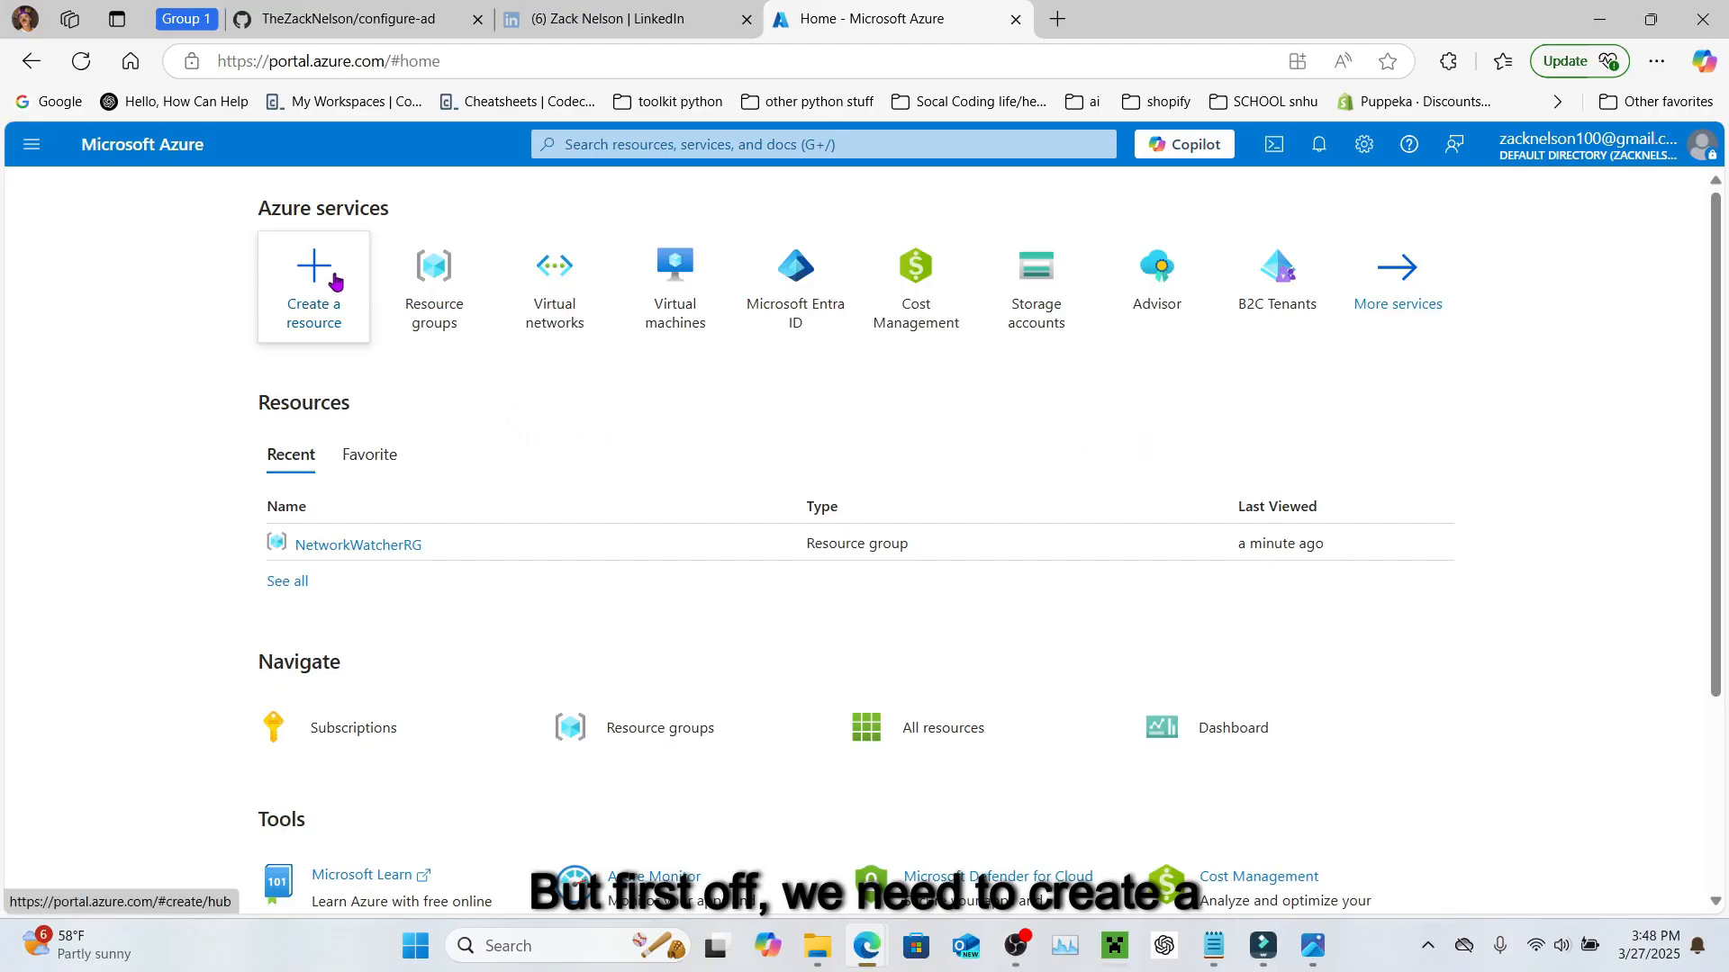
Step: Fill a new resource group form: ad_lab, Azure subscription 1, region (US) South Central US
{"action": "left_click", "coordinate": [668, 145]}
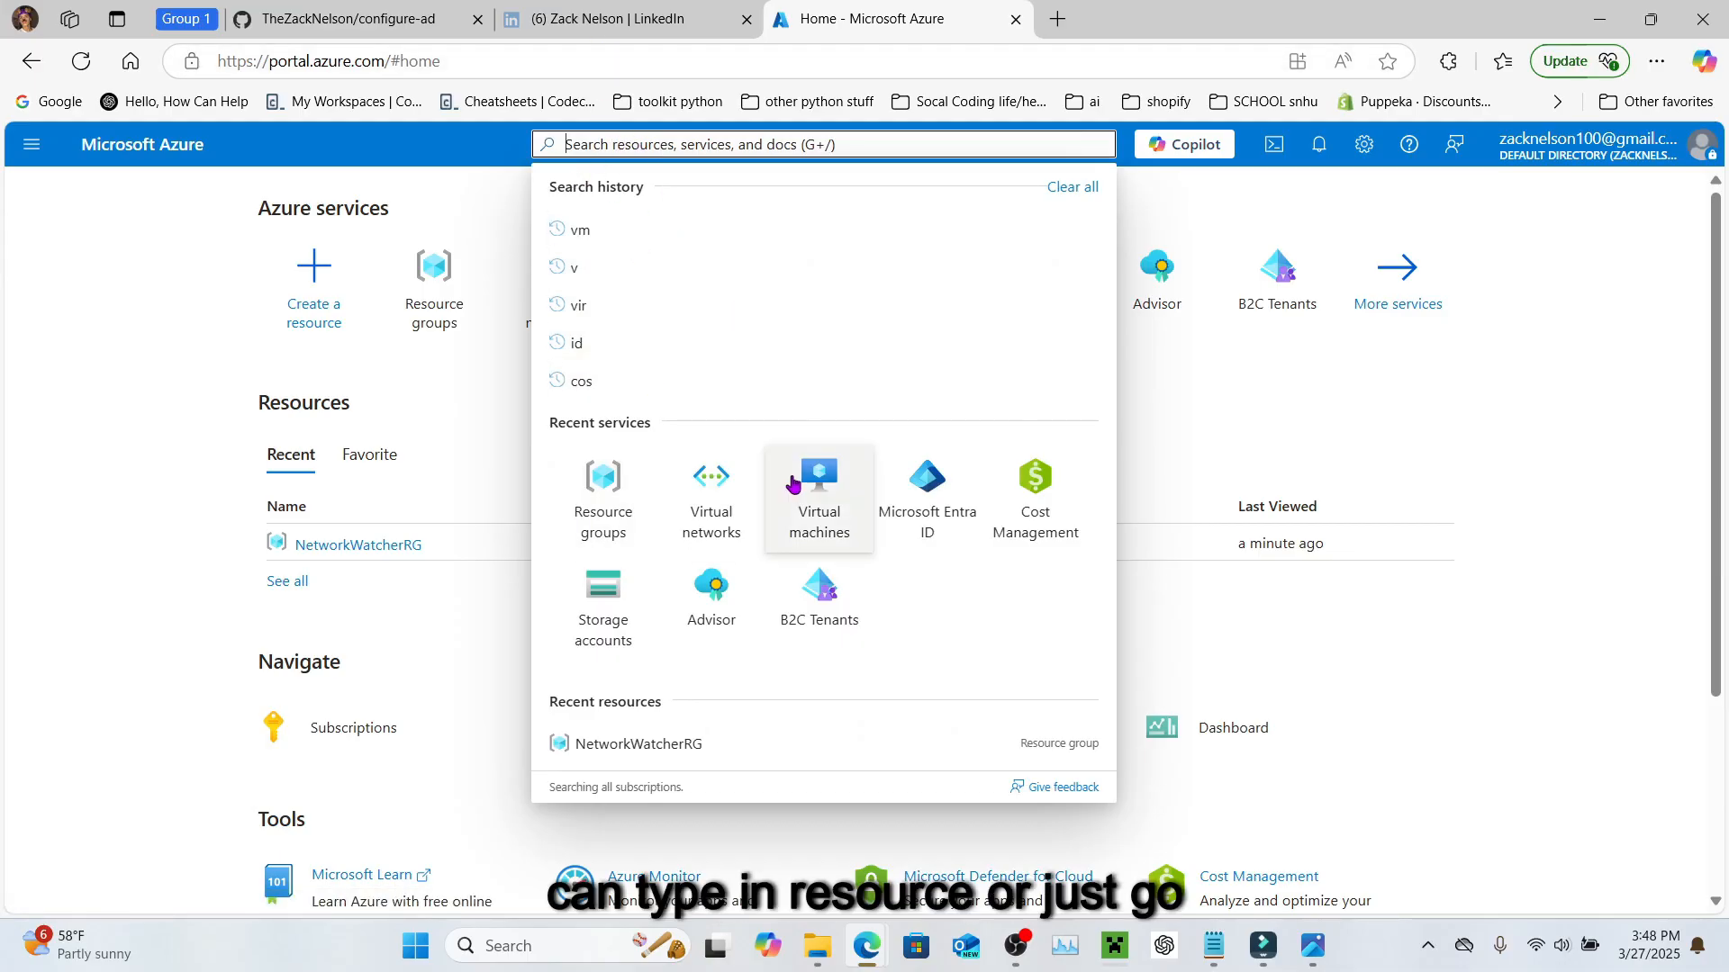
{"action": "left_click", "coordinate": [632, 517]}
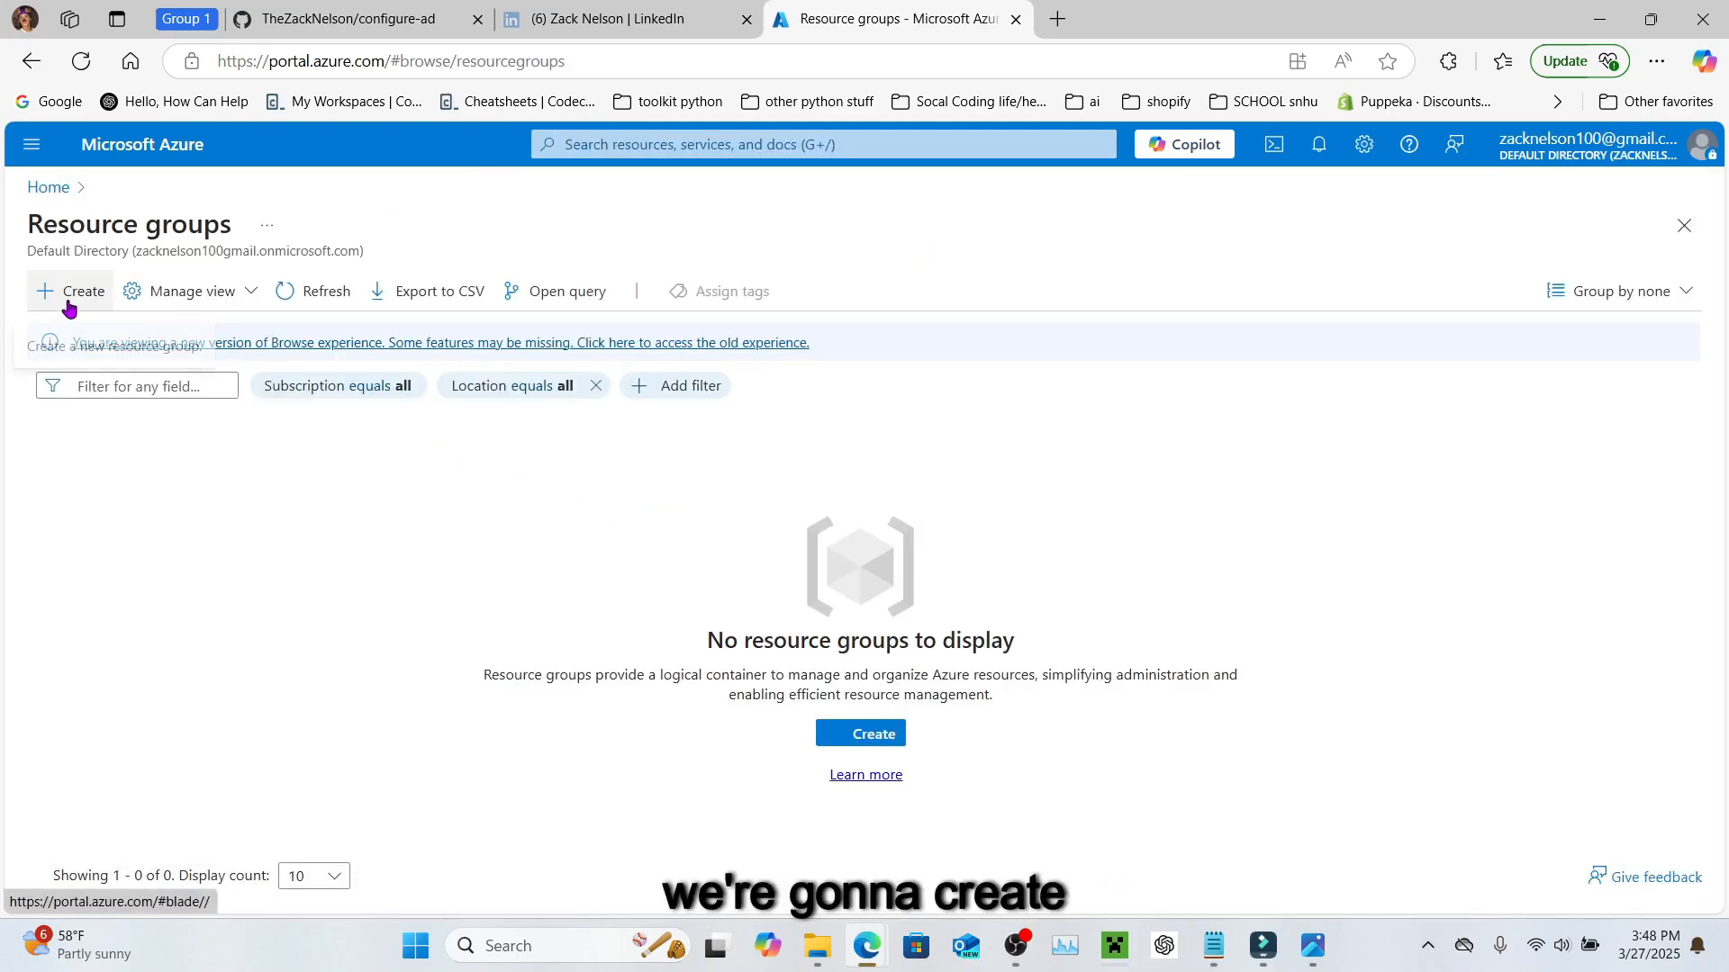
{"action": "left_click", "coordinate": [69, 308]}
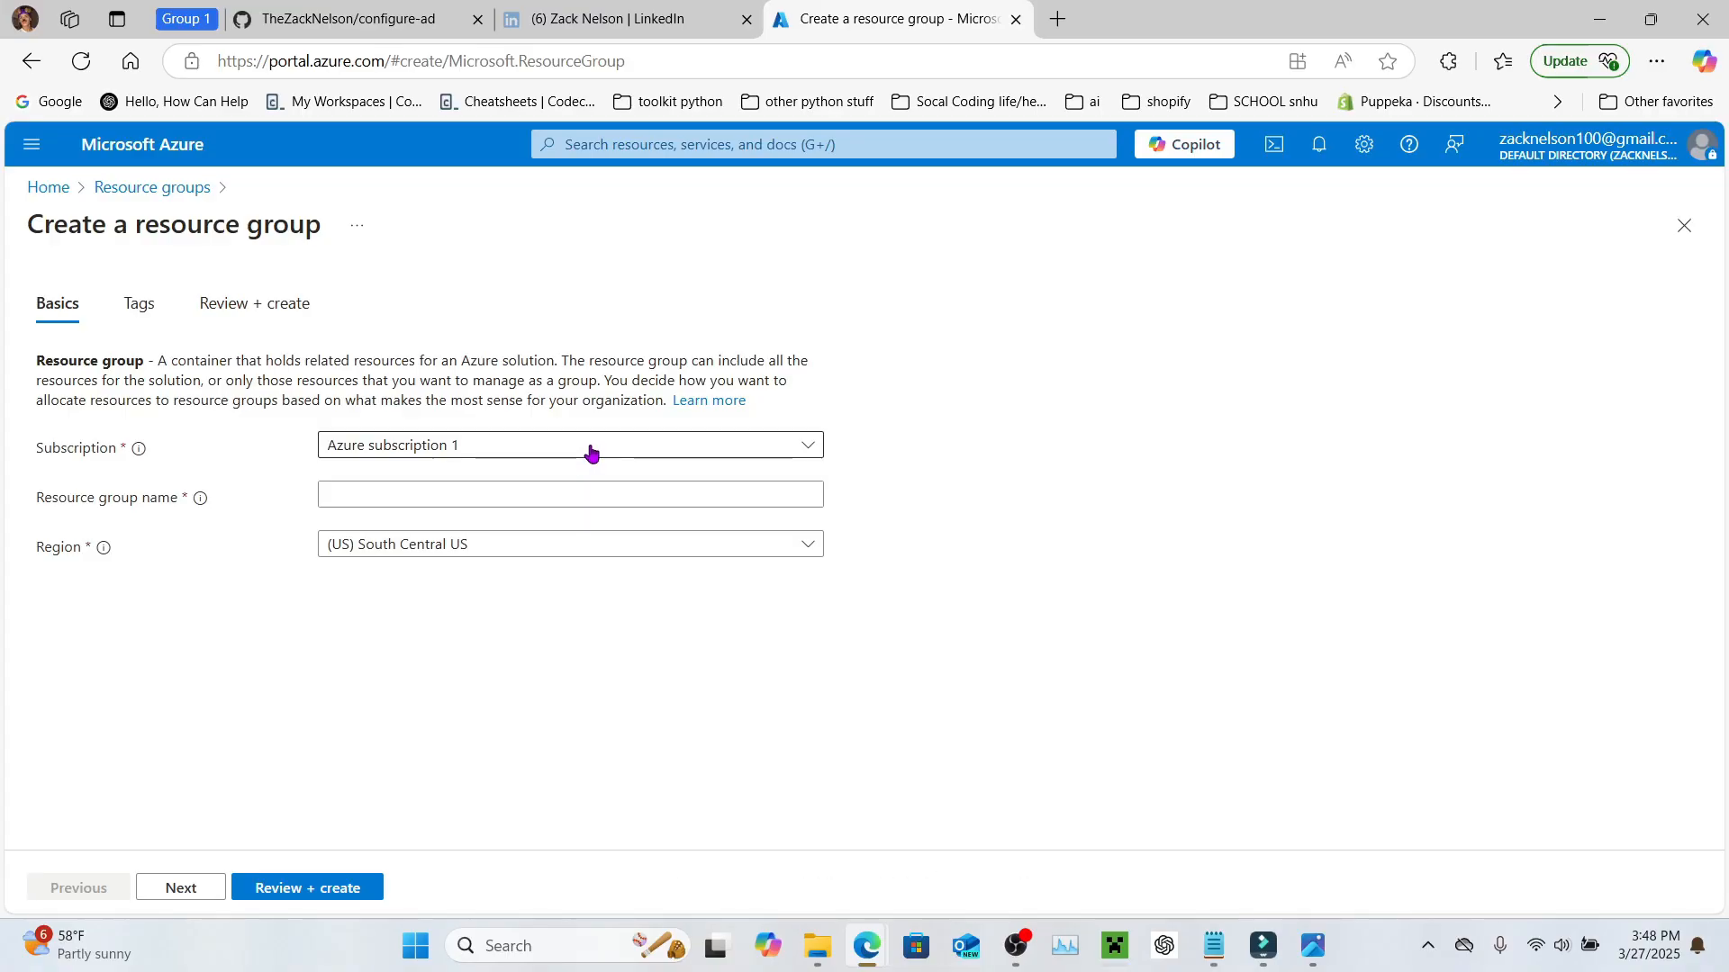
{"action": "left_click", "coordinate": [590, 450]}
{"action": "left_click", "coordinate": [474, 444]}
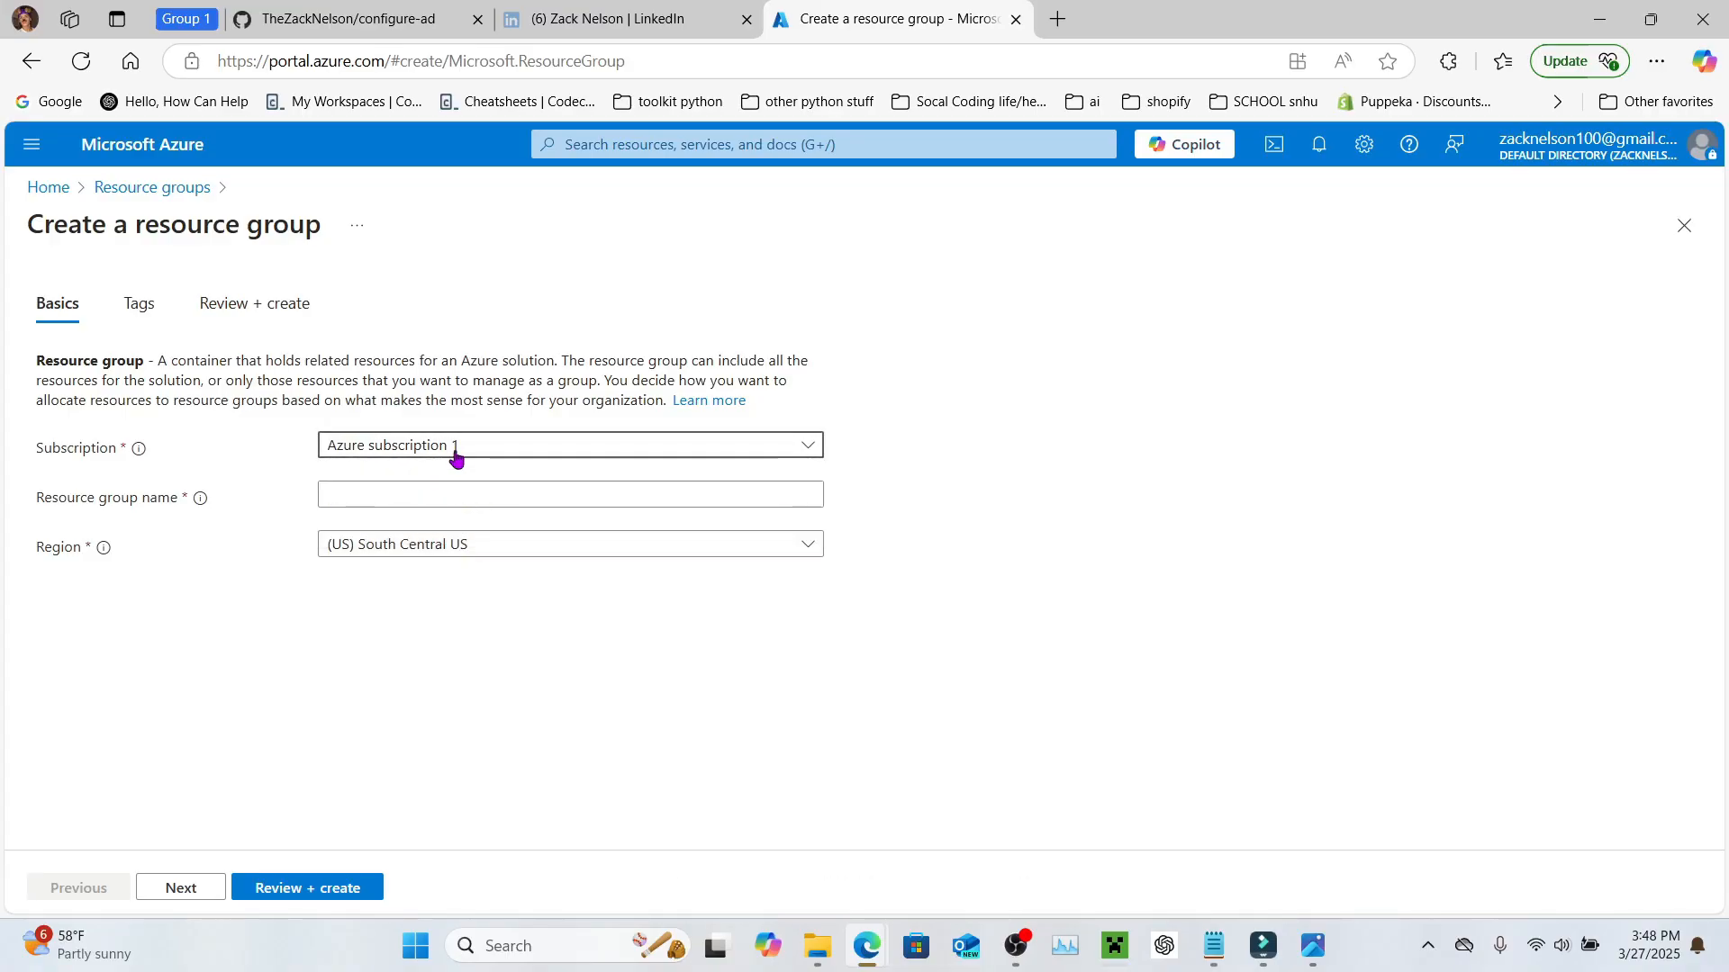
{"action": "left_click", "coordinate": [406, 496]}
{"action": "left_click", "coordinate": [406, 495]}
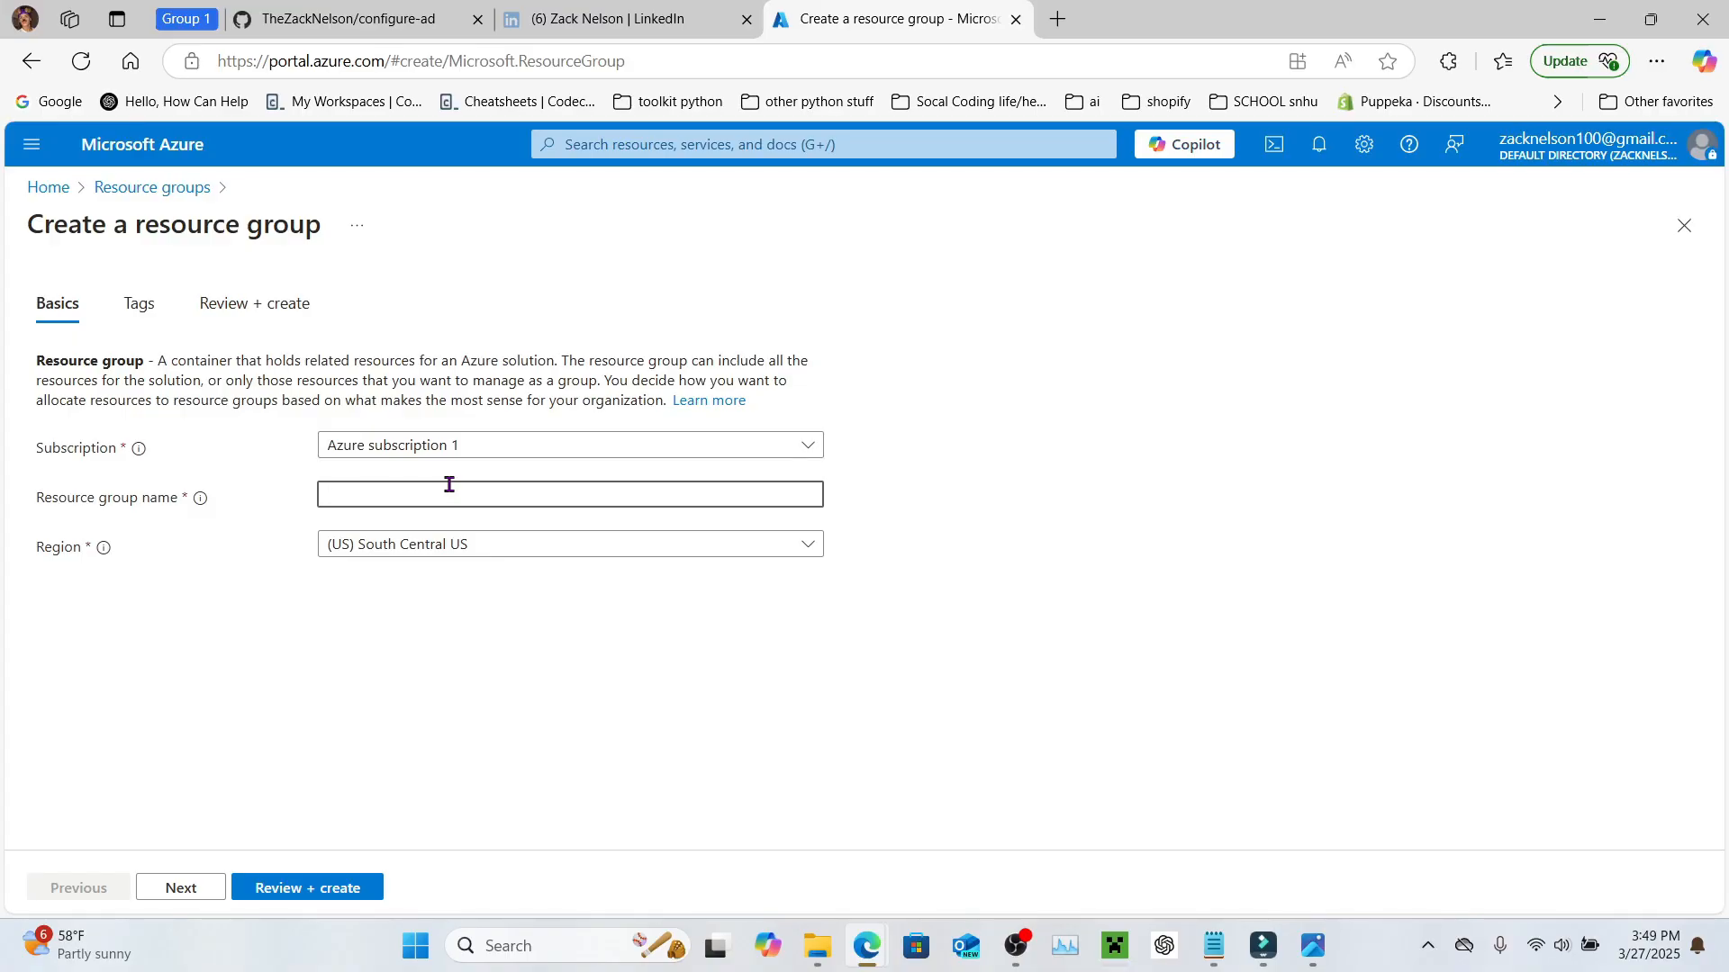
{"action": "type", "text": "ad_lab"}
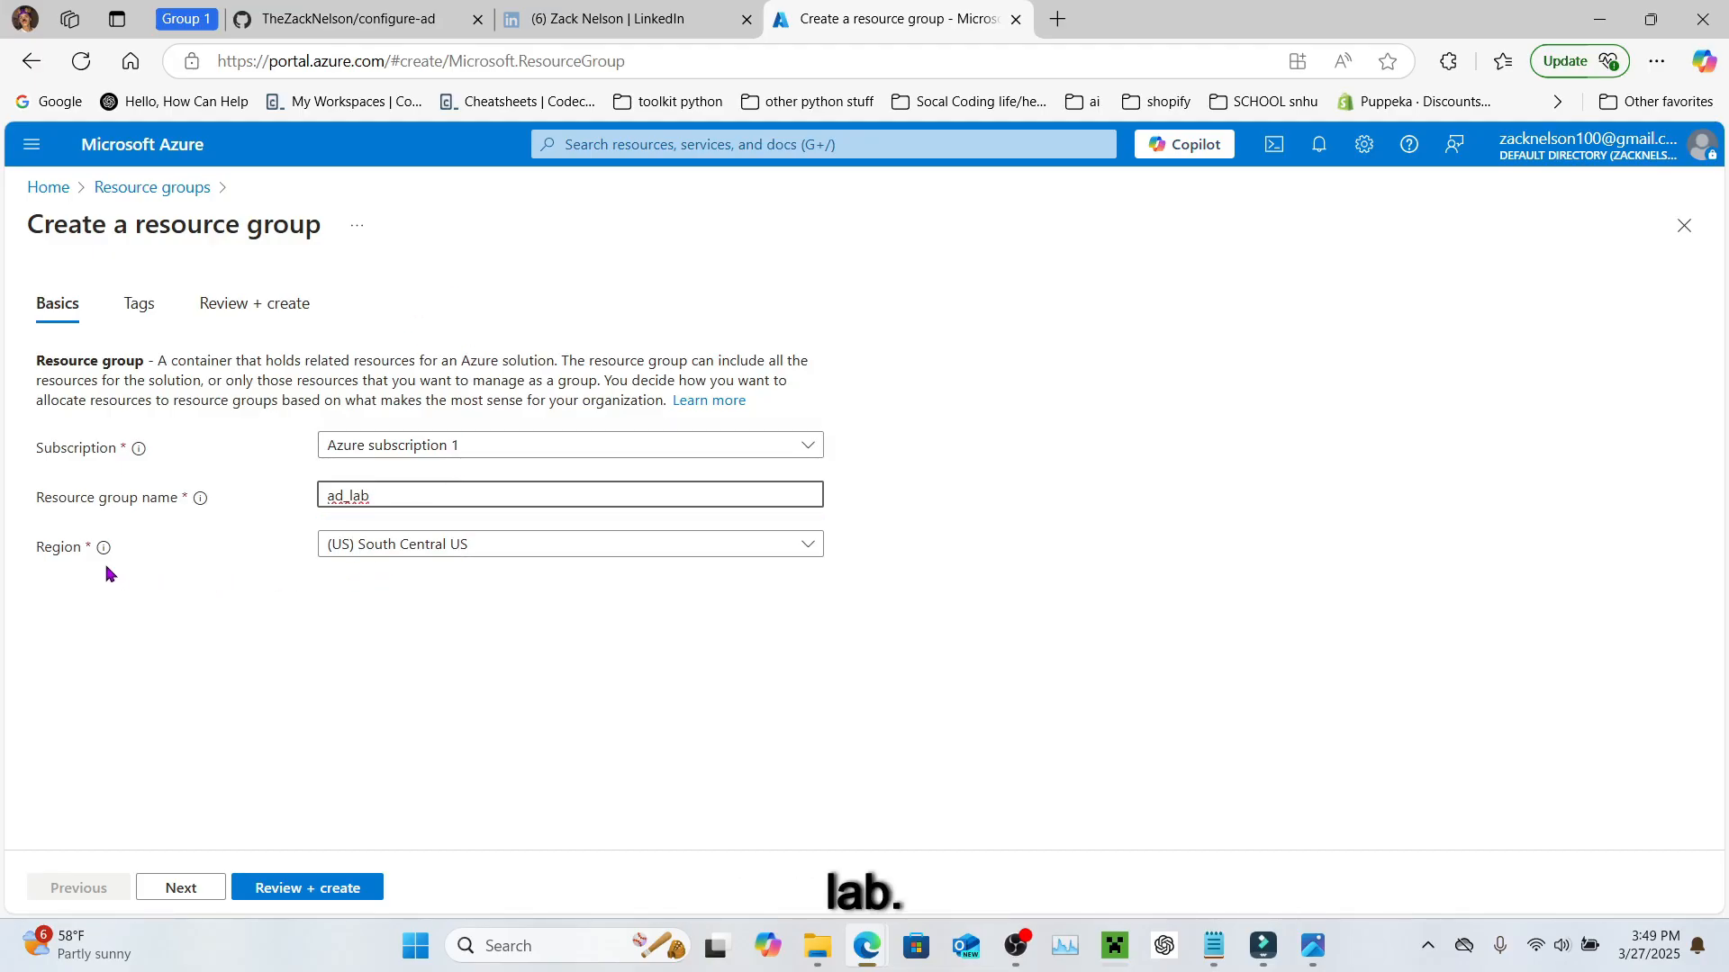
{"action": "left_click", "coordinate": [436, 551]}
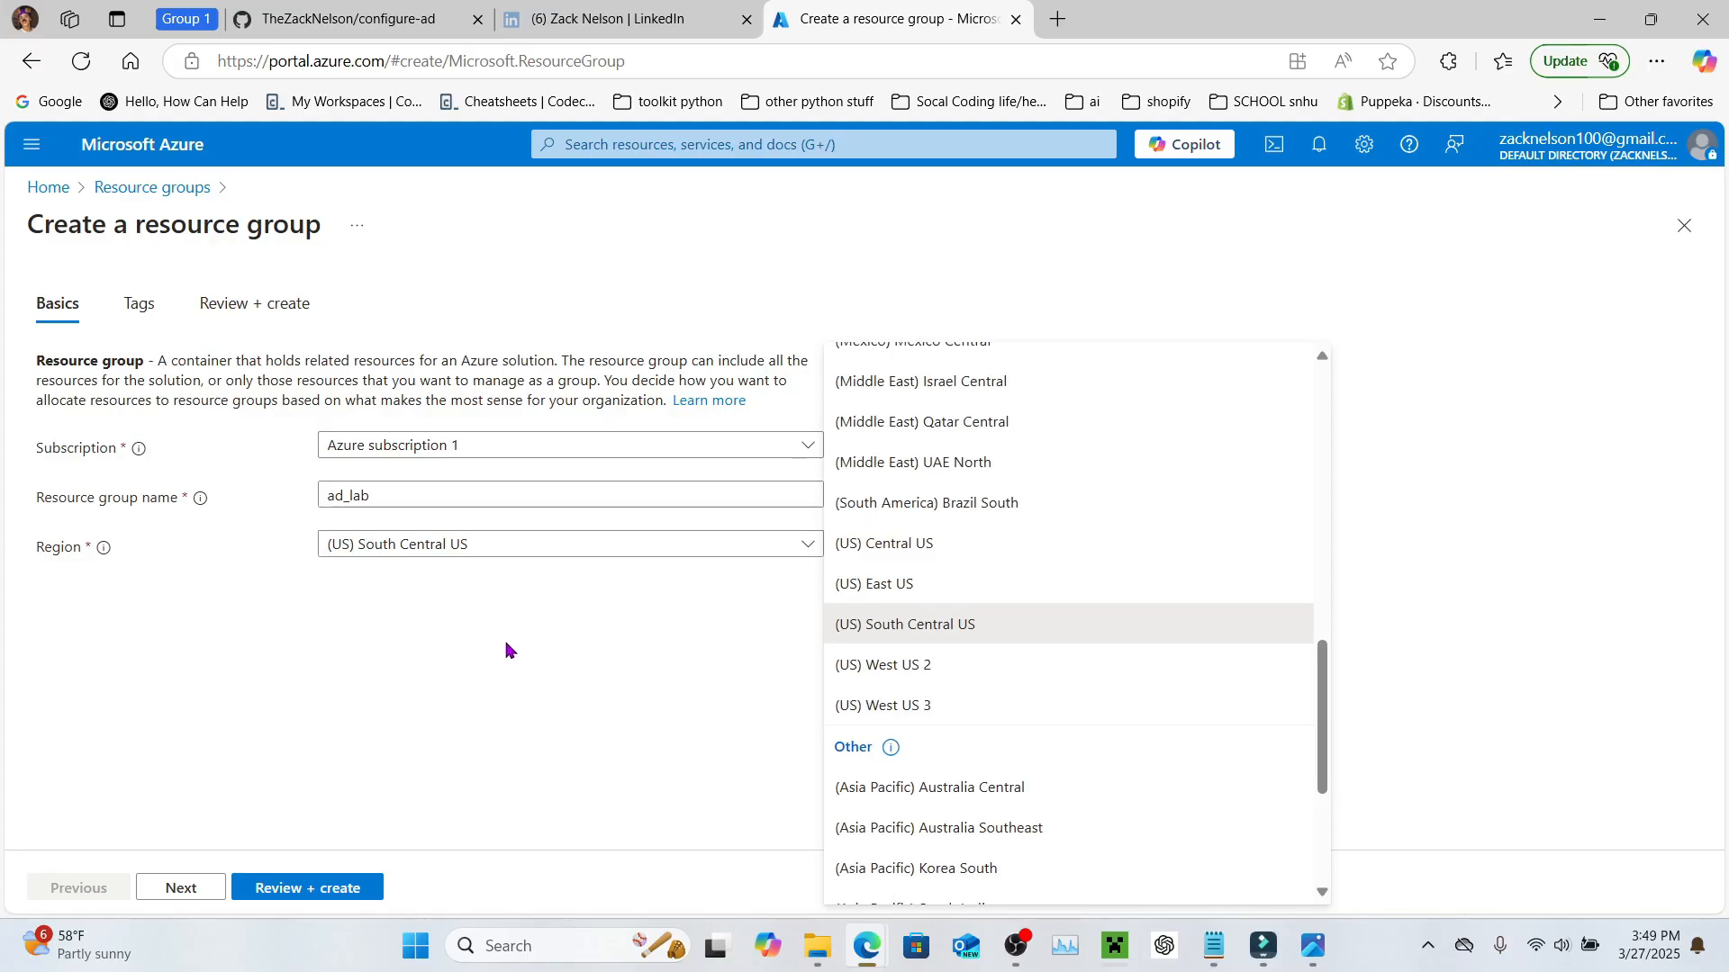
{"action": "left_click", "coordinate": [441, 651]}
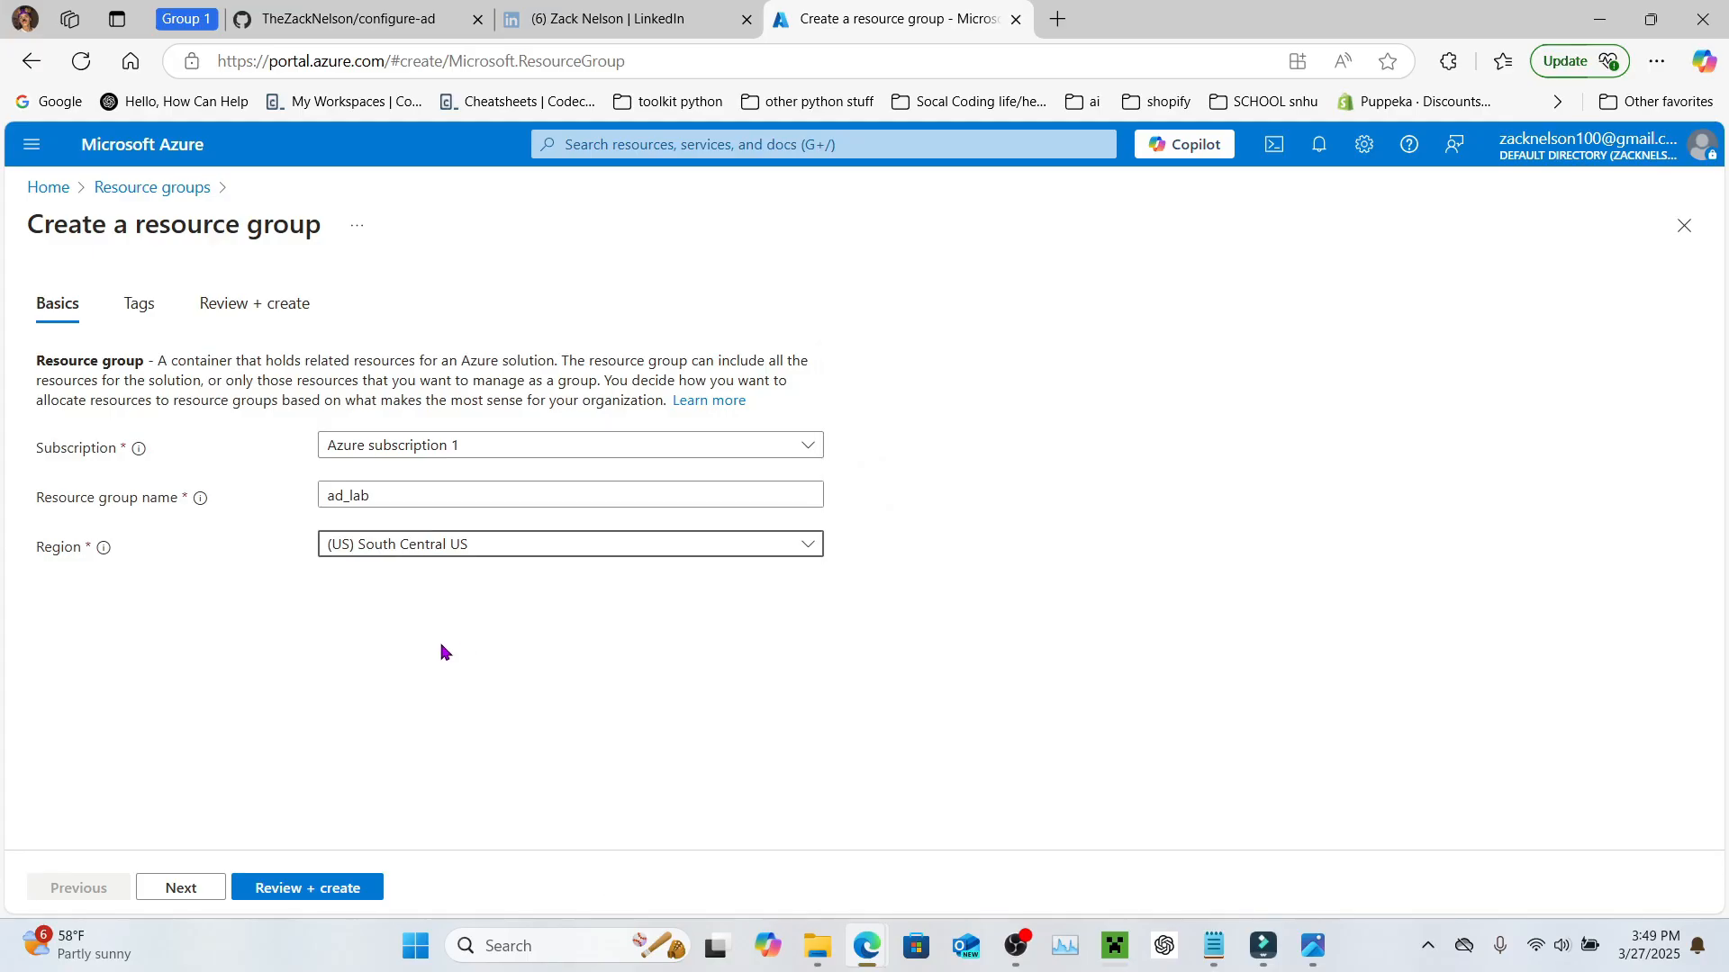
Step: Create the ad_lab group, refreshing the Resource groups list and checking notifications until it appears
{"action": "left_click", "coordinate": [300, 894]}
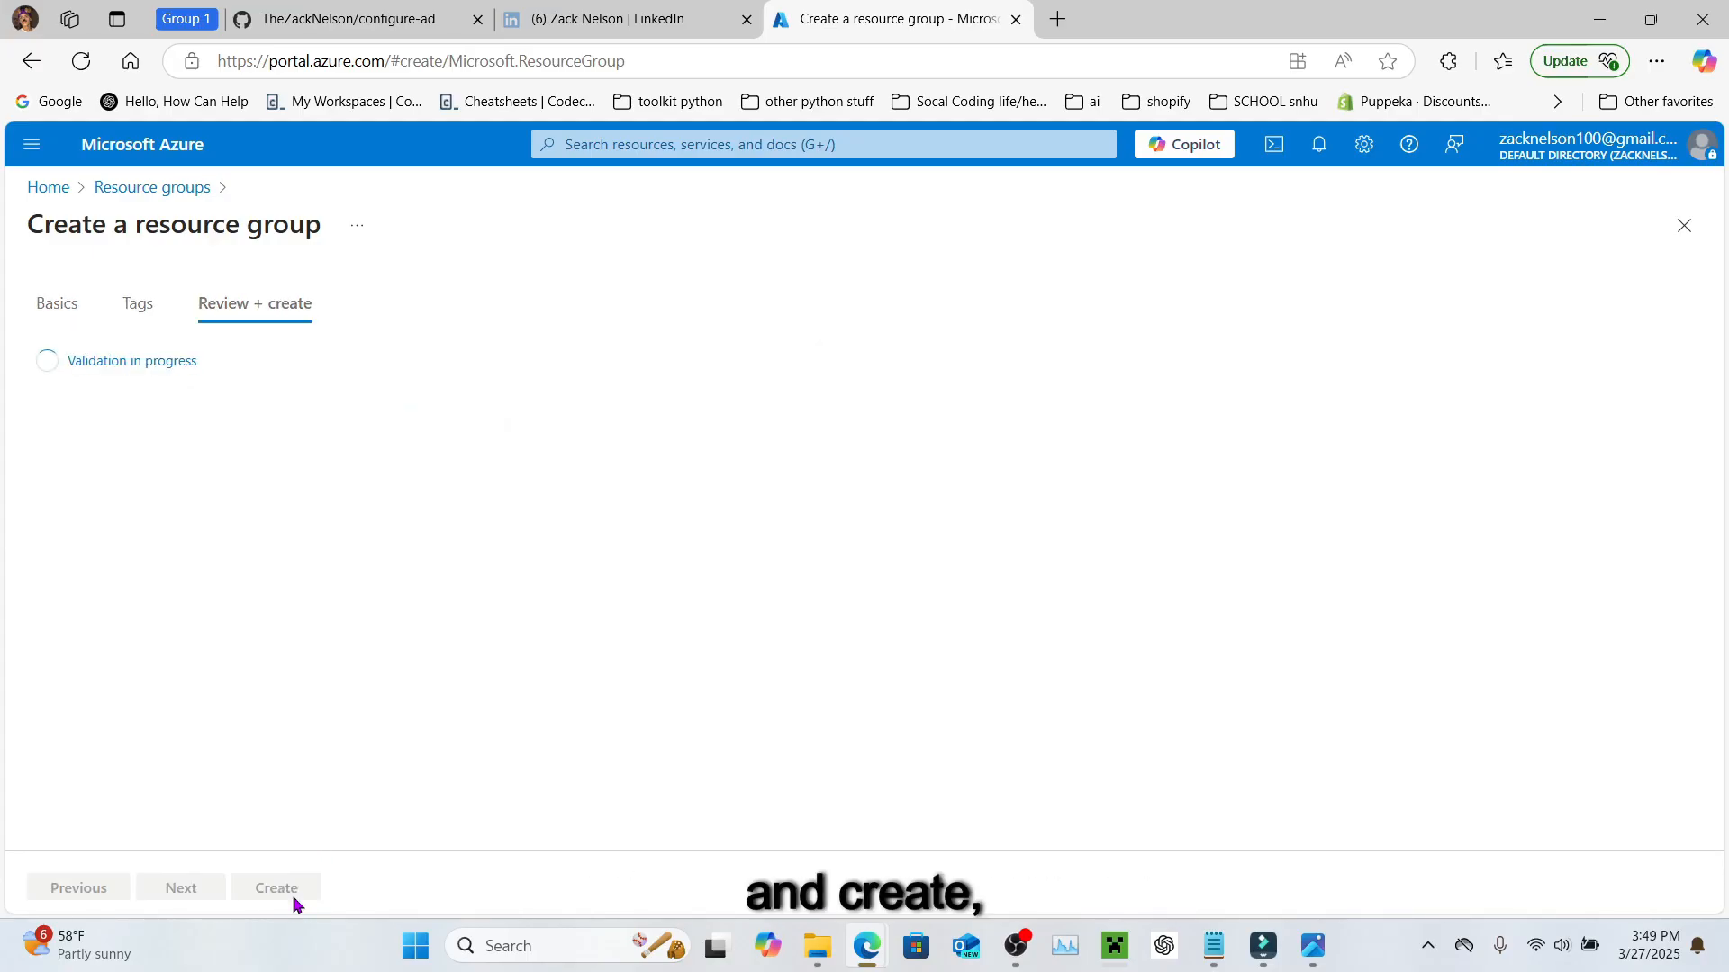
{"action": "left_click", "coordinate": [300, 890]}
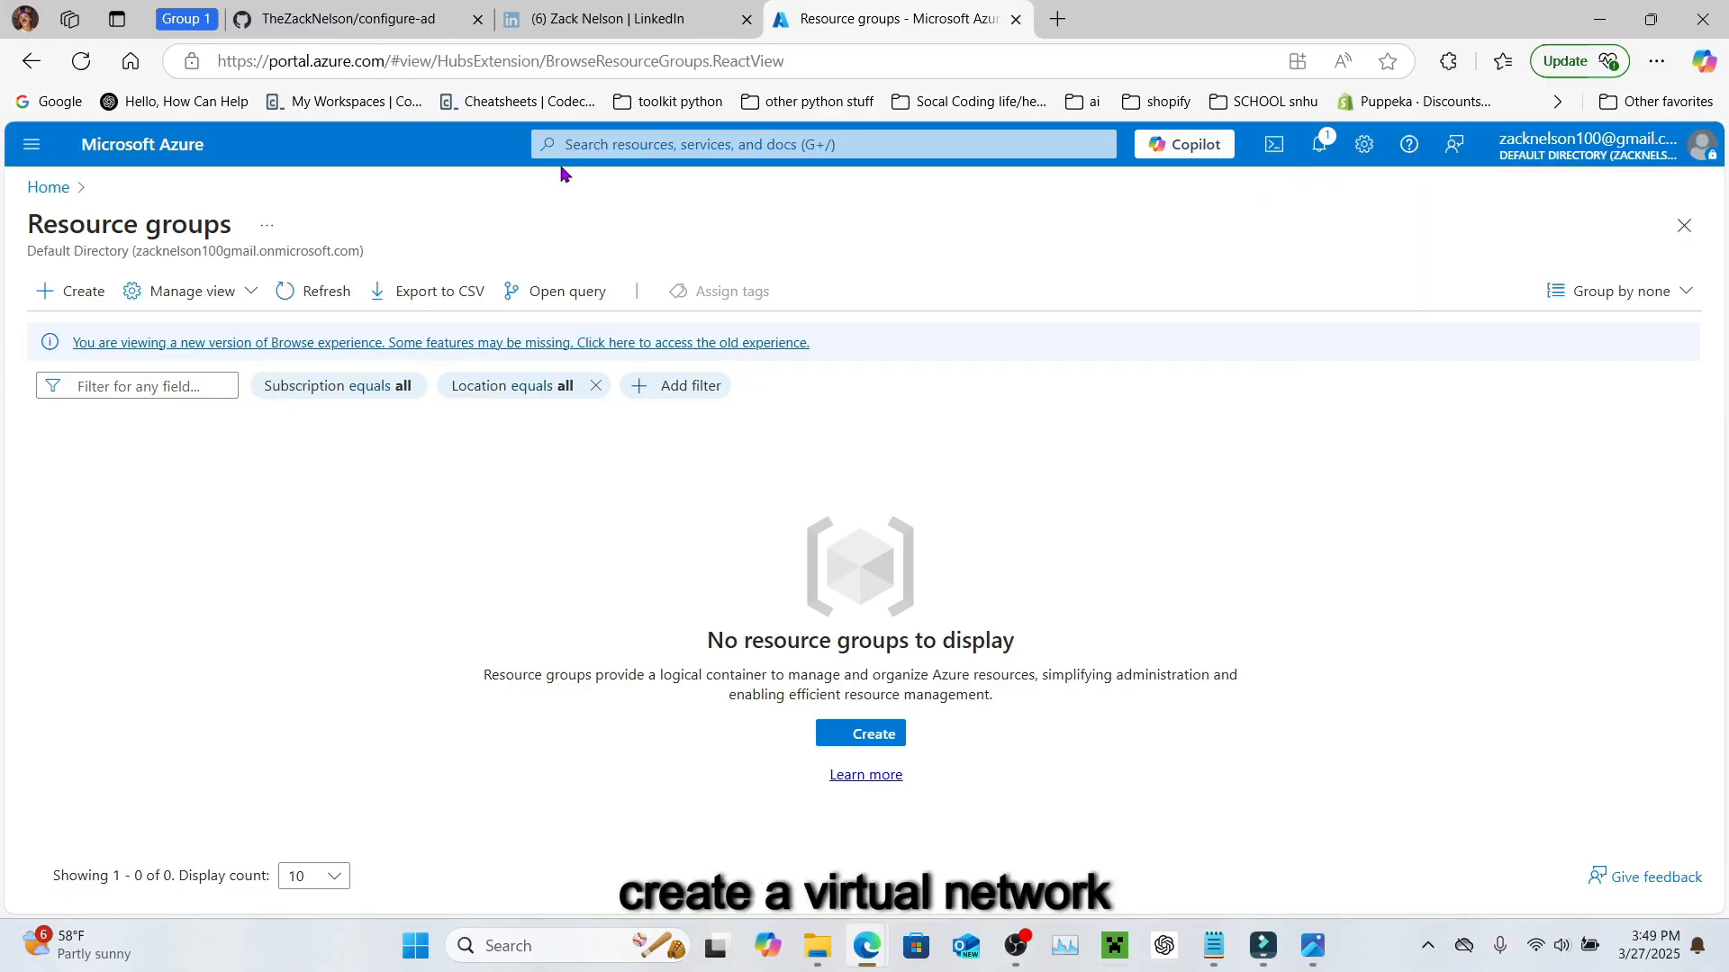
{"action": "left_click", "coordinate": [289, 295]}
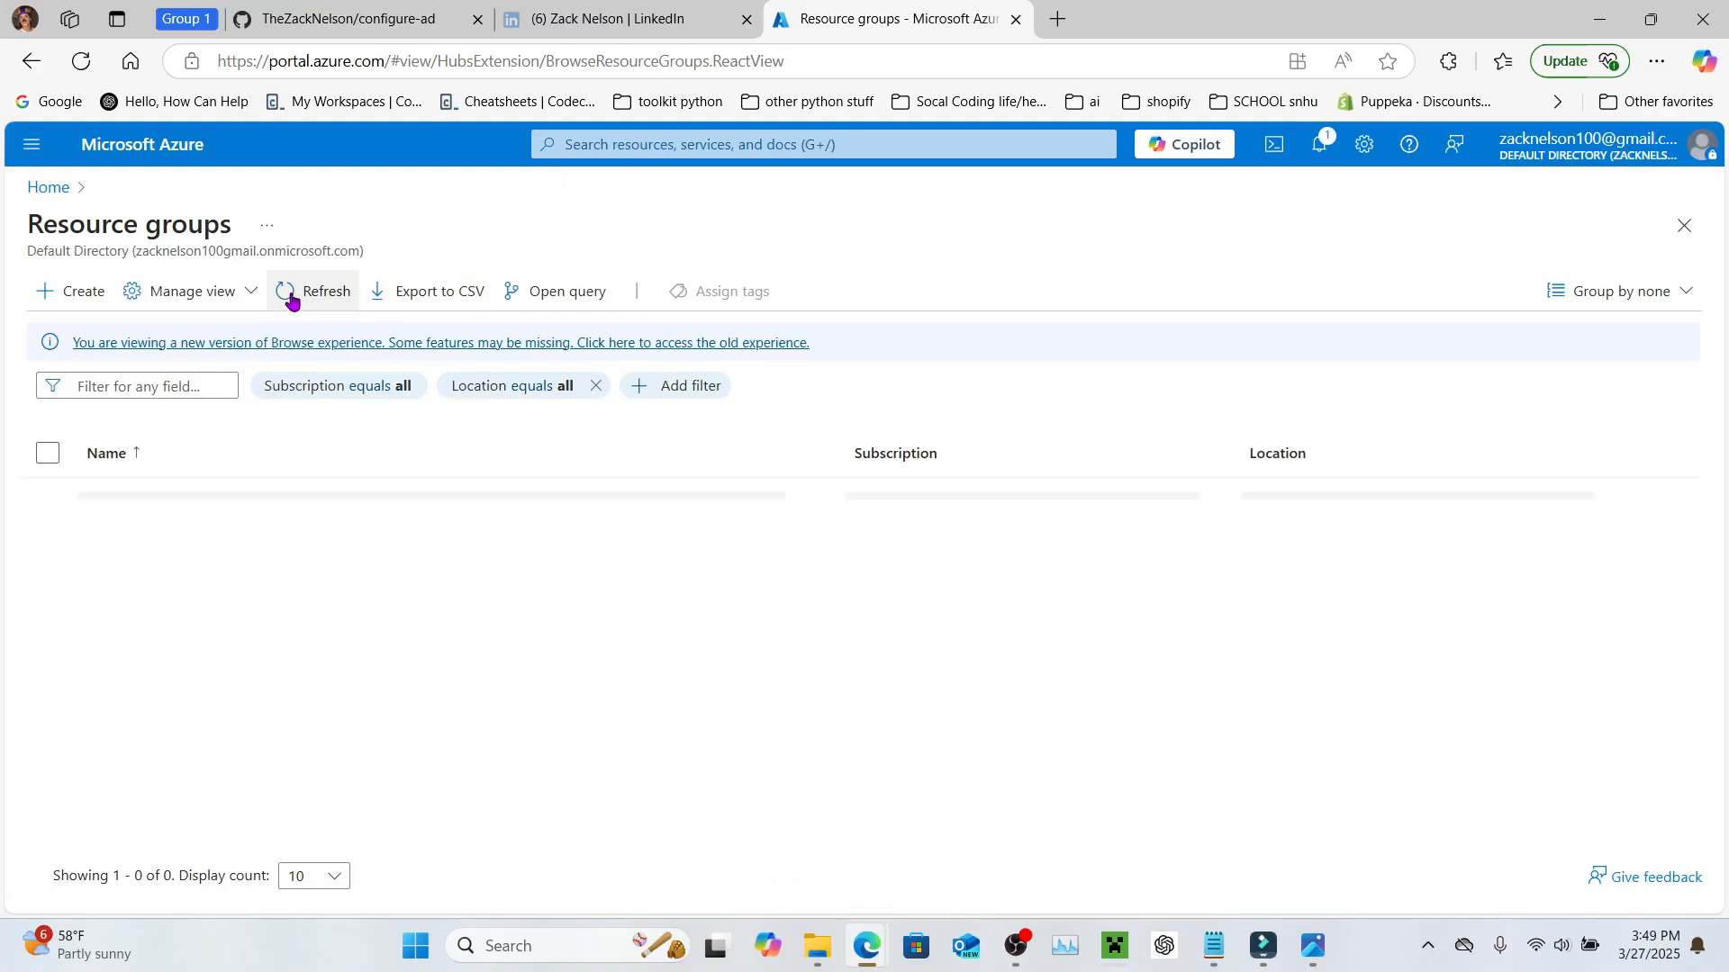
{"action": "left_click", "coordinate": [317, 290]}
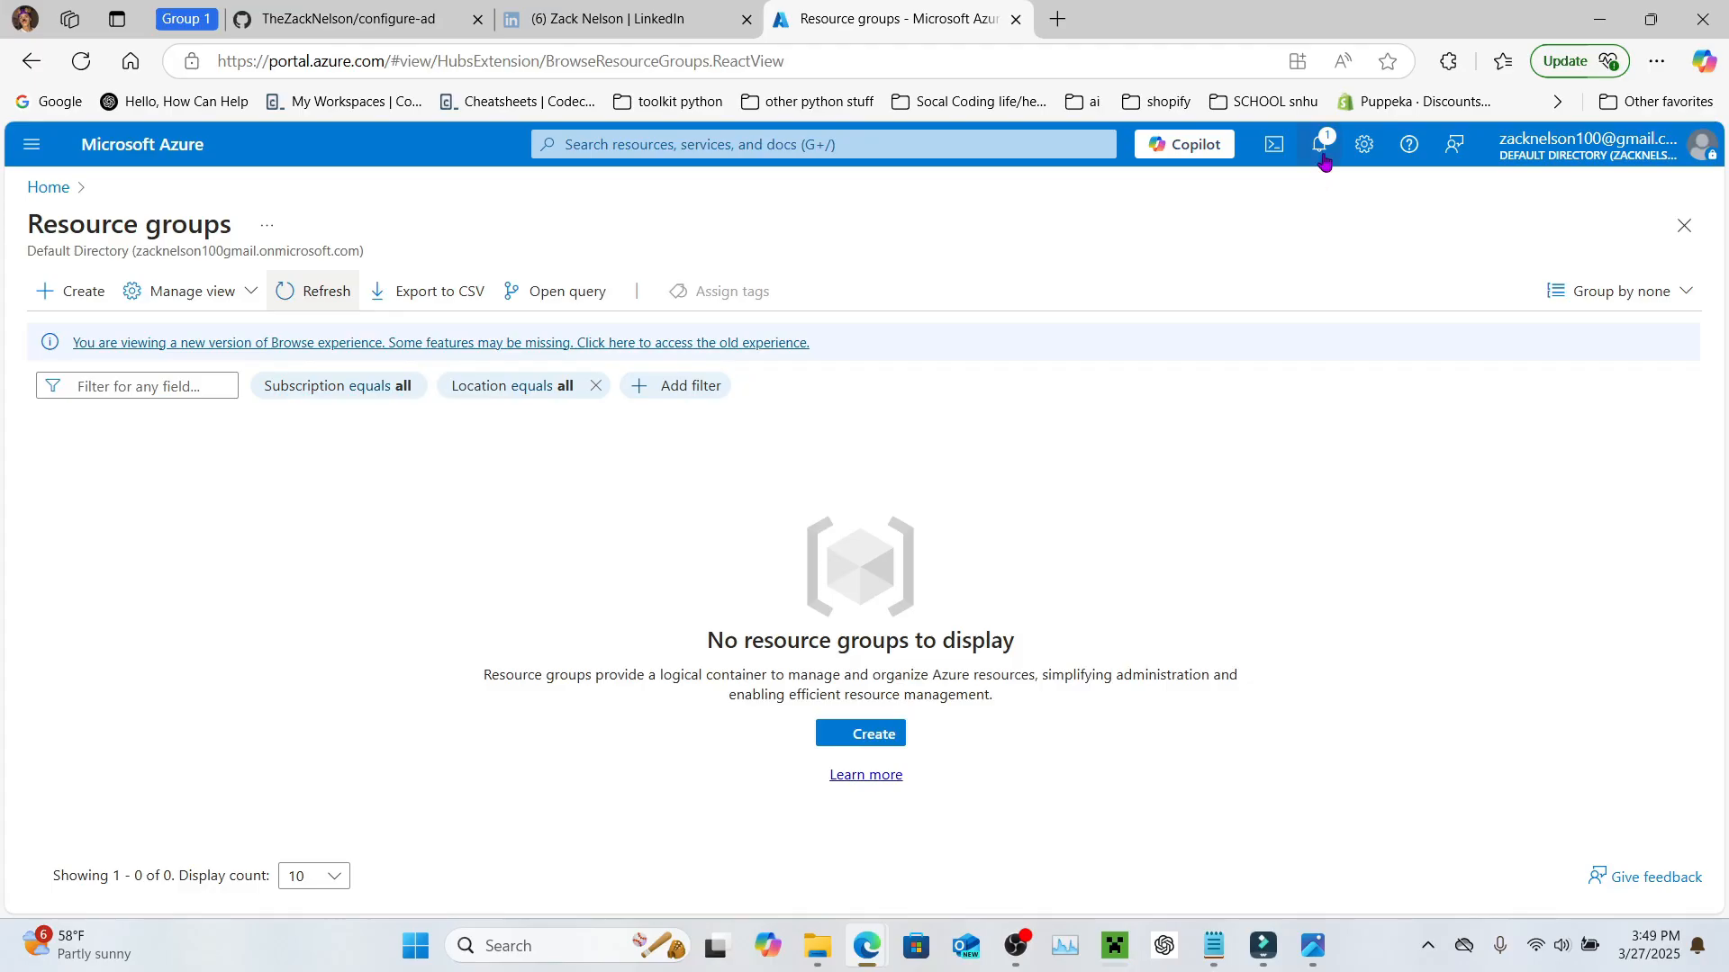
{"action": "left_click", "coordinate": [1320, 152]}
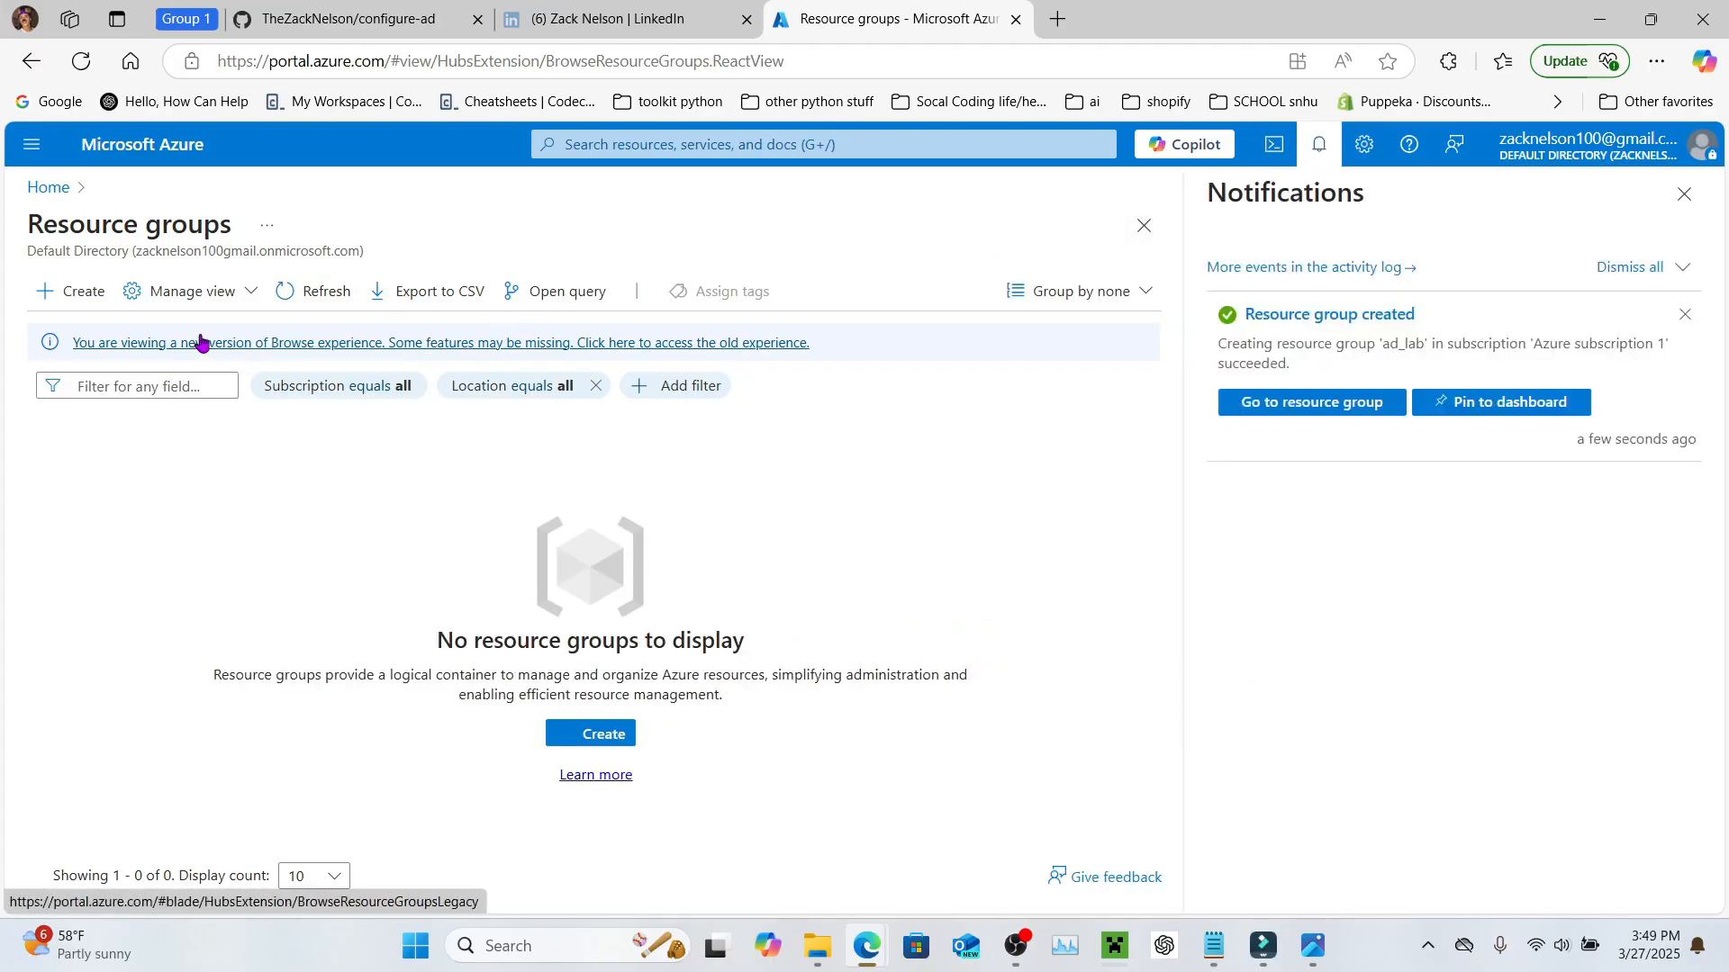
{"action": "left_click", "coordinate": [296, 297]}
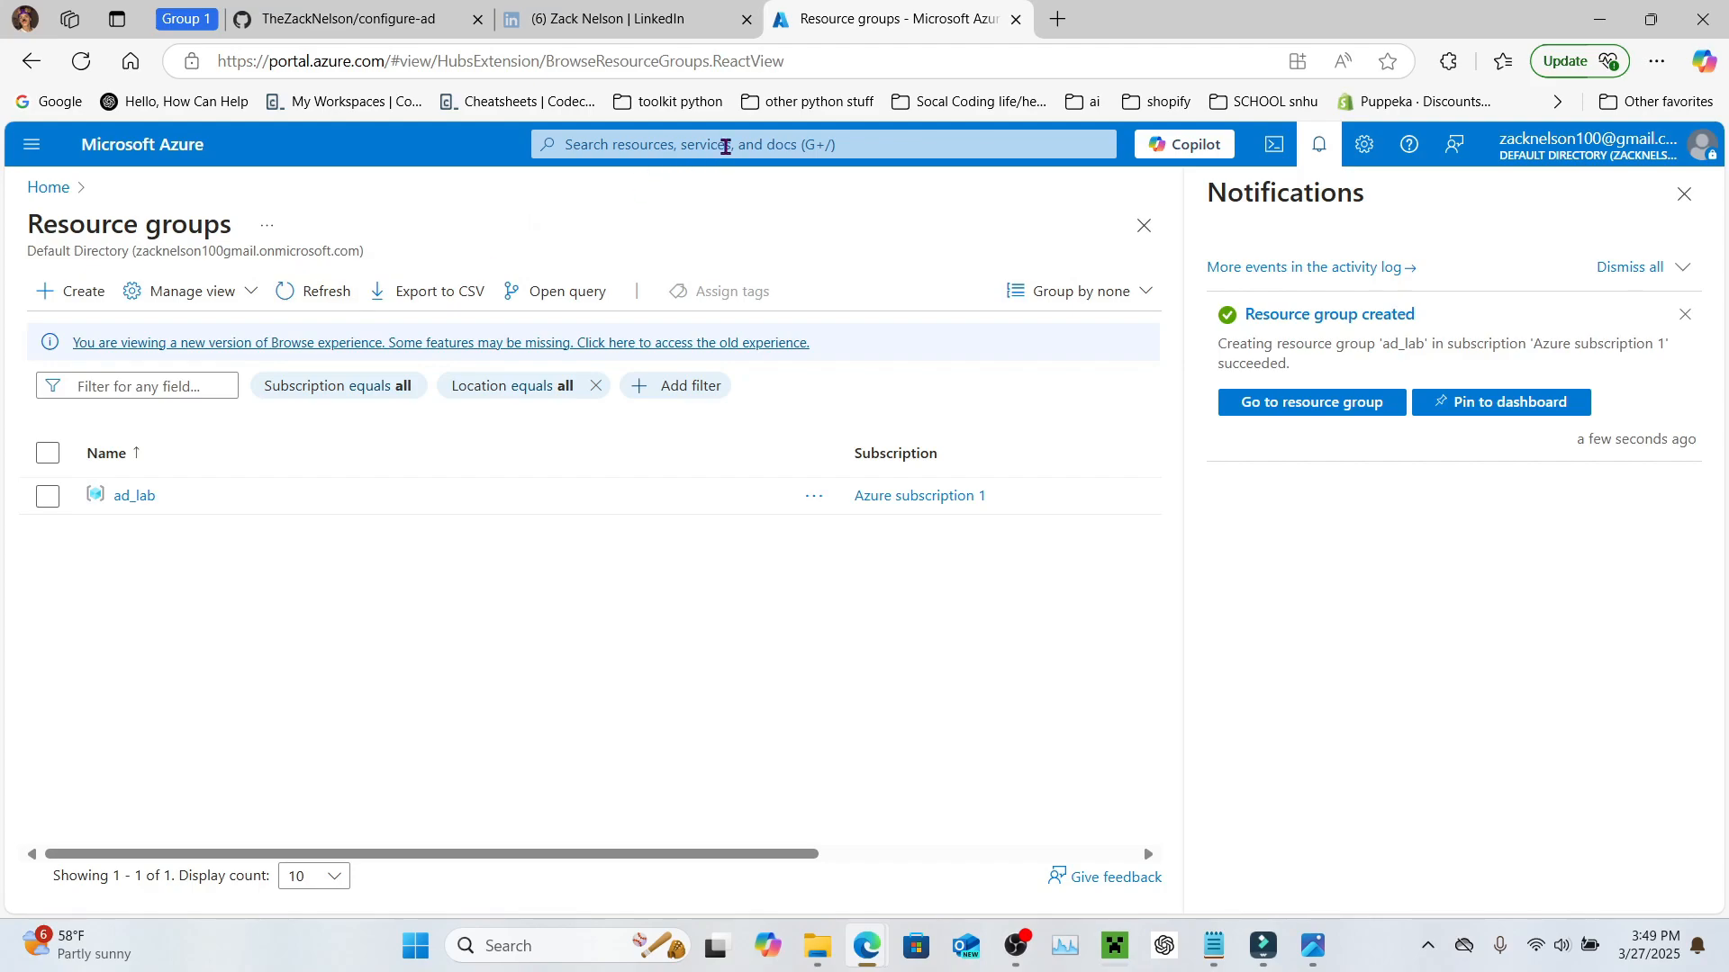
{"action": "left_click", "coordinate": [725, 146]}
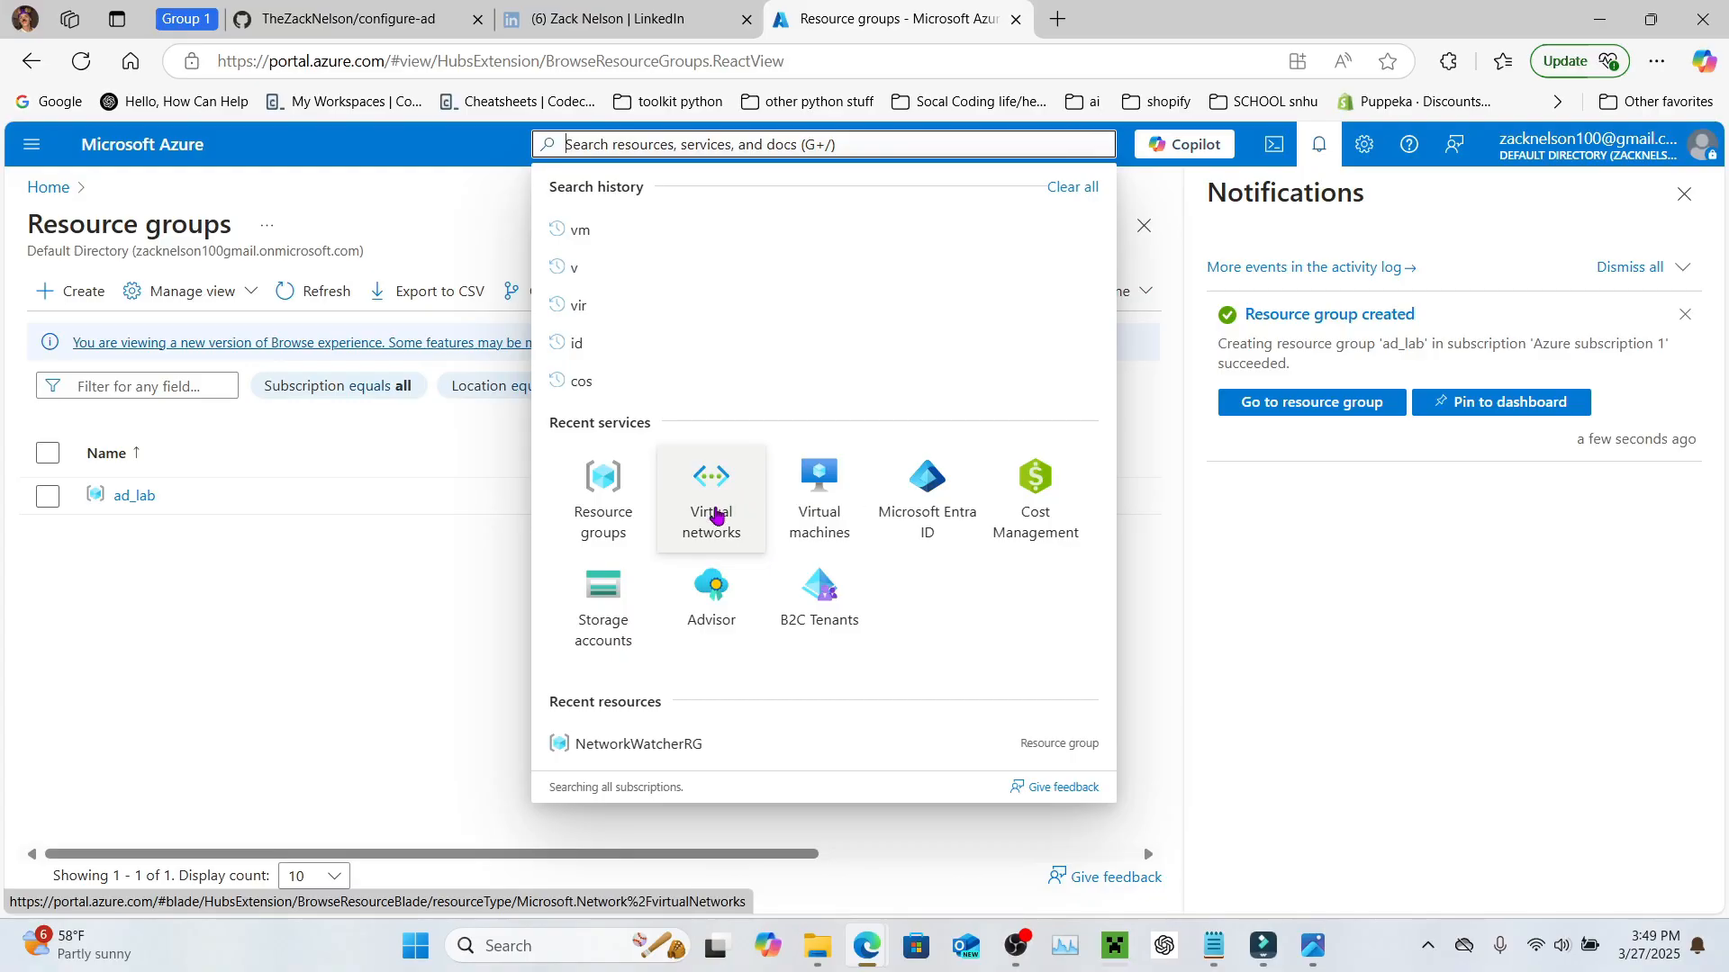
Step: Start a virtual network in resource group ad_lab named Active_Directory-Vnet
{"action": "left_click", "coordinate": [706, 528]}
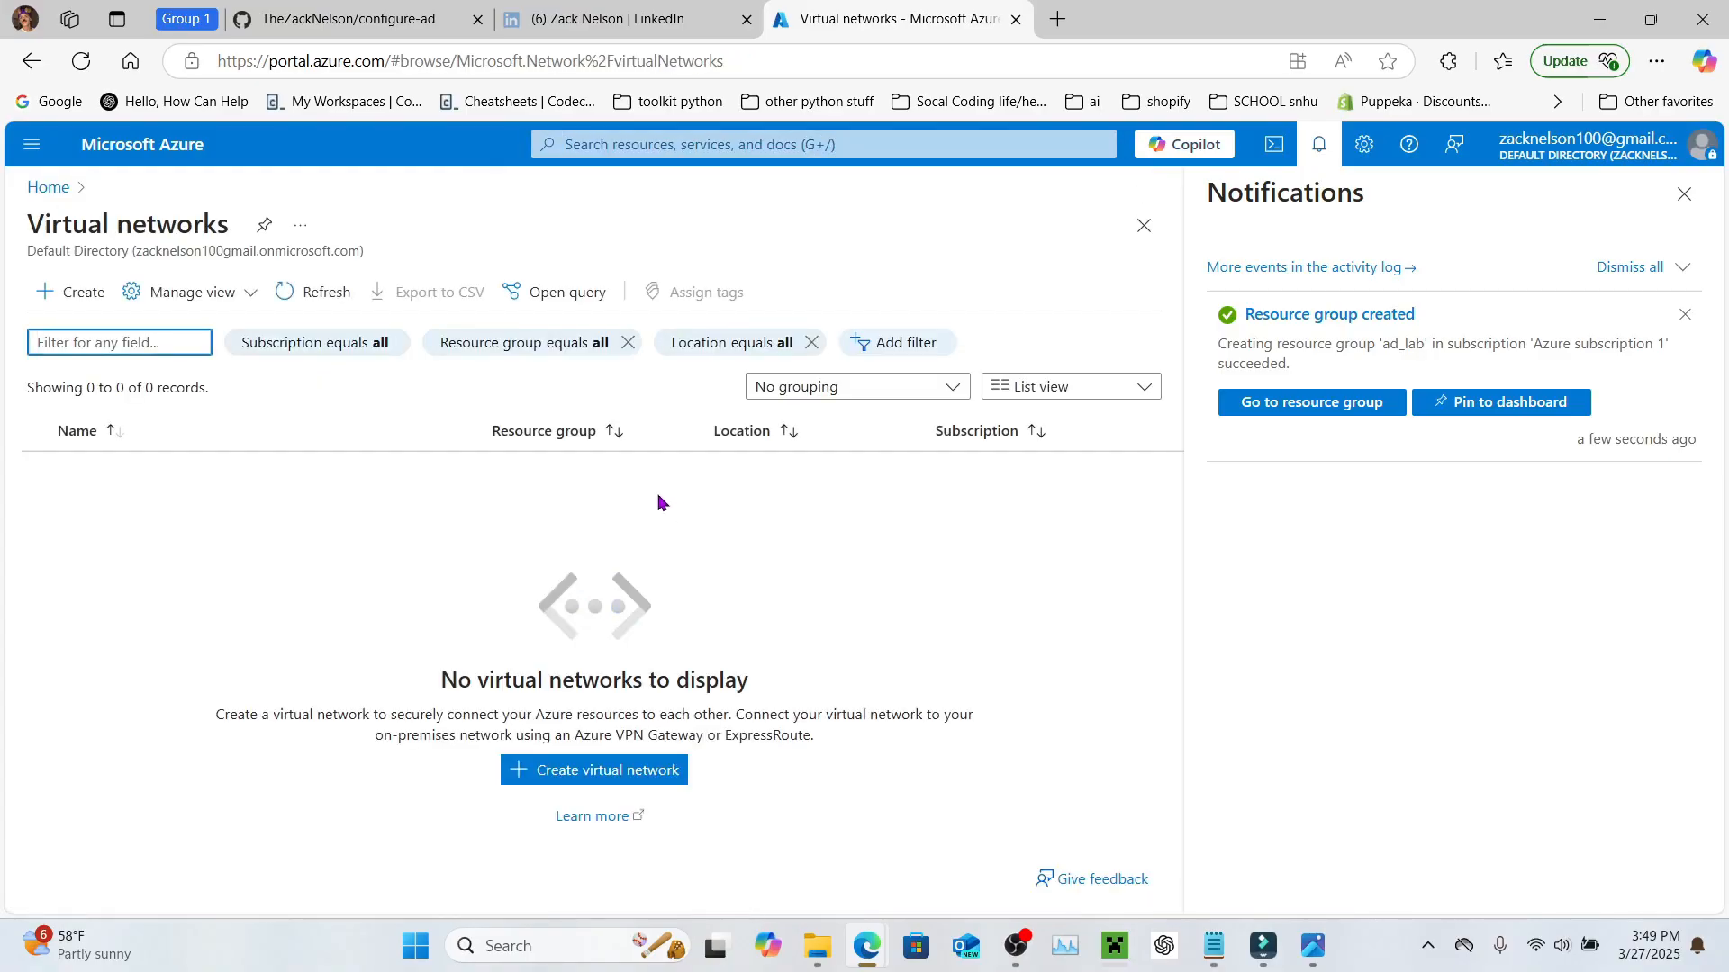
{"action": "left_click", "coordinate": [47, 297]}
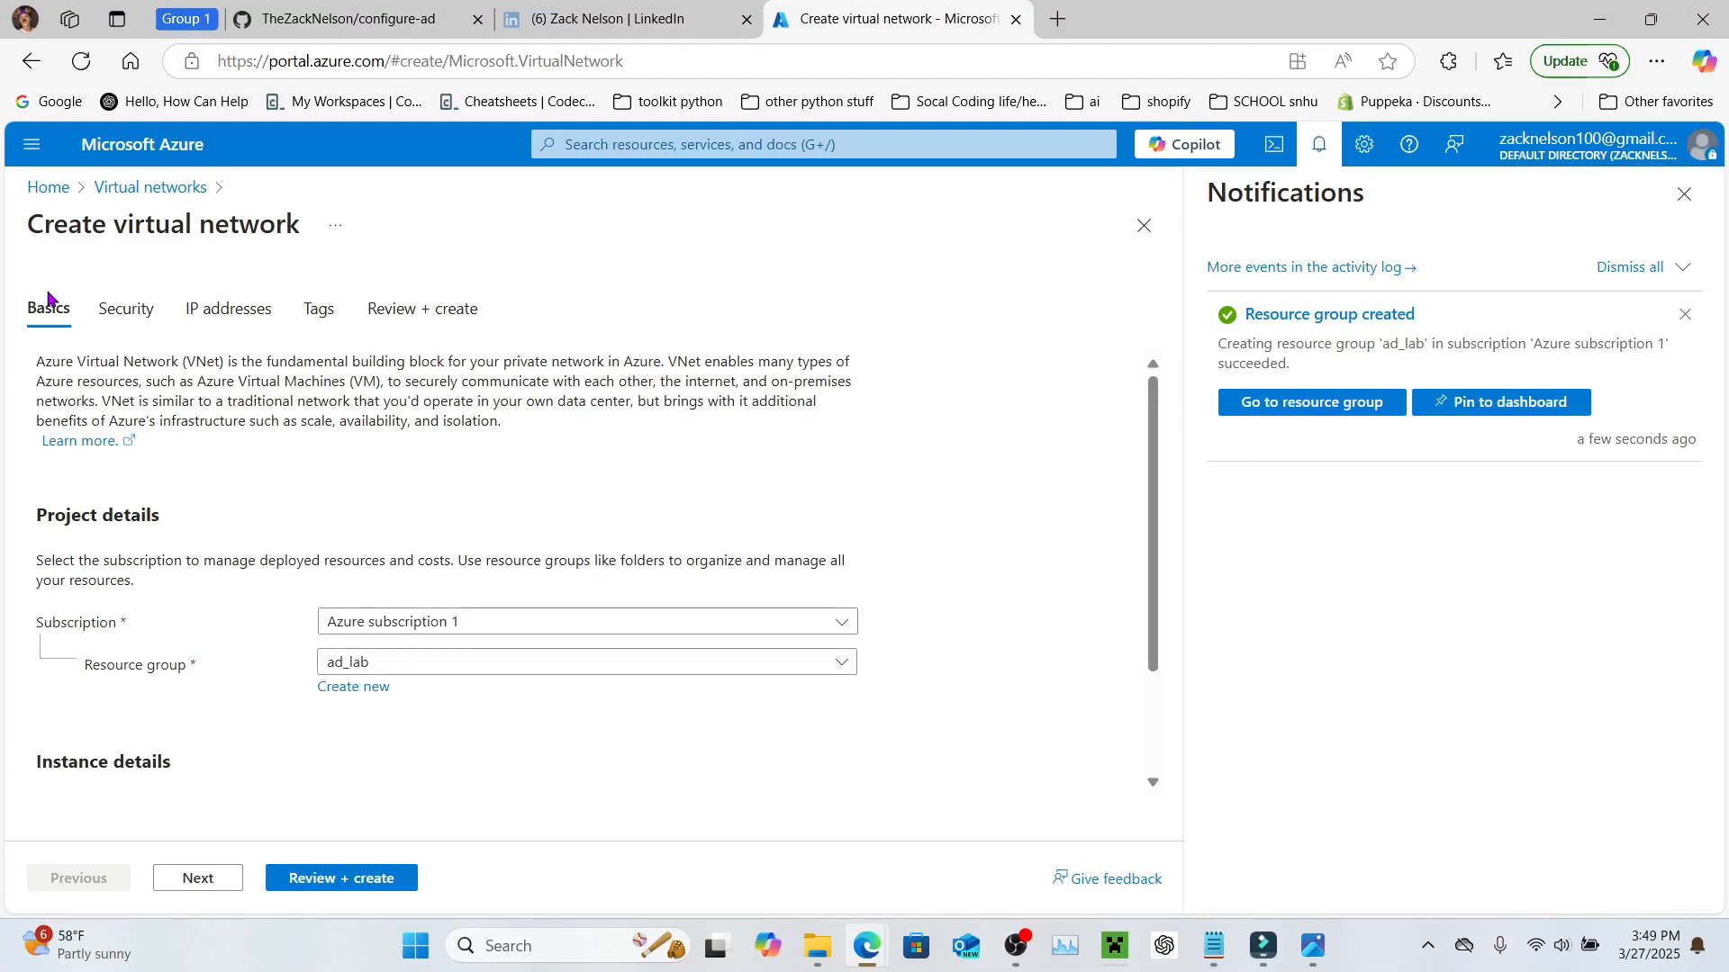
{"action": "scroll", "coordinate": [209, 351], "scroll_direction": "down", "scroll_amount": 2}
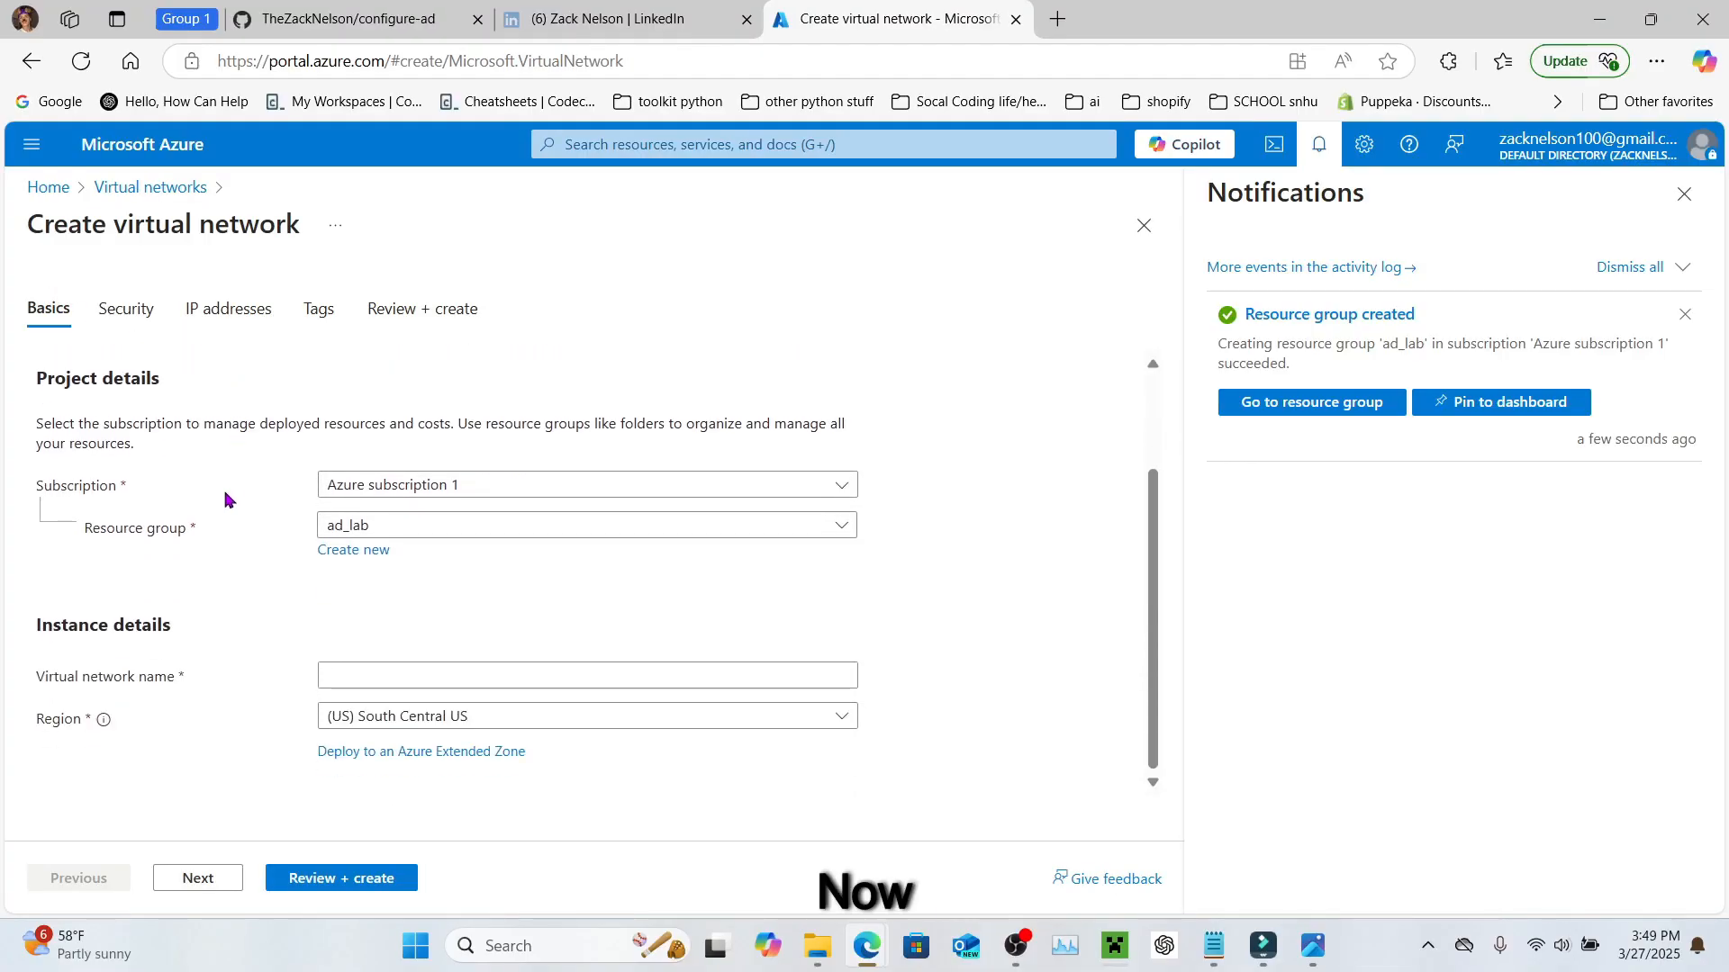
{"action": "left_click", "coordinate": [349, 531]}
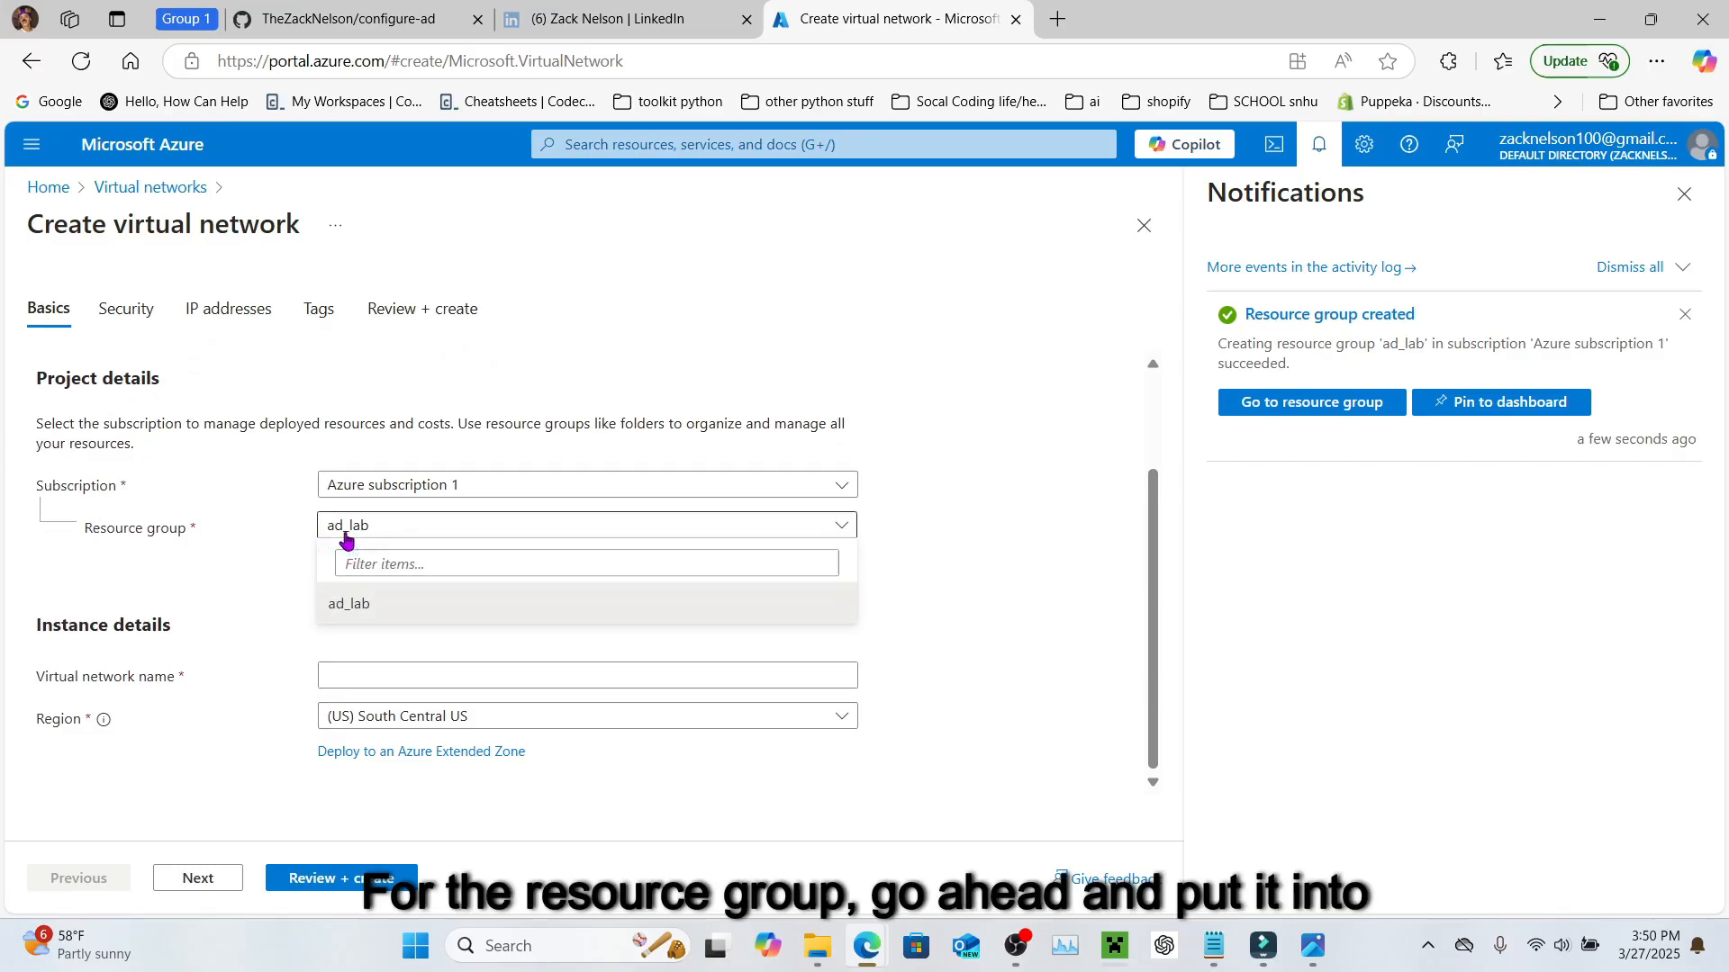
{"action": "left_click", "coordinate": [269, 619]}
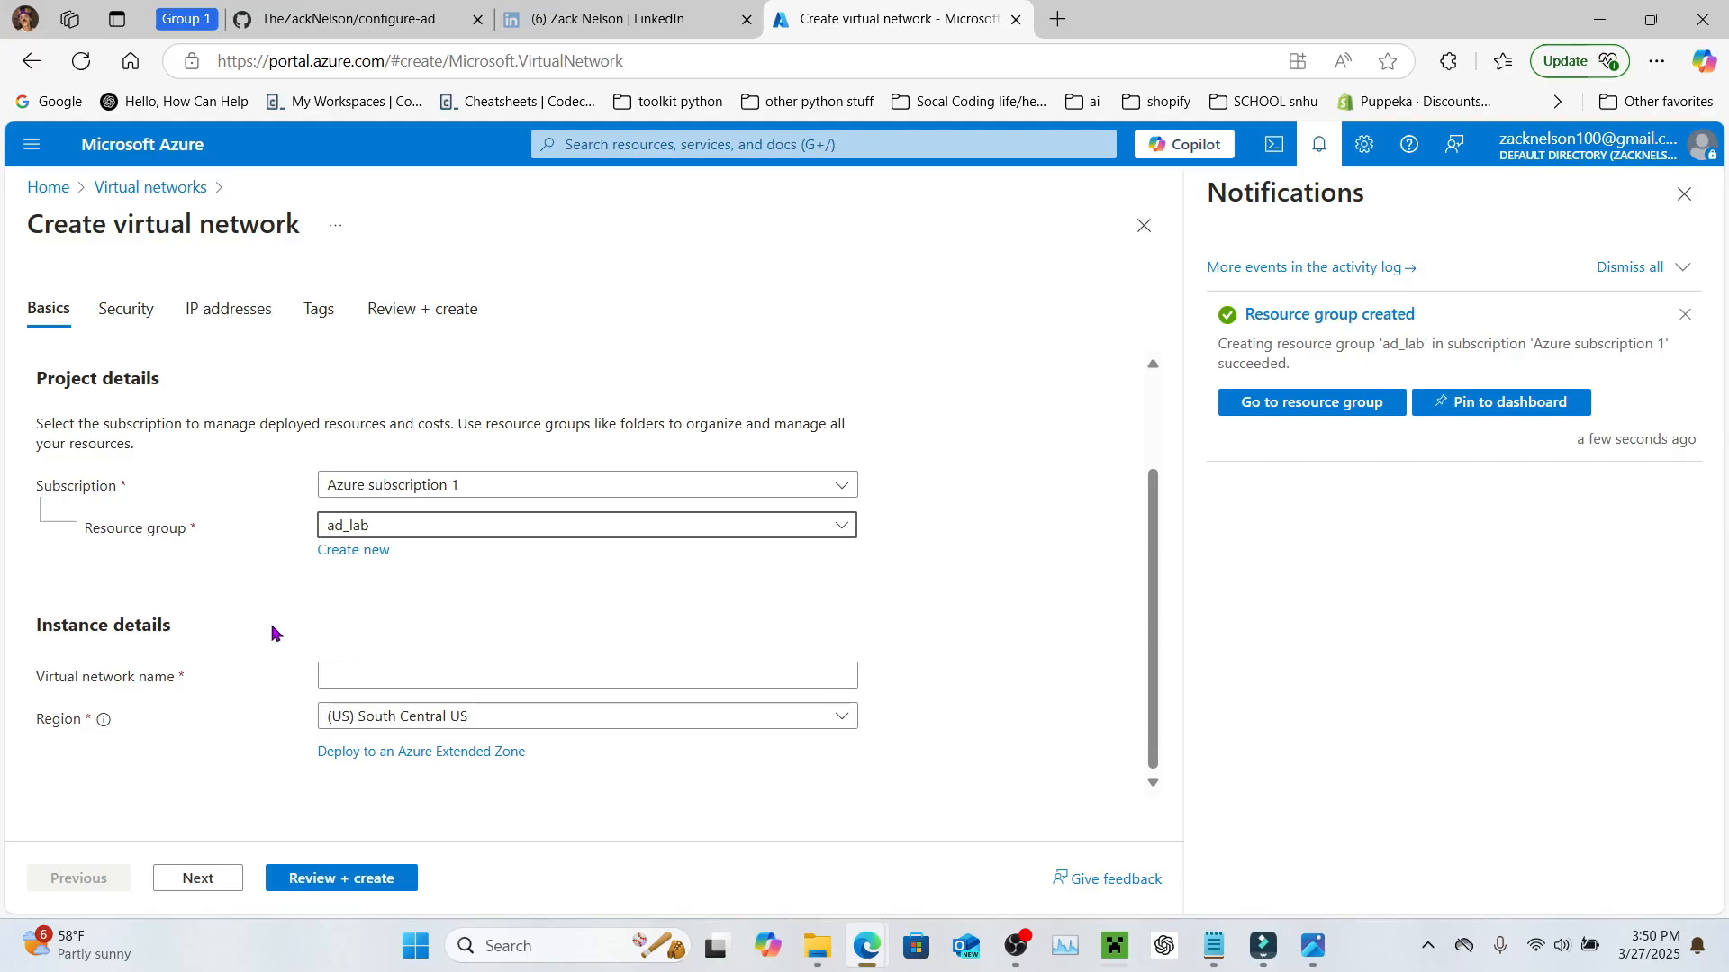
{"action": "left_click", "coordinate": [365, 677]}
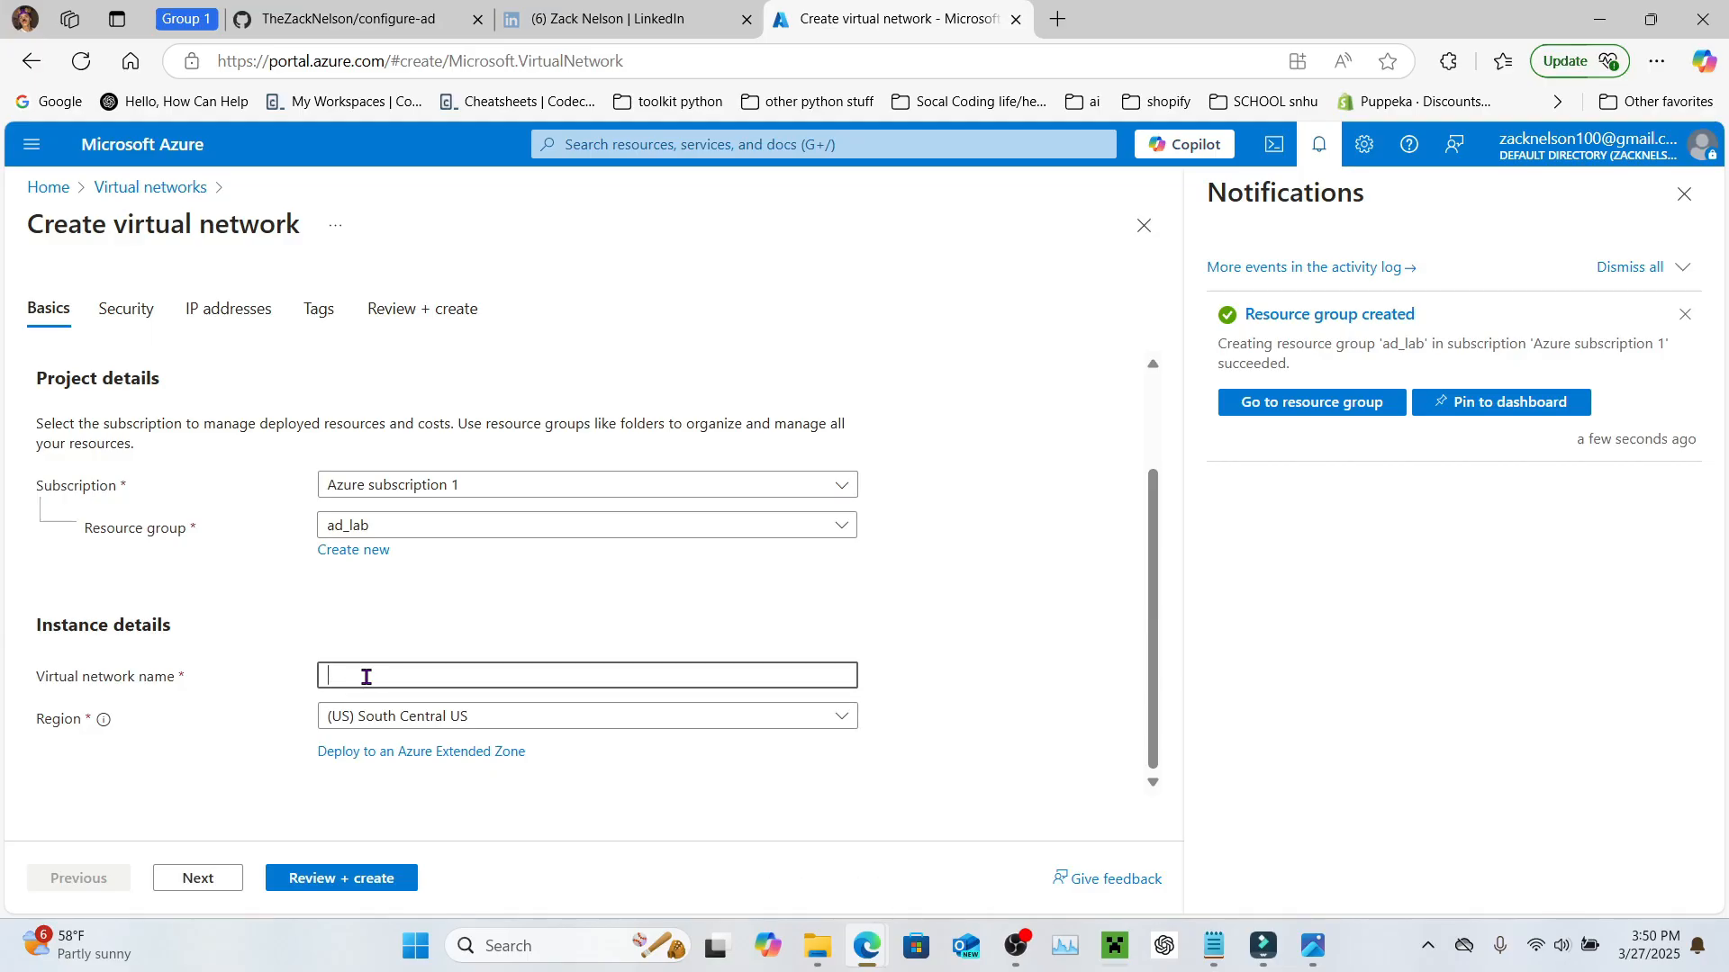
{"action": "type", "text": "tive_ Directory_"}
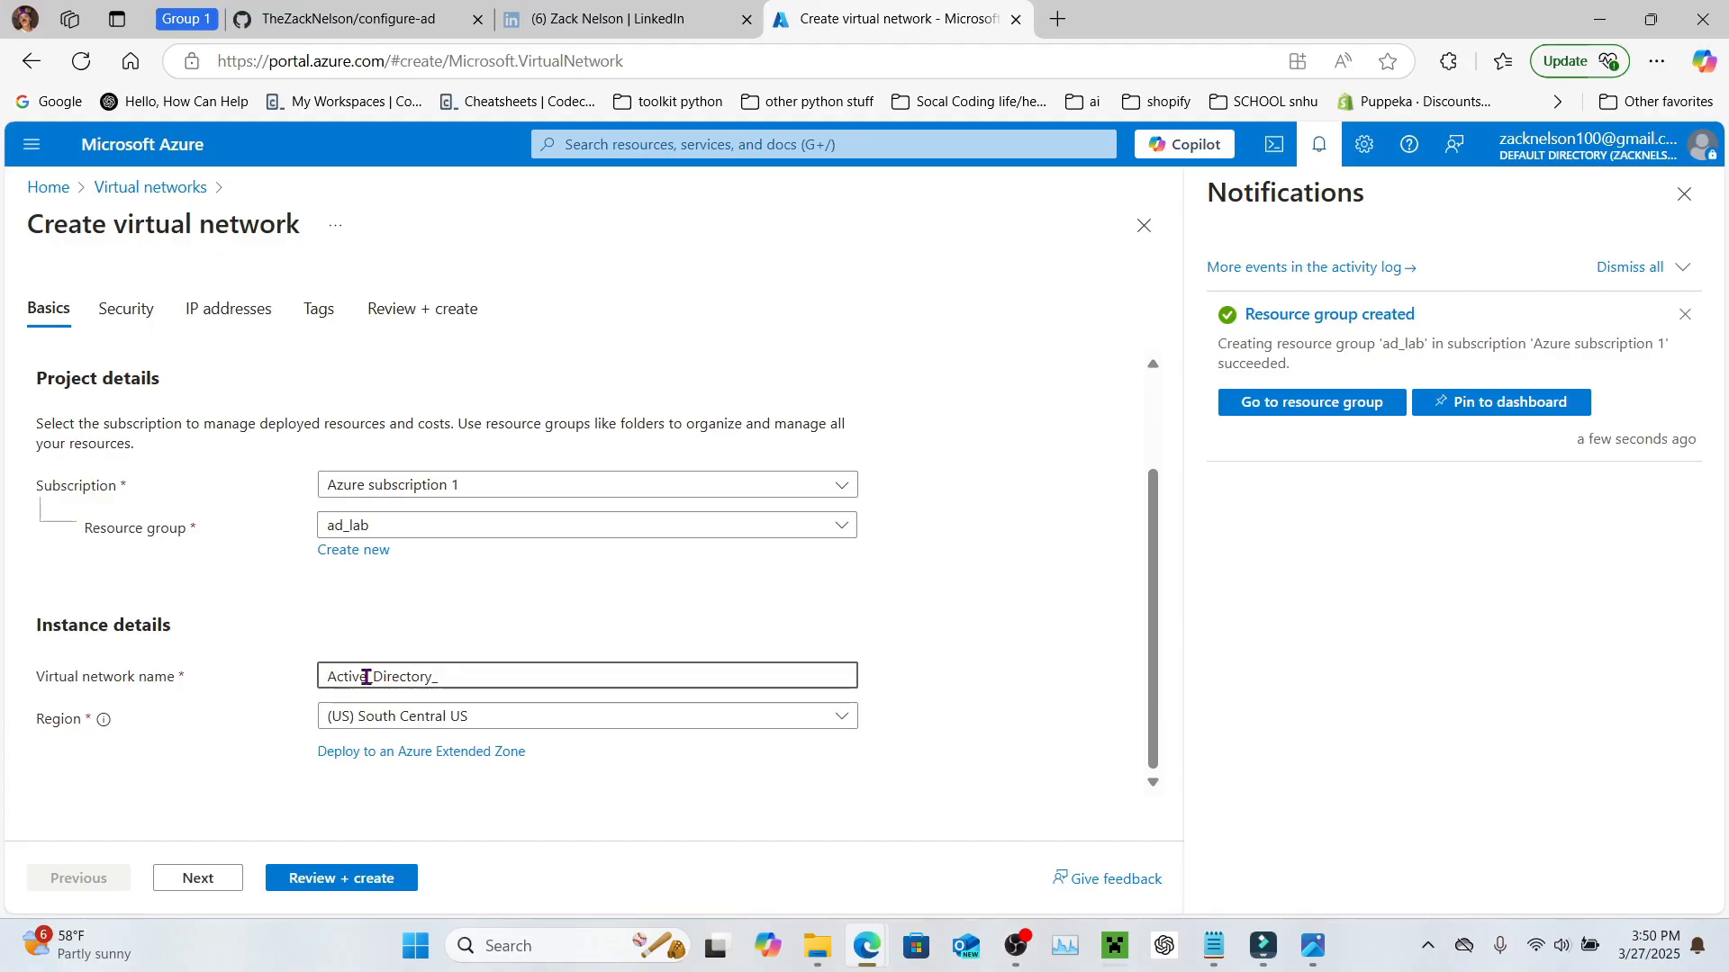
{"action": "type", "text": "Vnet"}
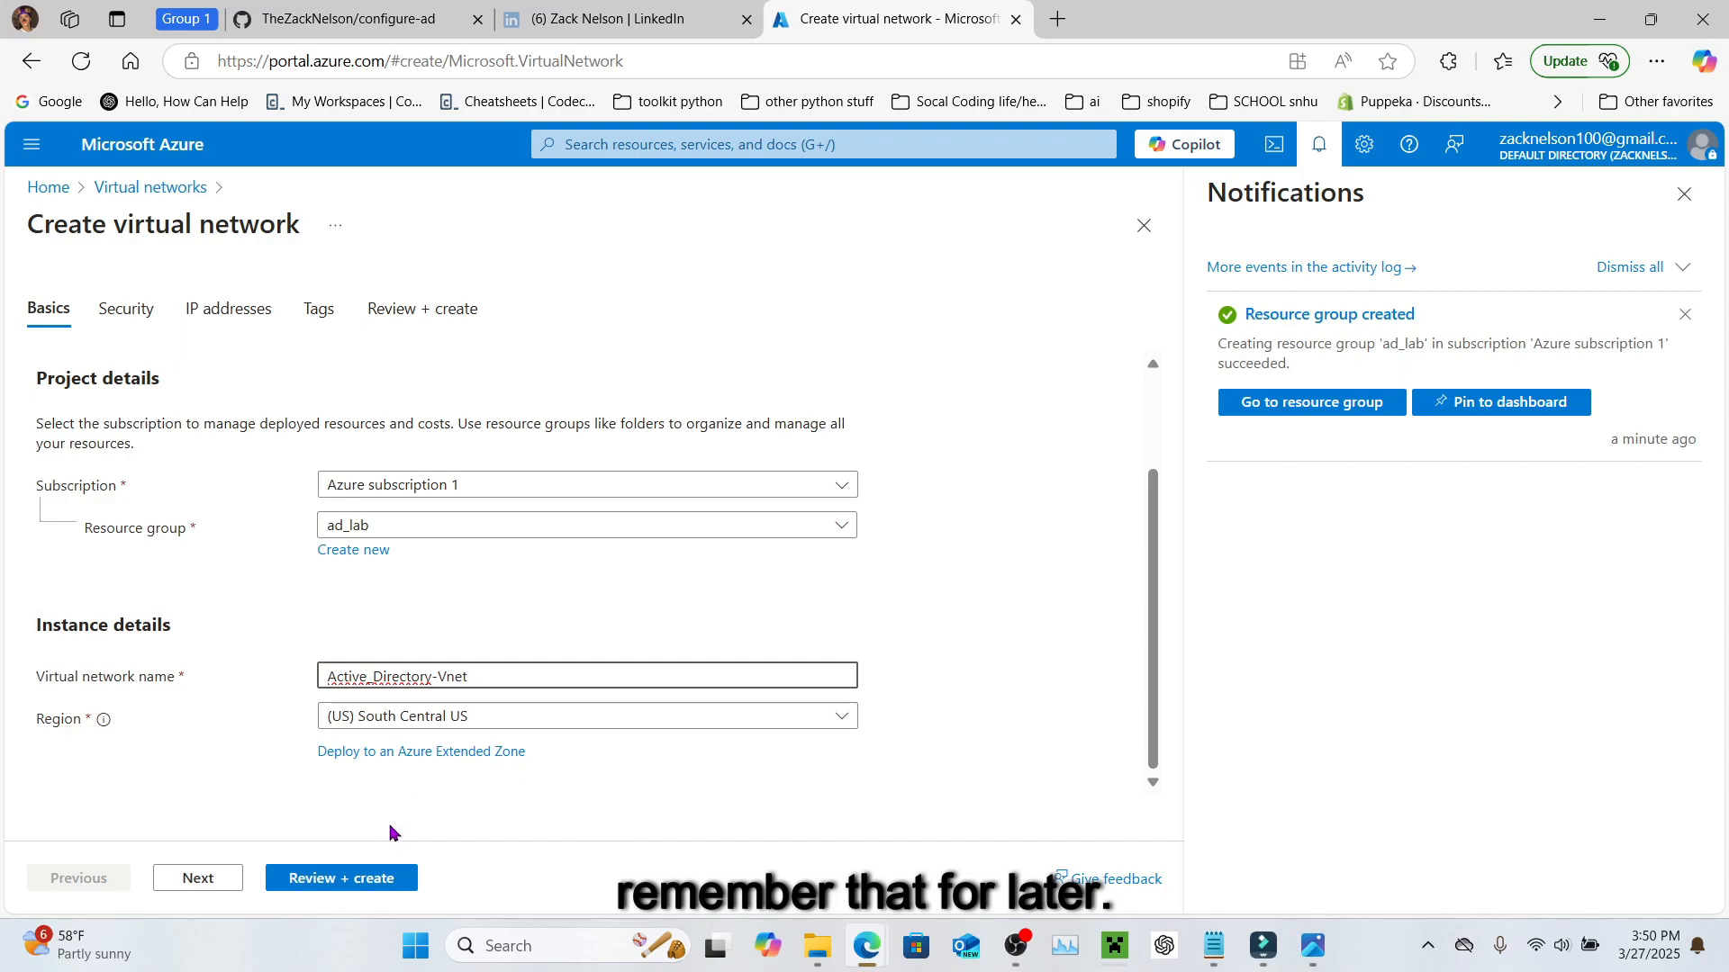
Step: Validate and deploy the Active_Directory-Vnet virtual network
{"action": "left_click", "coordinate": [364, 887]}
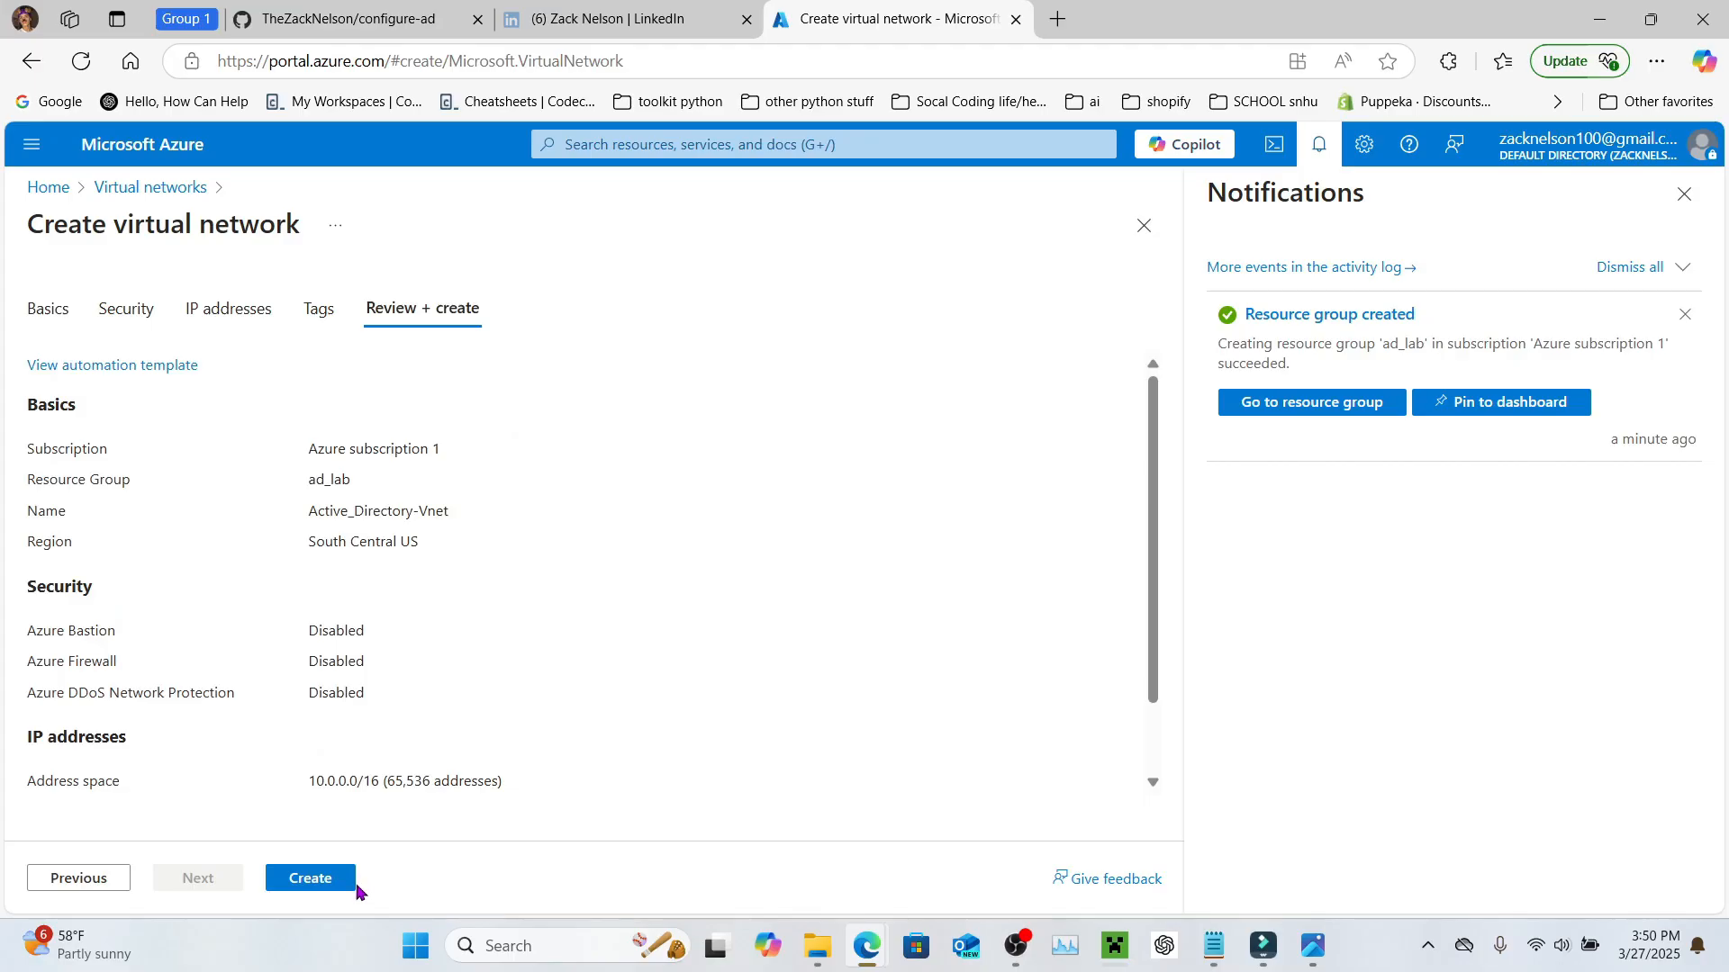
{"action": "left_click", "coordinate": [316, 889]}
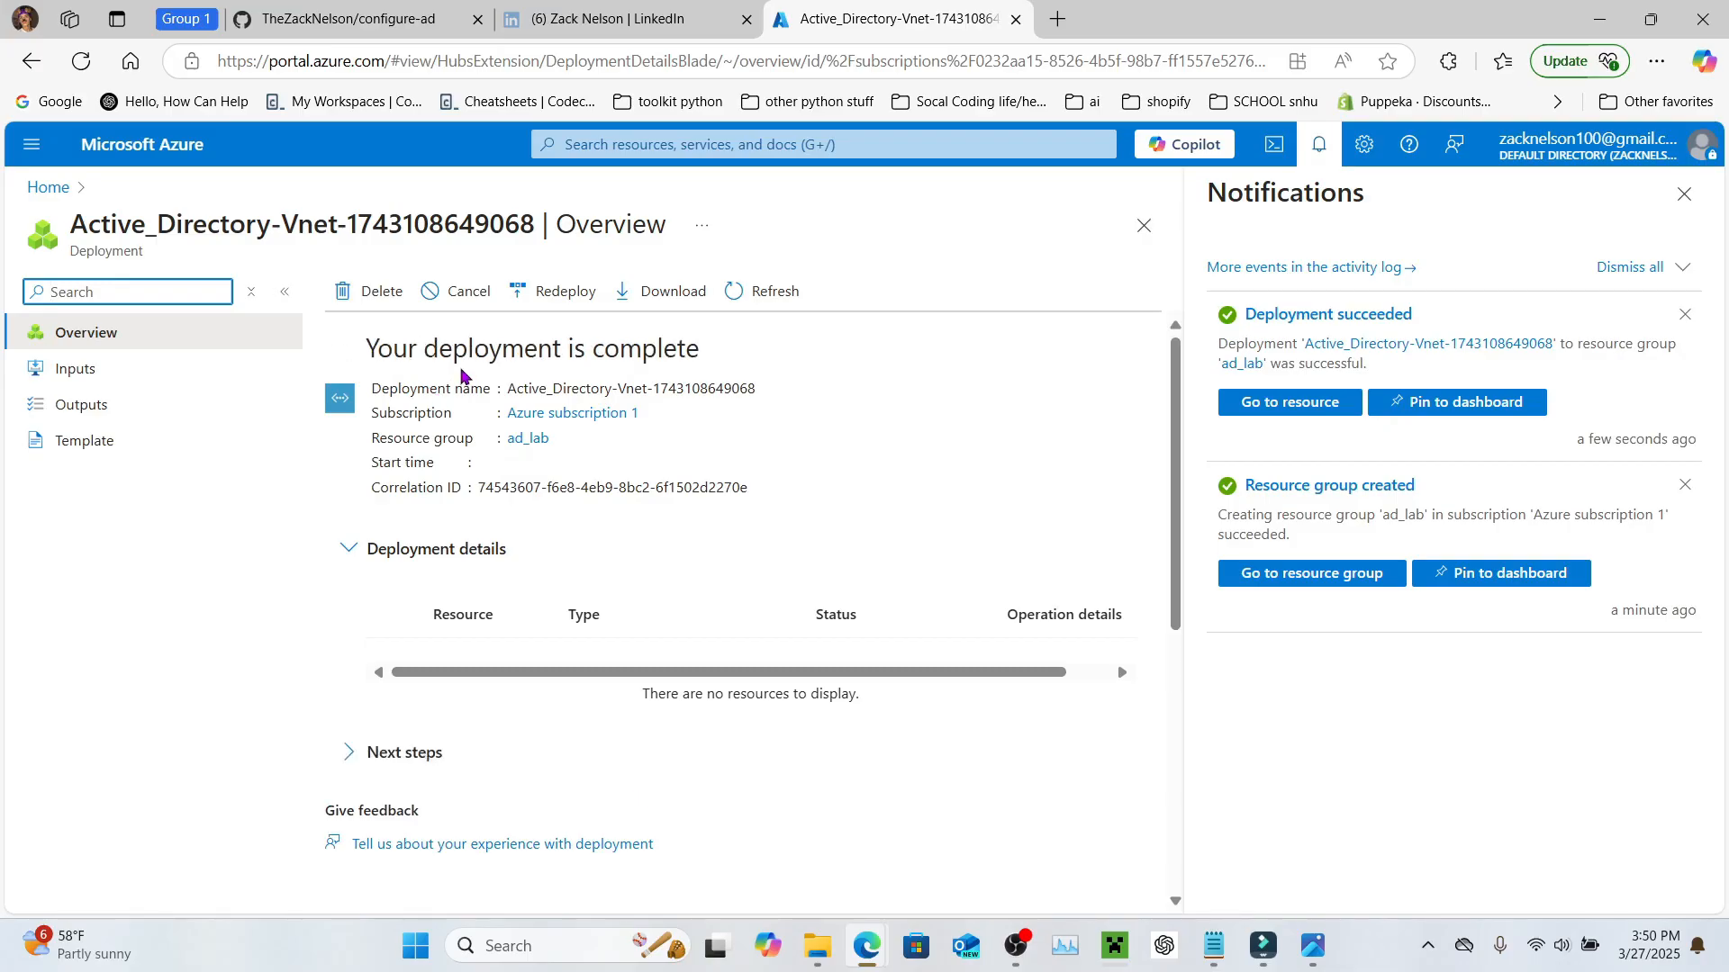
{"action": "left_click", "coordinate": [714, 146]}
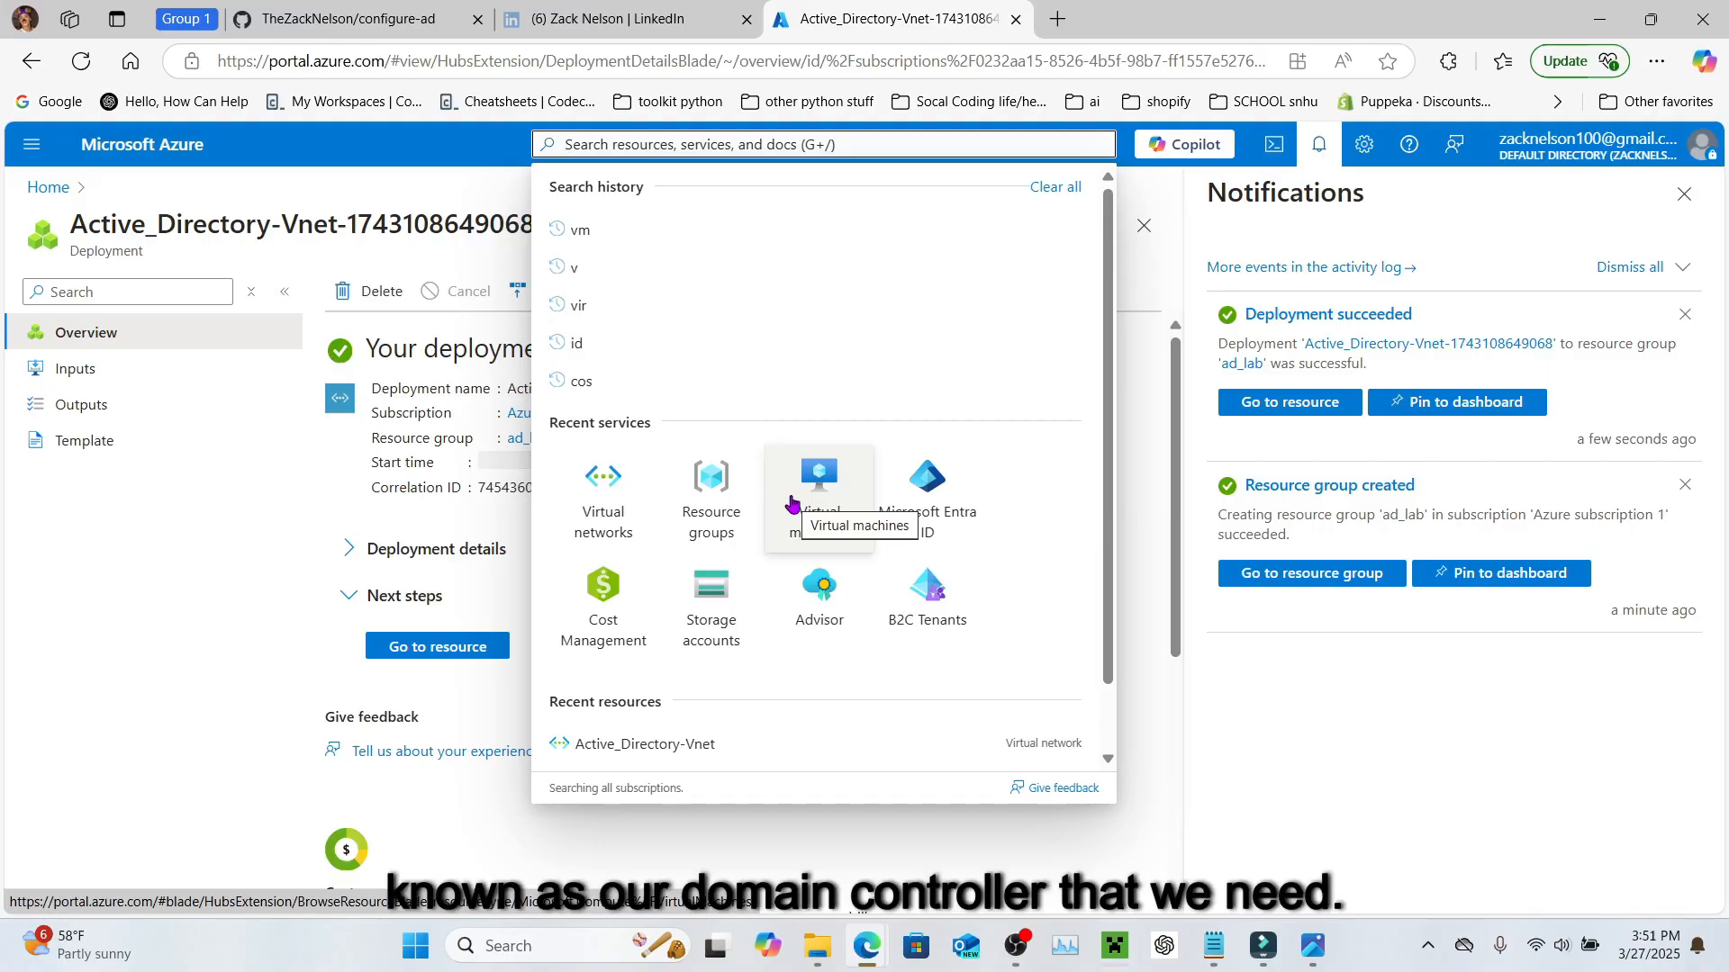
Step: Begin creating an Azure virtual machine from the Virtual machines list
{"action": "left_click", "coordinate": [829, 535]}
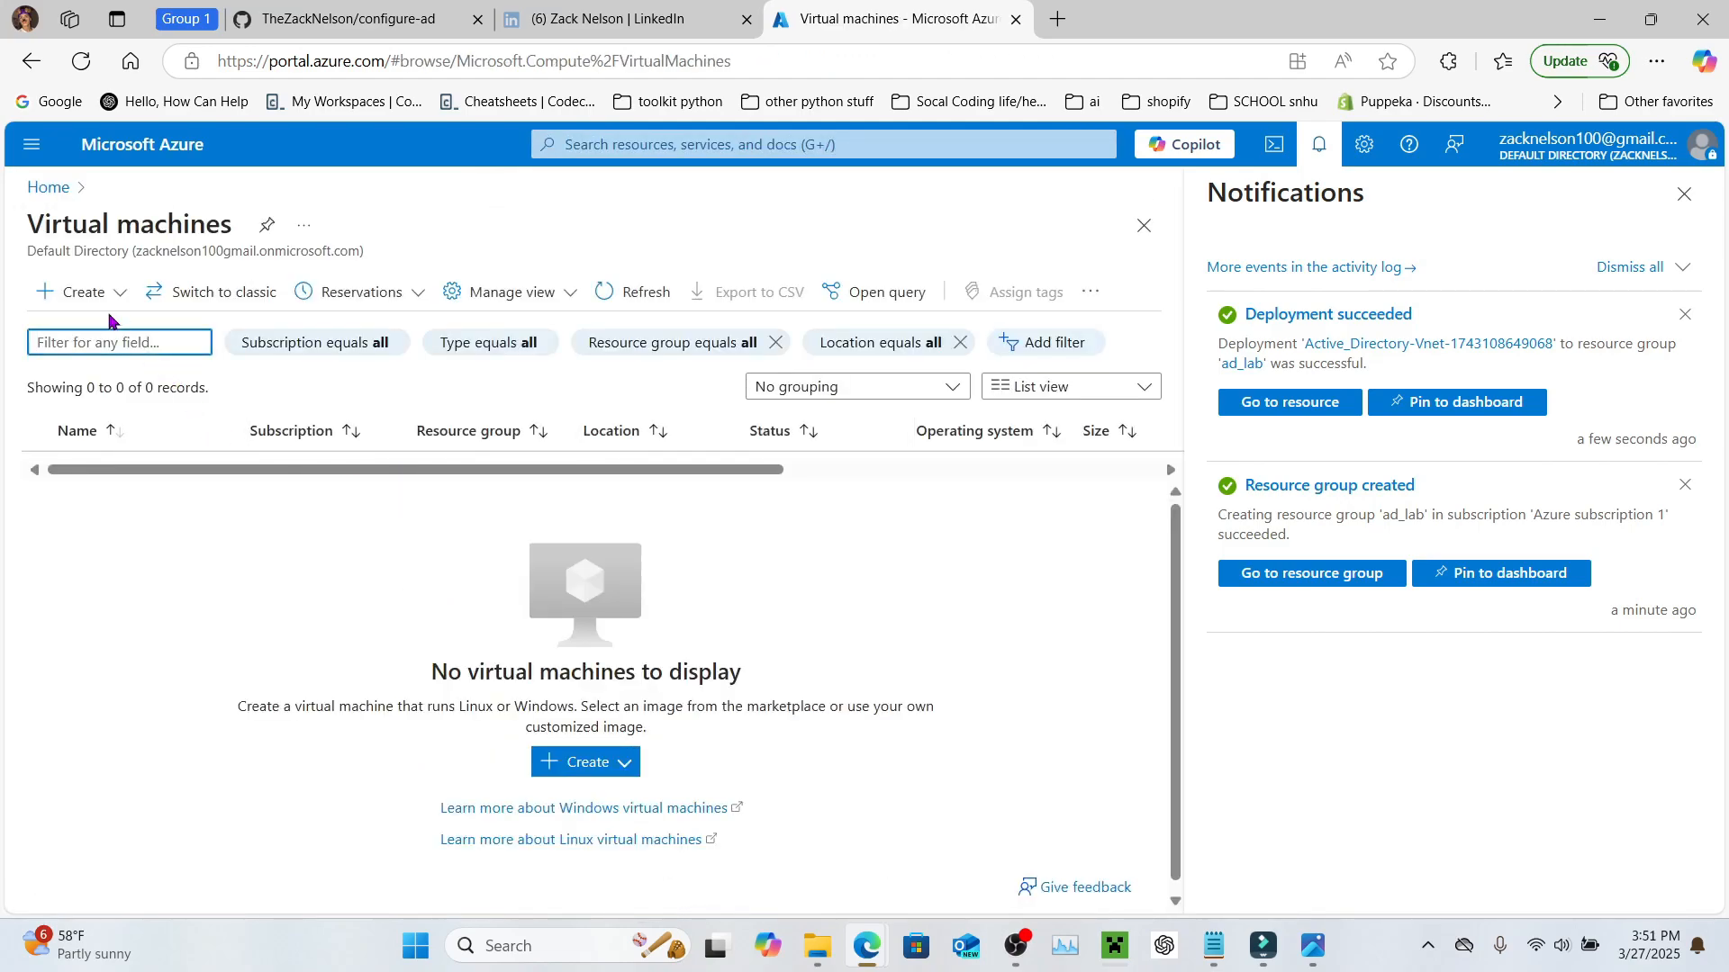
{"action": "left_click", "coordinate": [82, 300]}
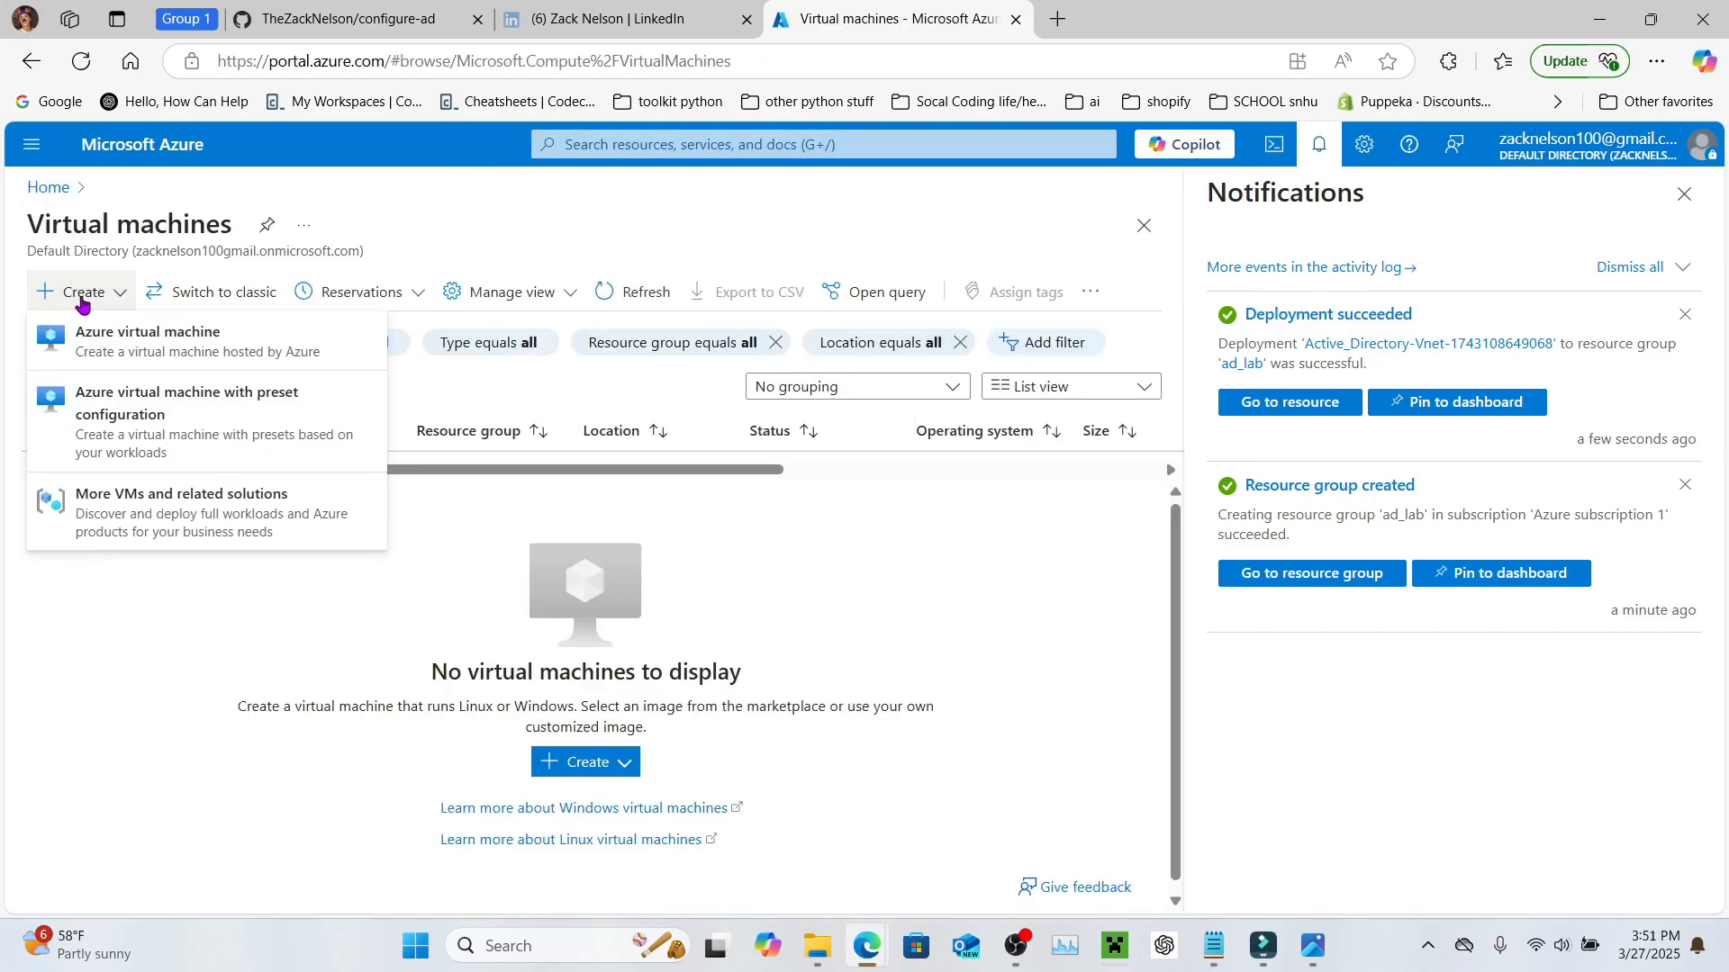
{"action": "left_click", "coordinate": [97, 348]}
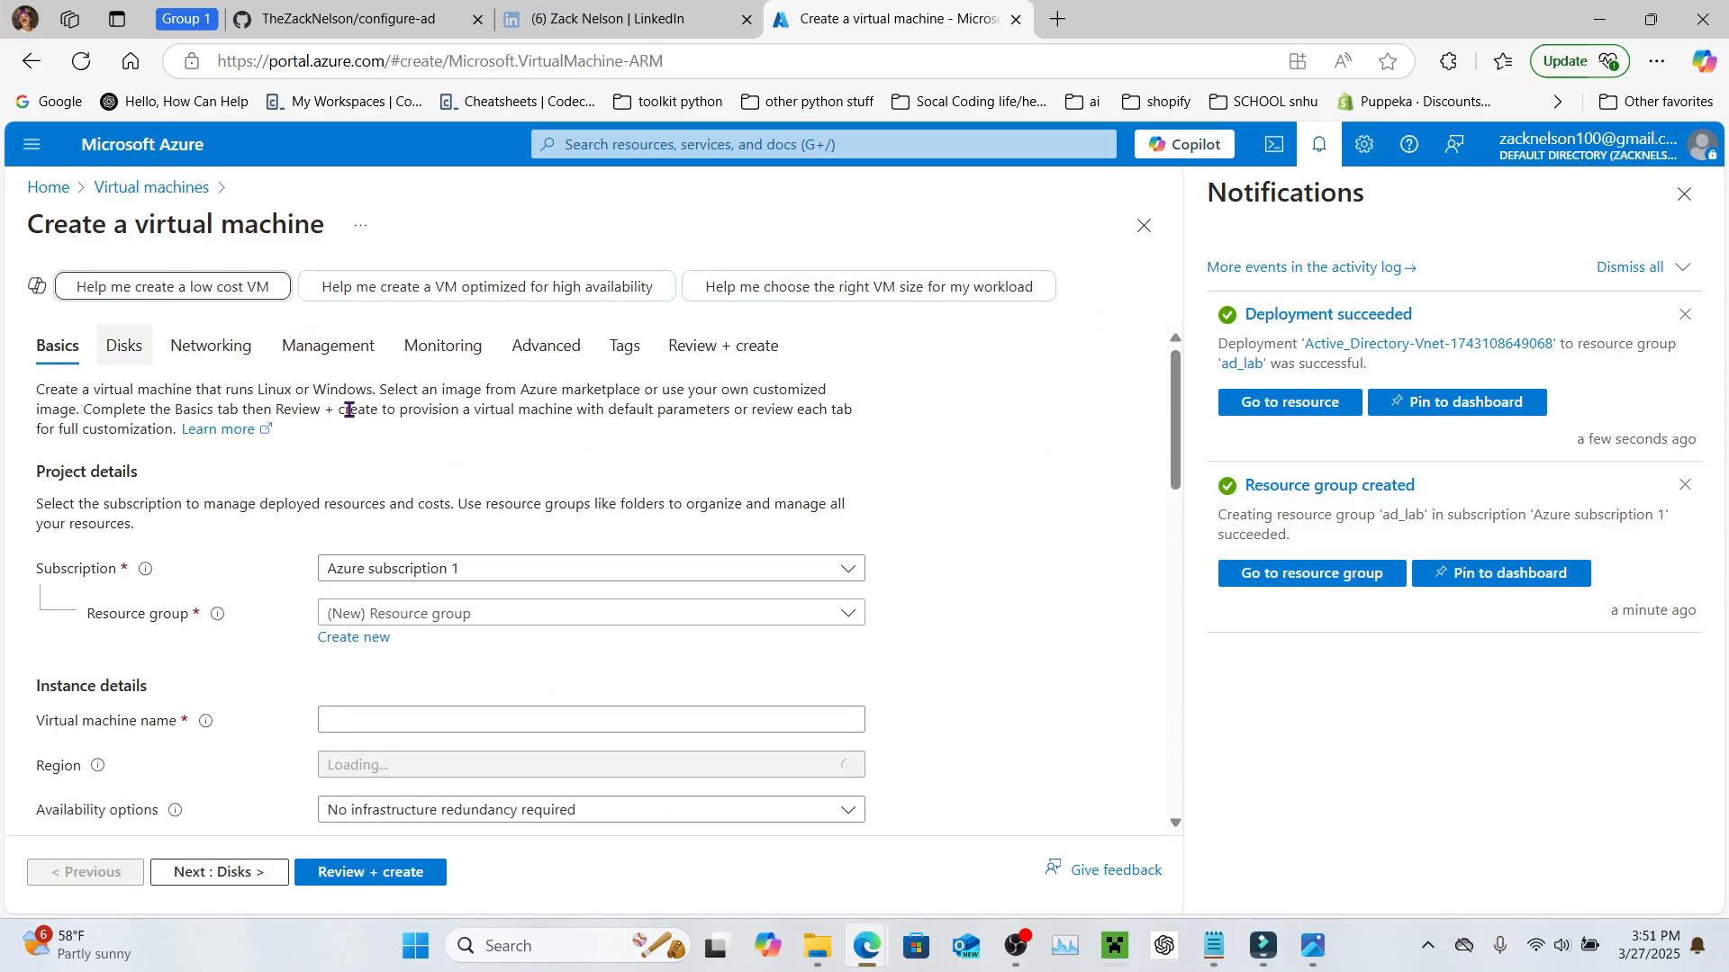
Step: Place the new VM in resource group ad_lab and name it DC-1
{"action": "scroll", "coordinate": [482, 549], "scroll_direction": "down", "scroll_amount": 1}
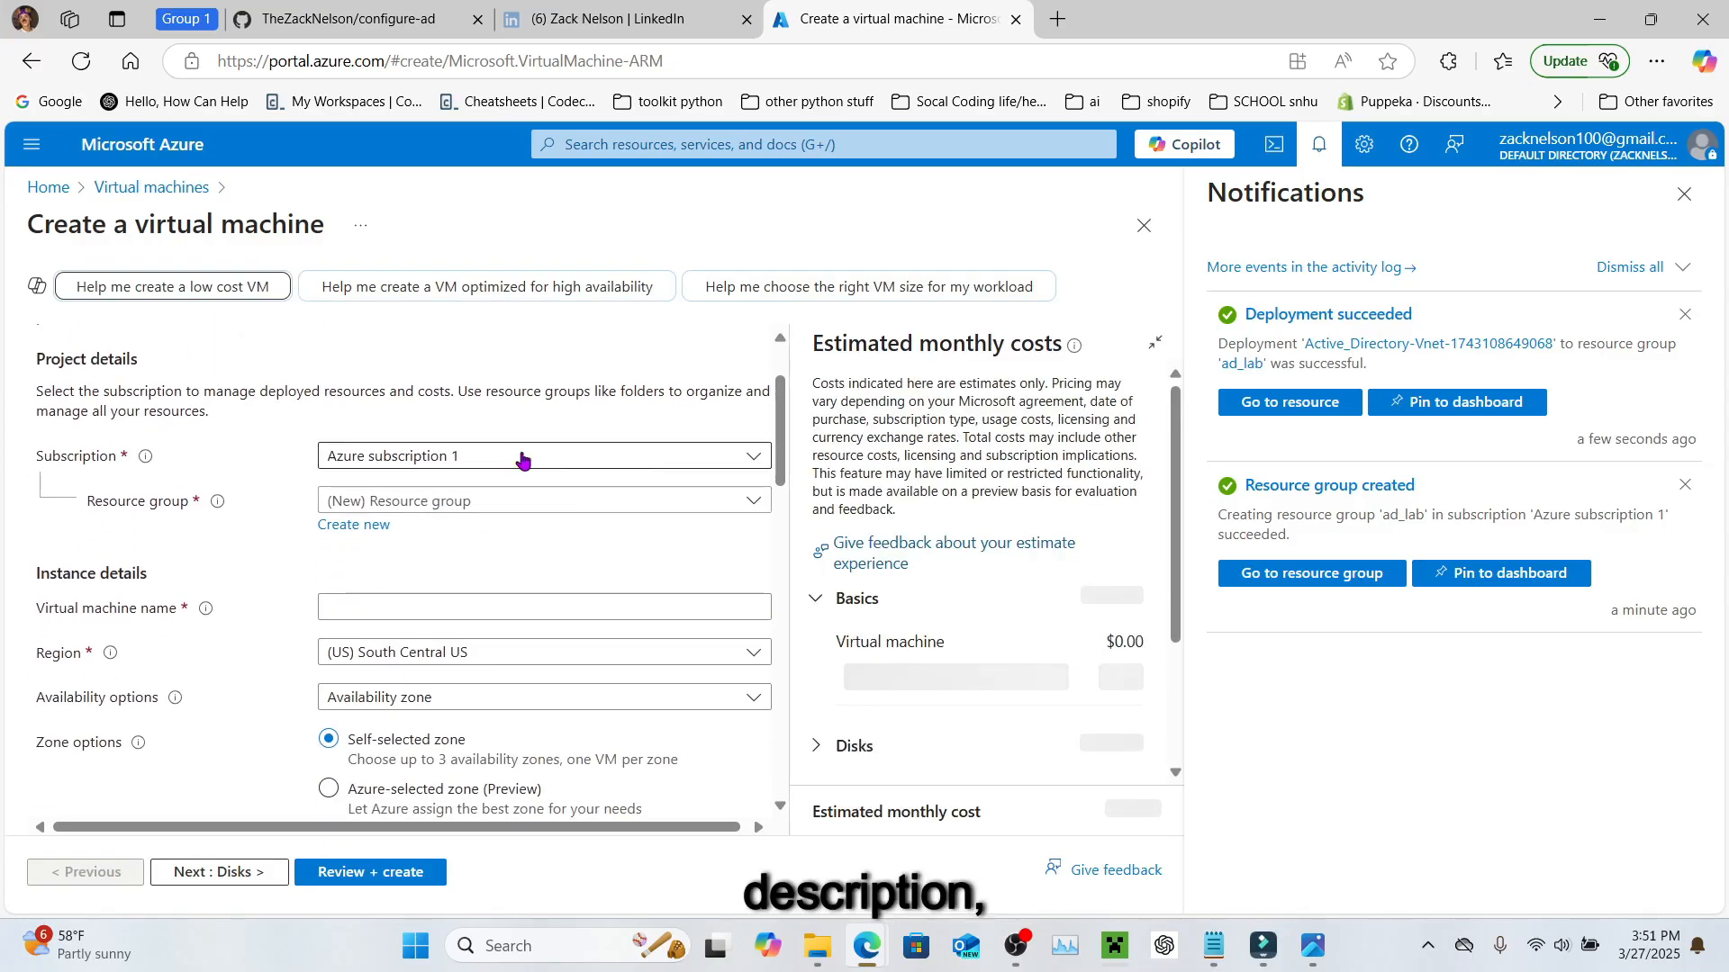
{"action": "left_click", "coordinate": [470, 505]}
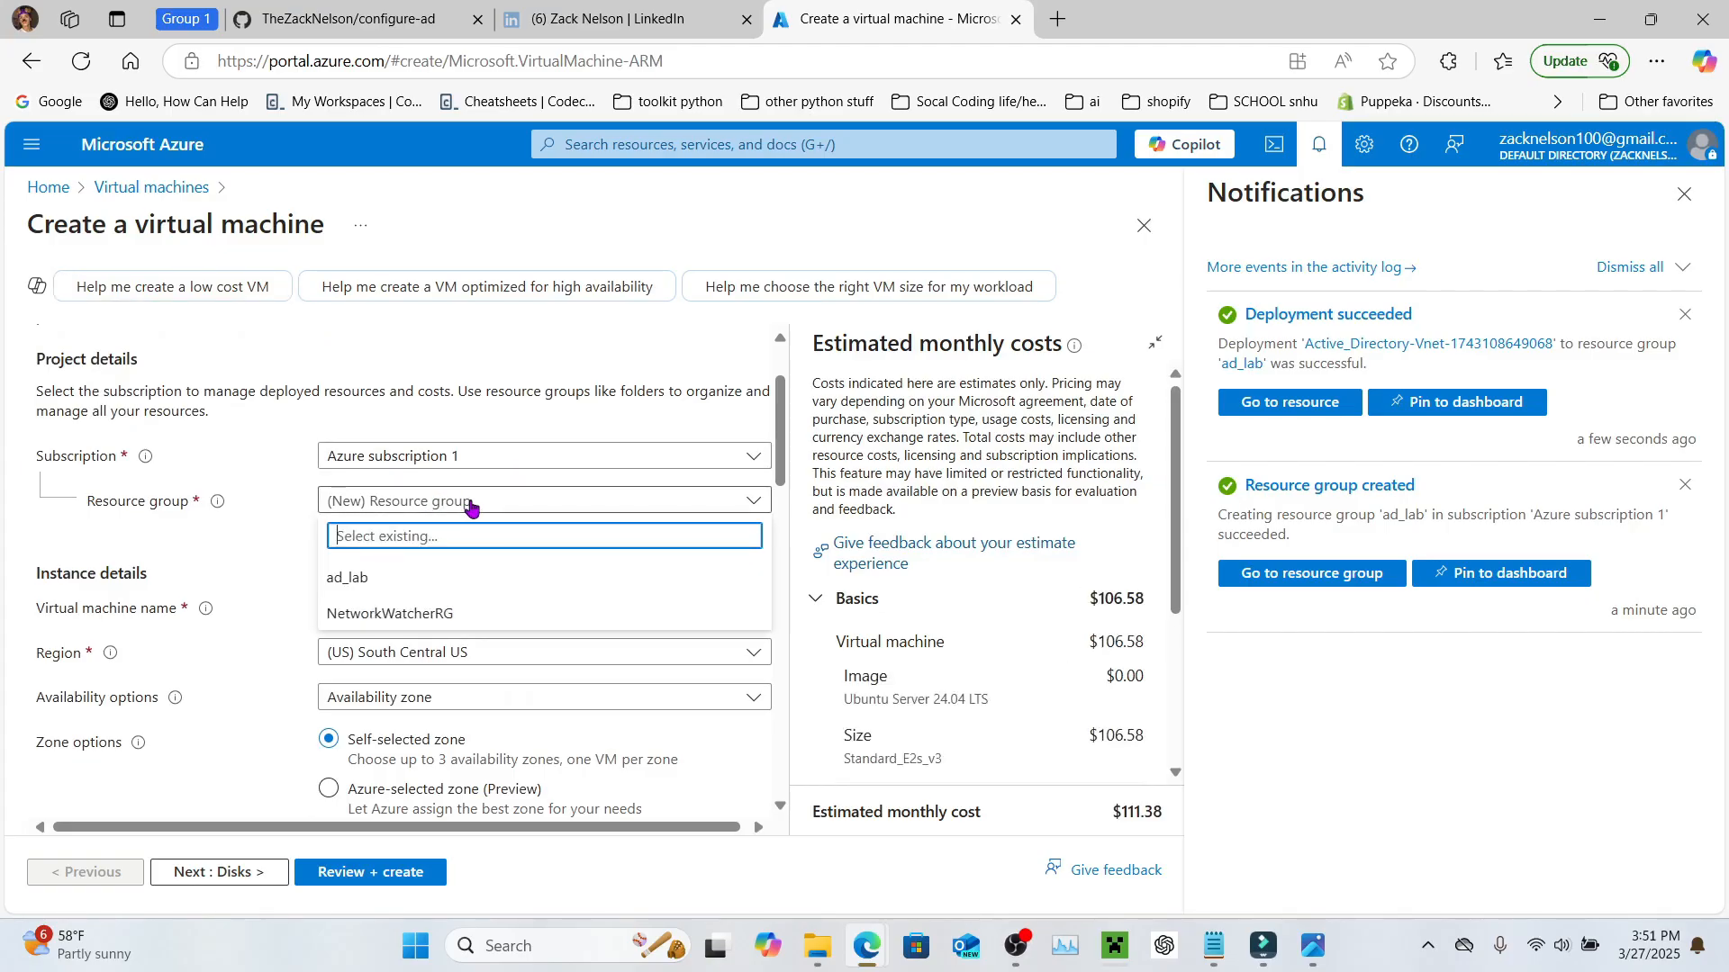
{"action": "left_click", "coordinate": [442, 585]}
{"action": "scroll", "coordinate": [443, 591], "scroll_direction": "down", "scroll_amount": 1}
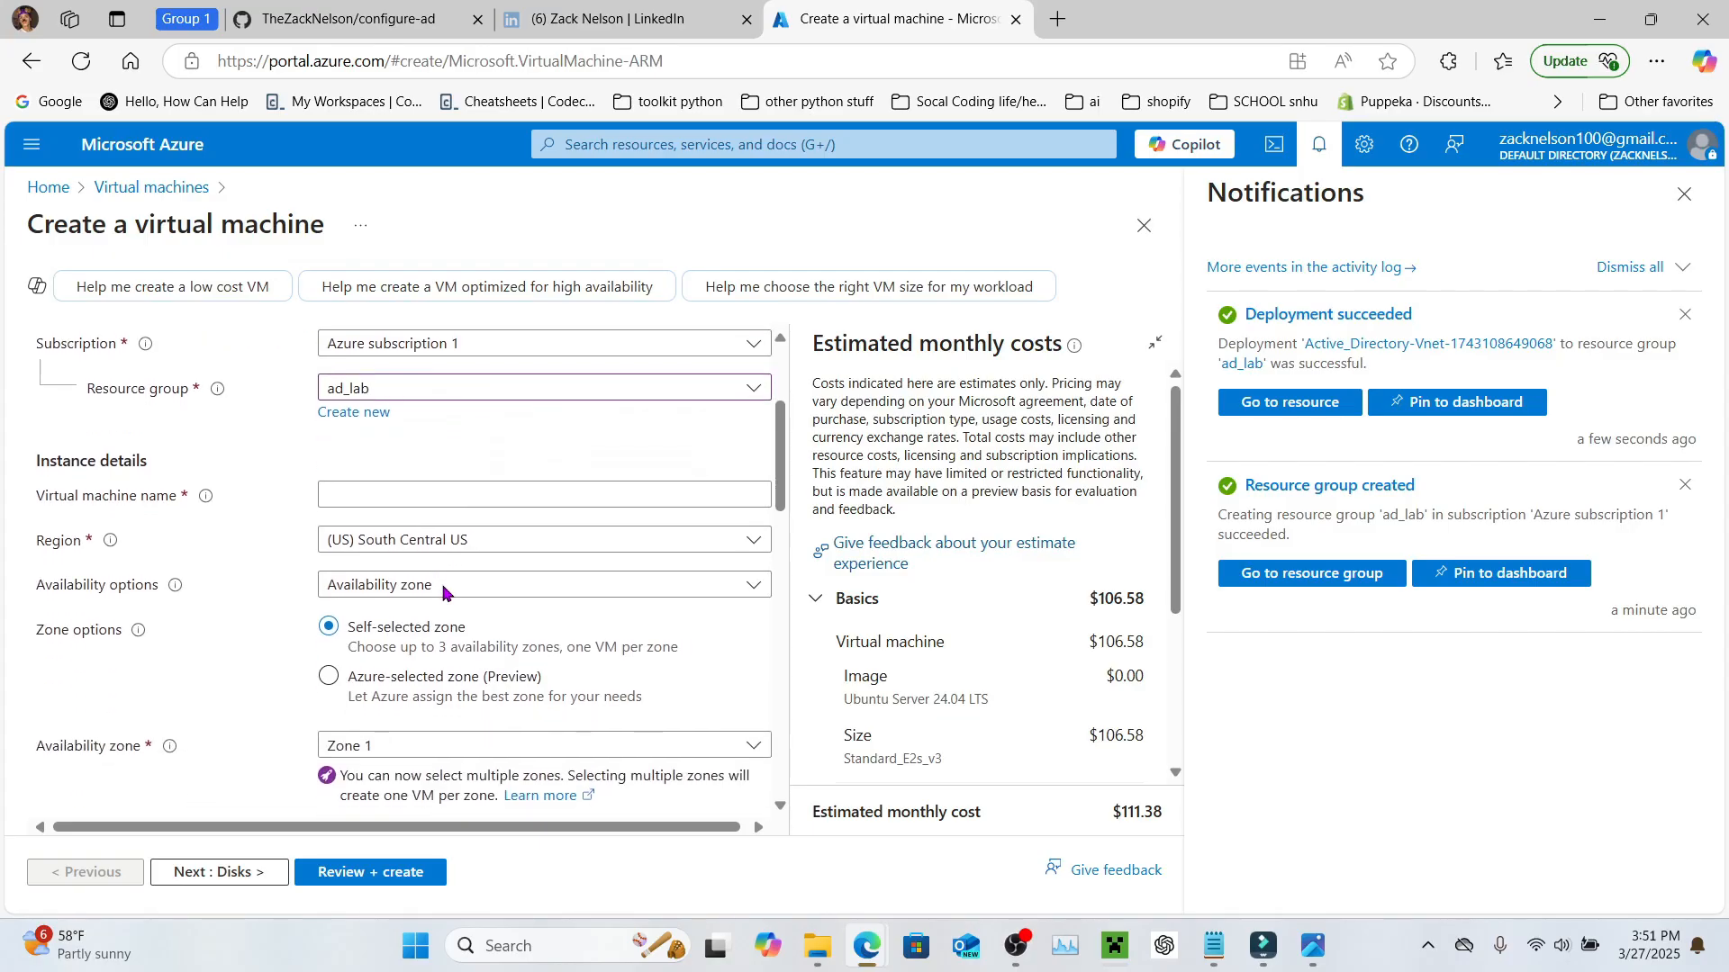
{"action": "left_click", "coordinate": [373, 496]}
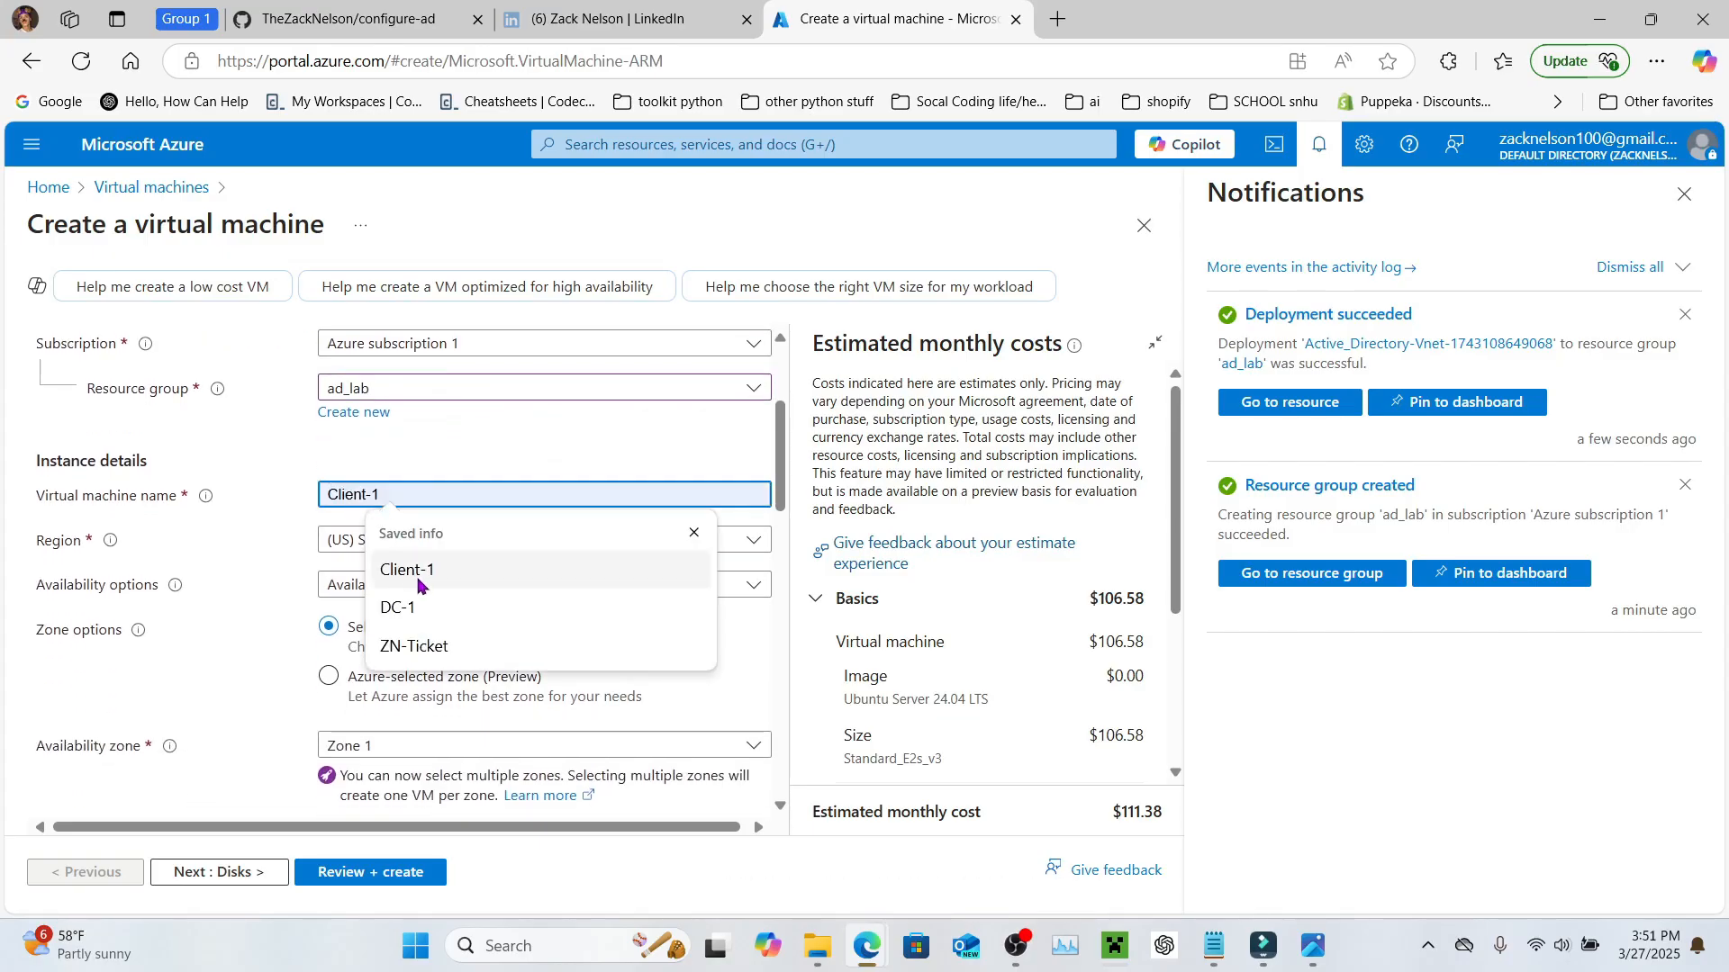
{"action": "left_click", "coordinate": [432, 616]}
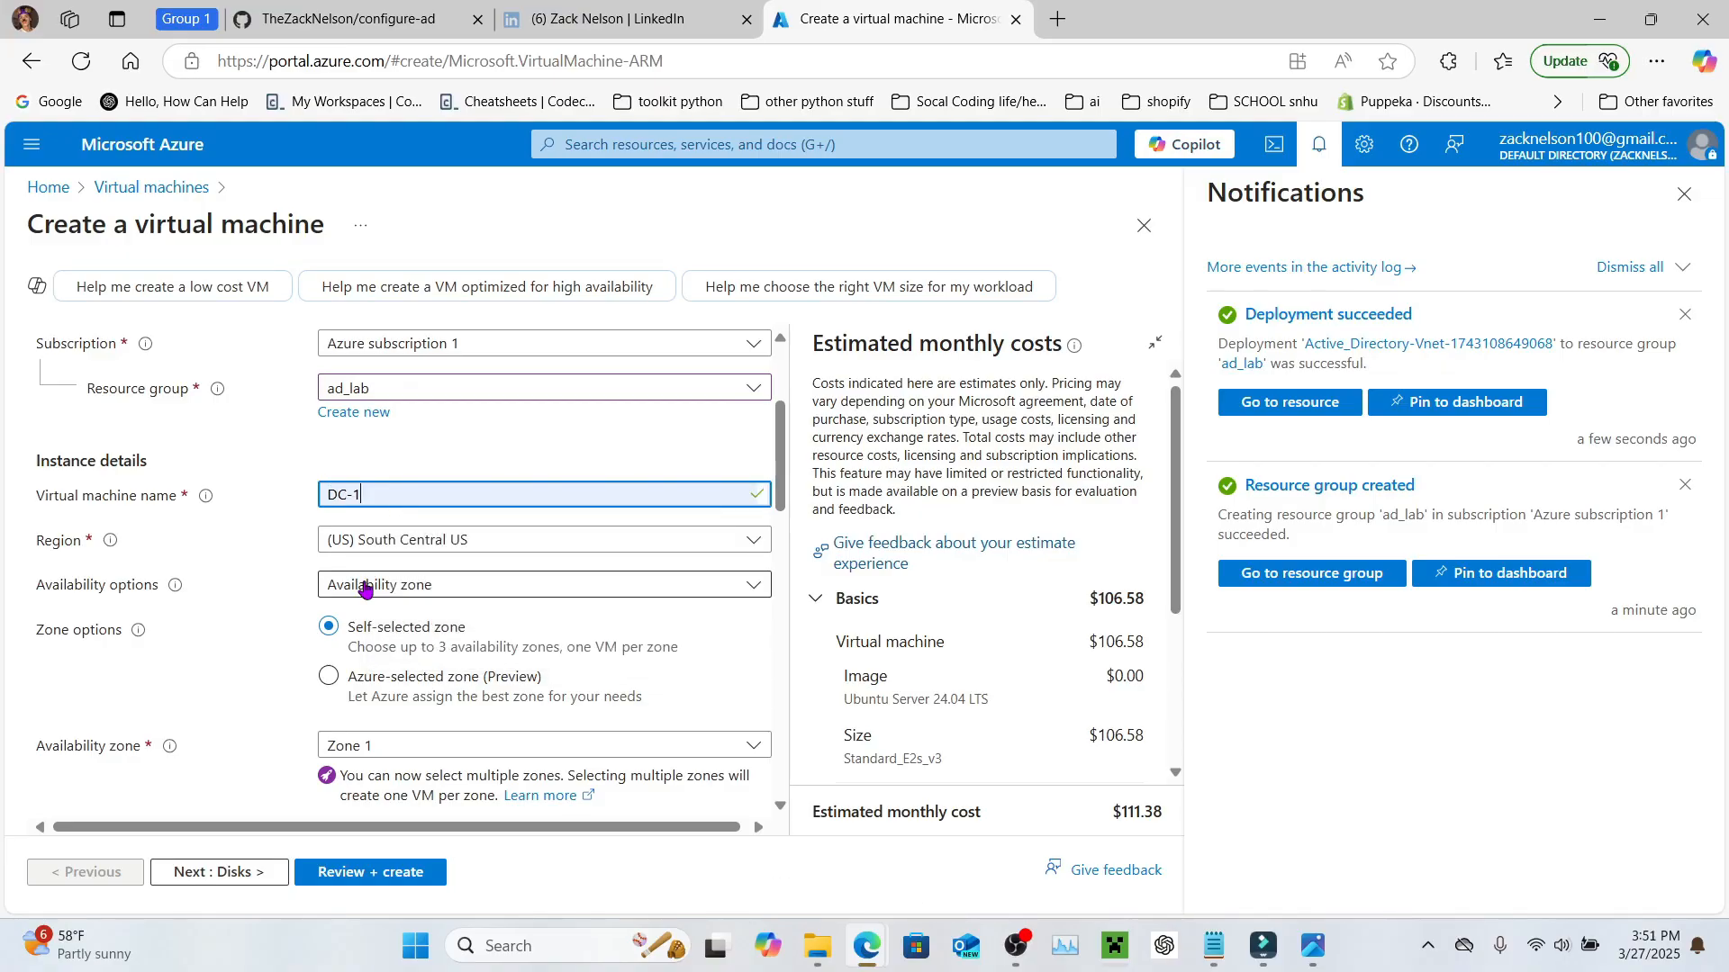
{"action": "scroll", "coordinate": [358, 576], "scroll_direction": "down", "scroll_amount": 1}
{"action": "scroll", "coordinate": [339, 551], "scroll_direction": "down", "scroll_amount": 2}
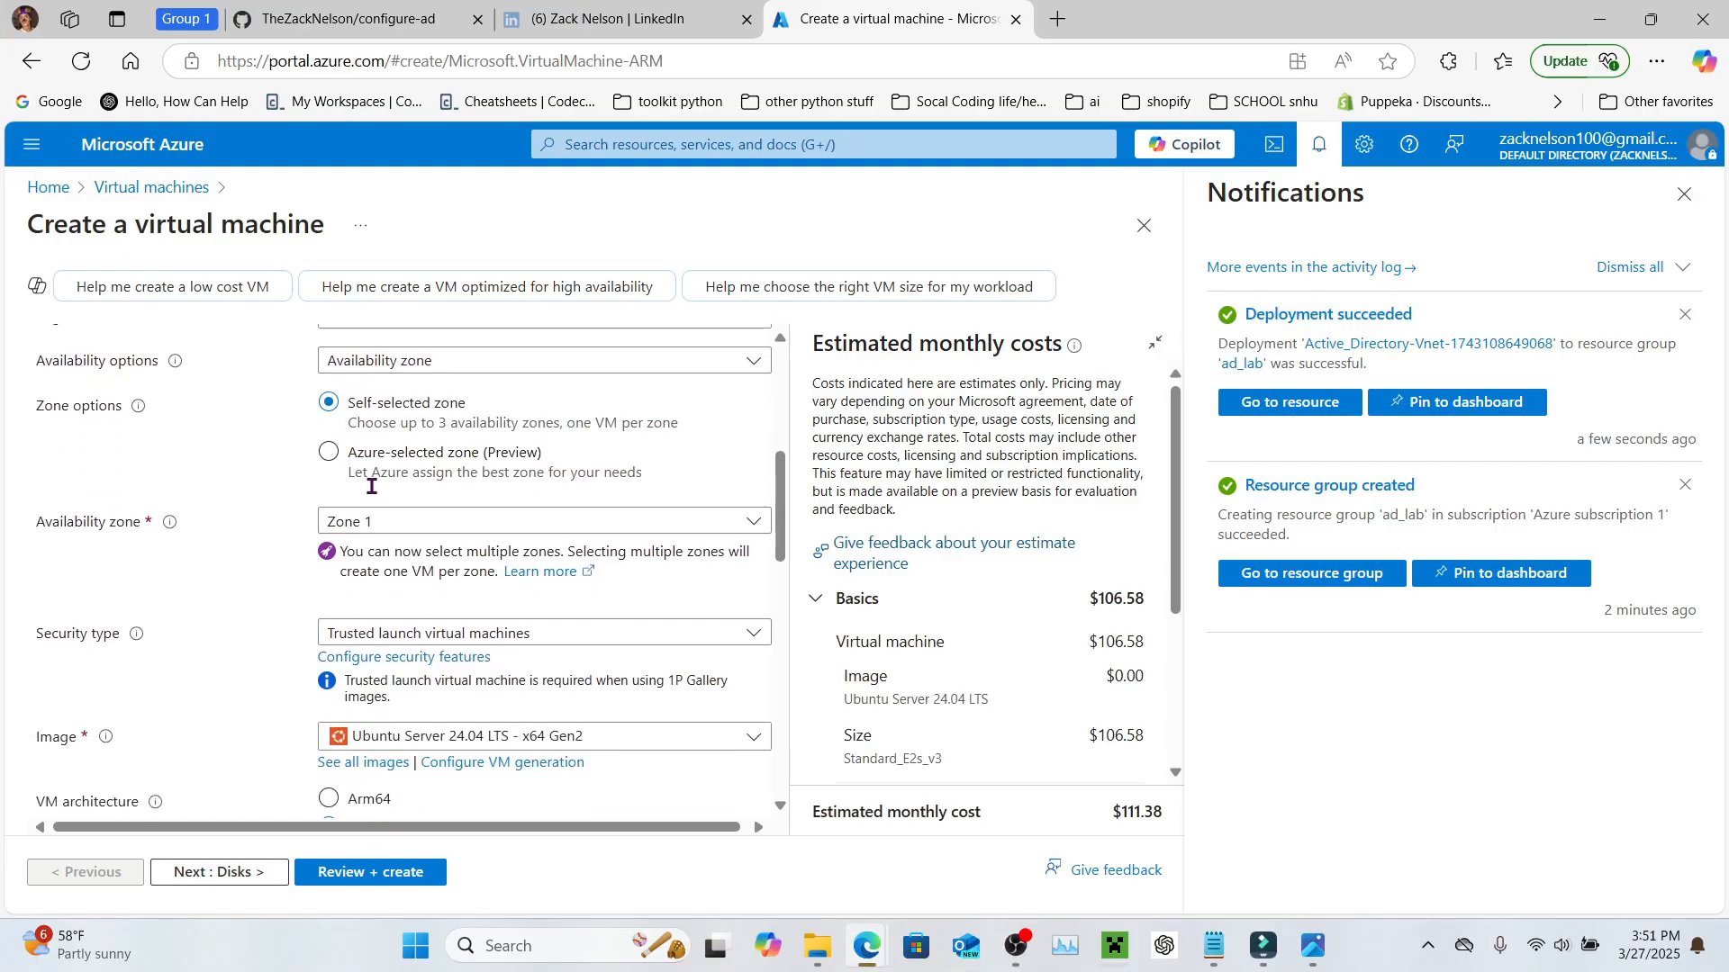
{"action": "scroll", "coordinate": [441, 414], "scroll_direction": "down", "scroll_amount": 1}
{"action": "scroll", "coordinate": [449, 403], "scroll_direction": "up", "scroll_amount": 3}
{"action": "scroll", "coordinate": [448, 405], "scroll_direction": "down", "scroll_amount": 3}
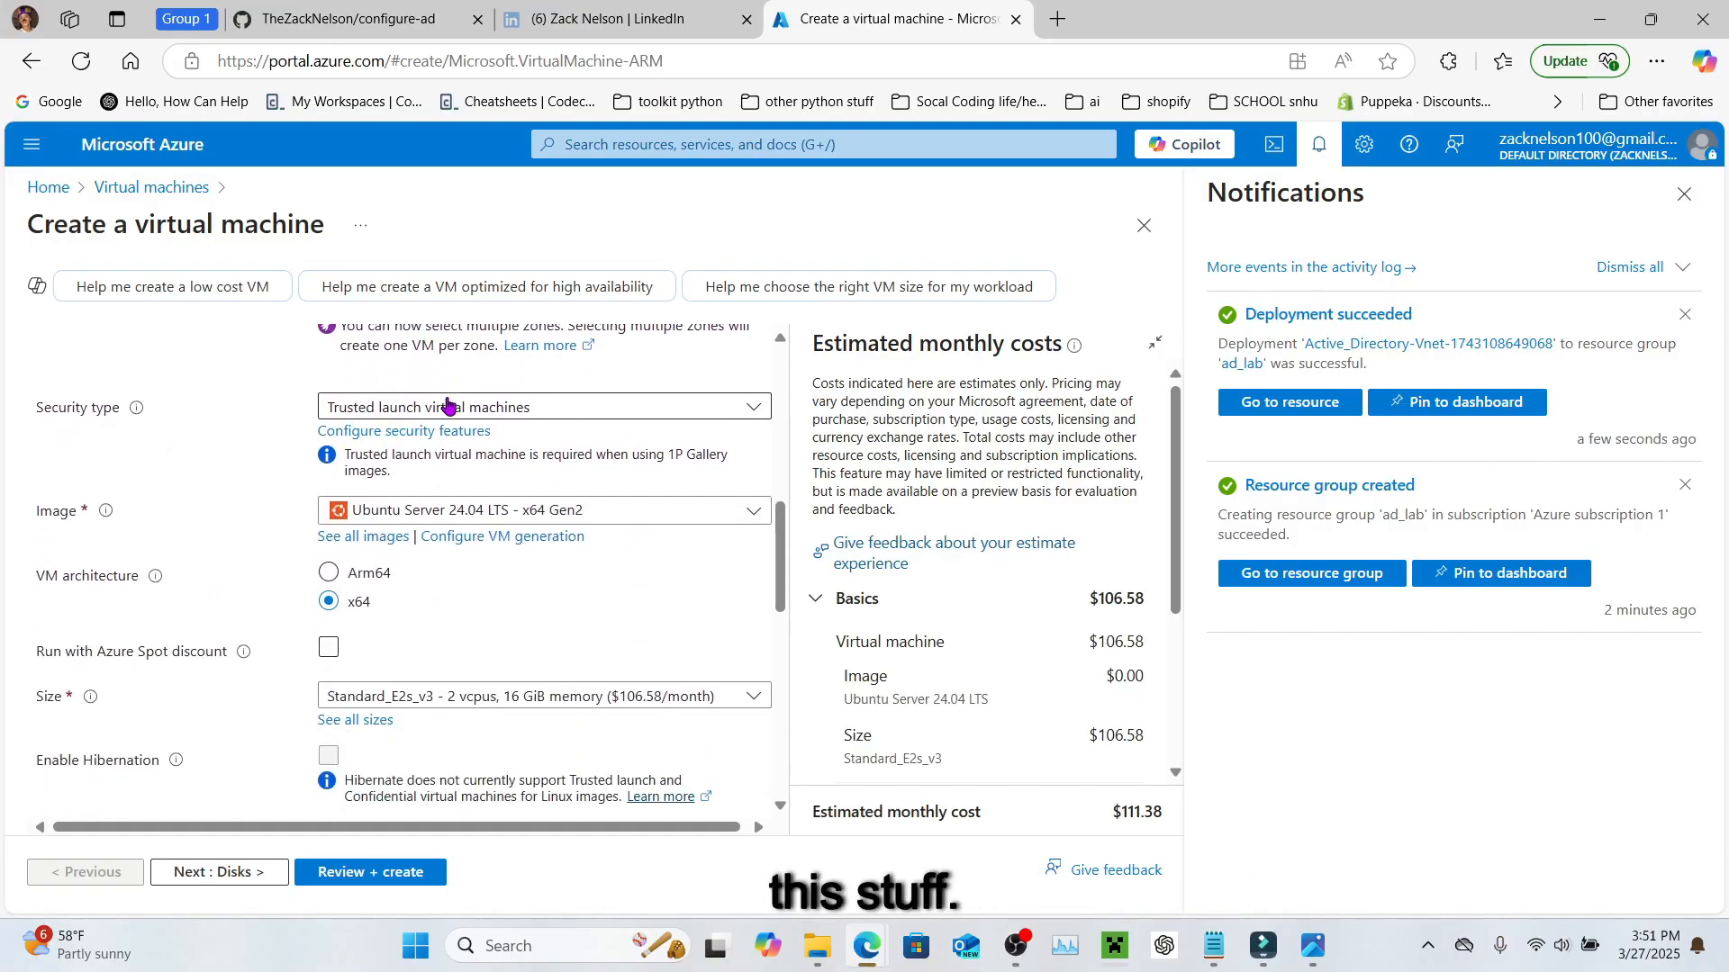
Step: Choose the Windows Server 2022 Datacenter: Azure Edition - x64 Gen2 image for DC-1
{"action": "left_click", "coordinate": [505, 511]}
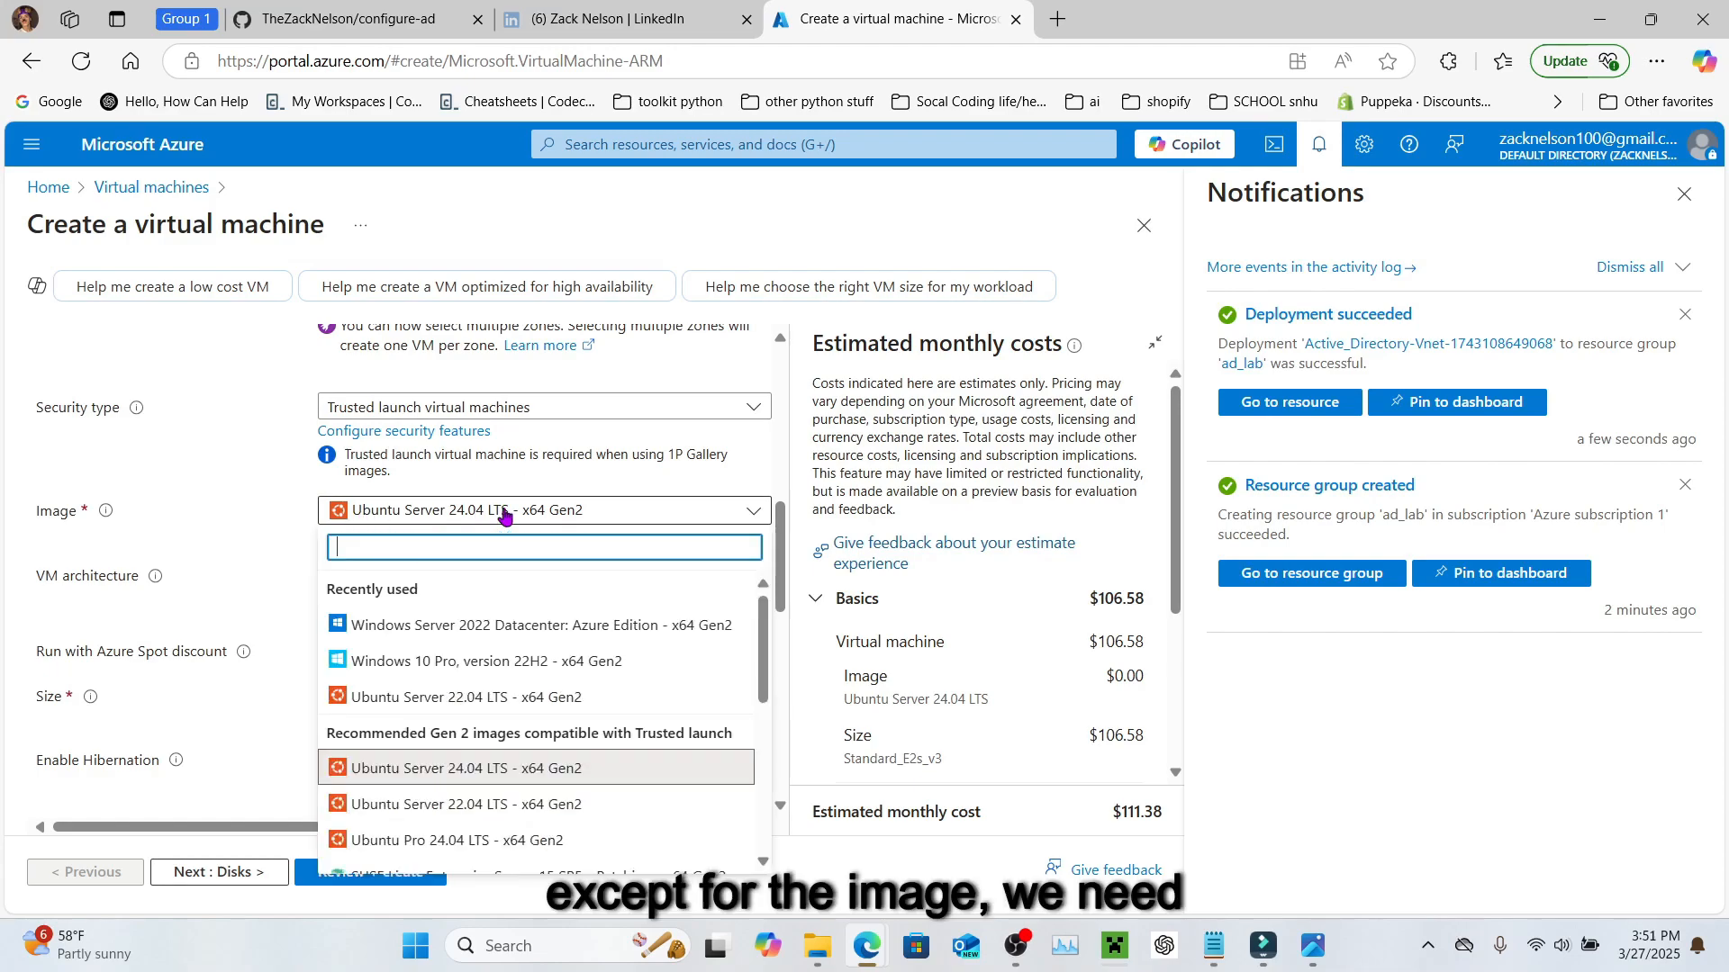
{"action": "scroll", "coordinate": [519, 647], "scroll_direction": "down", "scroll_amount": 2}
{"action": "scroll", "coordinate": [520, 647], "scroll_direction": "down", "scroll_amount": 3}
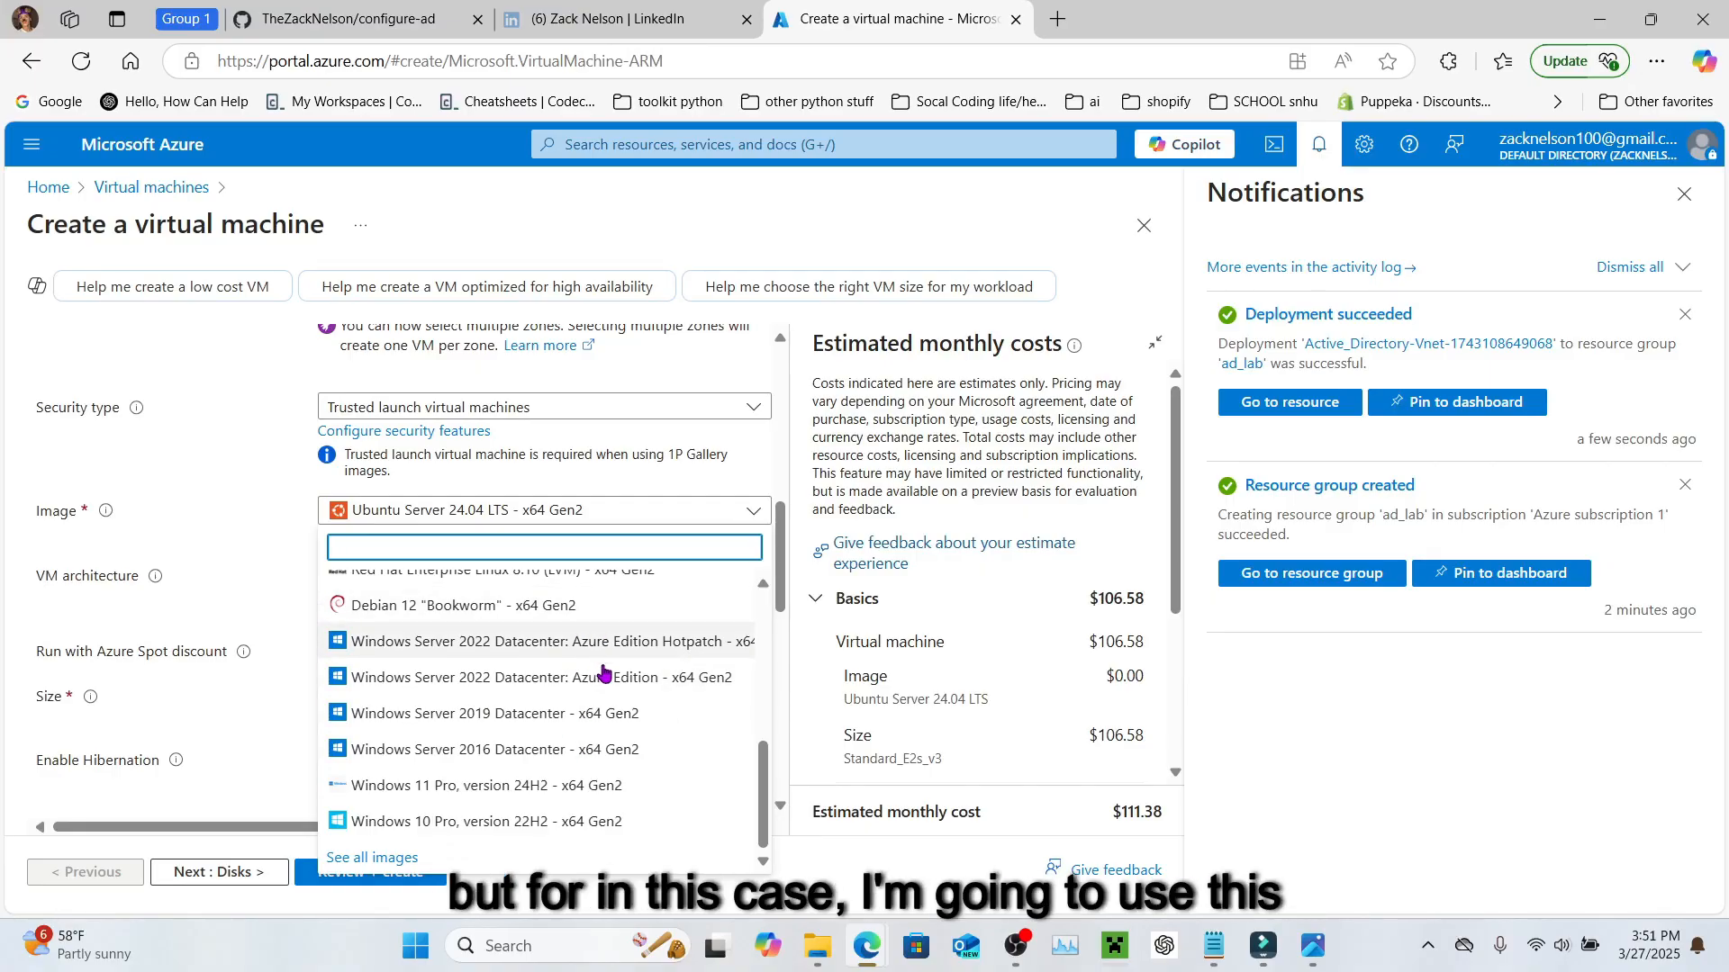
{"action": "left_click", "coordinate": [413, 683]}
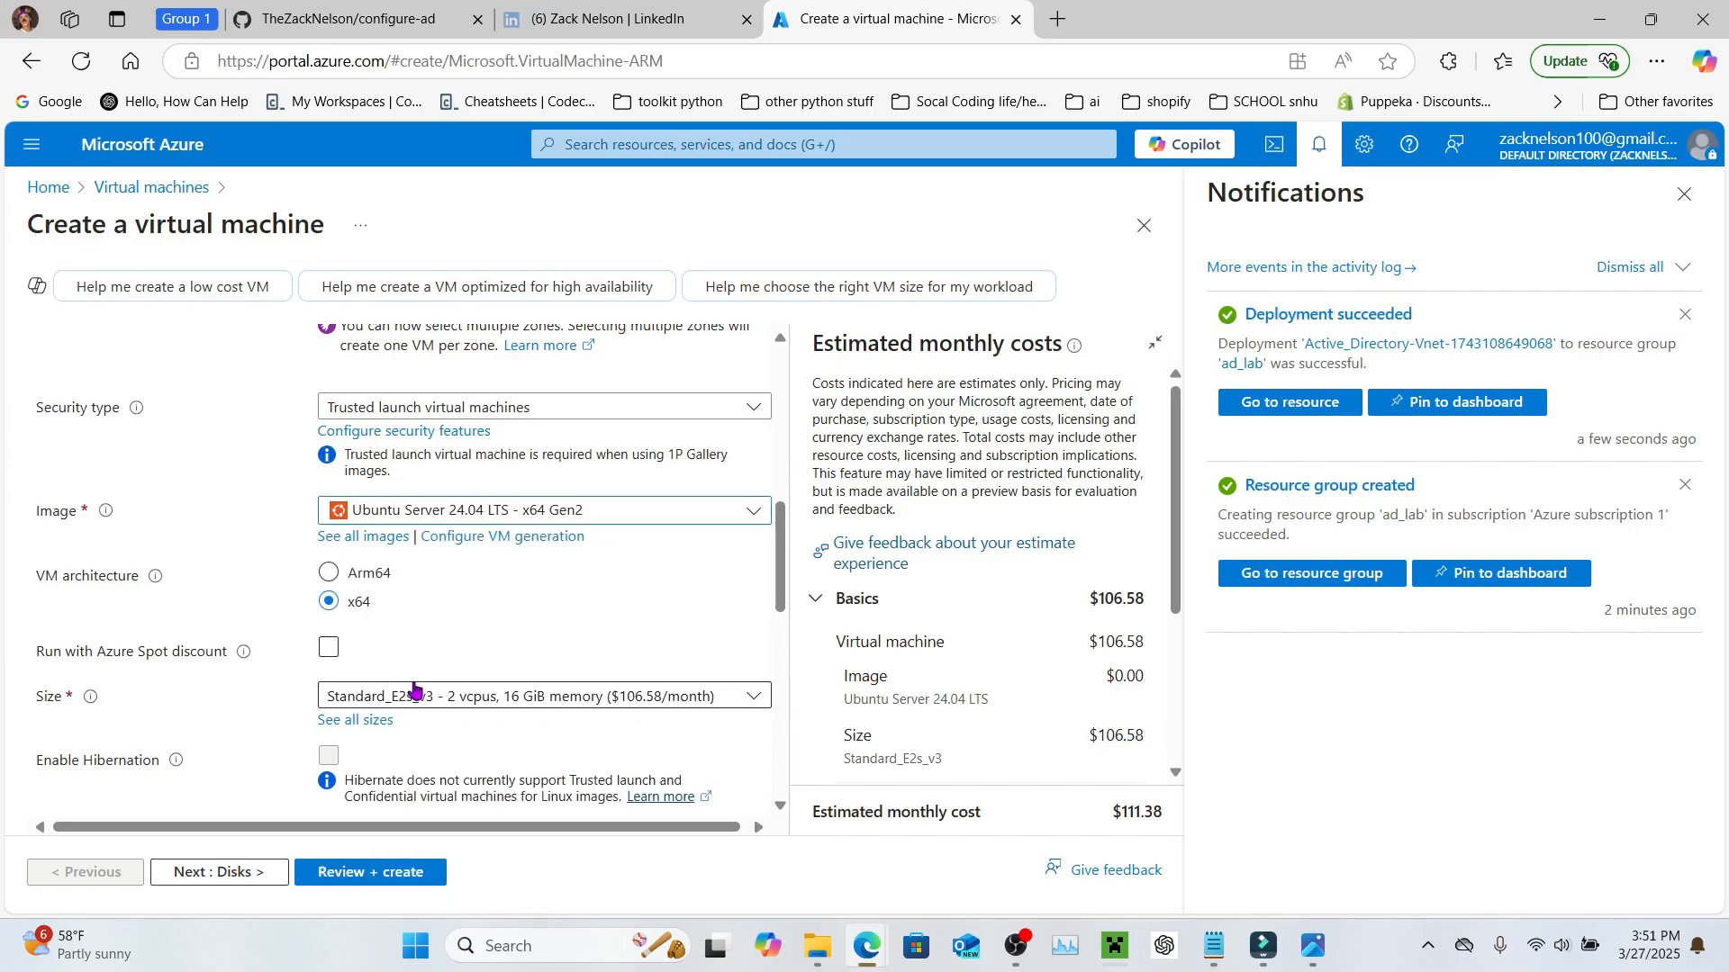
{"action": "scroll", "coordinate": [452, 639], "scroll_direction": "down", "scroll_amount": 3}
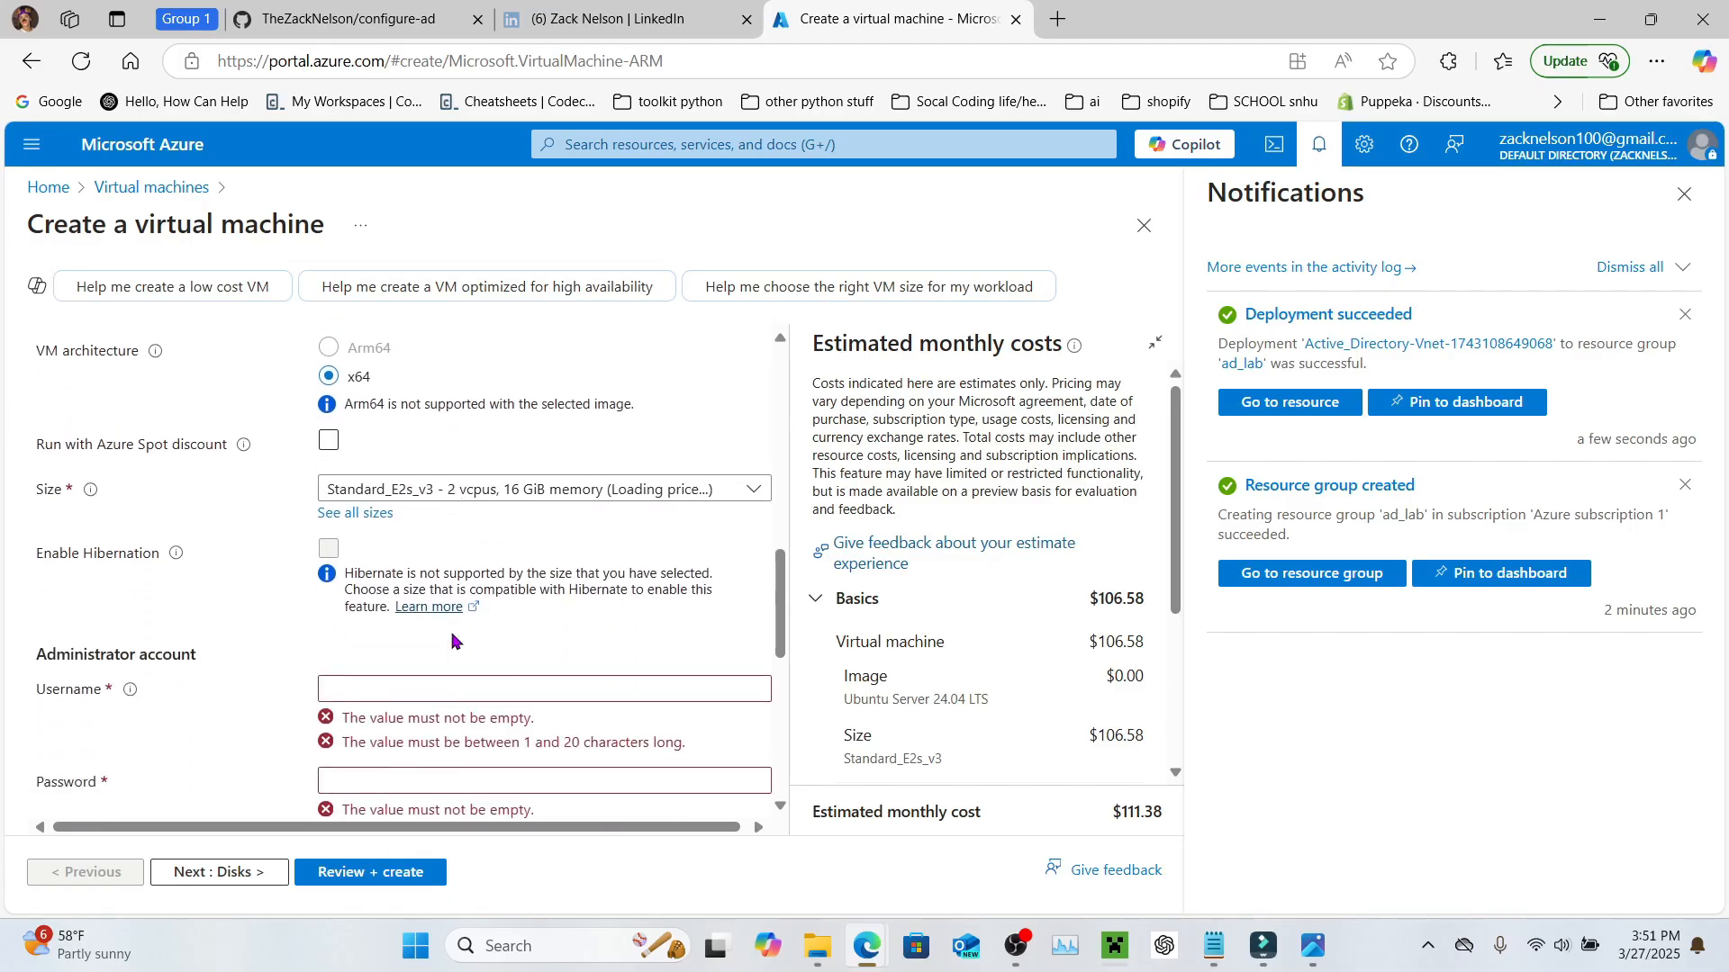
Step: Keep the Standard_E2s_v3 size and dismiss the notifications panel
{"action": "left_click", "coordinate": [581, 495]}
{"action": "left_click", "coordinate": [584, 500]}
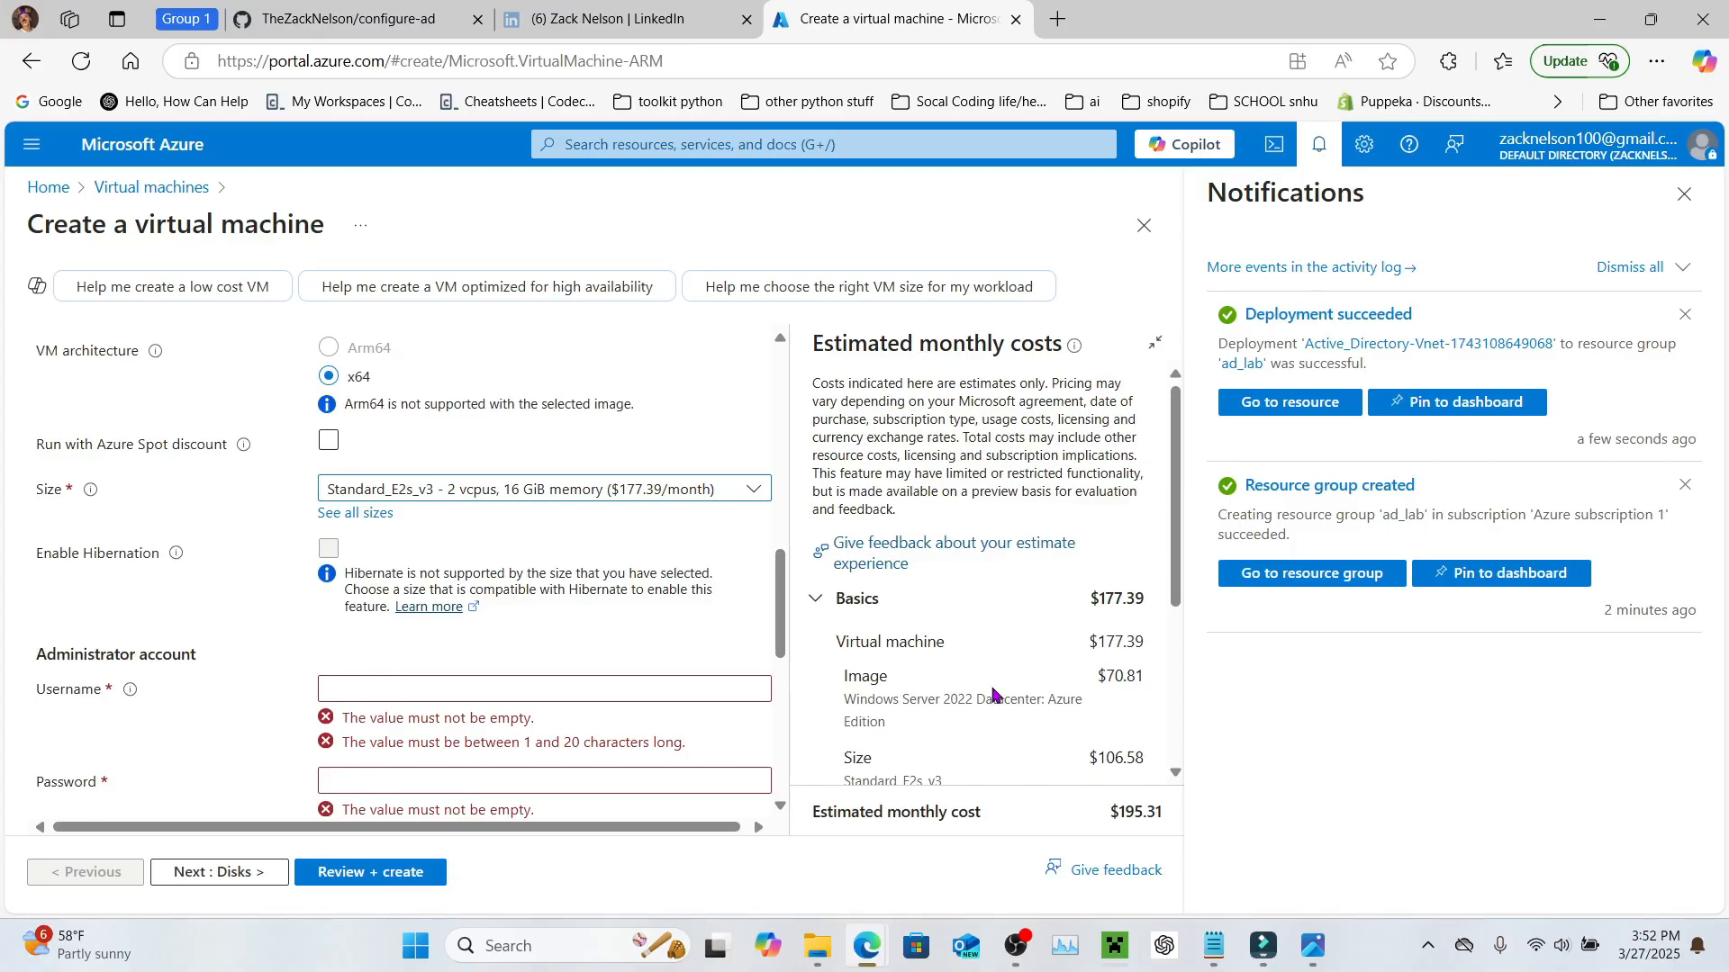
{"action": "left_click", "coordinate": [1681, 197]}
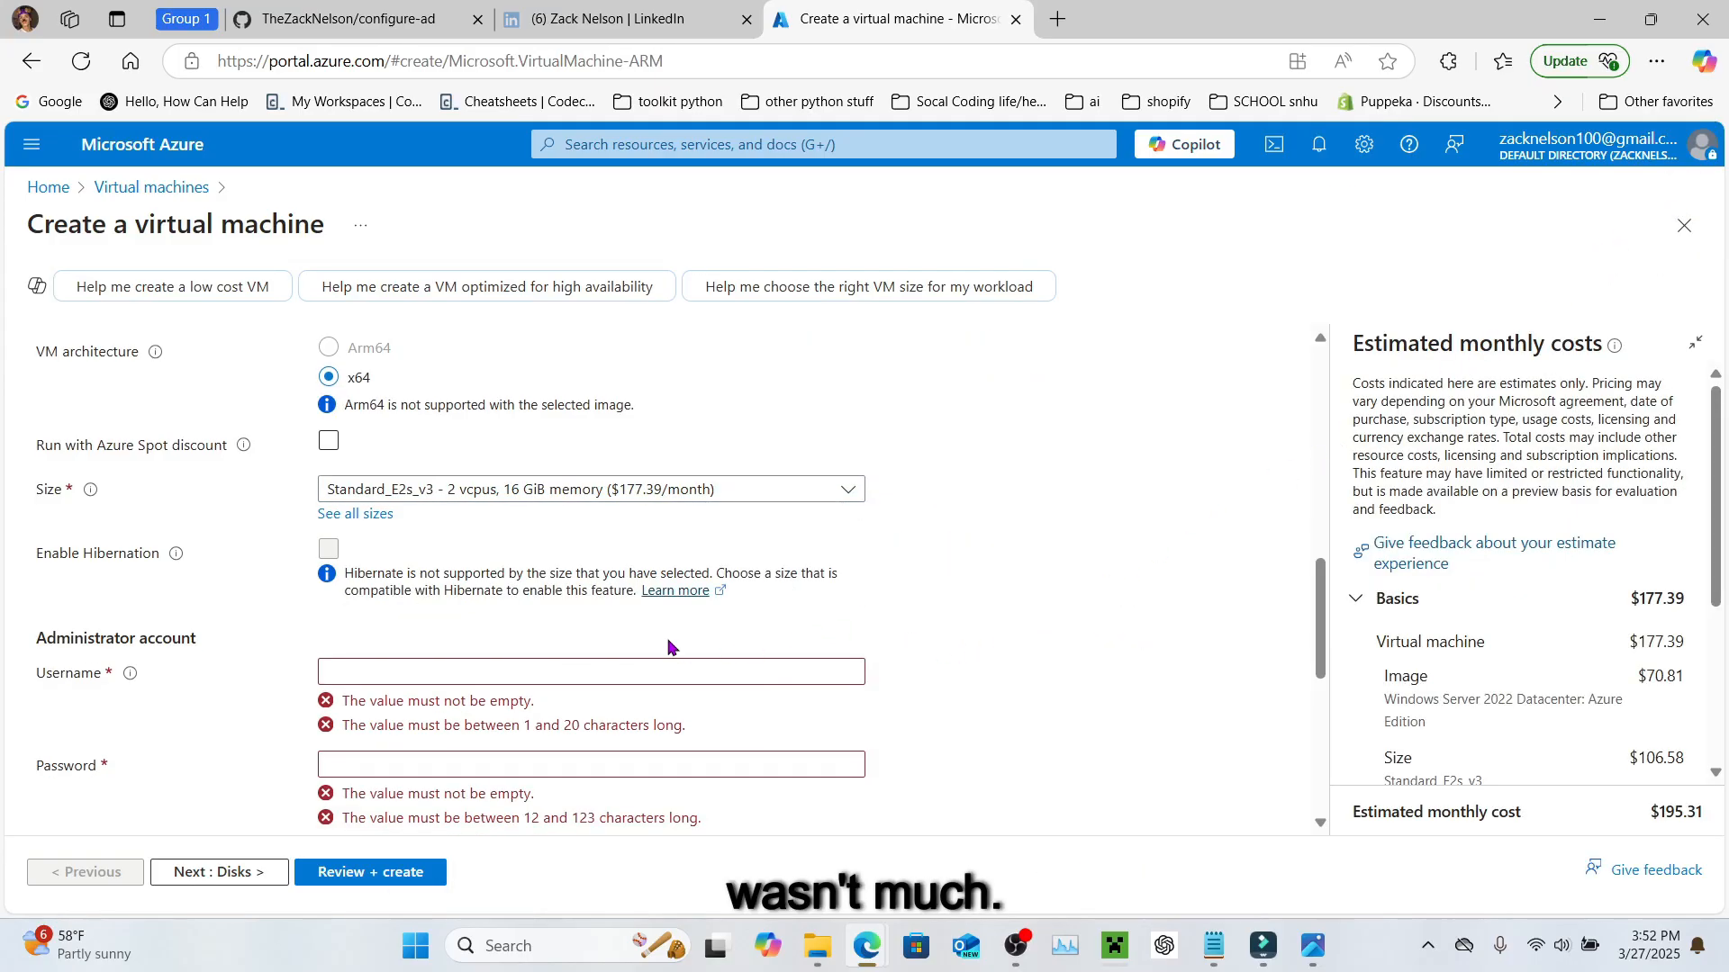
{"action": "scroll", "coordinate": [649, 630], "scroll_direction": "down", "scroll_amount": 1}
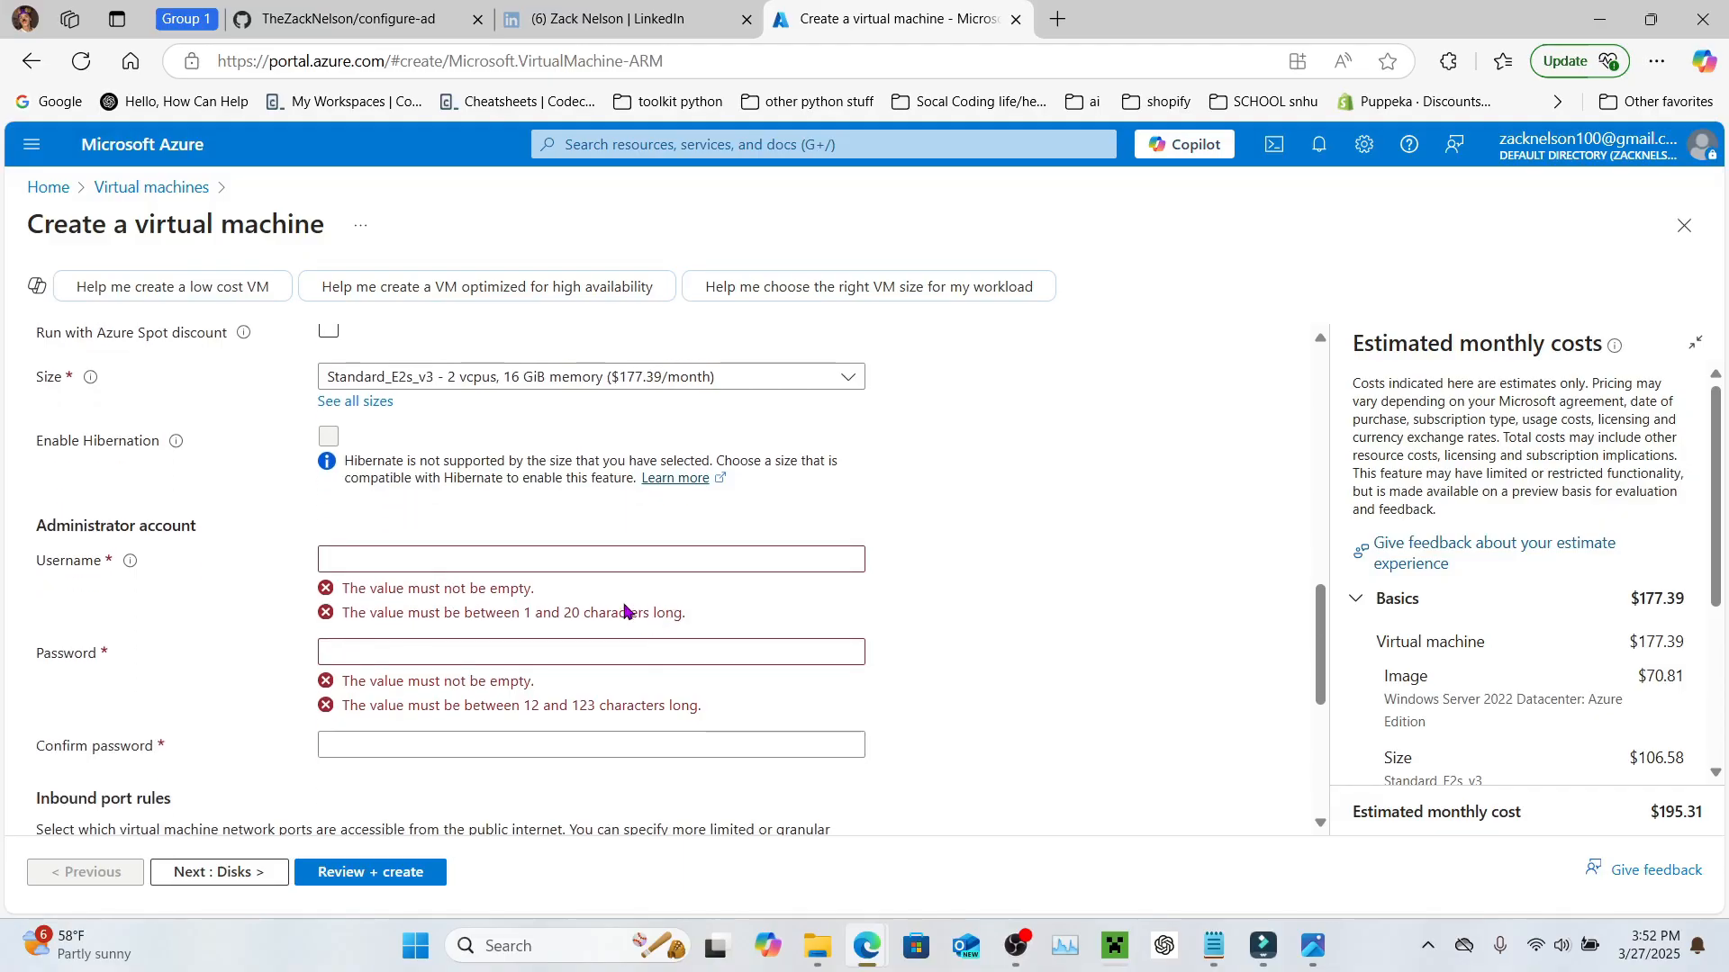
Step: Fill in the saved administrator username, checking the credentials notes for the login details
{"action": "left_click", "coordinate": [486, 560]}
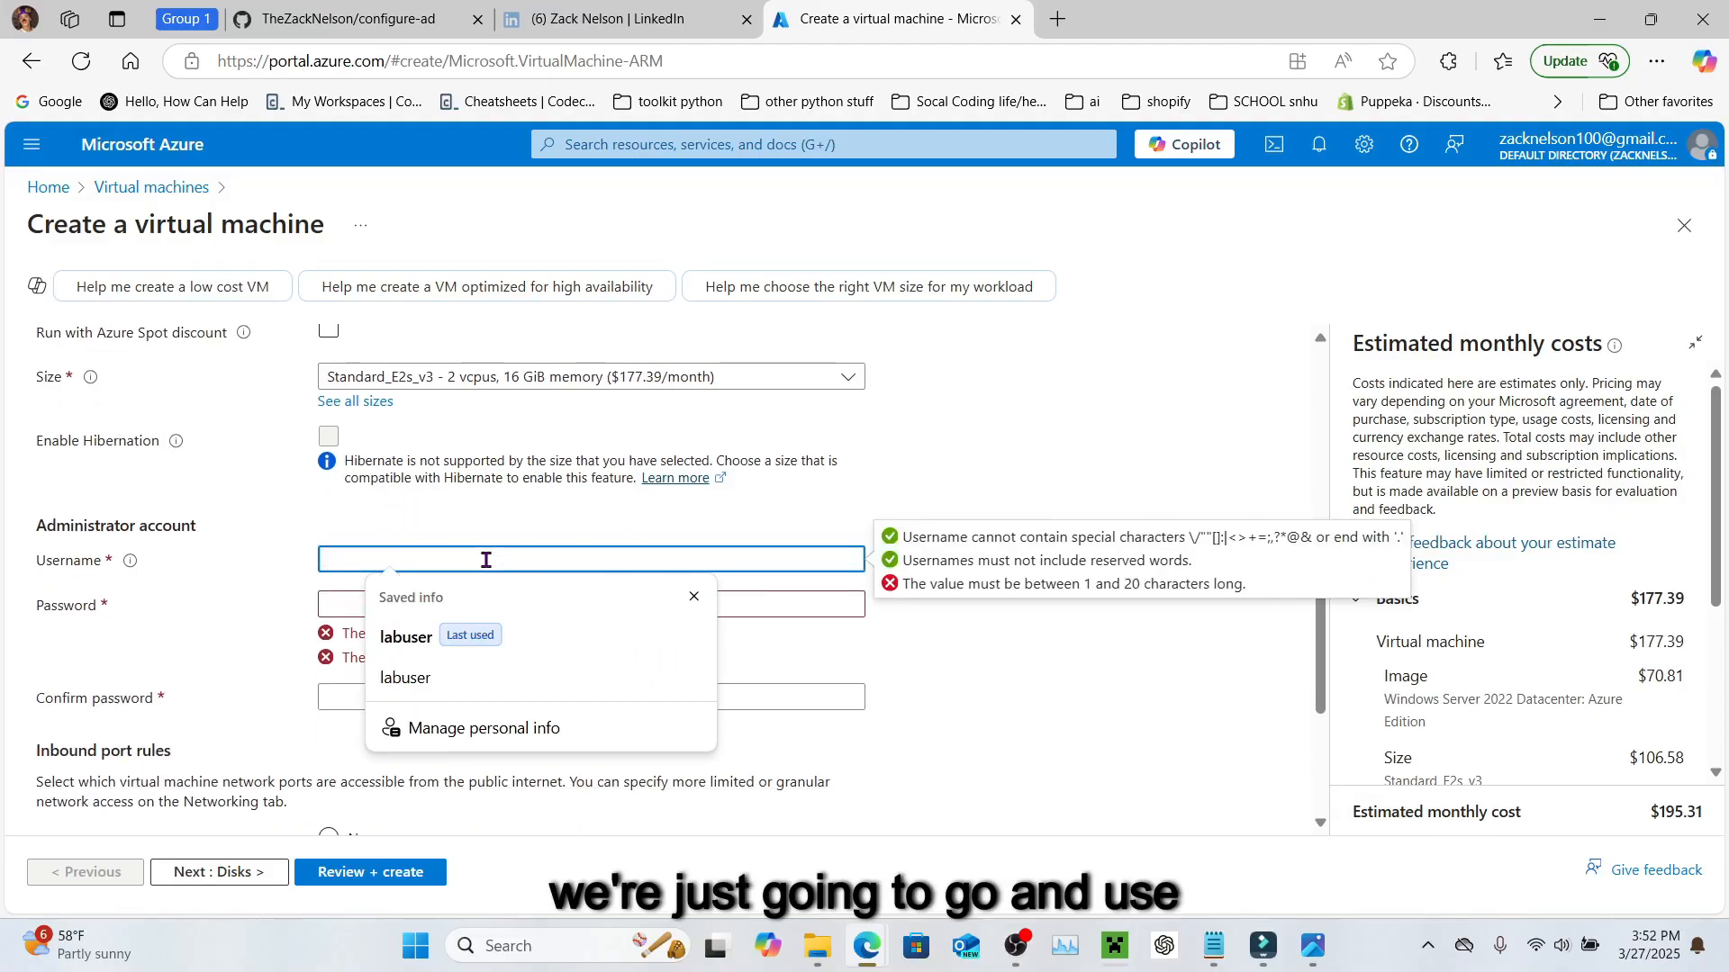
{"action": "left_click", "coordinate": [406, 641]}
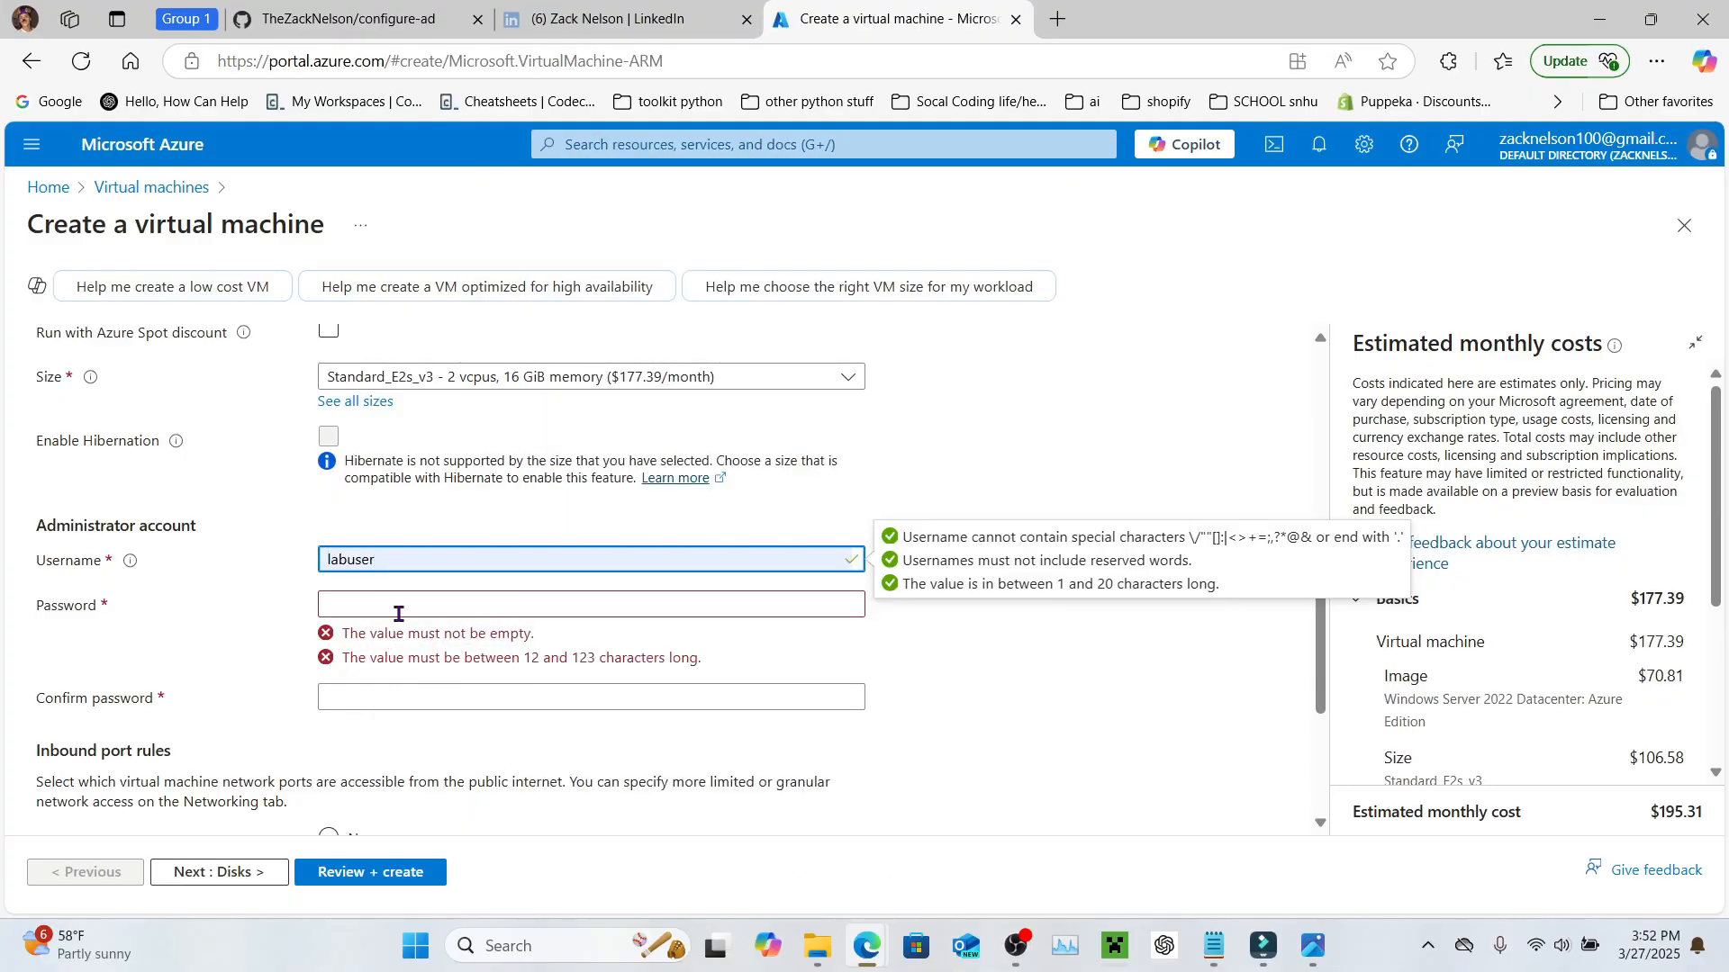
{"action": "left_click", "coordinate": [397, 606]}
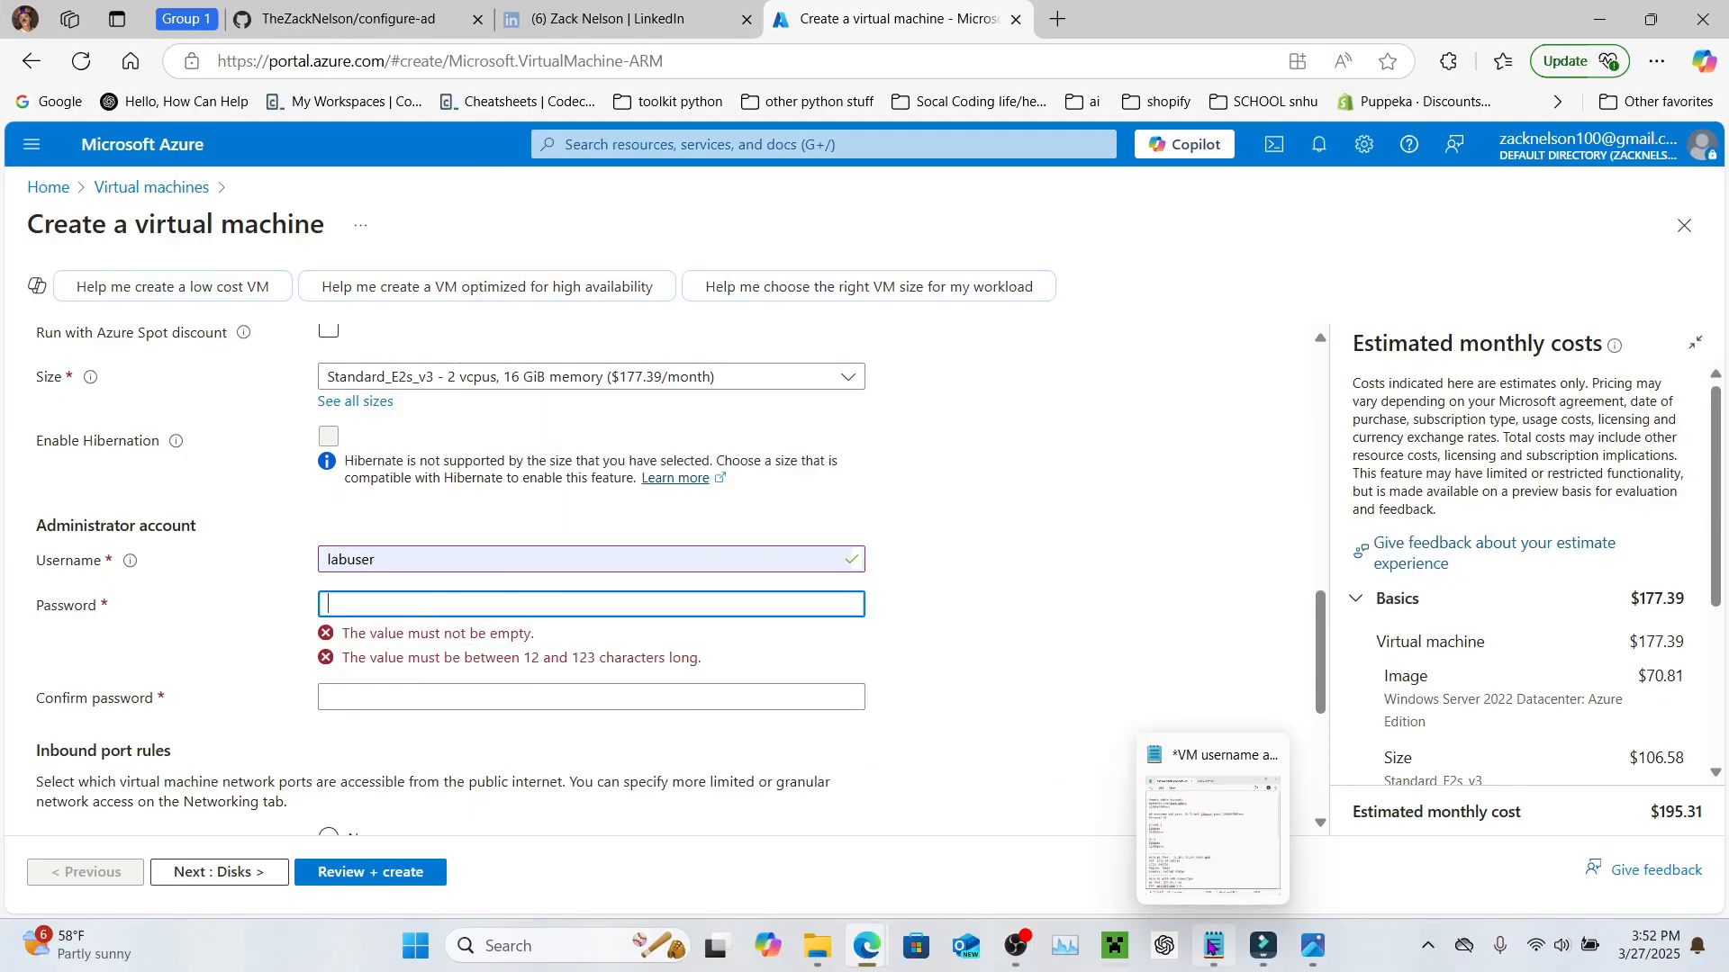
{"action": "left_click", "coordinate": [1212, 945]}
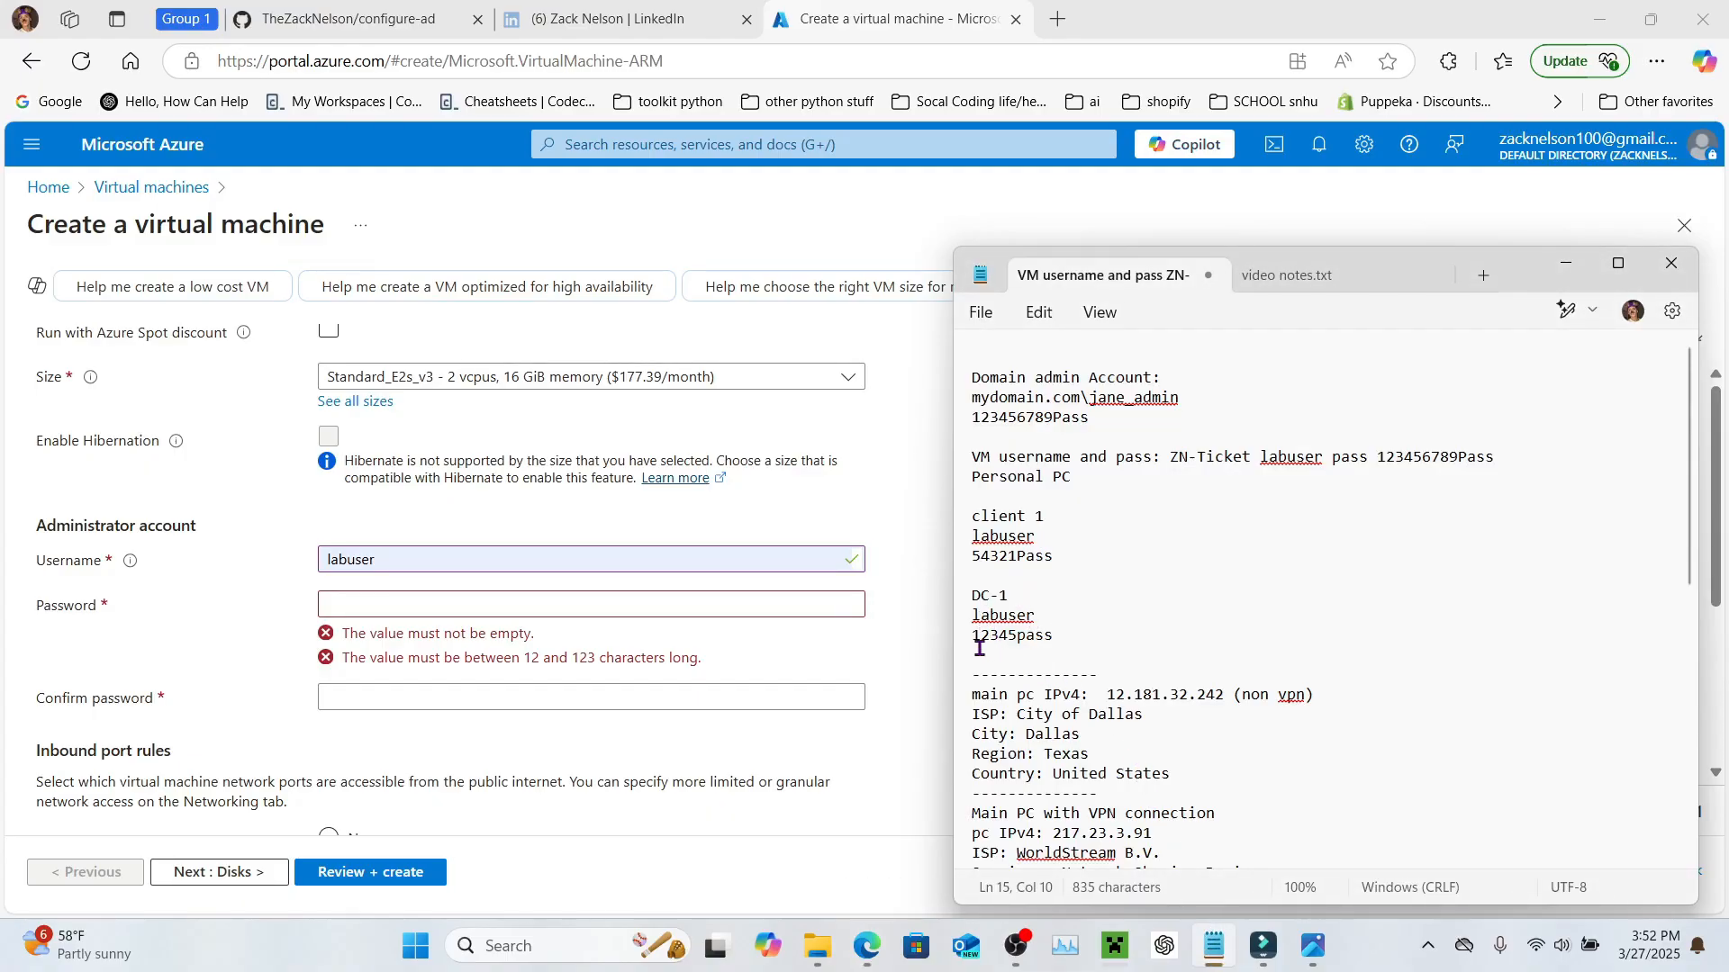
{"action": "left_click", "coordinate": [384, 604]}
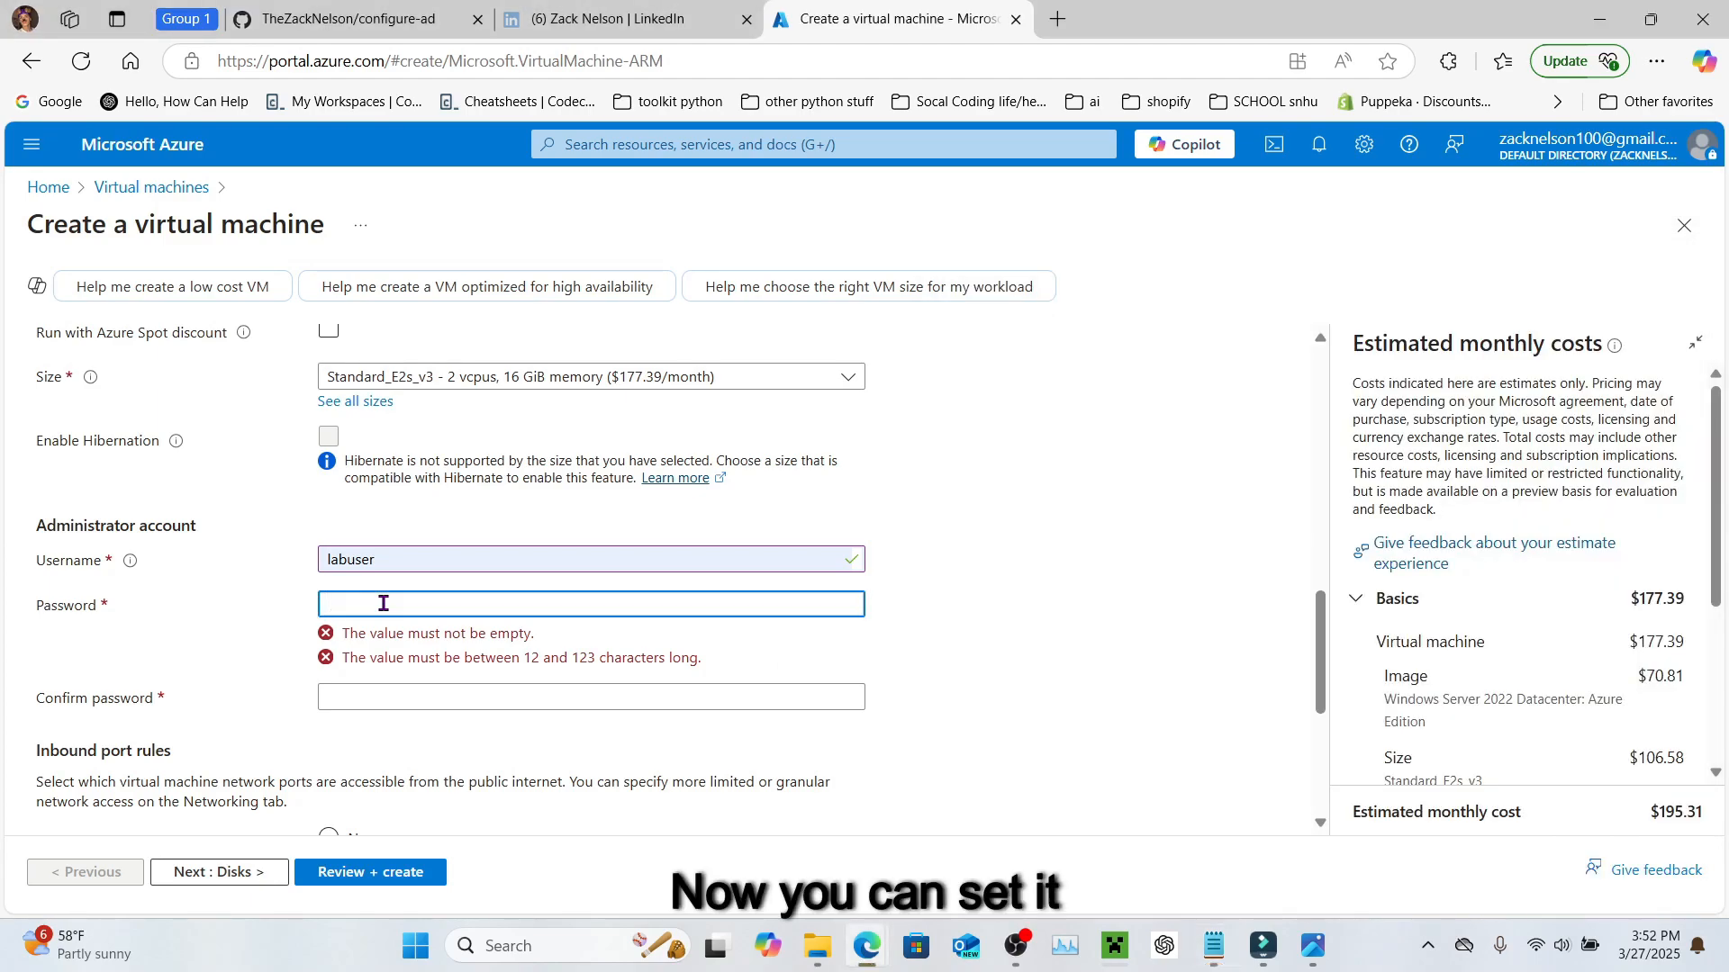
{"action": "left_click", "coordinate": [1213, 941]}
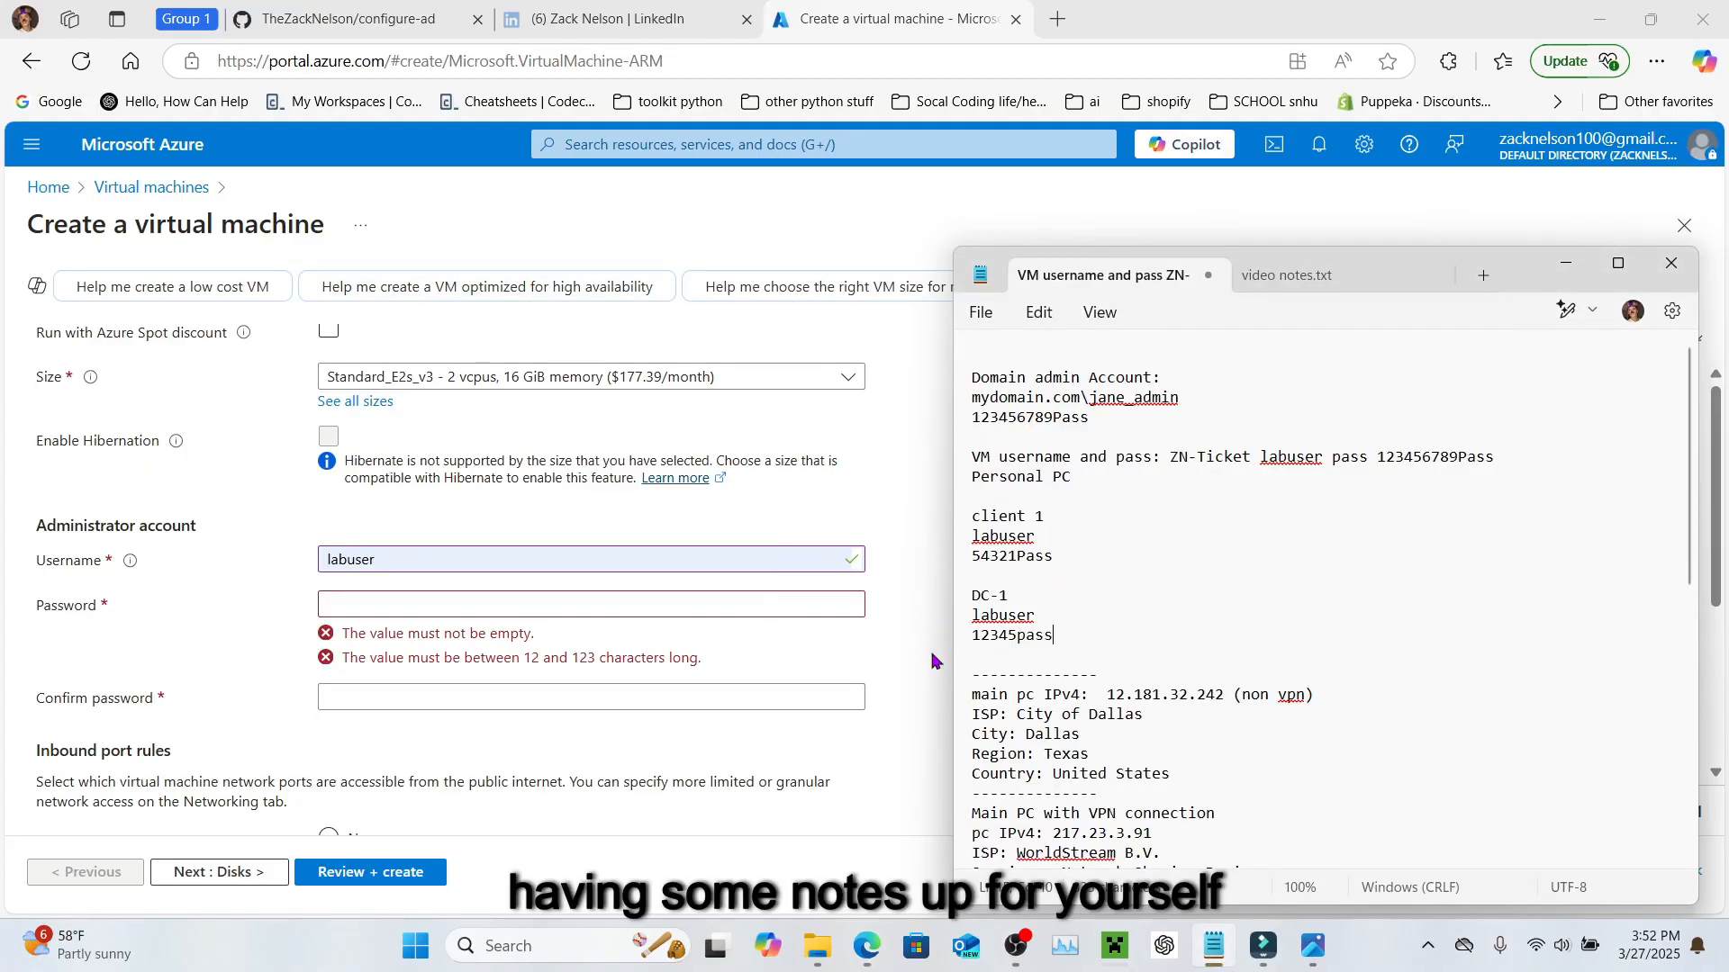
{"action": "left_click", "coordinate": [870, 641]}
Step: Enter an administrator password of at least 12 characters
{"action": "left_click", "coordinate": [661, 608]}
{"action": "type", "text": "•••••"}
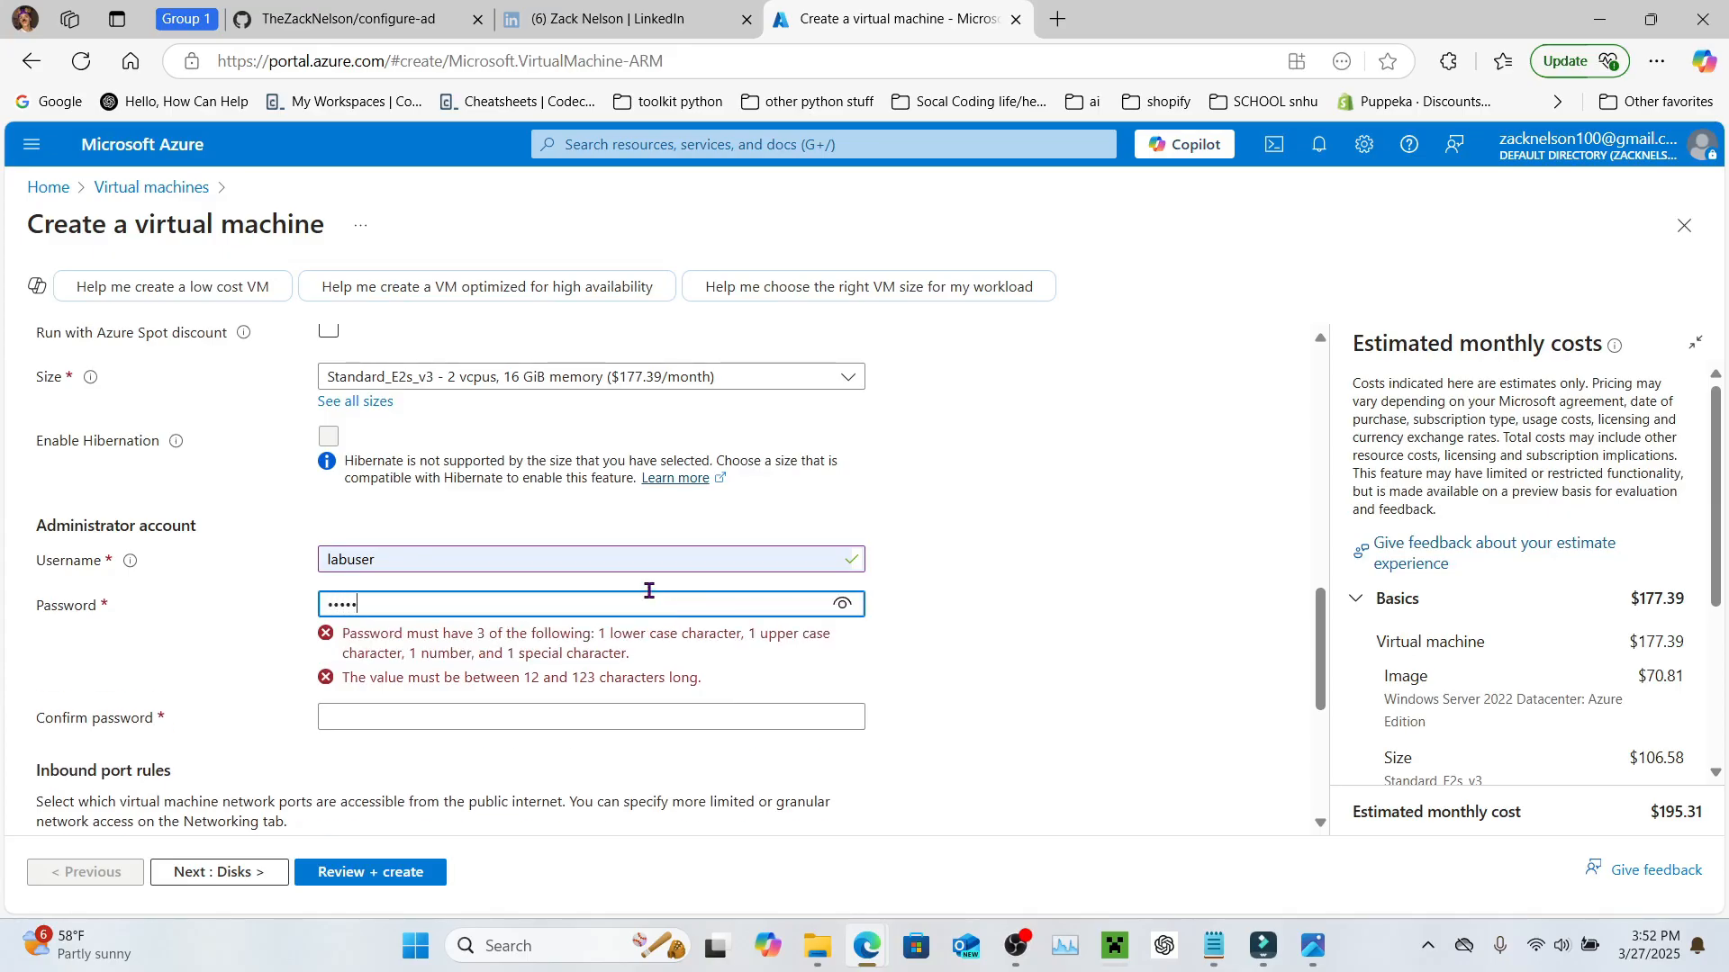
{"action": "type", "text": "••"}
{"action": "left_click", "coordinate": [644, 675]}
{"action": "left_click", "coordinate": [389, 606]}
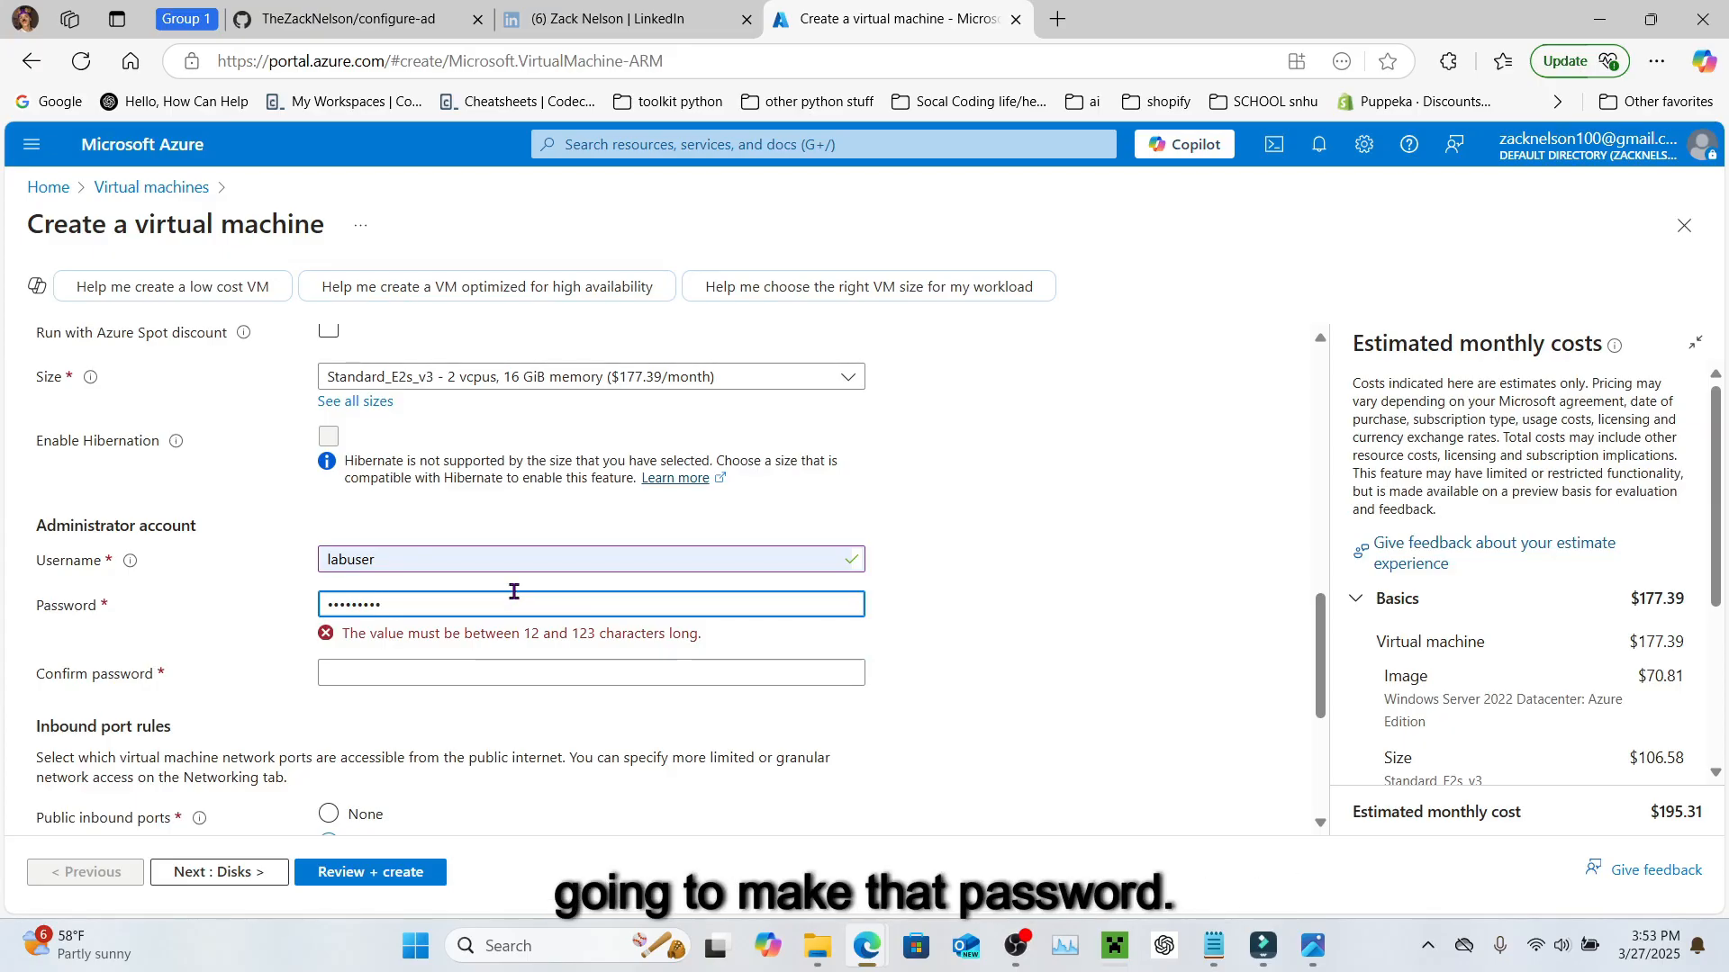
{"action": "type", "text": "****"}
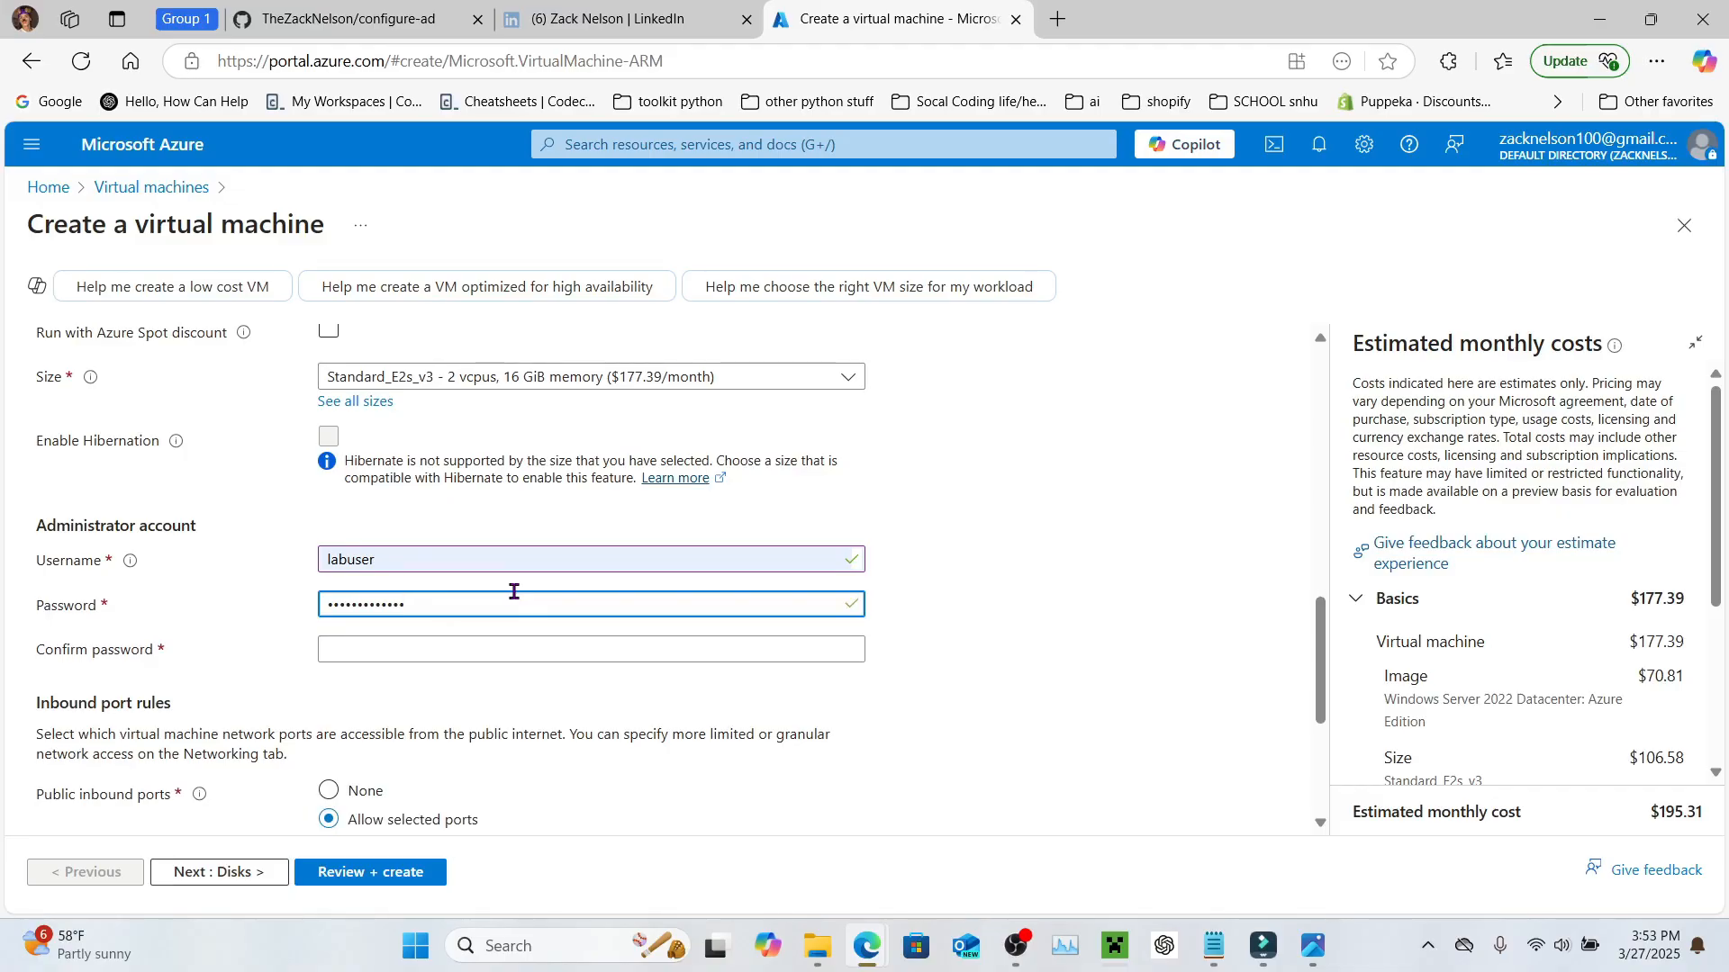
{"action": "left_click", "coordinate": [1214, 943]}
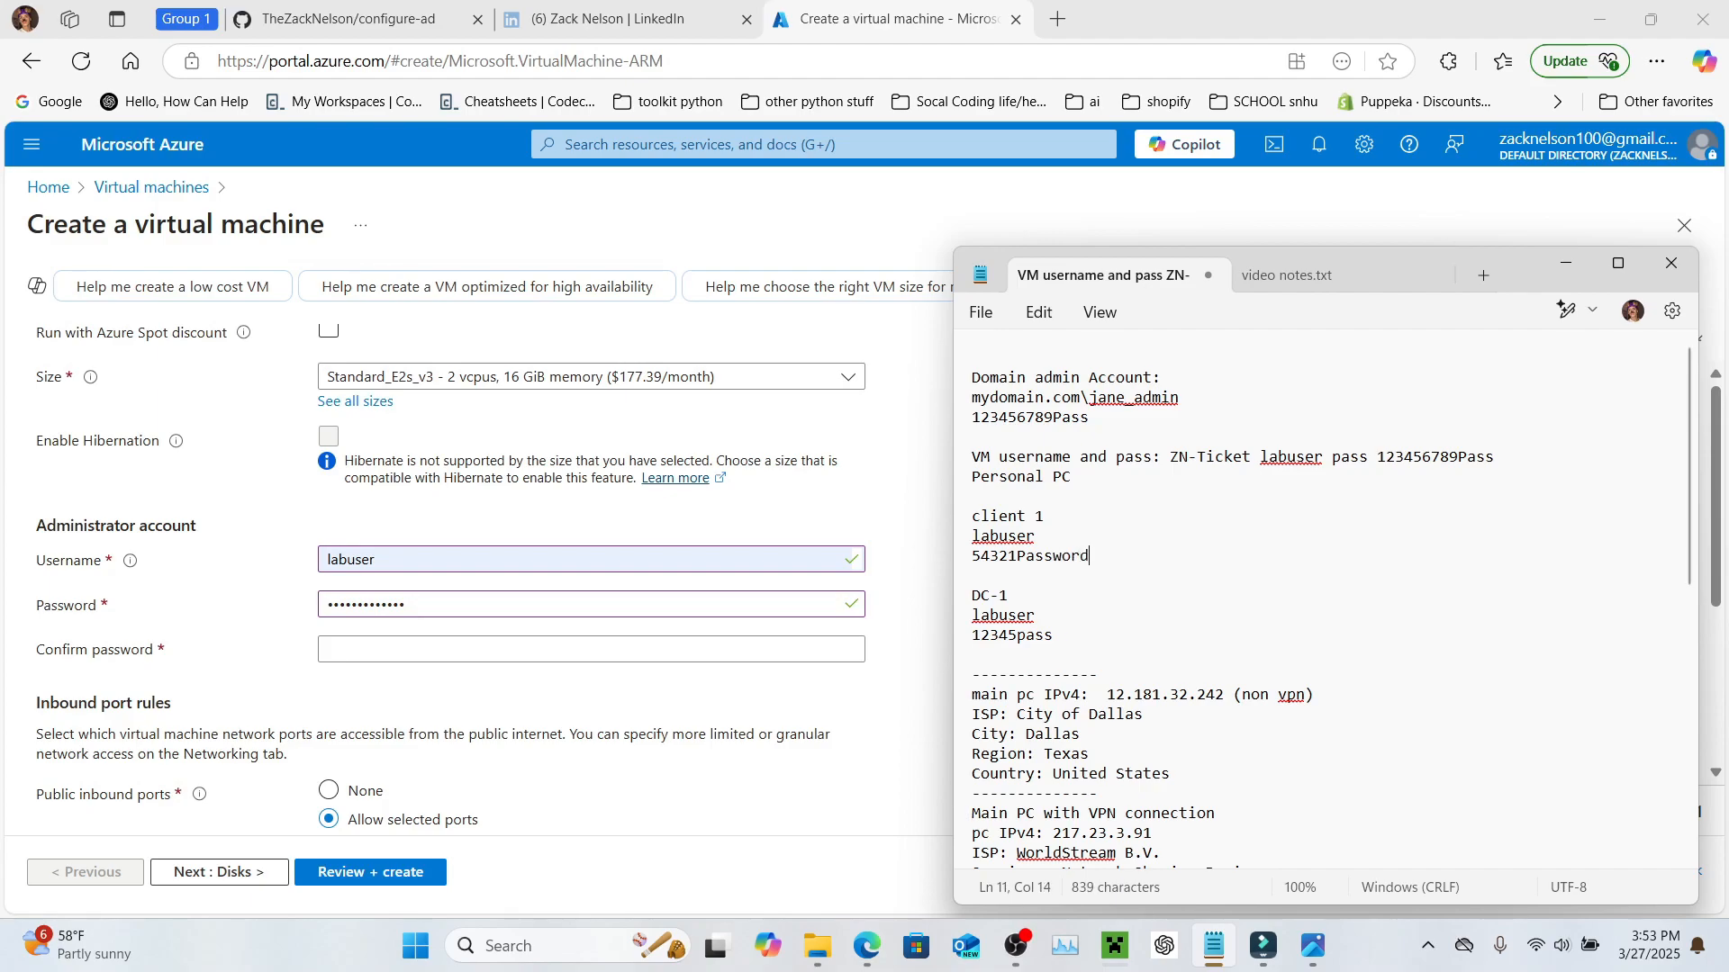
Step: Update DC-1's password line in the Notepad notes to match the longer password
{"action": "left_click", "coordinate": [1112, 634]}
{"action": "type", "text": "pass"}
{"action": "key", "text": "BackSpace"}
{"action": "key", "text": "BackSpace"}
{"action": "key", "text": "BackSpace"}
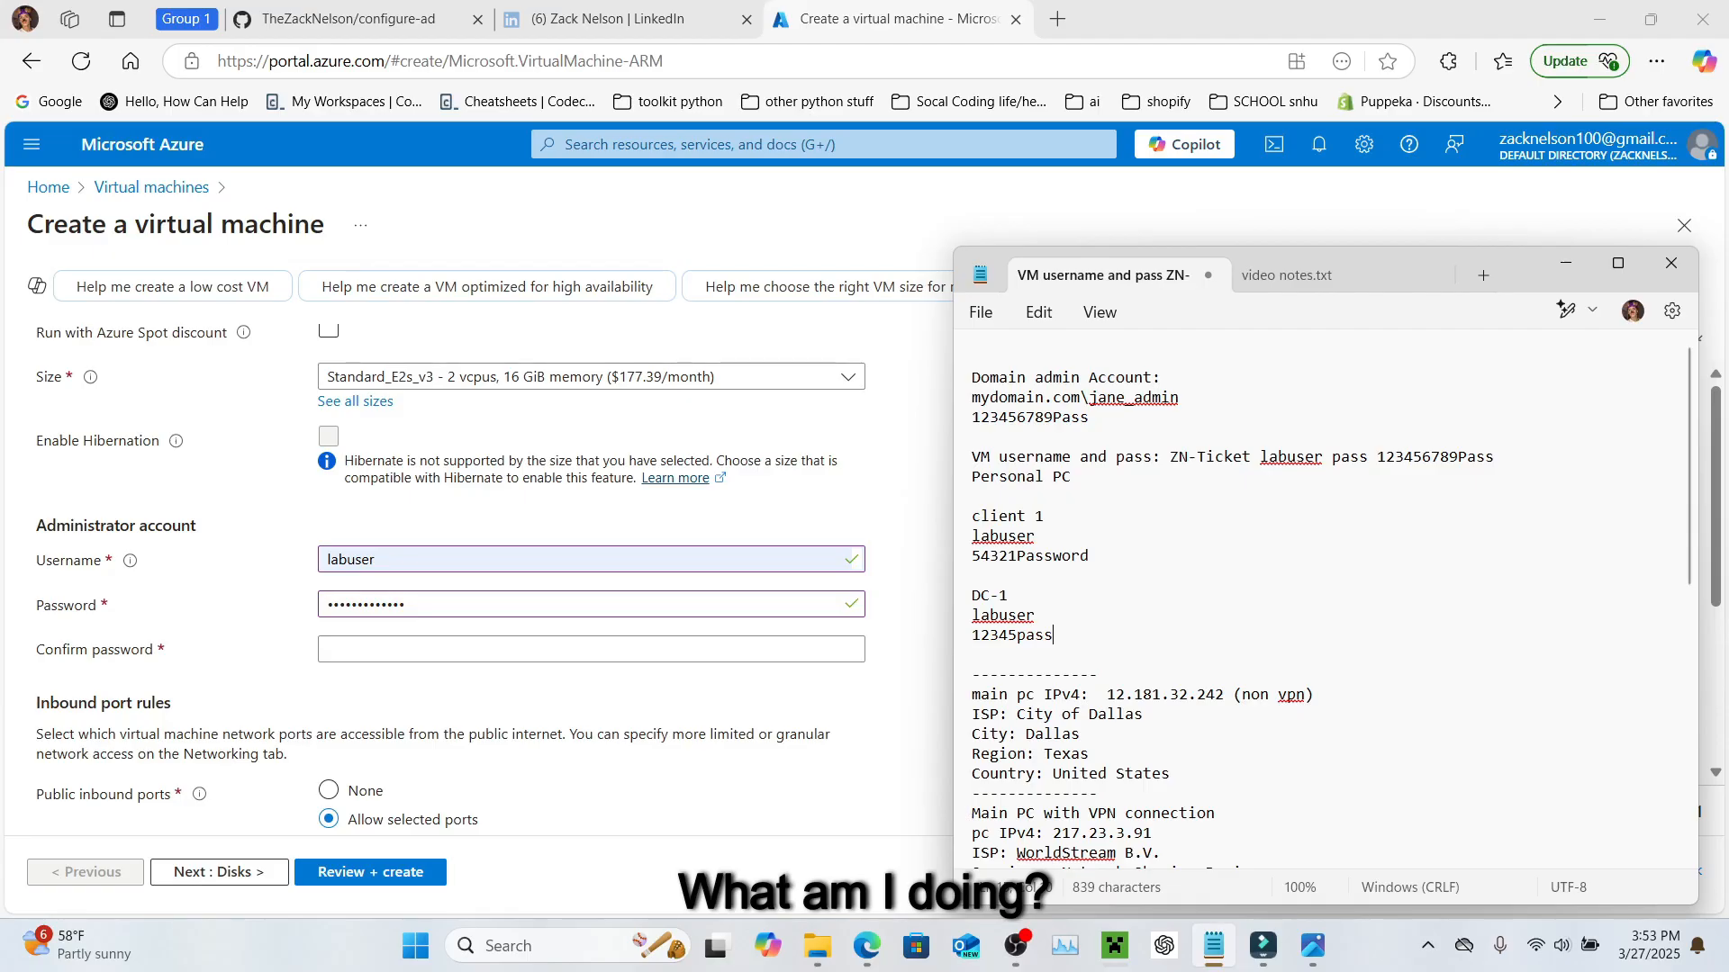
{"action": "type", "text": "word"}
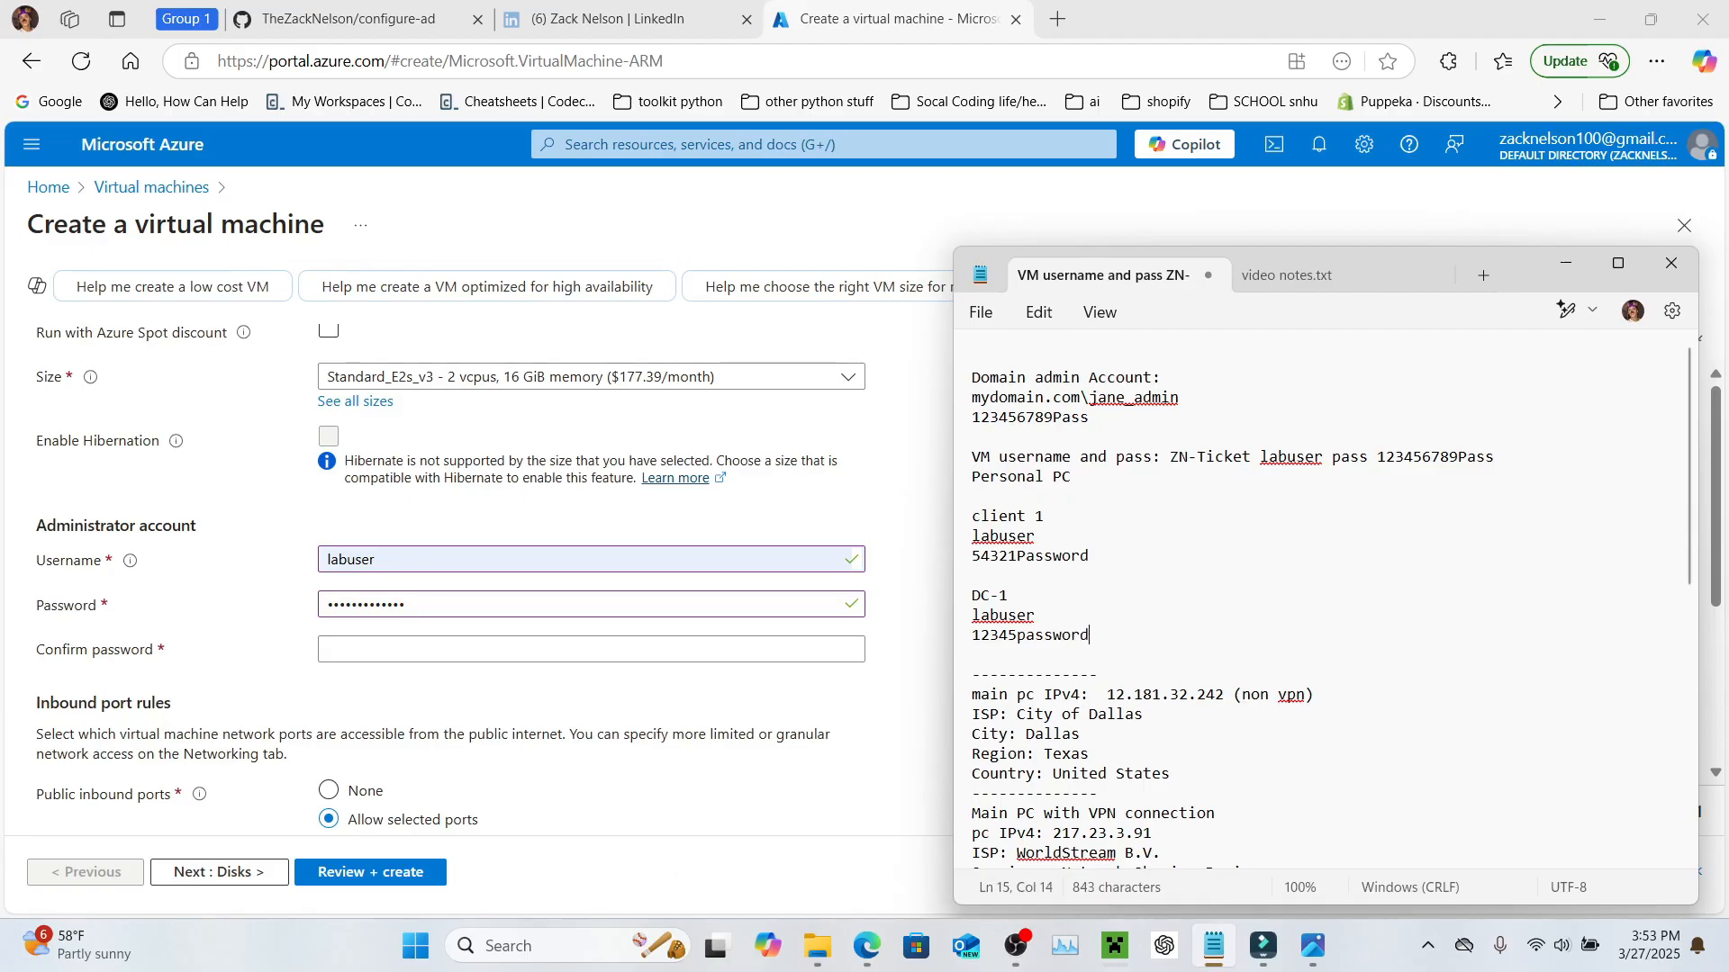
{"action": "left_click", "coordinate": [500, 648]}
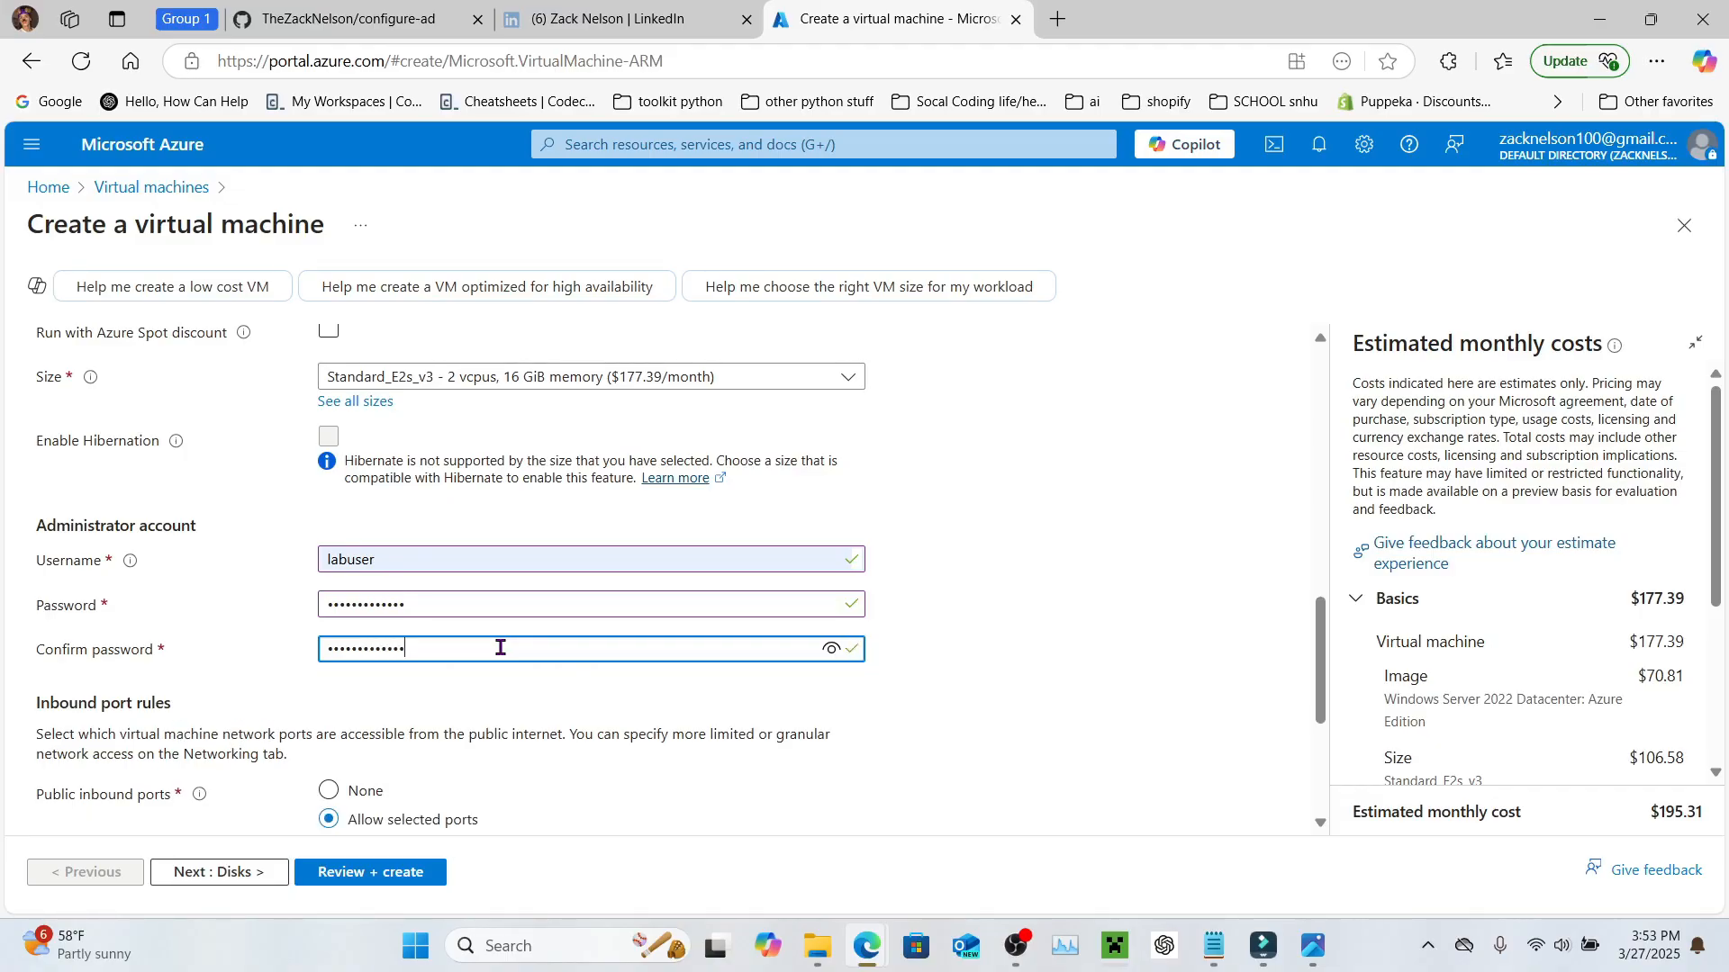
Step: Apply an existing Windows Server license with eligibility confirmed, dropping the estimate to $124.50/month
{"action": "scroll", "coordinate": [527, 676], "scroll_direction": "down", "scroll_amount": 4}
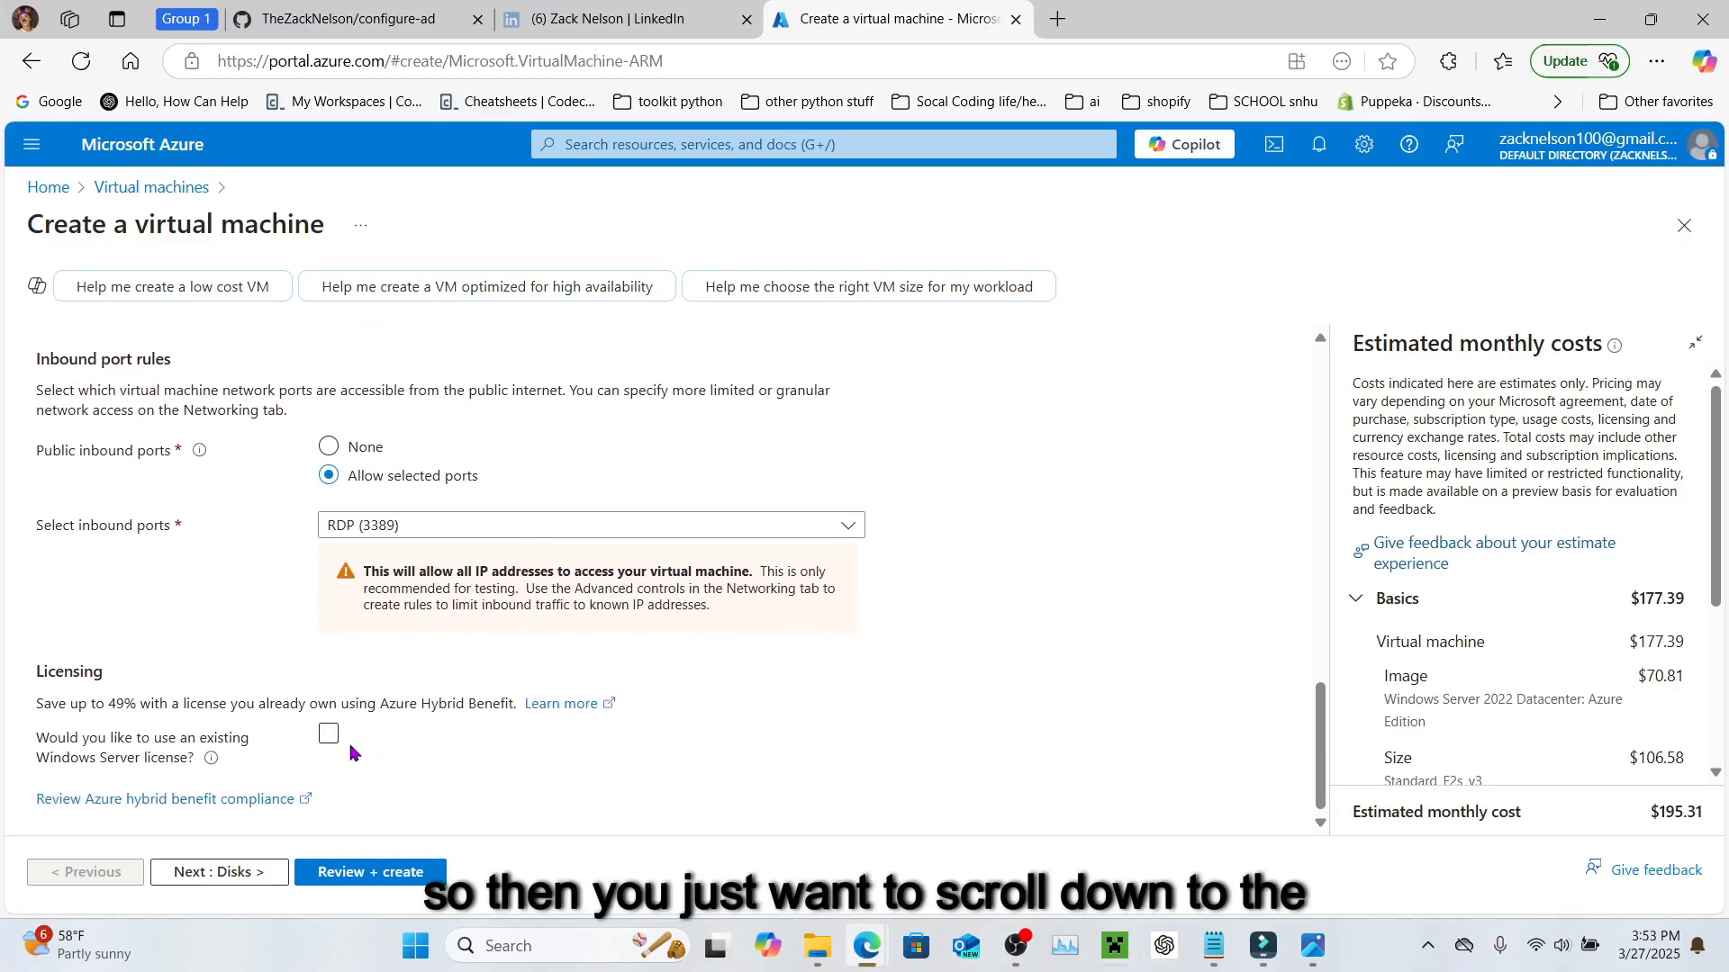
{"action": "left_click", "coordinate": [330, 740]}
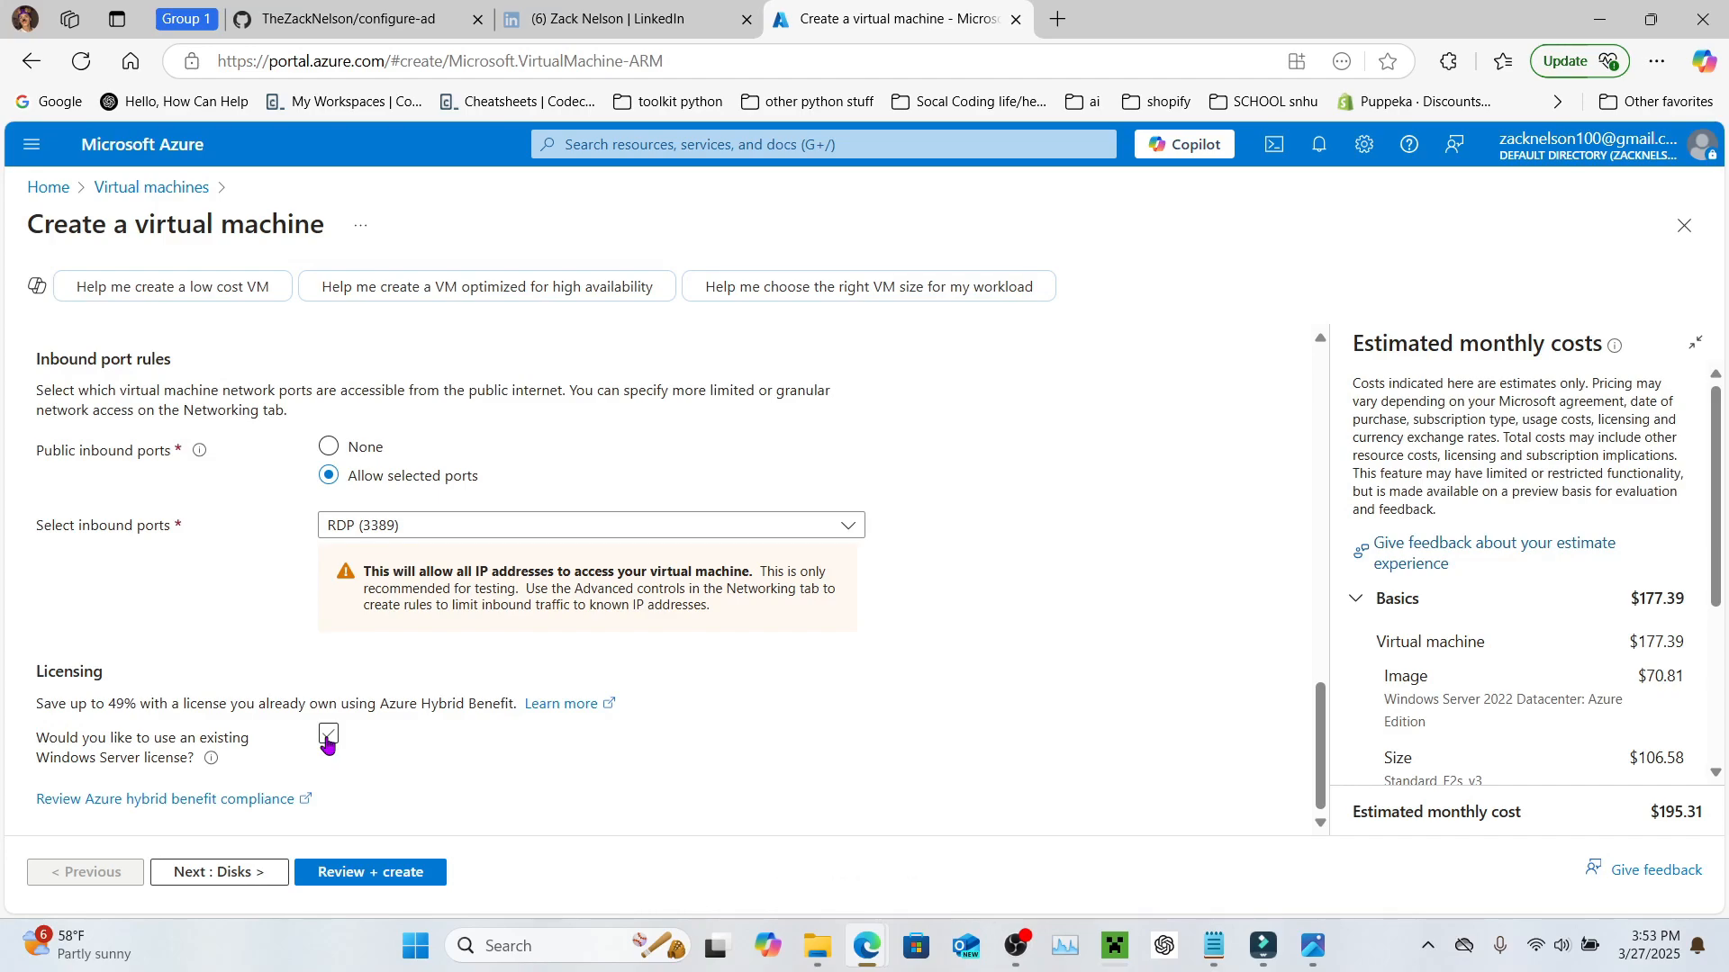
{"action": "left_click", "coordinate": [328, 737]}
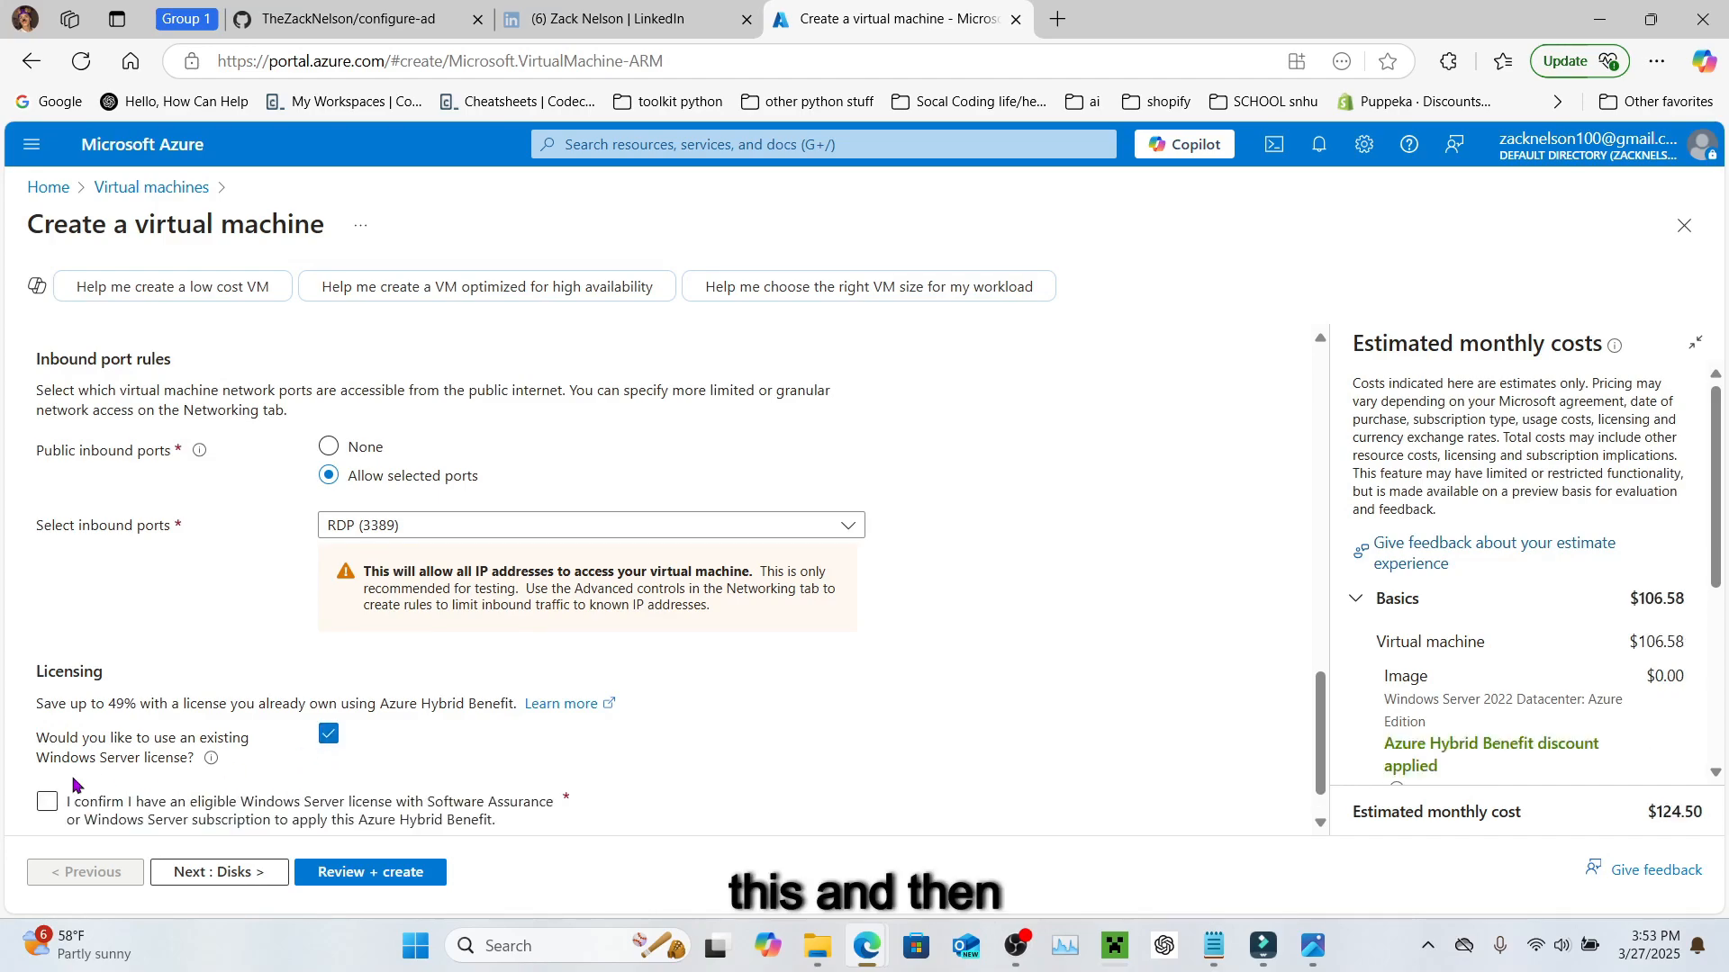
{"action": "scroll", "coordinate": [76, 785], "scroll_direction": "down", "scroll_amount": 1}
{"action": "left_click", "coordinate": [47, 746]}
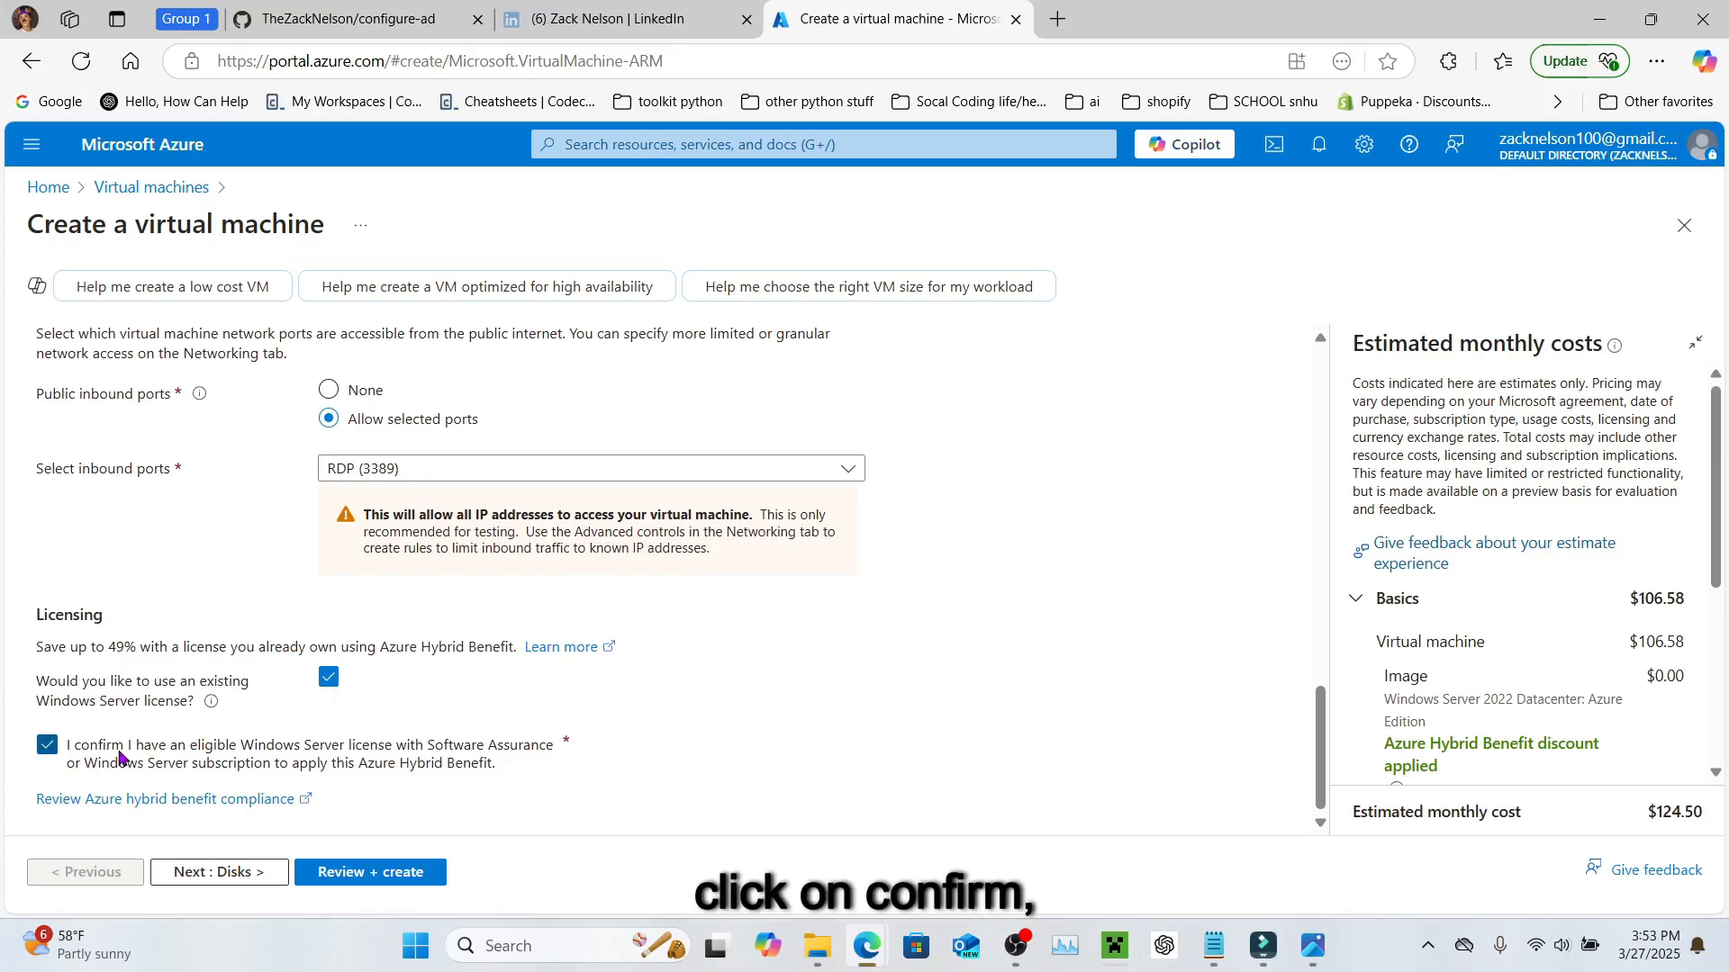
Step: On the Networking page, put DC-1 on Active_Directory-Vnet with subnet default (10.0.0.0/24)
{"action": "left_click", "coordinate": [239, 873]}
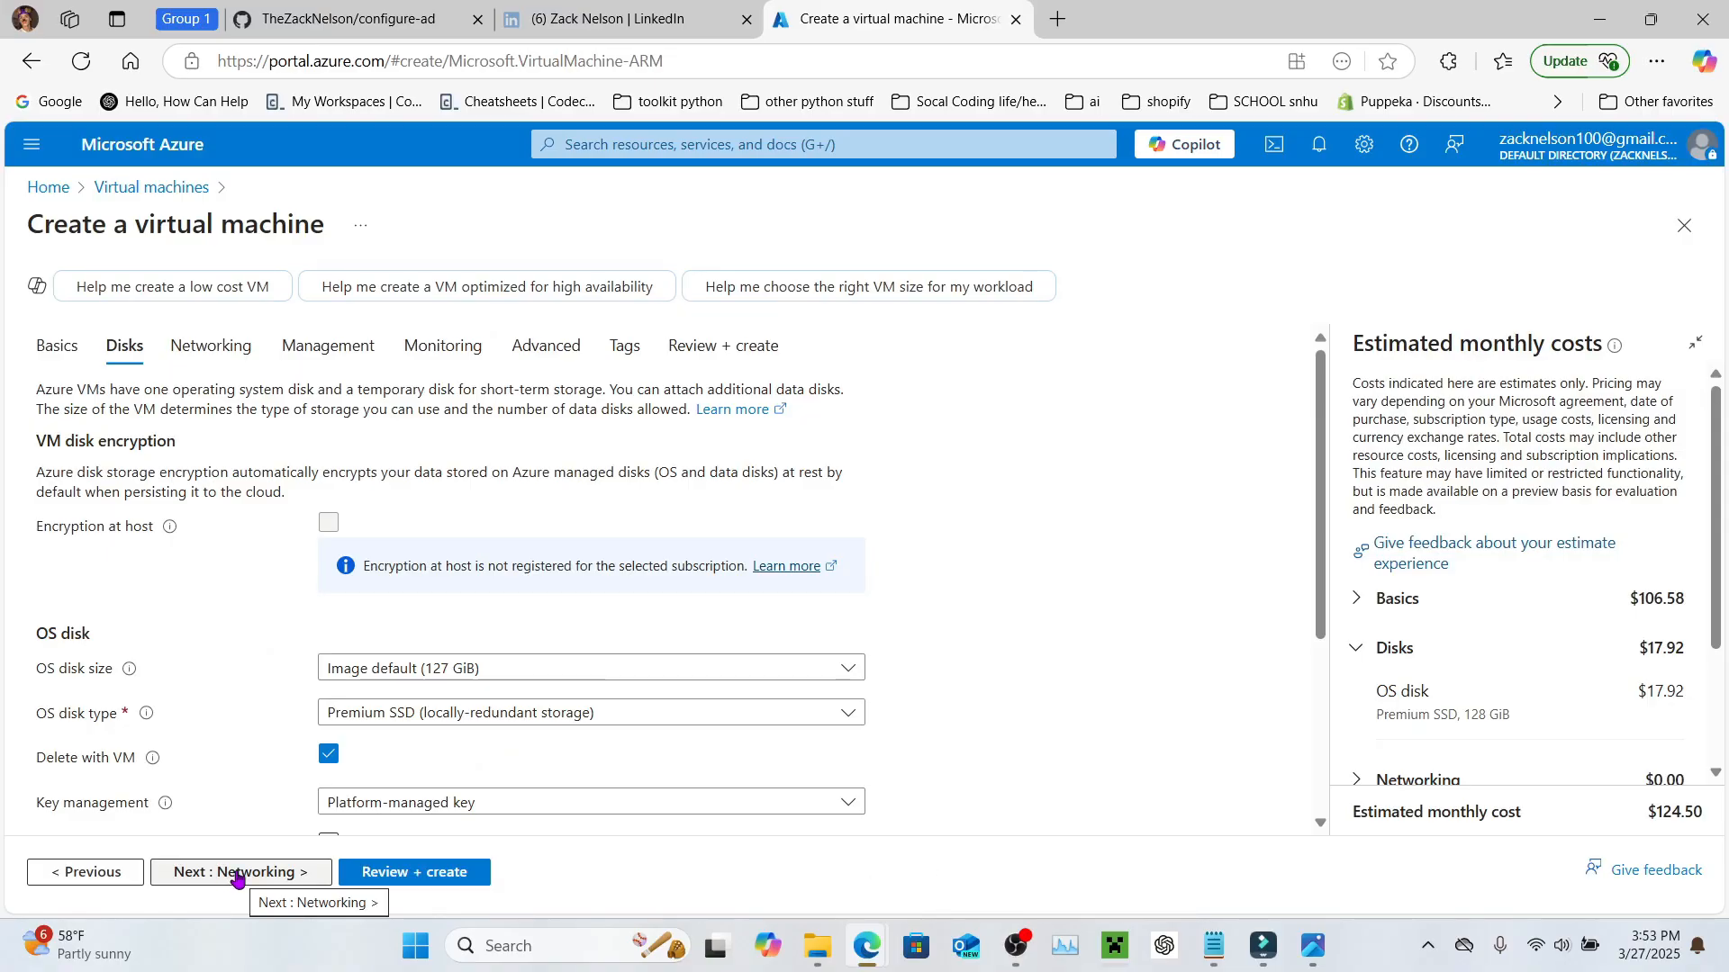
{"action": "left_click", "coordinate": [238, 875]}
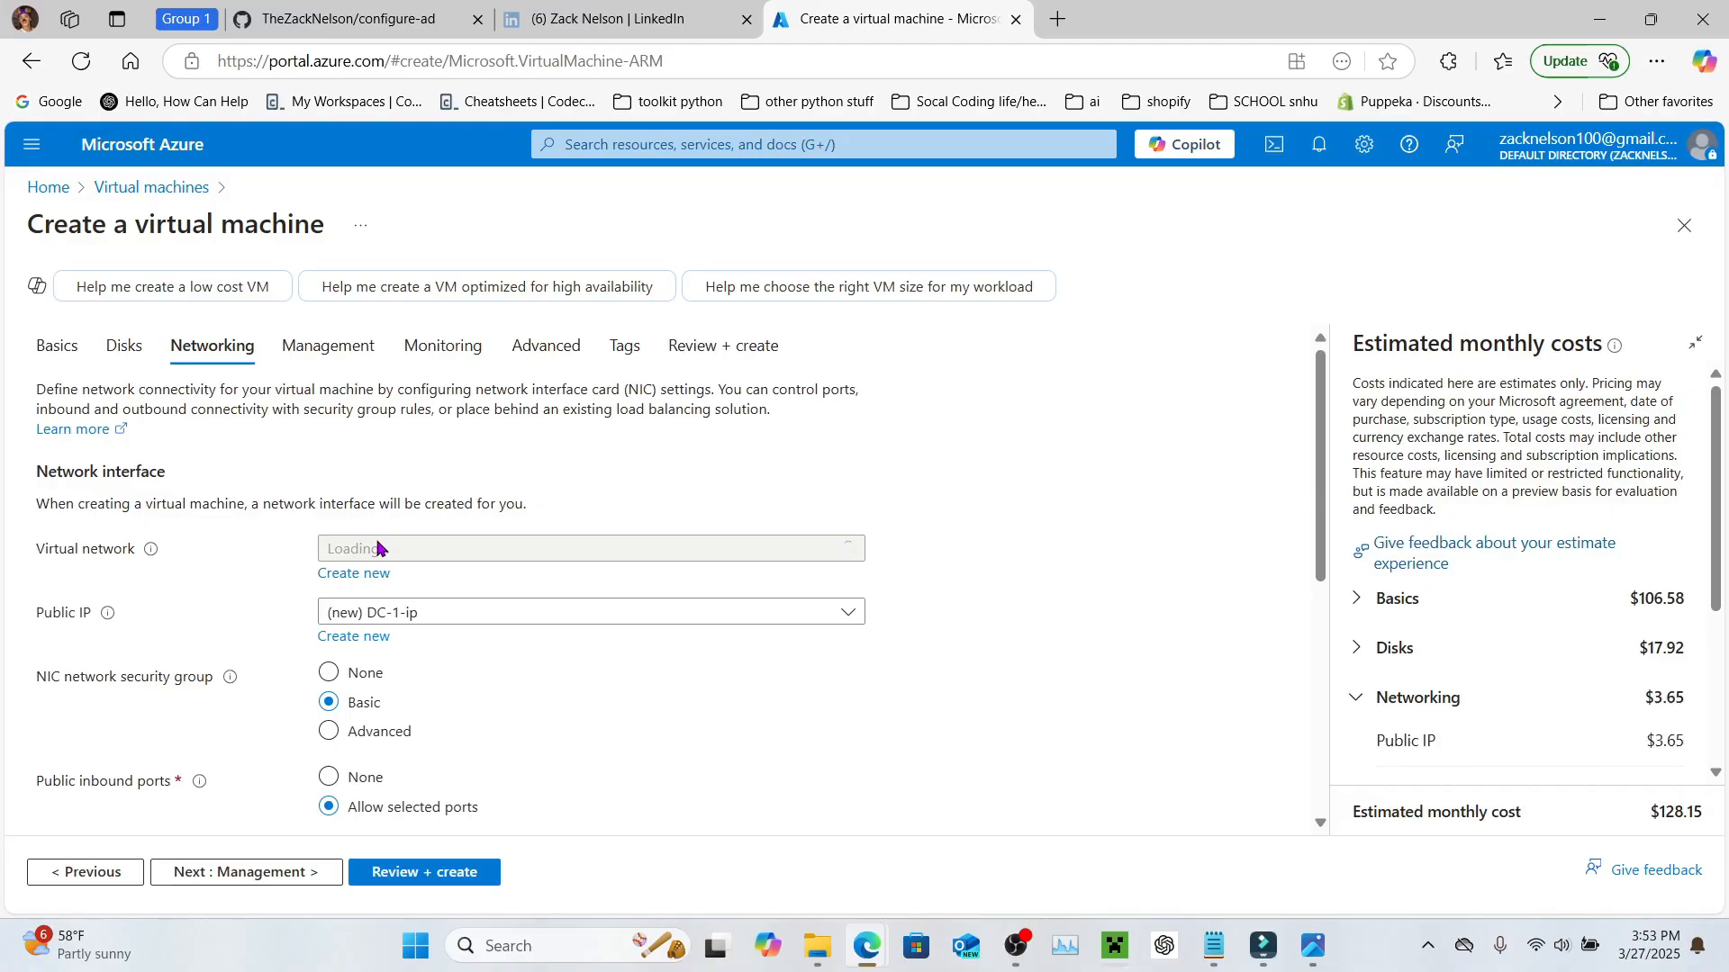
{"action": "scroll", "coordinate": [378, 547], "scroll_direction": "down", "scroll_amount": 1}
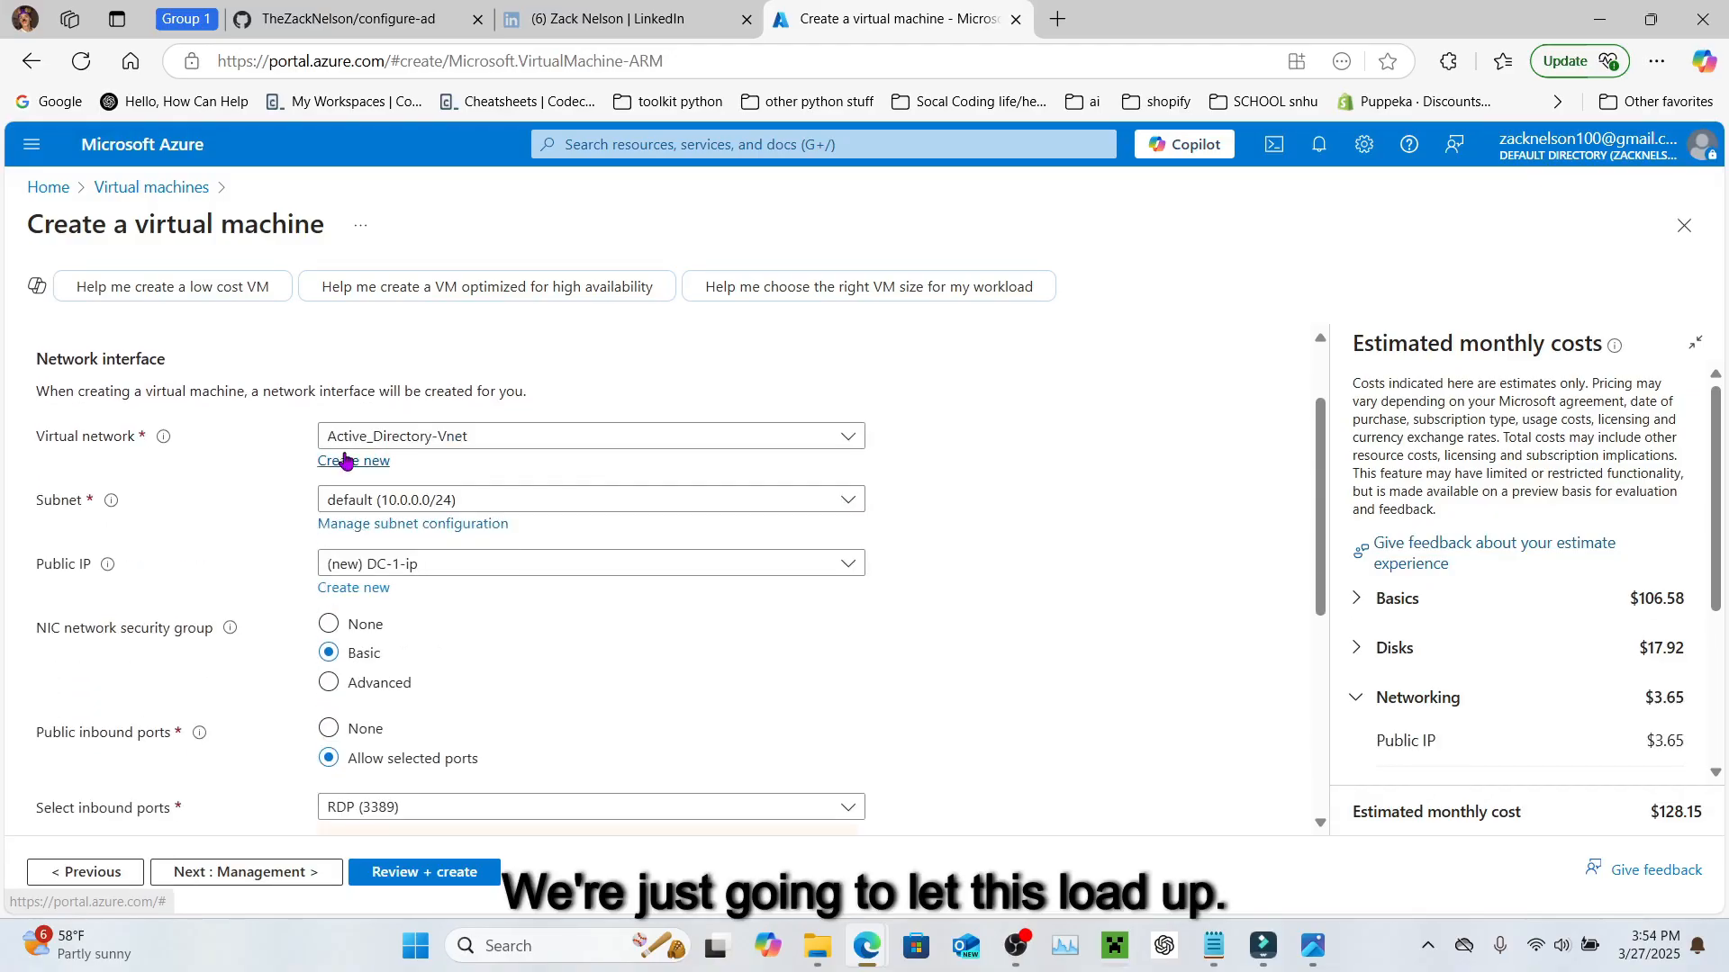
{"action": "left_click", "coordinate": [462, 445]}
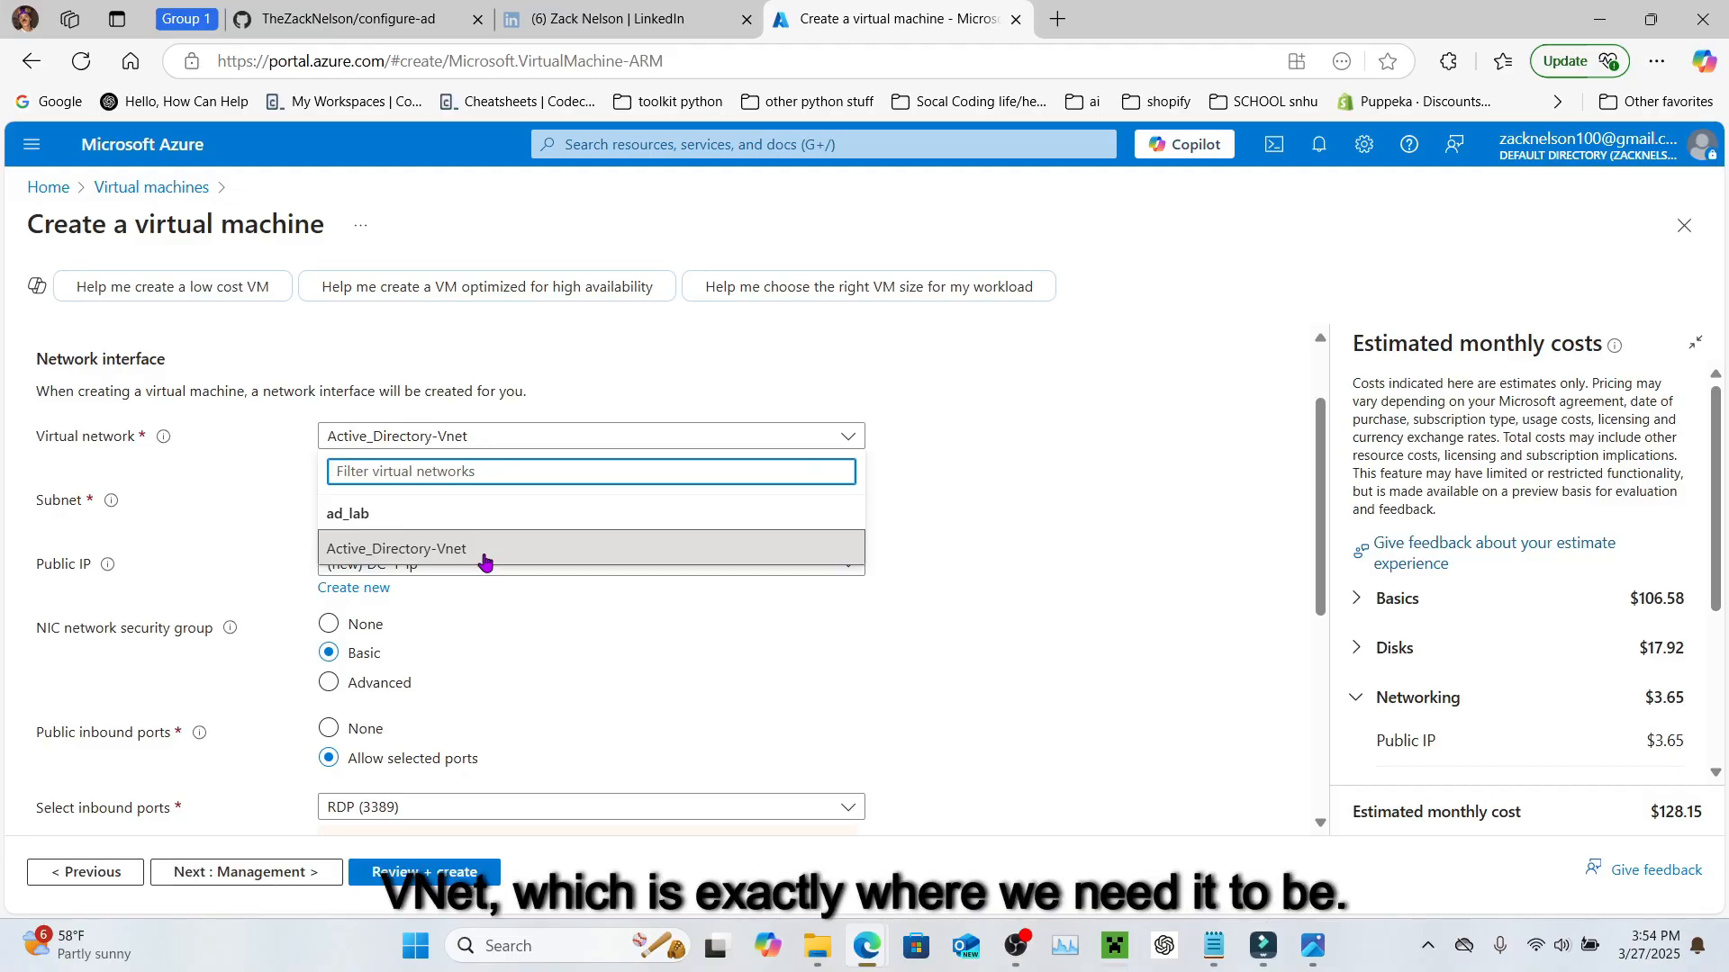
{"action": "left_click", "coordinate": [988, 495]}
{"action": "left_click", "coordinate": [587, 436]}
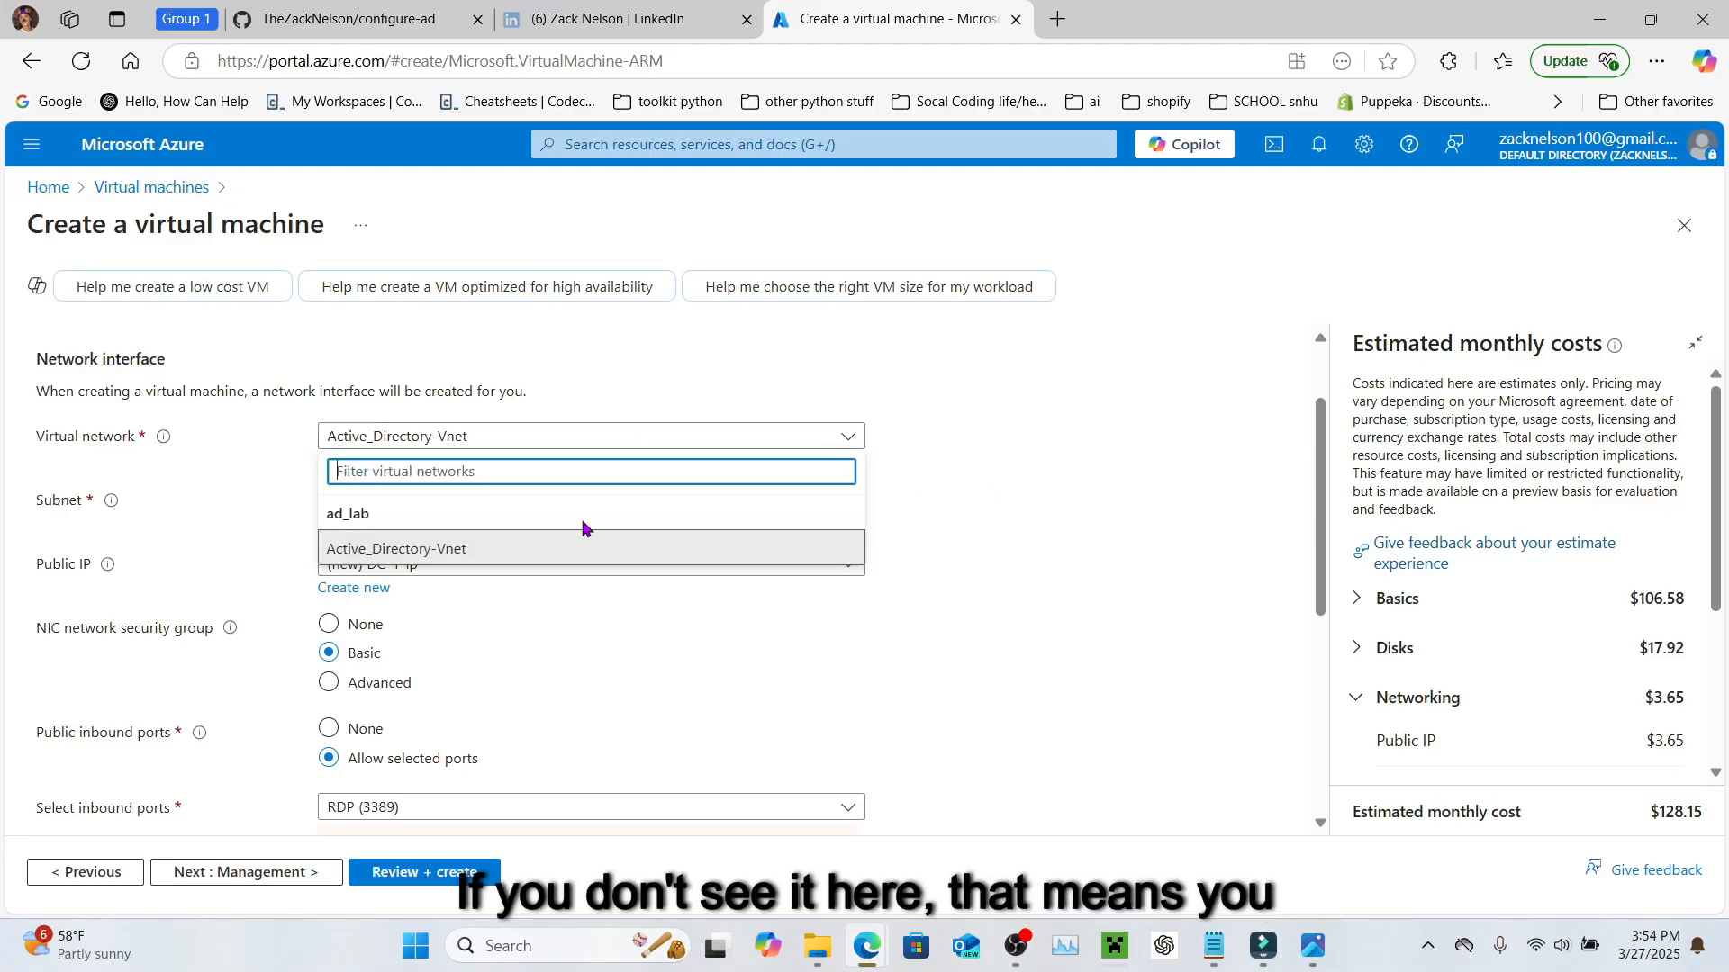
{"action": "left_click", "coordinate": [491, 554]}
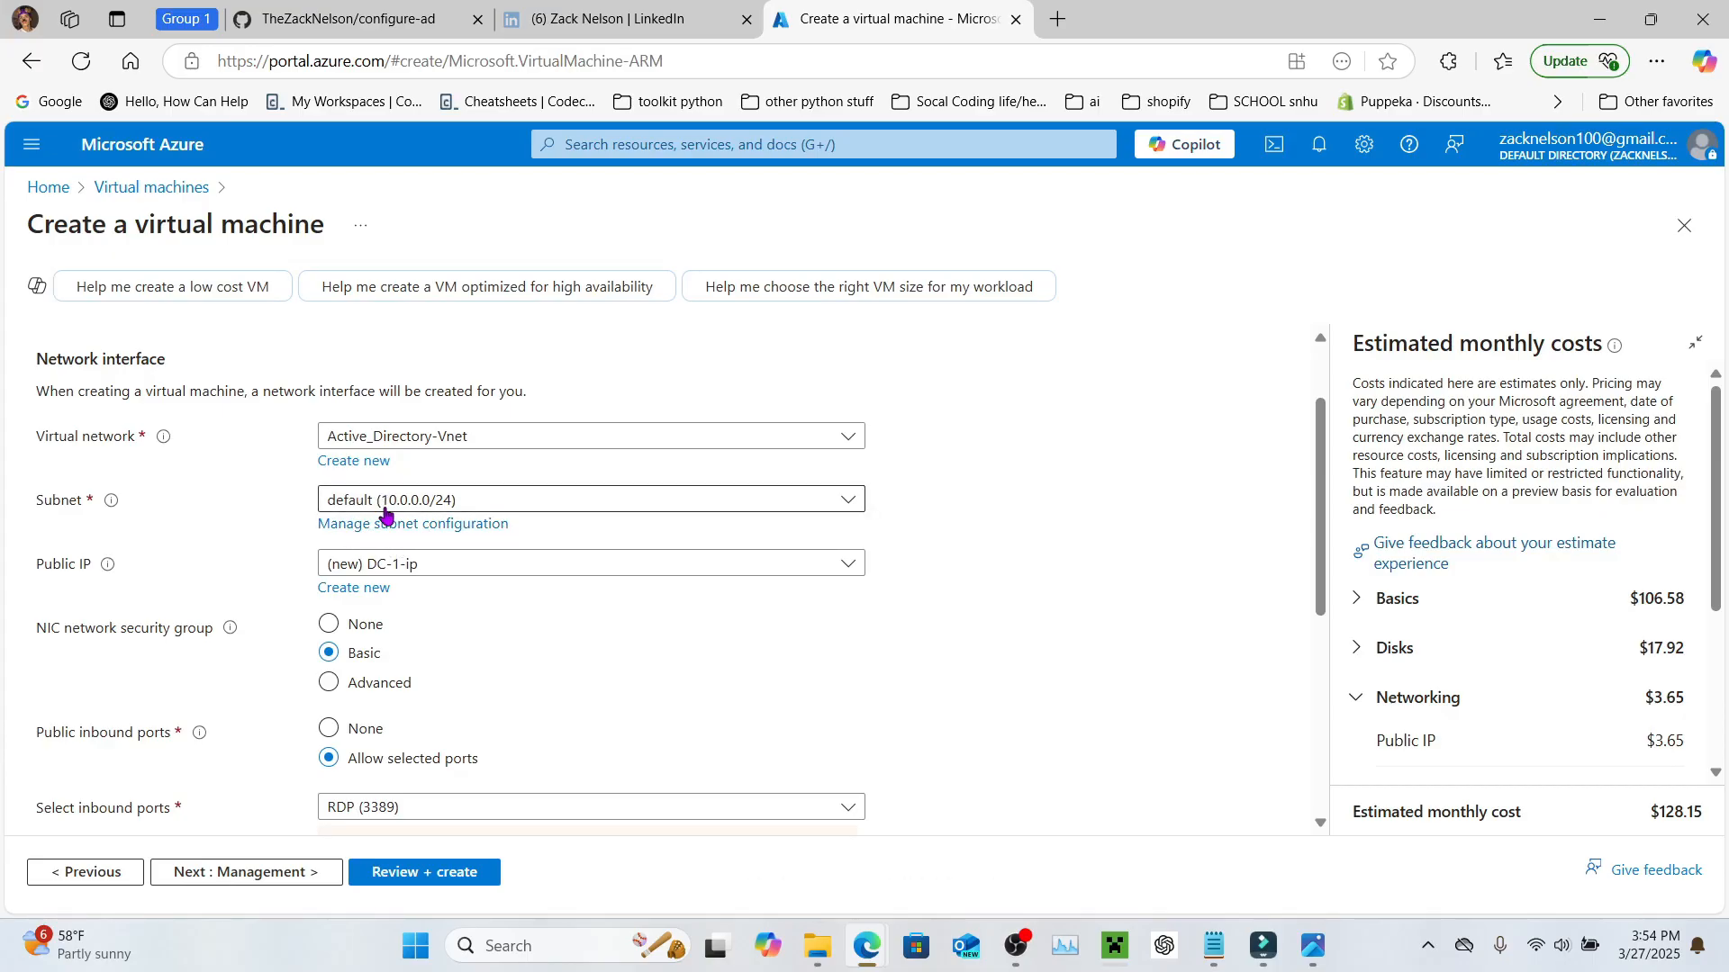
Step: Proceed to the Review + create page for final validation
{"action": "scroll", "coordinate": [396, 499], "scroll_direction": "down", "scroll_amount": 2}
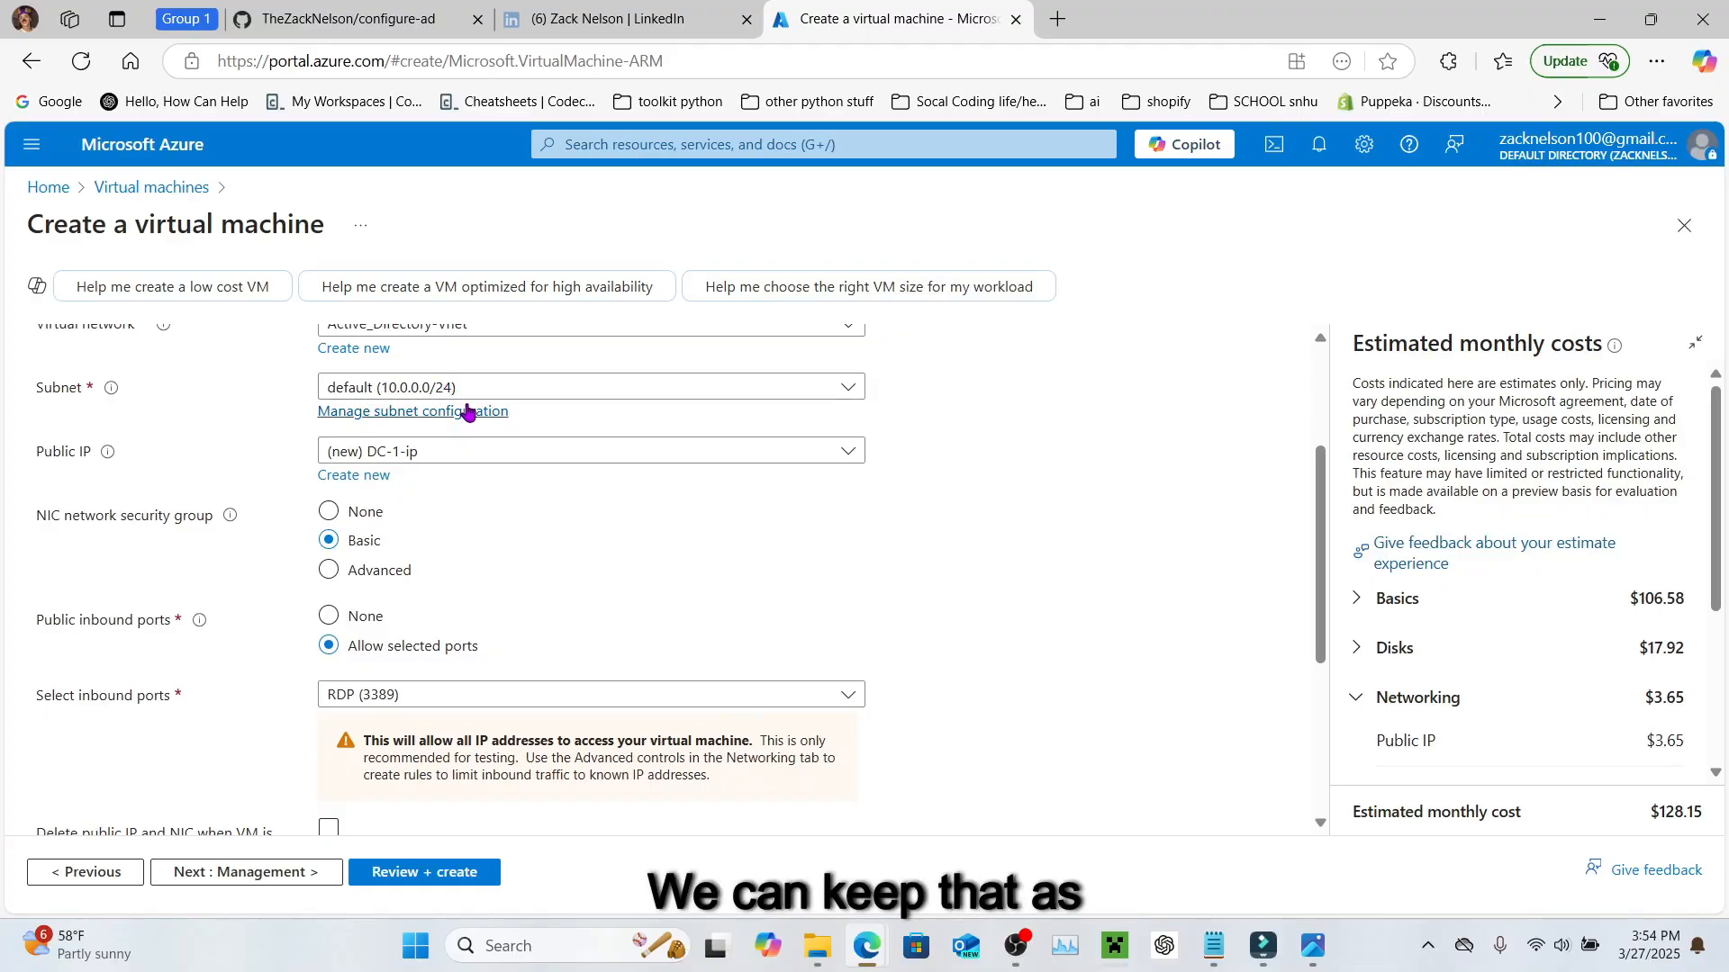
{"action": "scroll", "coordinate": [458, 639], "scroll_direction": "down", "scroll_amount": 3}
{"action": "scroll", "coordinate": [458, 638], "scroll_direction": "down", "scroll_amount": 2}
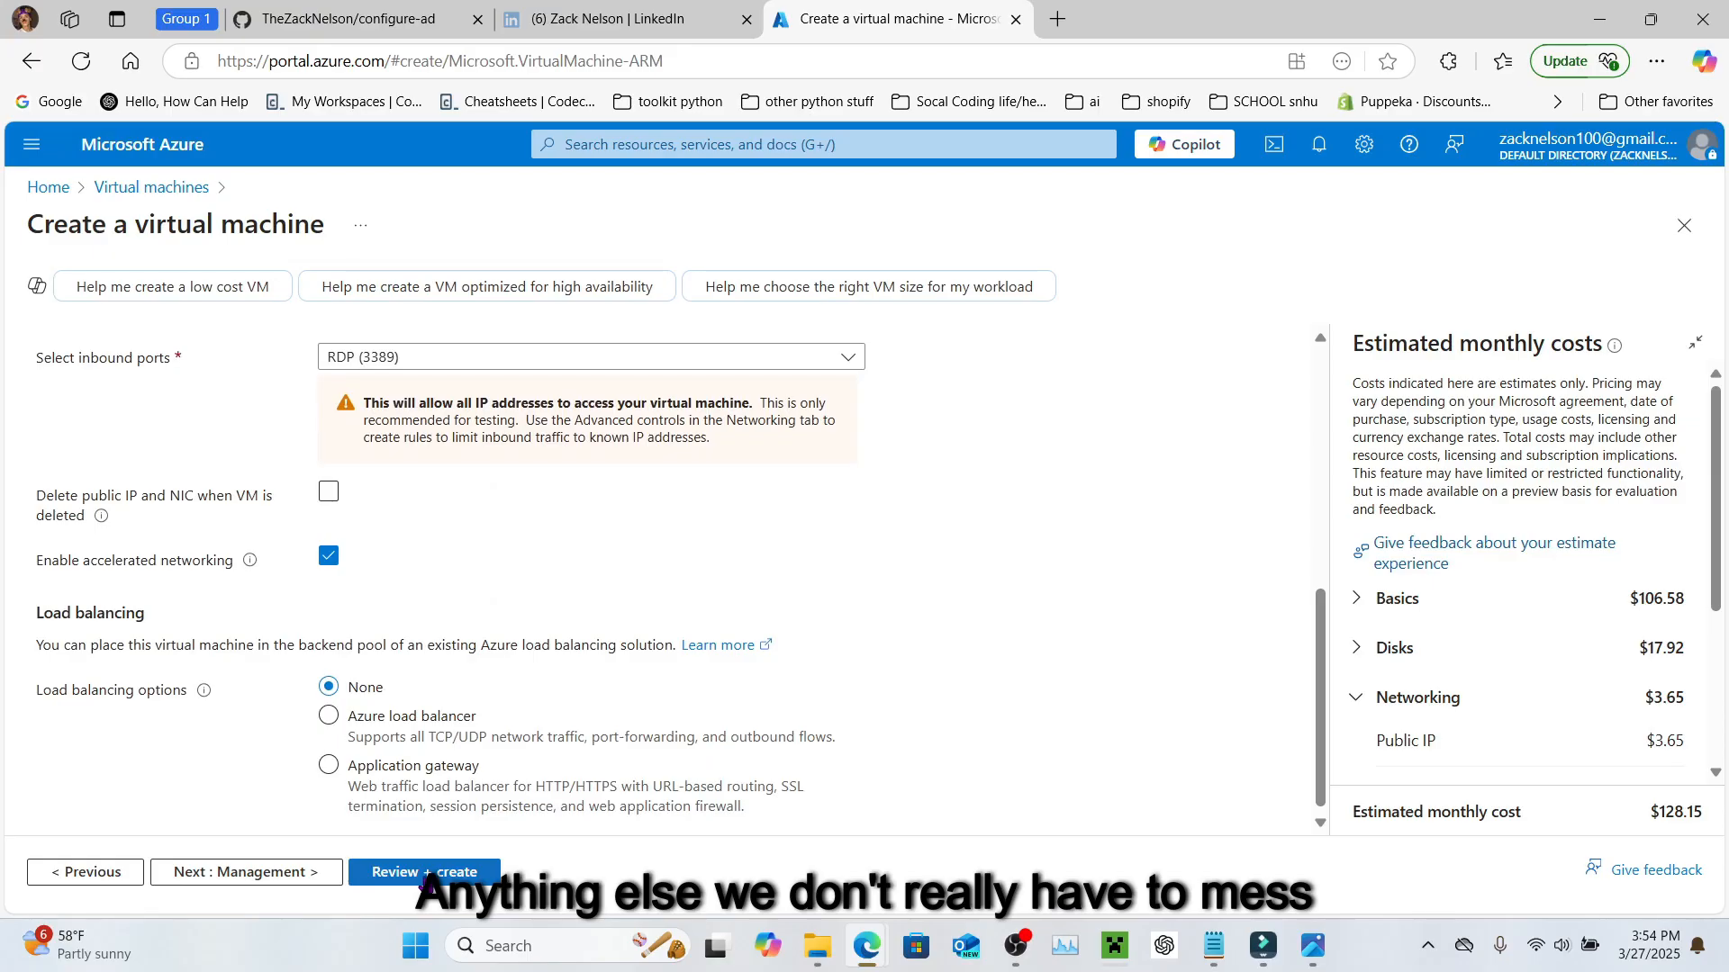
{"action": "left_click", "coordinate": [424, 872]}
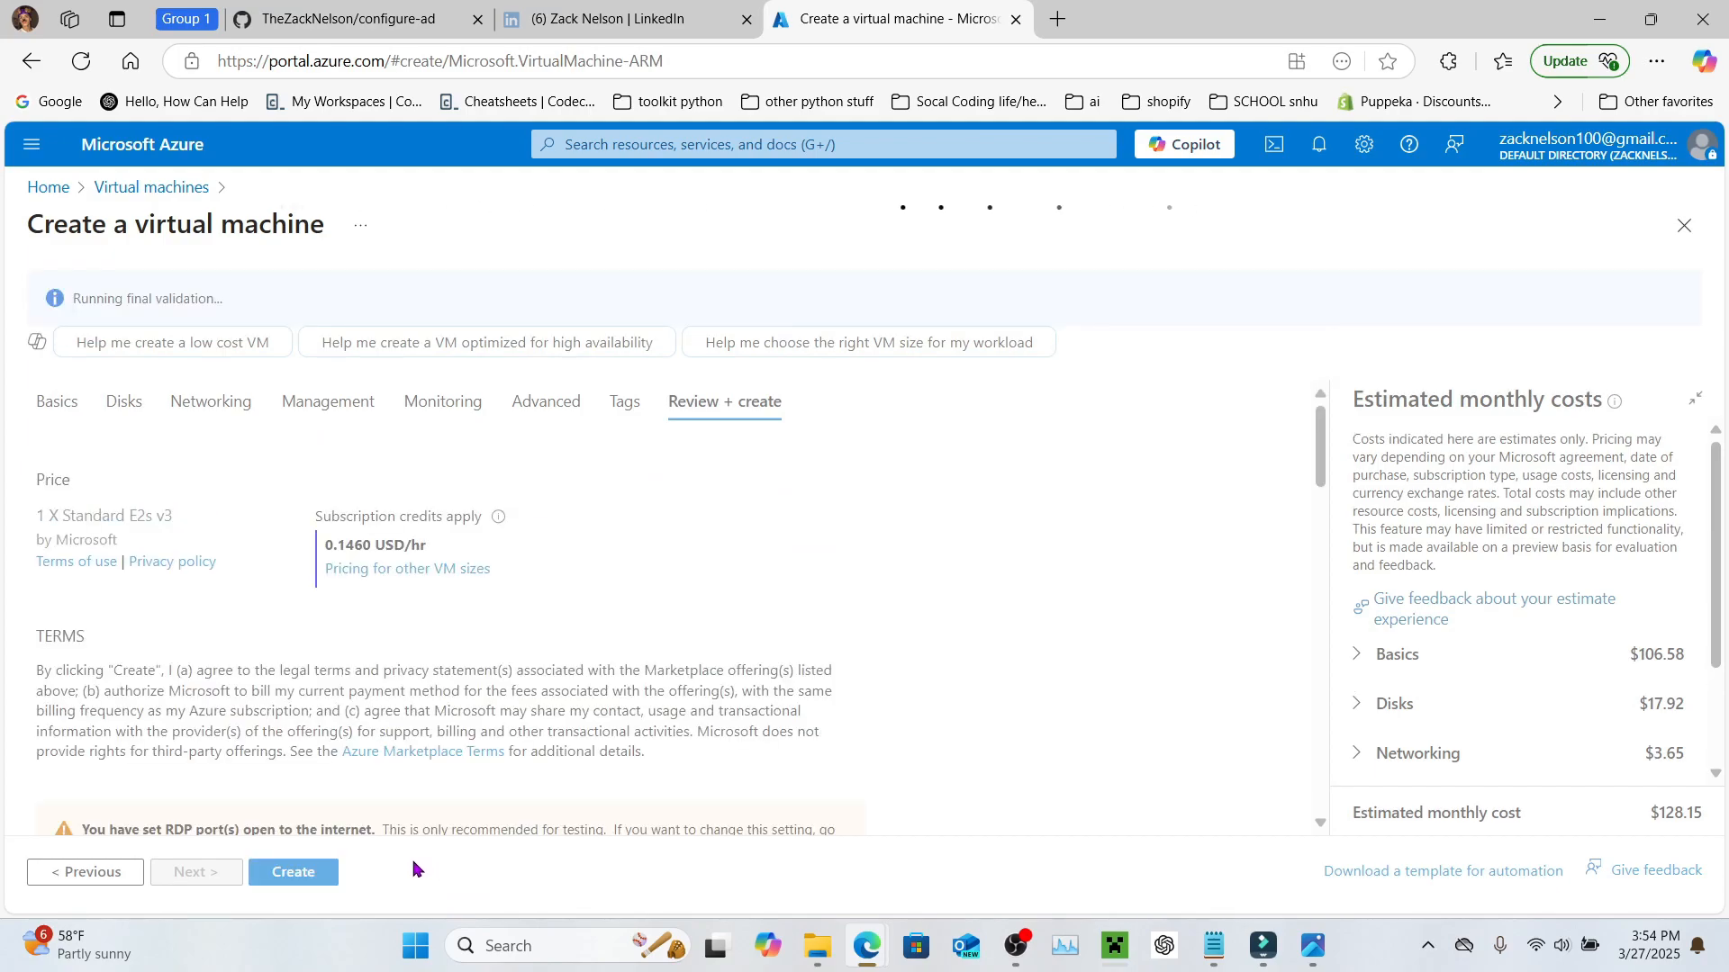
Step: Start the DC-1 deployment into ad_lab and go to the Virtual machines list
{"action": "left_click", "coordinate": [318, 880]}
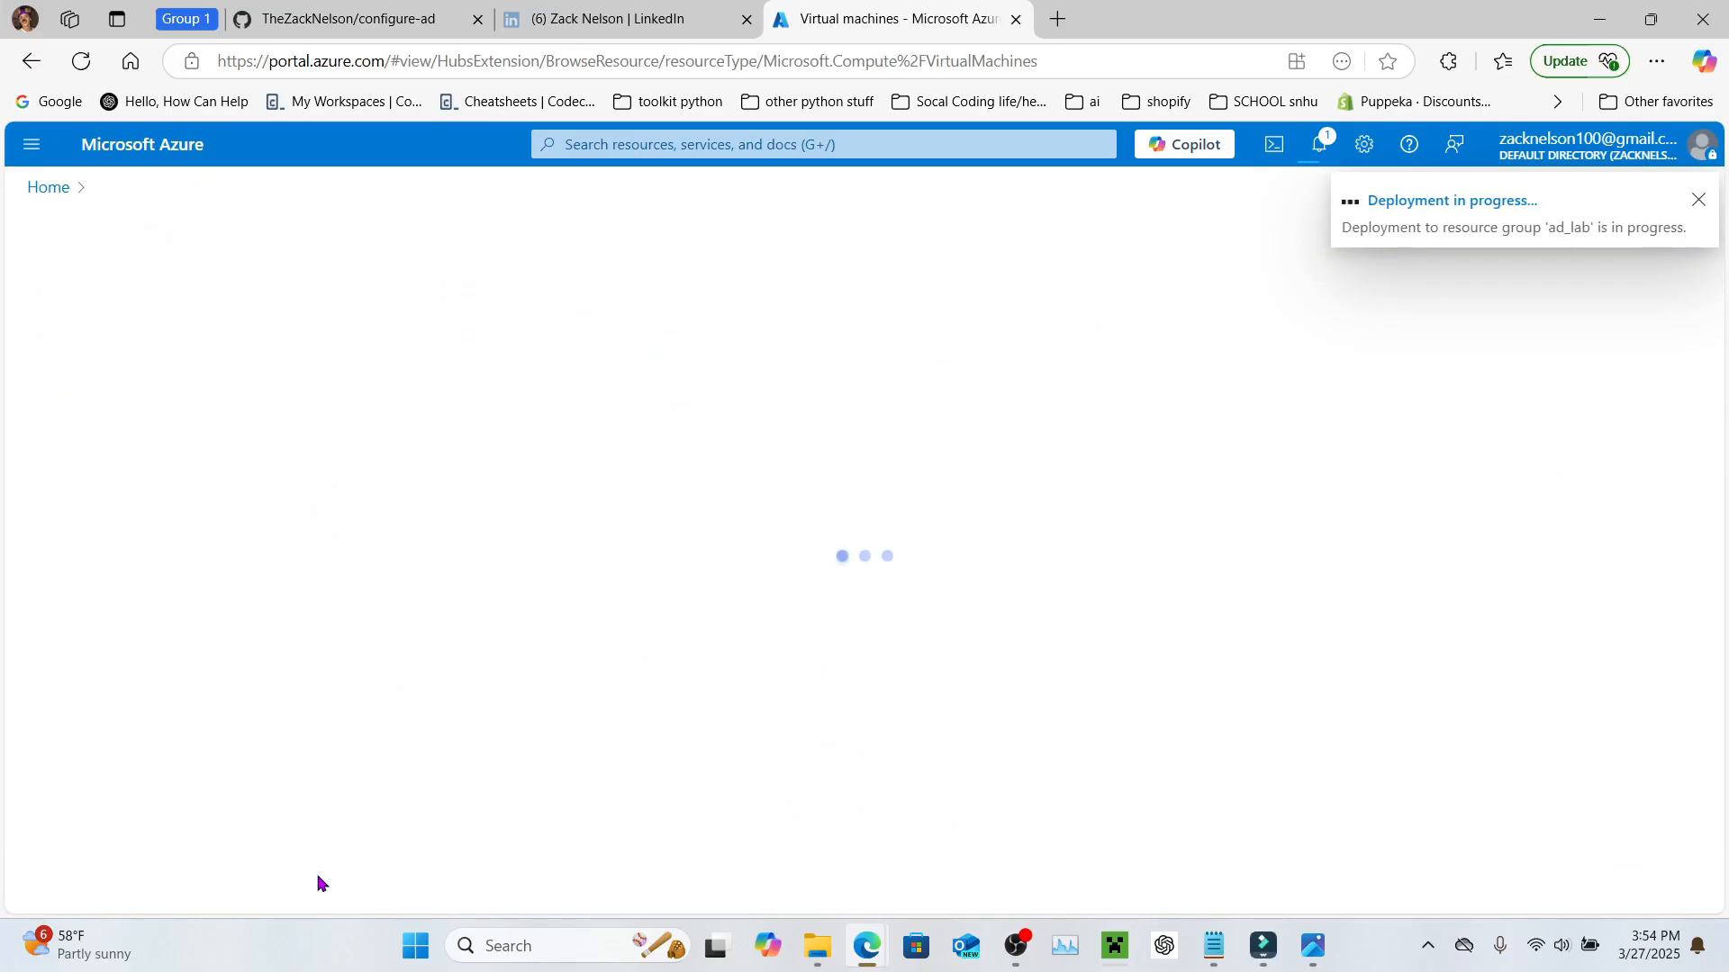
{"action": "left_click", "coordinate": [704, 144]}
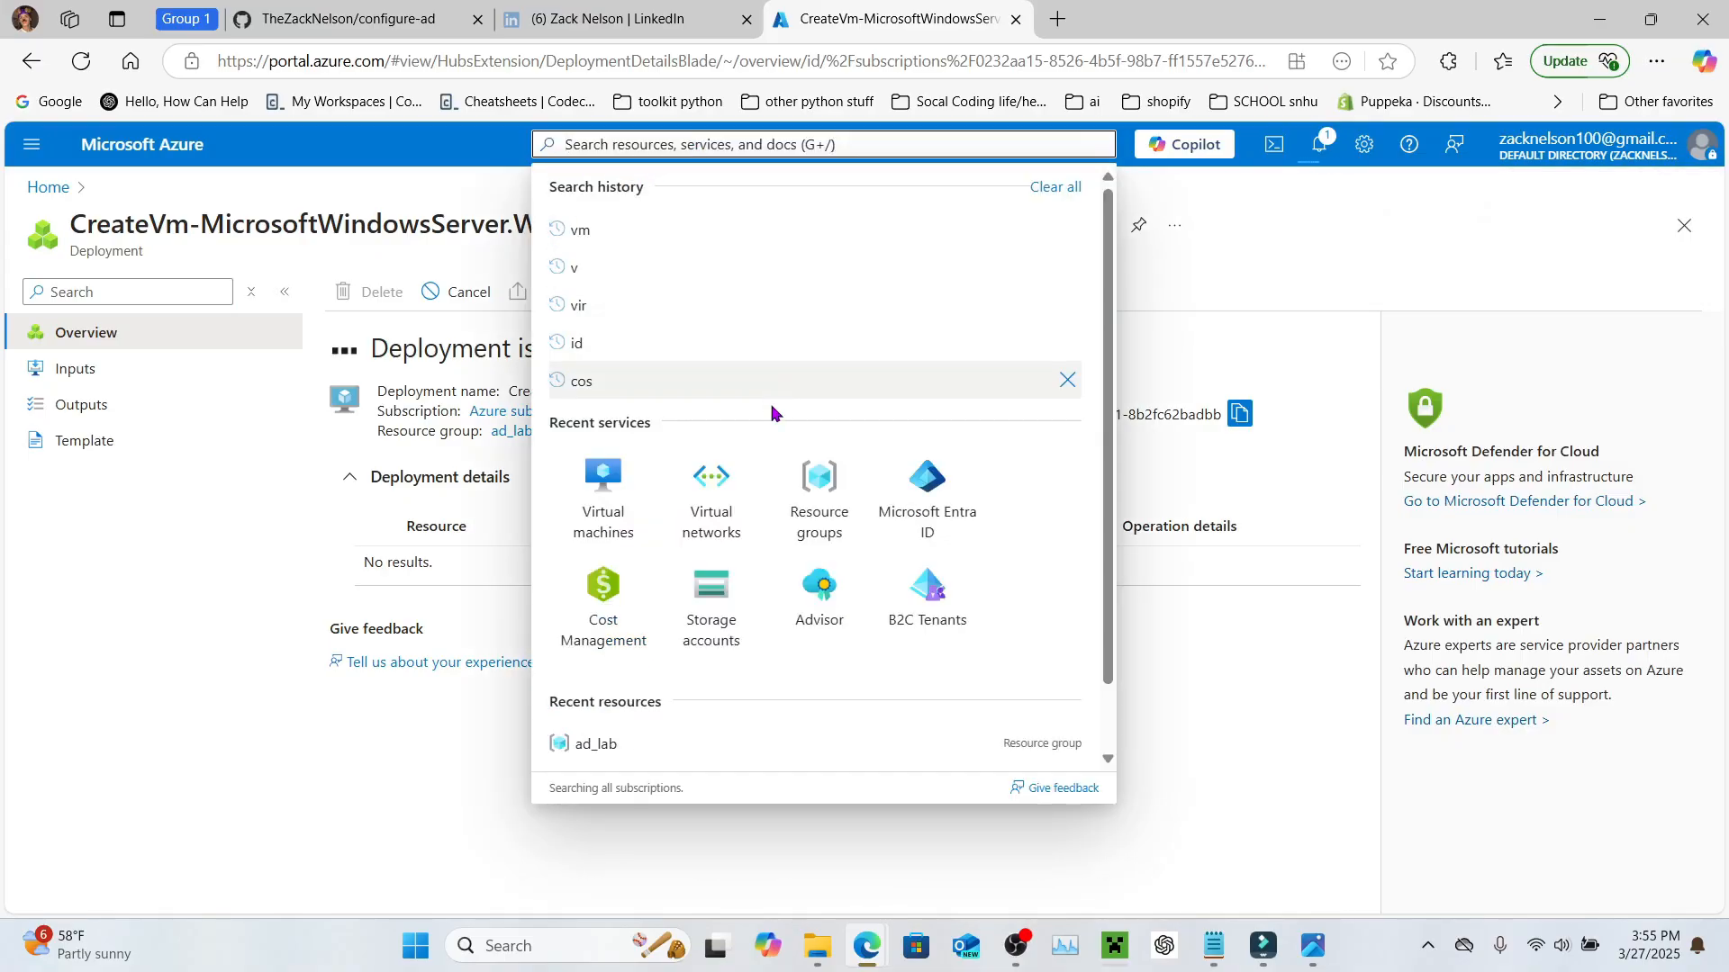
{"action": "left_click", "coordinate": [617, 521]}
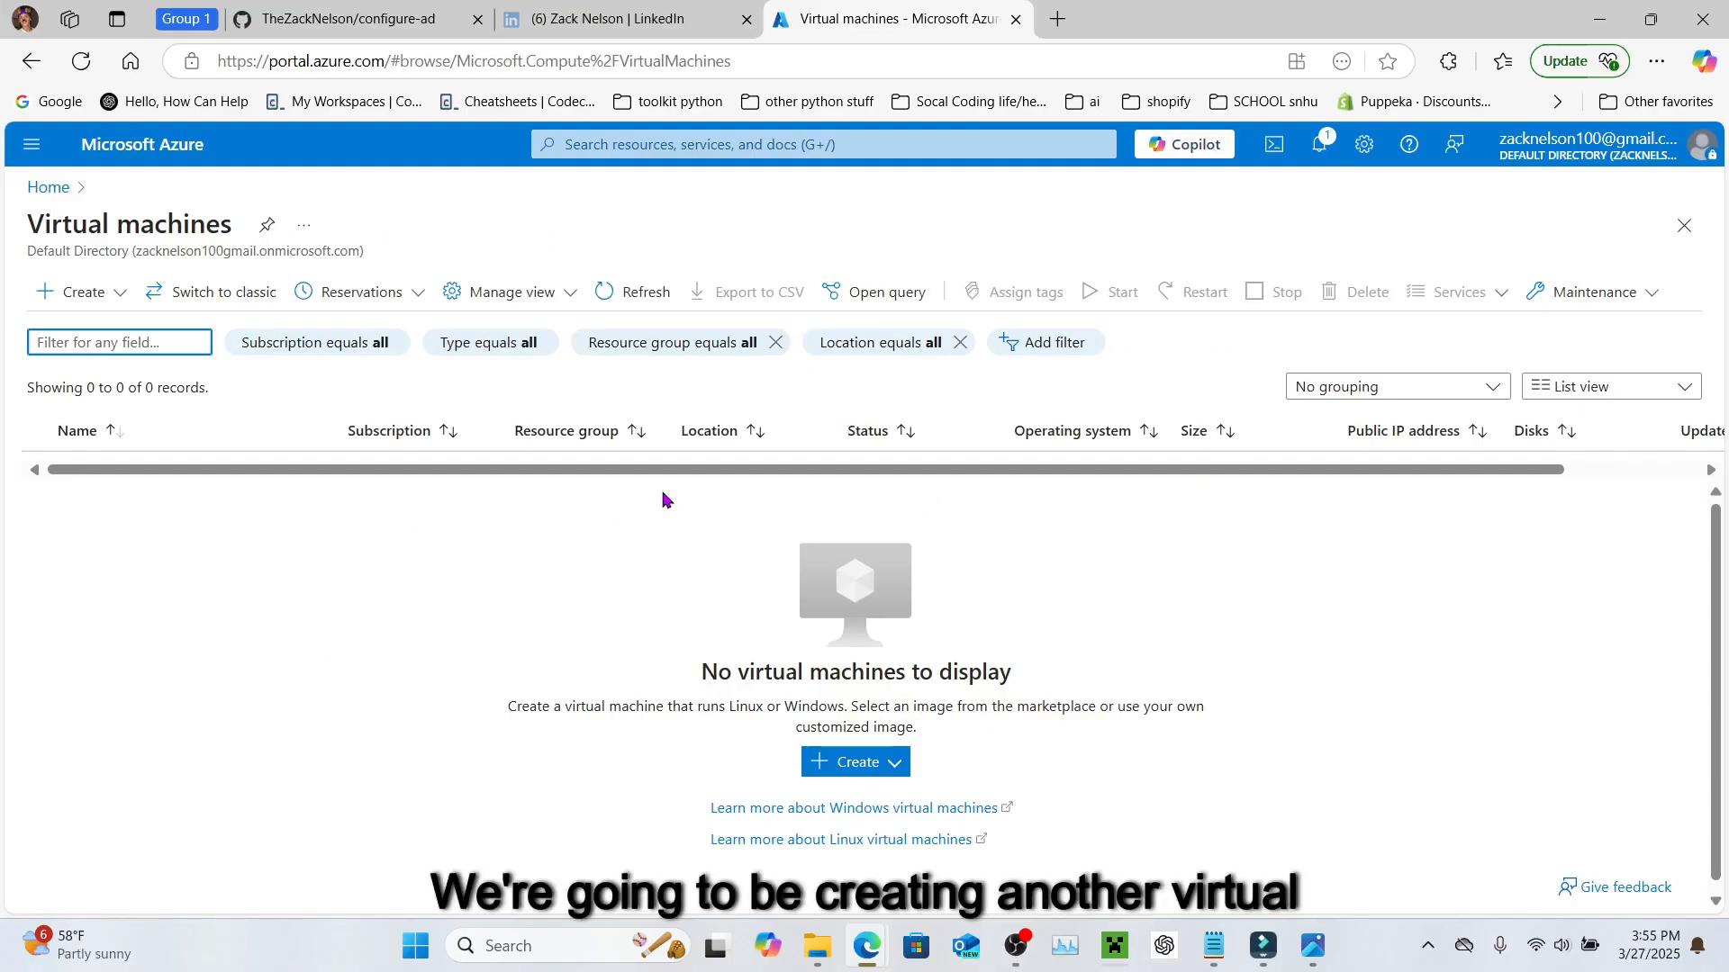
Step: Start a new Azure VM named Client-1 in resource group ad_lab
{"action": "left_click", "coordinate": [59, 297]}
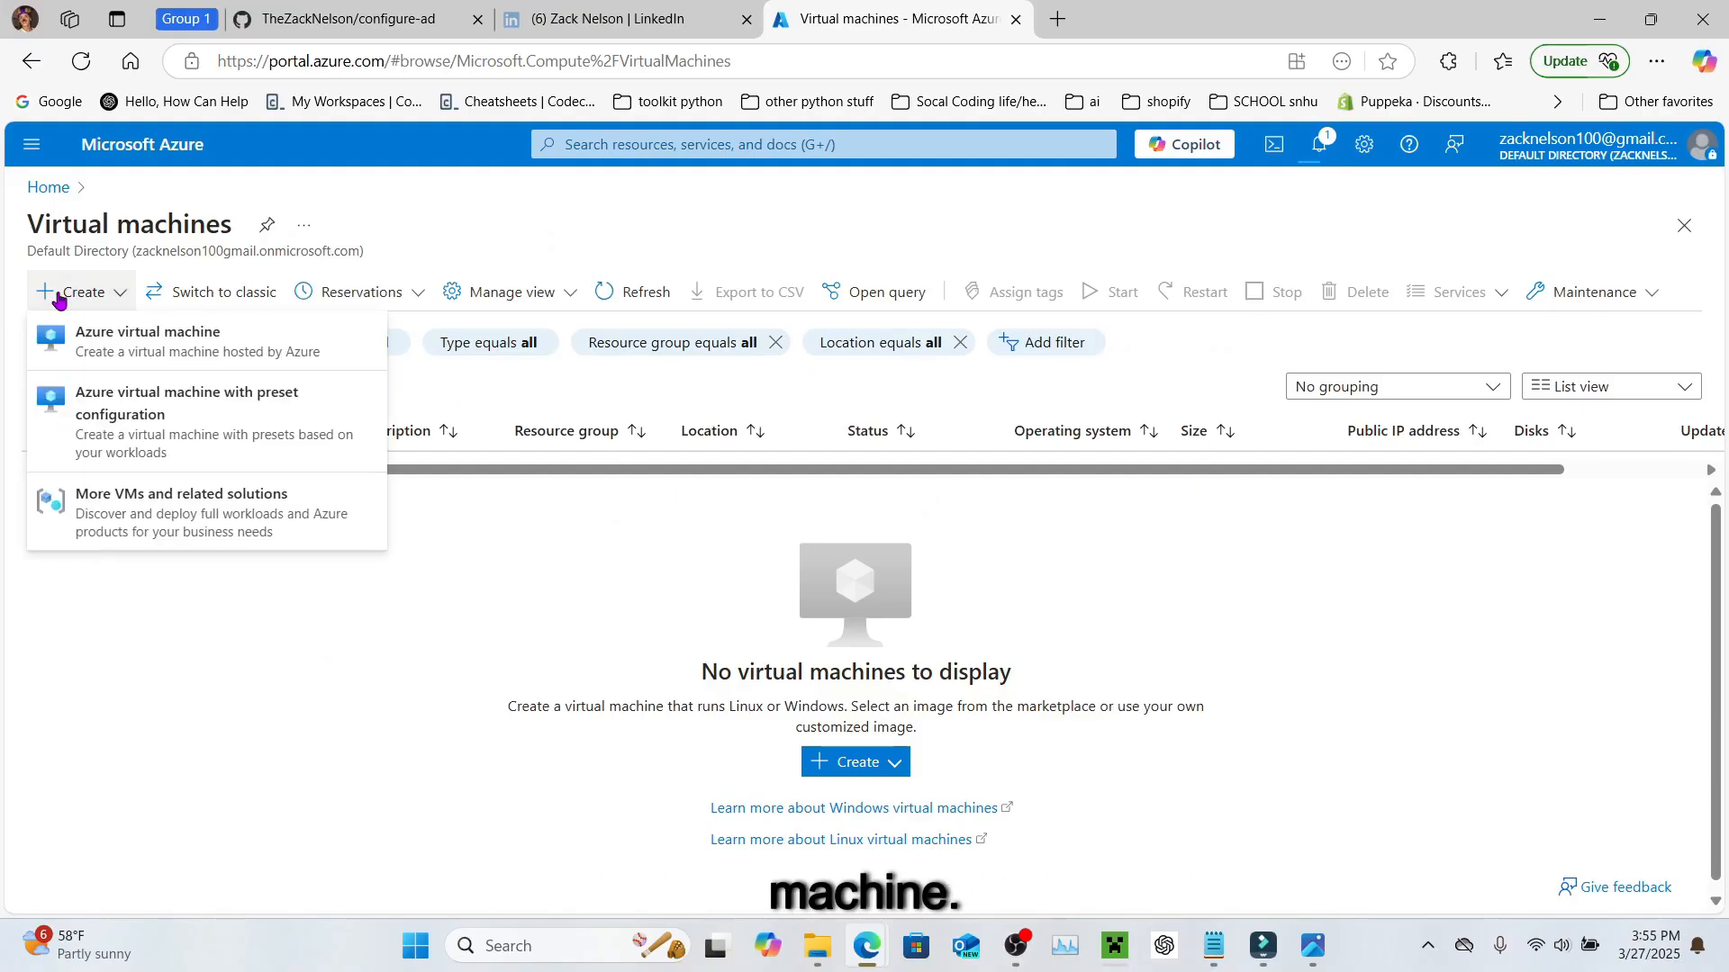
{"action": "left_click", "coordinate": [95, 350]}
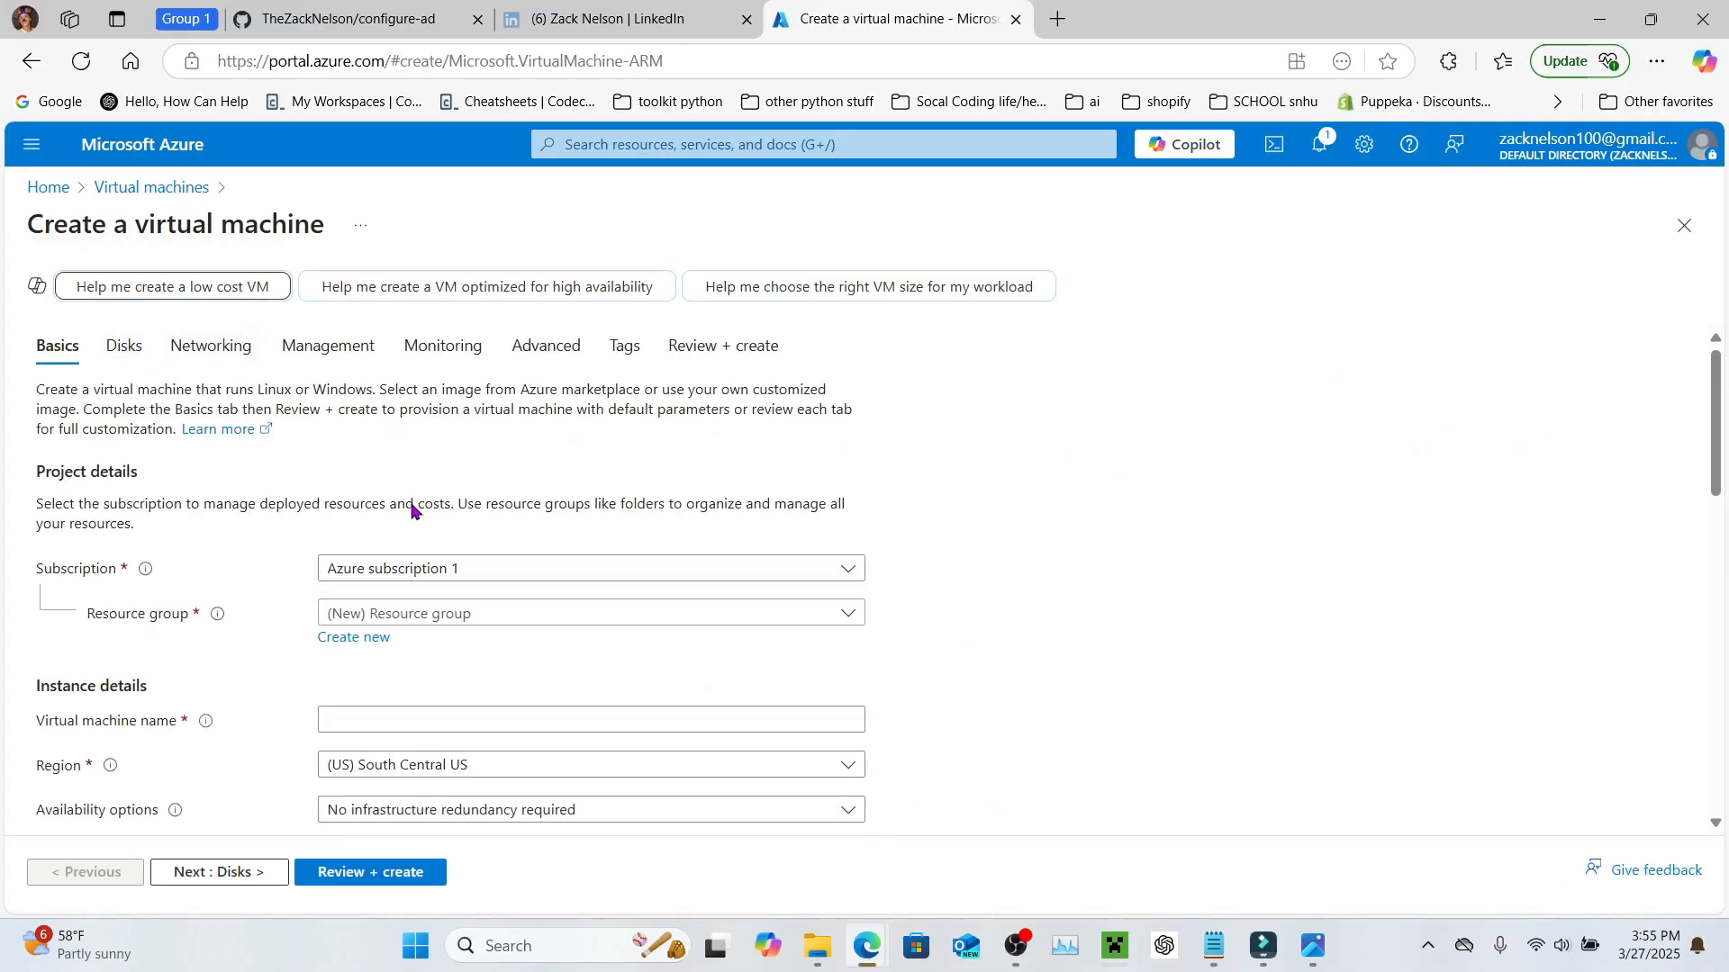
{"action": "scroll", "coordinate": [412, 502], "scroll_direction": "down", "scroll_amount": 3}
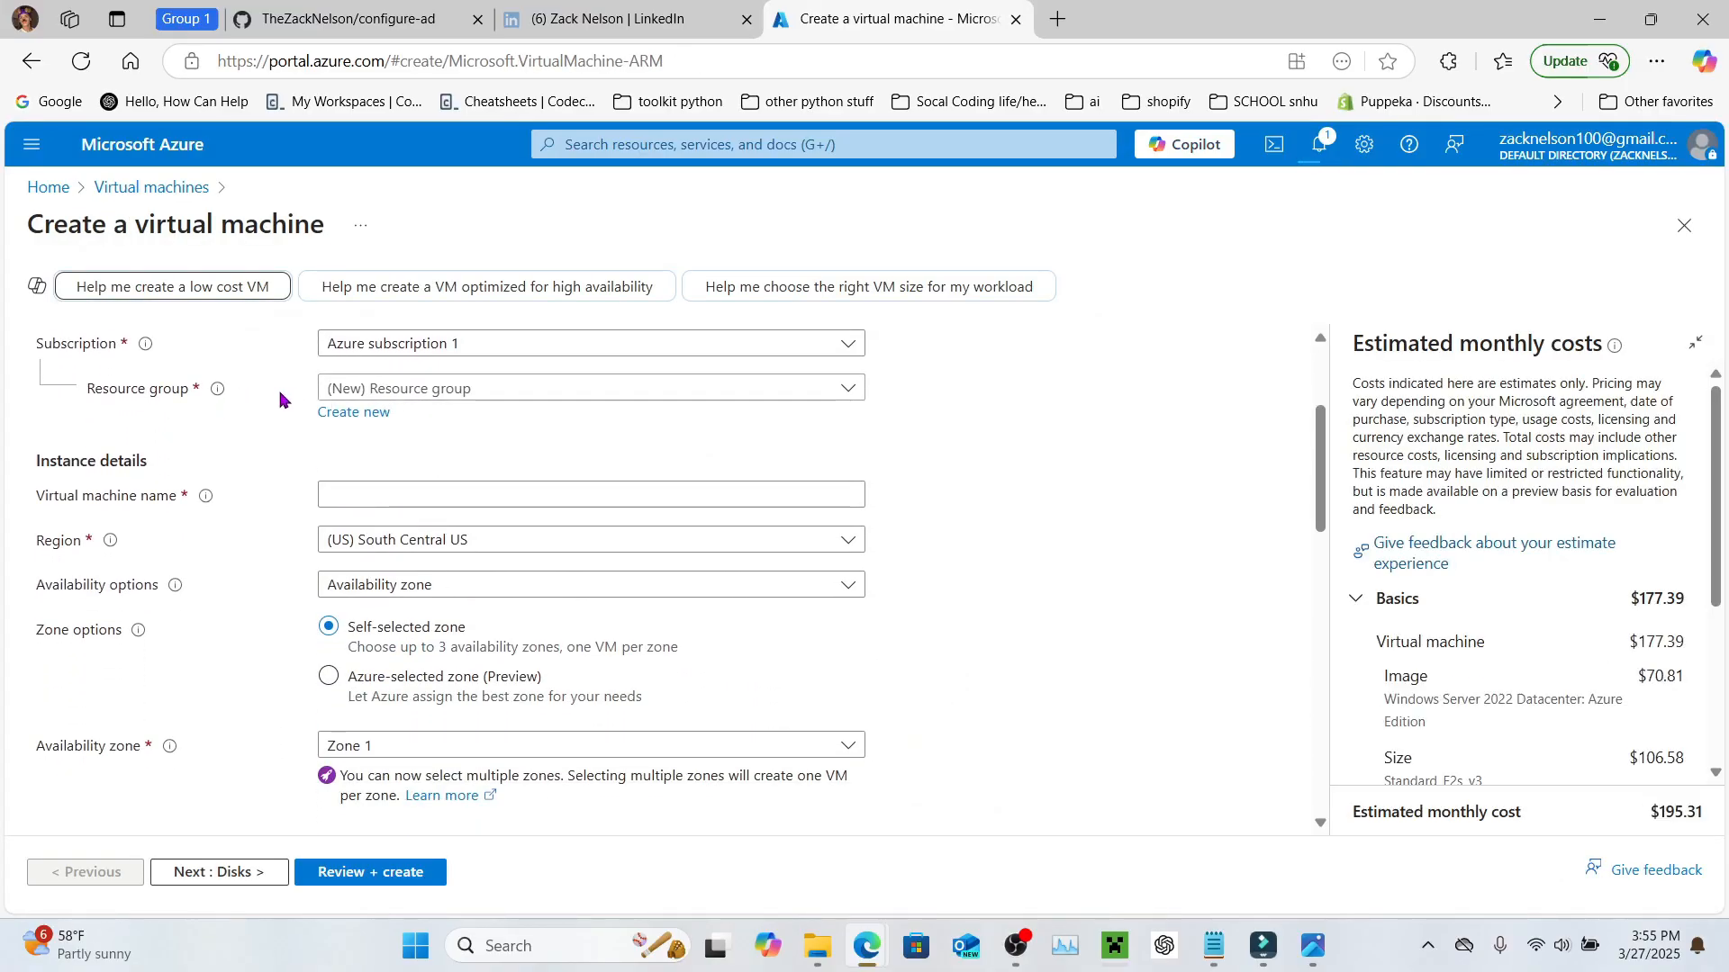
{"action": "left_click", "coordinate": [417, 389]}
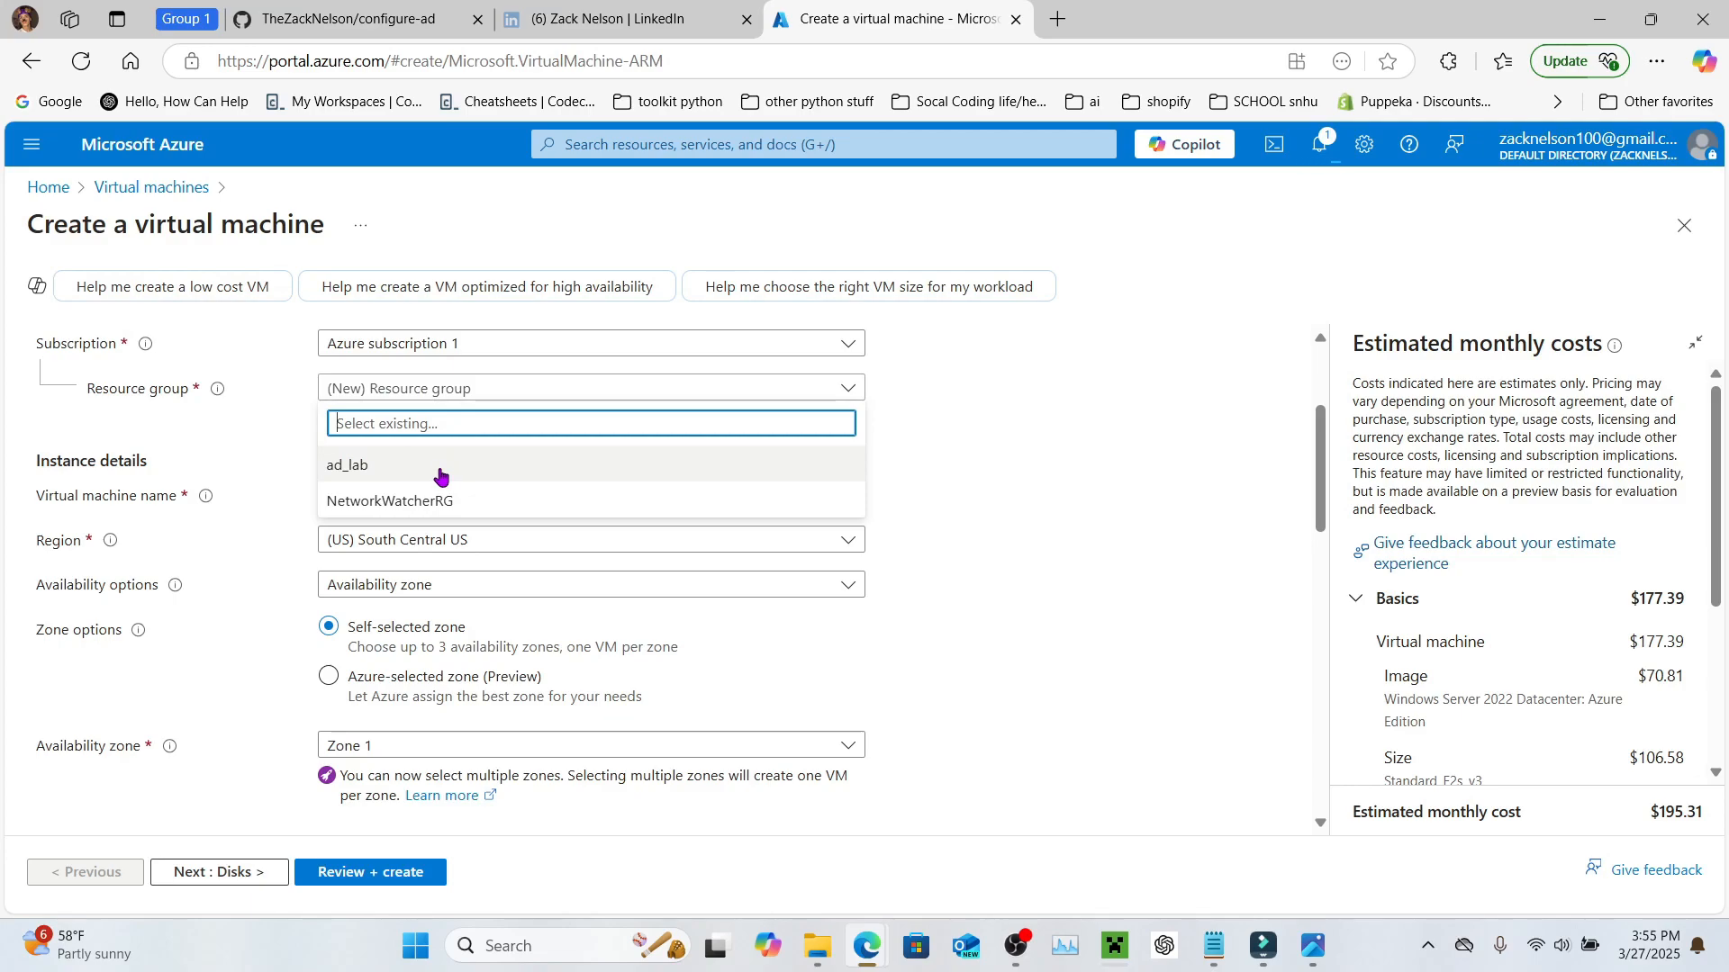
{"action": "left_click", "coordinate": [440, 469]}
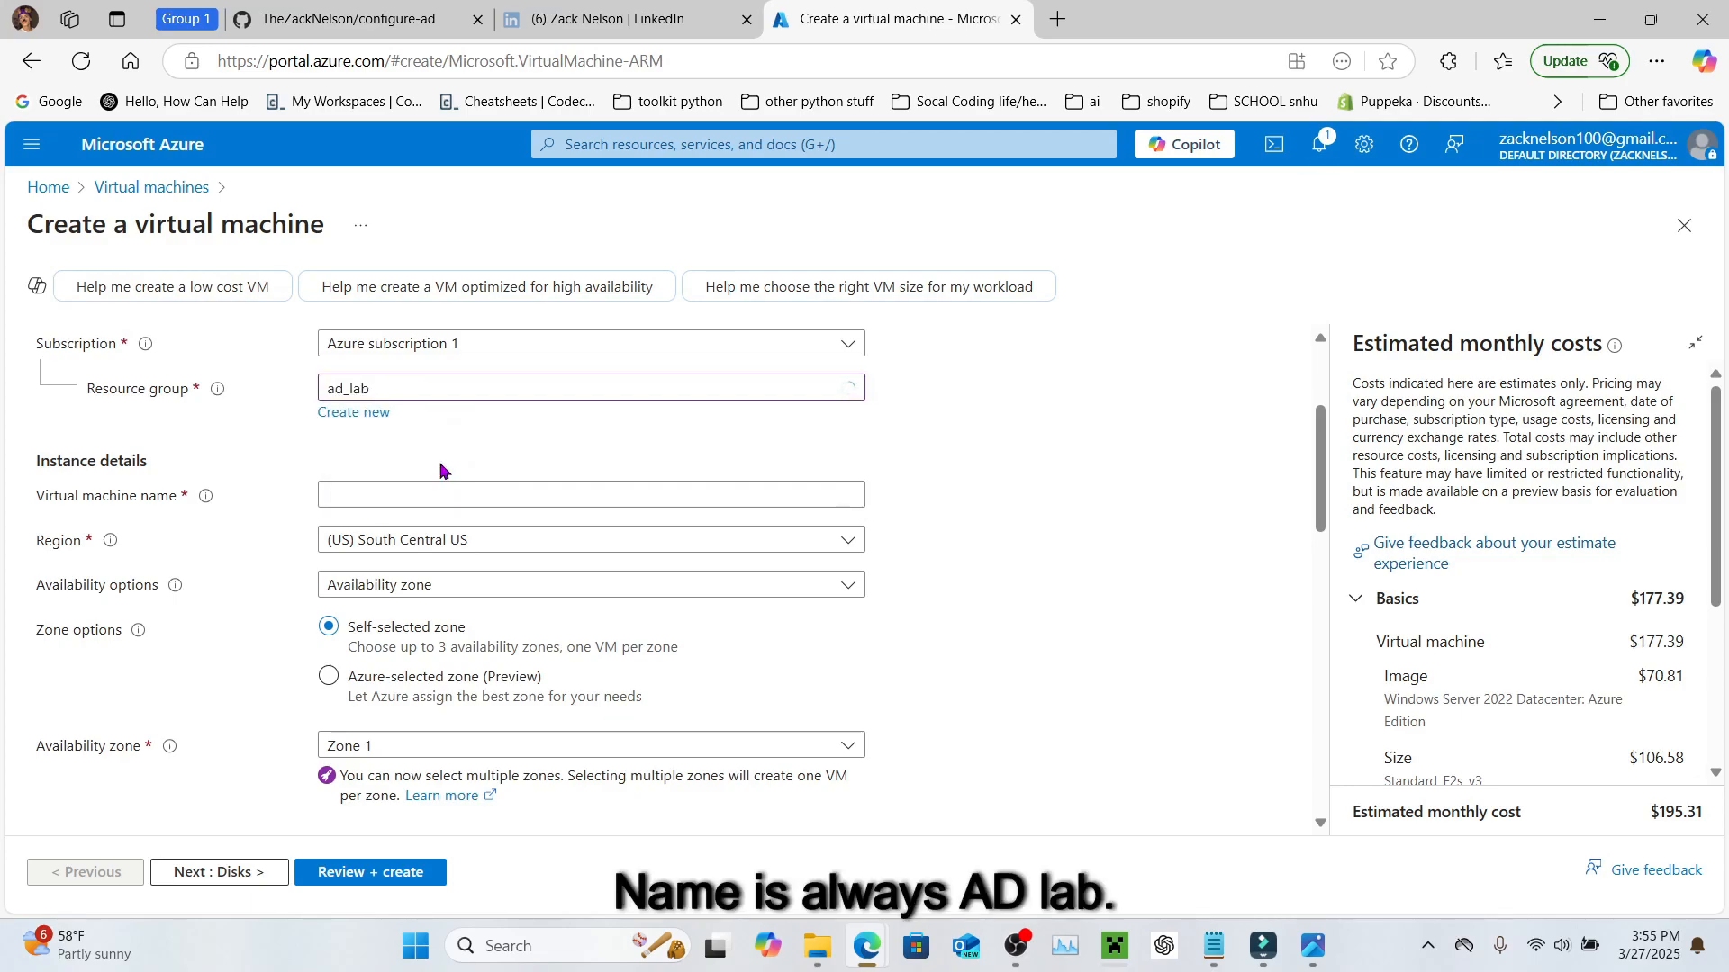
{"action": "scroll", "coordinate": [440, 470], "scroll_direction": "down", "scroll_amount": 1}
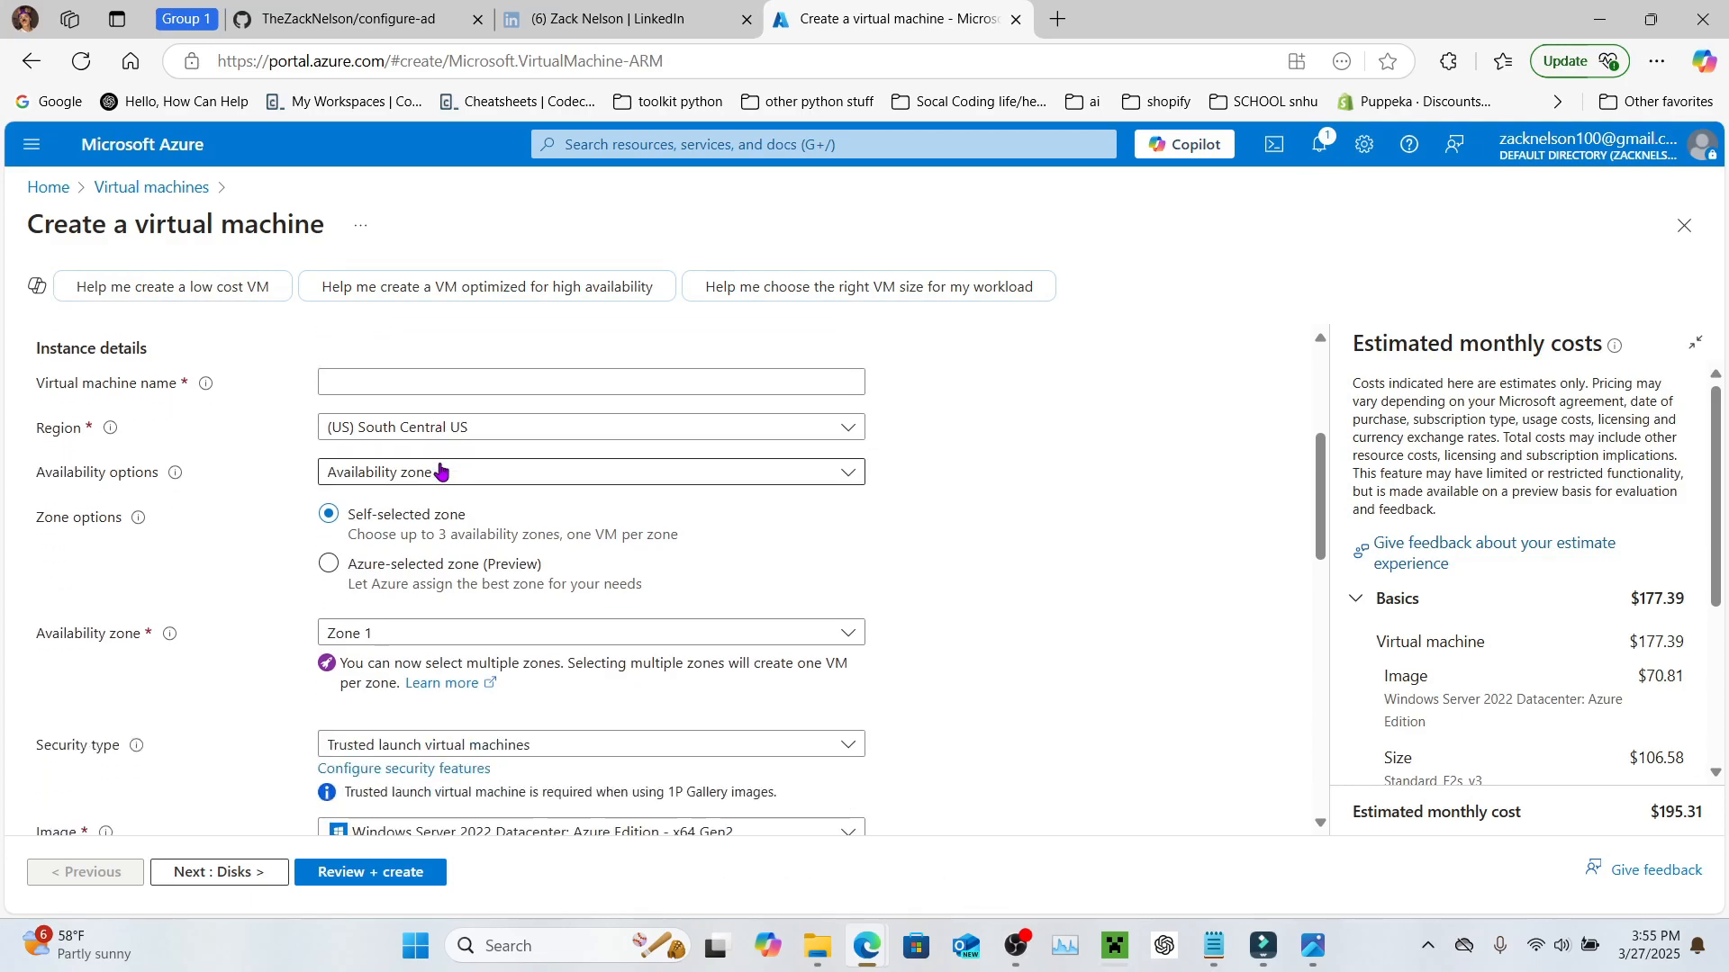
{"action": "left_click", "coordinate": [361, 386]}
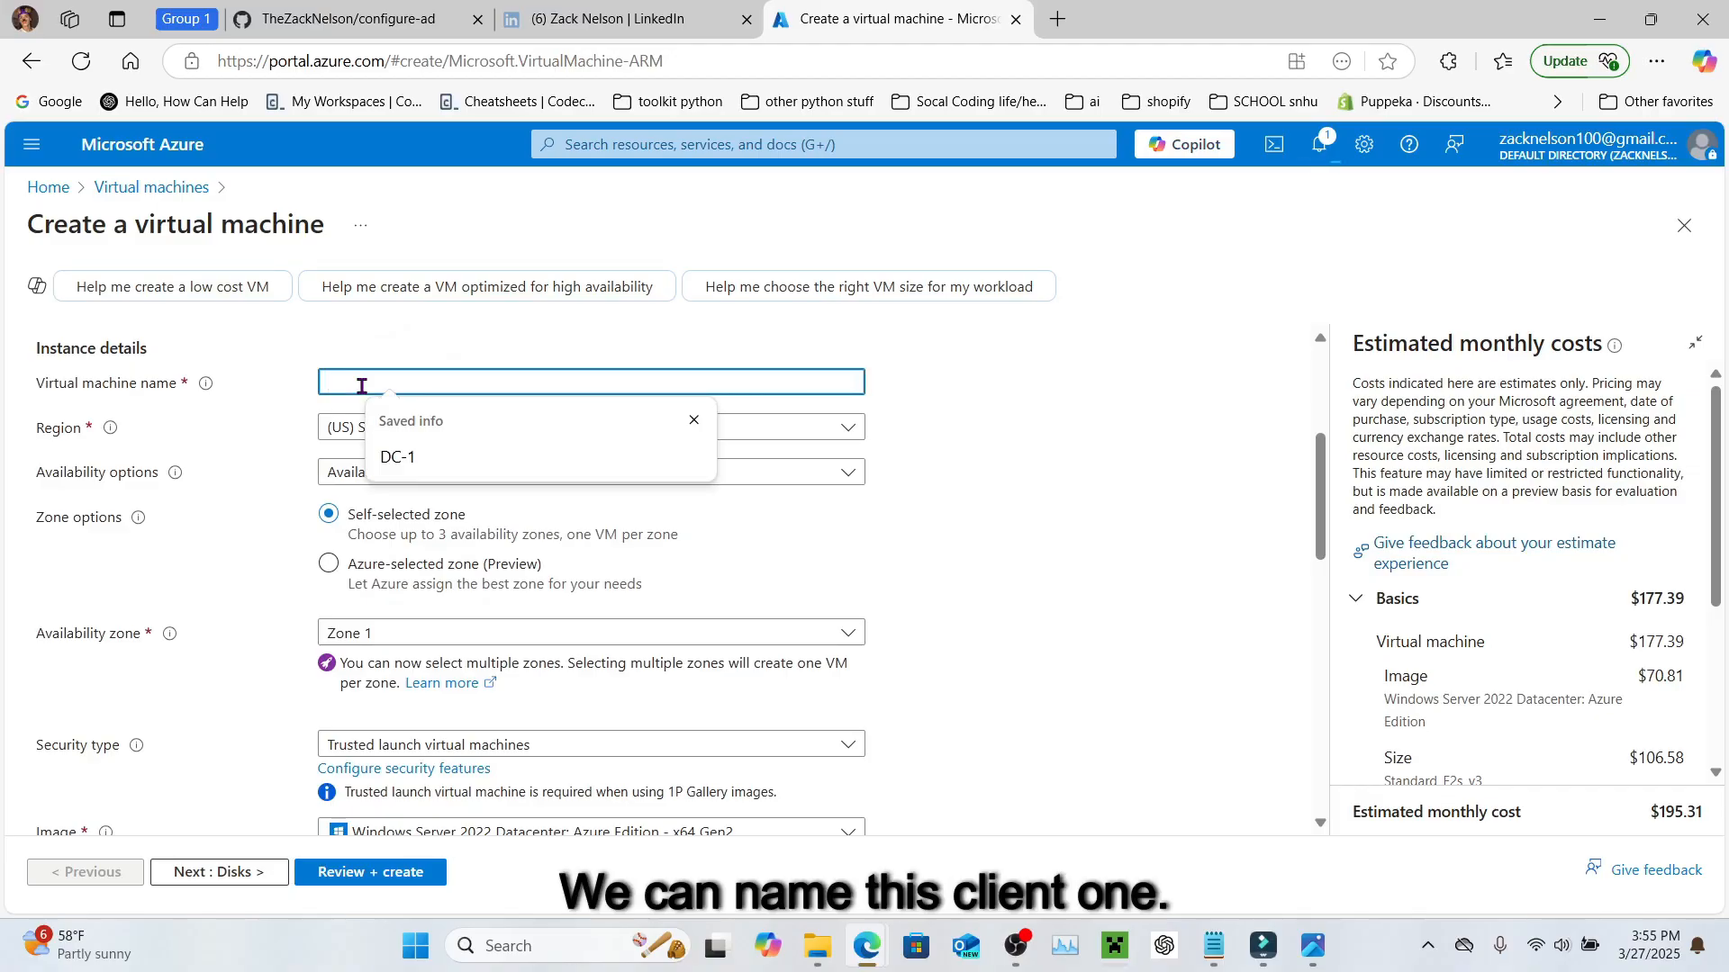
{"action": "type", "text": "Cl"}
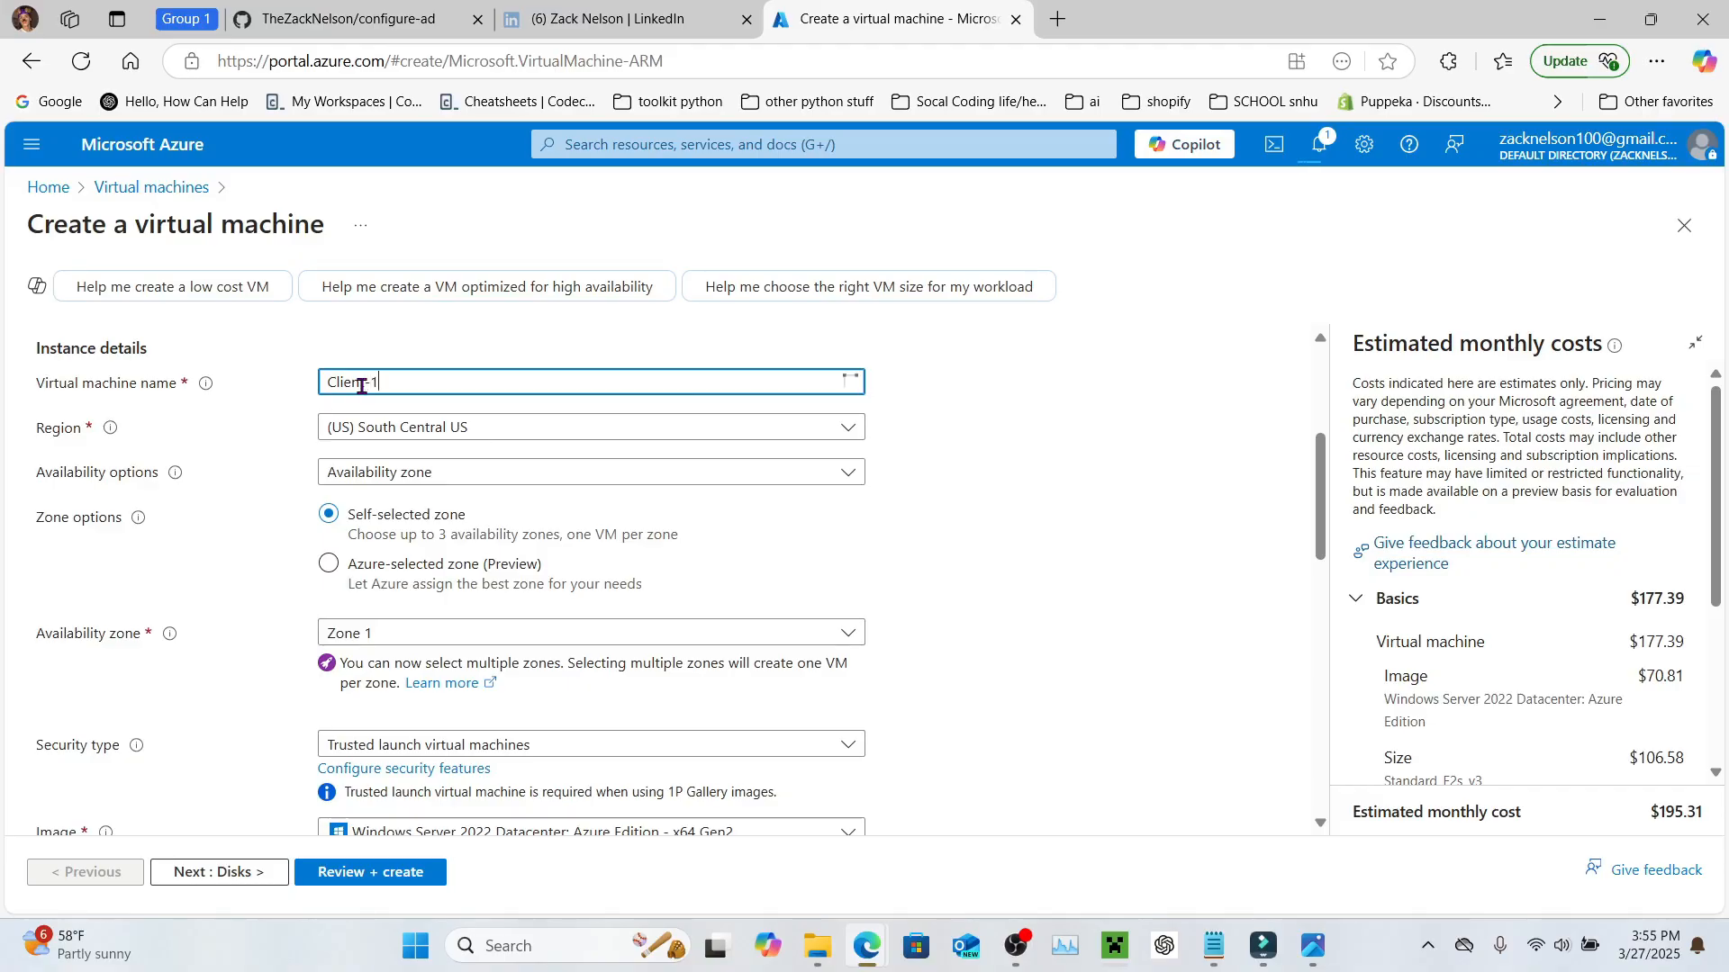
{"action": "type", "text": "ient-1"}
Step: Choose the Windows 10 Pro, version 22H2 - x64 Gen2 image for the VM
{"action": "scroll", "coordinate": [423, 447], "scroll_direction": "down", "scroll_amount": 3}
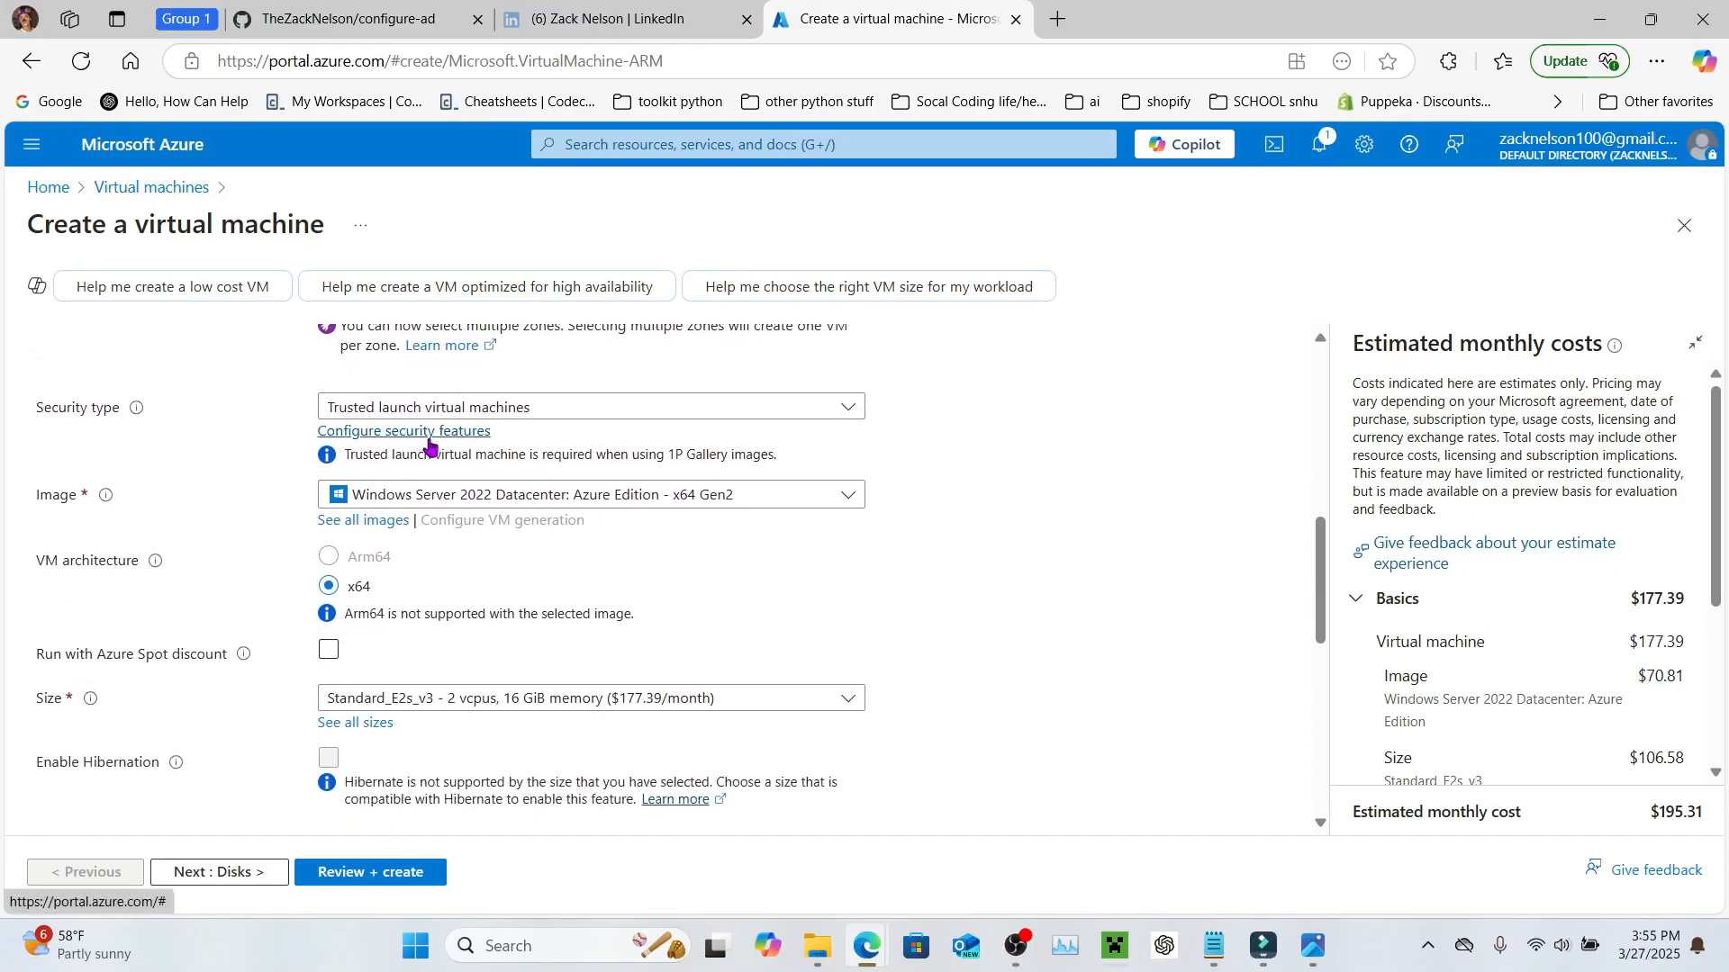
{"action": "left_click", "coordinate": [500, 496]}
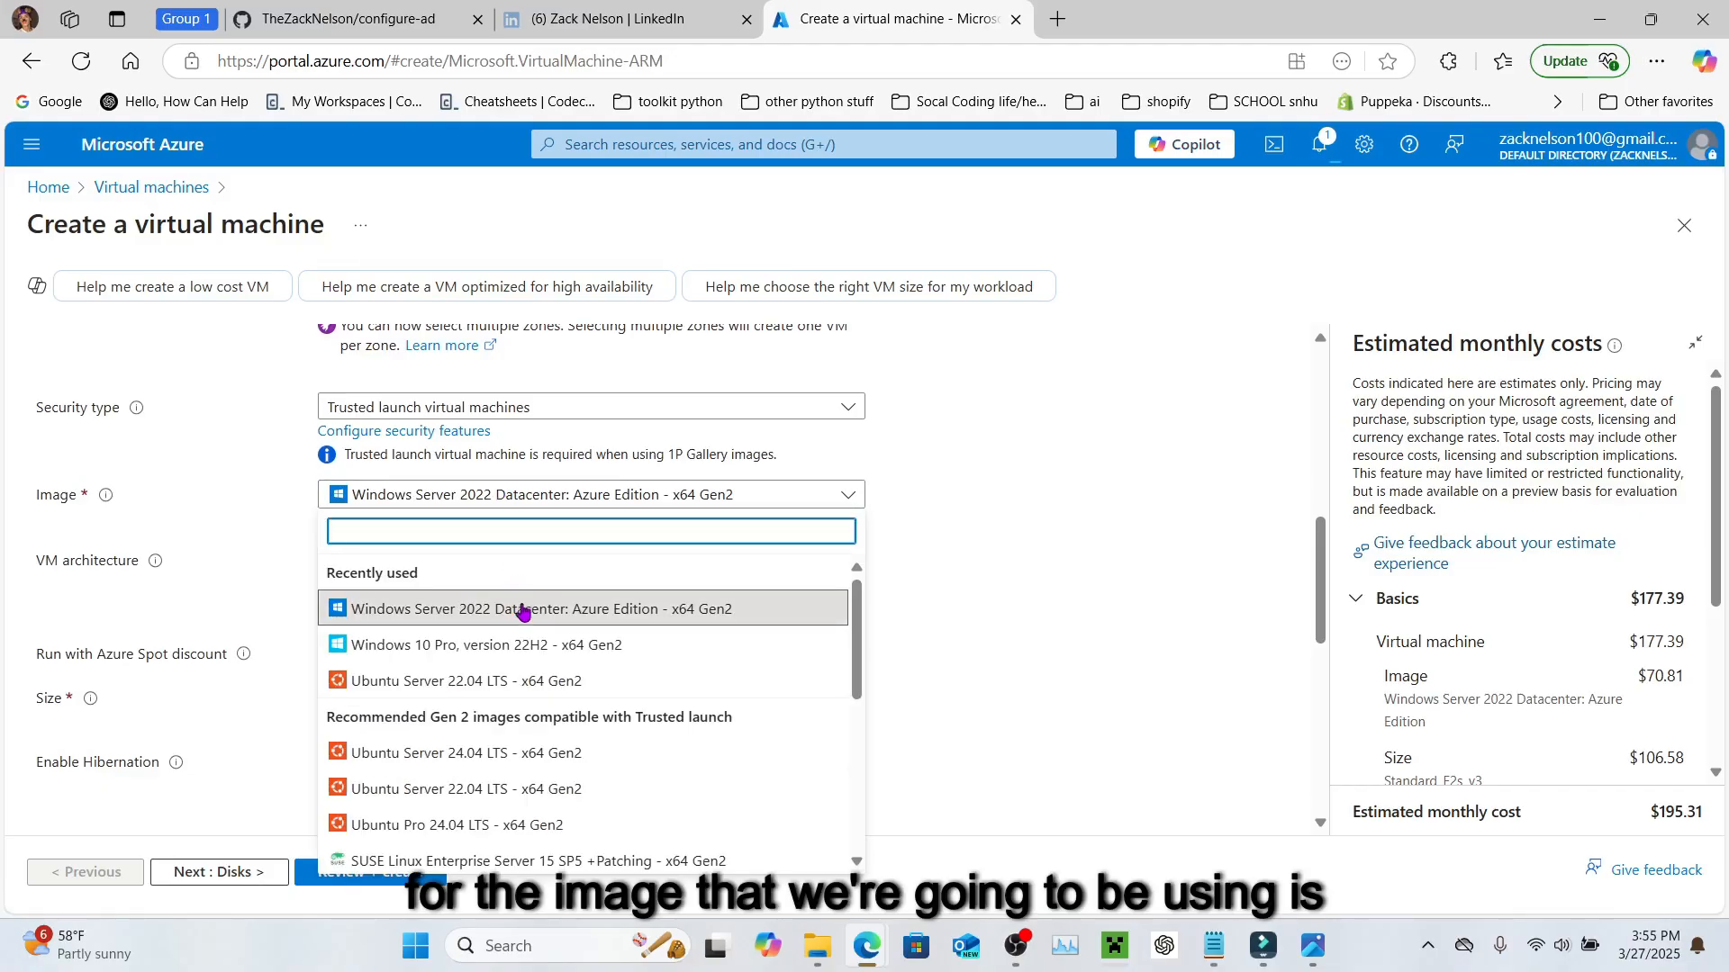
{"action": "scroll", "coordinate": [522, 621], "scroll_direction": "down", "scroll_amount": 5}
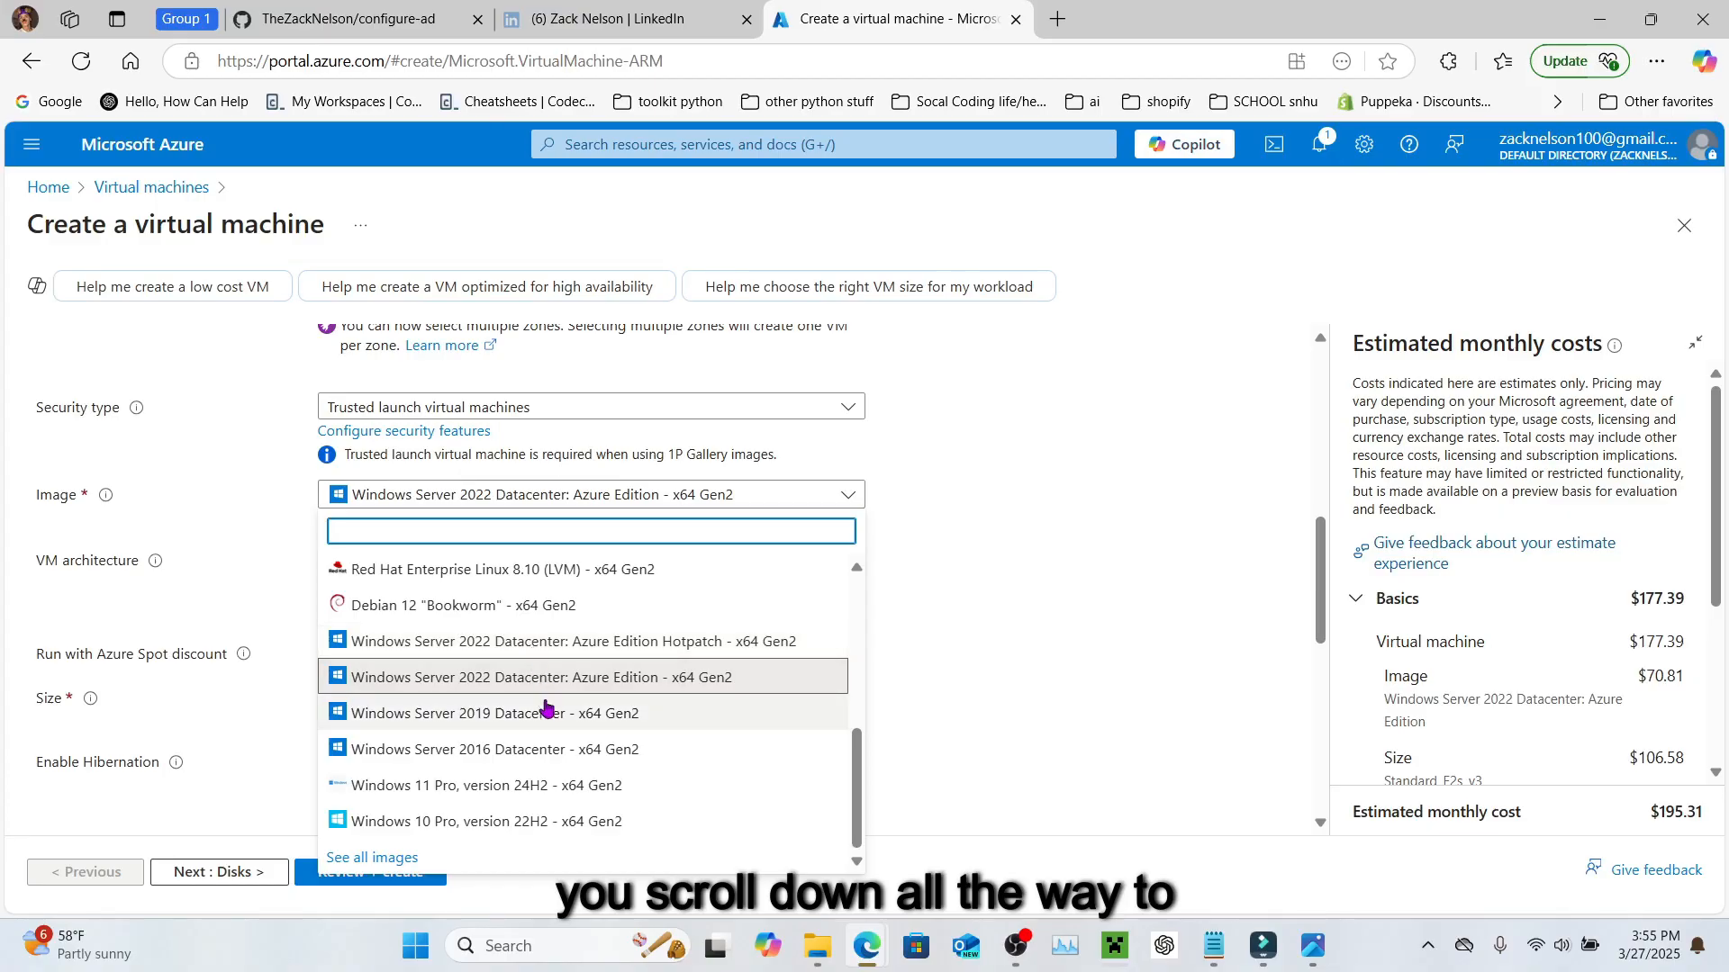
{"action": "left_click", "coordinate": [571, 822]}
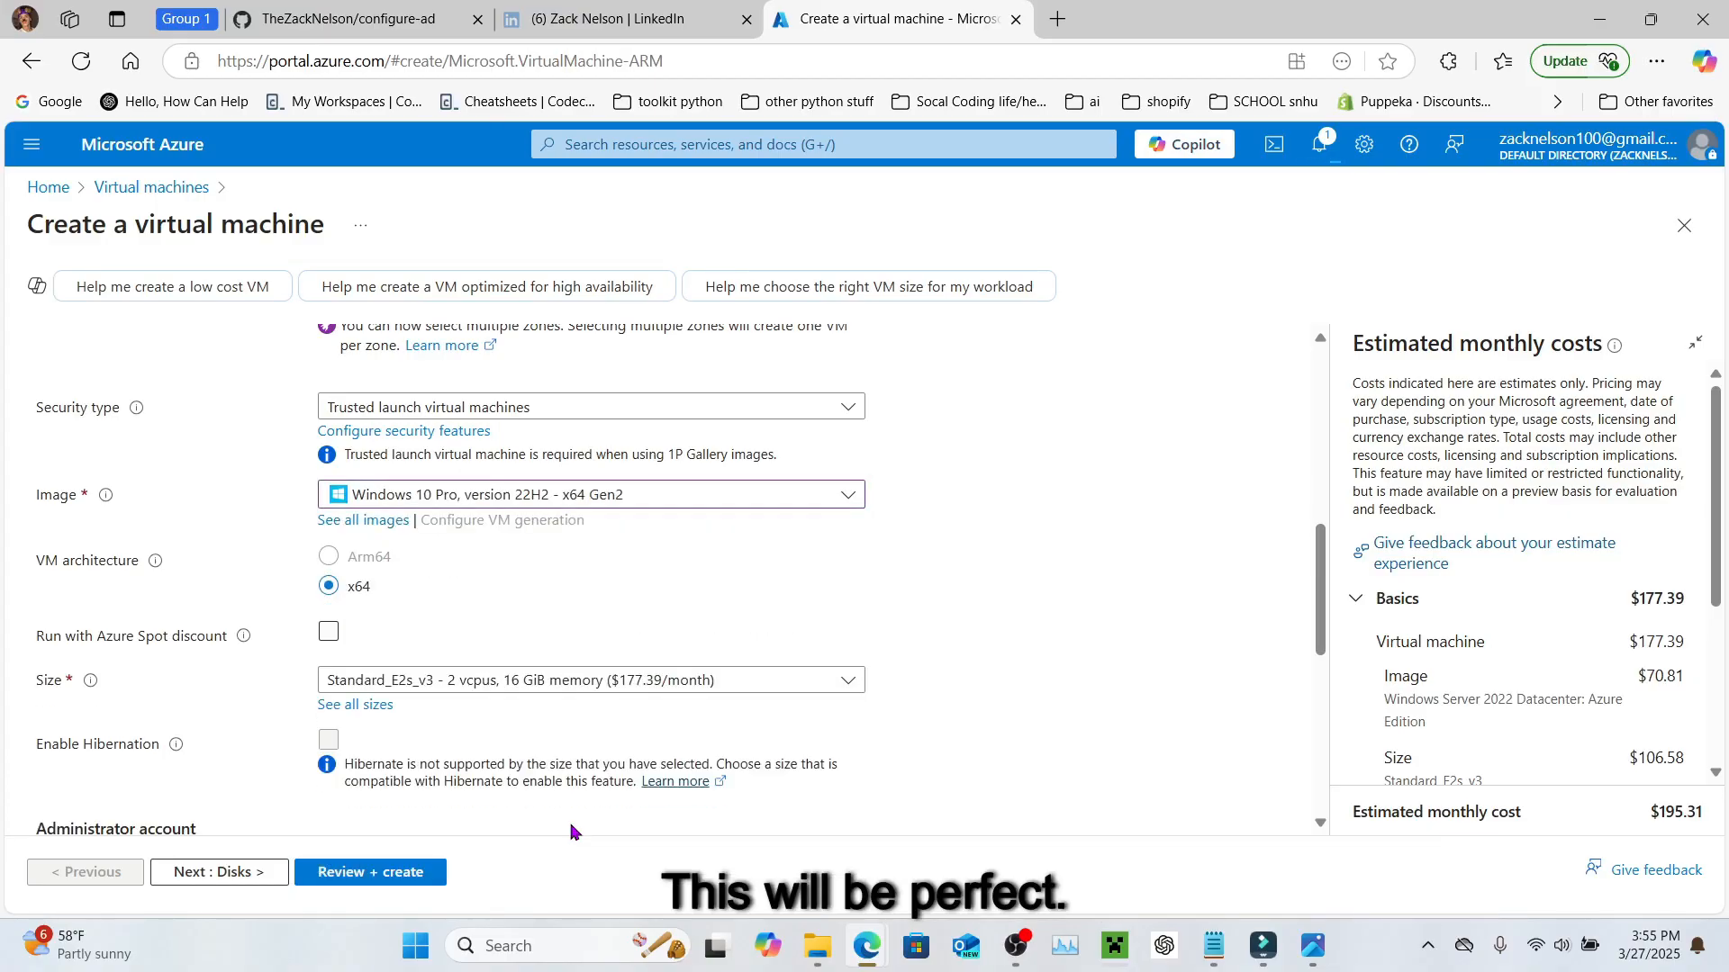
{"action": "scroll", "coordinate": [543, 645], "scroll_direction": "down", "scroll_amount": 1}
{"action": "scroll", "coordinate": [543, 645], "scroll_direction": "down", "scroll_amount": 2}
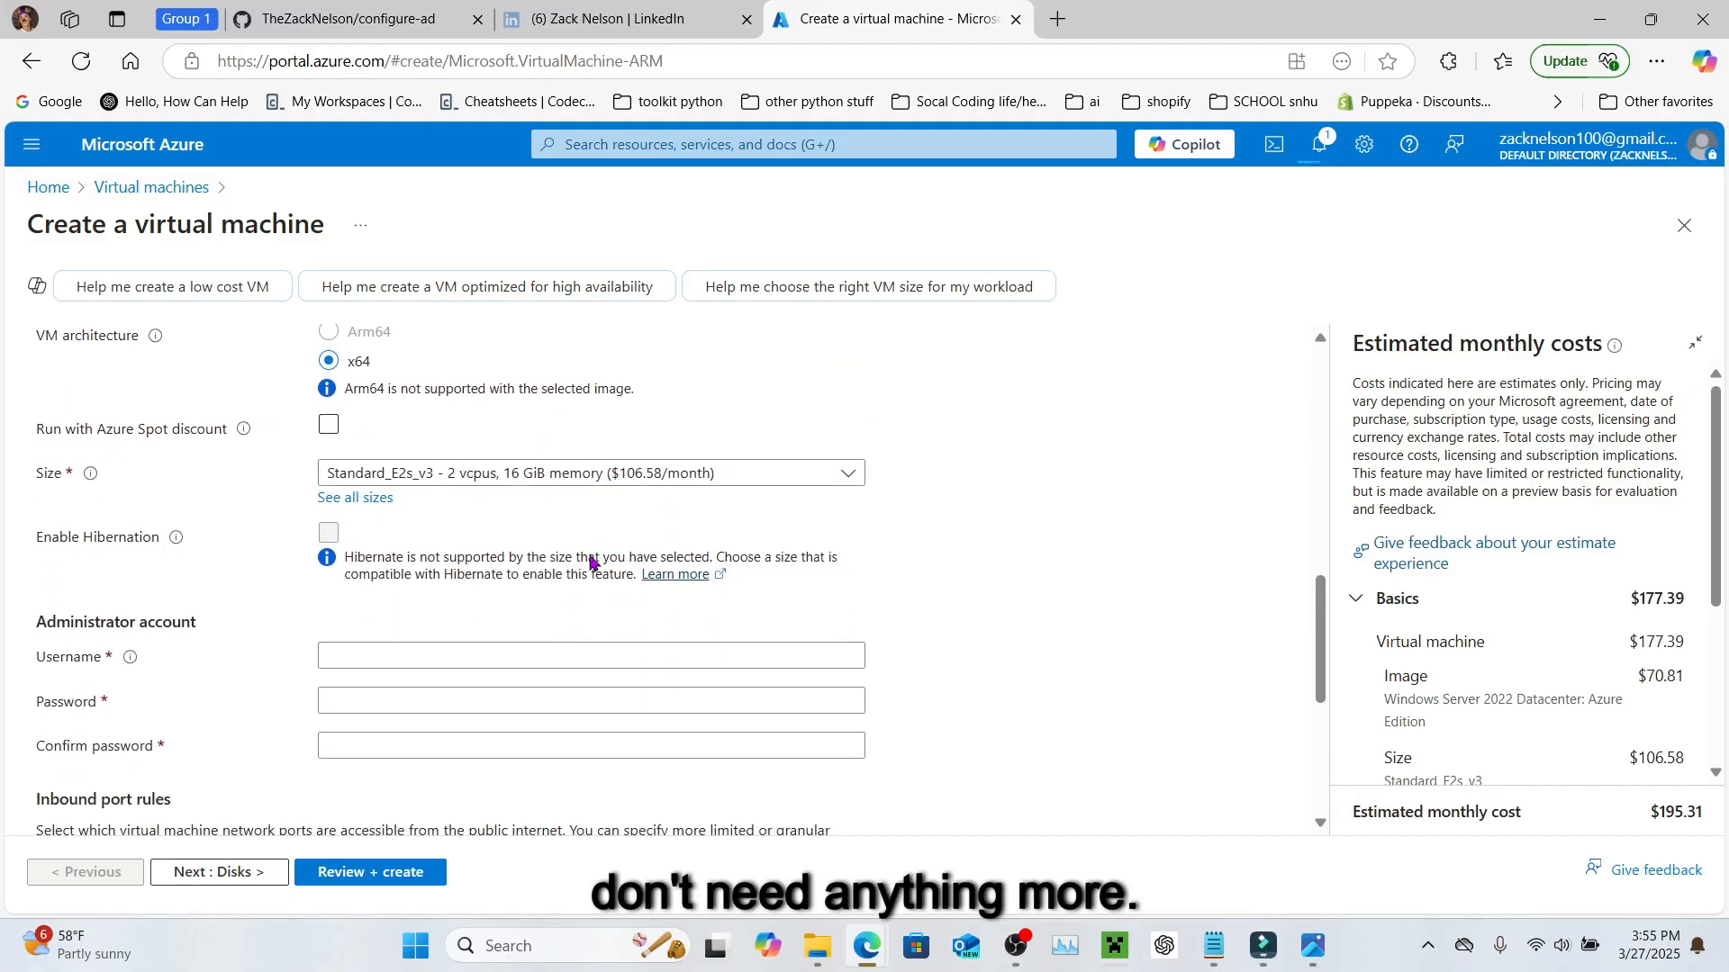
{"action": "scroll", "coordinate": [598, 562], "scroll_direction": "down", "scroll_amount": 1}
{"action": "scroll", "coordinate": [440, 539], "scroll_direction": "down", "scroll_amount": 1}
Step: Enter the administrator username and the matching password from the Notepad notes
{"action": "left_click", "coordinate": [473, 432]}
{"action": "type", "text": "ladu"}
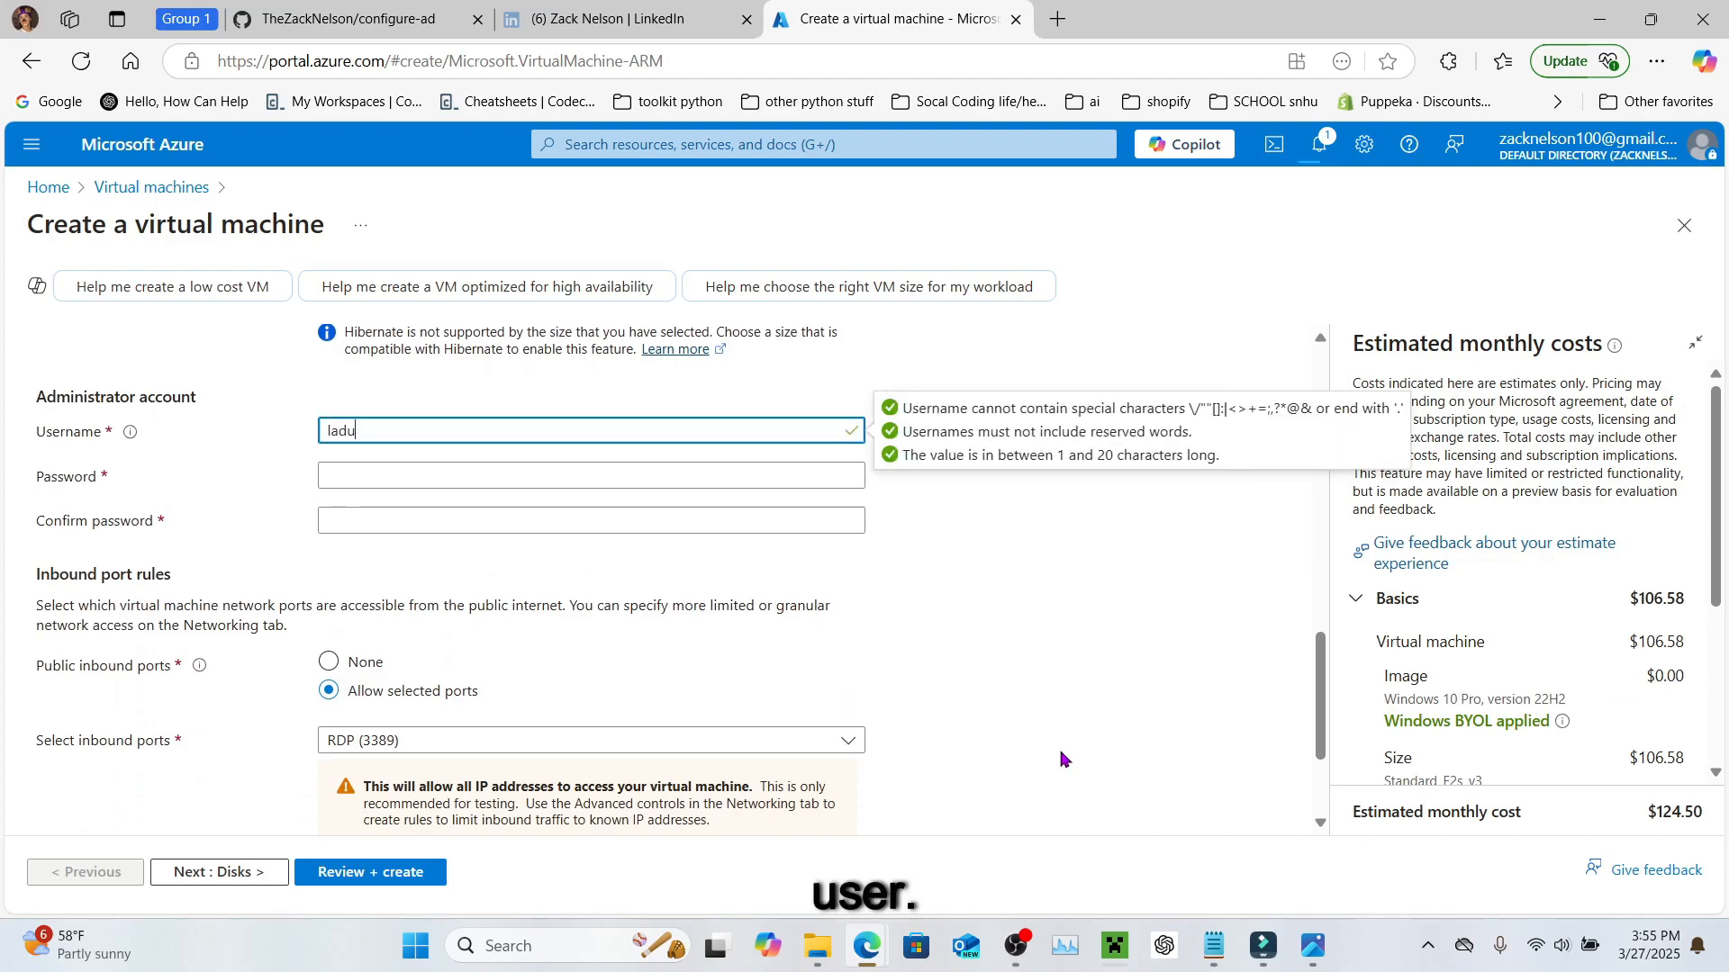
{"action": "left_click", "coordinate": [691, 475]}
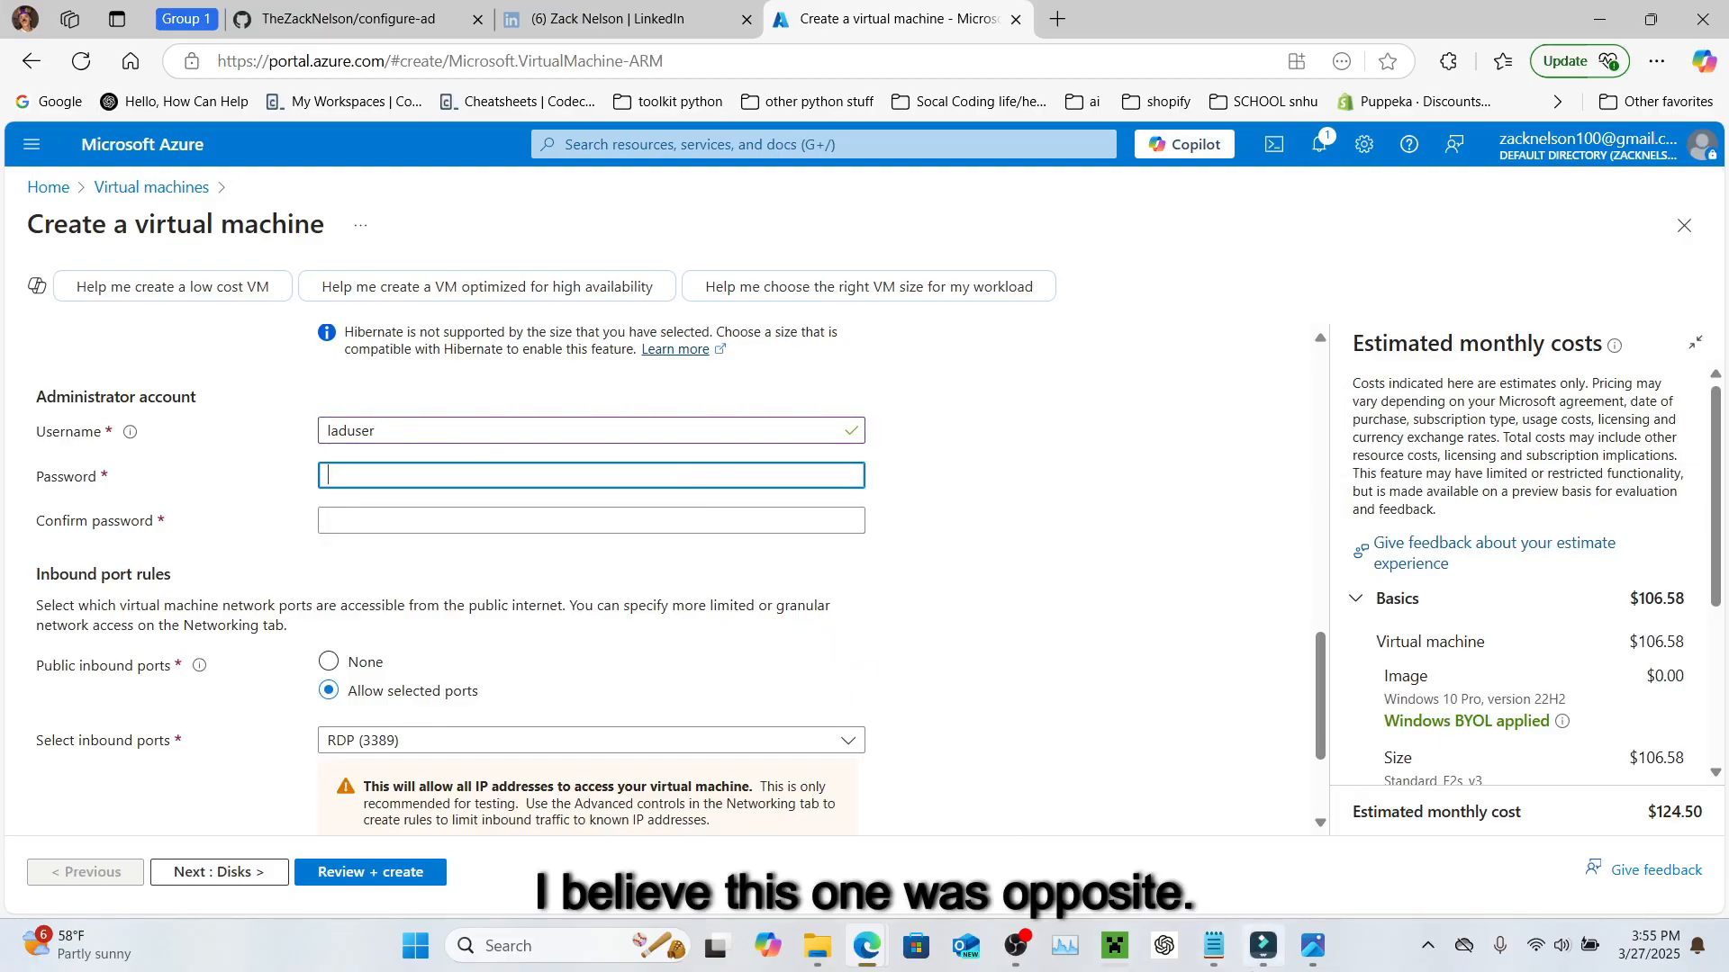
{"action": "left_click", "coordinate": [1213, 947]}
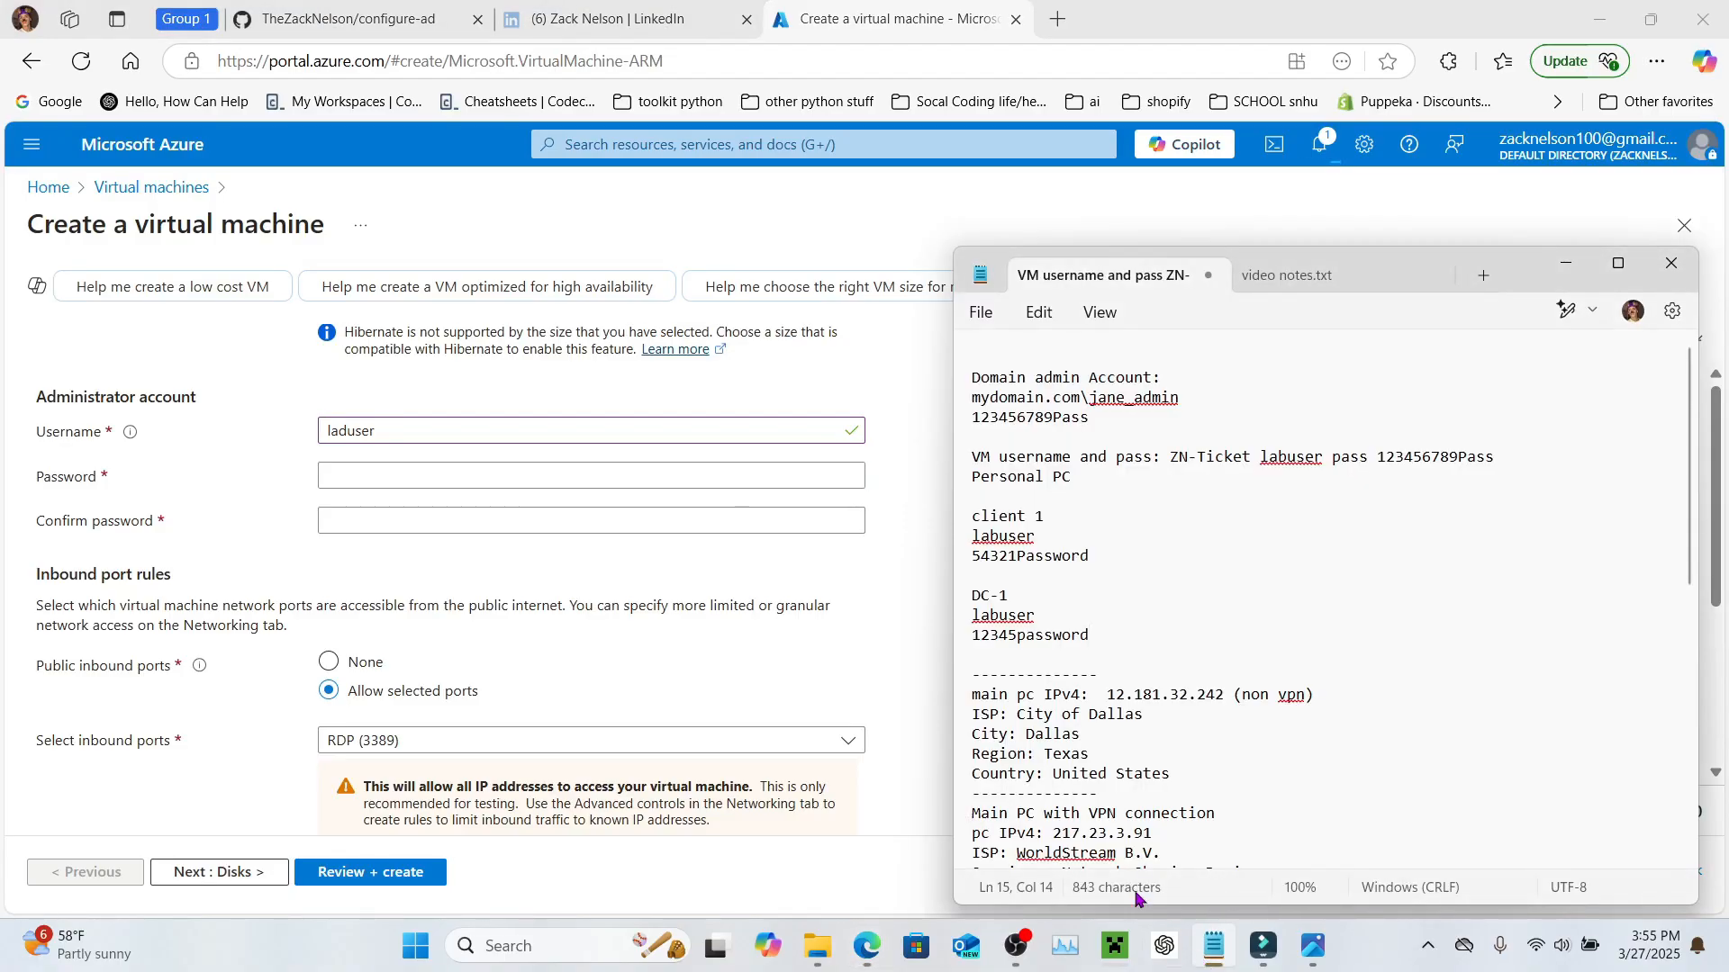
{"action": "left_click", "coordinate": [696, 576]}
{"action": "left_click", "coordinate": [482, 475]}
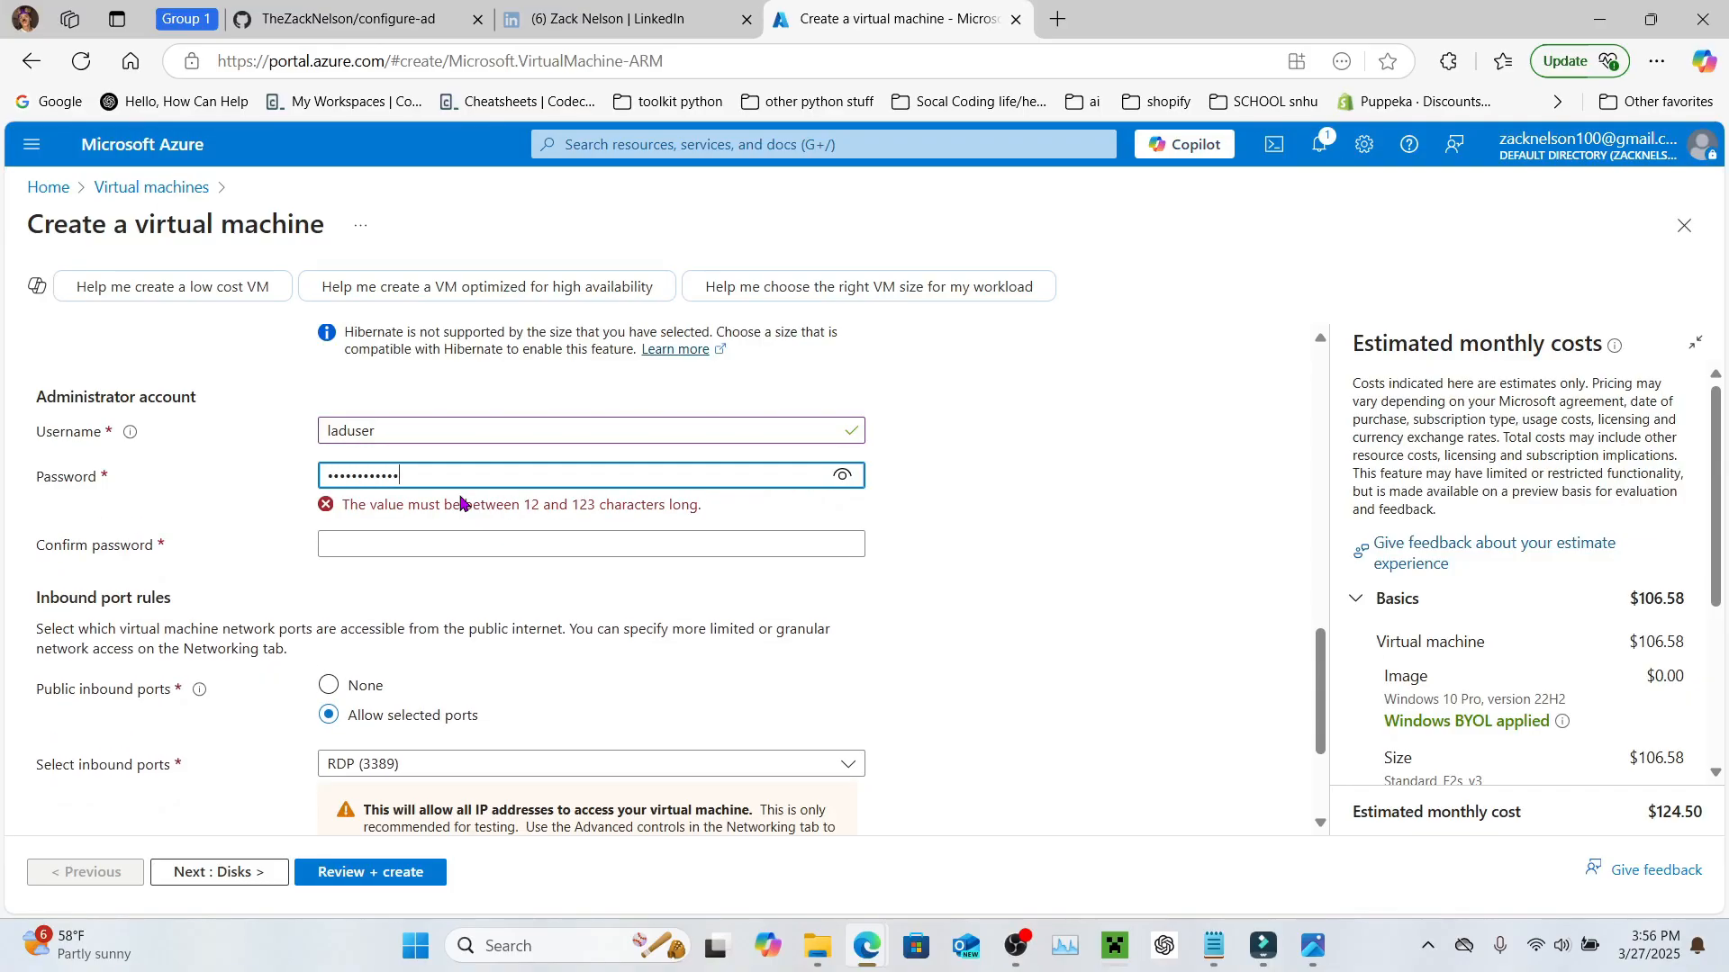
{"action": "type", "text": "1"}
{"action": "left_click", "coordinate": [415, 529]}
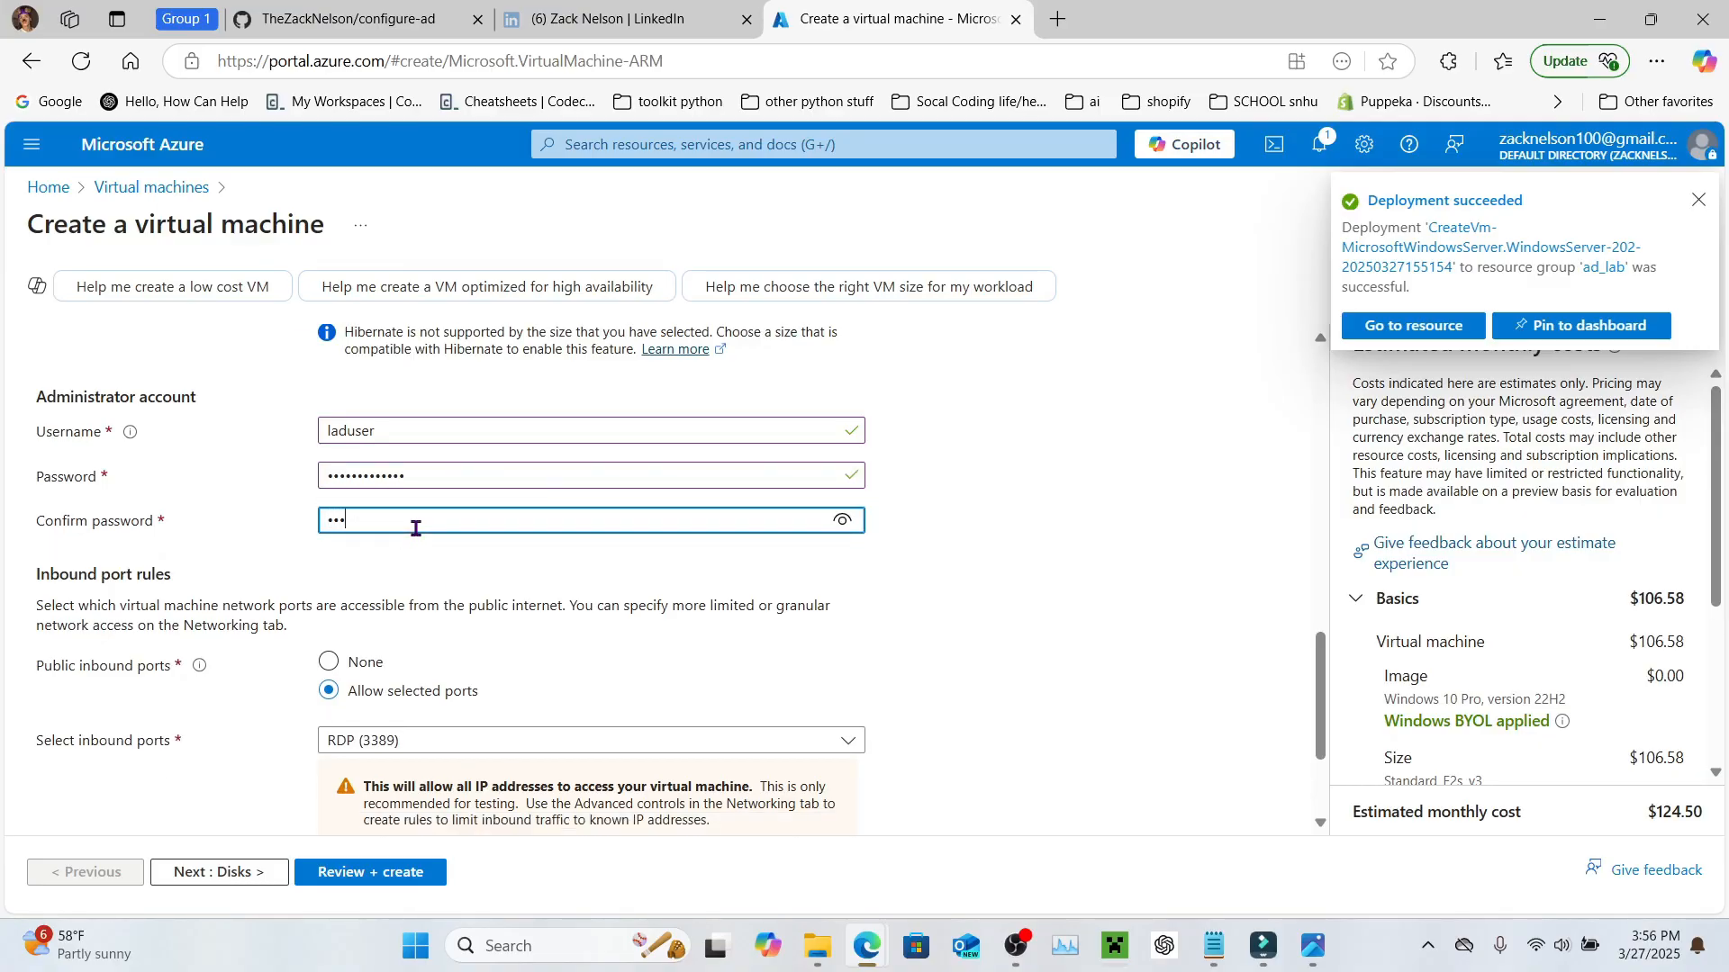
{"action": "type", "text": "•"}
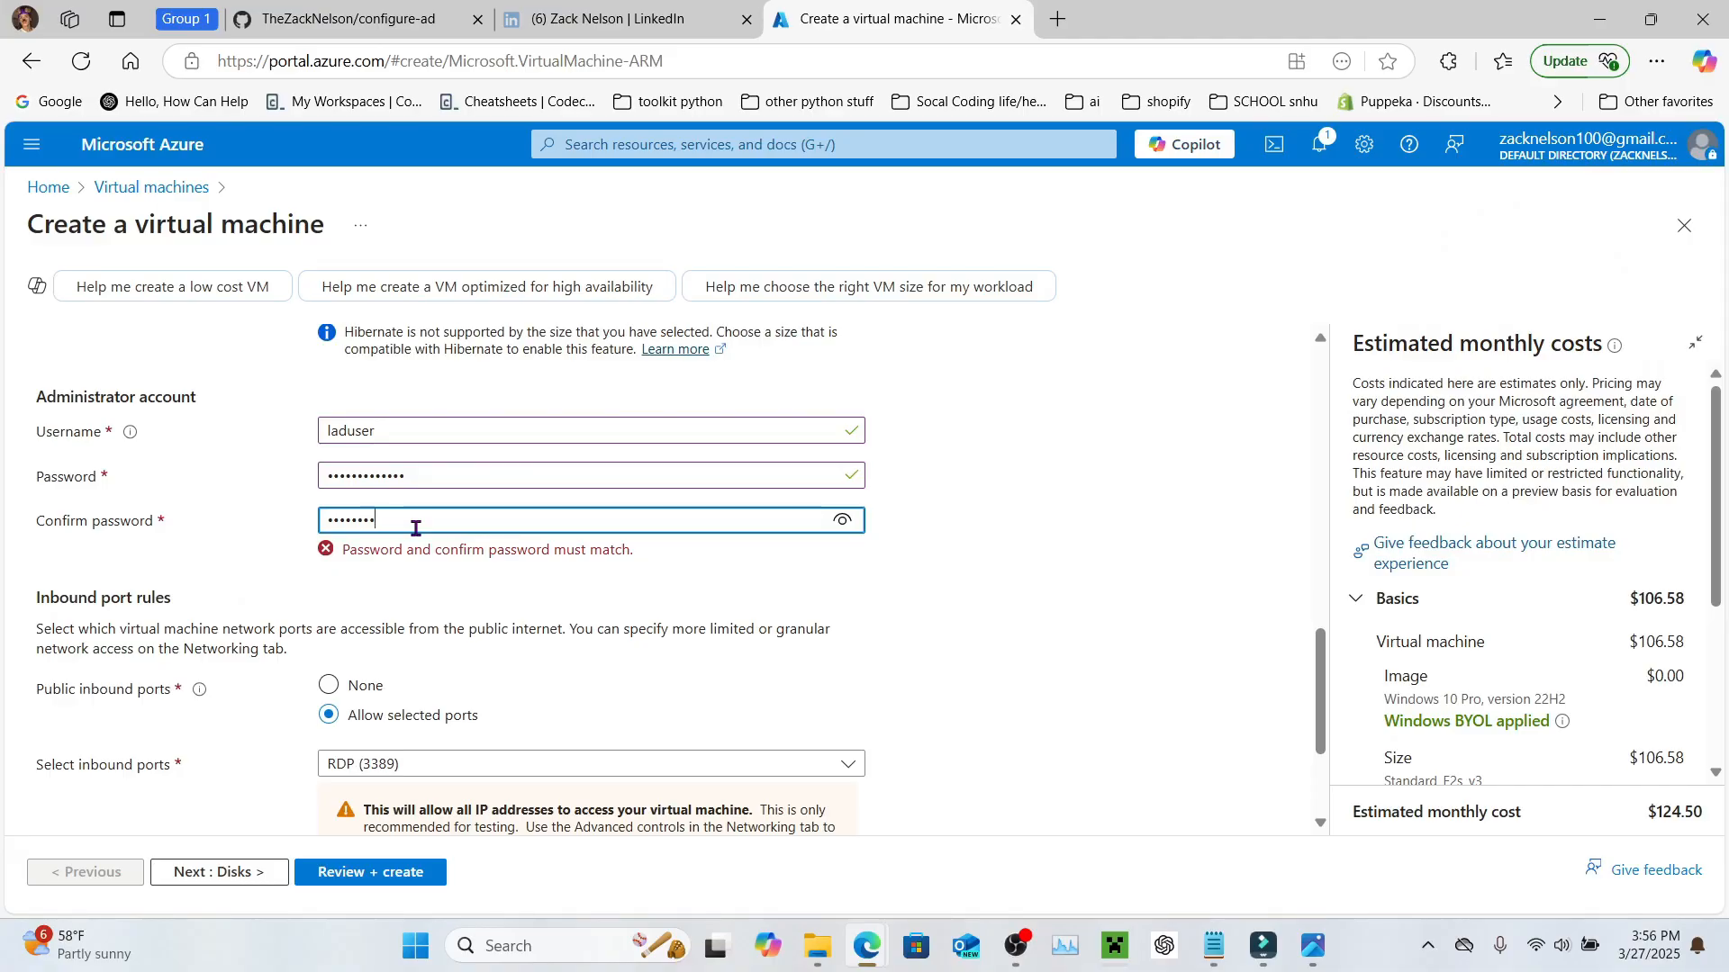
{"action": "type", "text": "••••"}
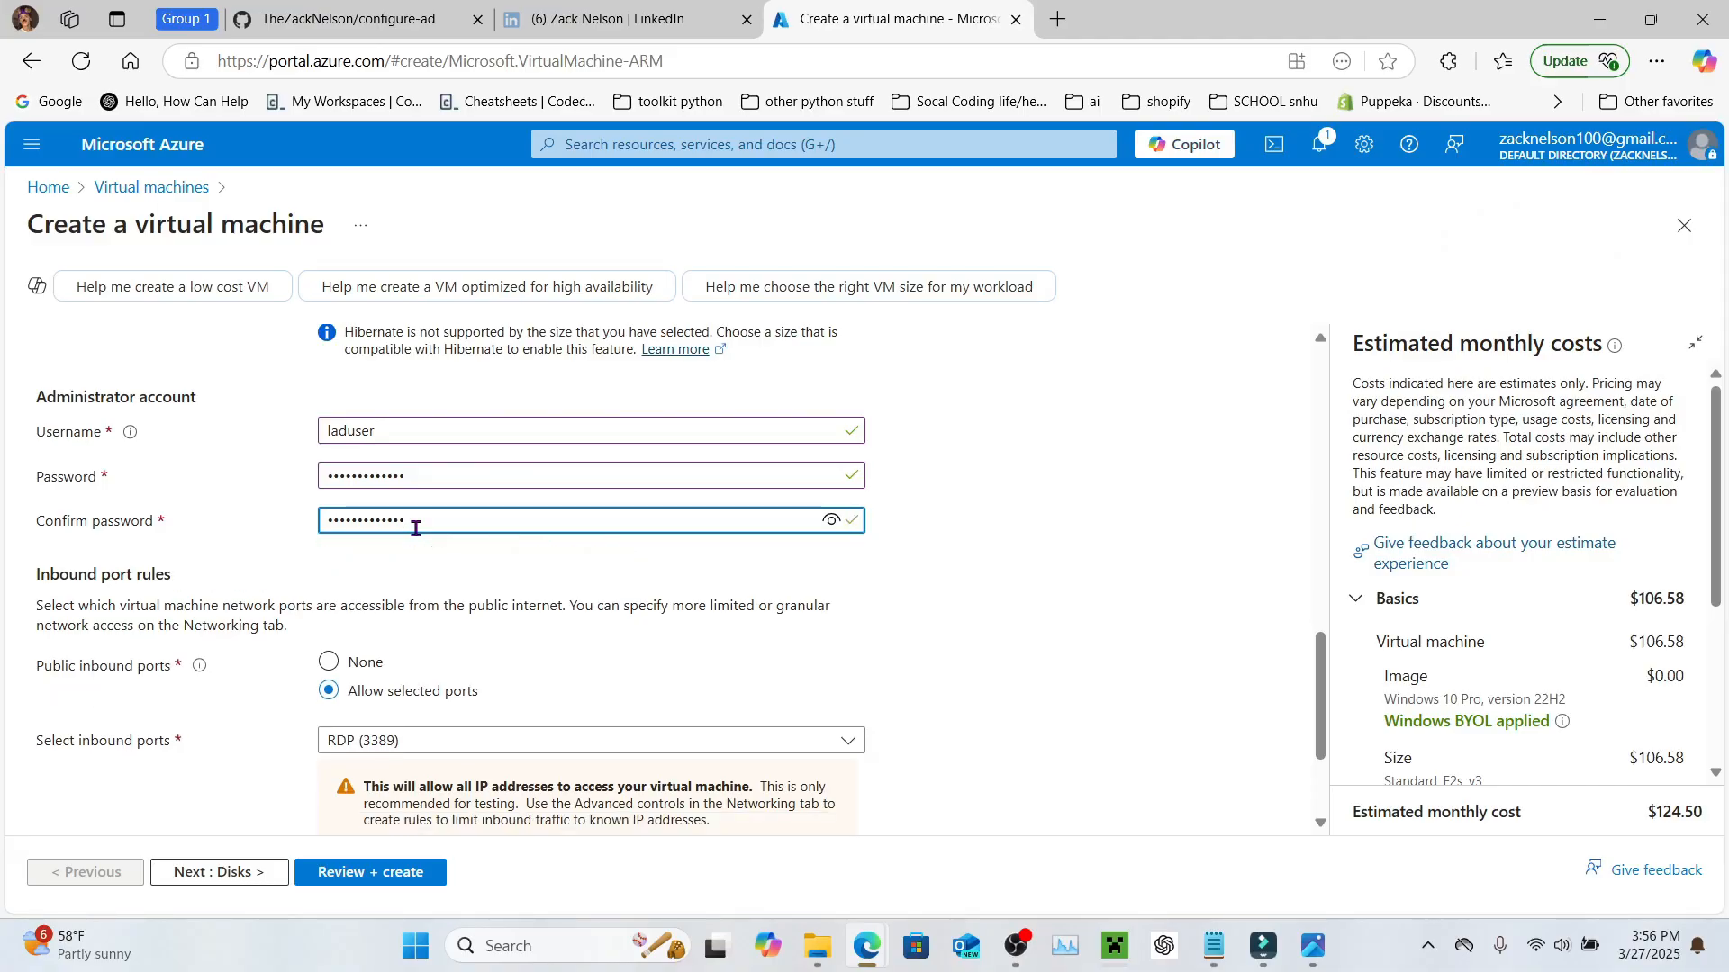
Step: Confirm the eligible Windows 10/11 multi-tenant licence checkbox
{"action": "scroll", "coordinate": [541, 484], "scroll_direction": "down", "scroll_amount": 2}
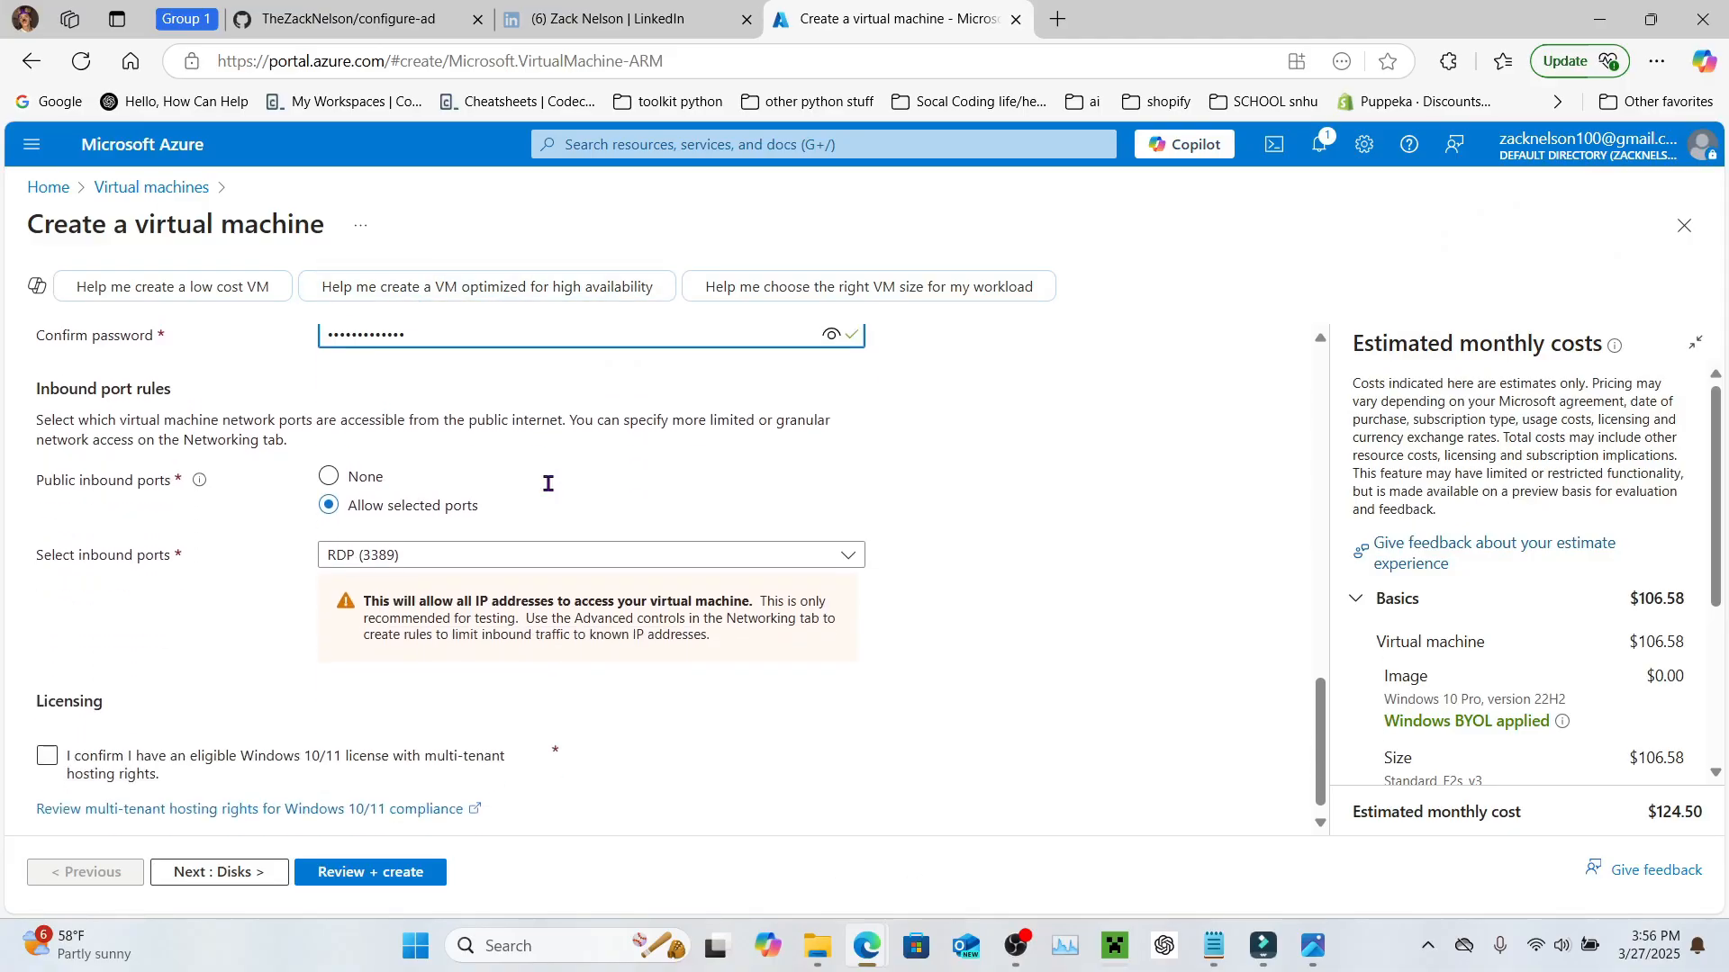
{"action": "left_click", "coordinate": [46, 749]}
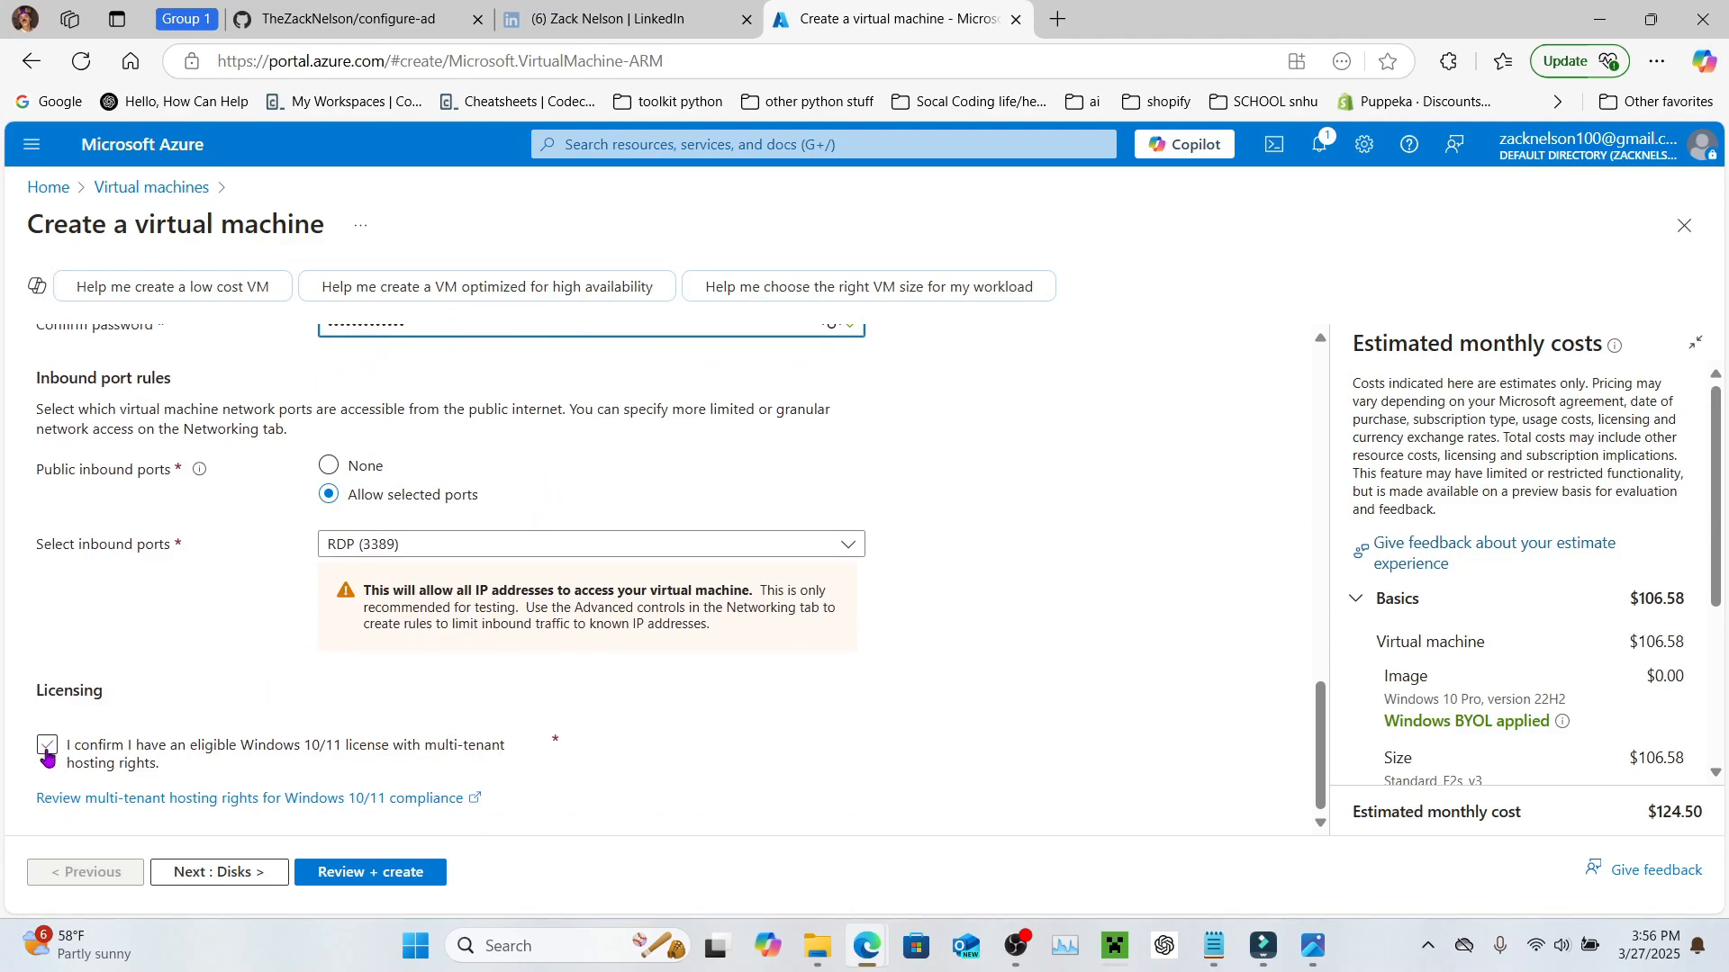
{"action": "left_click", "coordinate": [47, 751]}
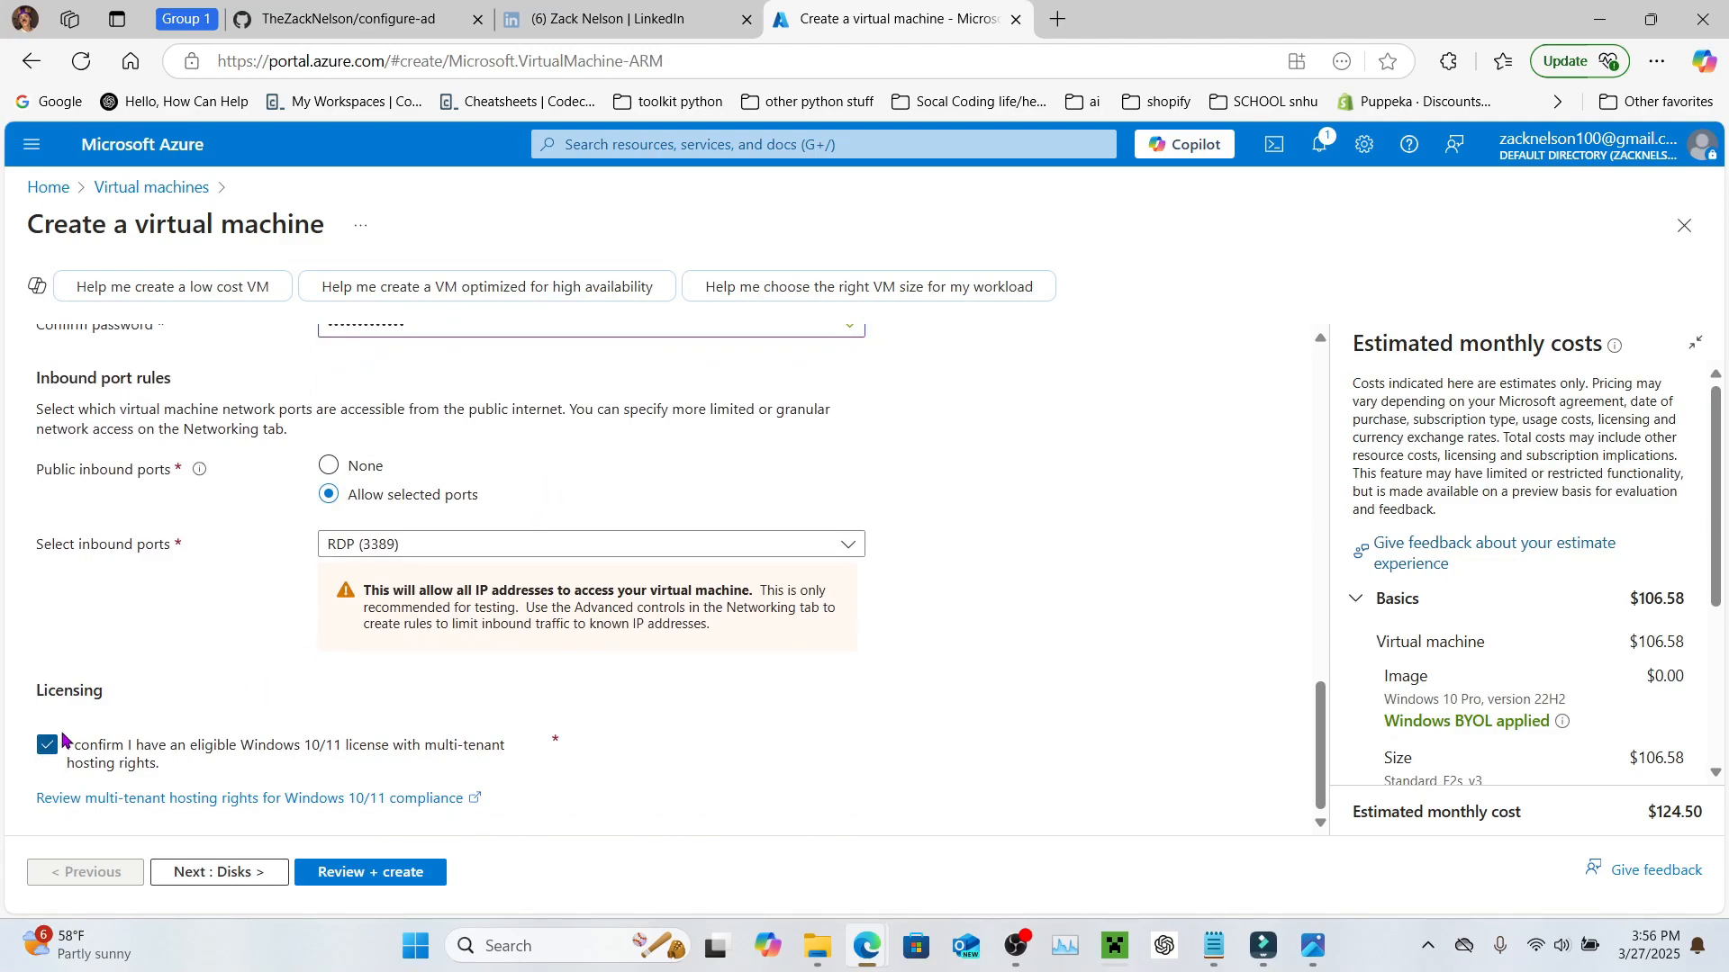
Step: Keep Active_Directory-Vnet as the virtual network and run Review + create validation
{"action": "left_click", "coordinate": [188, 873]}
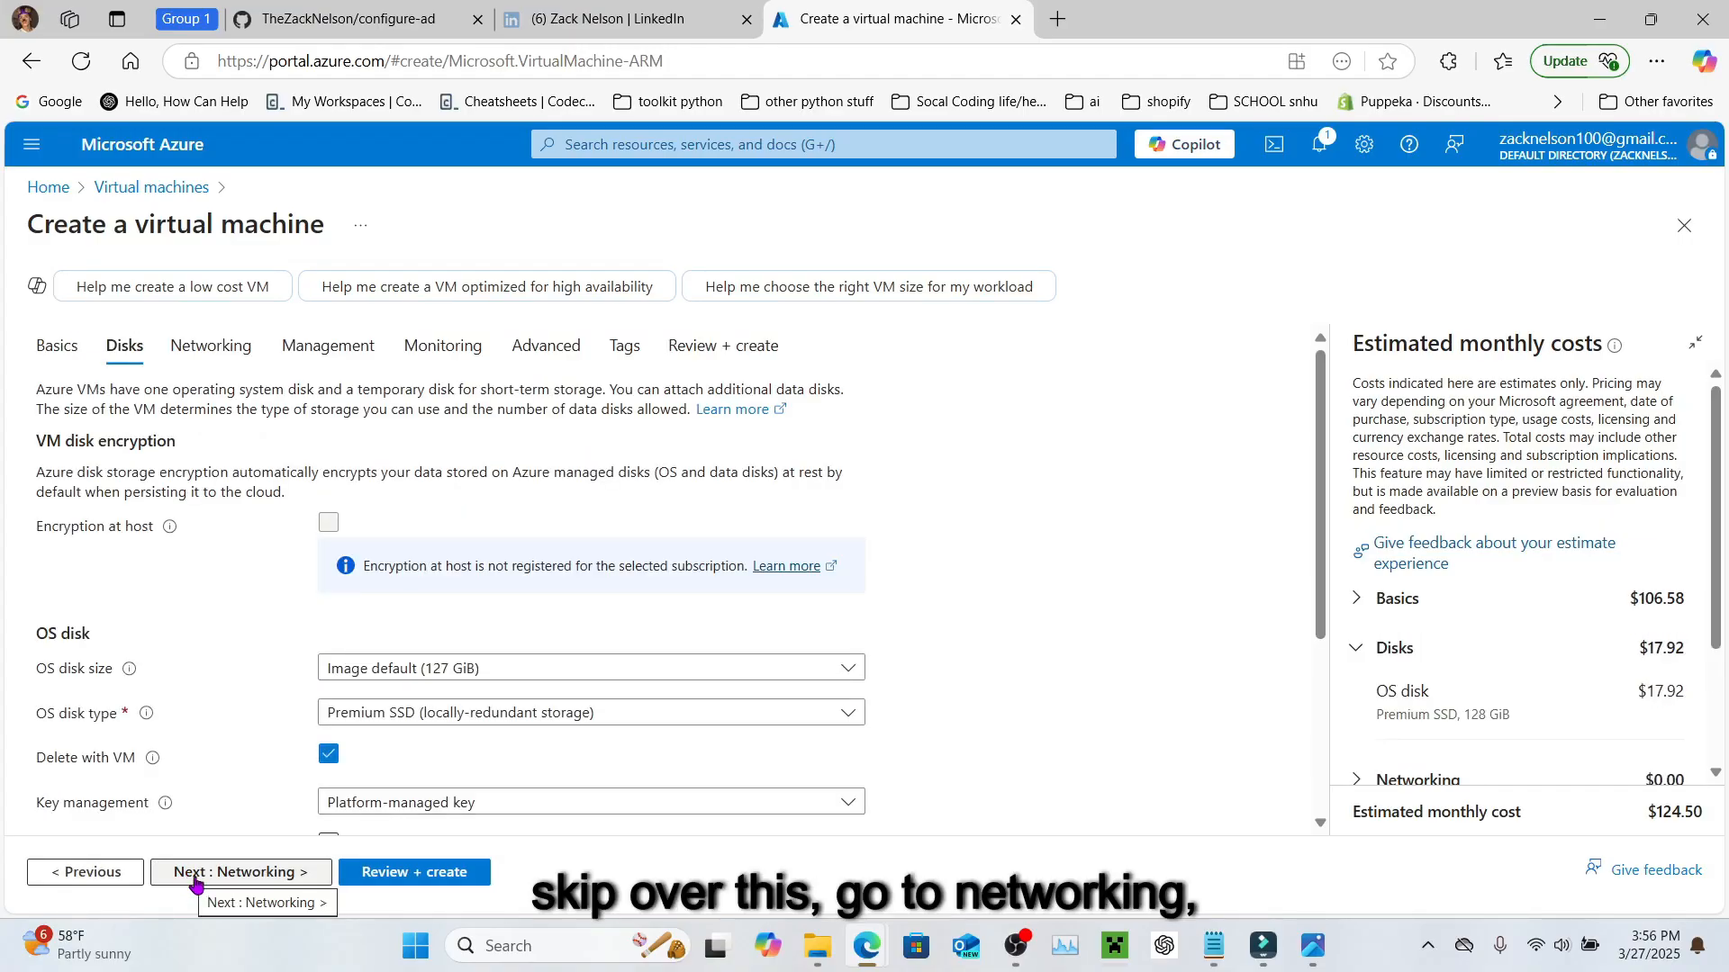
{"action": "left_click", "coordinate": [194, 875]}
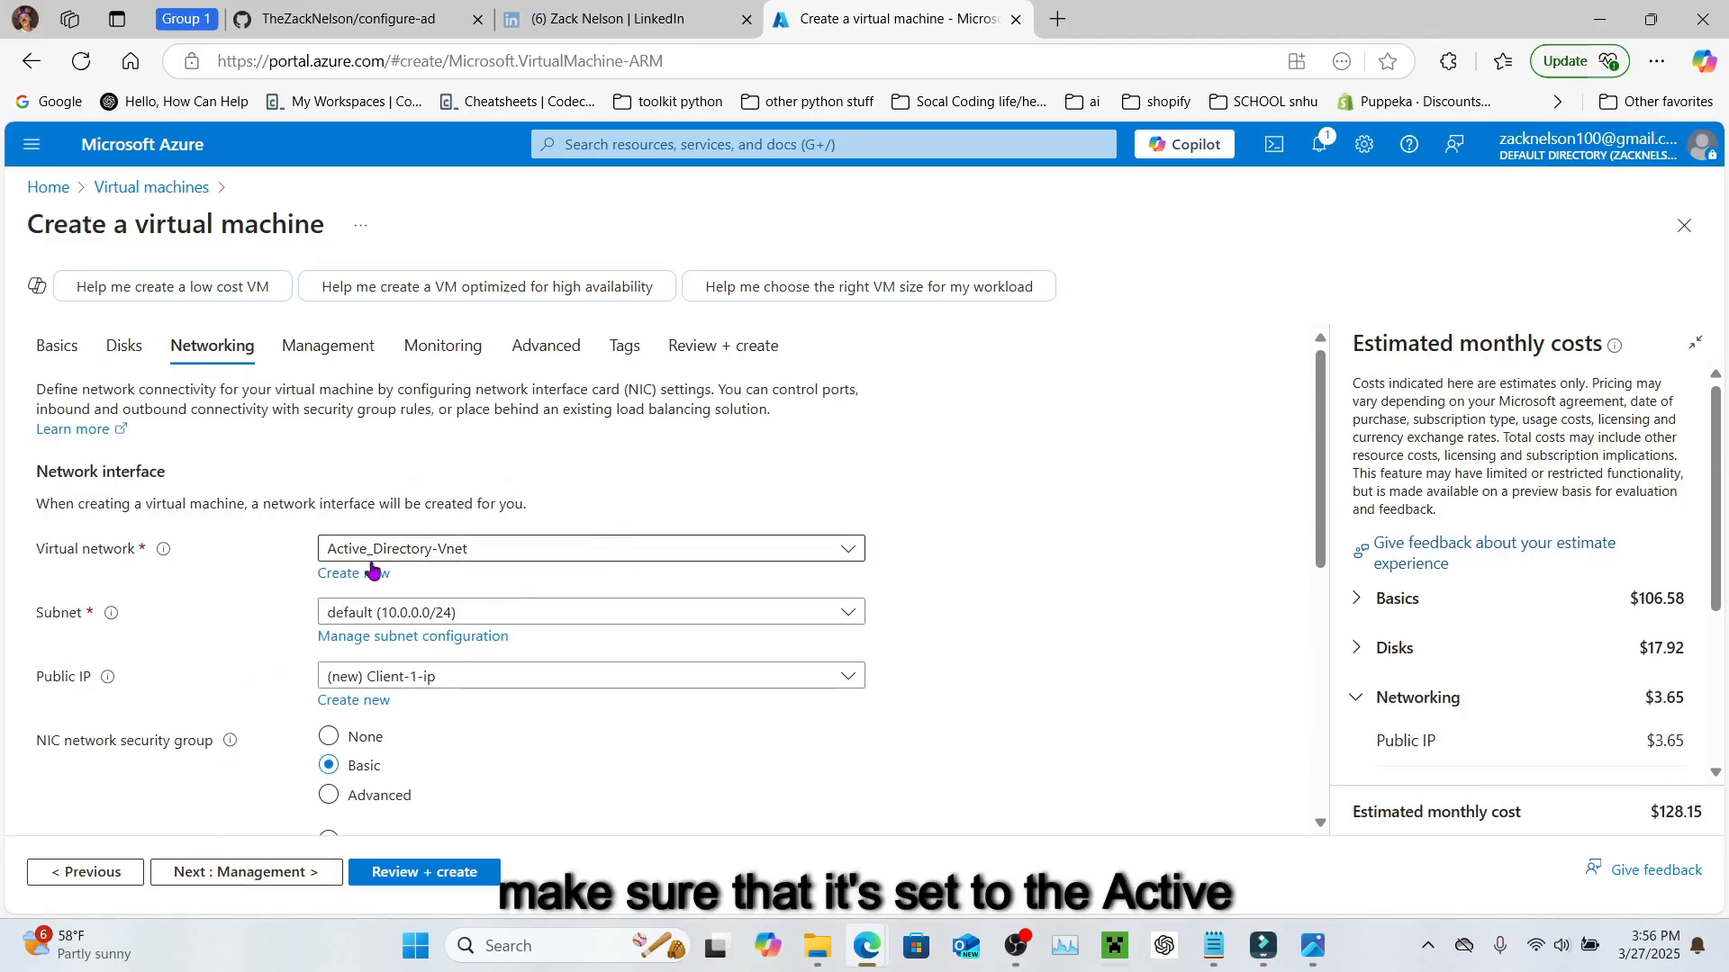
{"action": "left_click", "coordinate": [407, 558]}
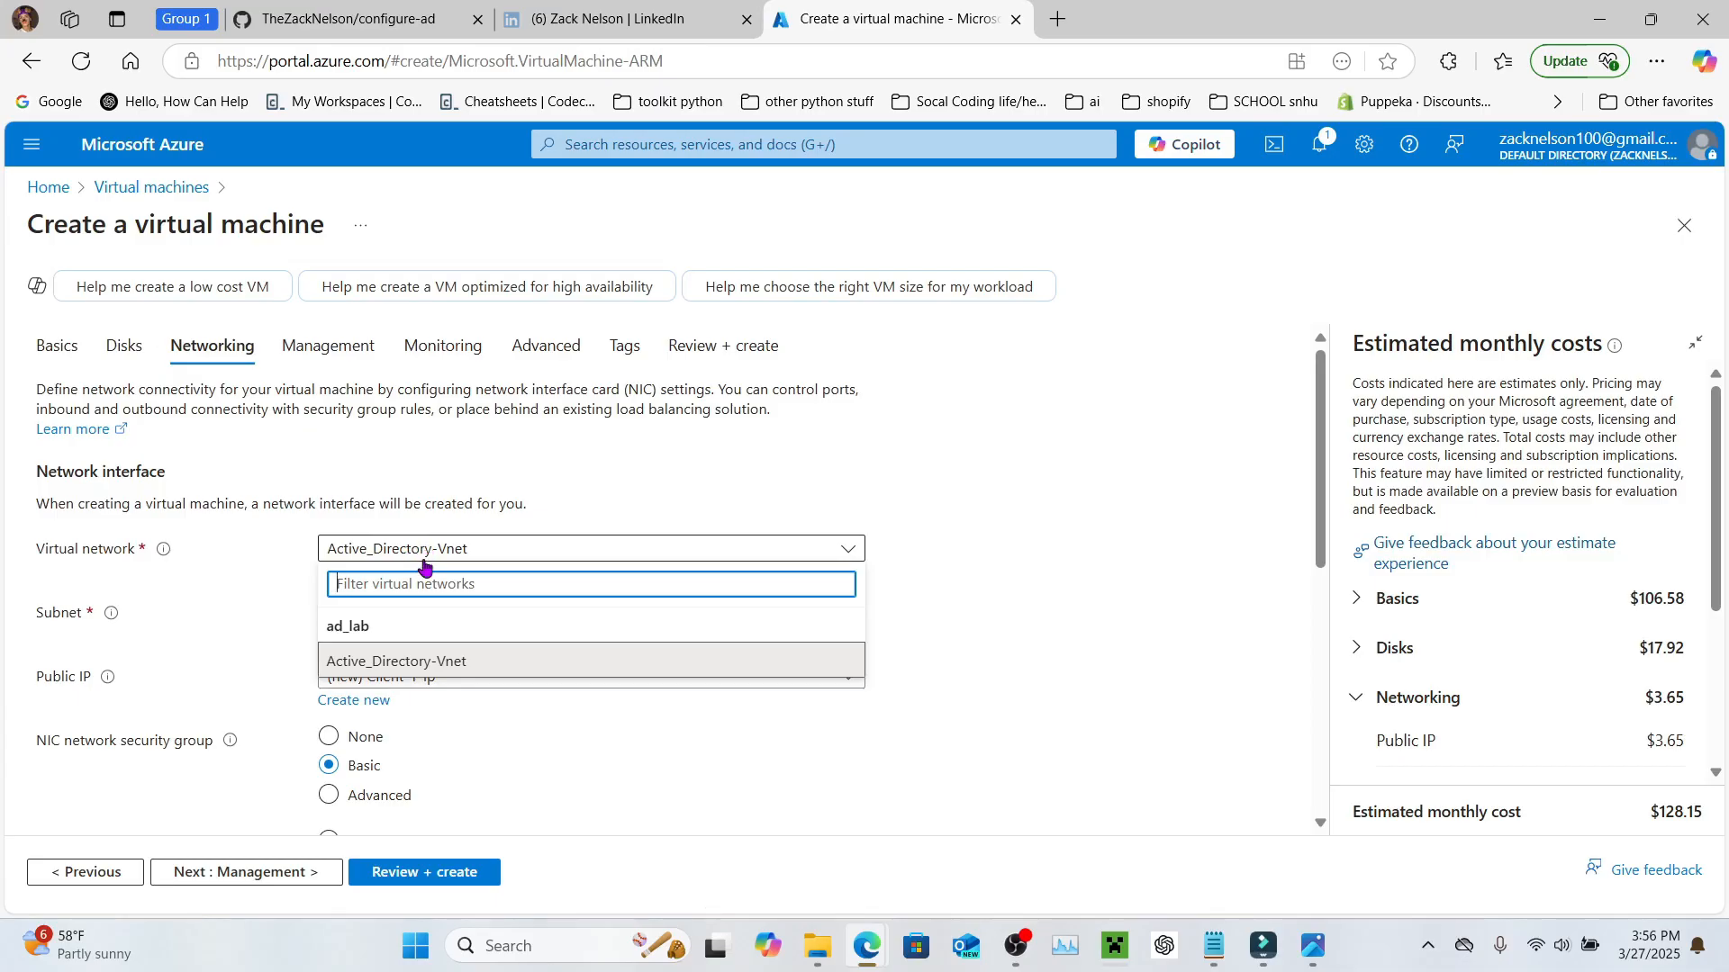
{"action": "left_click", "coordinate": [407, 556]}
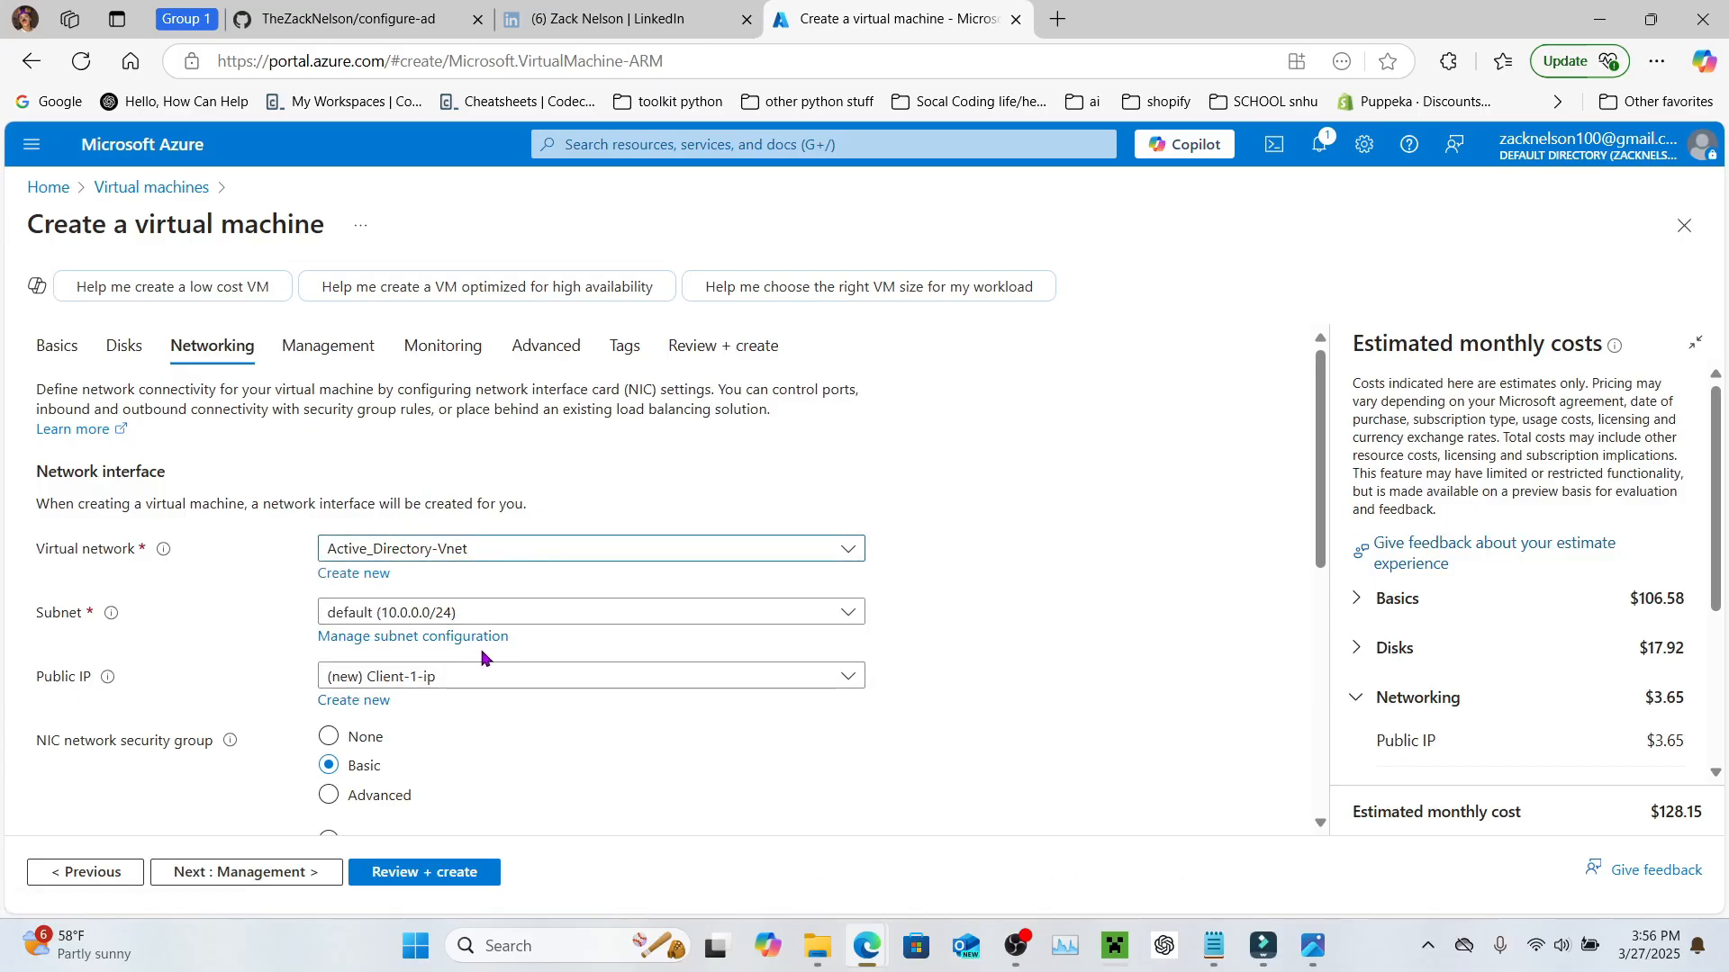
{"action": "scroll", "coordinate": [423, 689], "scroll_direction": "down", "scroll_amount": 5}
{"action": "scroll", "coordinate": [419, 693], "scroll_direction": "down", "scroll_amount": 1}
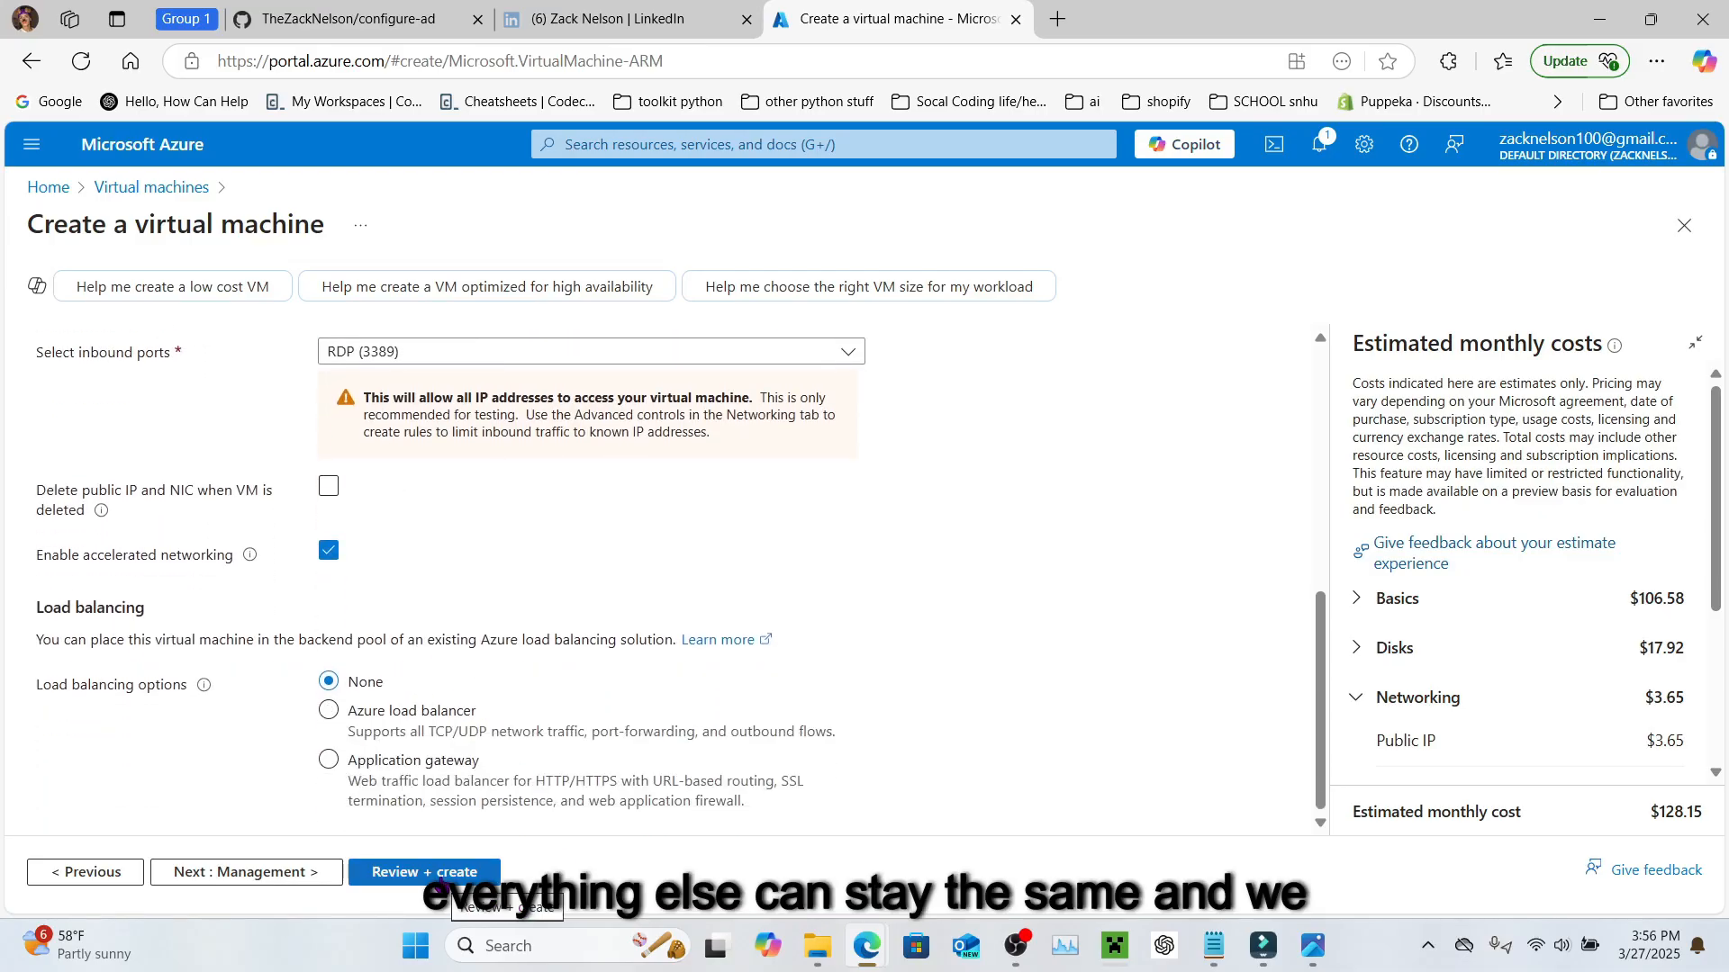
{"action": "left_click", "coordinate": [439, 884]}
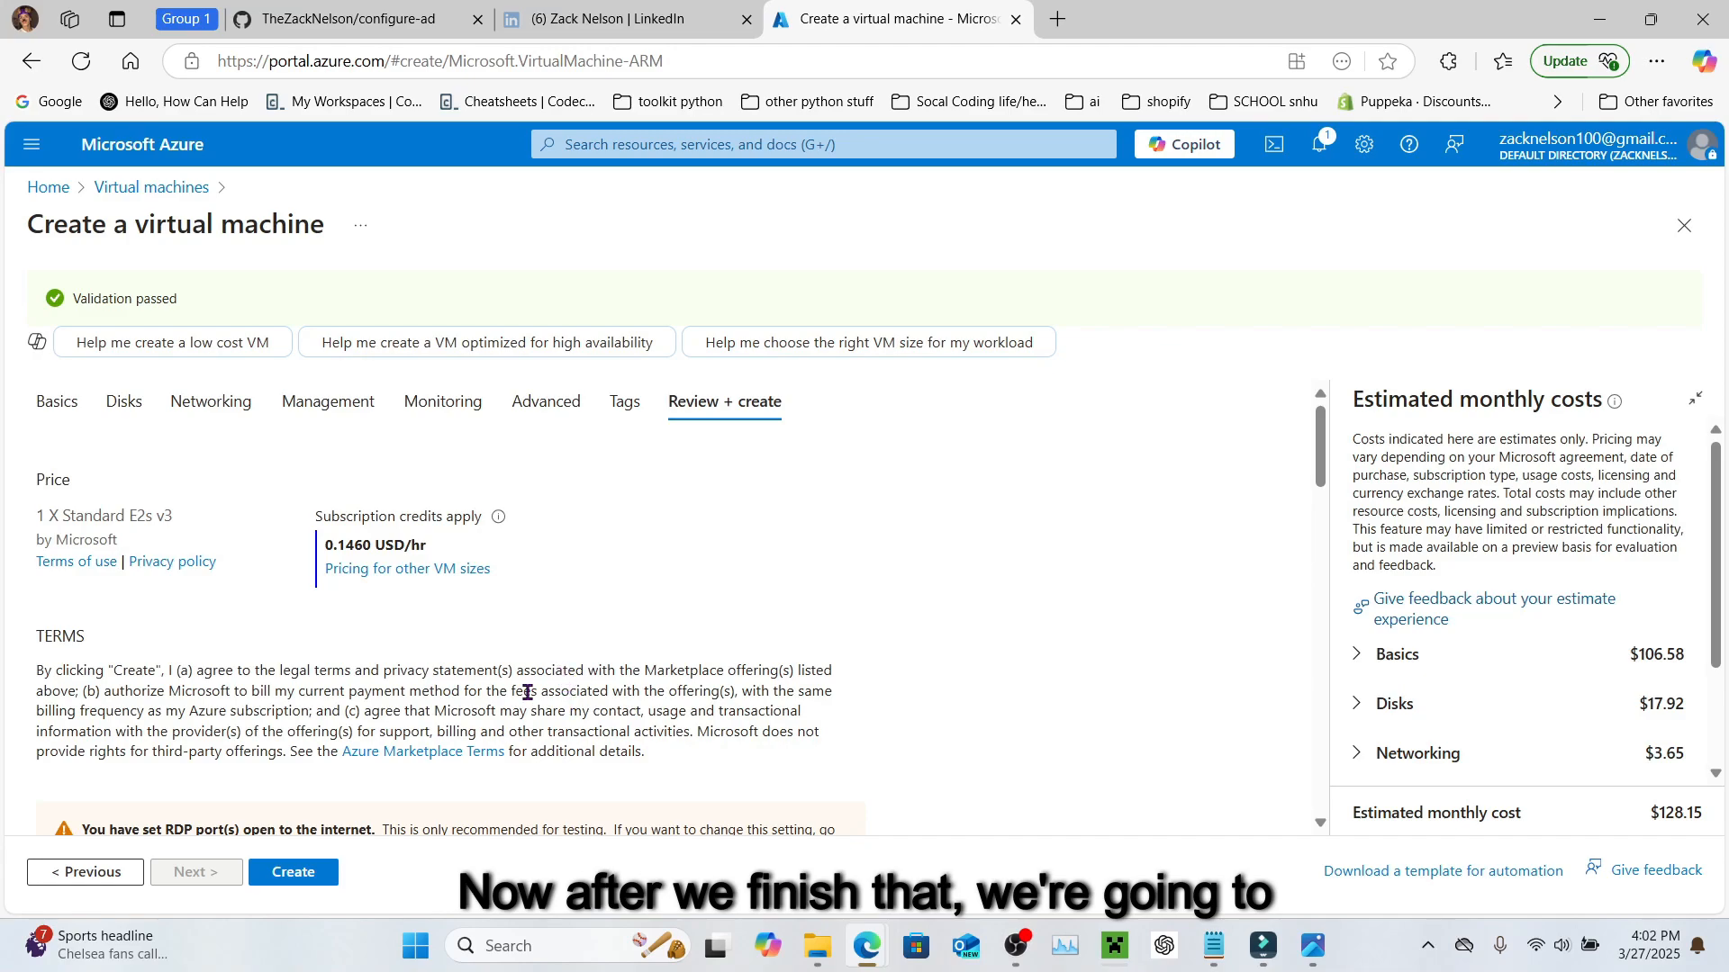
Step: Create Client-1 in ad_lab, then go to the Virtual machines list showing DC-1
{"action": "left_click", "coordinate": [604, 149]}
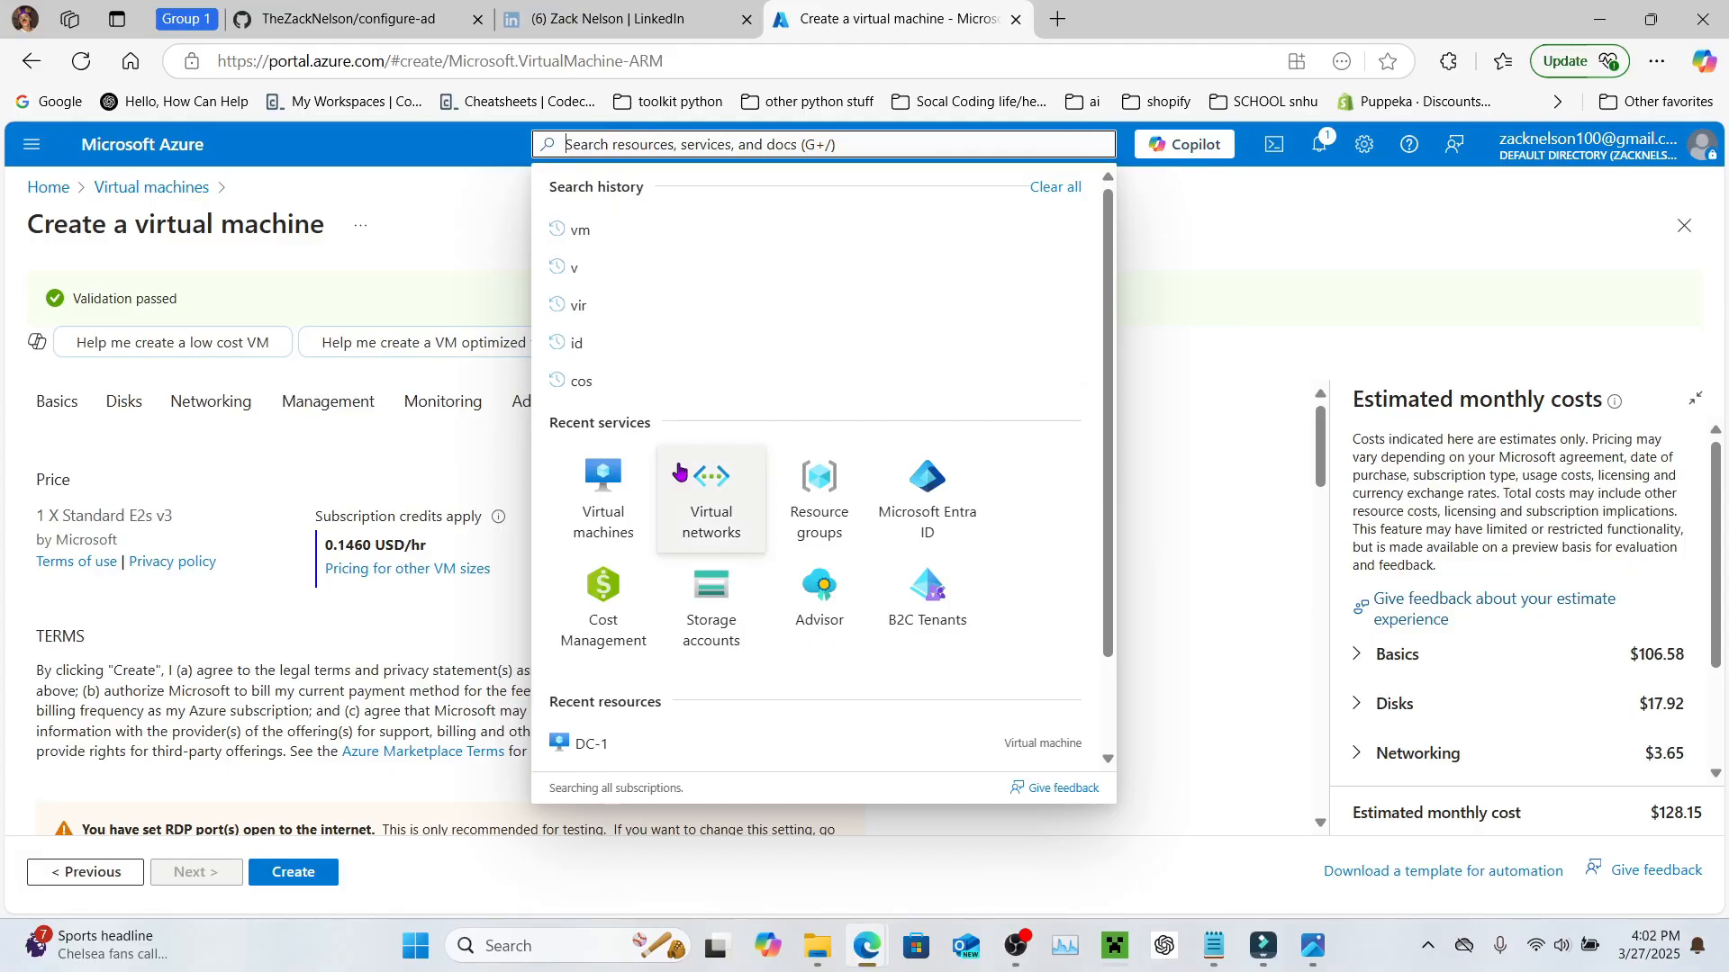
{"action": "left_click", "coordinate": [600, 494]}
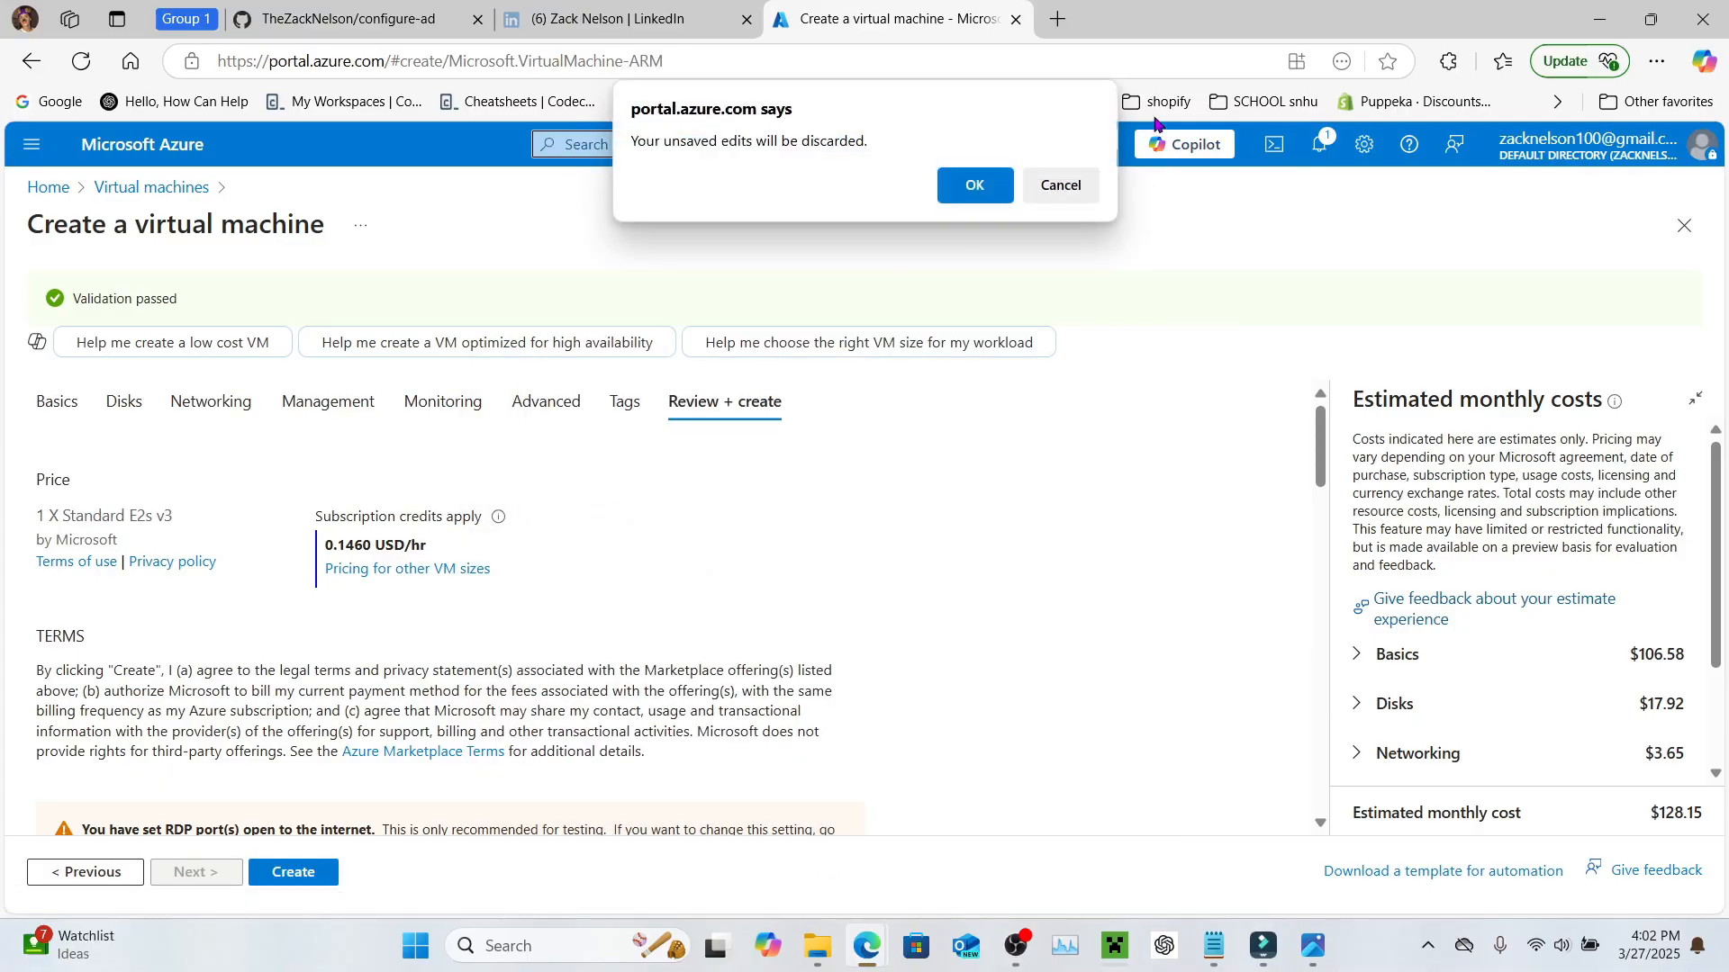
{"action": "left_click", "coordinate": [1063, 186]}
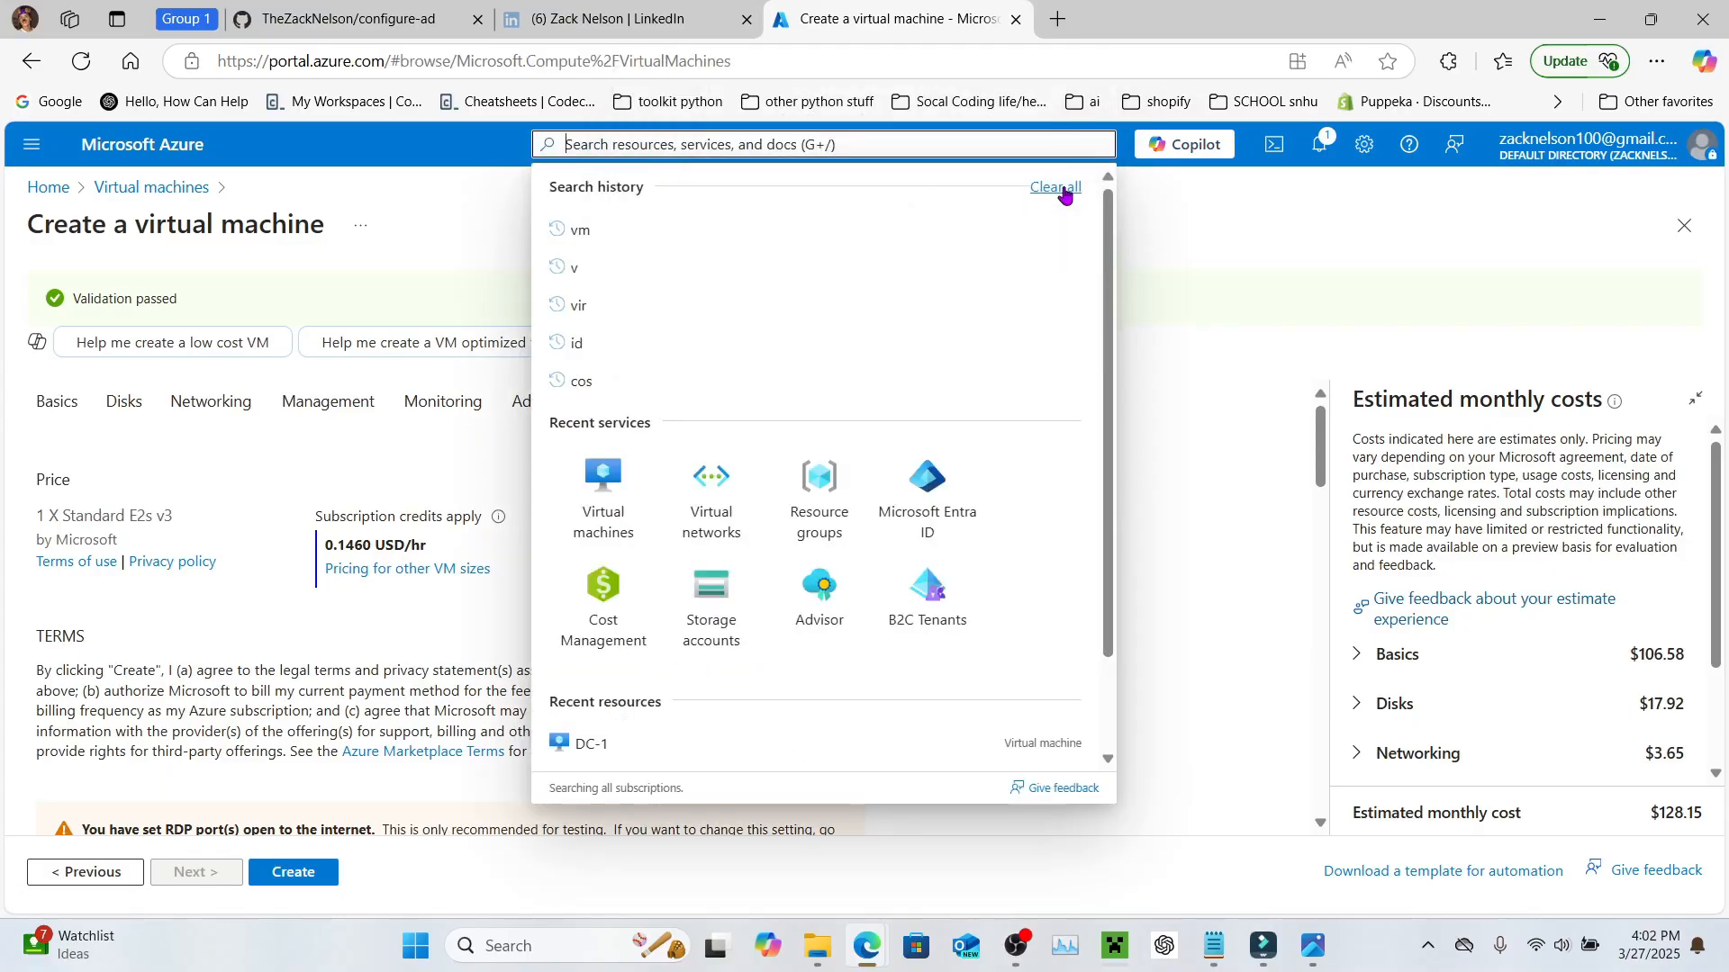
{"action": "left_click", "coordinate": [321, 872]}
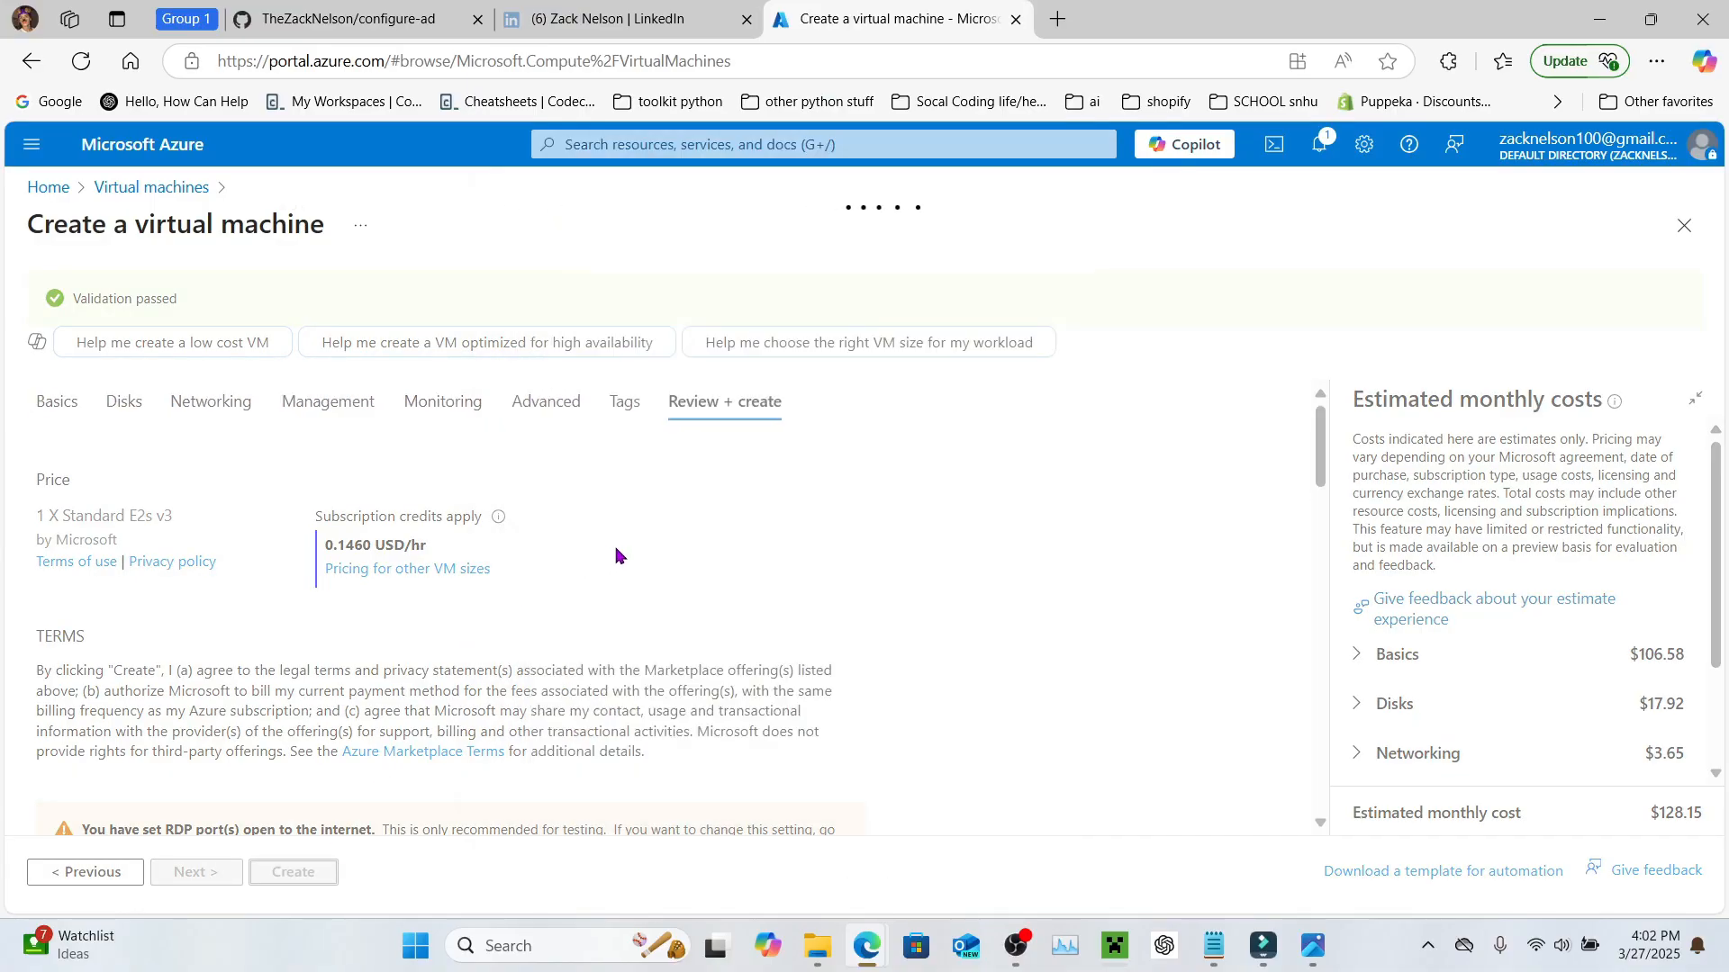
{"action": "left_click", "coordinate": [698, 144]}
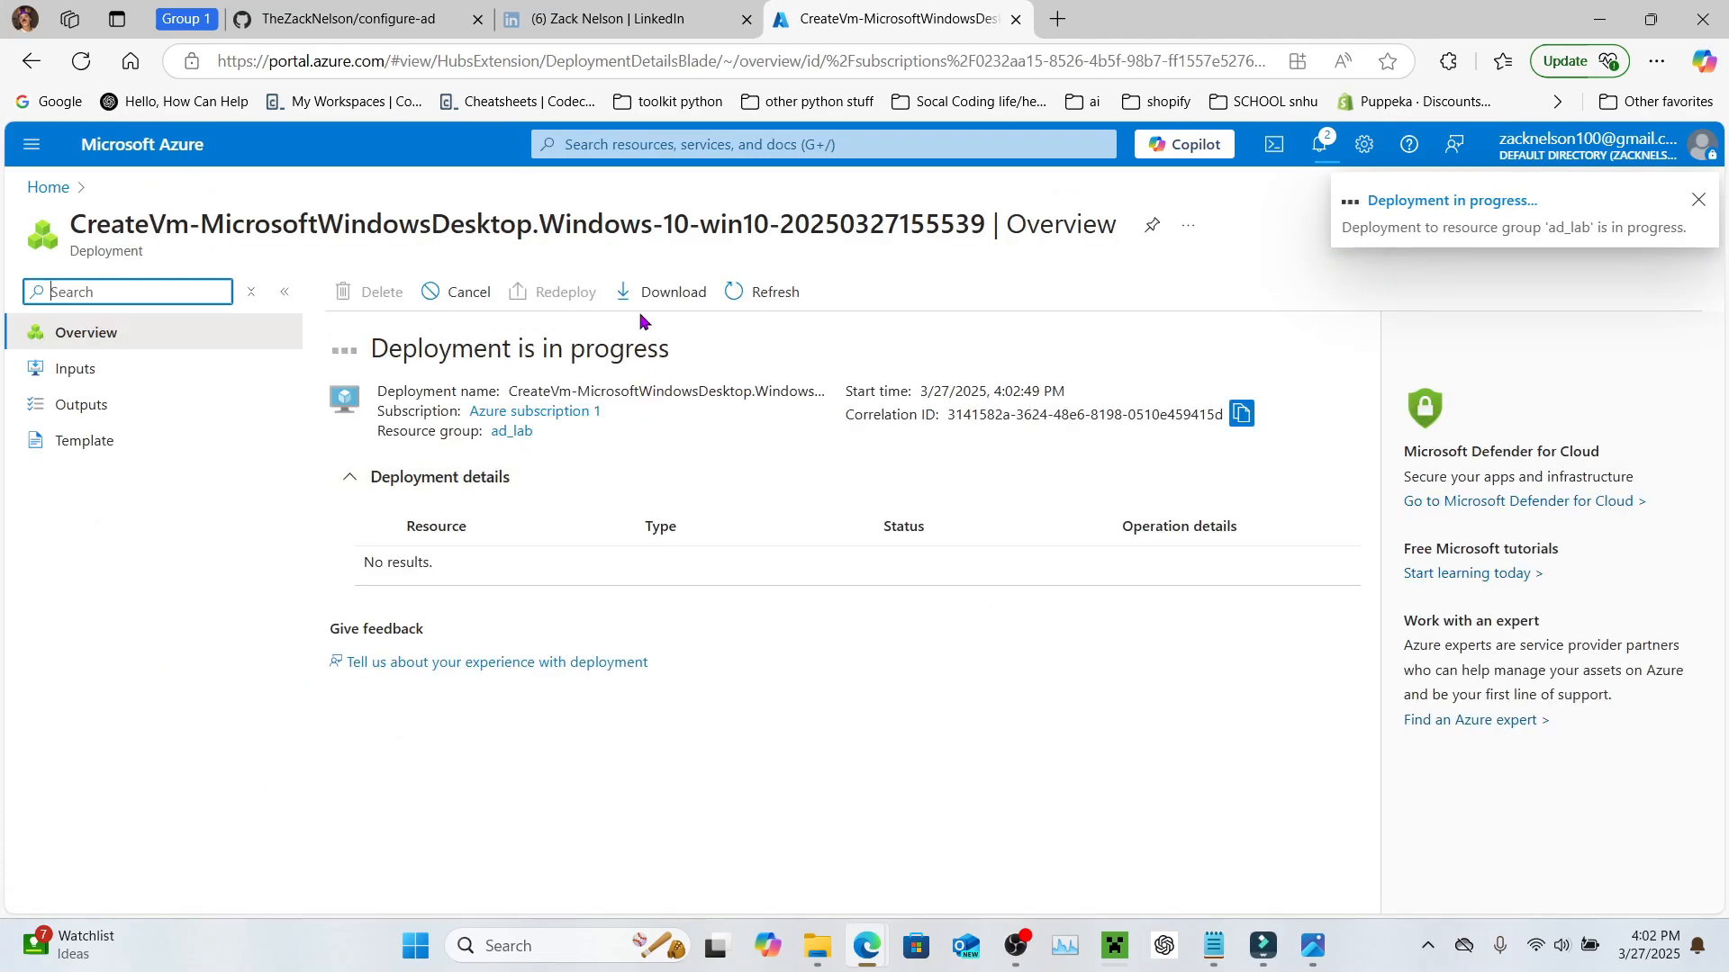
{"action": "left_click", "coordinate": [682, 145]}
{"action": "left_click", "coordinate": [610, 516]}
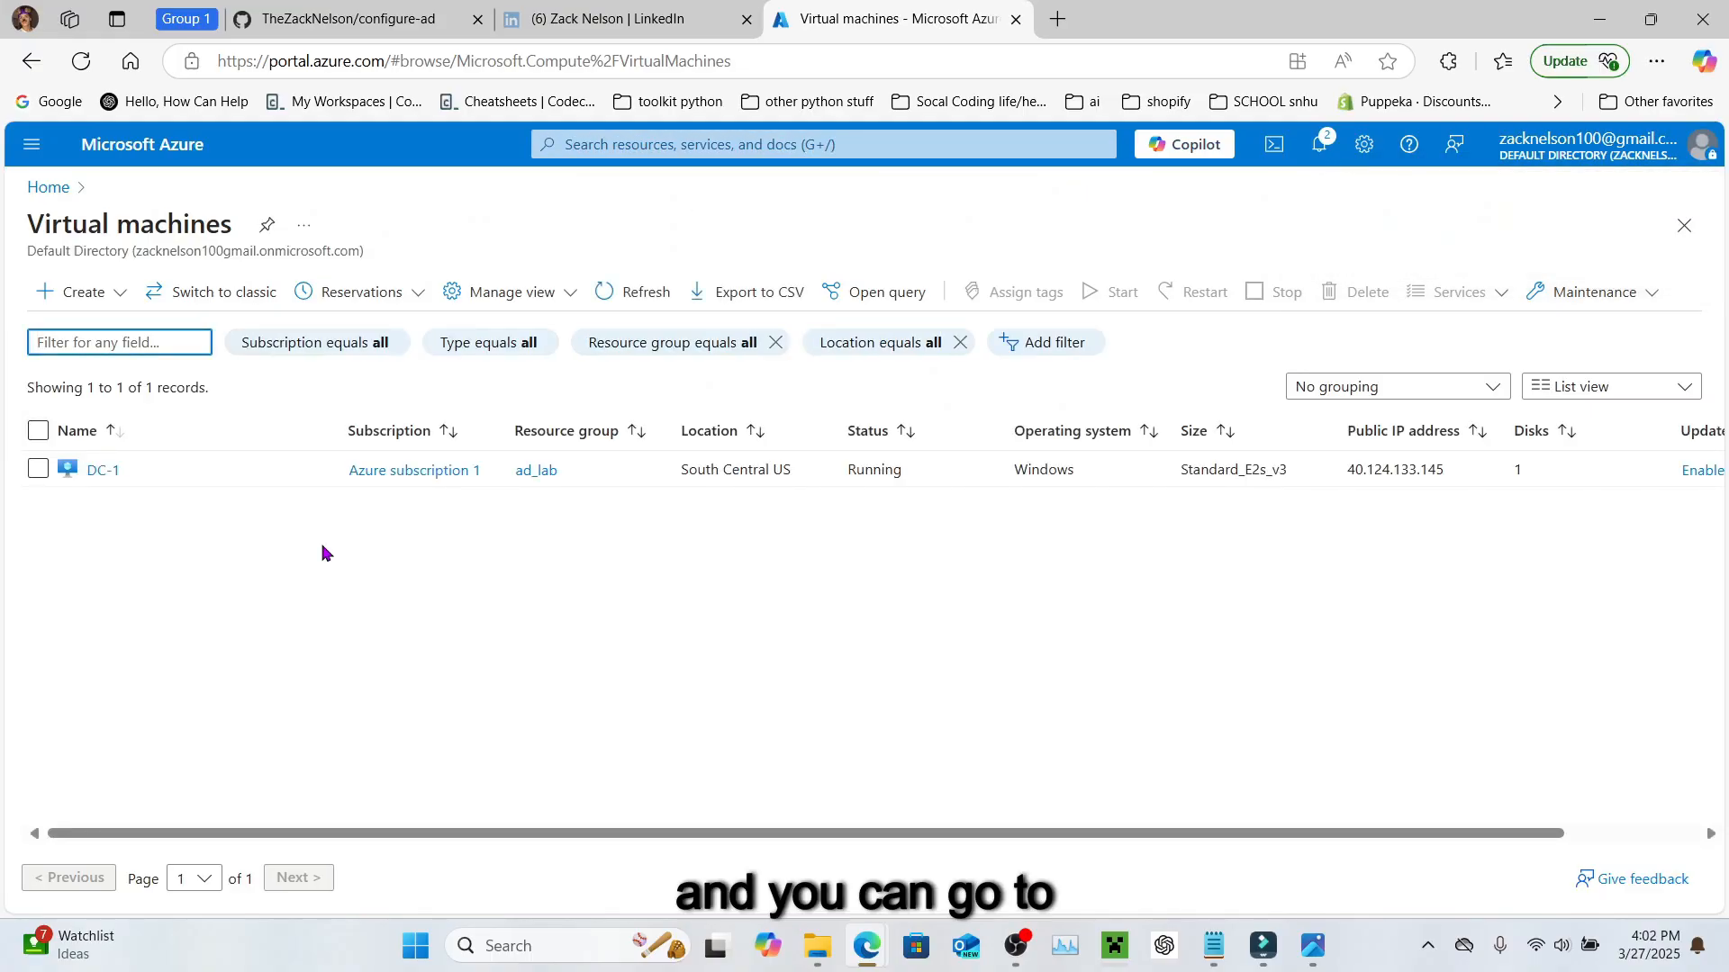
Step: Open DC-1's network interface dc-1141_z1 and view its ipconfig1 IP configuration
{"action": "left_click", "coordinate": [103, 471]}
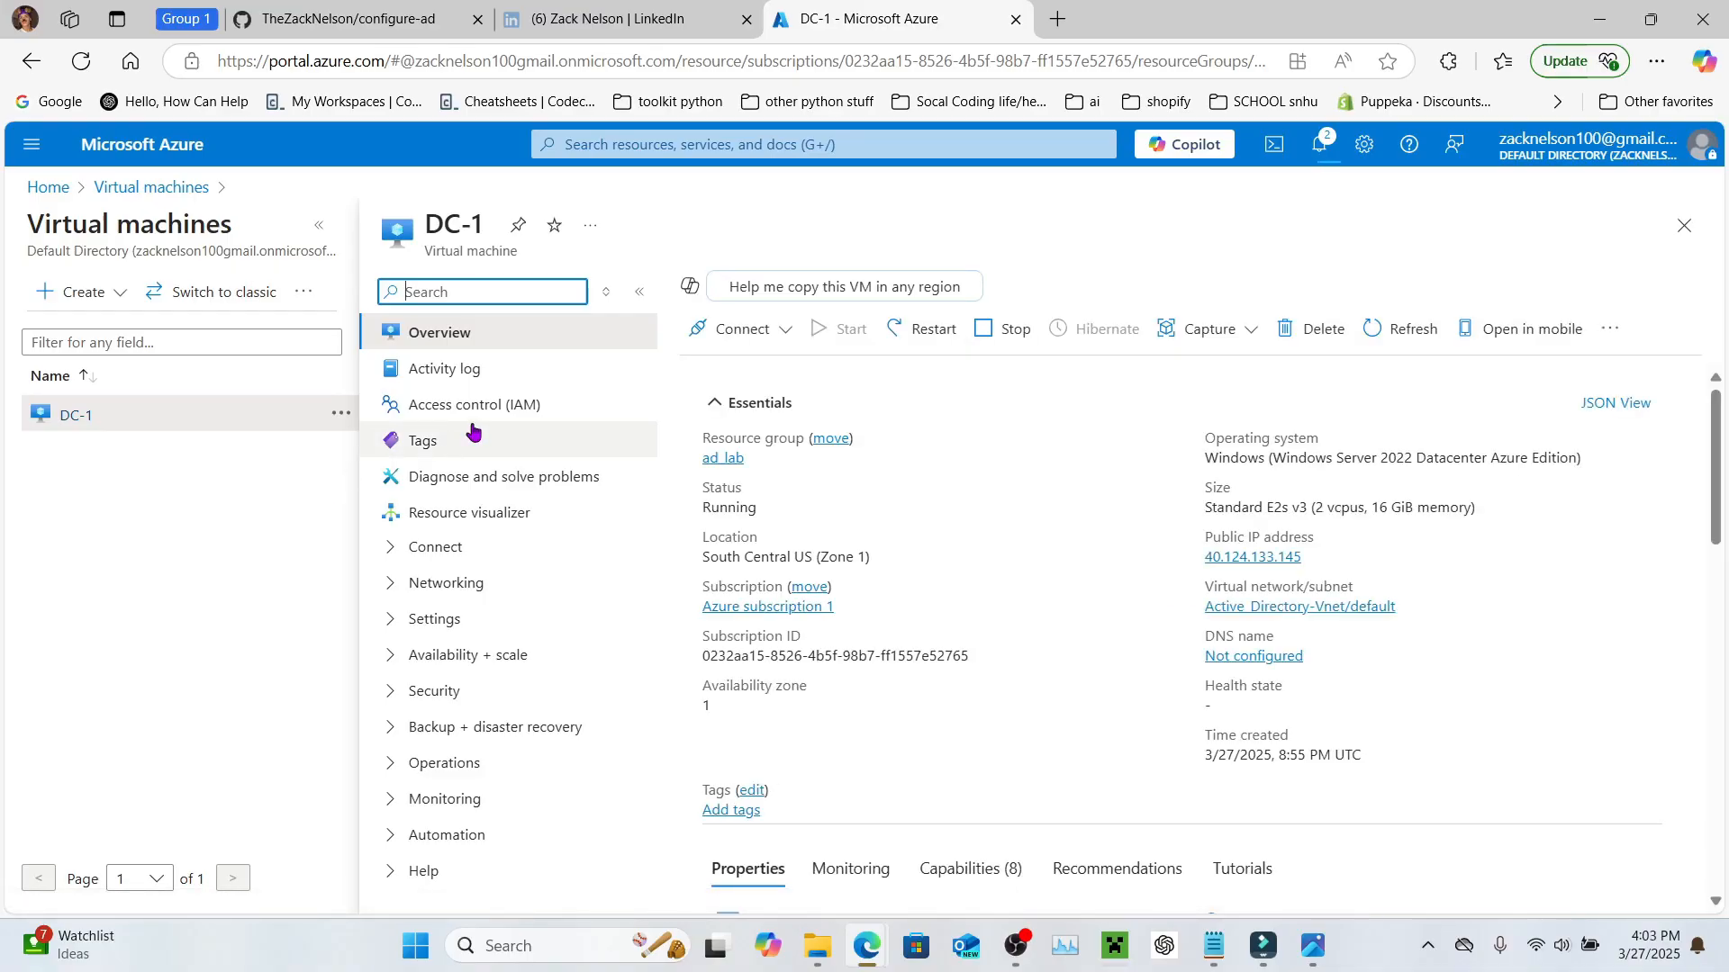
{"action": "left_click", "coordinate": [407, 596]}
{"action": "left_click", "coordinate": [497, 625]}
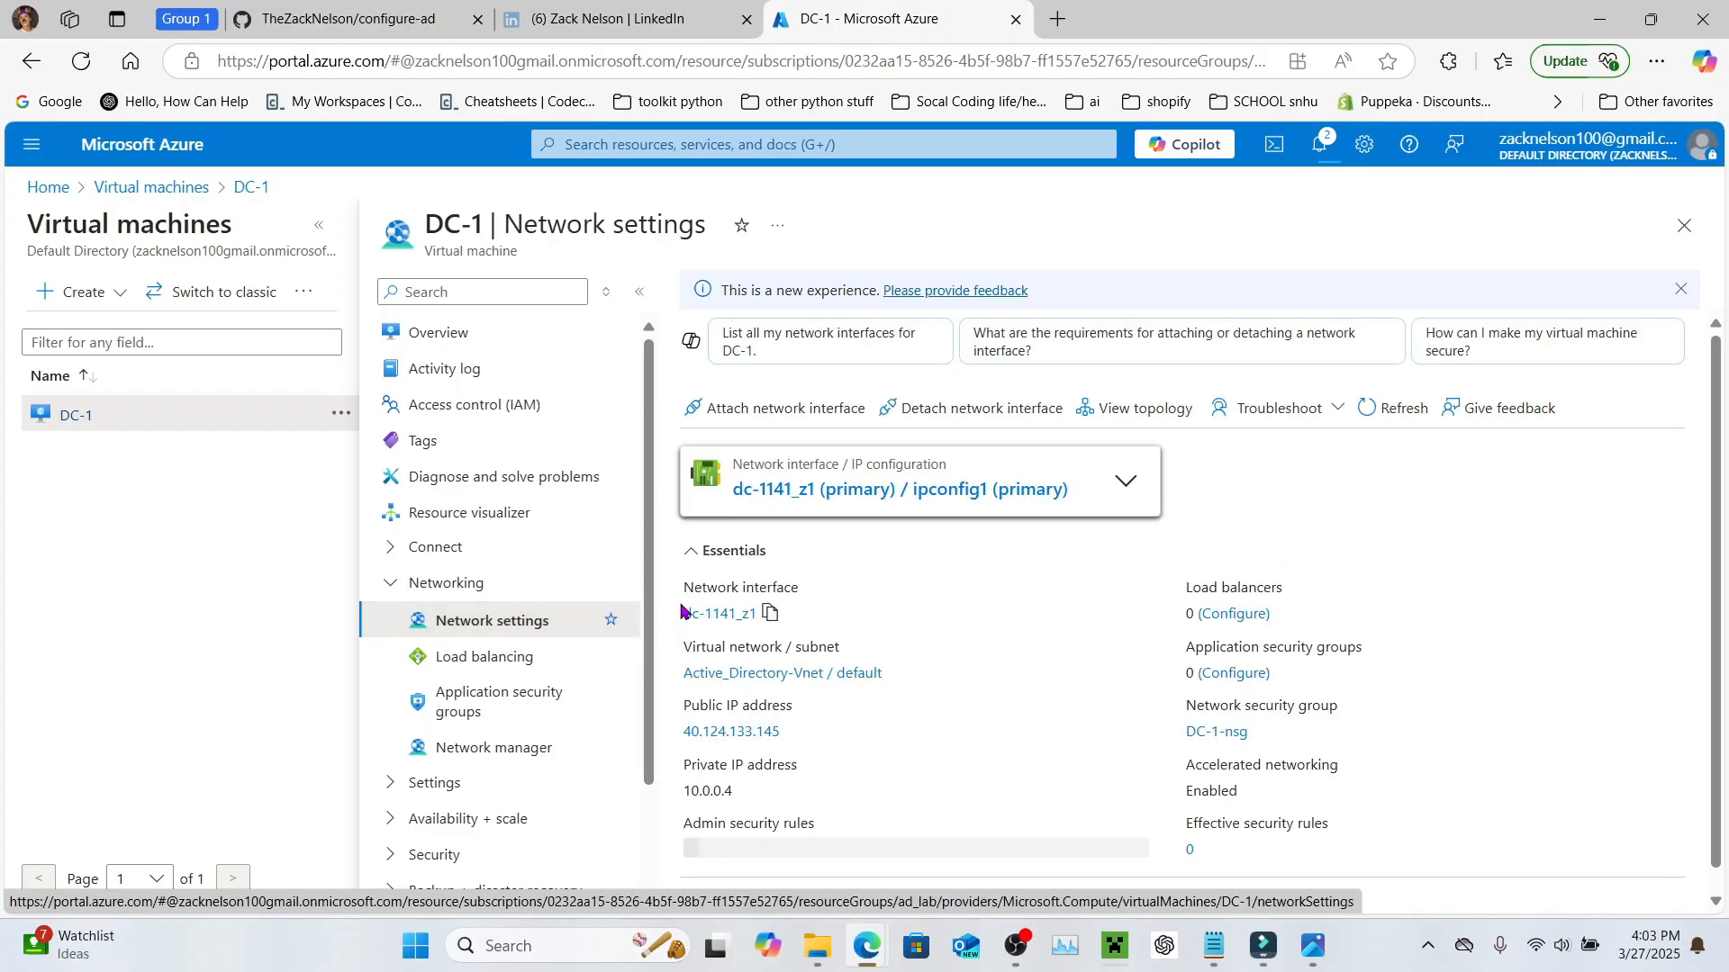
{"action": "scroll", "coordinate": [692, 612], "scroll_direction": "down", "scroll_amount": 1}
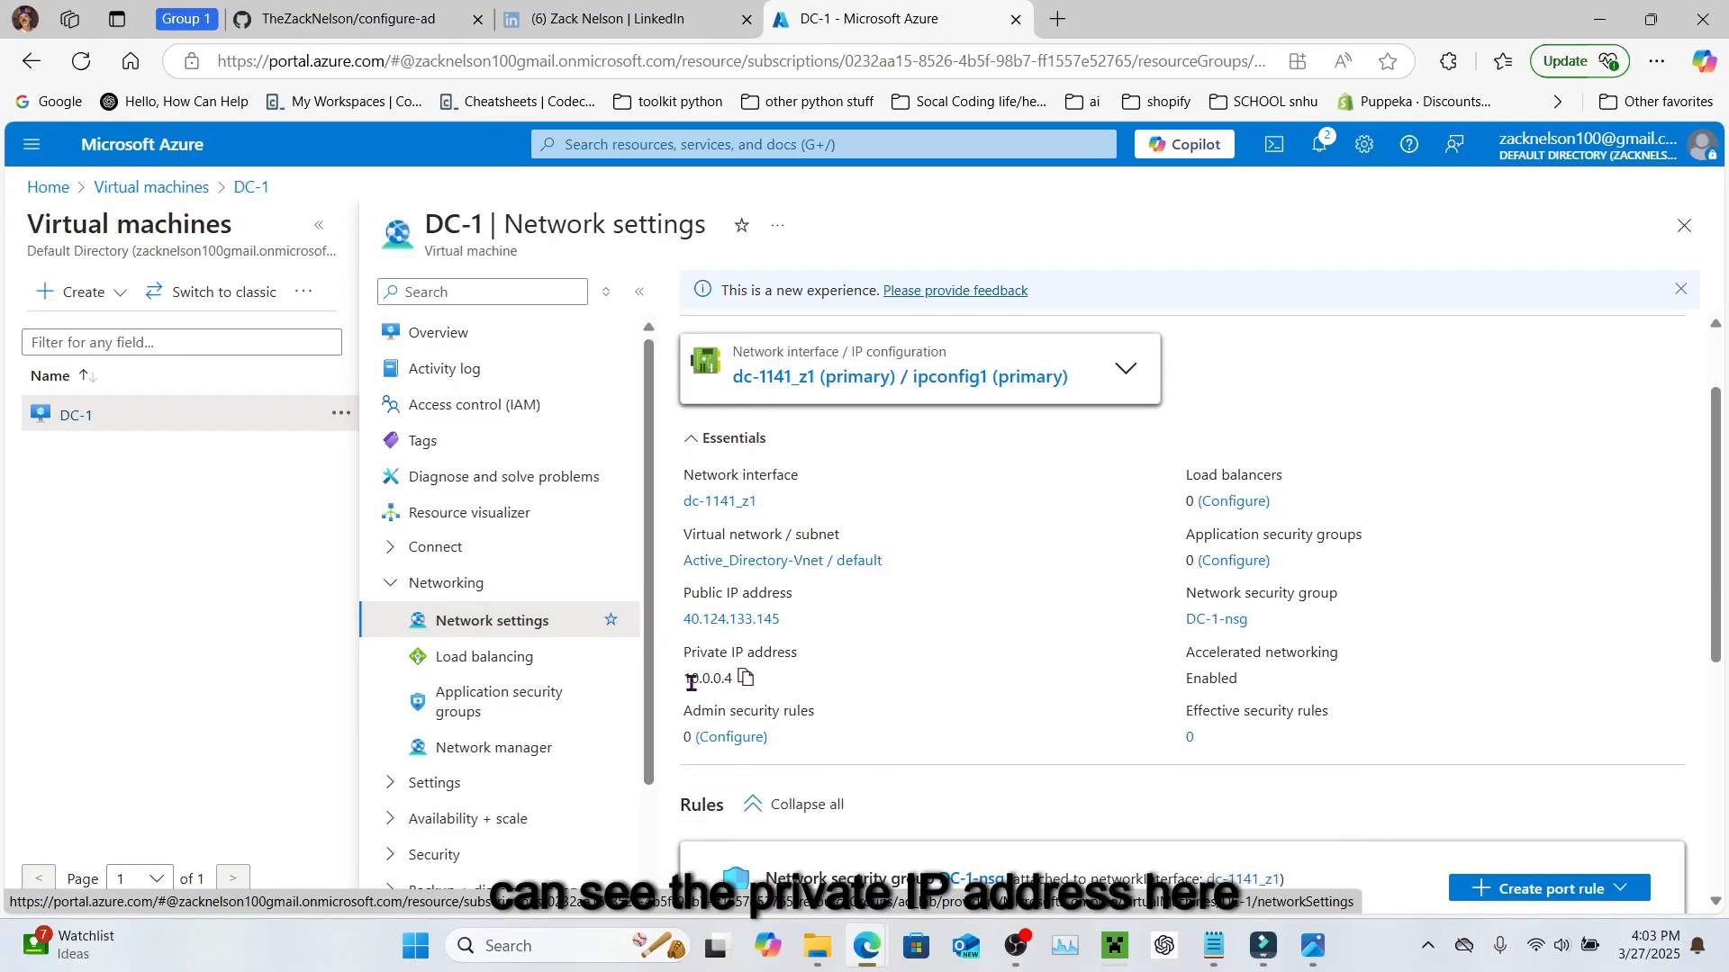
{"action": "left_click", "coordinate": [837, 382]}
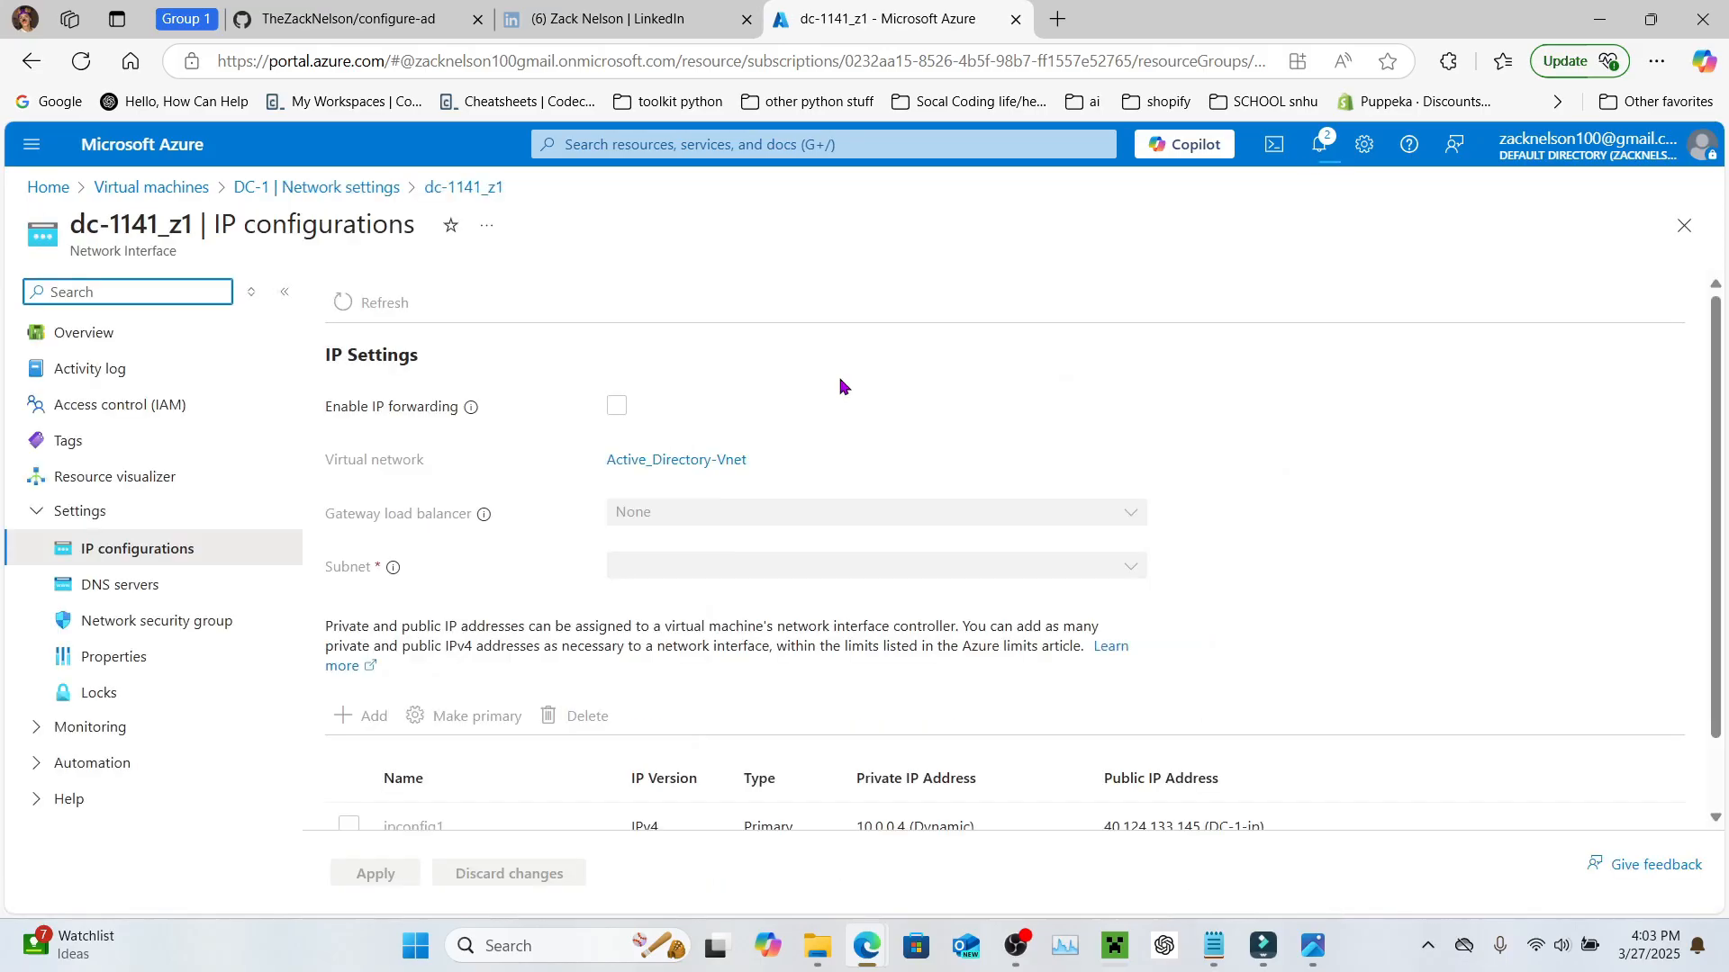
{"action": "scroll", "coordinate": [844, 387], "scroll_direction": "down", "scroll_amount": 2}
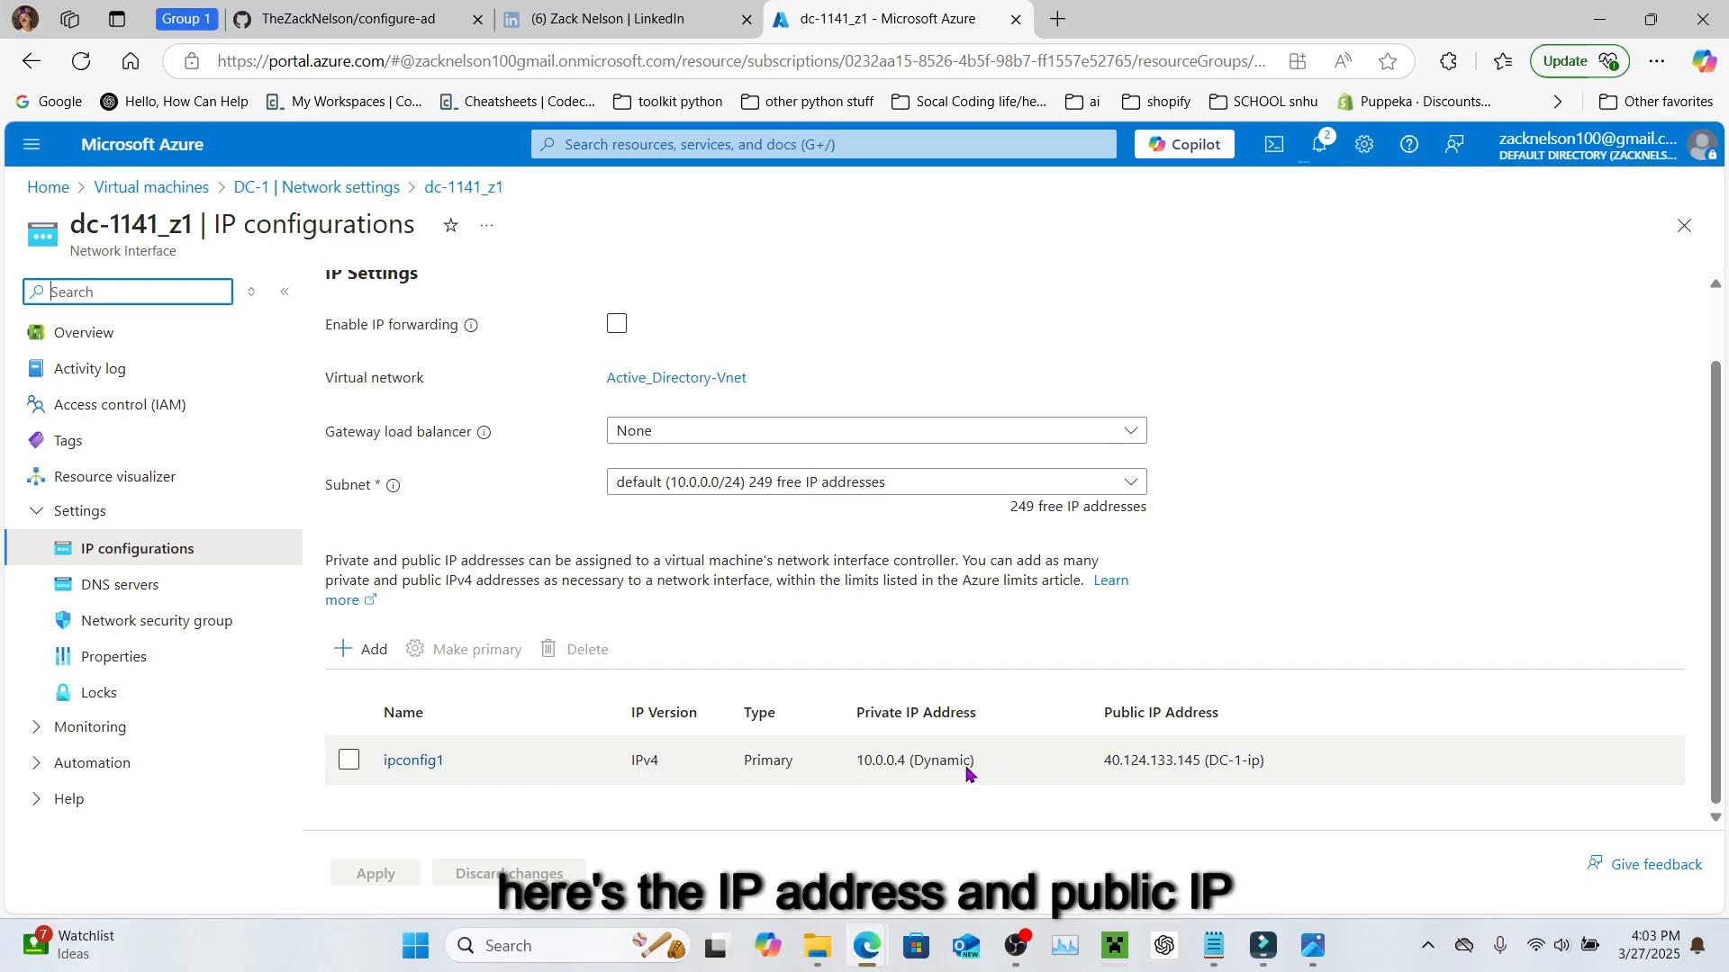
Step: Switch ipconfig1's private IP 10.0.0.4 from Dynamic to Static and save it
{"action": "left_click", "coordinate": [407, 763]}
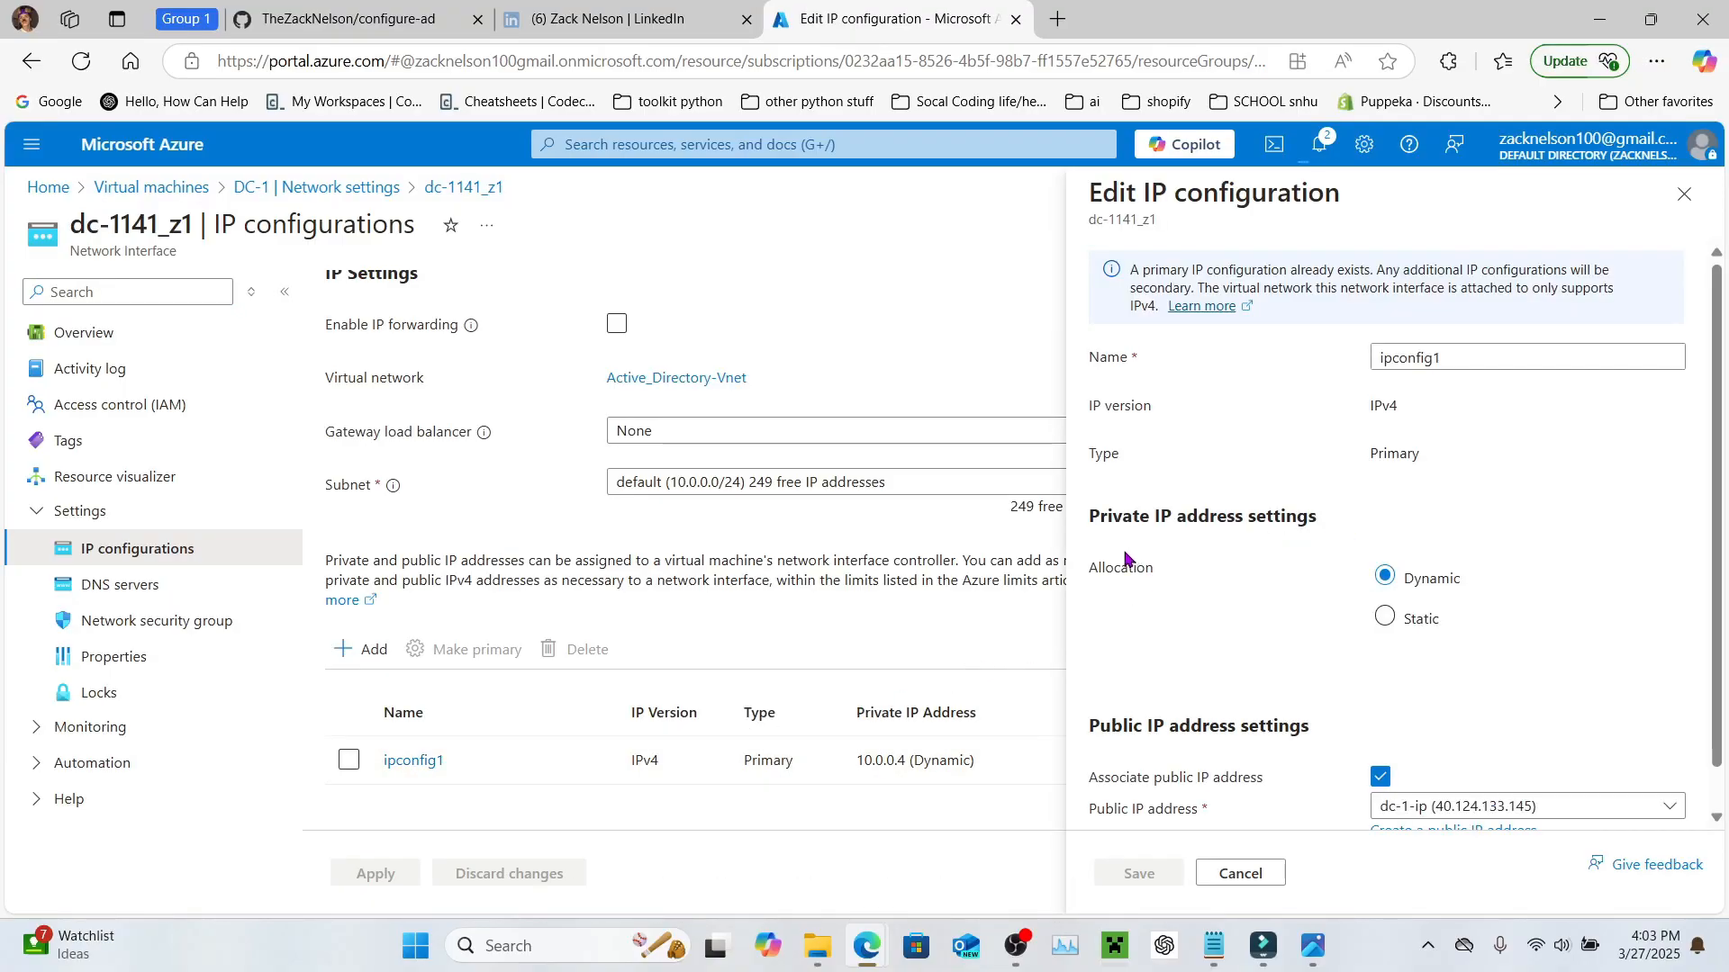
{"action": "scroll", "coordinate": [1397, 627], "scroll_direction": "down", "scroll_amount": 1}
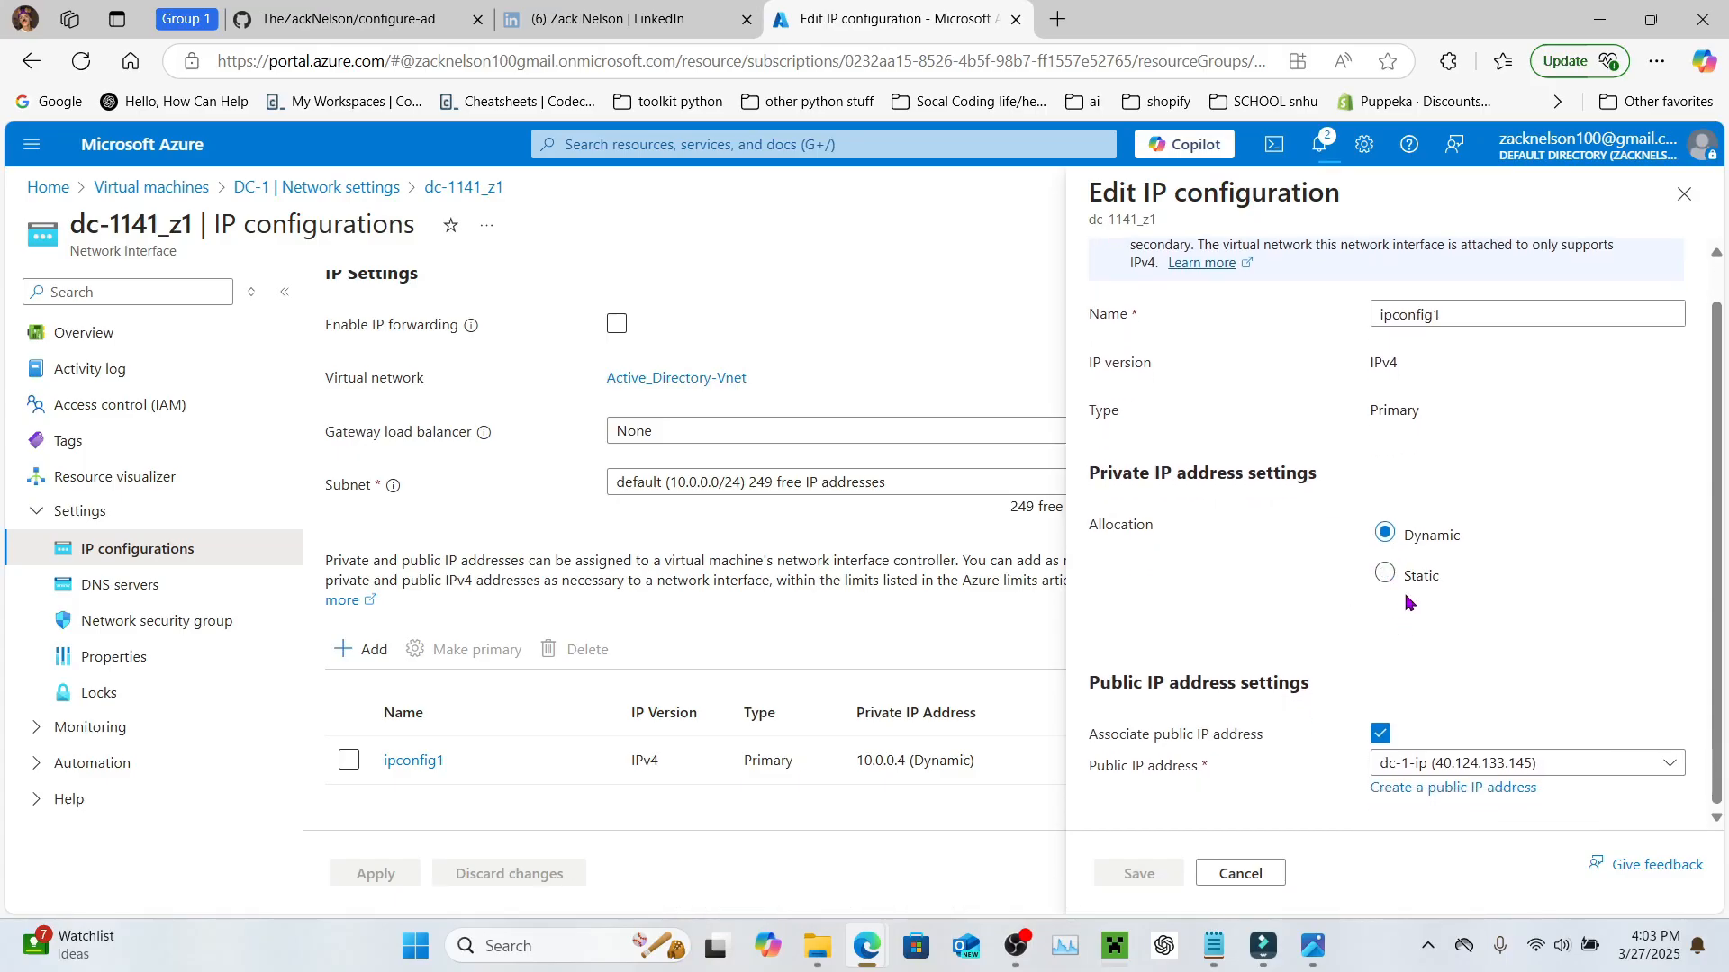
{"action": "left_click", "coordinate": [1384, 577]}
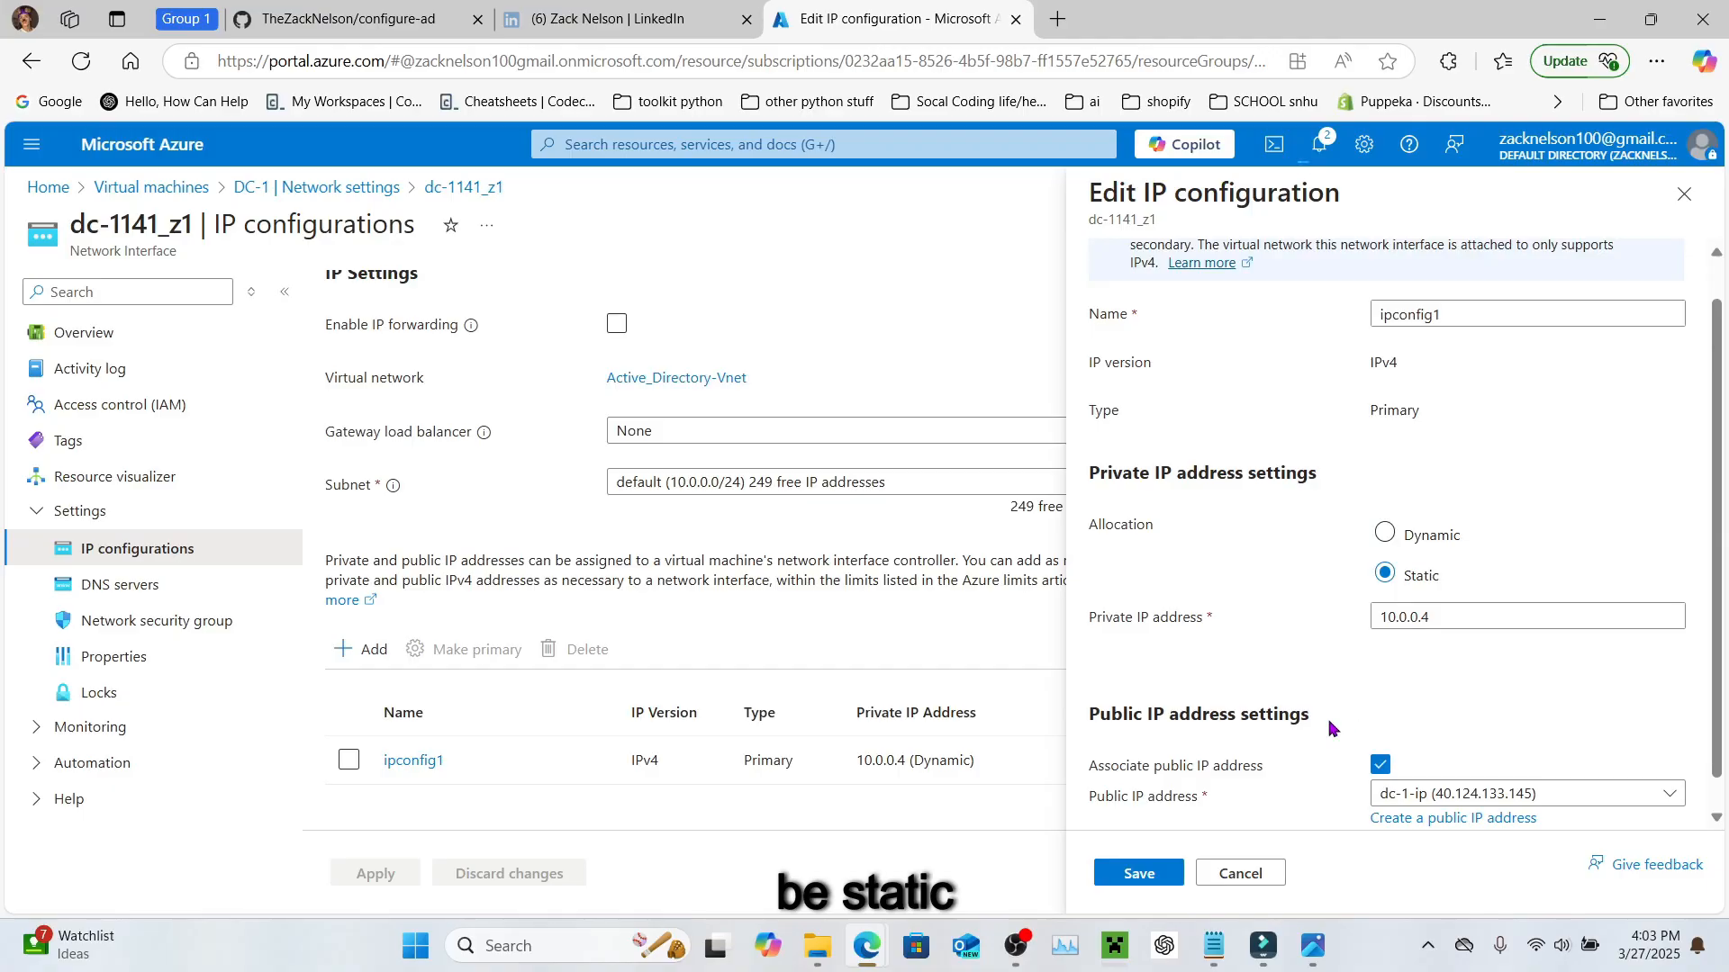
{"action": "left_click", "coordinate": [1139, 873]}
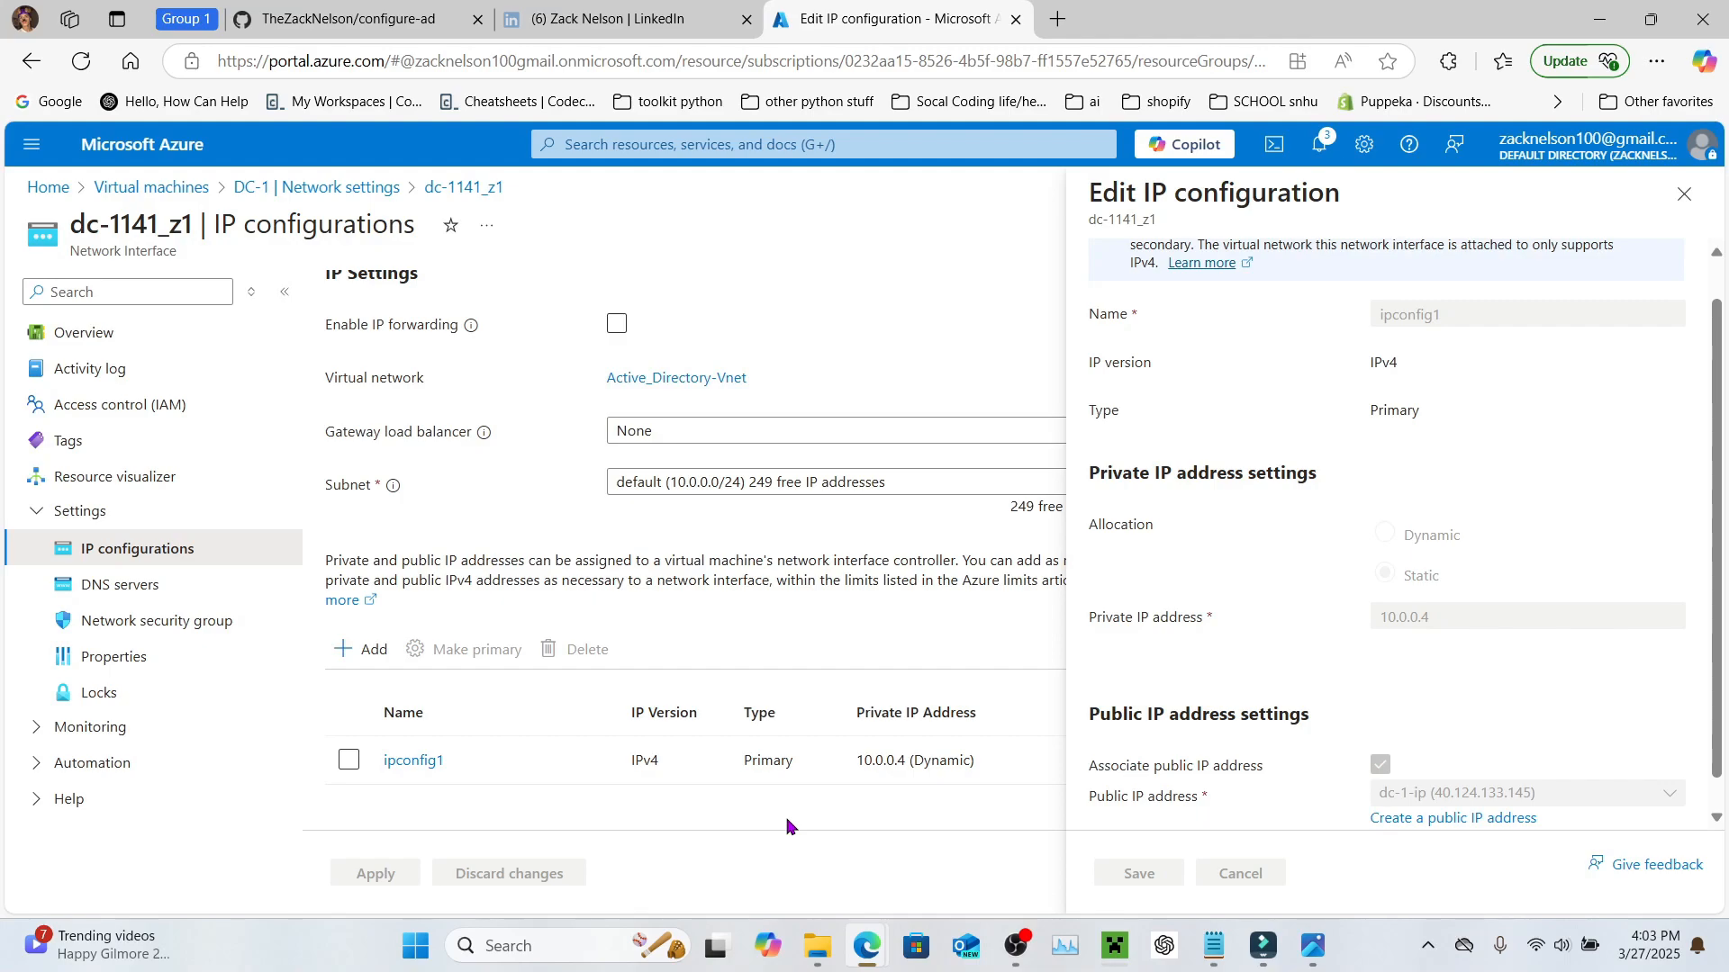
{"action": "left_click", "coordinate": [1684, 194]}
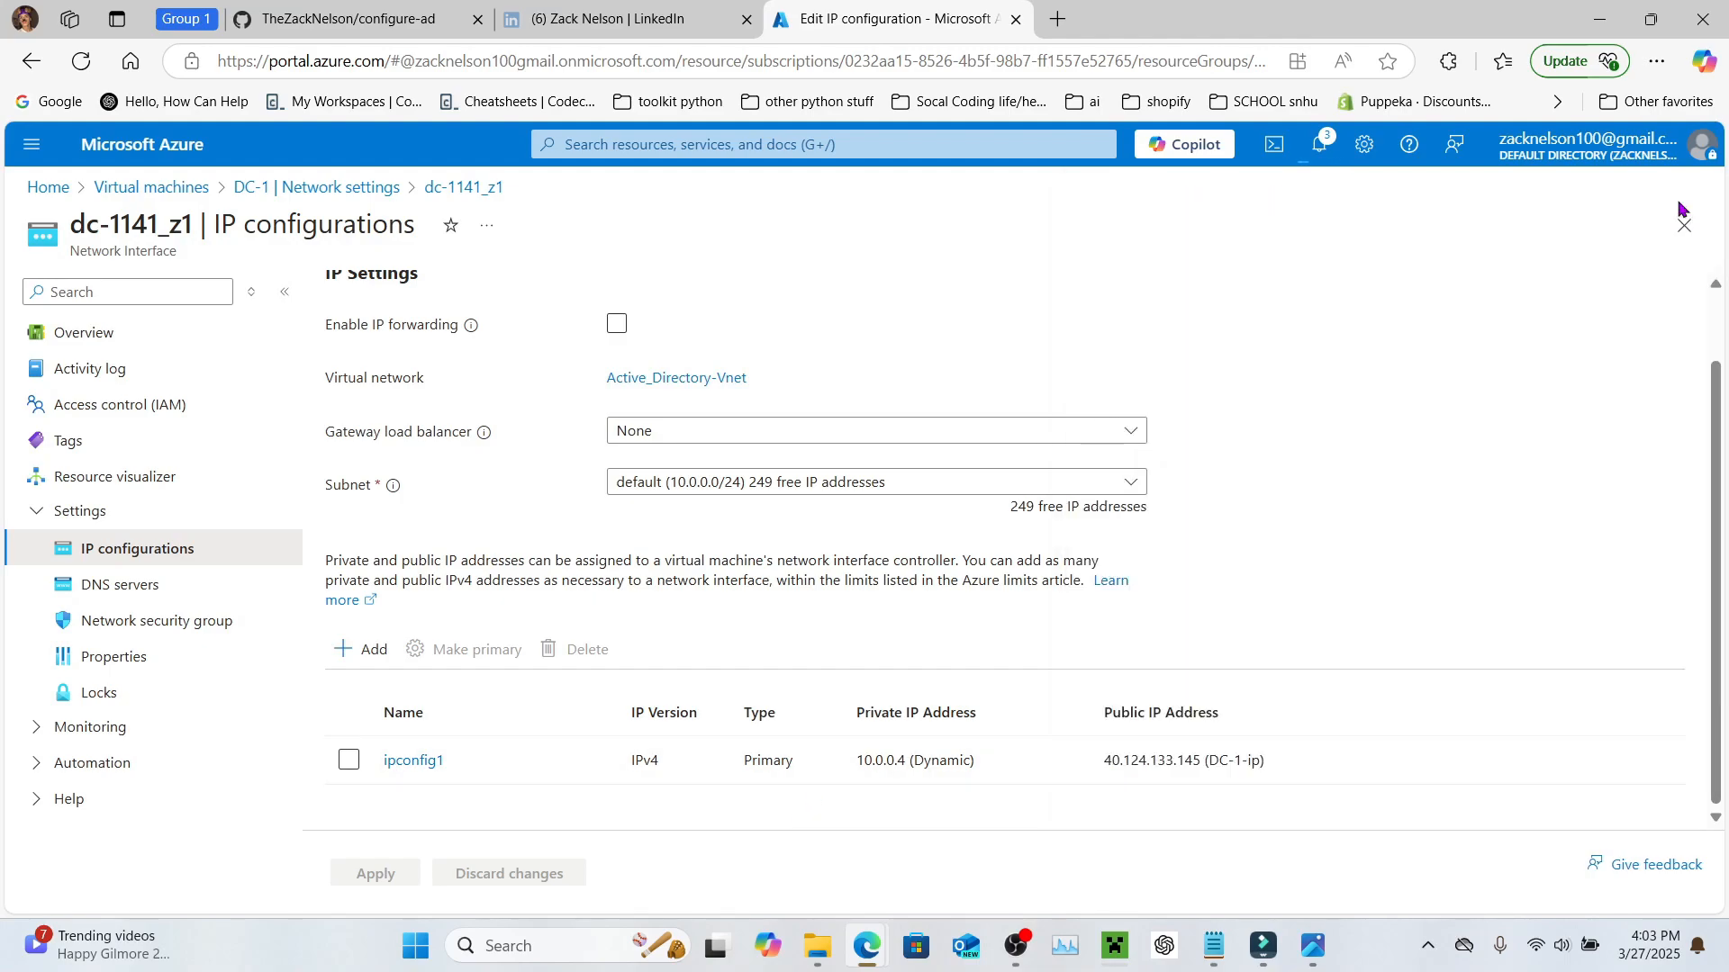
{"action": "left_click", "coordinate": [604, 150]}
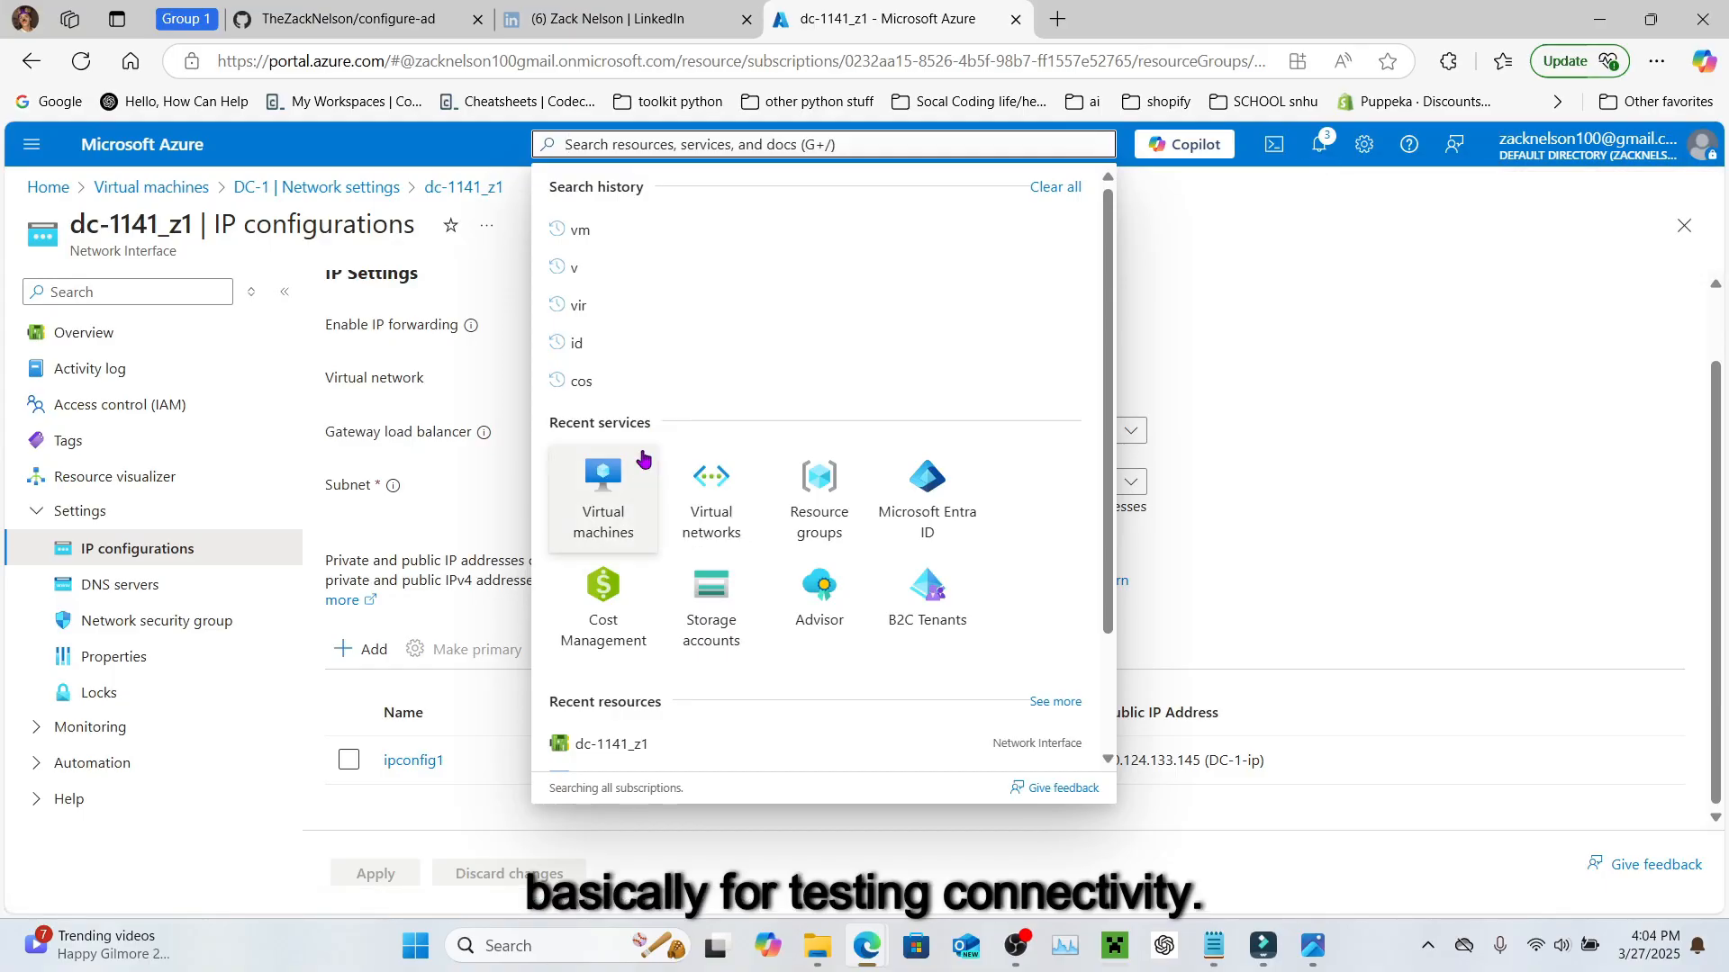
Step: Return to the Virtual machines list with Client-1 creating and DC-1 running
{"action": "left_click", "coordinate": [594, 498]}
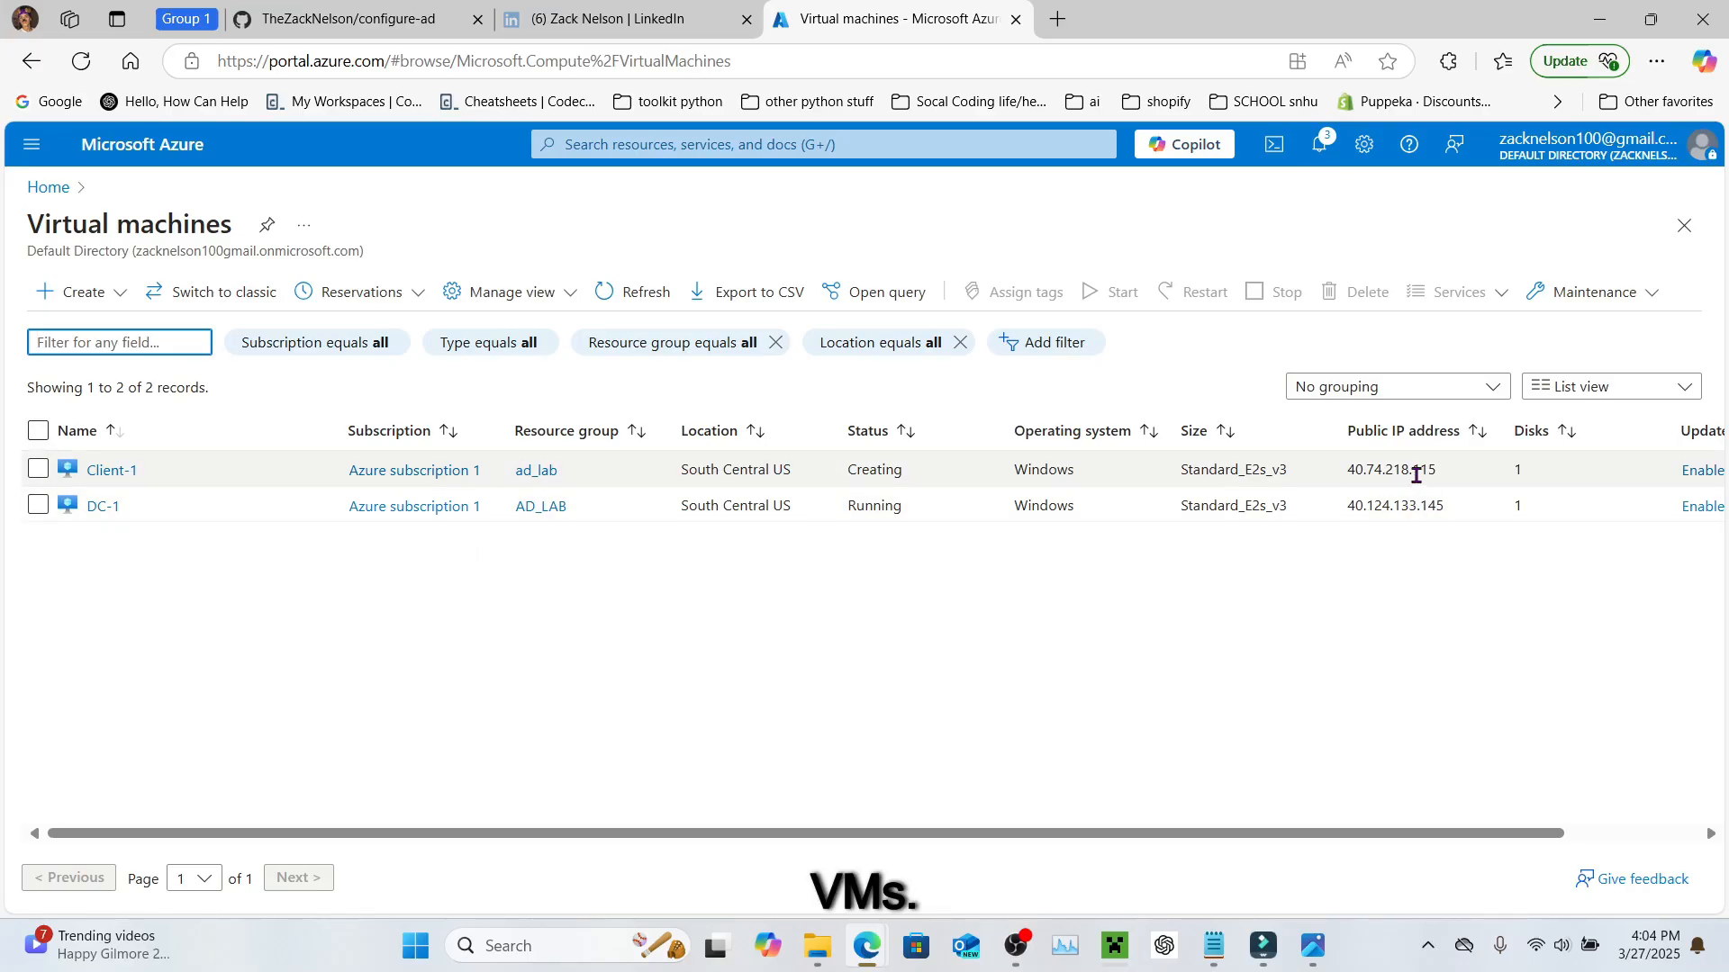
{"action": "left_click", "coordinate": [495, 944]}
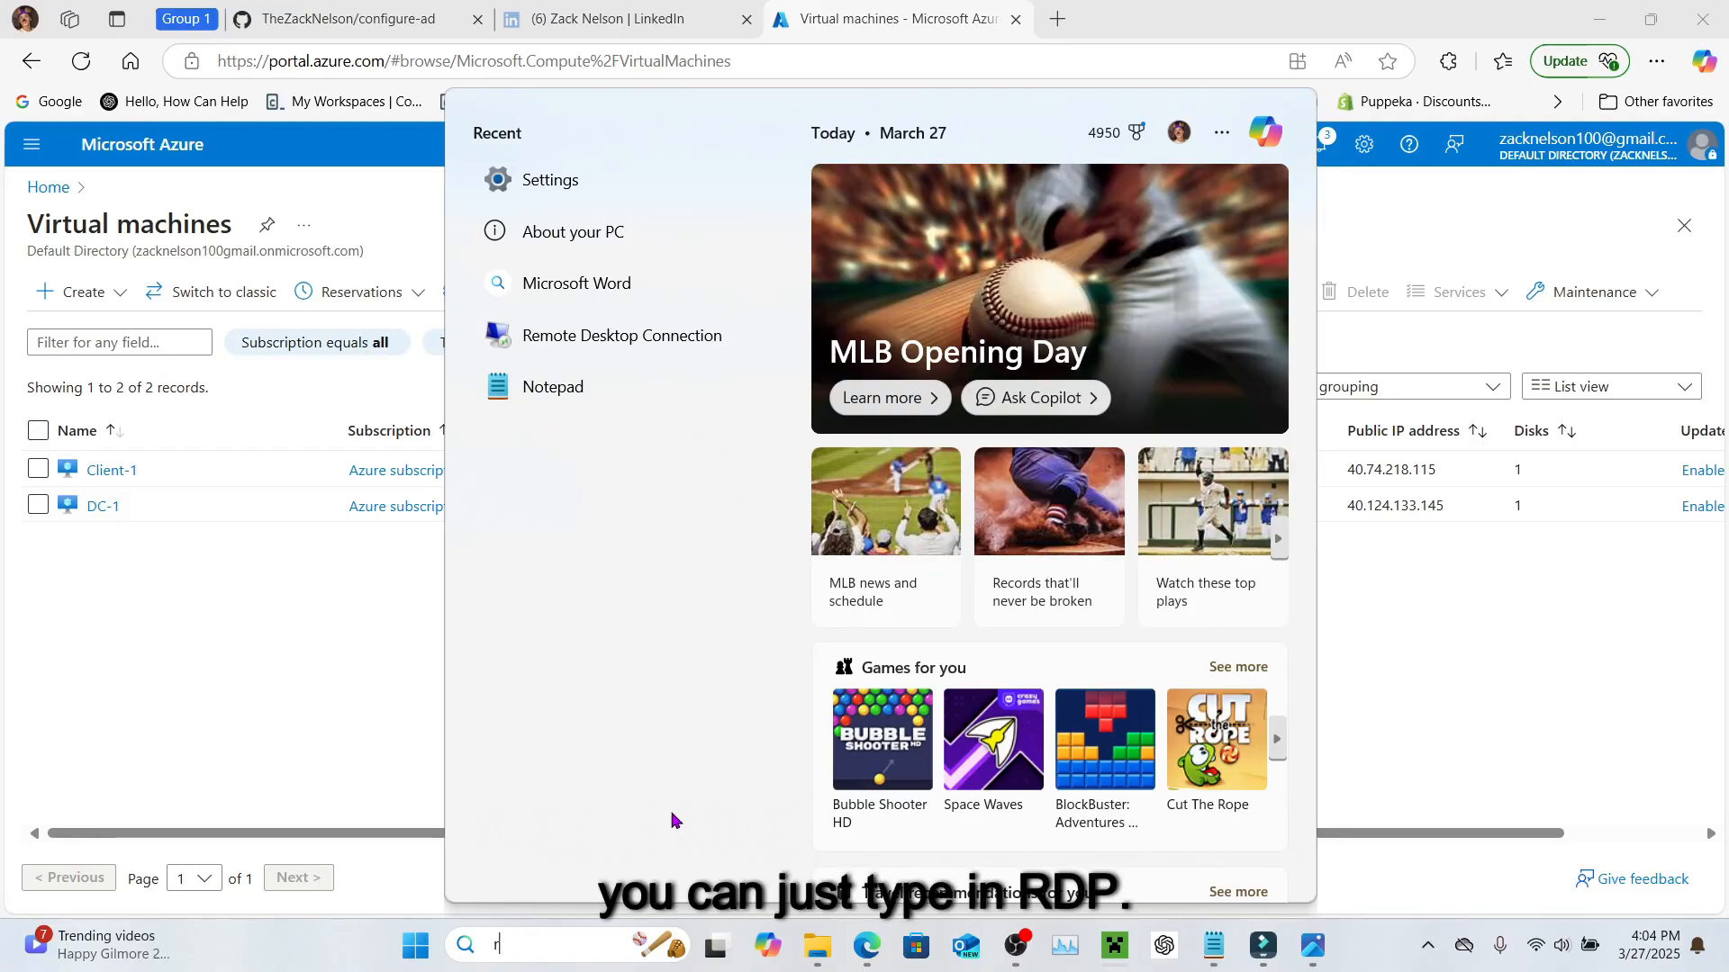
Step: Open Remote Desktop Connection and set the computer to DC-1's public IP 40.124.133.145
{"action": "type", "text": "rdp"}
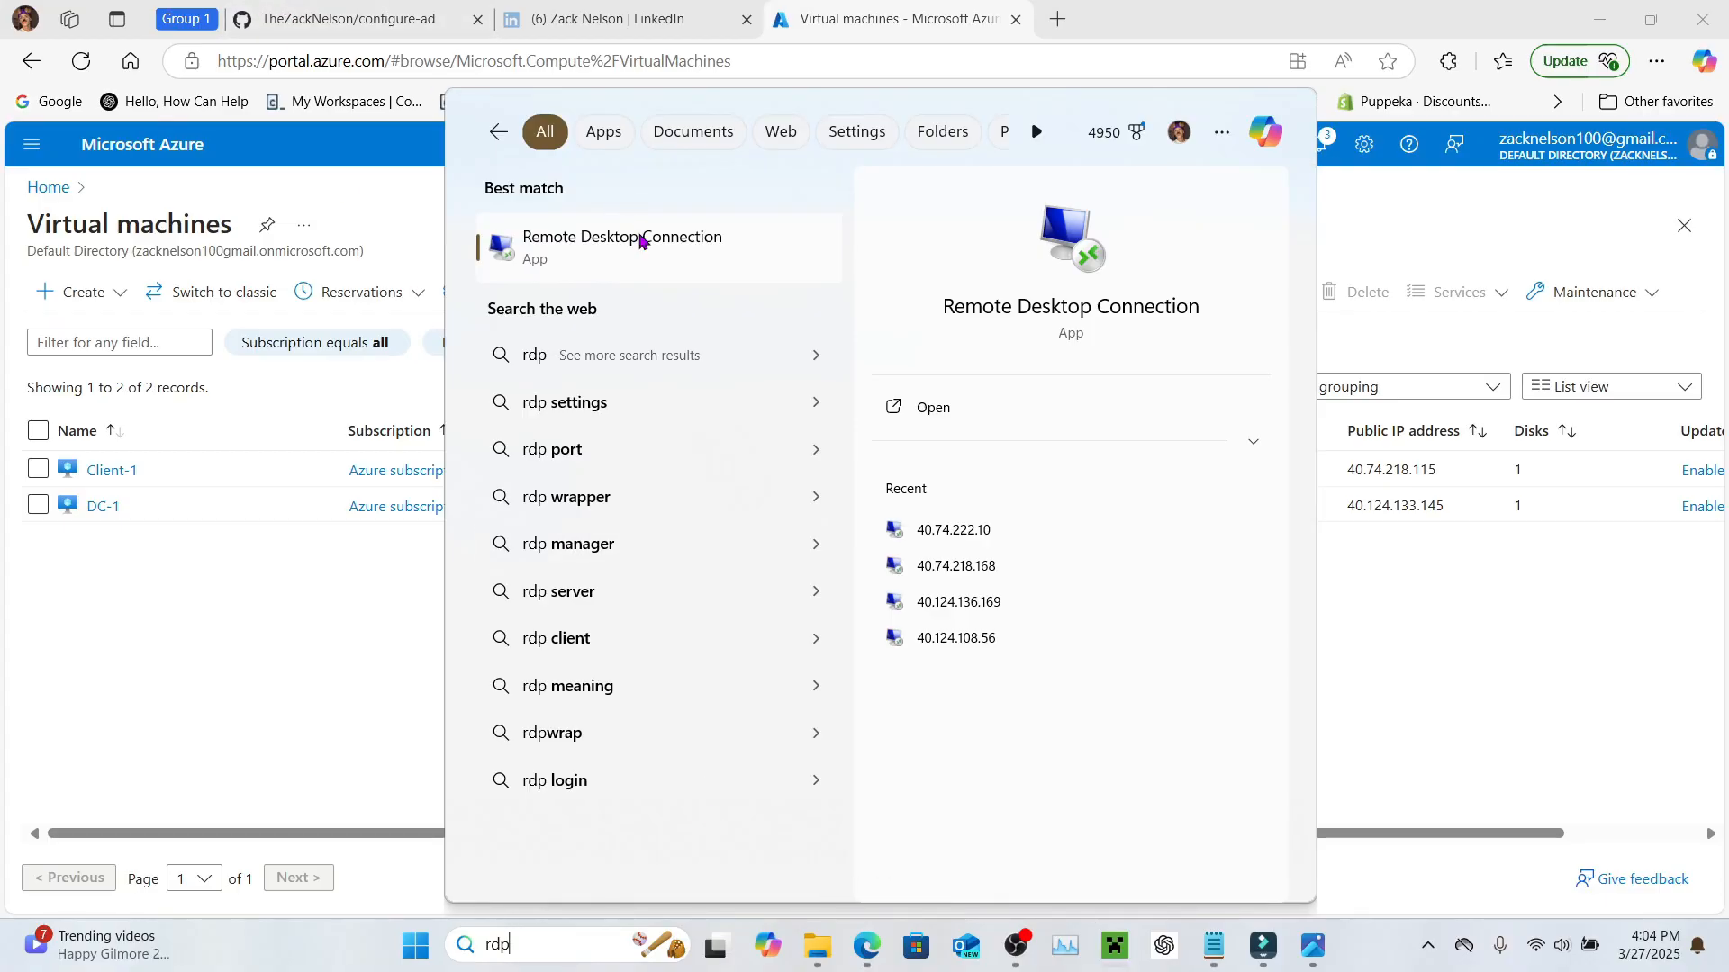
{"action": "left_click", "coordinate": [641, 241]}
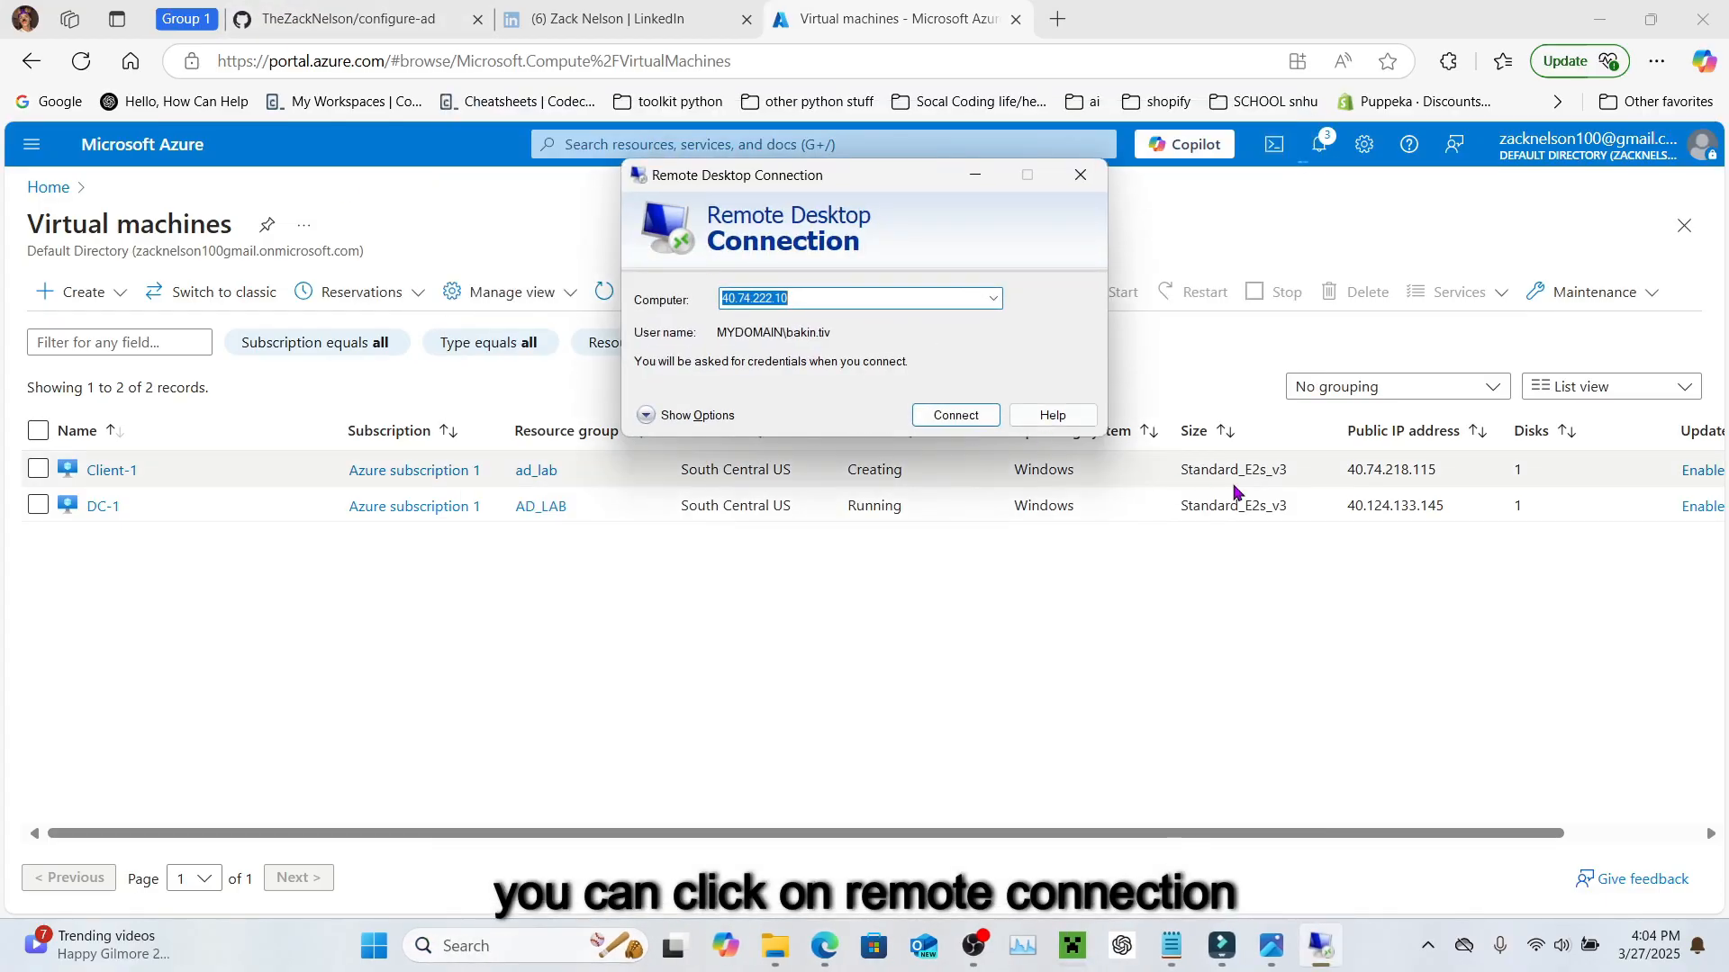
{"action": "left_click", "coordinate": [1441, 509]}
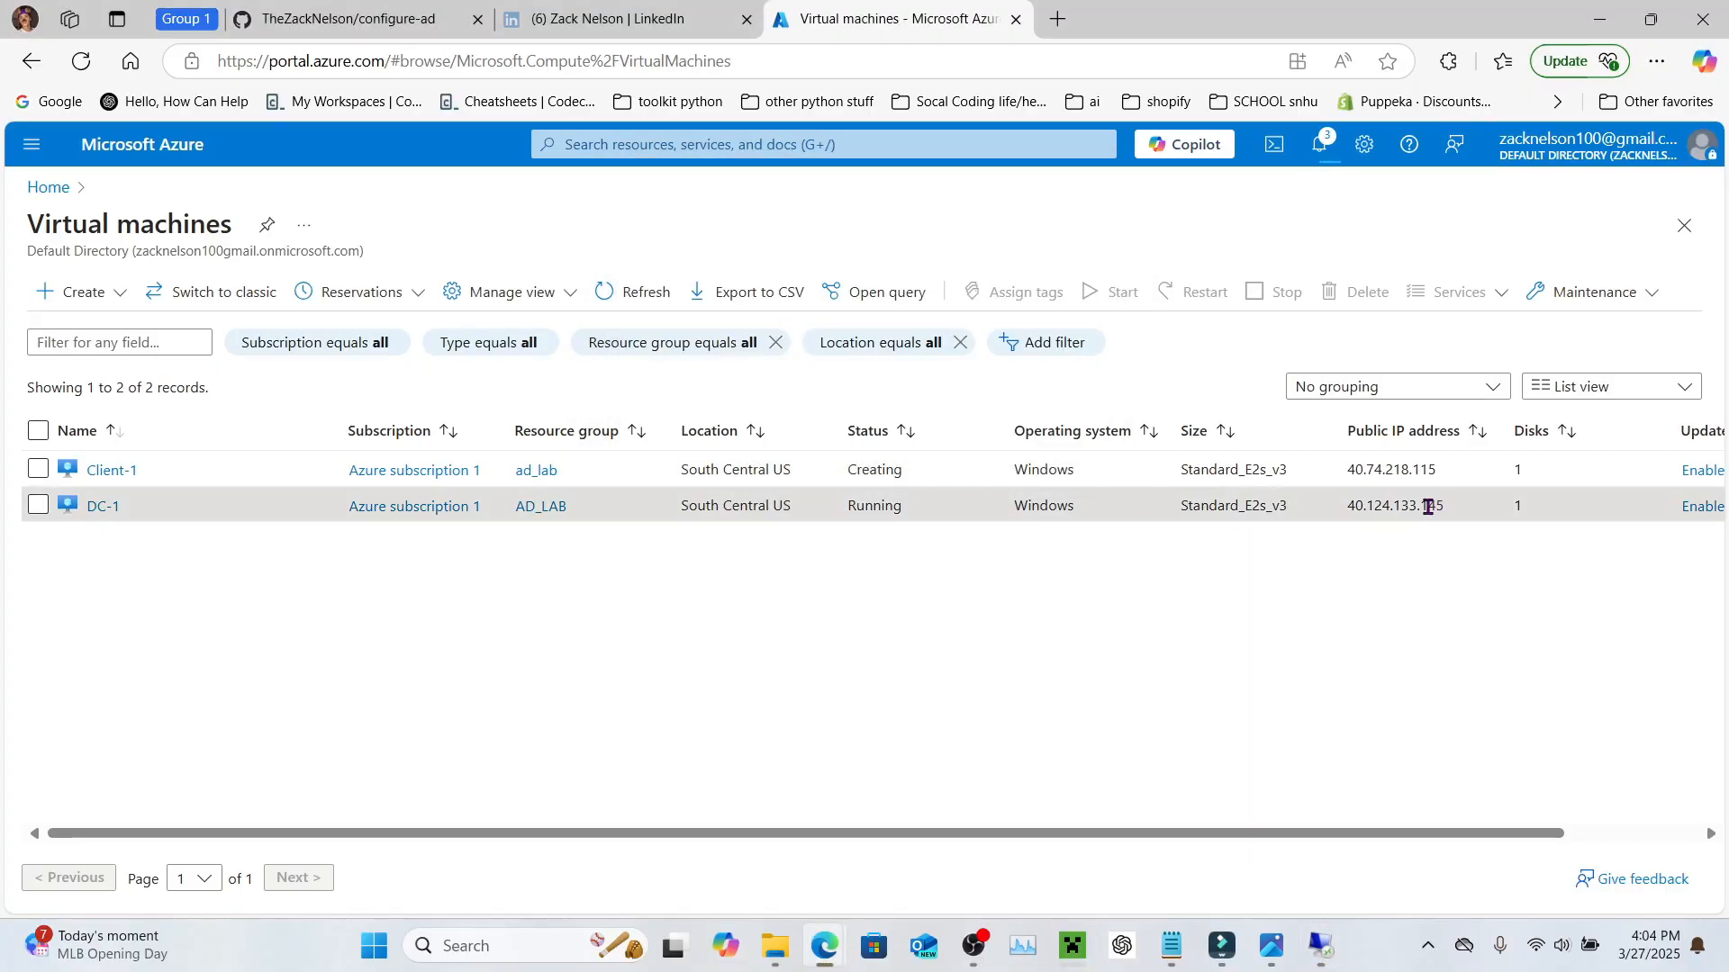
{"action": "double_click", "coordinate": [1429, 507]}
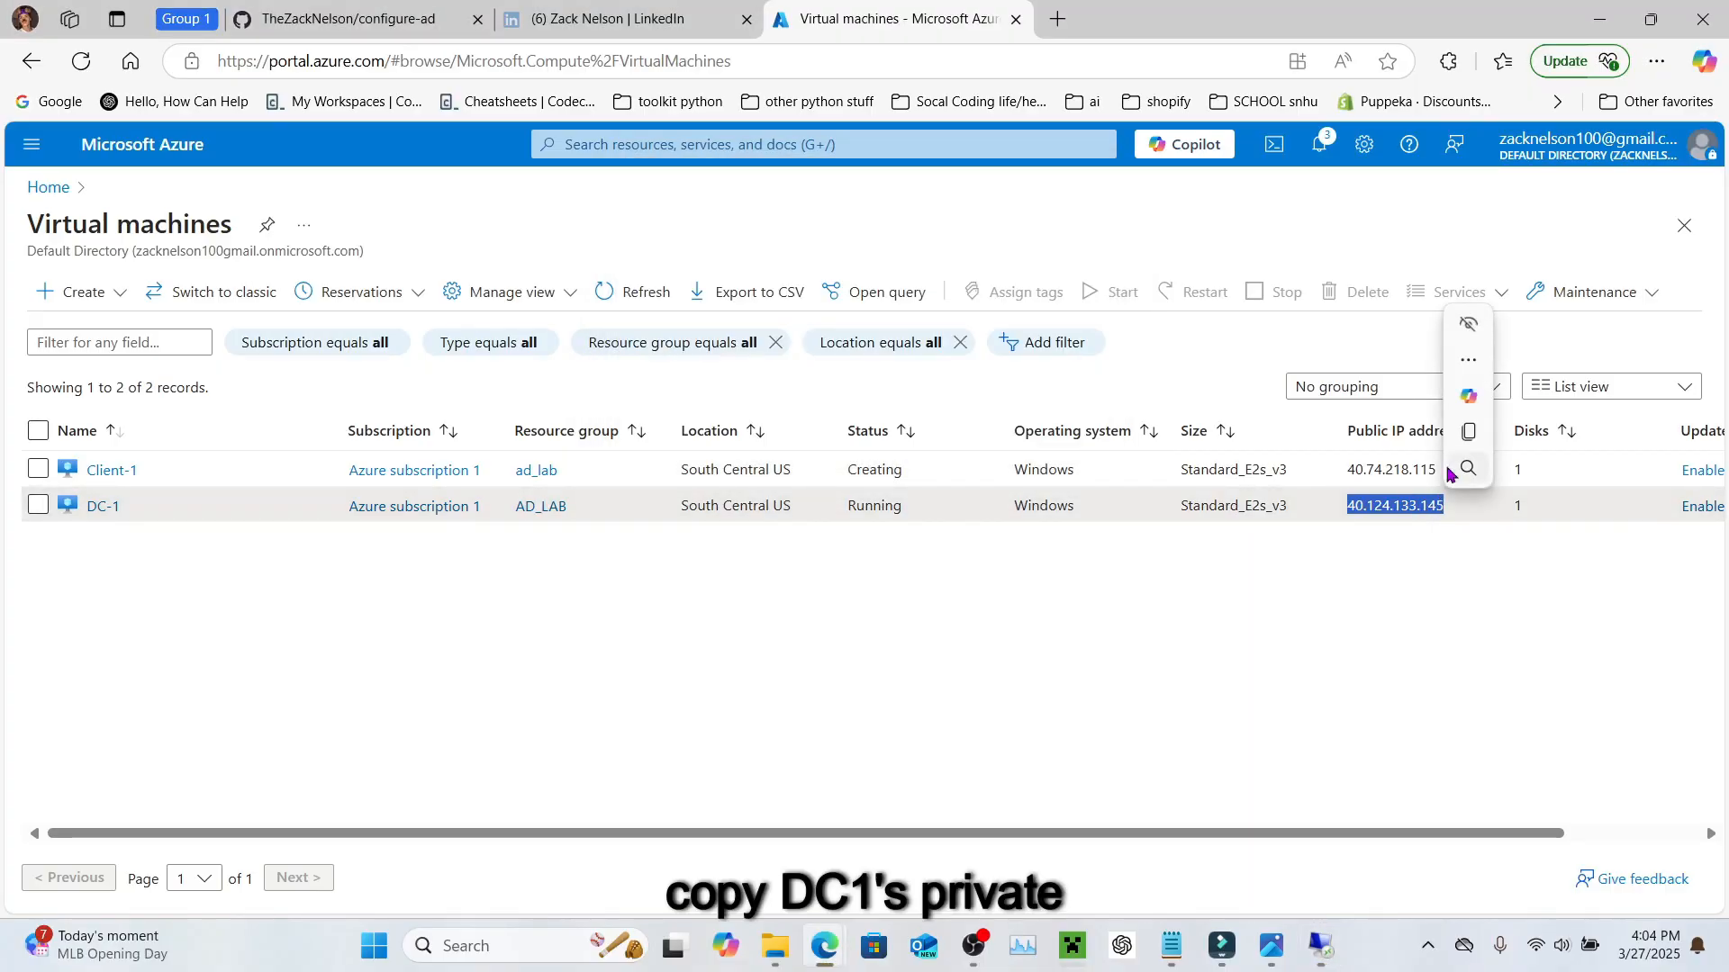
{"action": "mouse_move", "coordinate": [1473, 436]}
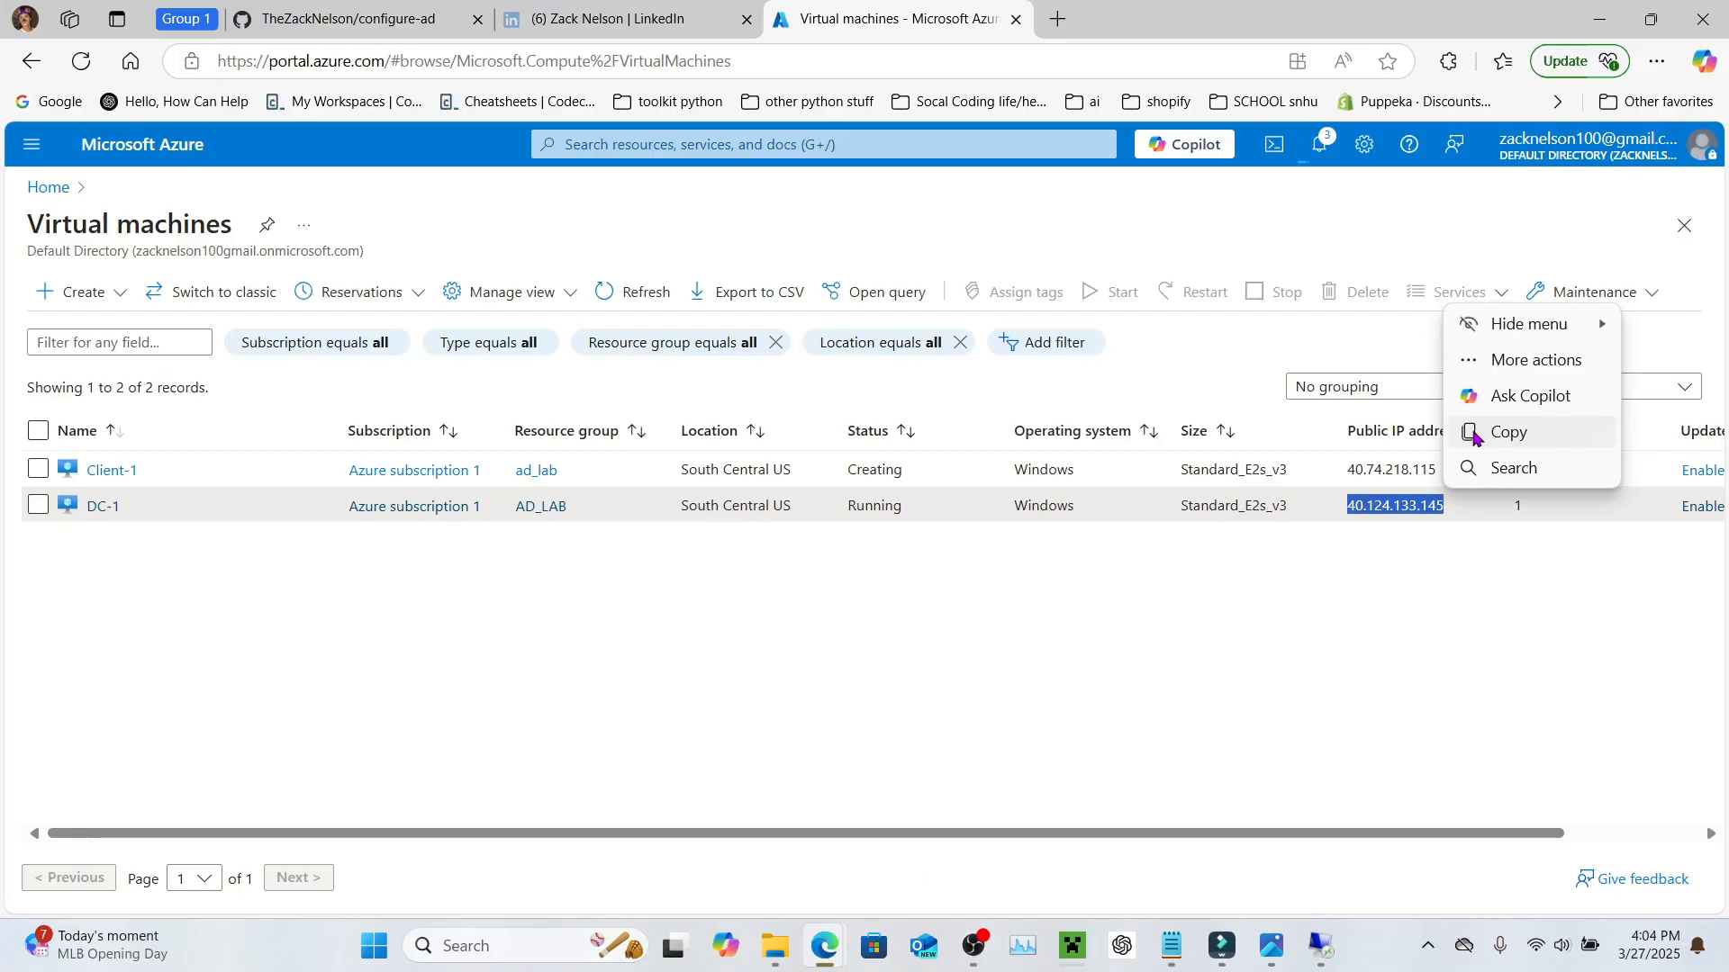
{"action": "left_click", "coordinate": [1473, 437]}
{"action": "left_click", "coordinate": [1319, 948]}
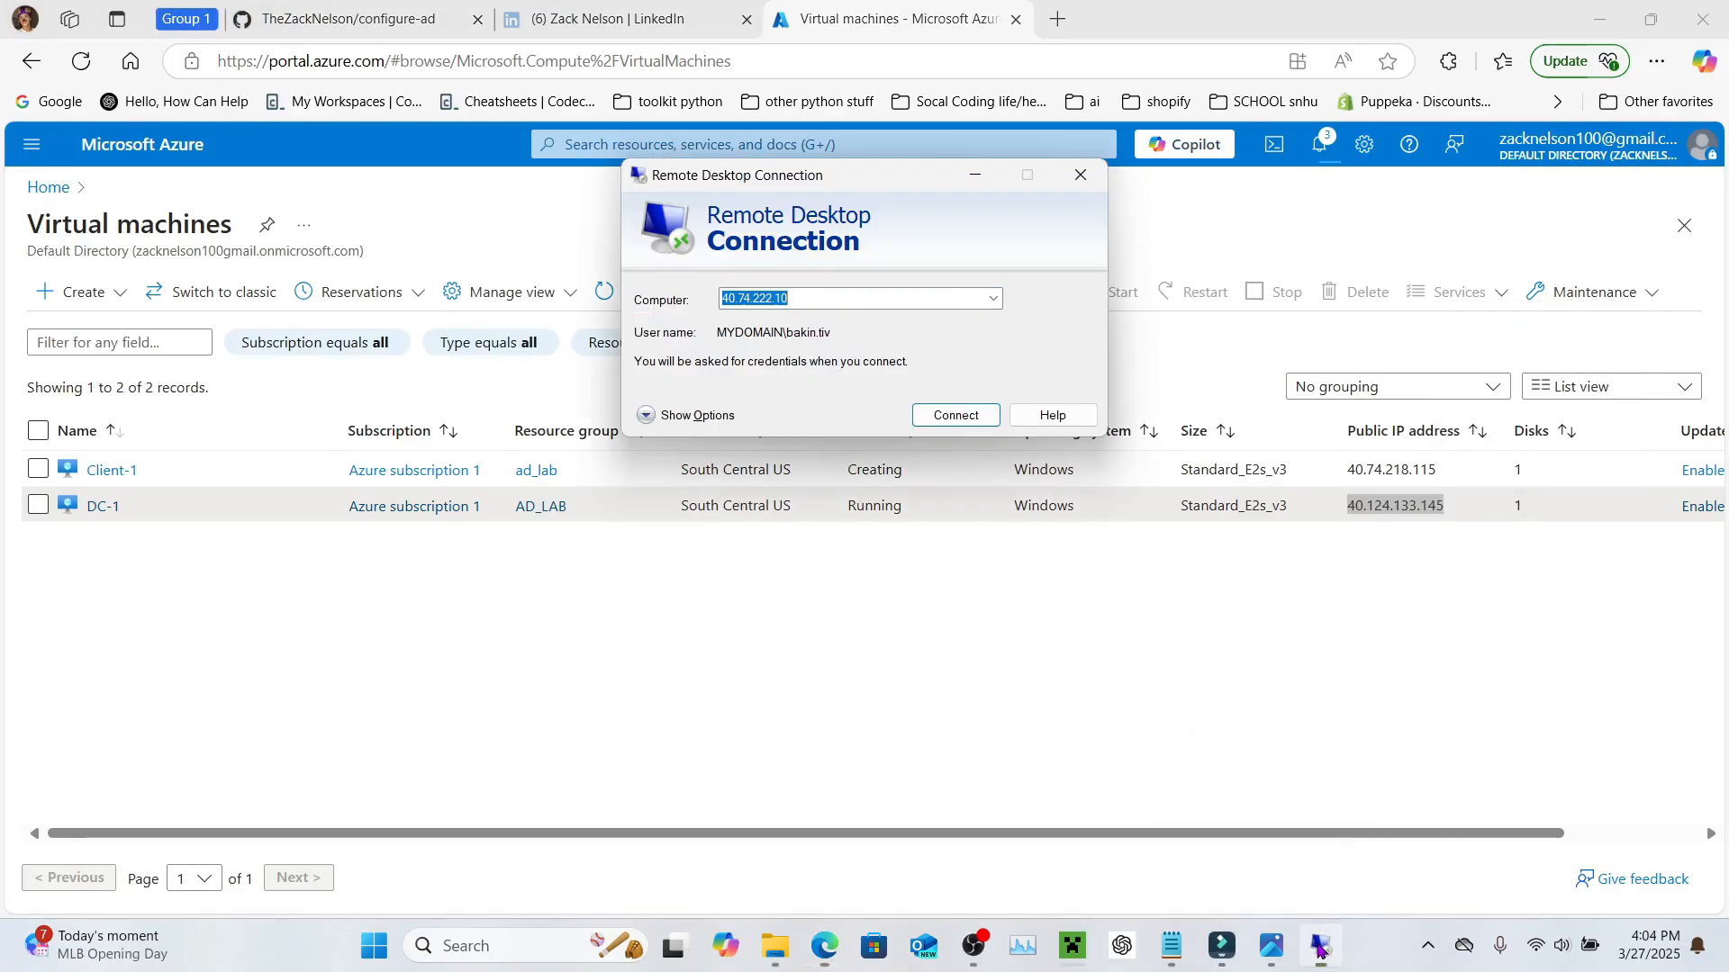
{"action": "left_click", "coordinate": [881, 297]}
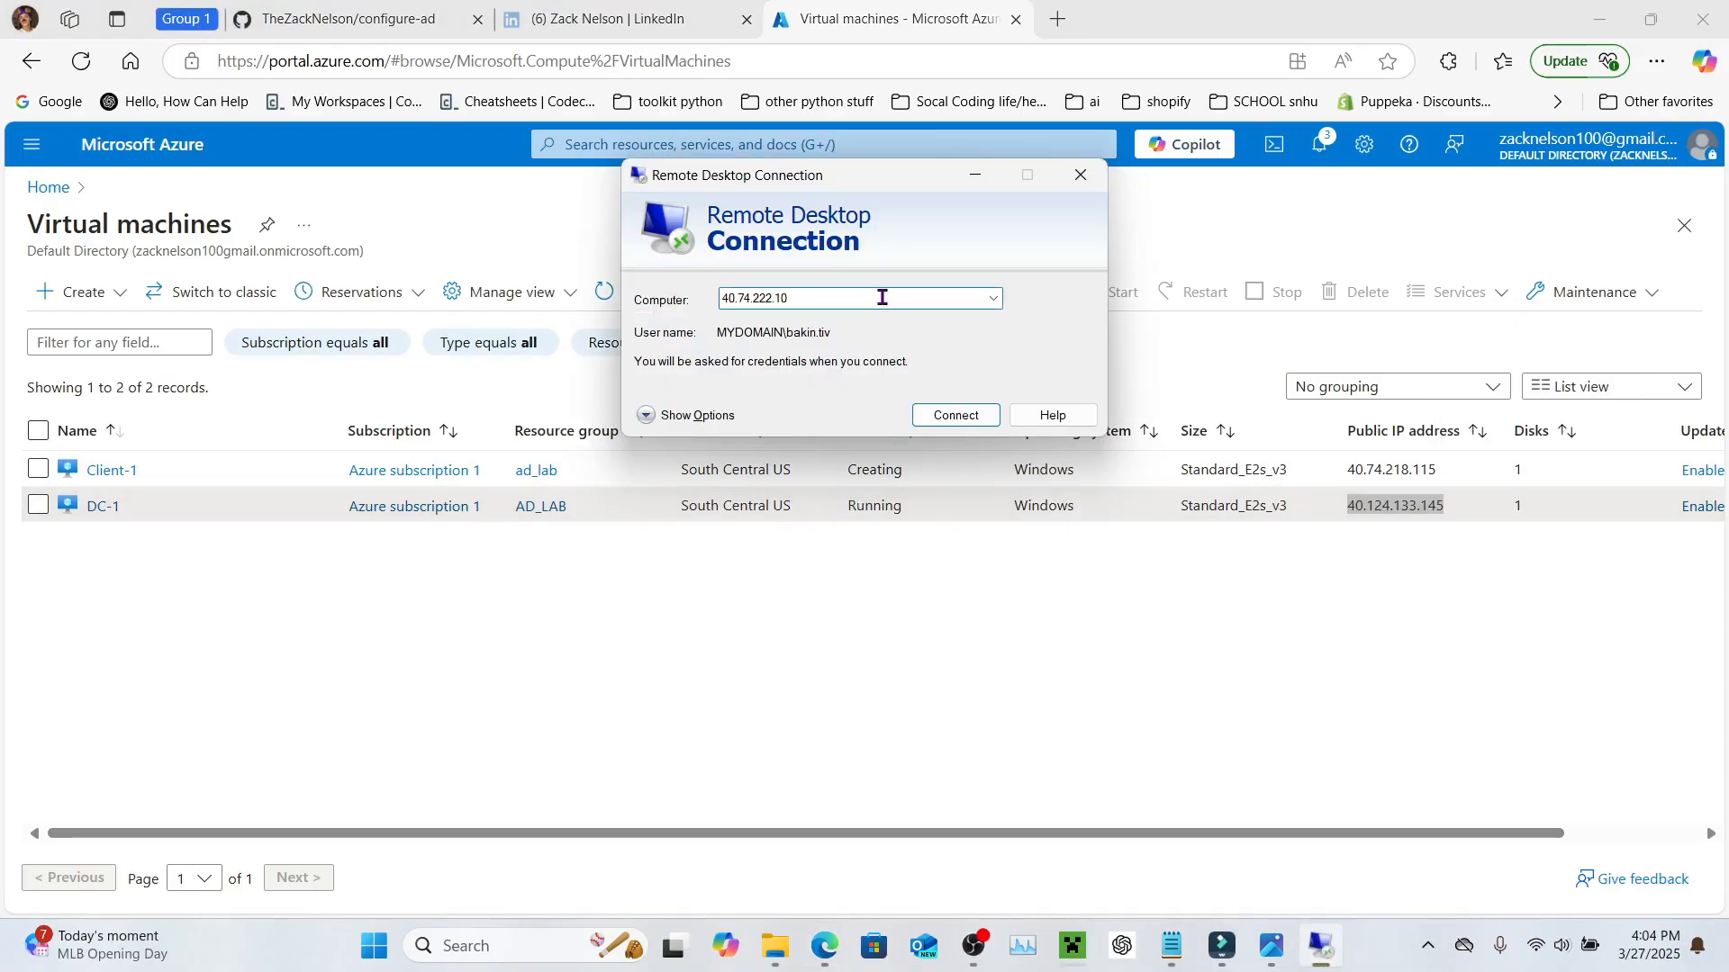
{"action": "double_click", "coordinate": [881, 297]}
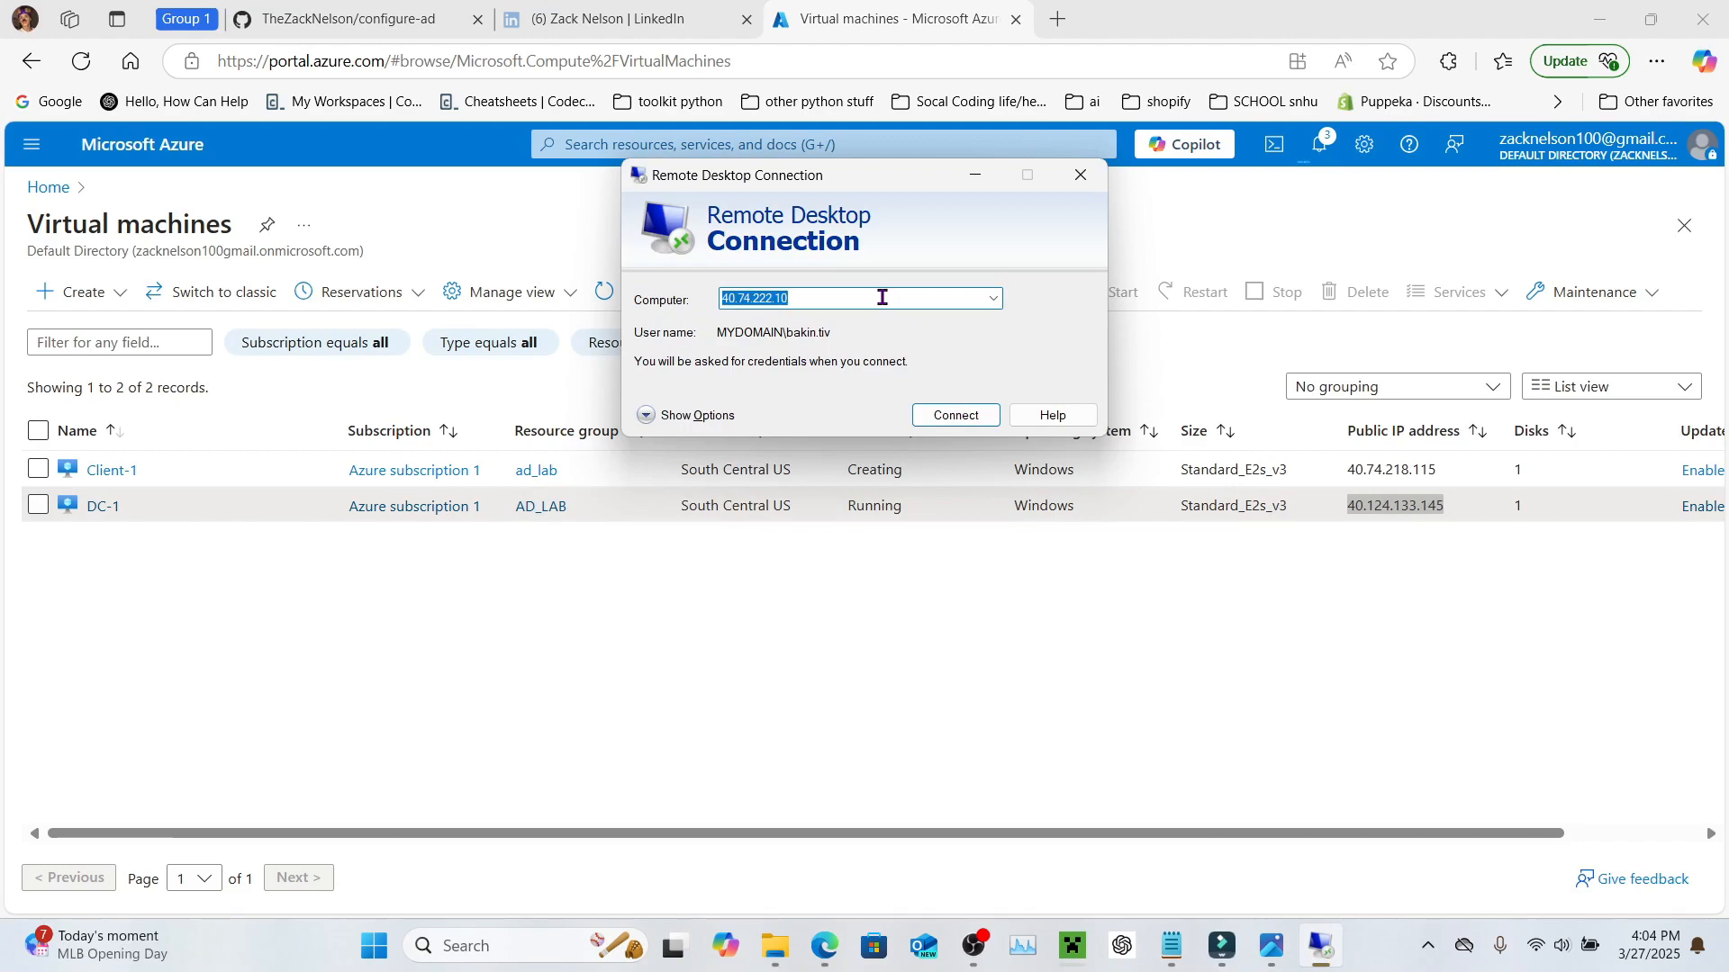
{"action": "key", "text": "ctrl+v"}
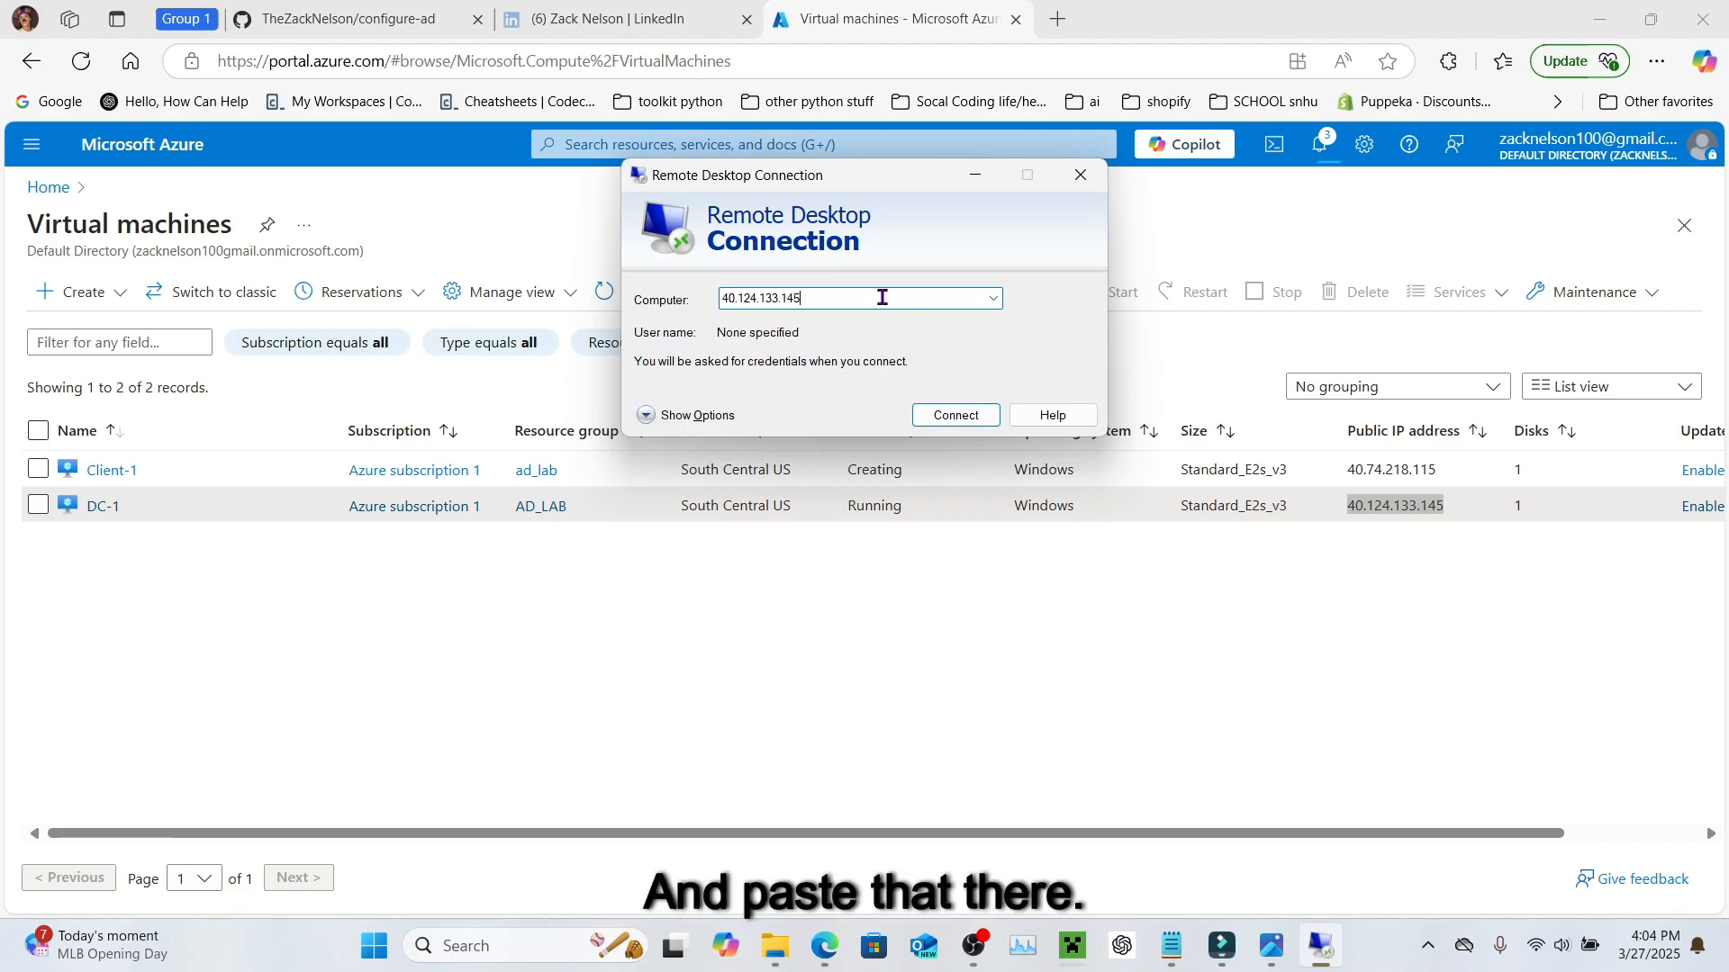
Step: Enter the lab username in the connection options and connect to DC-1
{"action": "left_click", "coordinate": [652, 421]}
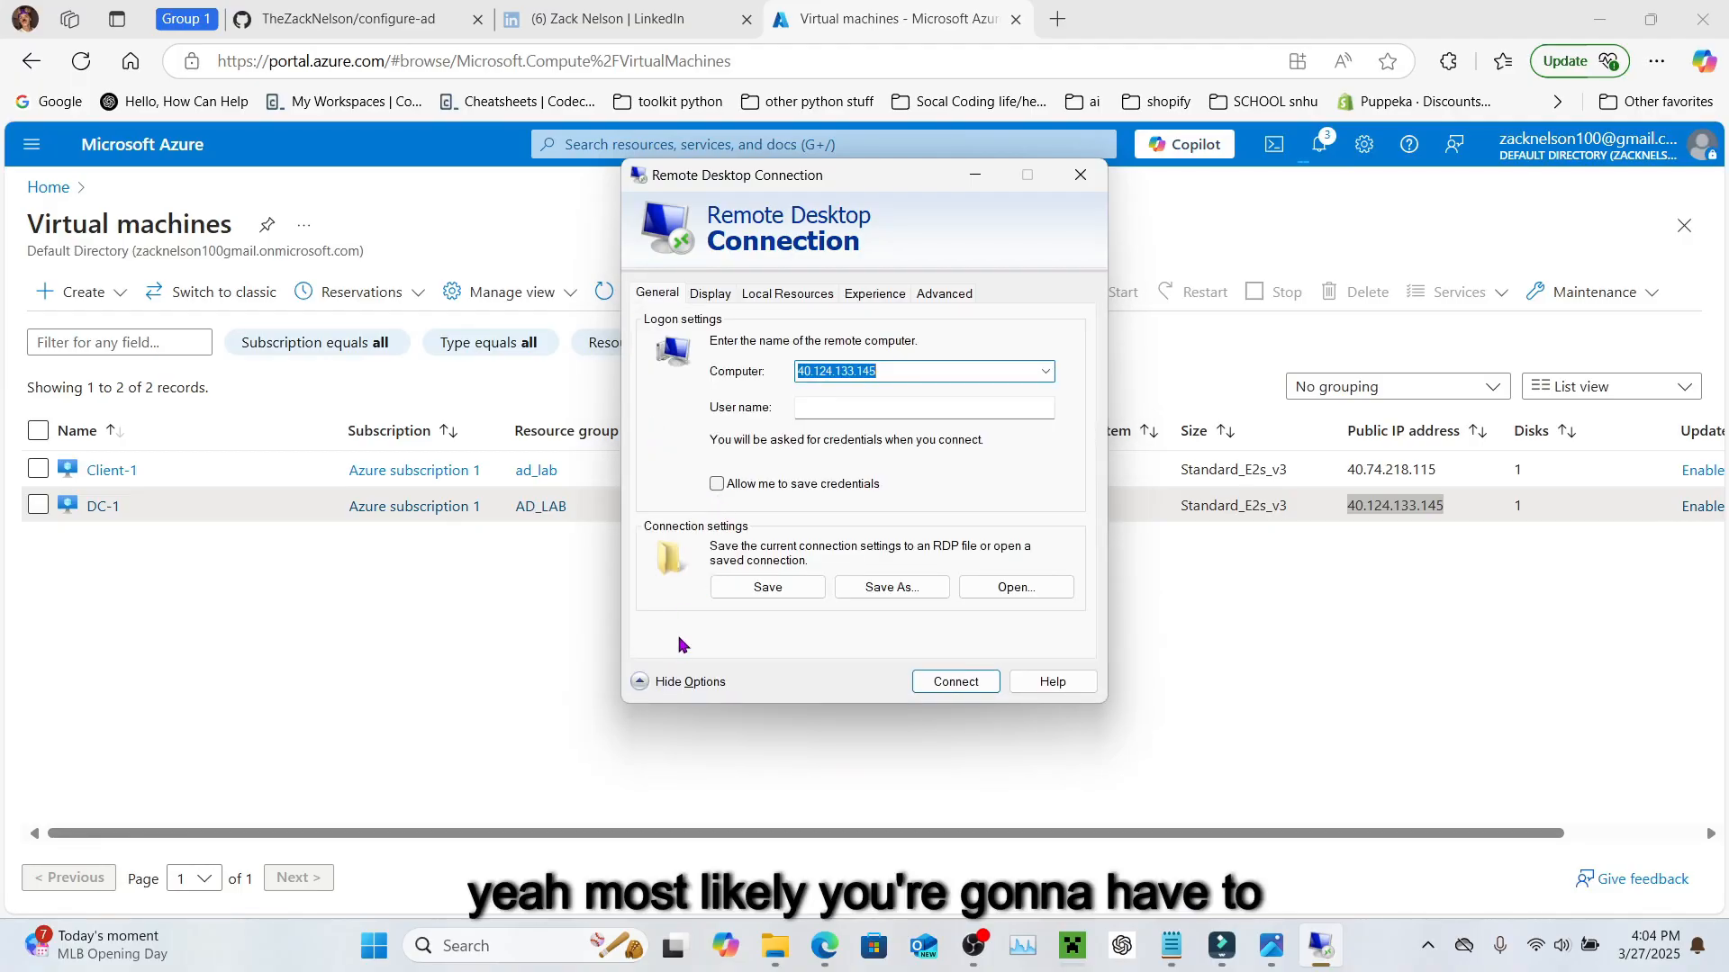
{"action": "left_click", "coordinate": [639, 684]}
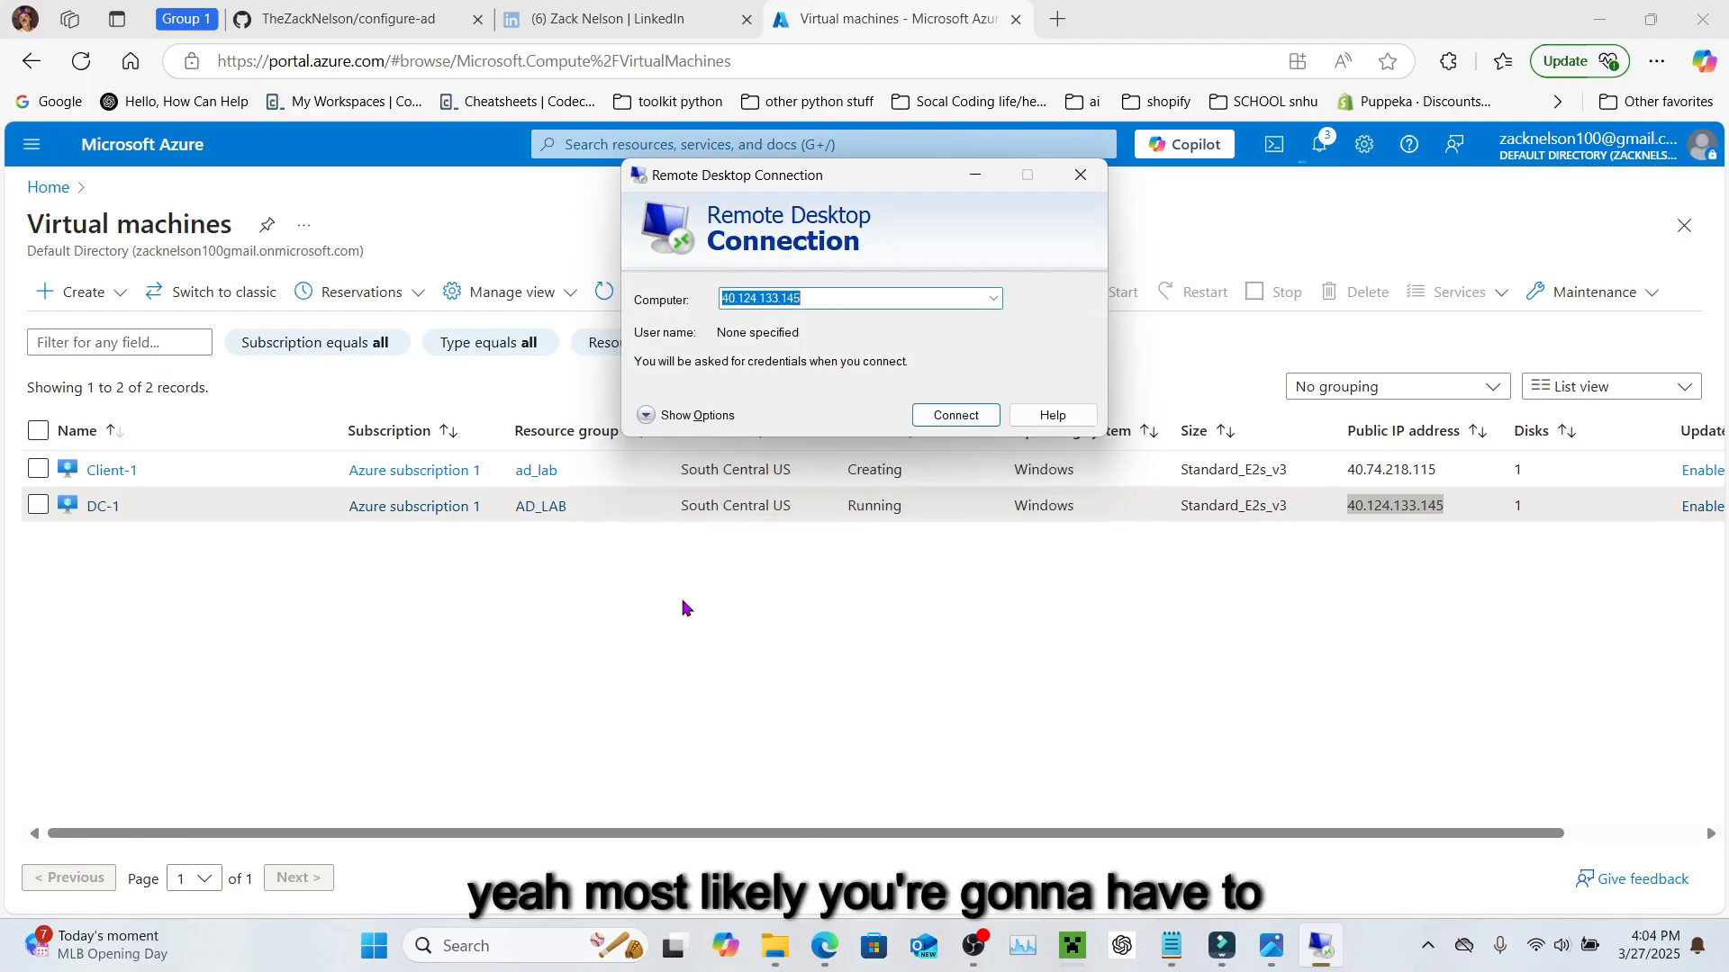
{"action": "left_click", "coordinate": [657, 418]}
{"action": "left_click", "coordinate": [899, 407]}
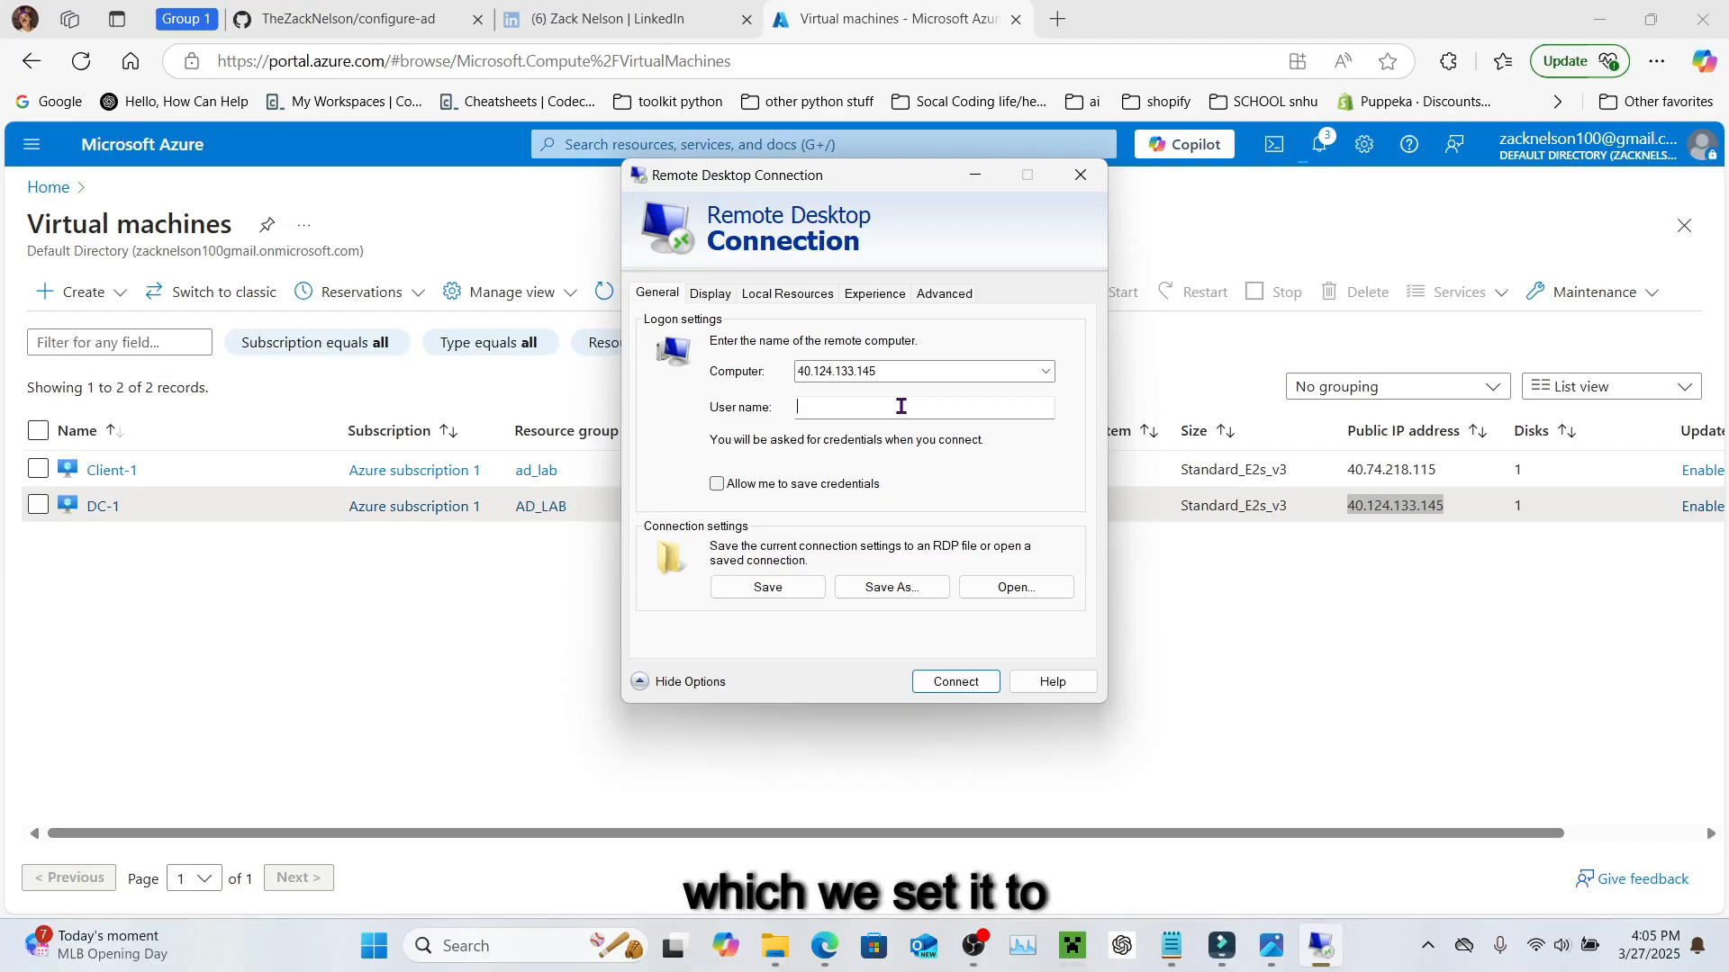
{"action": "type", "text": "lab_"}
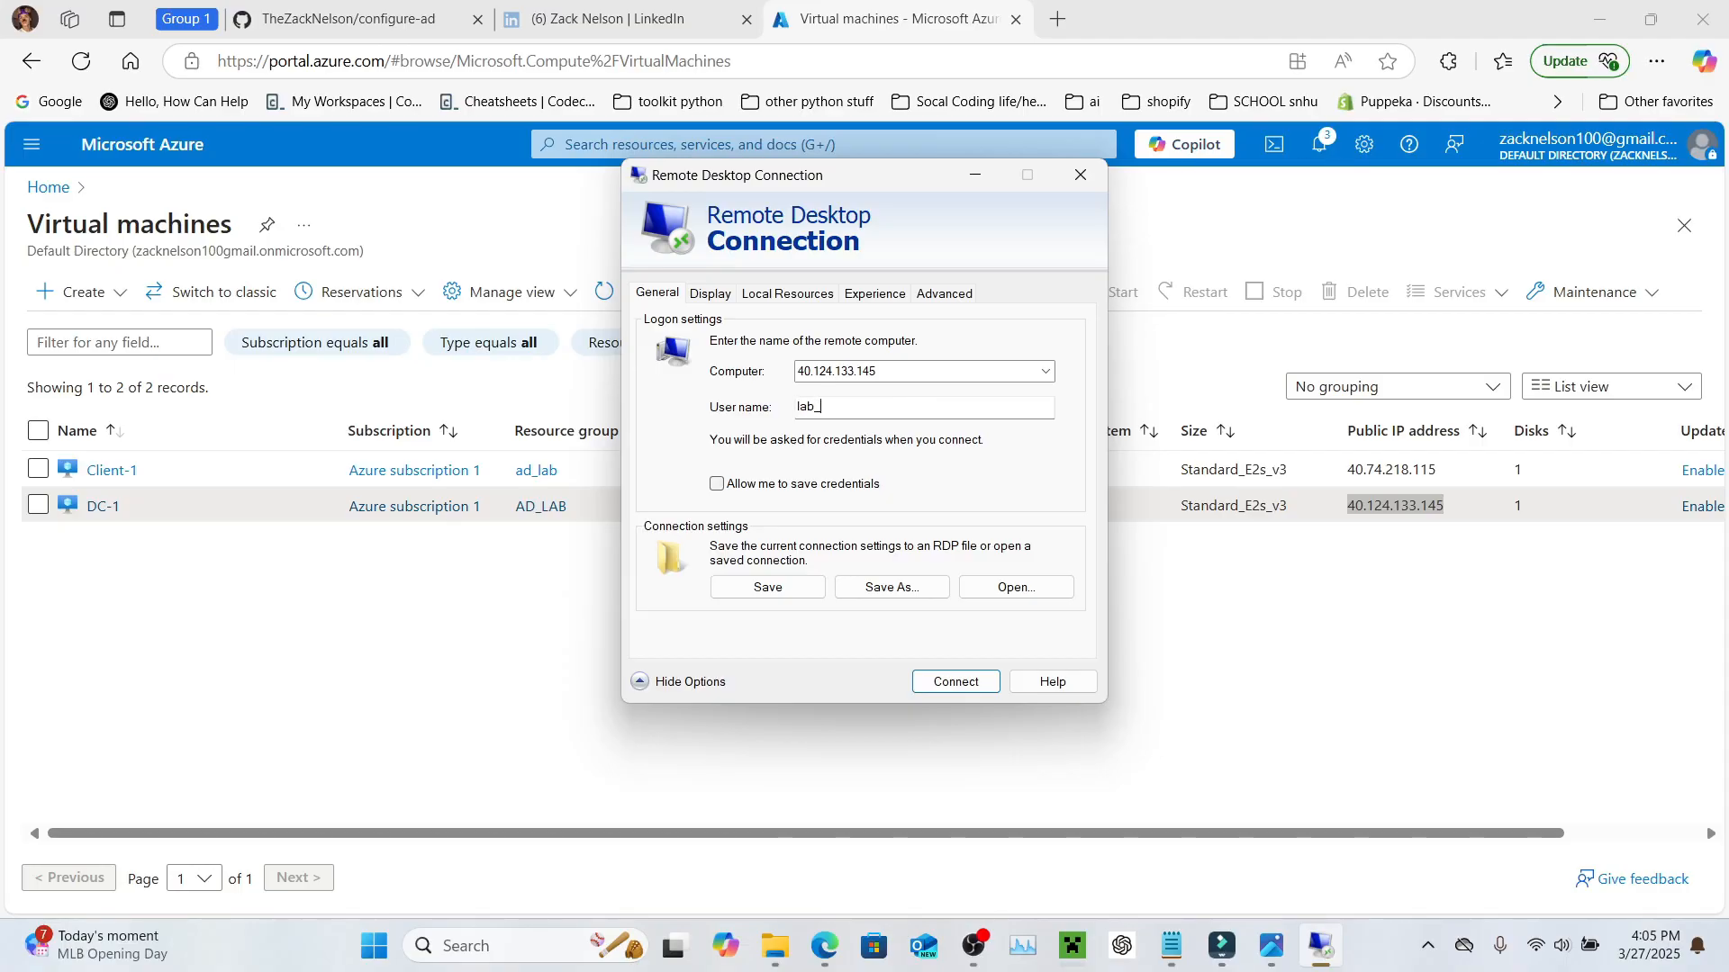
{"action": "type", "text": "users"}
{"action": "key", "text": "BackSpace"}
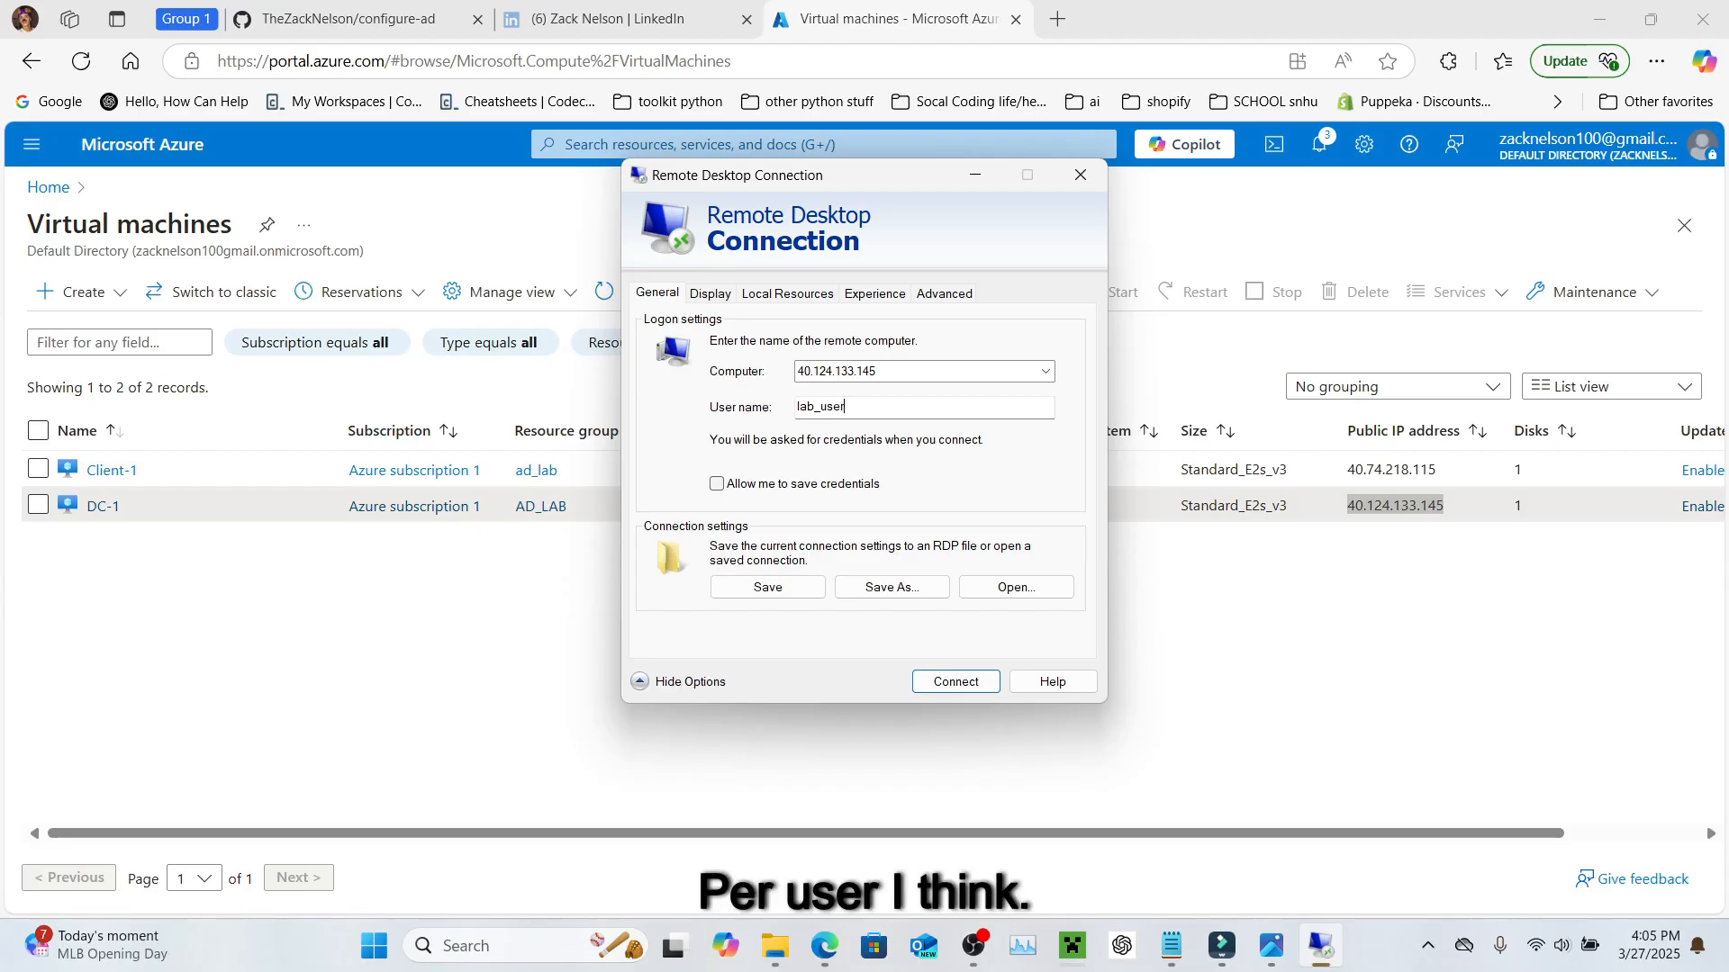
{"action": "left_click", "coordinate": [956, 683]}
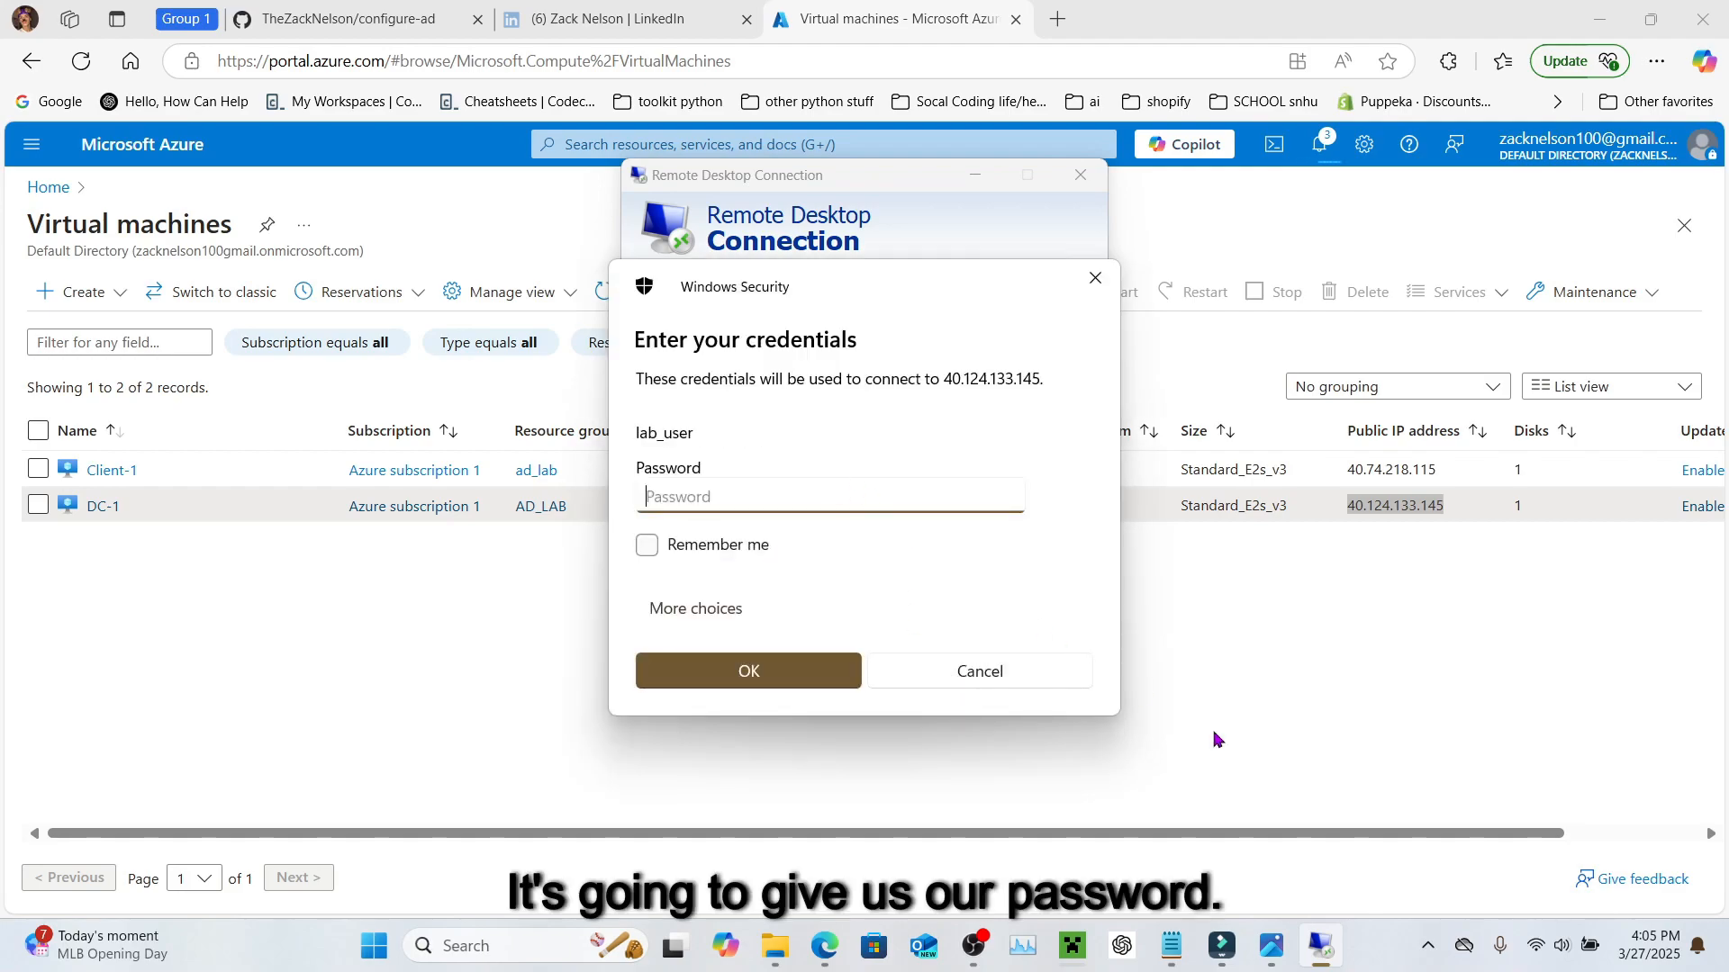
Step: Enter the VM account password from the notes in the Windows Security prompt
{"action": "left_click", "coordinate": [1171, 945]}
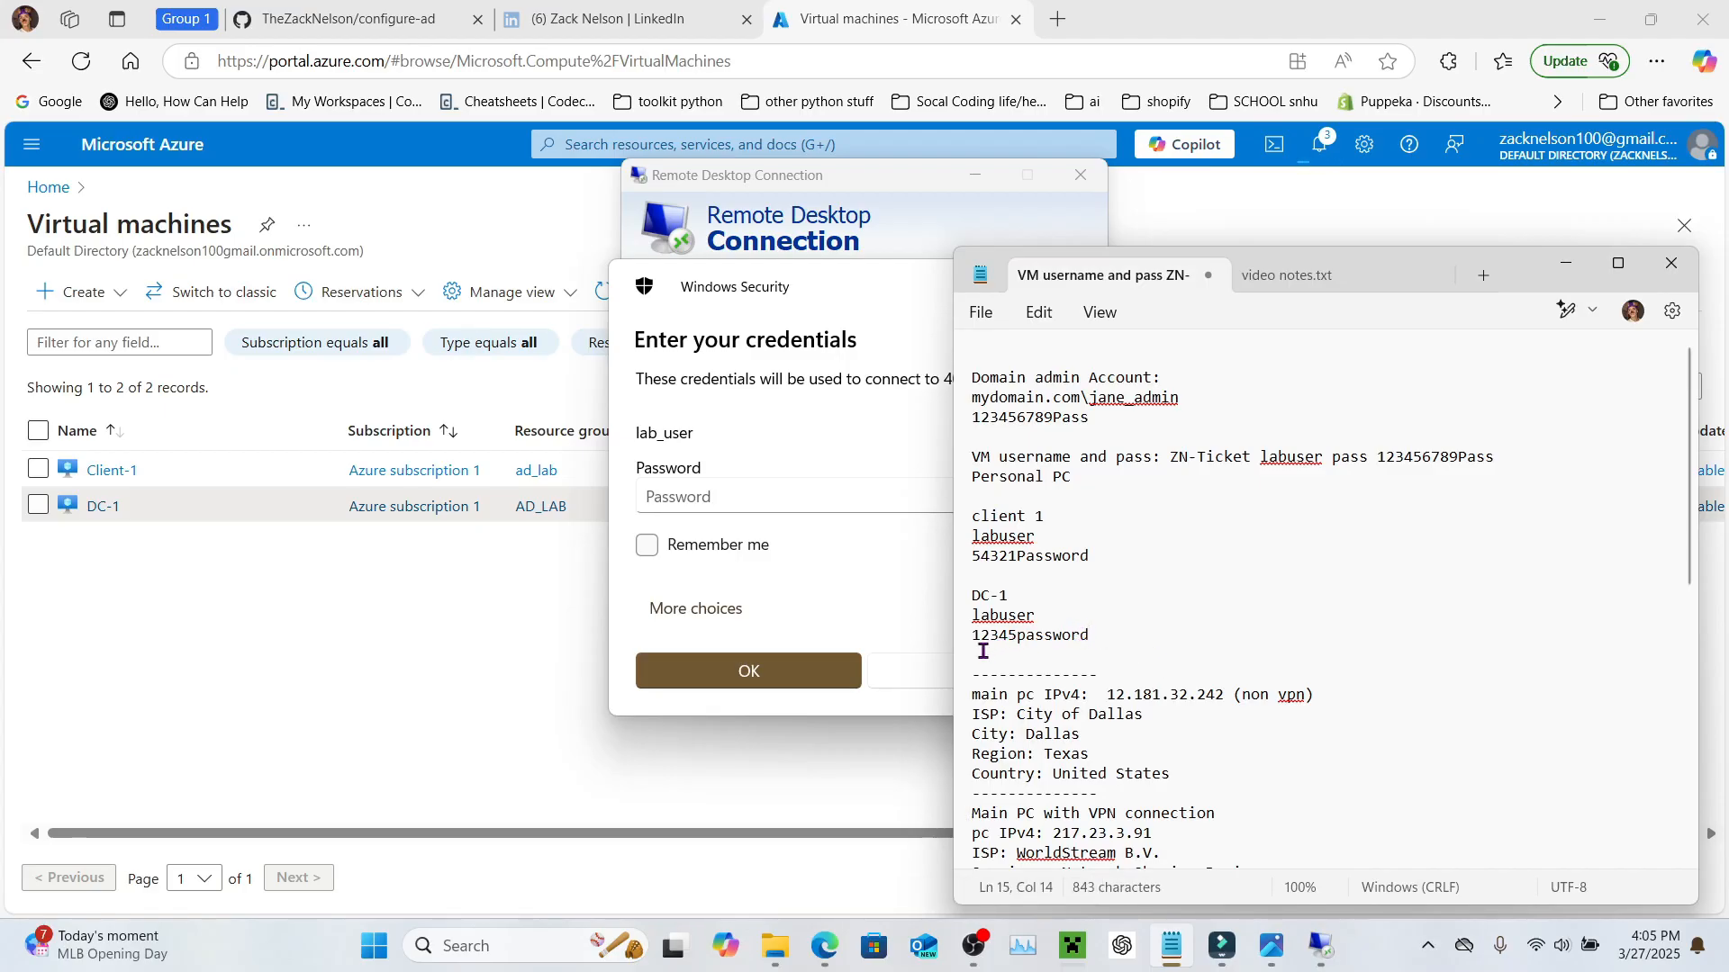
{"action": "left_click", "coordinate": [713, 498]}
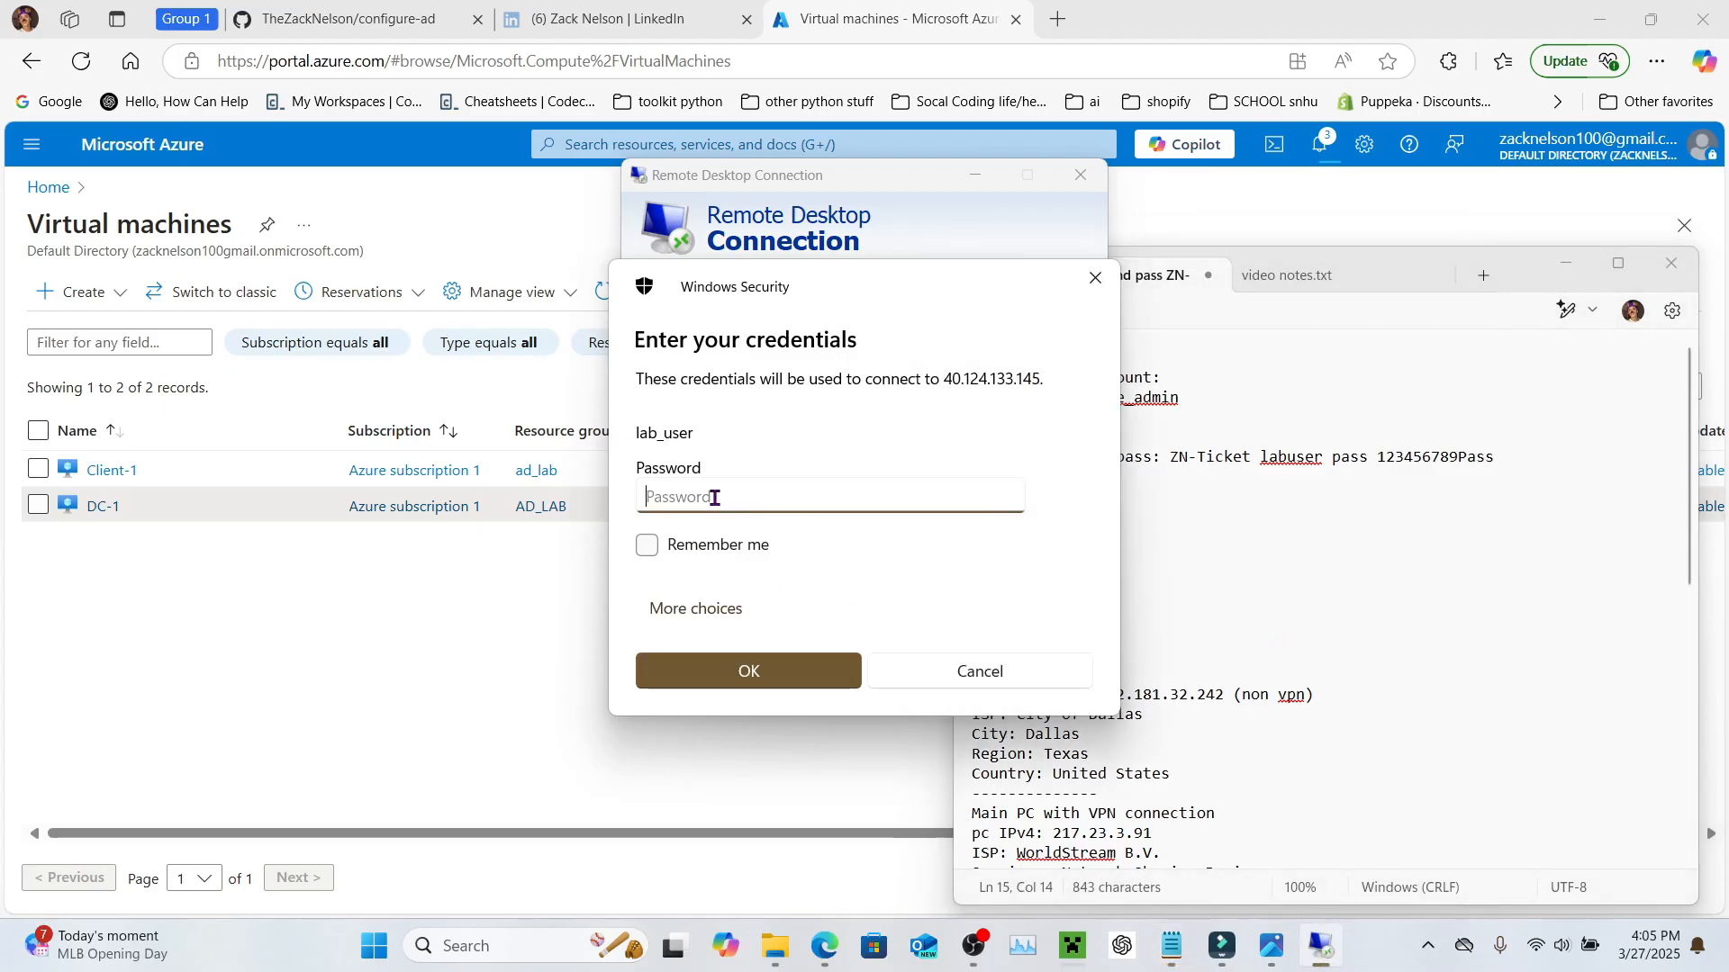
{"action": "key", "text": "Return"}
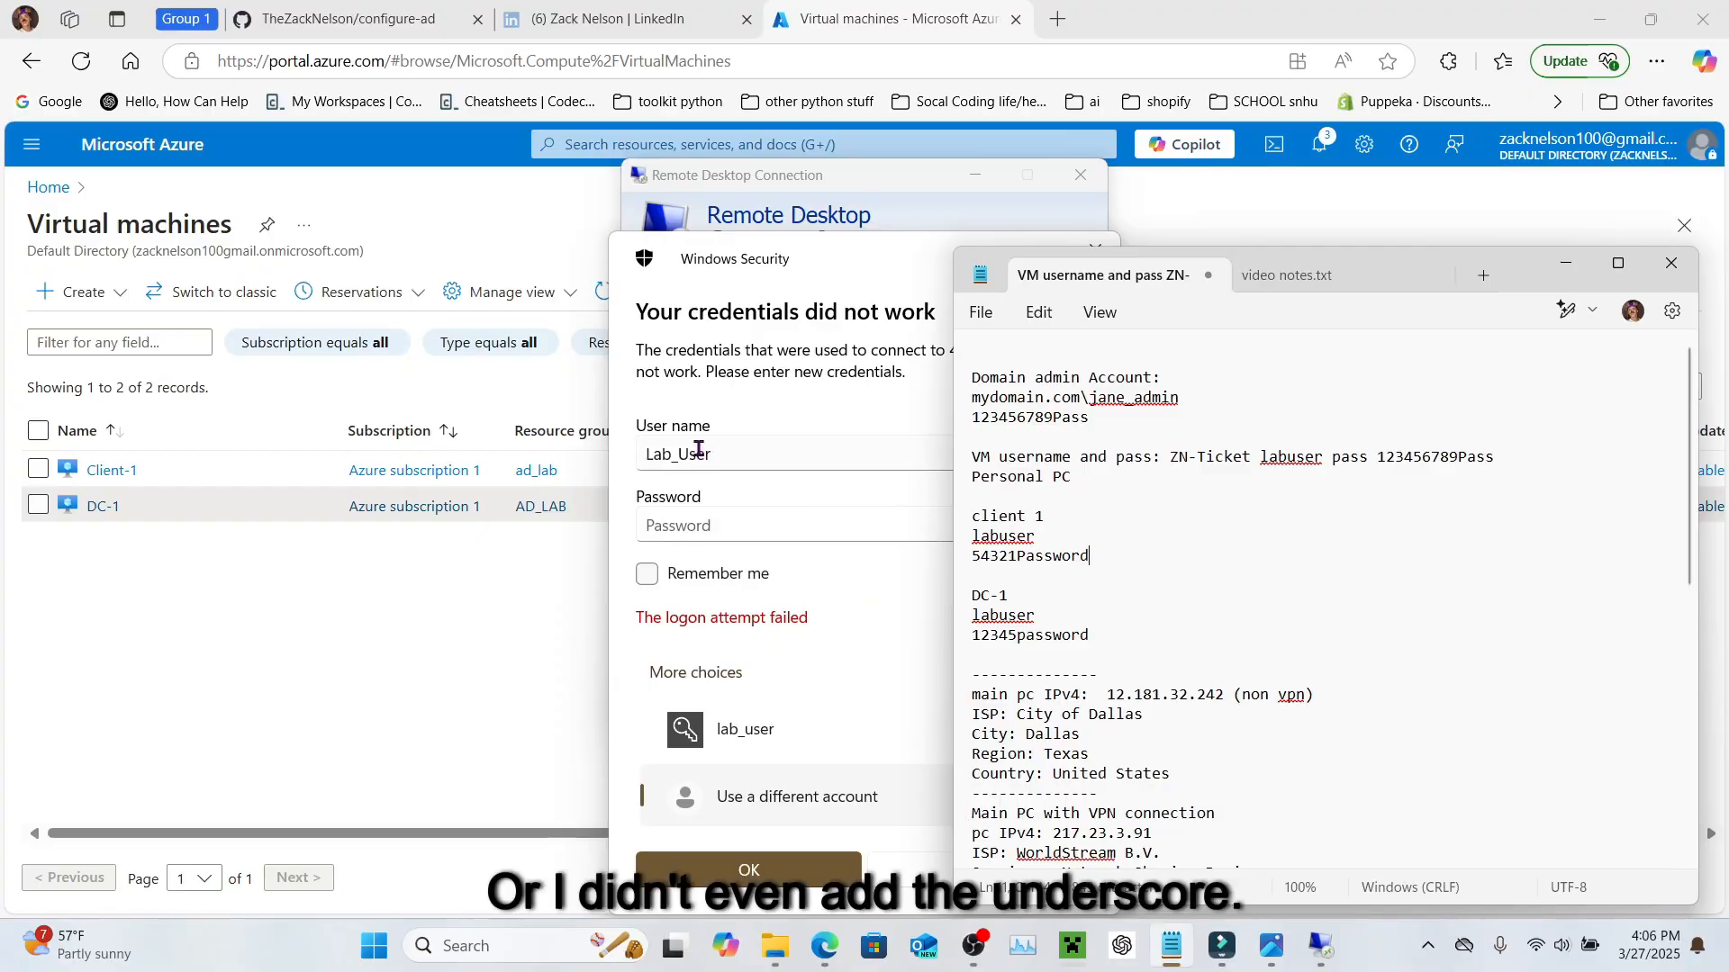
Step: Sign in with a different account using the corrected lab username and password
{"action": "left_click", "coordinate": [689, 452]}
{"action": "left_click_drag", "start_coordinate": [707, 456], "coordinate": [648, 443]}
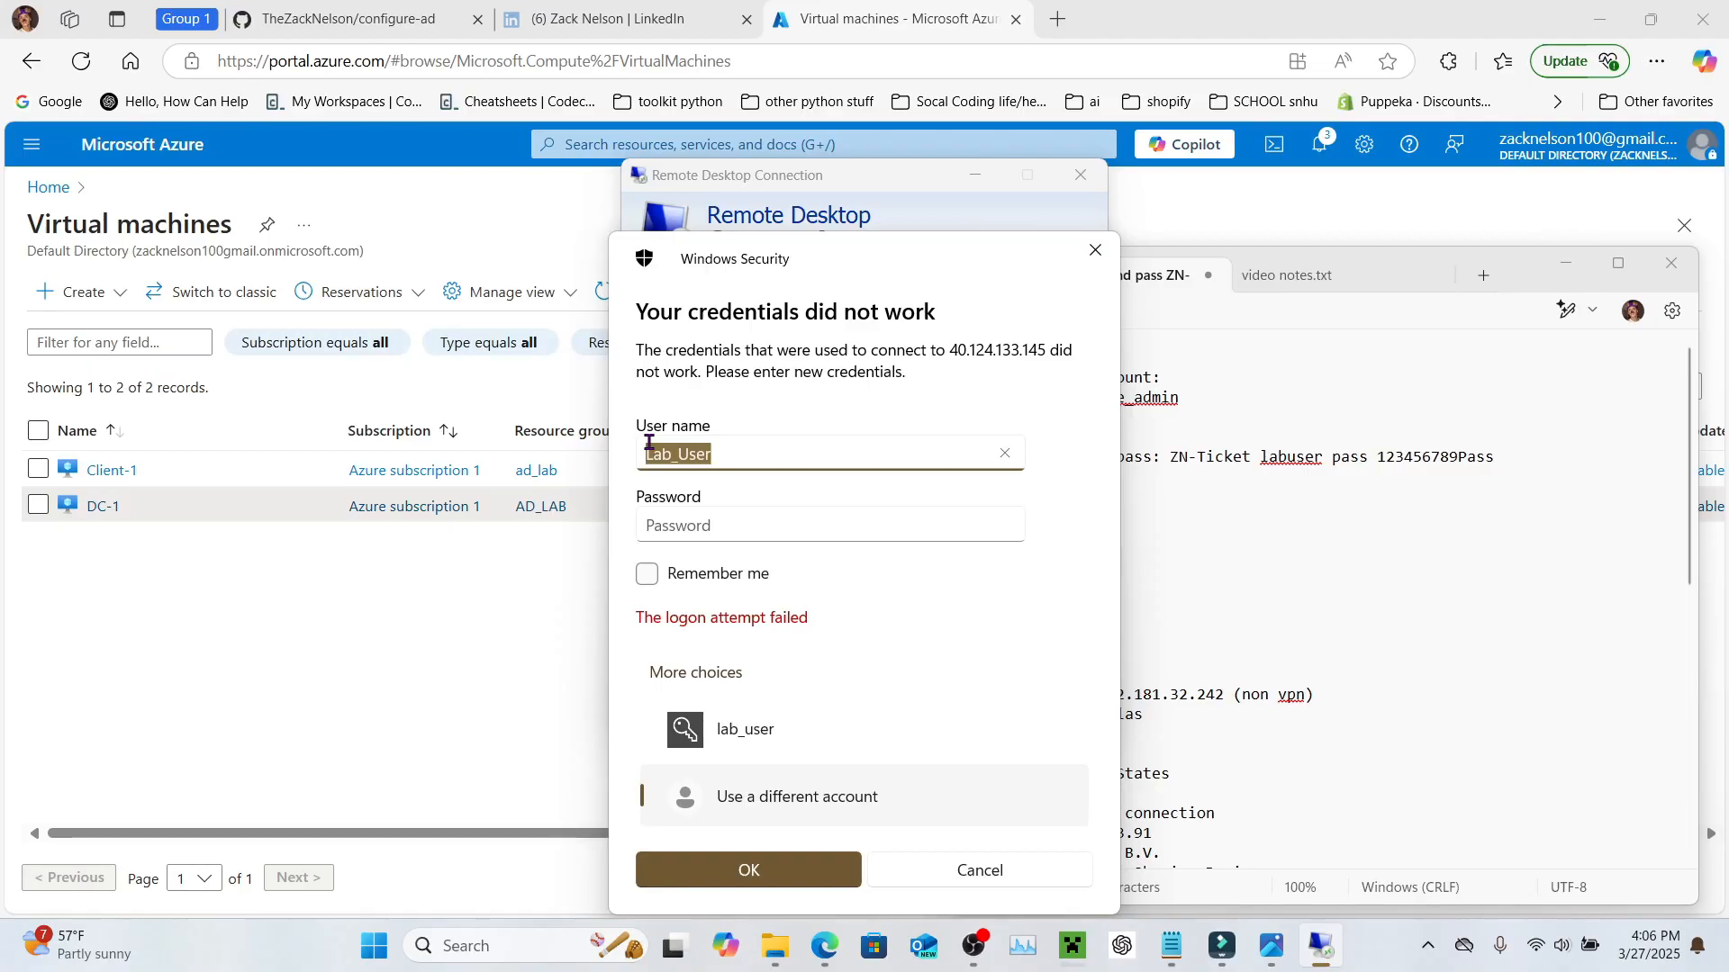
{"action": "key", "text": "BackSpace"}
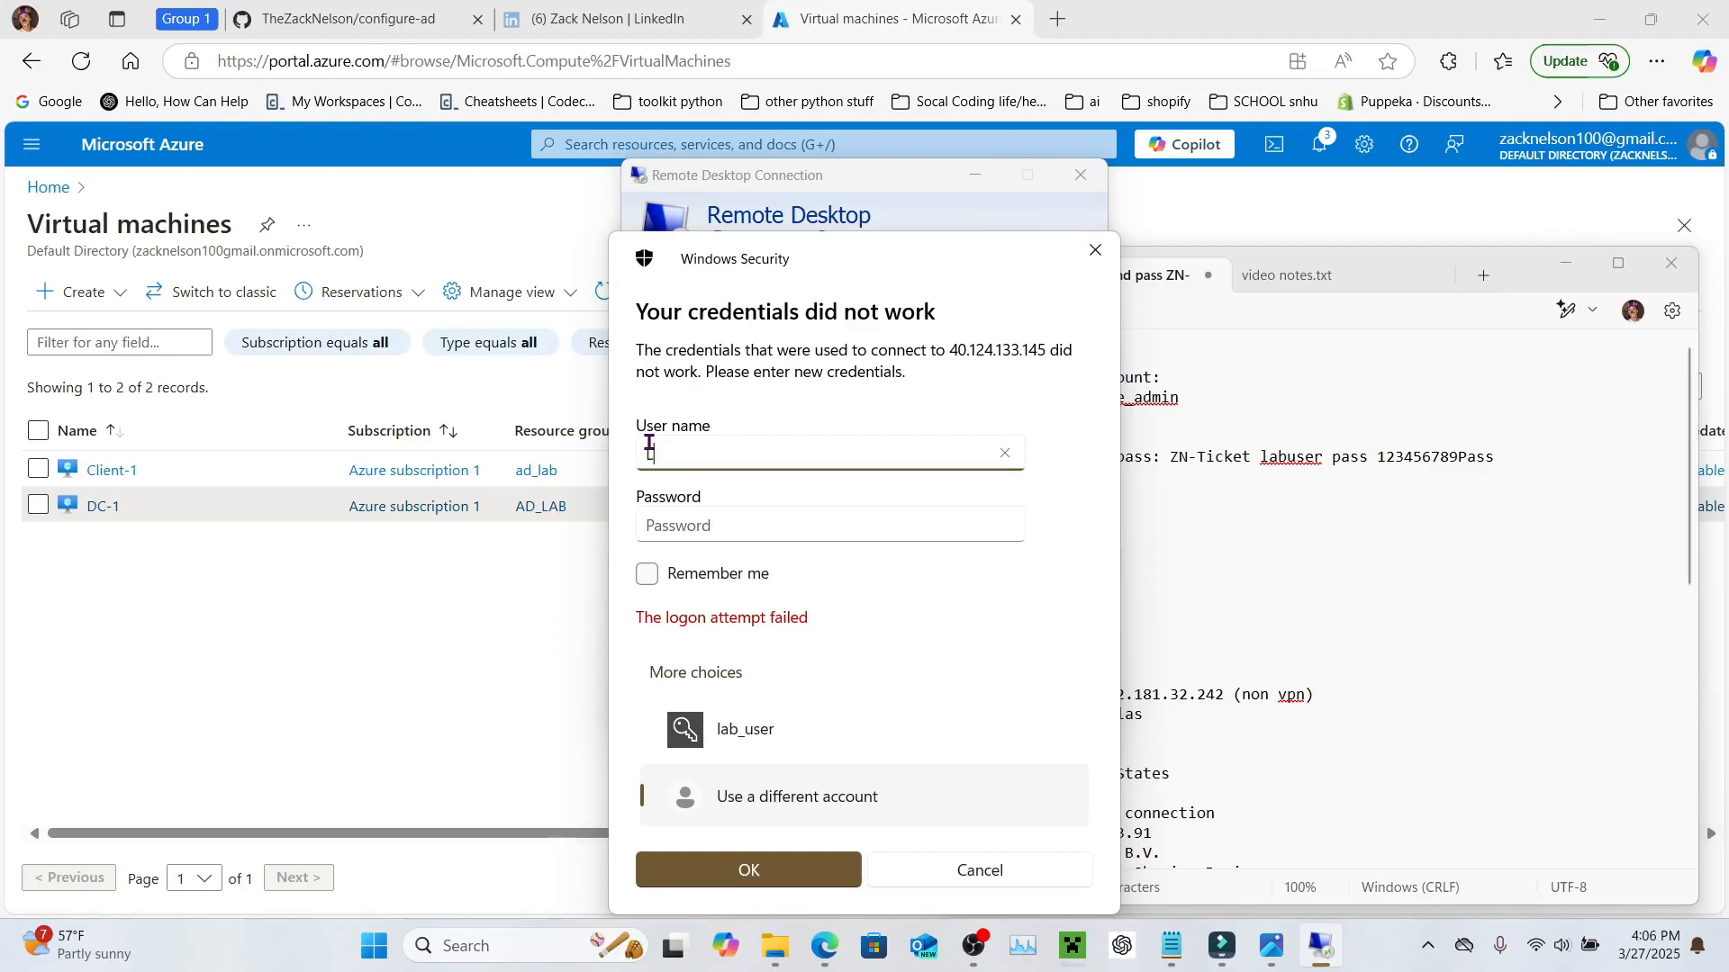
{"action": "key", "text": "Tab"}
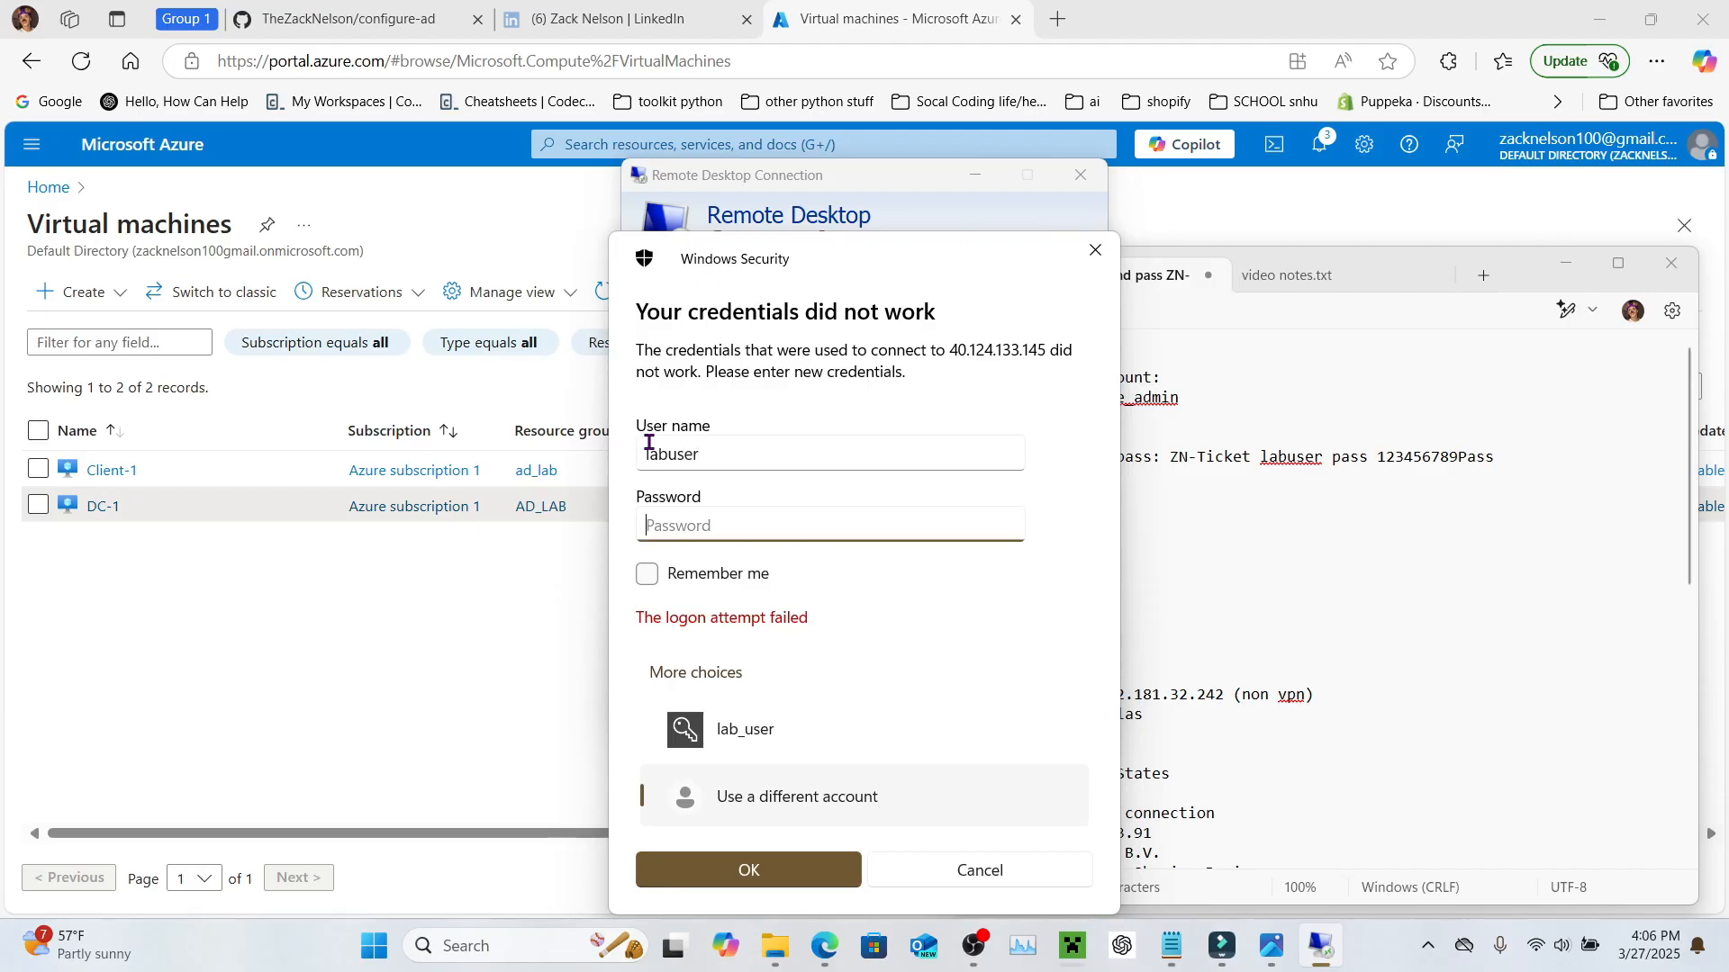
{"action": "key", "text": "Return"}
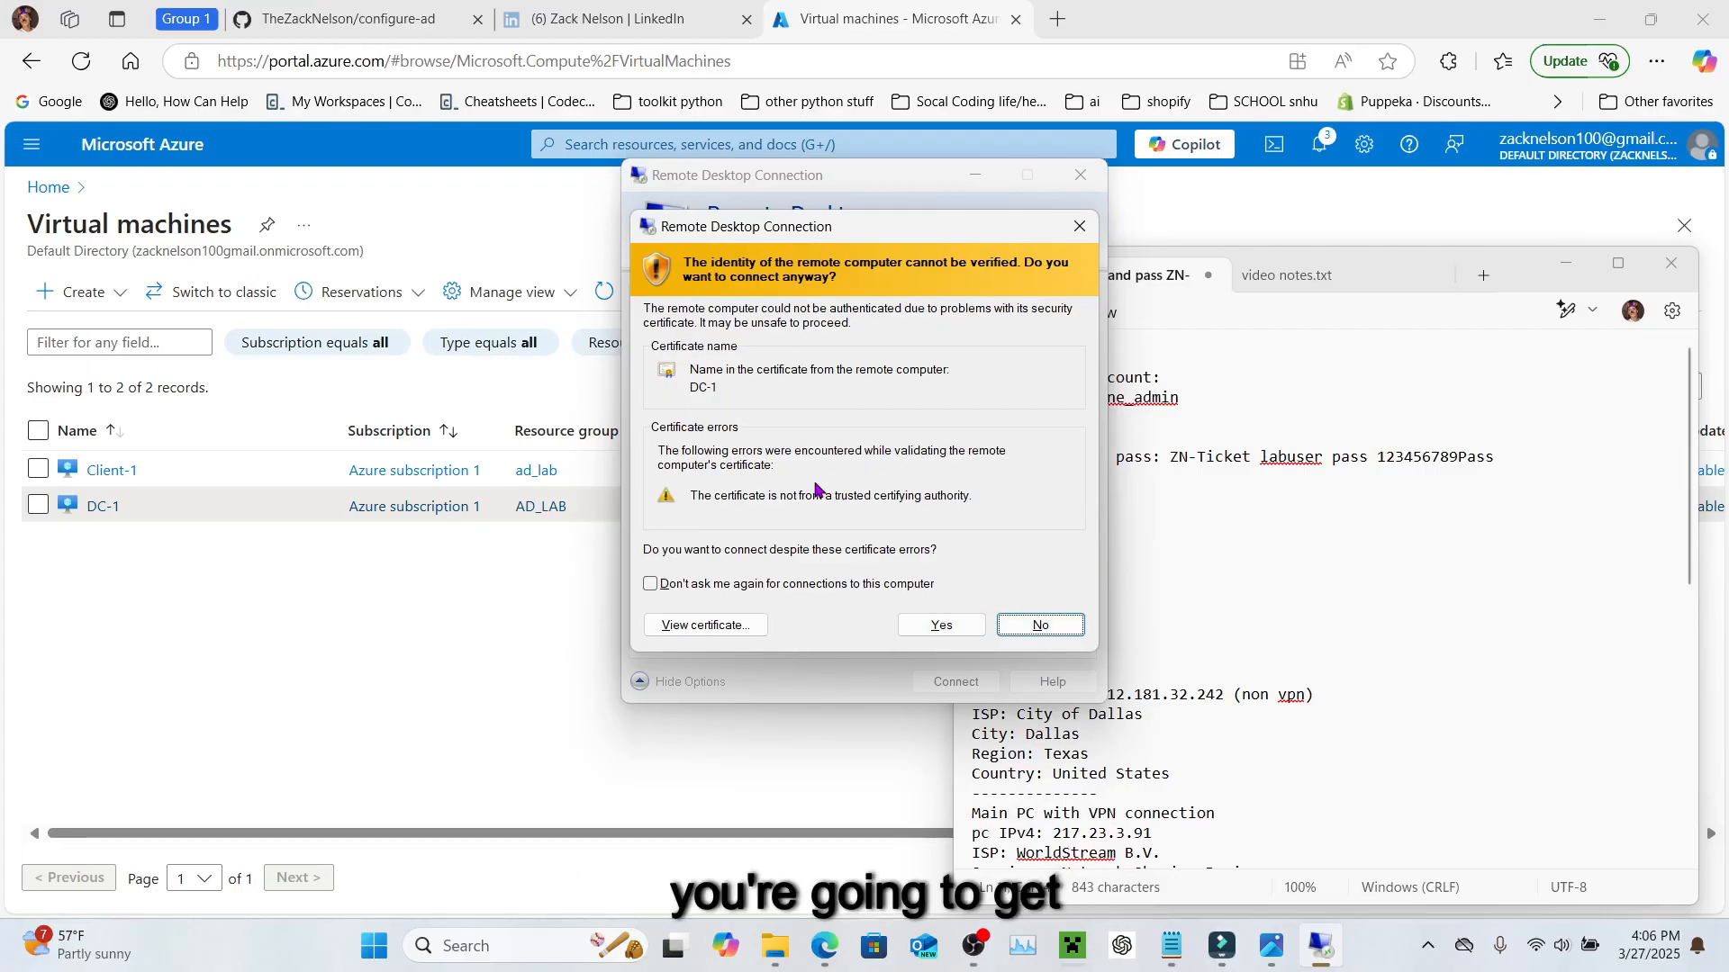
Step: Accept the certificate warning and let the DC-1 remote session load to Server Manager
{"action": "left_click", "coordinate": [941, 628]}
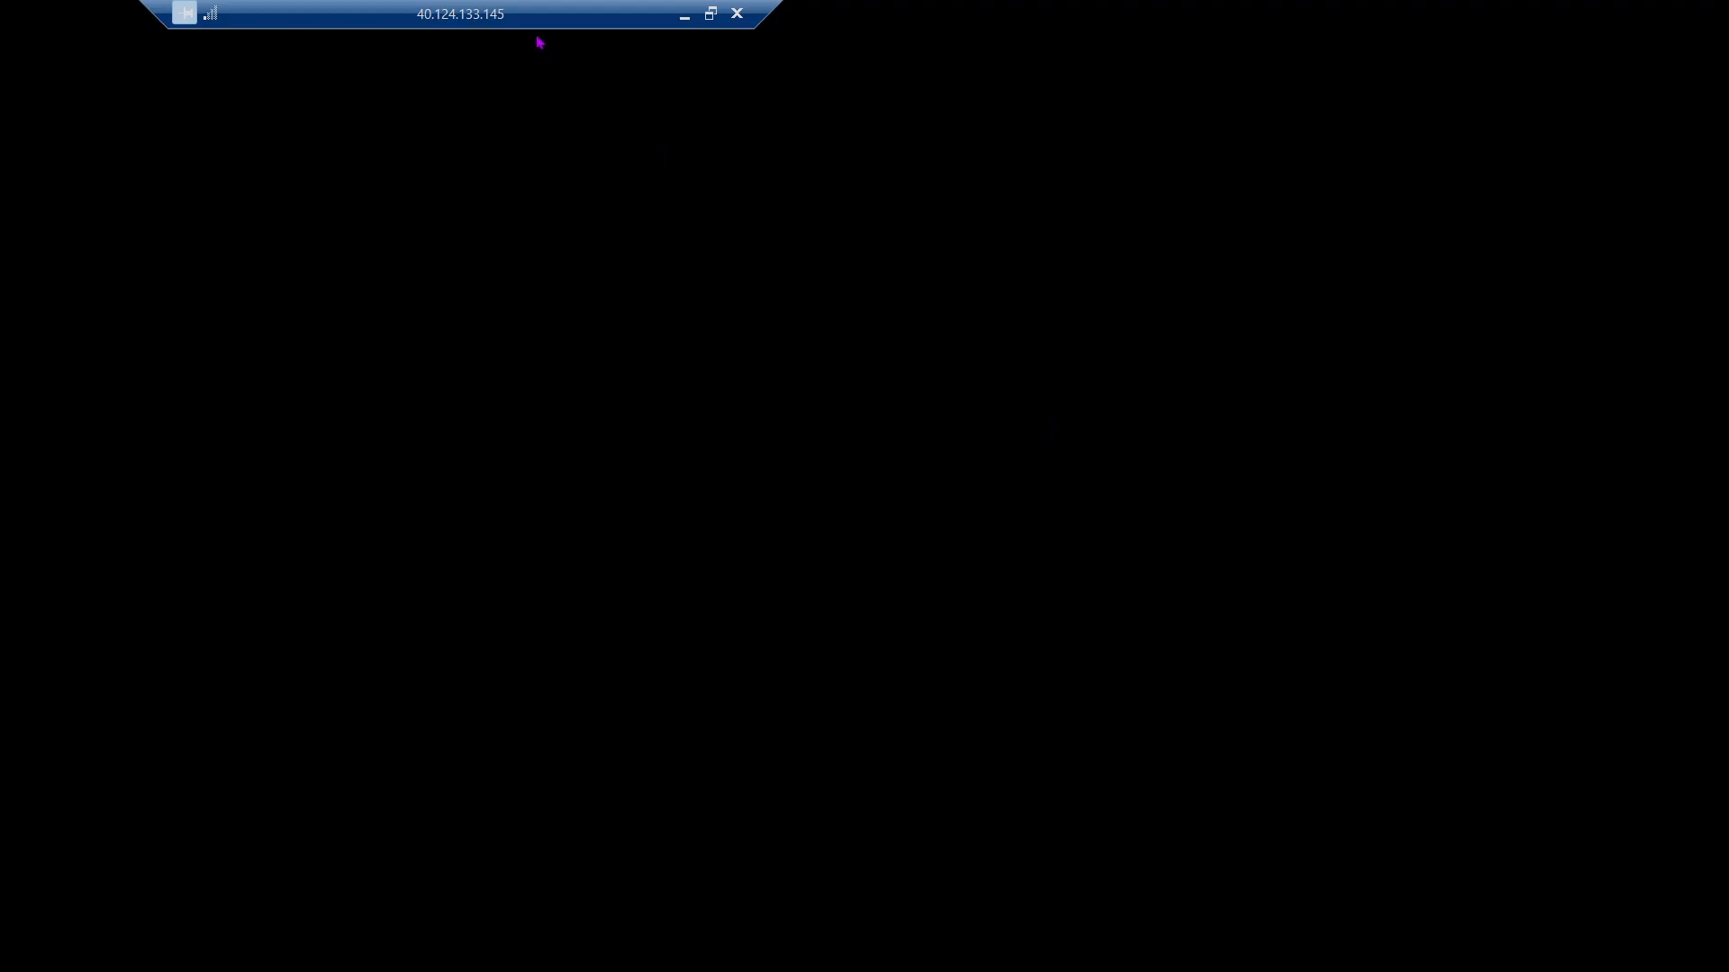
{"action": "left_click_drag", "start_coordinate": [540, 28], "coordinate": [987, 9]}
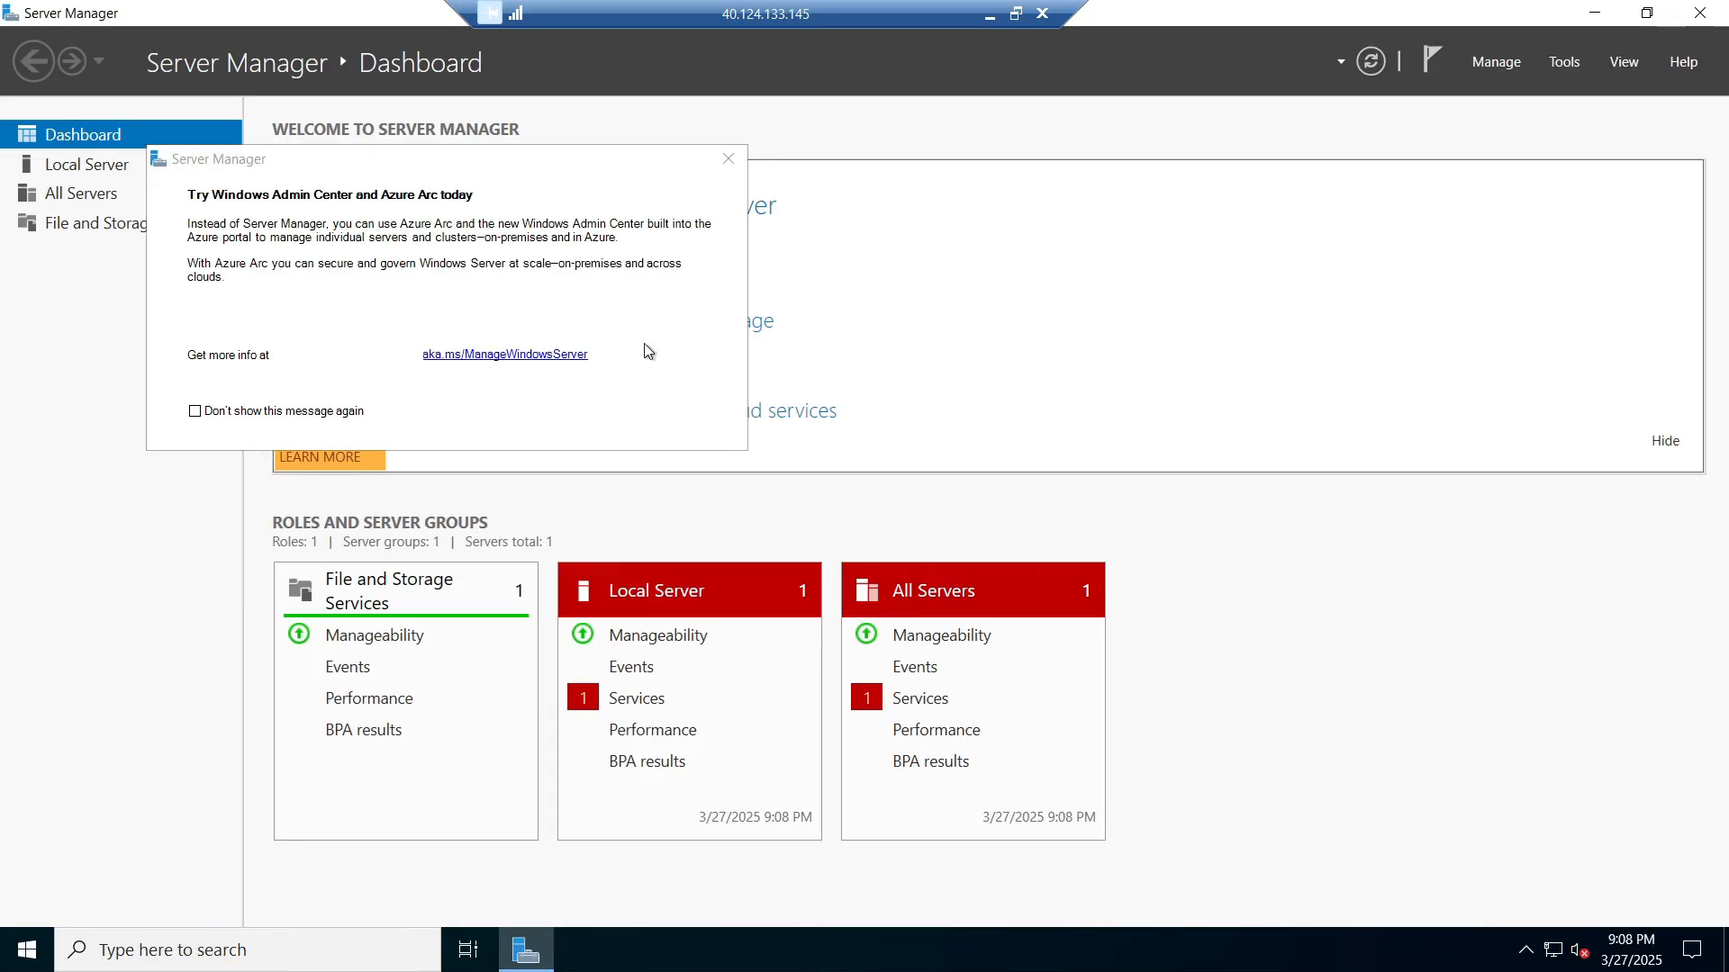
Step: Dismiss the Admin Center popup, confirm the device name is DC-1, then close Settings and Server Manager
{"action": "left_click", "coordinate": [729, 159]}
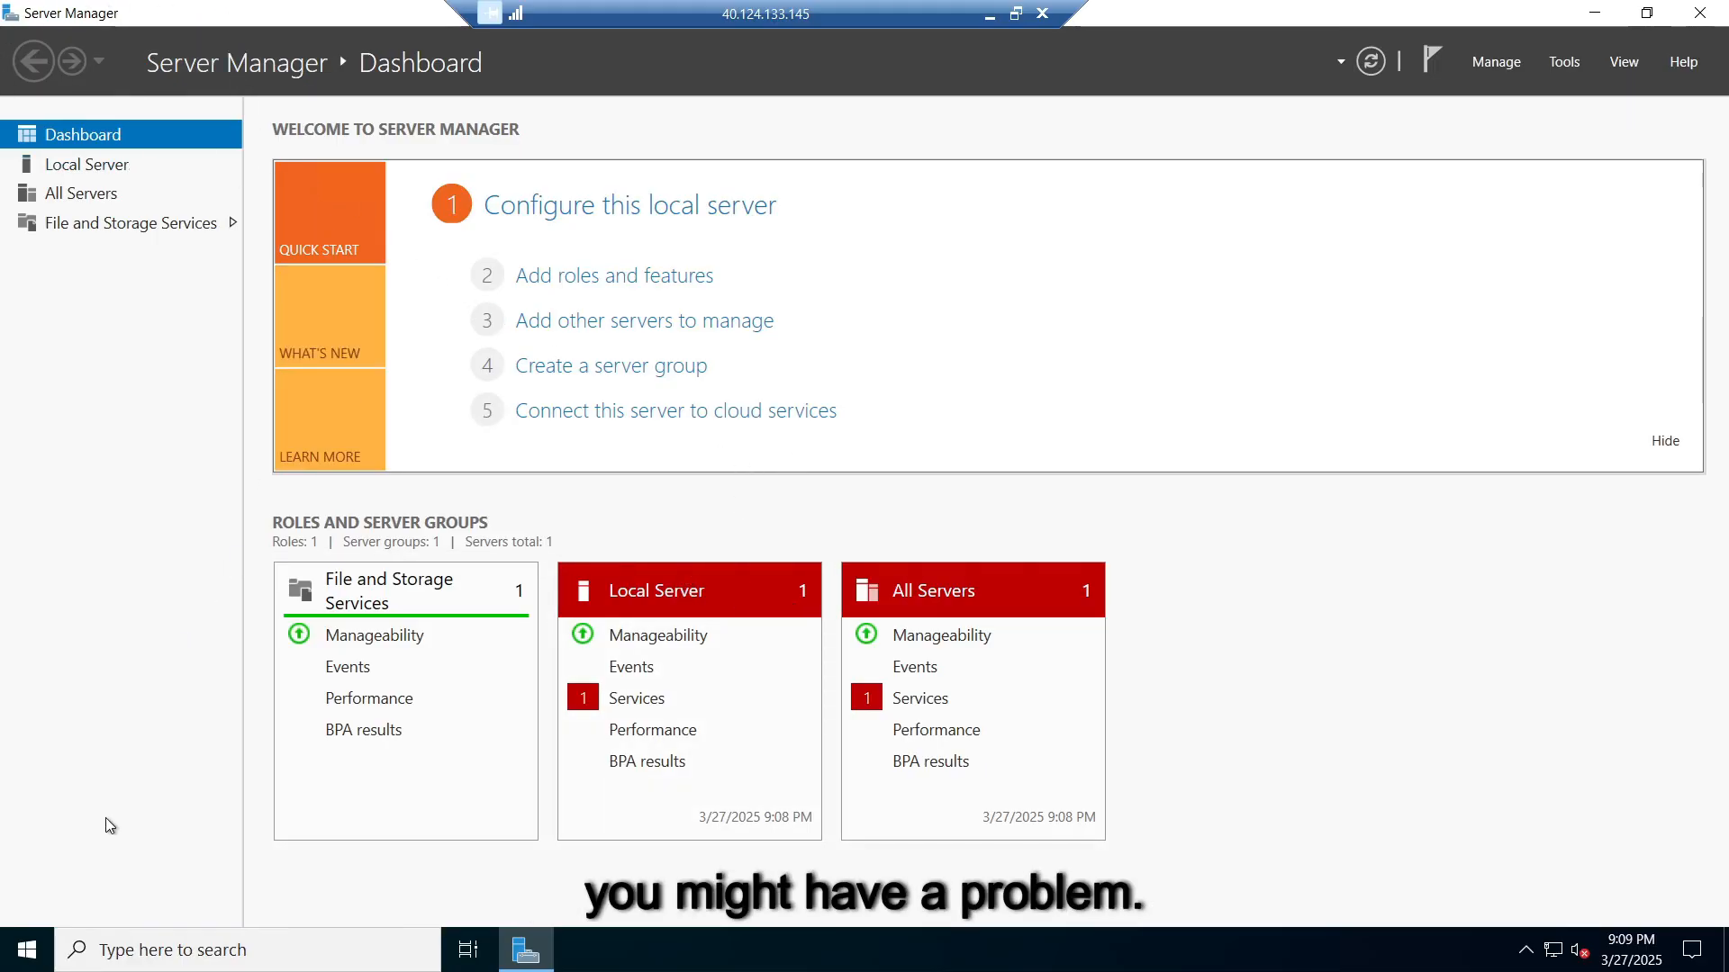
{"action": "right_click", "coordinate": [27, 951]}
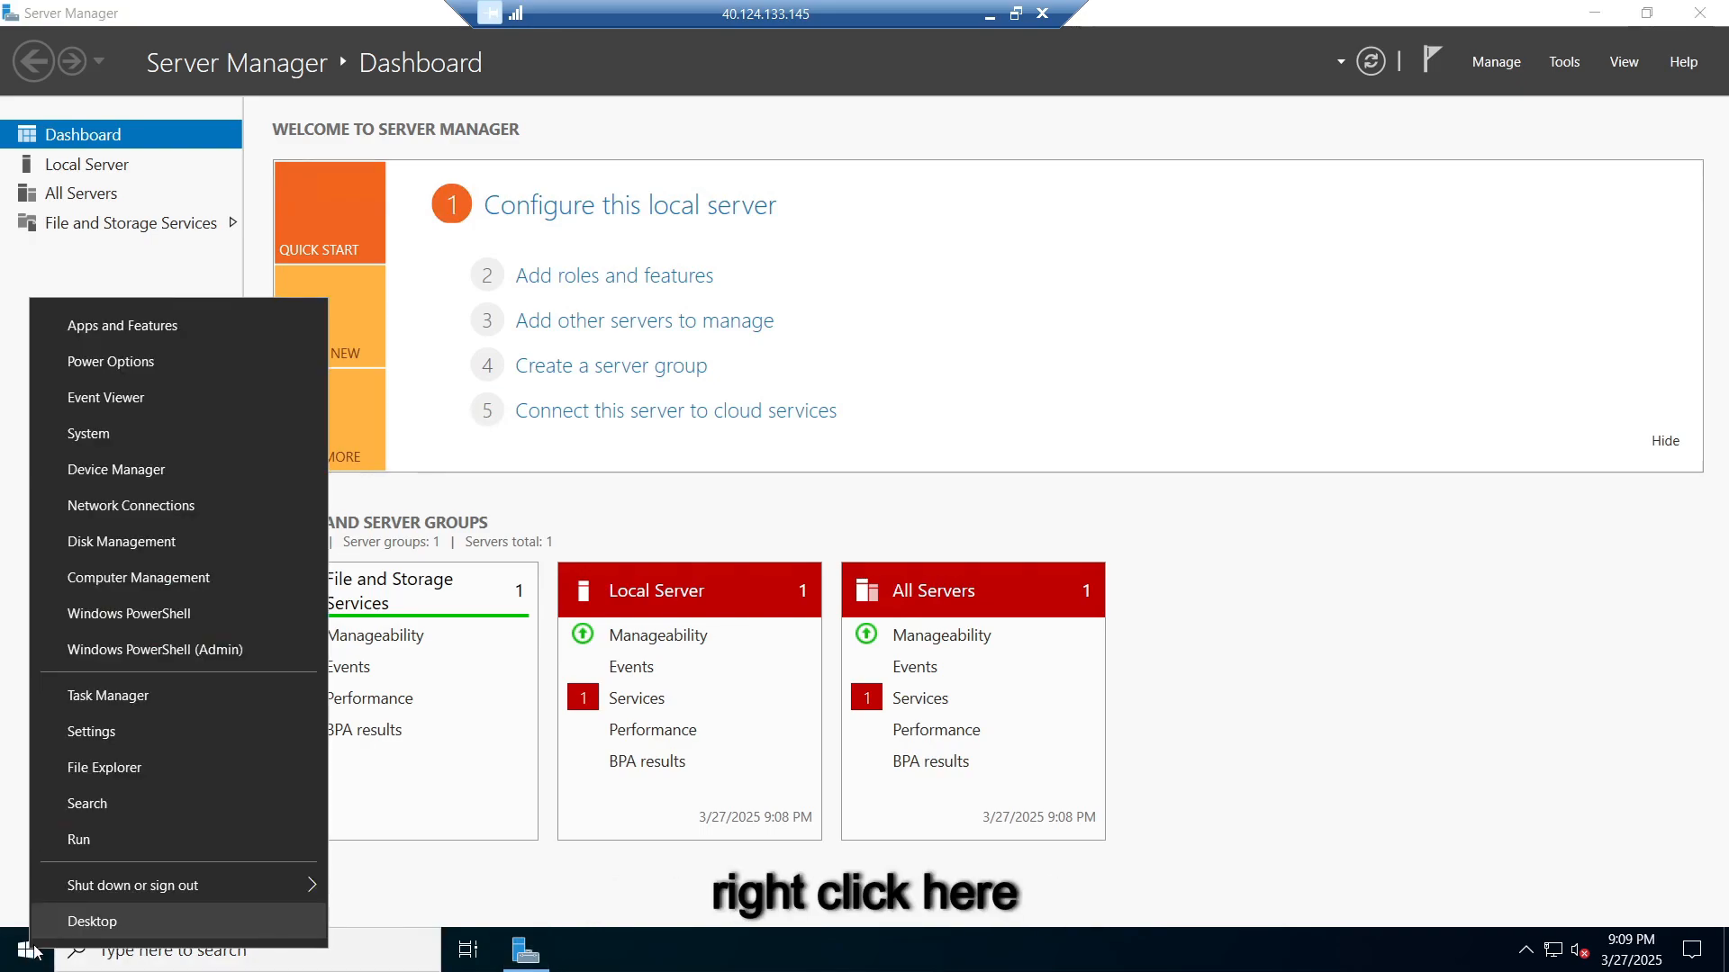
{"action": "left_click", "coordinate": [153, 438]}
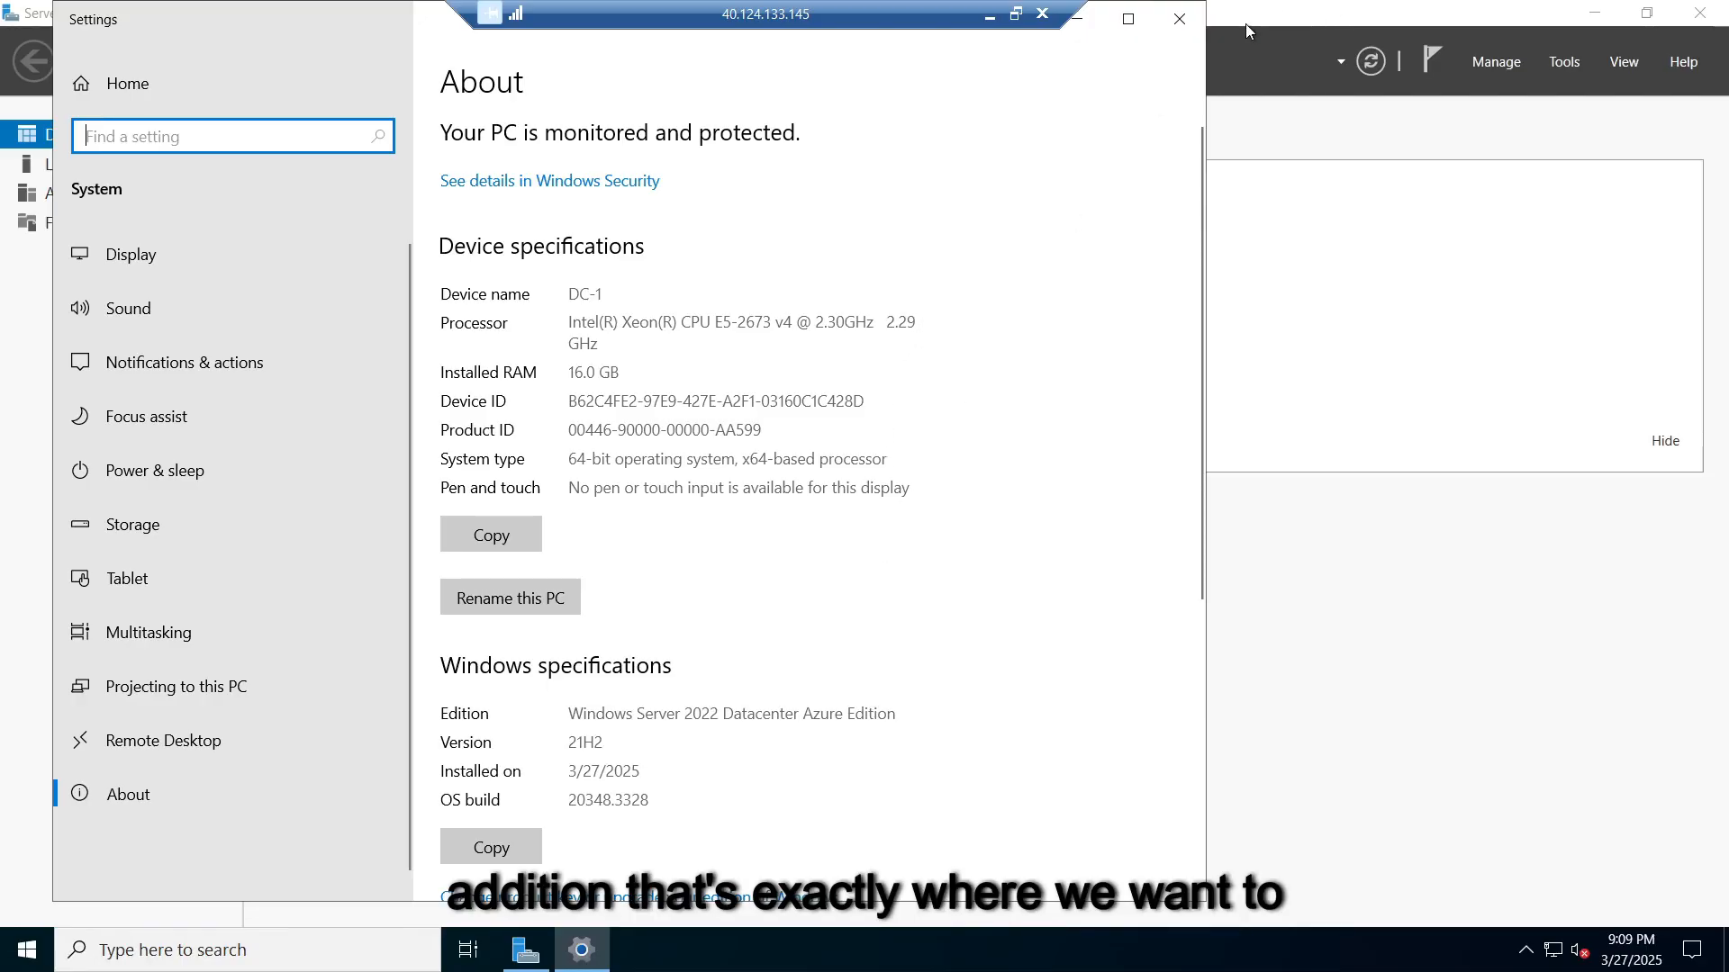
{"action": "left_click", "coordinate": [1180, 18]}
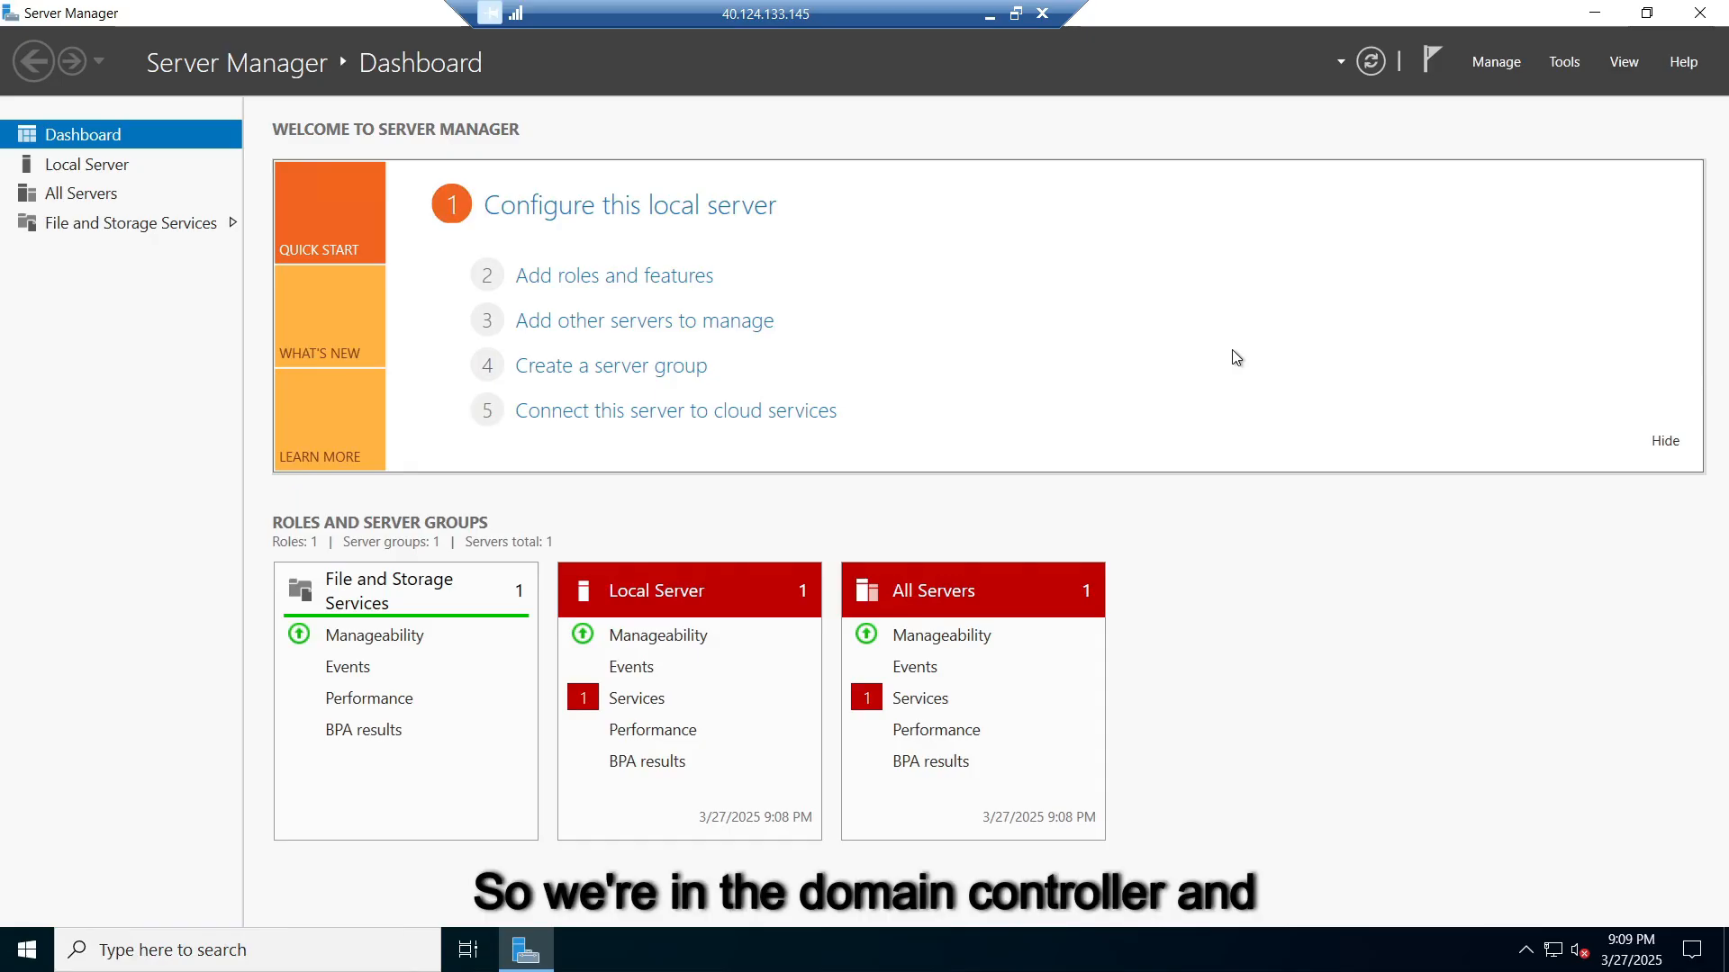
{"action": "left_click", "coordinate": [1713, 18]}
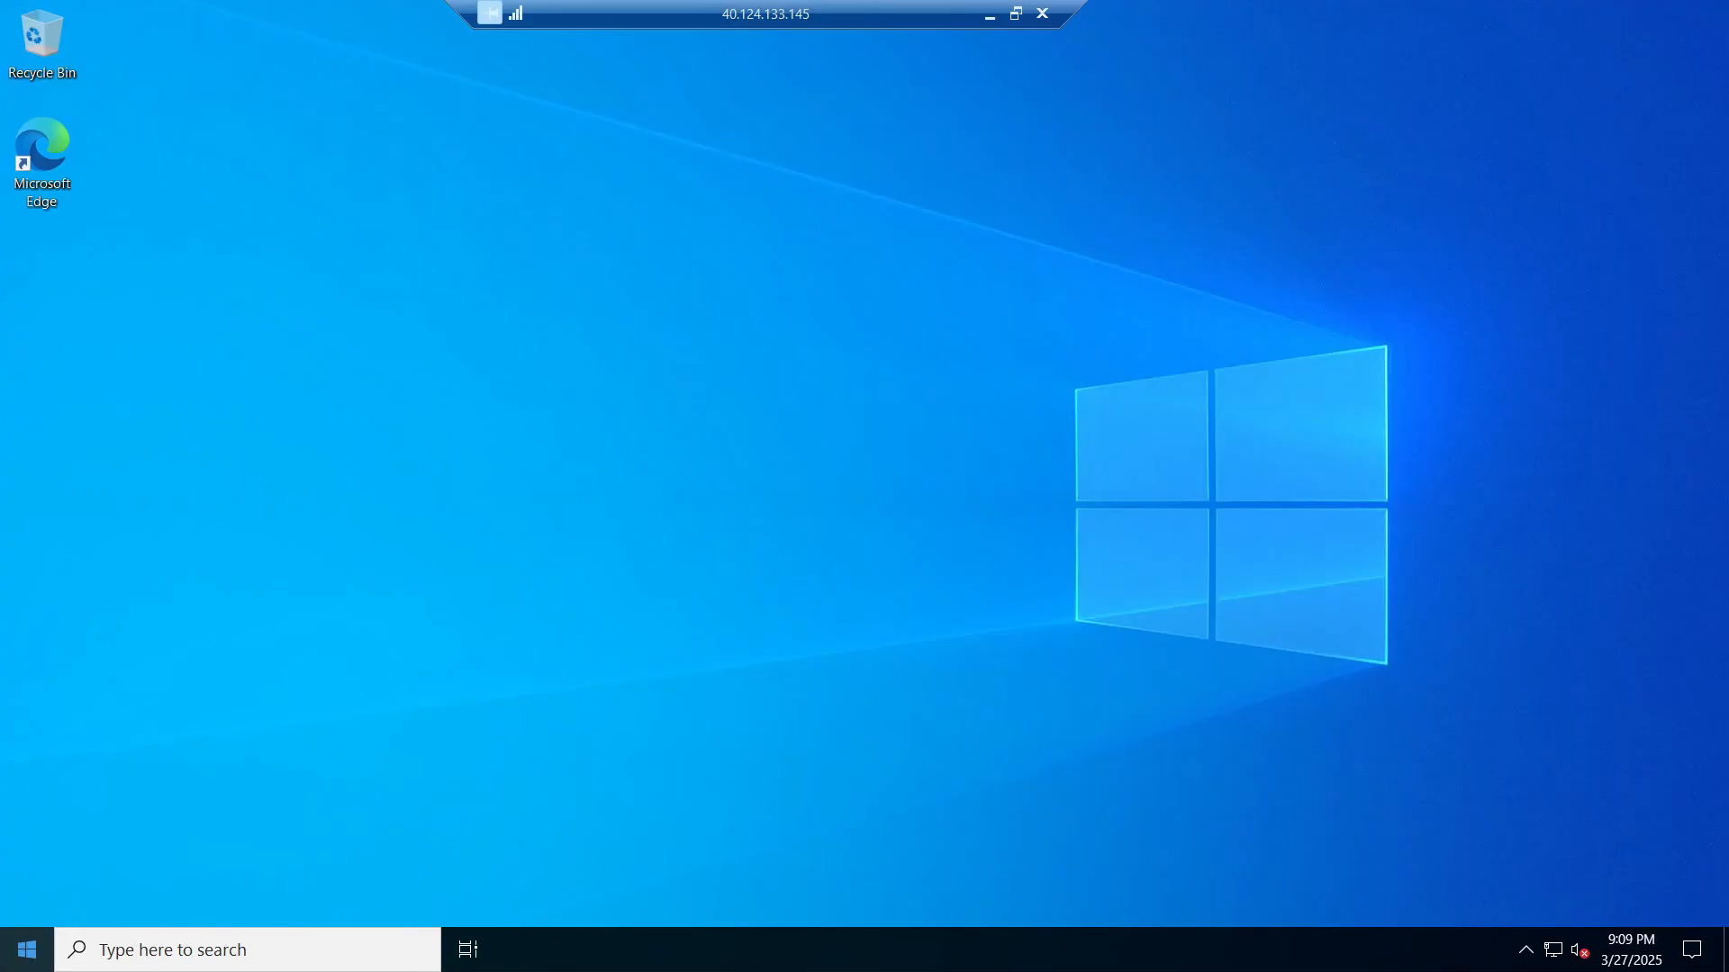
Step: Launch wf.msc from the Run box to open the advanced firewall console
{"action": "left_click", "coordinate": [32, 950]}
{"action": "right_click", "coordinate": [36, 949]}
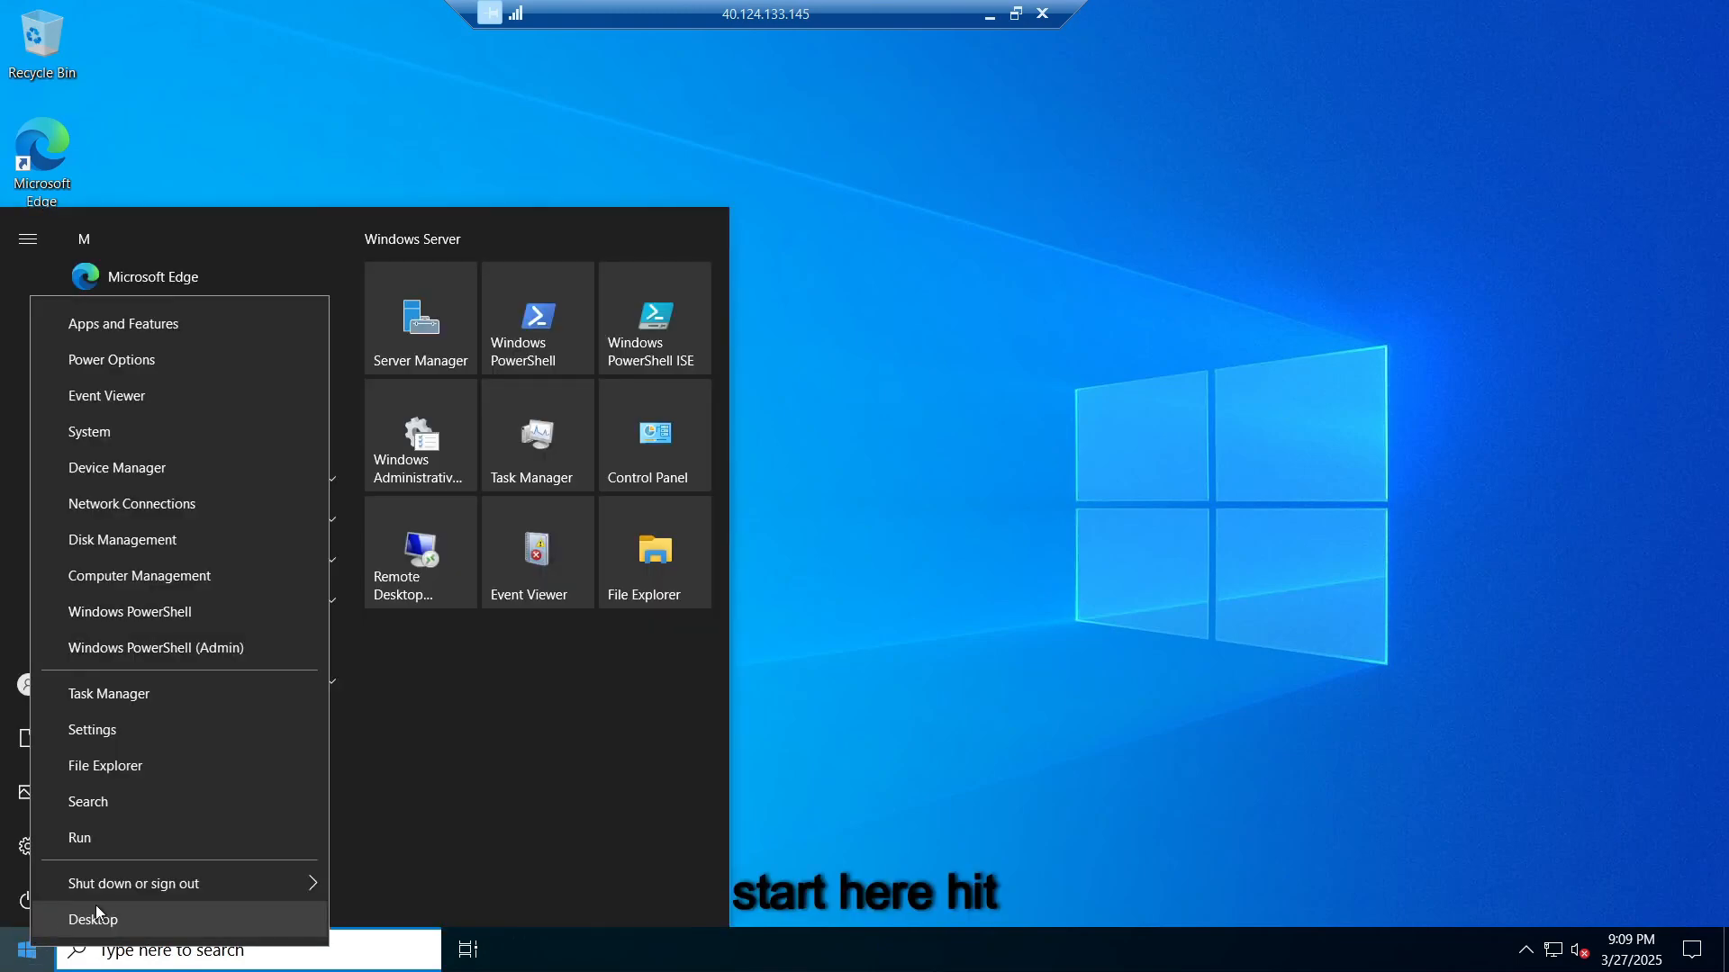
{"action": "left_click", "coordinate": [103, 836]}
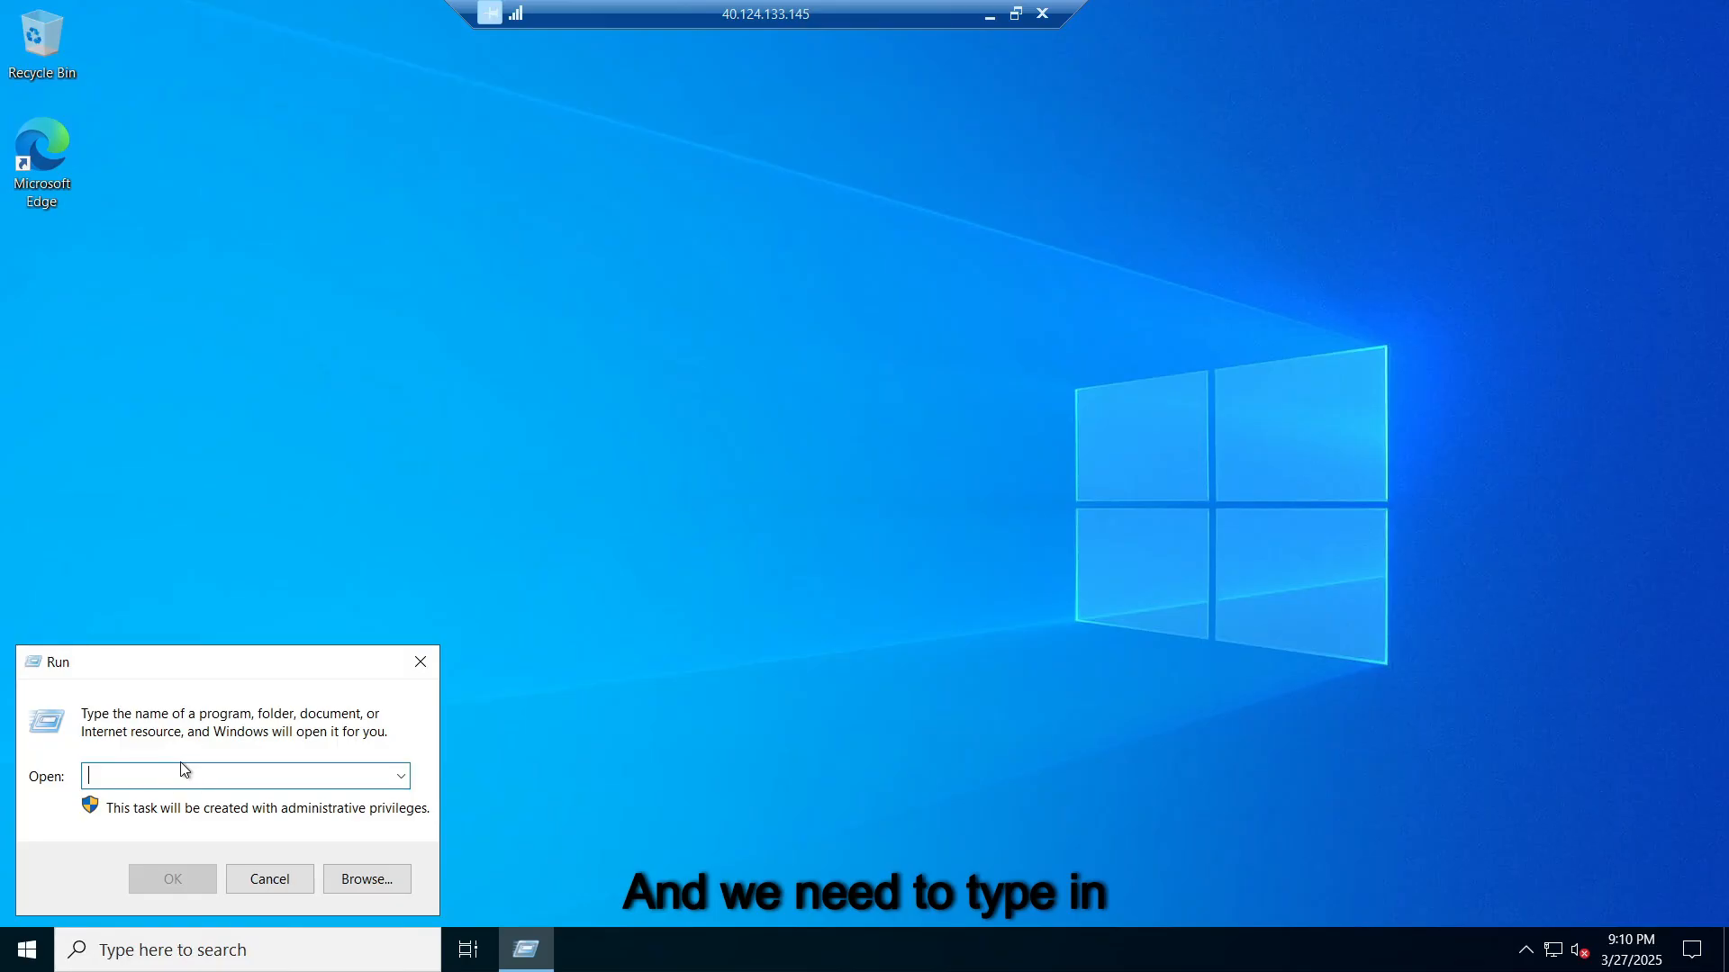
{"action": "type", "text": "wf"}
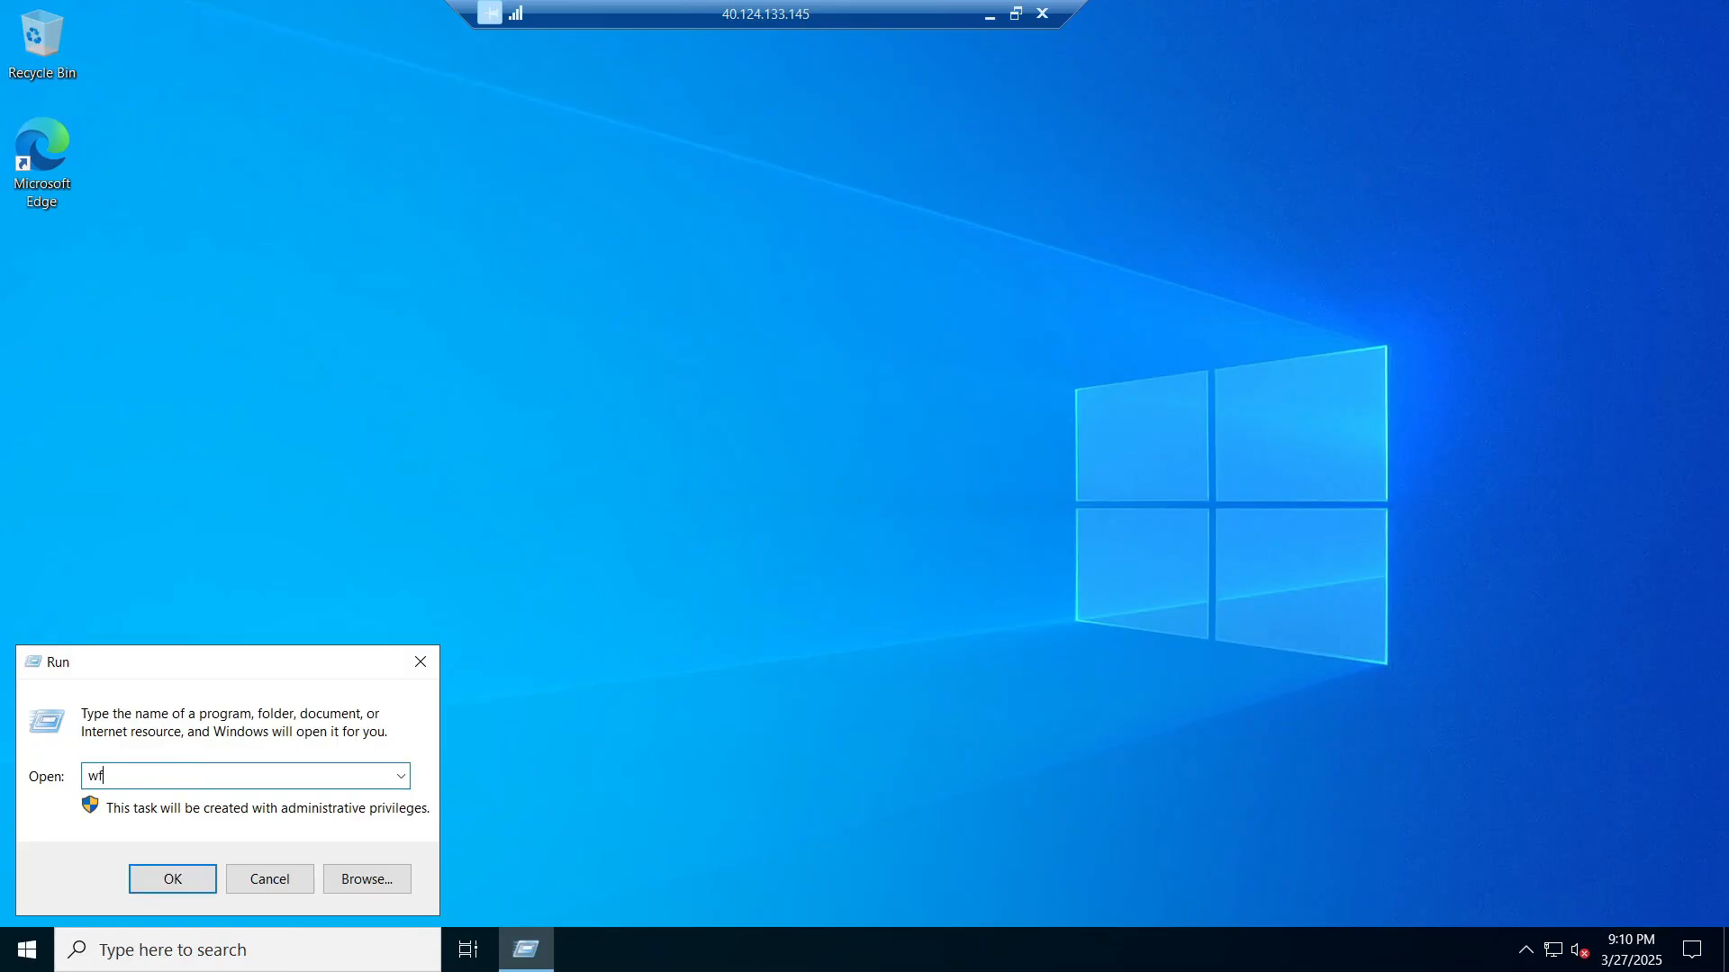
{"action": "type", "text": ".msc"}
{"action": "key", "text": "Return"}
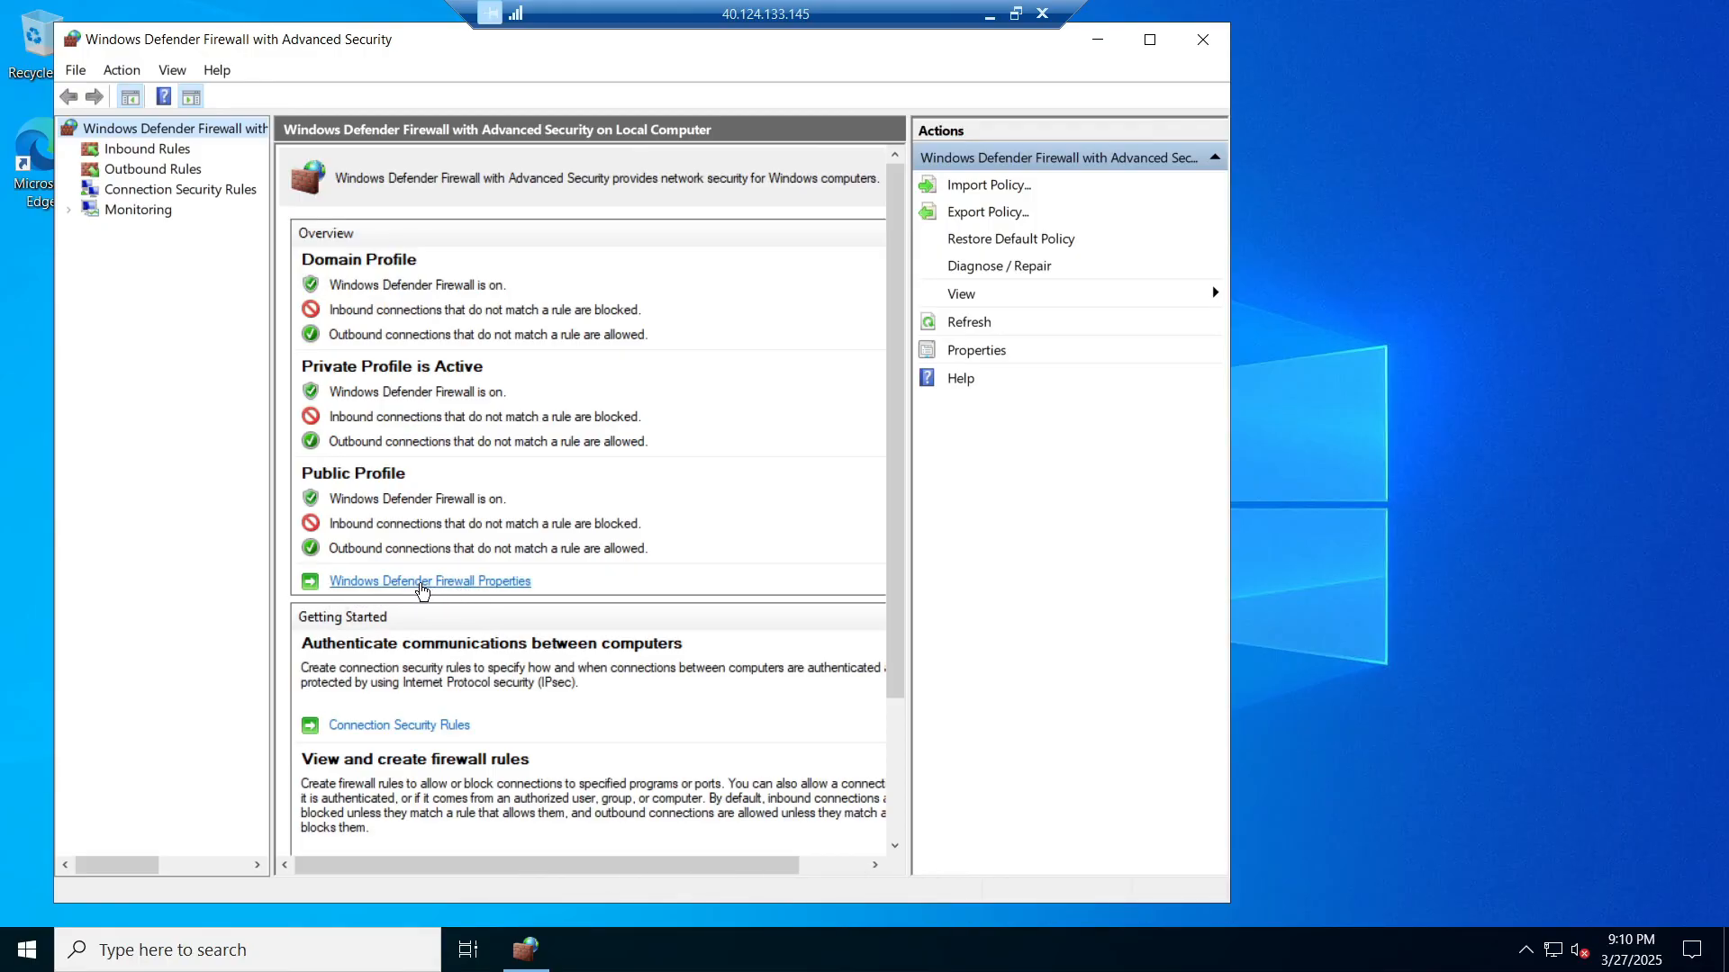
Step: In Windows Defender Firewall Properties, set the Domain Profile firewall state to Off
{"action": "left_click", "coordinate": [422, 590]}
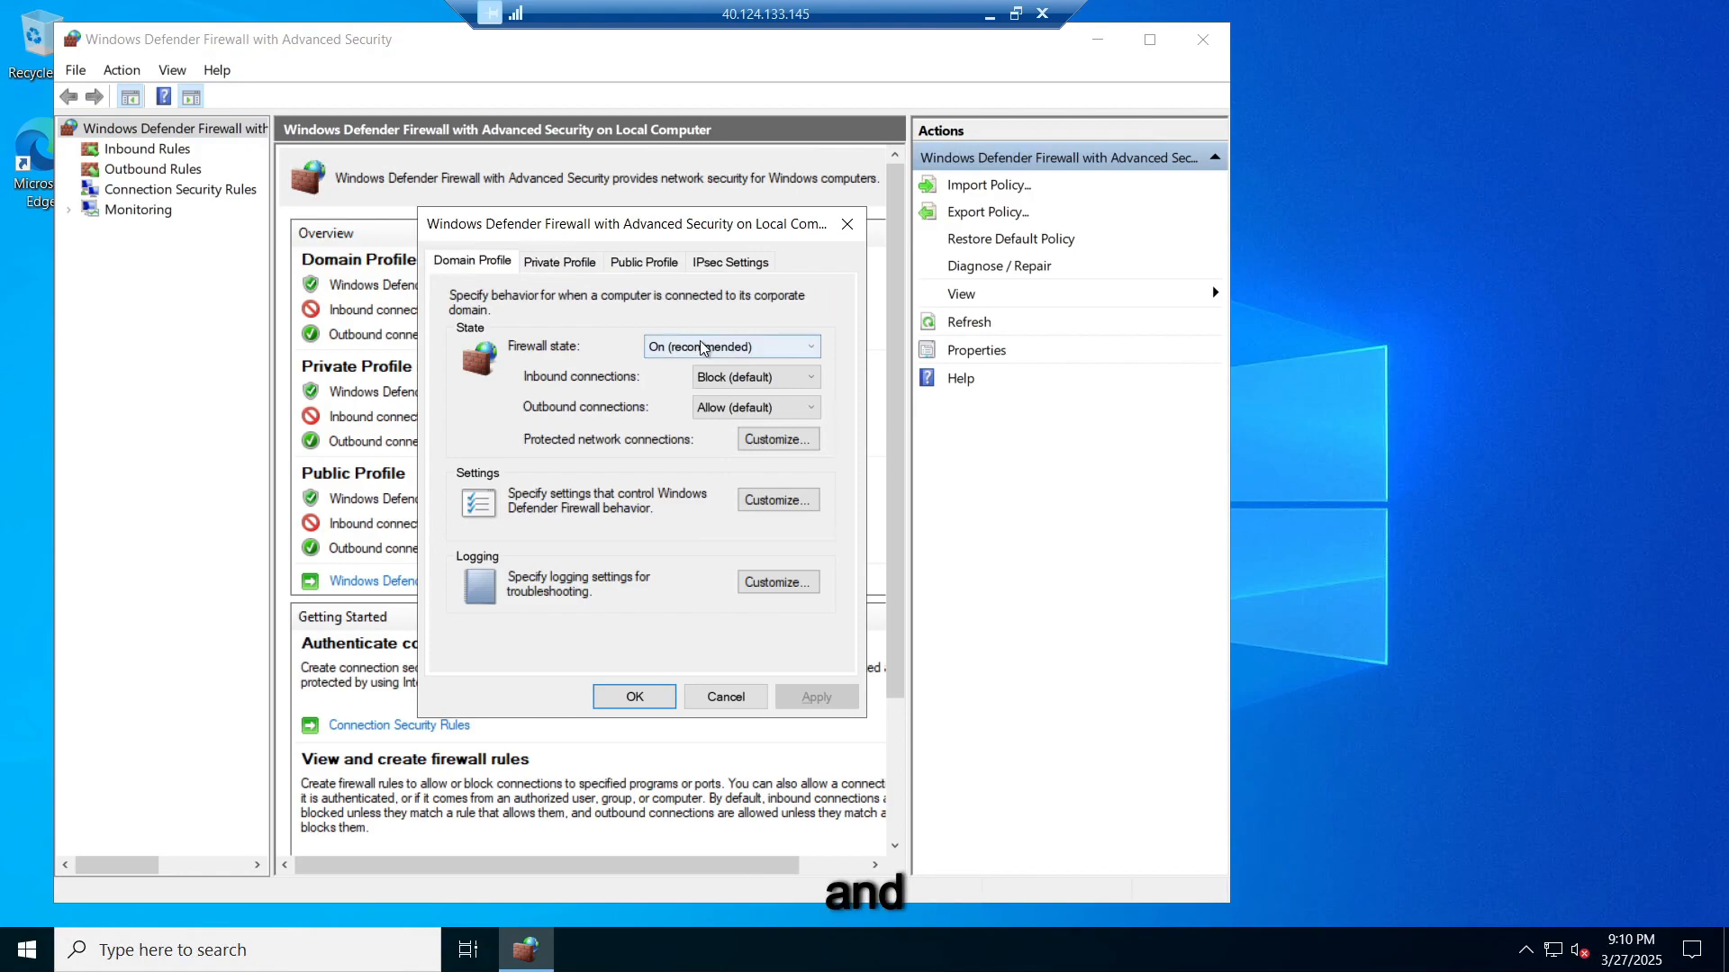
{"action": "left_click", "coordinate": [703, 349]}
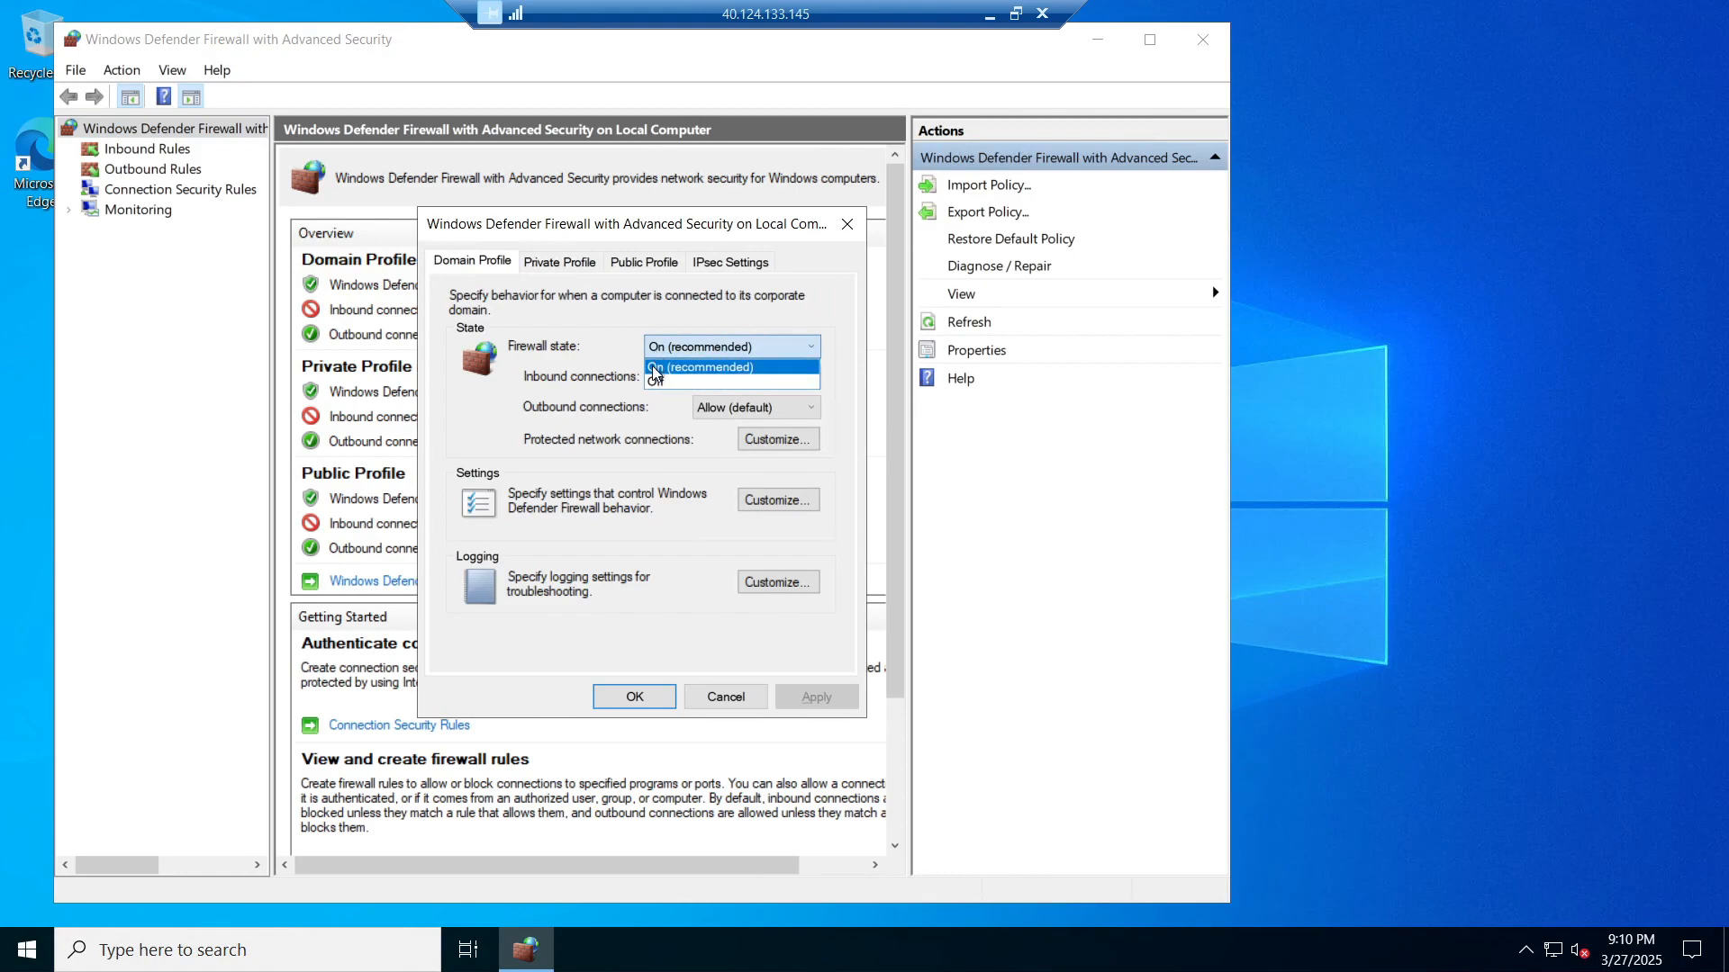
{"action": "left_click", "coordinate": [705, 351]}
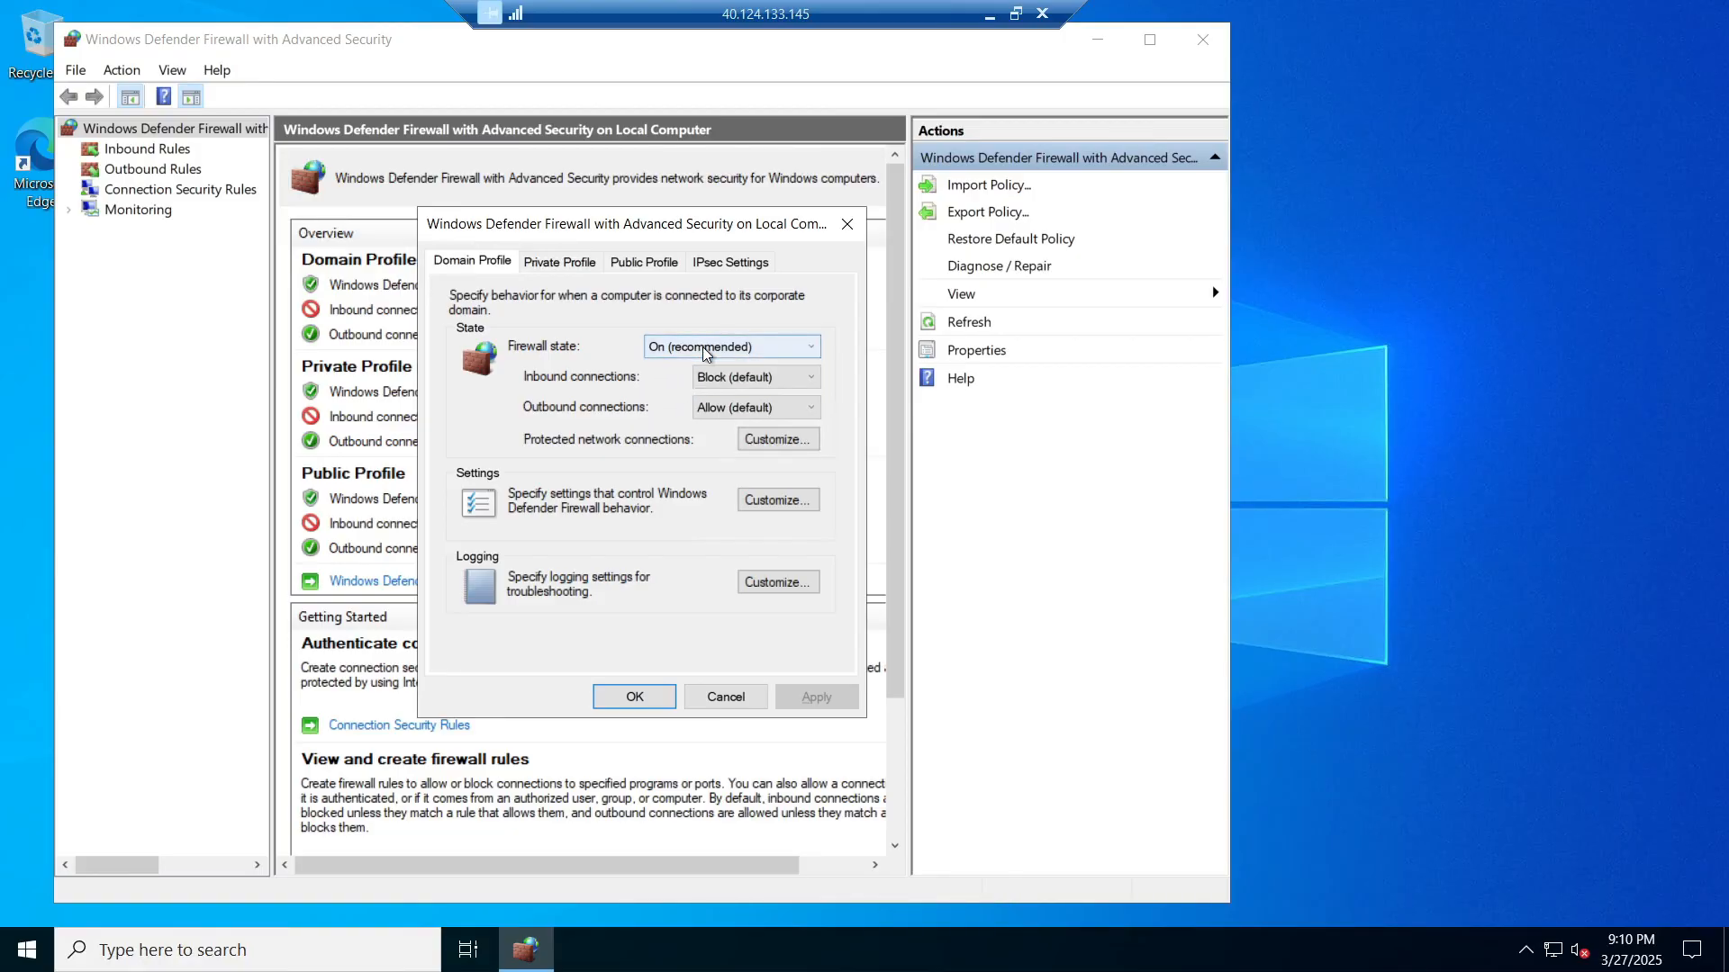
{"action": "scroll", "coordinate": [708, 345], "scroll_direction": "down", "scroll_amount": 1}
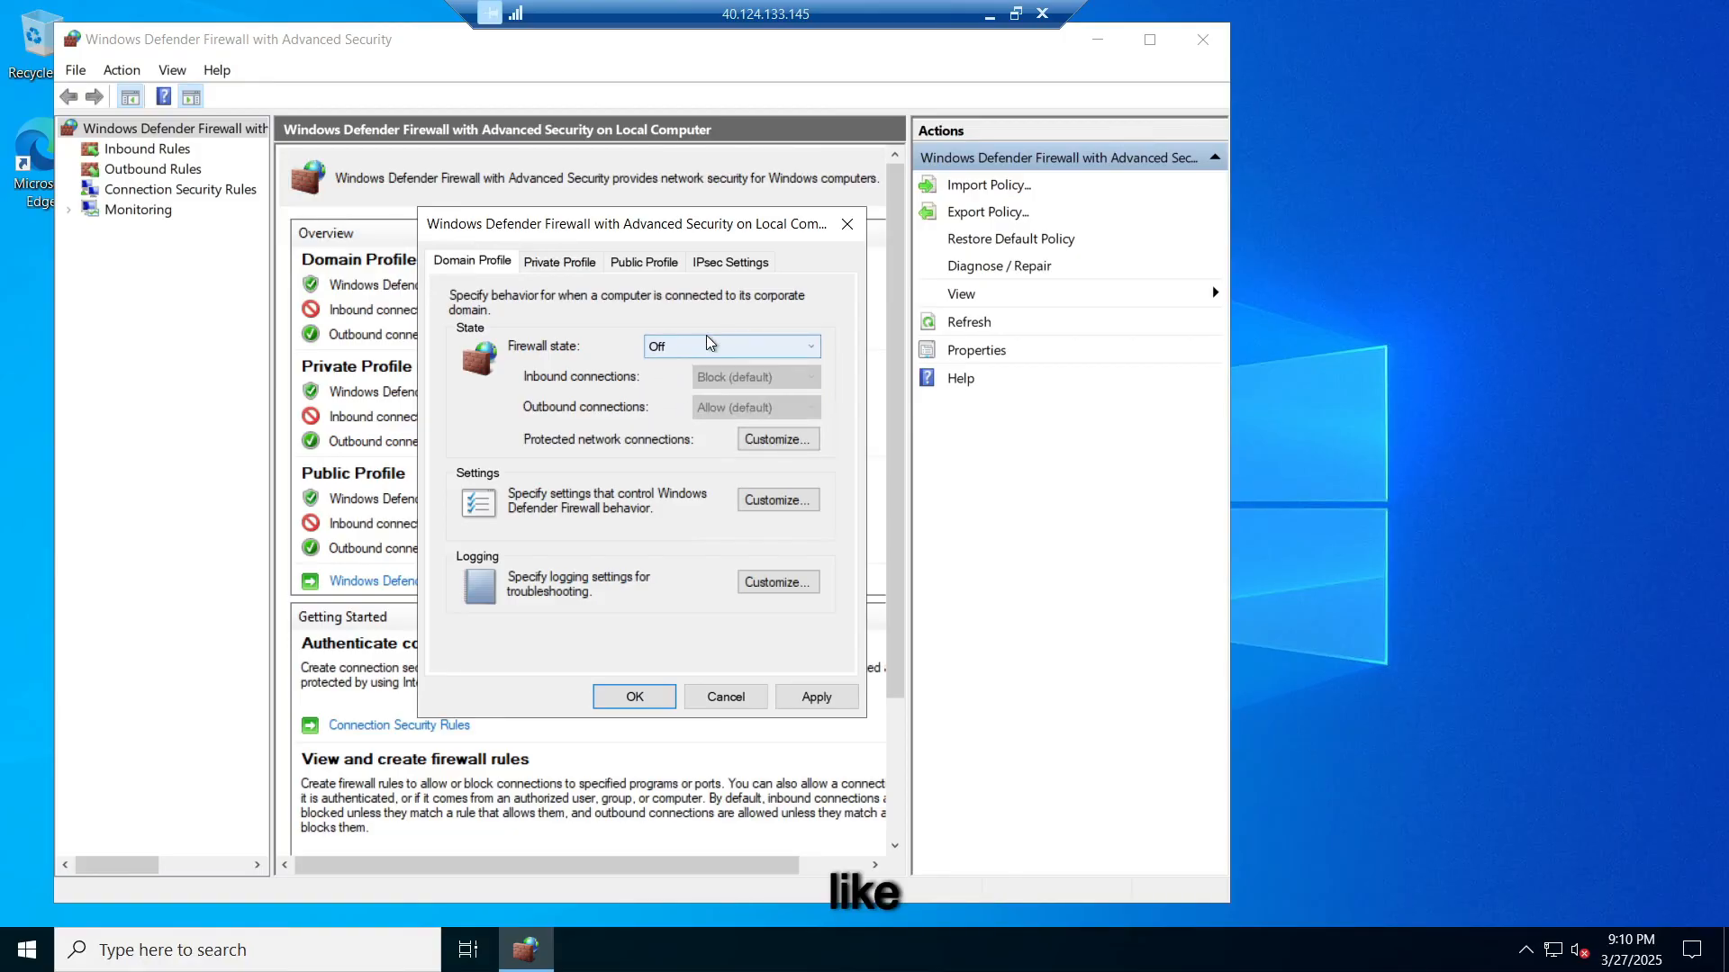
Step: Turn the Private and Public profiles off, apply the changes and close the console
{"action": "left_click", "coordinate": [553, 260]}
{"action": "scroll", "coordinate": [732, 348], "scroll_direction": "down", "scroll_amount": 1}
{"action": "left_click", "coordinate": [643, 261]}
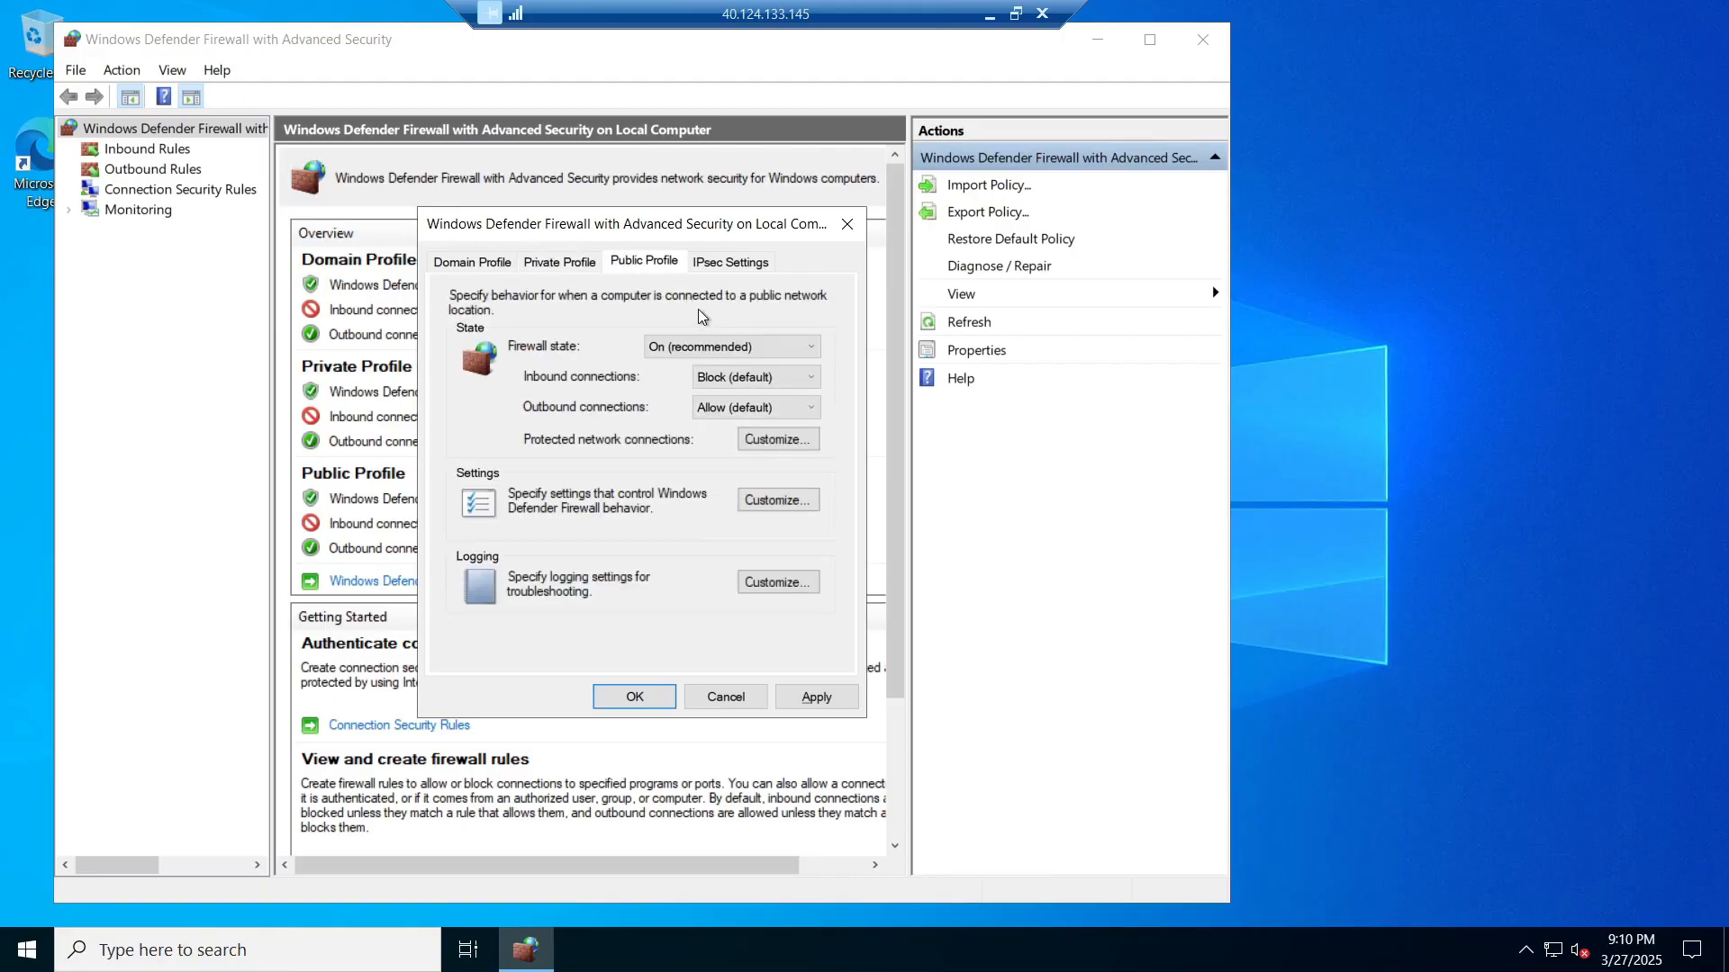
{"action": "scroll", "coordinate": [705, 346], "scroll_direction": "down", "scroll_amount": 1}
{"action": "left_click", "coordinate": [717, 261]}
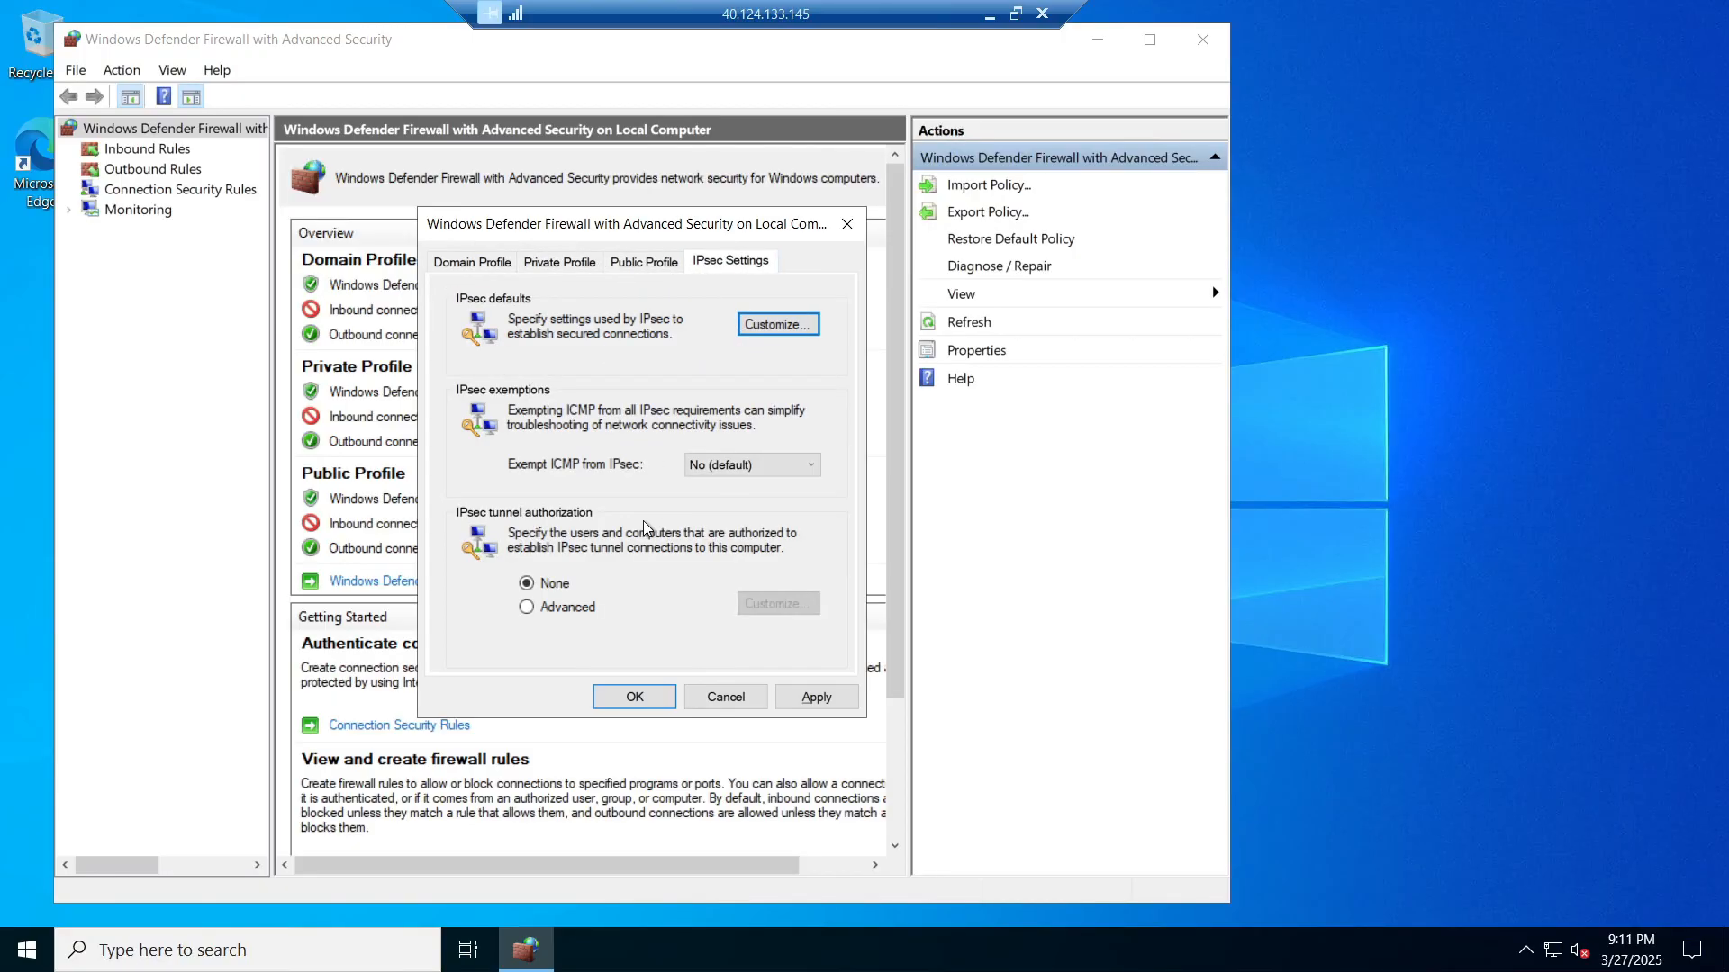
{"action": "left_click", "coordinate": [823, 694]}
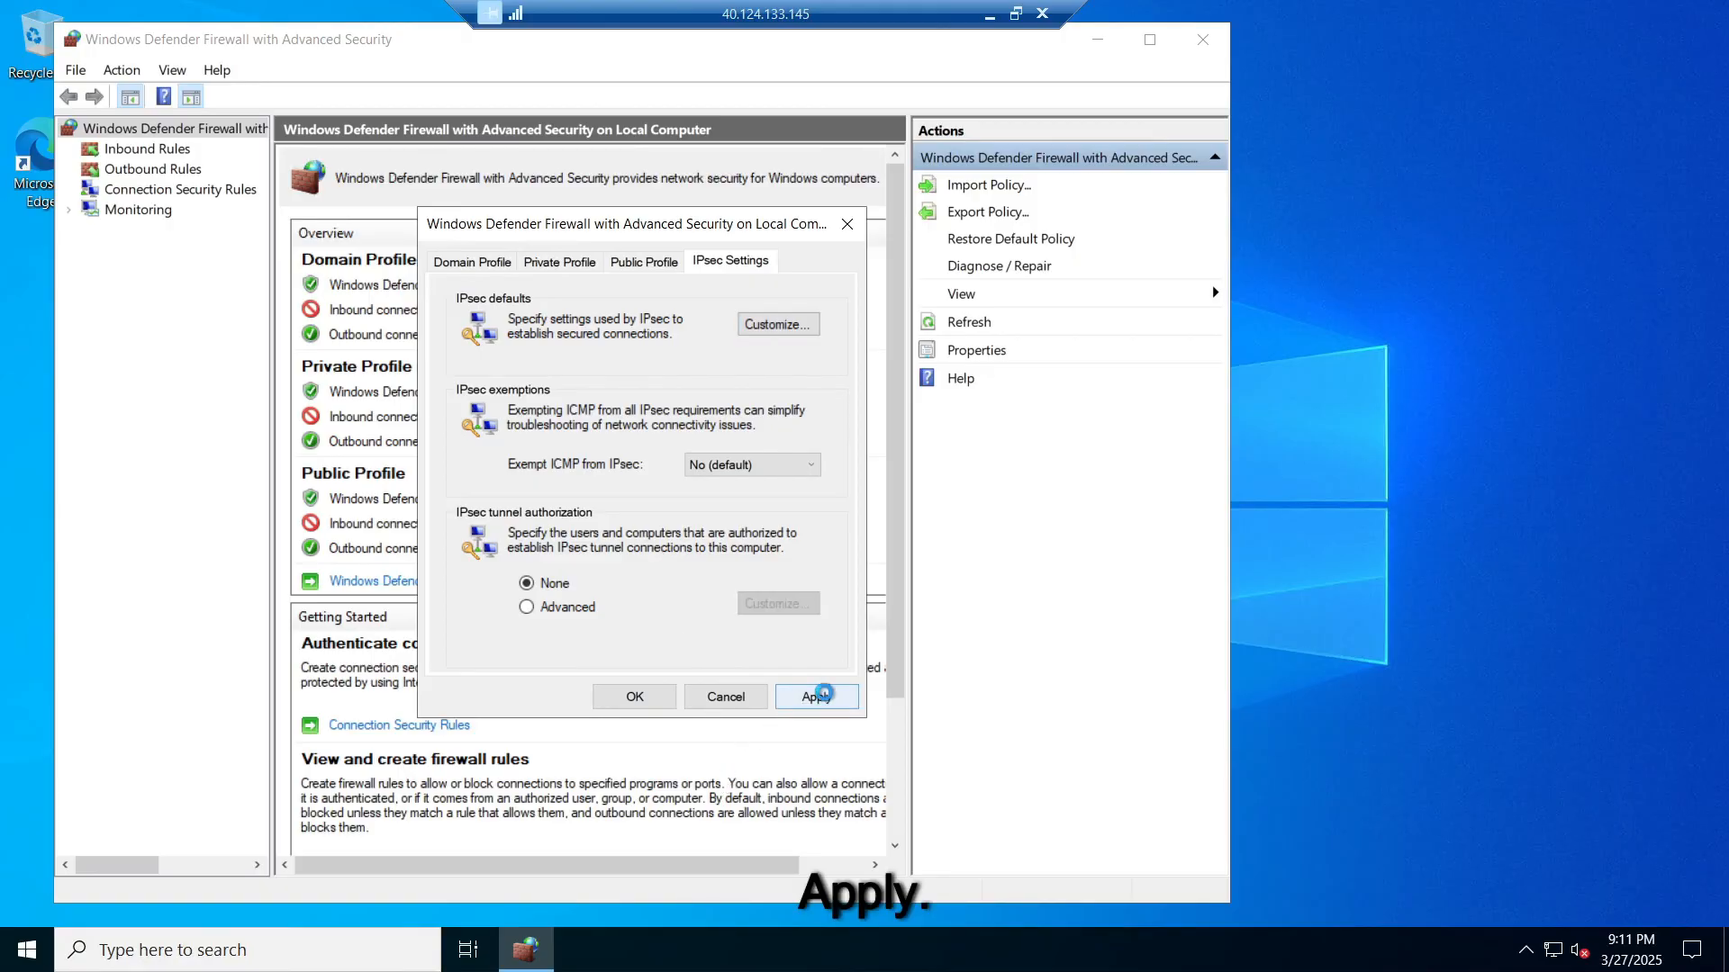
{"action": "left_click", "coordinate": [636, 698]}
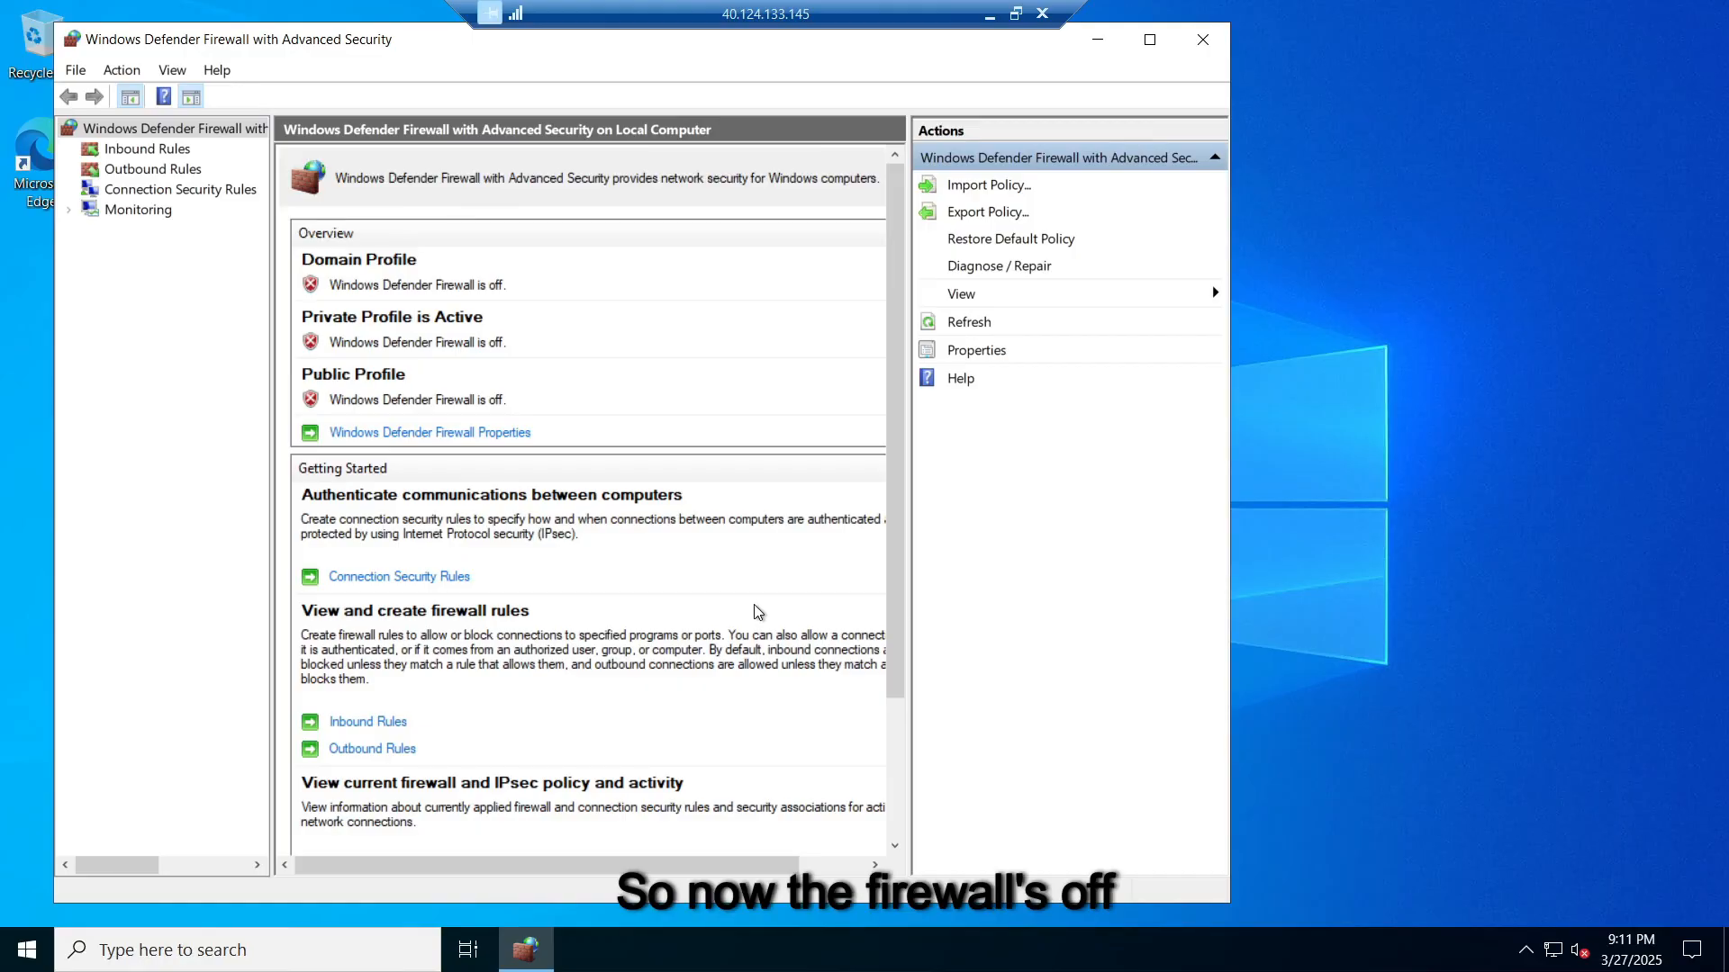
{"action": "left_click", "coordinate": [1205, 39]}
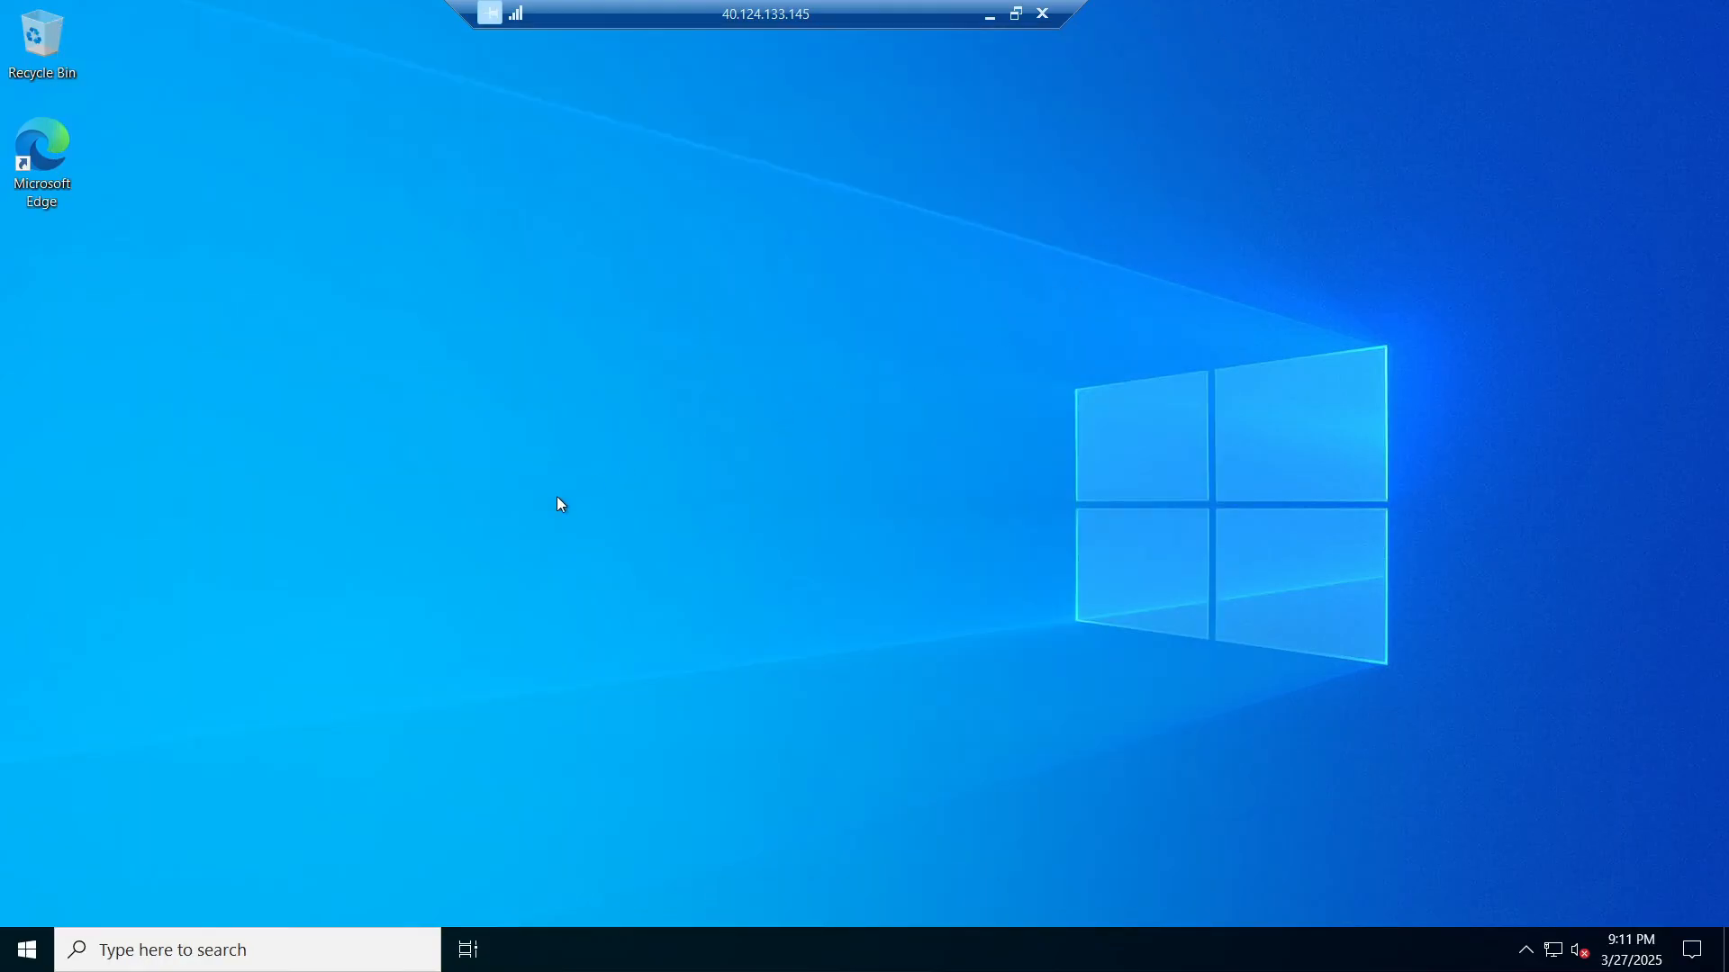
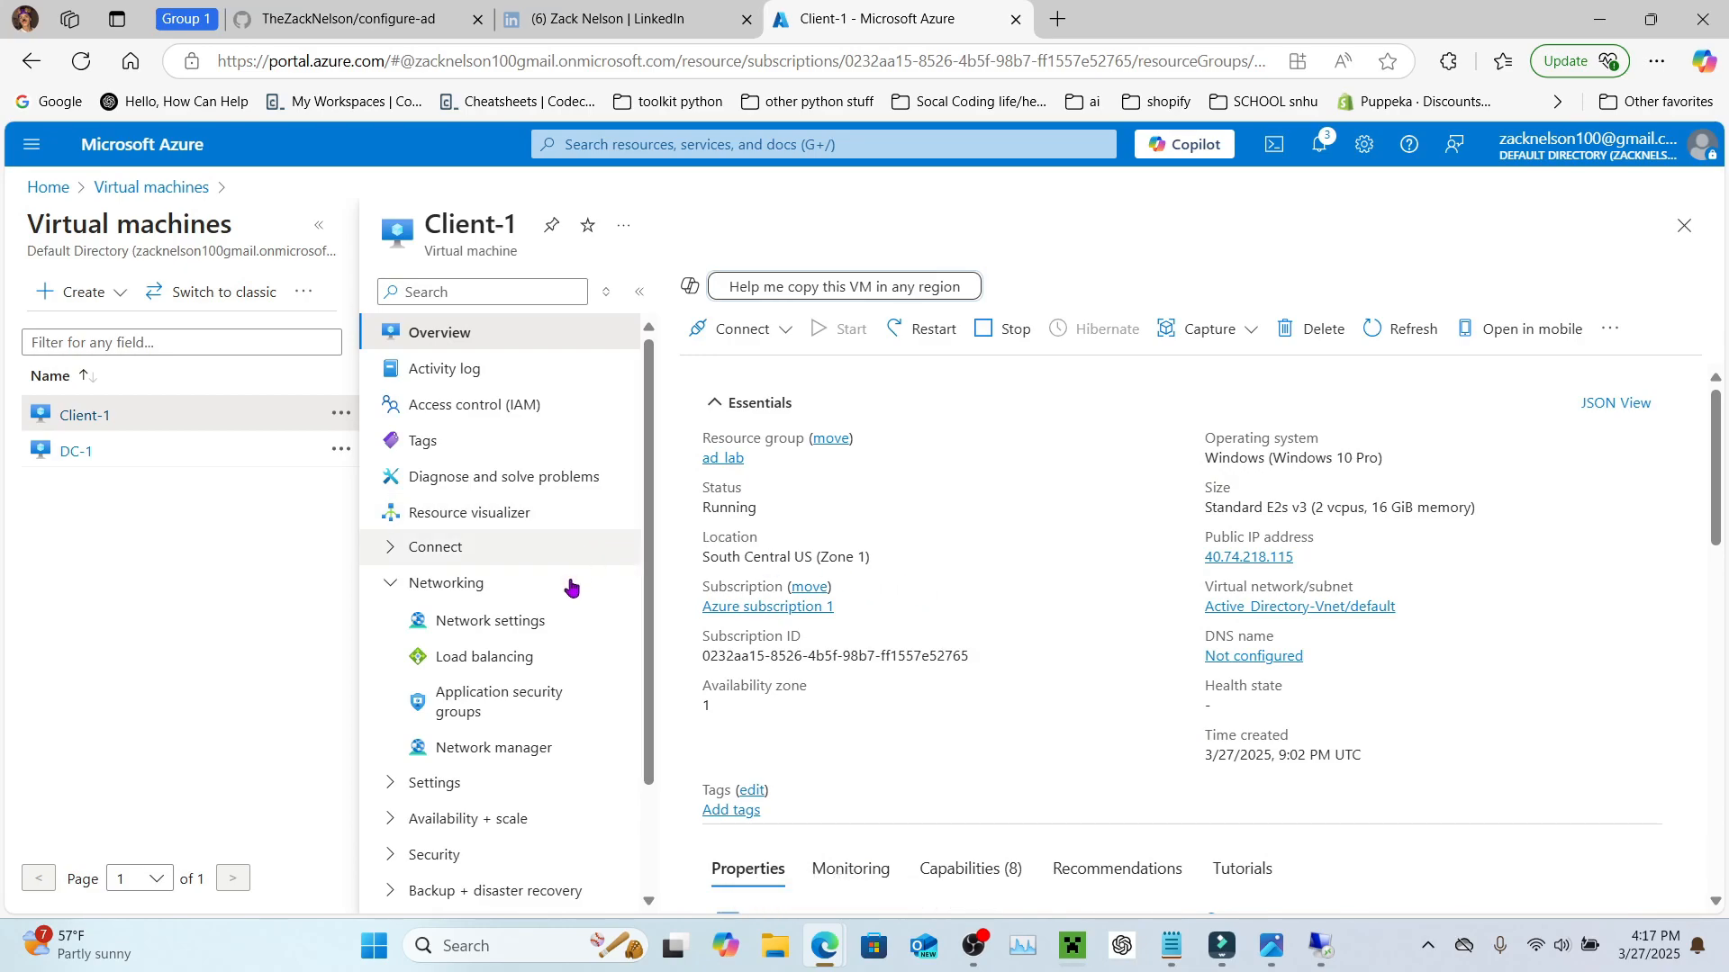
Step: From Client-1's Network settings, open interface client-1937_z1 and show its DNS servers page
{"action": "left_click", "coordinate": [487, 583]}
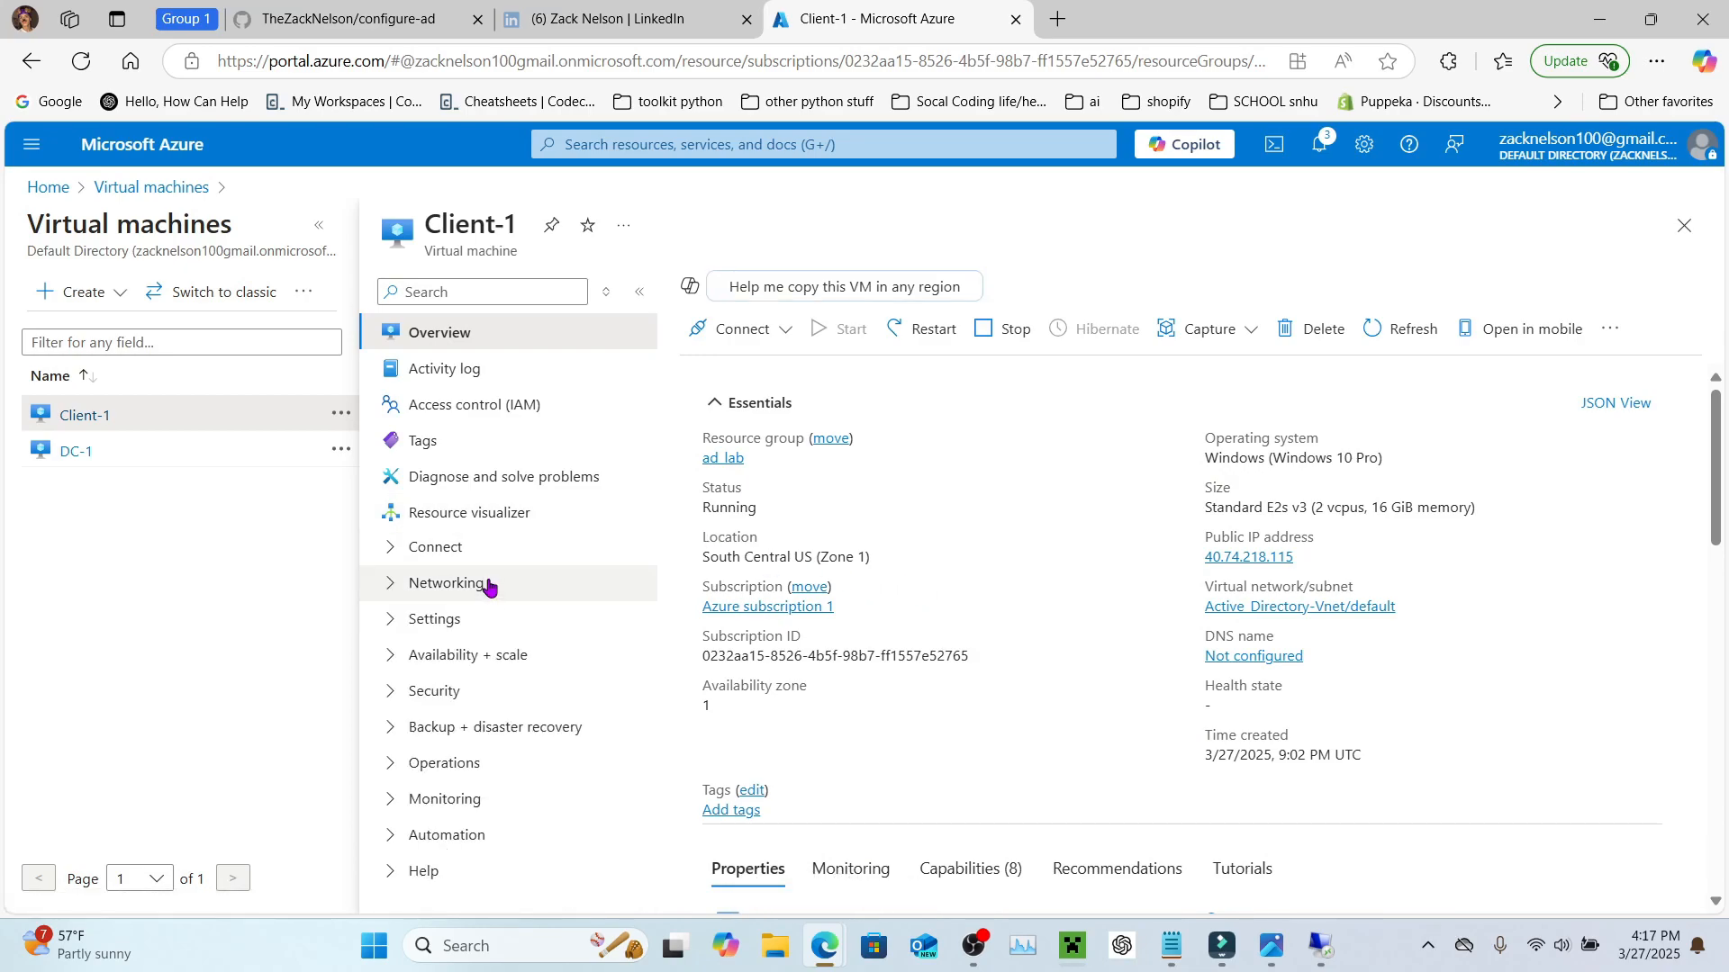
{"action": "left_click", "coordinate": [487, 584]}
{"action": "left_click", "coordinate": [480, 624]}
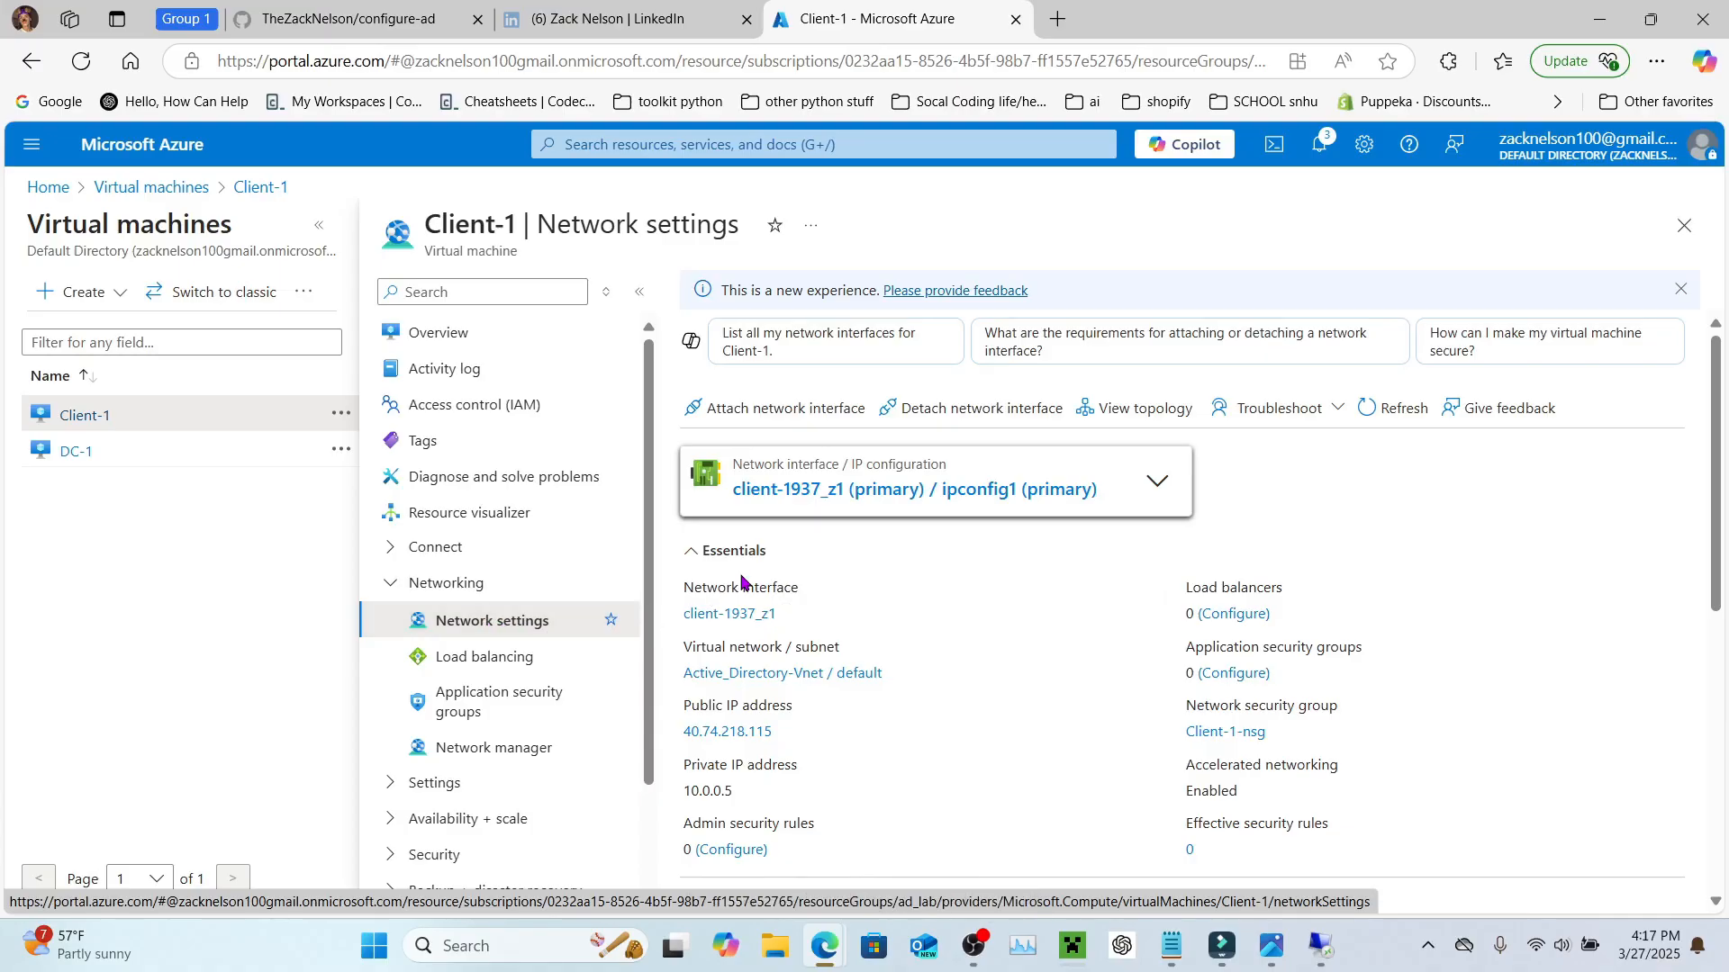
{"action": "left_click", "coordinate": [829, 500]}
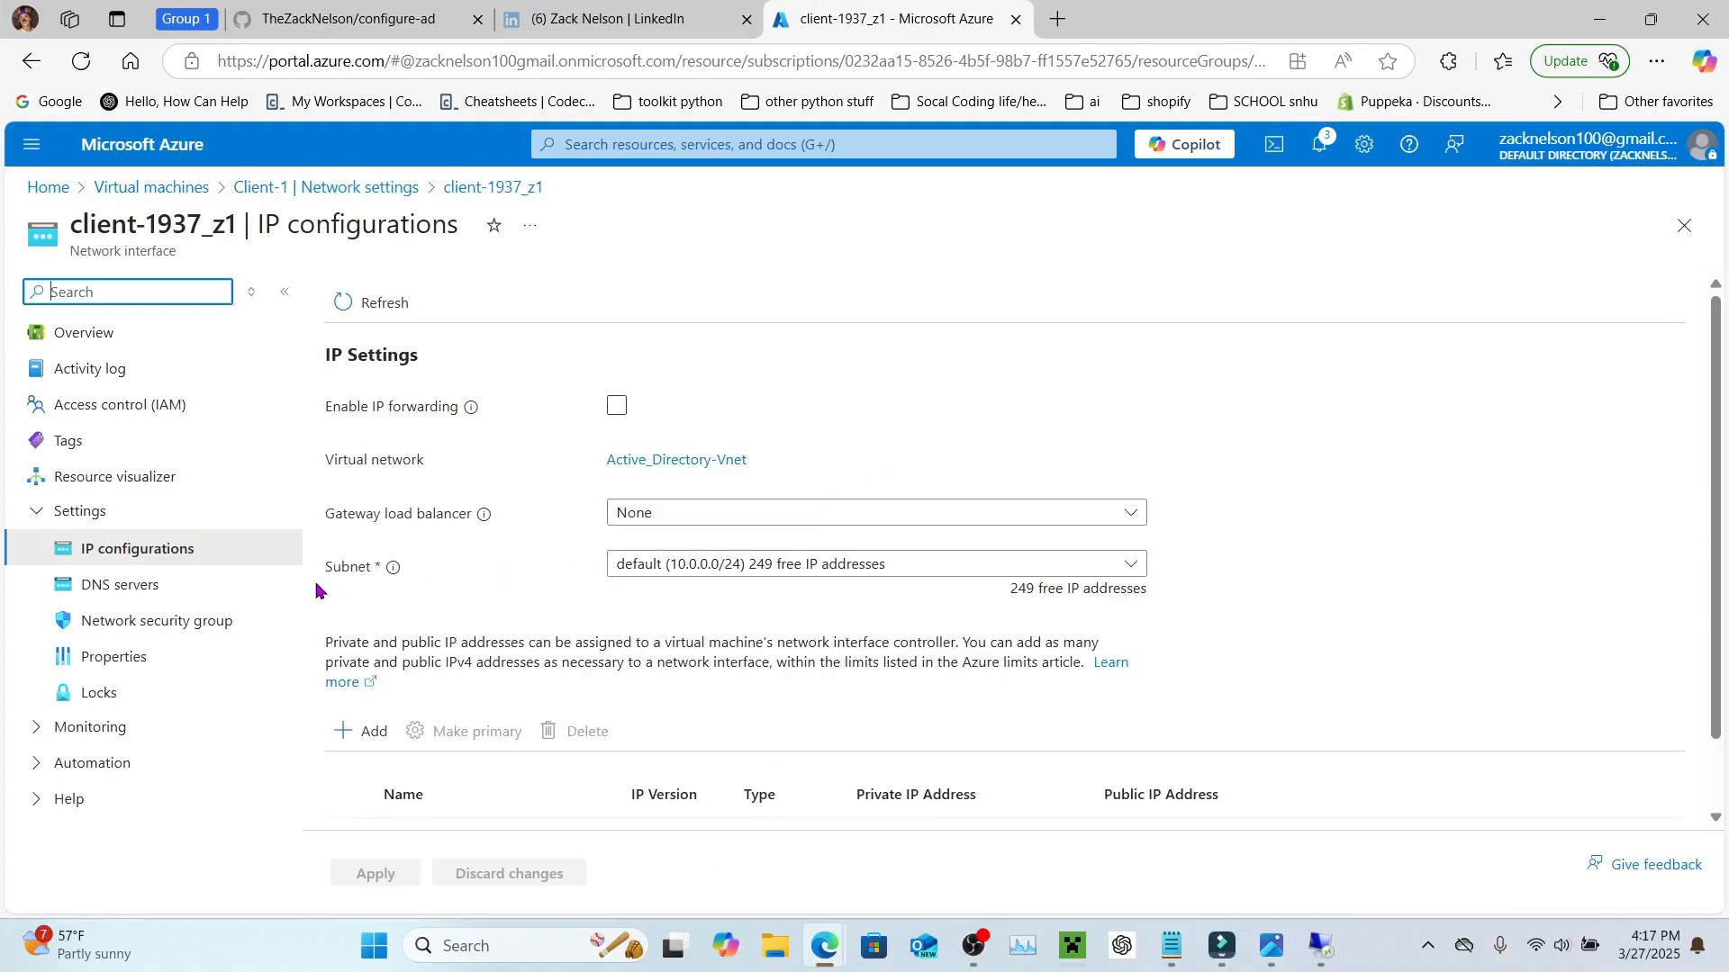
{"action": "left_click", "coordinate": [120, 585]}
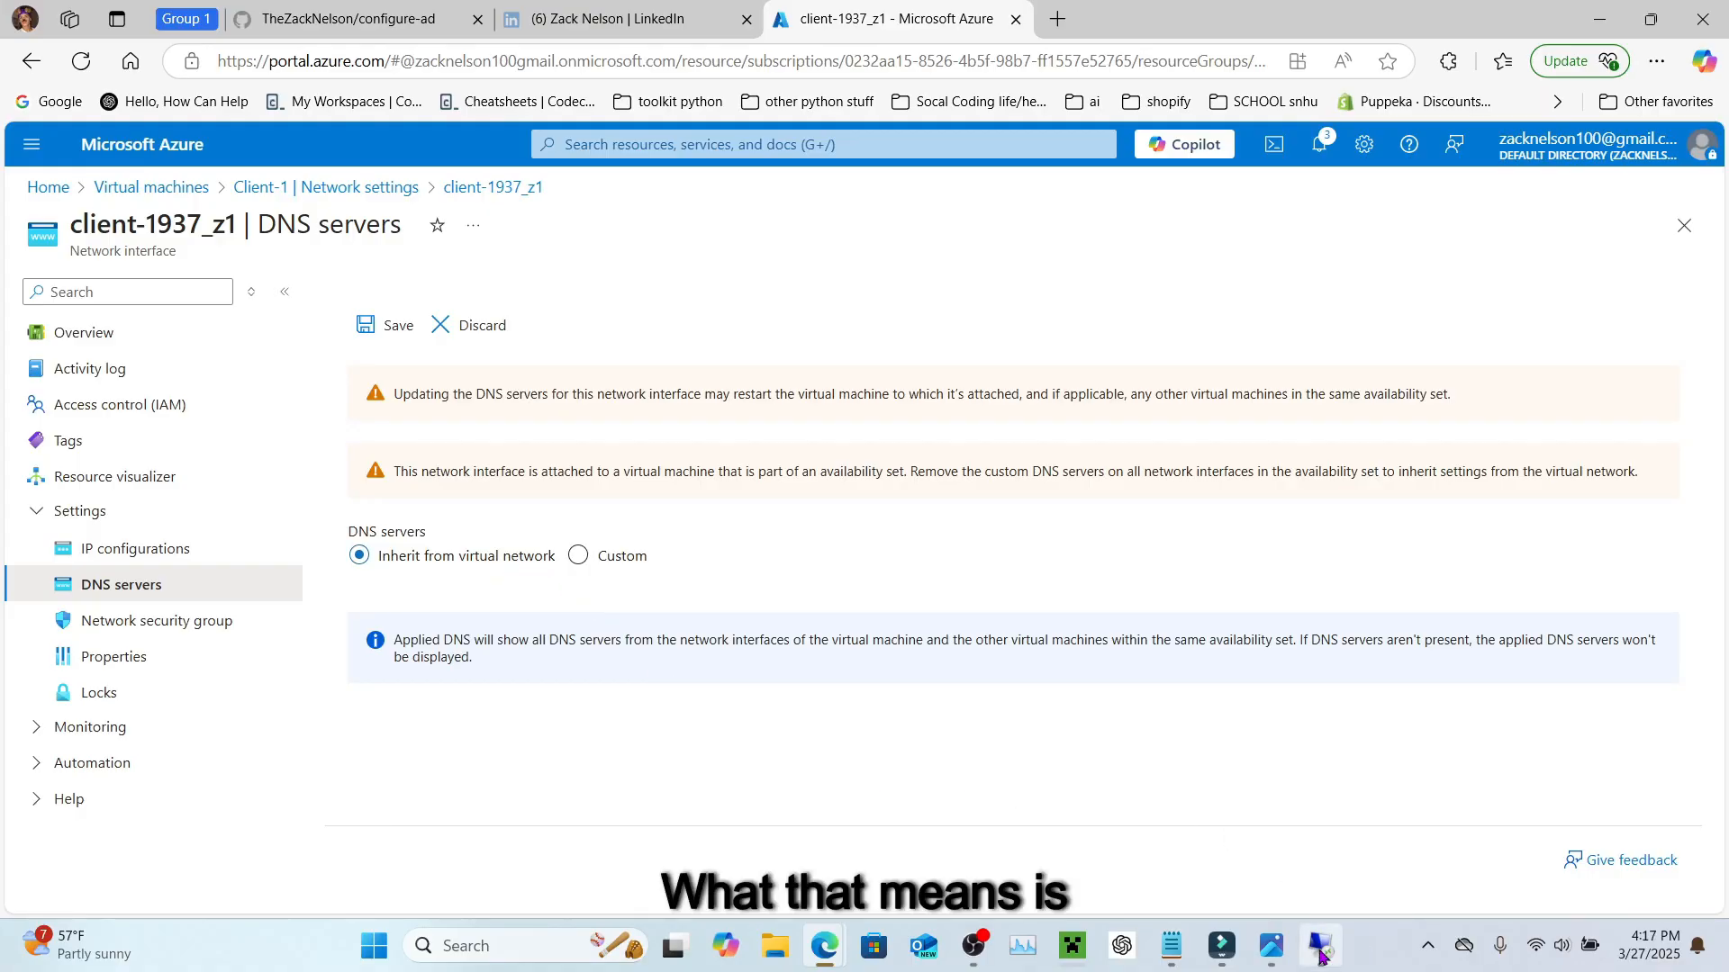
Step: After checking the network diagram, set client-1937_z1 to custom DNS server 10.0.0.4 and save
{"action": "mouse_move", "coordinate": [1271, 945]}
{"action": "left_click", "coordinate": [1317, 860]}
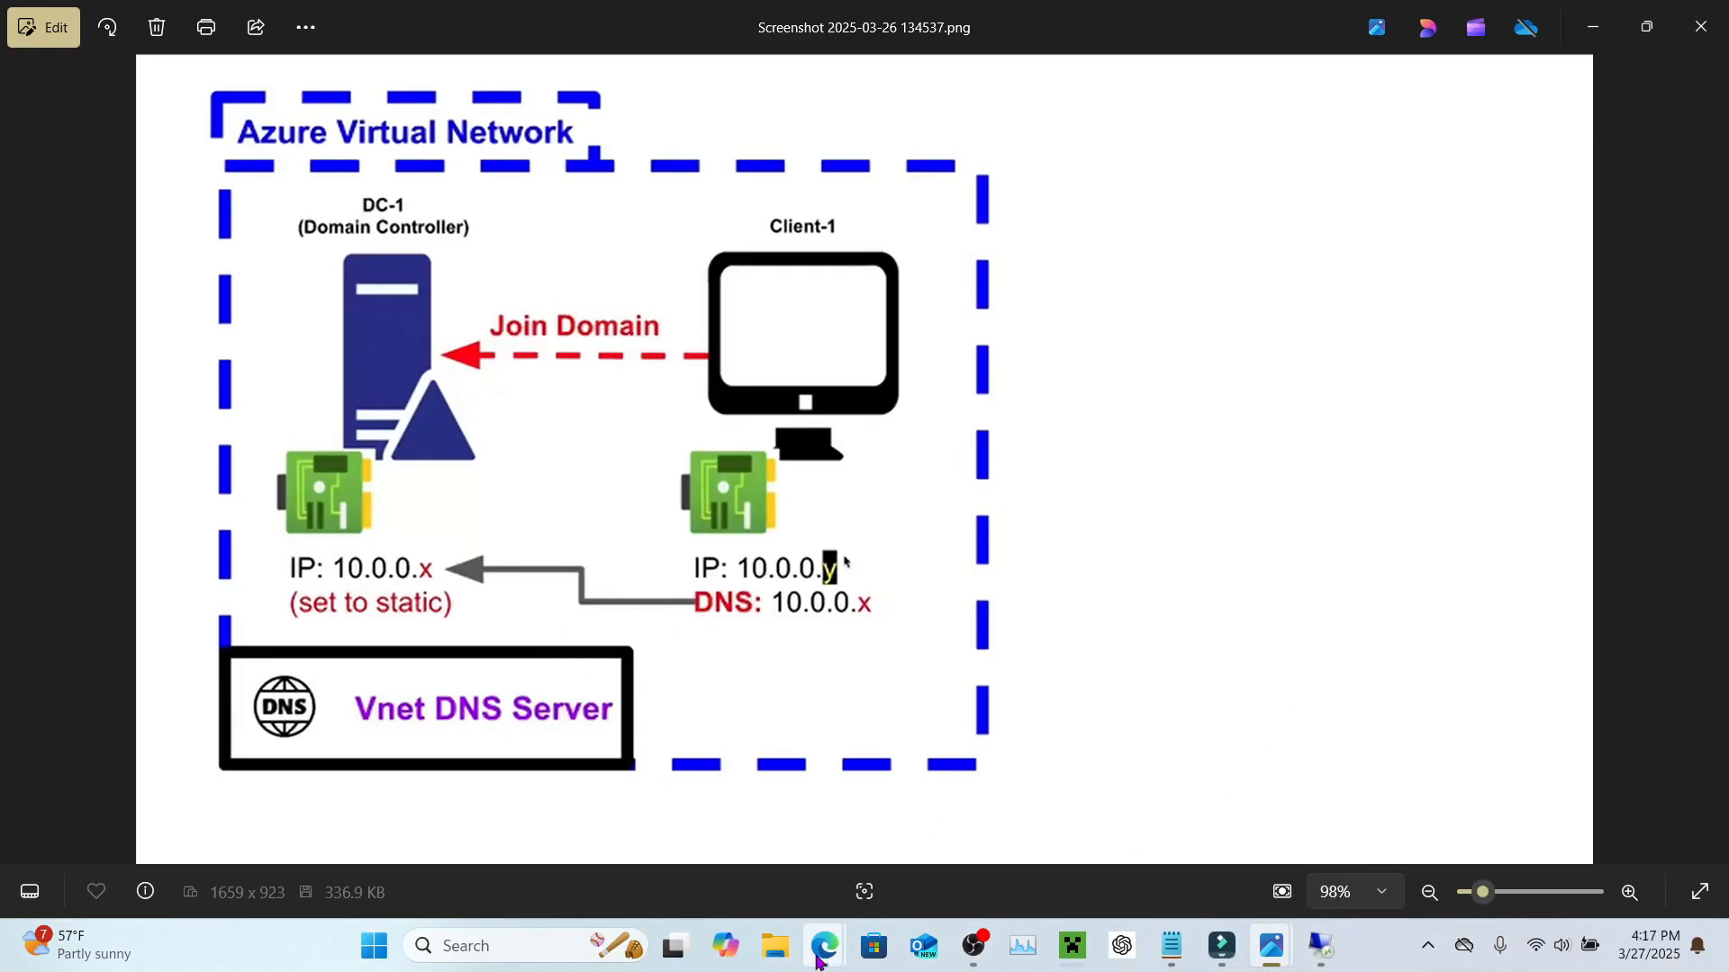
{"action": "mouse_move", "coordinate": [824, 945]}
{"action": "left_click", "coordinate": [835, 881]}
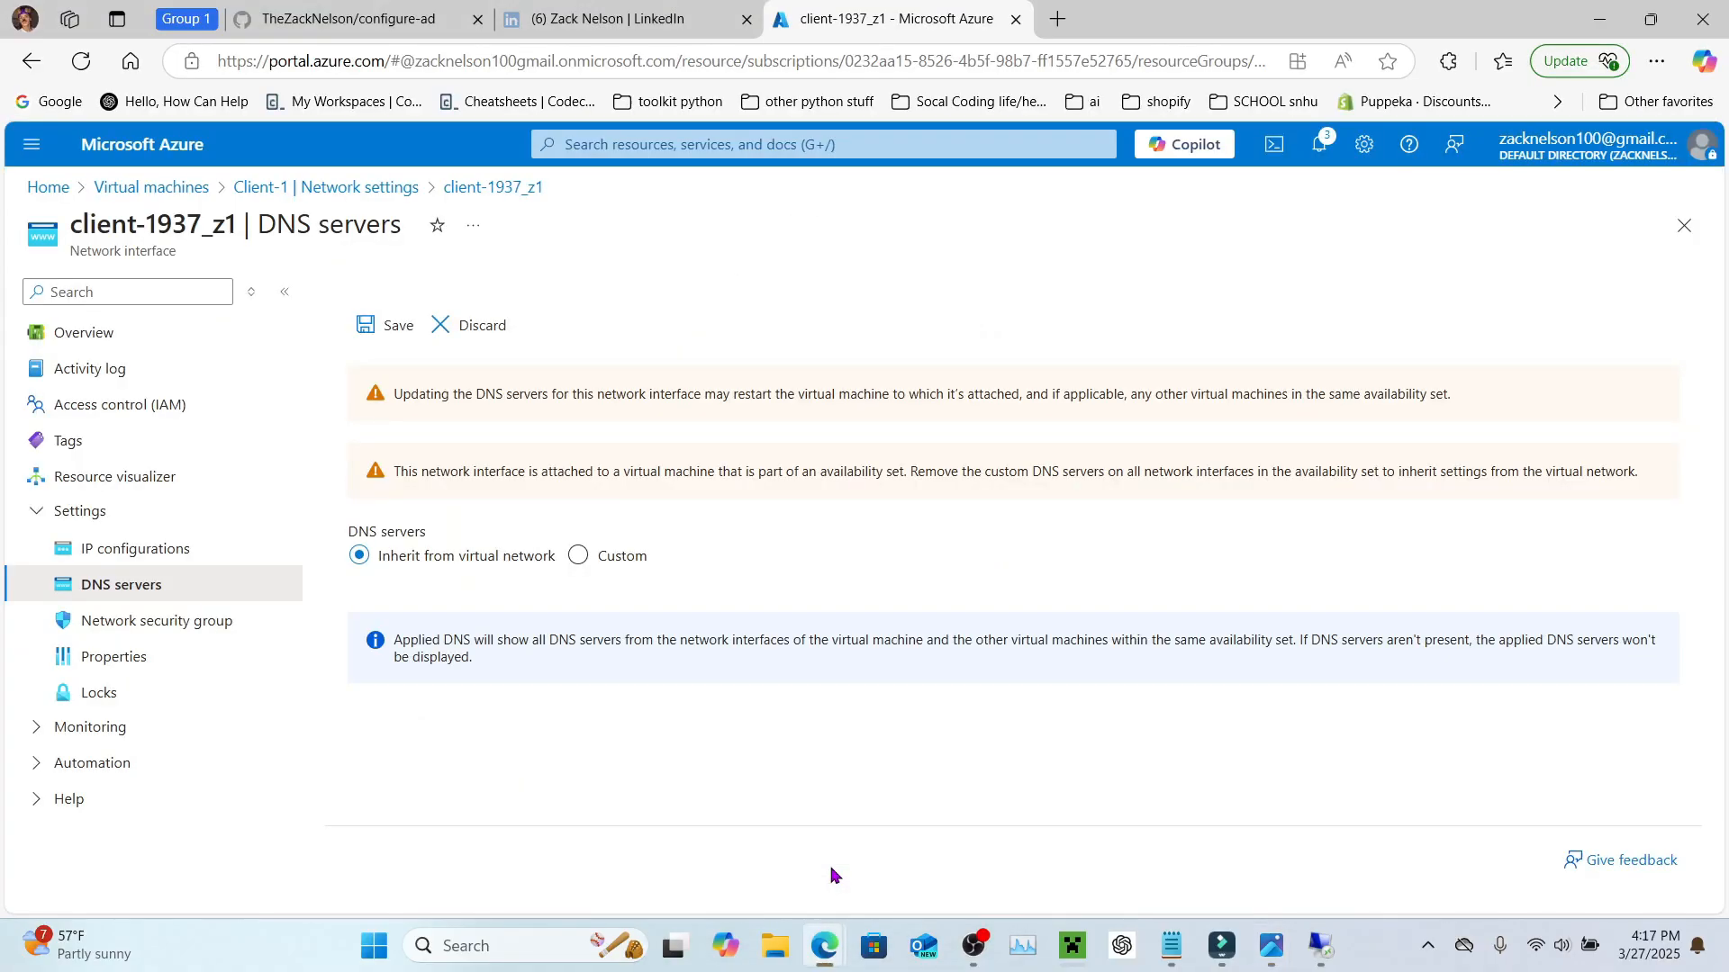
{"action": "left_click", "coordinate": [578, 555]}
{"action": "left_click", "coordinate": [455, 575]}
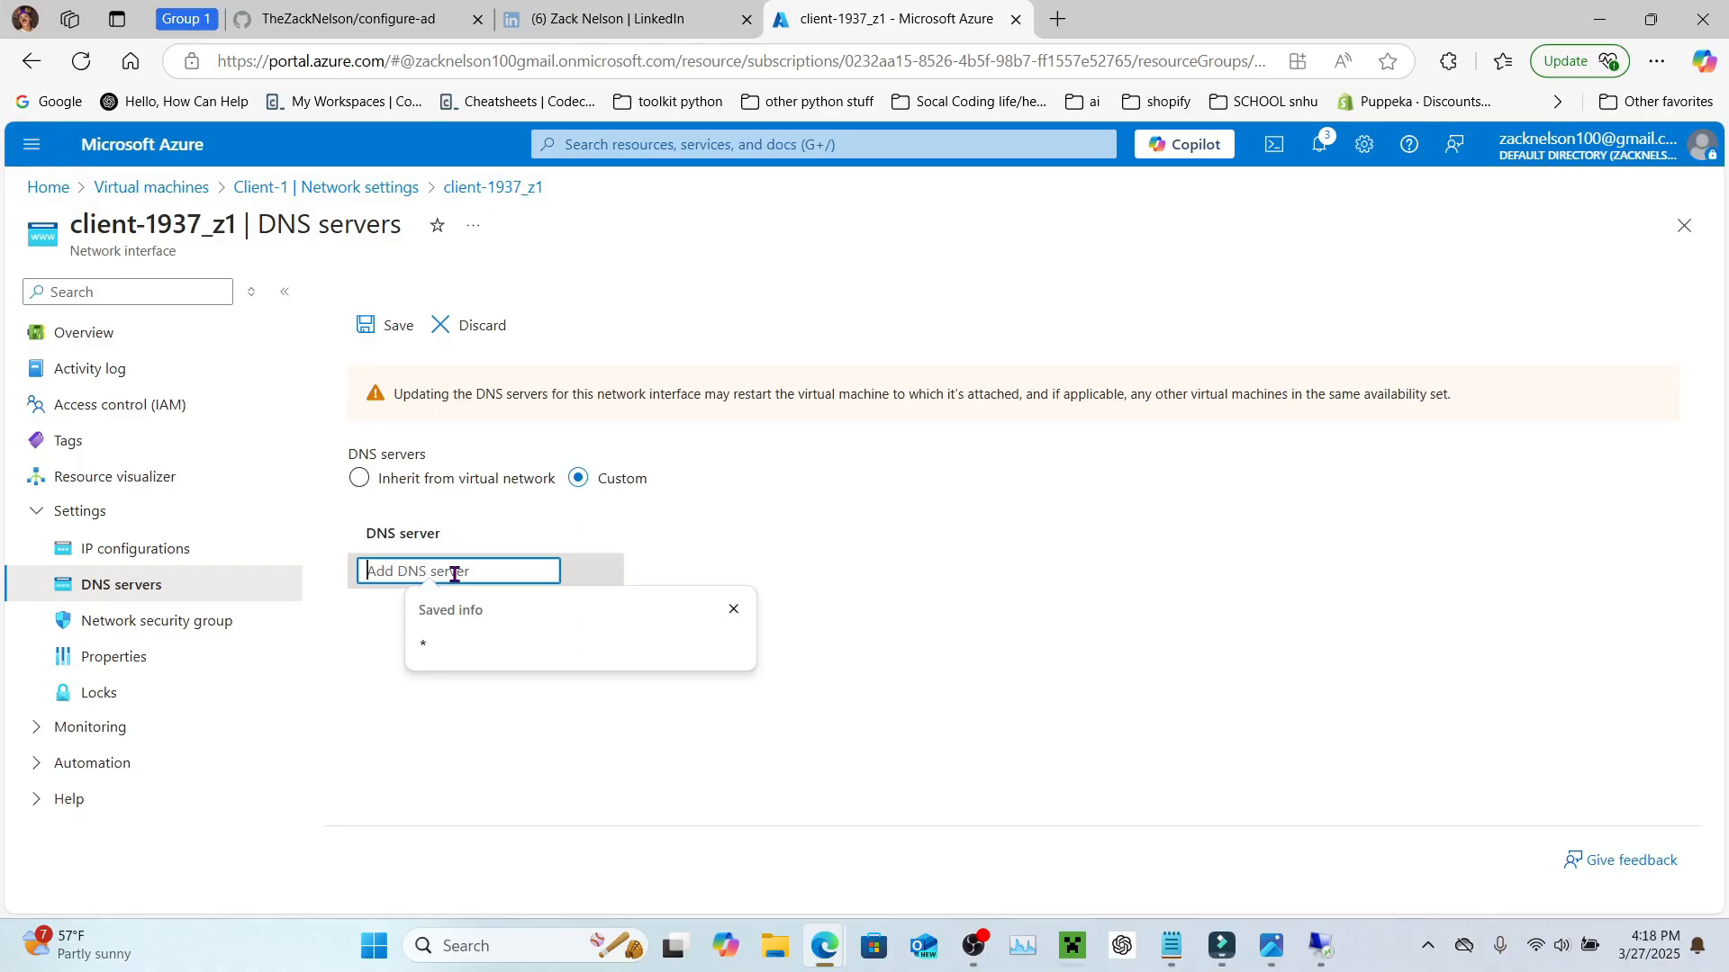
{"action": "type", "text": "10.0.0.4"}
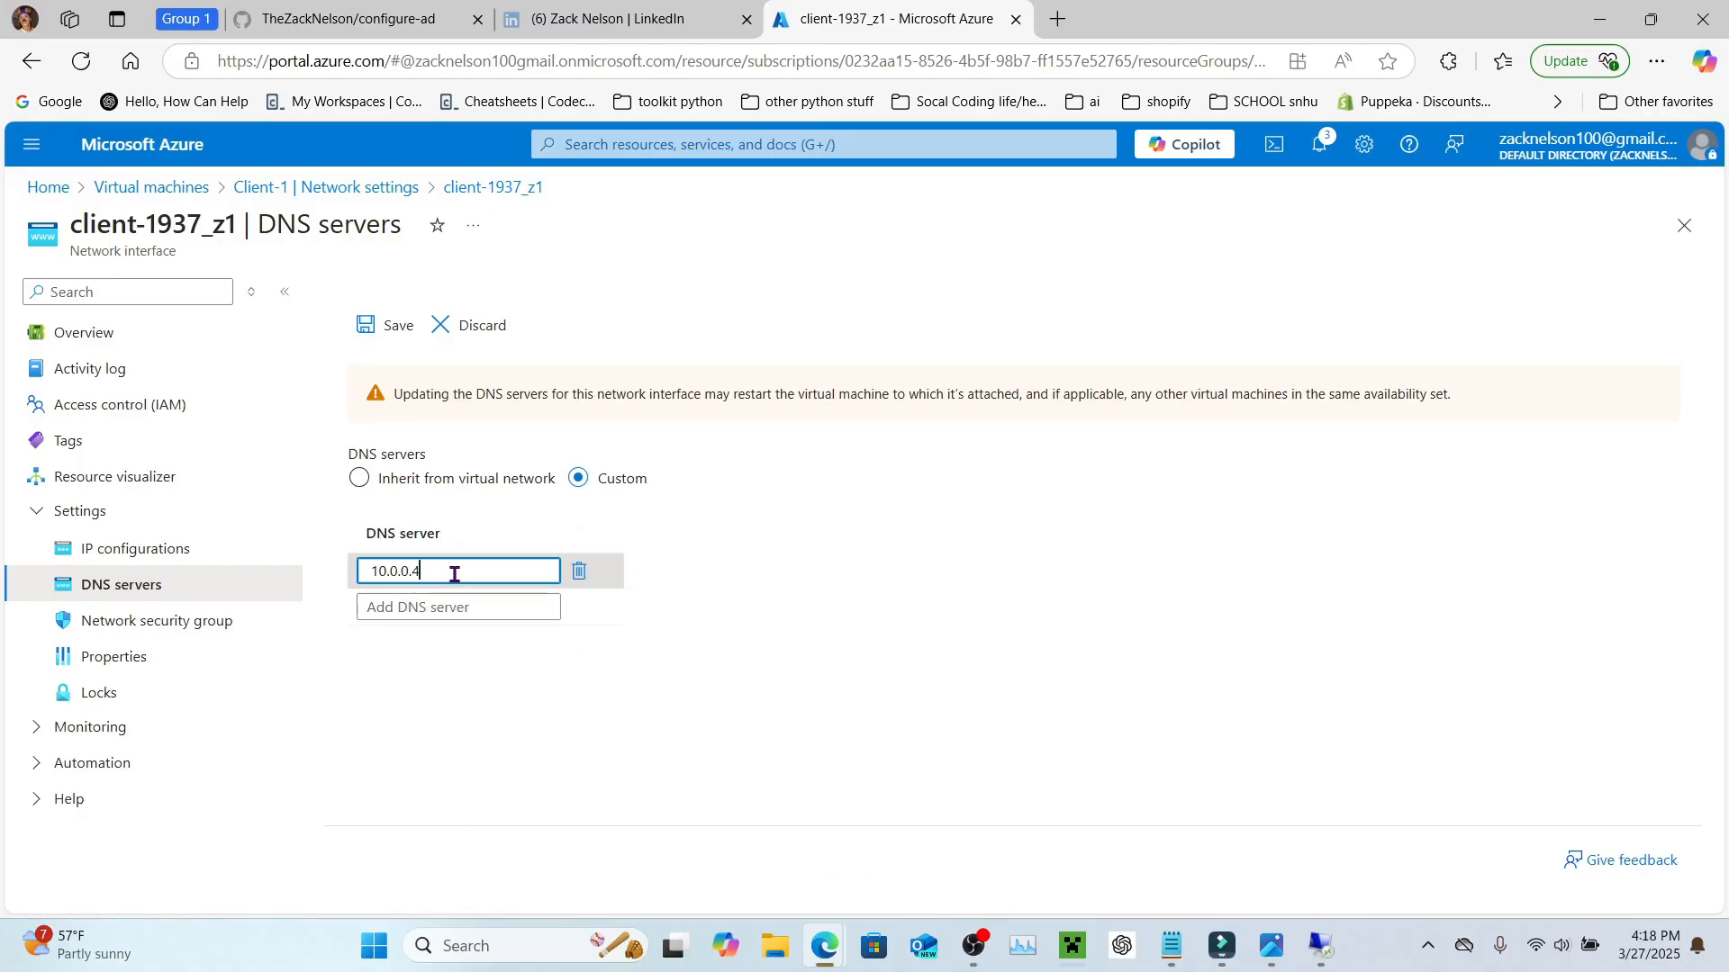
{"action": "left_click", "coordinate": [378, 326]}
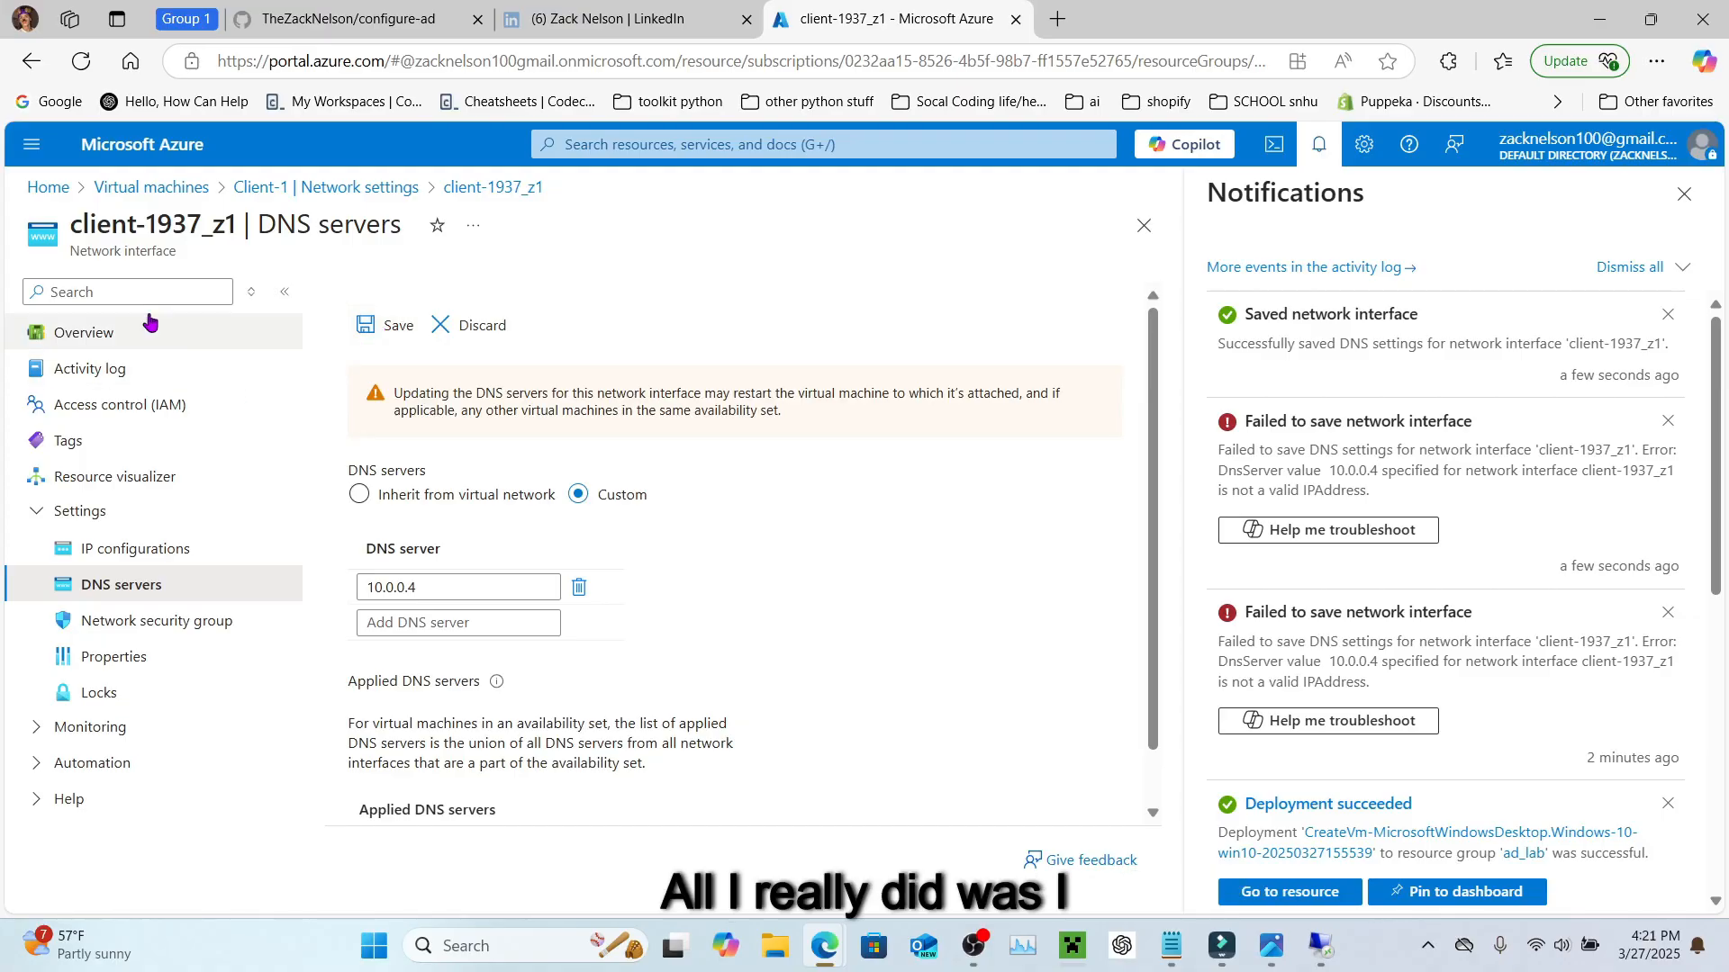
Step: Open DC-1's overview to confirm its private IP is 10.0.0.4
{"action": "left_click", "coordinate": [151, 189]}
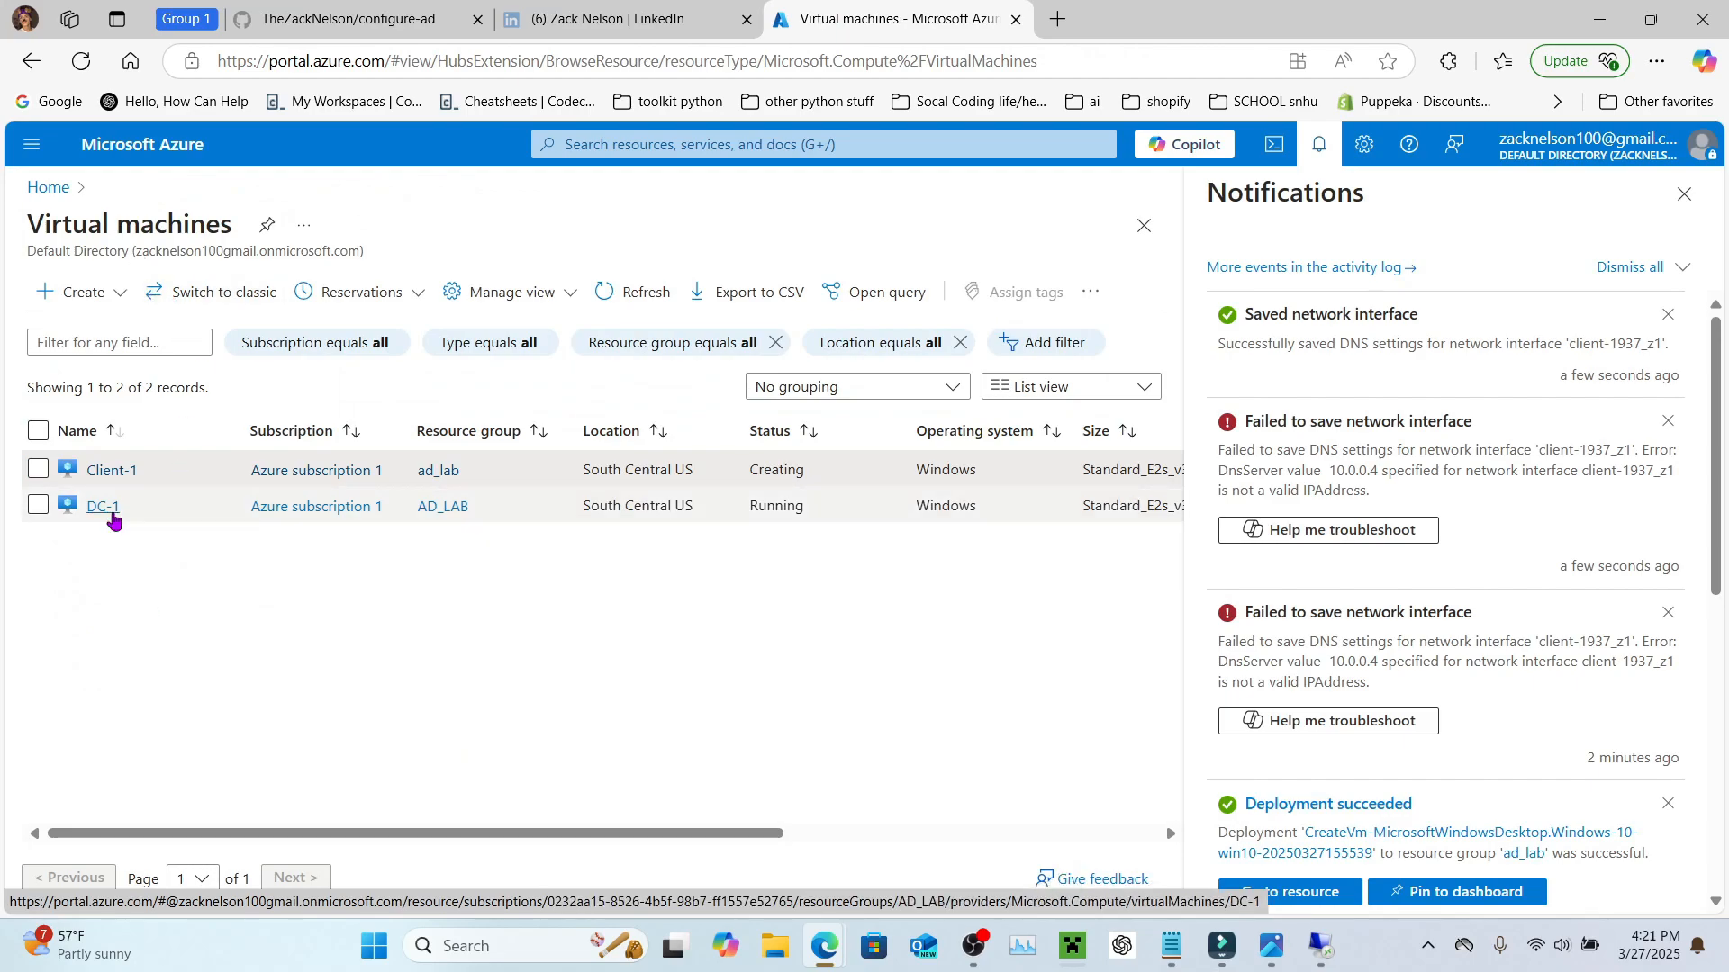
{"action": "left_click", "coordinate": [110, 512]}
{"action": "scroll", "coordinate": [752, 663], "scroll_direction": "down", "scroll_amount": 3}
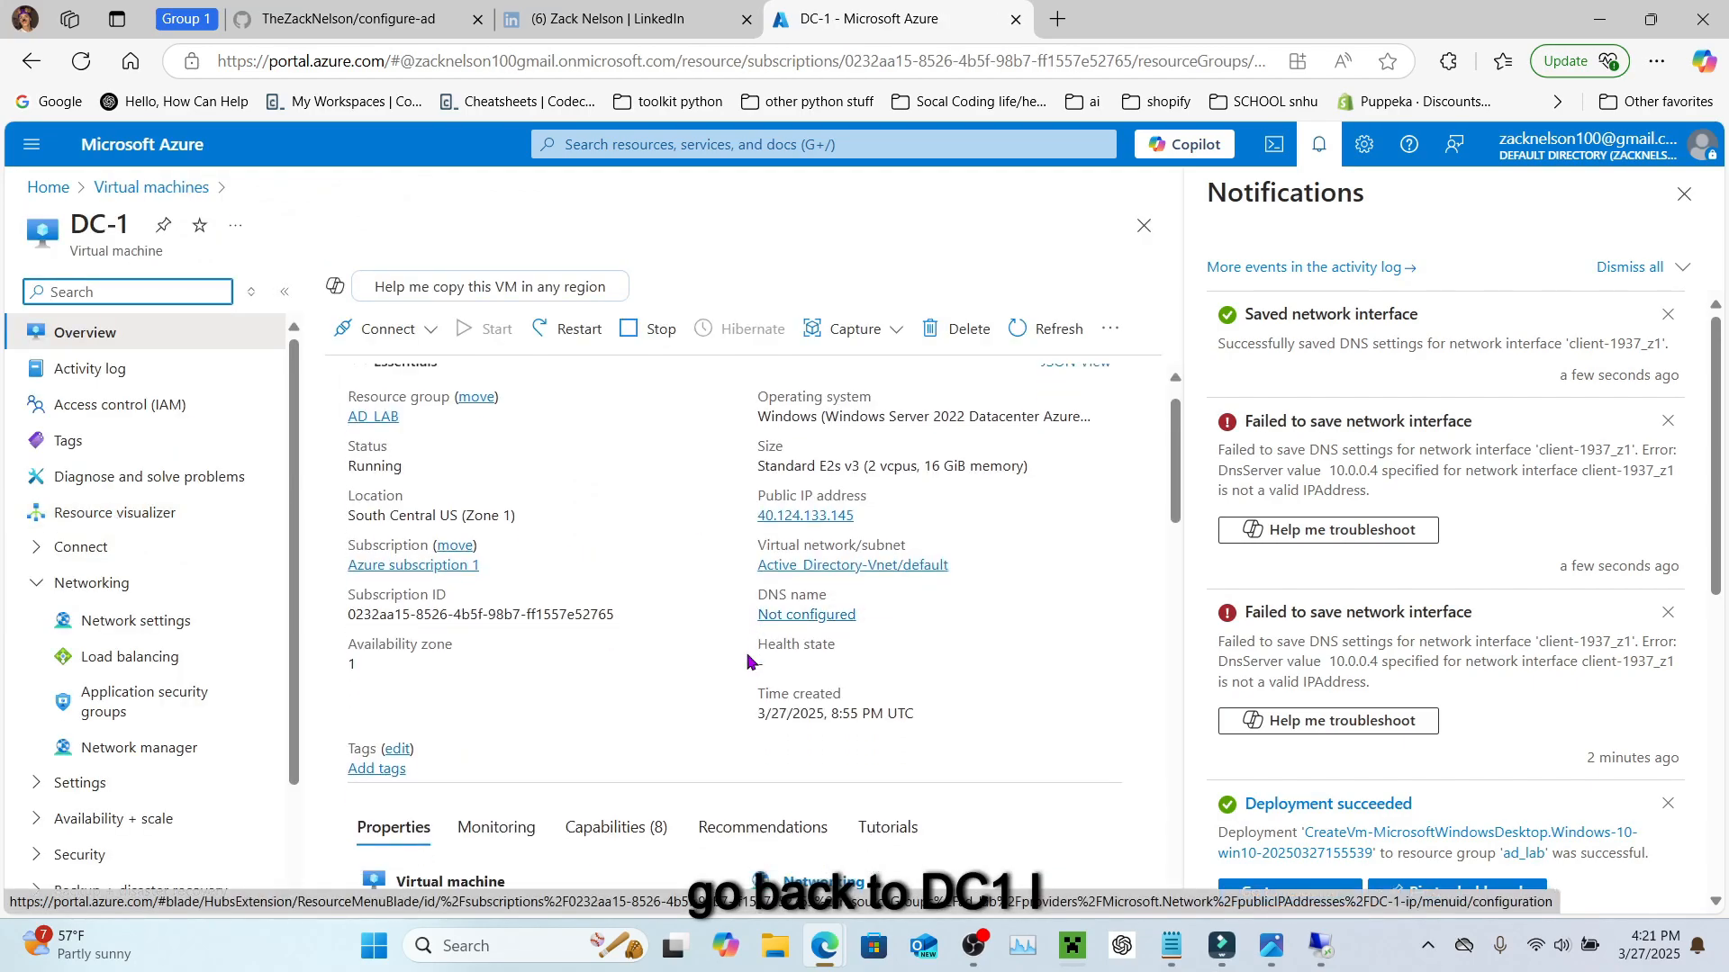
{"action": "scroll", "coordinate": [909, 479], "scroll_direction": "up", "scroll_amount": 3}
{"action": "scroll", "coordinate": [909, 479], "scroll_direction": "down", "scroll_amount": 5}
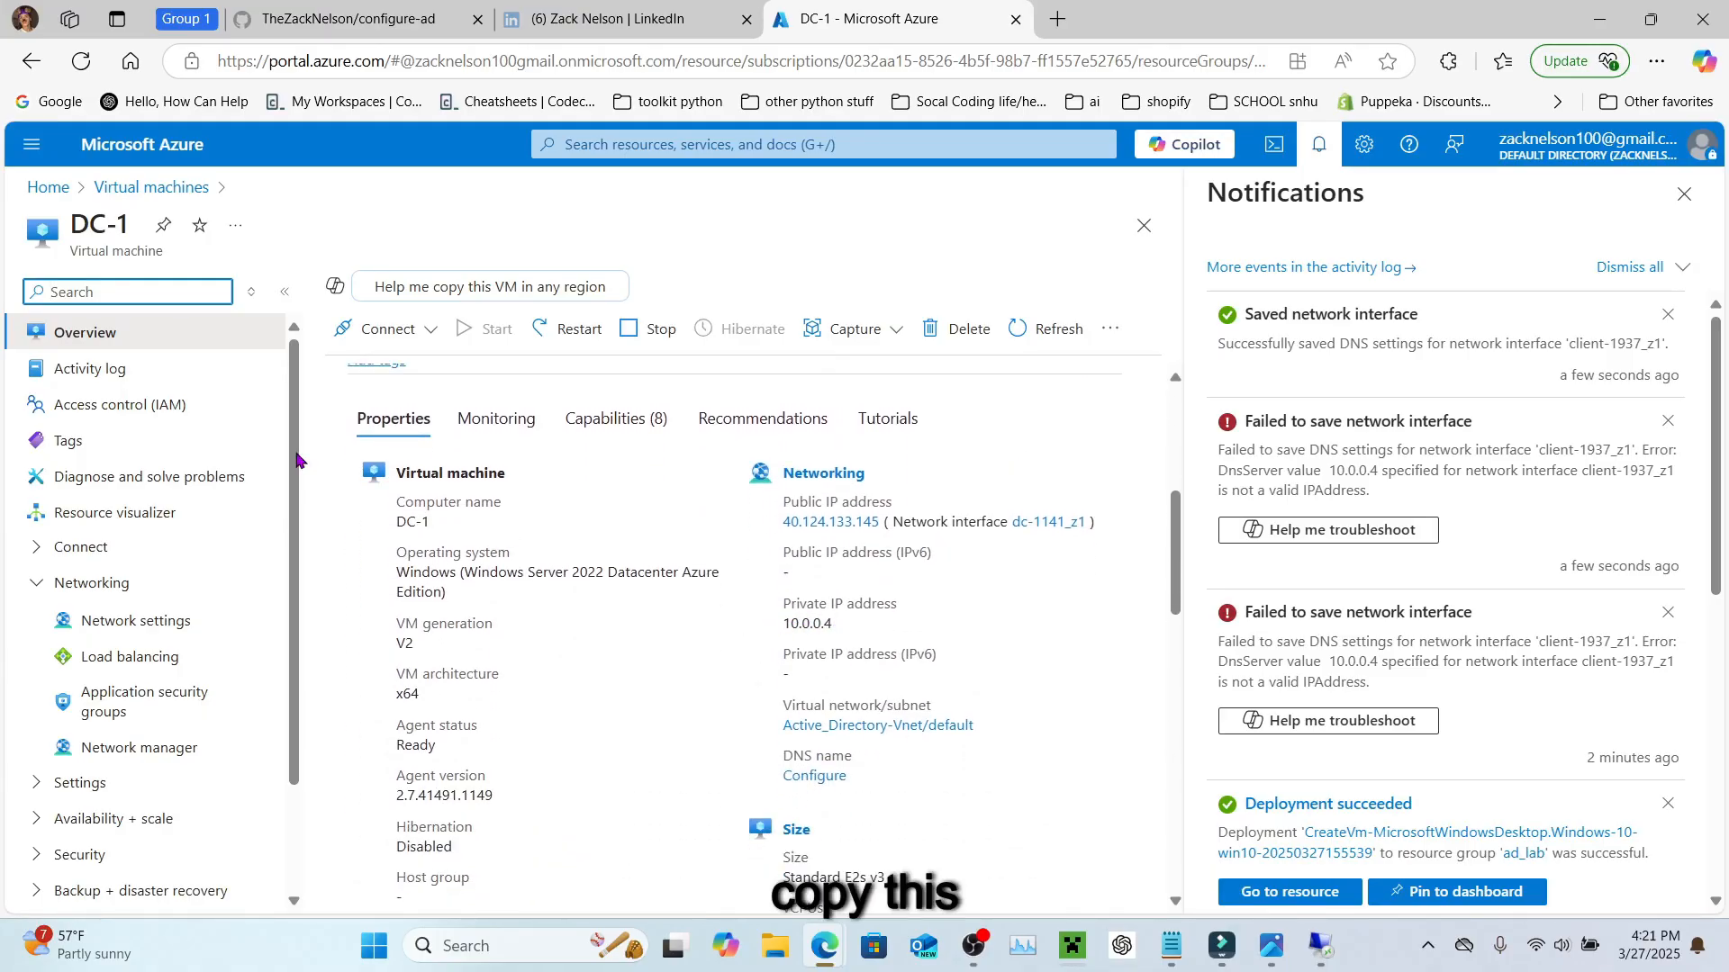
{"action": "scroll", "coordinate": [443, 622], "scroll_direction": "up", "scroll_amount": 3}
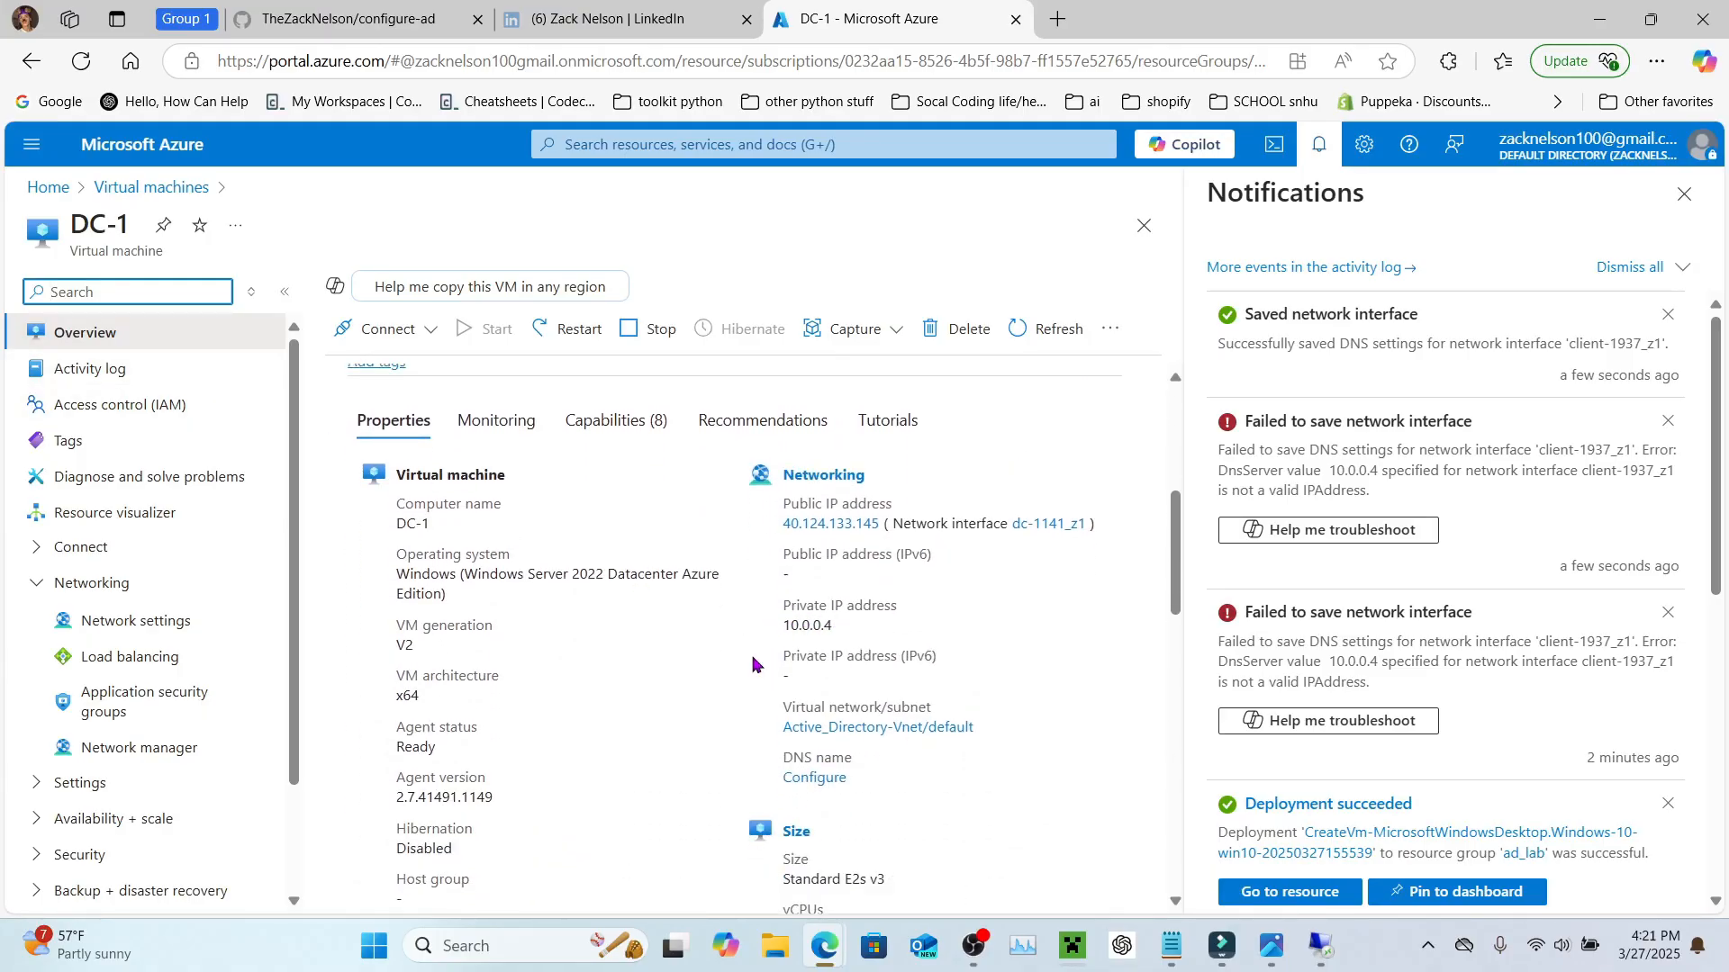
{"action": "left_click", "coordinate": [122, 188]}
Step: Recheck client-1937_z1's DNS servers page, then return to the Virtual machines list
{"action": "left_click", "coordinate": [90, 477]}
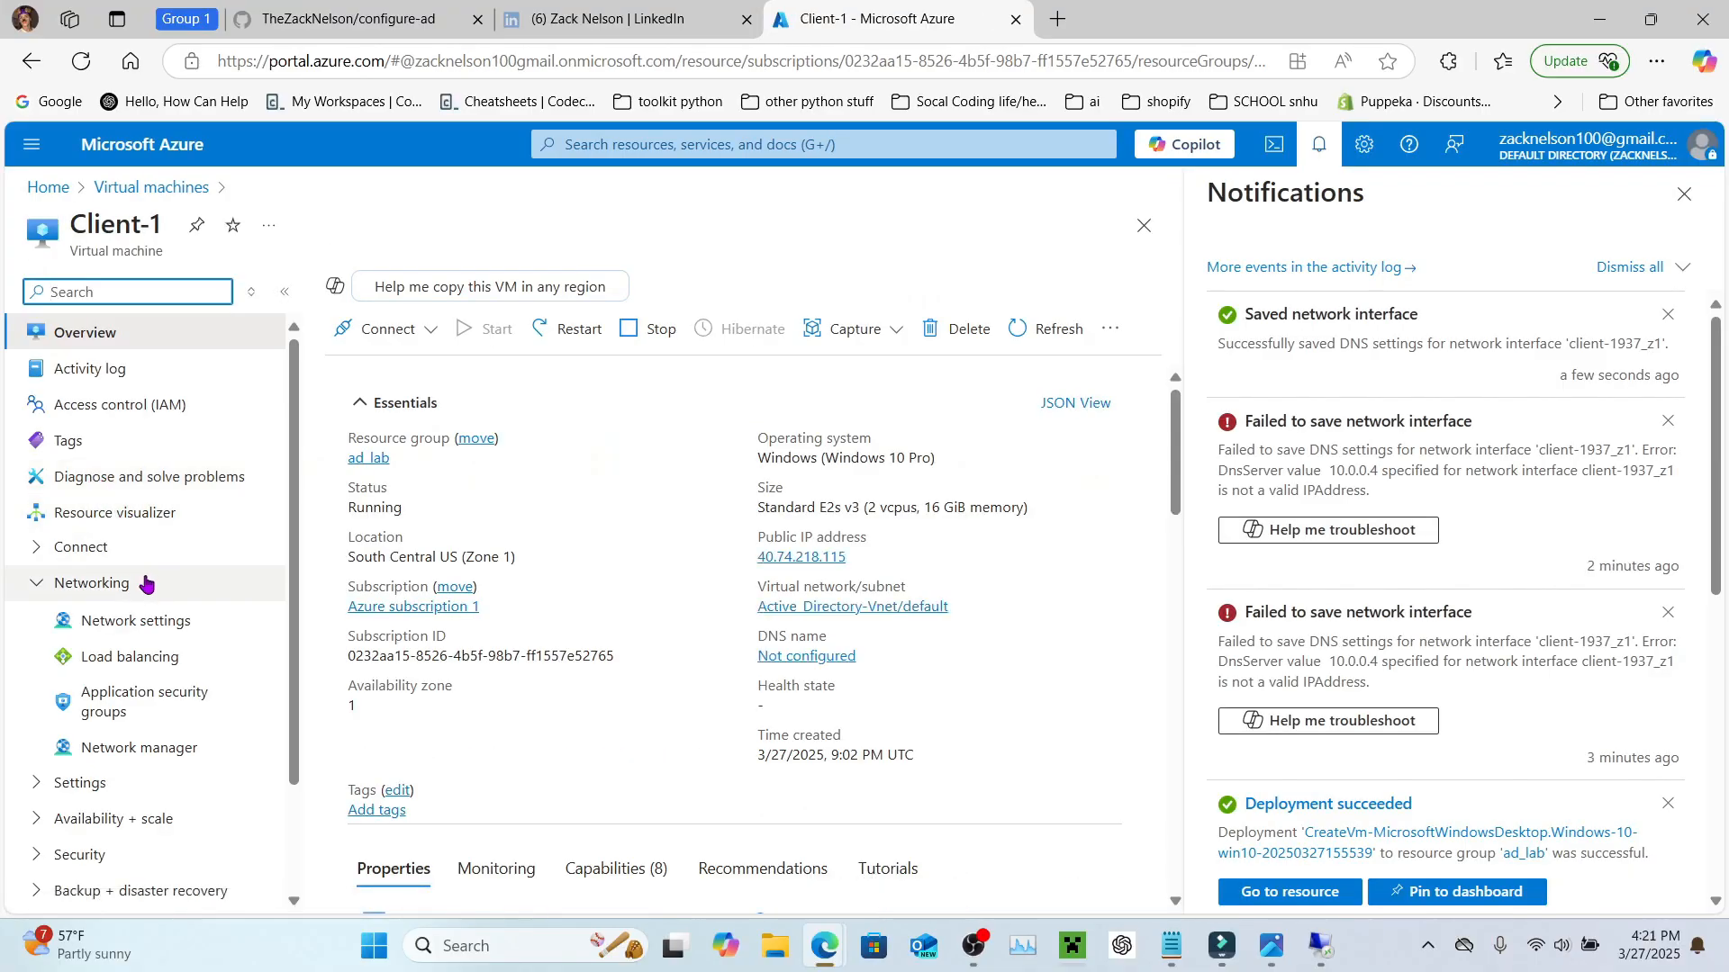
{"action": "left_click", "coordinate": [147, 621]}
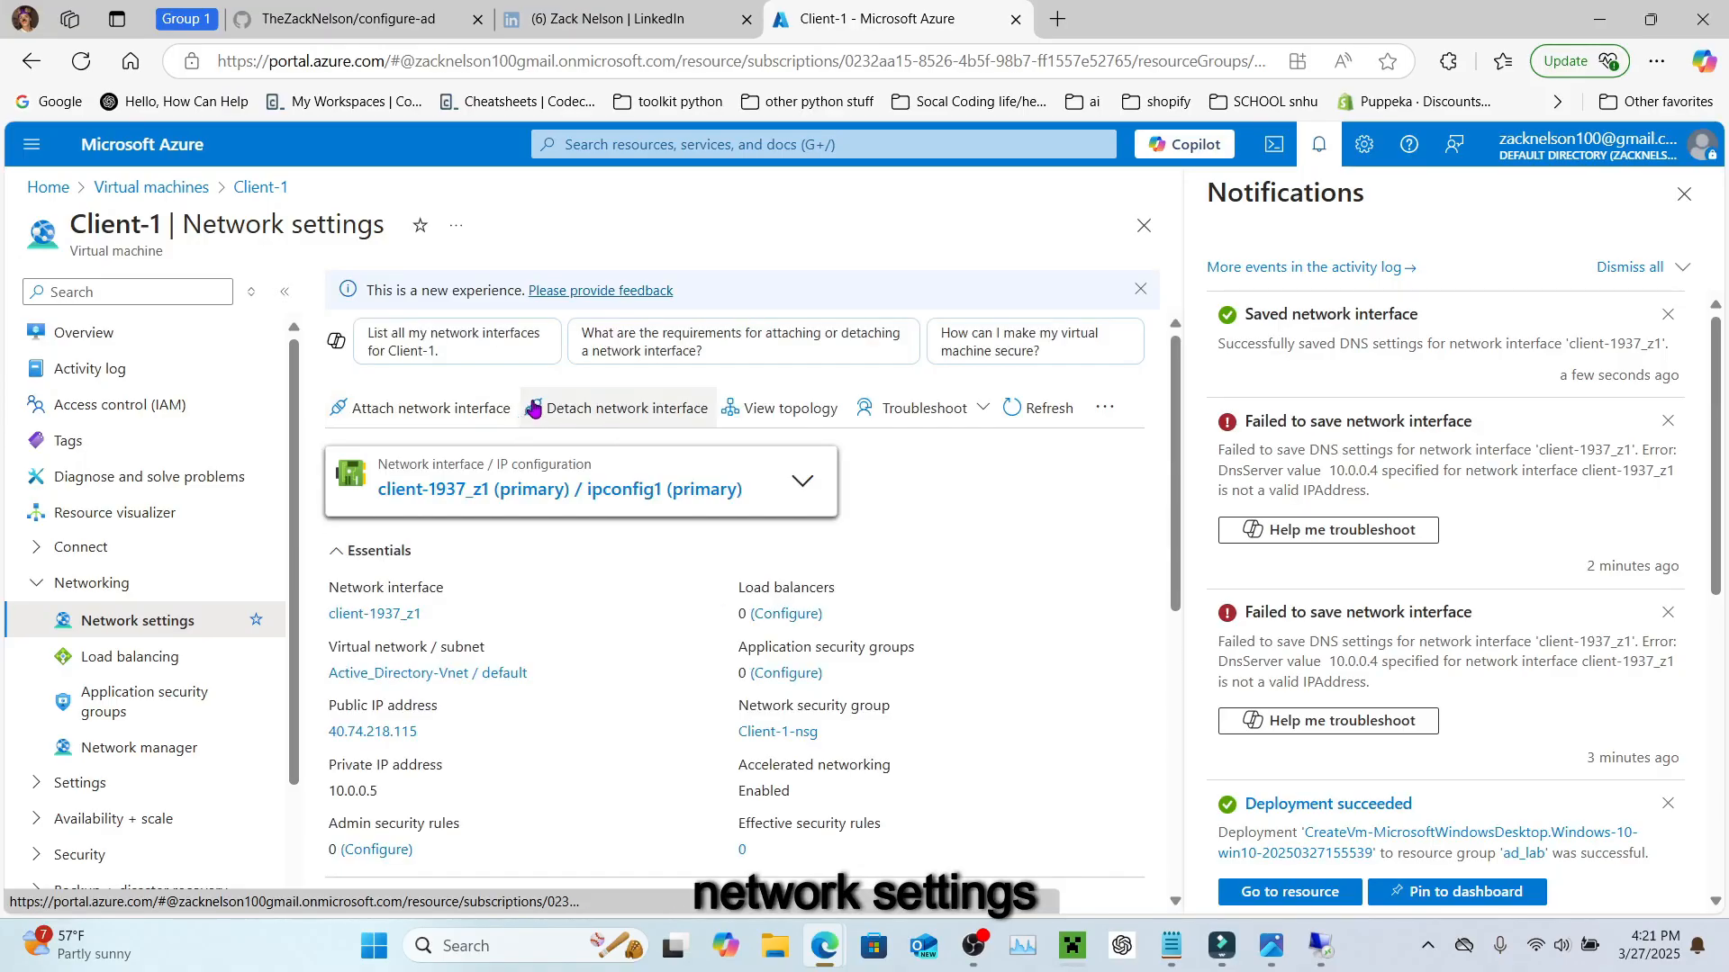
{"action": "left_click", "coordinate": [513, 490]}
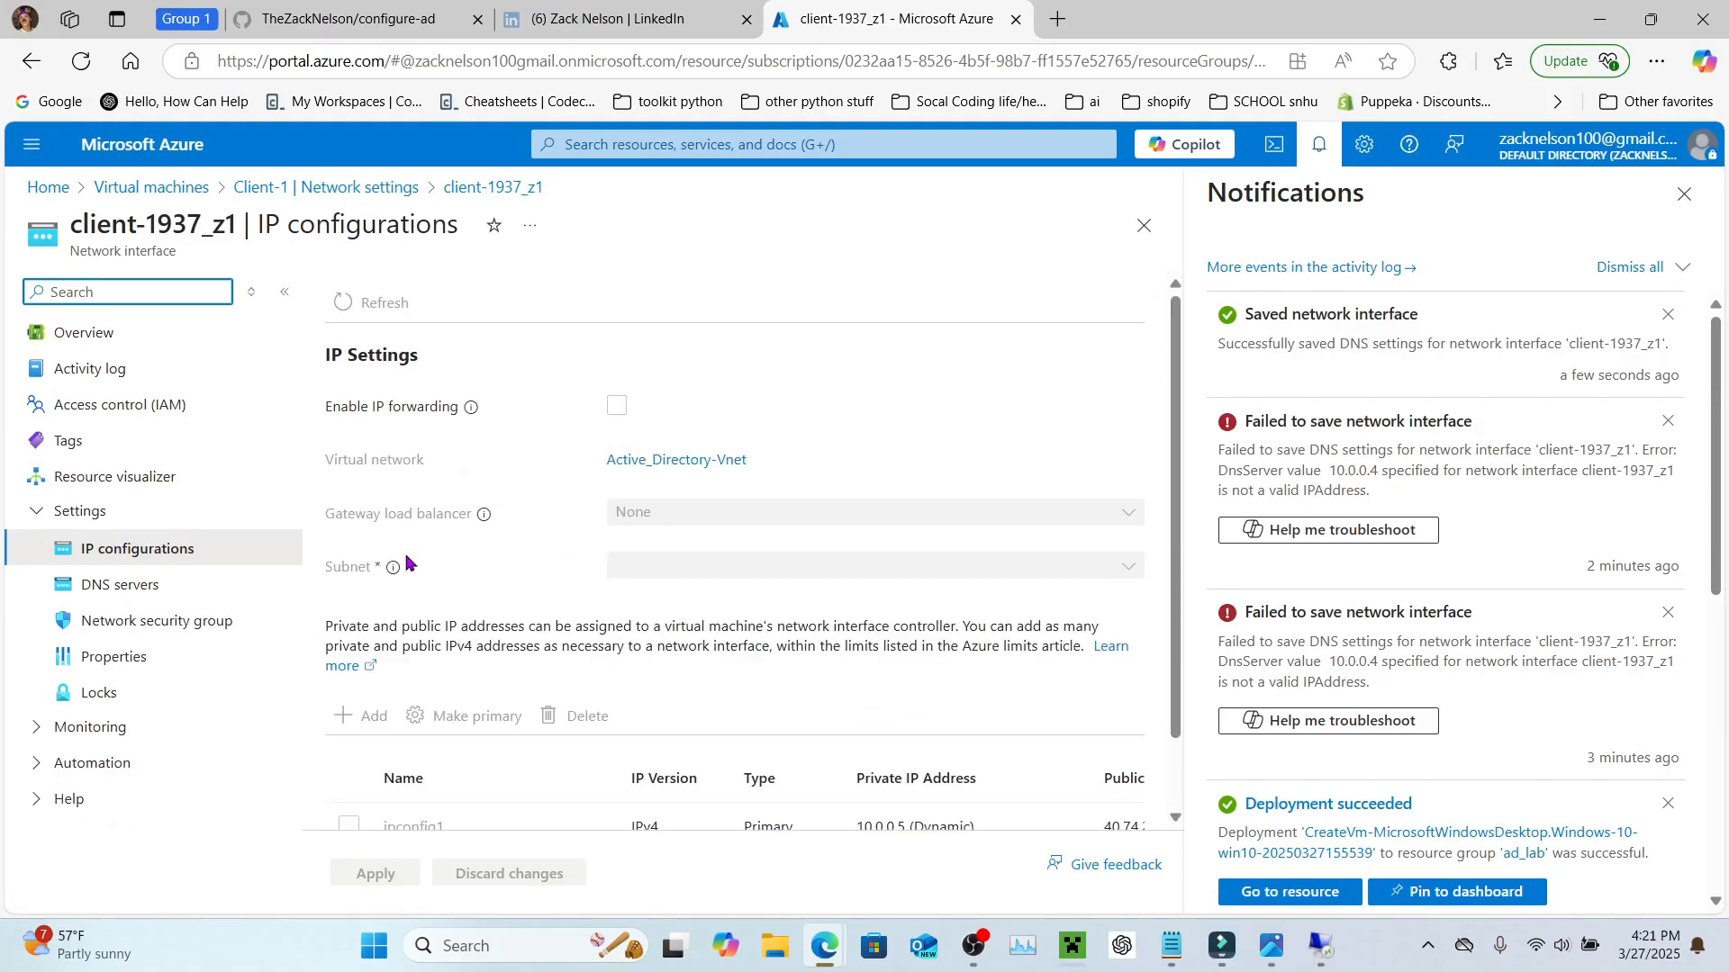
{"action": "left_click", "coordinate": [162, 585]}
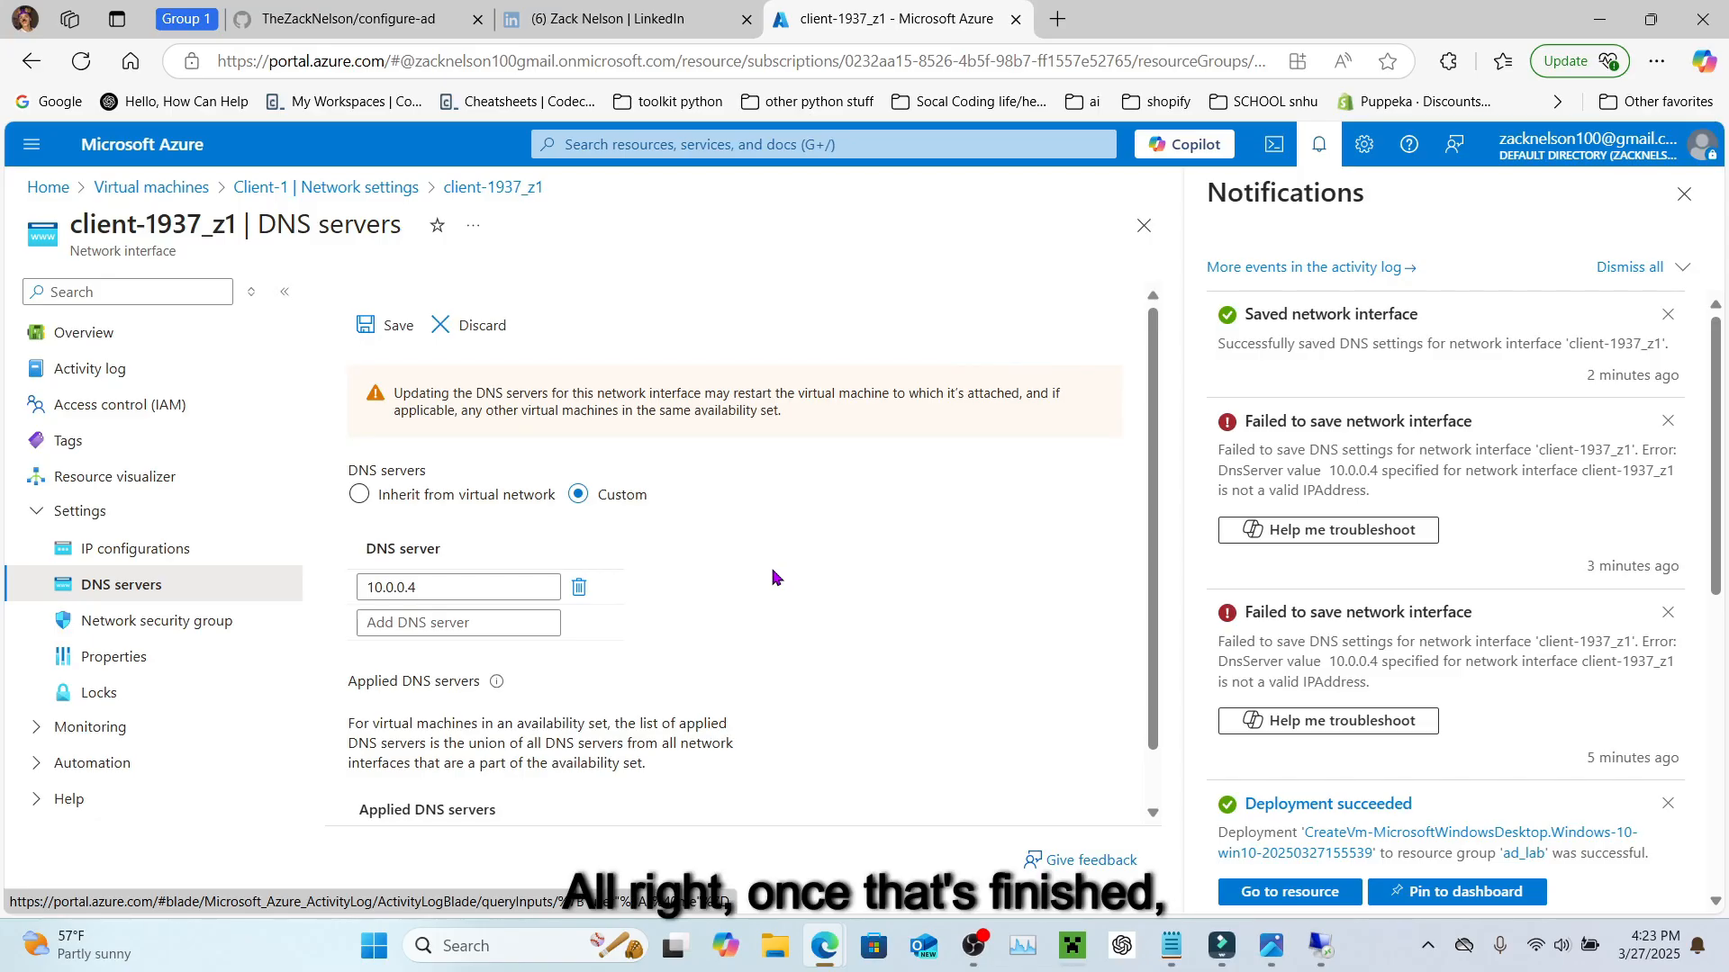
{"action": "left_click", "coordinate": [1319, 144]}
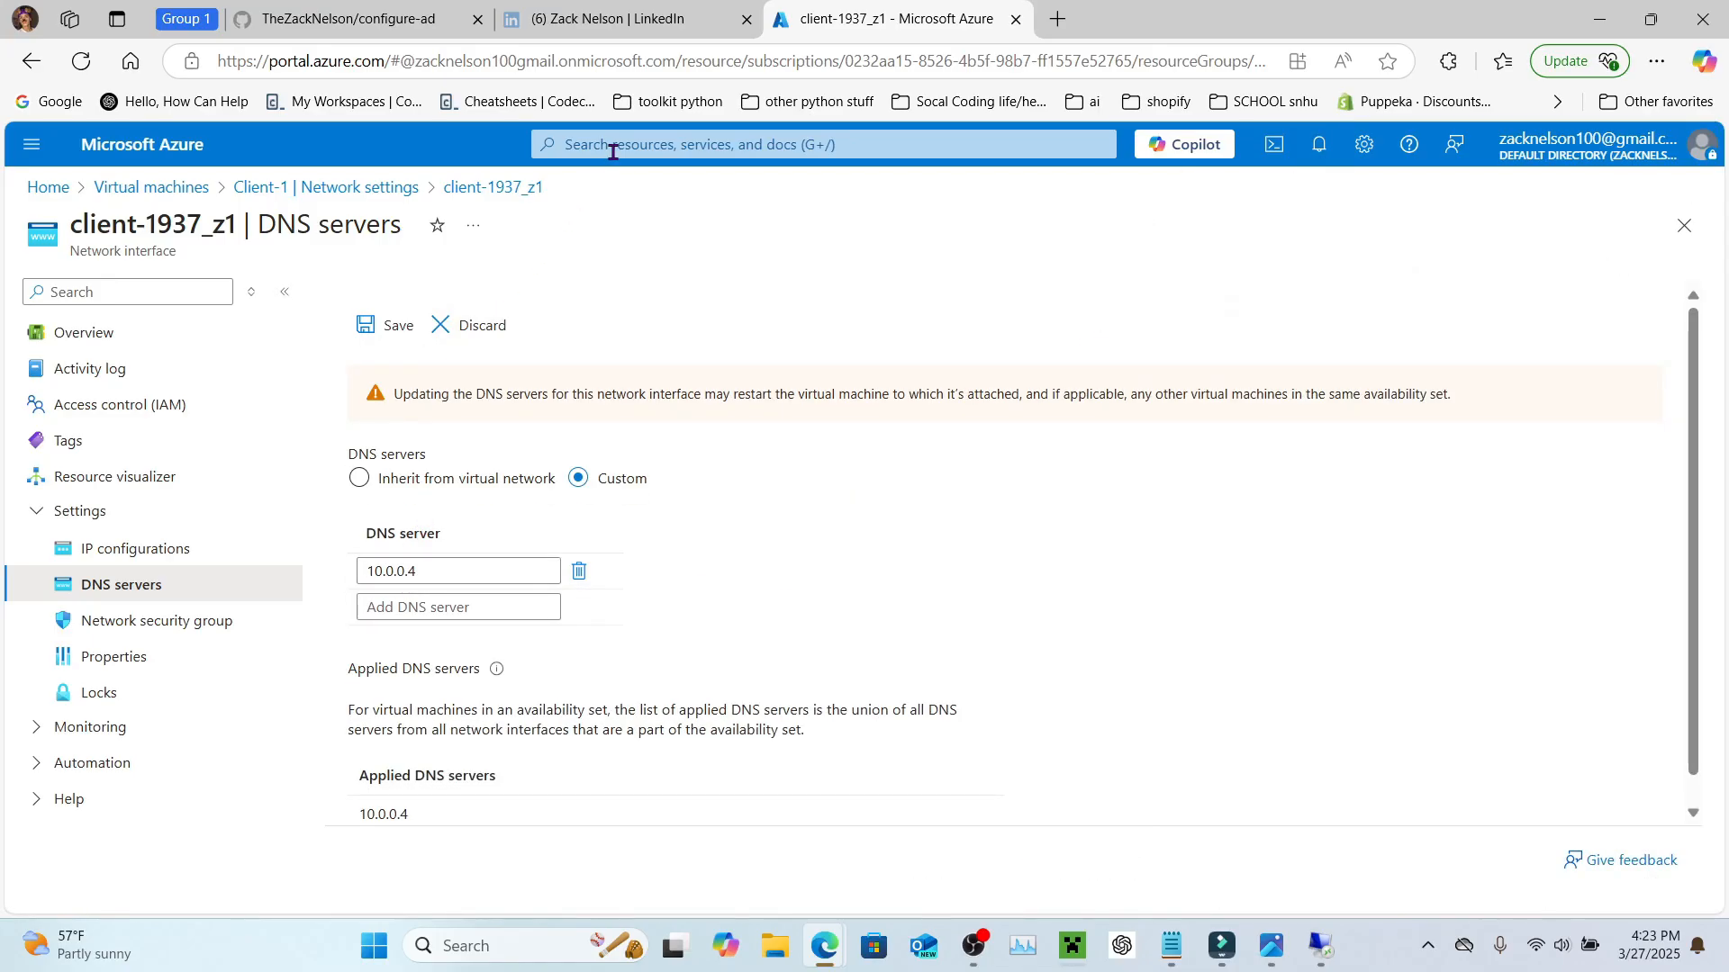
{"action": "left_click", "coordinate": [136, 187]}
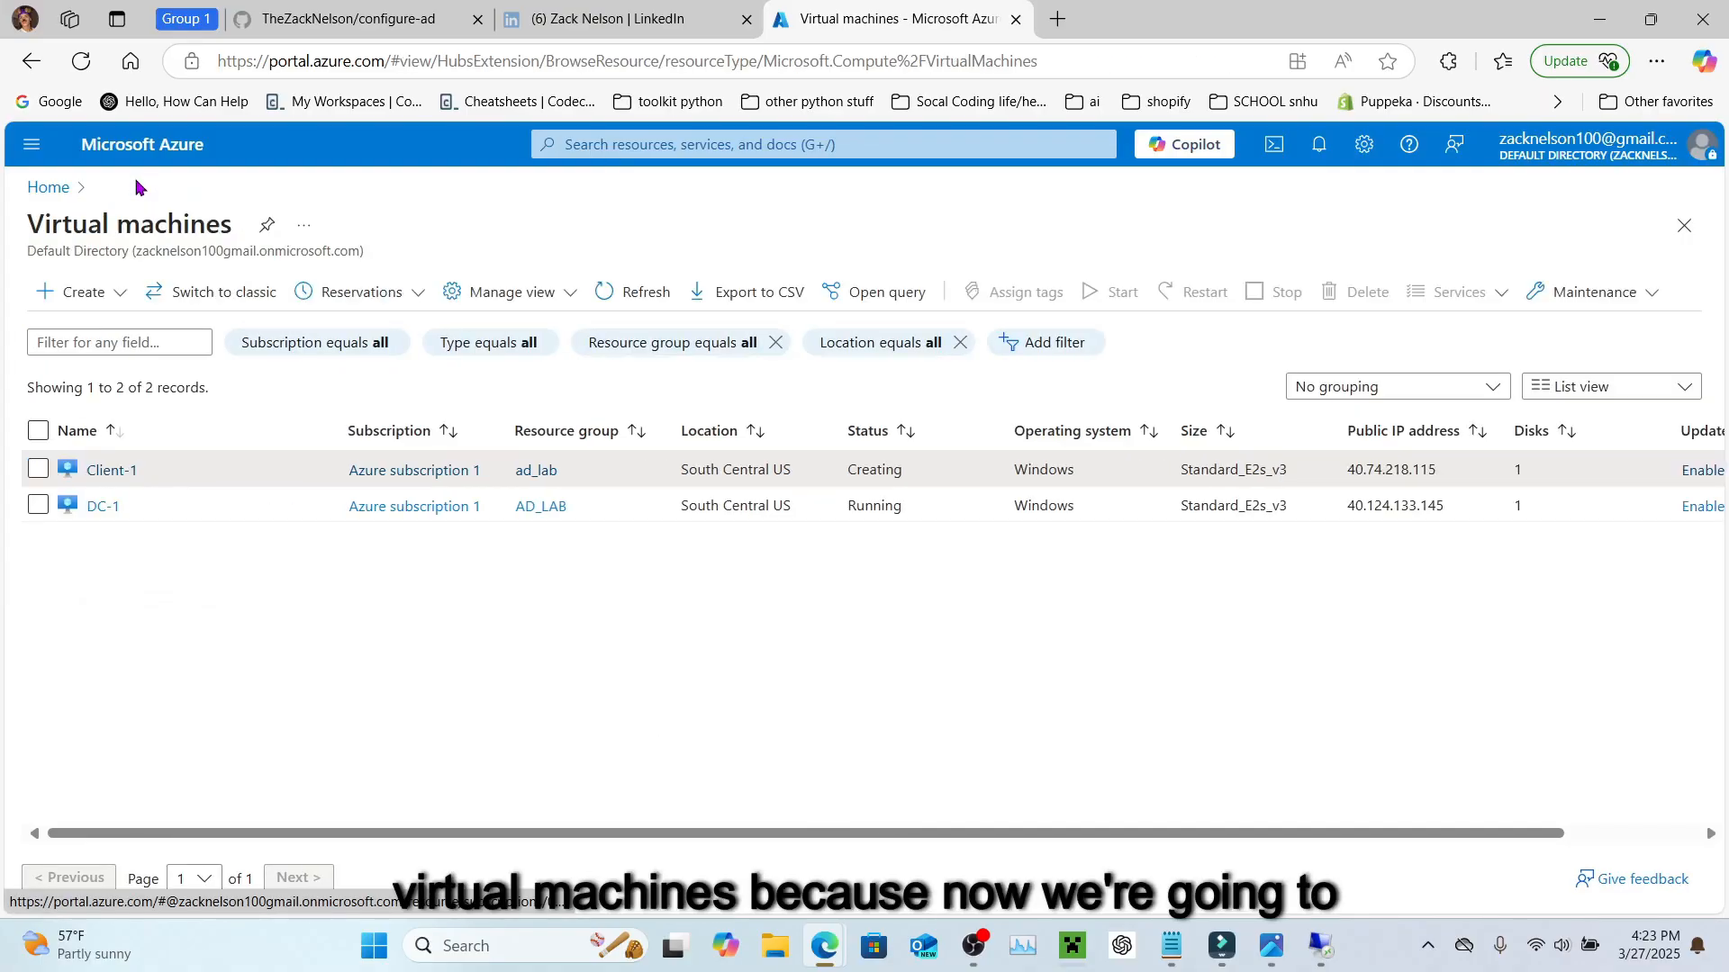
Step: Restart the Client-1 virtual machine from the Virtual machines list, confirming the restart
{"action": "left_click", "coordinate": [36, 470]}
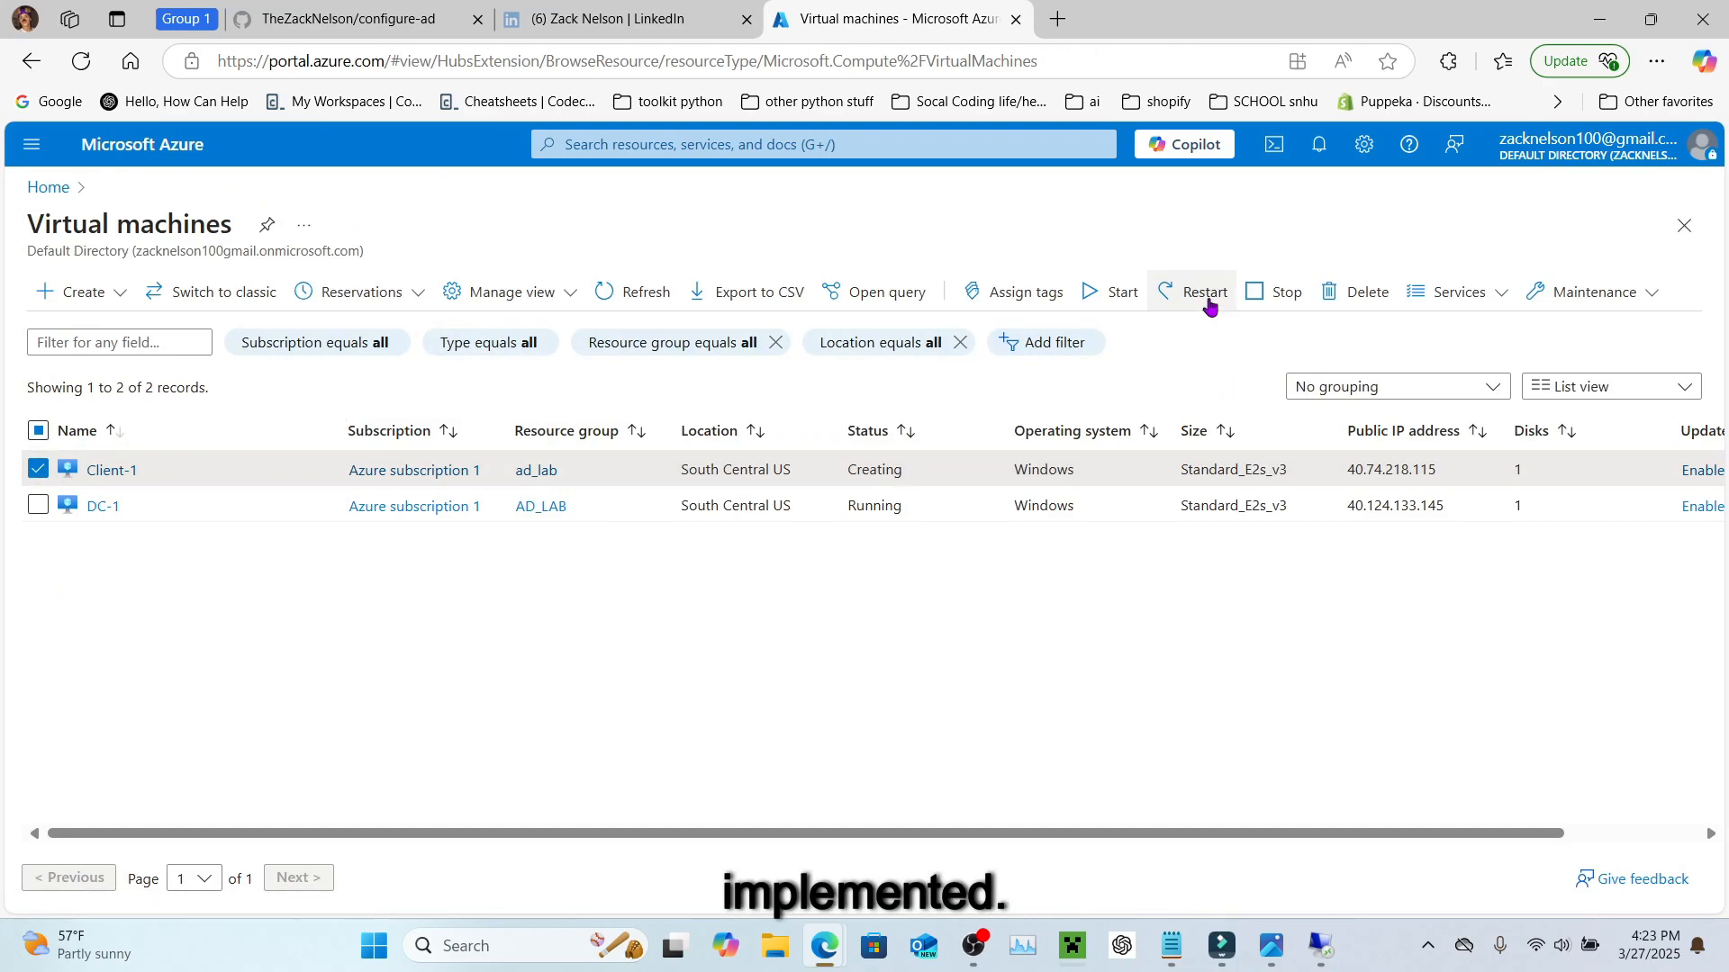
{"action": "left_click", "coordinate": [41, 470]}
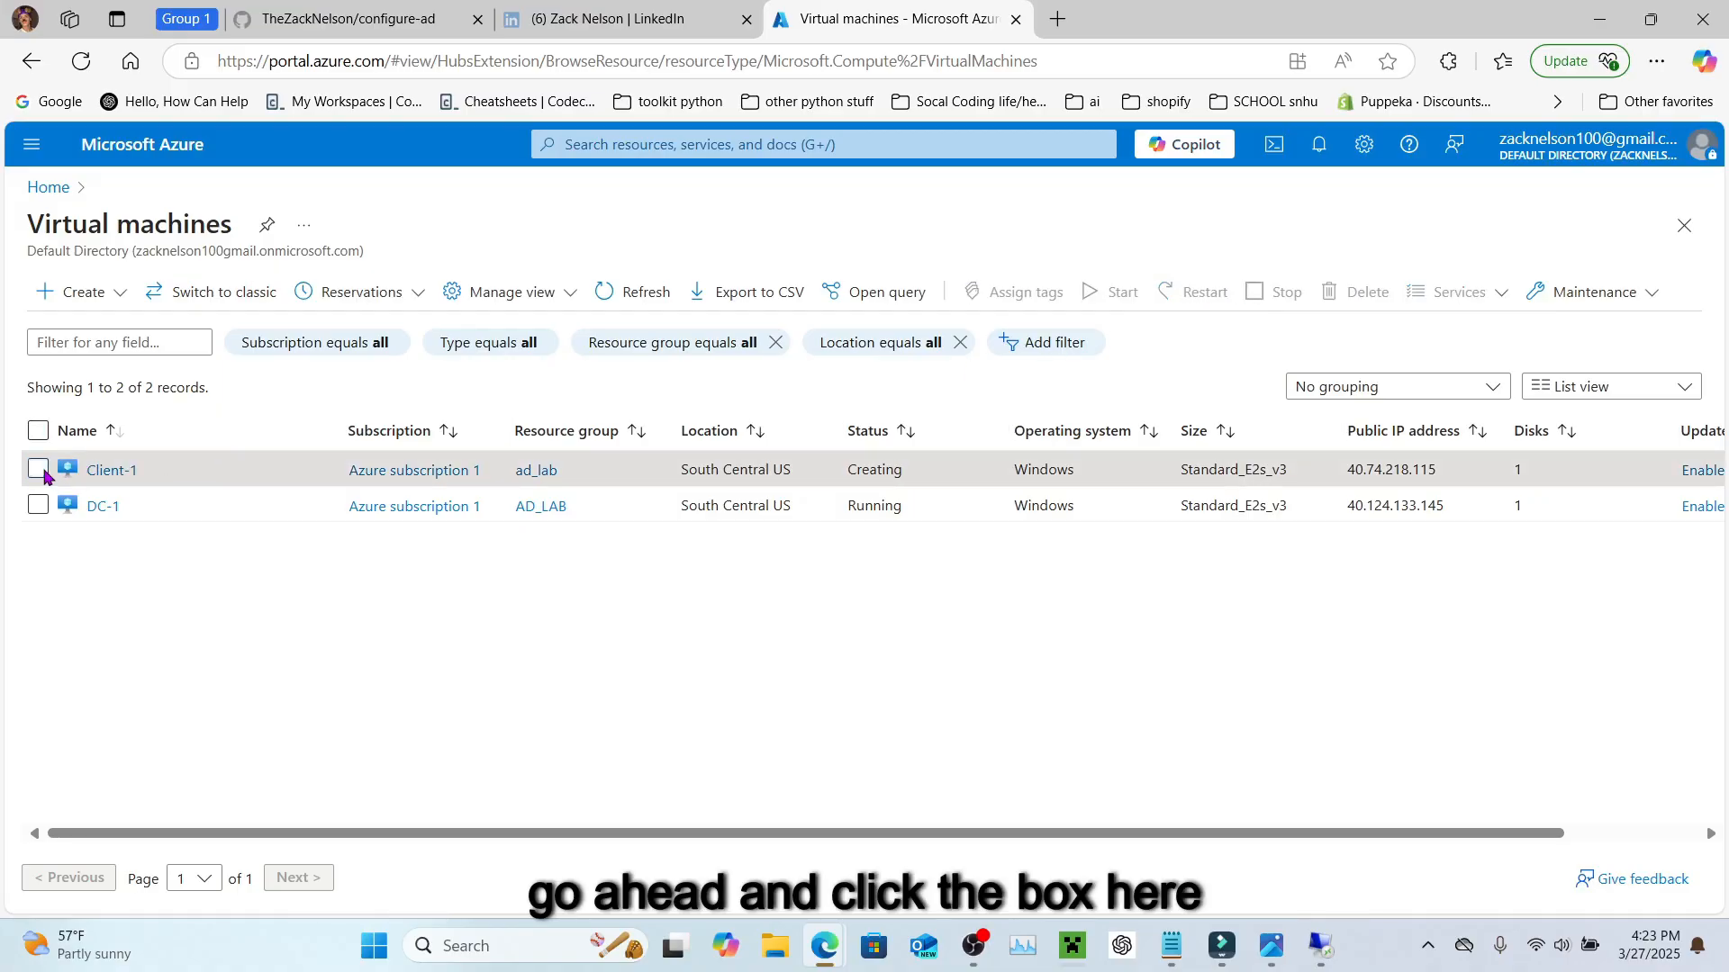
{"action": "left_click", "coordinate": [39, 471]}
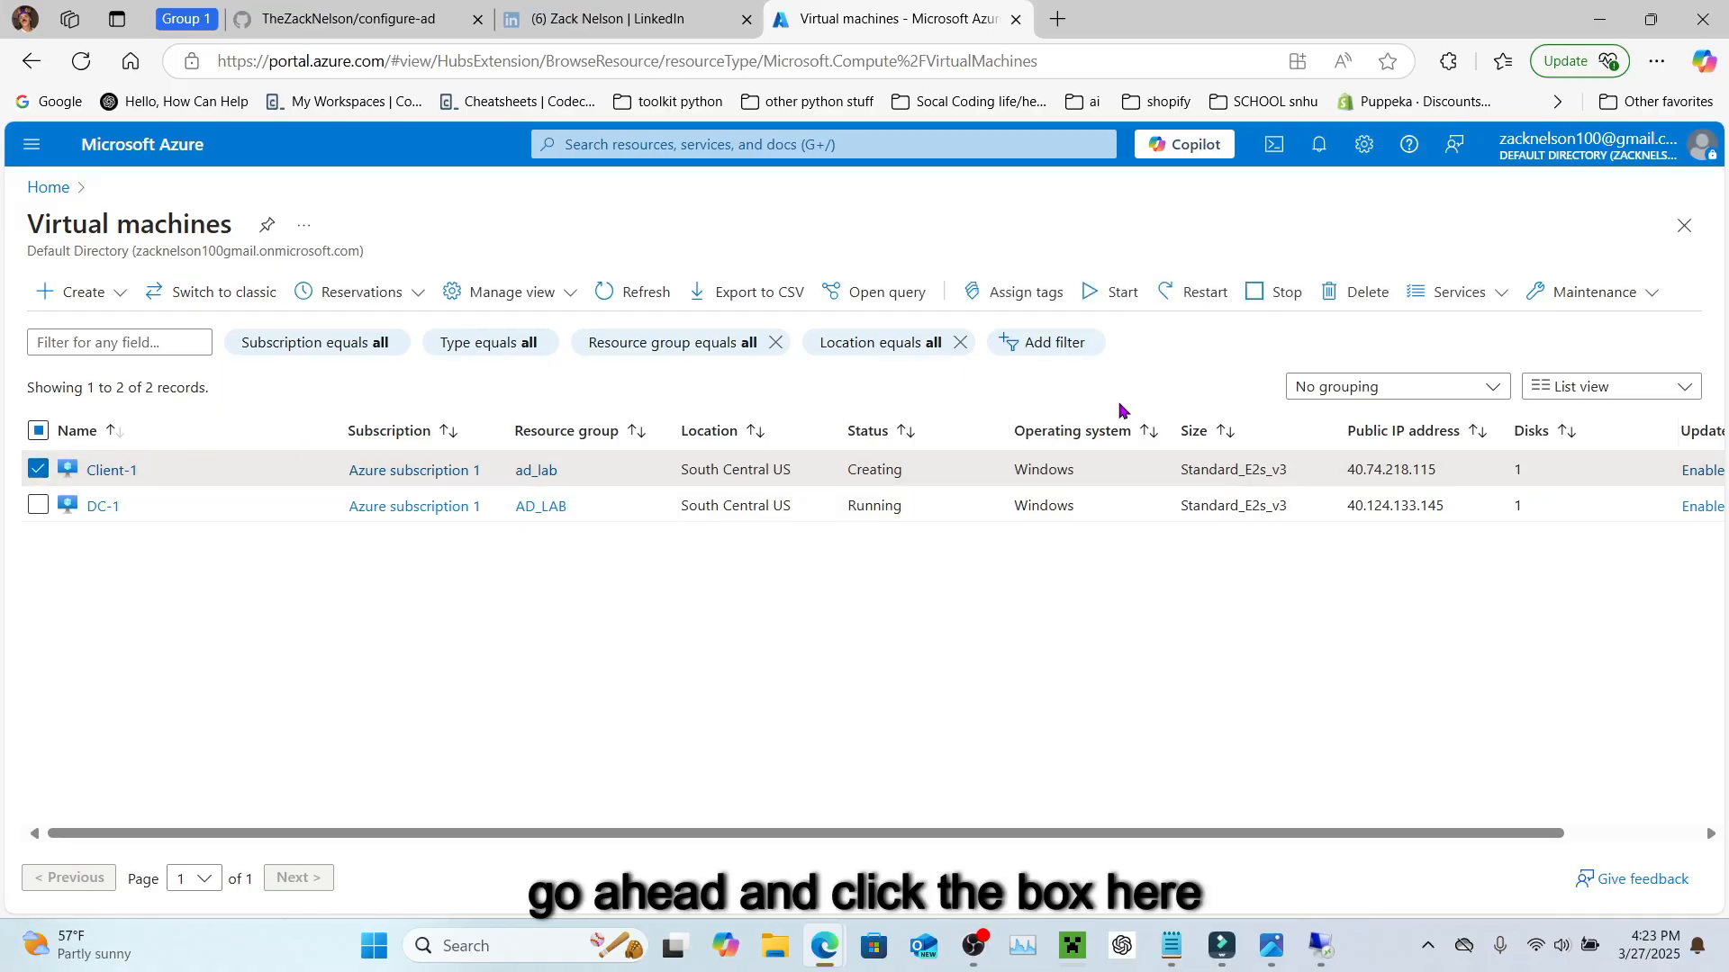
{"action": "left_click", "coordinate": [1207, 297]}
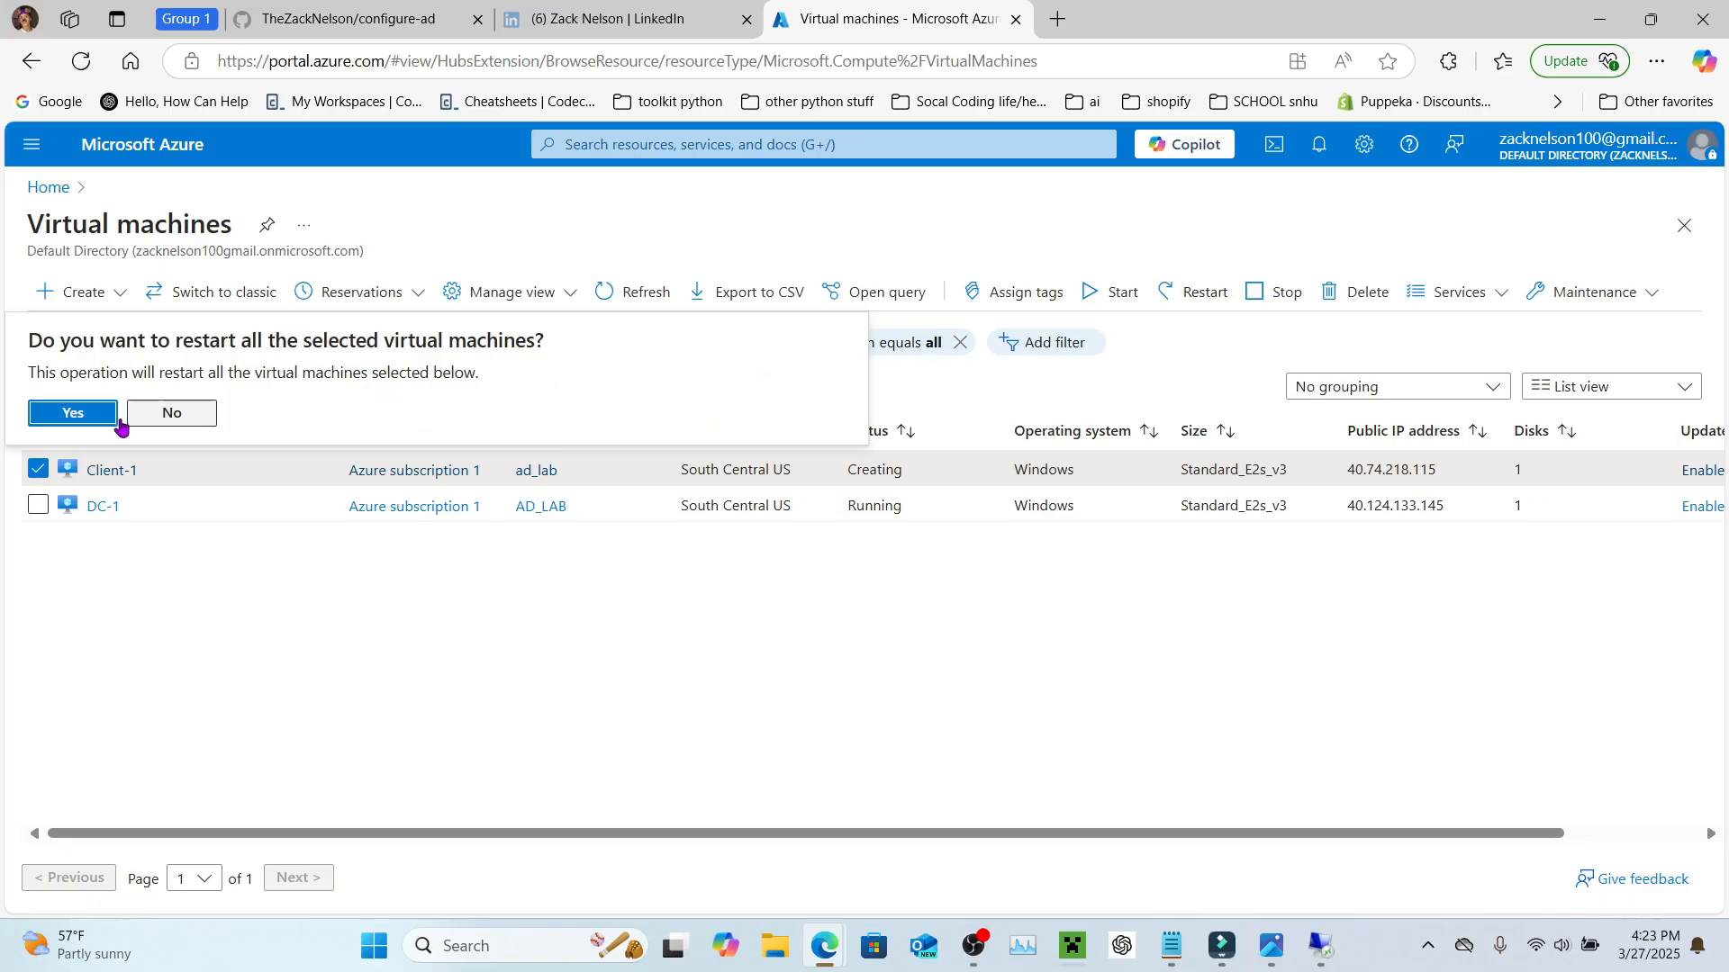
{"action": "left_click", "coordinate": [56, 416]}
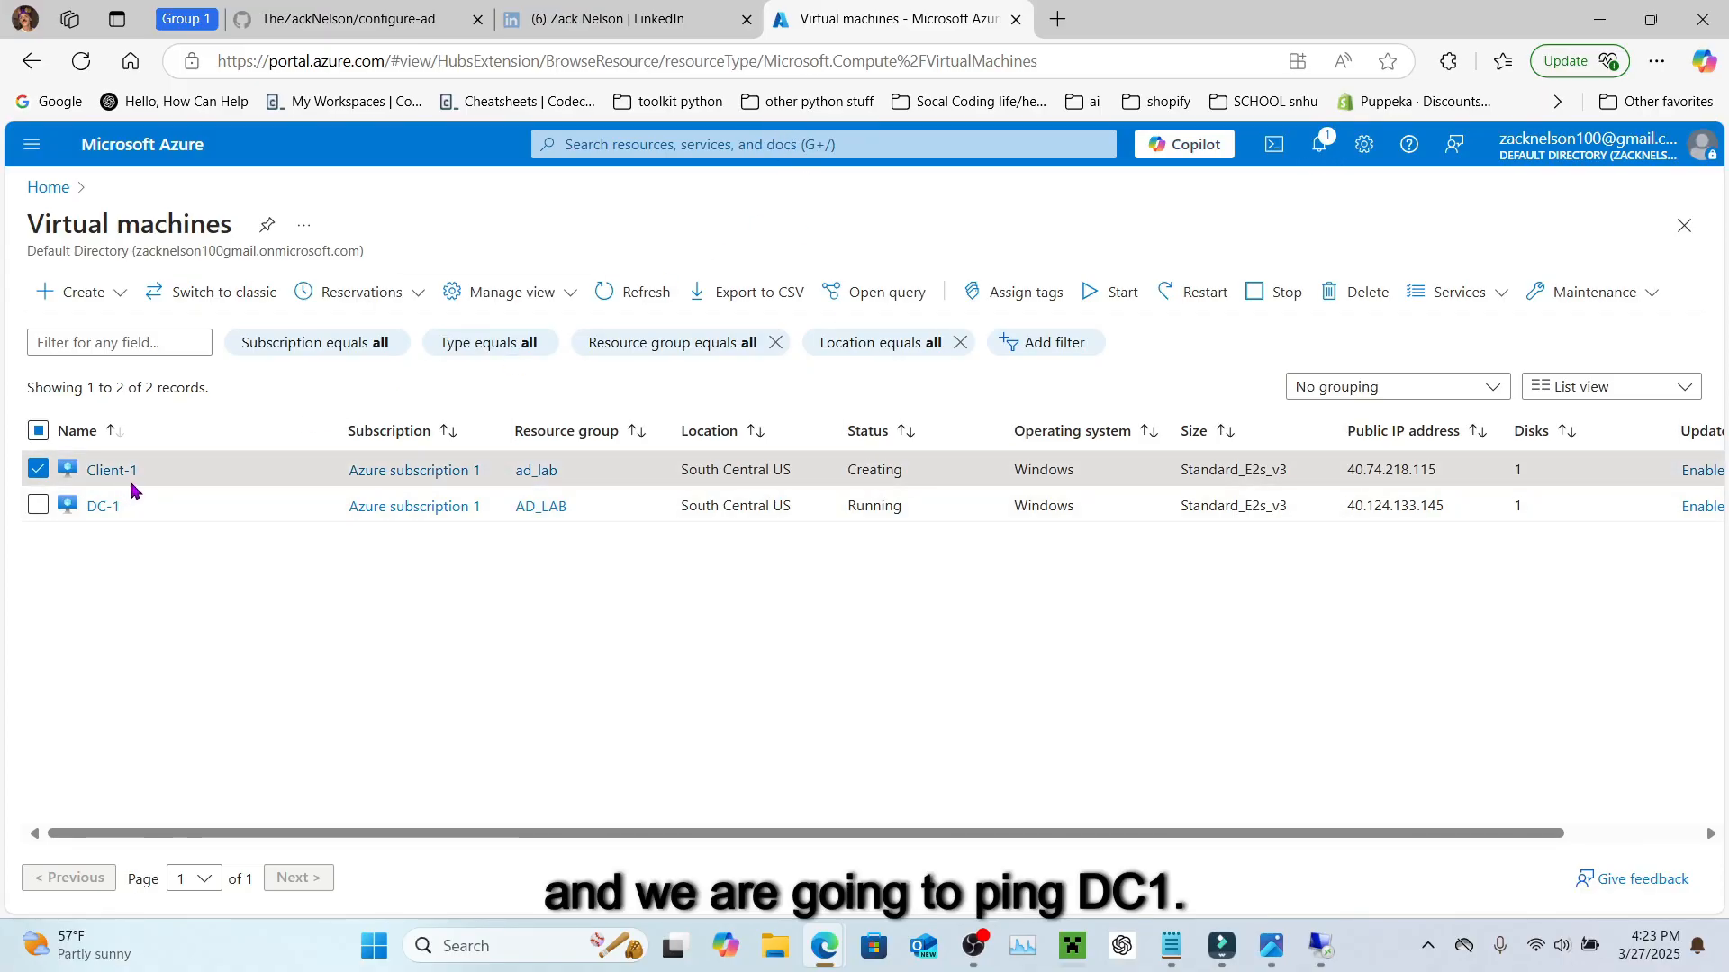
{"action": "left_click", "coordinate": [38, 469]}
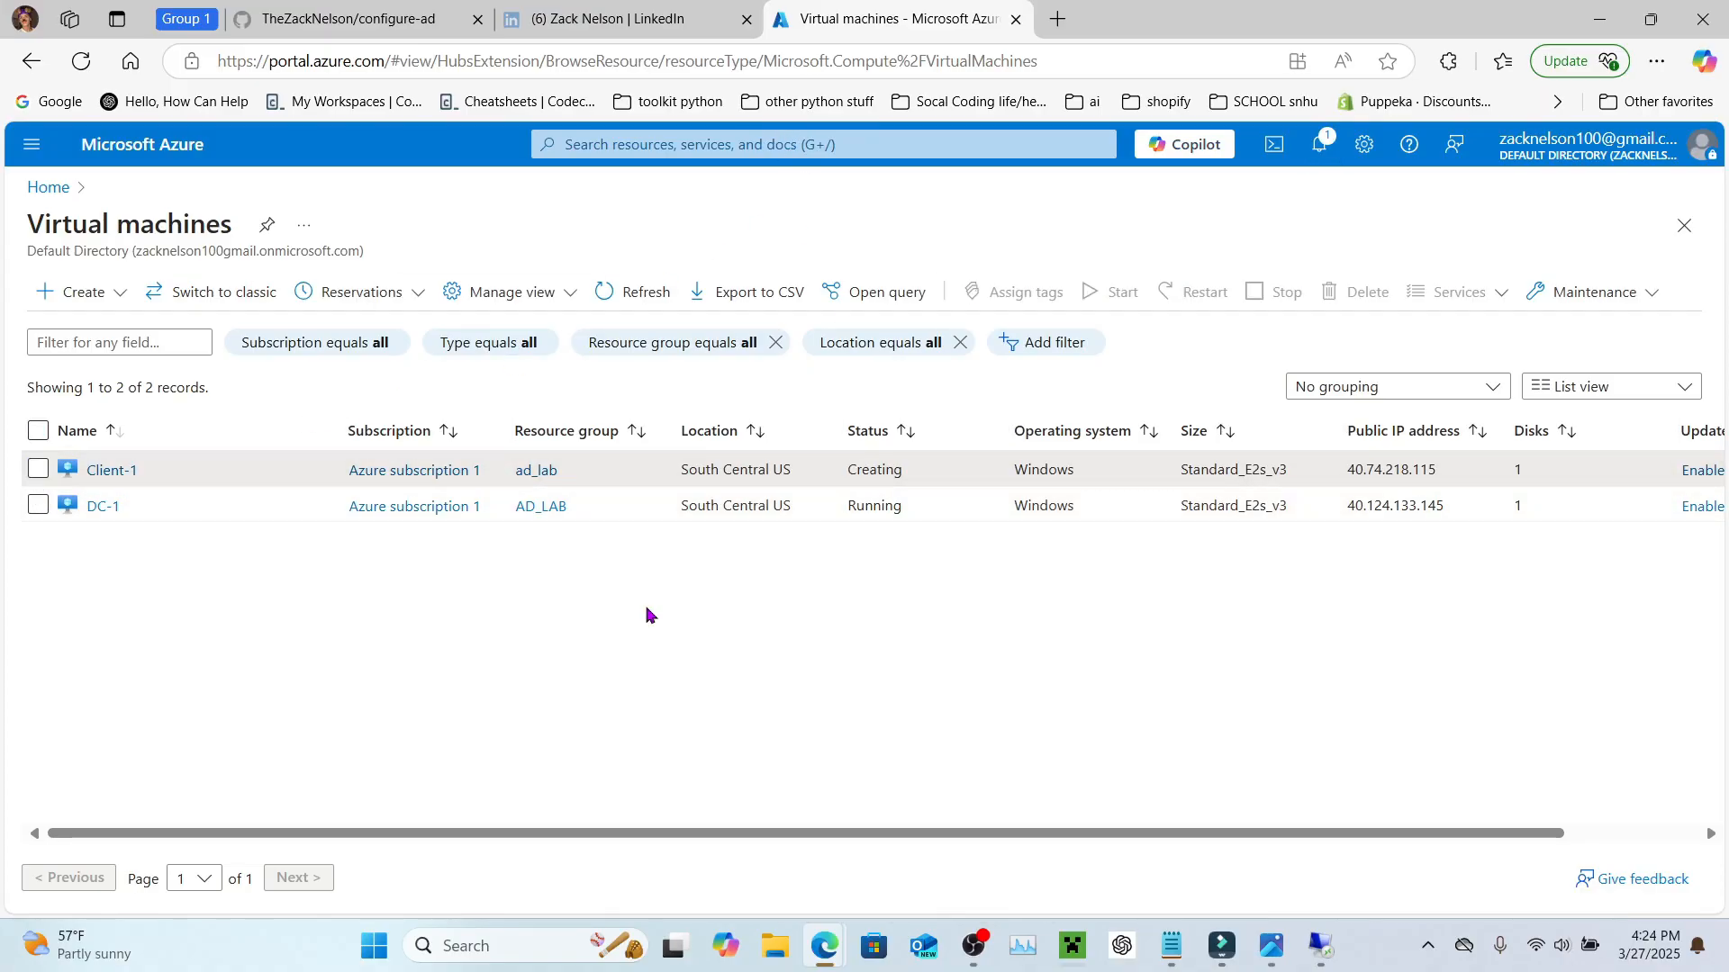
{"action": "left_click", "coordinate": [521, 950]}
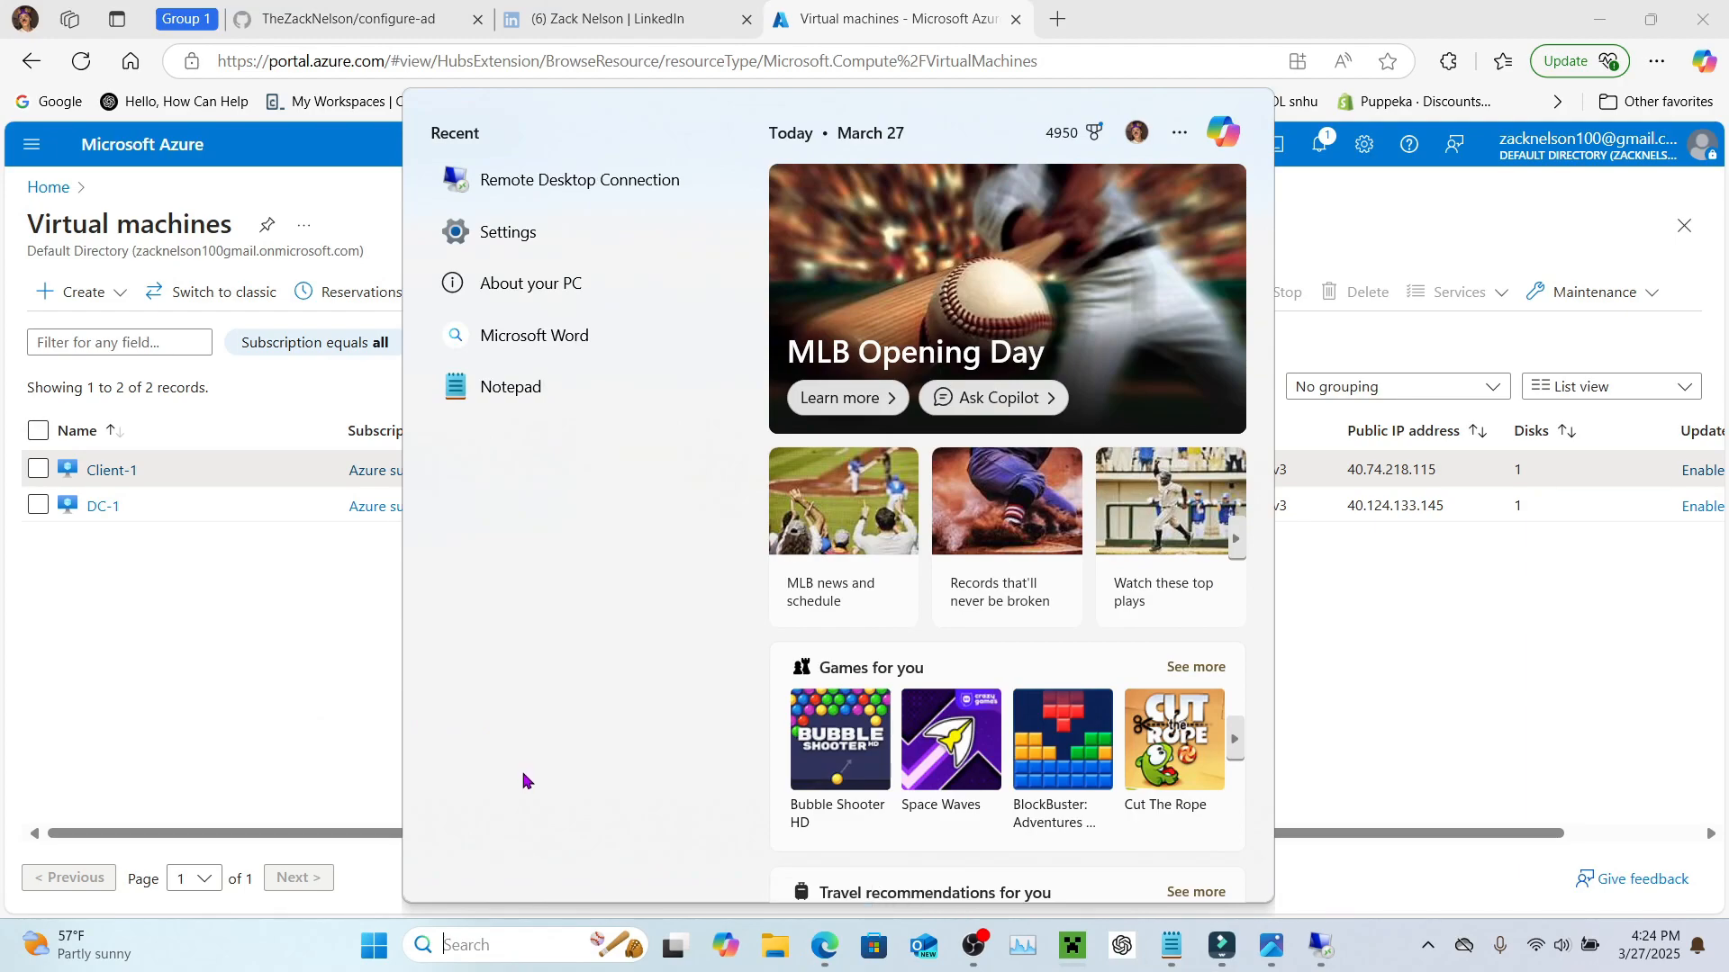
Step: Start Remote Desktop Connection with Client-1's public IP 40.74.218.115 as the computer
{"action": "left_click", "coordinate": [620, 182]}
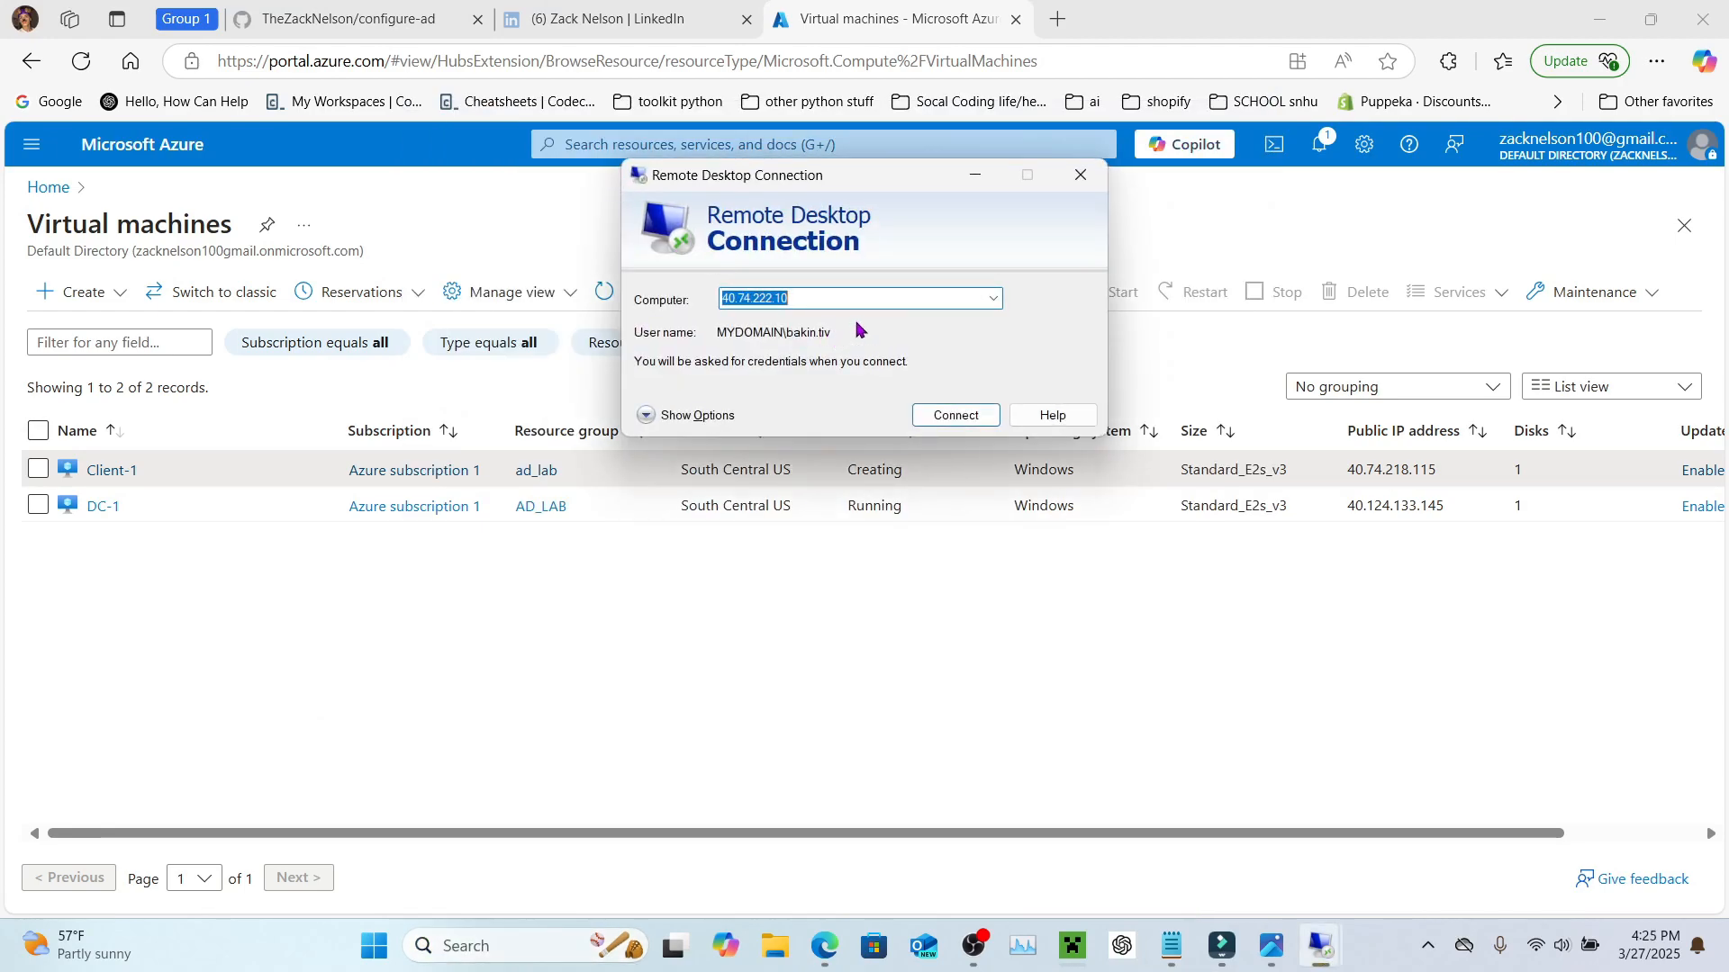
{"action": "double_click", "coordinate": [1392, 472]}
{"action": "left_click", "coordinate": [1428, 398]}
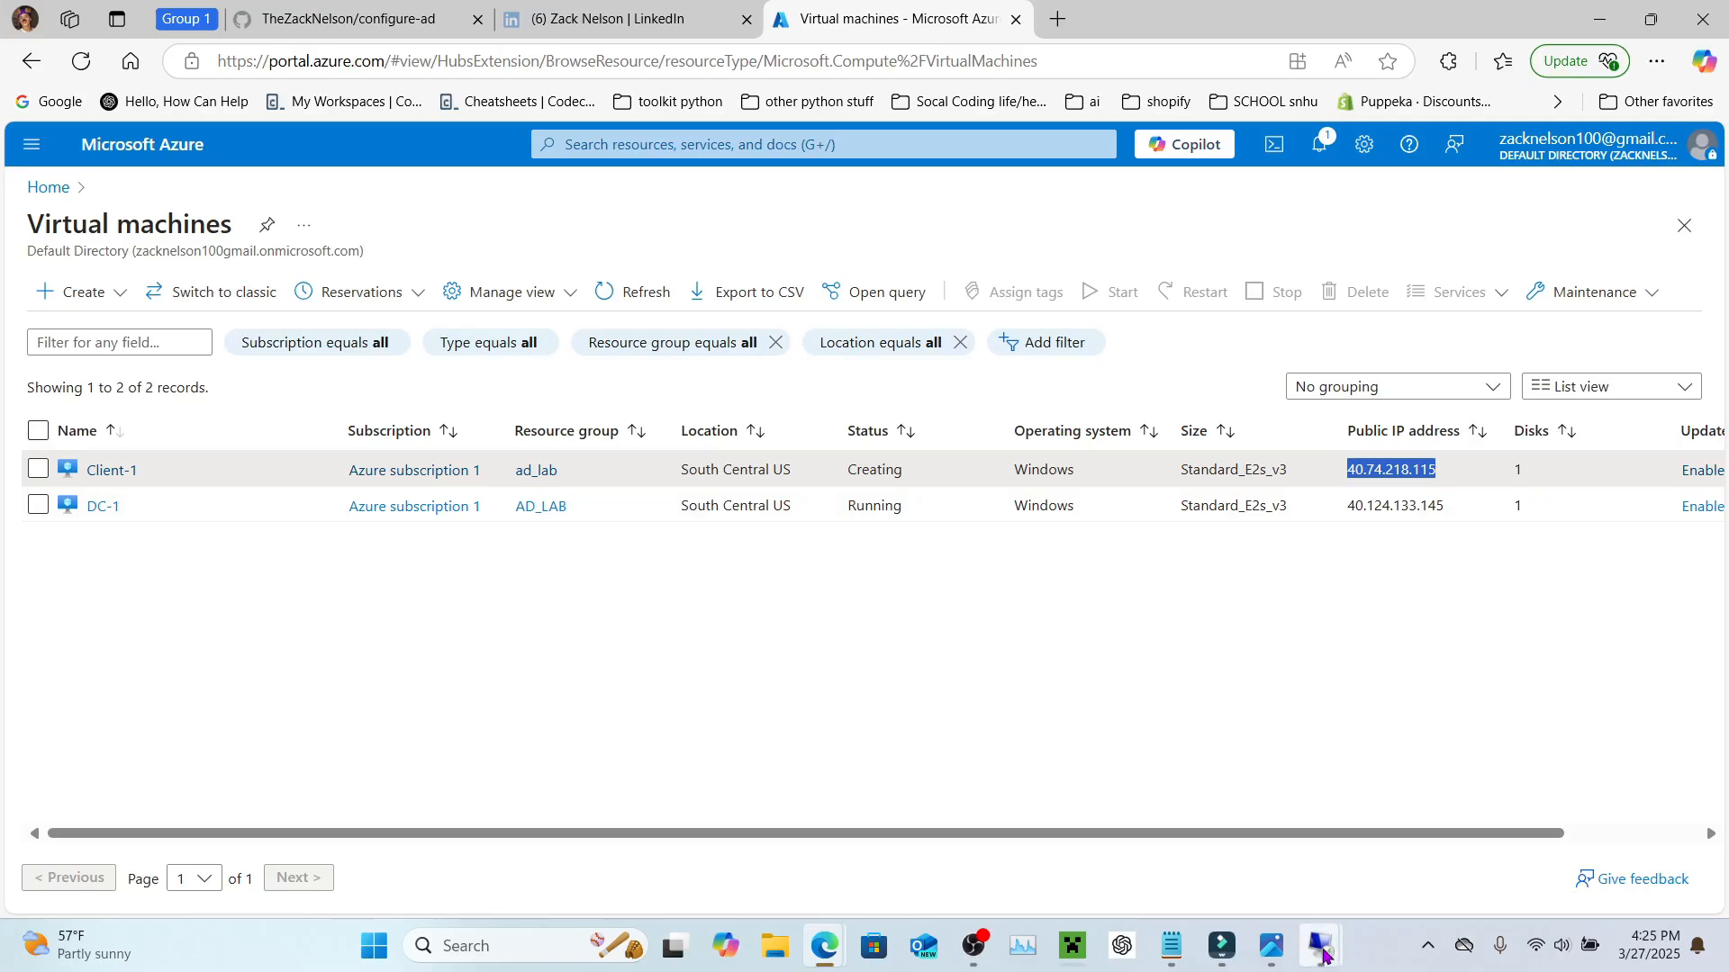
{"action": "mouse_move", "coordinate": [1322, 955]}
{"action": "left_click", "coordinate": [1323, 789]}
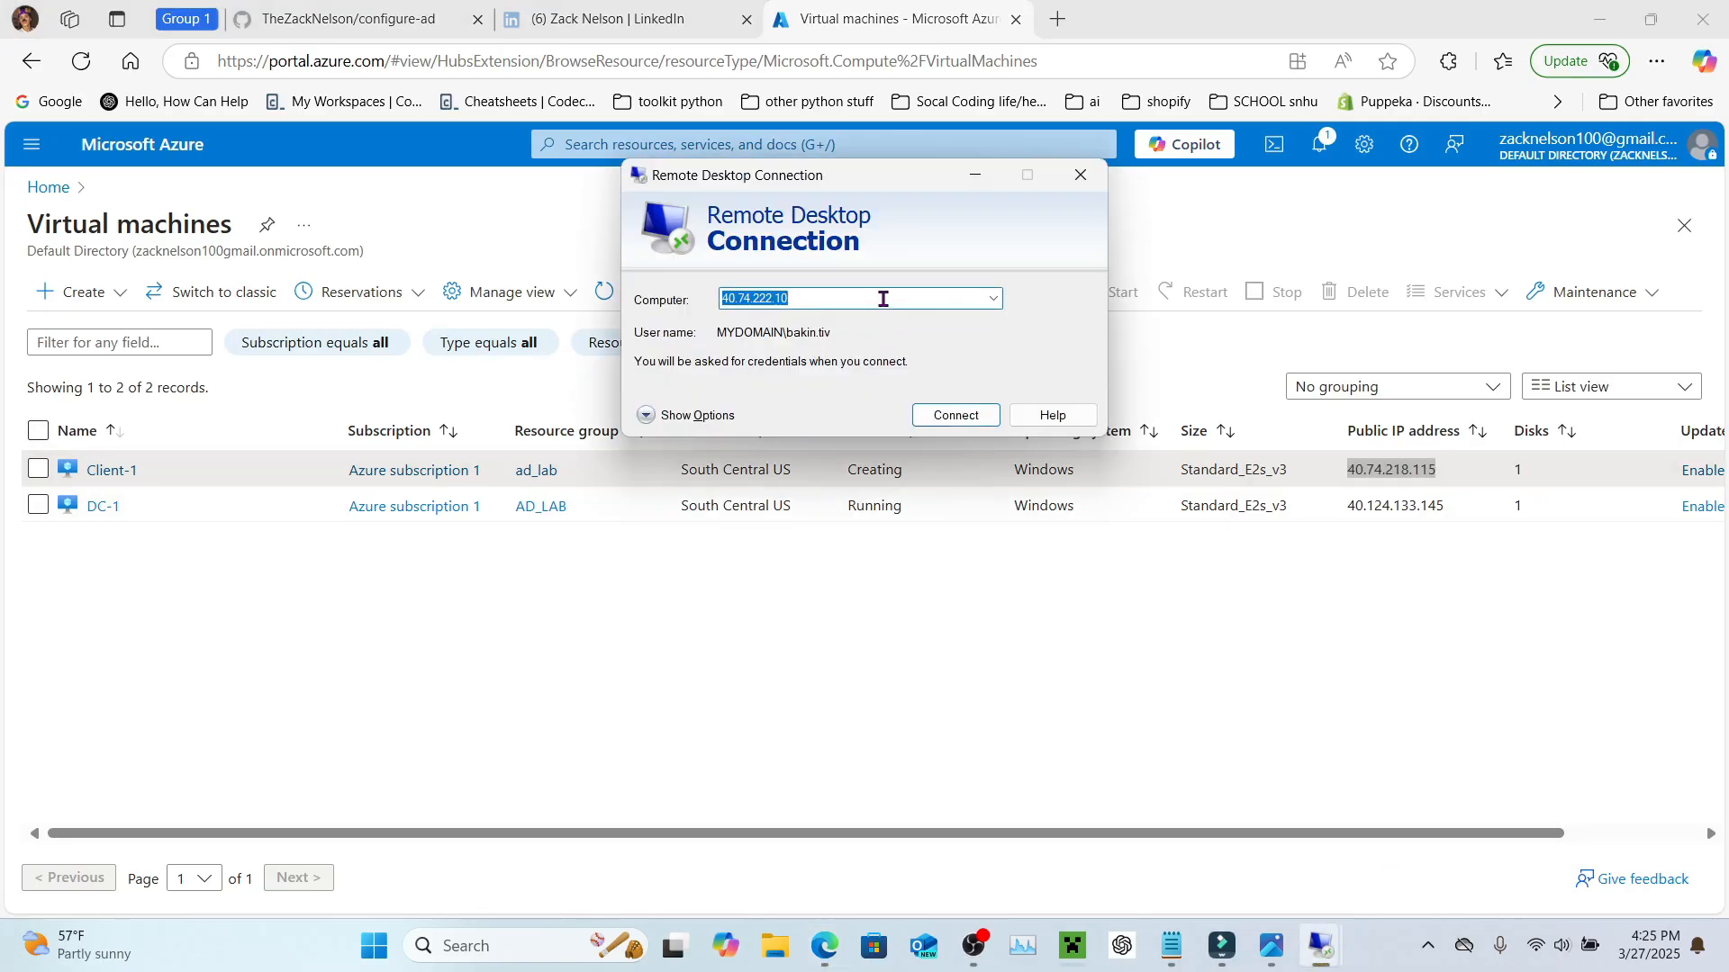
{"action": "key", "text": "ctrl+v"}
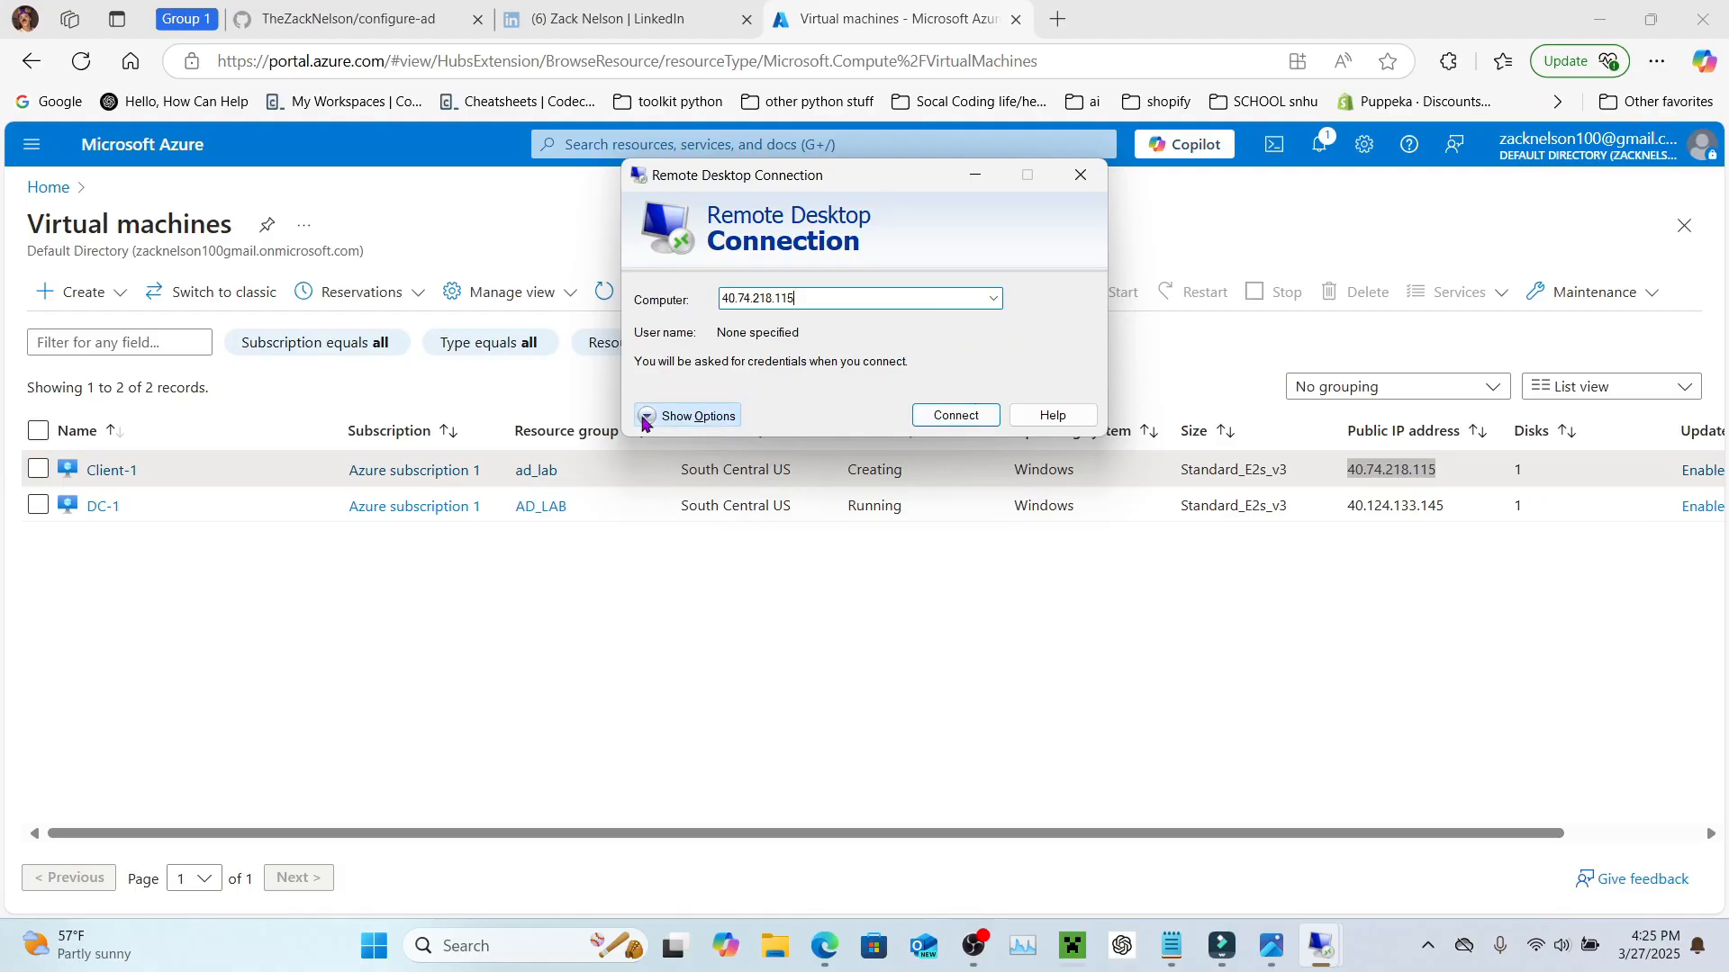
Step: Connect as labuser with the password; the logon fails, so return to the Azure portal
{"action": "left_click", "coordinate": [700, 416]}
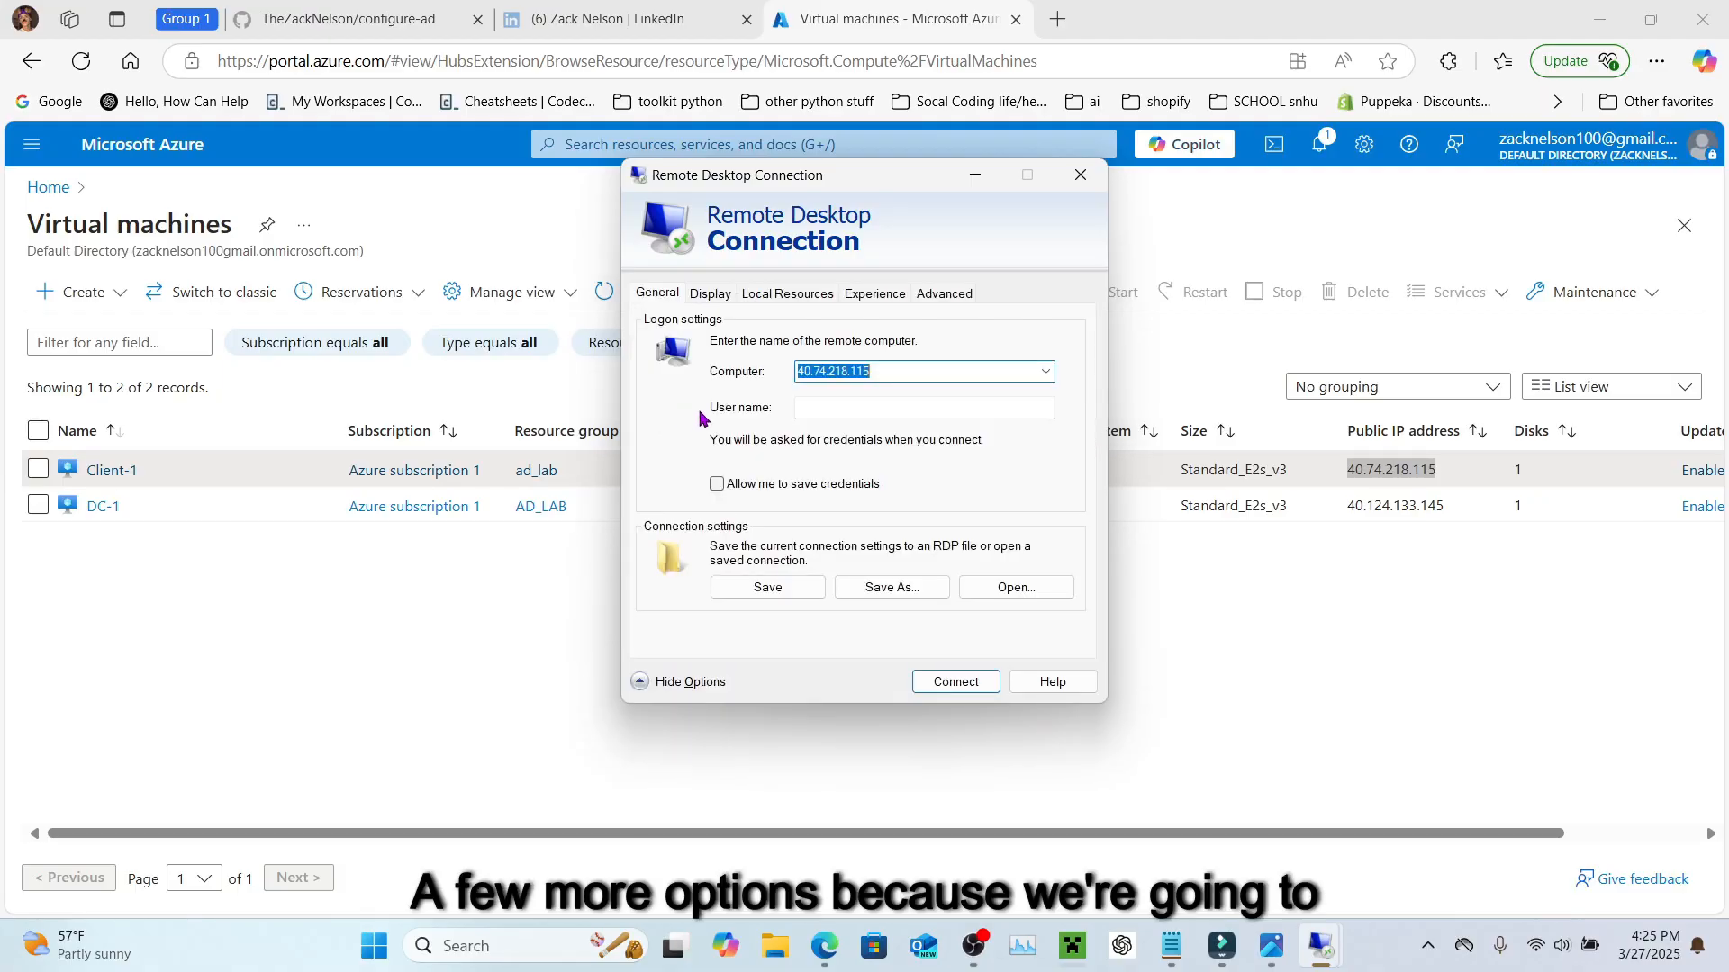
{"action": "left_click", "coordinate": [840, 413]}
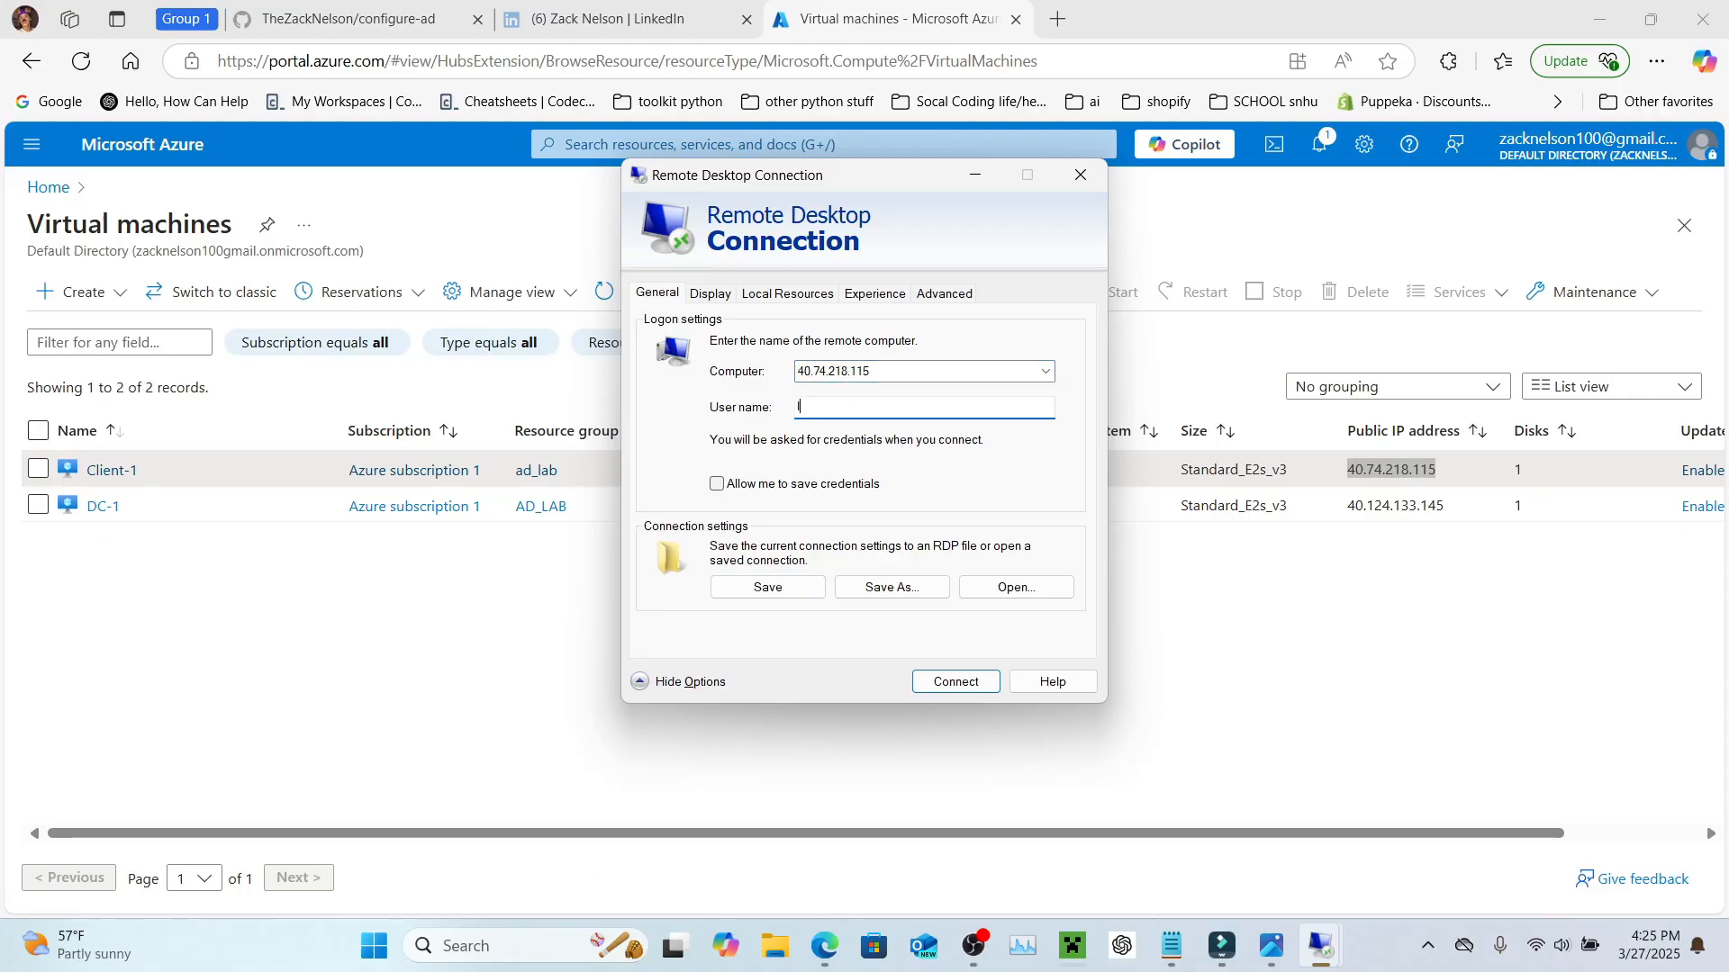
{"action": "type", "text": "labuser"}
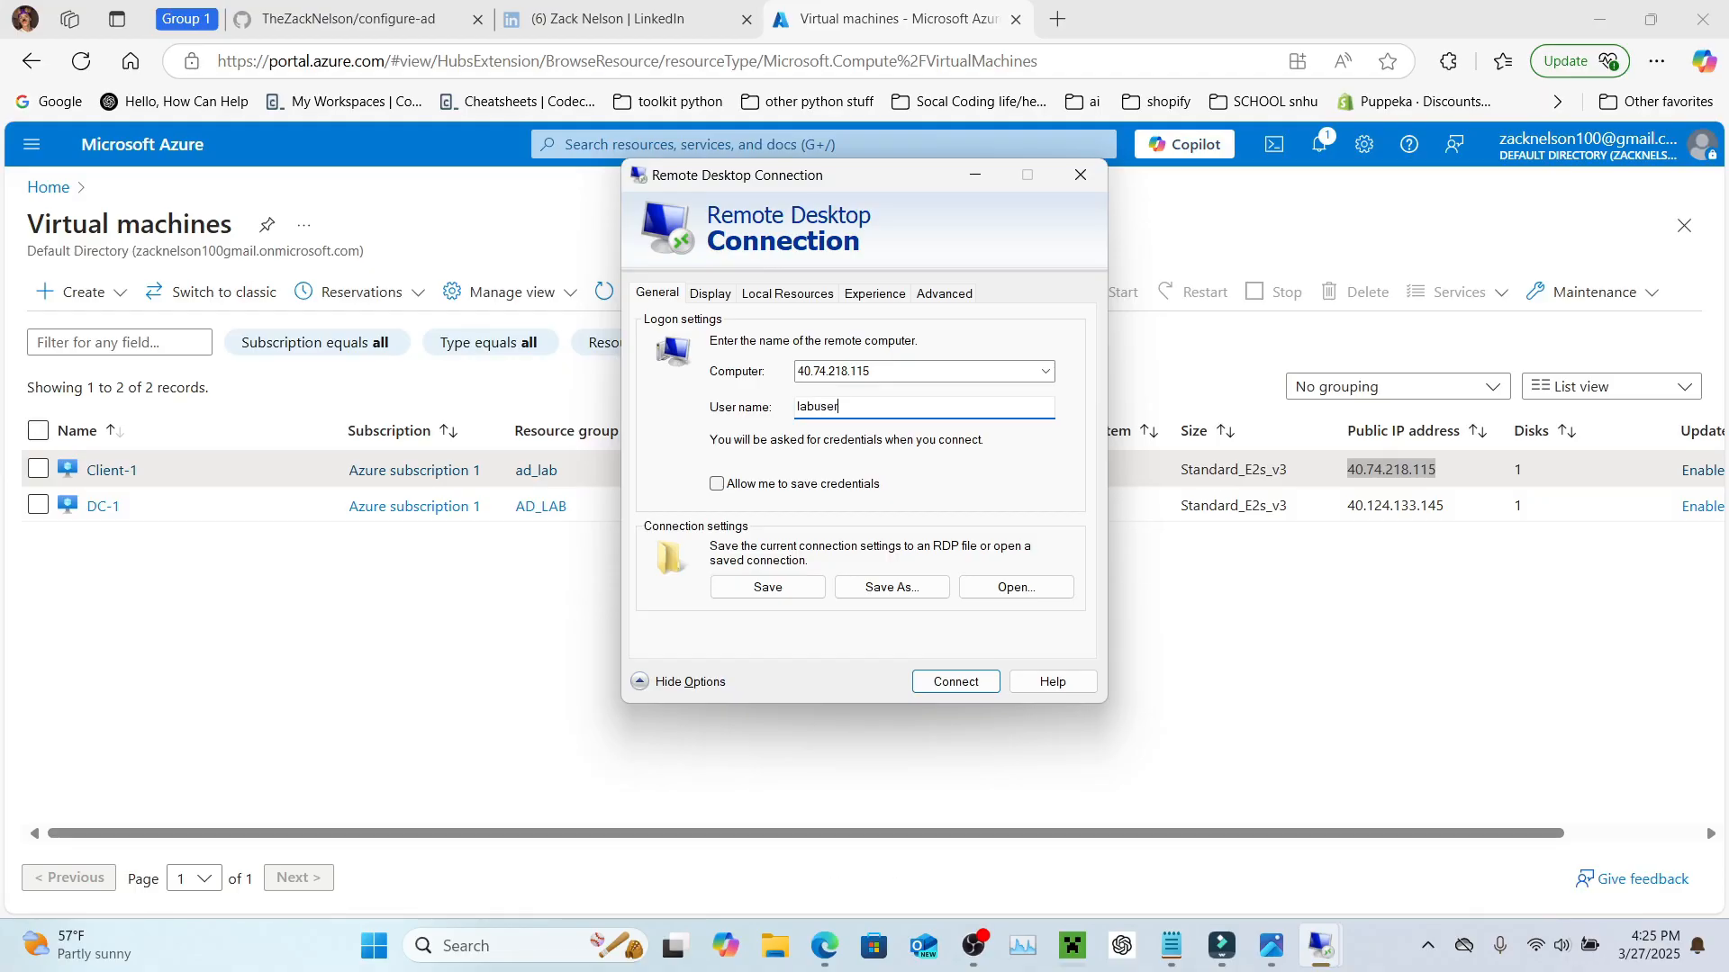
{"action": "left_click", "coordinate": [972, 688]}
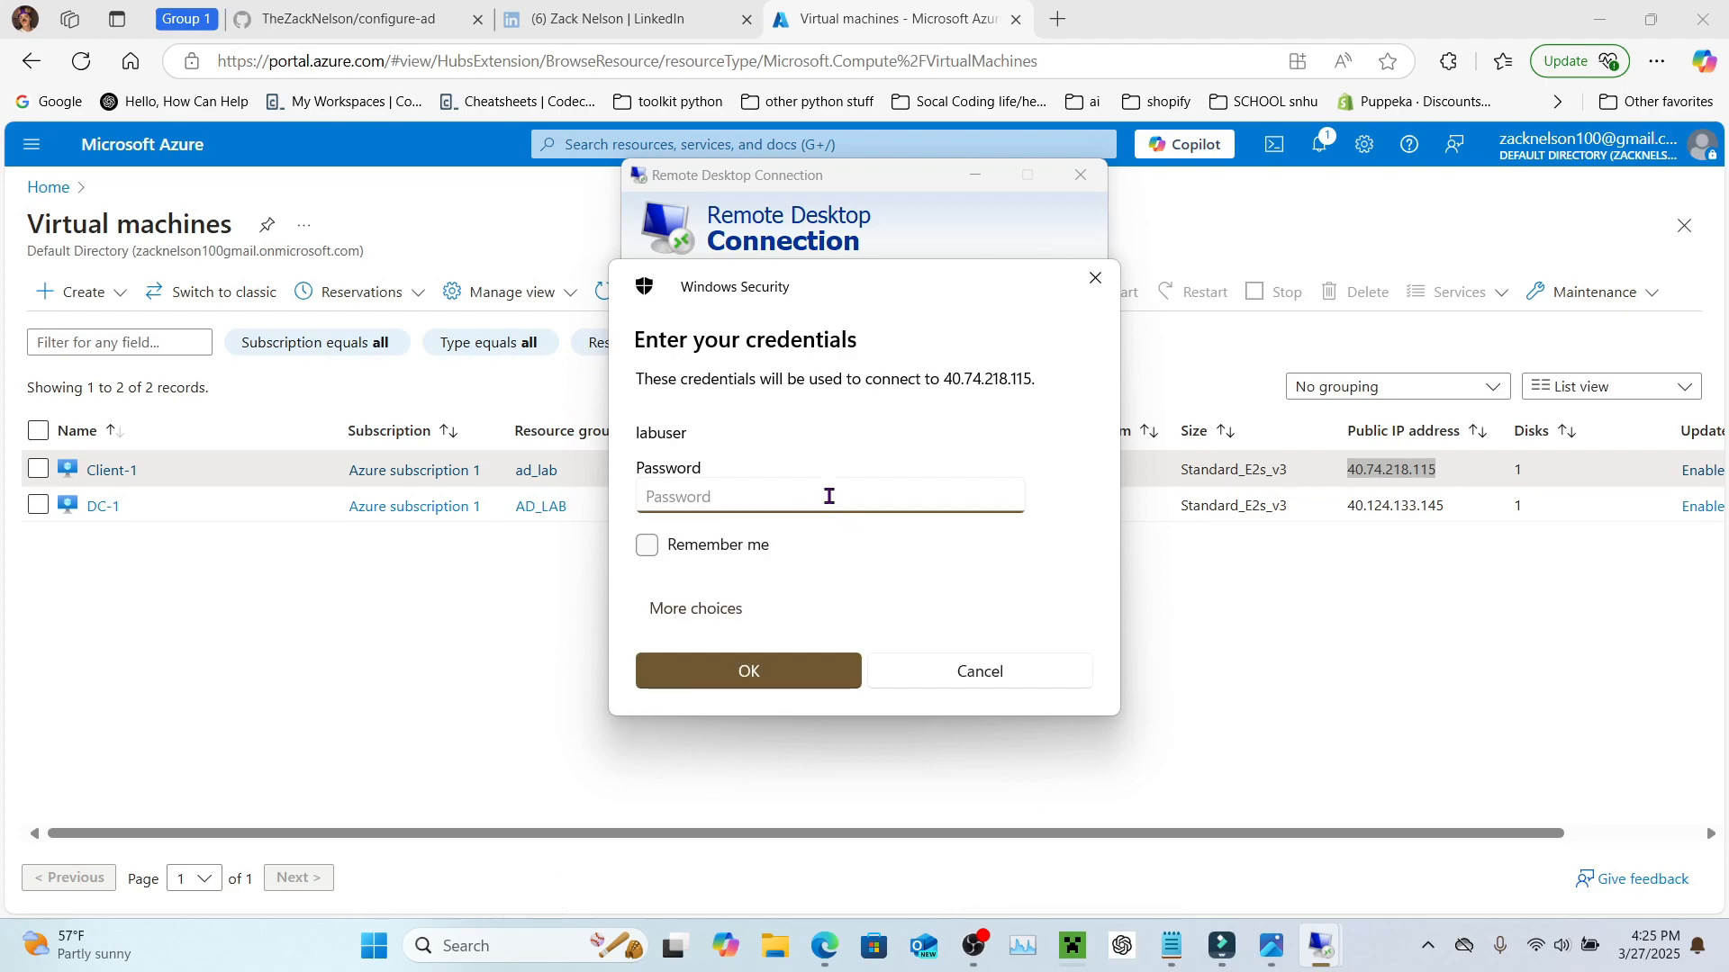
{"action": "type", "text": "•••••••••••••"}
{"action": "key", "text": "Return"}
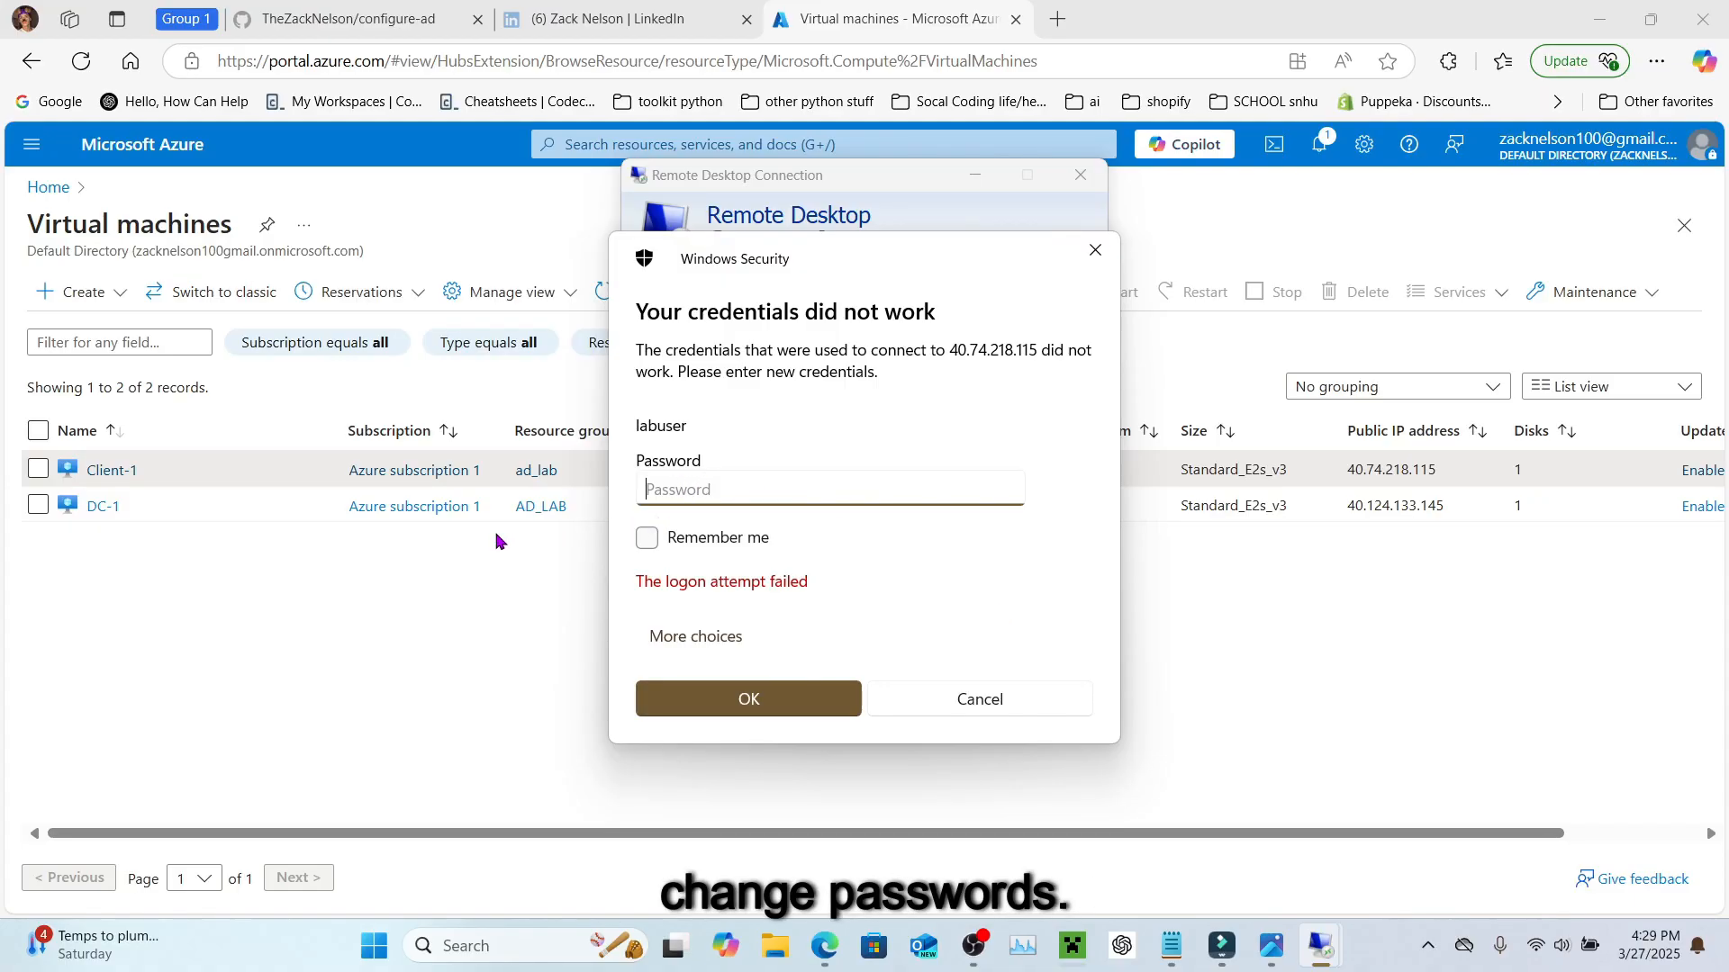
{"action": "left_click", "coordinate": [346, 584]}
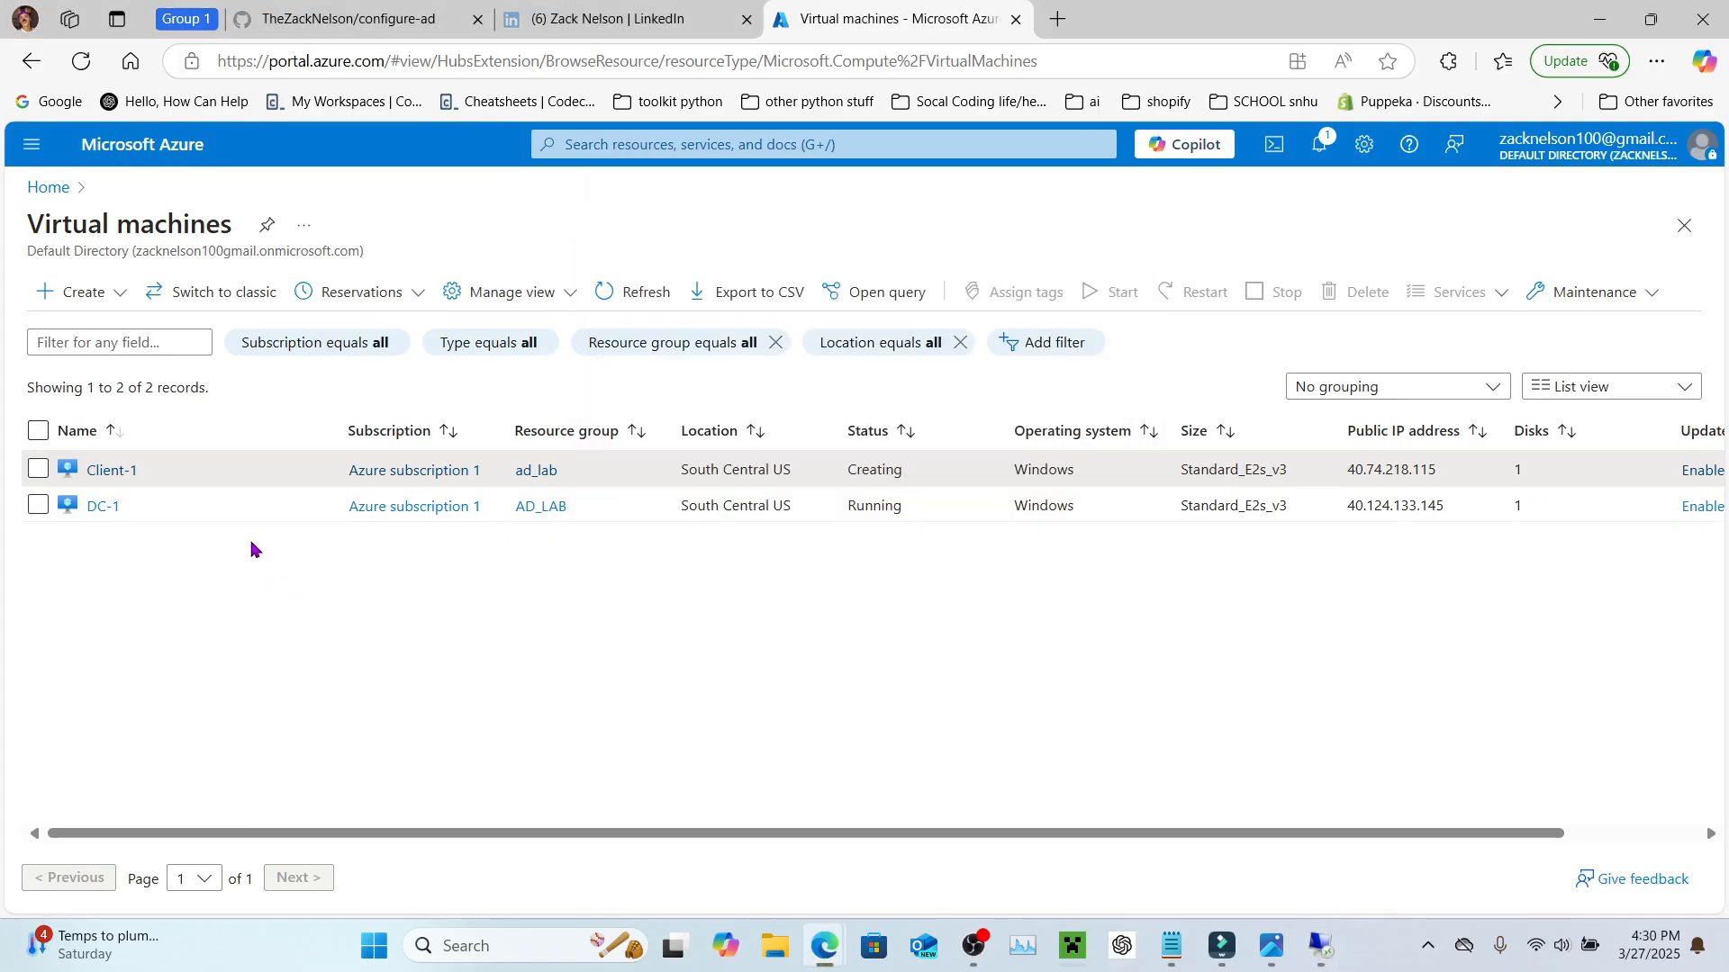
Step: In Client-1's Reset password form, correct the username to labuser and enter a new password
{"action": "left_click", "coordinate": [102, 471]}
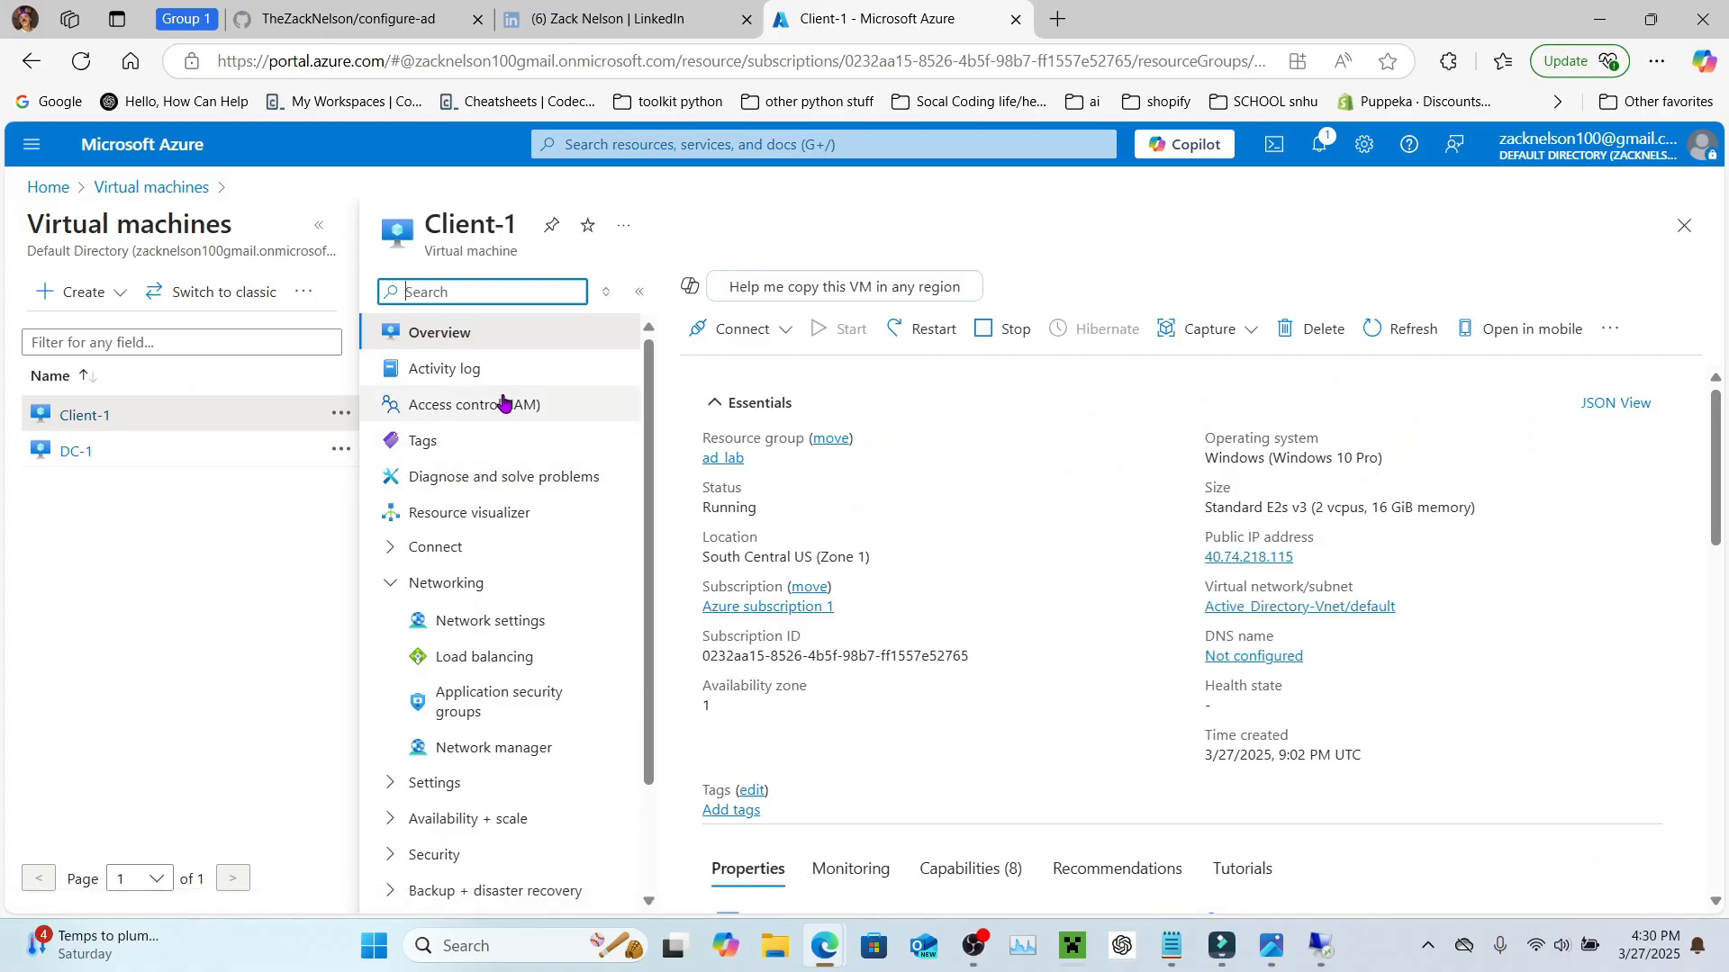
{"action": "scroll", "coordinate": [504, 468], "scroll_direction": "down", "scroll_amount": 2}
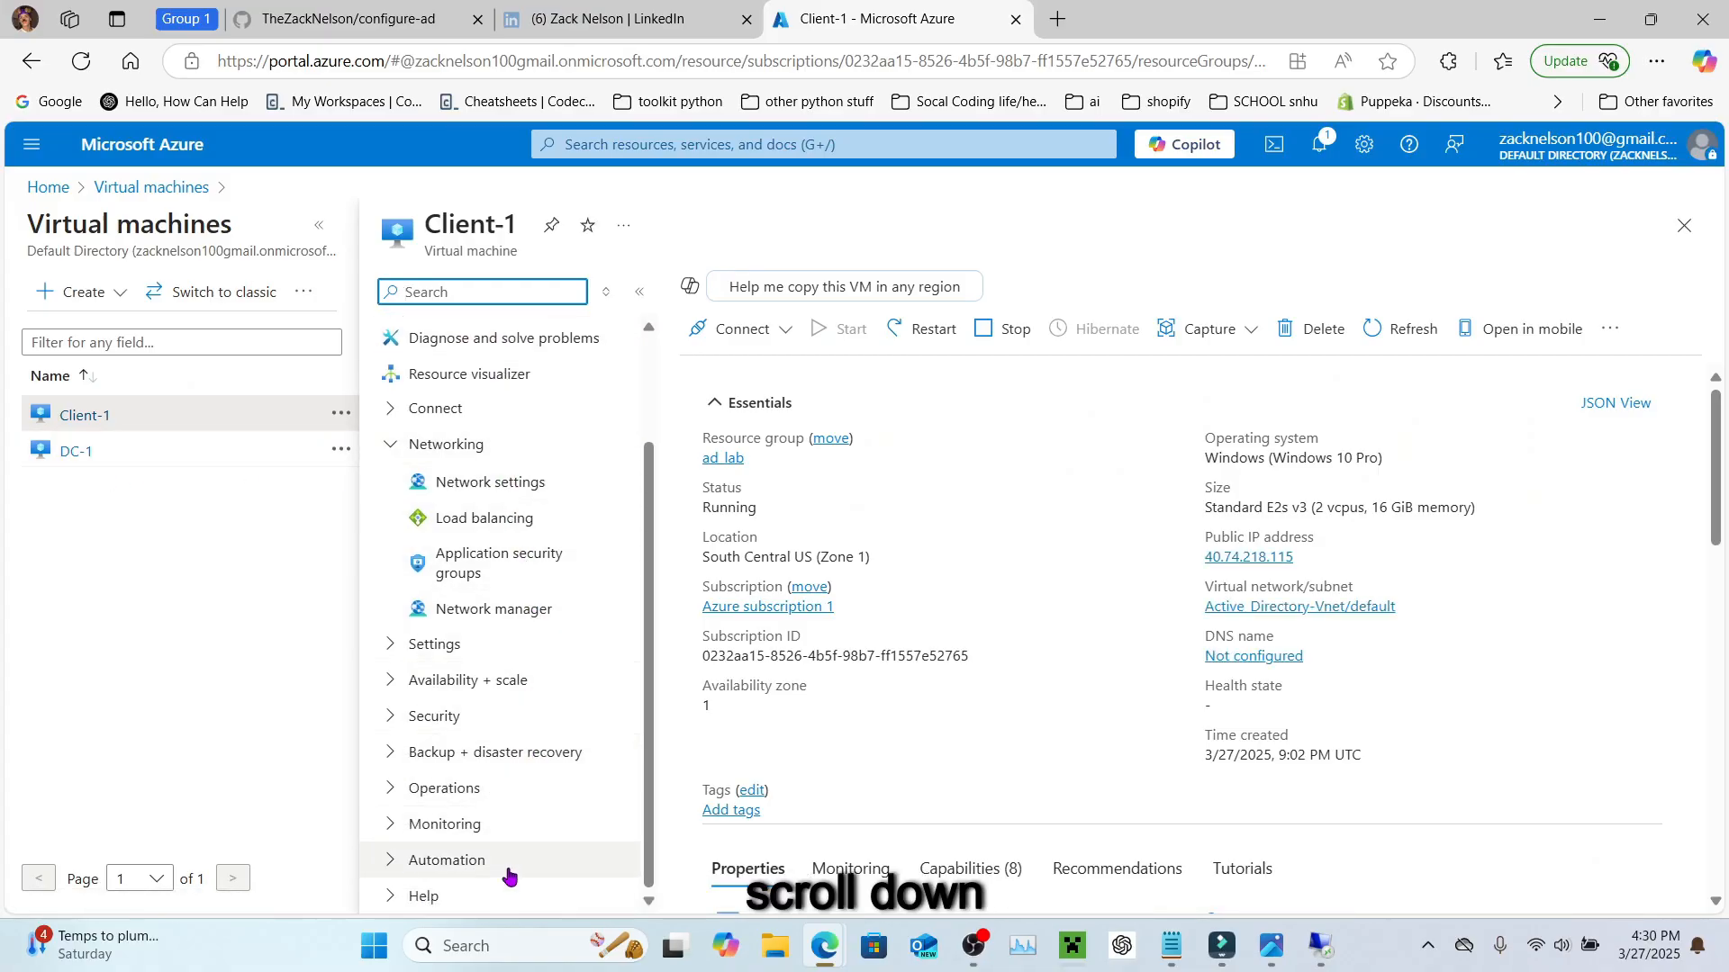
{"action": "left_click", "coordinate": [486, 896]}
{"action": "scroll", "coordinate": [492, 891], "scroll_direction": "down", "scroll_amount": 2}
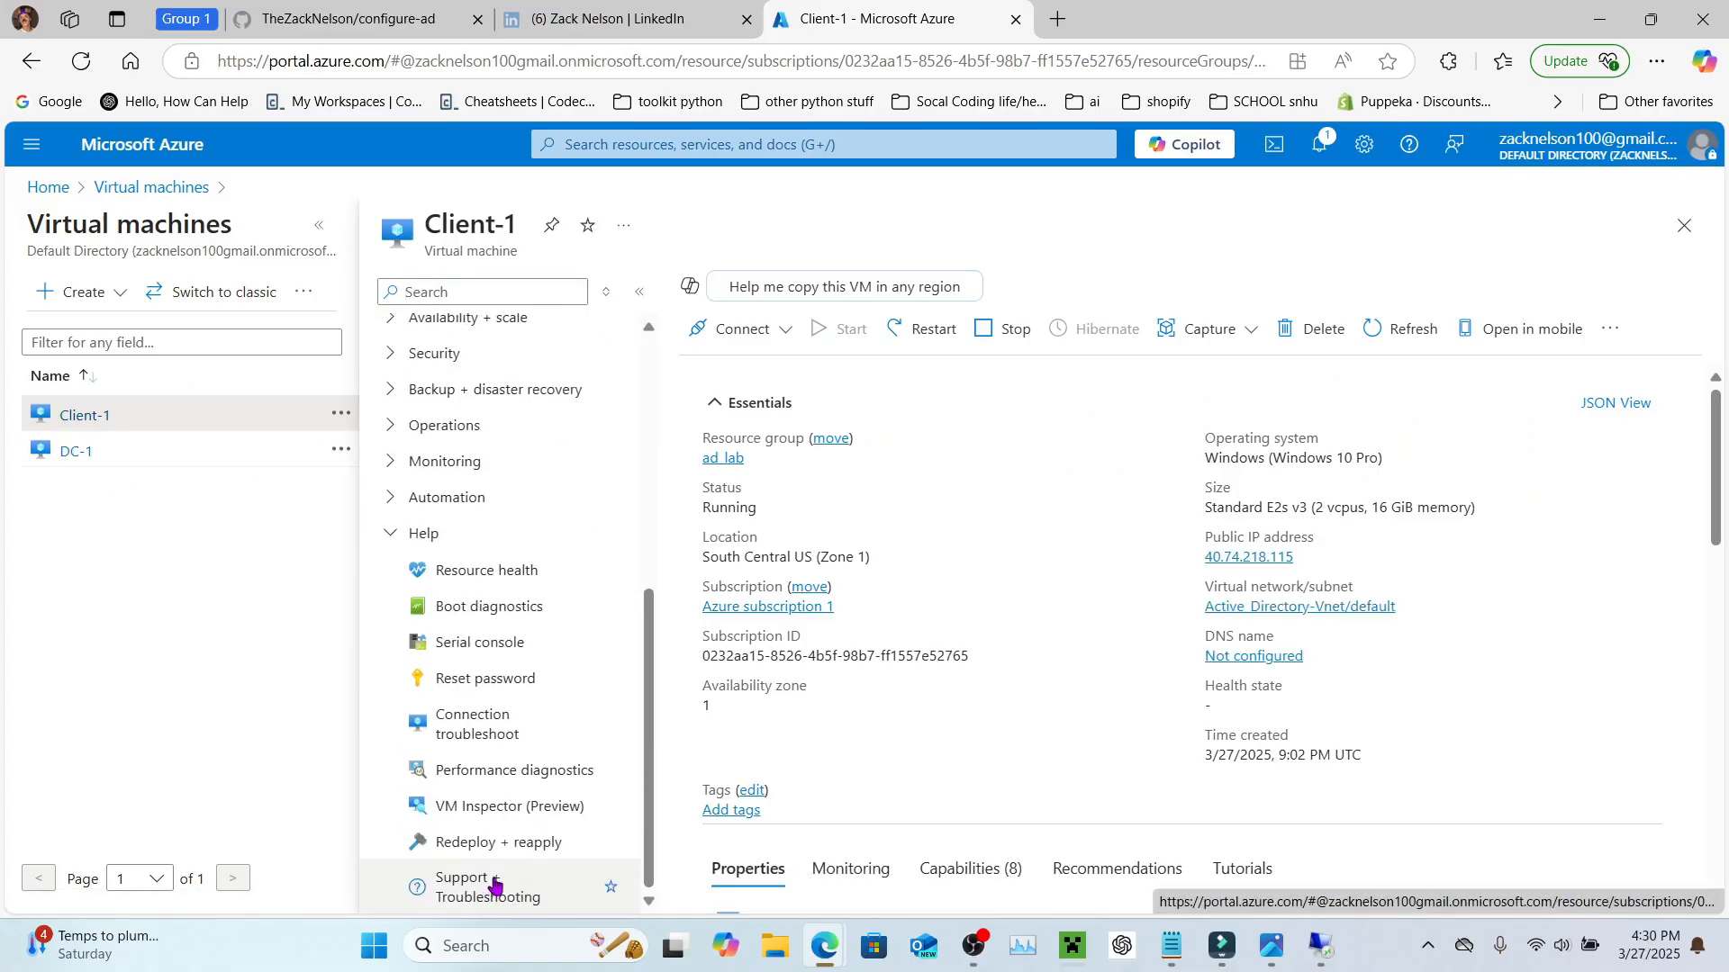
{"action": "left_click", "coordinate": [487, 681]}
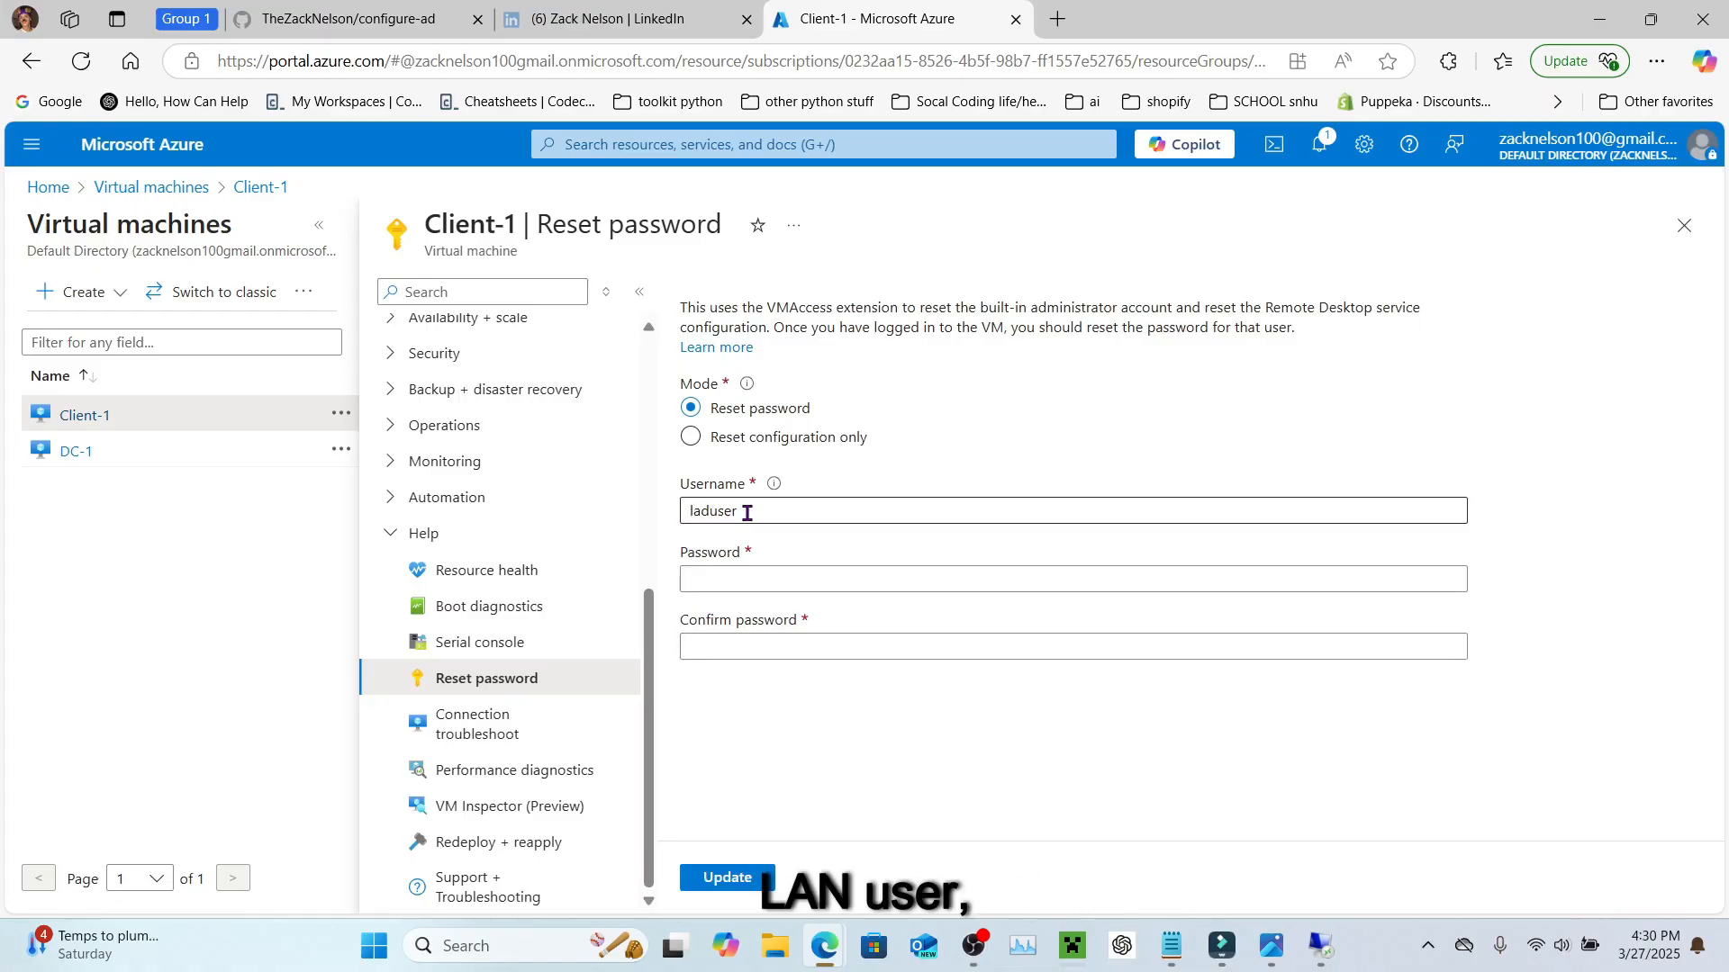
{"action": "left_click", "coordinate": [708, 511]}
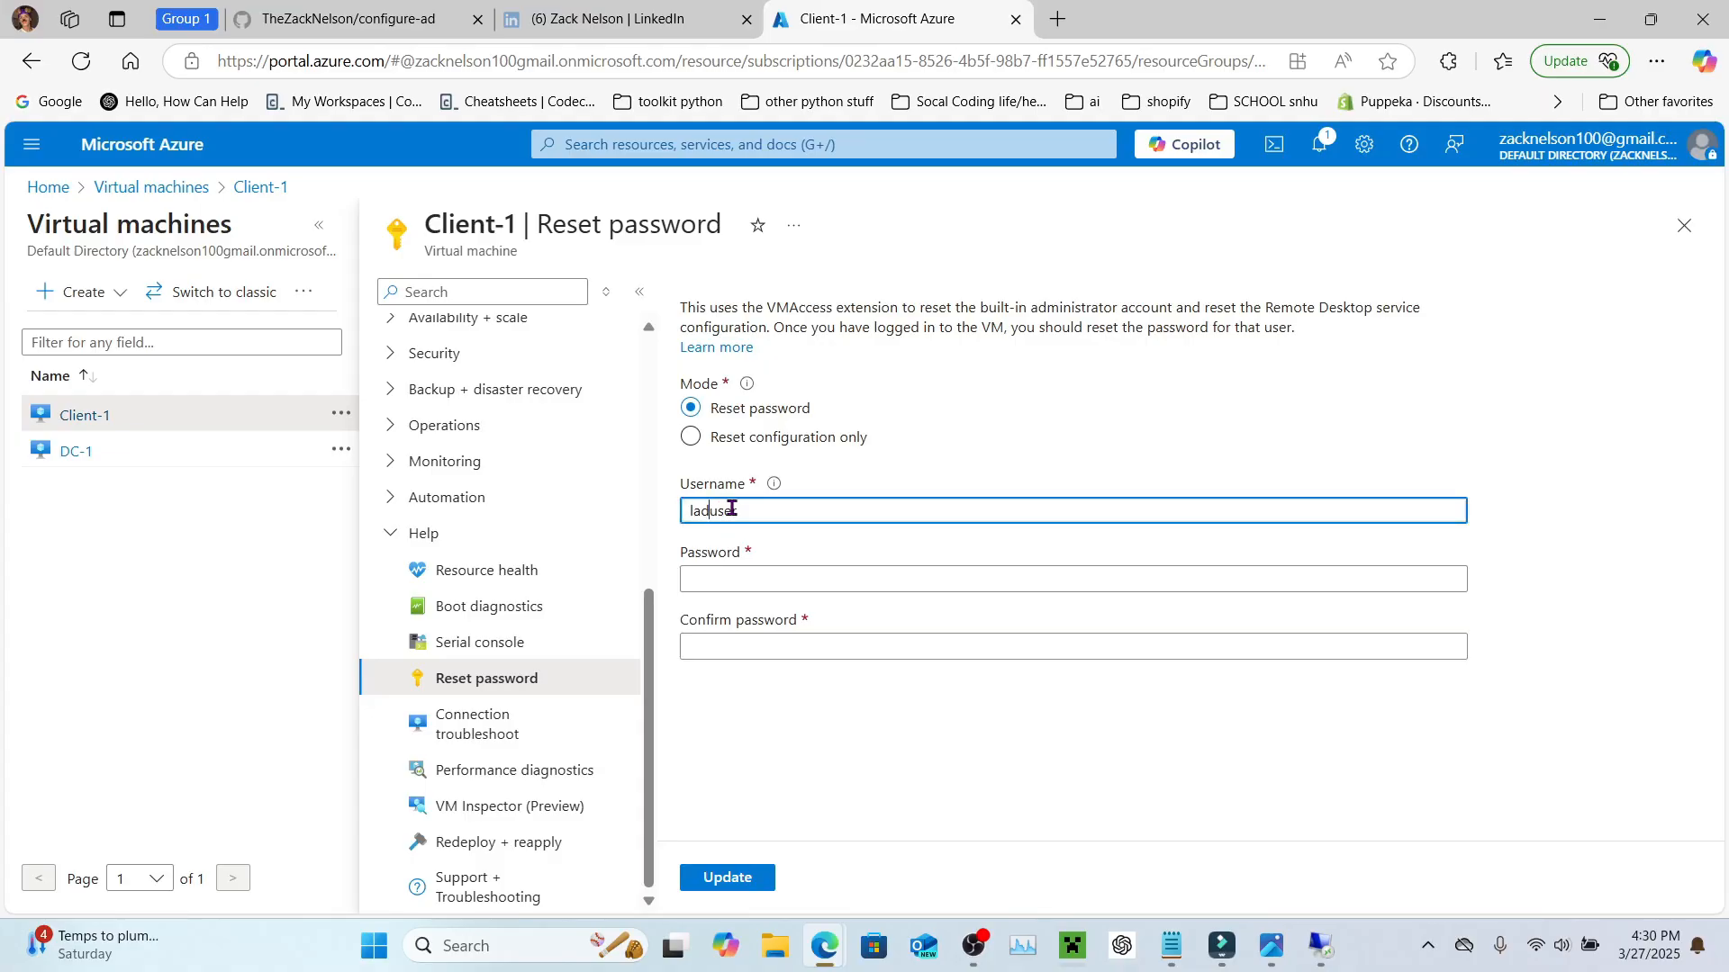
{"action": "key", "text": "BackSpace"}
{"action": "type", "text": "b"}
{"action": "left_click", "coordinate": [747, 578]}
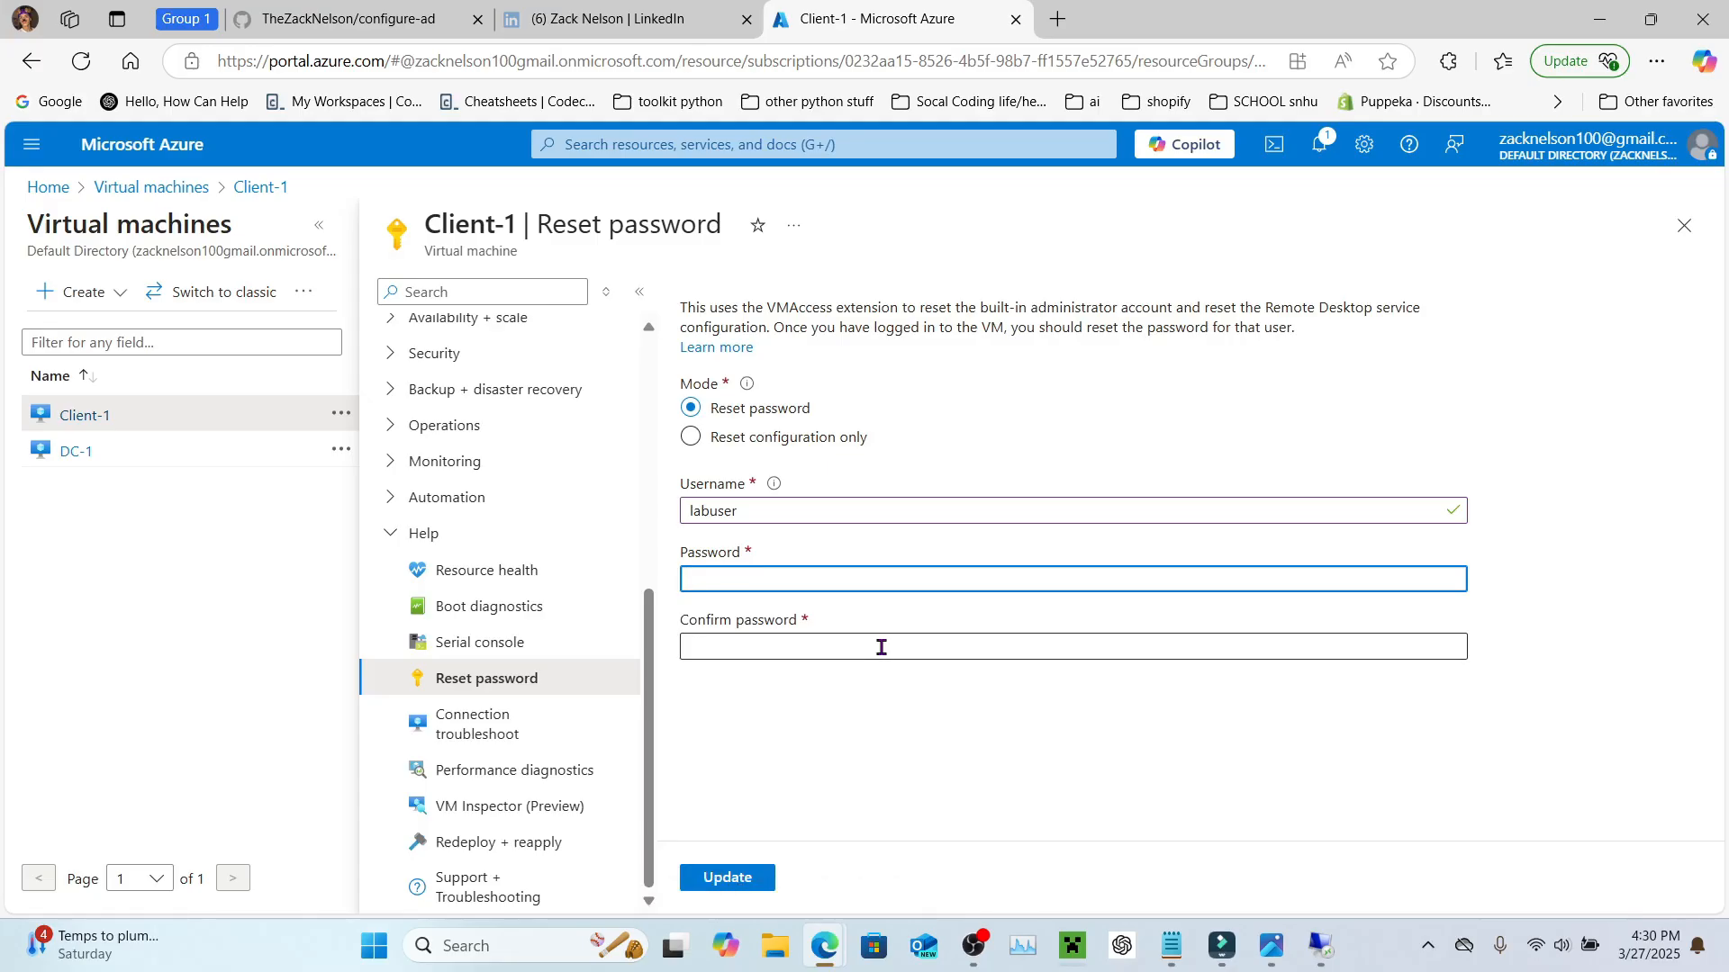
{"action": "type", "text": "•••••"}
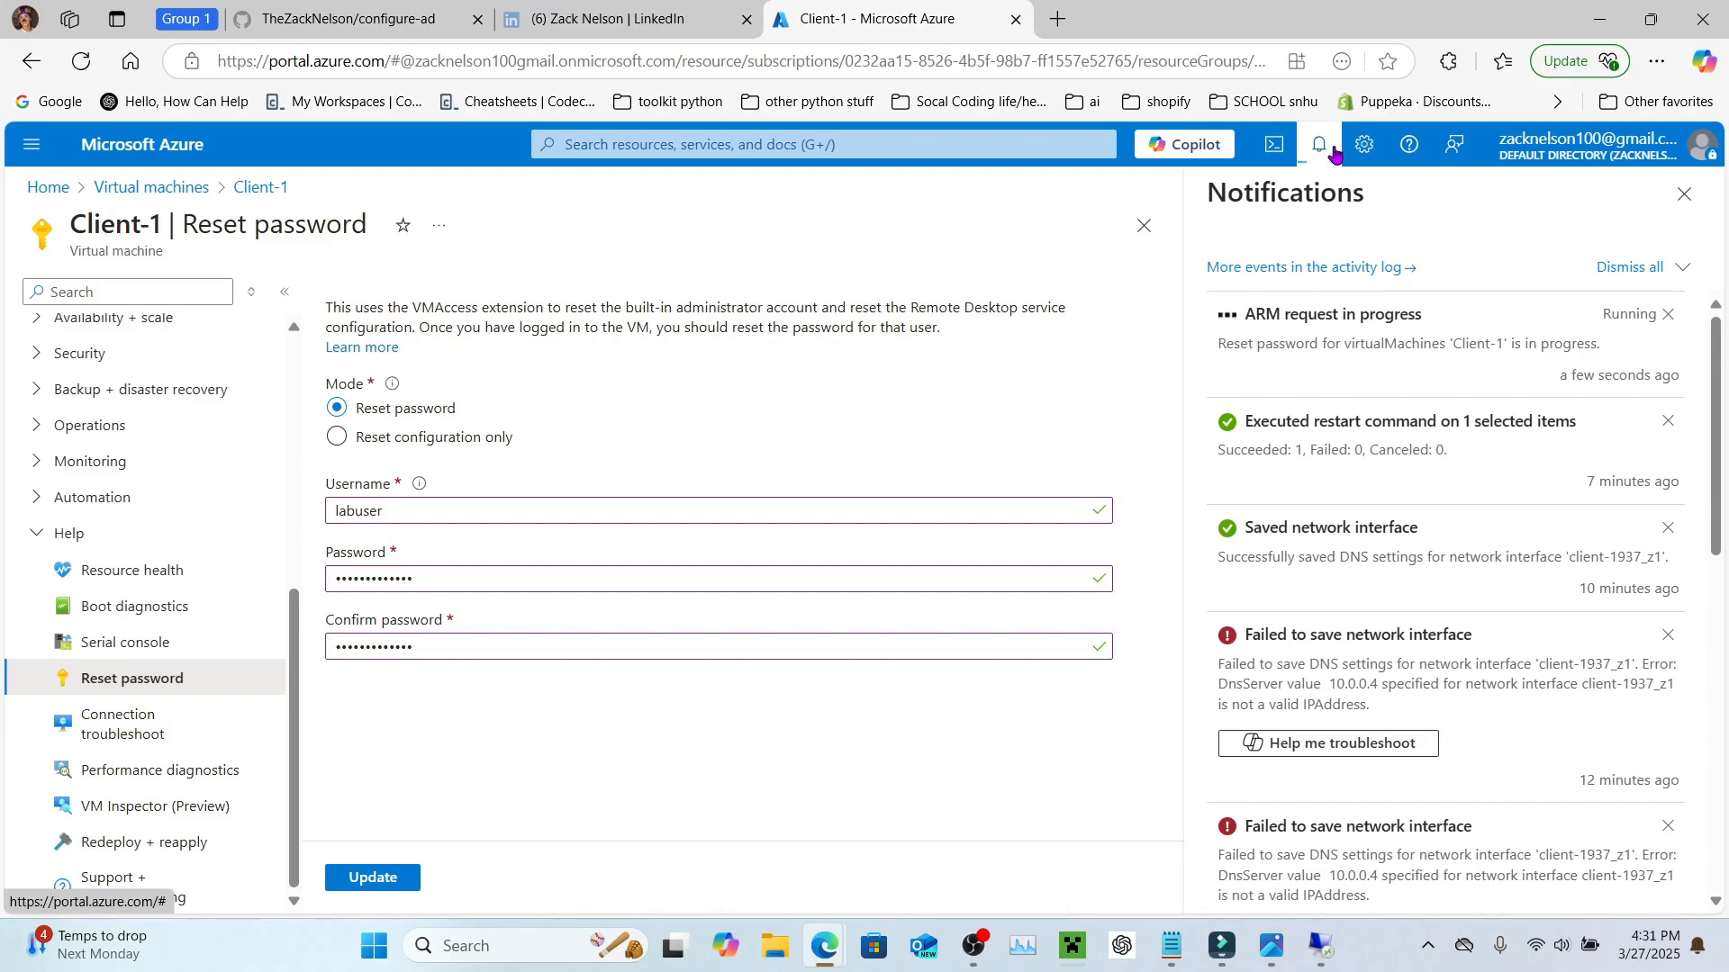
Step: Retry the Client-1 remote login with the new password and accept the certificate warning
{"action": "mouse_move", "coordinate": [1319, 945]}
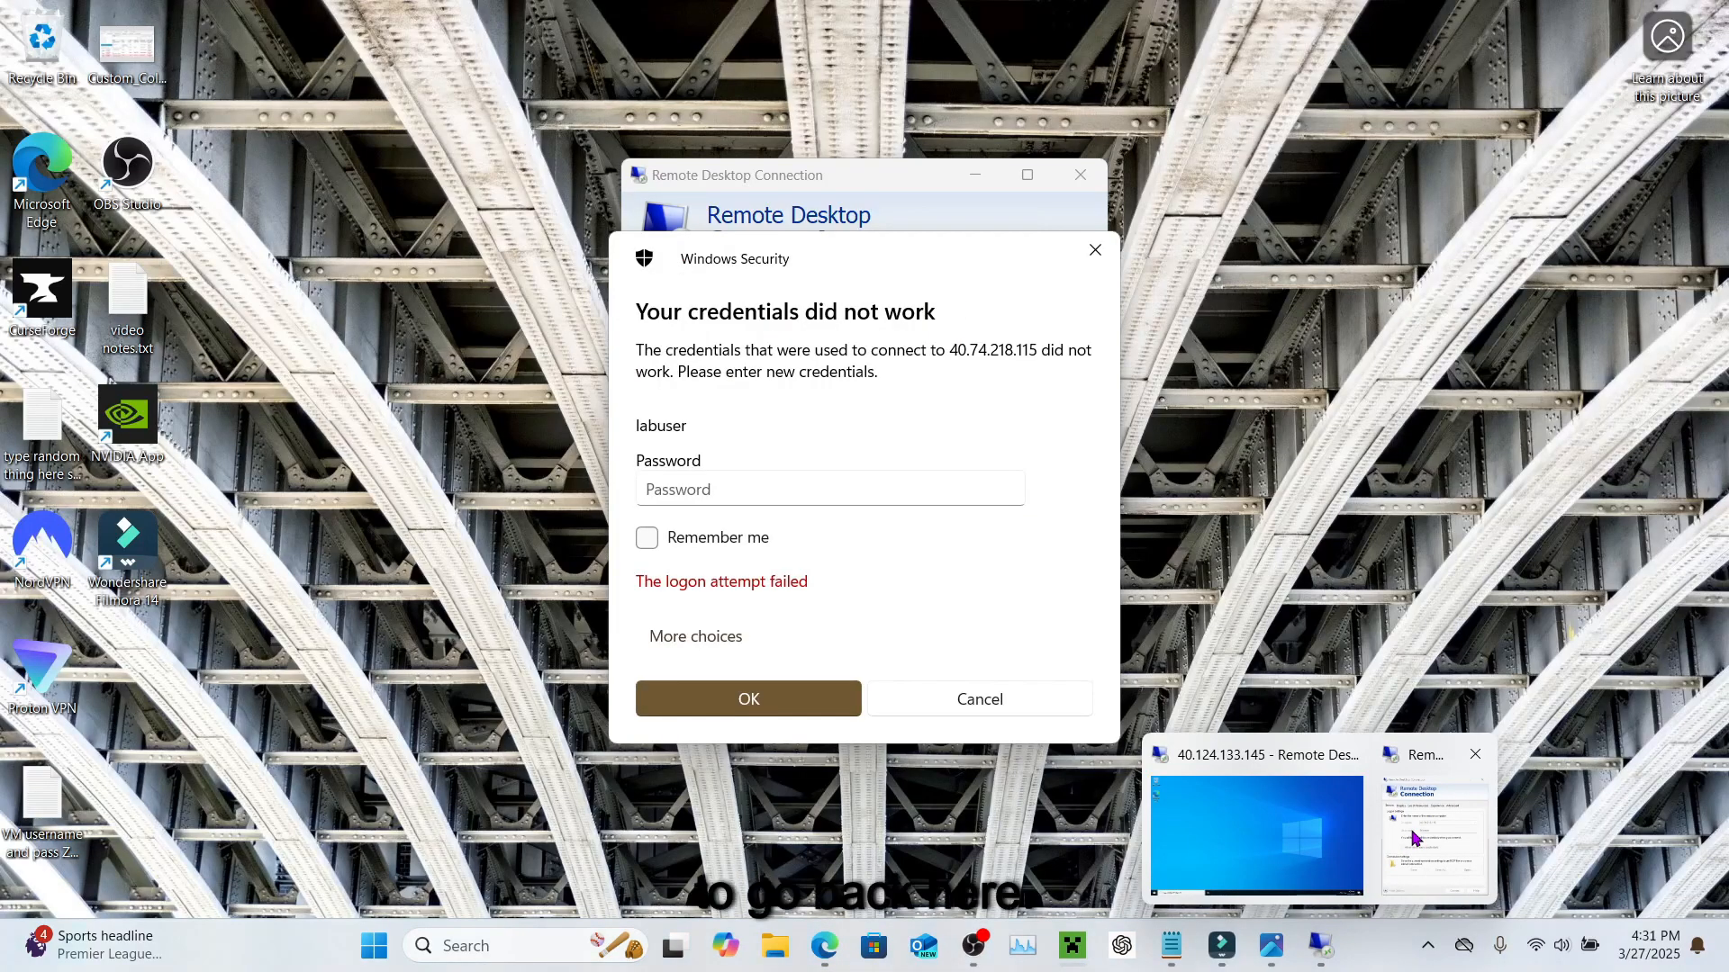
{"action": "left_click", "coordinate": [1416, 838]}
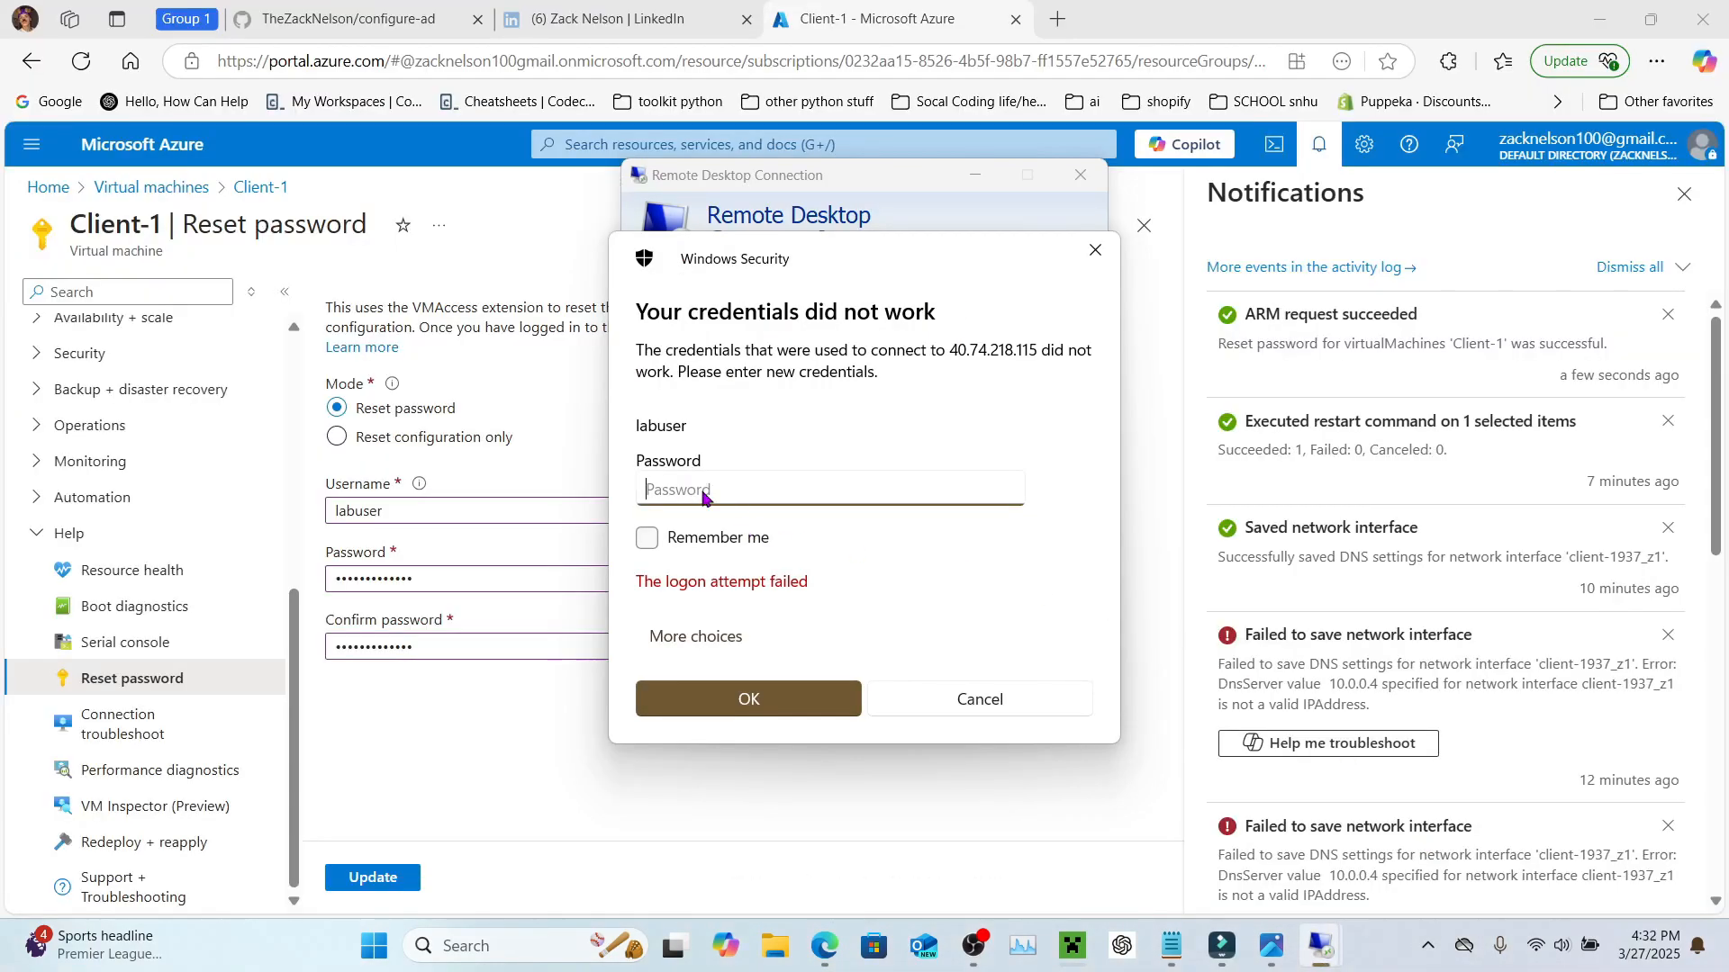
{"action": "type", "text": "•••••••••••••"}
{"action": "key", "text": "Return"}
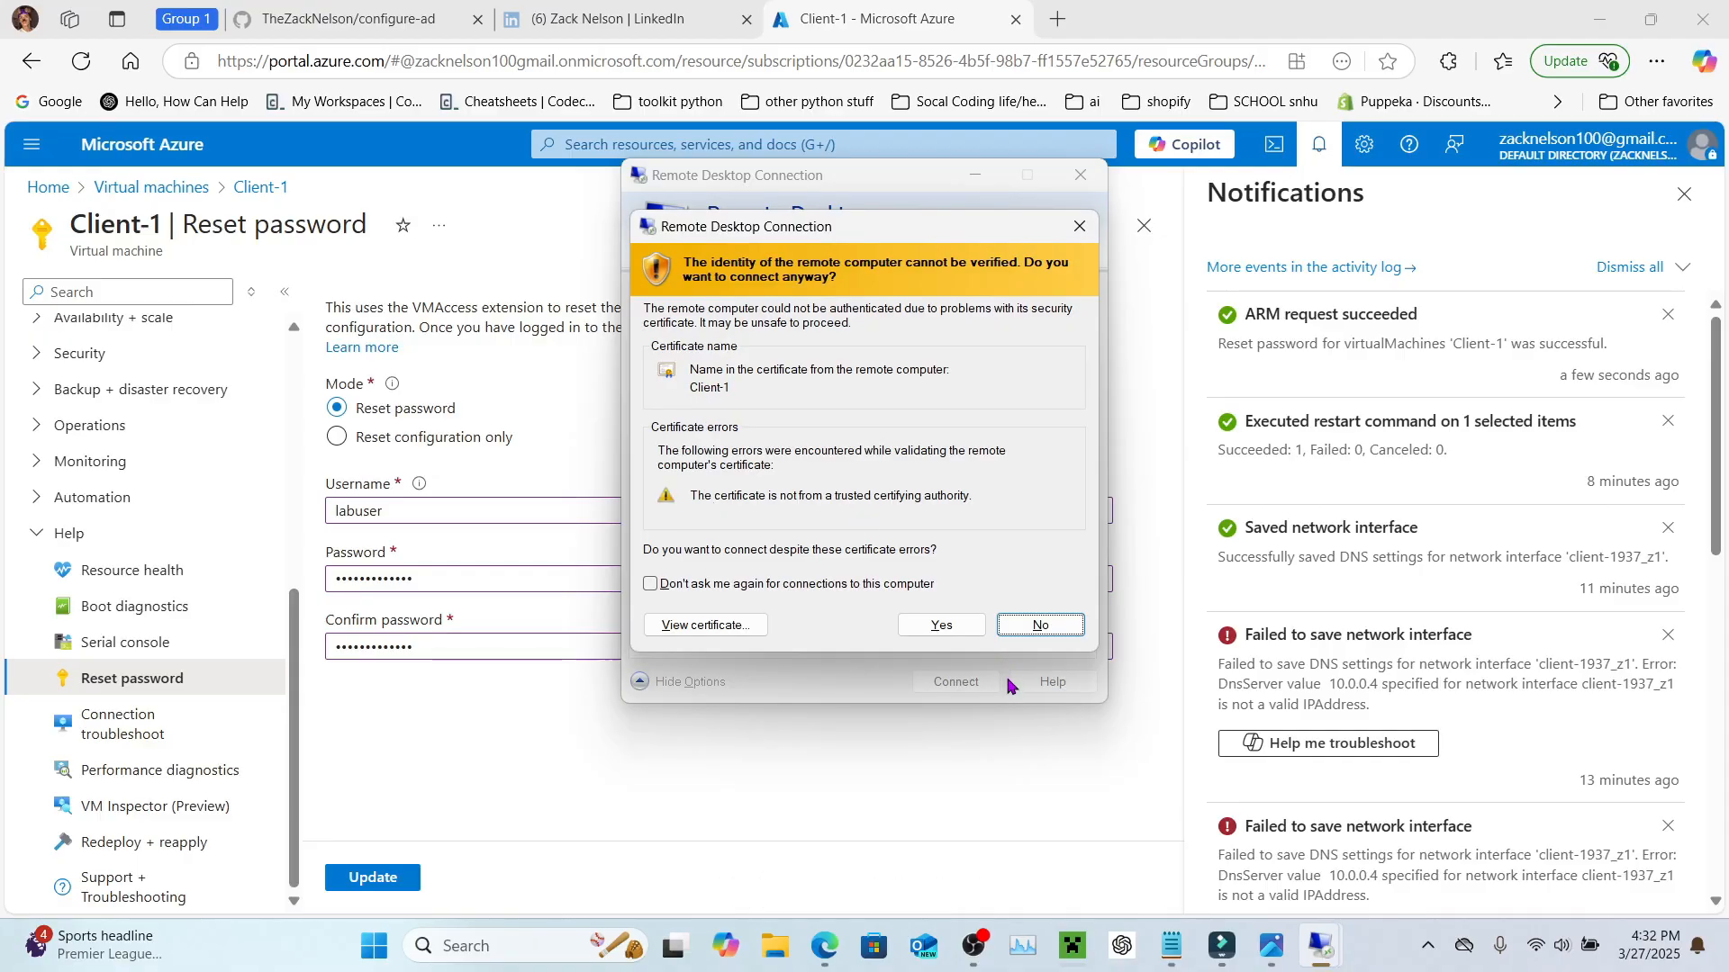
{"action": "left_click", "coordinate": [942, 625]}
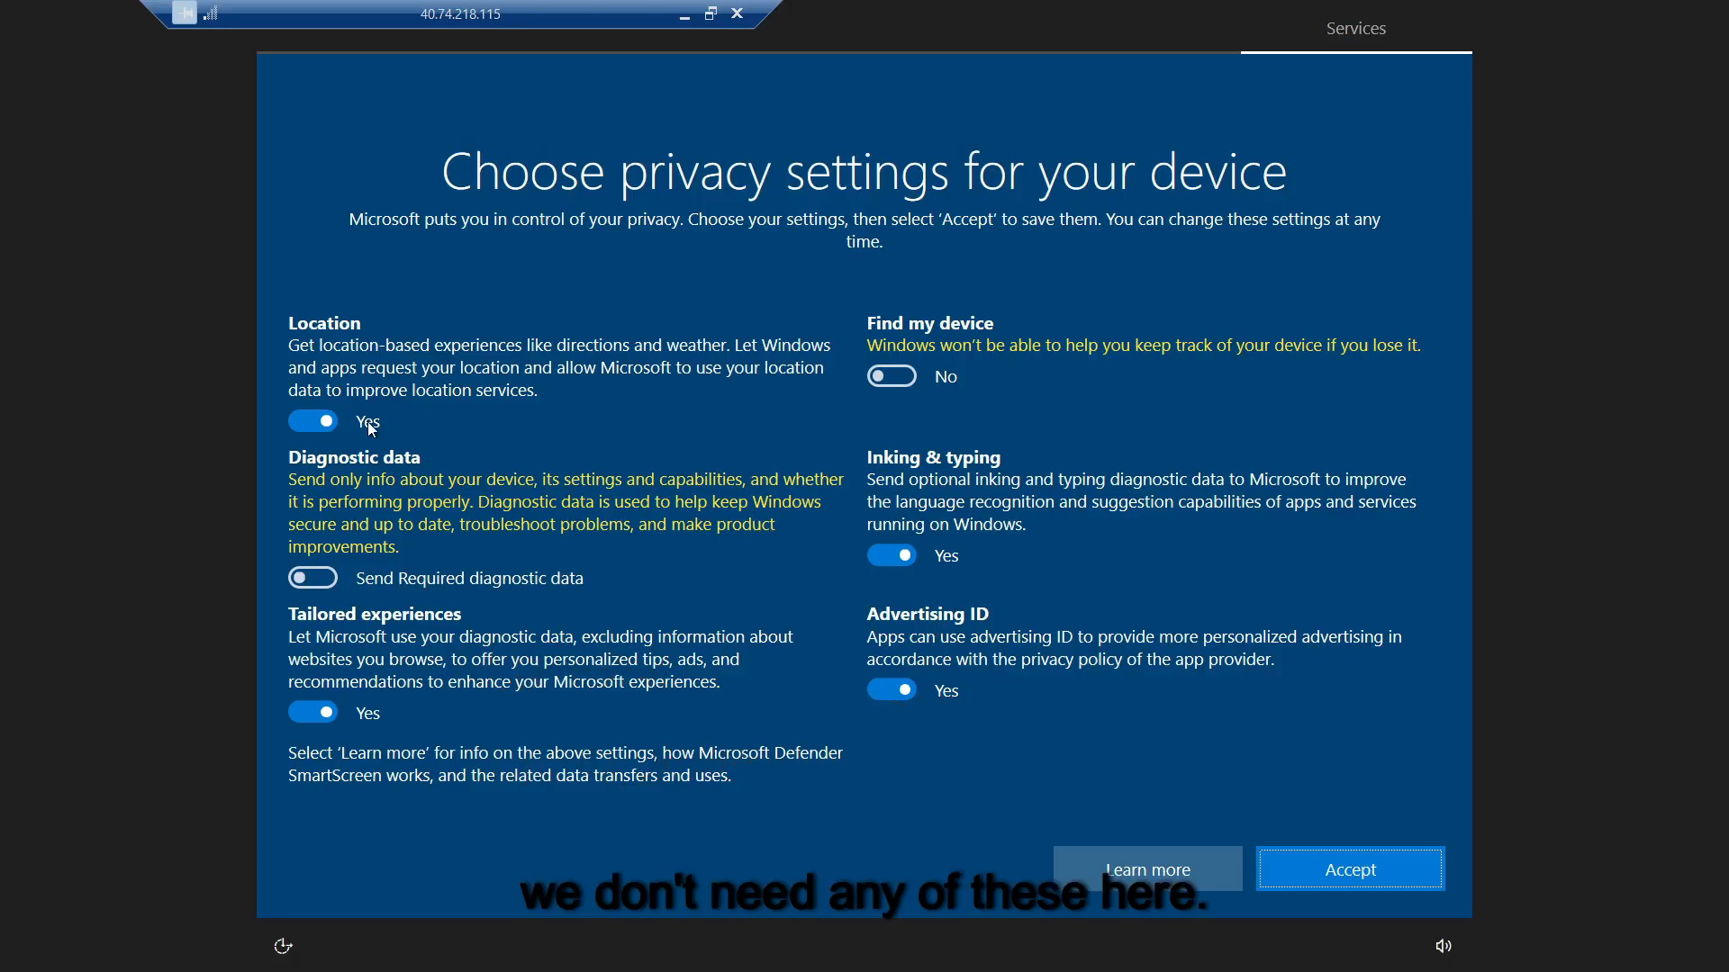
Step: Turn off location, tailored experiences, inking/typing and advertising ID, accept, and dismiss the network prompt
{"action": "left_click", "coordinate": [317, 419]}
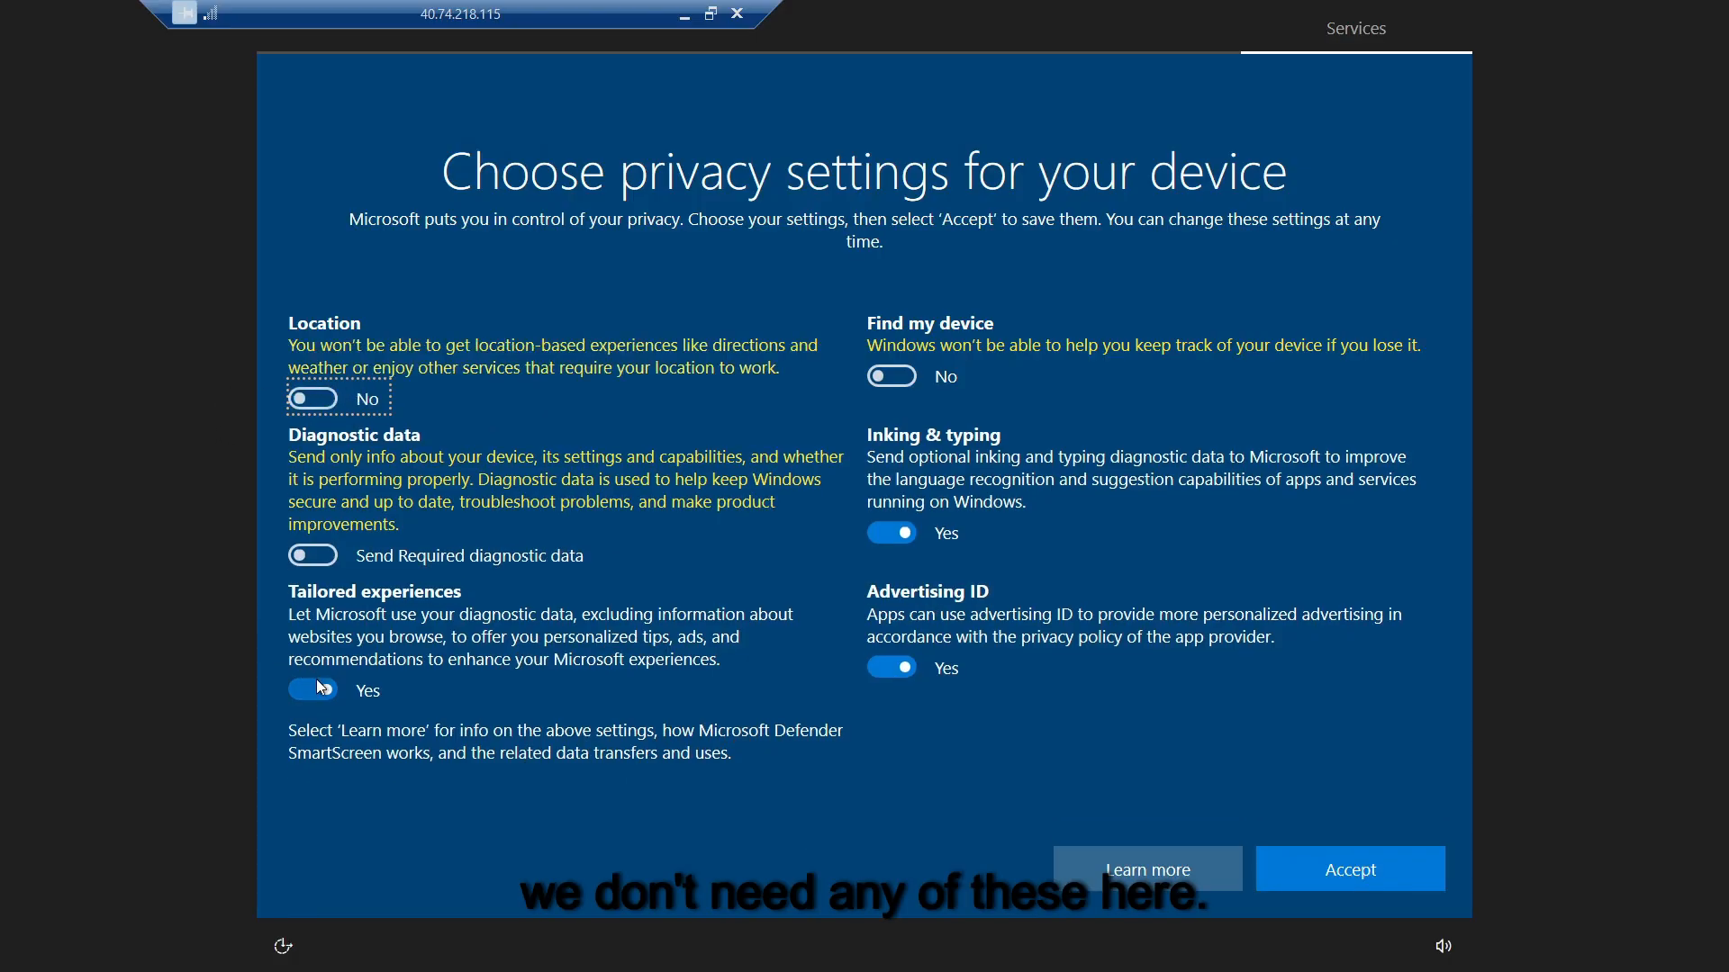
{"action": "left_click", "coordinate": [316, 687]}
{"action": "left_click", "coordinate": [902, 536]}
{"action": "left_click", "coordinate": [900, 665]}
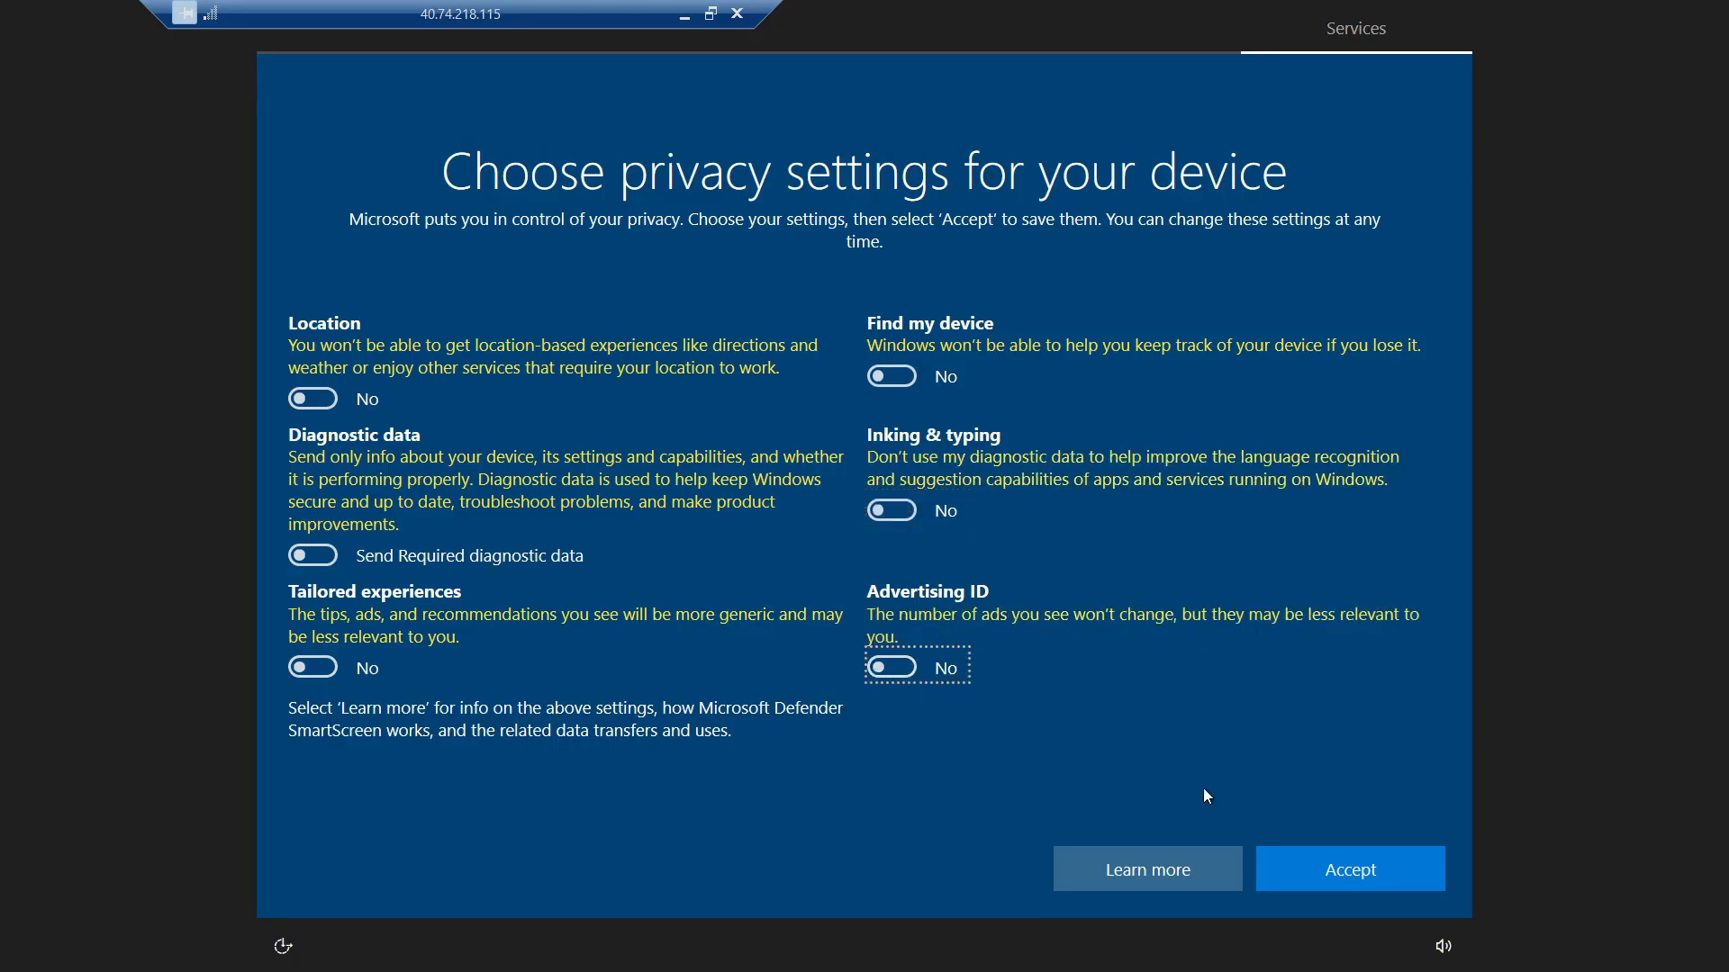
{"action": "left_click", "coordinate": [1384, 880]}
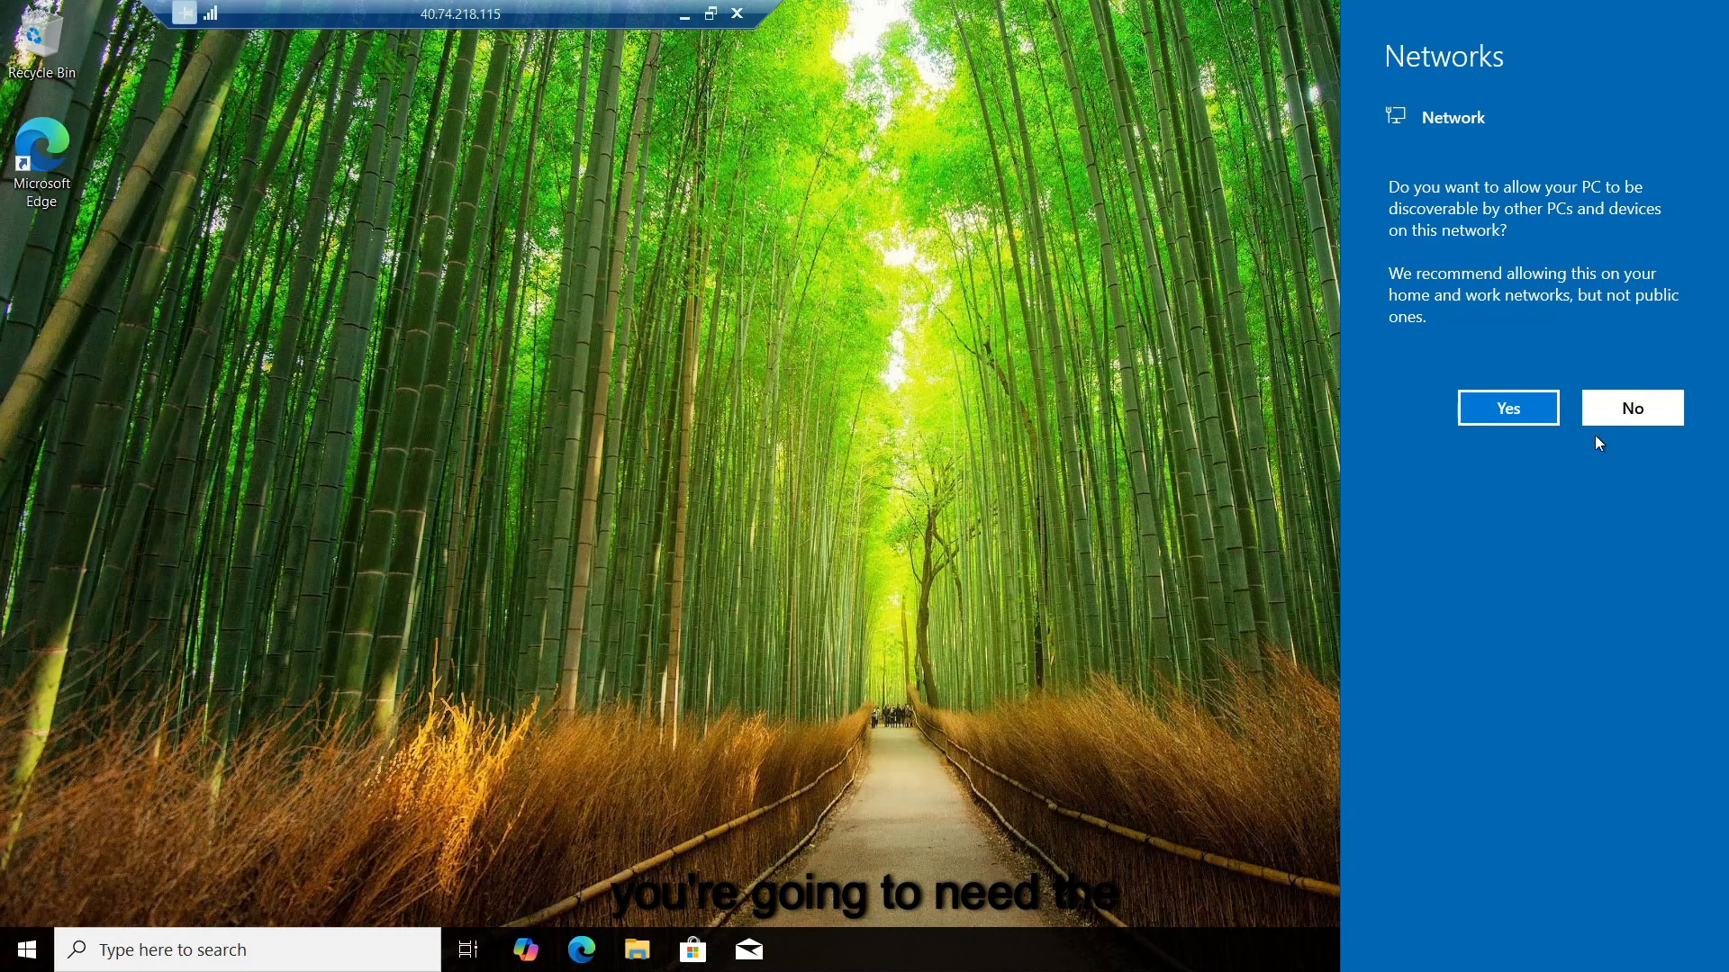
{"action": "left_click", "coordinate": [558, 539]}
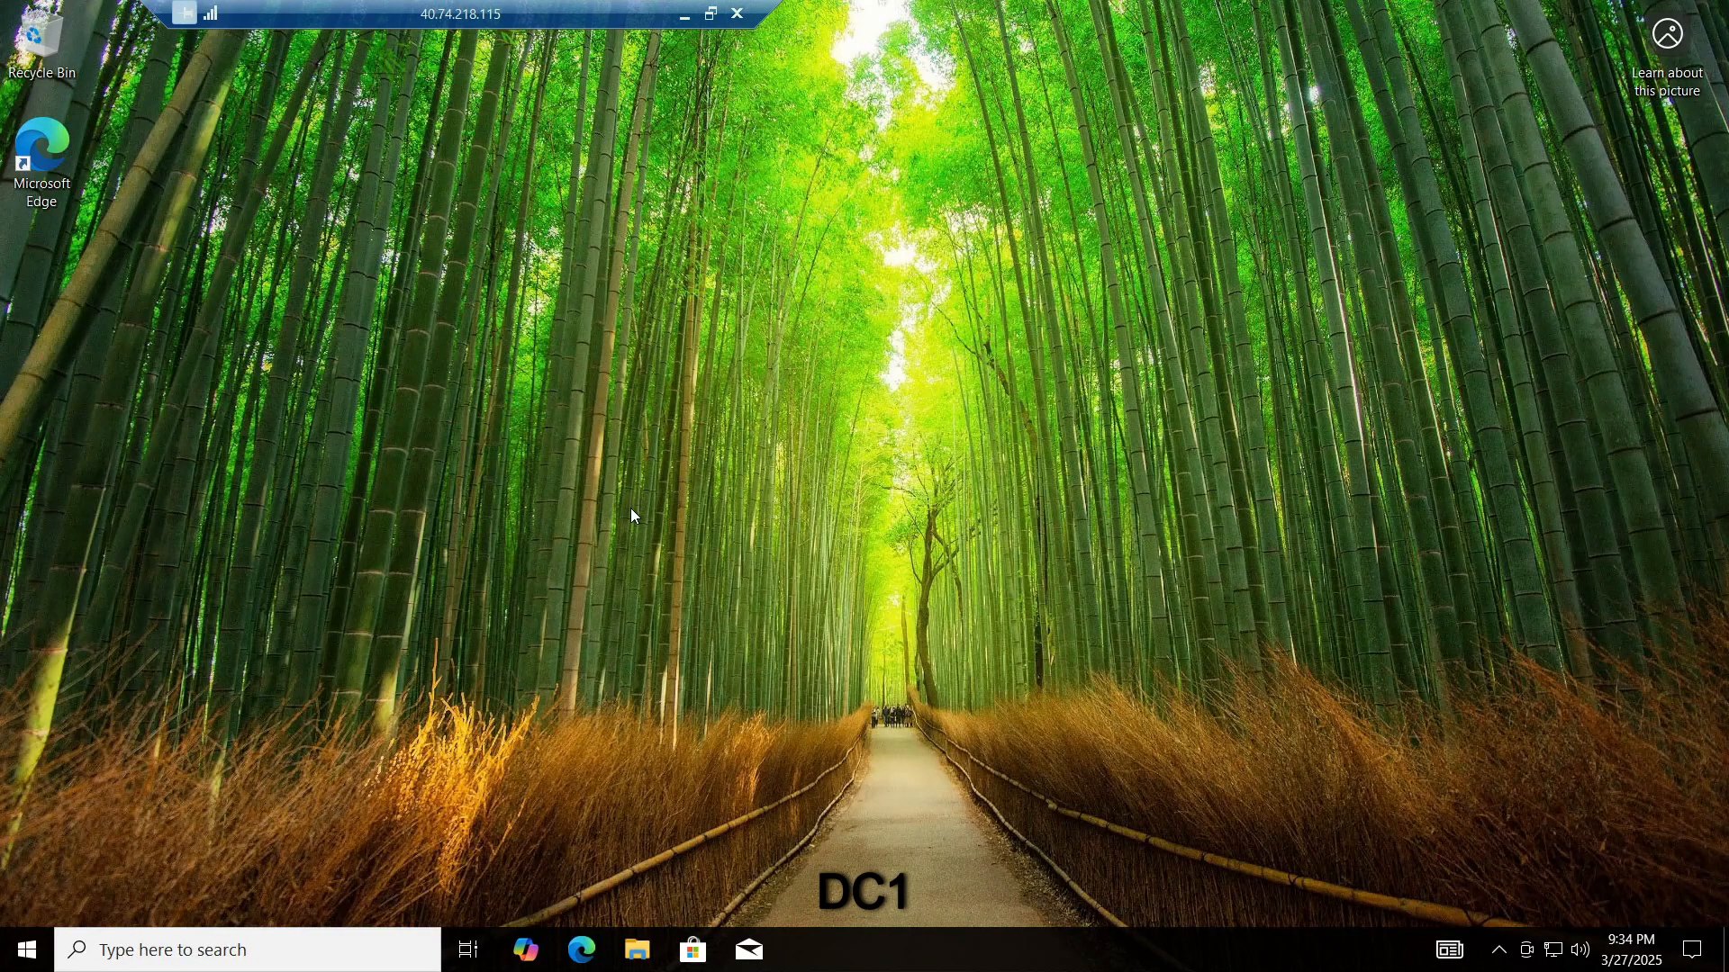
Step: Switch back to the Azure portal and go to the Virtual machines list
{"action": "key", "text": "alt+Tab"}
{"action": "key", "text": "alt+Tab"}
{"action": "key", "text": "alt+Tab"}
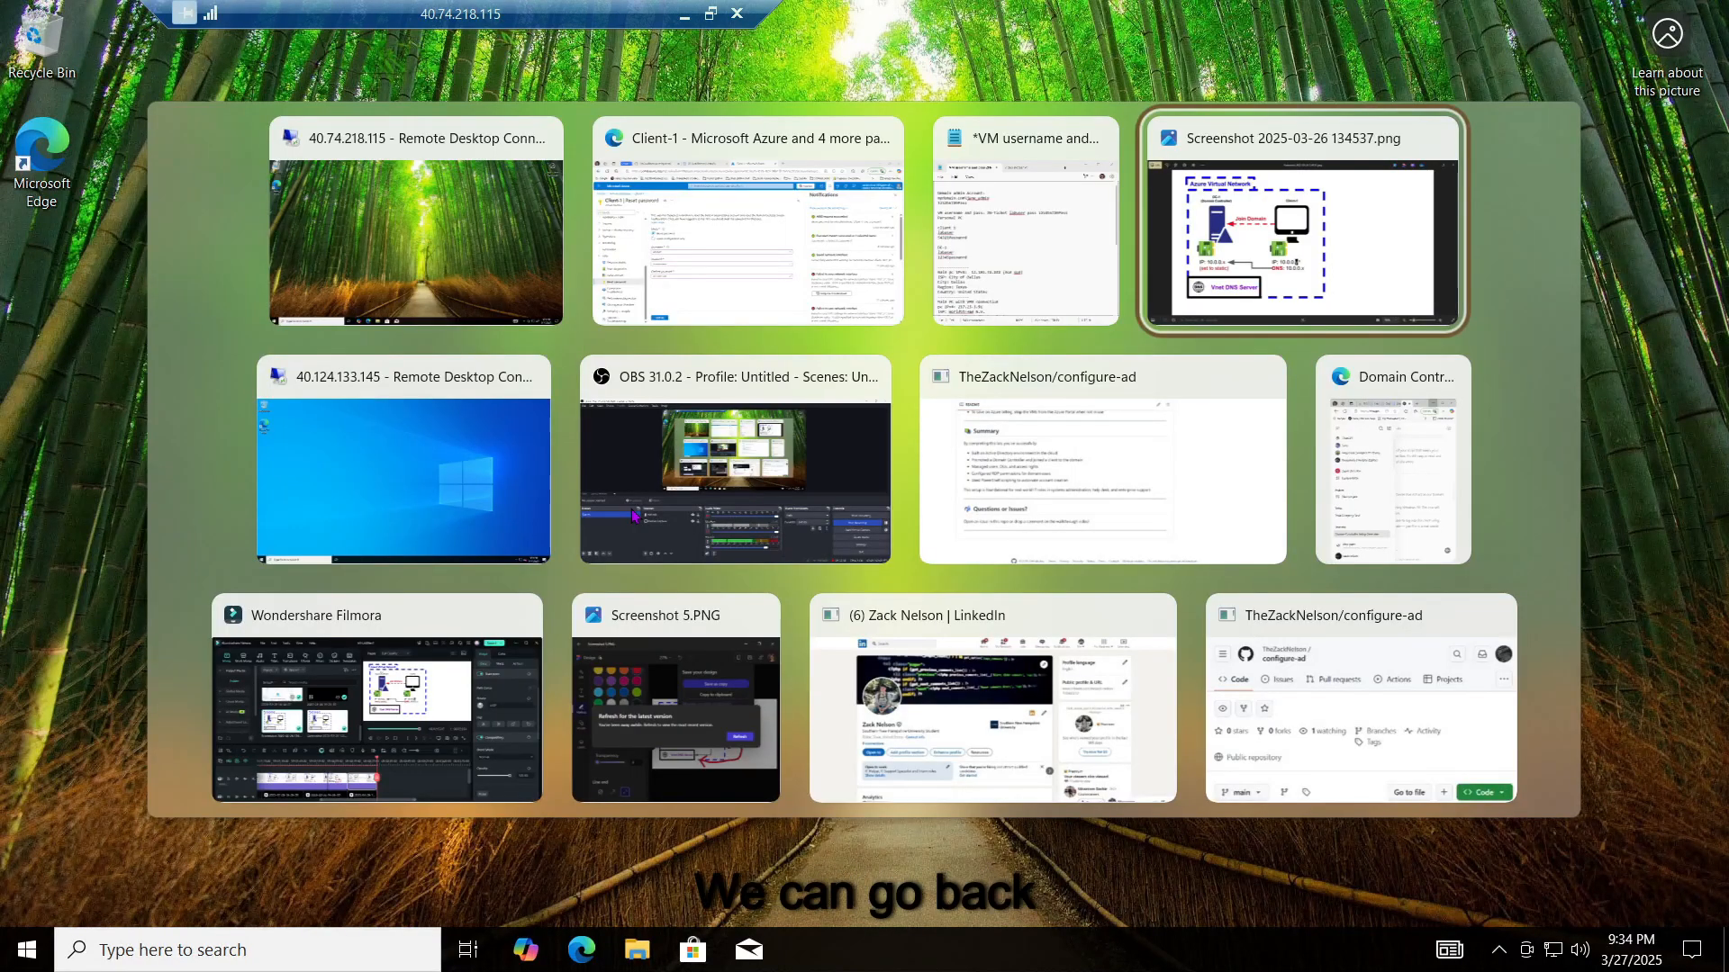
{"action": "key", "text": "alt+Tab"}
{"action": "key", "text": "alt+shift+Tab"}
{"action": "key", "text": "alt+shift+Tab"}
{"action": "key", "text": "alt+shift+Tab"}
{"action": "key", "text": "alt+Tab"}
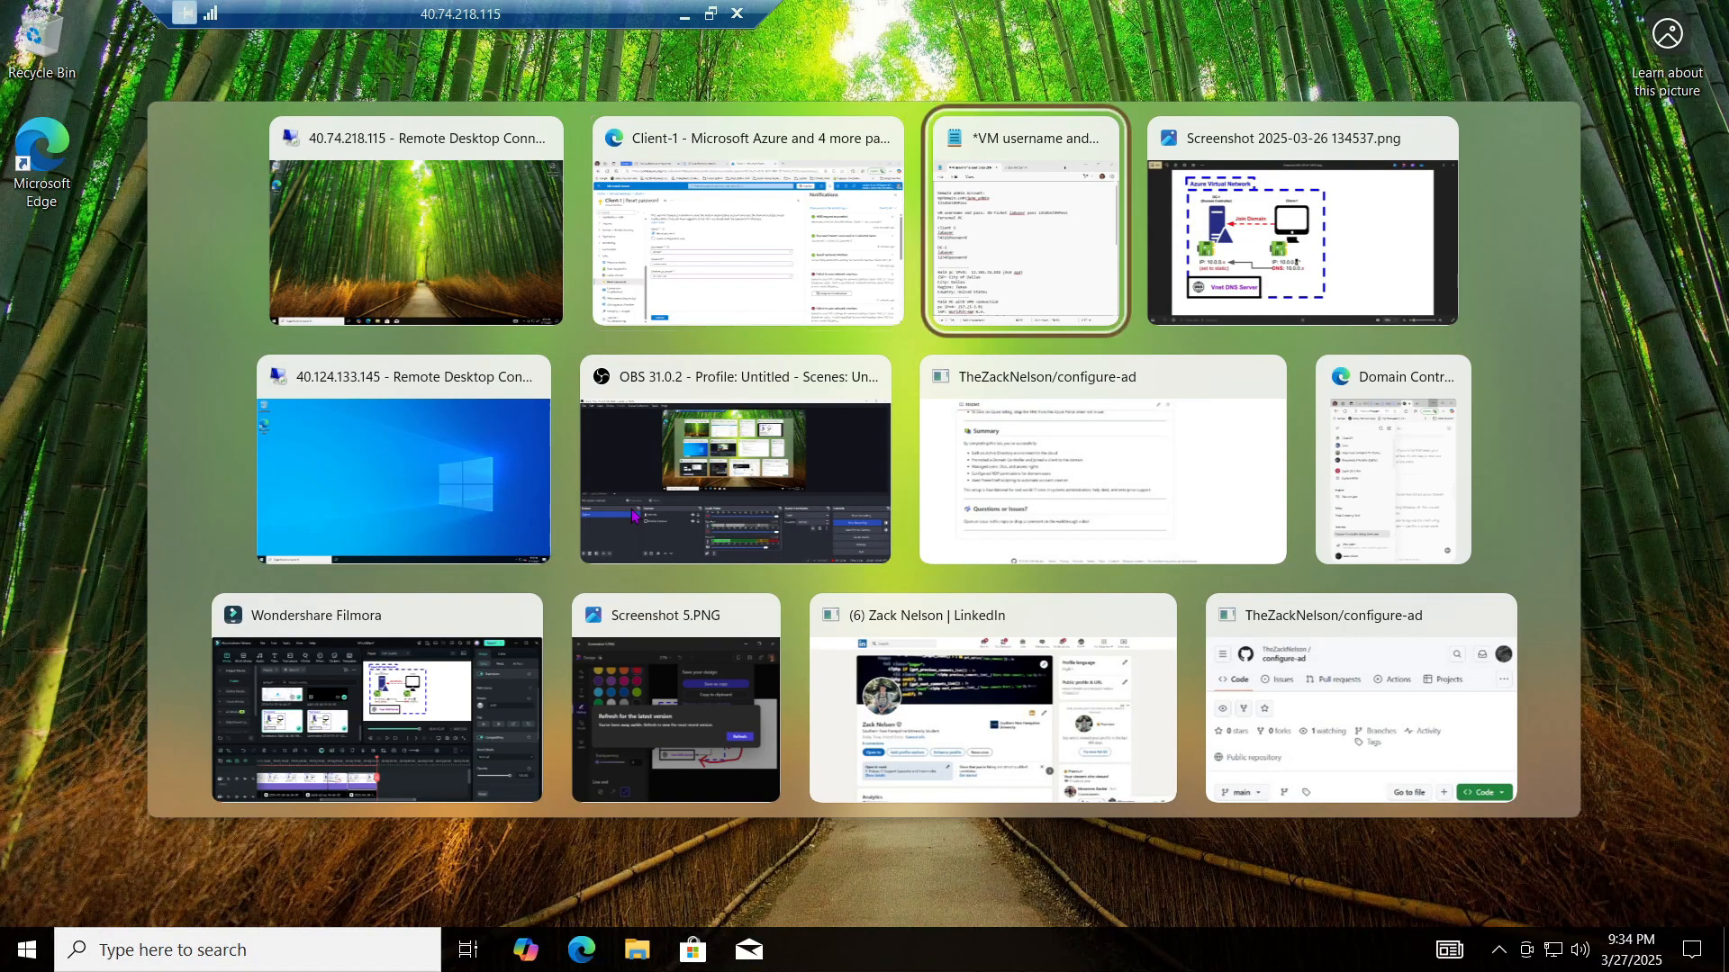
{"action": "key", "text": "alt+shift+Tab"}
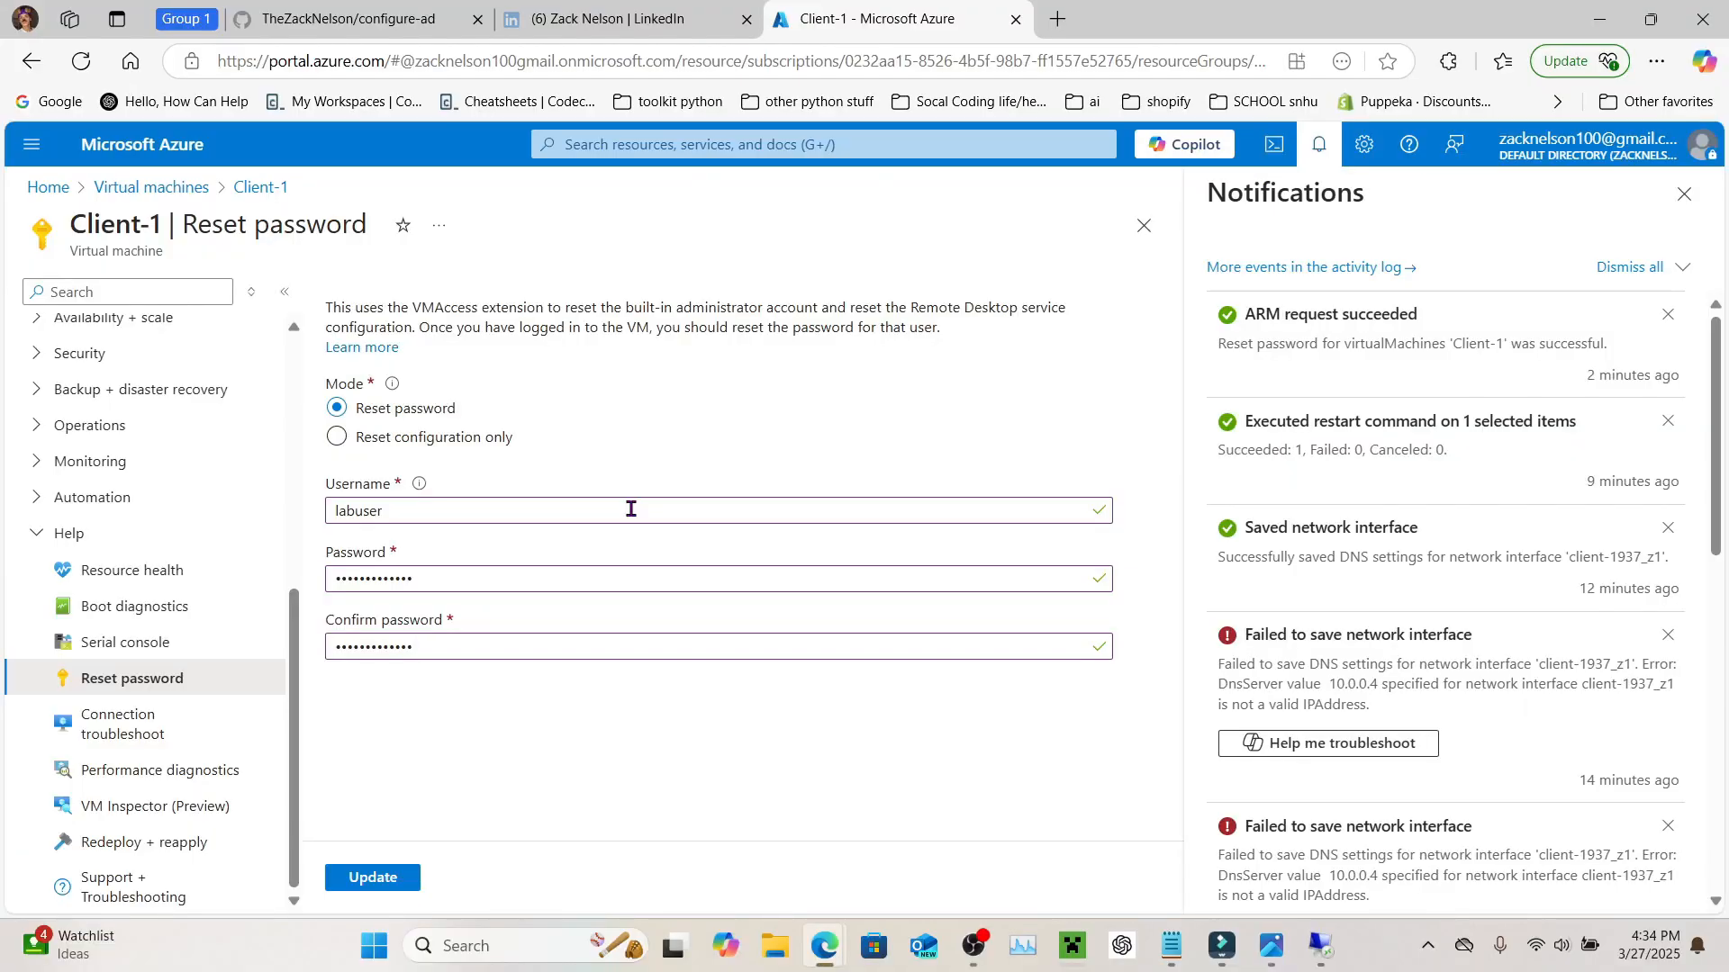
{"action": "left_click", "coordinate": [680, 147]}
{"action": "left_click", "coordinate": [602, 479]}
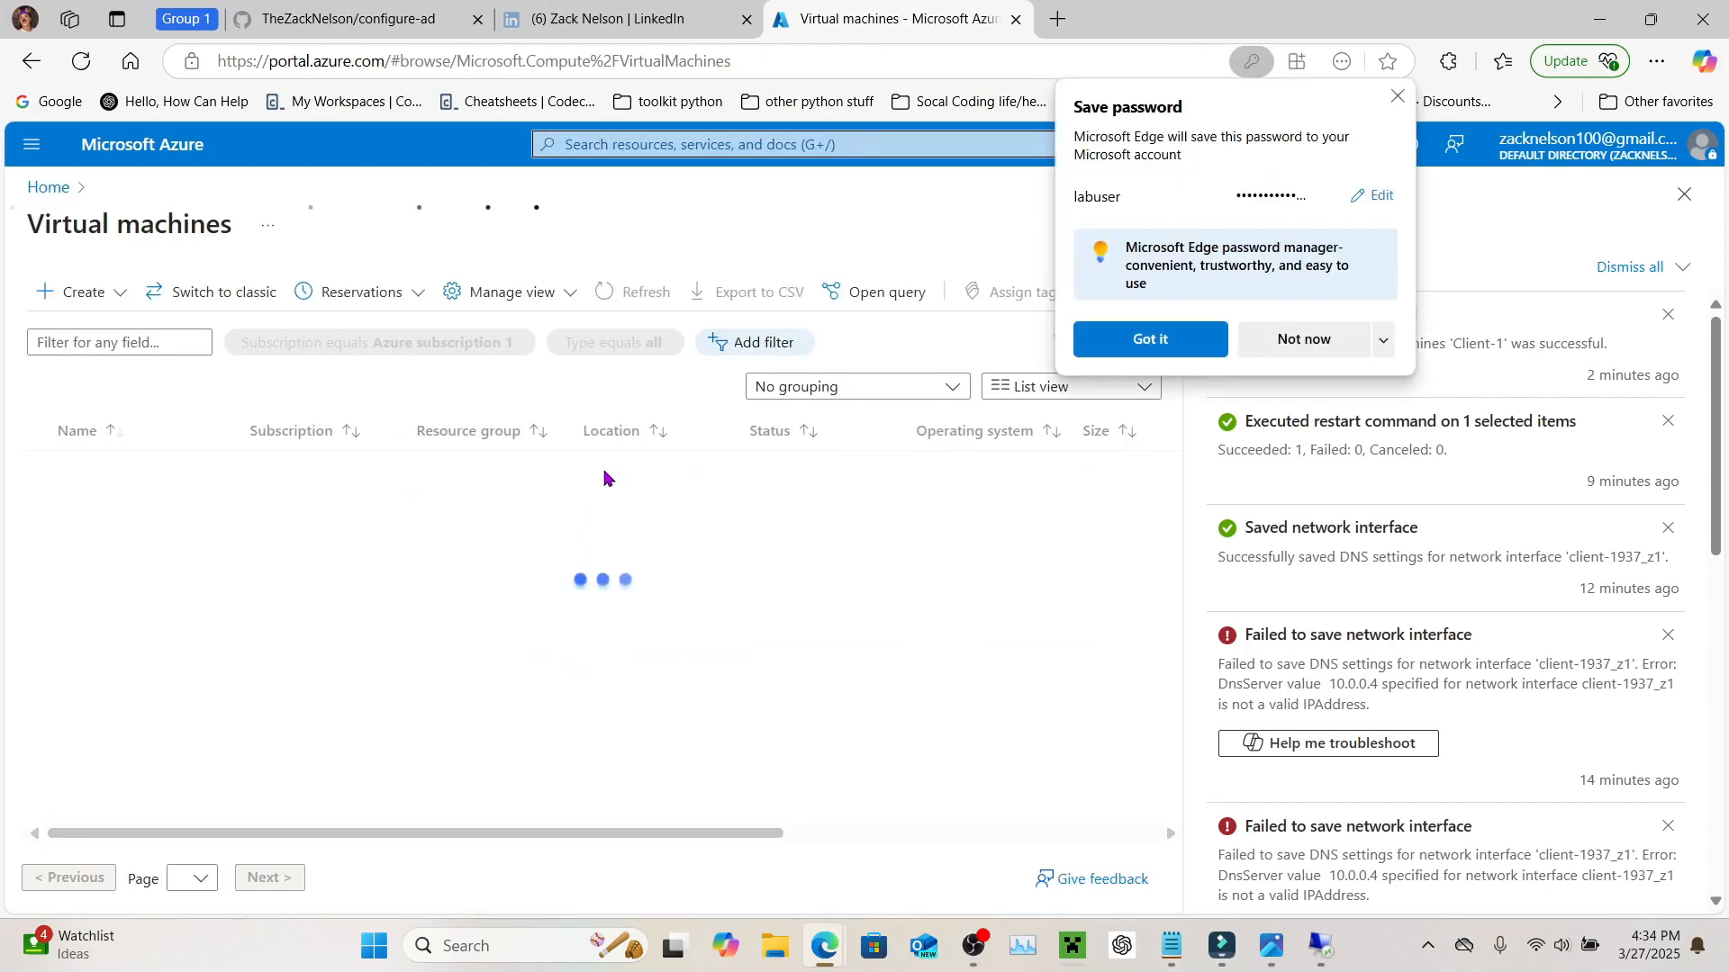
{"action": "left_click", "coordinate": [1398, 97]}
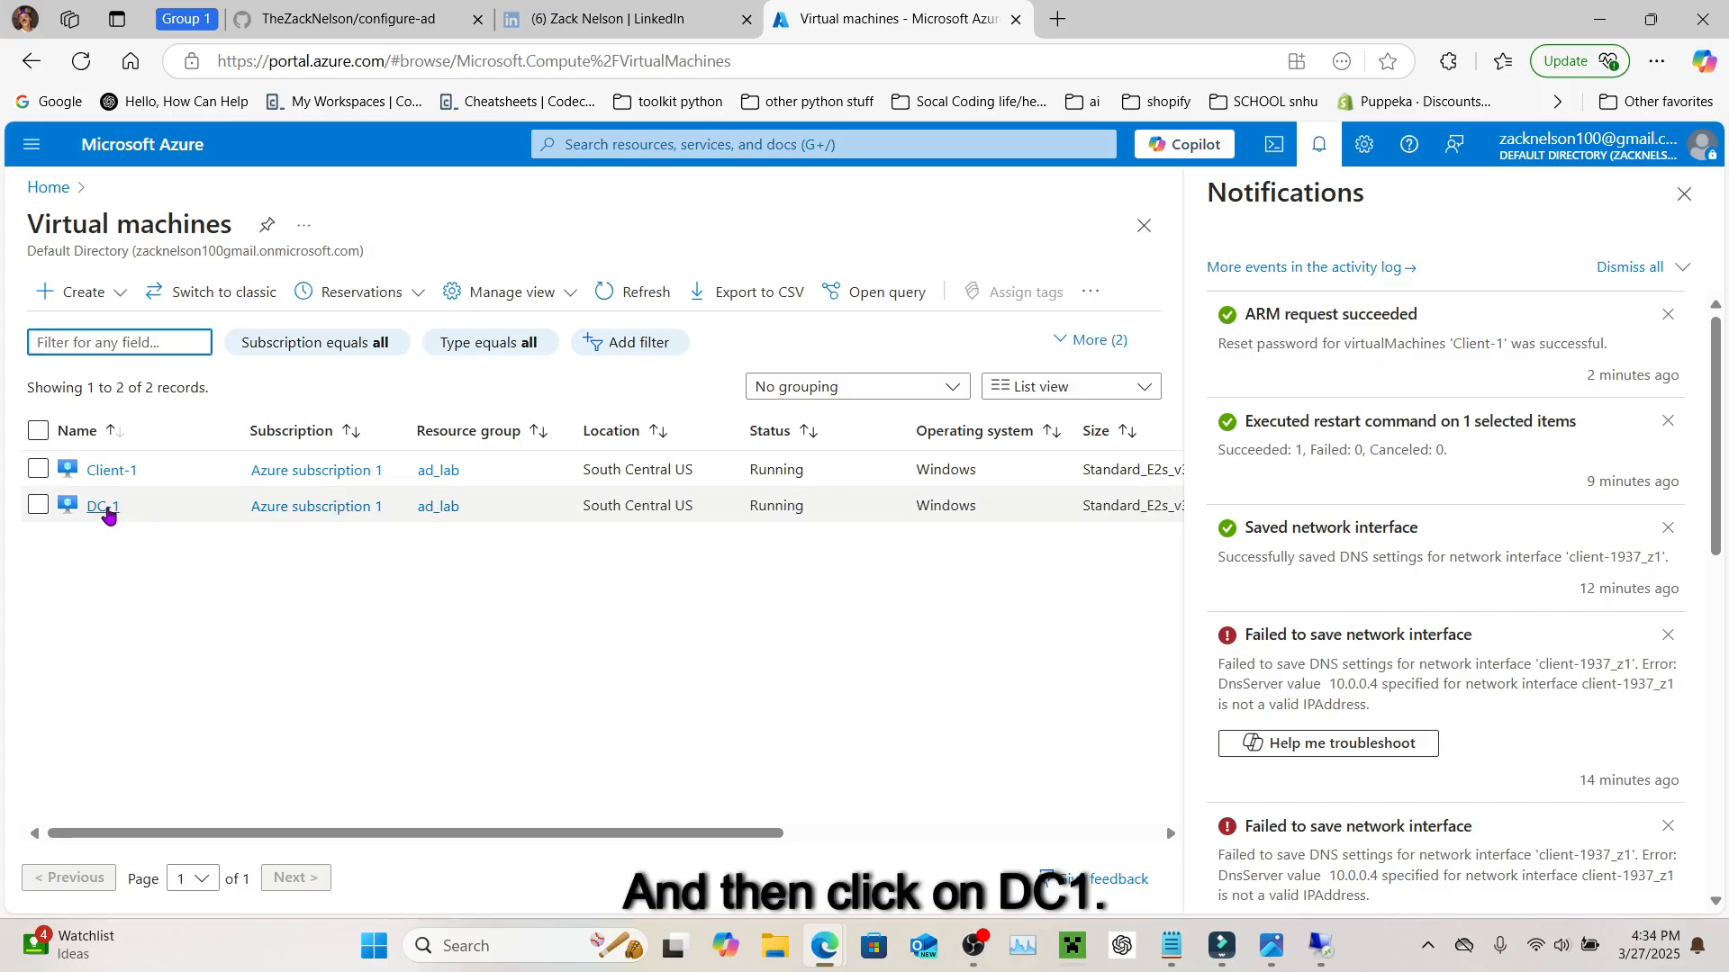
Step: Select DC-1's private IP 10.0.0.4 on its overview, then return to the Client-1 session
{"action": "left_click", "coordinate": [102, 506]}
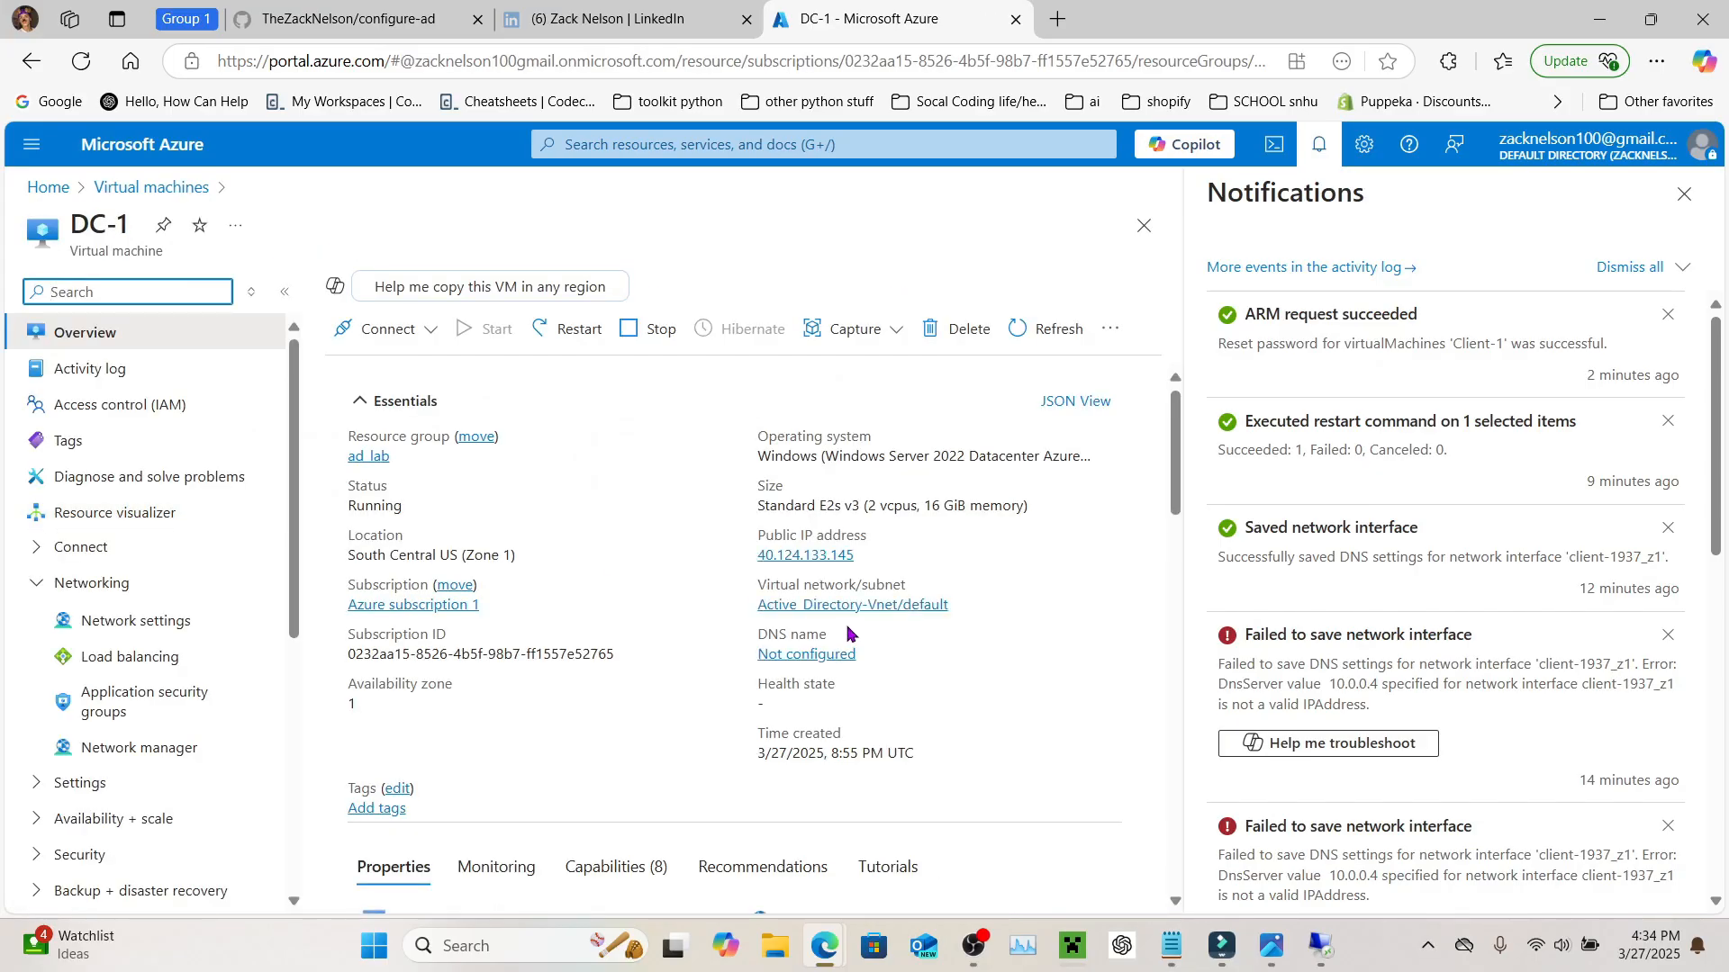
{"action": "scroll", "coordinate": [847, 633], "scroll_direction": "down", "scroll_amount": 5}
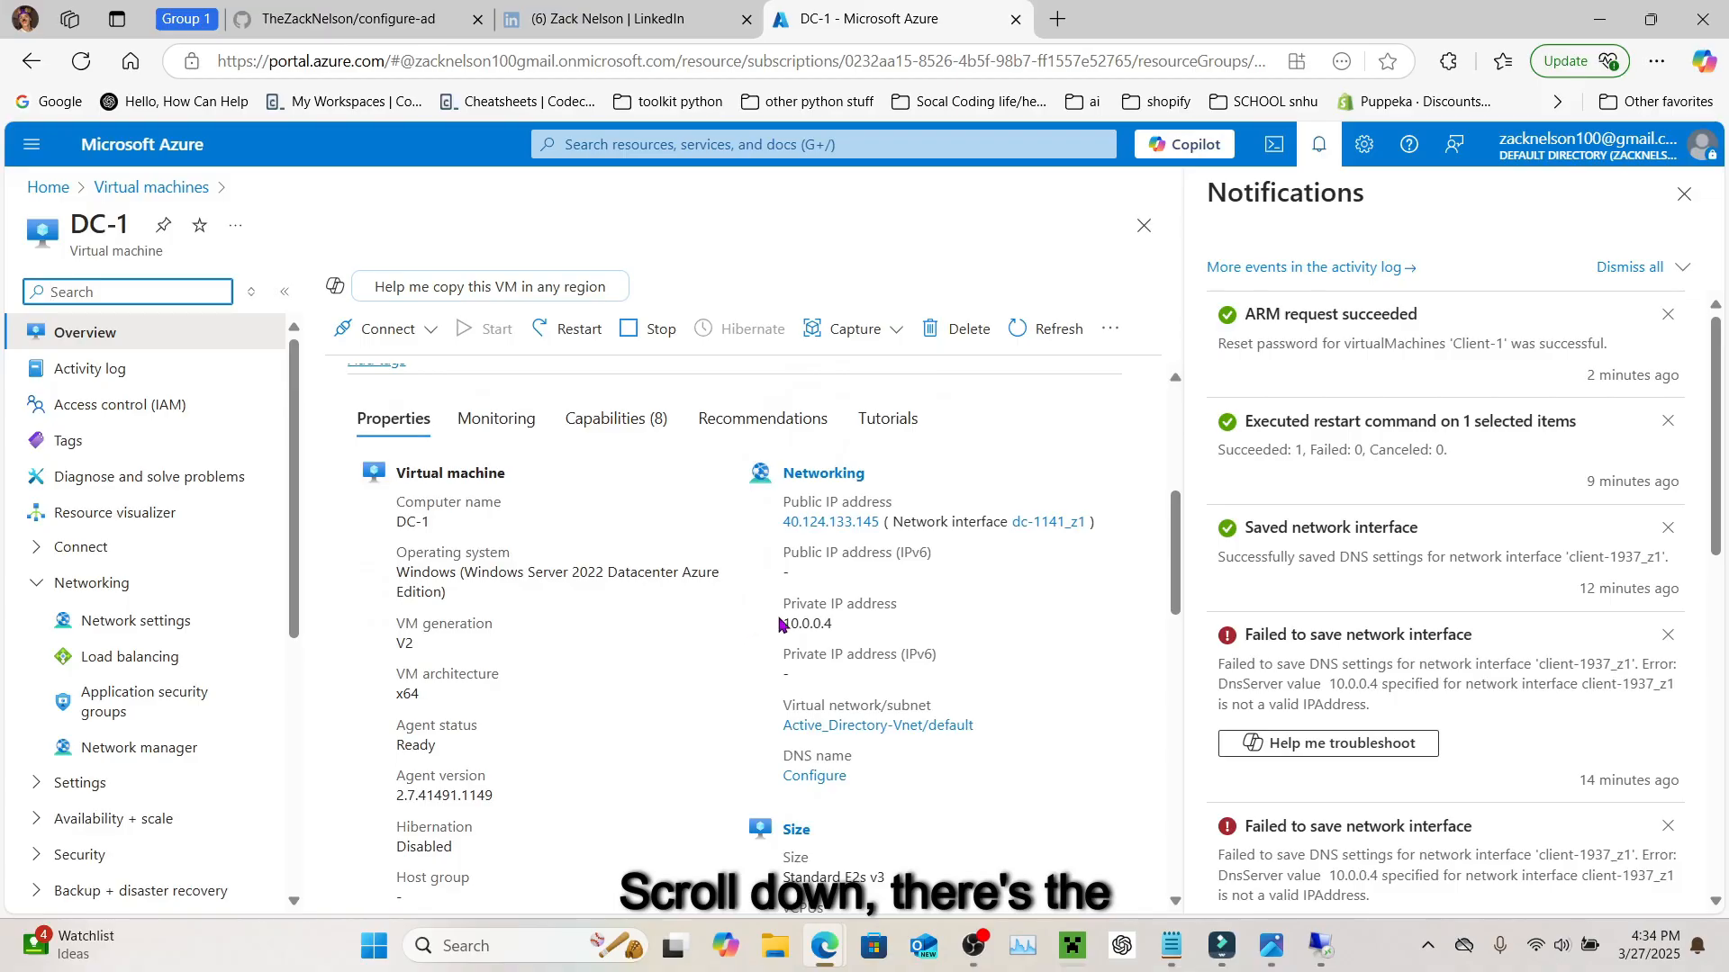
{"action": "double_click", "coordinate": [782, 623]}
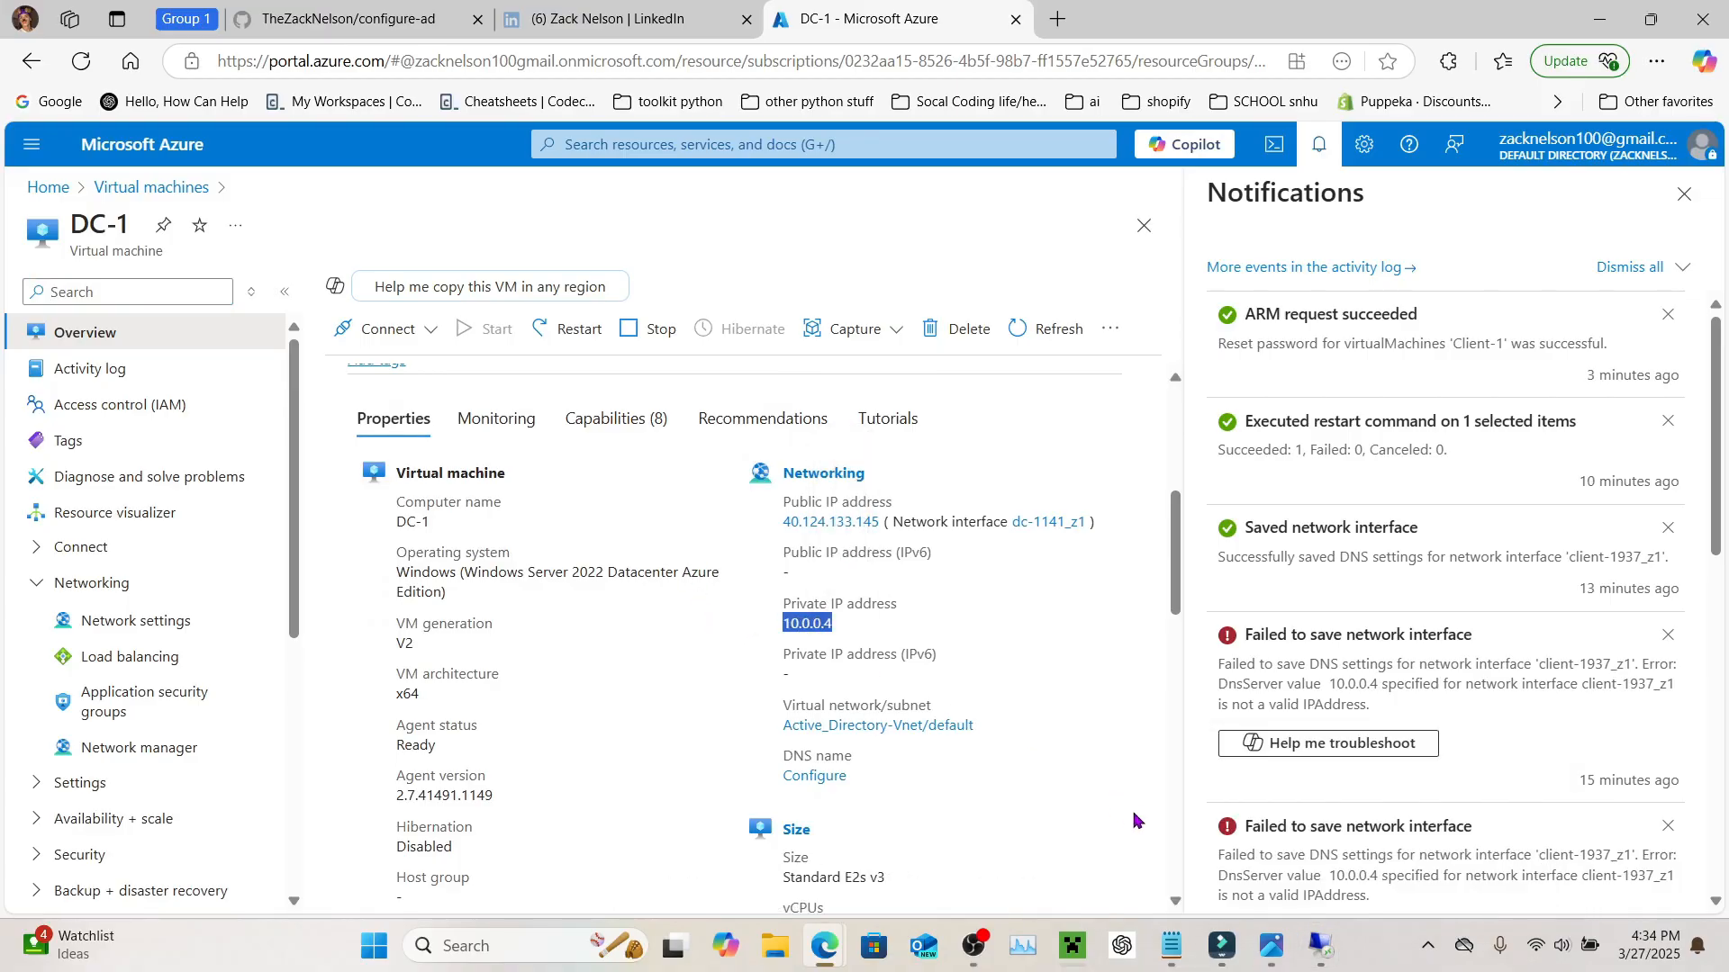
{"action": "key", "text": "alt+Tab"}
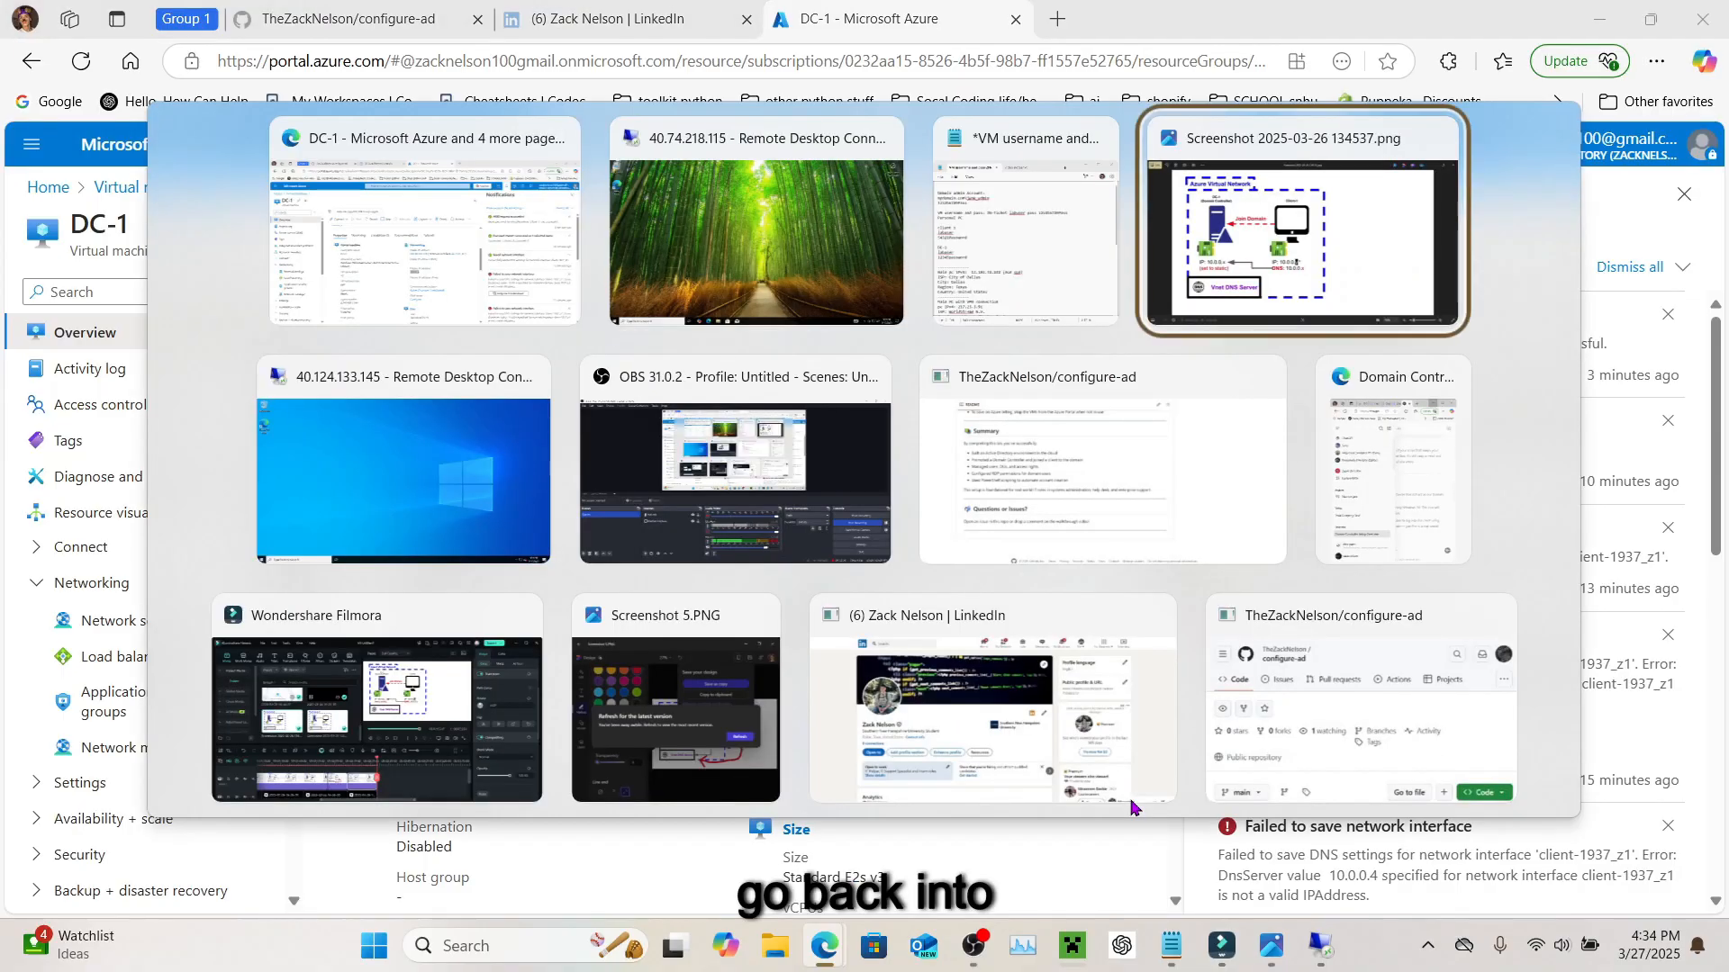
{"action": "key", "text": "shift+Tab"}
{"action": "key", "text": "shift+Tab"}
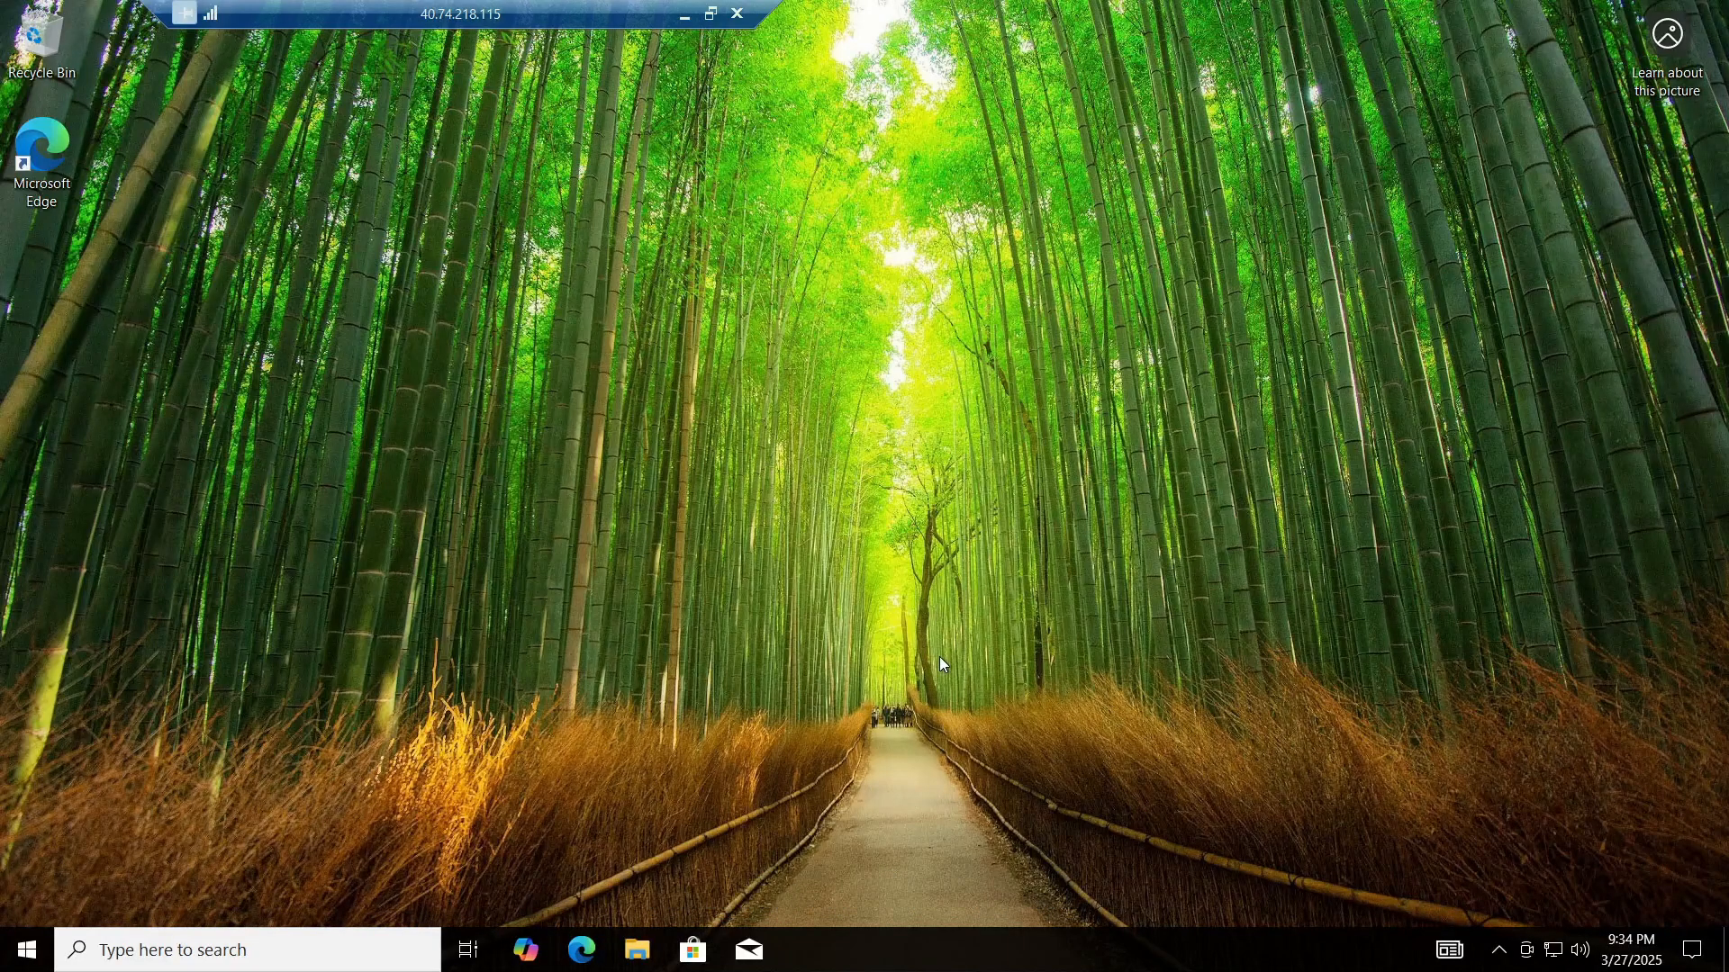
Step: Launch Windows PowerShell on Client-1 and ping DC-1 at 10.0.0.4
{"action": "left_click", "coordinate": [230, 940]}
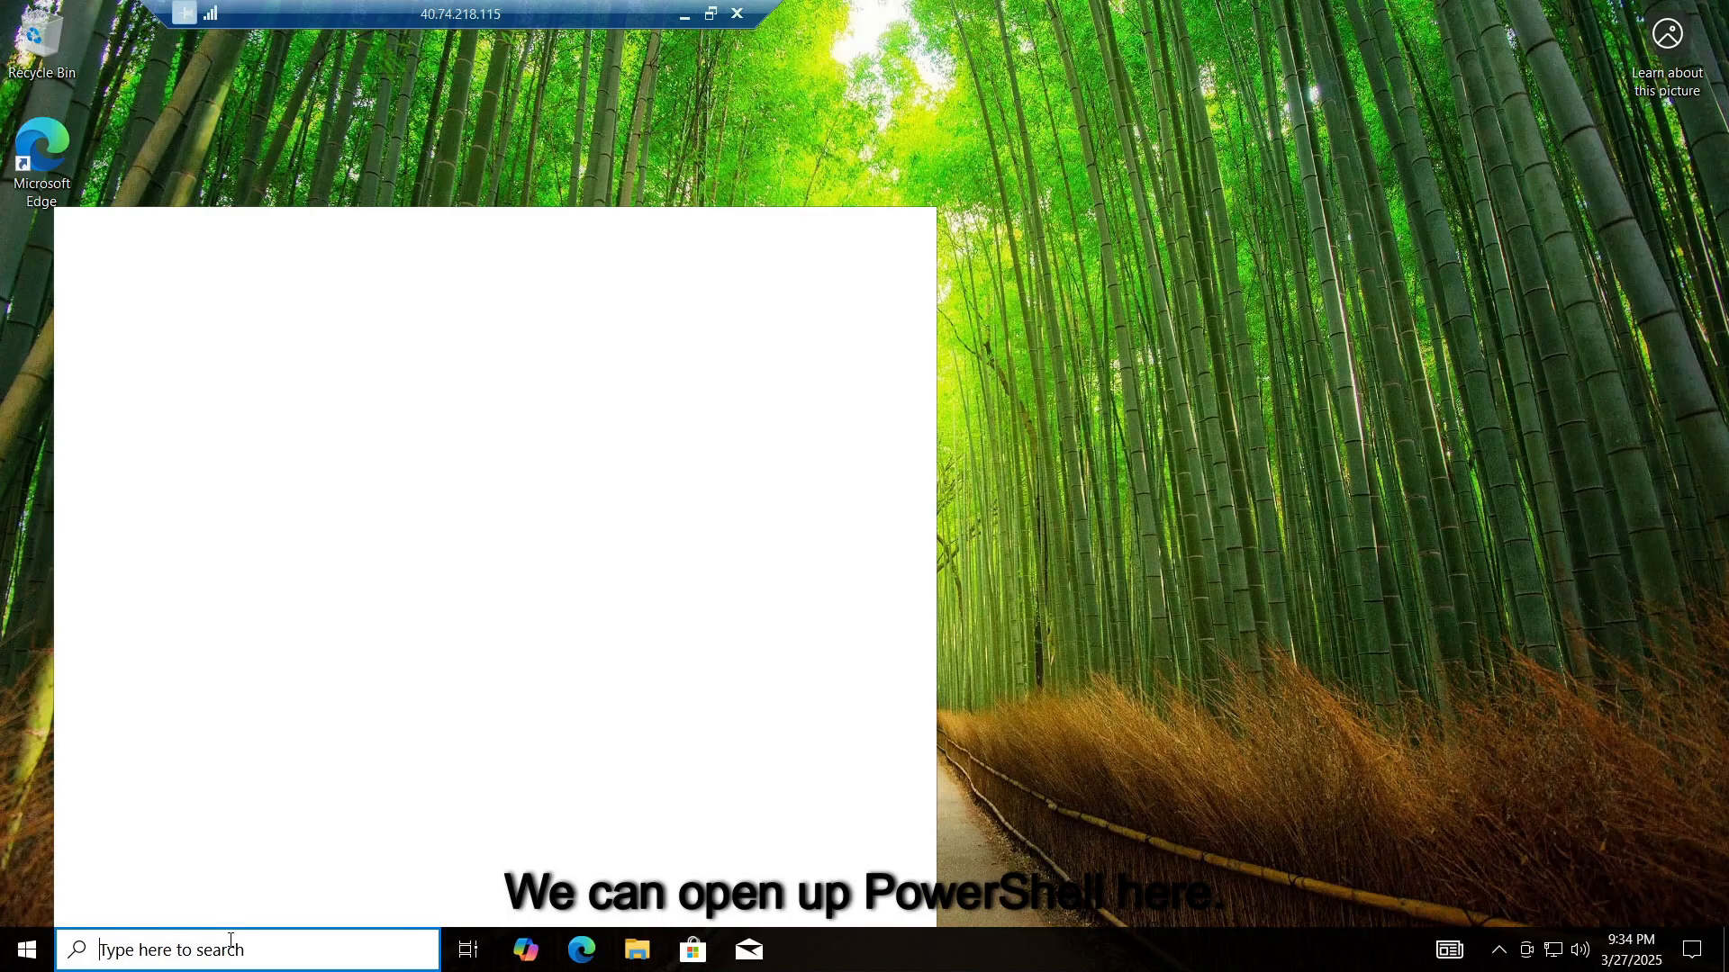
{"action": "type", "text": "powe"}
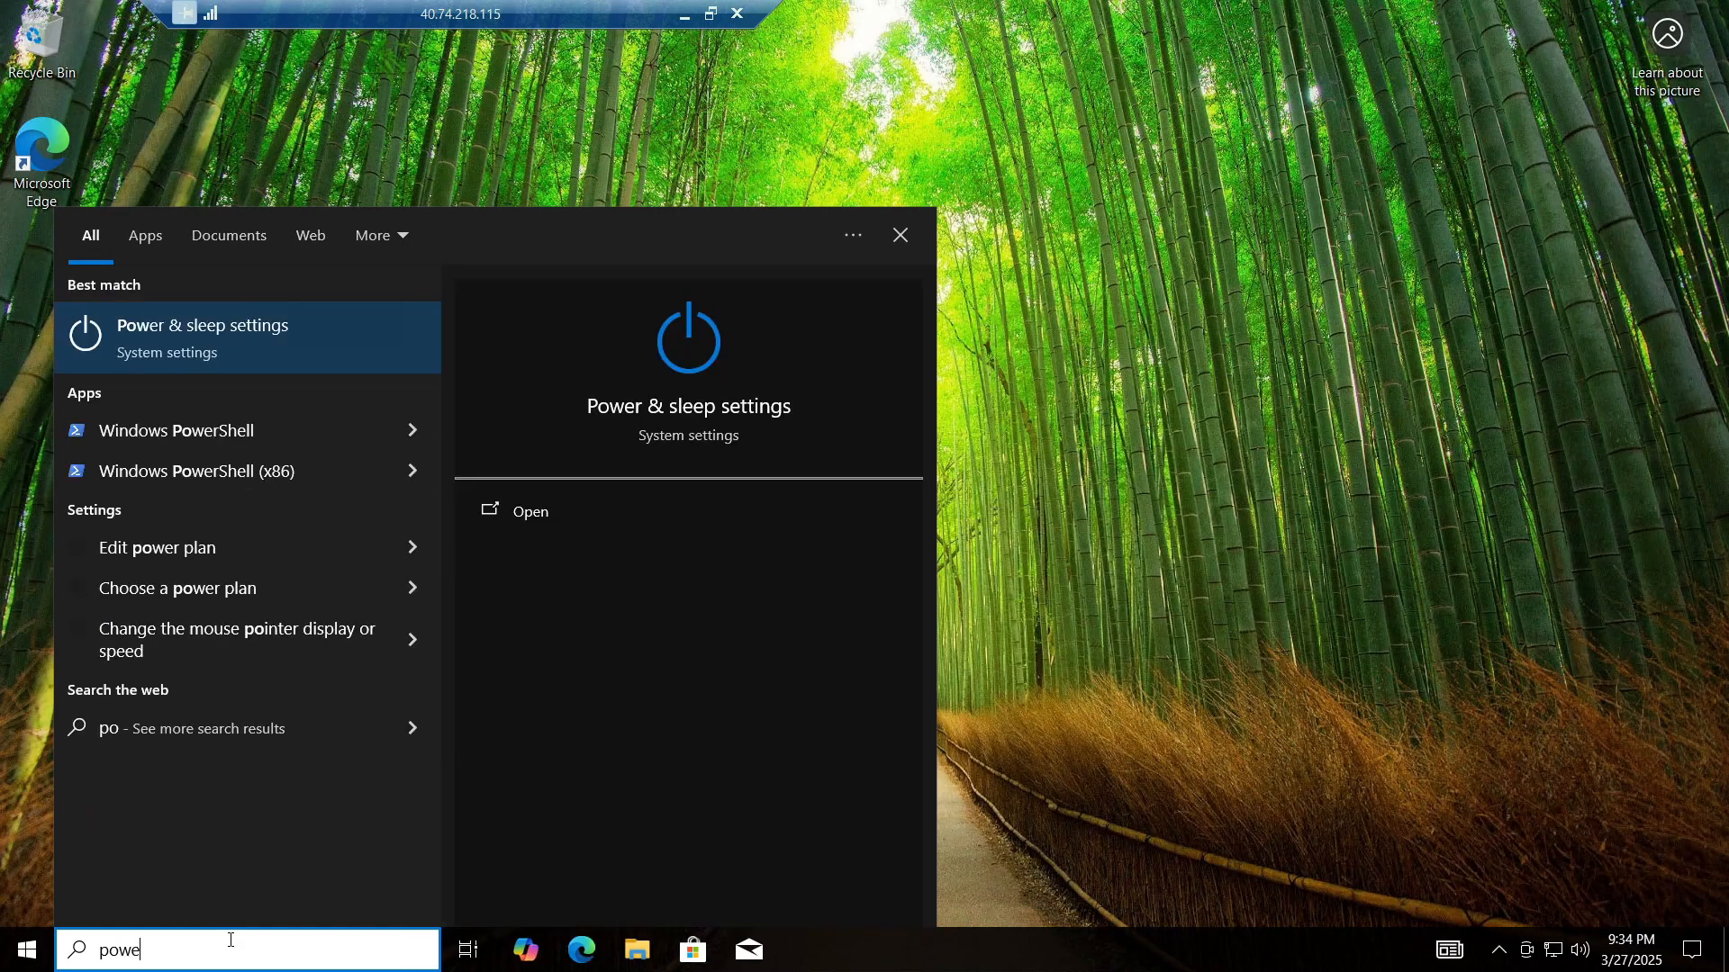
{"action": "type", "text": "rshe;"}
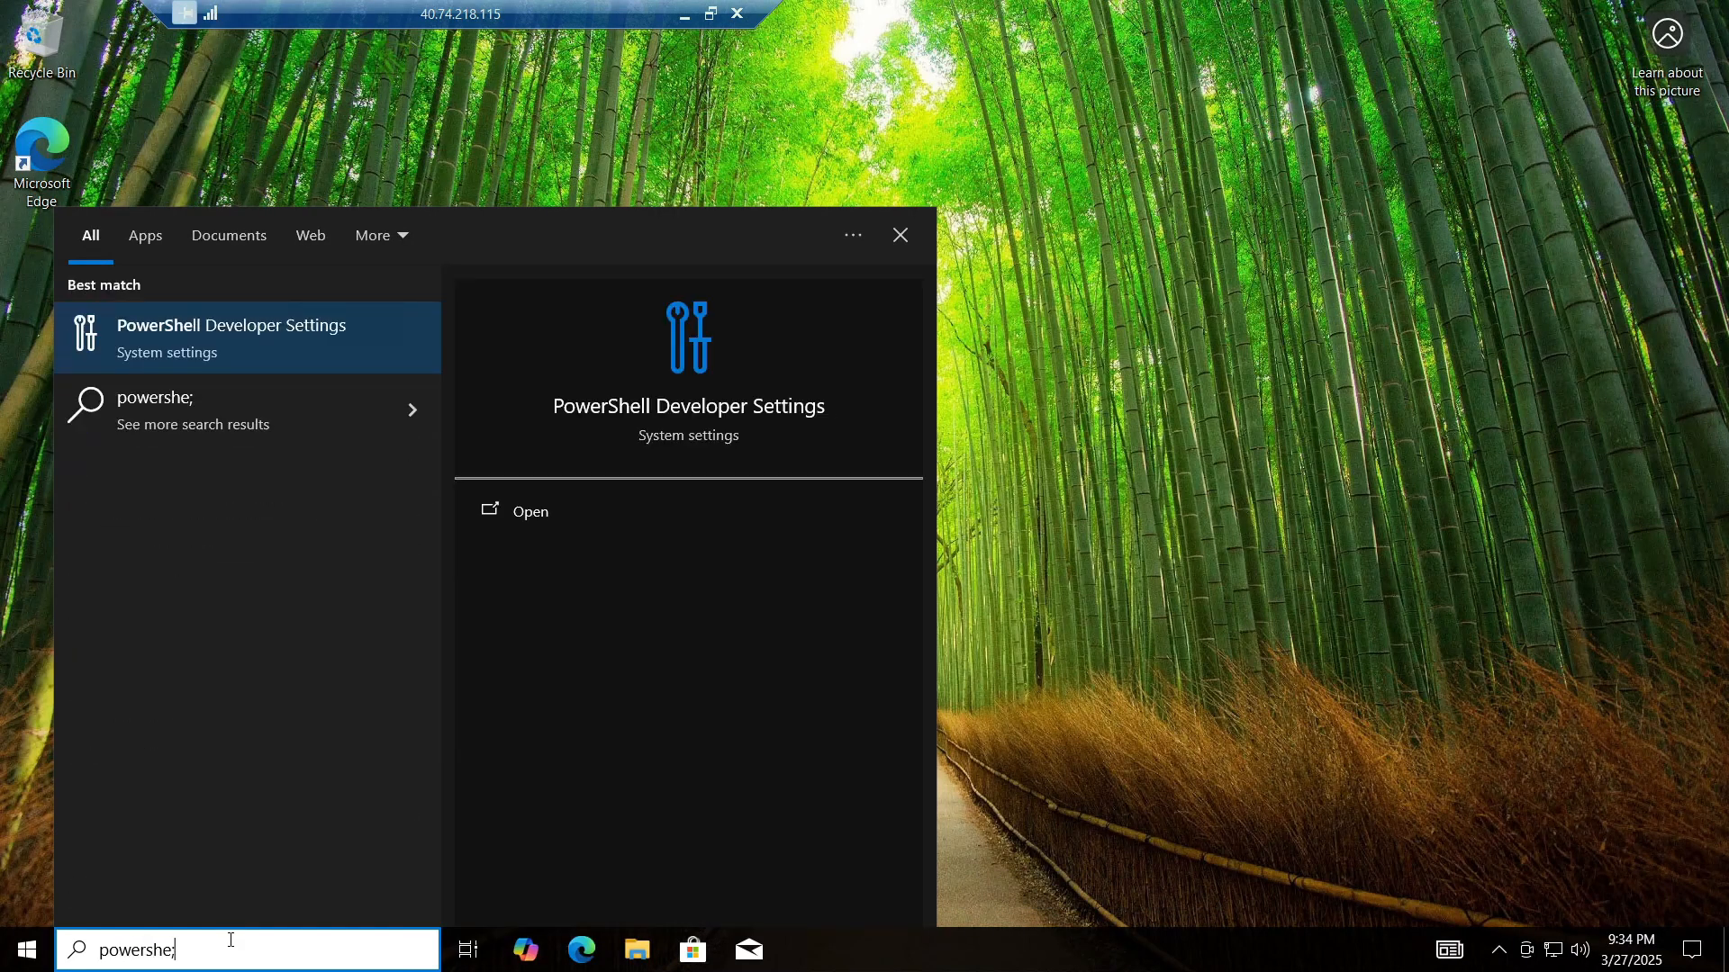
{"action": "key", "text": "BackSpace"}
{"action": "type", "text": "ll"}
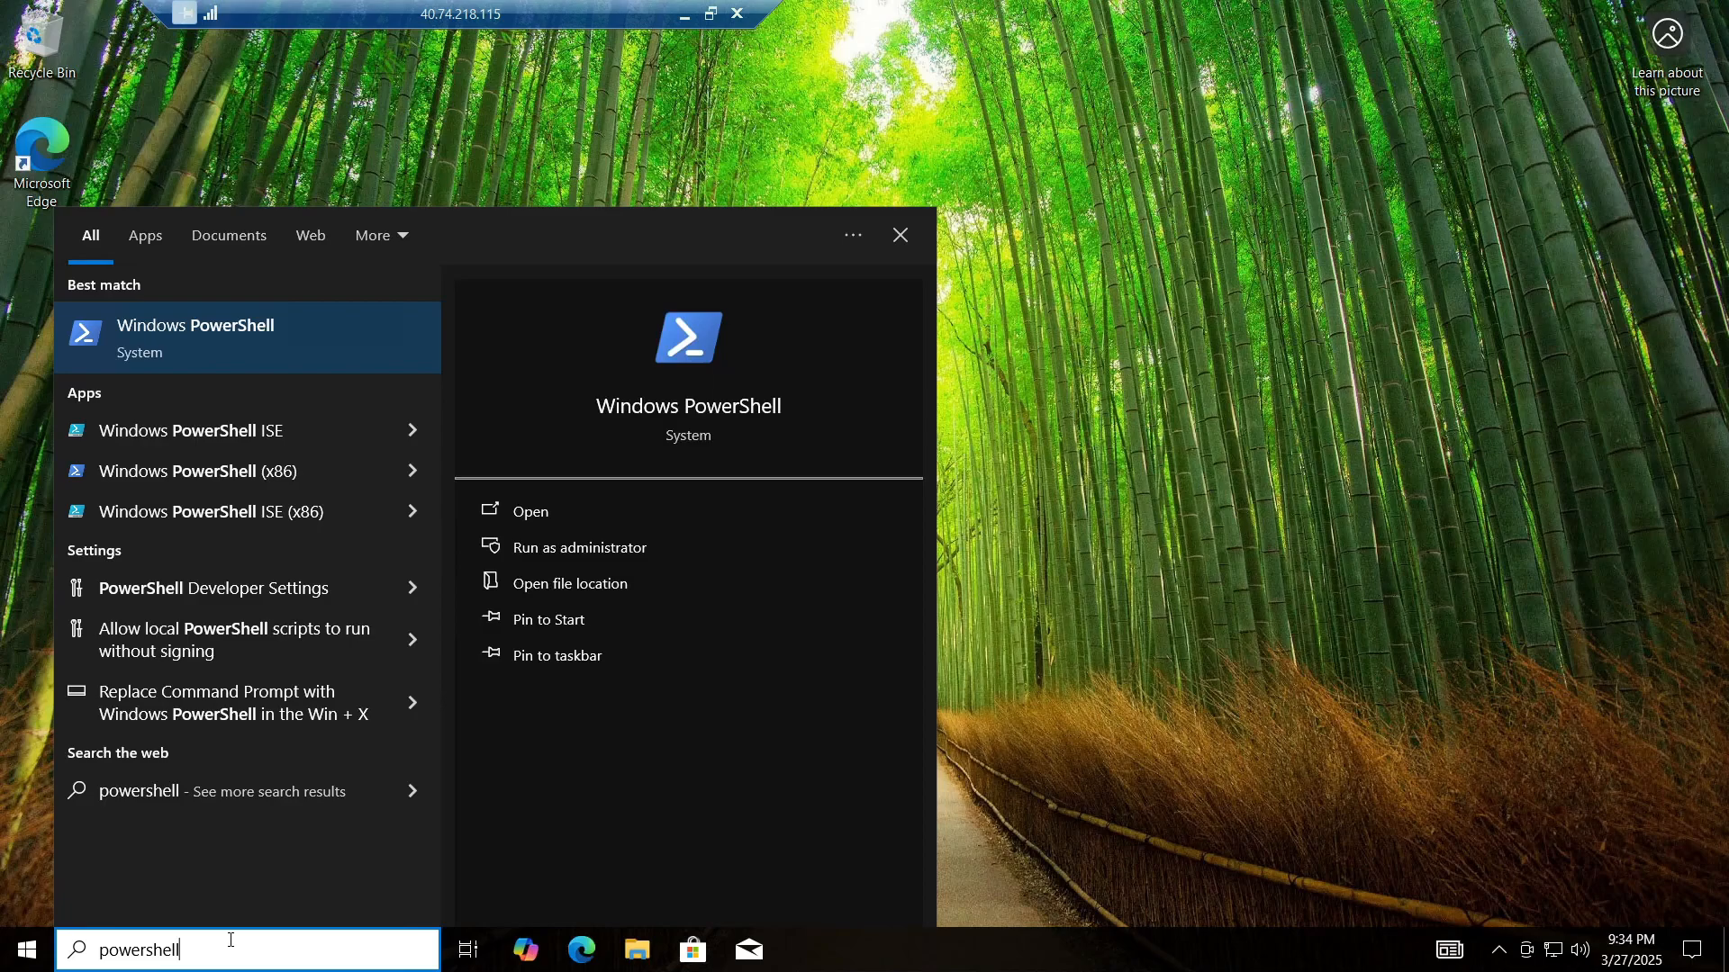
{"action": "key", "text": "Return"}
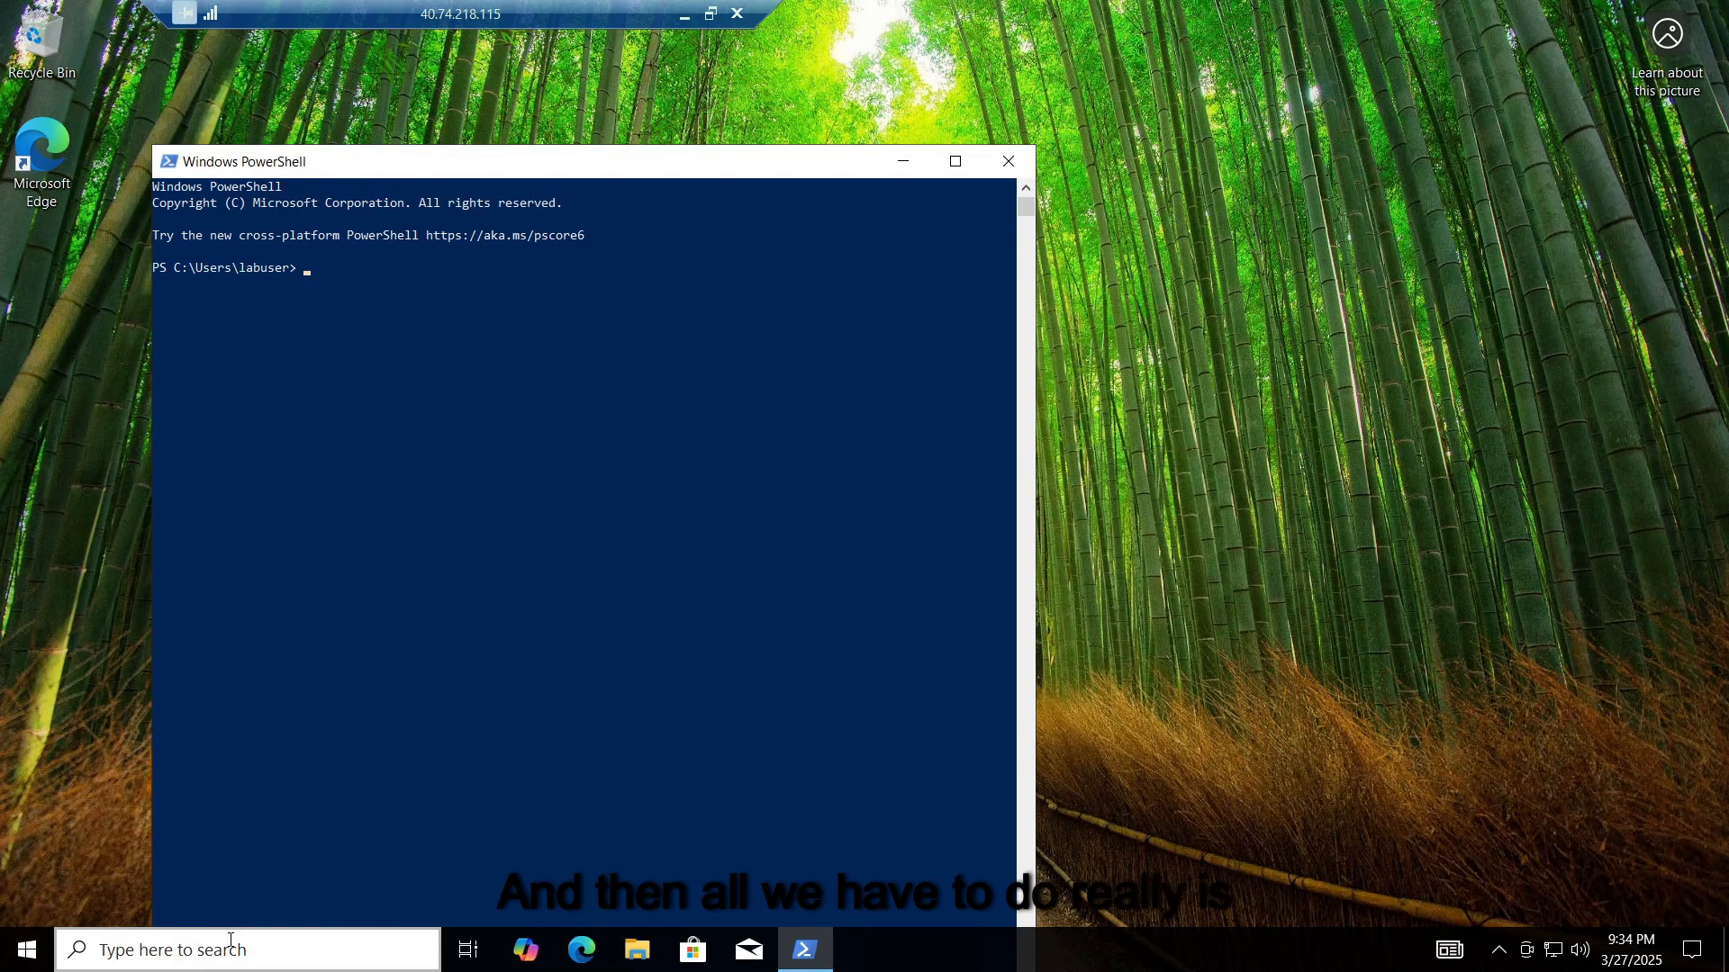
{"action": "type", "text": "ping "}
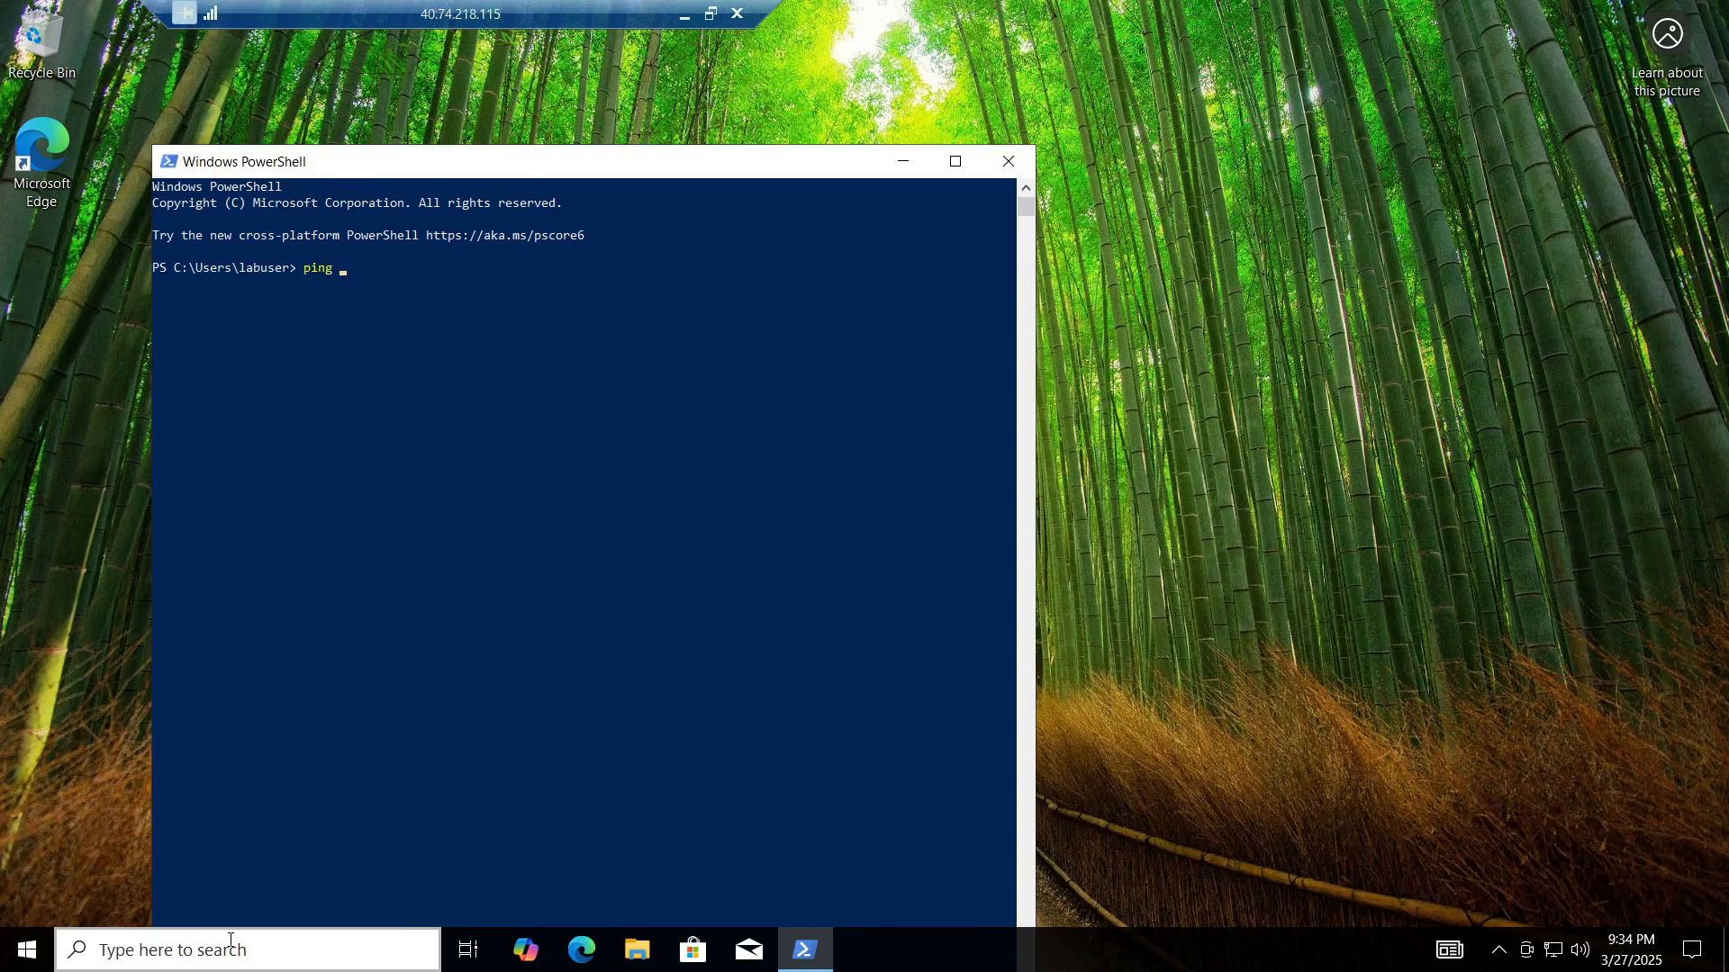
{"action": "type", "text": "10.0.0.4"}
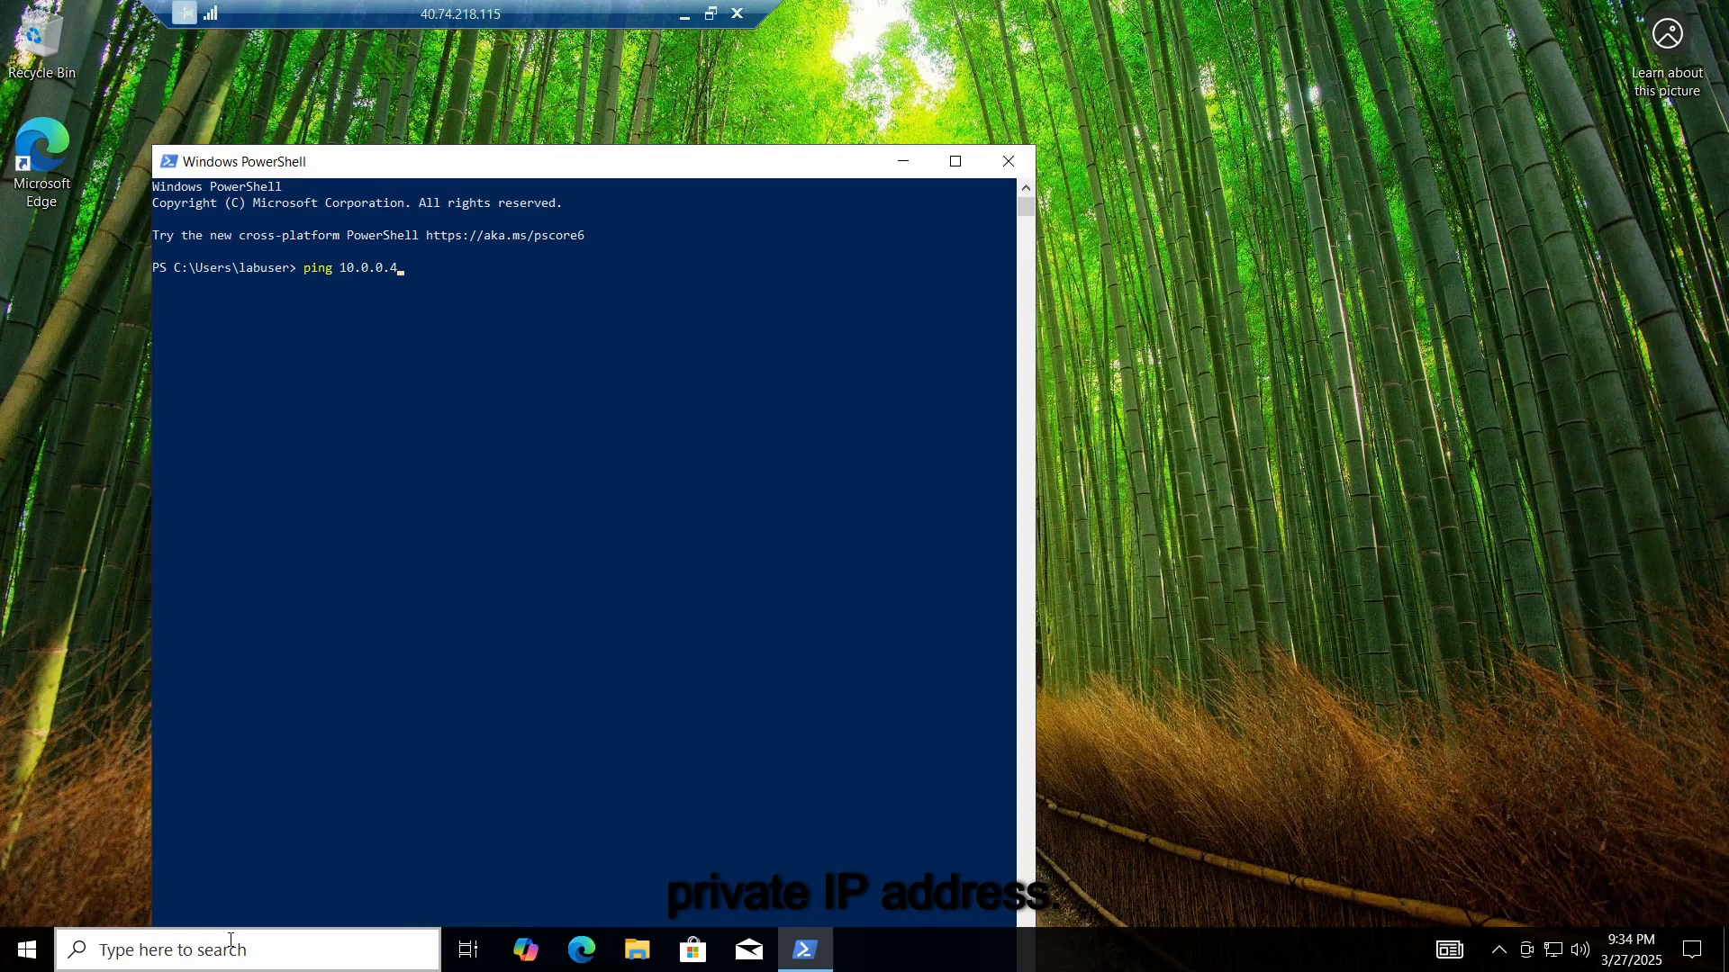
{"action": "key", "text": "Return"}
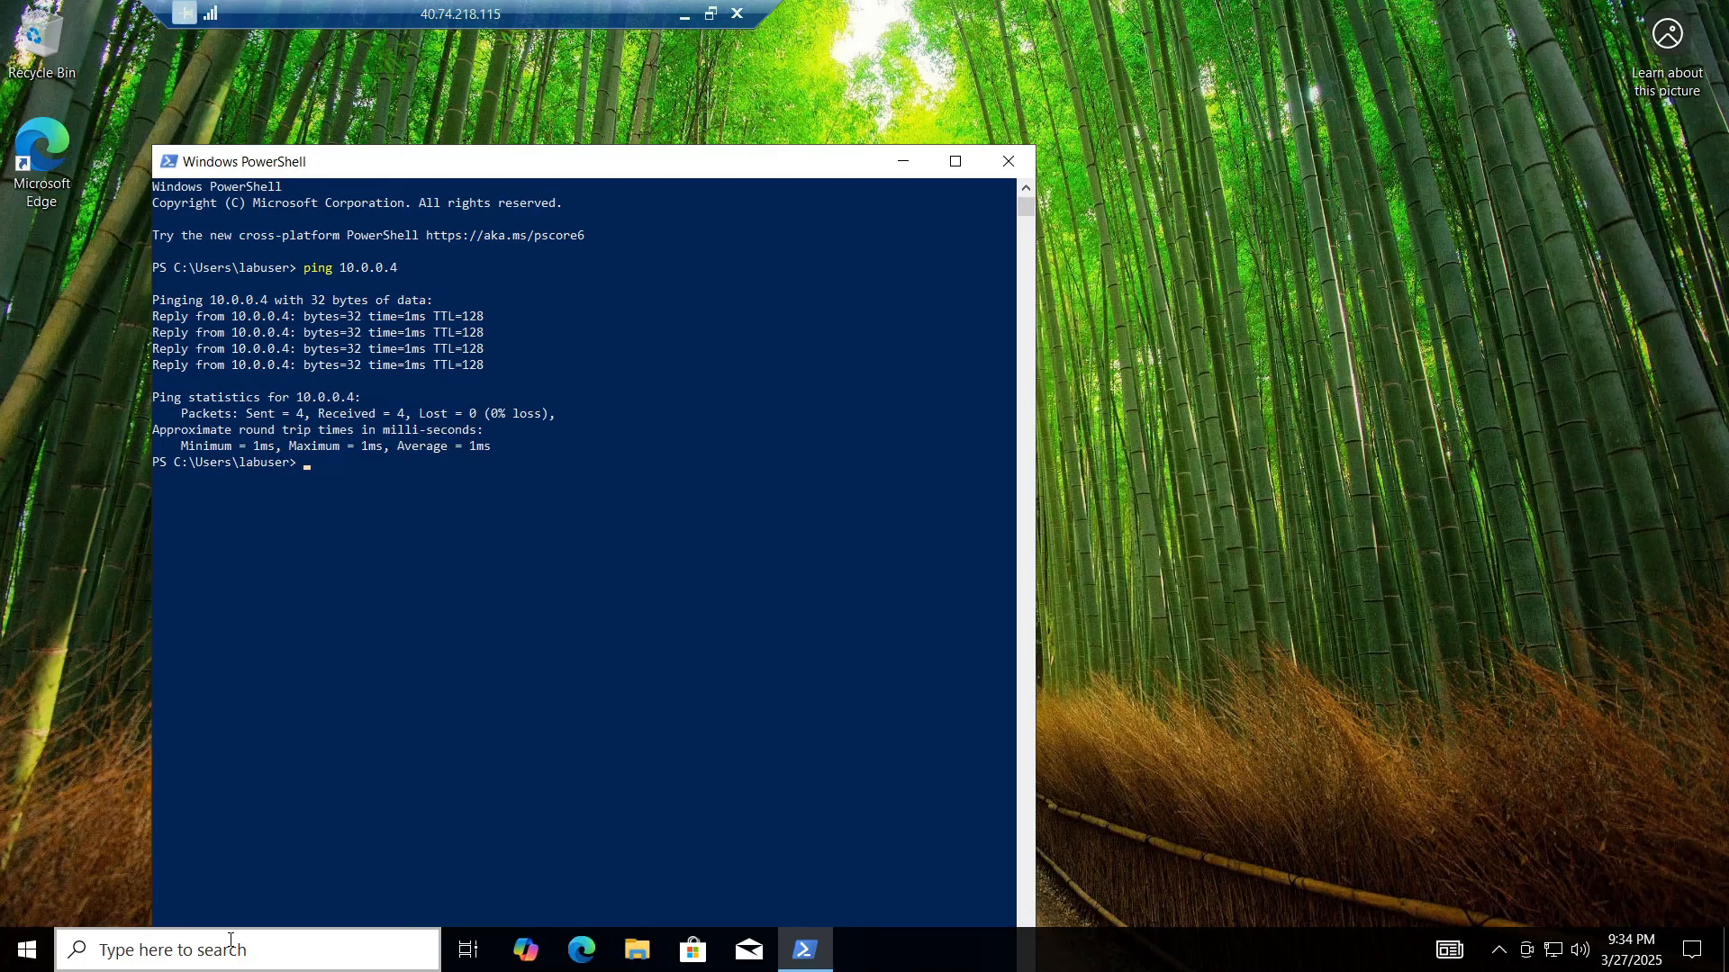
Step: Ping 10.0.0.48 (unreachable), ping 10.0.0.4 again, and maximize the console
{"action": "key", "text": "Up"}
{"action": "type", "text": "8"}
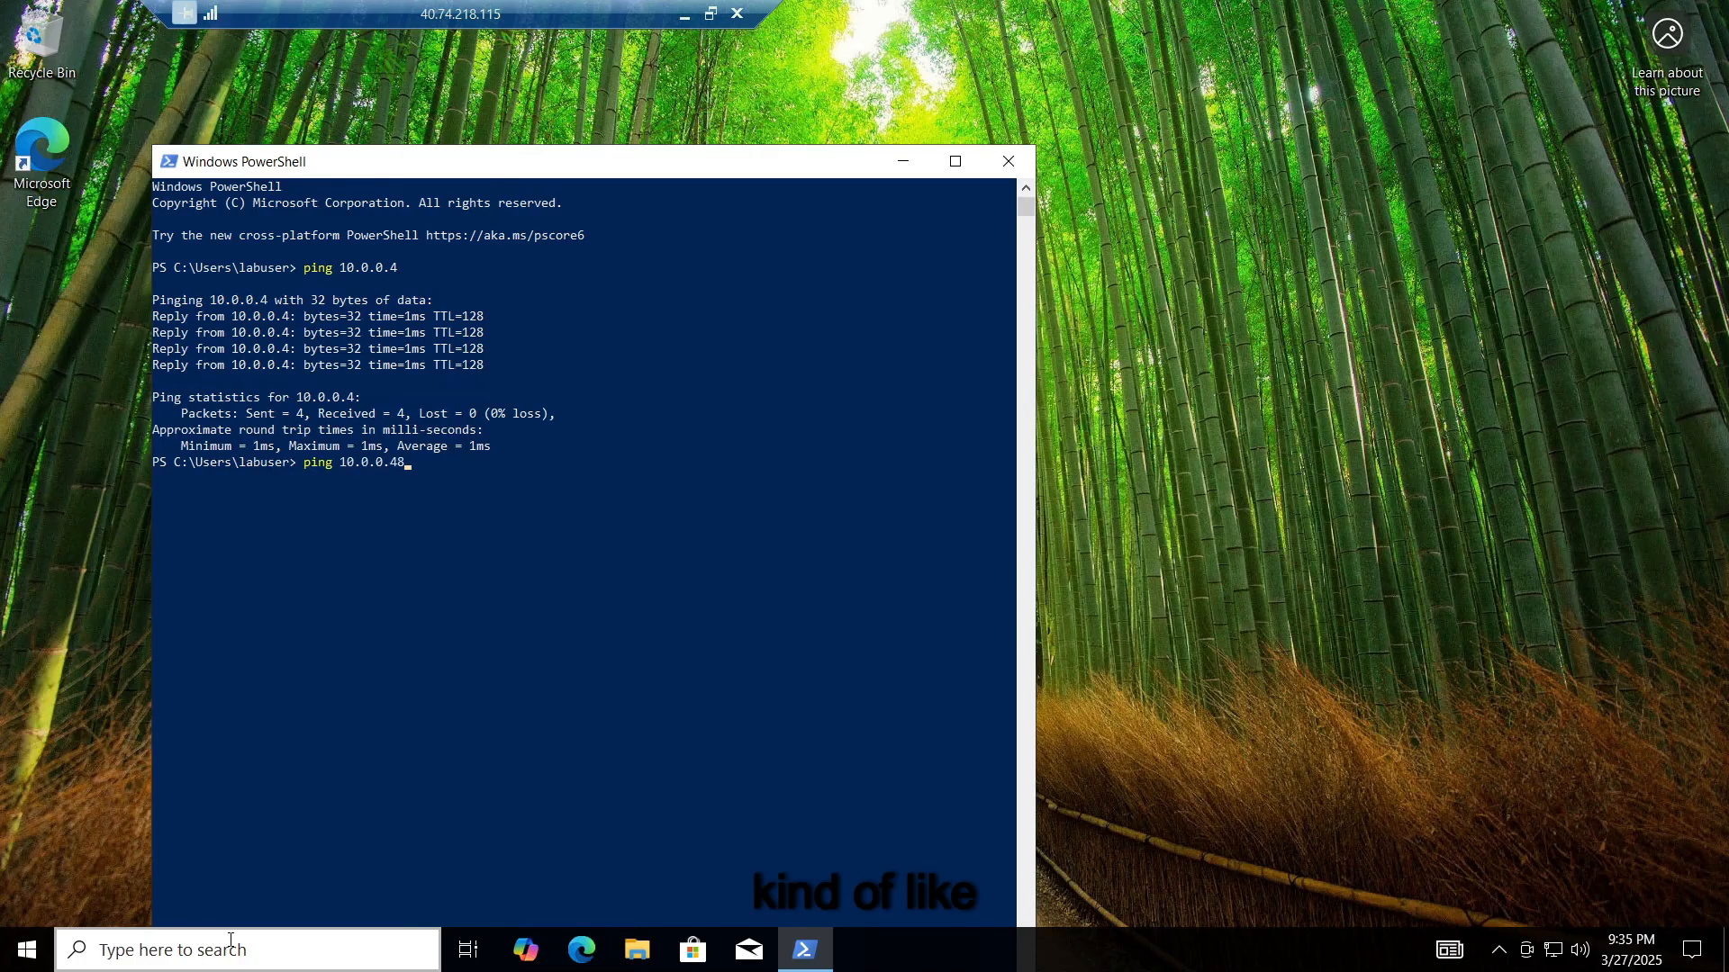
{"action": "key", "text": "Return"}
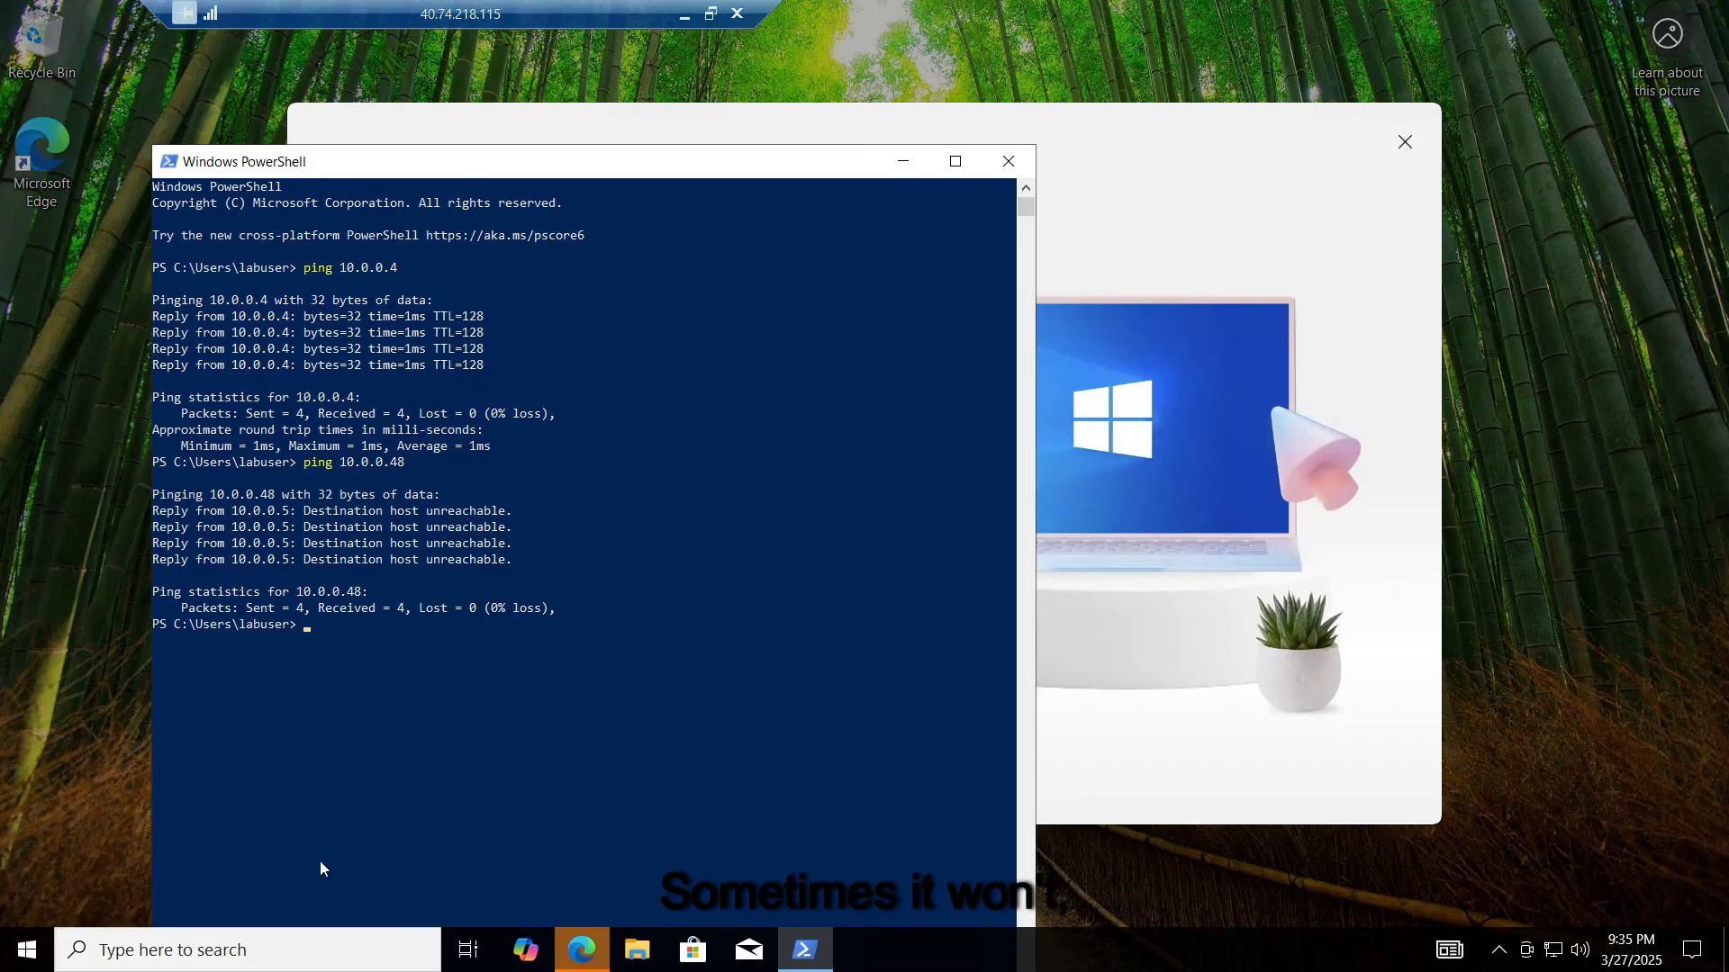
{"action": "left_click", "coordinate": [1401, 139]}
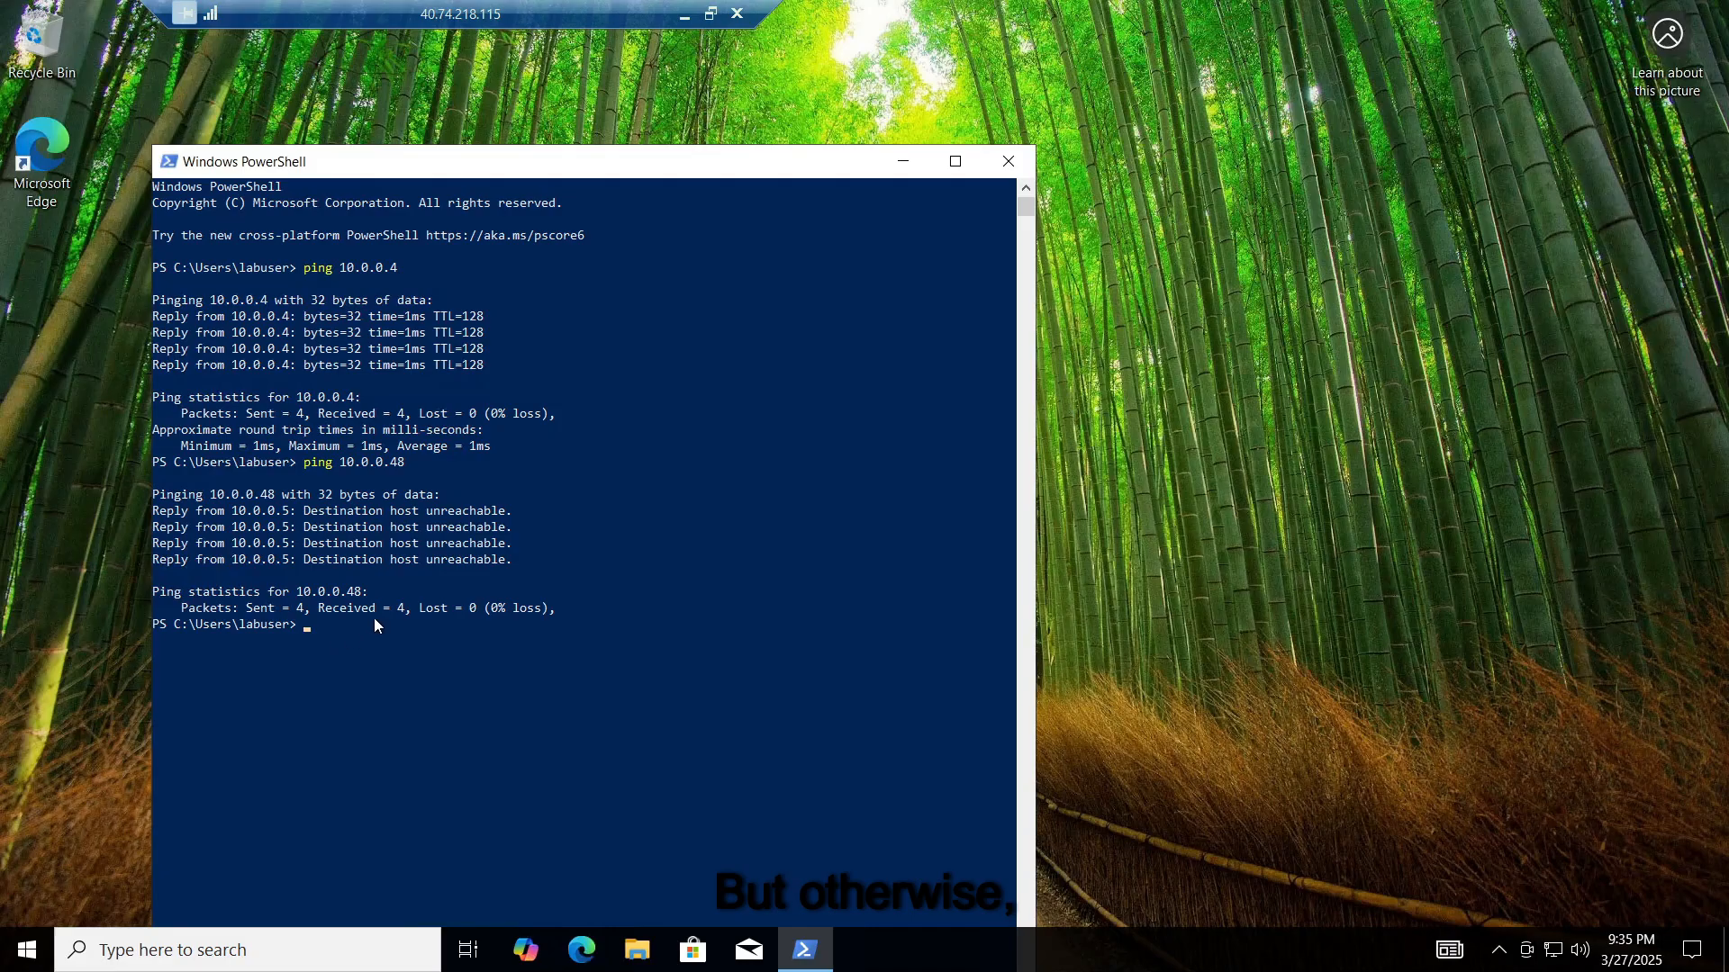
{"action": "key", "text": "Up"}
{"action": "key", "text": "BackSpace"}
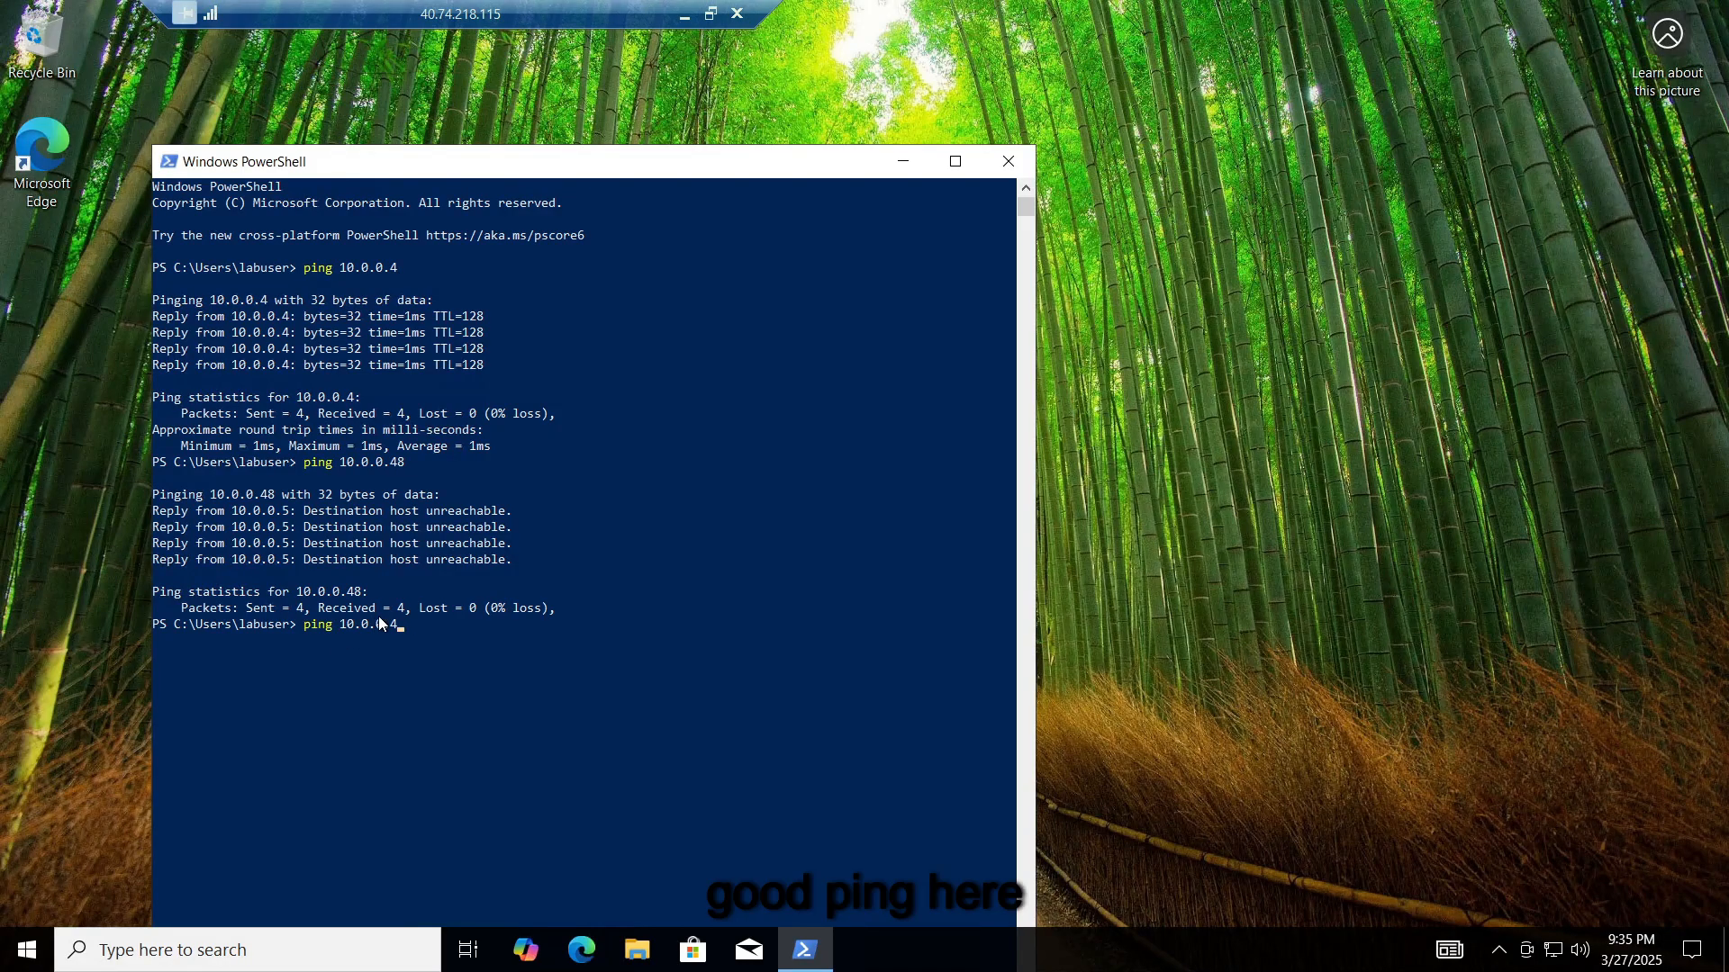
{"action": "key", "text": "Return"}
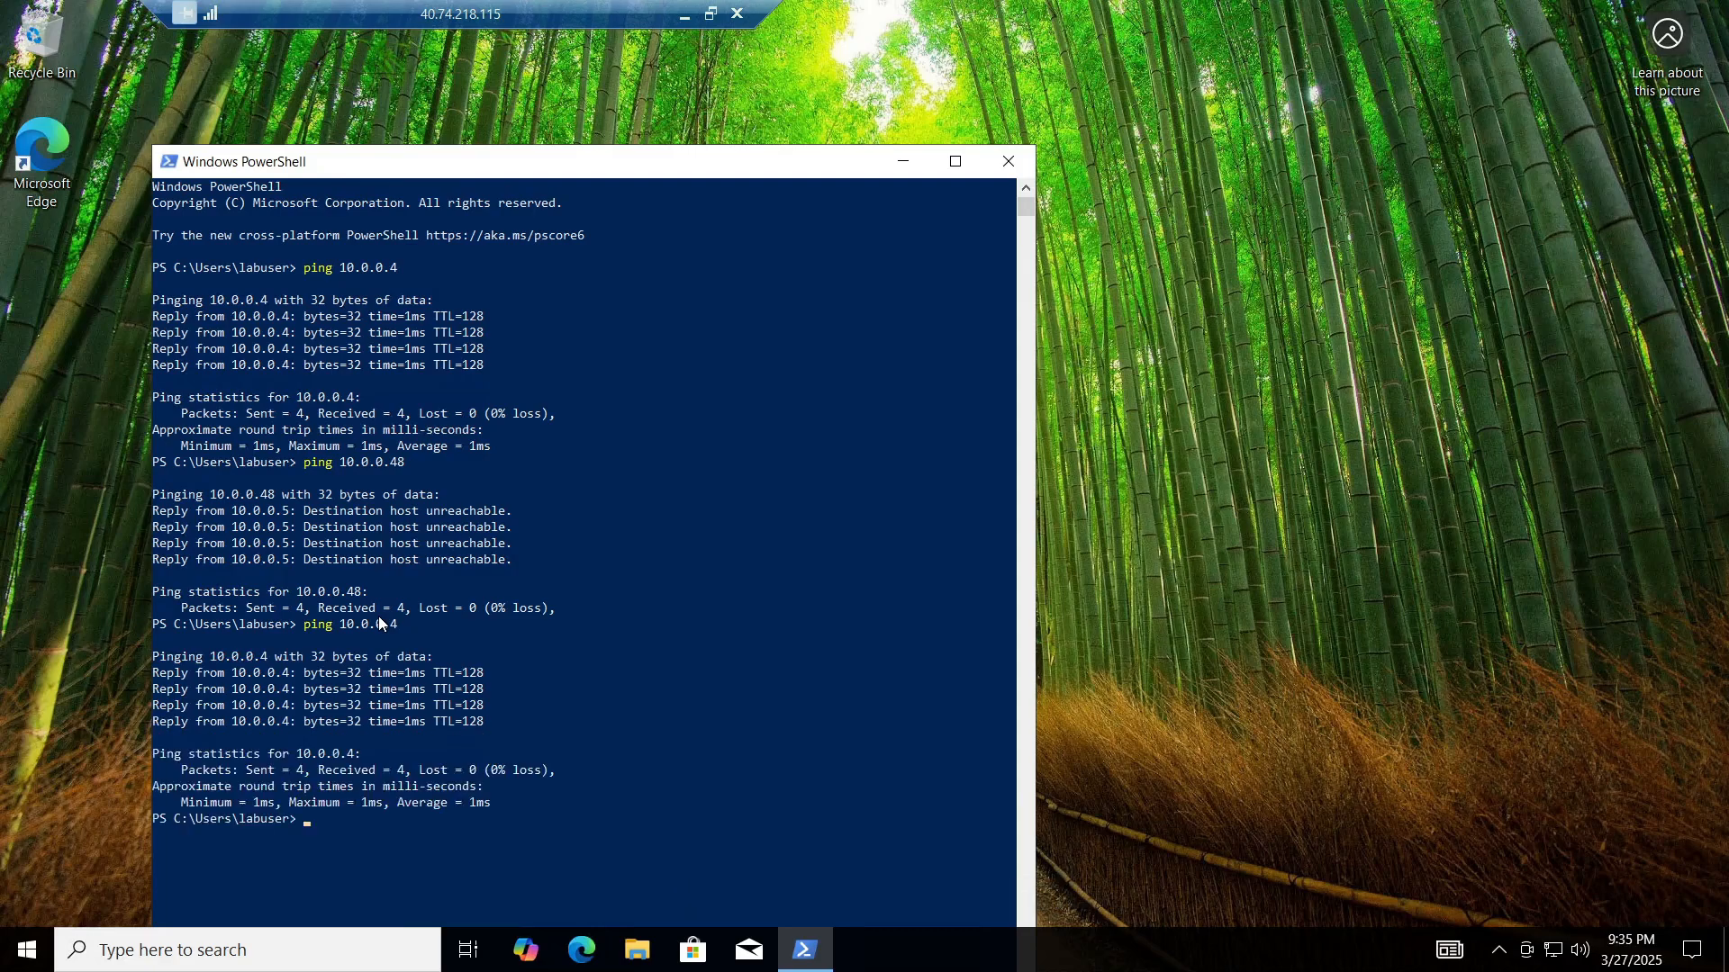
{"action": "left_click", "coordinate": [964, 173]}
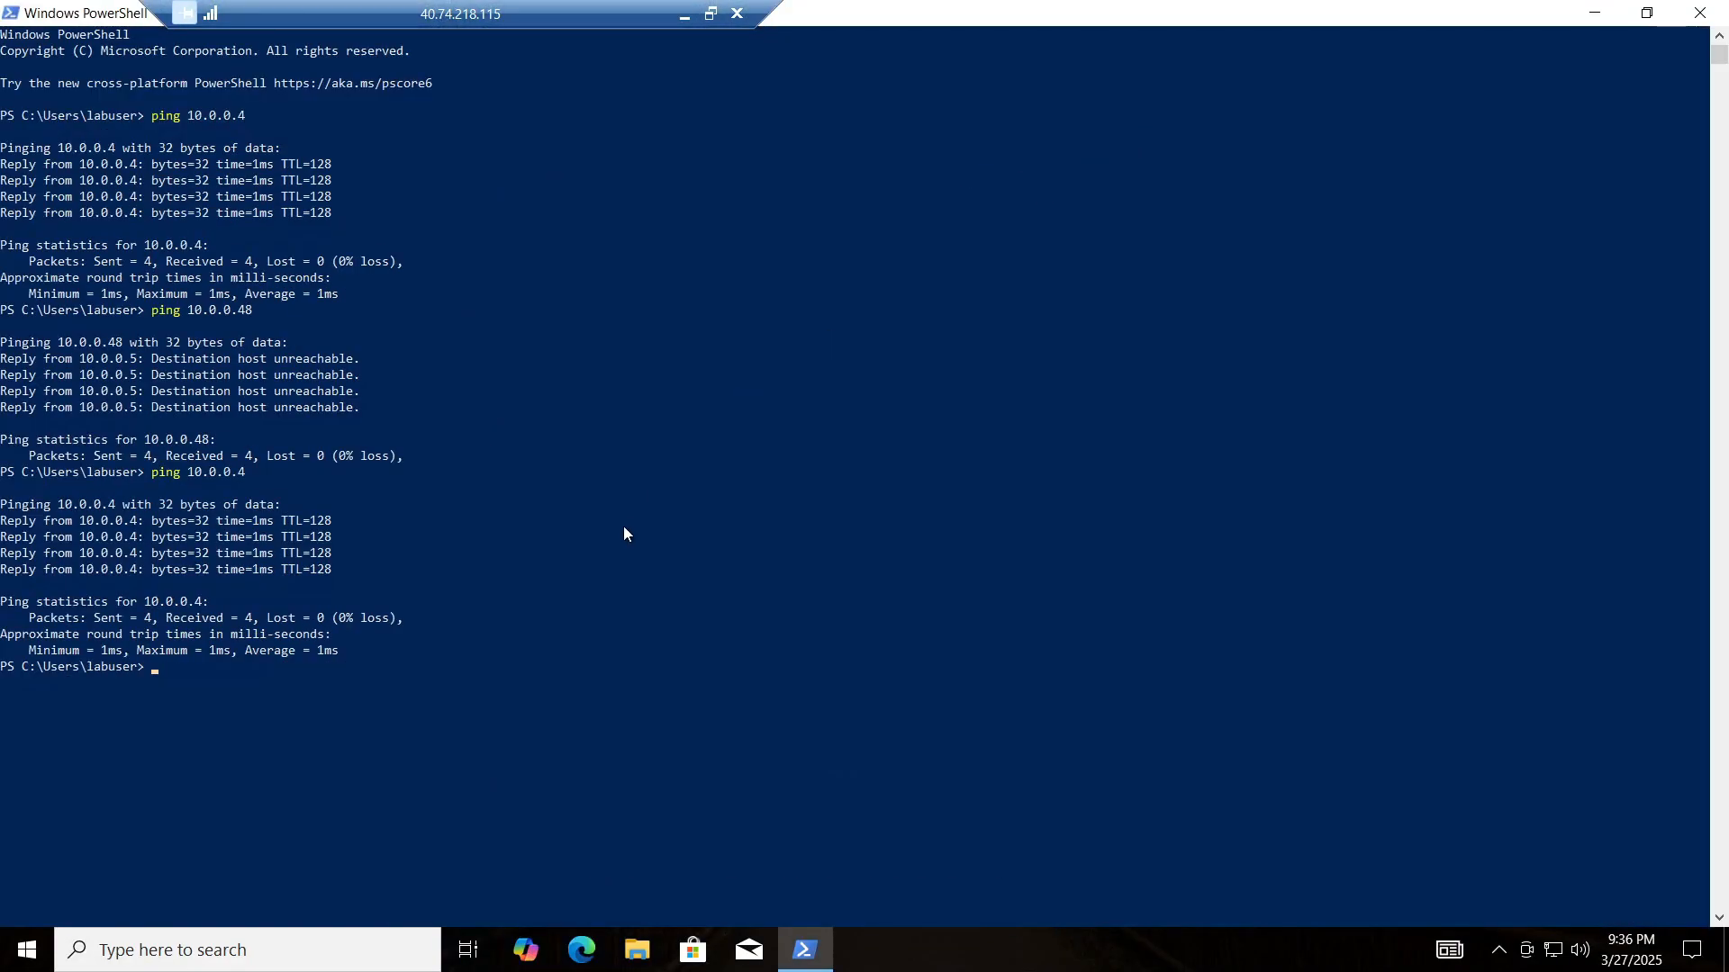
Step: Run 'ipconfig /all' on Client-1 to list its full IP configuration
{"action": "type", "text": "pi"}
{"action": "key", "text": "BackSpace"}
{"action": "key", "text": "BackSpace"}
{"action": "type", "text": "ip"}
{"action": "key", "text": "BackSpace"}
{"action": "type", "text": "cong"}
{"action": "key", "text": "BackSpace"}
{"action": "key", "text": "BackSpace"}
{"action": "key", "text": "BackSpace"}
{"action": "type", "text": "config /"}
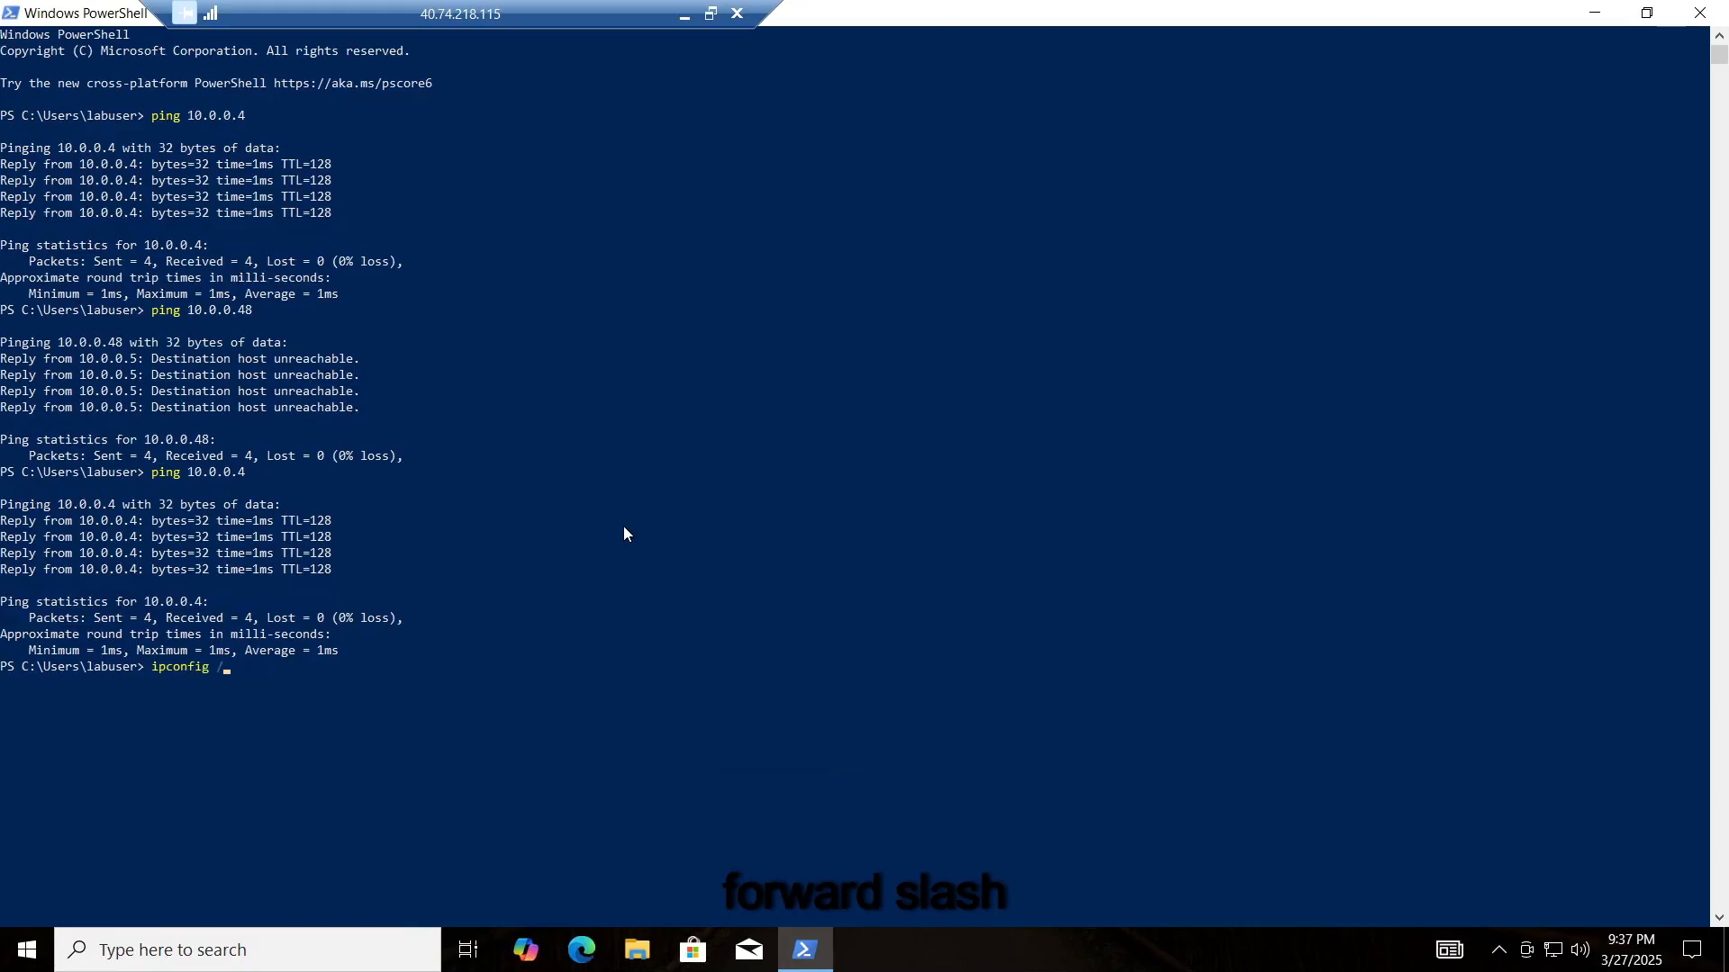
{"action": "type", "text": "all"}
{"action": "key", "text": "Return"}
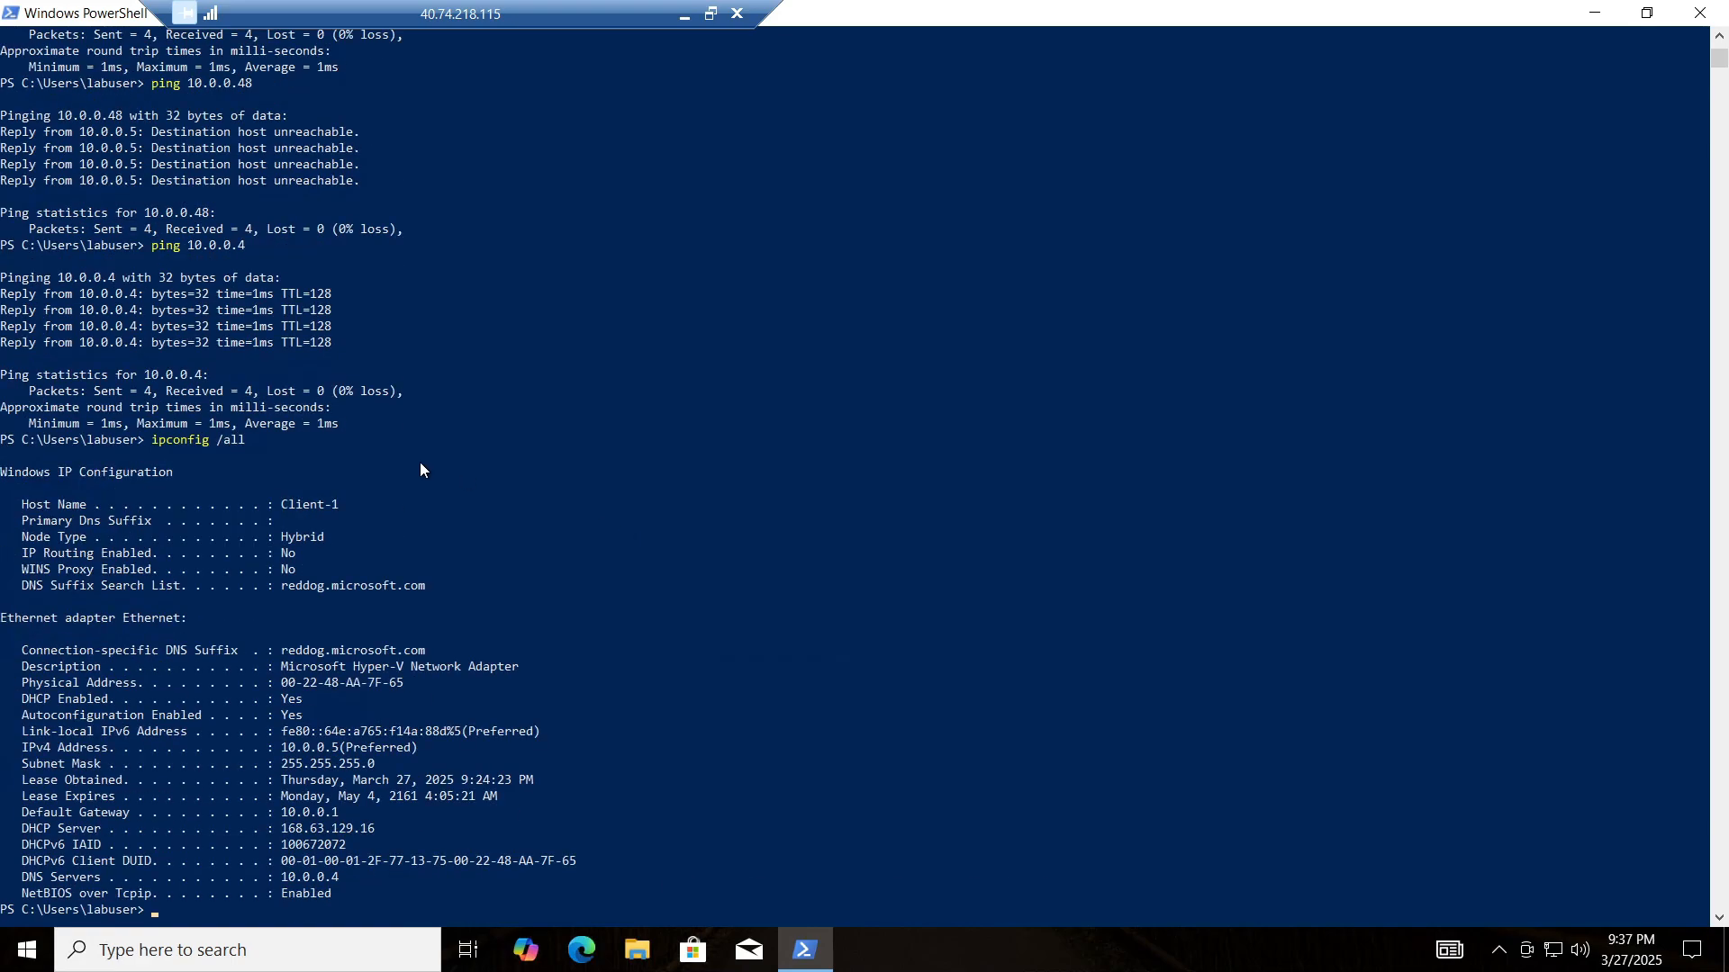
Step: Highlight the DNS Servers line in the output, showing the address 10.0.0.4
{"action": "scroll", "coordinate": [135, 648], "scroll_direction": "down", "scroll_amount": 1}
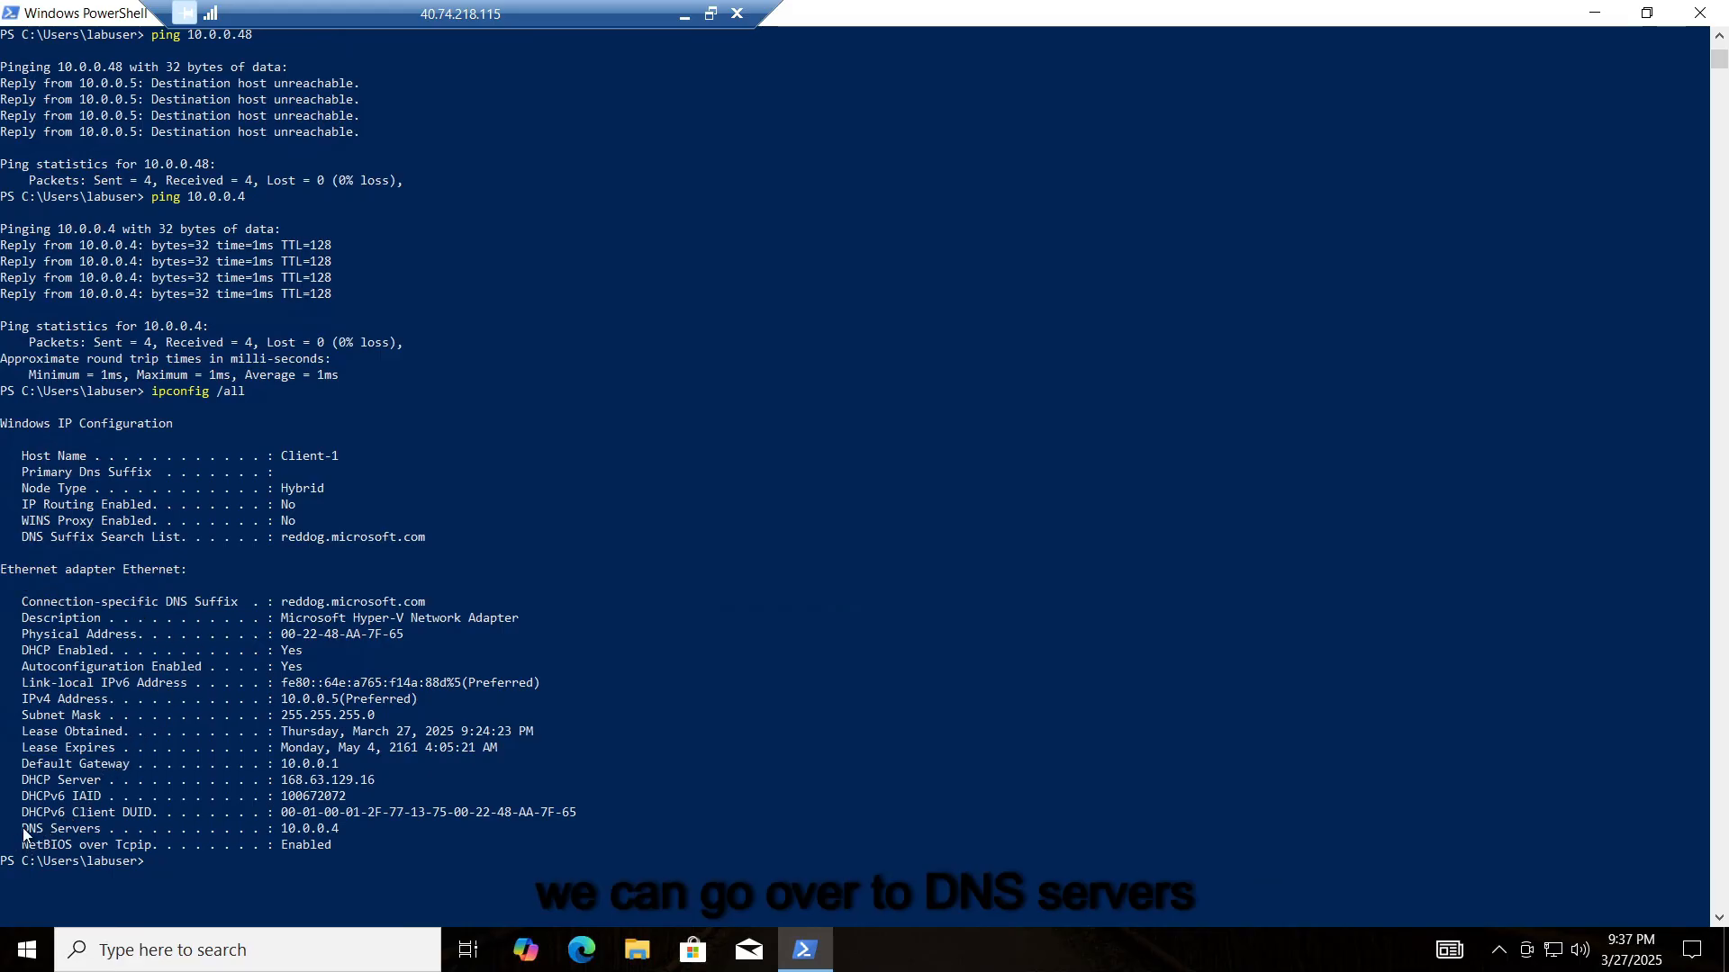
{"action": "left_click_drag", "start_coordinate": [22, 829], "coordinate": [103, 830]}
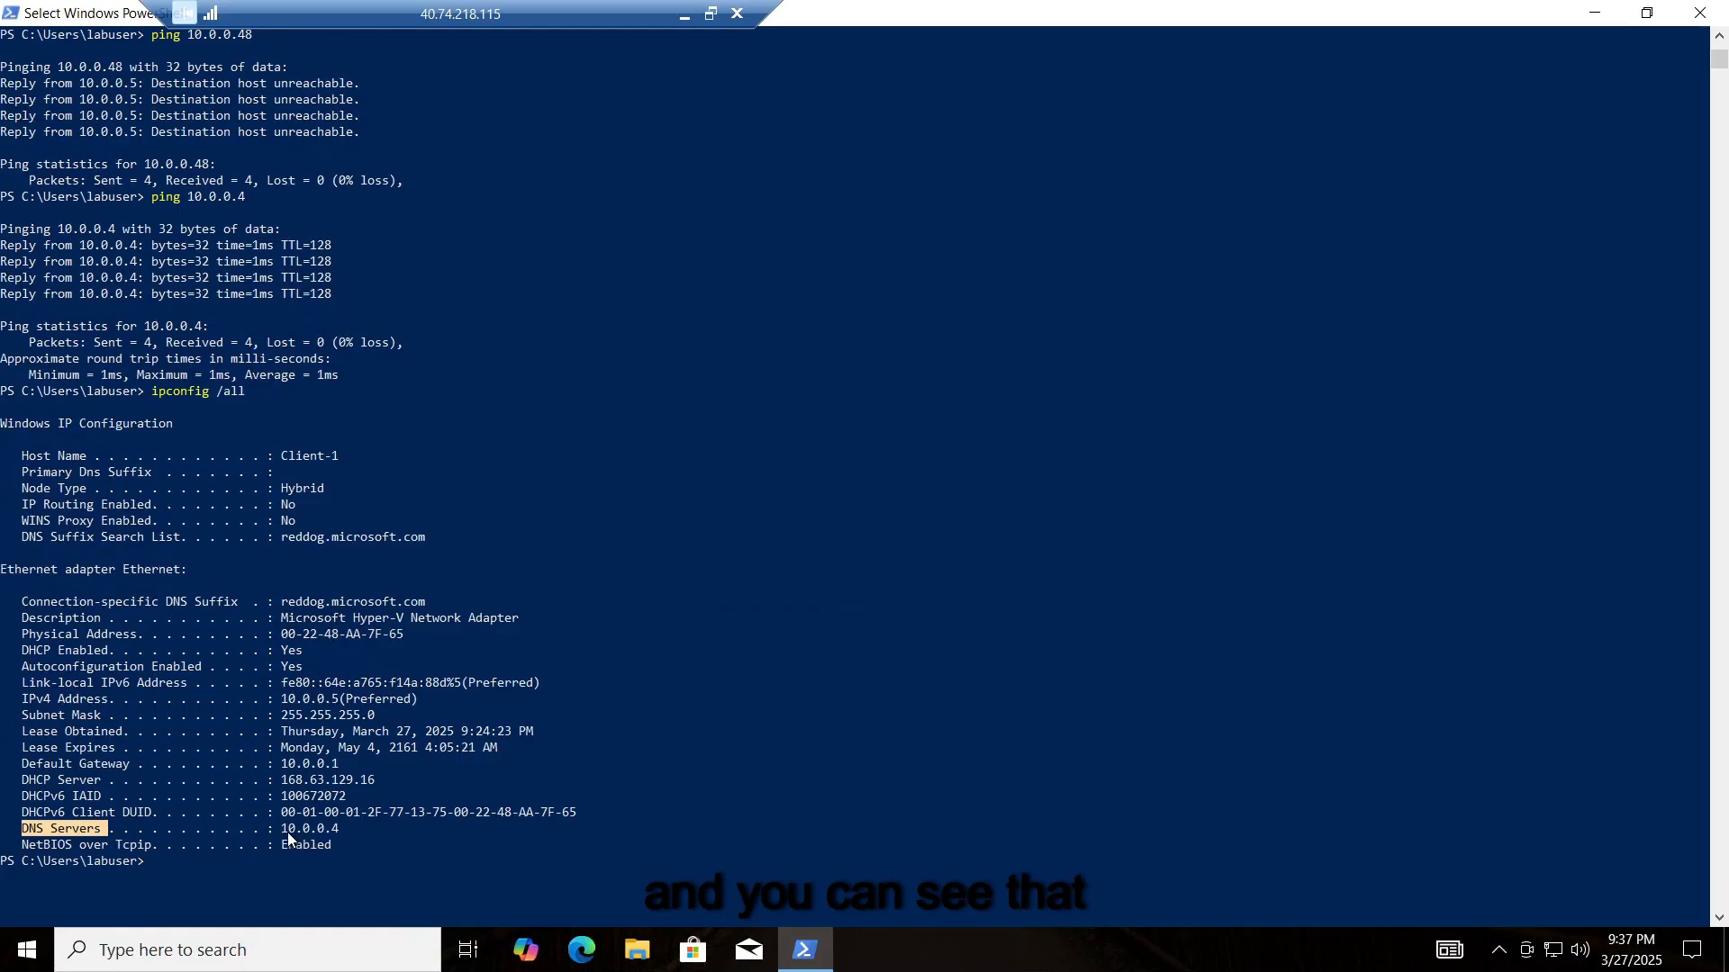
{"action": "left_click_drag", "start_coordinate": [267, 829], "coordinate": [329, 830]}
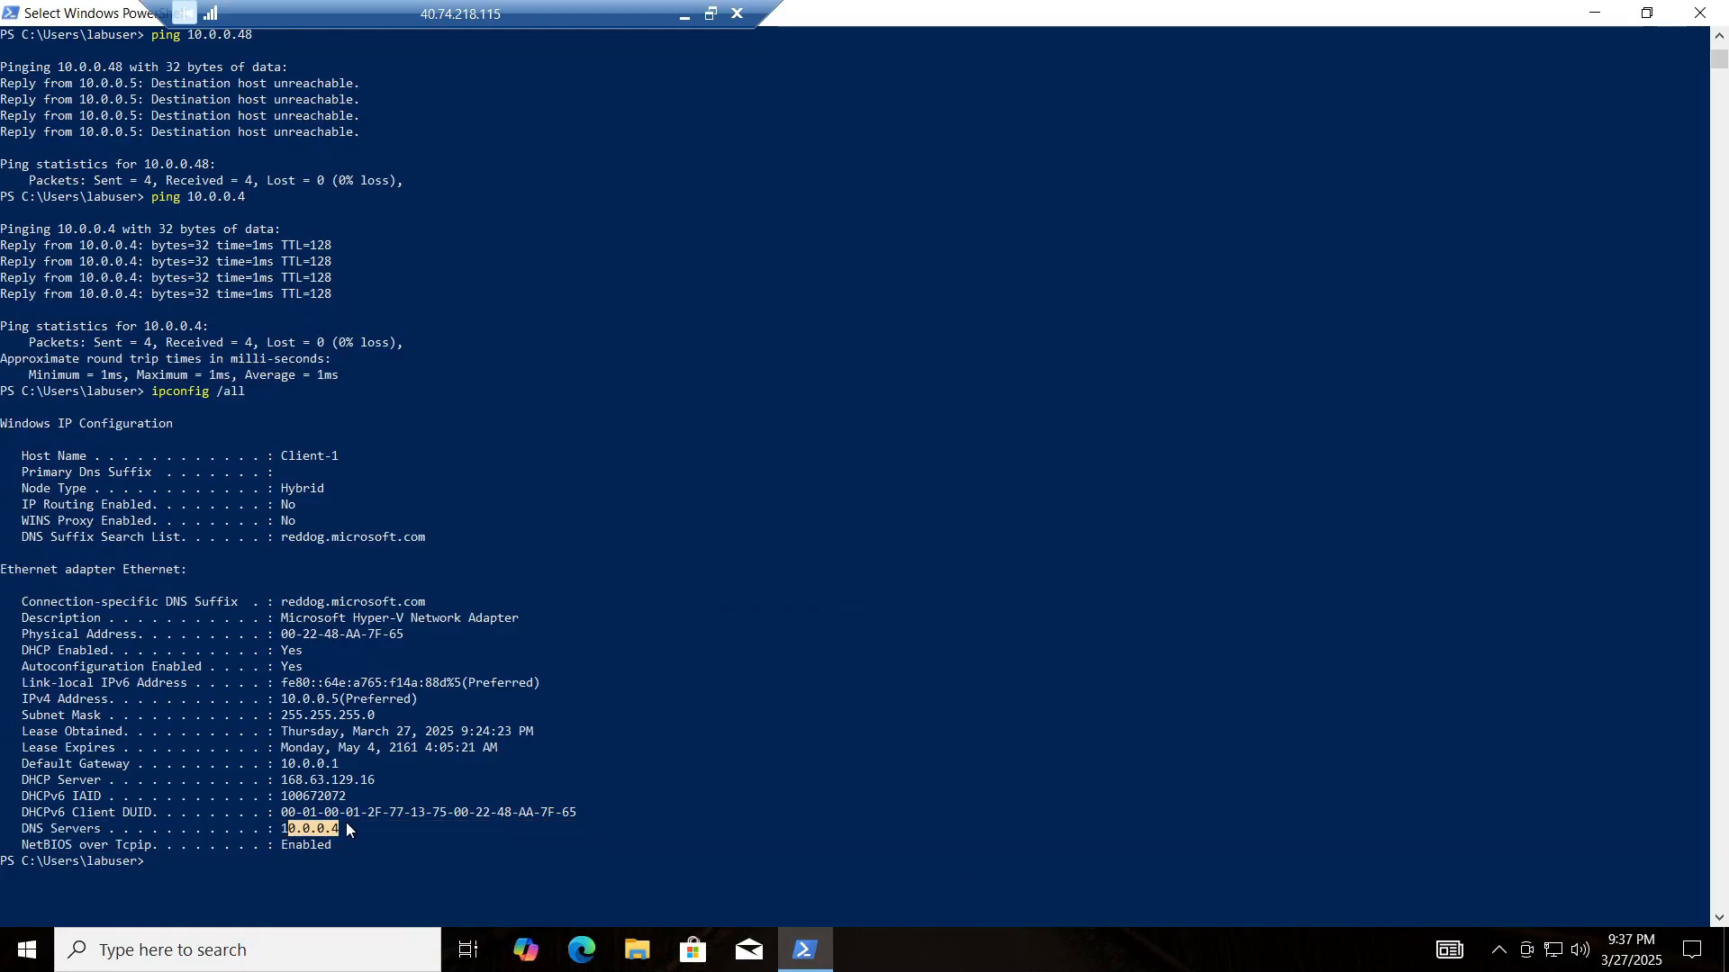
{"action": "left_click_drag", "start_coordinate": [277, 826], "coordinate": [368, 830]}
{"action": "left_click", "coordinate": [275, 837]}
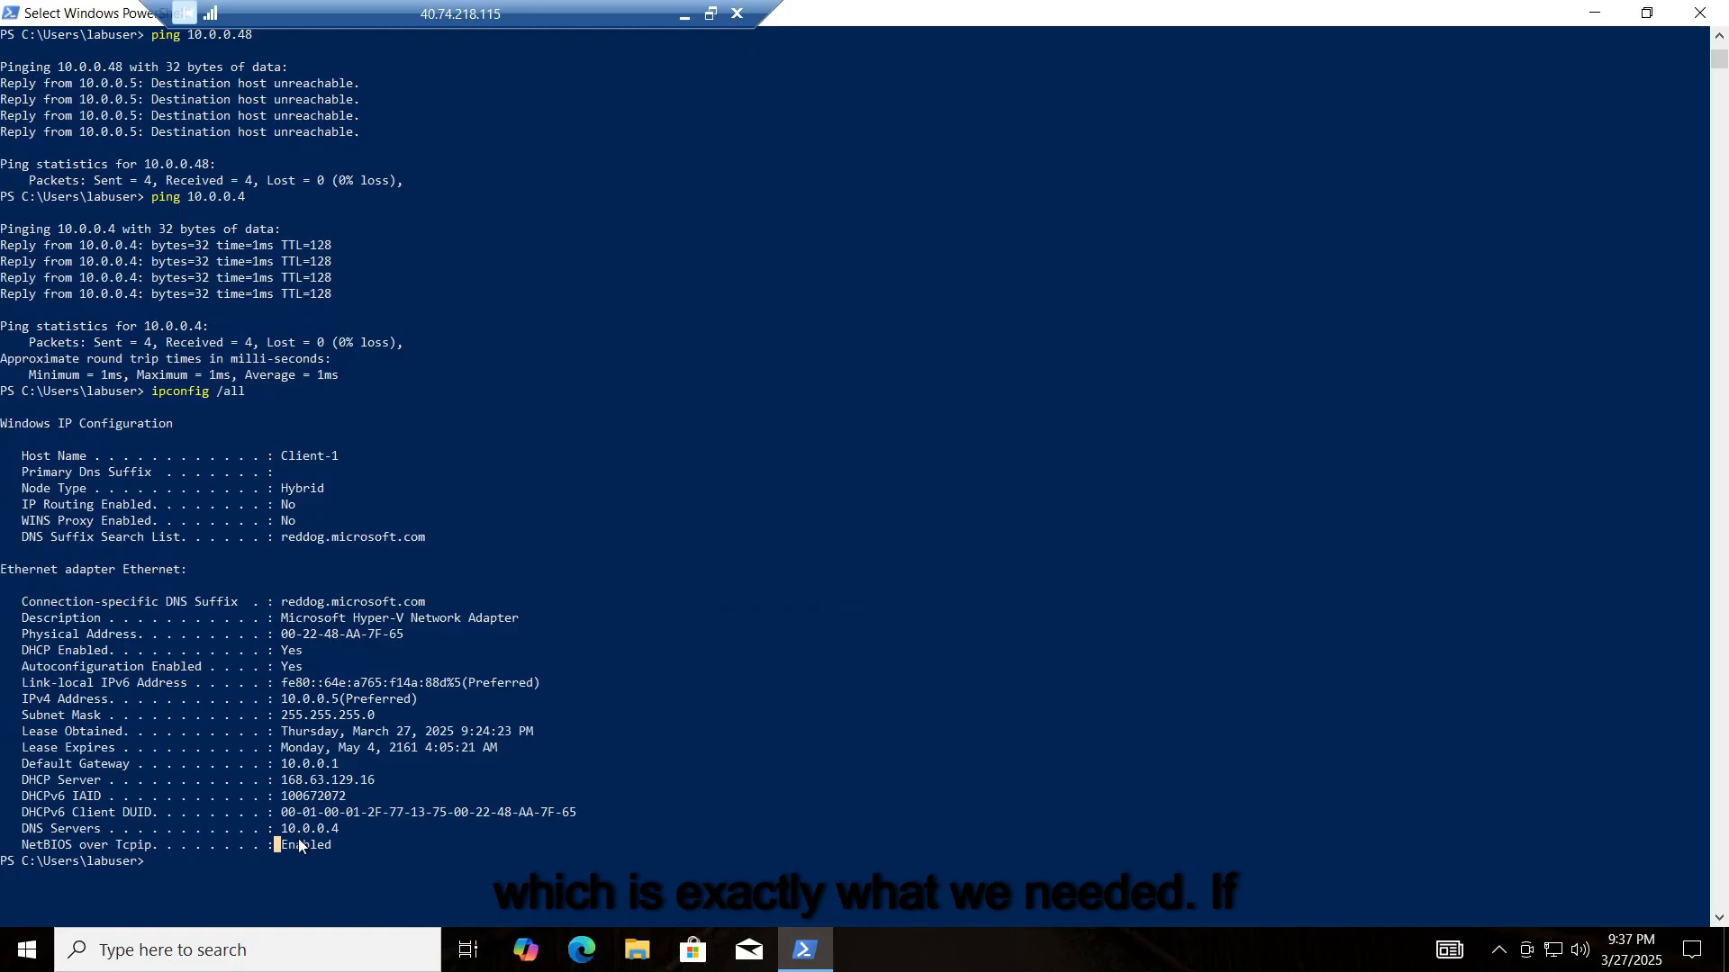
{"action": "left_click", "coordinate": [300, 829]}
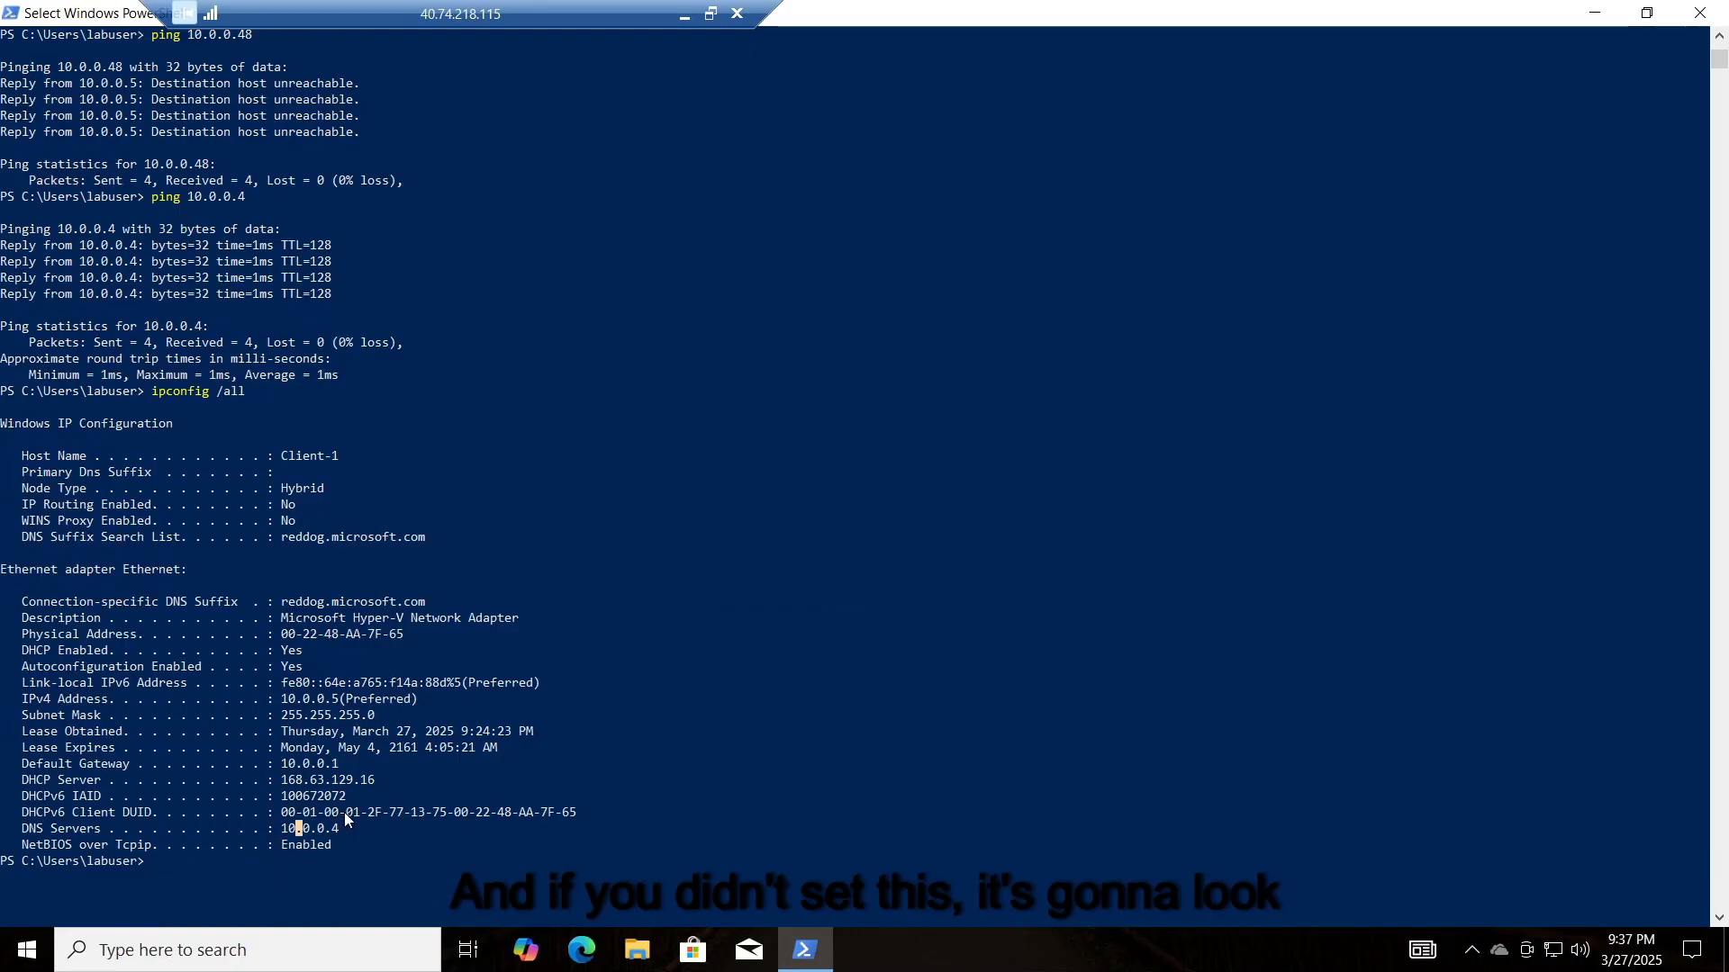
{"action": "left_click", "coordinate": [357, 843]}
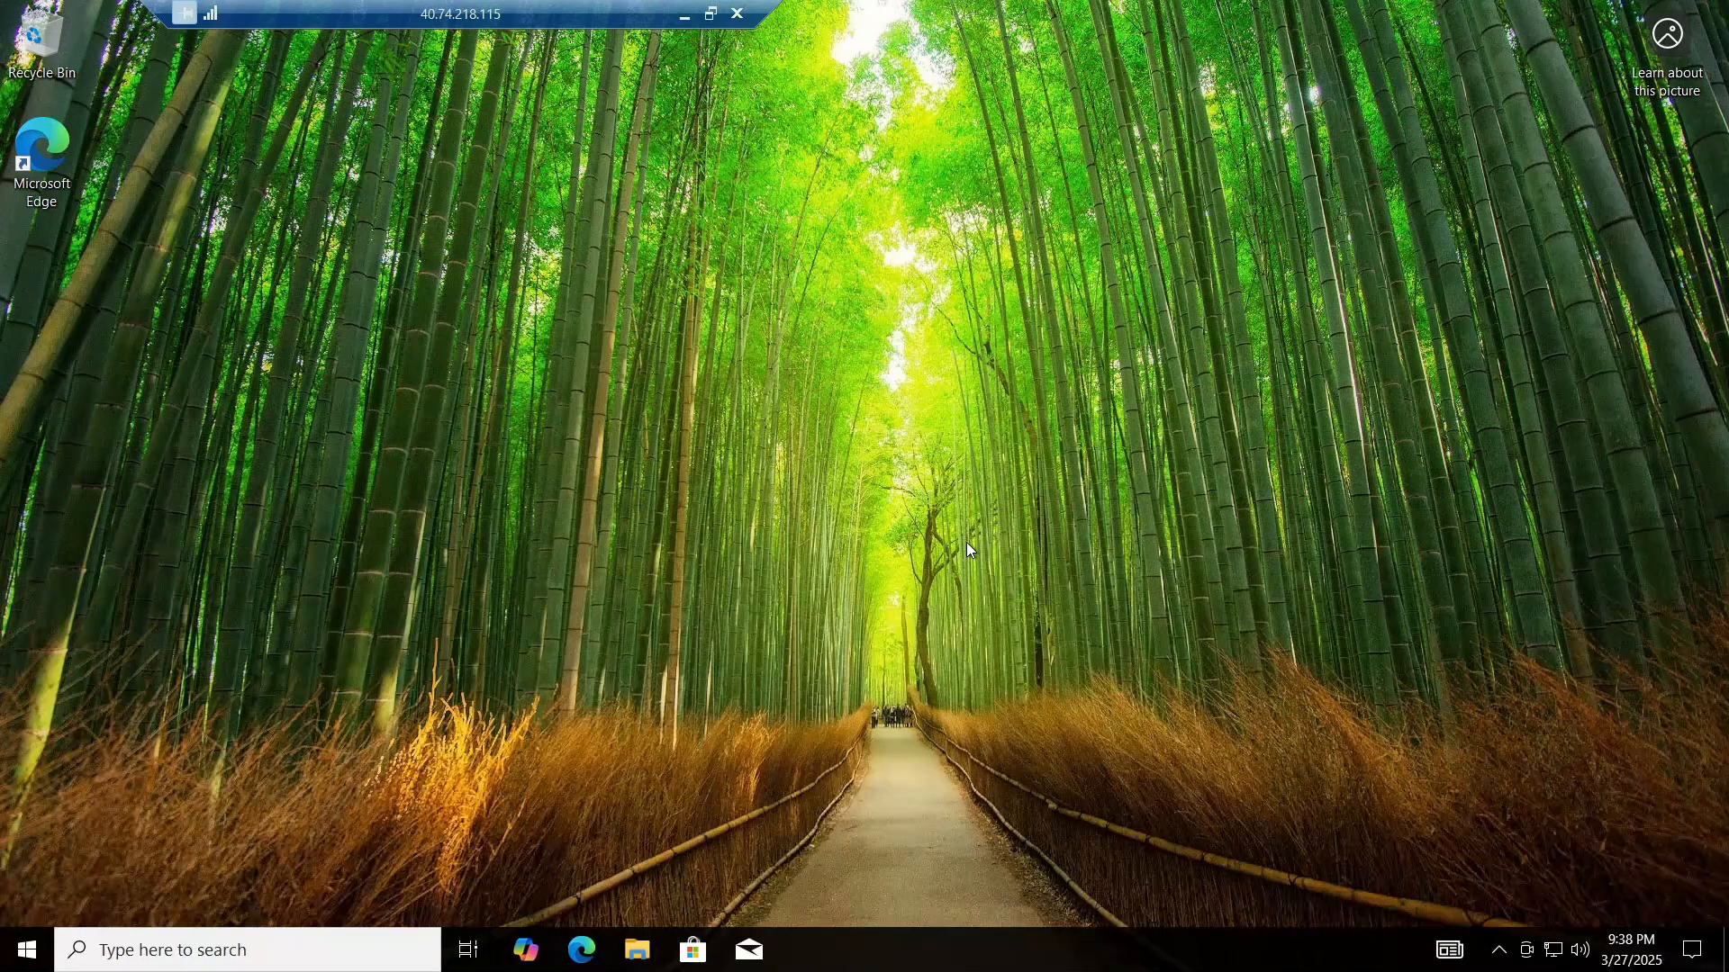
Step: In the DC-1 remote session, launch an administrator PowerShell console via search
{"action": "key", "text": "alt+Tab"}
{"action": "key", "text": "alt+Tab"}
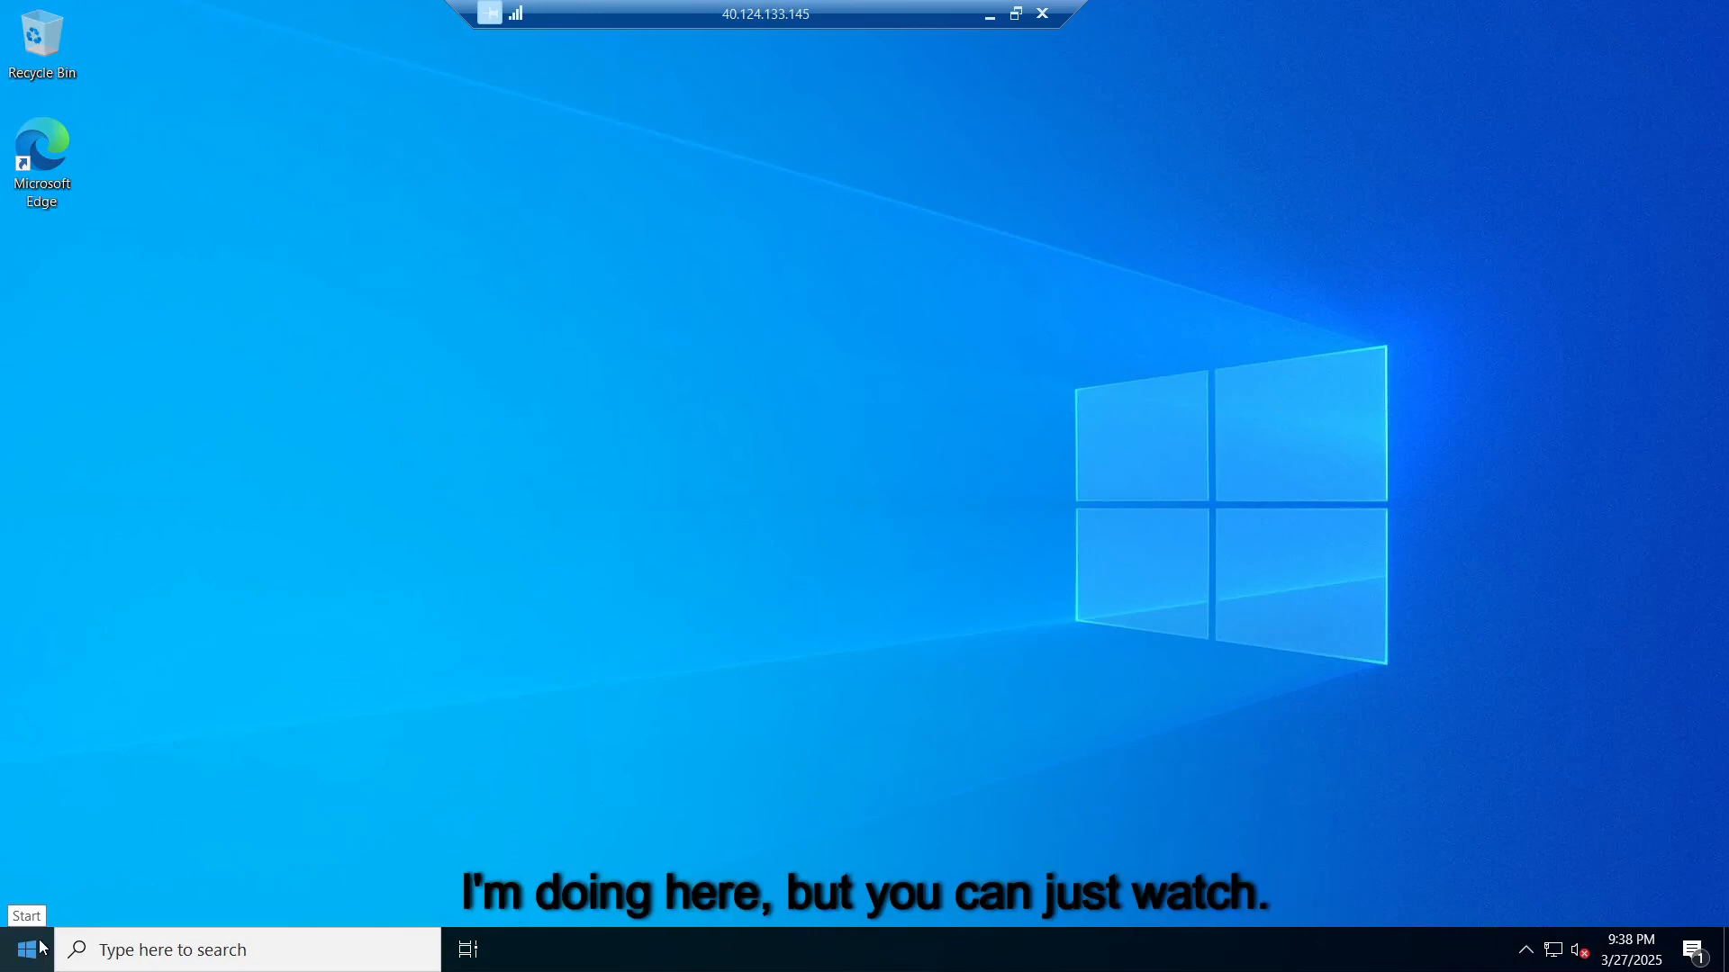
{"action": "left_click", "coordinate": [171, 960]}
{"action": "type", "text": "pow"}
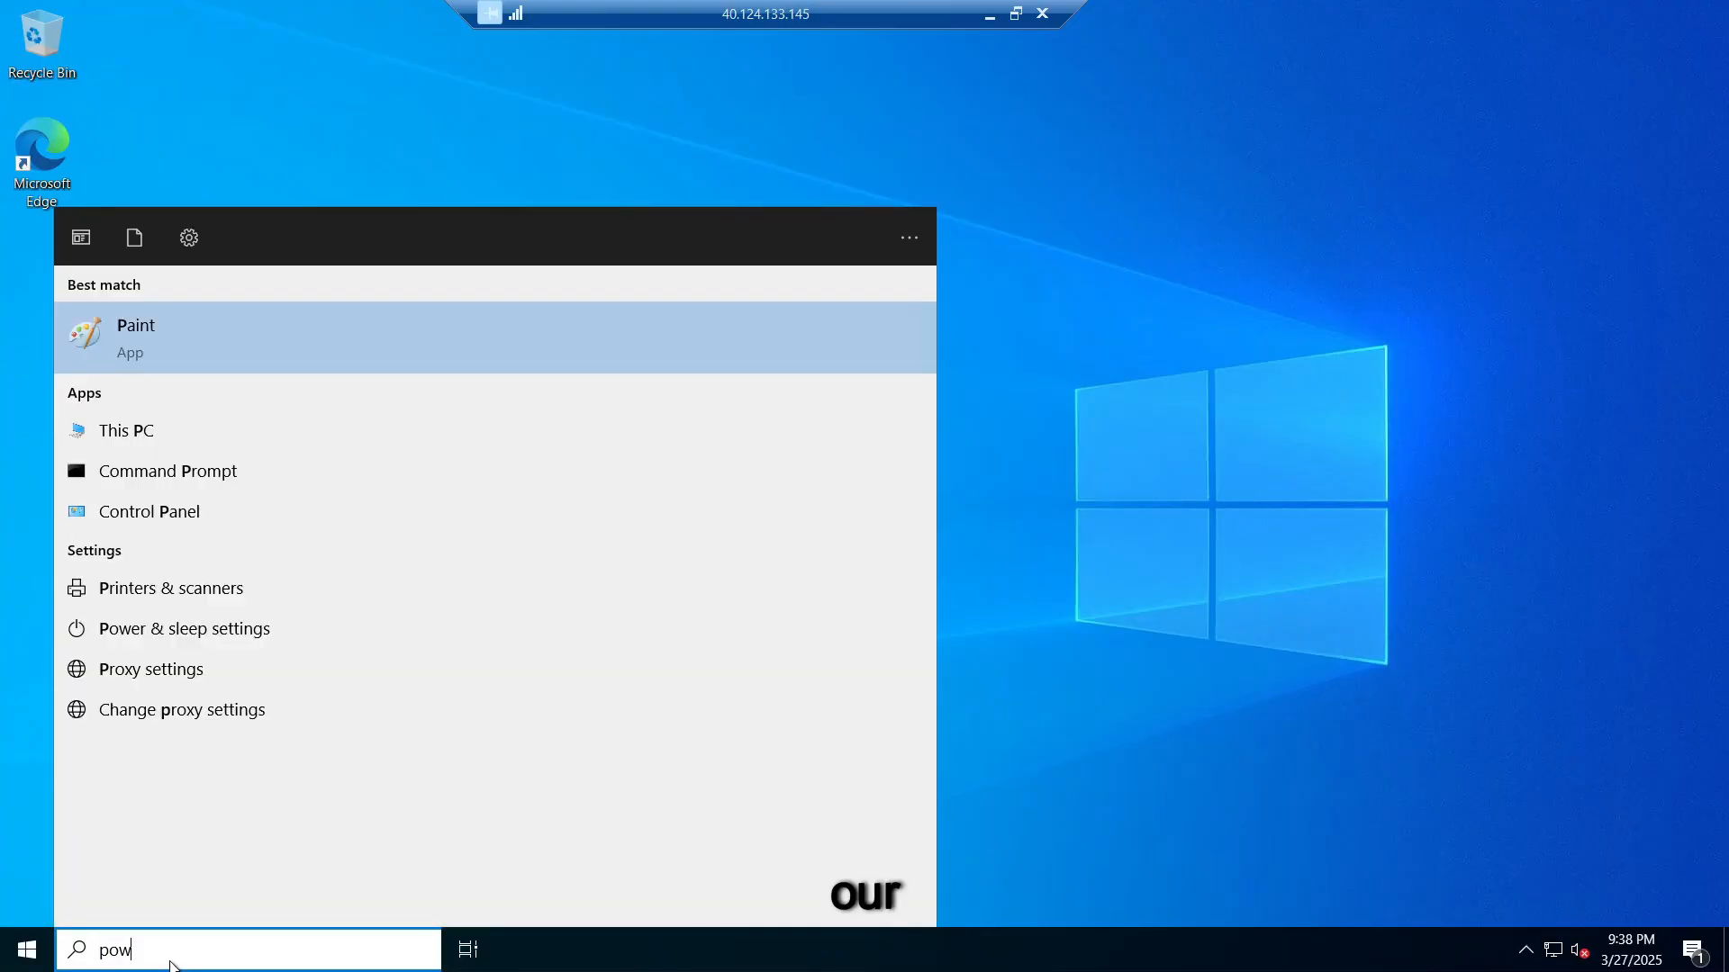
{"action": "type", "text": "ershell"}
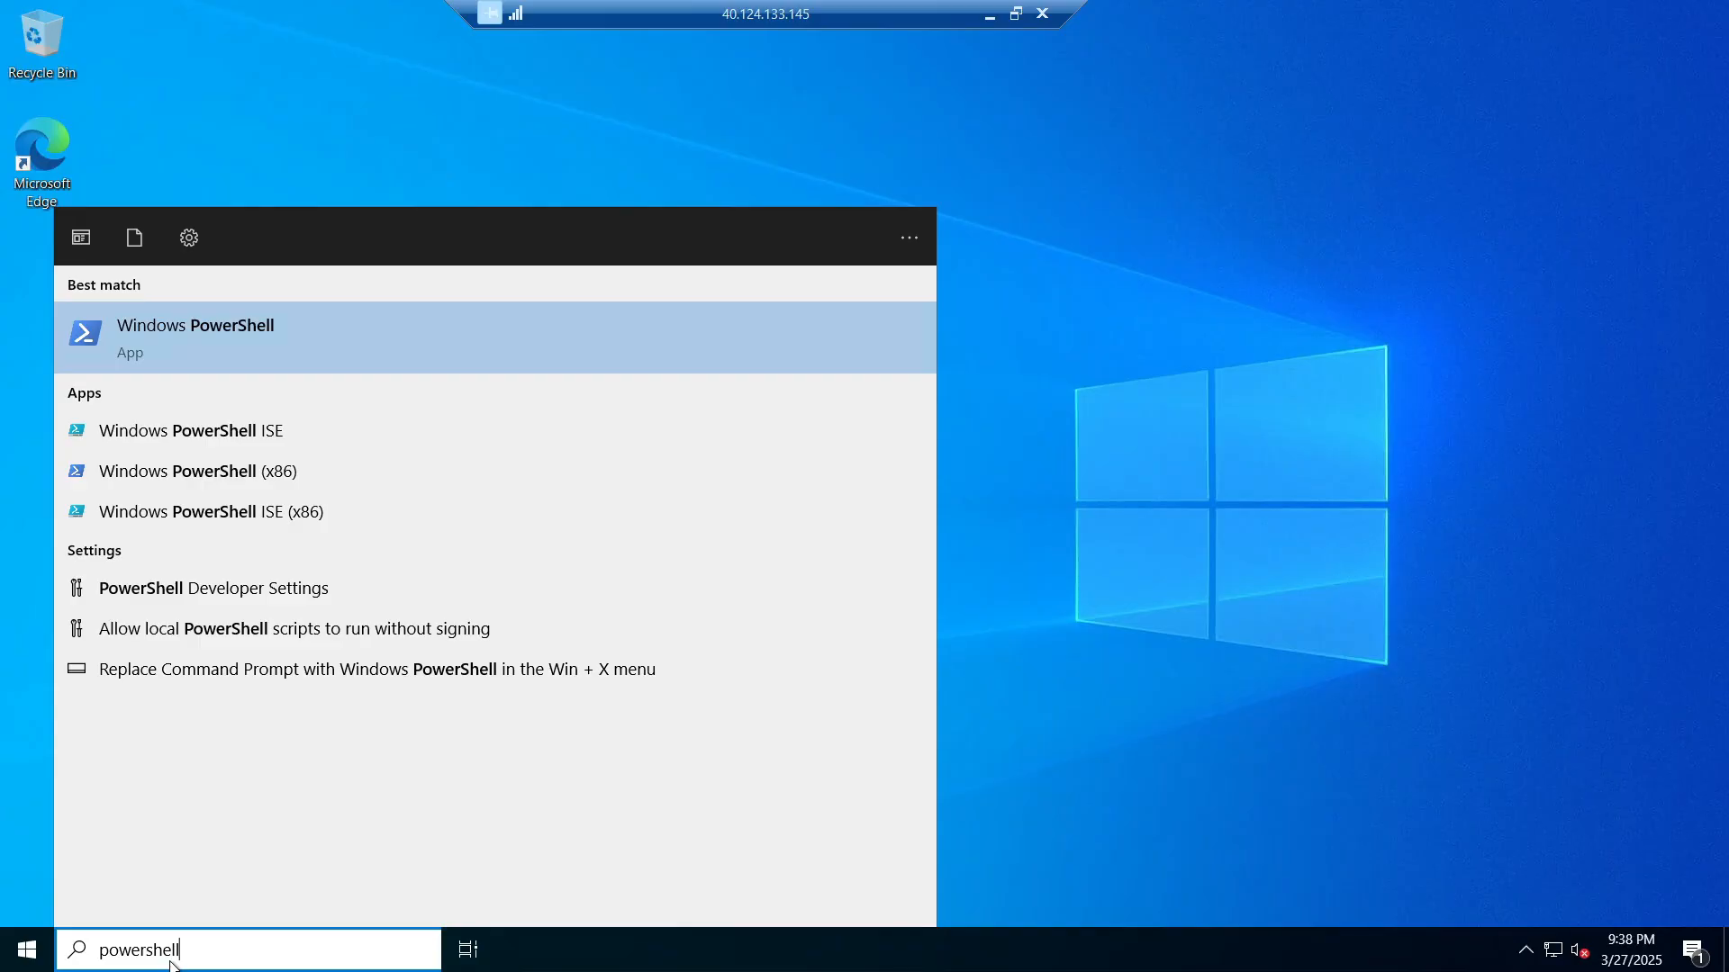
{"action": "key", "text": "Return"}
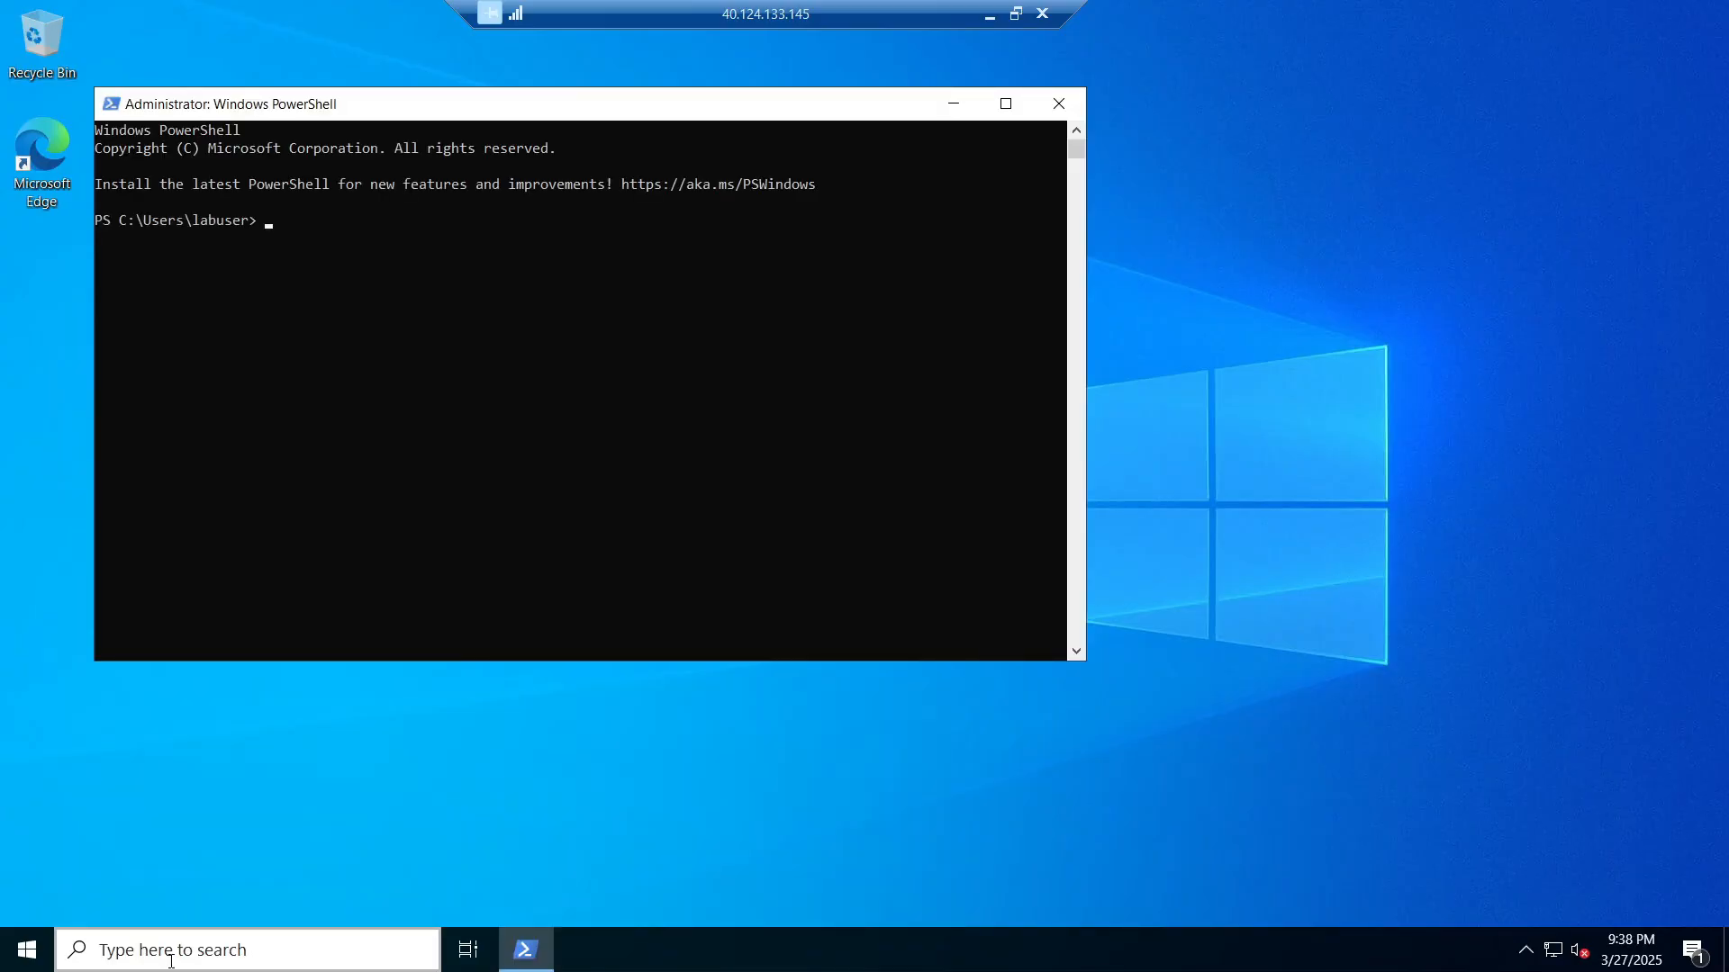
{"action": "left_click", "coordinate": [406, 220]}
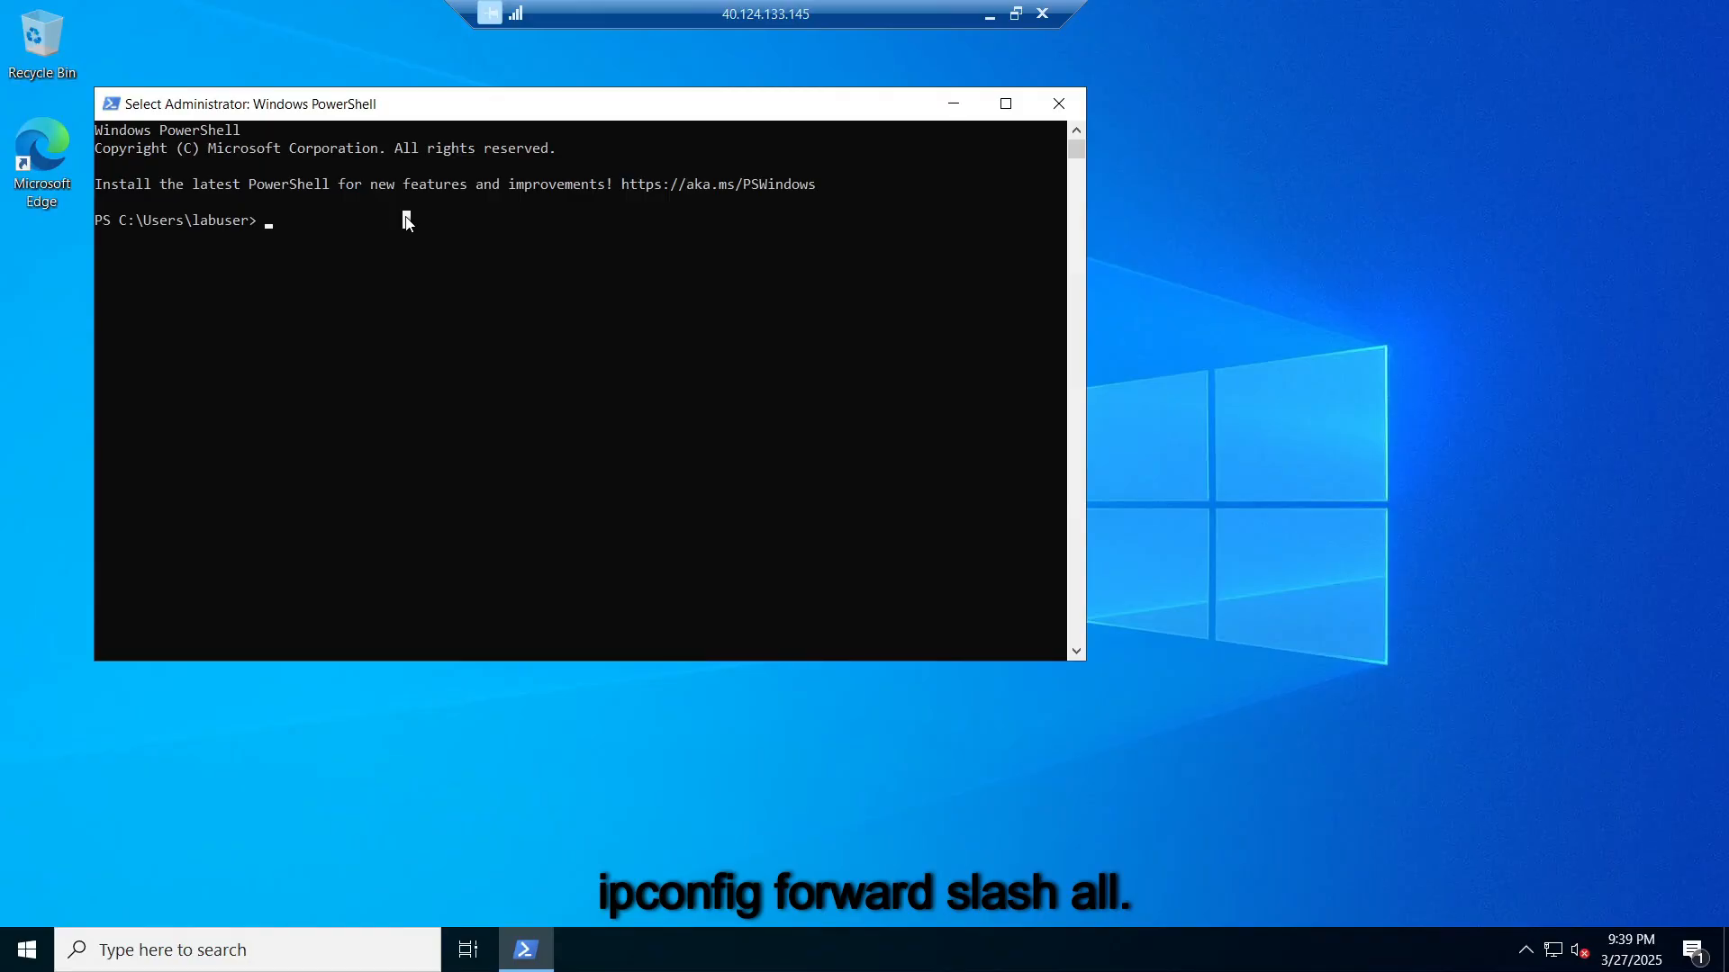
Step: Run 'ipconfig /all' on DC-1, mark its DNS server 168.63.129.16, and close PowerShell
{"action": "type", "text": "ipcon"}
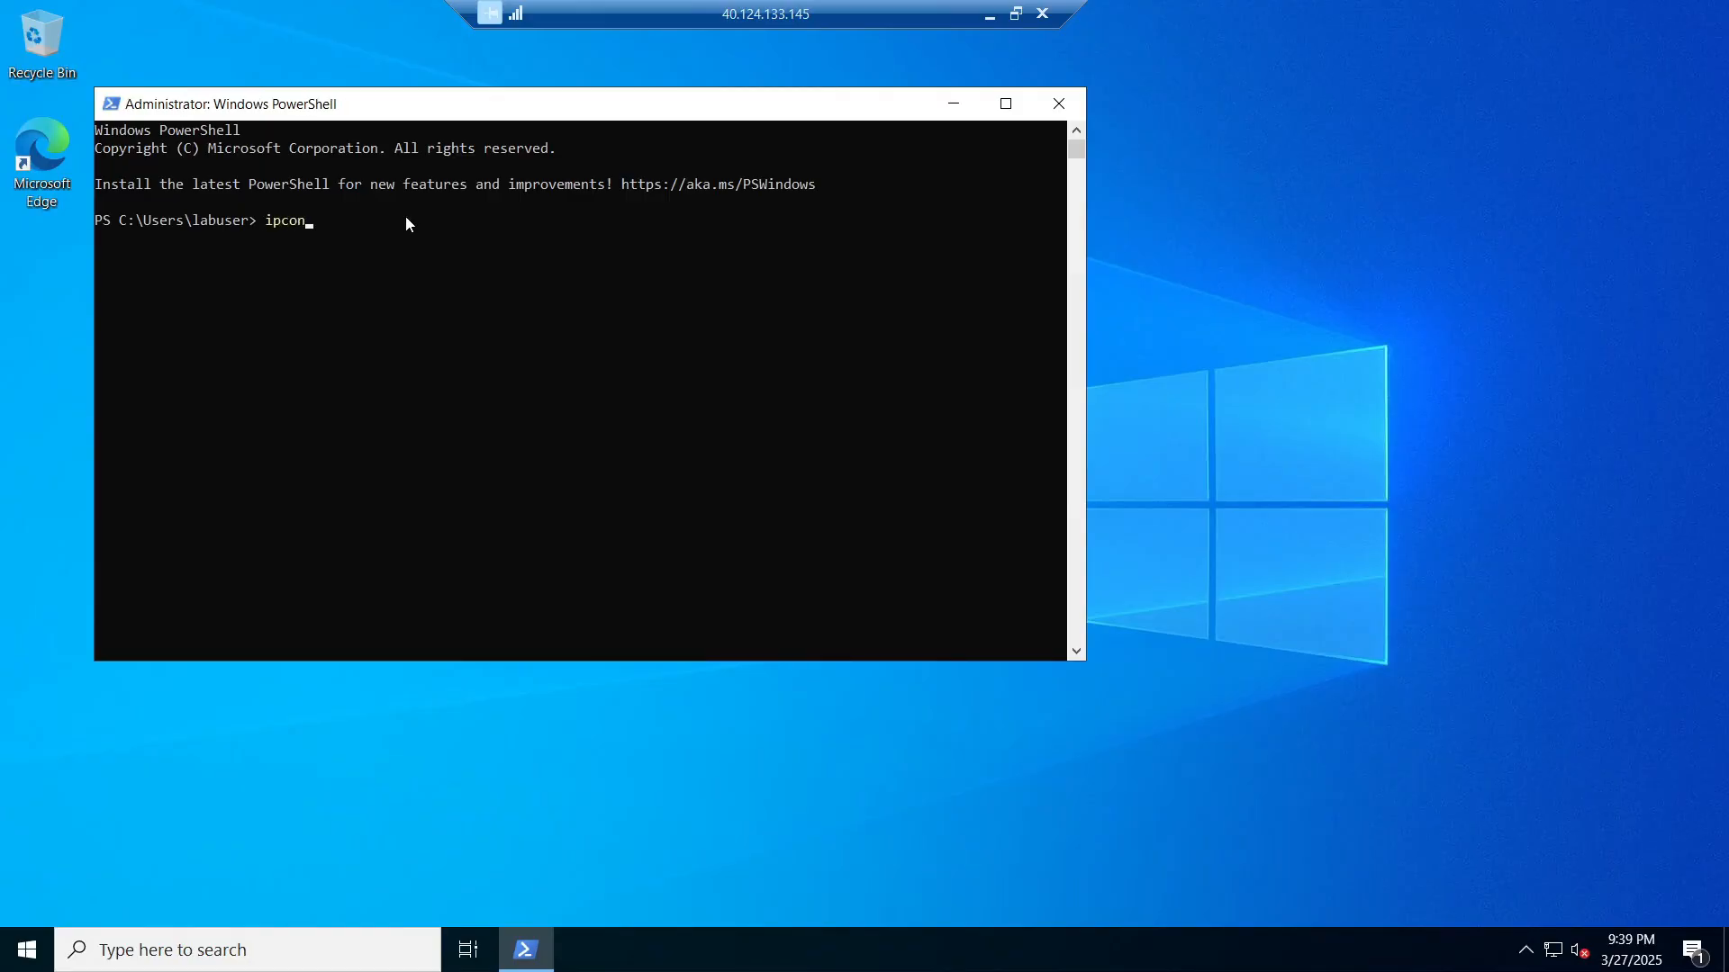
{"action": "type", "text": "fig"}
{"action": "key", "text": "BackSpace"}
{"action": "key", "text": "BackSpace"}
{"action": "type", "text": "ig /"}
{"action": "key", "text": "Return"}
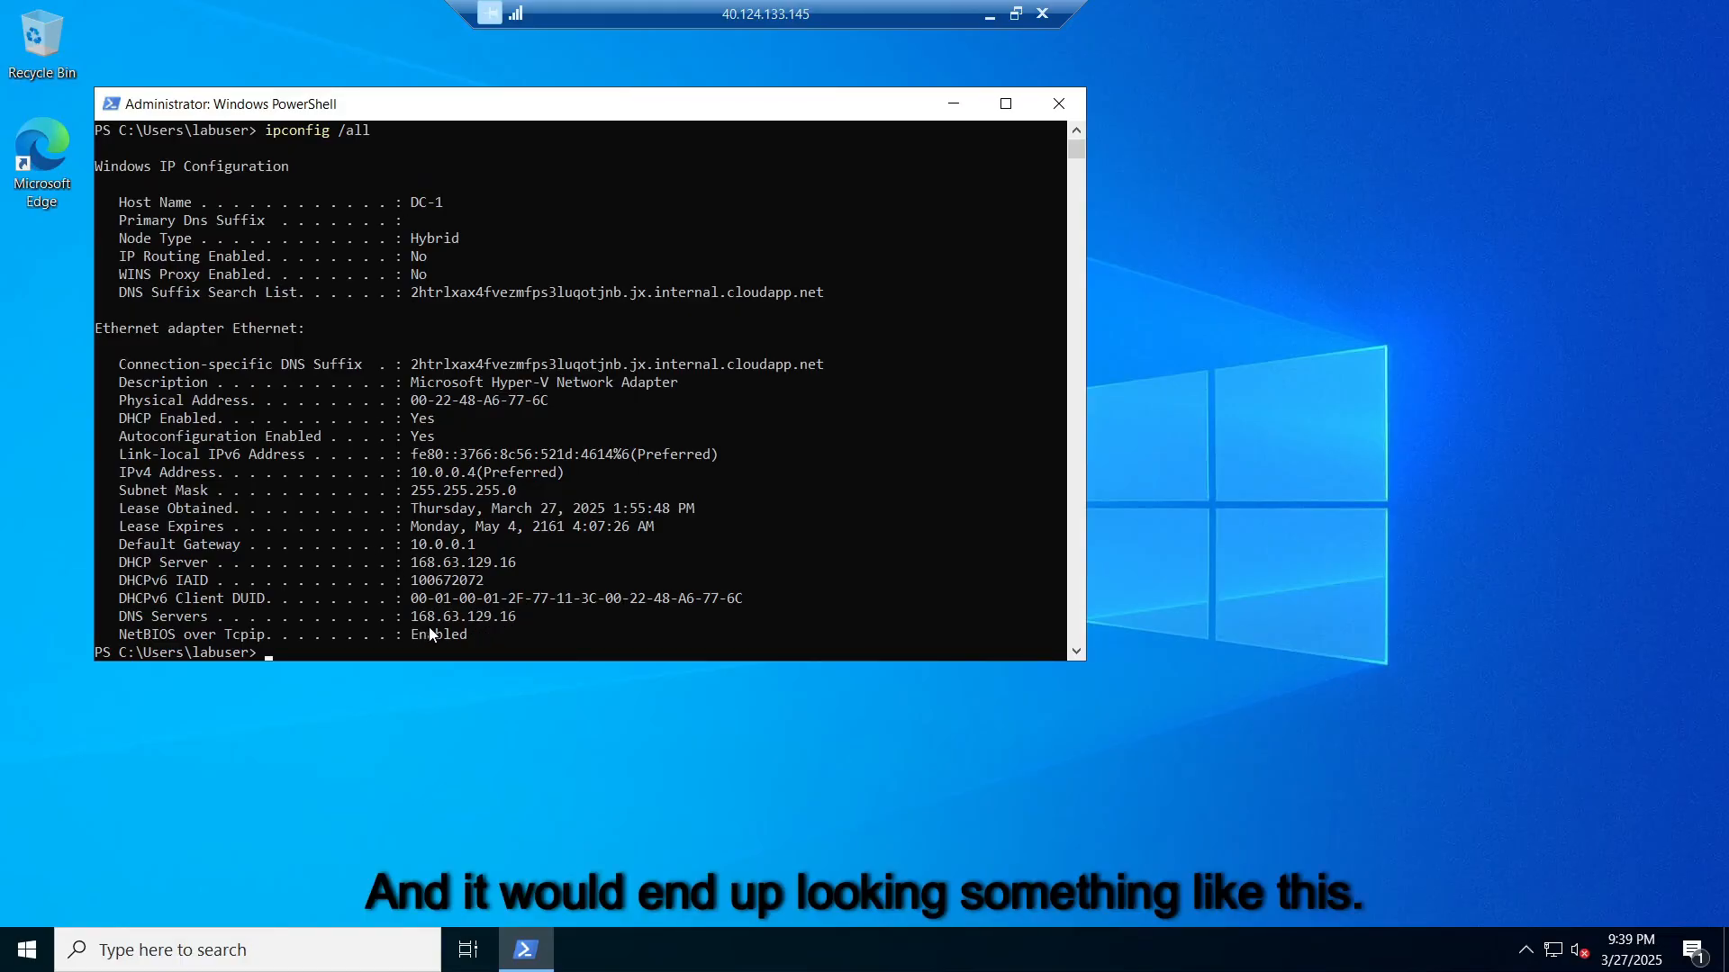
{"action": "left_click_drag", "start_coordinate": [487, 616], "coordinate": [113, 614]}
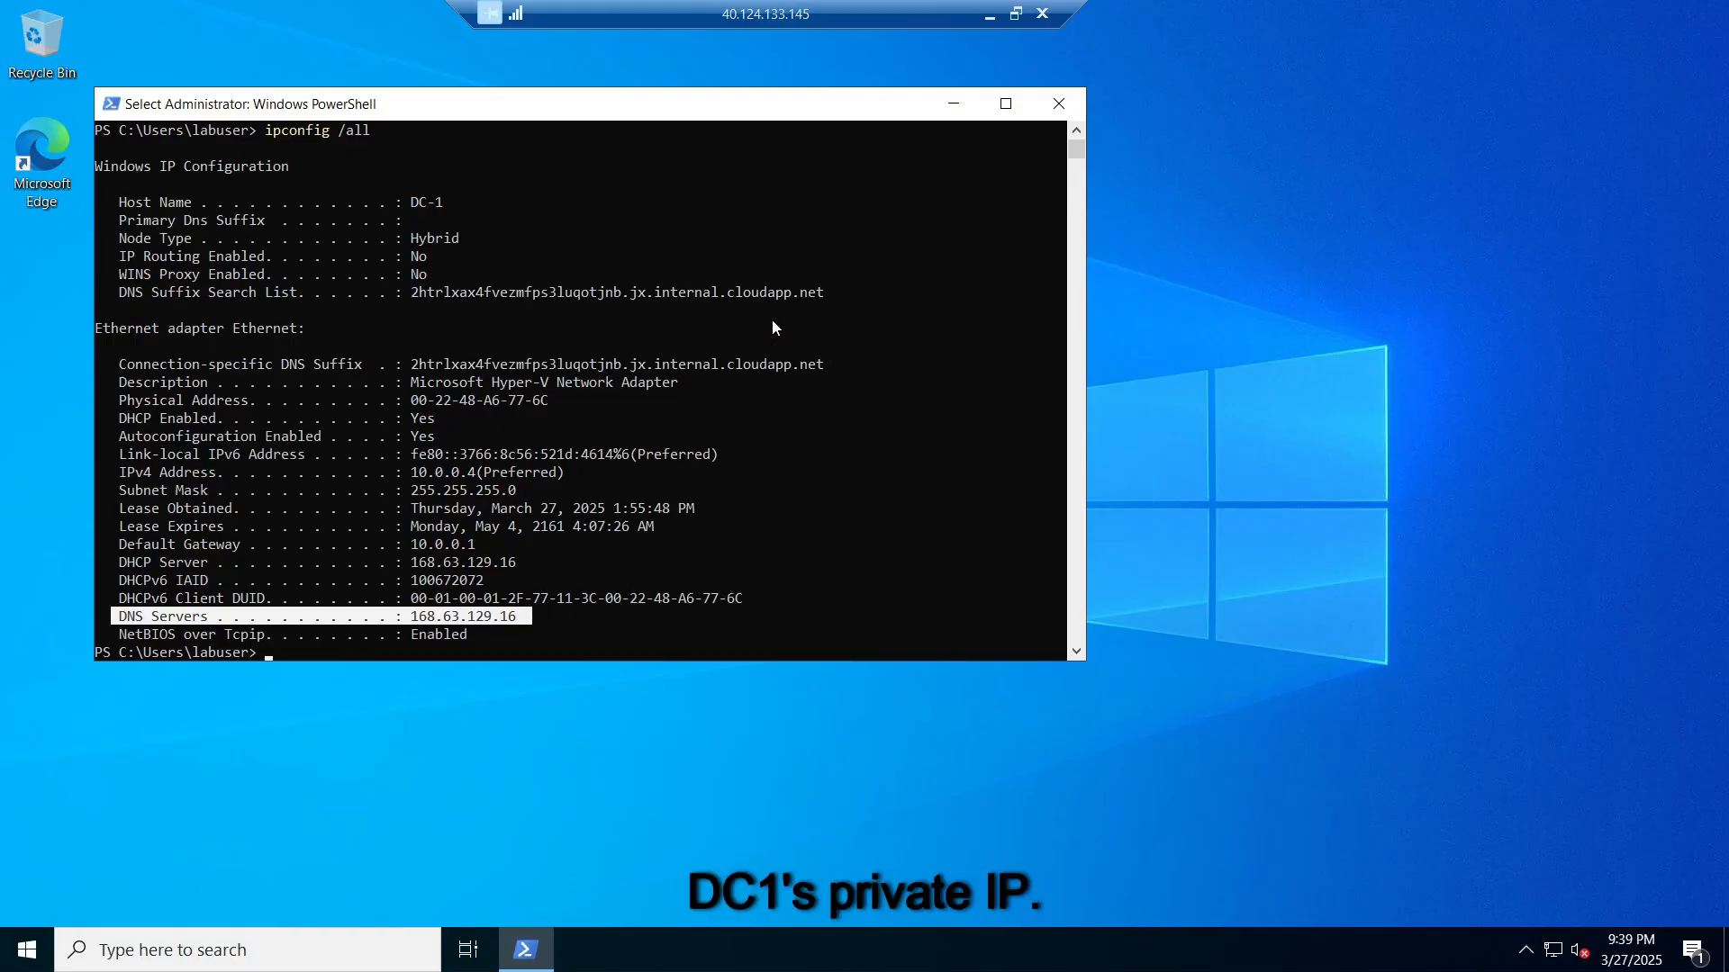
{"action": "left_click", "coordinate": [1059, 104]}
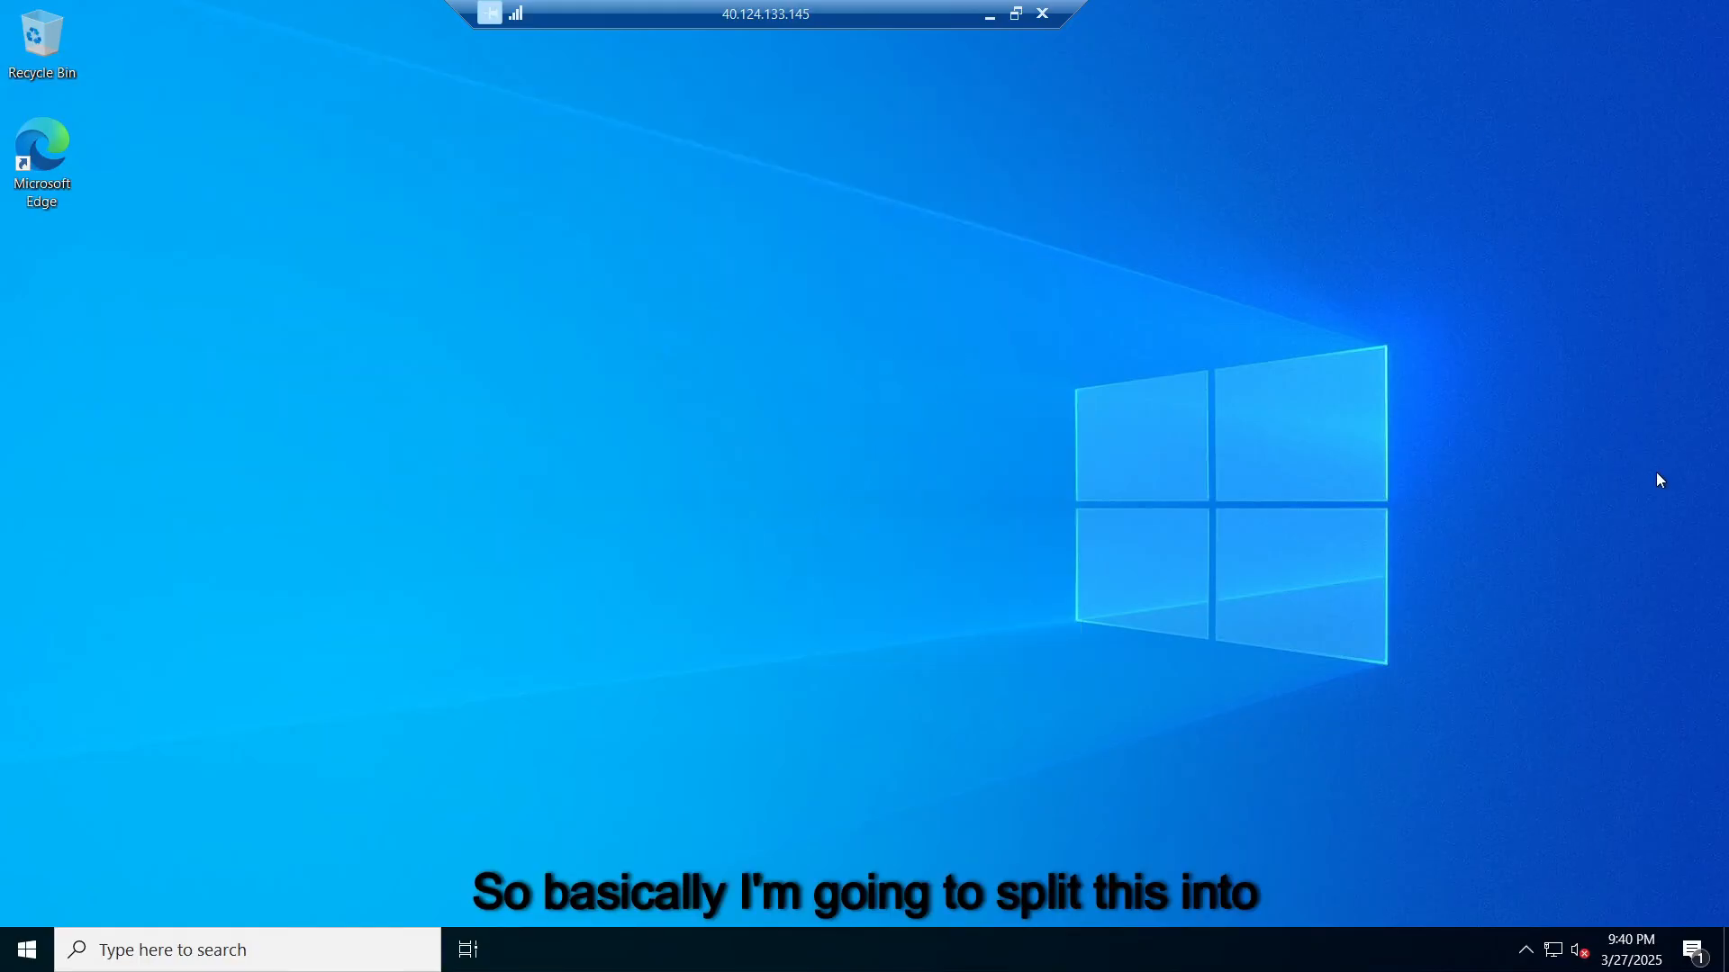
Step: Return to the Azure Virtual machines list and dismiss the notifications panel
{"action": "key", "text": "alt+Tab"}
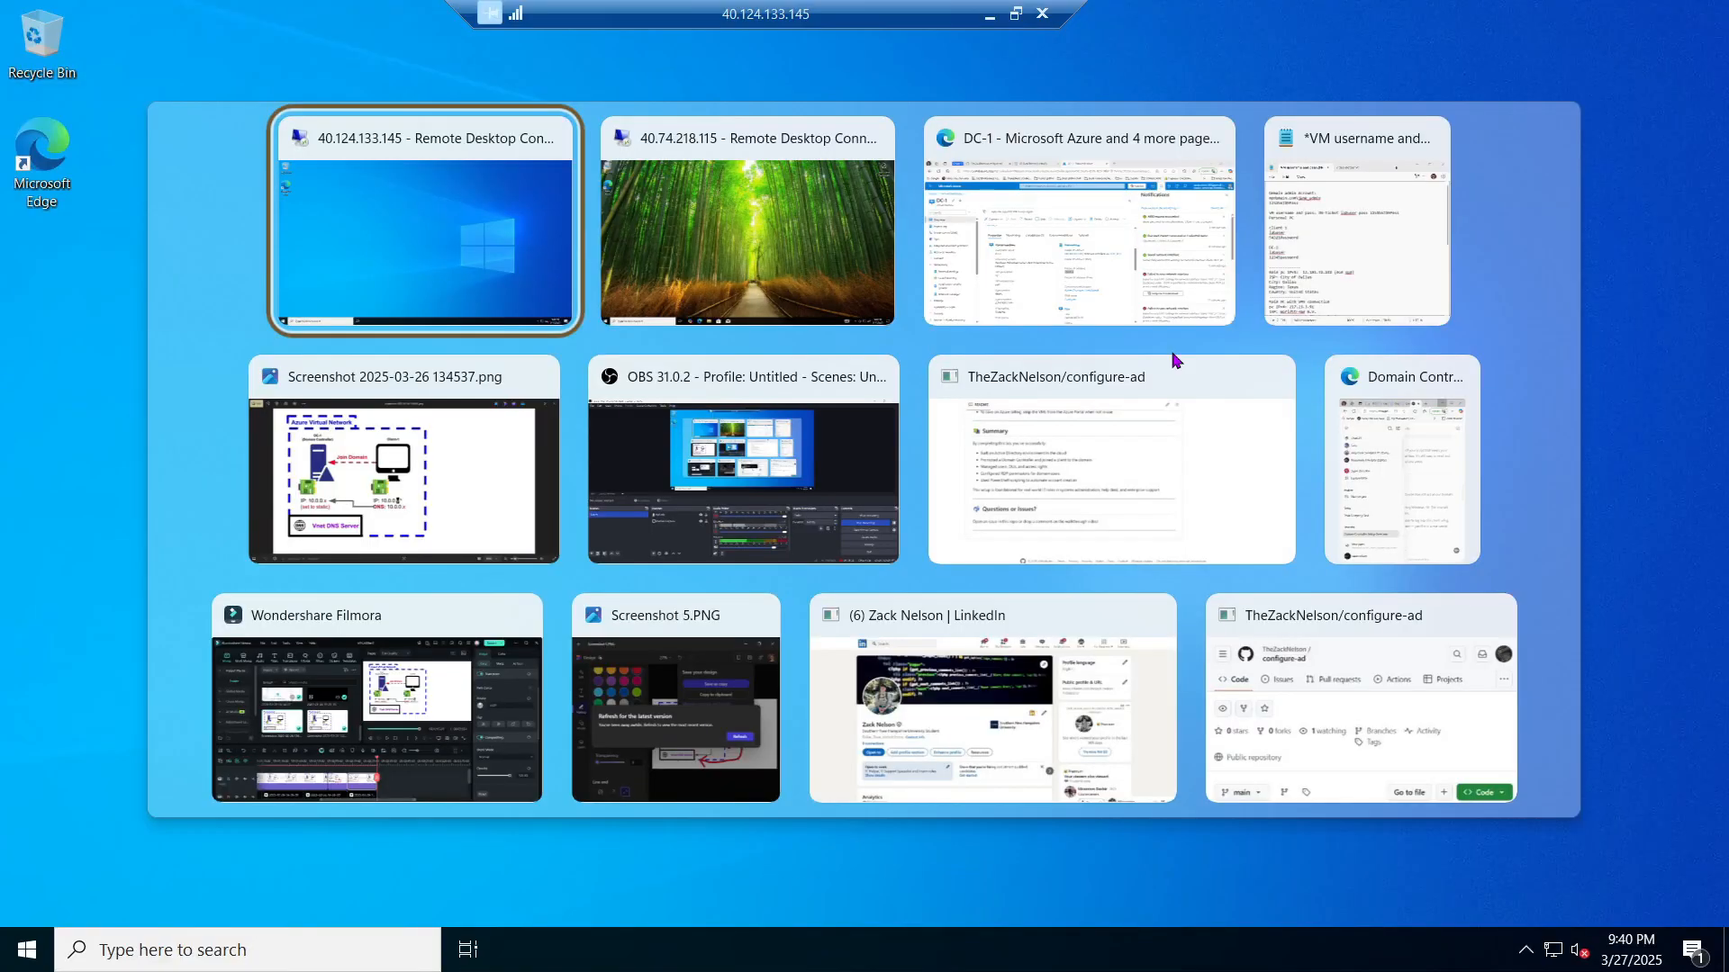
{"action": "key", "text": "Tab"}
{"action": "key", "text": "Tab"}
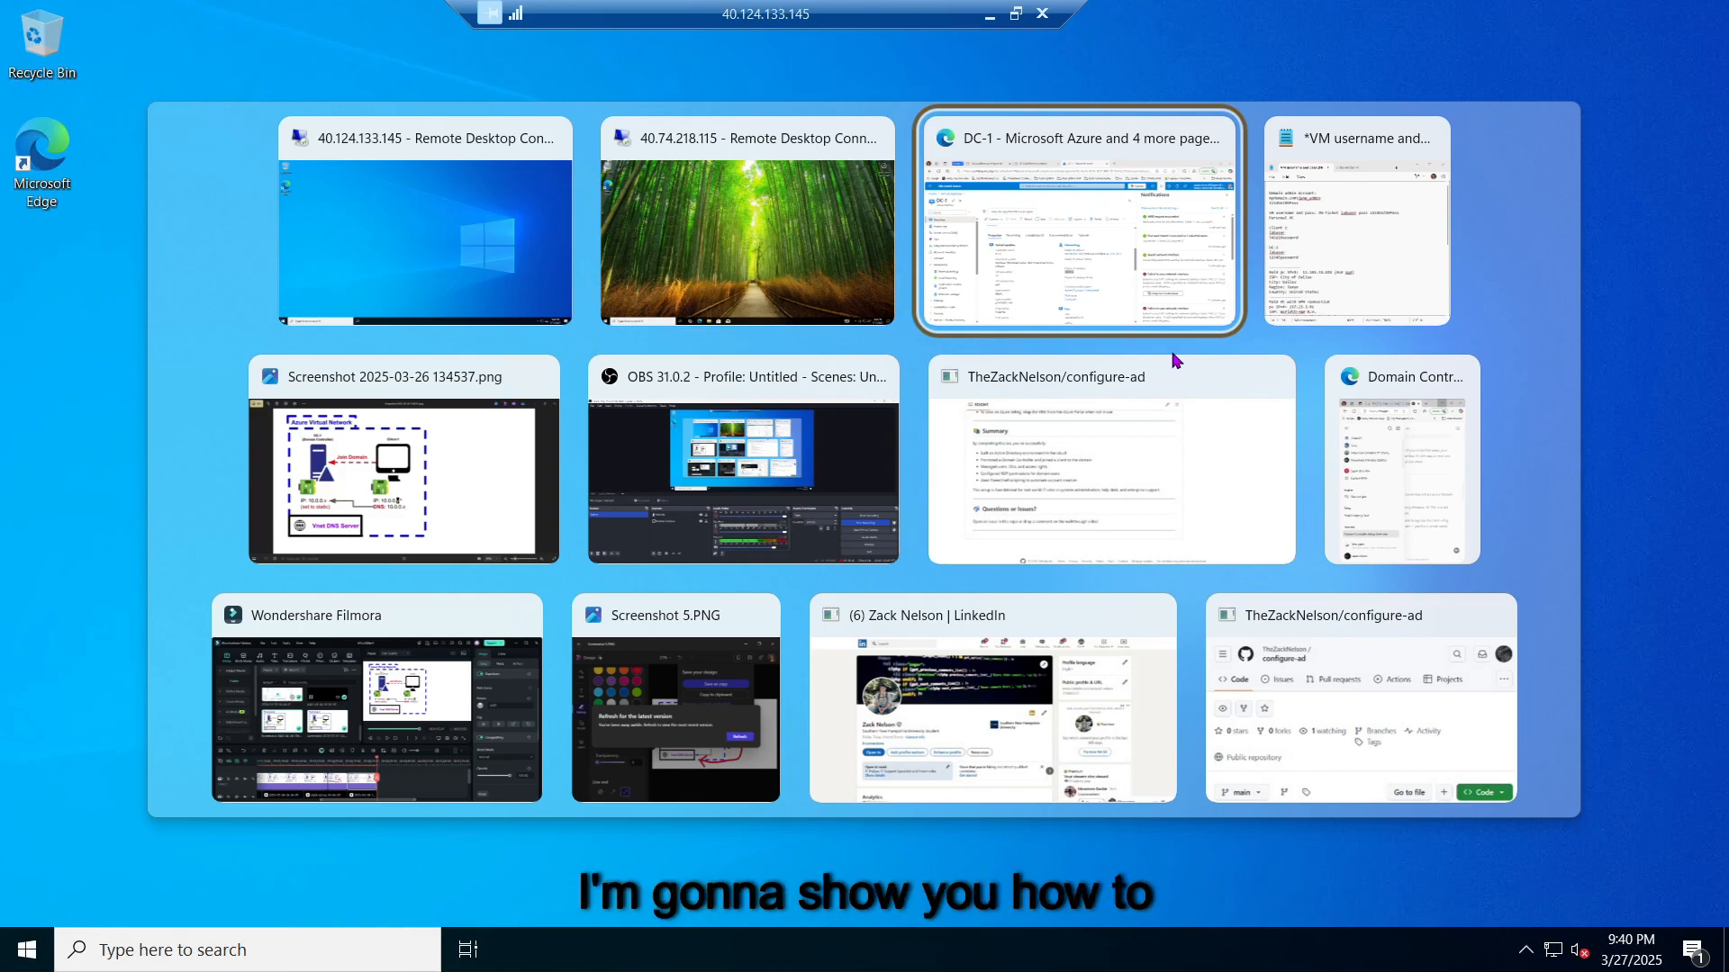
{"action": "key", "text": "alt+Tab"}
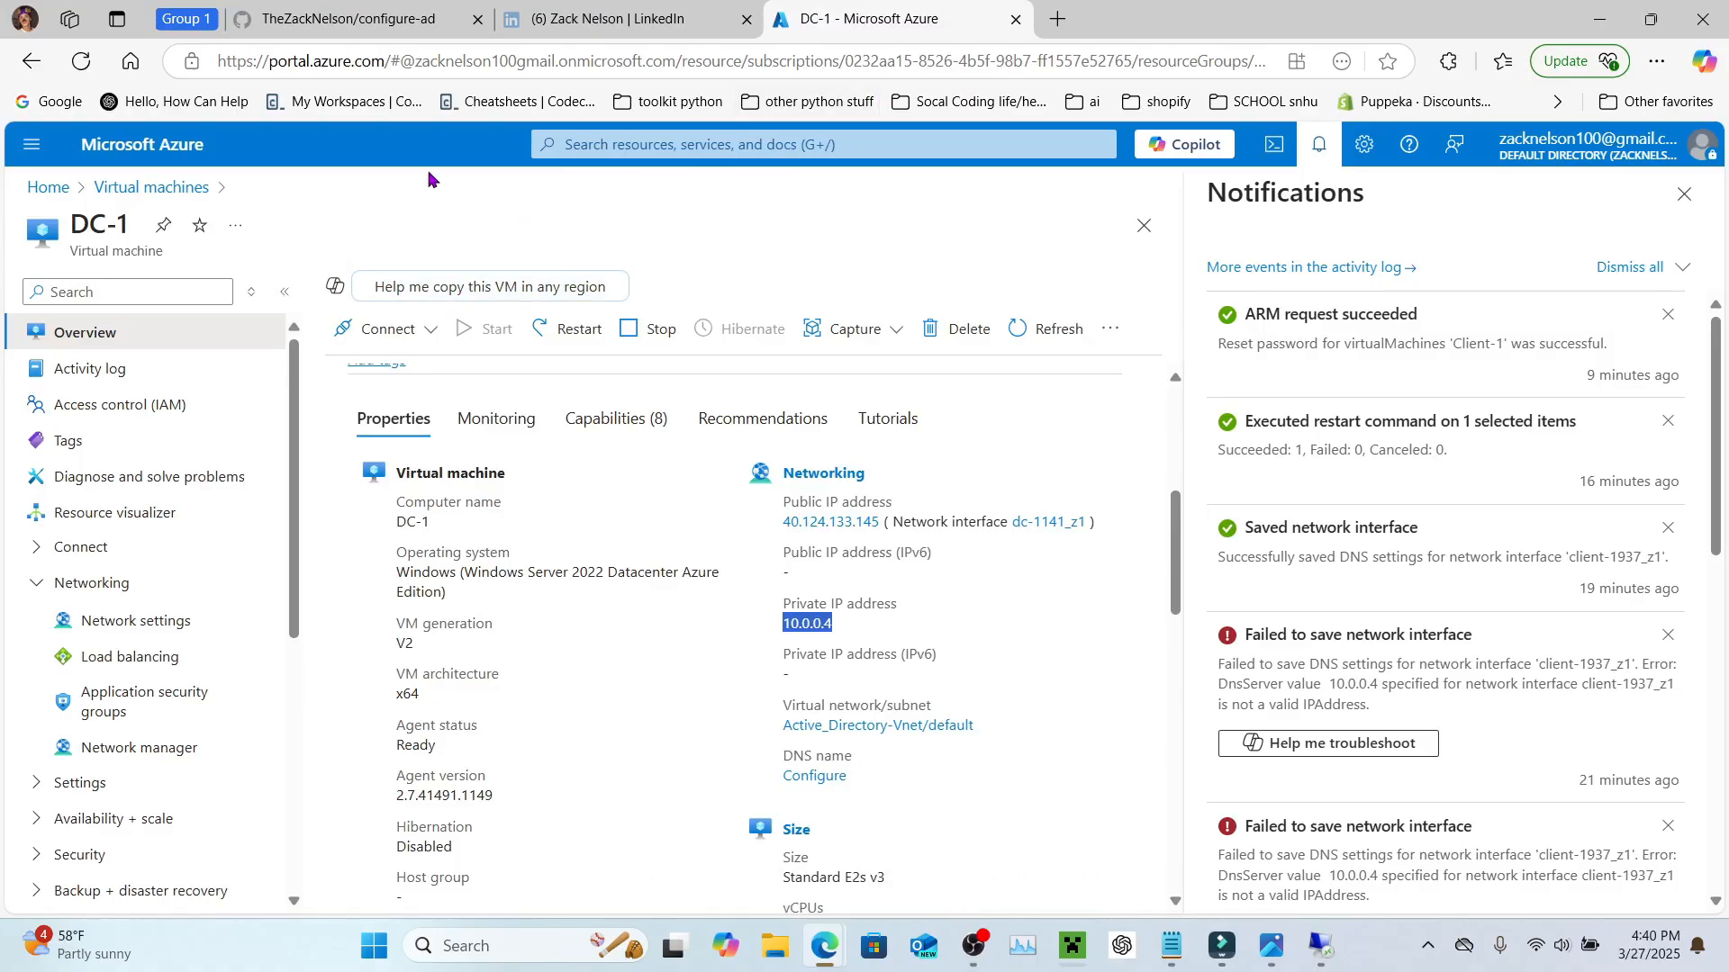
{"action": "left_click", "coordinate": [171, 187]}
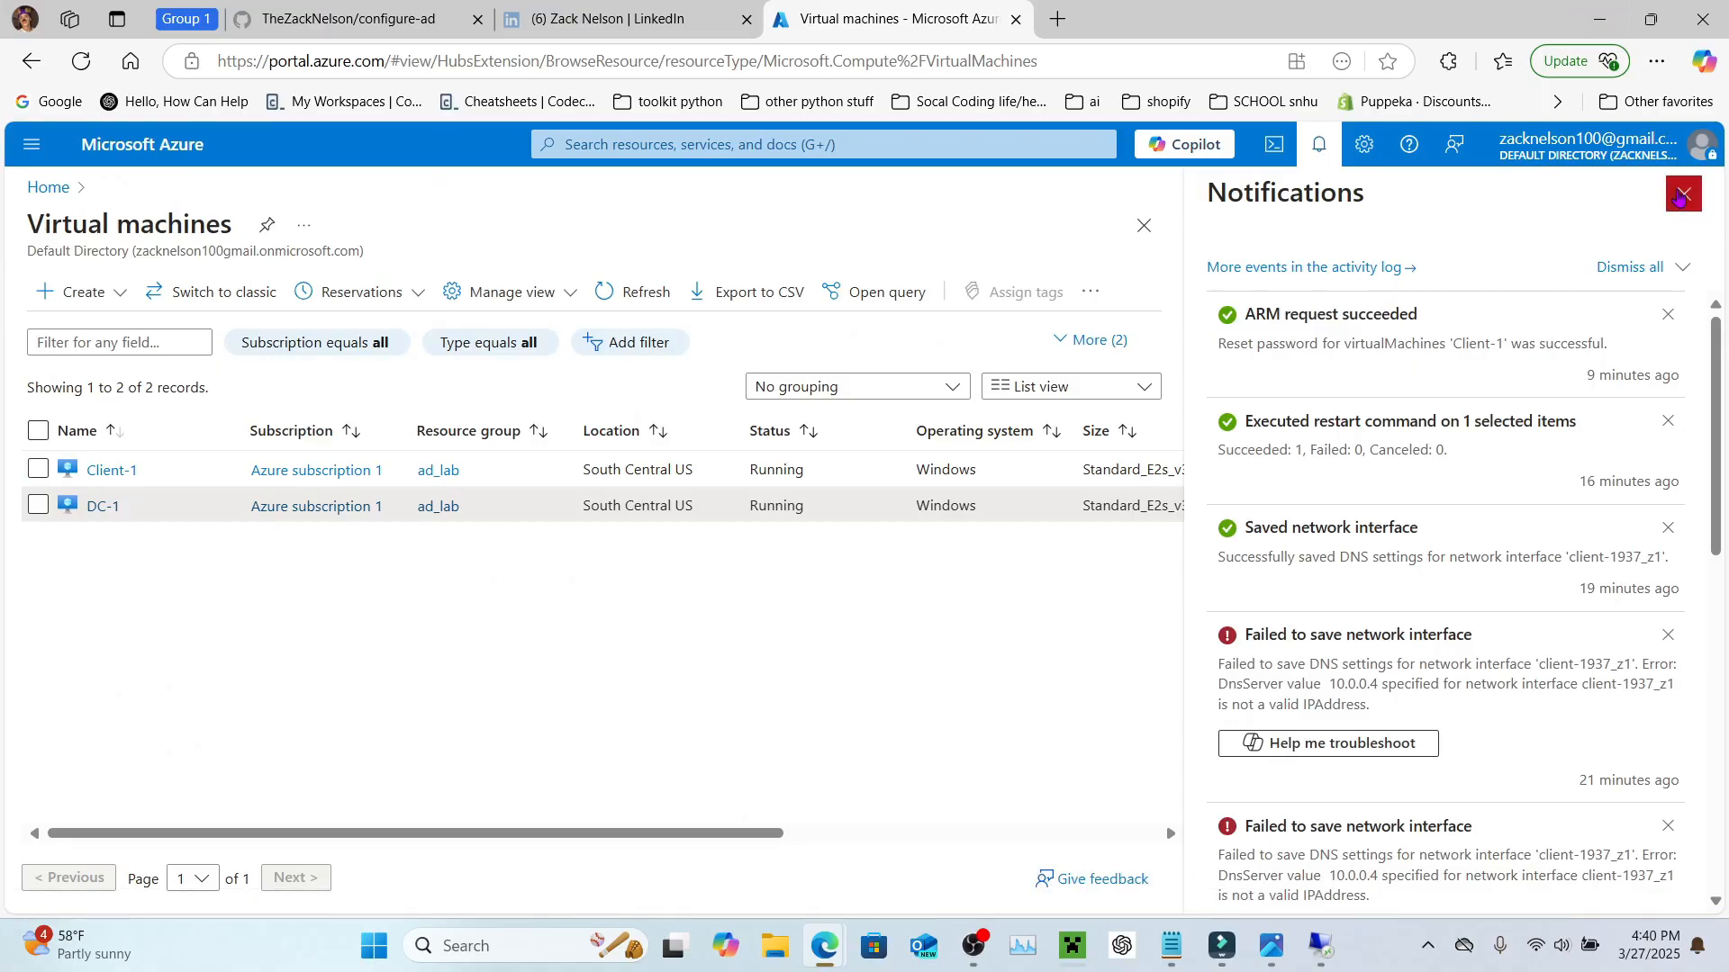
{"action": "left_click", "coordinate": [1679, 196]}
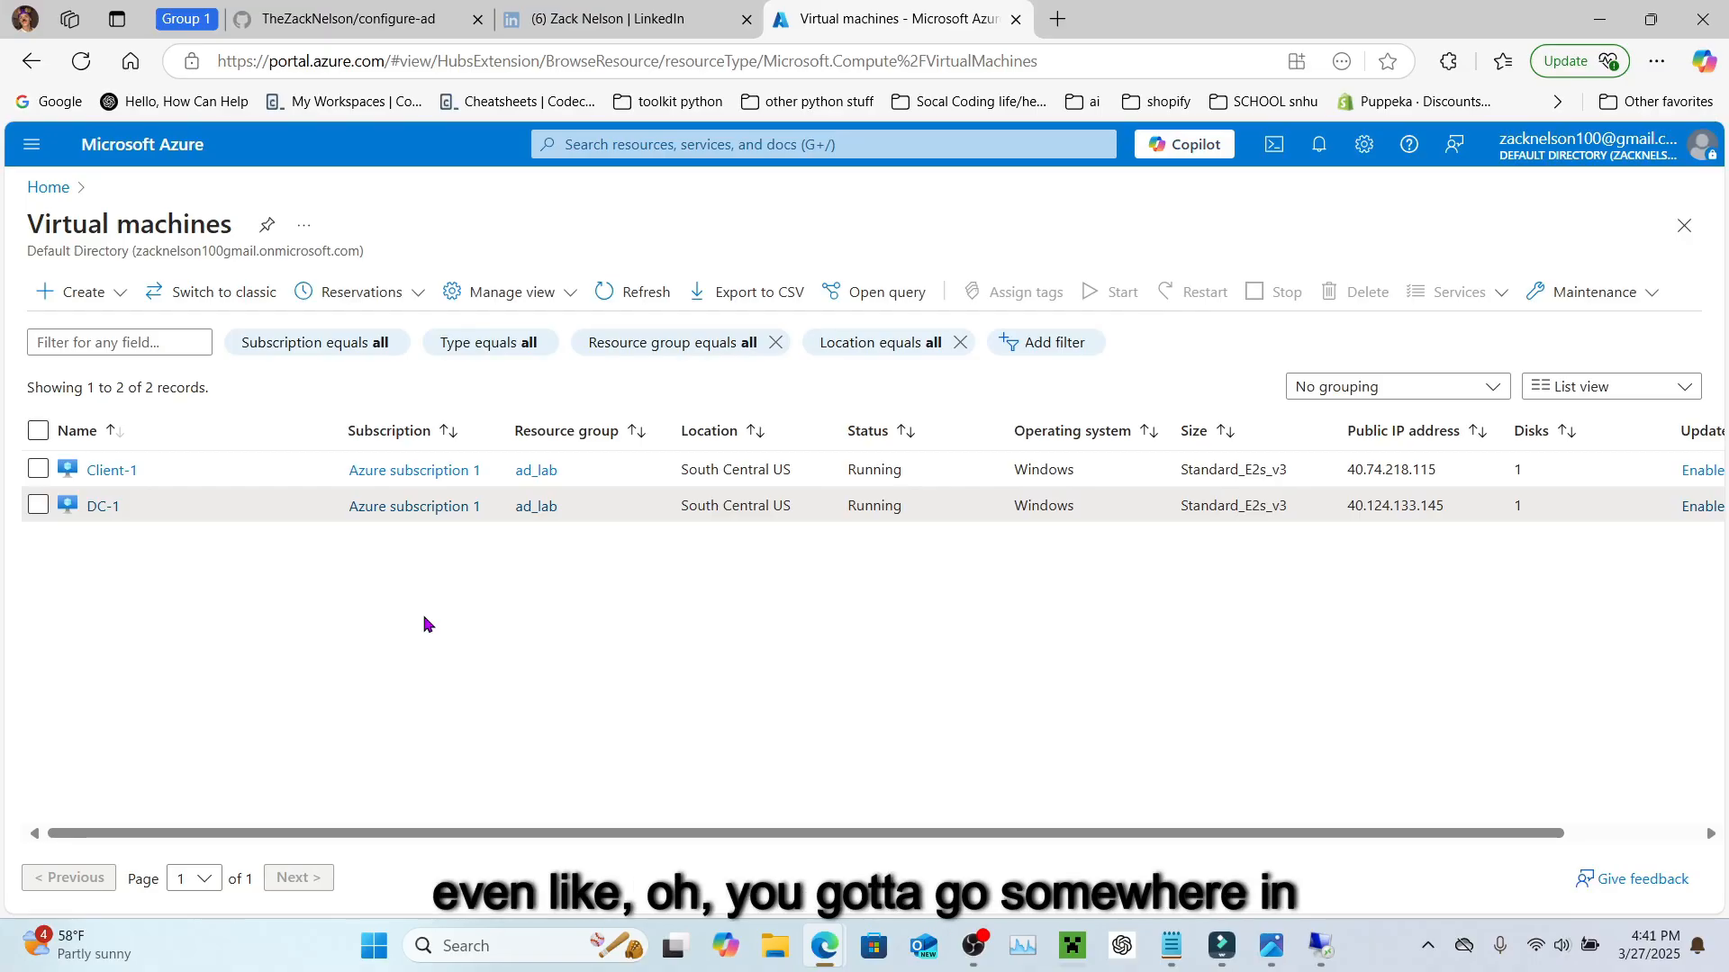
Step: Stop both DC-1 and Client-1, then acknowledge and minimize the ended remote session dialog
{"action": "left_click", "coordinate": [37, 508]}
{"action": "left_click", "coordinate": [38, 471]}
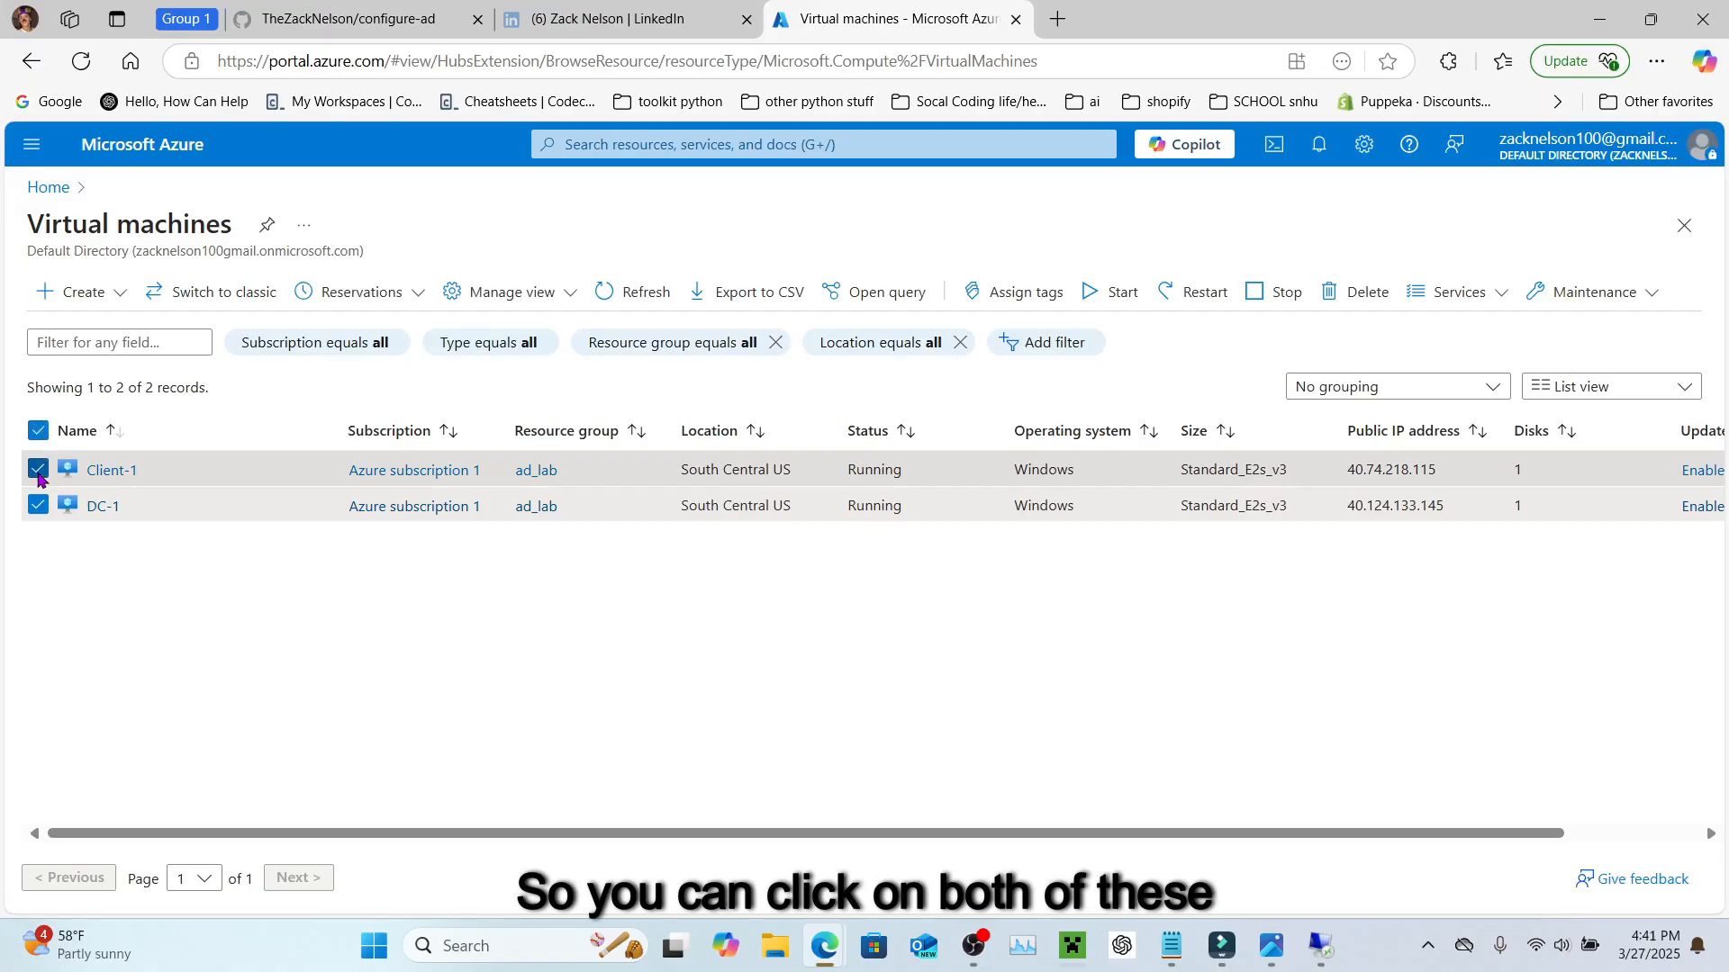
{"action": "left_click", "coordinate": [1254, 297]}
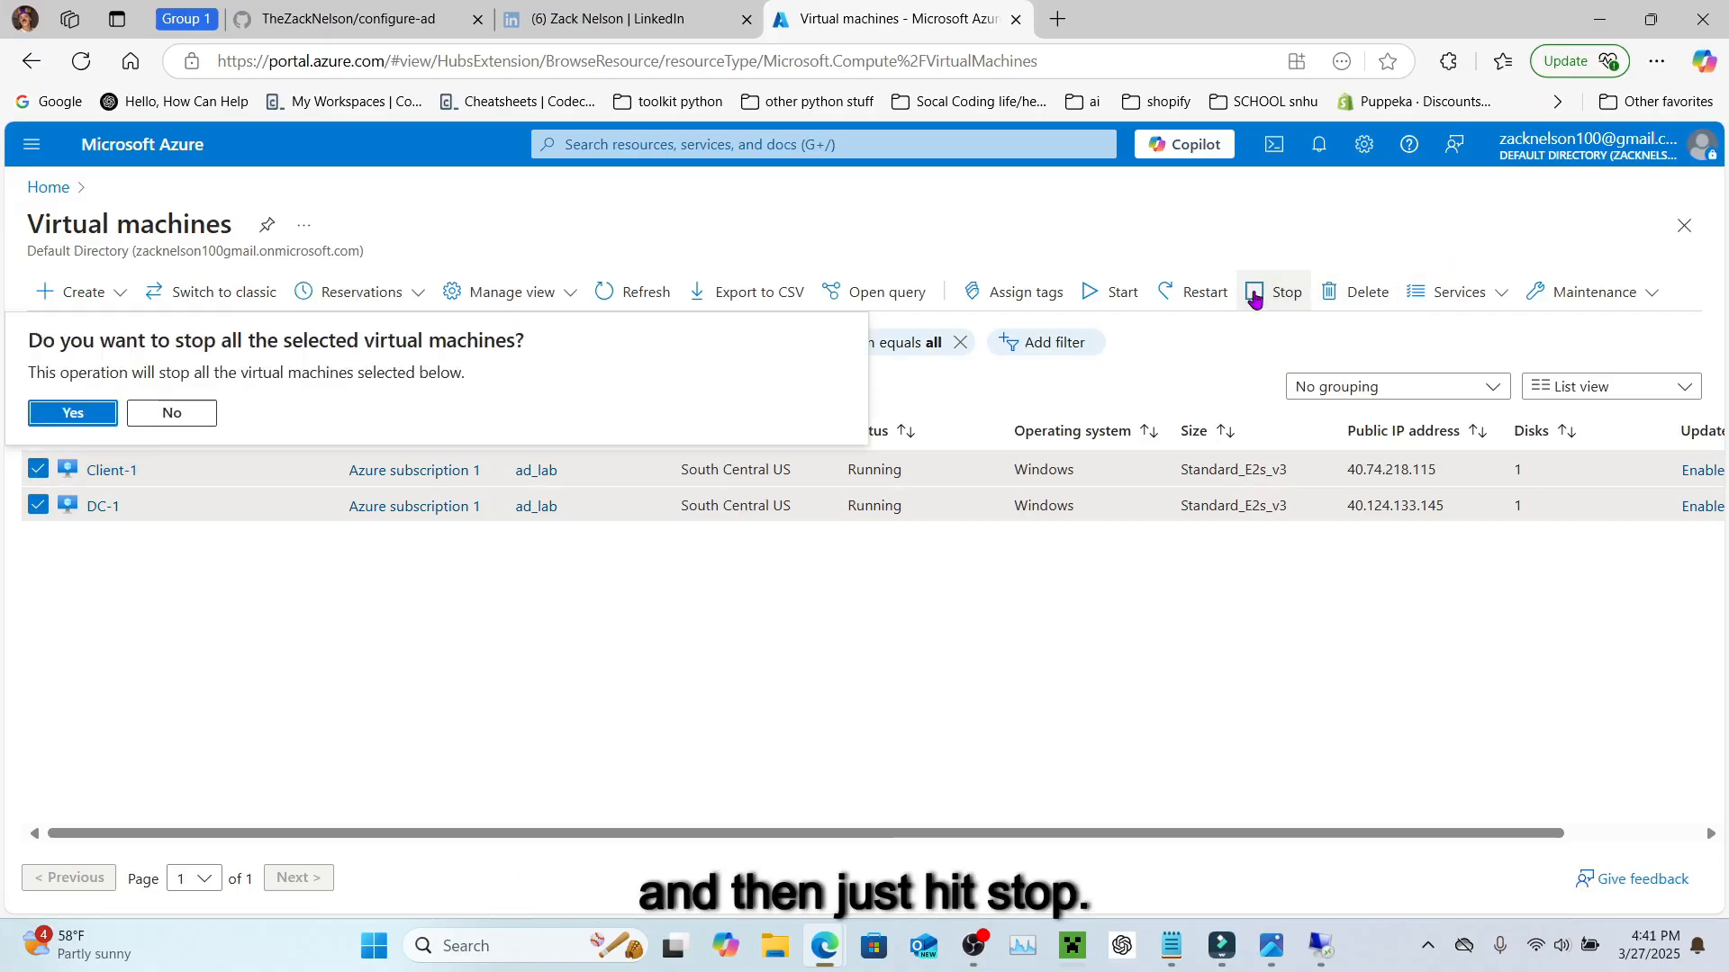
{"action": "left_click", "coordinate": [73, 413]}
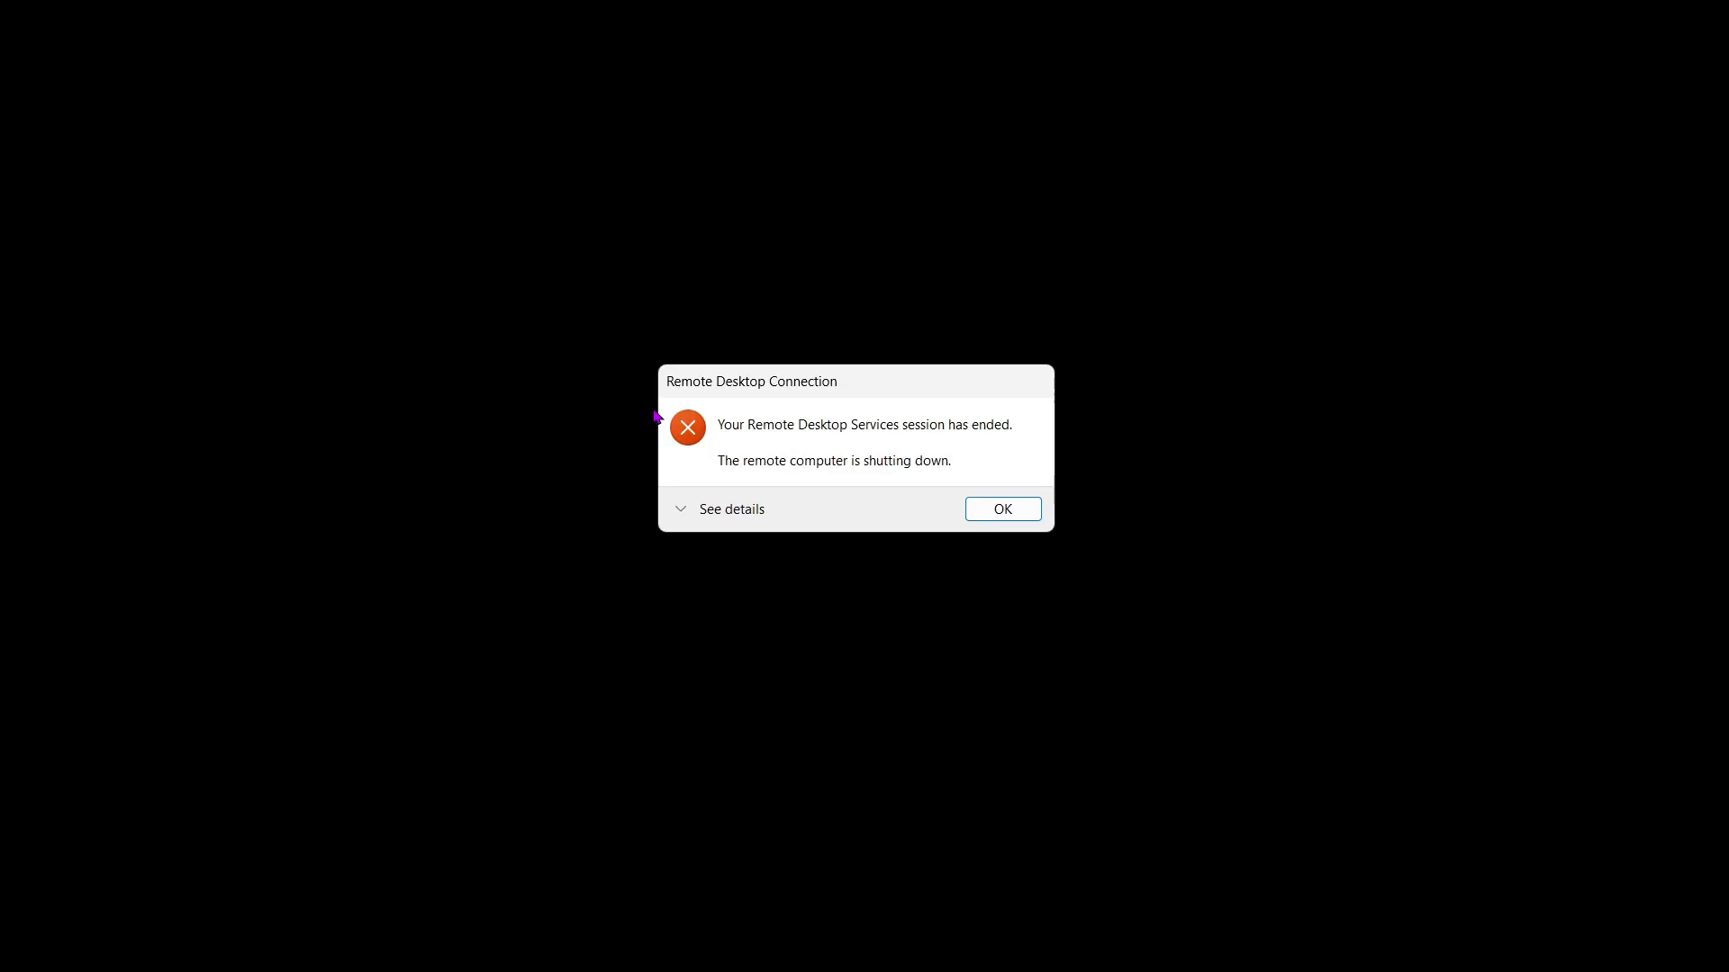
{"action": "left_click", "coordinate": [1002, 510]}
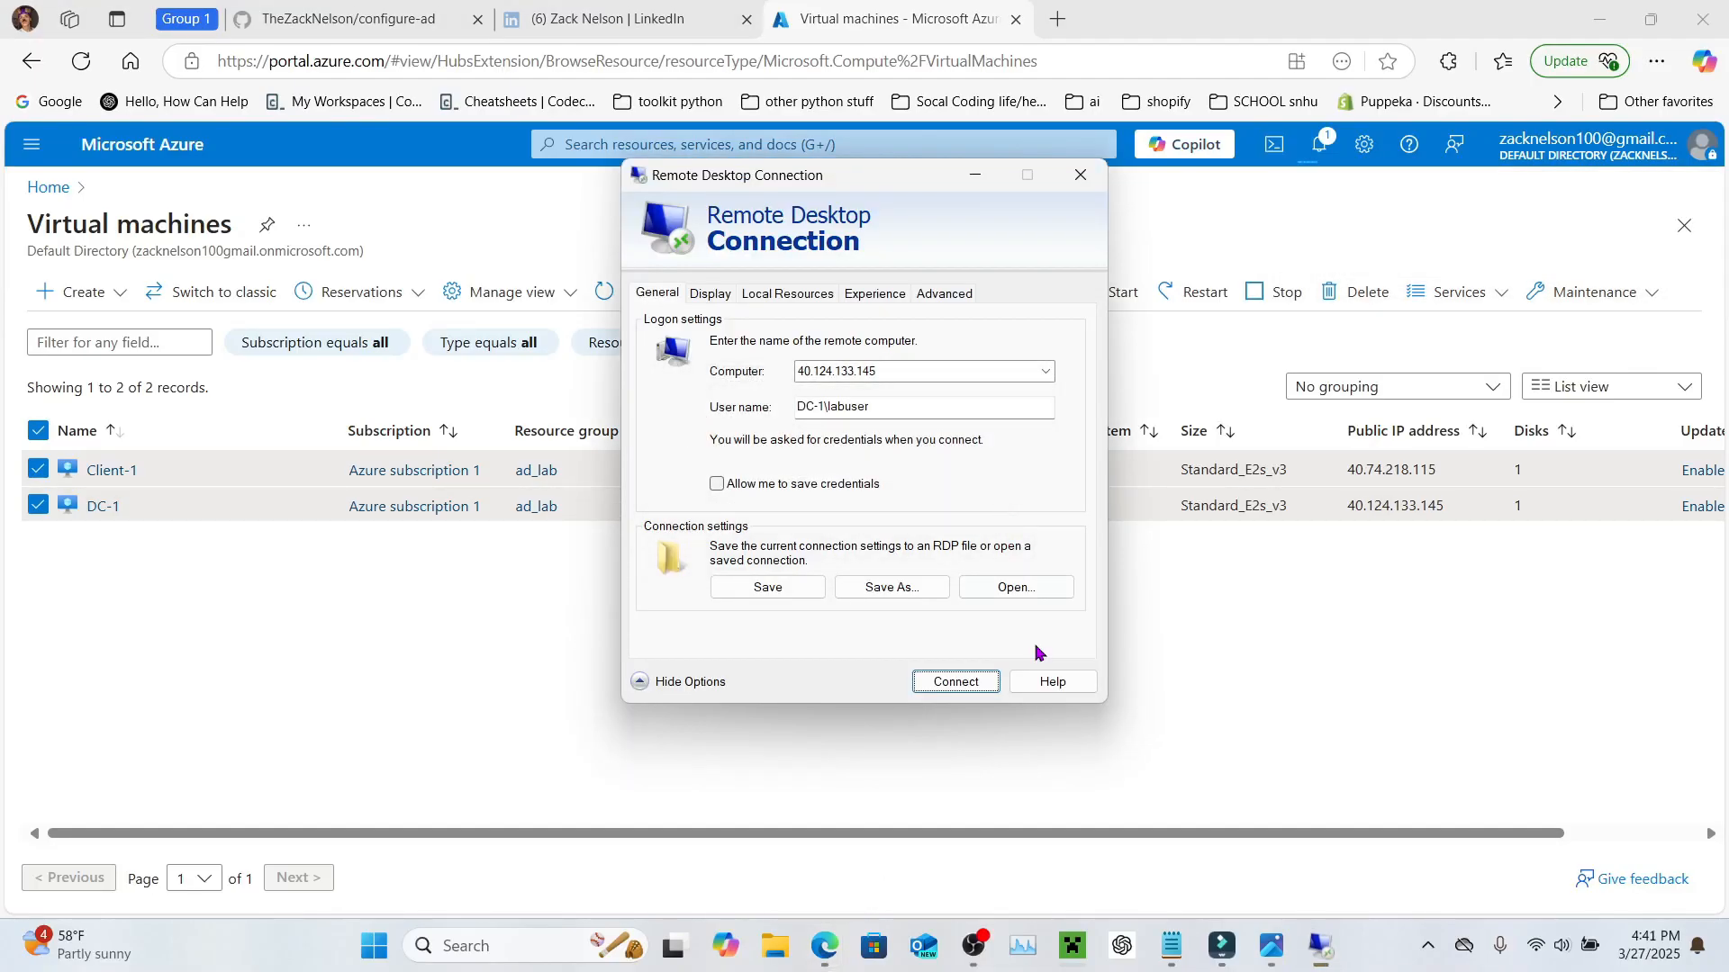
{"action": "left_click", "coordinate": [978, 177]}
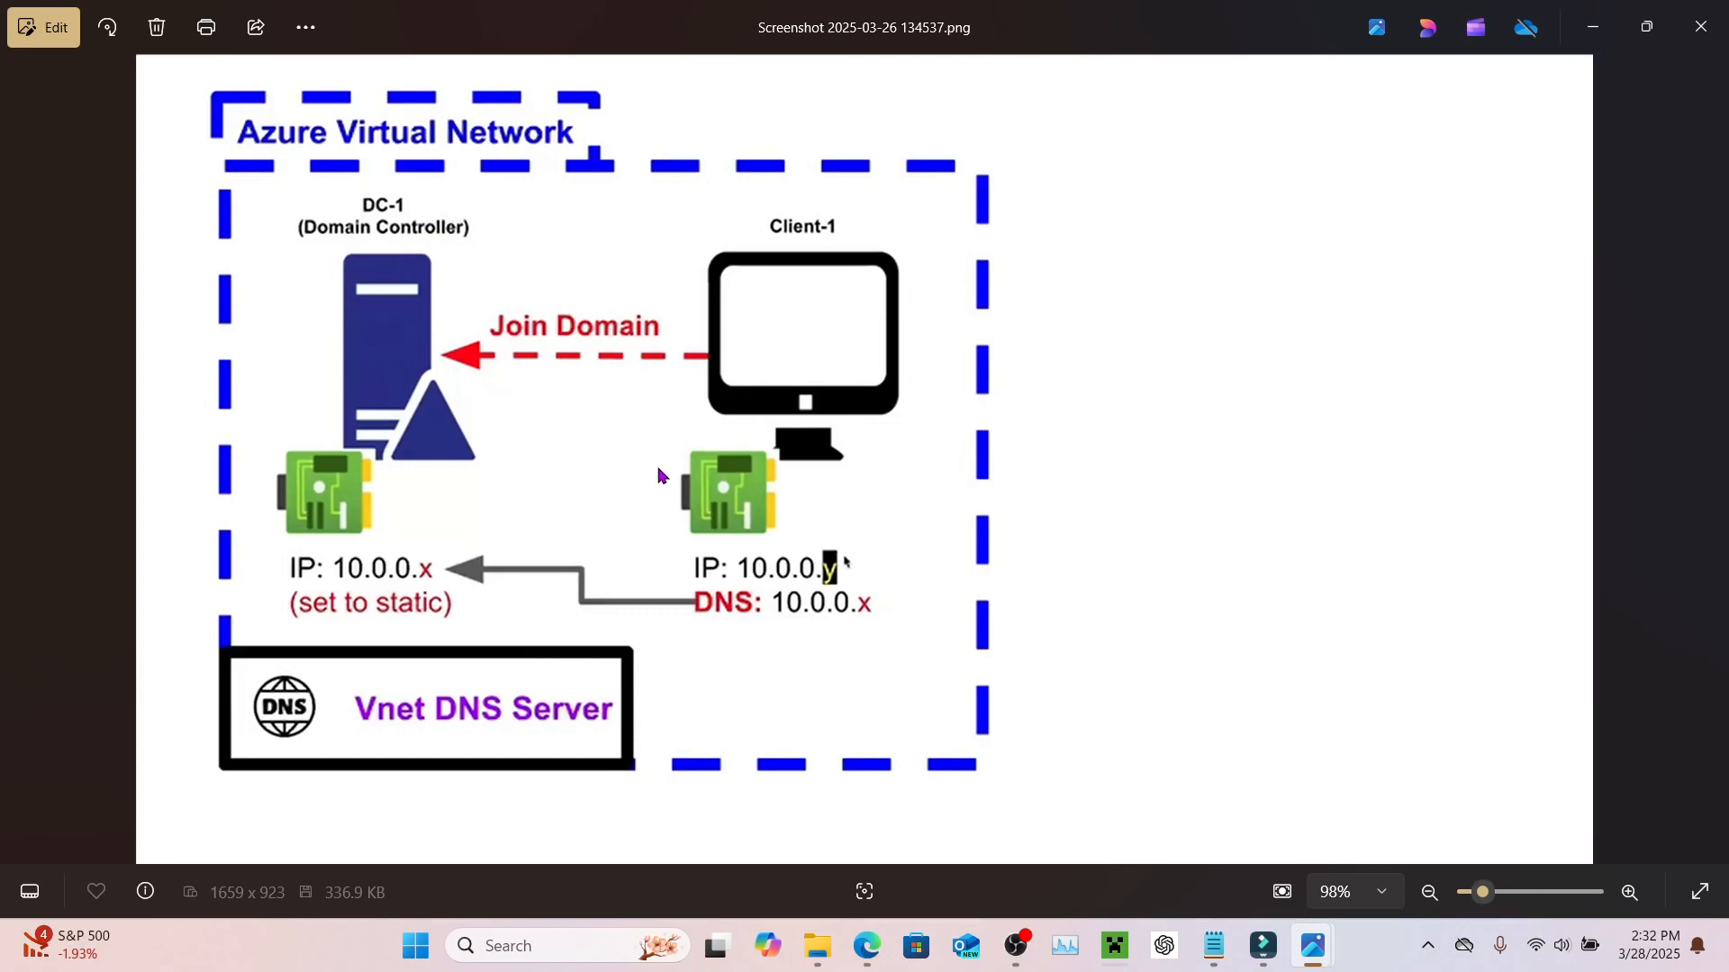
Step: Go back from the Photos network diagram to the Edge Virtual machines page
{"action": "mouse_move", "coordinate": [866, 946]}
{"action": "left_click", "coordinate": [879, 856]}
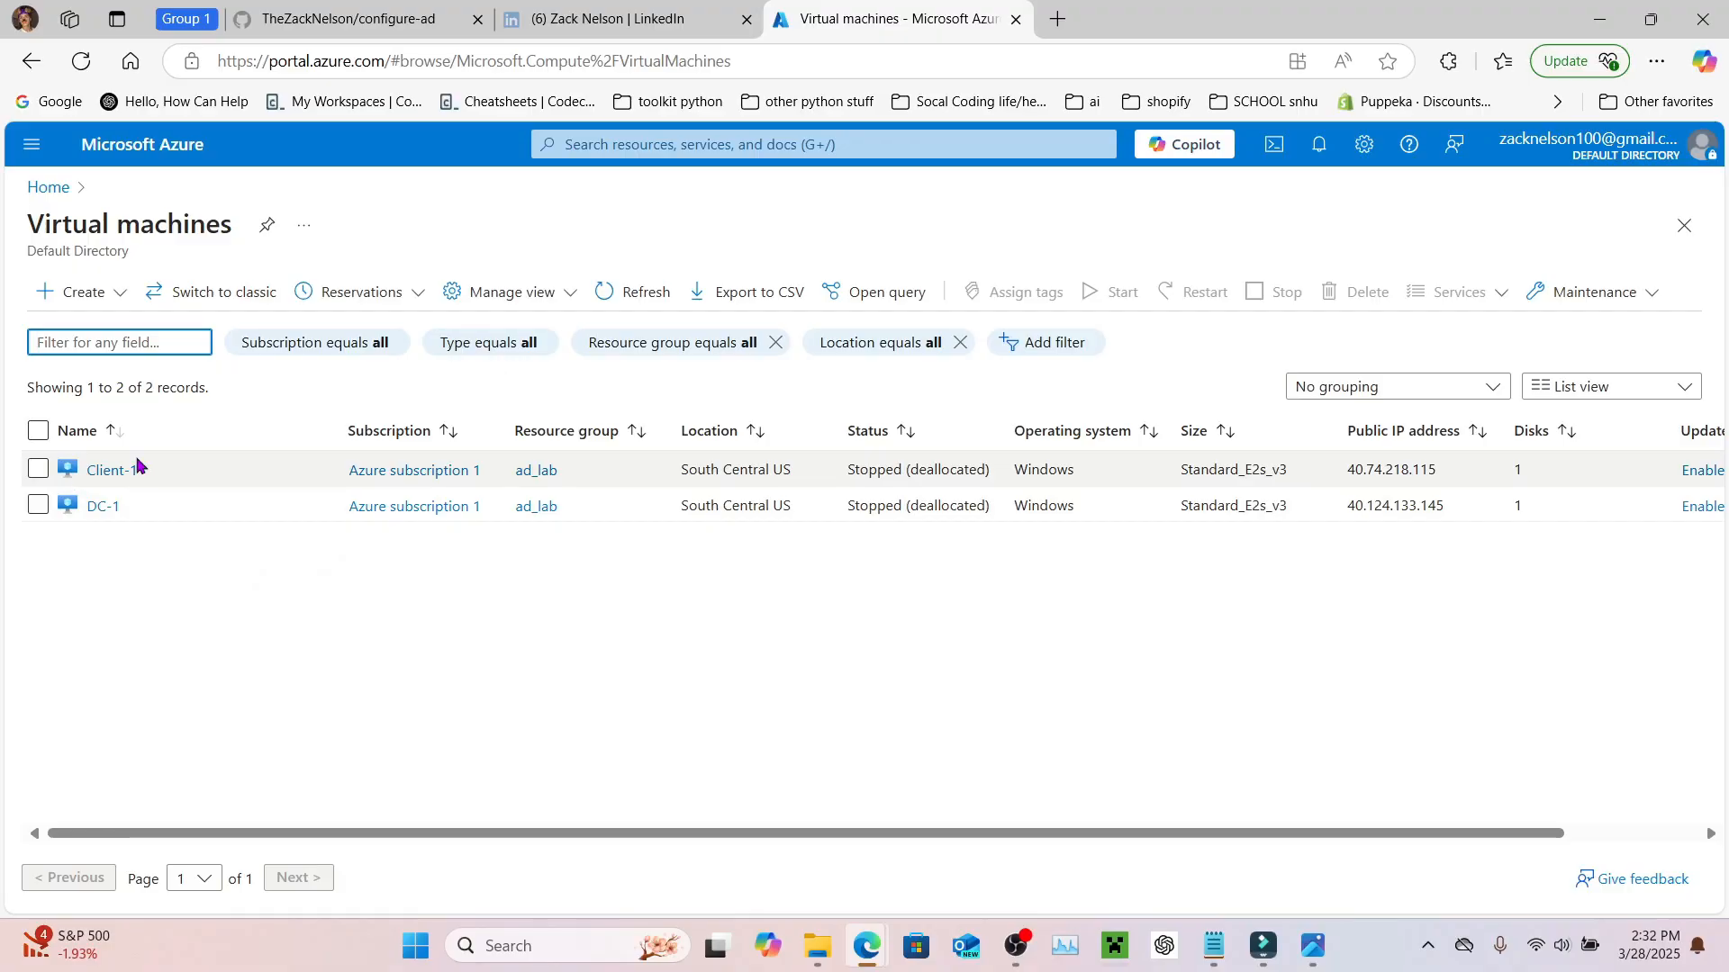
Step: Select Client-1 and DC-1 and confirm starting both virtual machines
{"action": "left_click", "coordinate": [38, 470]}
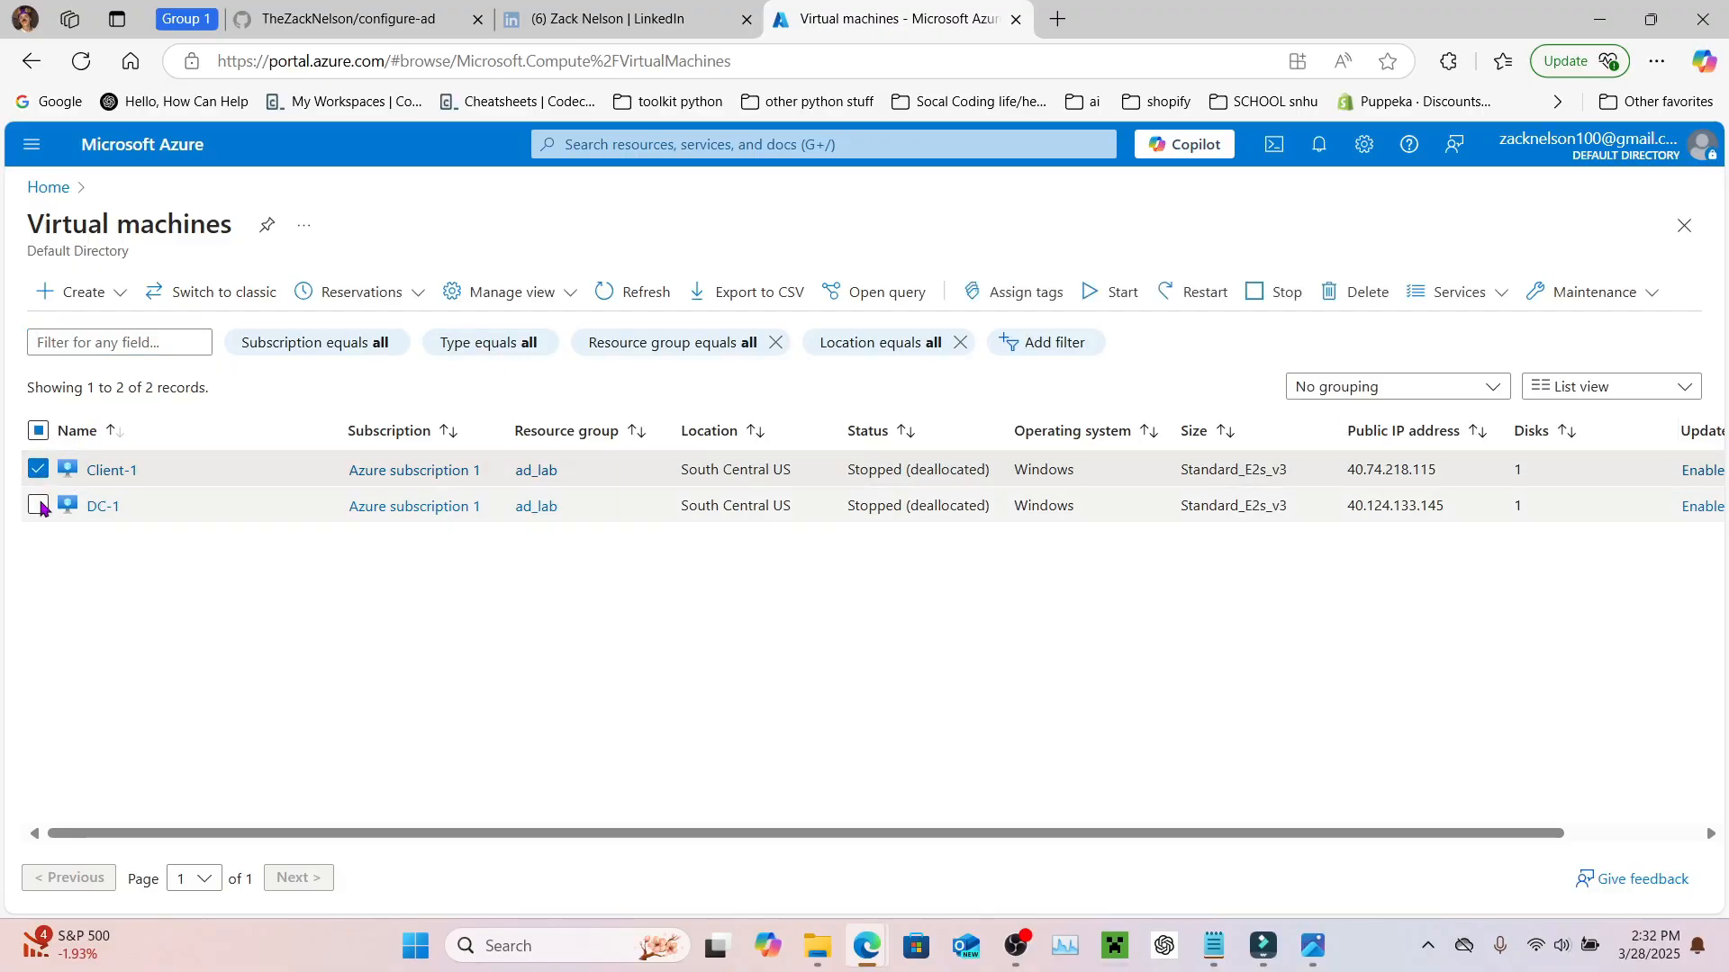
{"action": "left_click", "coordinate": [38, 505]}
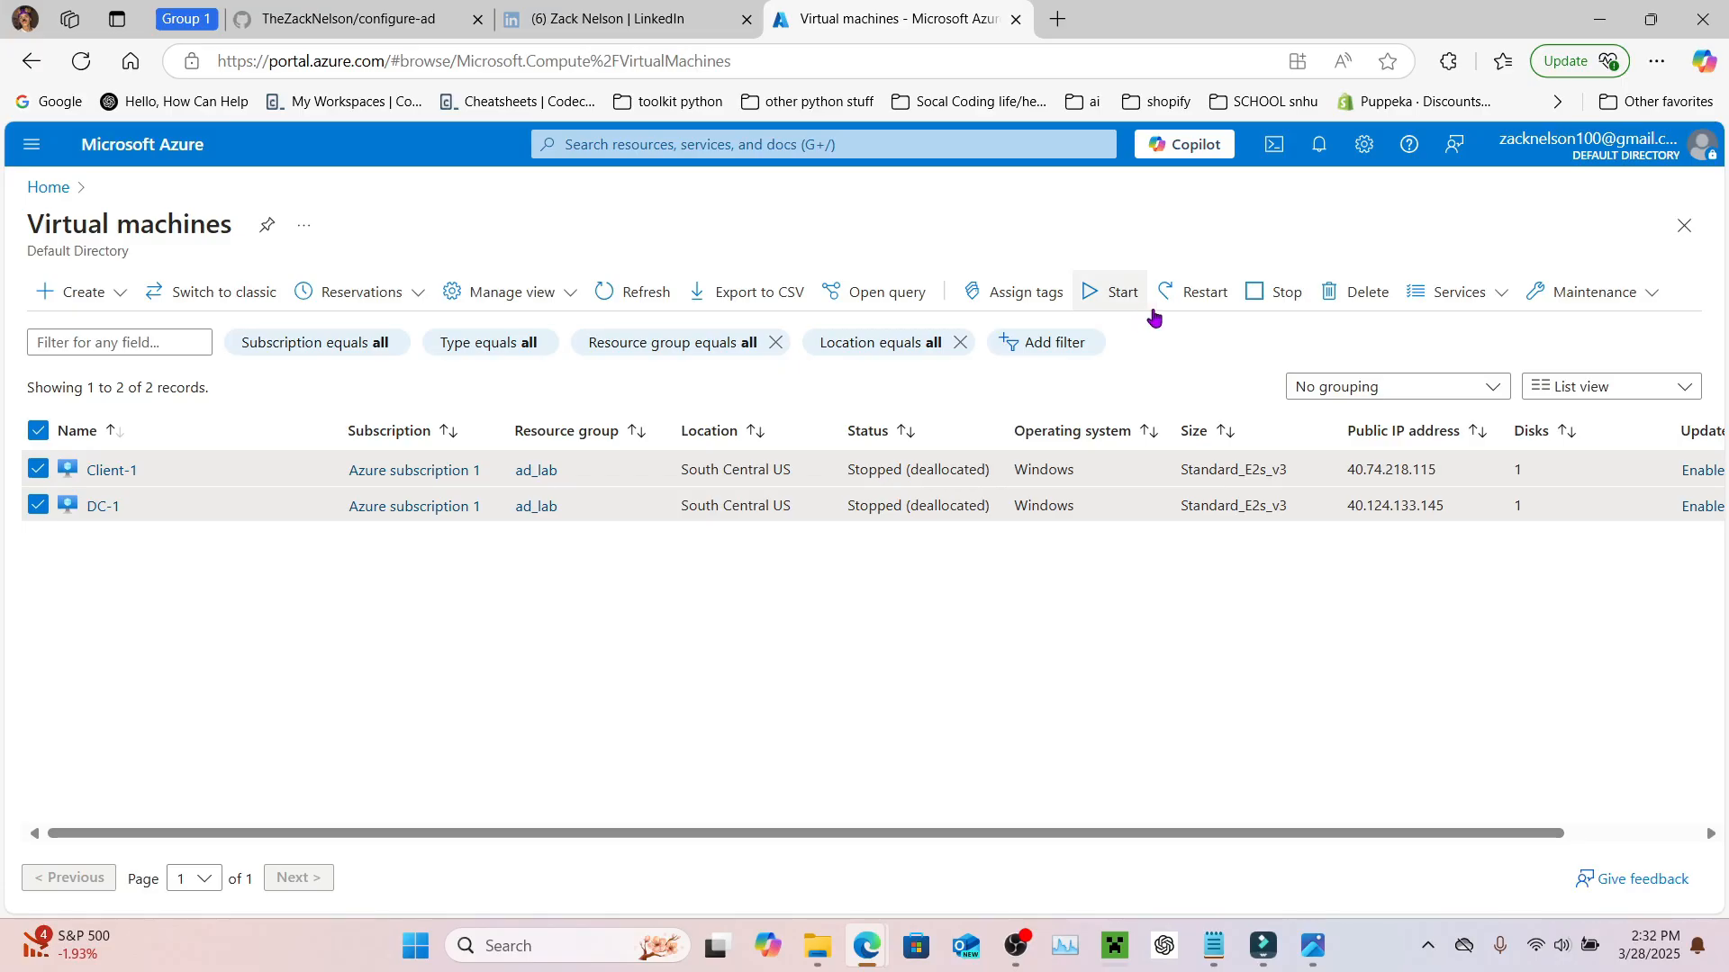
{"action": "left_click", "coordinate": [1109, 293]}
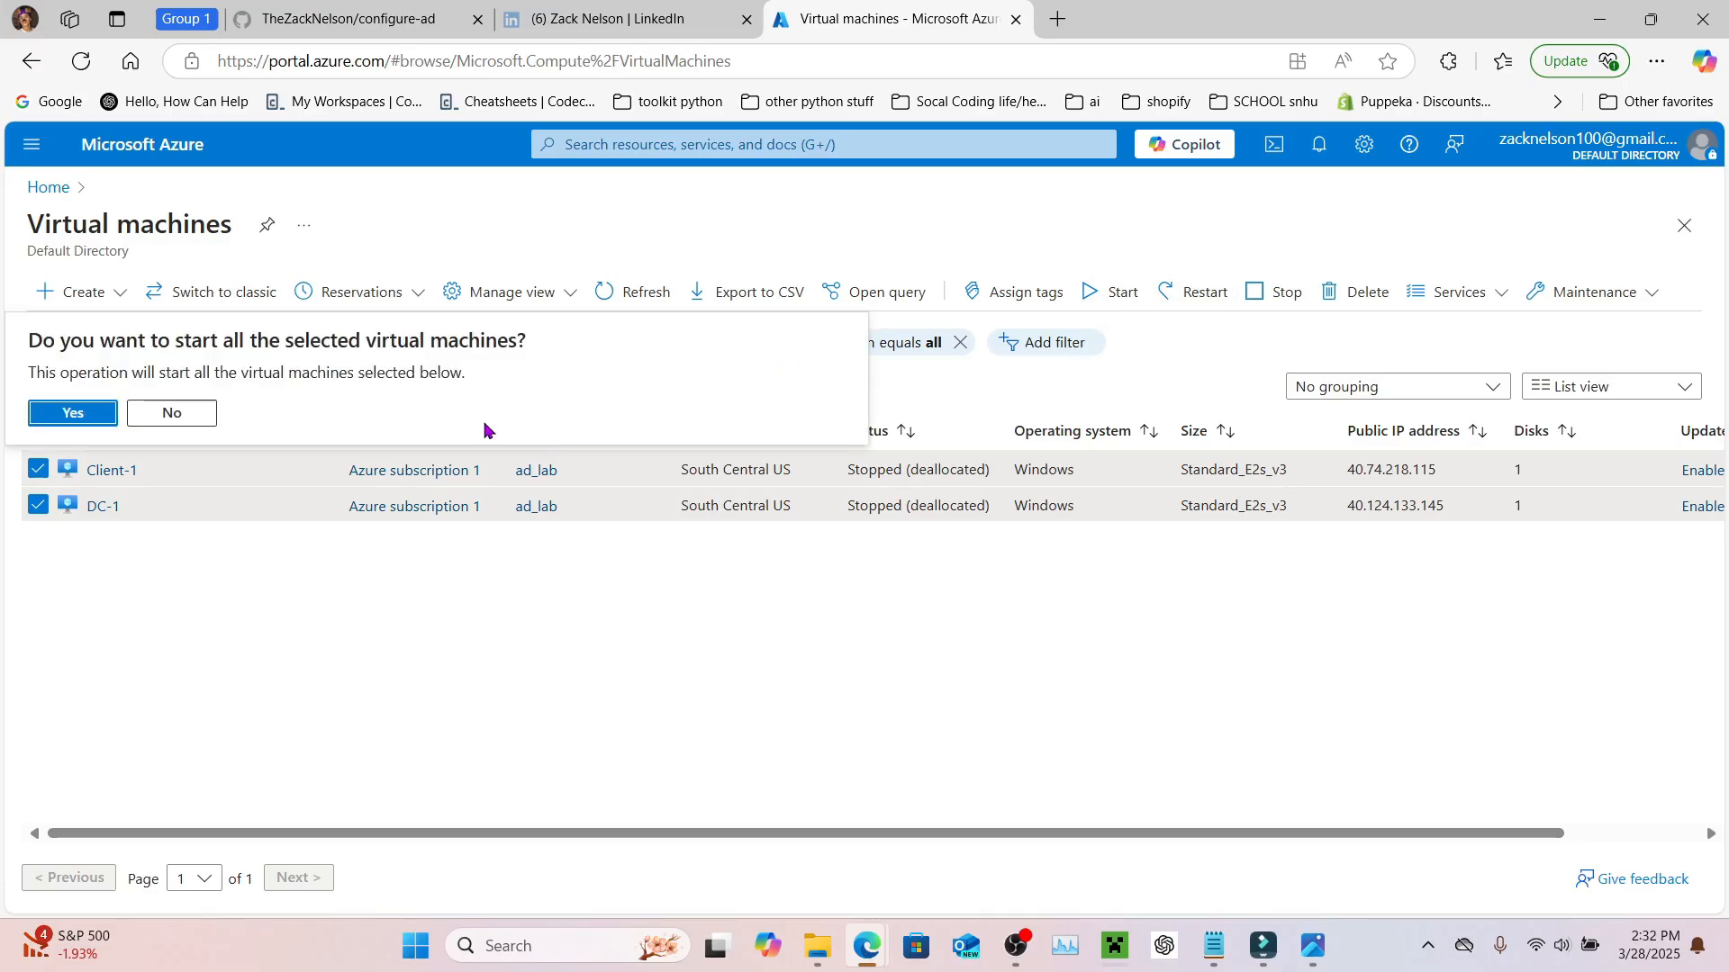
{"action": "left_click", "coordinate": [73, 413]}
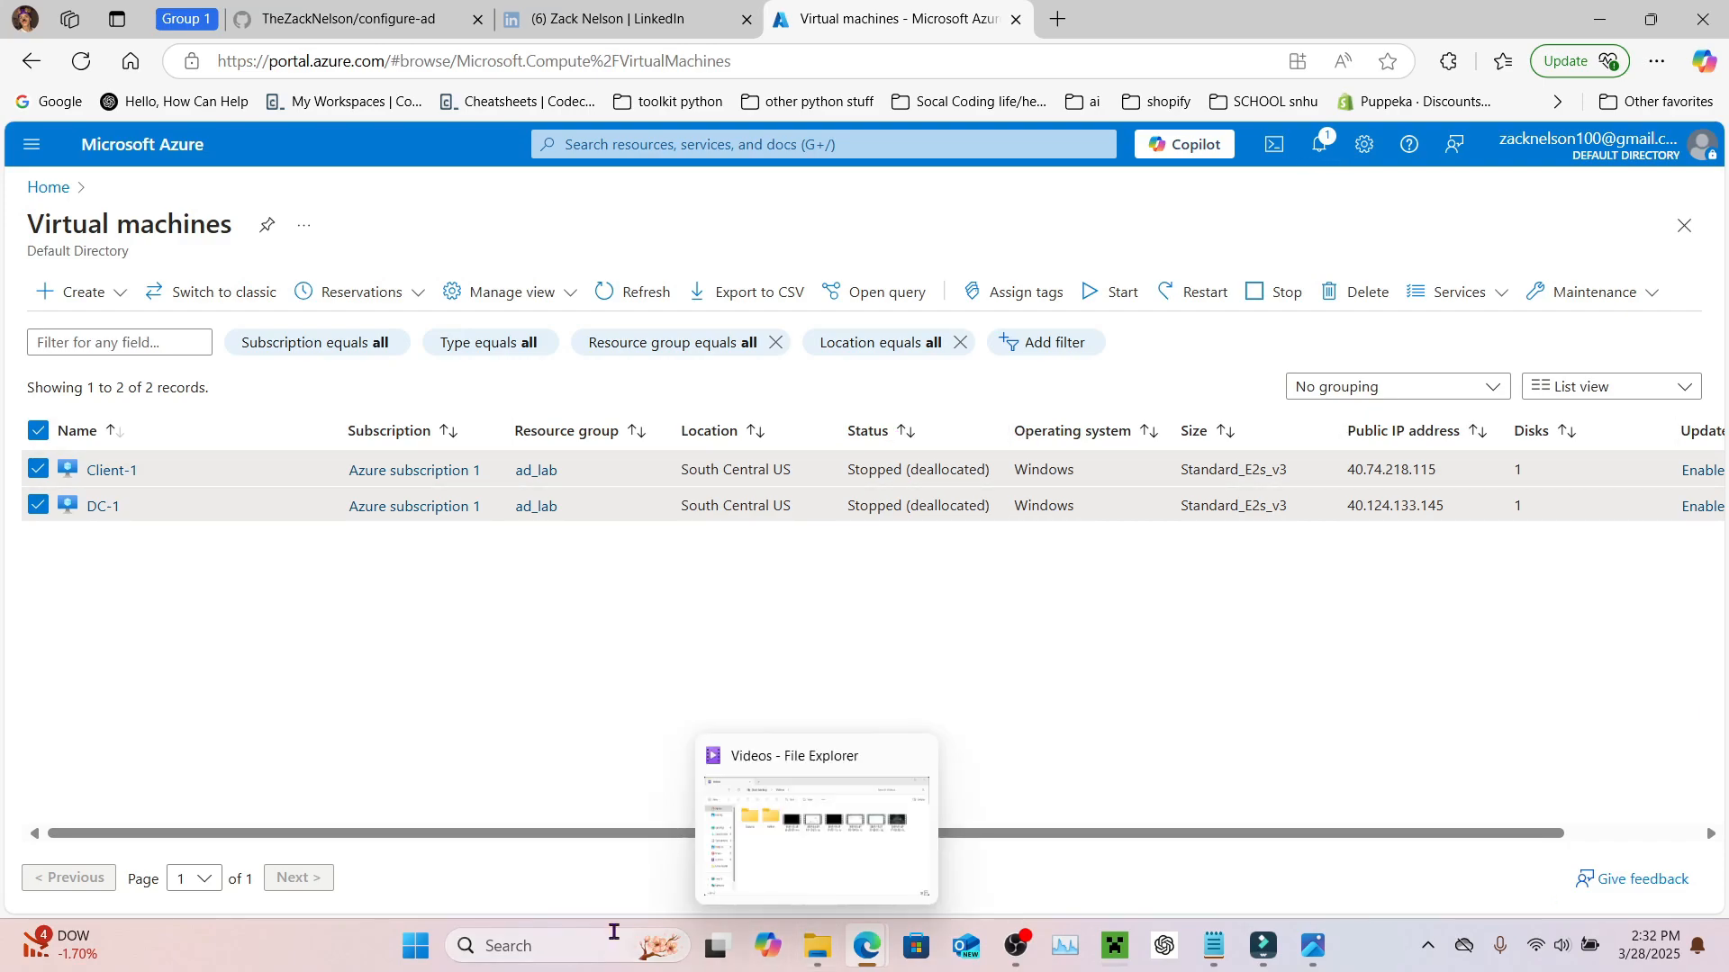
{"action": "left_click", "coordinate": [565, 943]}
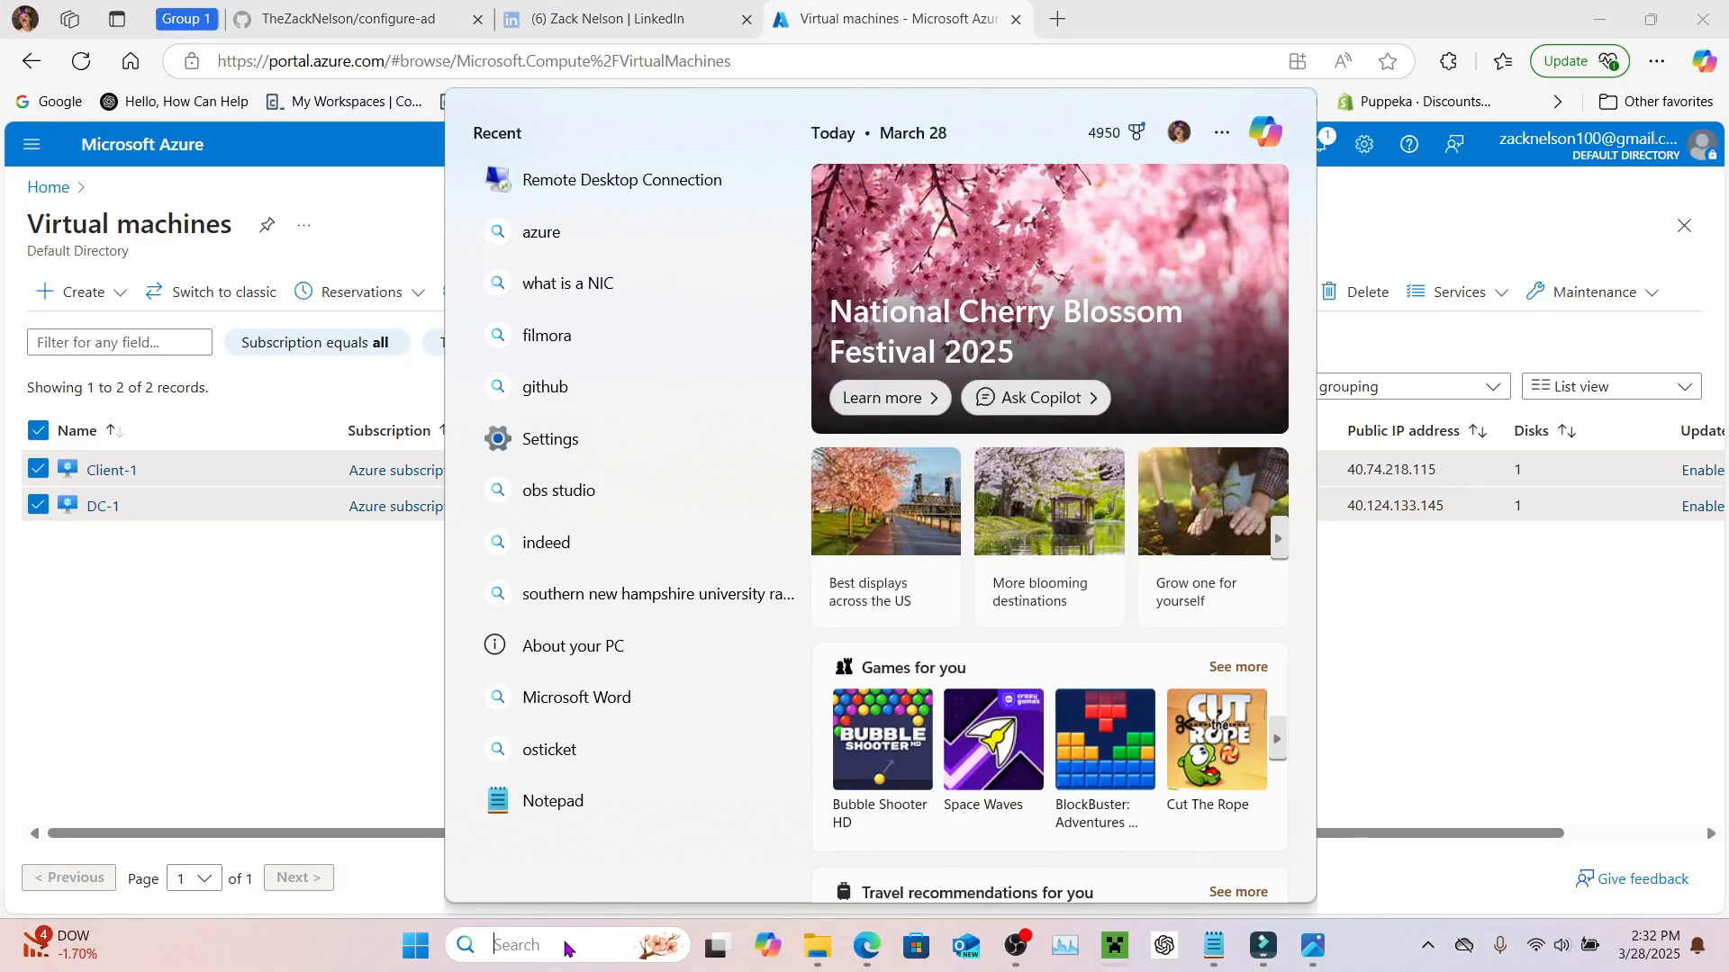
Step: Connect via Remote Desktop to DC-1 at 40.124.133.145 with the admin password, accepting the certificate
{"action": "type", "text": "rdp"}
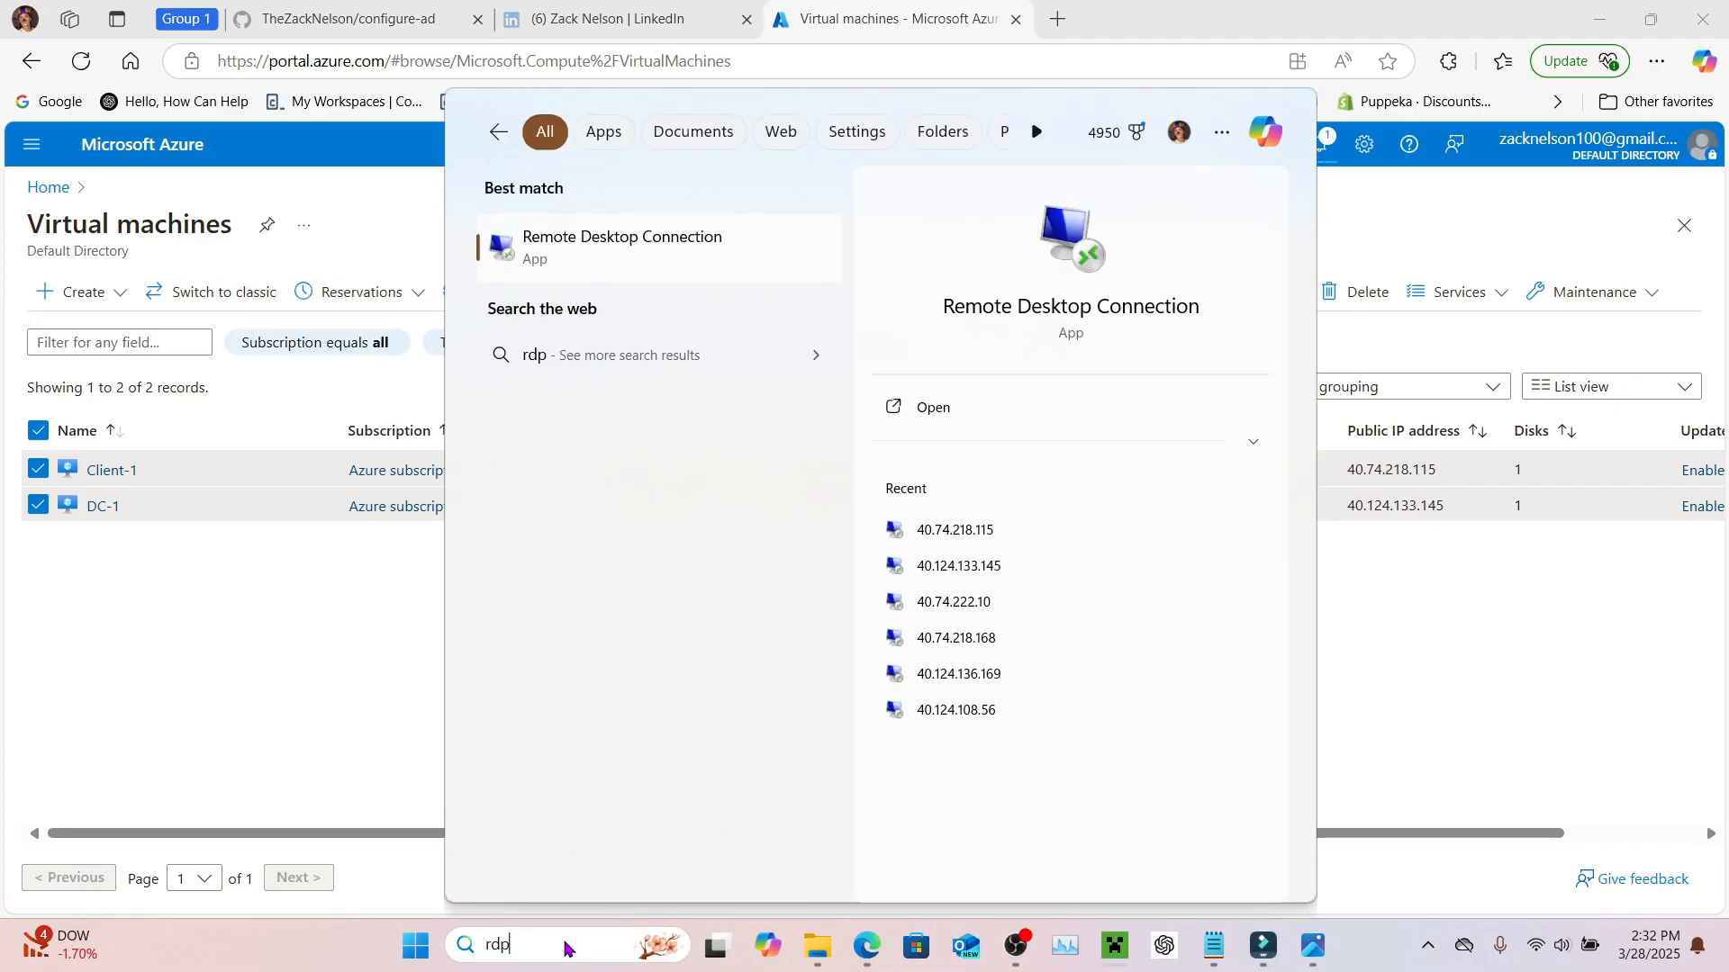
{"action": "key", "text": "Return"}
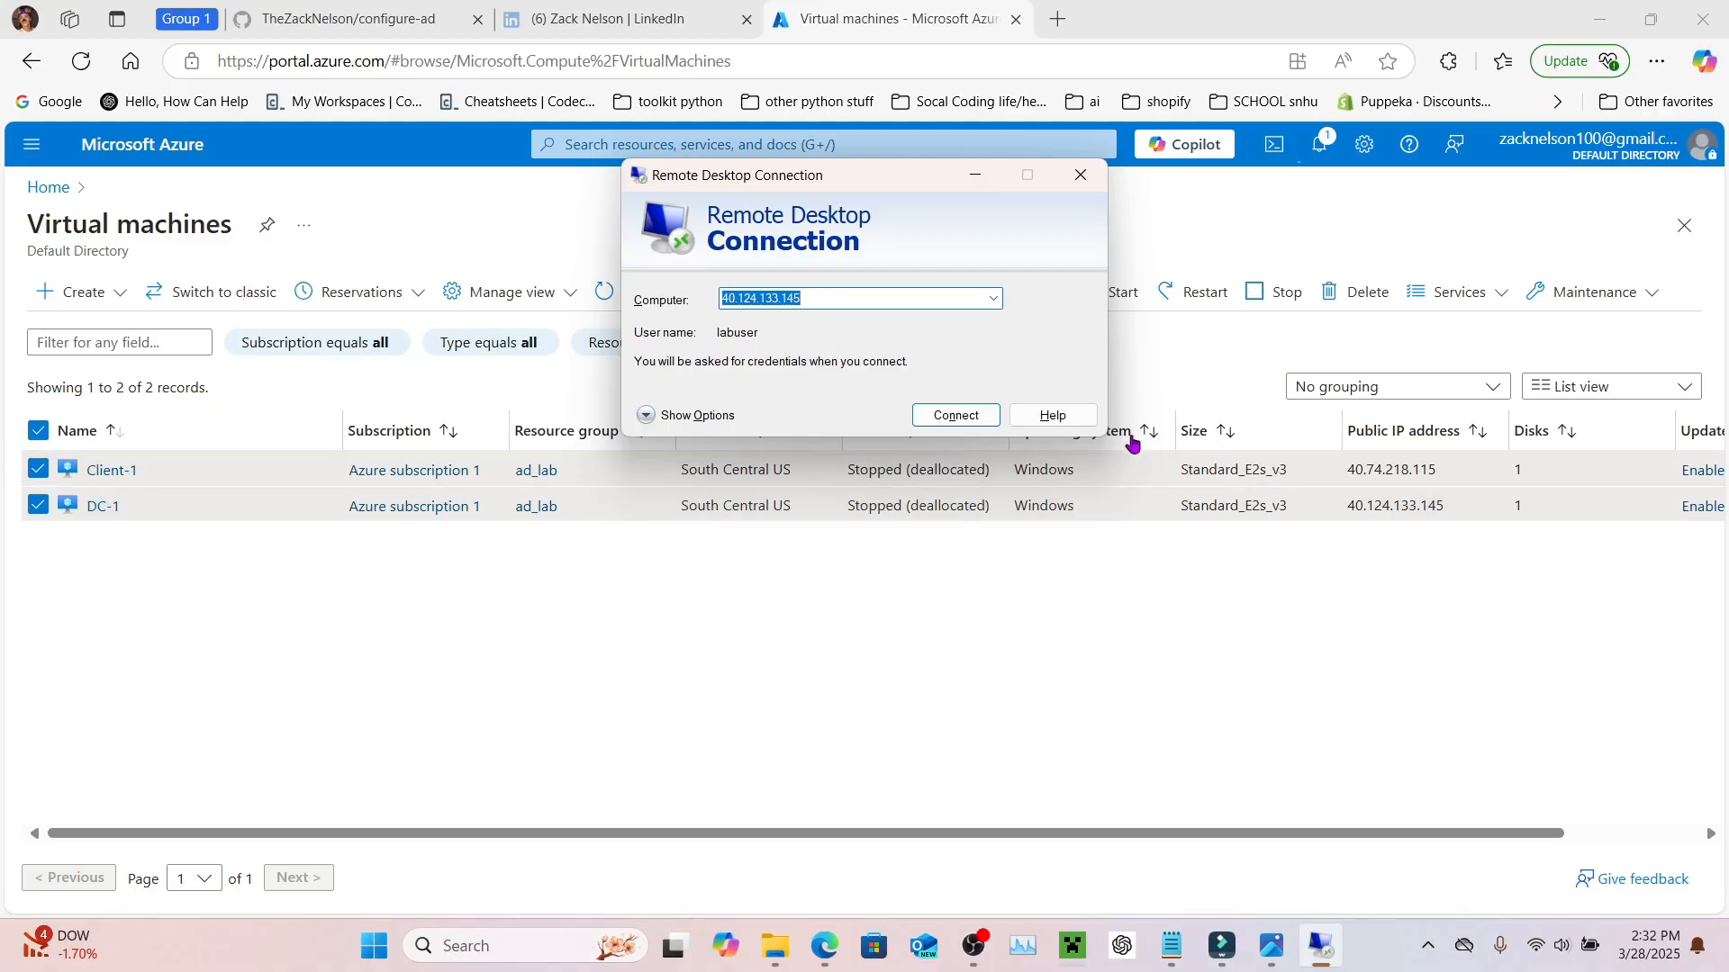
{"action": "left_click", "coordinate": [955, 416]}
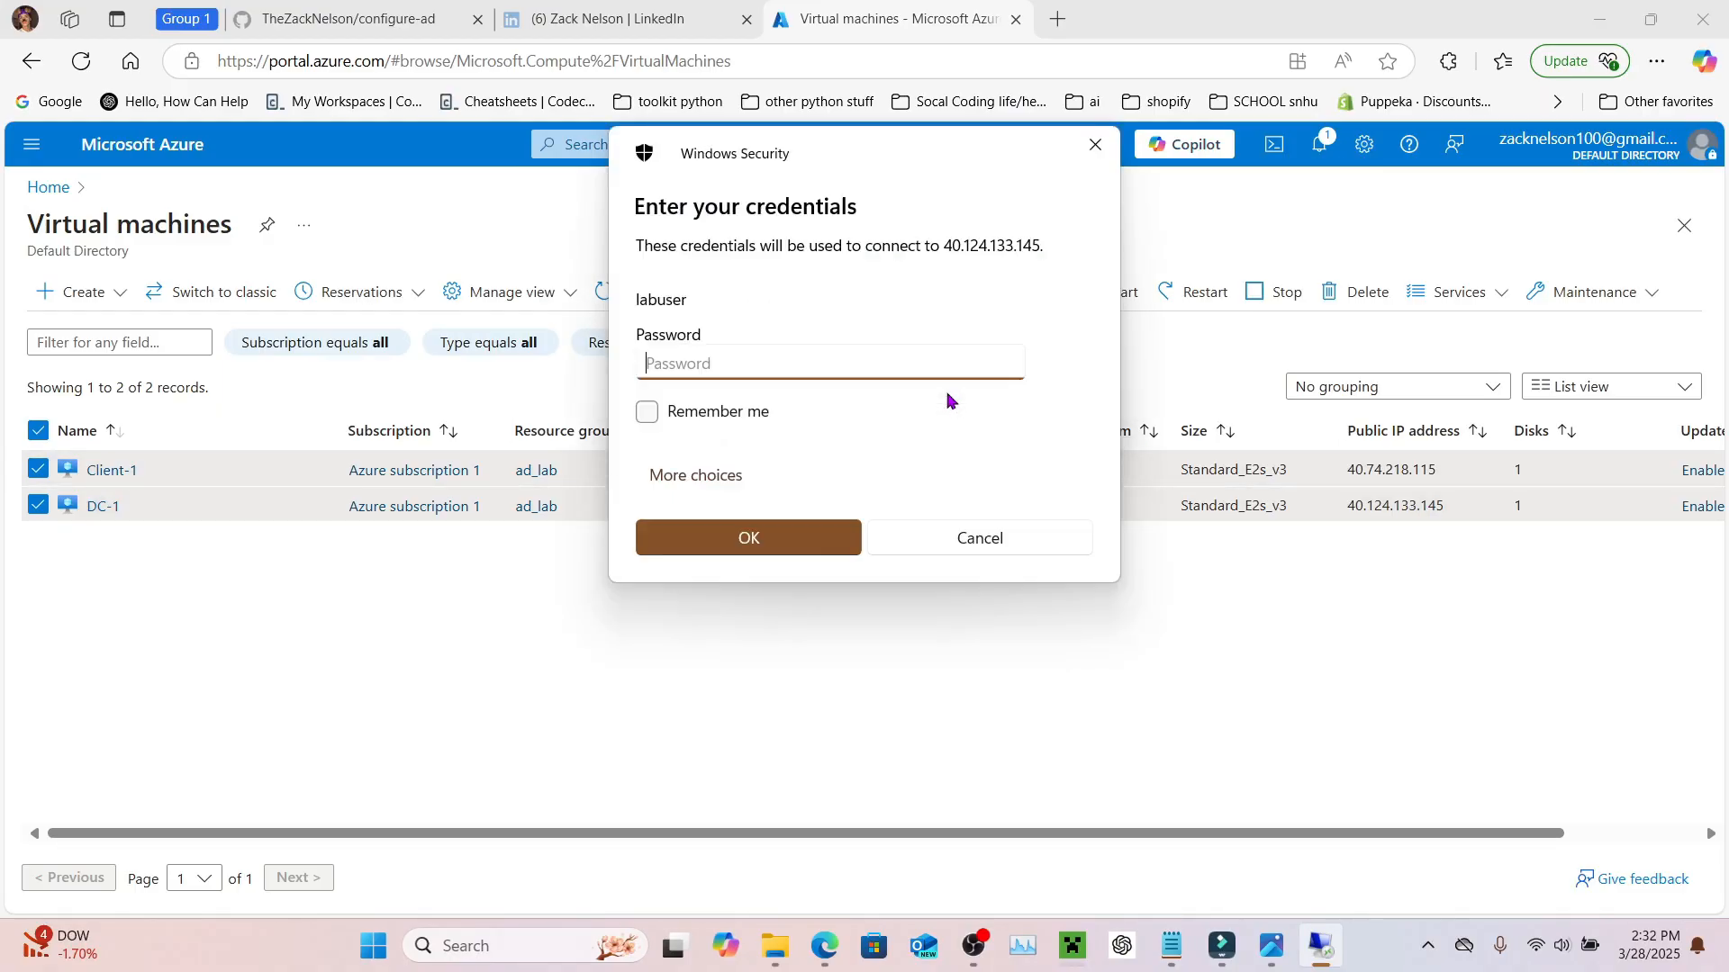
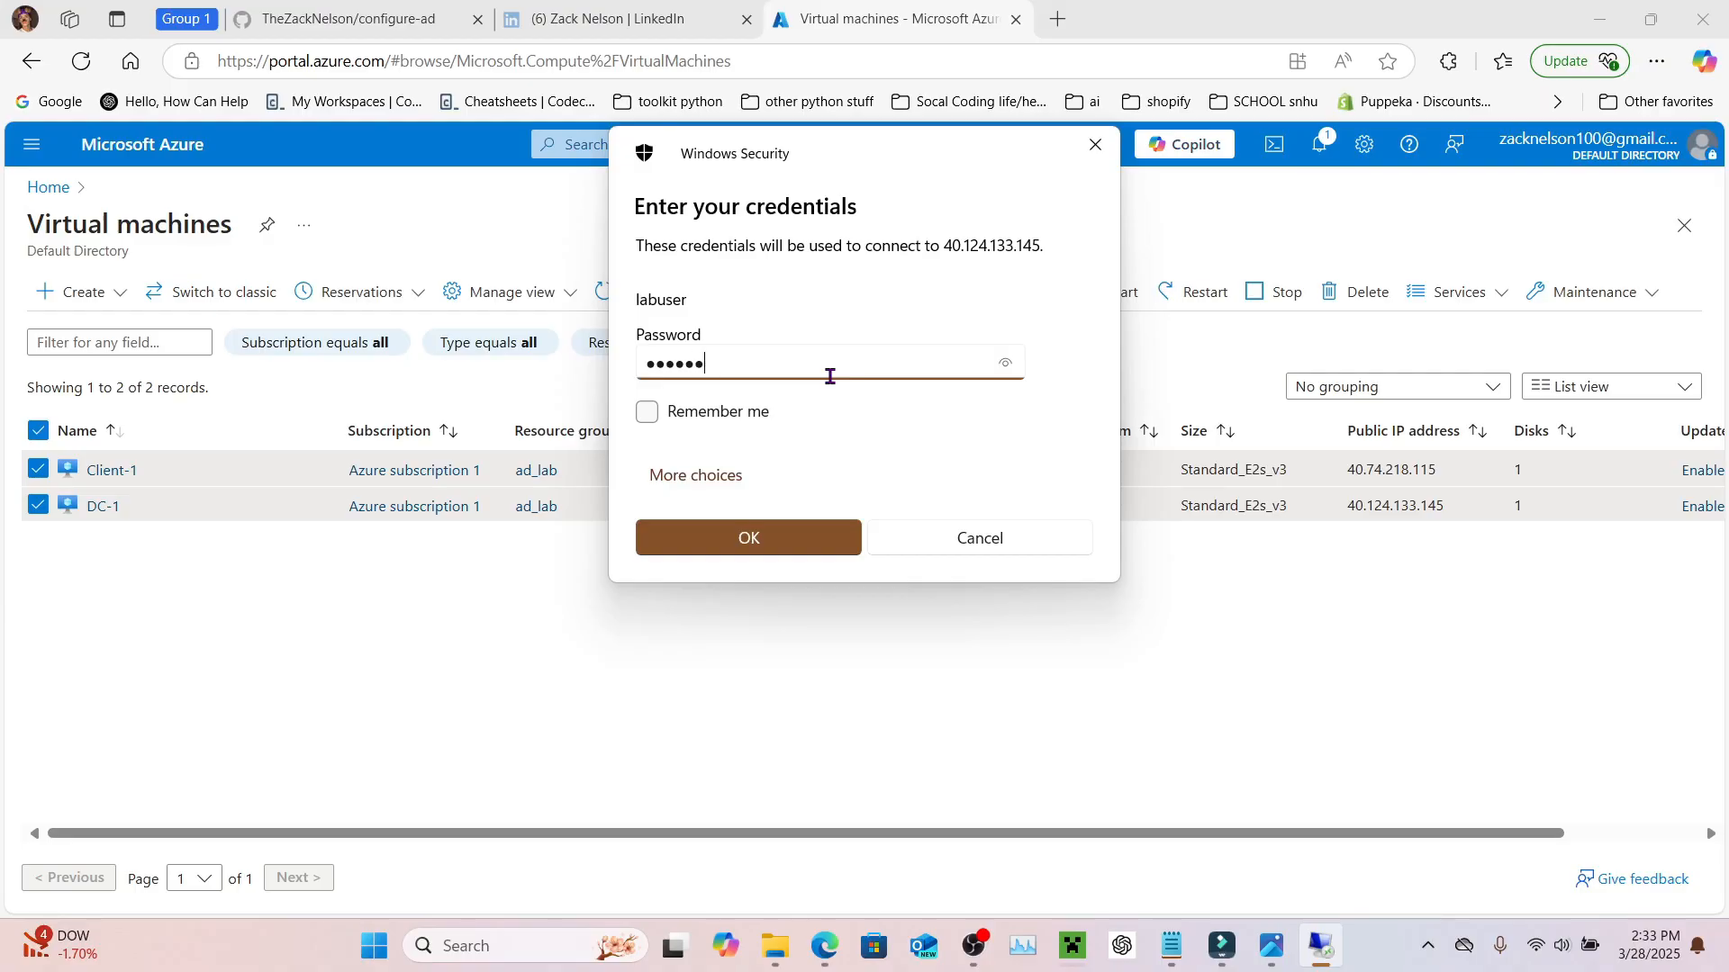
{"action": "key", "text": "Return"}
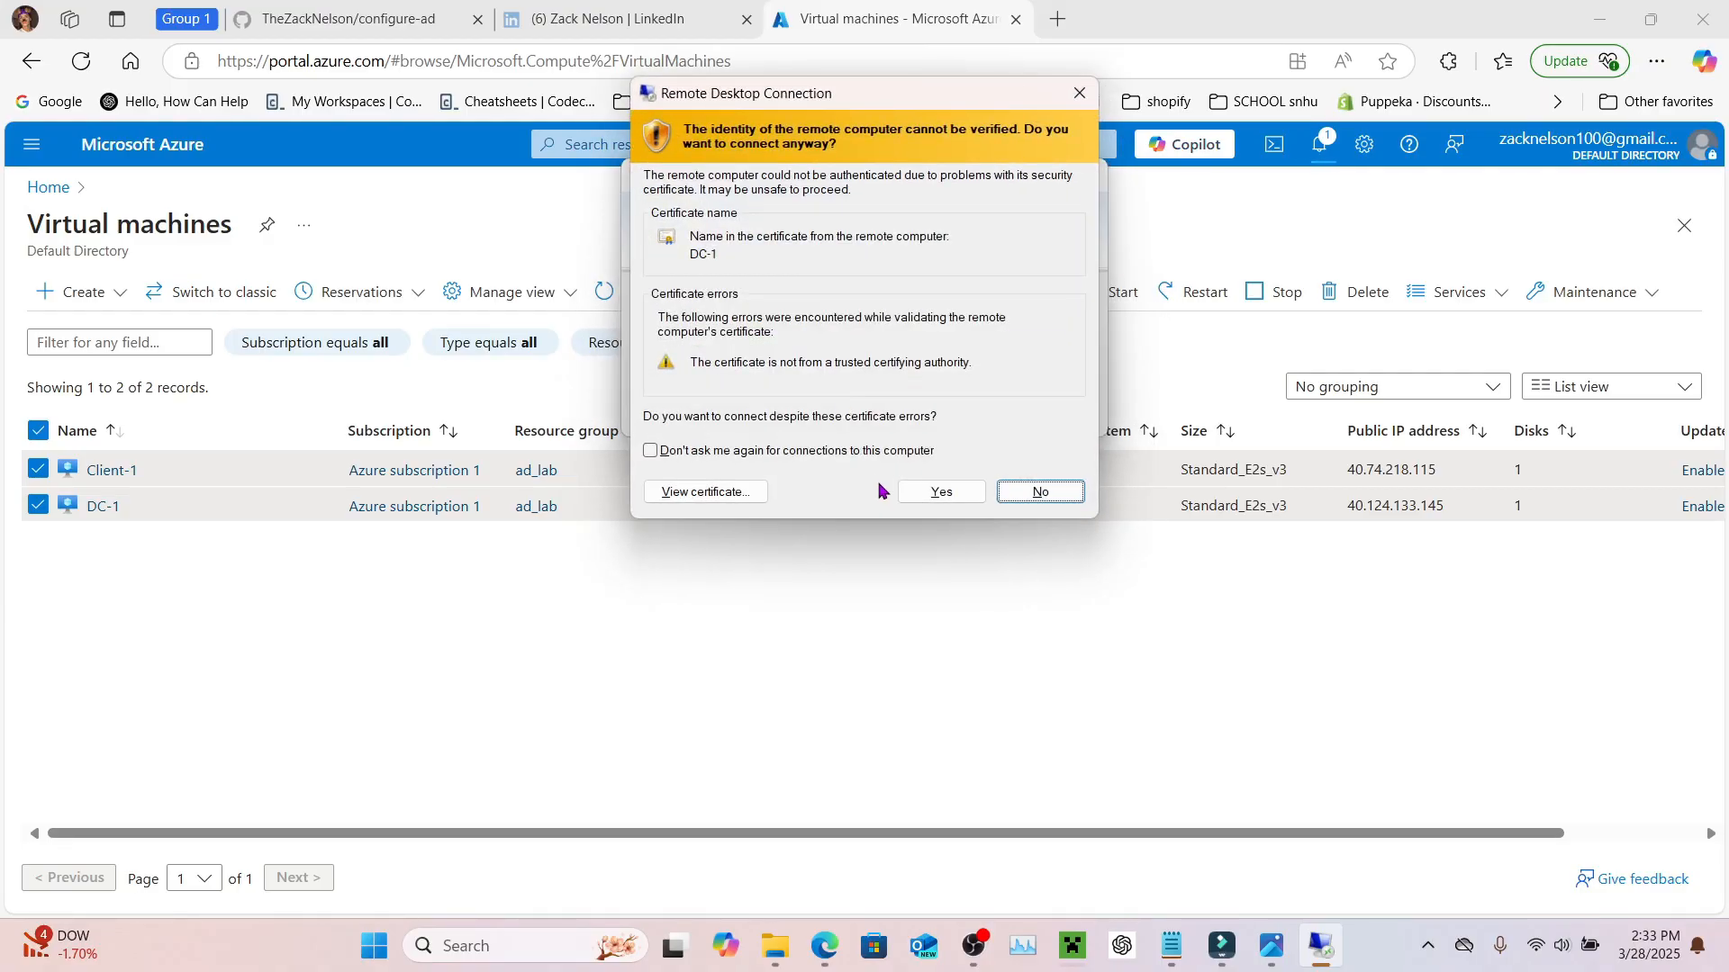
{"action": "left_click", "coordinate": [942, 493]}
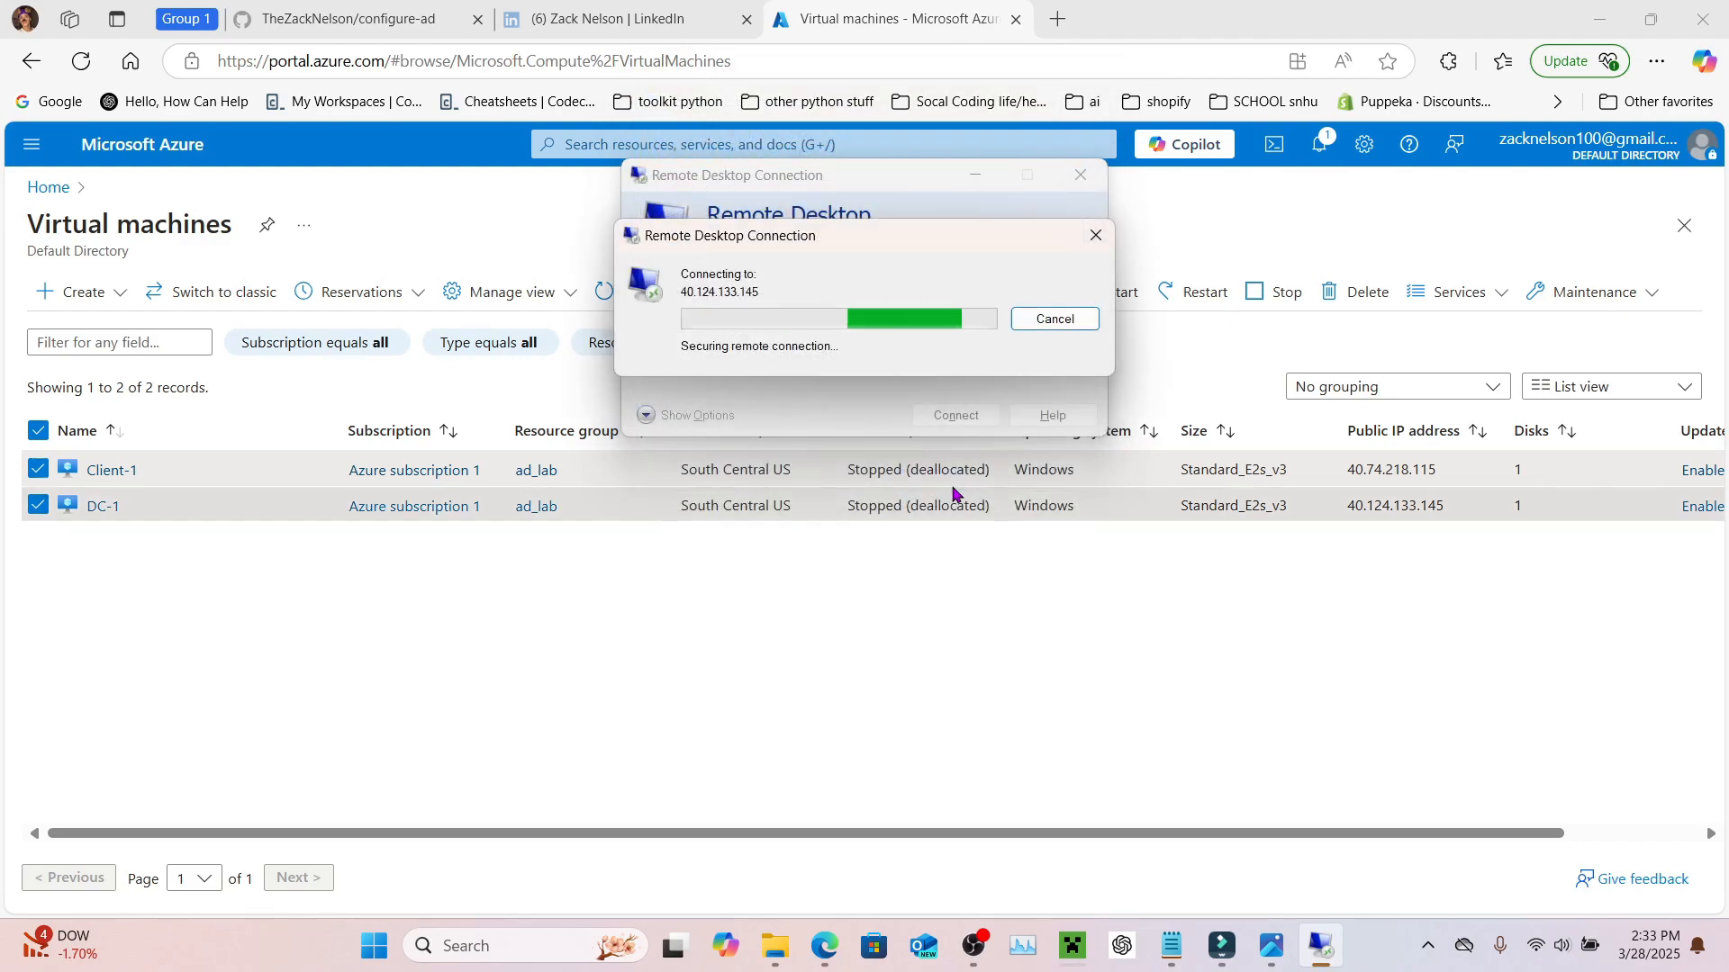
Step: Open a second Remote Desktop Connection window and bring the Azure VM list forward
{"action": "left_click", "coordinate": [484, 944]}
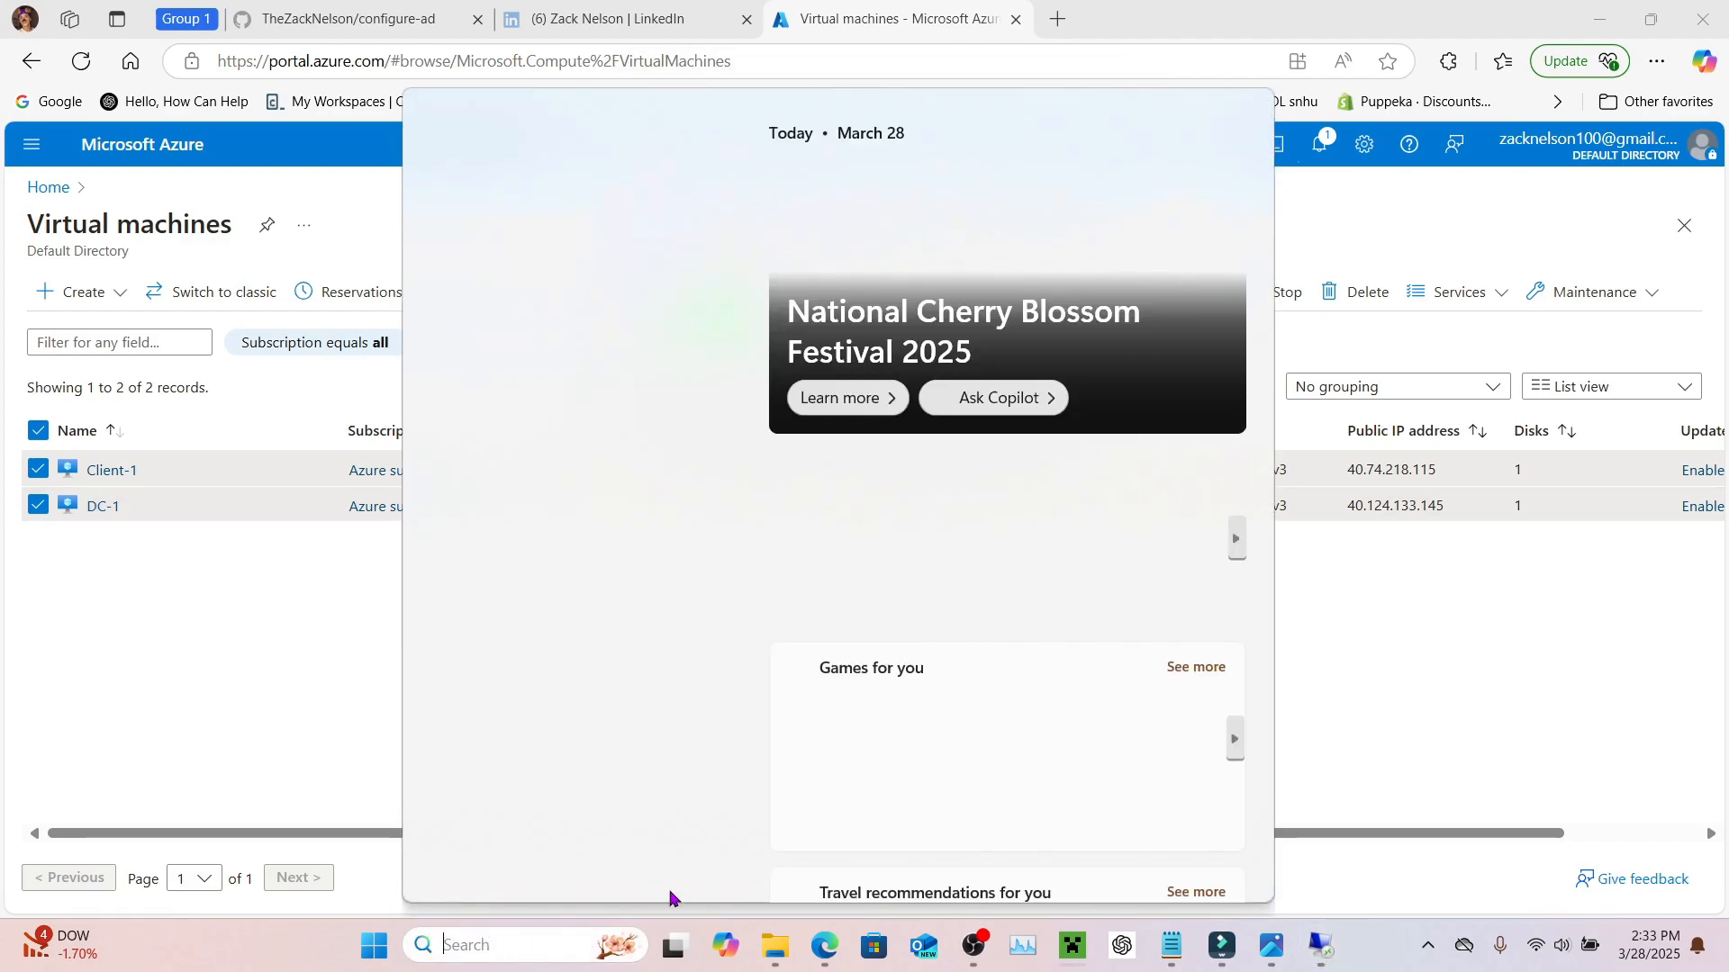
{"action": "type", "text": "rdp"}
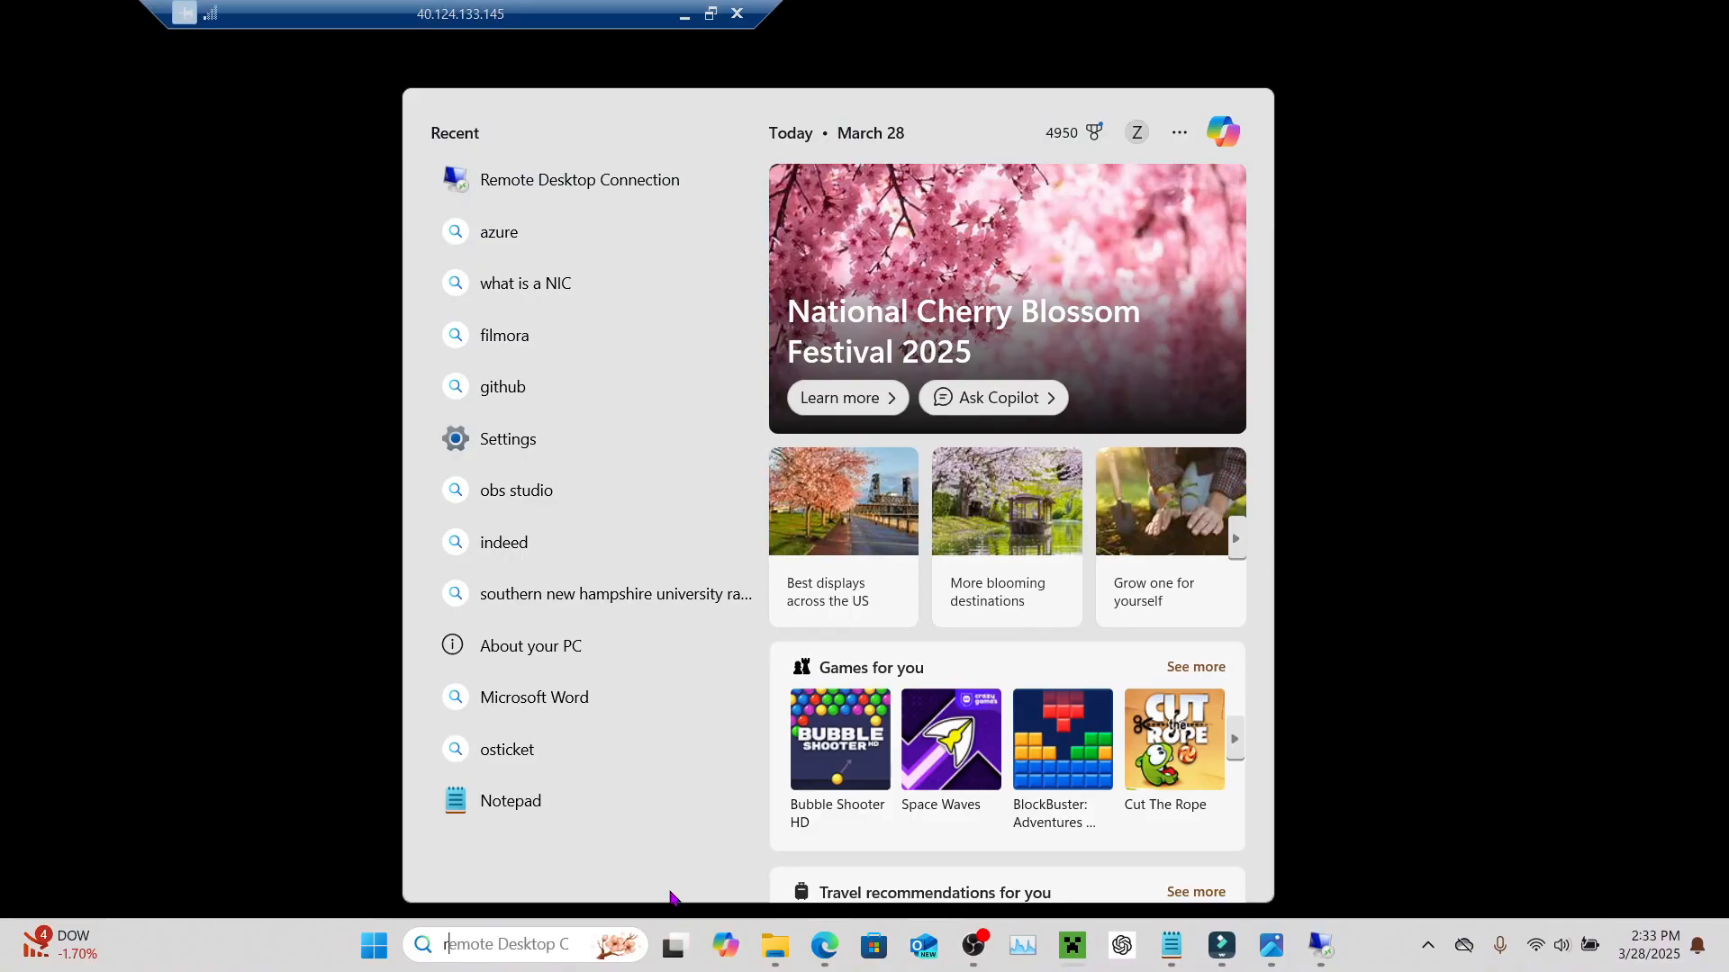
{"action": "key", "text": "Return"}
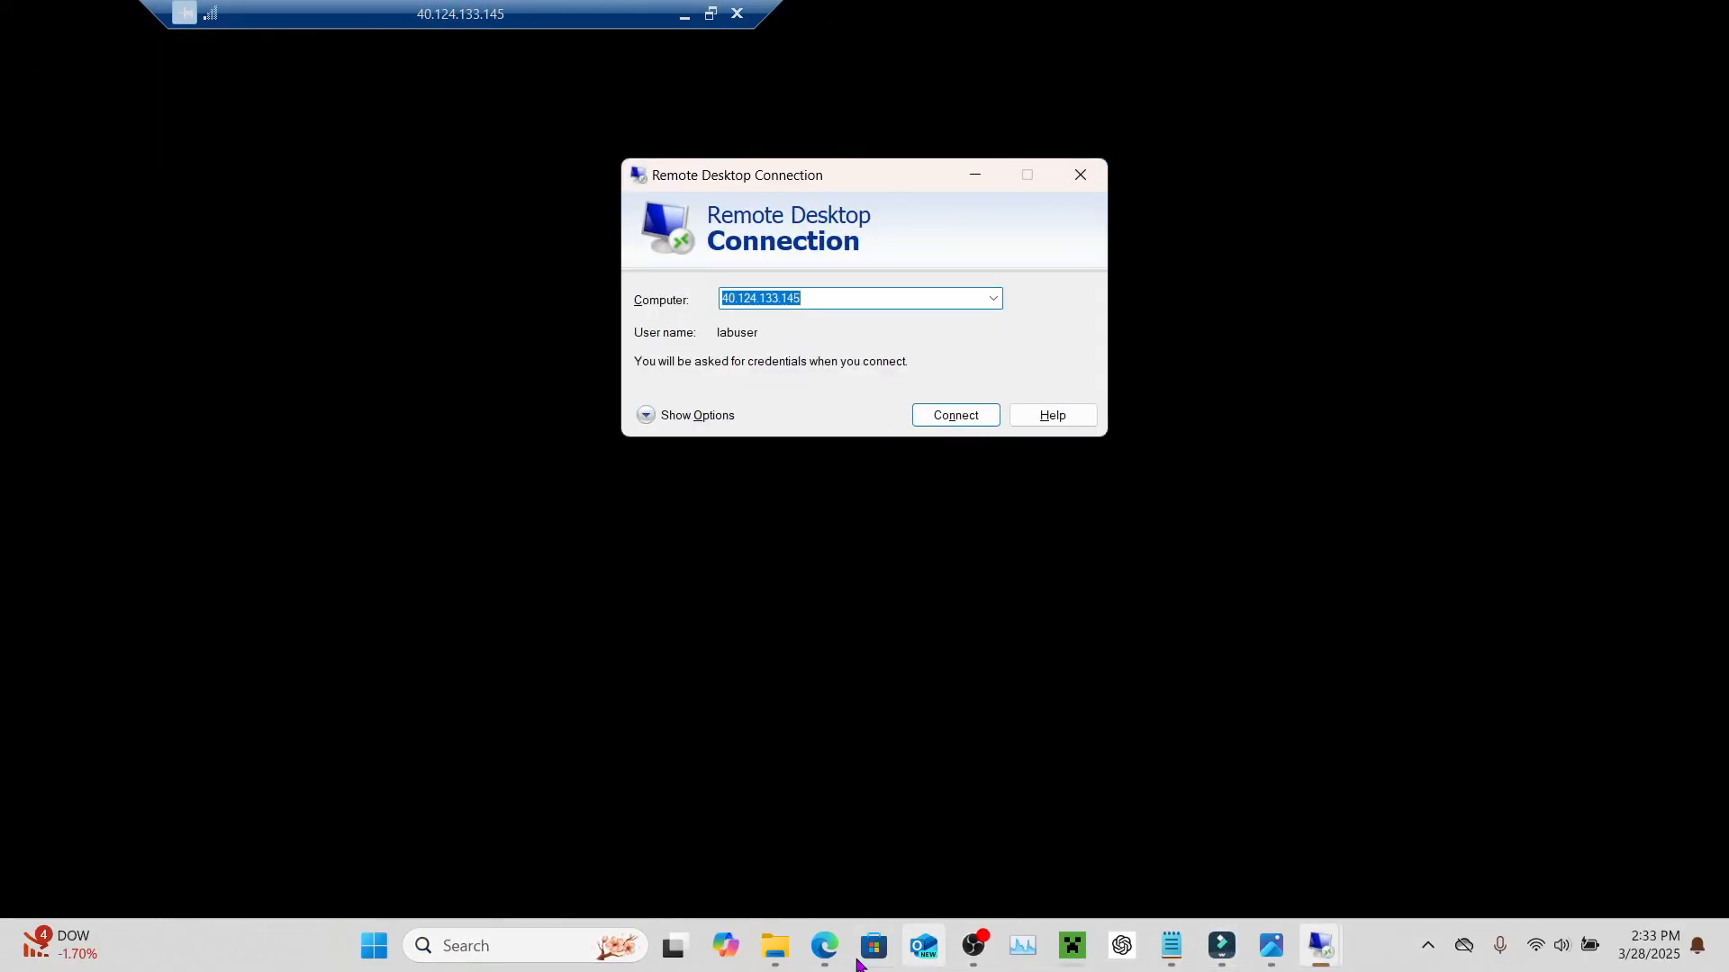
{"action": "mouse_move", "coordinate": [824, 944]}
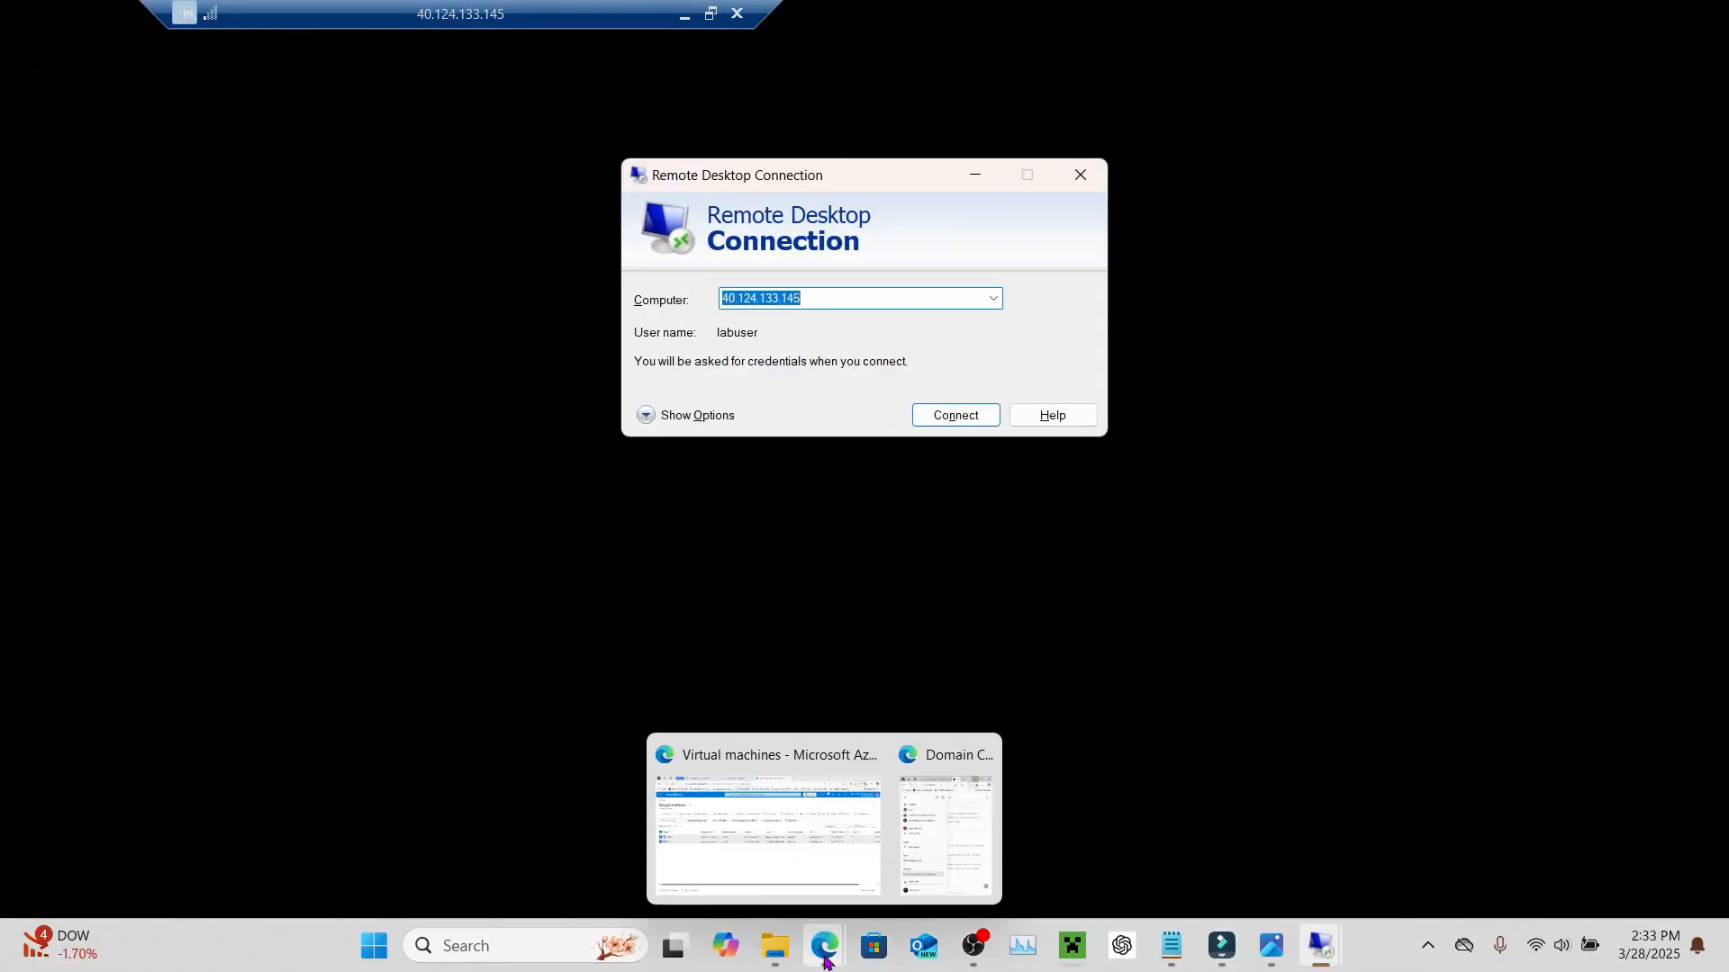
{"action": "left_click", "coordinate": [843, 865]}
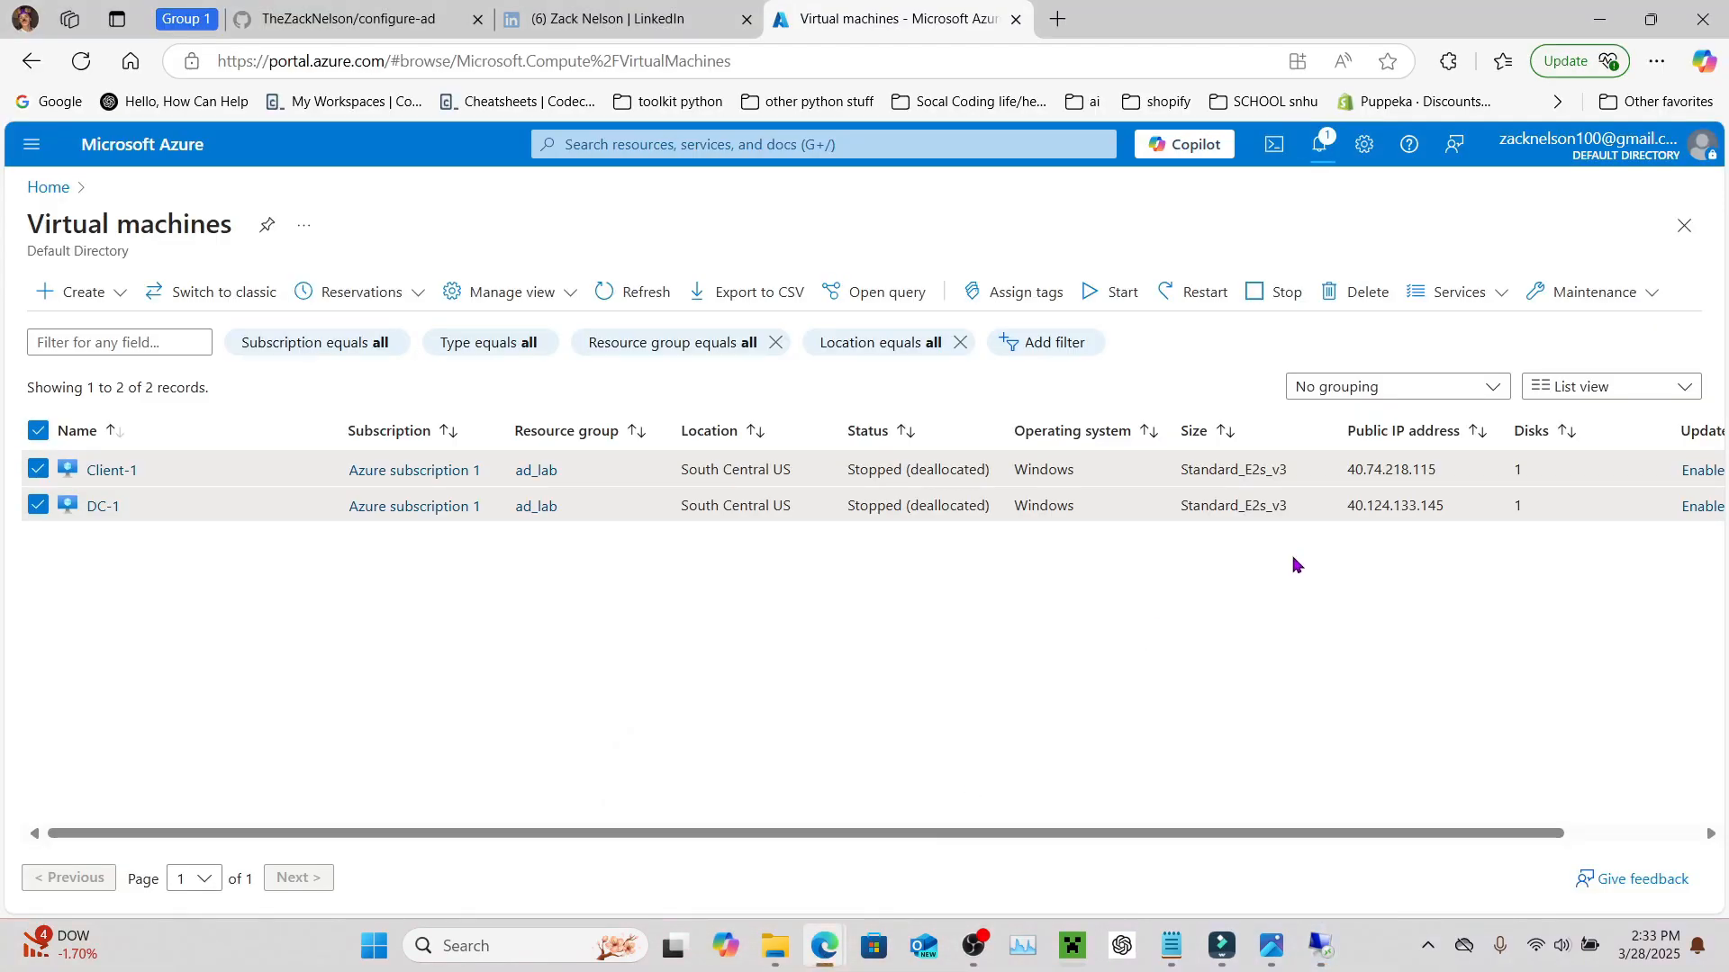
Step: Copy Client-1's public IP 40.74.218.115 into the Remote Desktop Computer field
{"action": "double_click", "coordinate": [1408, 470]}
{"action": "key", "text": "ctrl+c"}
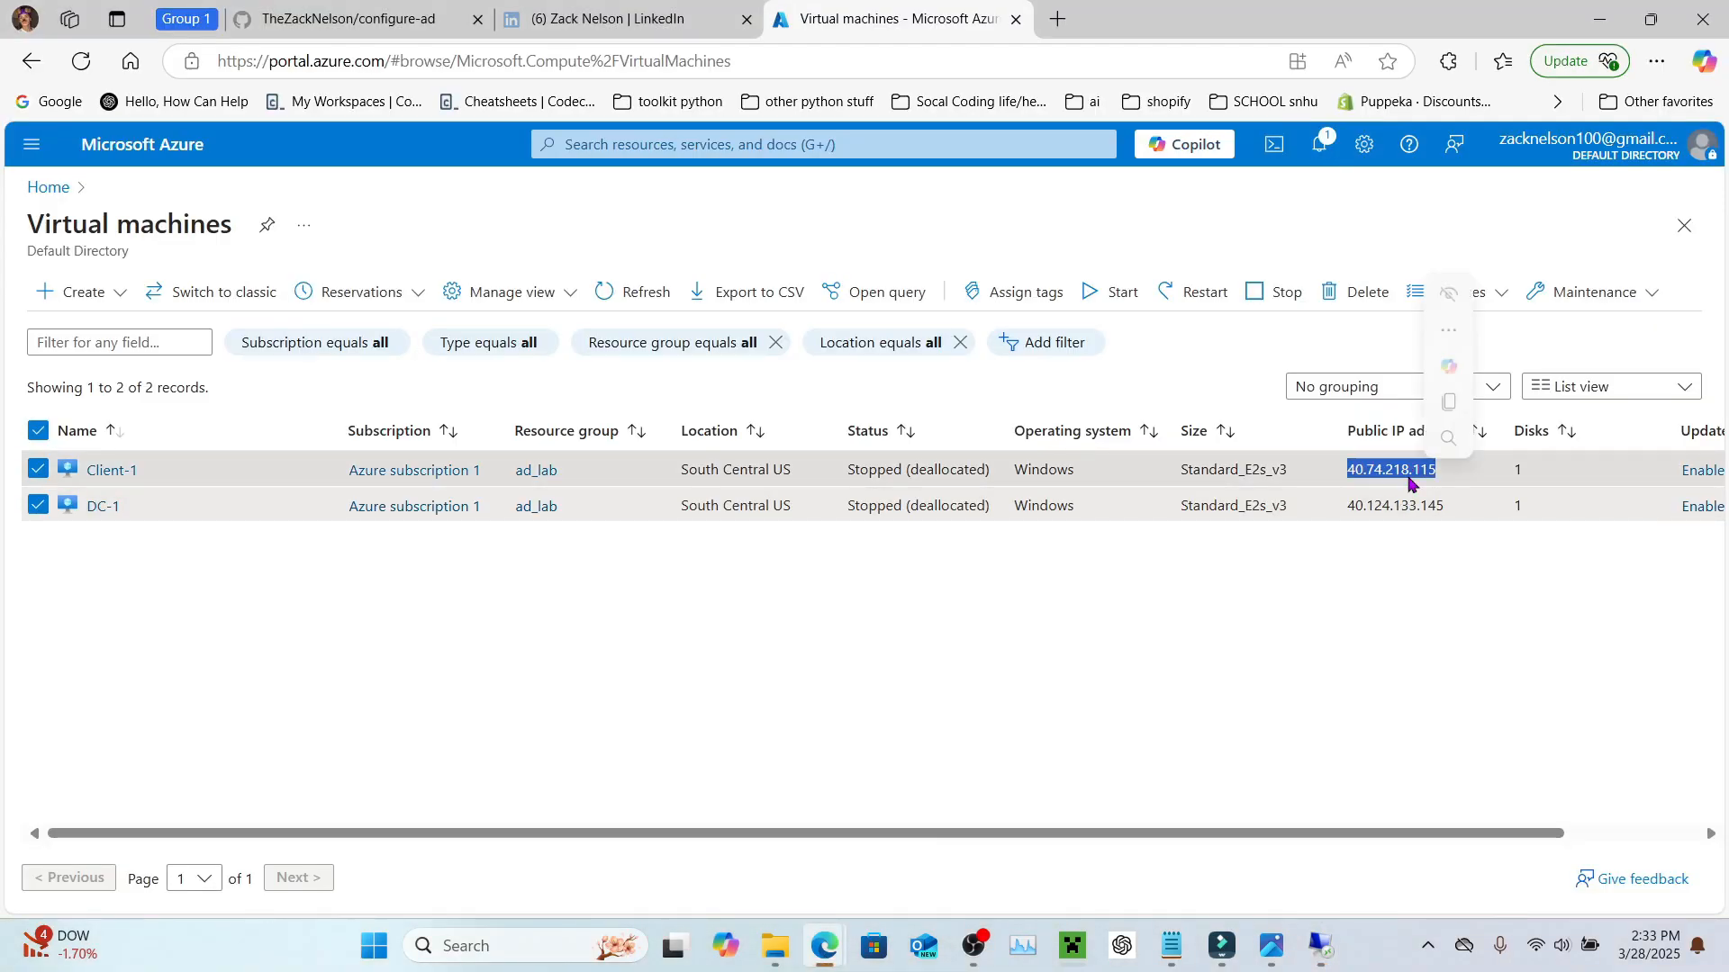
{"action": "left_click", "coordinate": [1458, 410]}
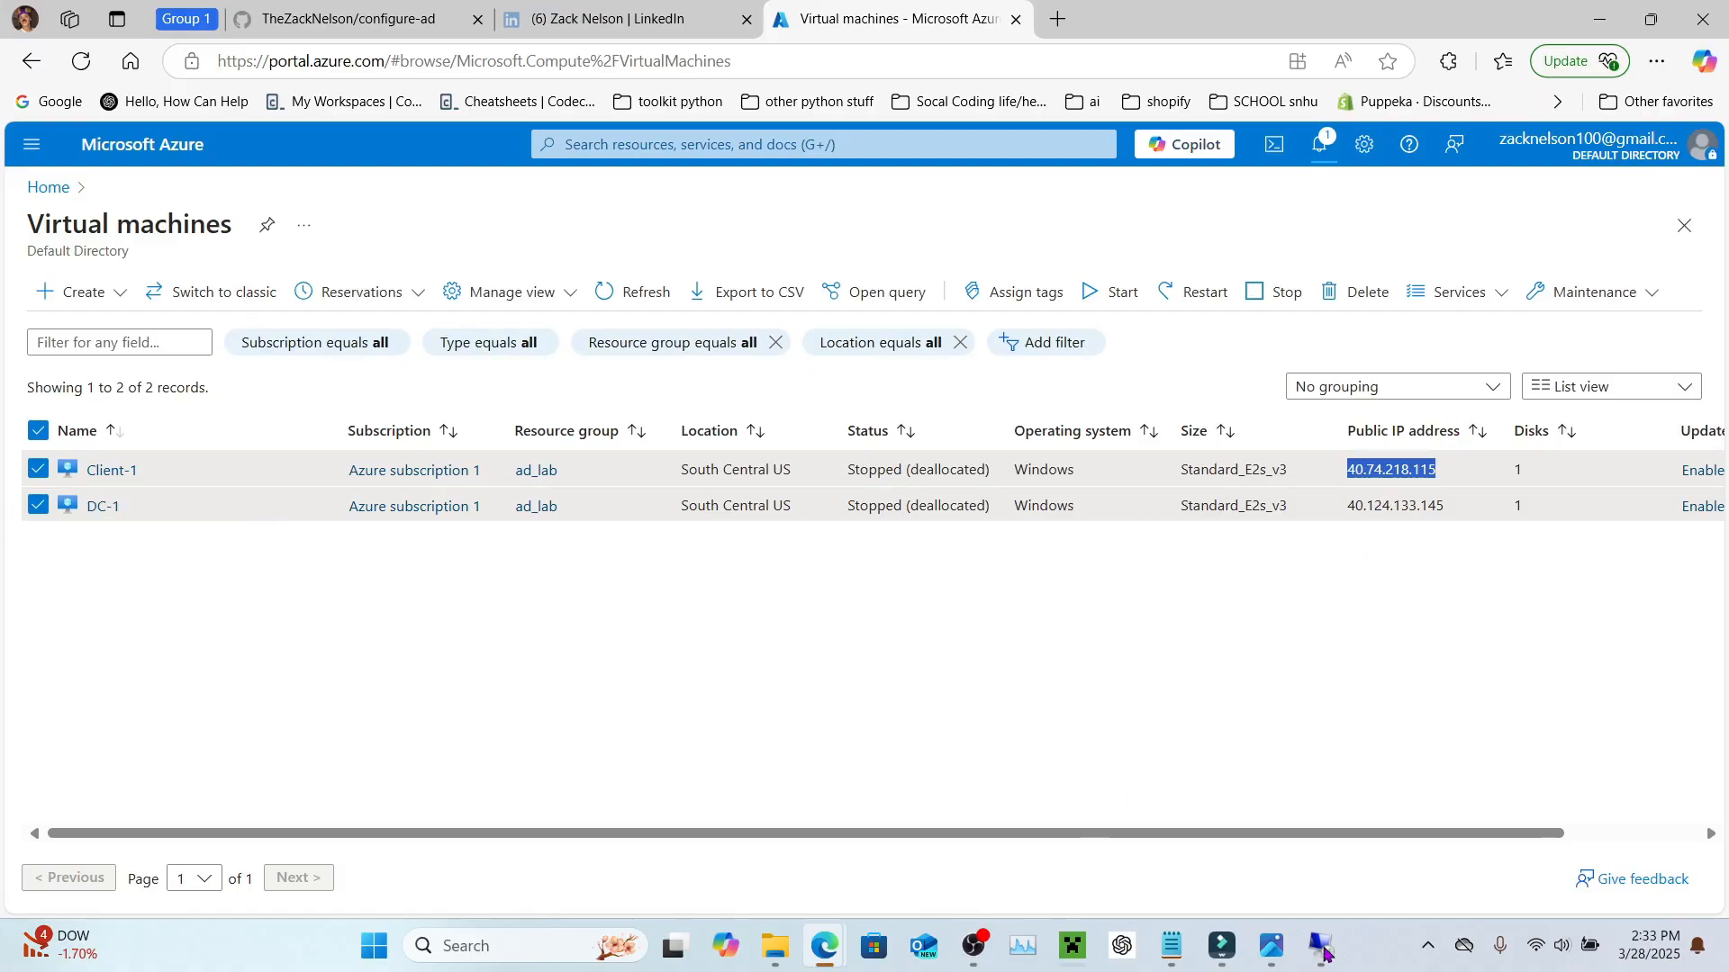
{"action": "mouse_move", "coordinate": [1323, 953]}
{"action": "left_click", "coordinate": [1405, 837]}
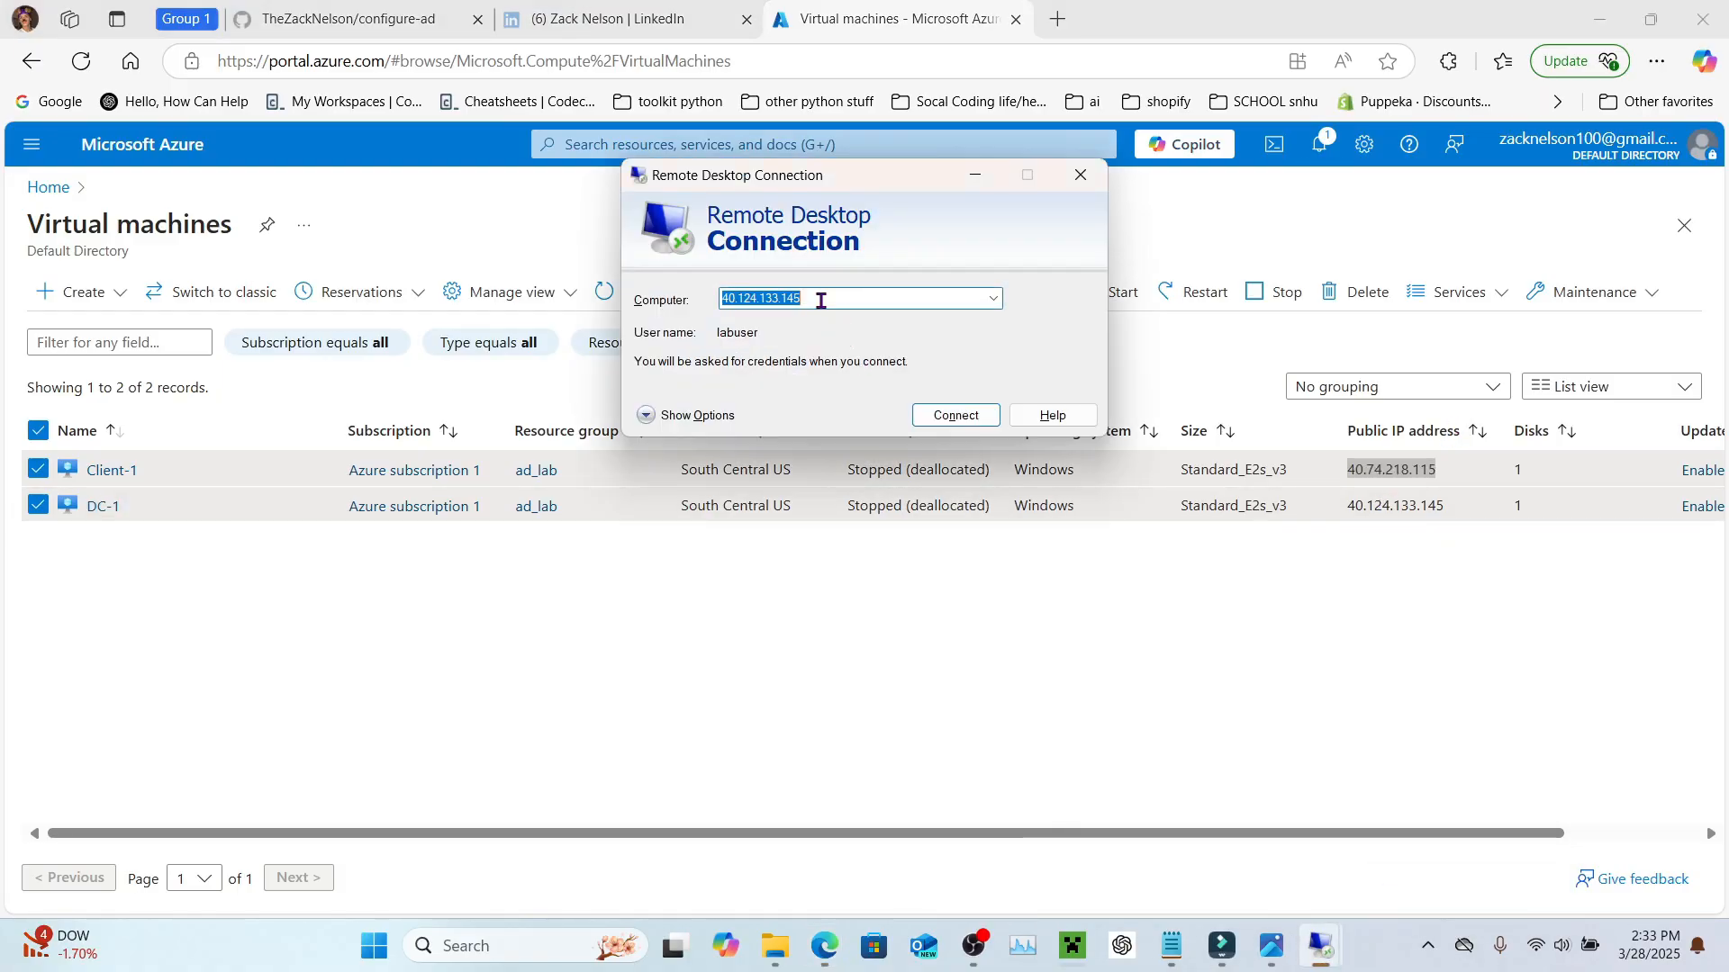
{"action": "key", "text": "ctrl+v"}
Step: Connect to 40.74.218.115, enter the account password, and accept the certificate warning
{"action": "left_click", "coordinate": [937, 418]}
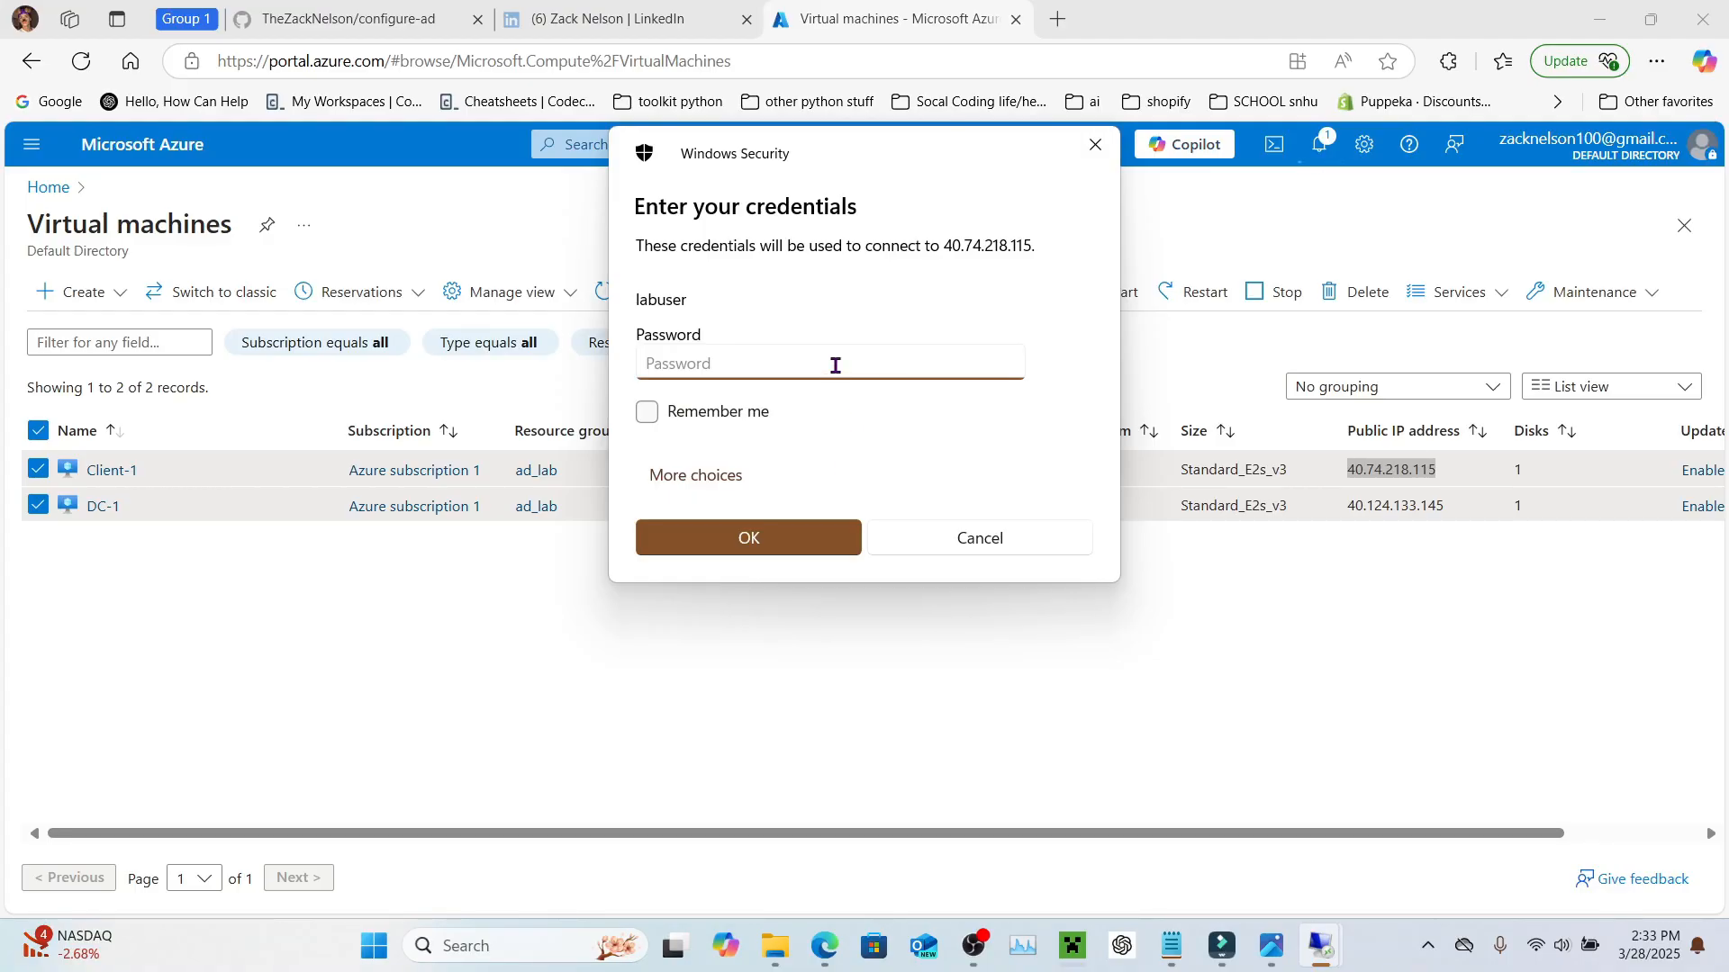
{"action": "key", "text": "Return"}
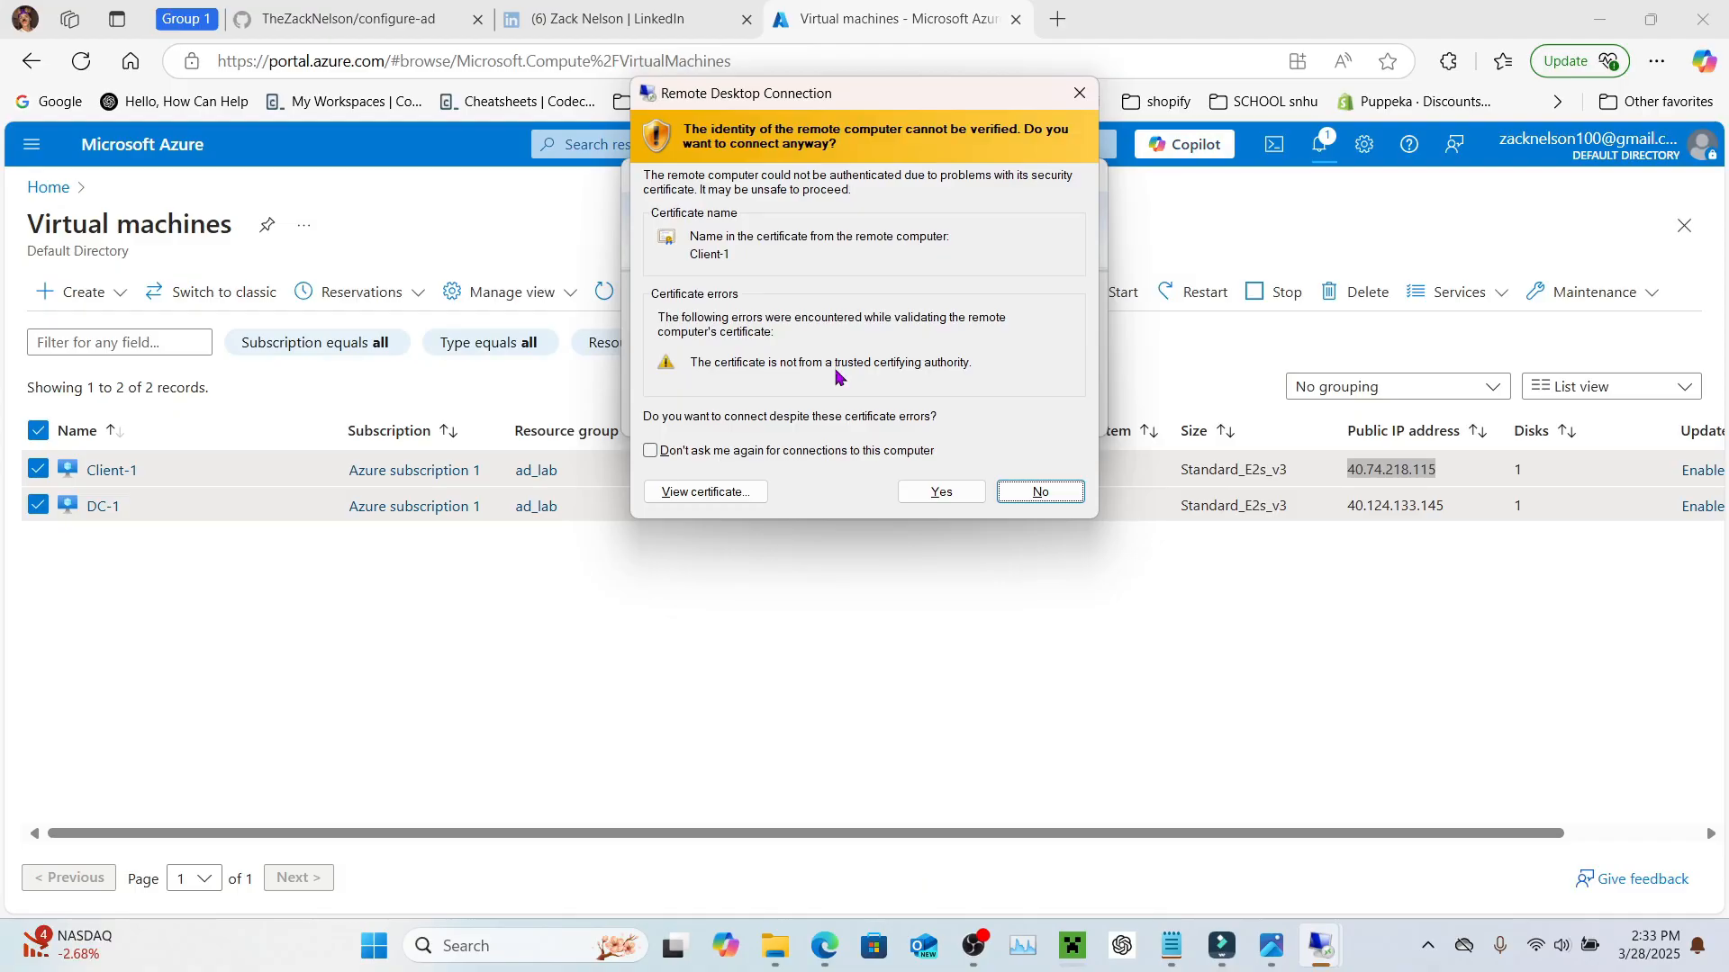
{"action": "left_click", "coordinate": [927, 495]}
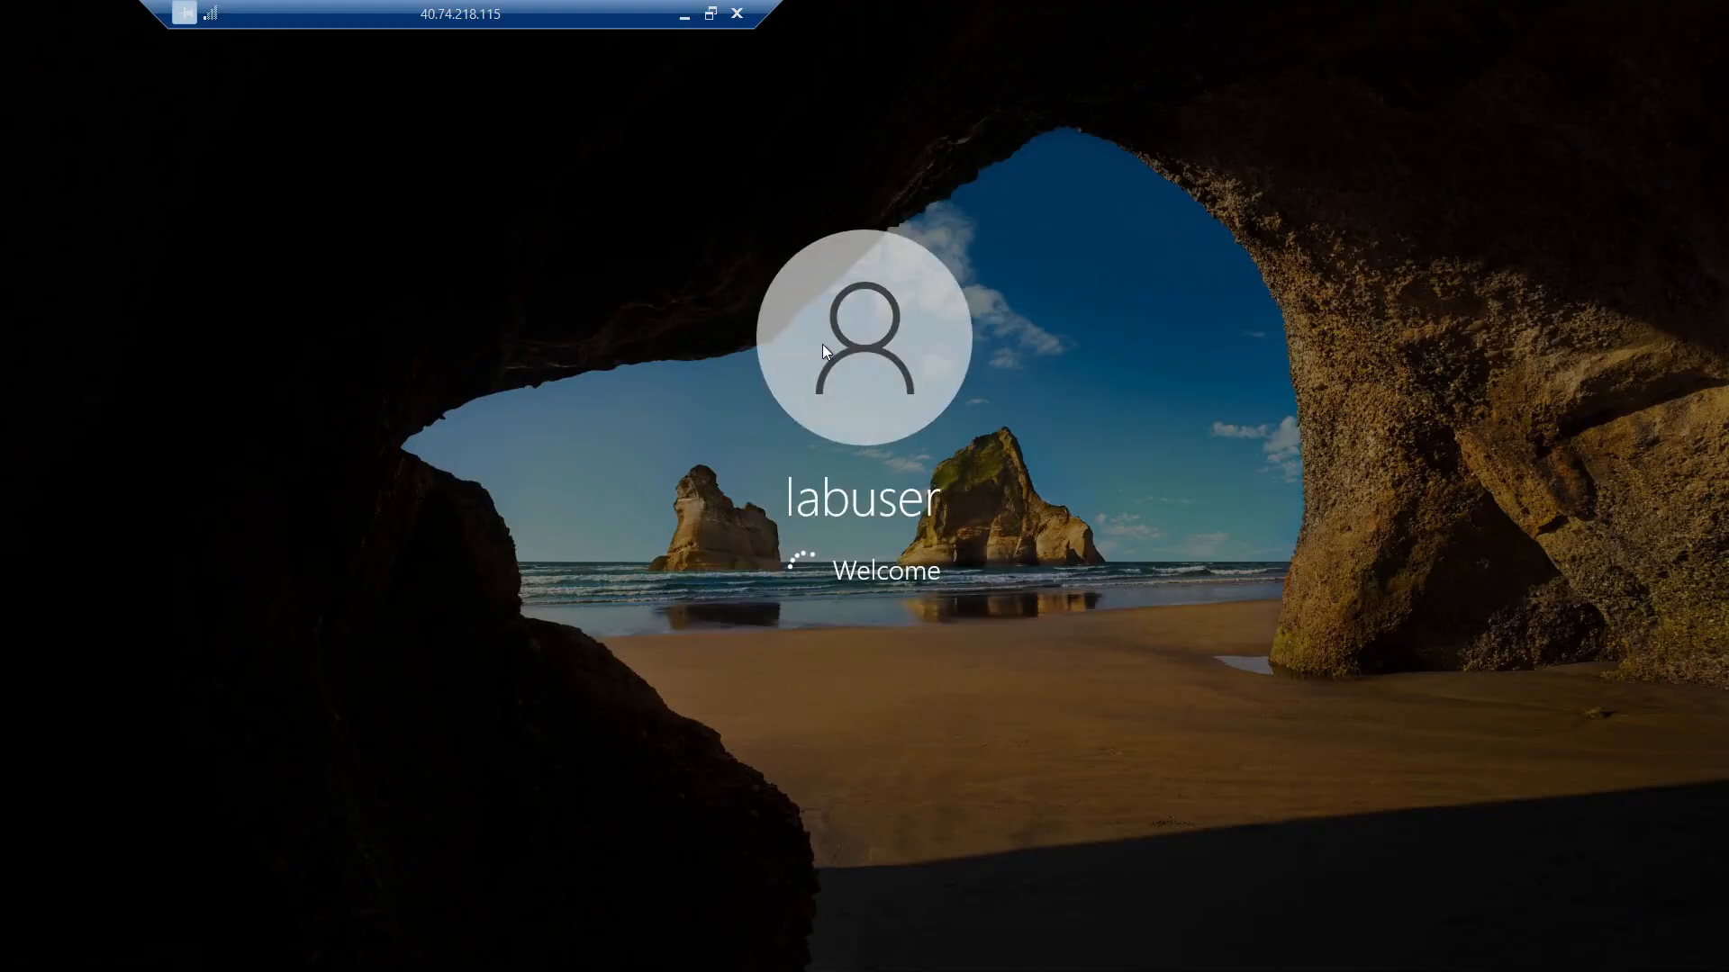
Step: Switch between the DC-1 and Client-1 remote sessions, ending on Client-1
{"action": "key", "text": "alt+Tab"}
{"action": "key", "text": "alt+Tab"}
{"action": "key", "text": "alt+Left"}
{"action": "key", "text": "alt+Left"}
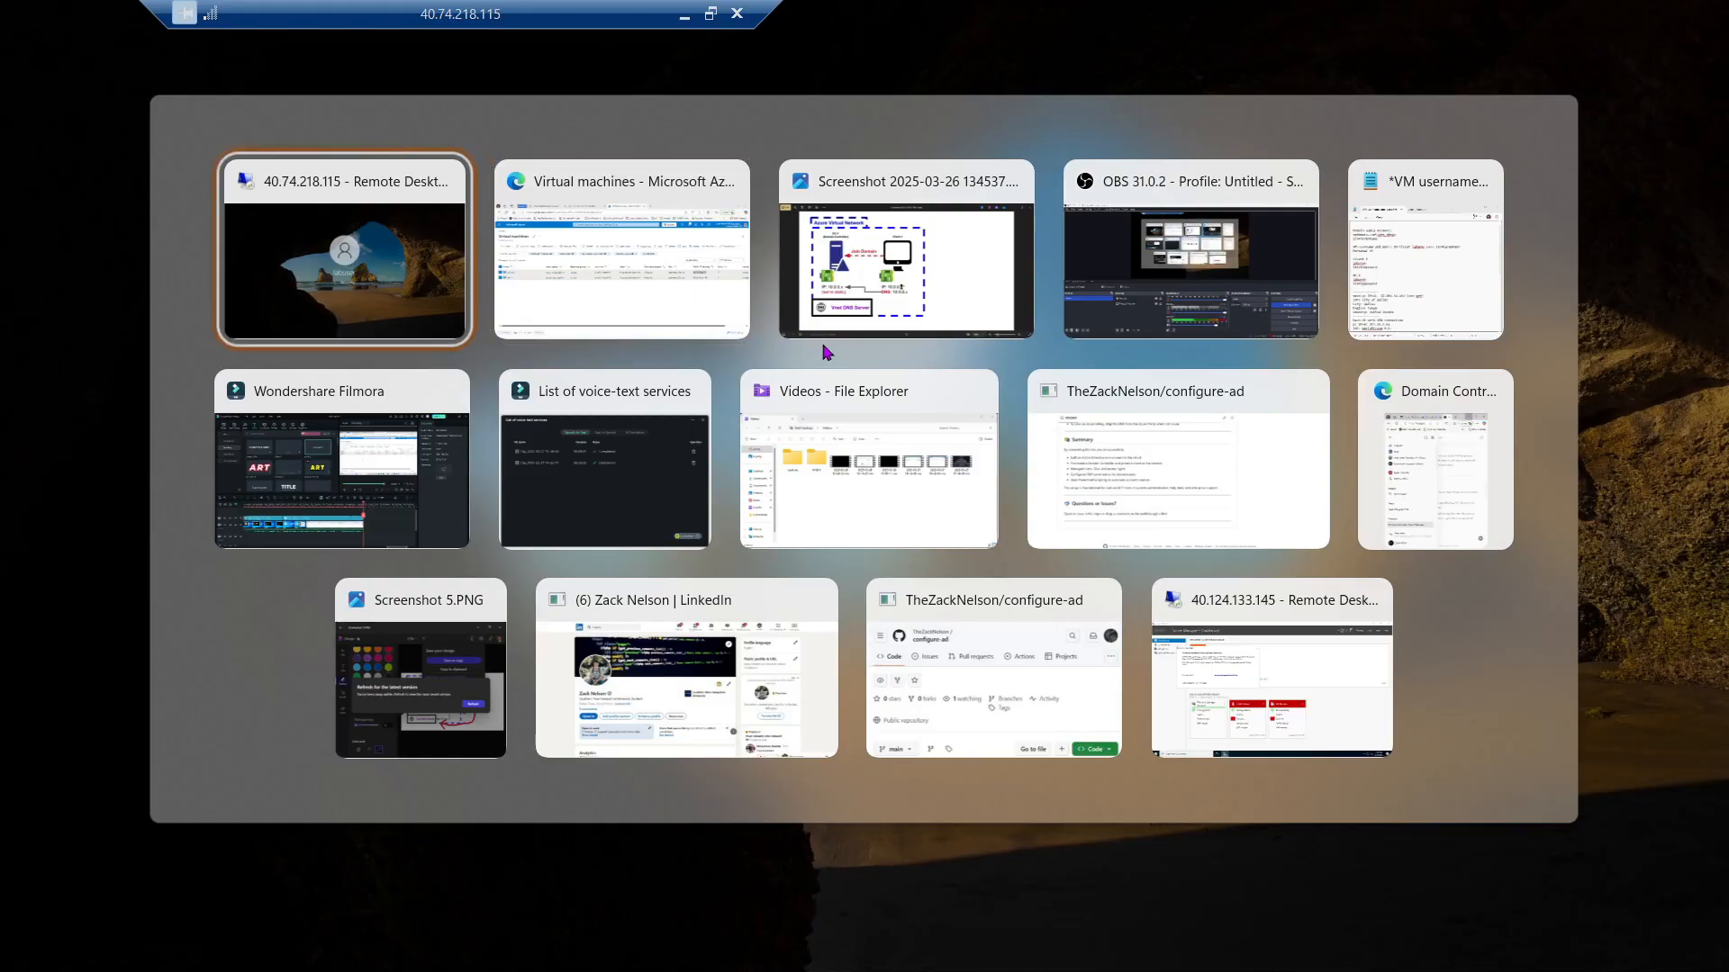
{"action": "key", "text": "alt+Down"}
{"action": "key", "text": "alt+Up"}
{"action": "key", "text": "alt+Tab"}
{"action": "key", "text": "alt+Tab"}
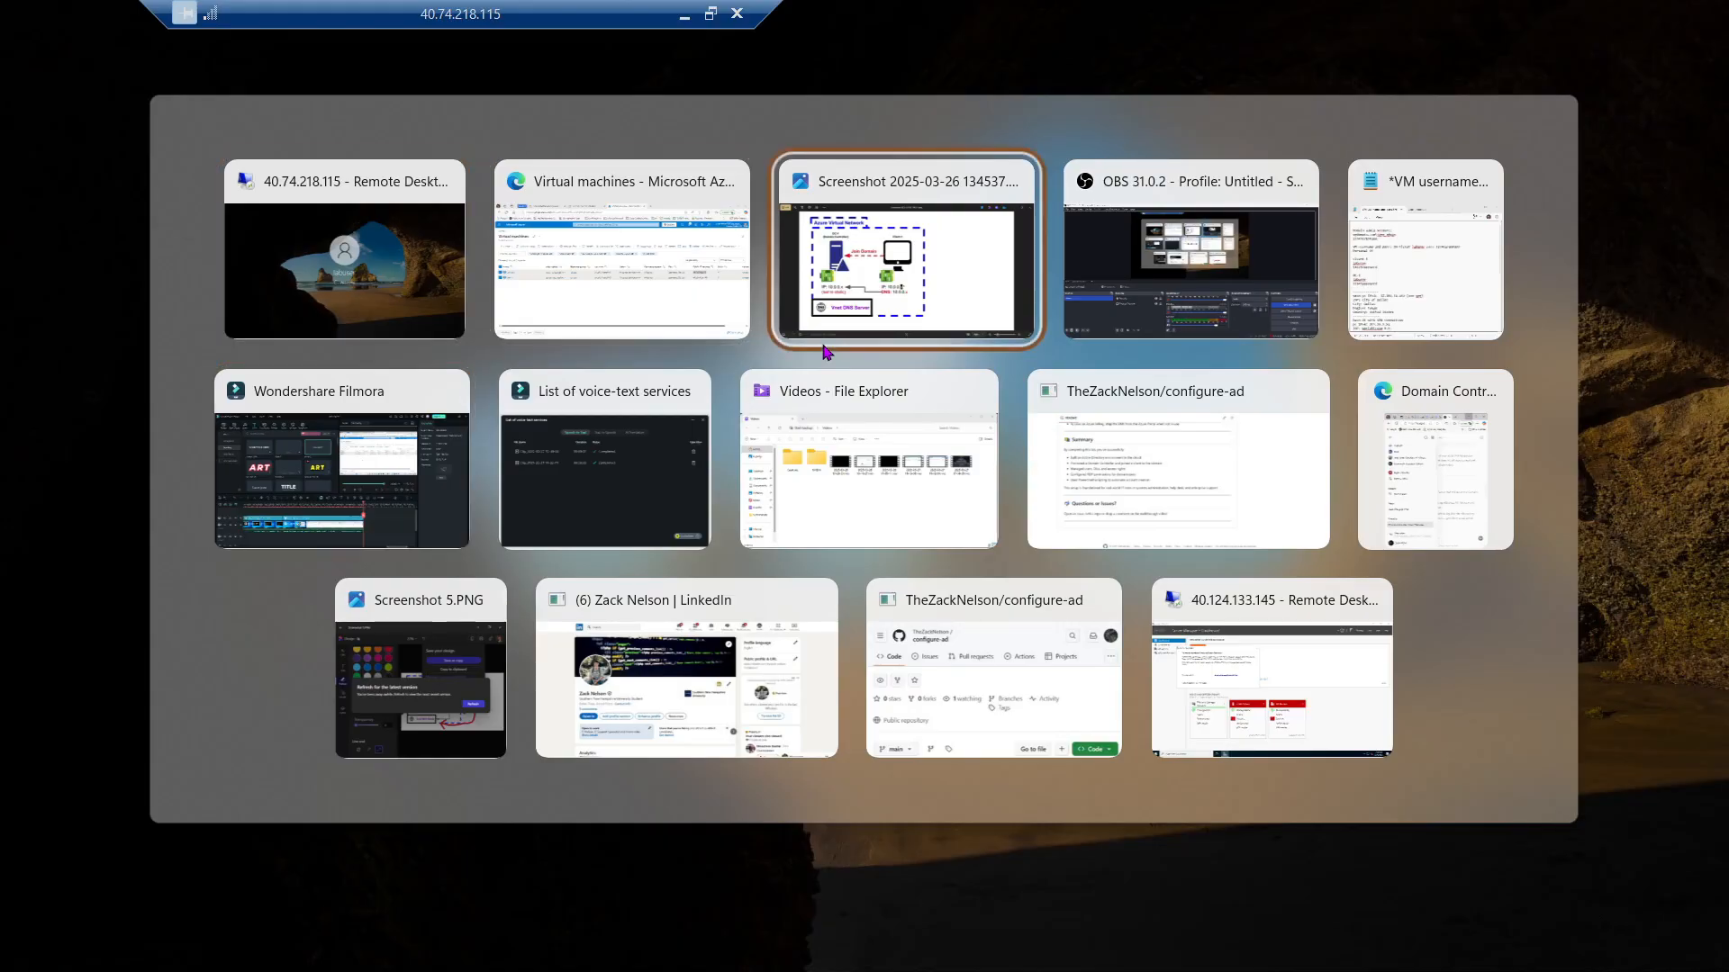
{"action": "key", "text": "alt+Left"}
{"action": "key", "text": "alt+Left"}
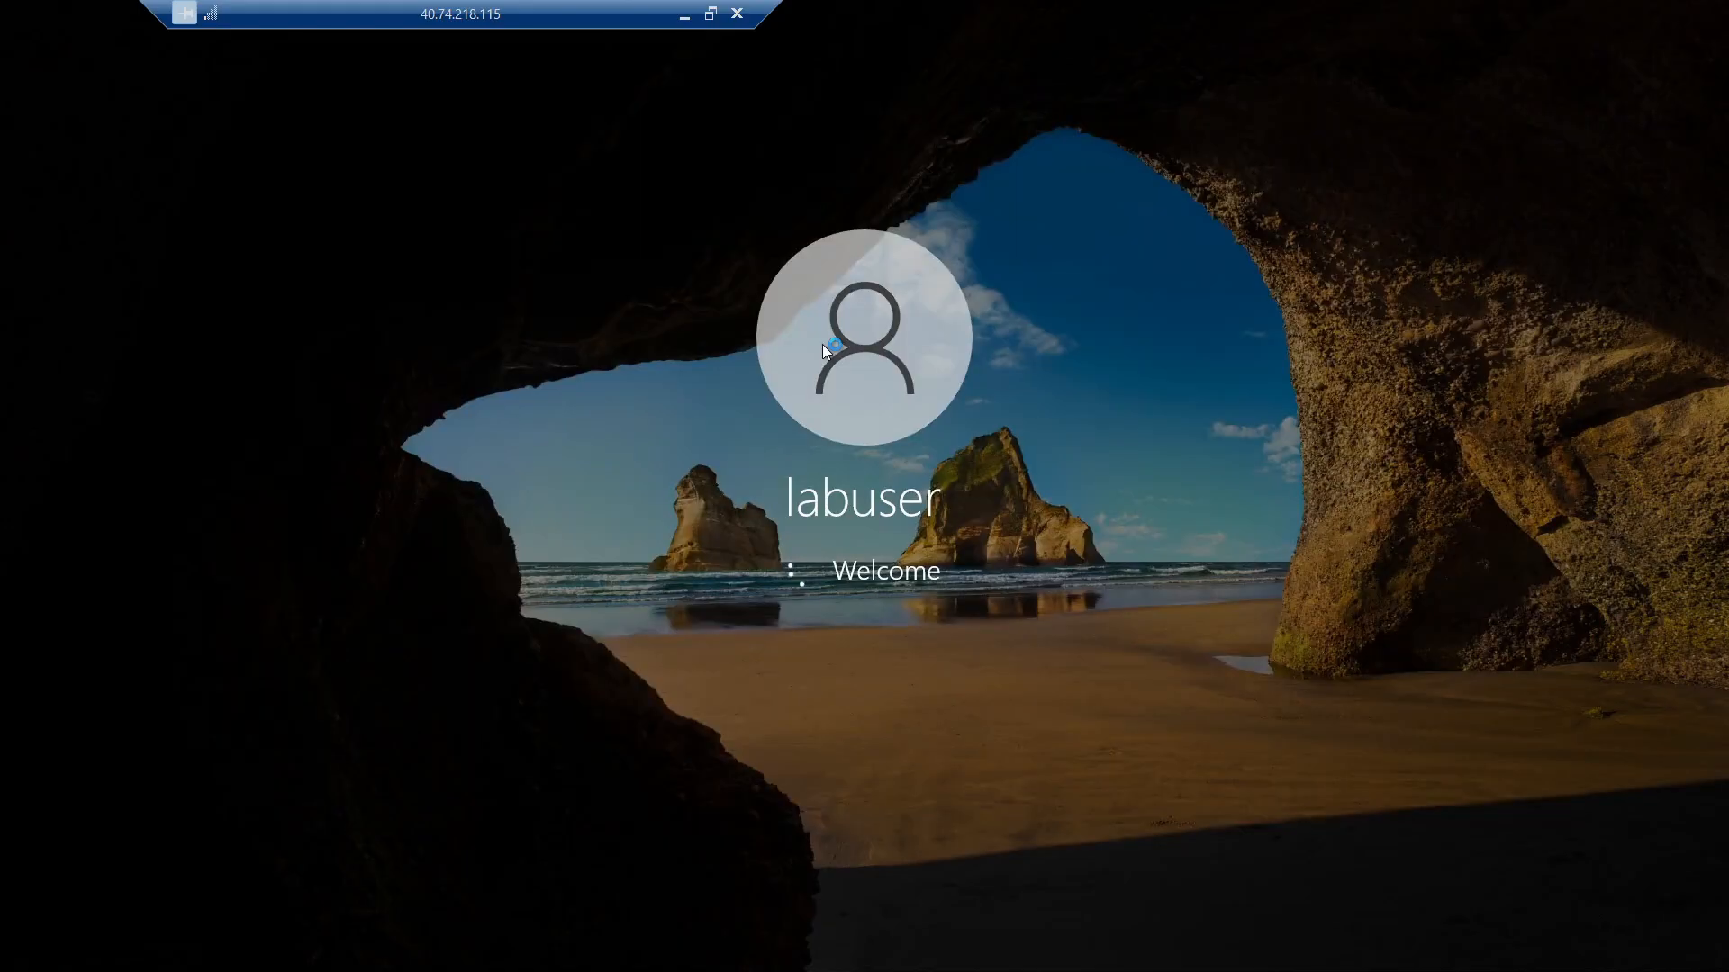
{"action": "key", "text": "alt+Tab"}
{"action": "key", "text": "alt+Tab"}
{"action": "key", "text": "alt+Tab"}
{"action": "key", "text": "alt+Tab"}
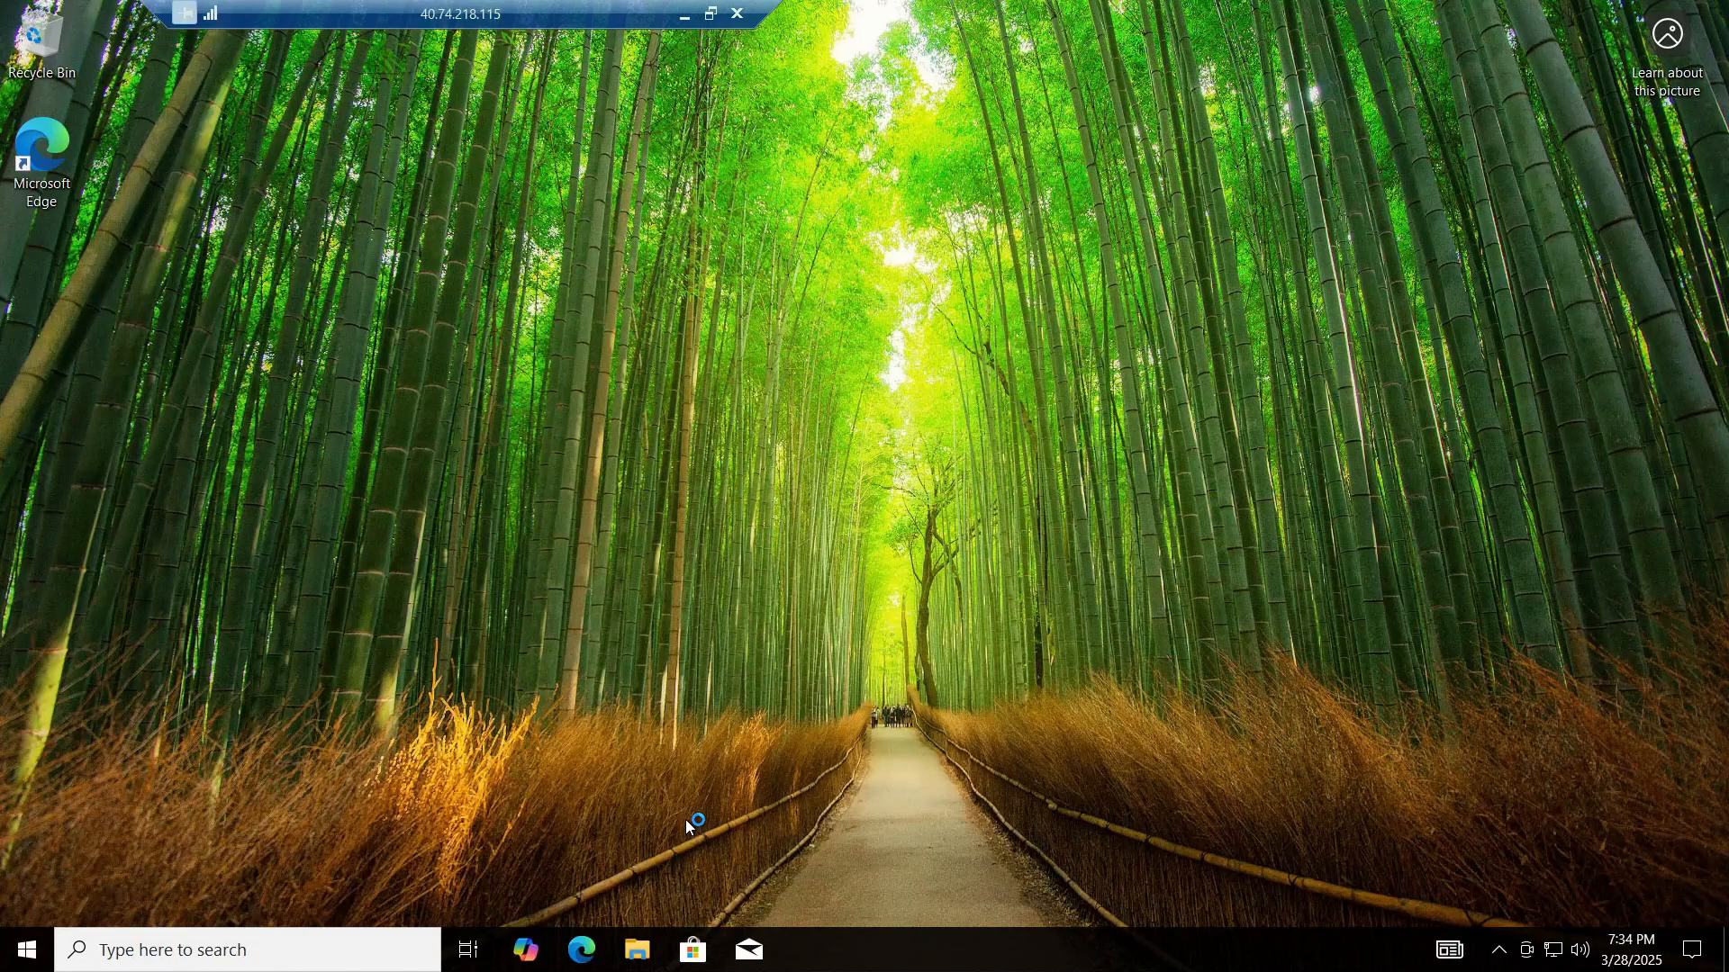
{"action": "key", "text": "alt+Tab"}
{"action": "key", "text": "alt+Tab"}
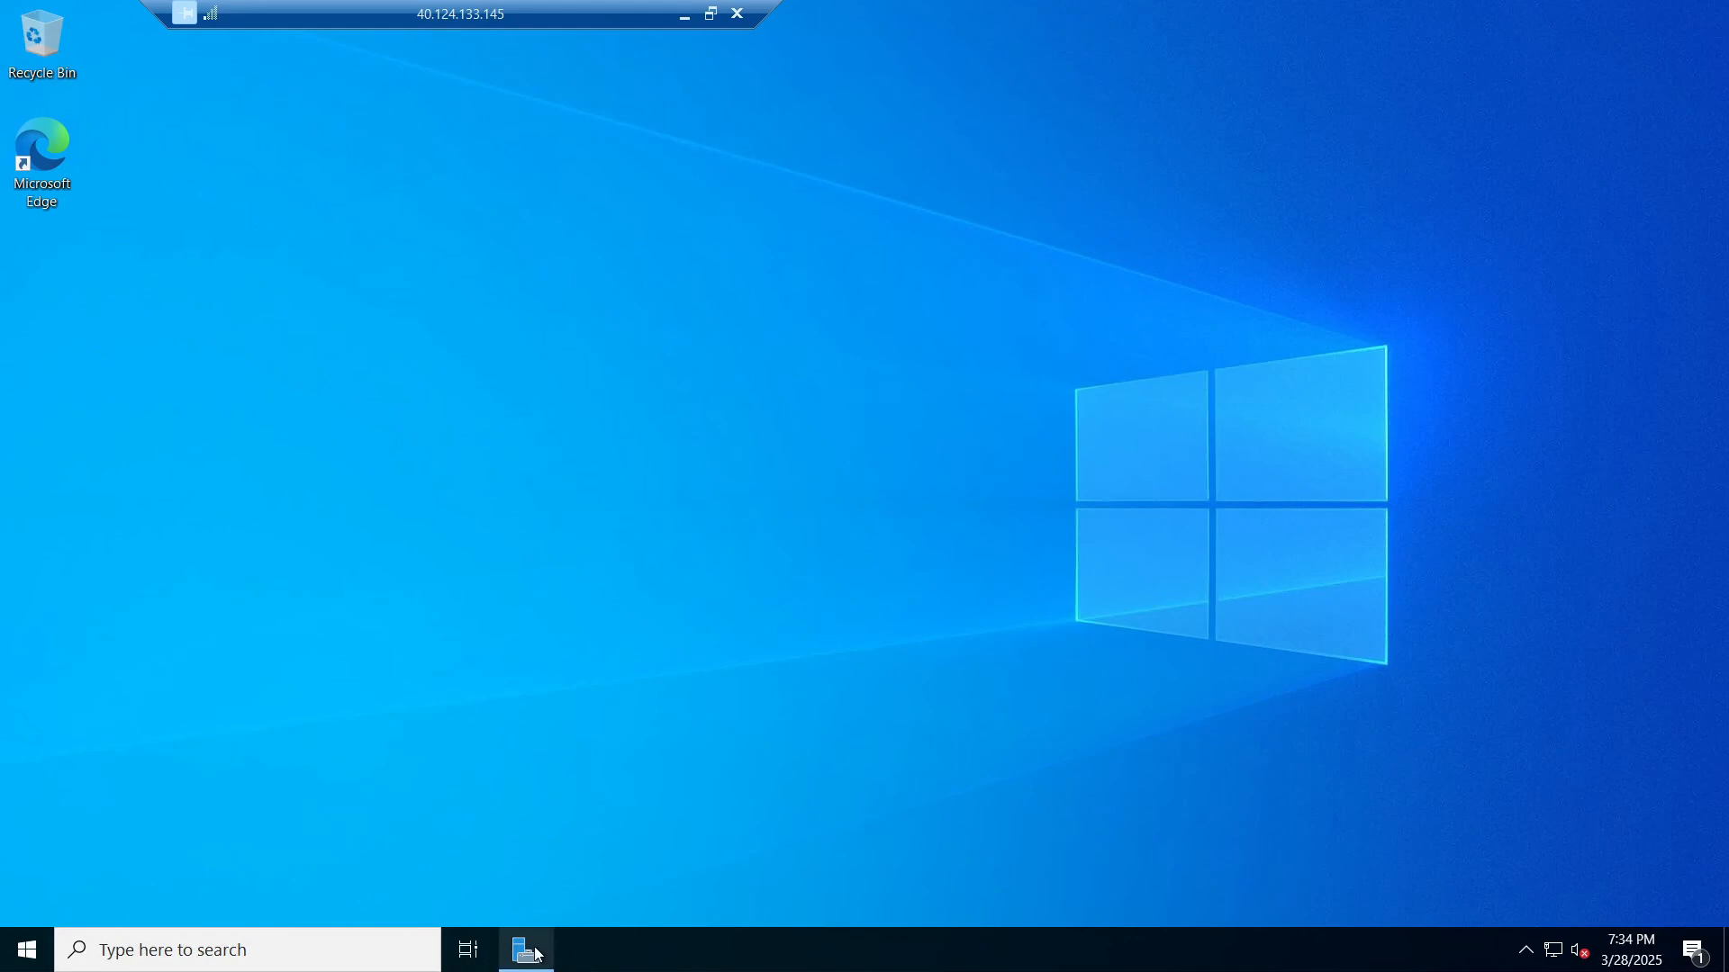
{"action": "key", "text": "alt+Tab"}
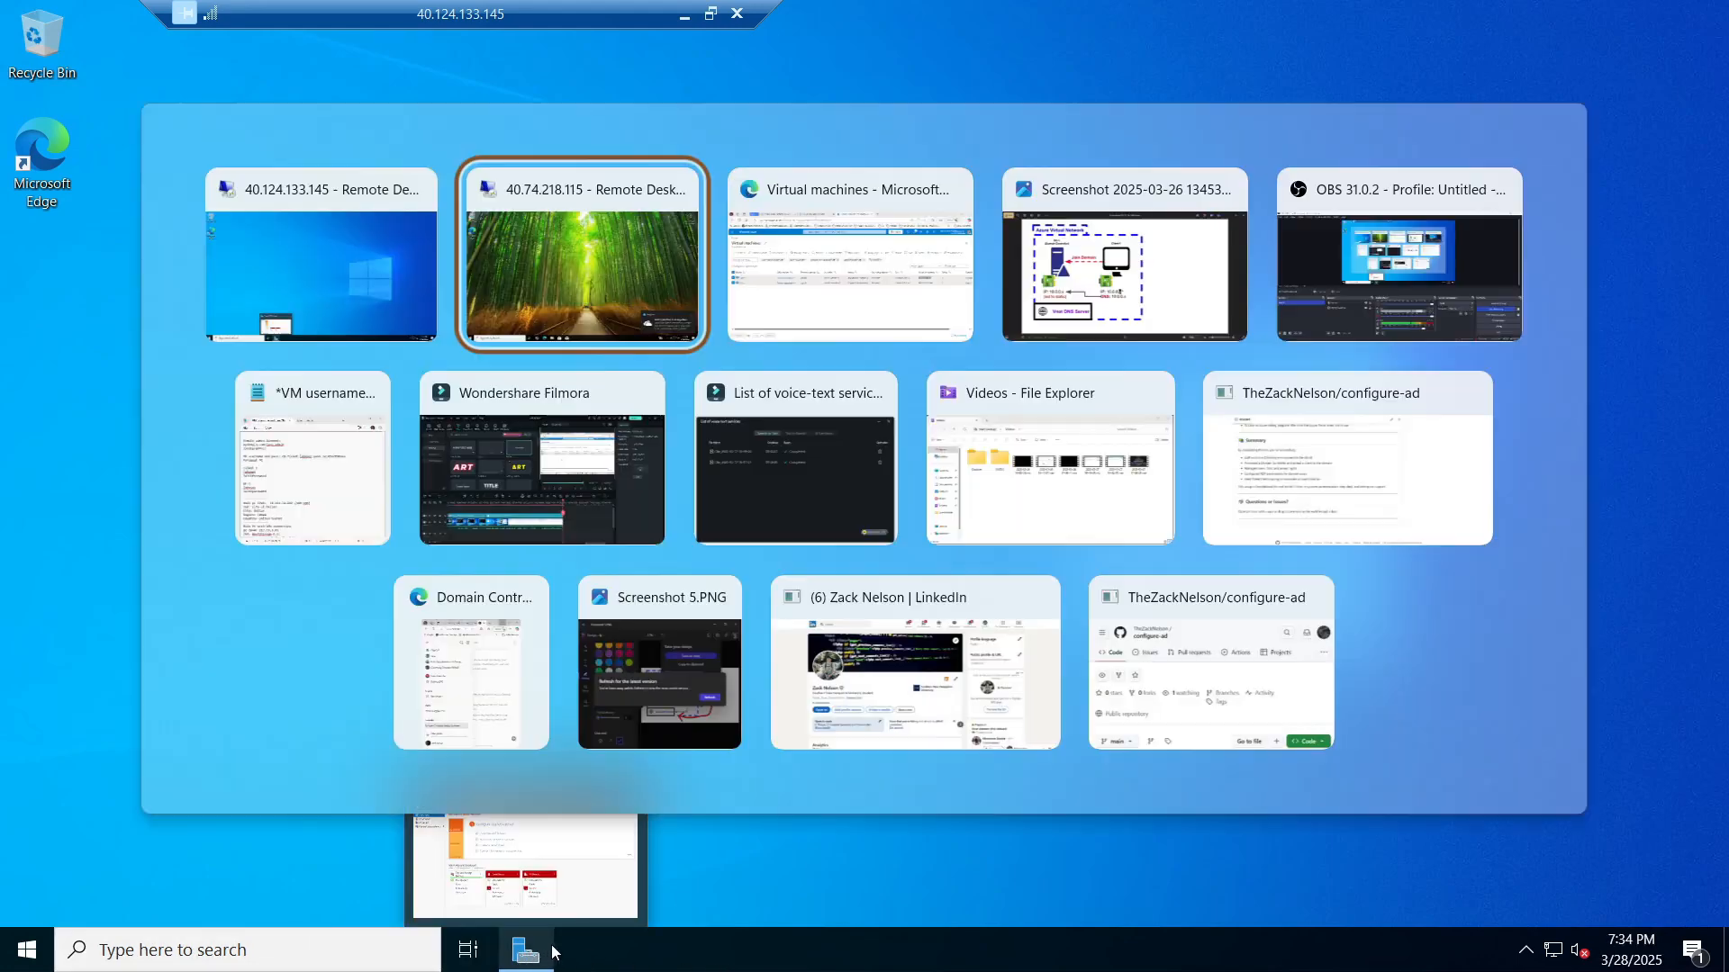
{"action": "key", "text": "alt+shift+Tab"}
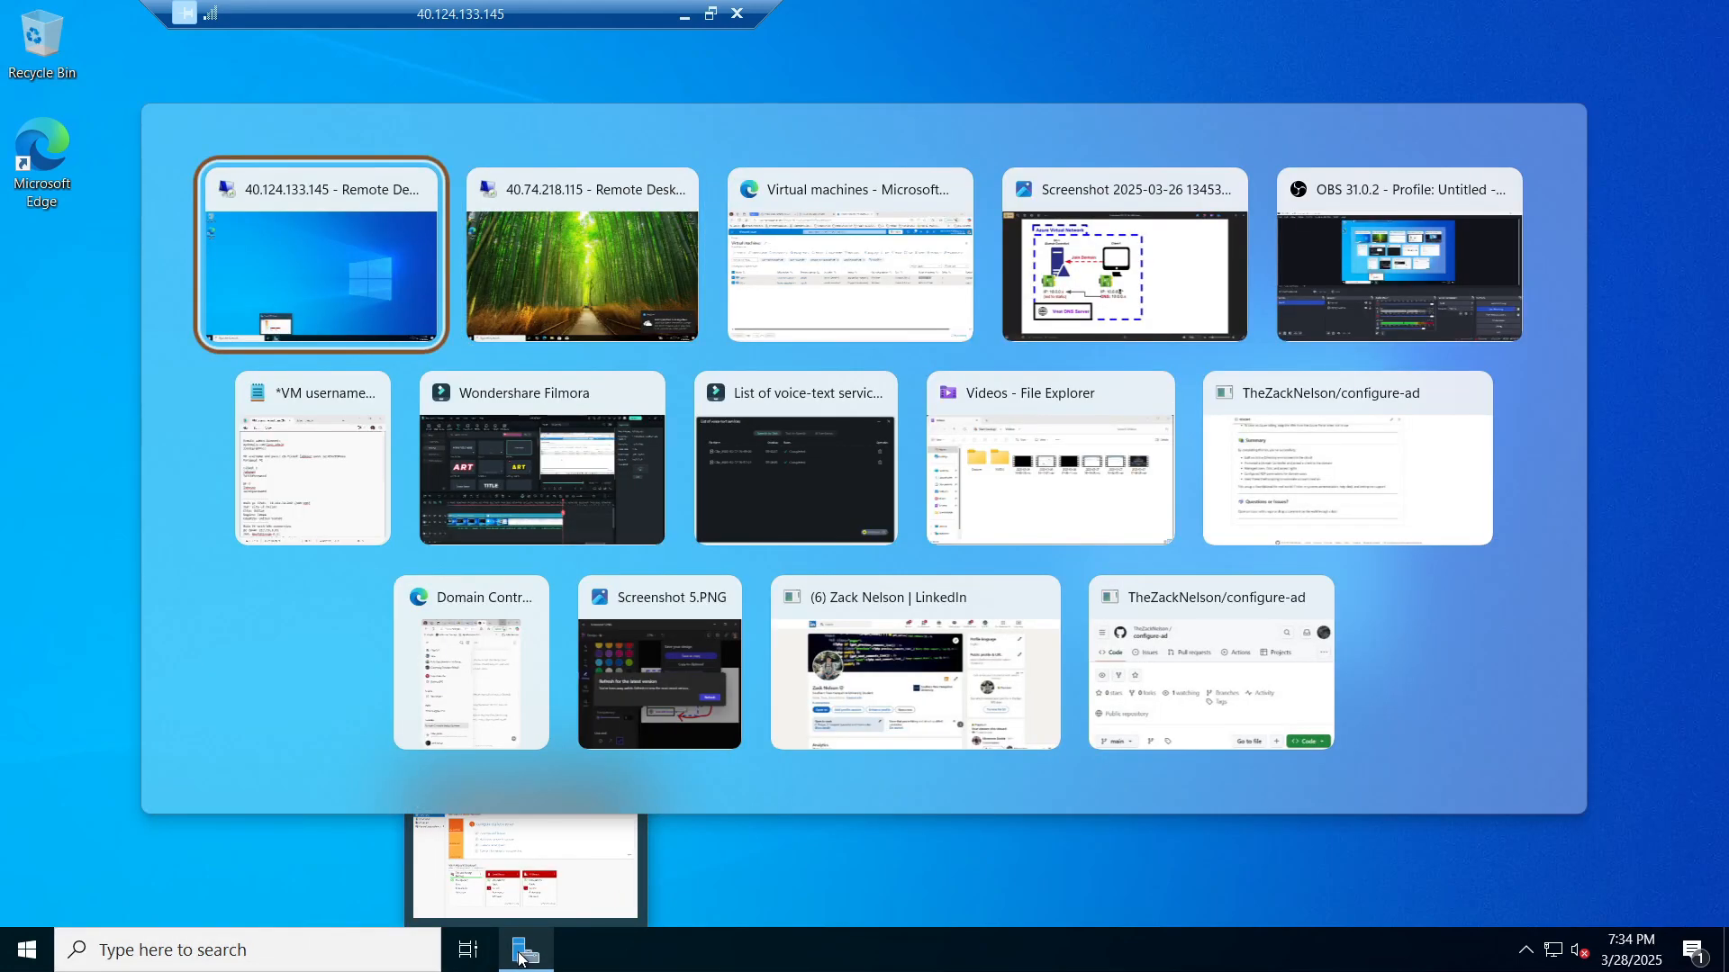
{"action": "key", "text": "alt+Tab"}
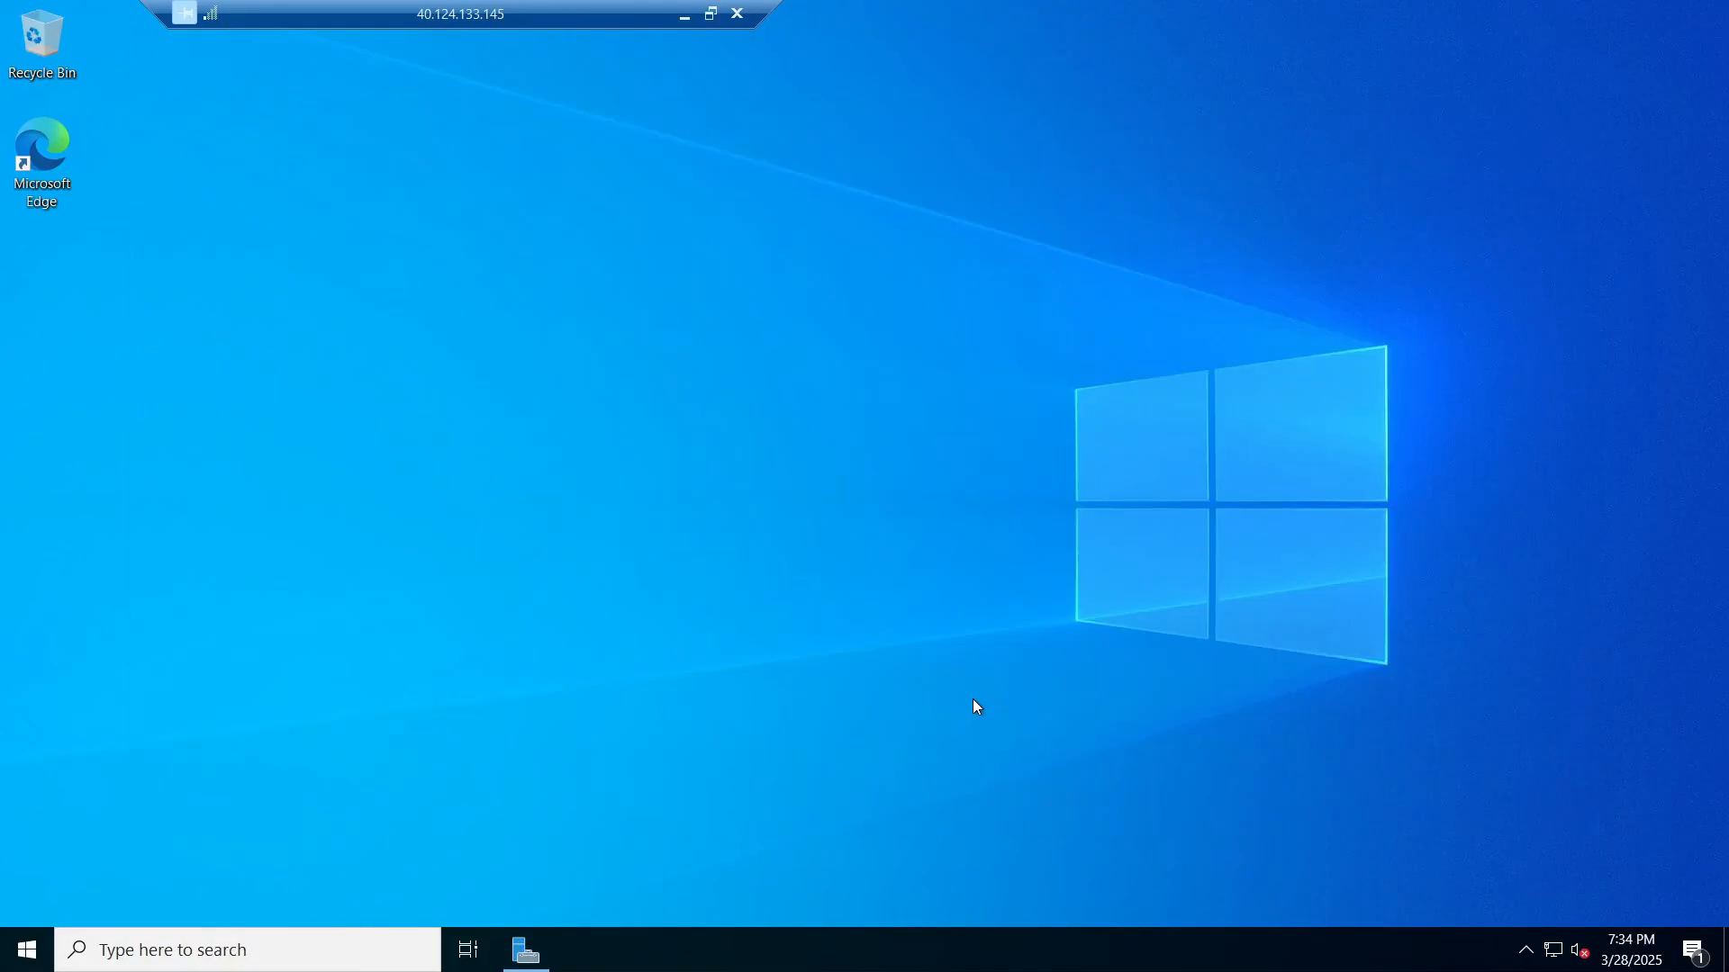
{"action": "key", "text": "alt+Tab"}
{"action": "key", "text": "alt+Tab"}
{"action": "key", "text": "alt+shift+Tab"}
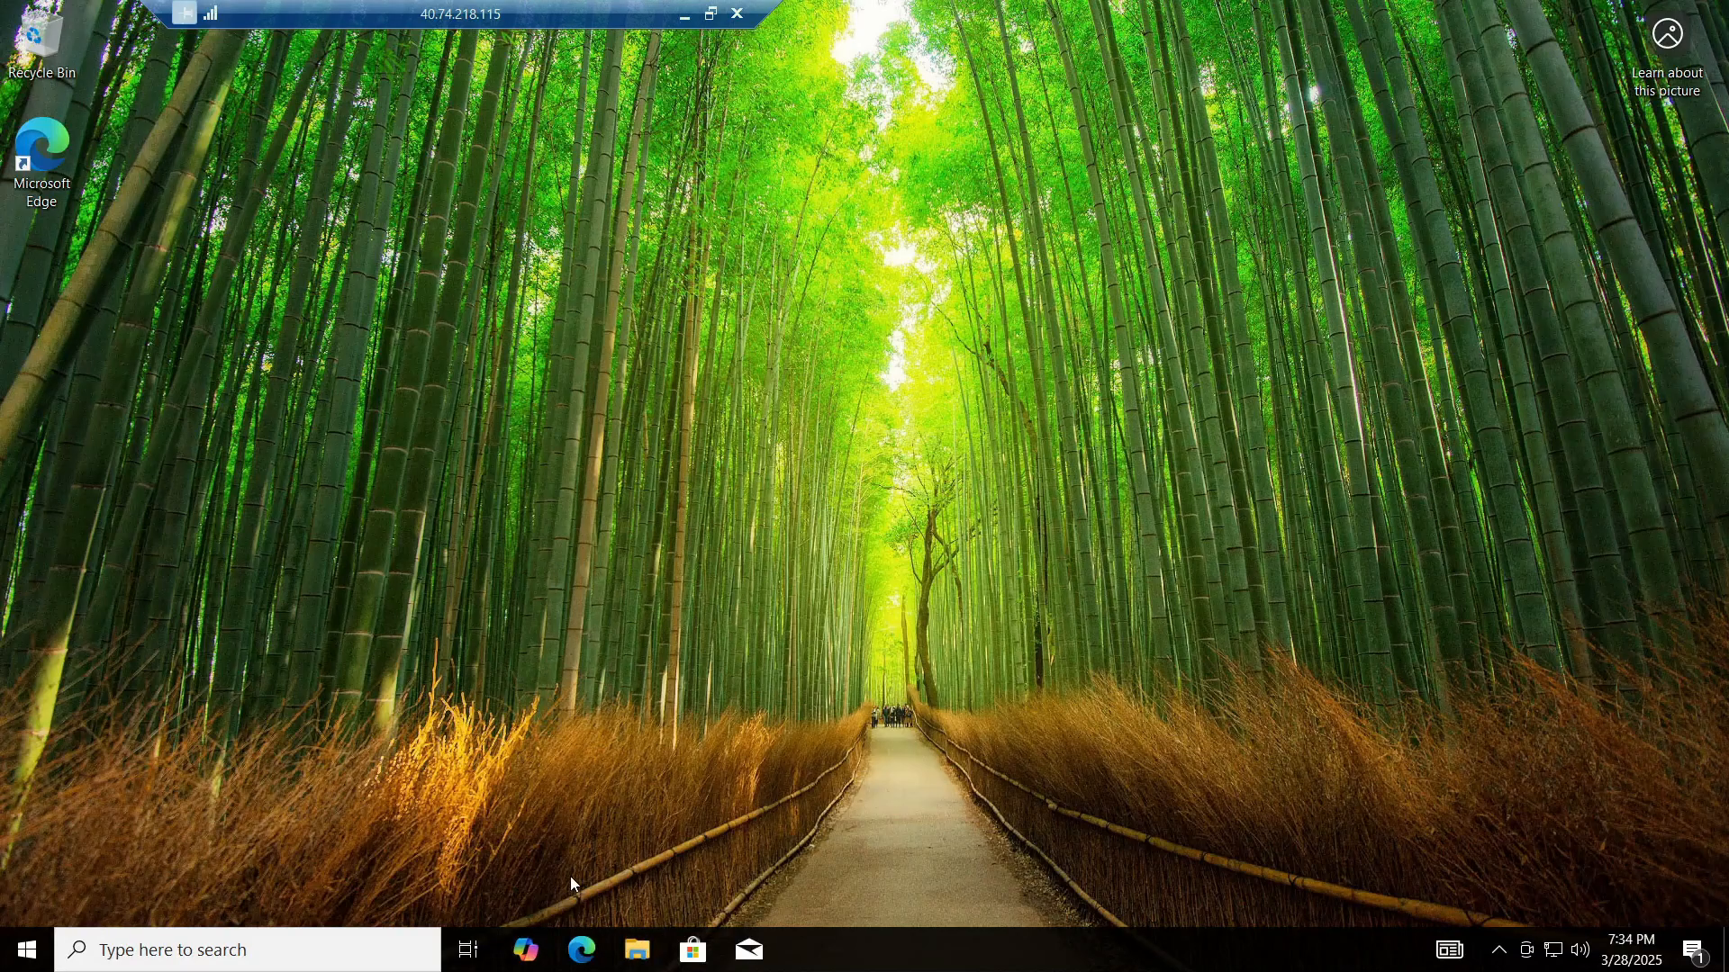
Step: Open Client-1's System About page and review its Windows 10 Pro specs
{"action": "left_click", "coordinate": [240, 953]}
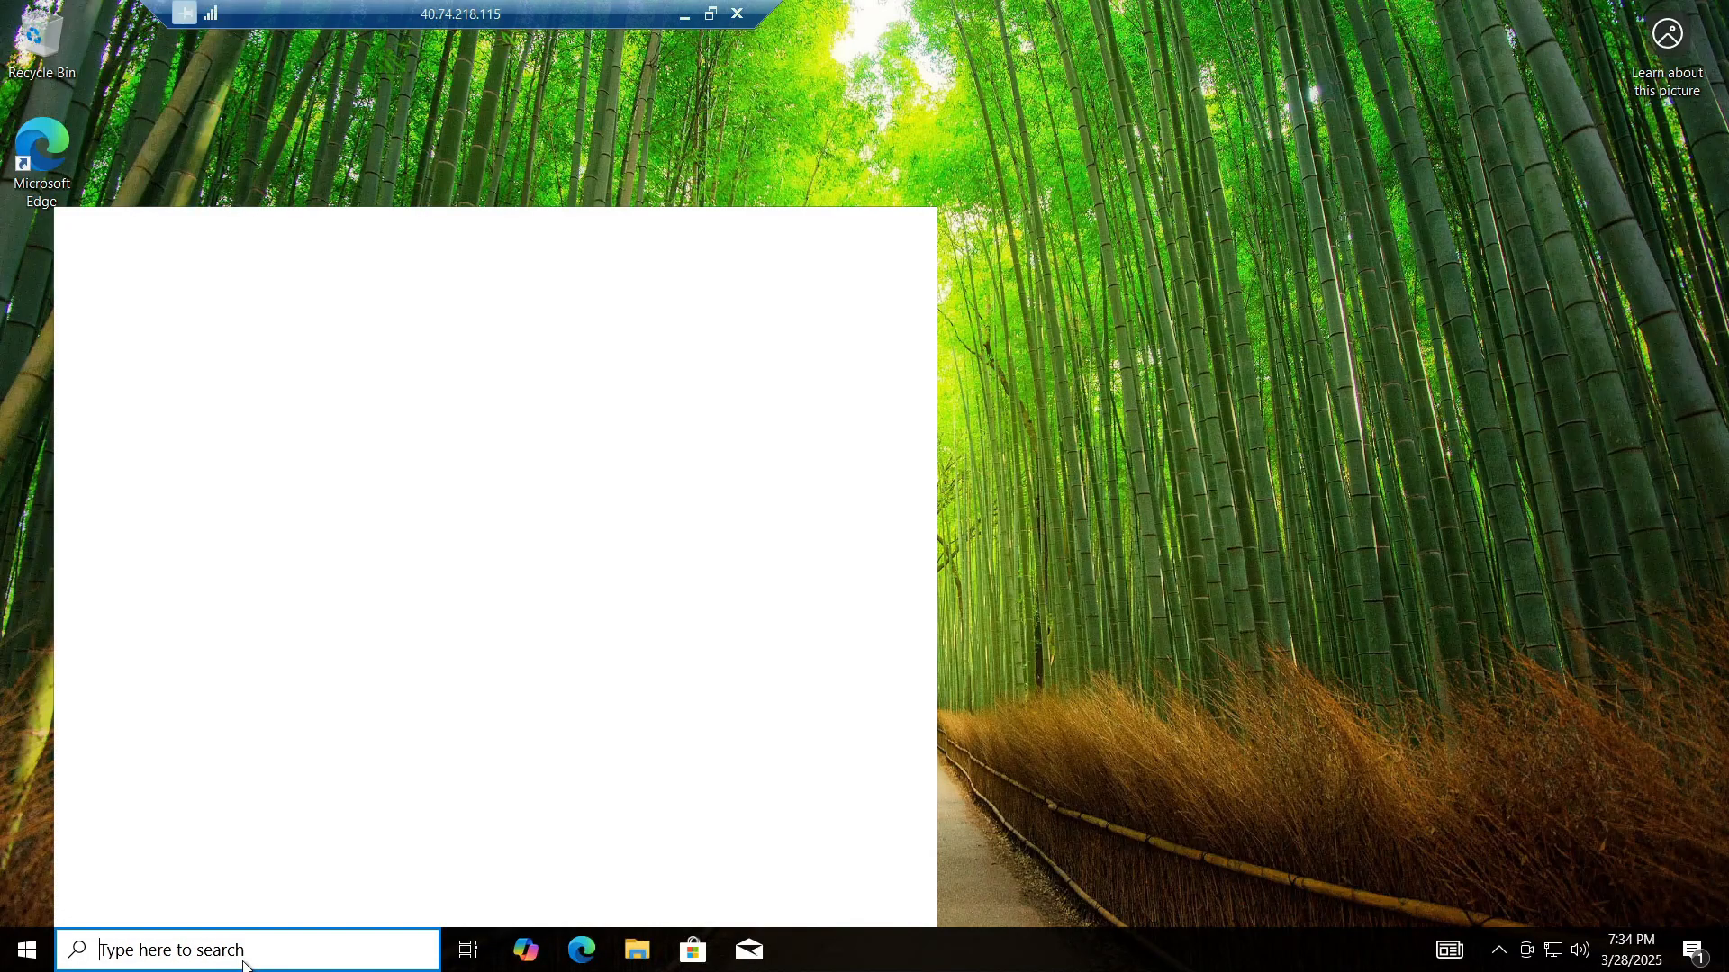
{"action": "type", "text": "sy"}
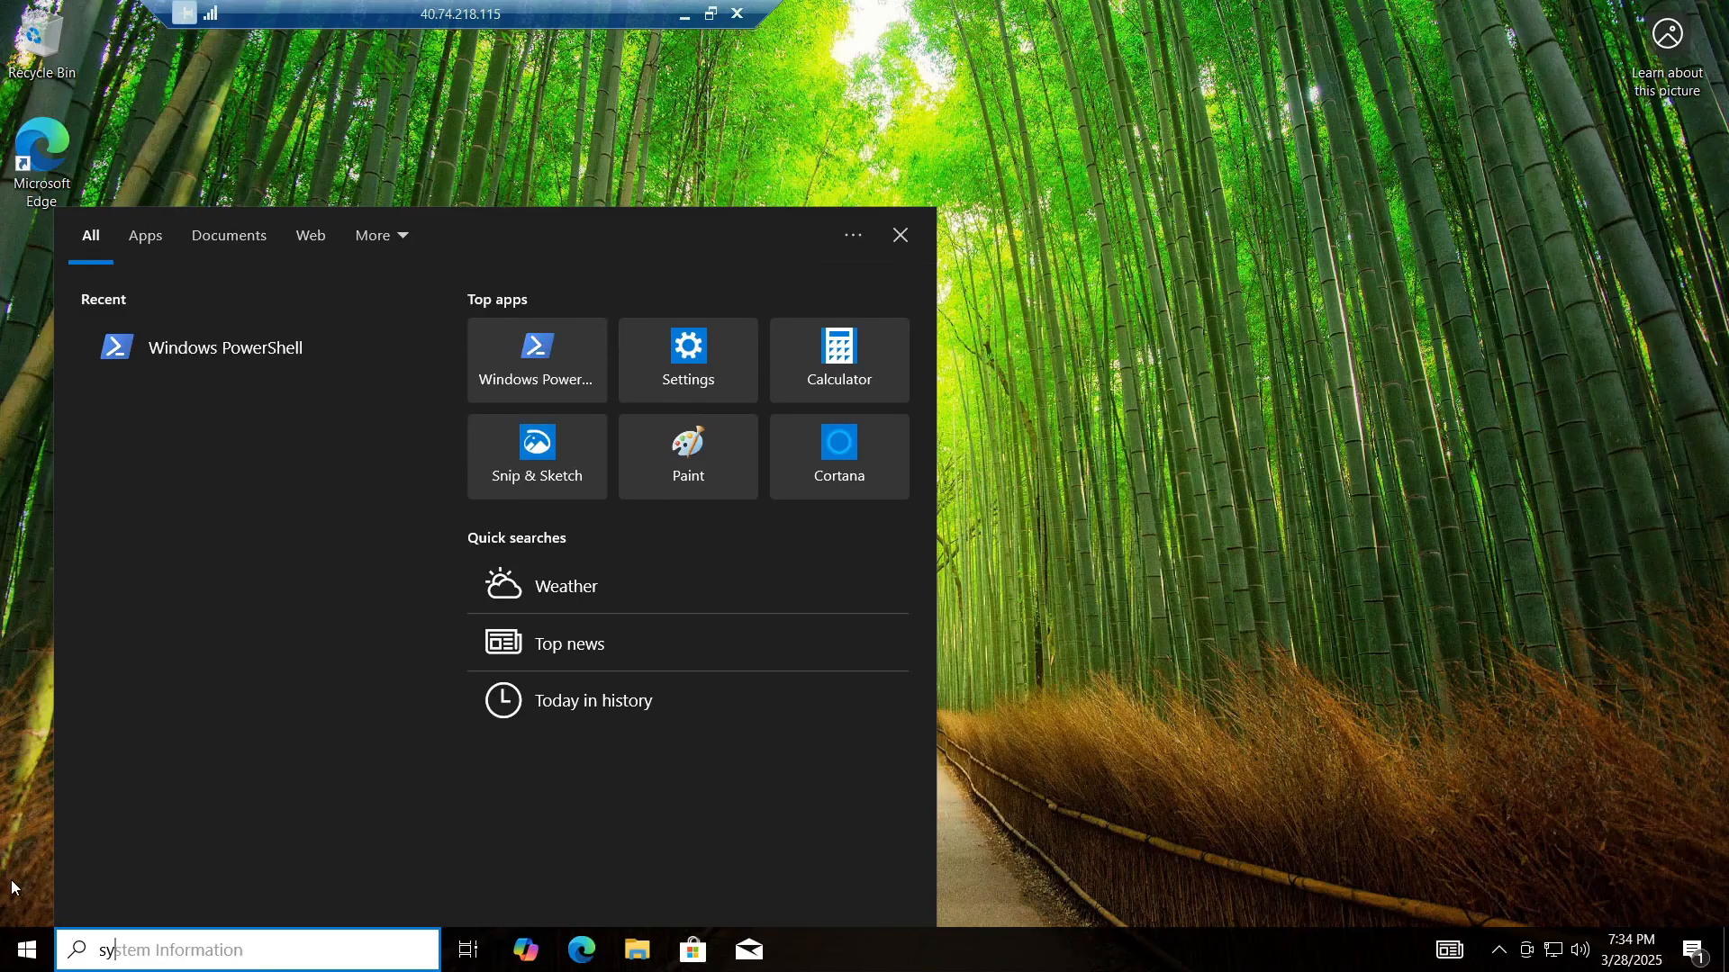
{"action": "left_click", "coordinate": [11, 885]}
{"action": "right_click", "coordinate": [31, 965]}
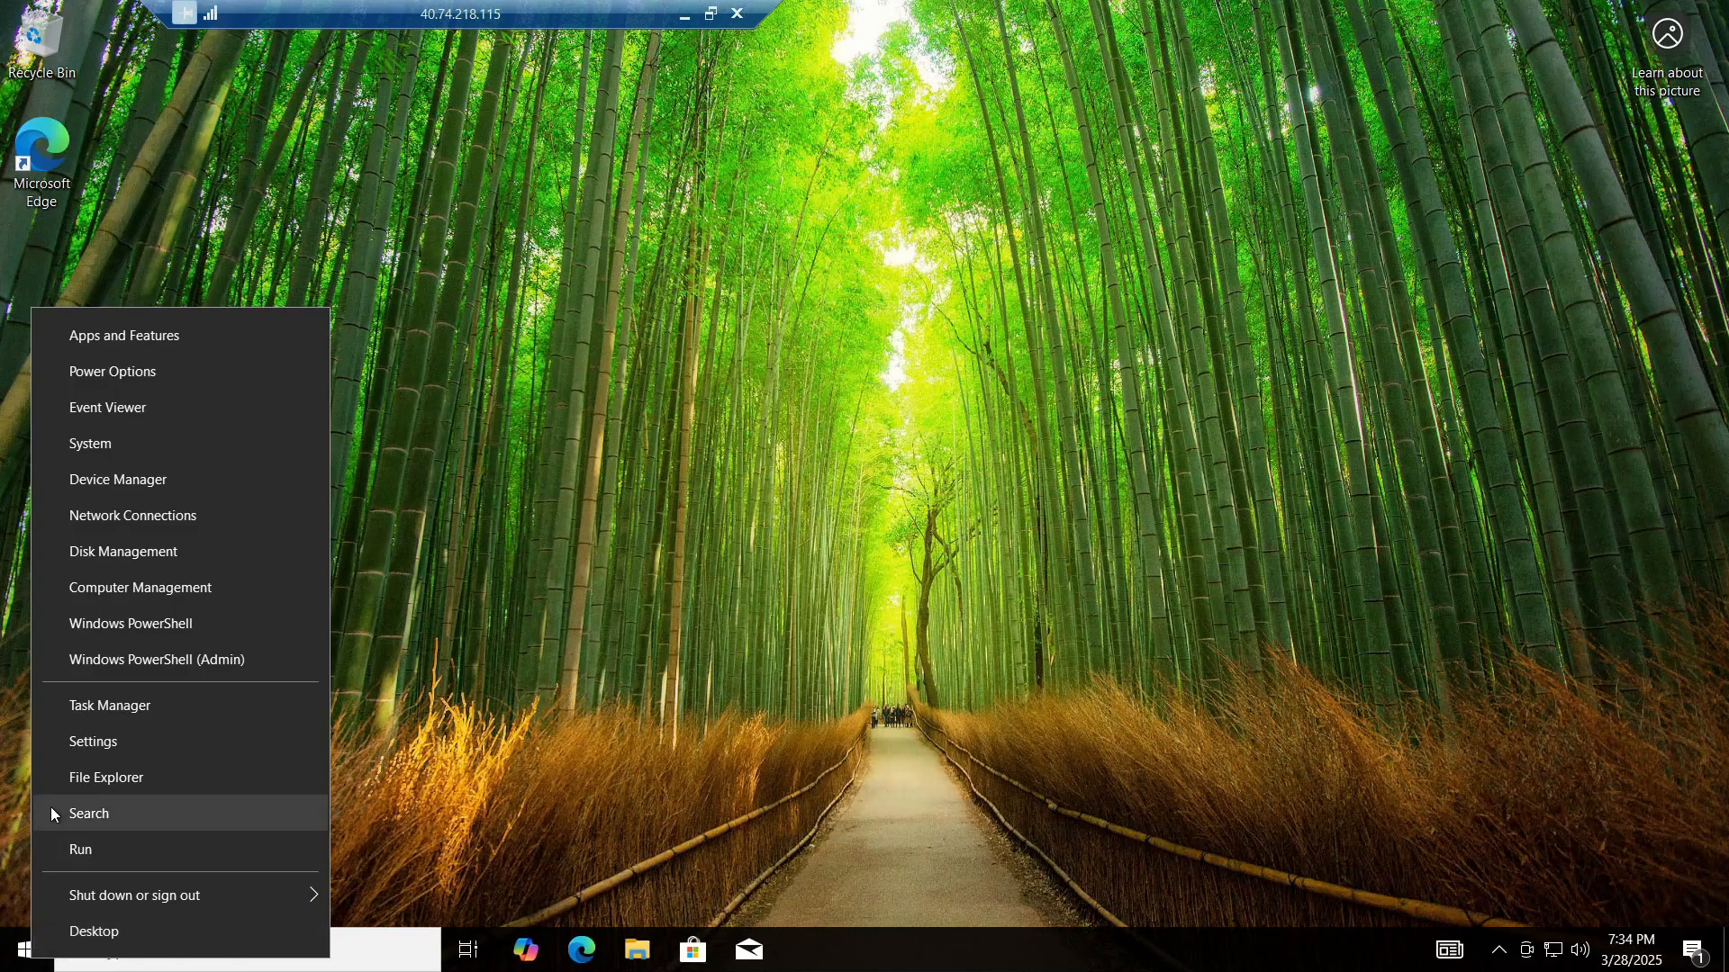
{"action": "left_click", "coordinate": [87, 441]}
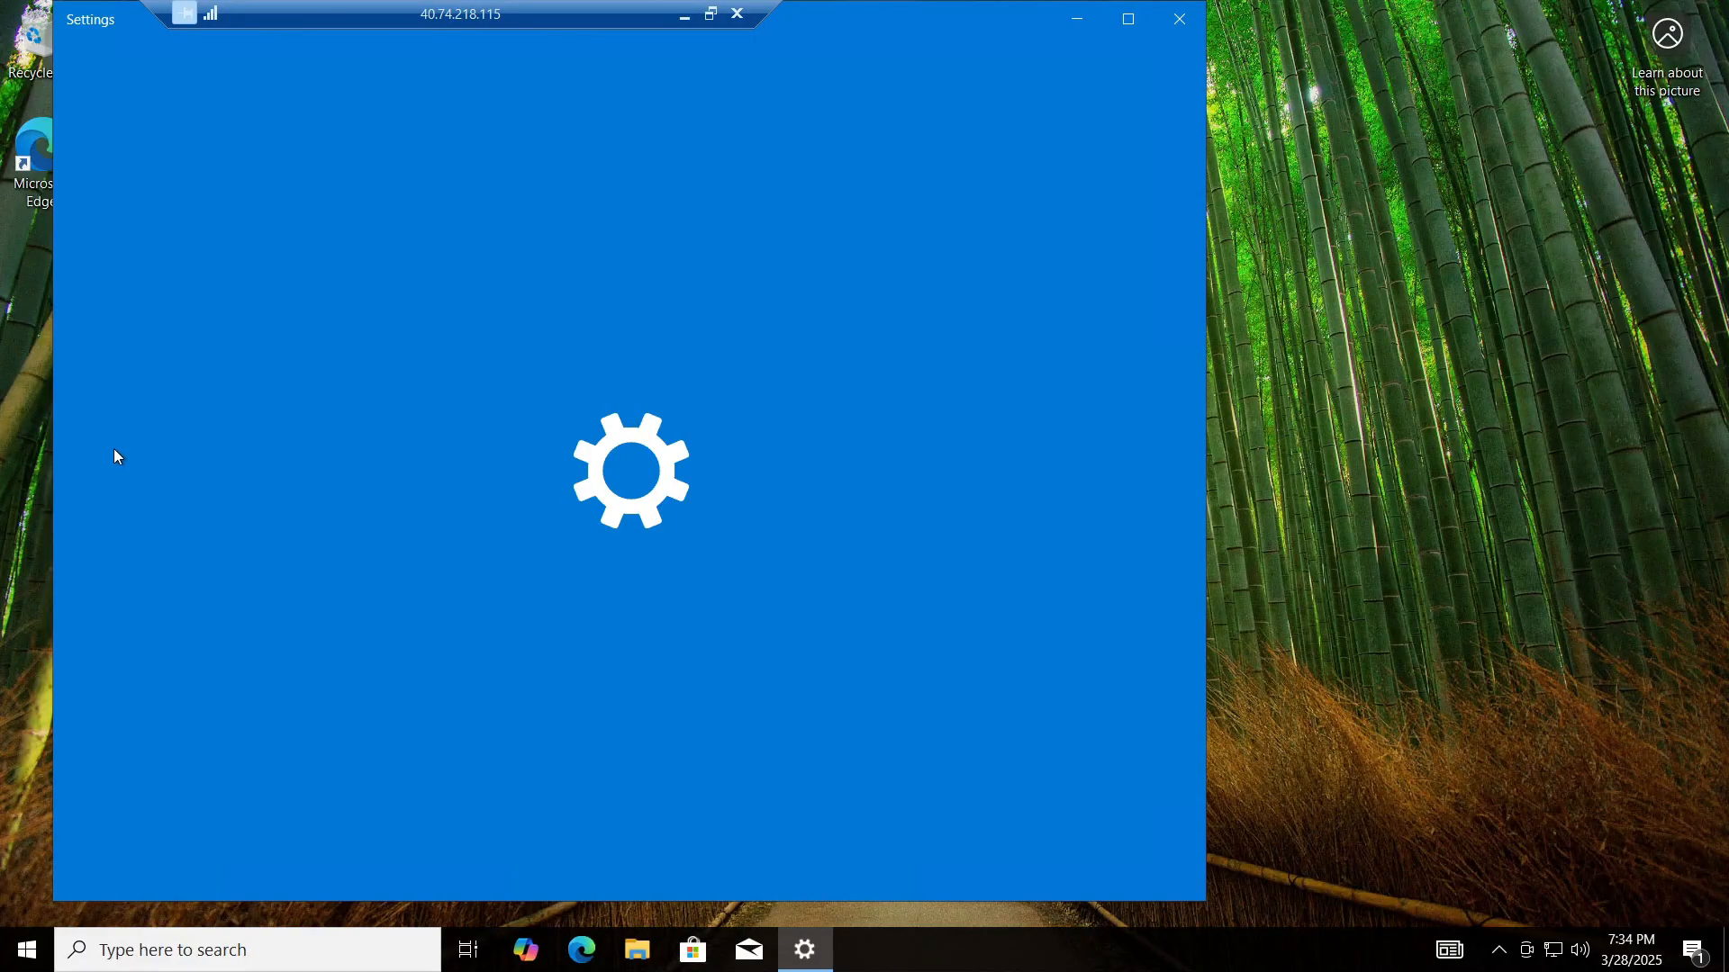
{"action": "scroll", "coordinate": [568, 551], "scroll_direction": "down", "scroll_amount": 3}
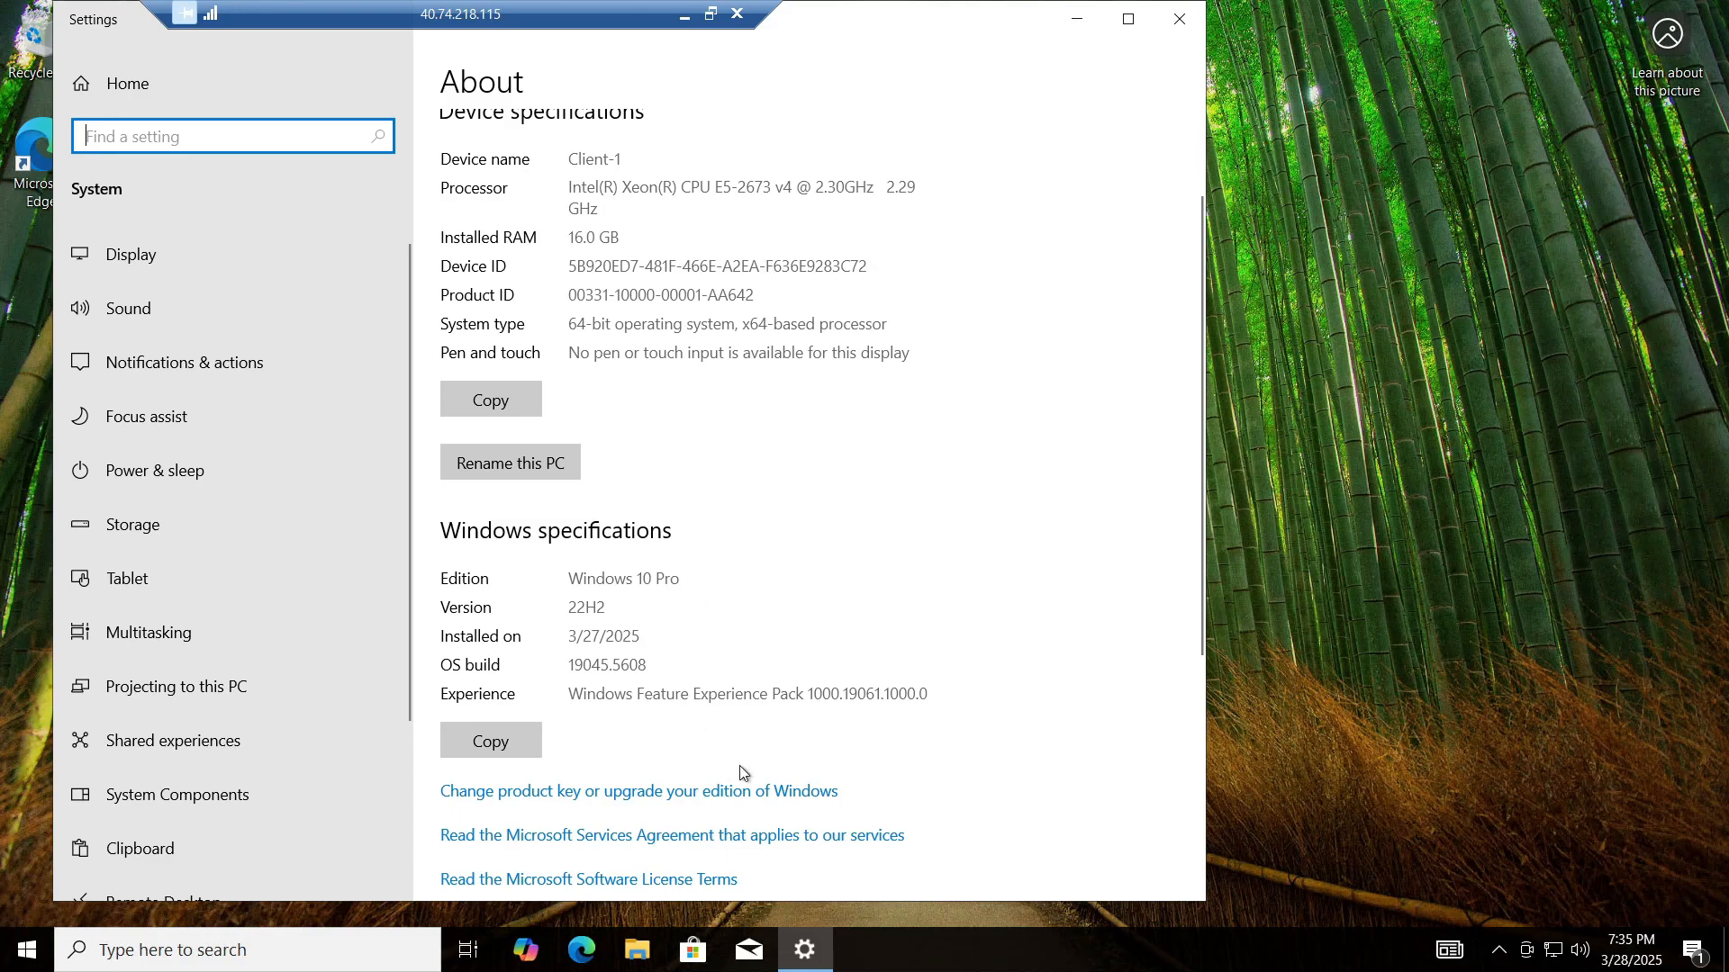
Step: Review DC-1's System About page showing Windows Server 2022, then close Settings
{"action": "key", "text": "alt+Tab"}
{"action": "key", "text": "alt+Tab"}
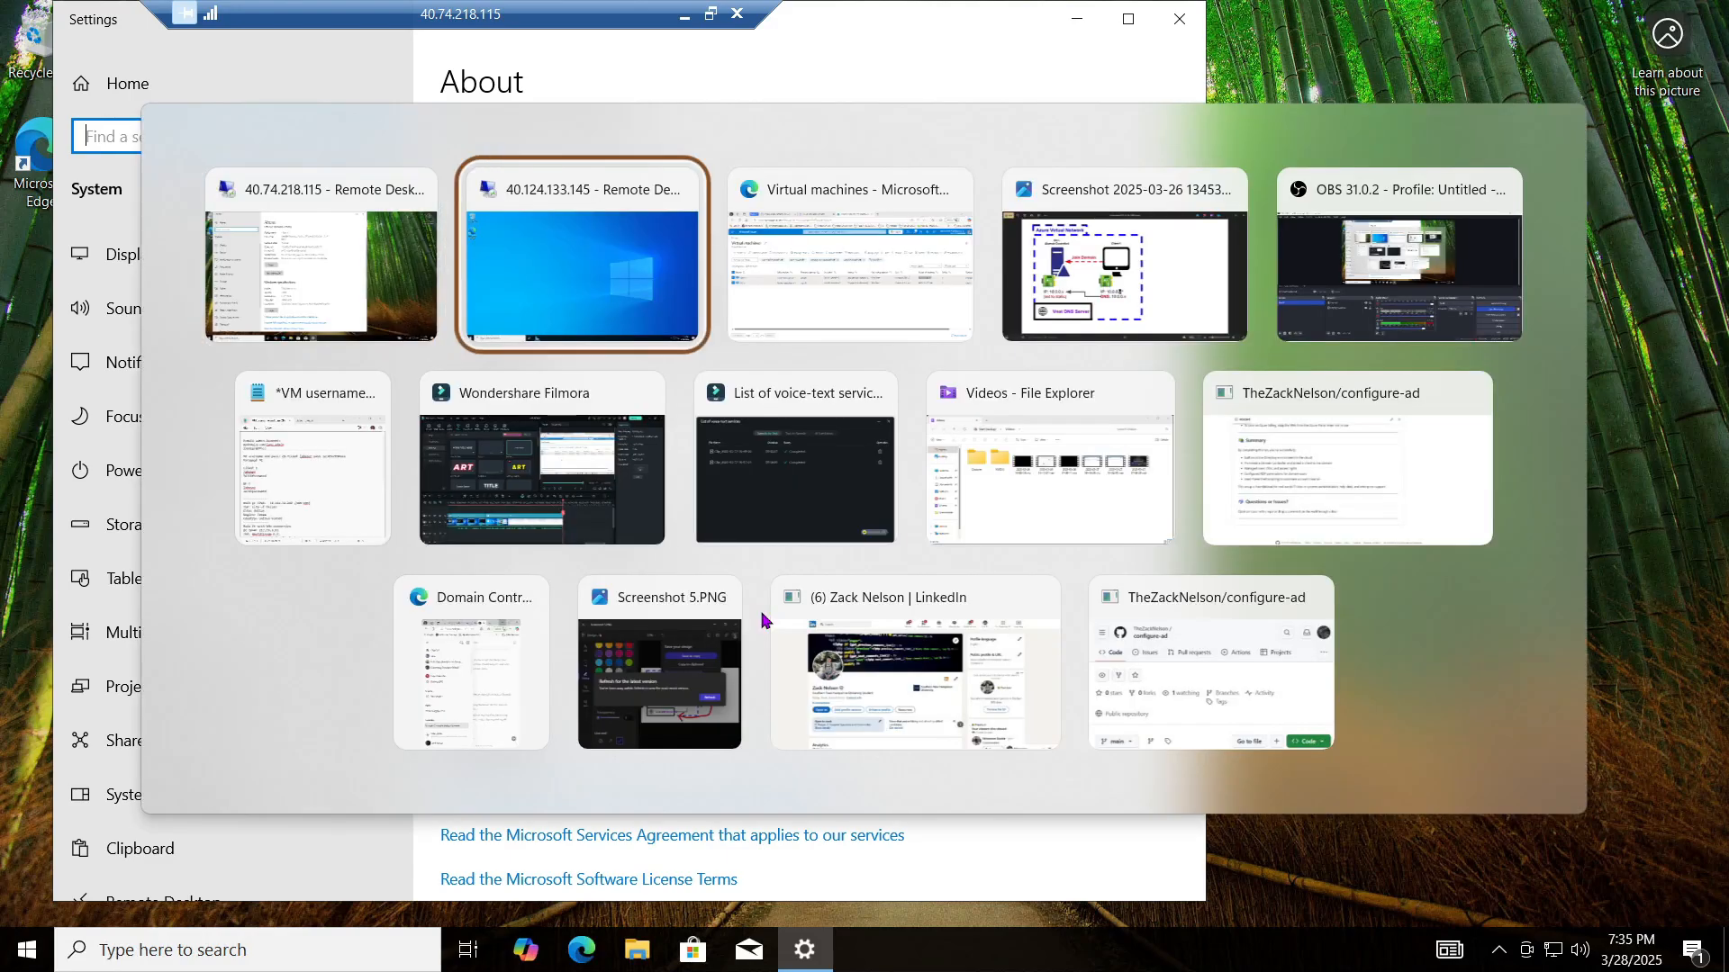
{"action": "right_click", "coordinate": [17, 961]}
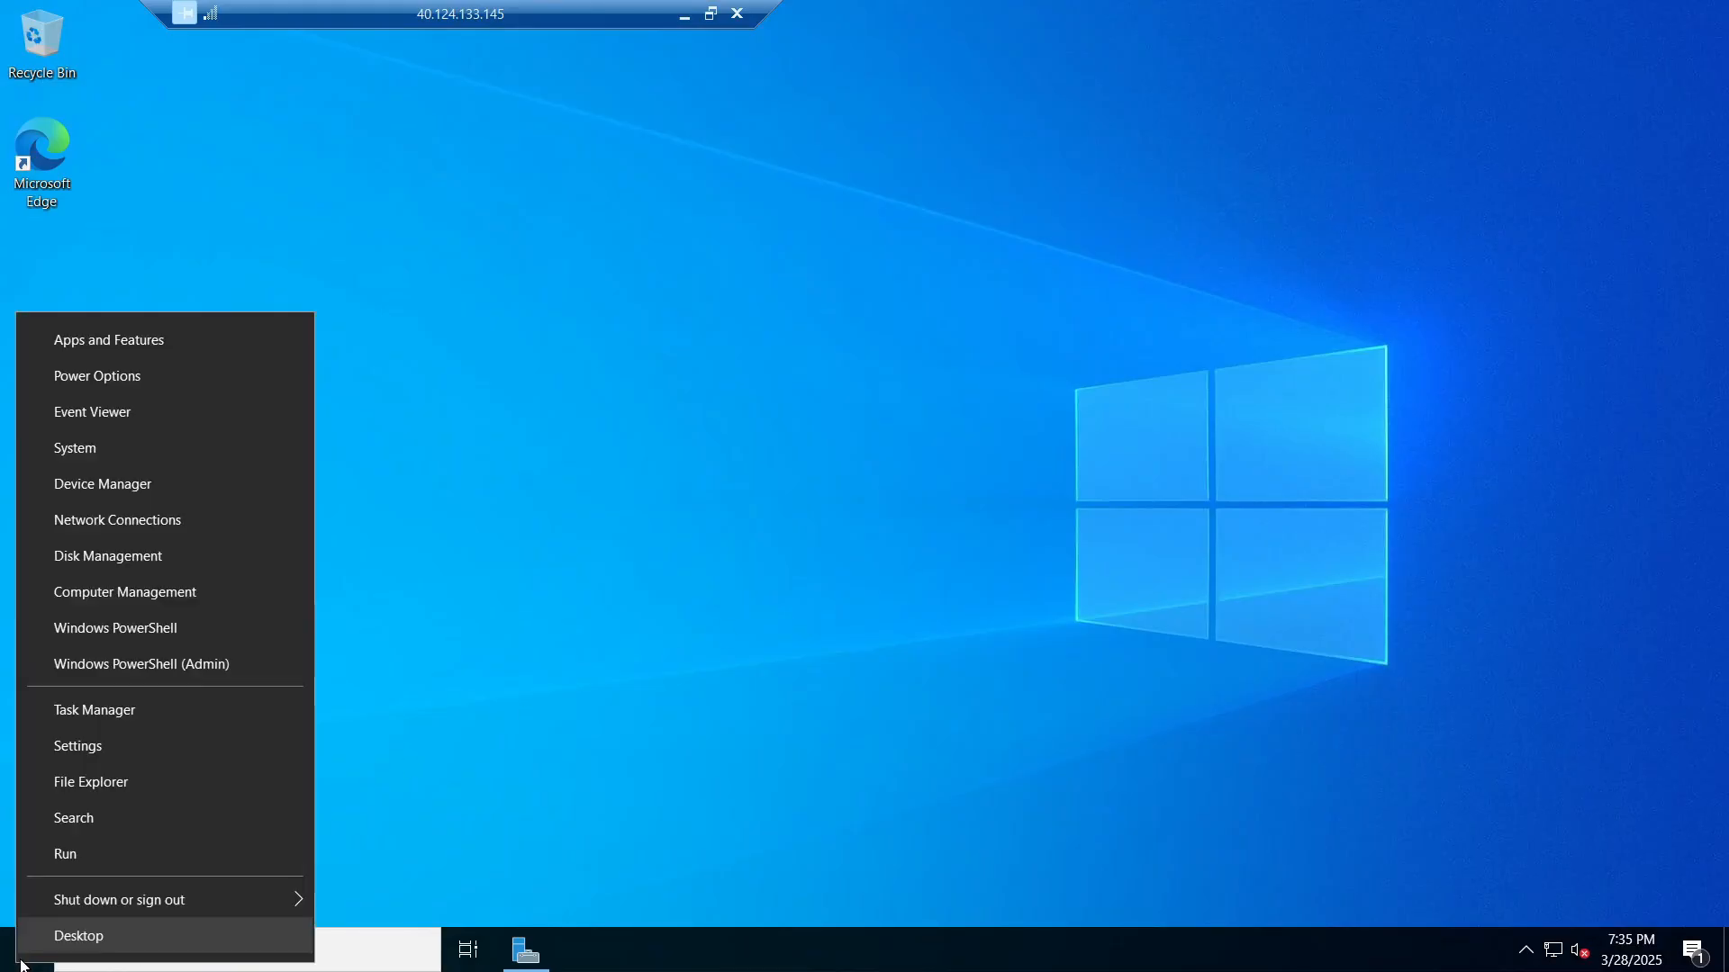
{"action": "right_click", "coordinate": [20, 951]}
{"action": "right_click", "coordinate": [21, 957]}
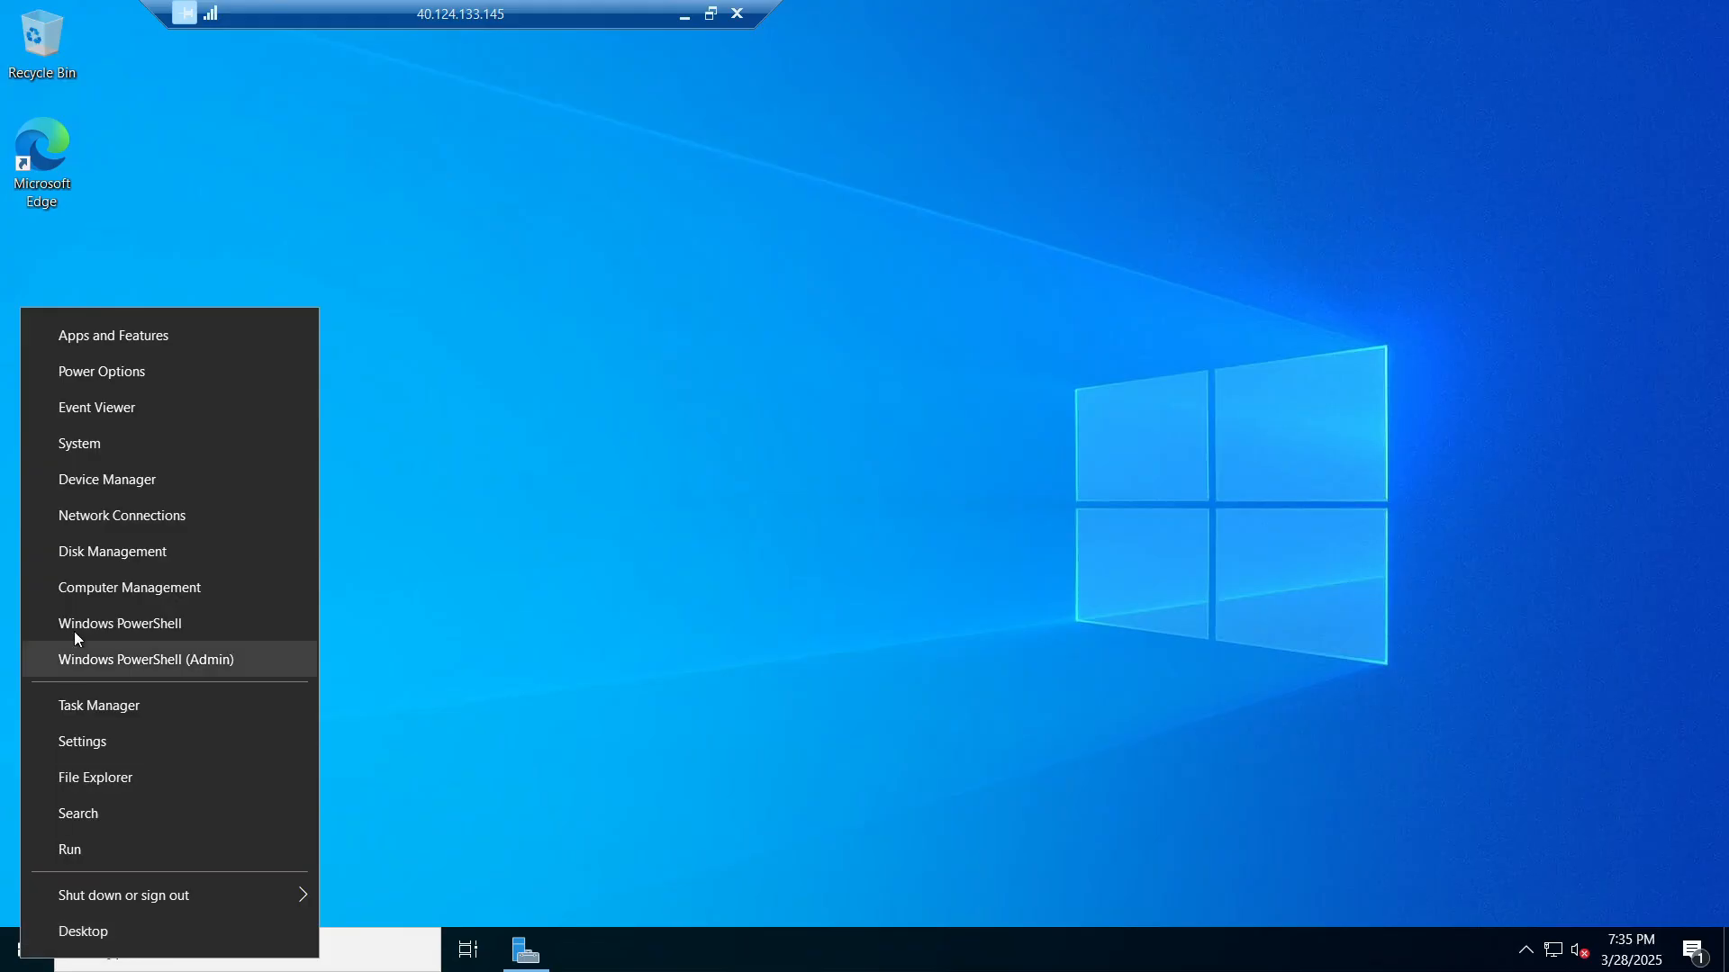
{"action": "left_click", "coordinate": [114, 442]}
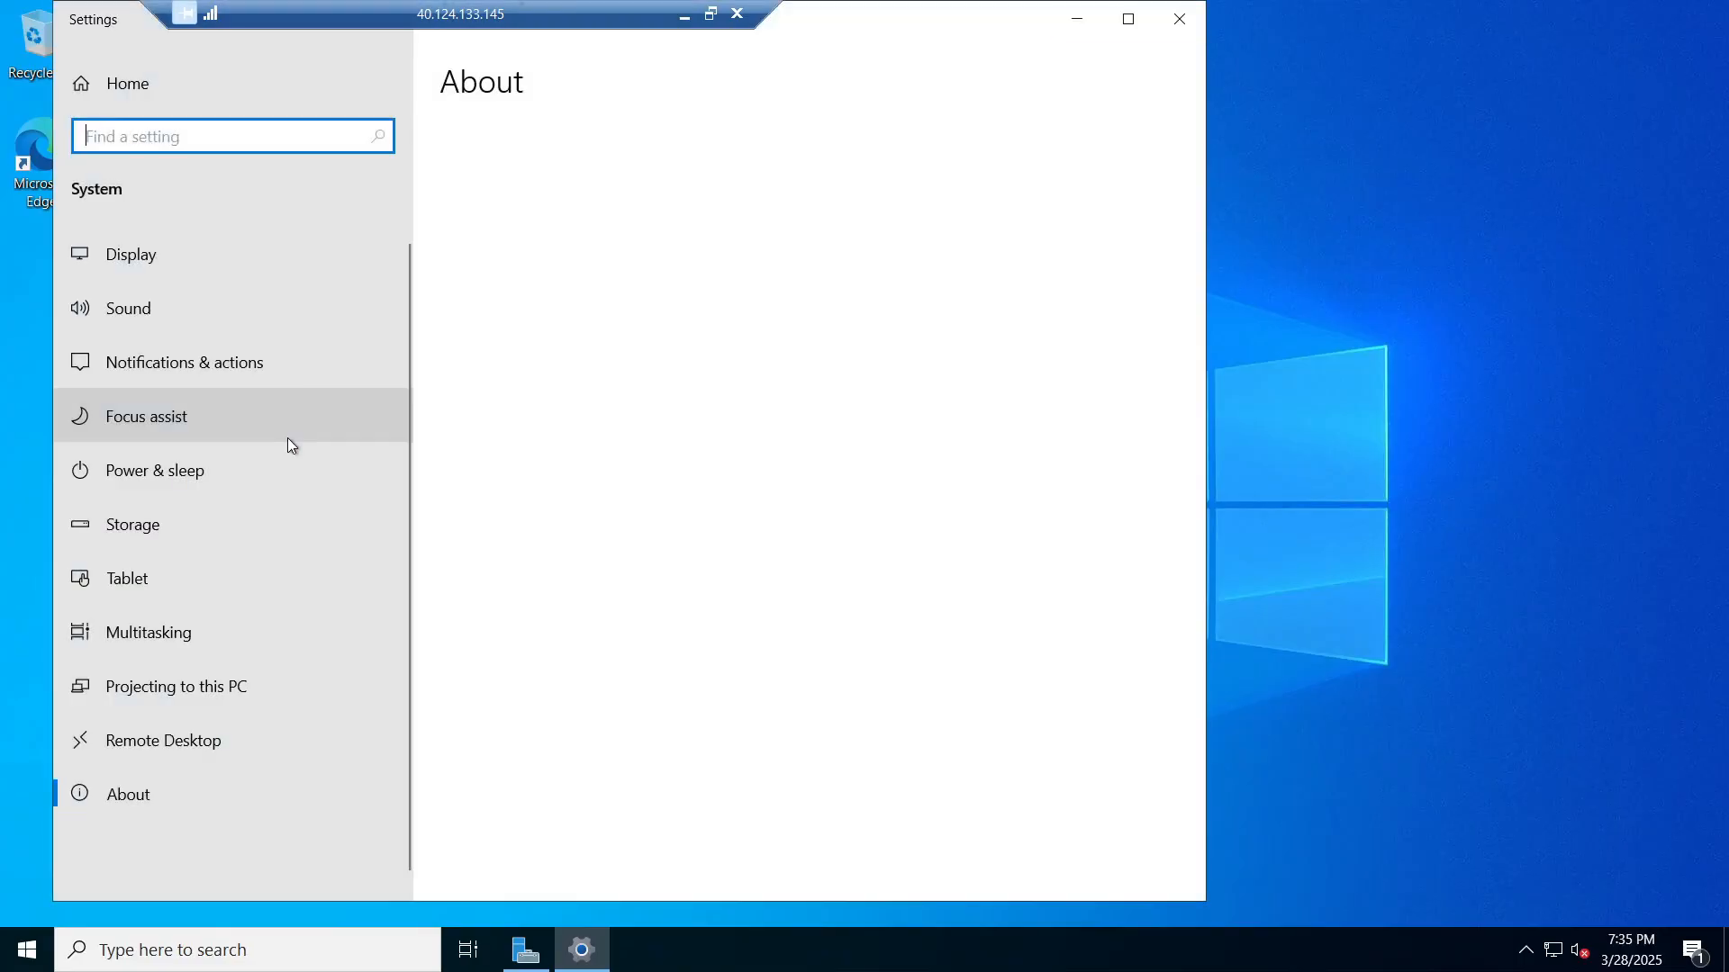
{"action": "scroll", "coordinate": [552, 437], "scroll_direction": "down", "scroll_amount": 3}
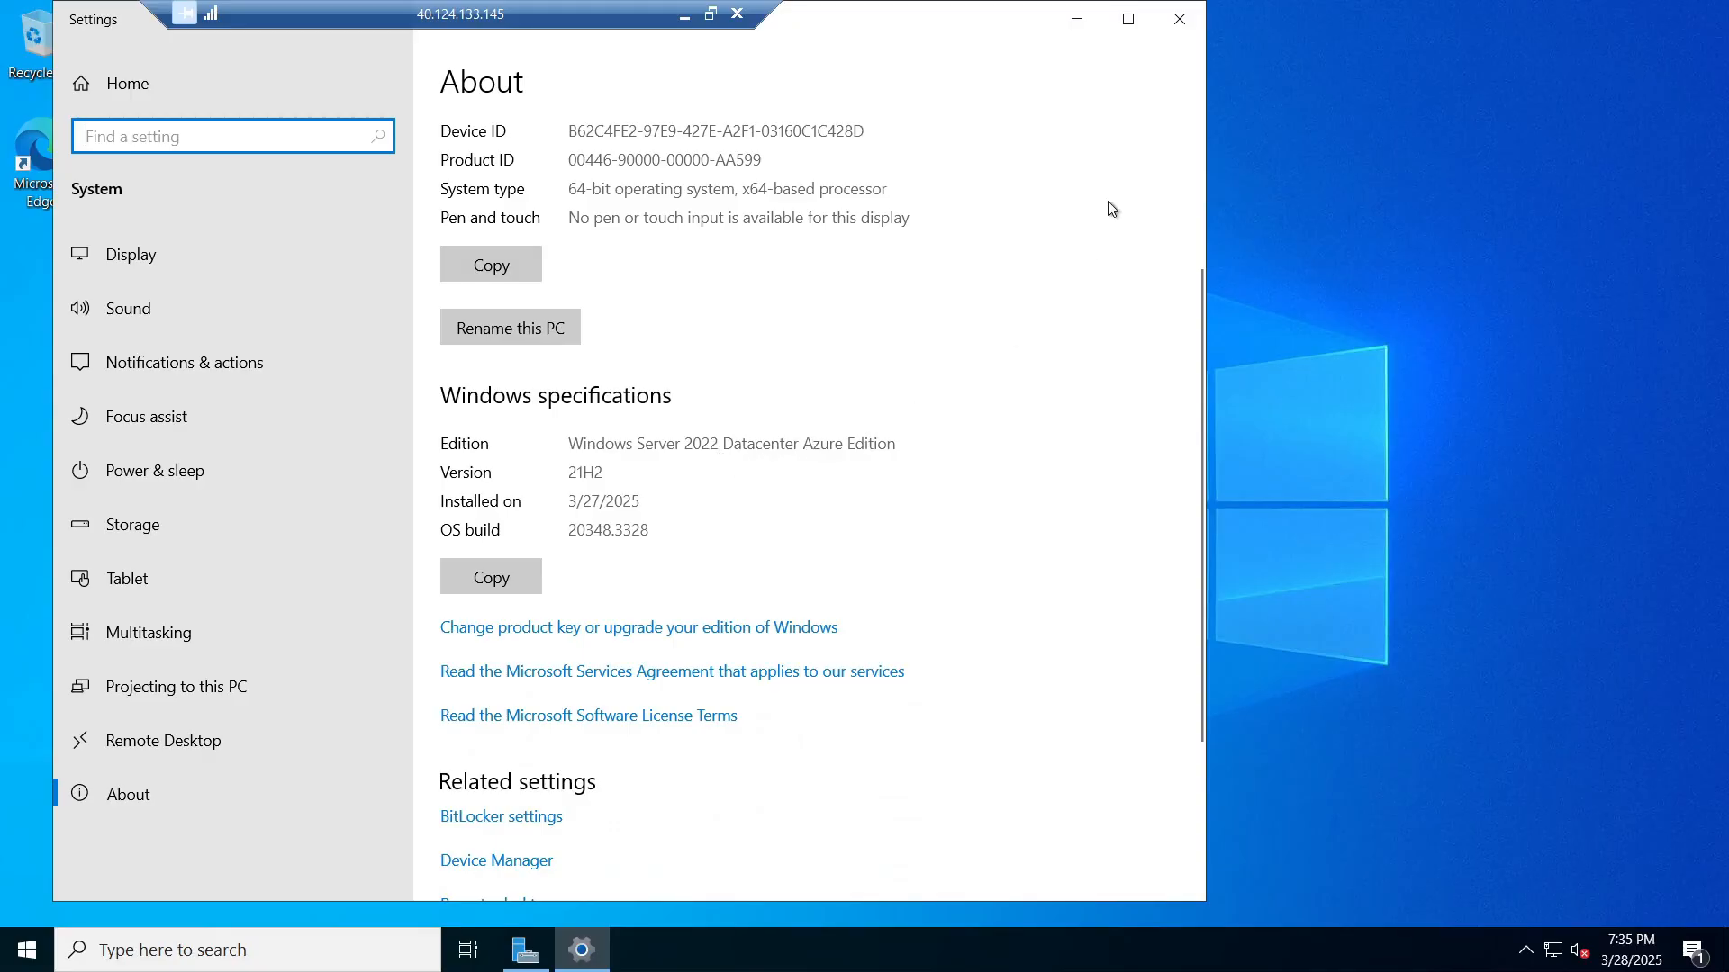
{"action": "left_click", "coordinate": [1181, 20]}
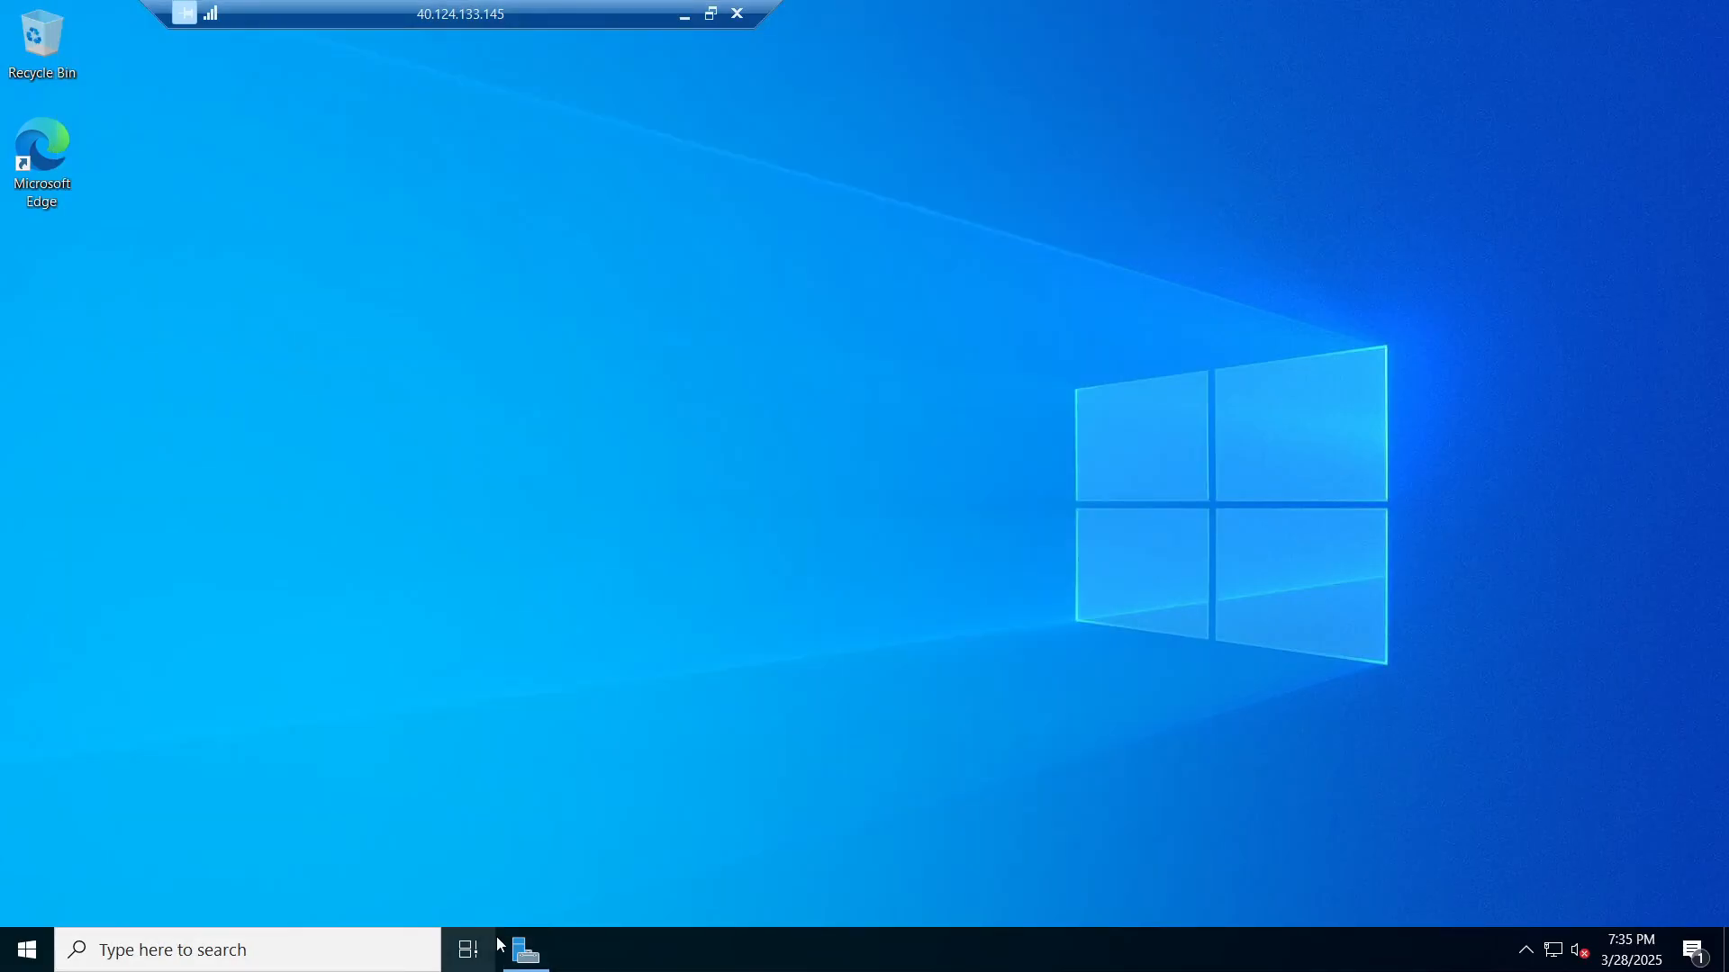
Step: Launch Server Manager via 'server' search, dismiss the Admin Center notice, and begin Add Roles and Features
{"action": "left_click", "coordinate": [526, 952]}
{"action": "left_click", "coordinate": [525, 954]}
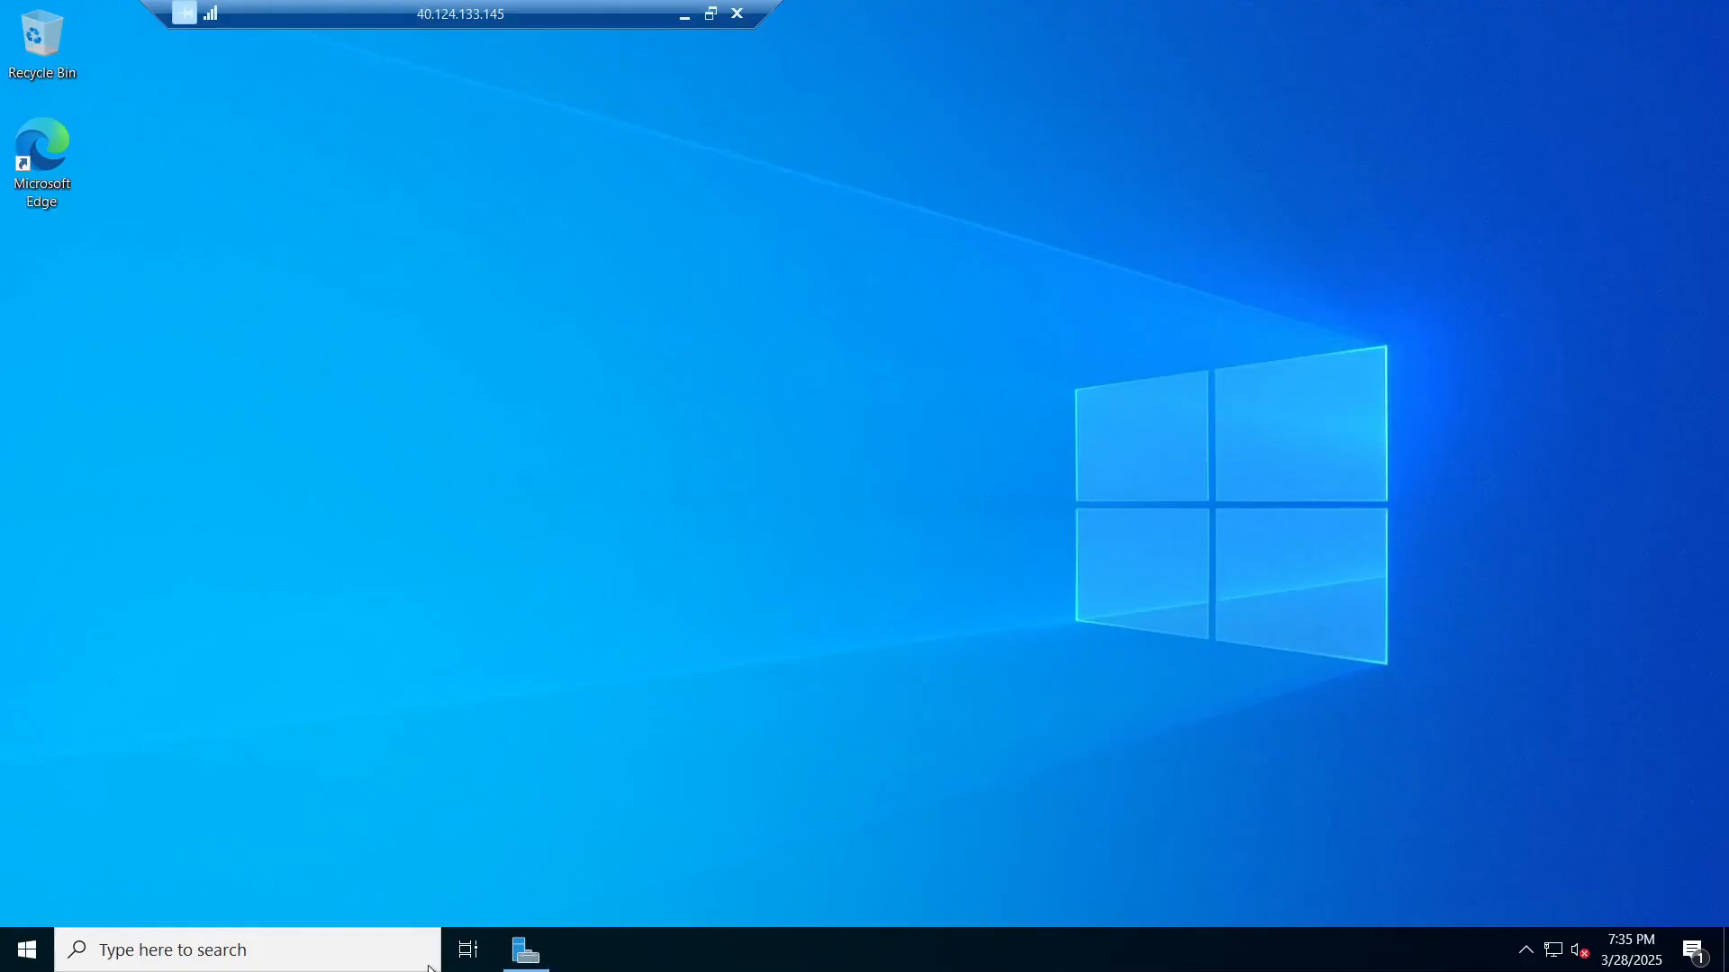
{"action": "left_click", "coordinate": [528, 960]}
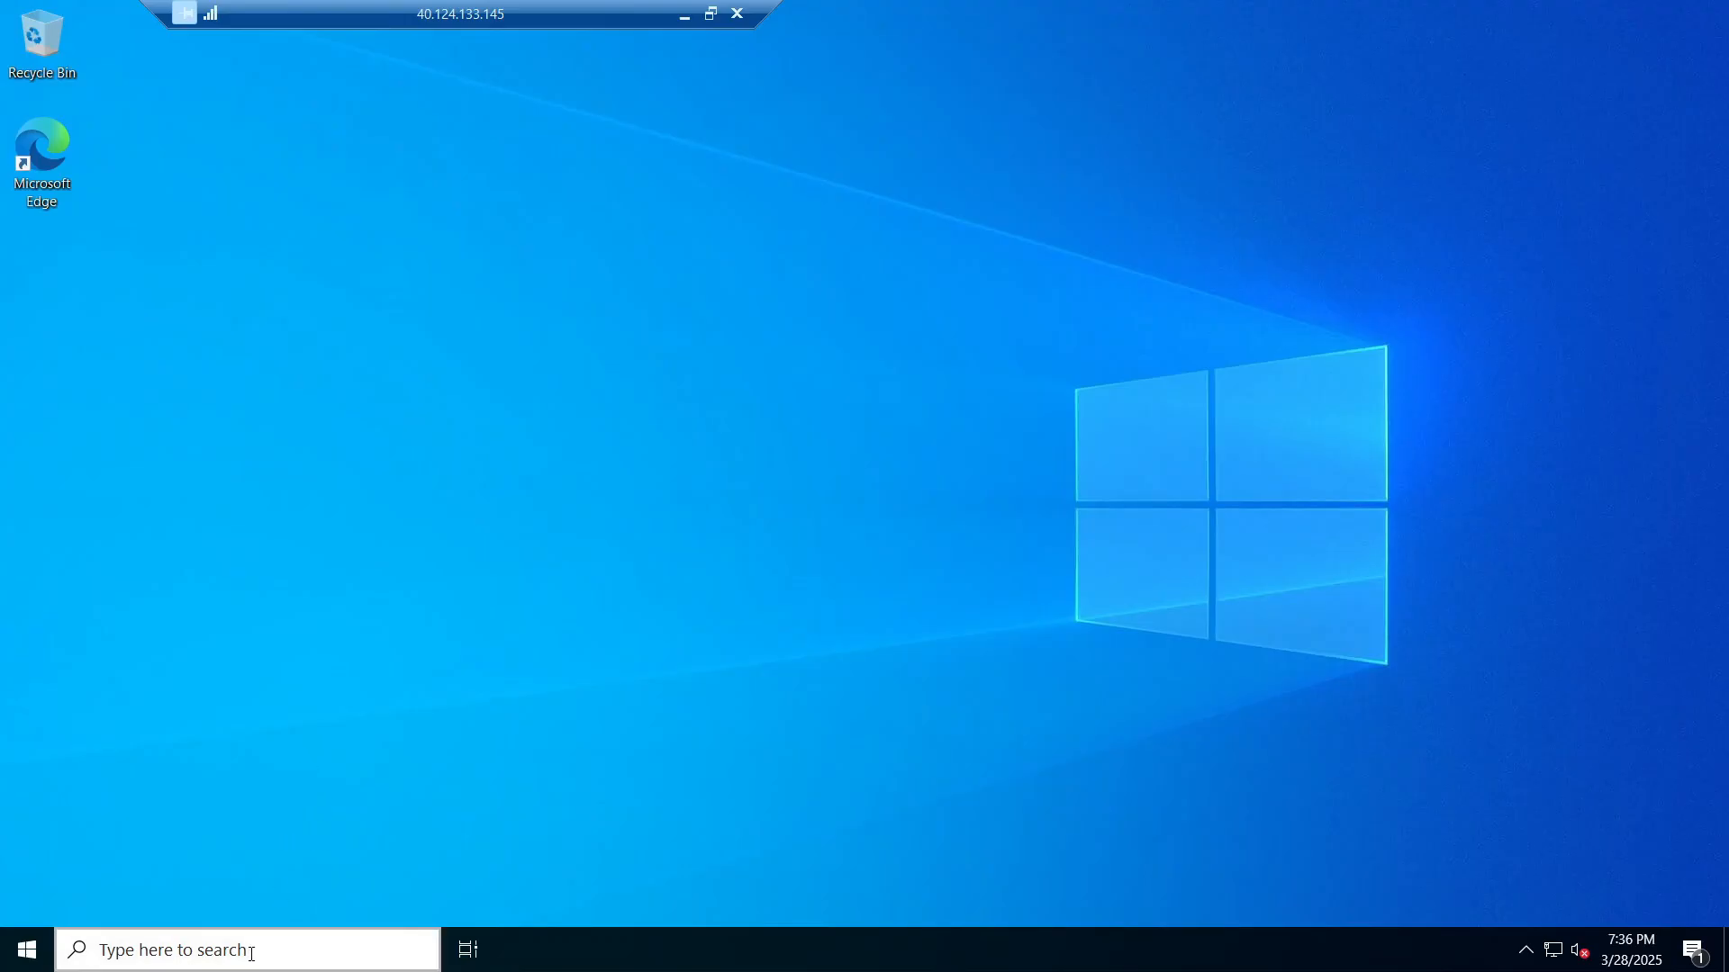
{"action": "left_click", "coordinate": [261, 940]}
{"action": "type", "text": "s"}
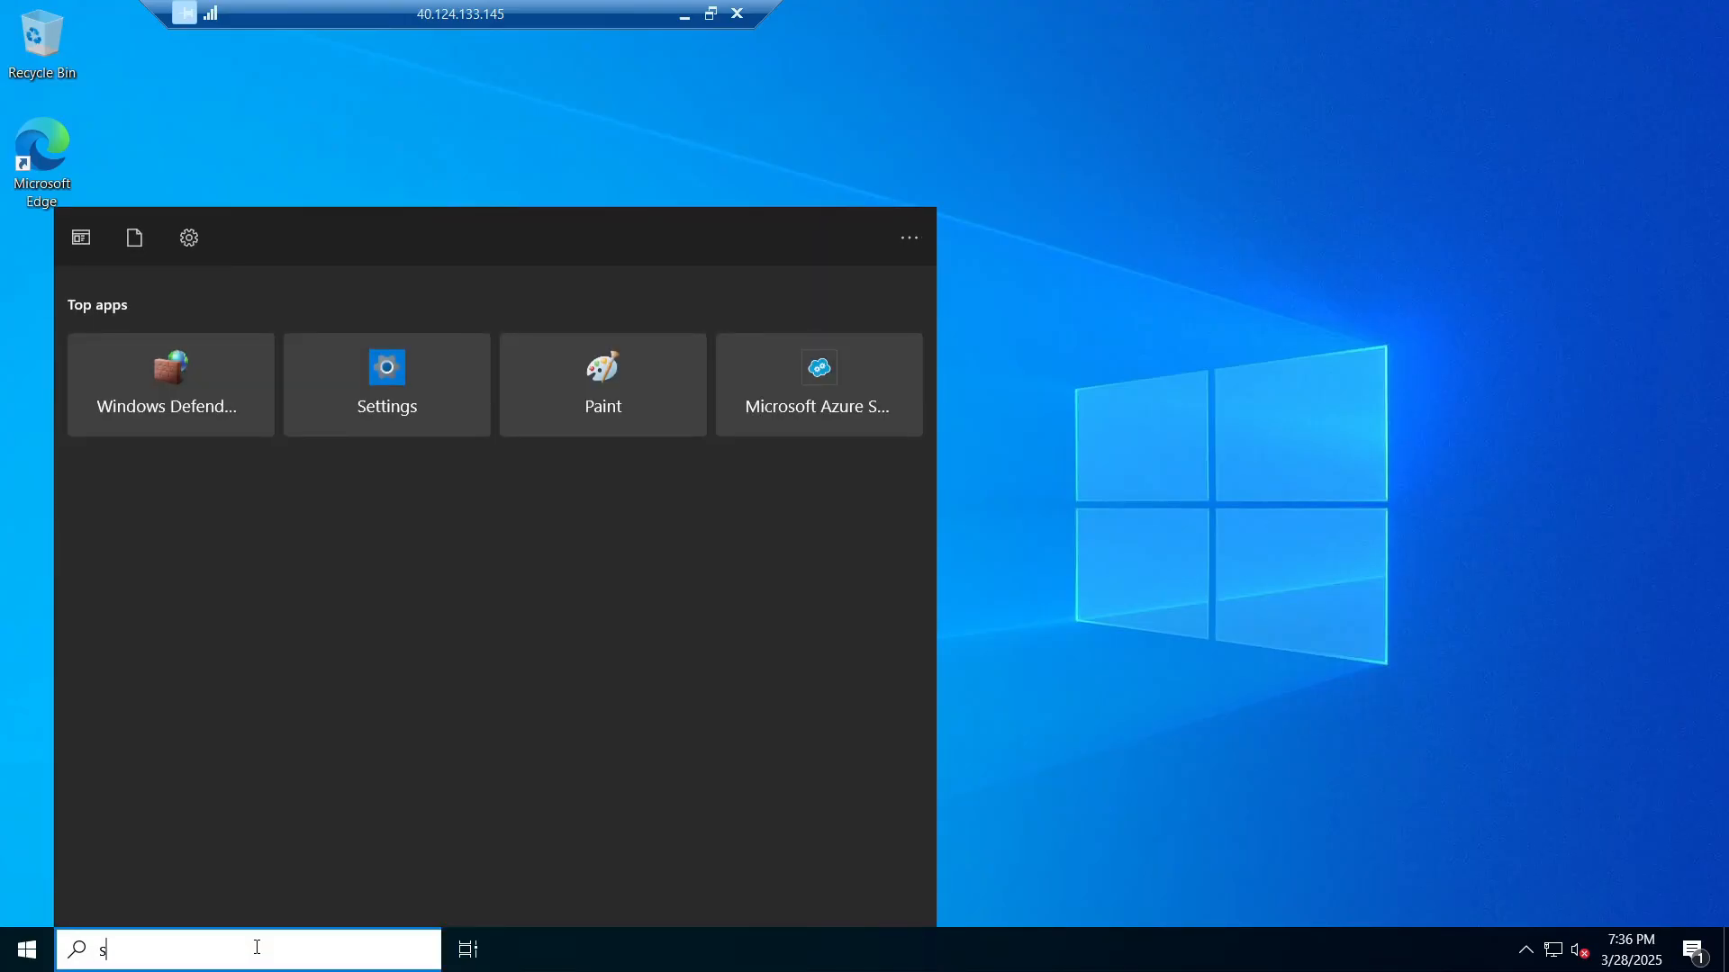
{"action": "type", "text": "er"}
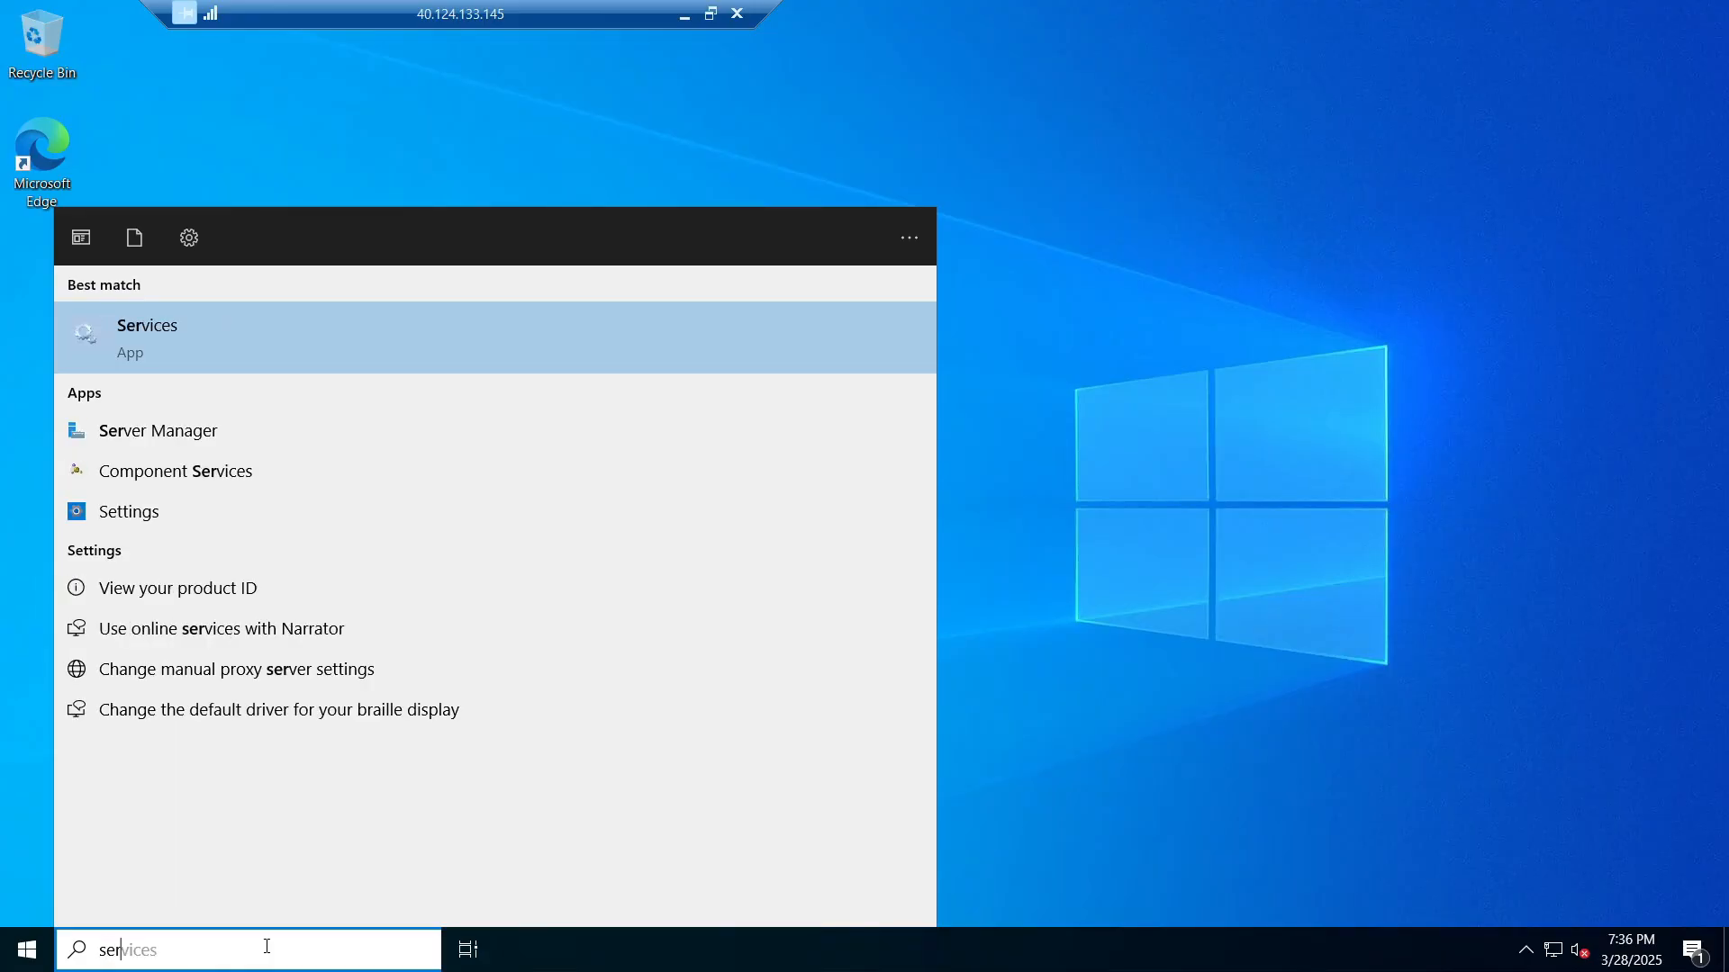
{"action": "type", "text": "ver"}
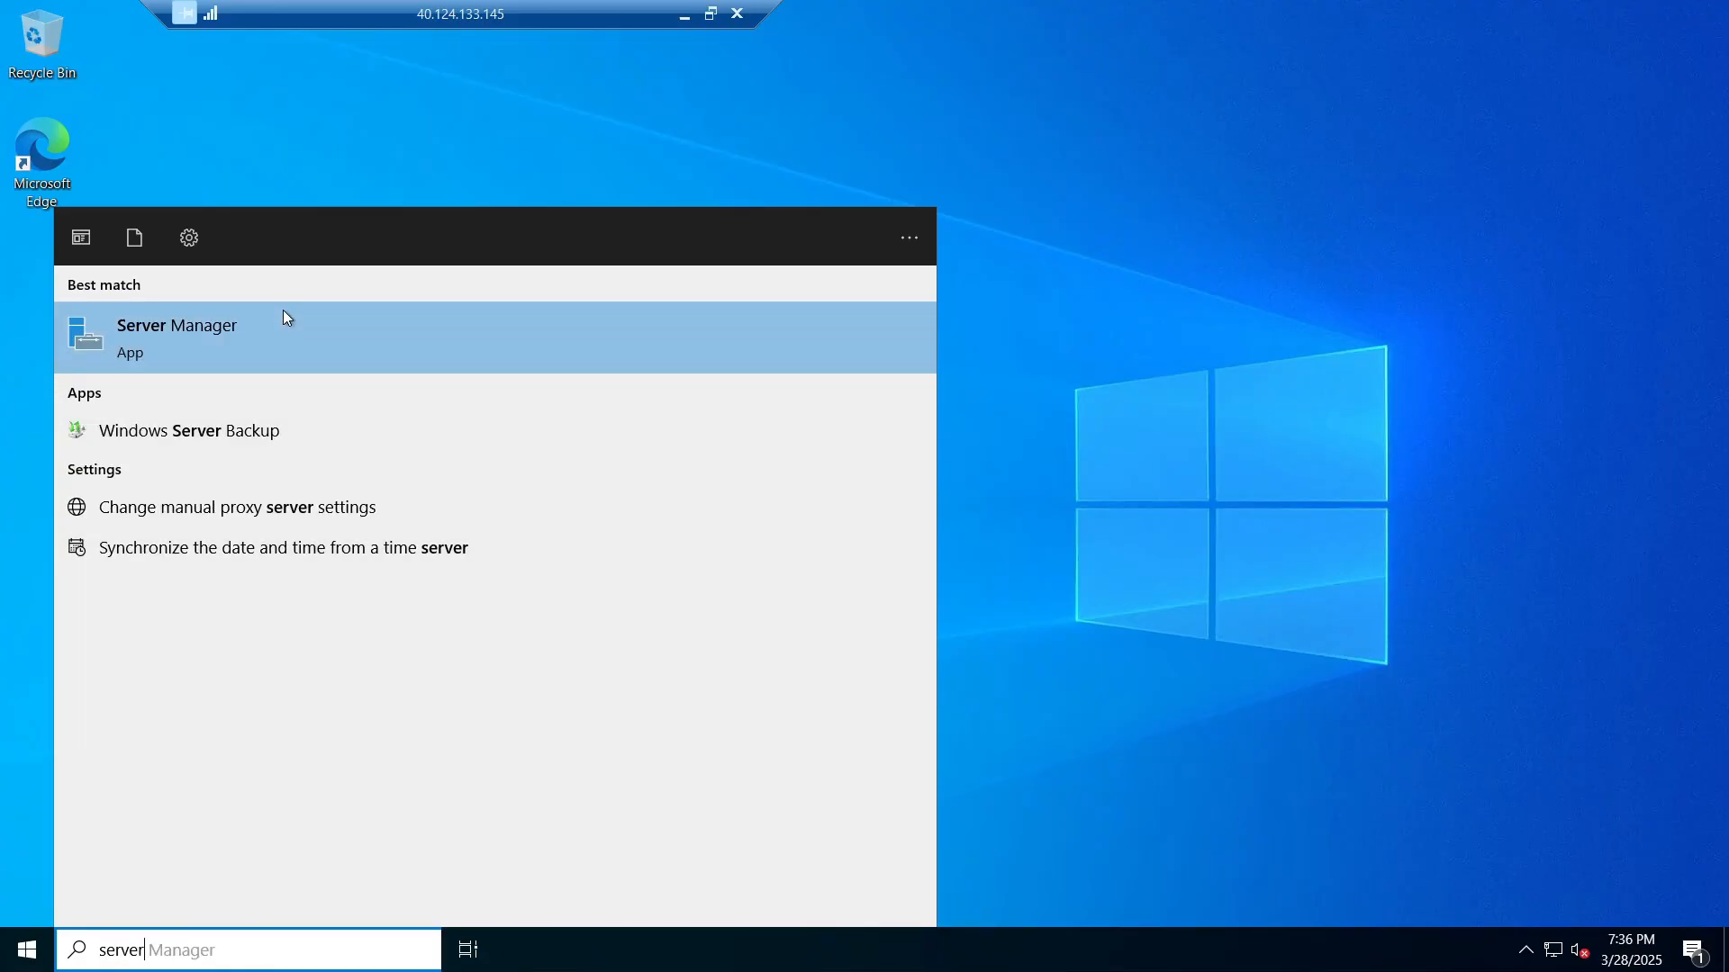
{"action": "left_click", "coordinate": [283, 309]}
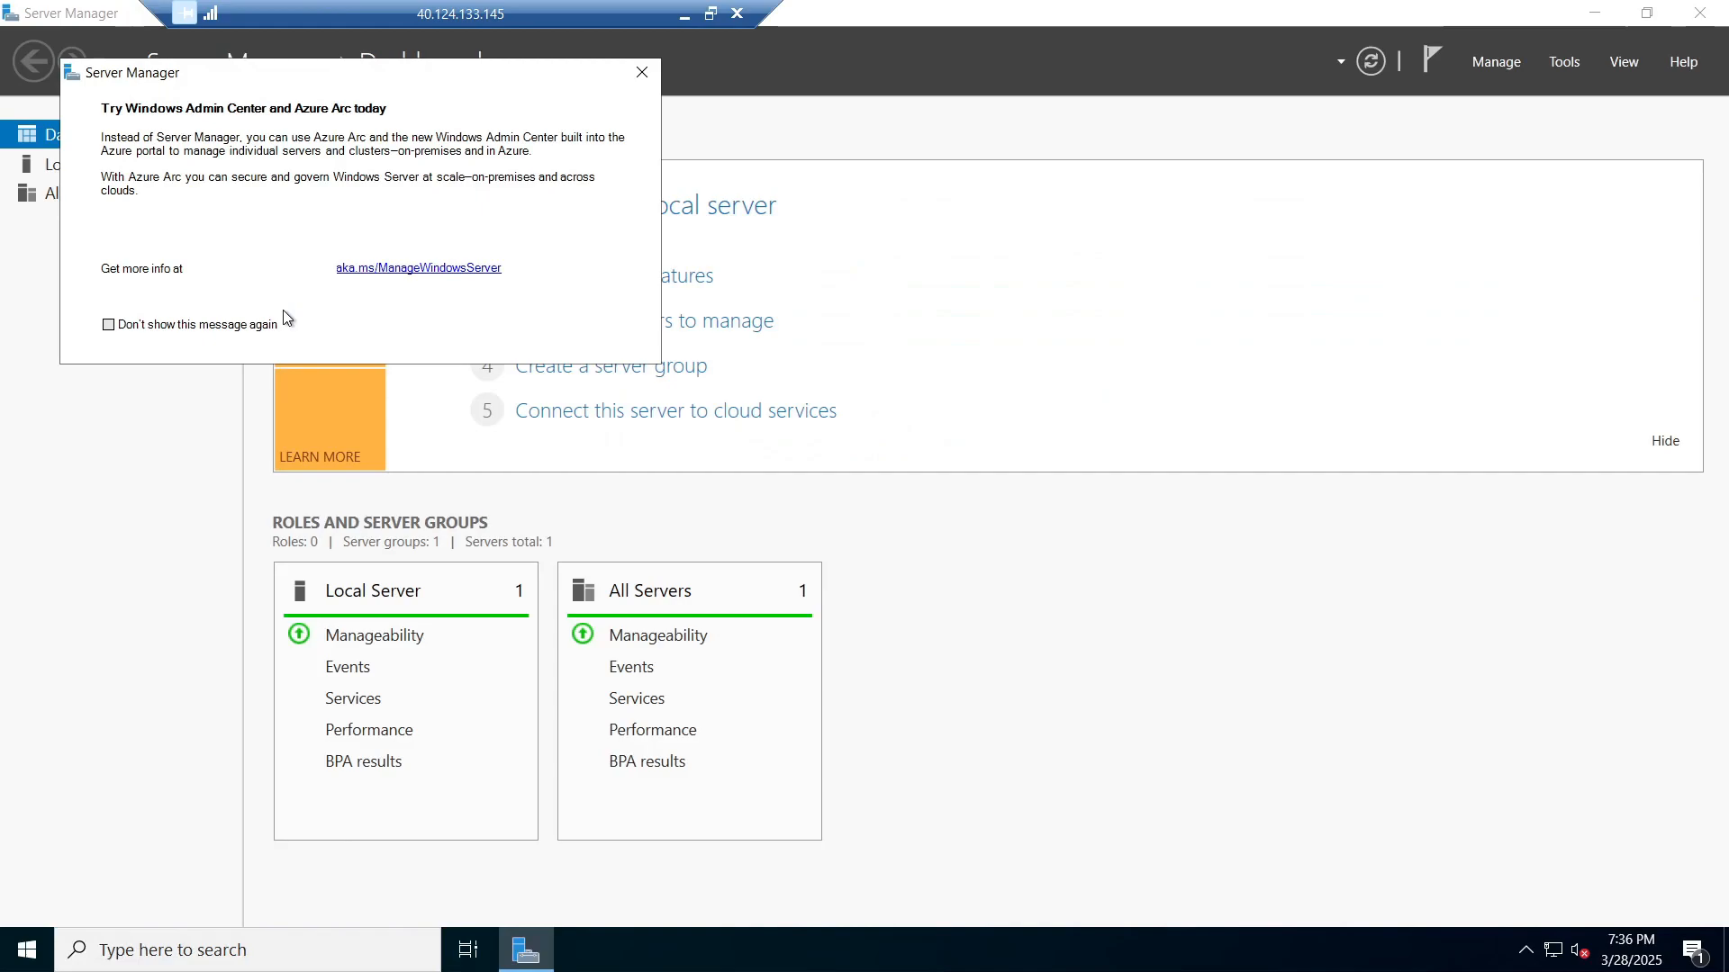
{"action": "left_click", "coordinate": [642, 72]}
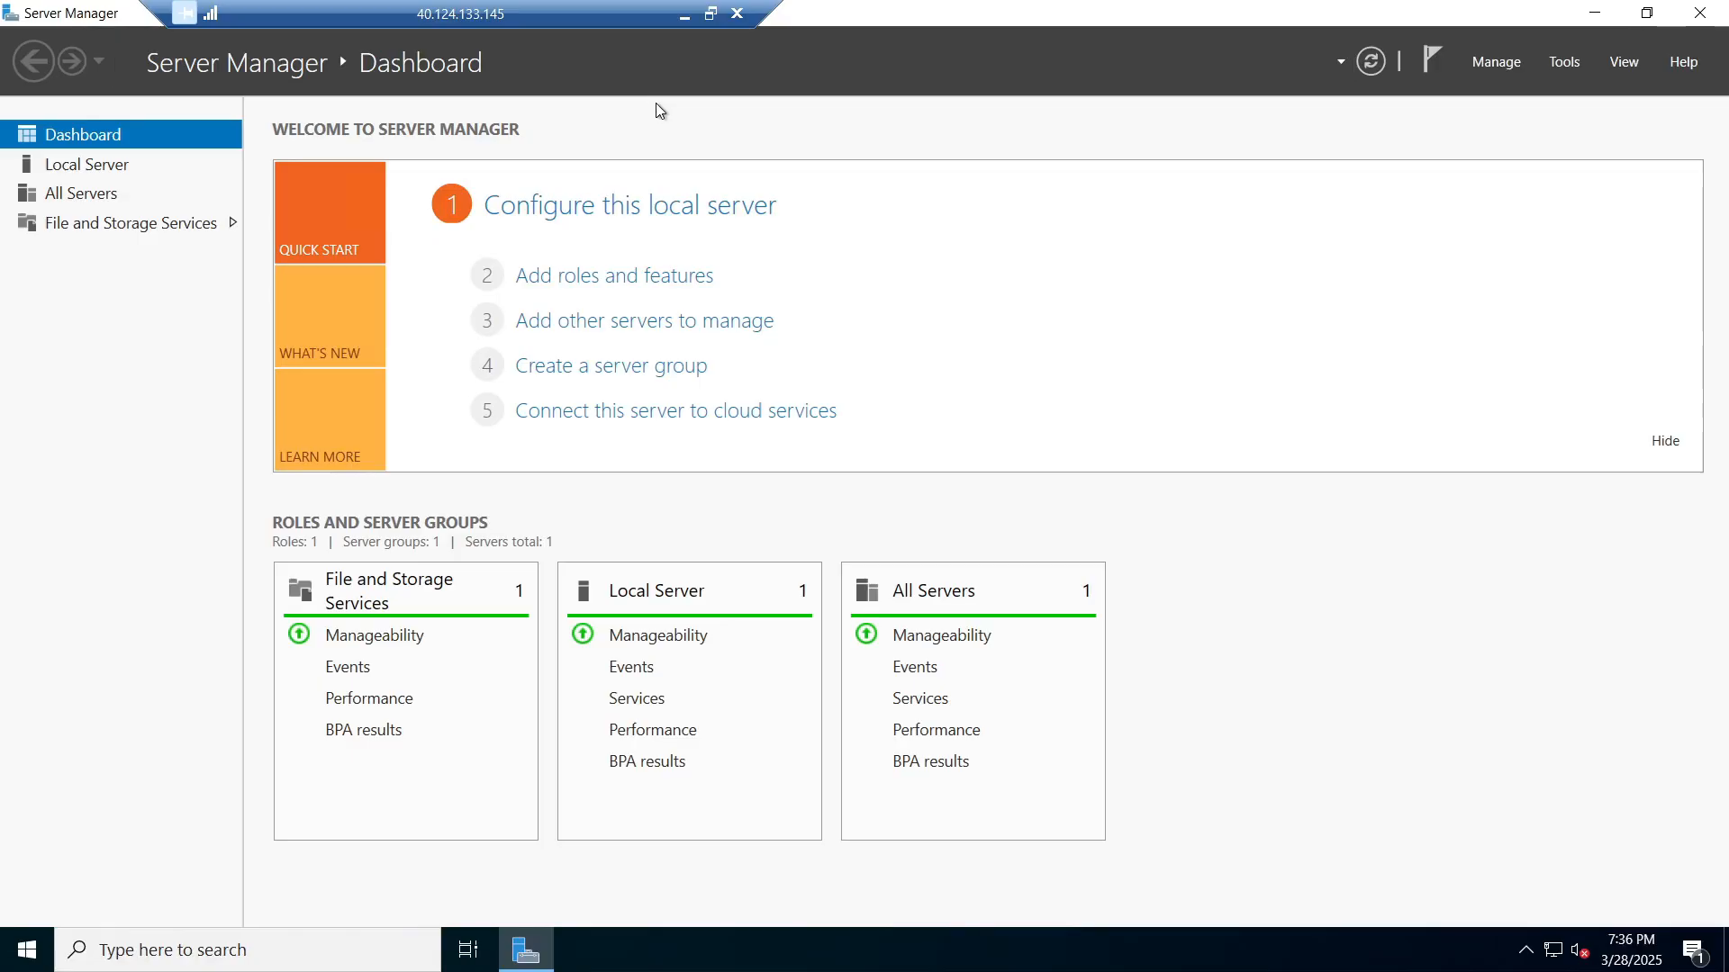
{"action": "left_click", "coordinate": [672, 287]}
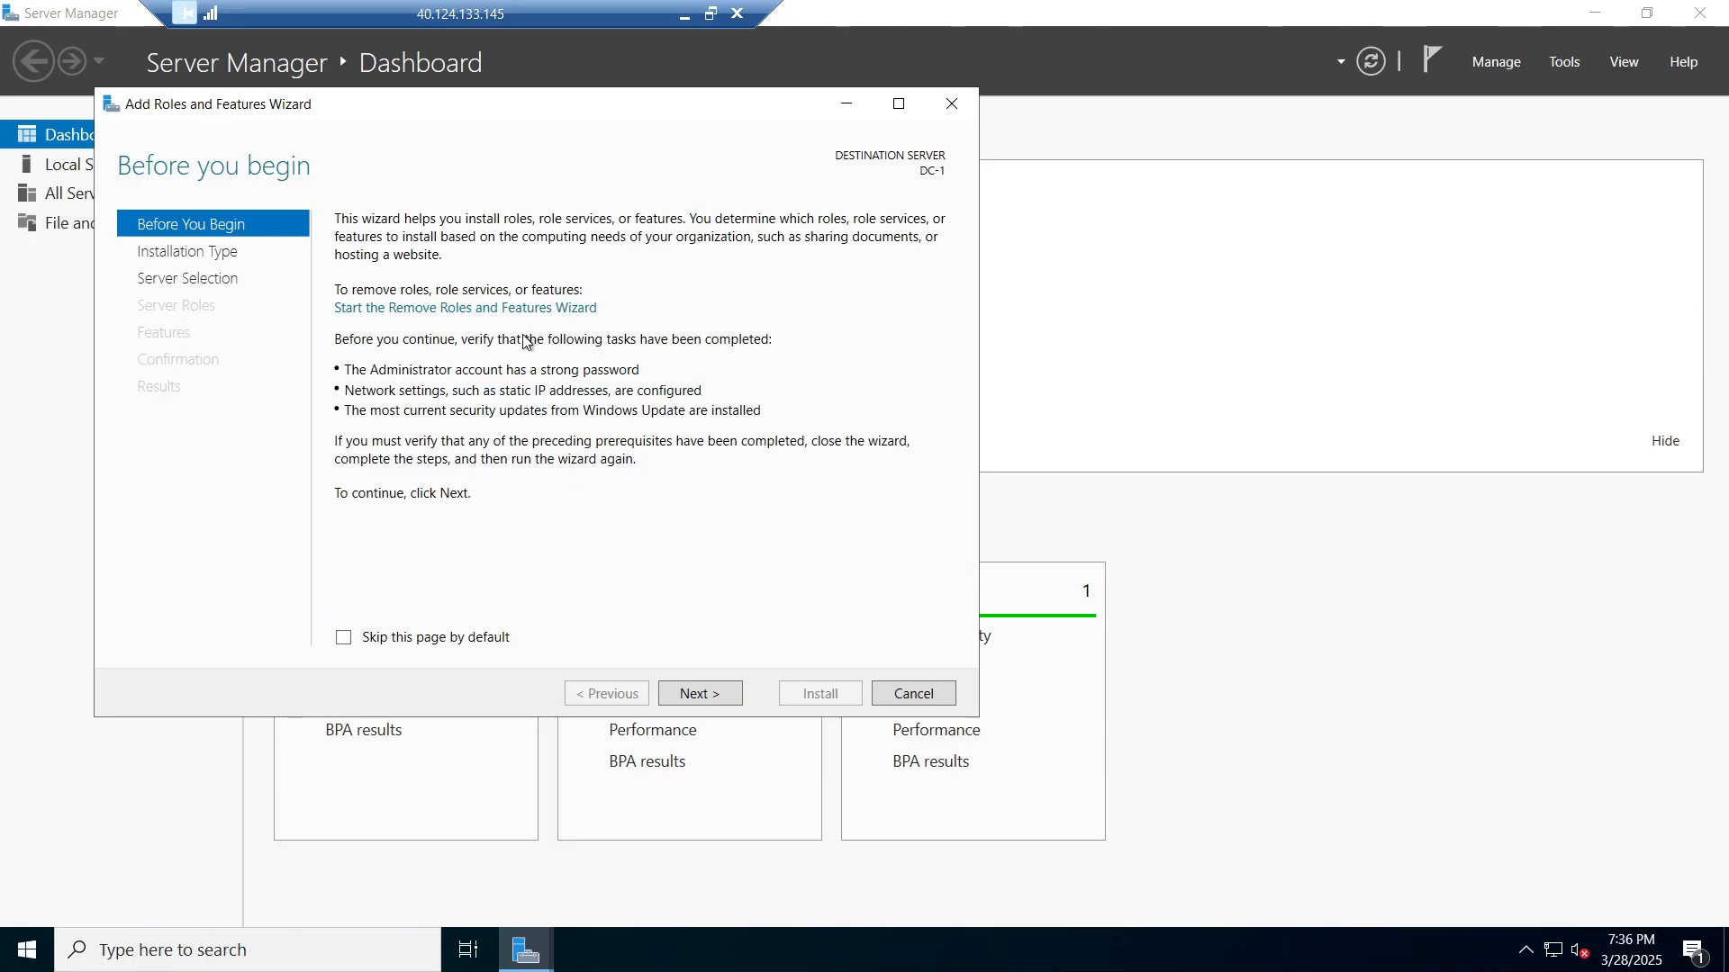
Step: Choose role-based installation on DC-1 and select Active Directory Domain Services with its management features
{"action": "left_click", "coordinate": [727, 702]}
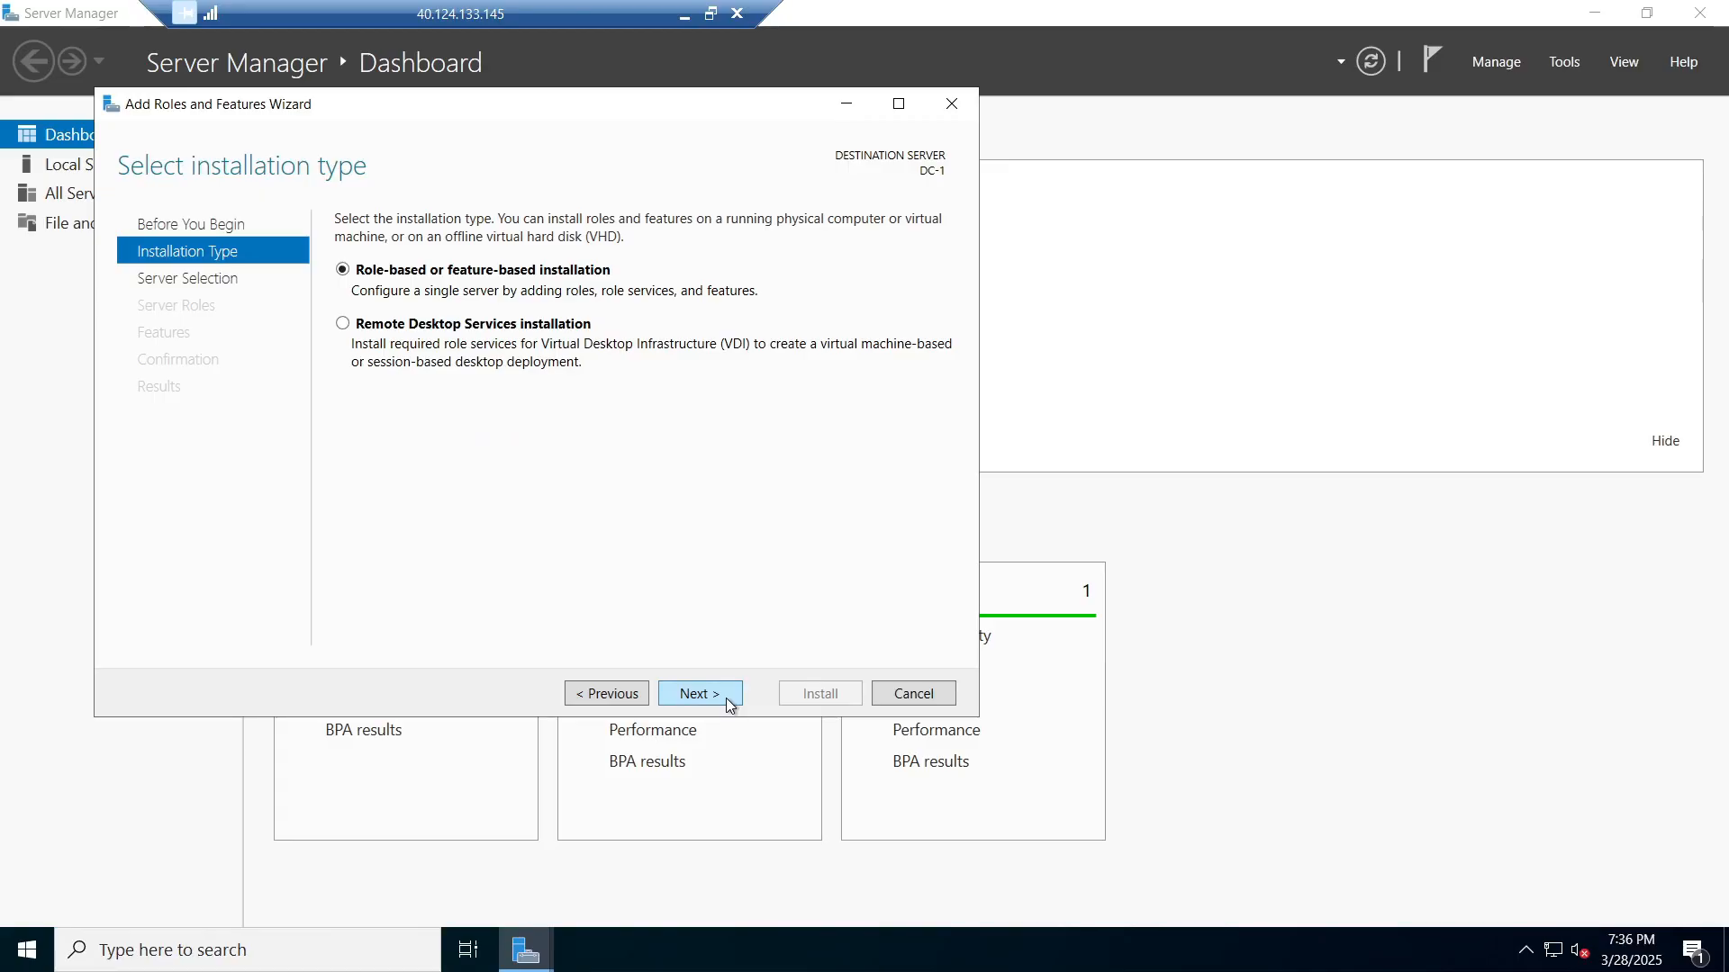
{"action": "left_click", "coordinate": [727, 702]}
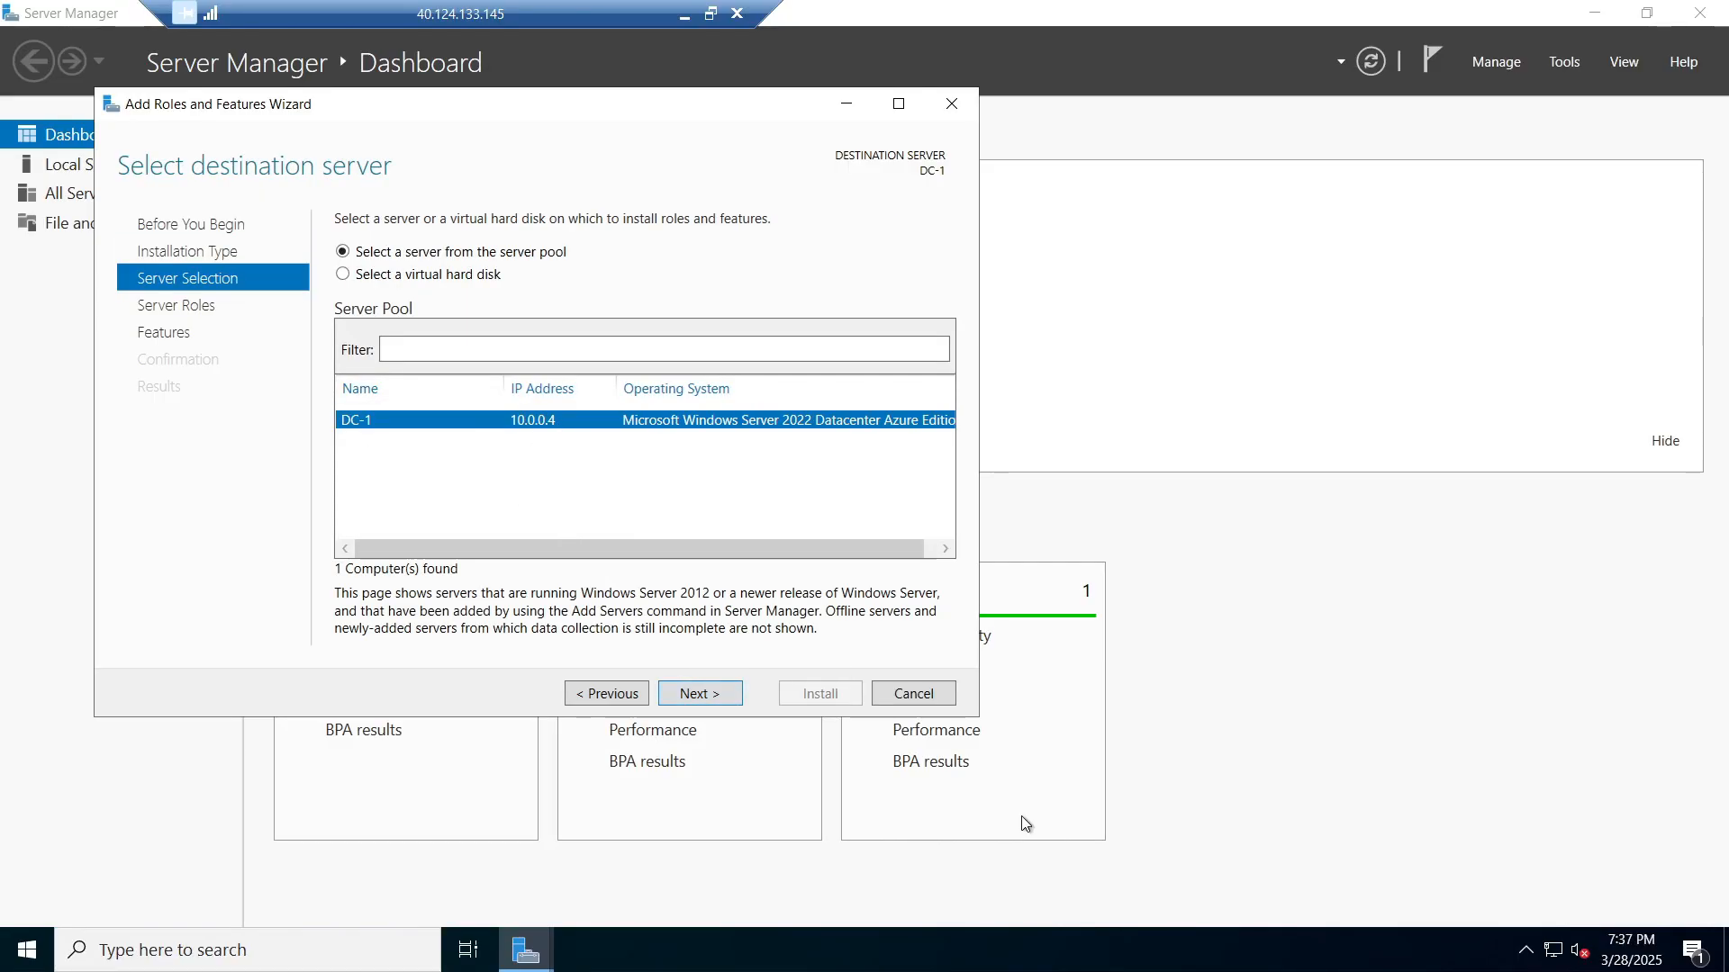
{"action": "left_click", "coordinate": [734, 708]}
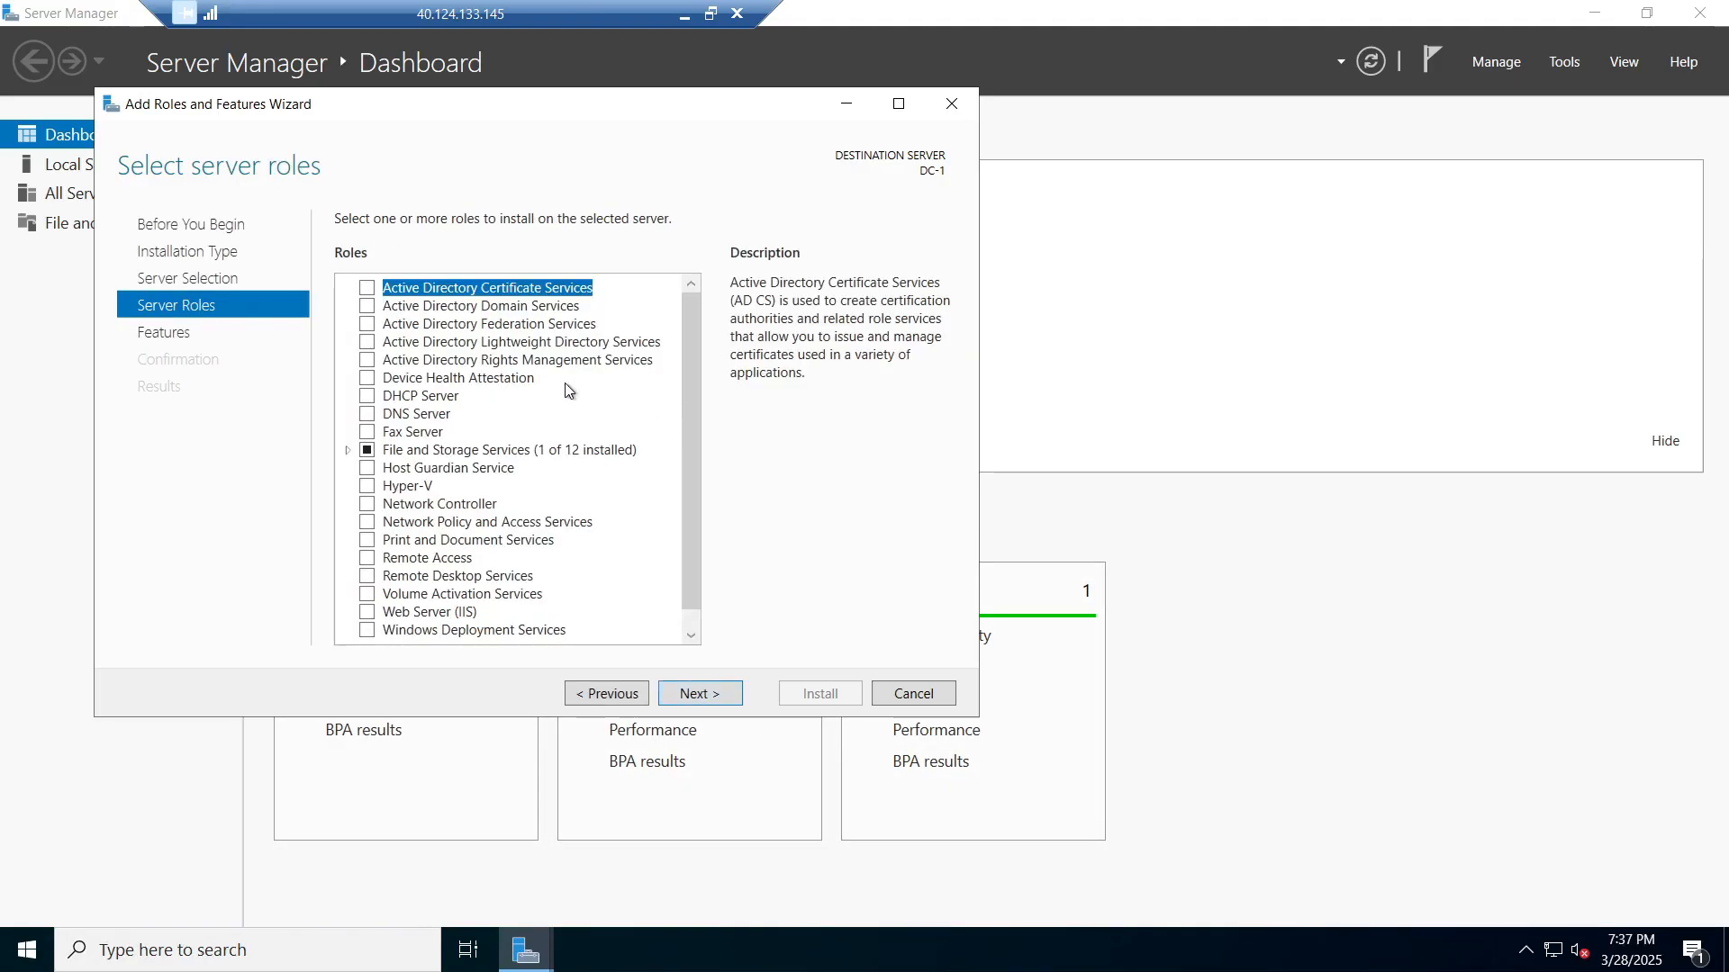
{"action": "left_click", "coordinate": [368, 307]}
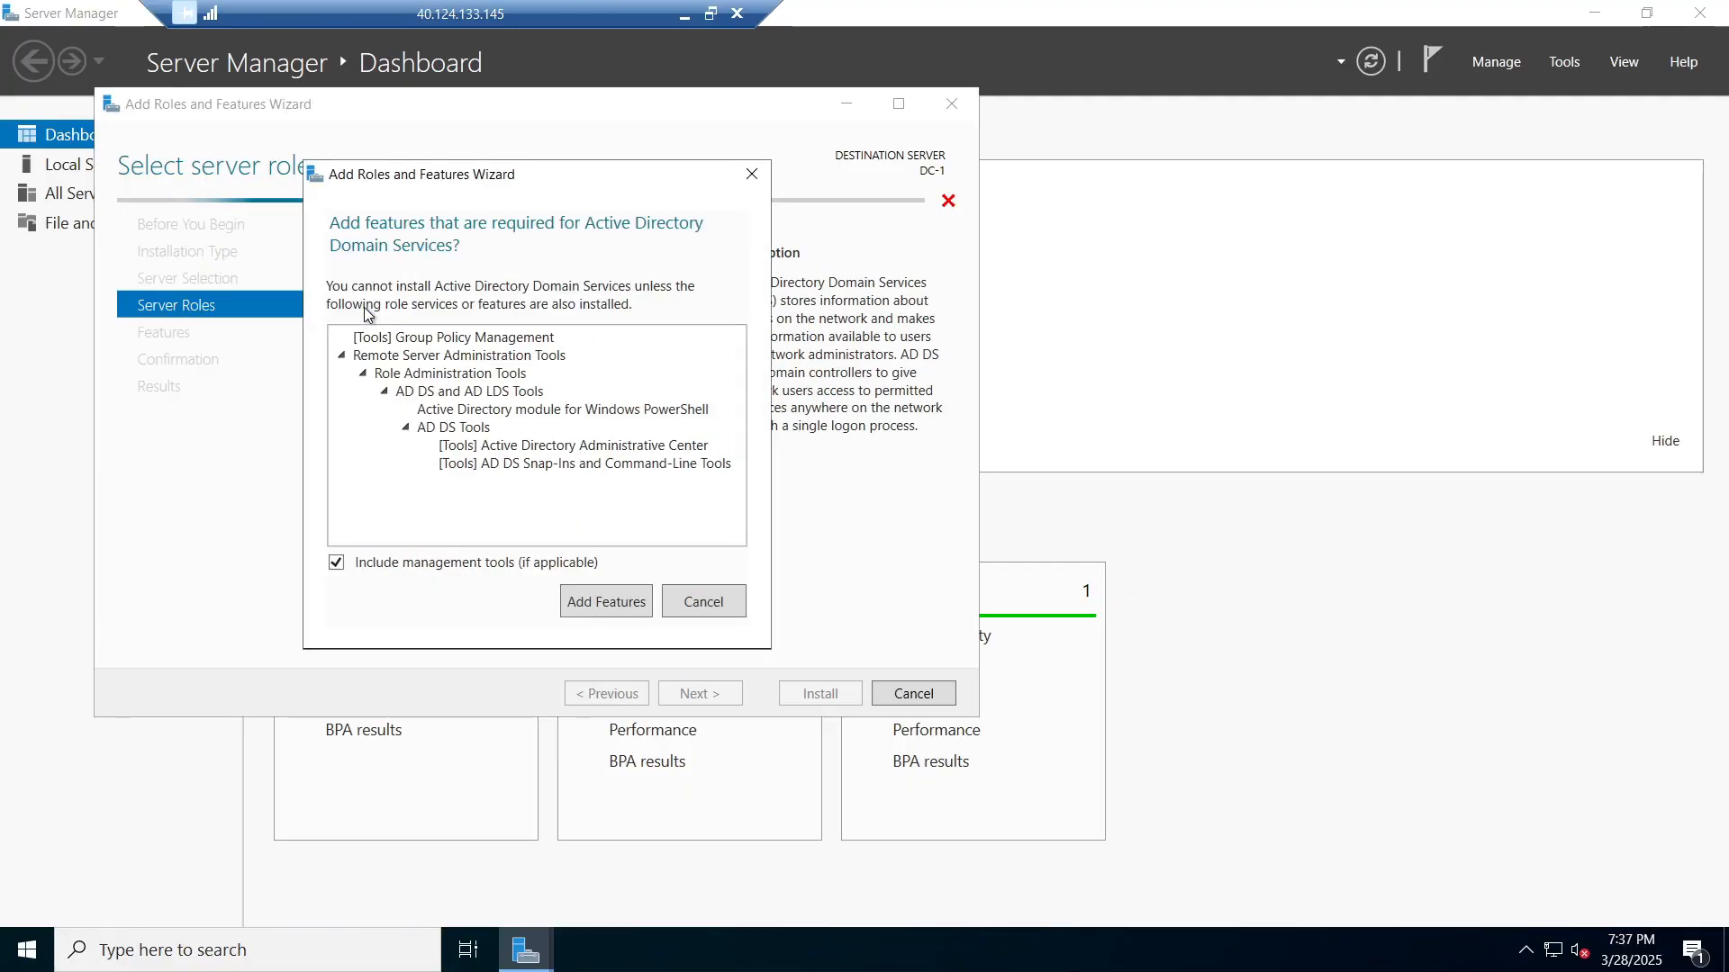
{"action": "left_click", "coordinate": [585, 610]}
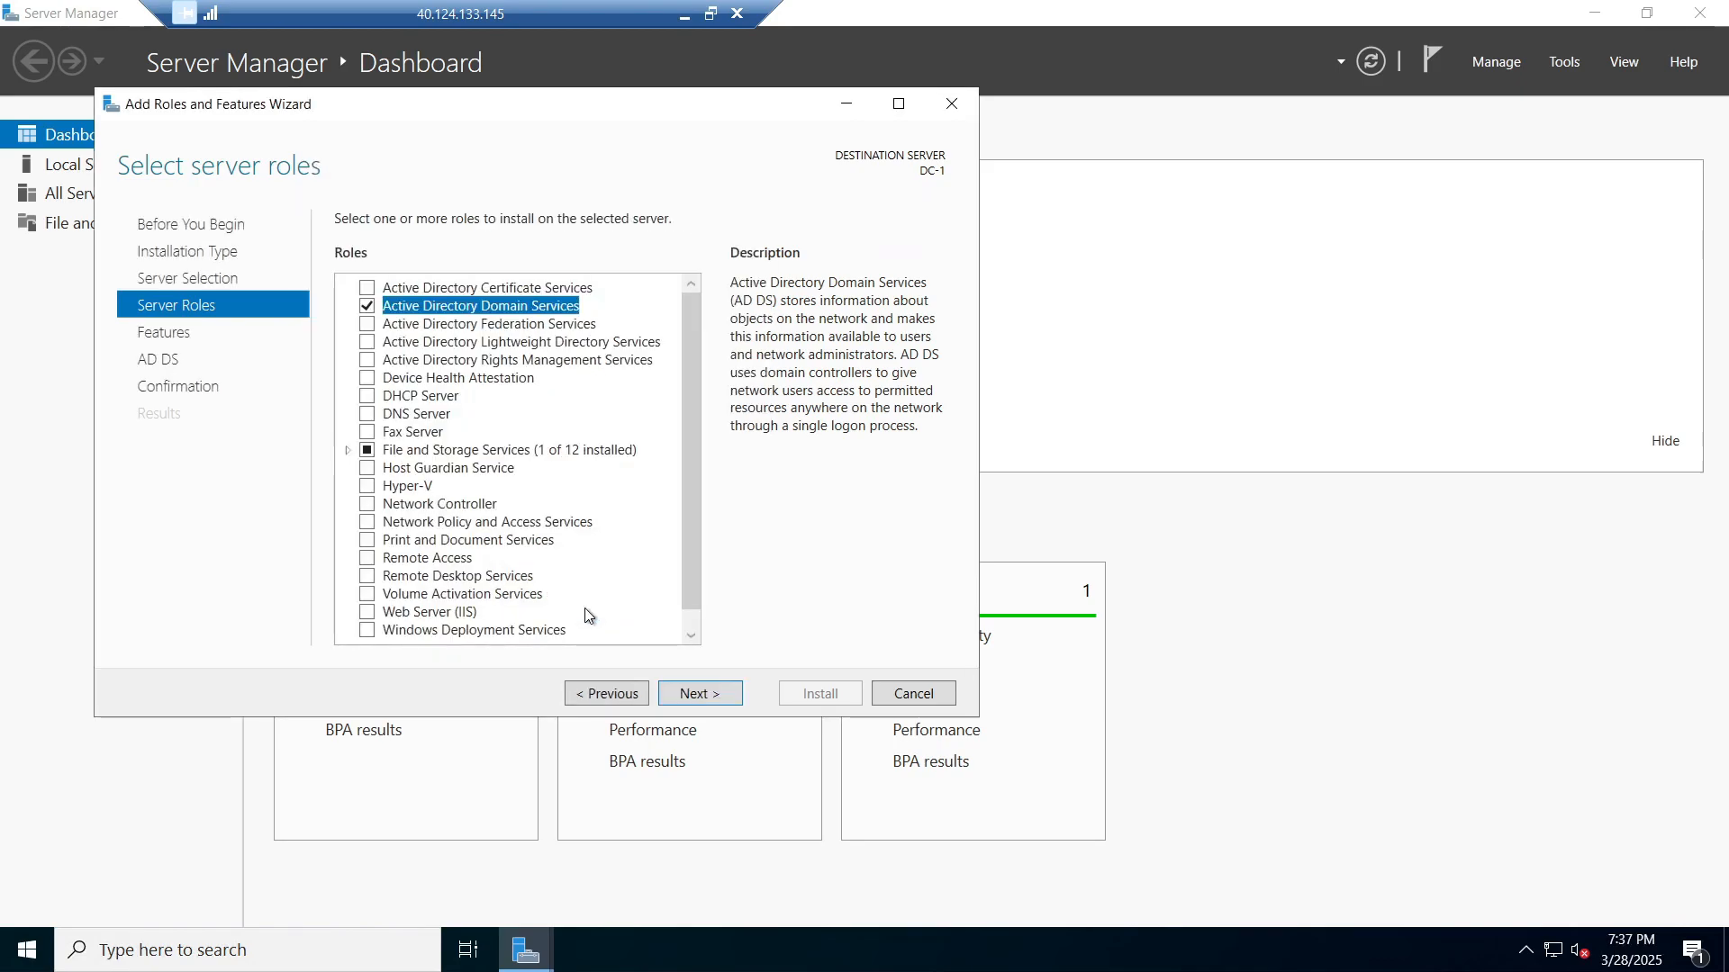
Step: Advance to the Confirmation page and allow automatic restart if required
{"action": "left_click", "coordinate": [688, 695]}
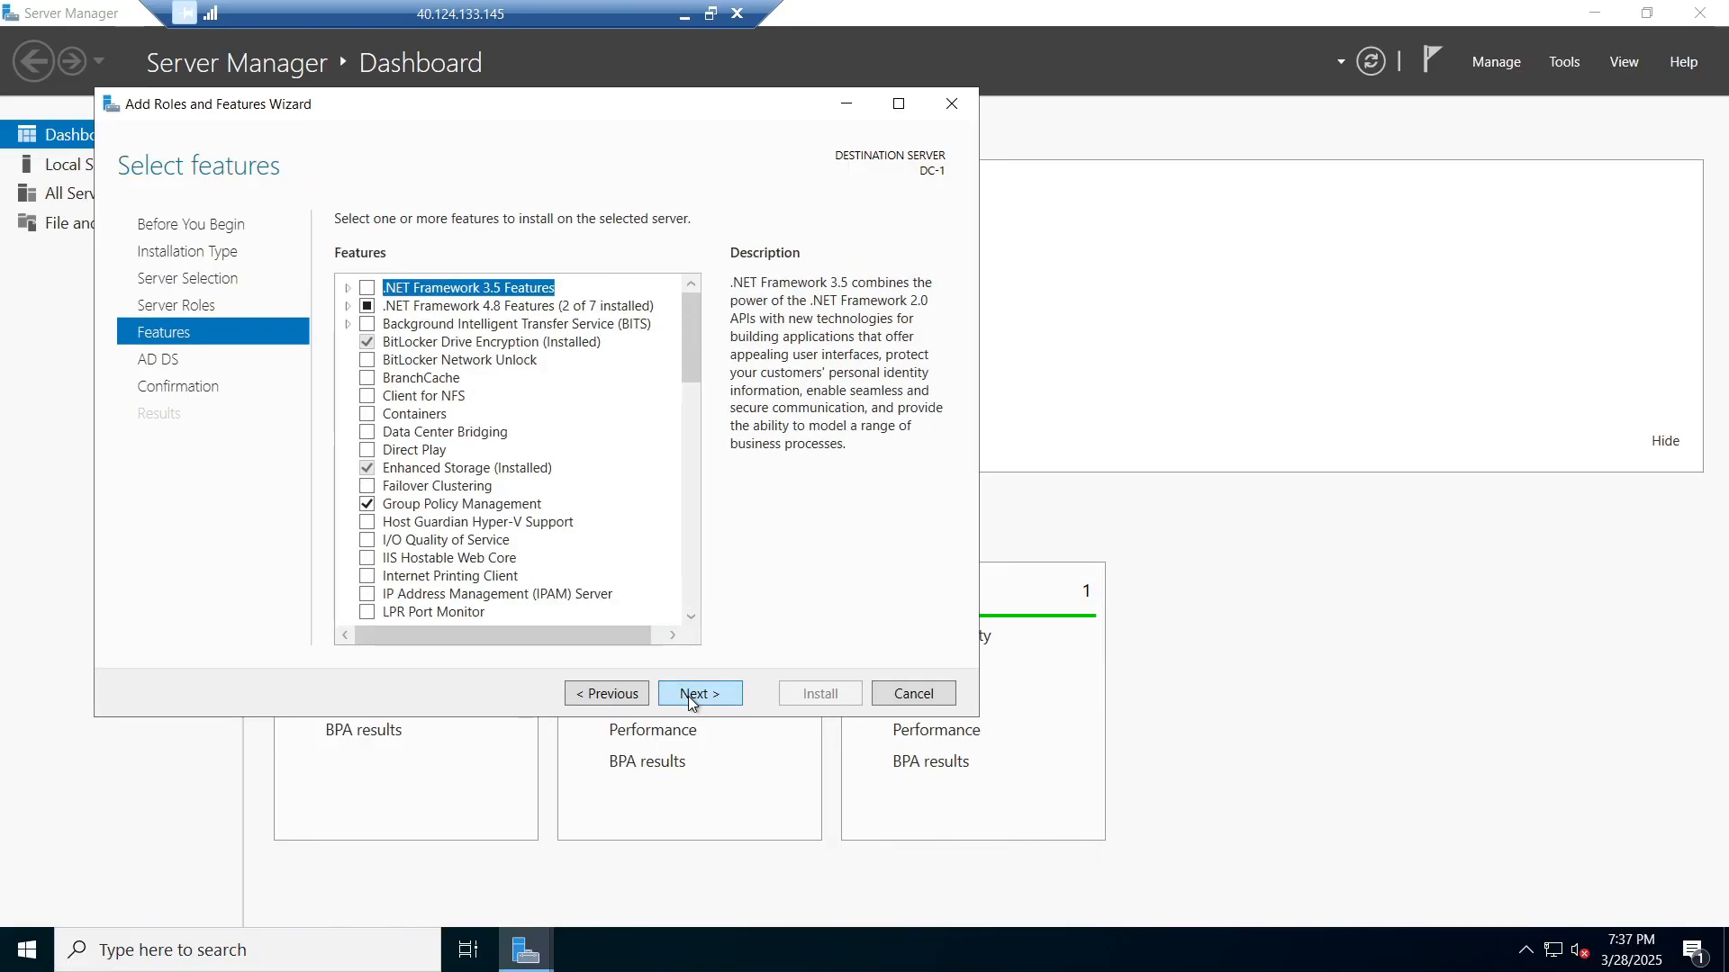
{"action": "left_click", "coordinate": [687, 695]}
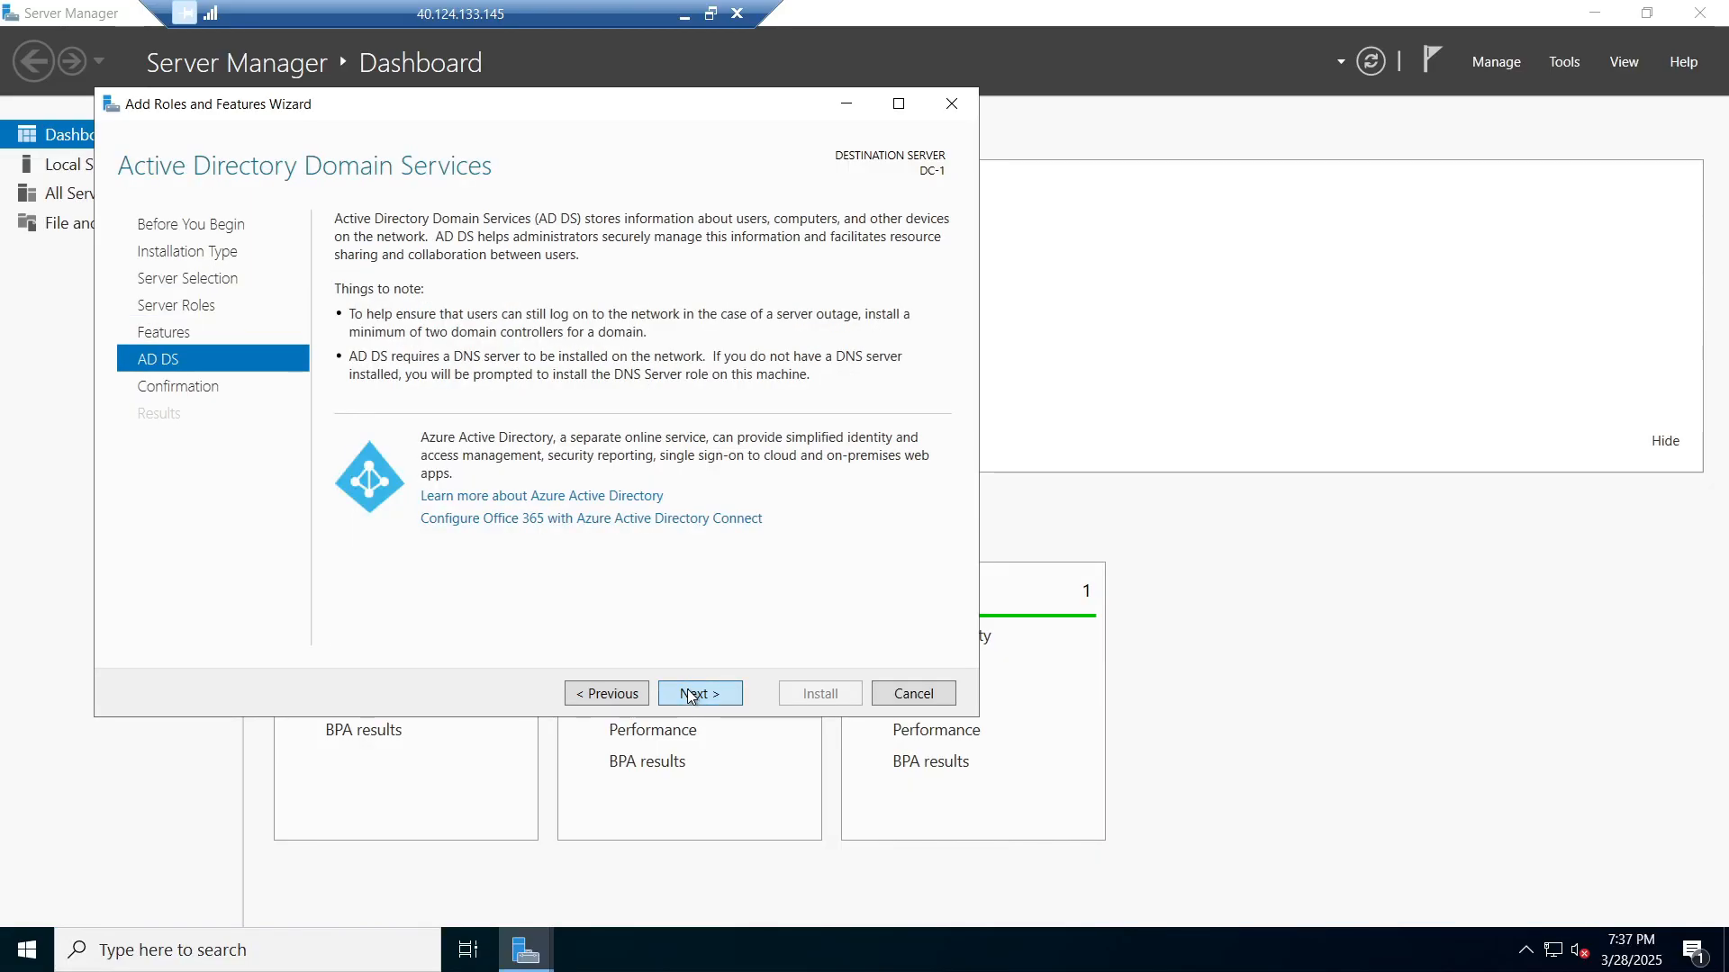
{"action": "left_click", "coordinate": [690, 695]}
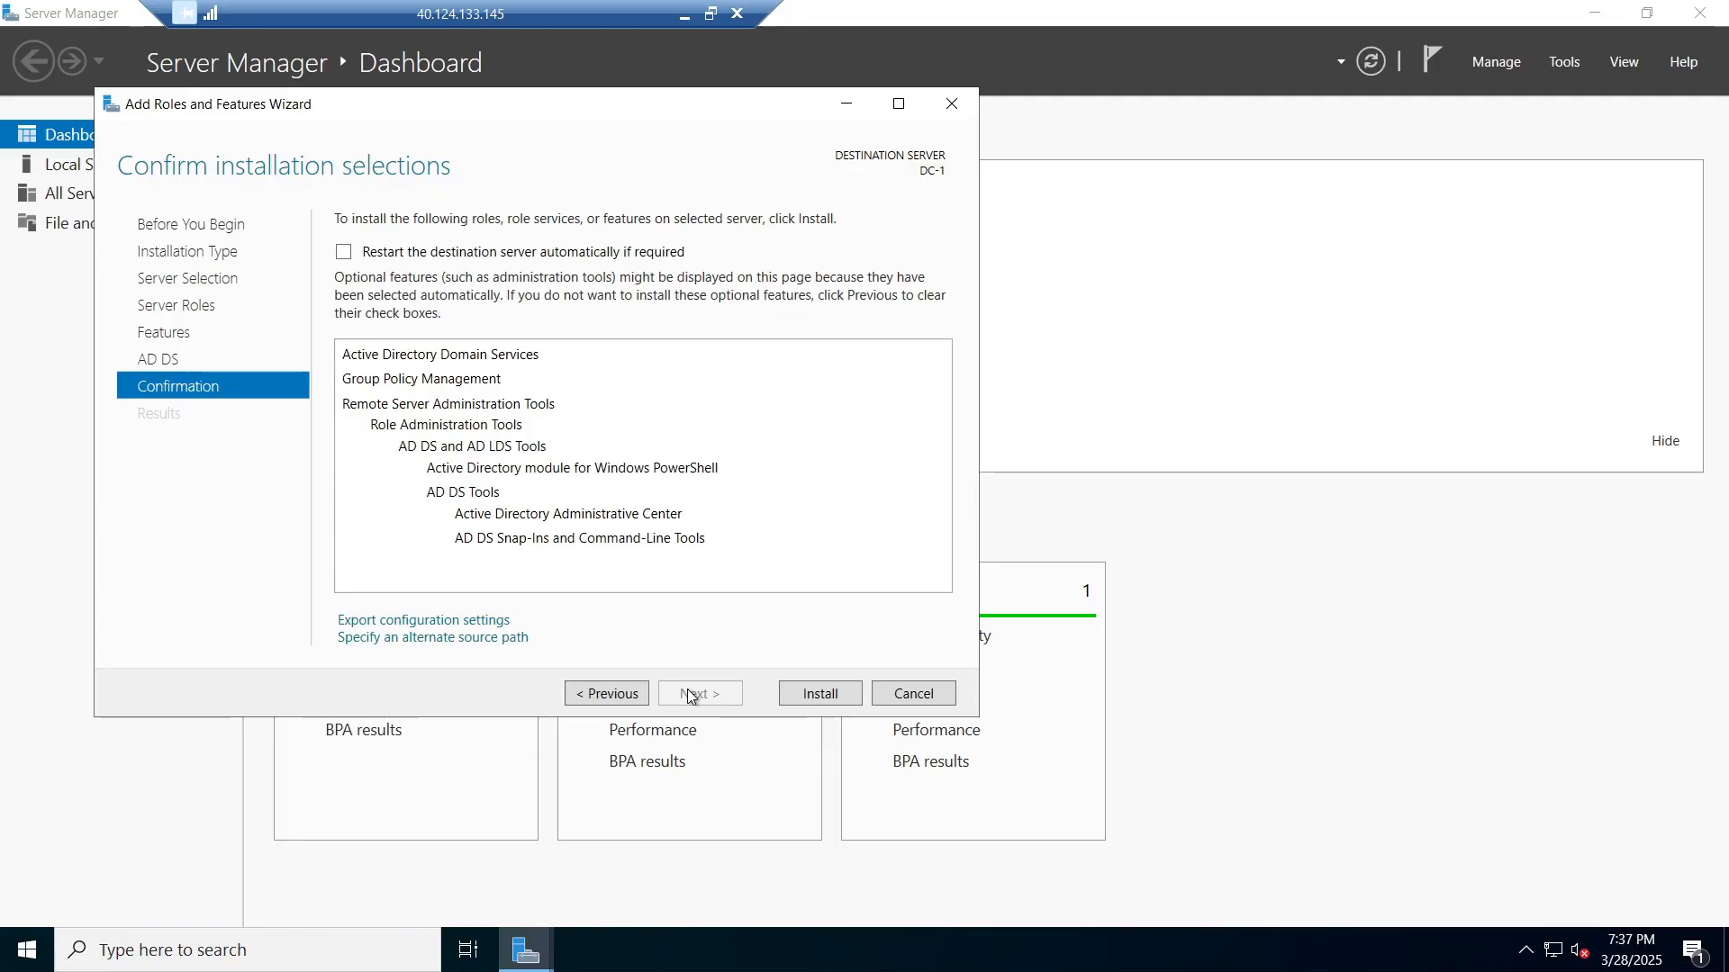
{"action": "left_click", "coordinate": [359, 261]}
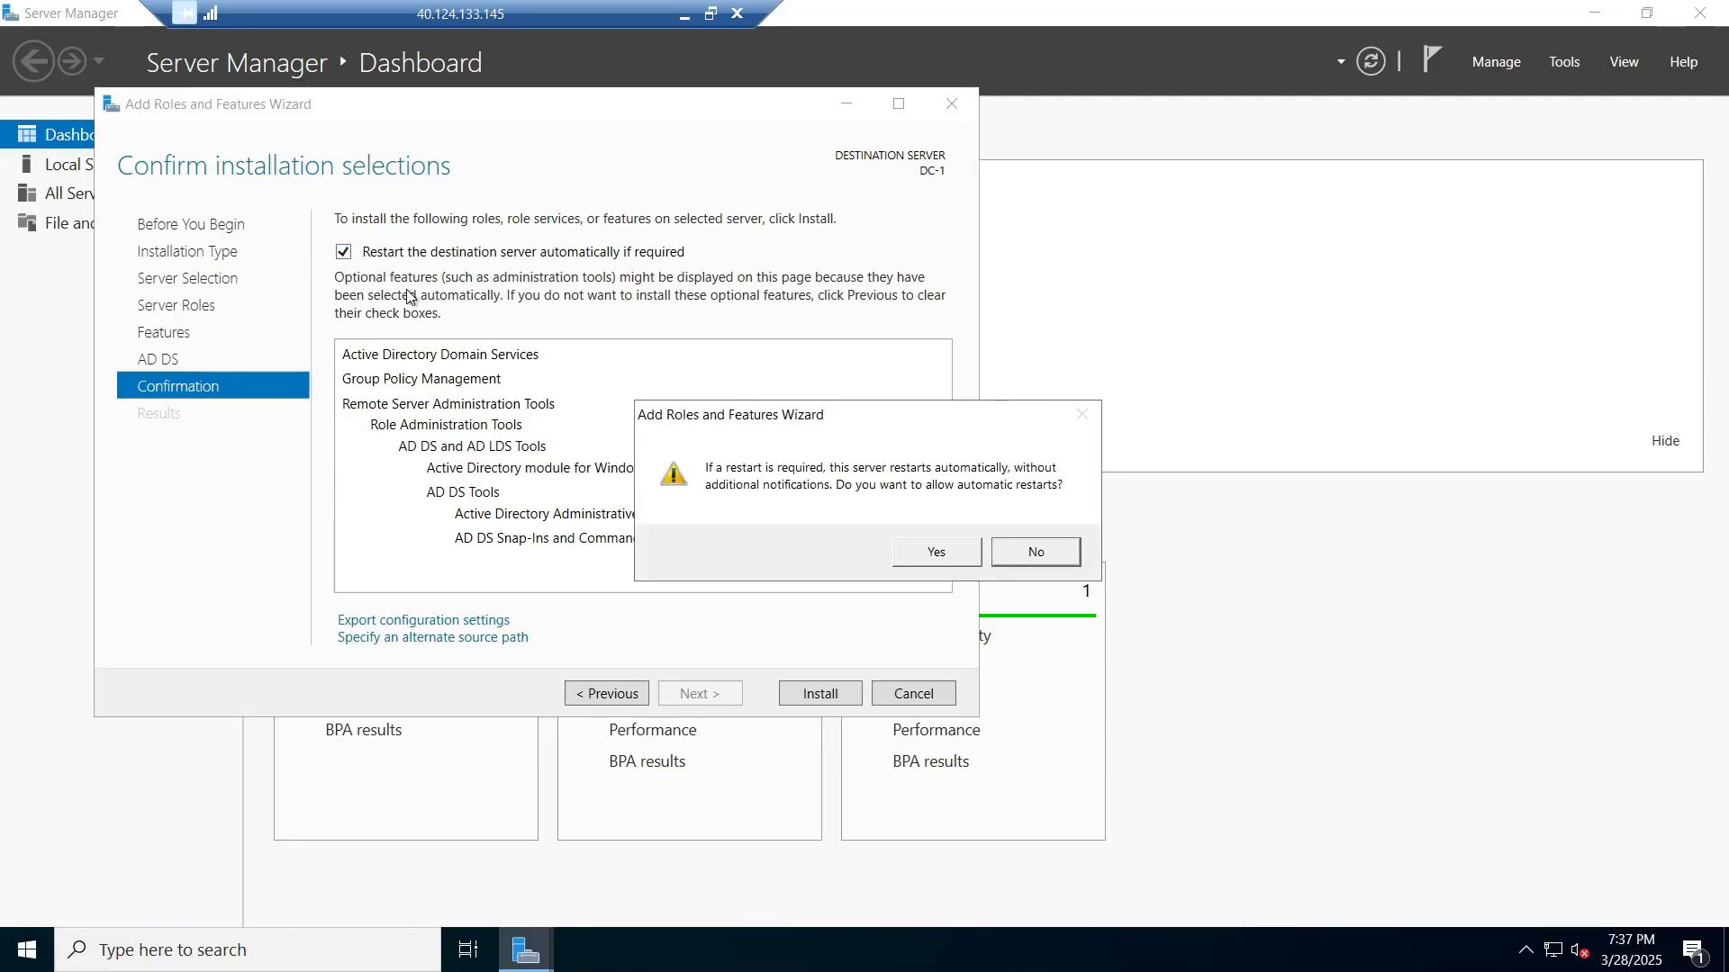
{"action": "left_click", "coordinate": [936, 552]}
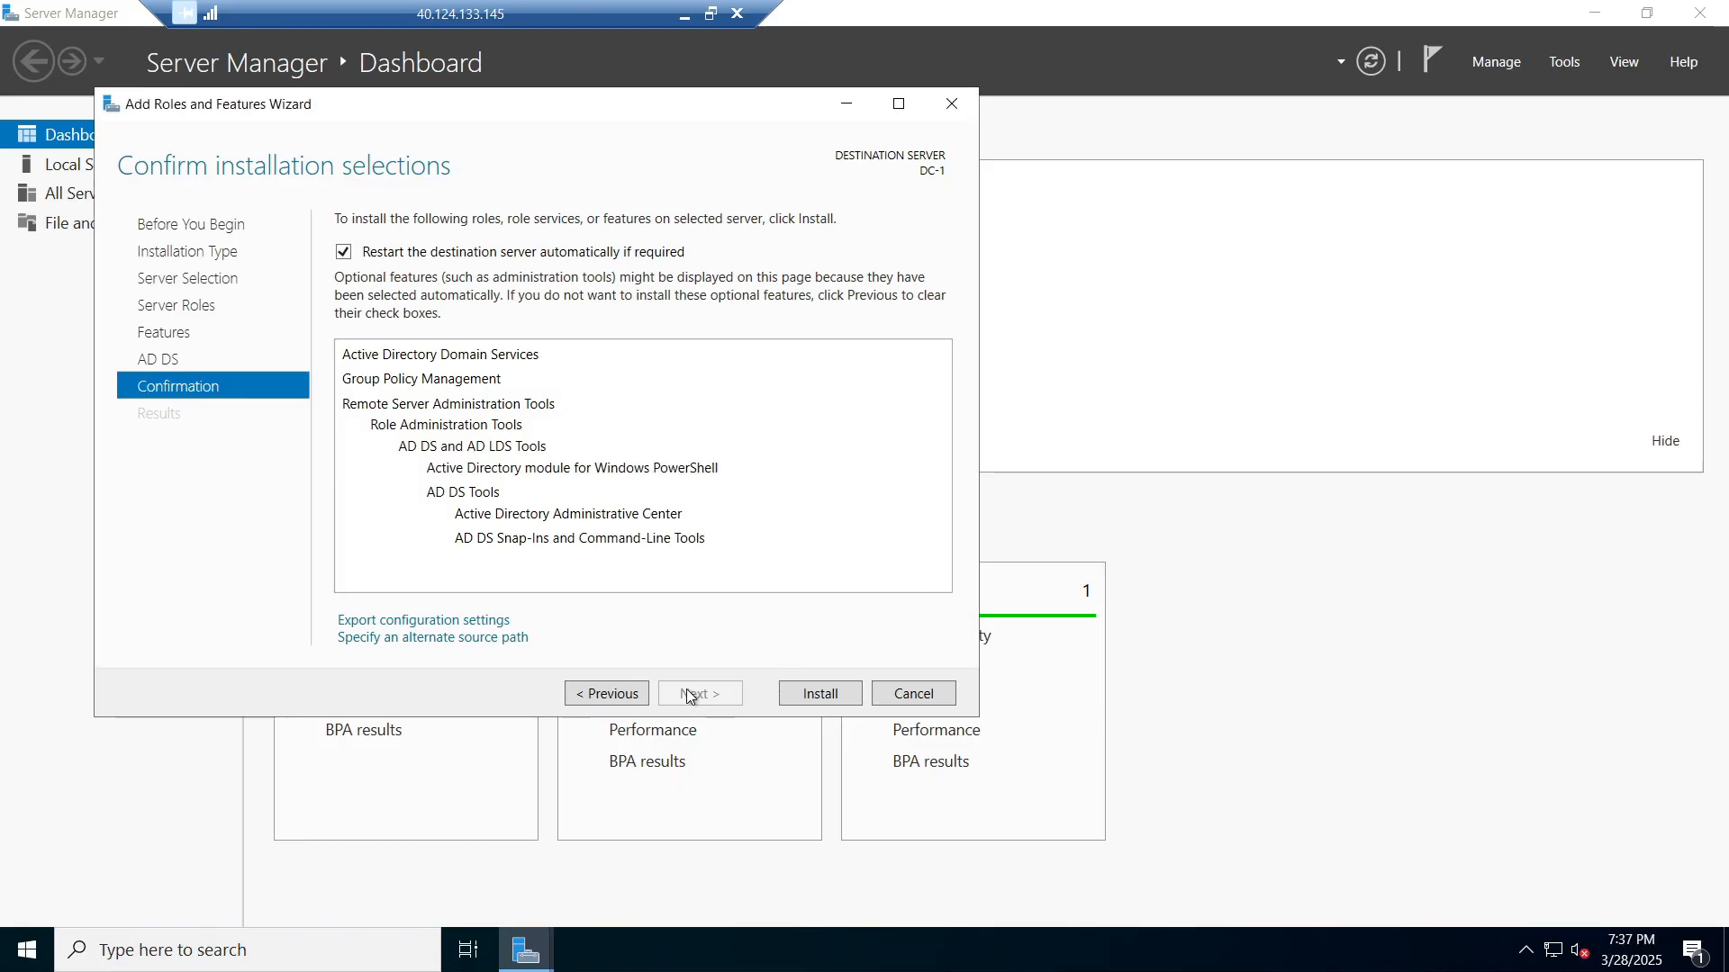
Step: Install the Active Directory Domain Services role on DC-1 and open the pending promotion notification
{"action": "left_click", "coordinate": [814, 700]}
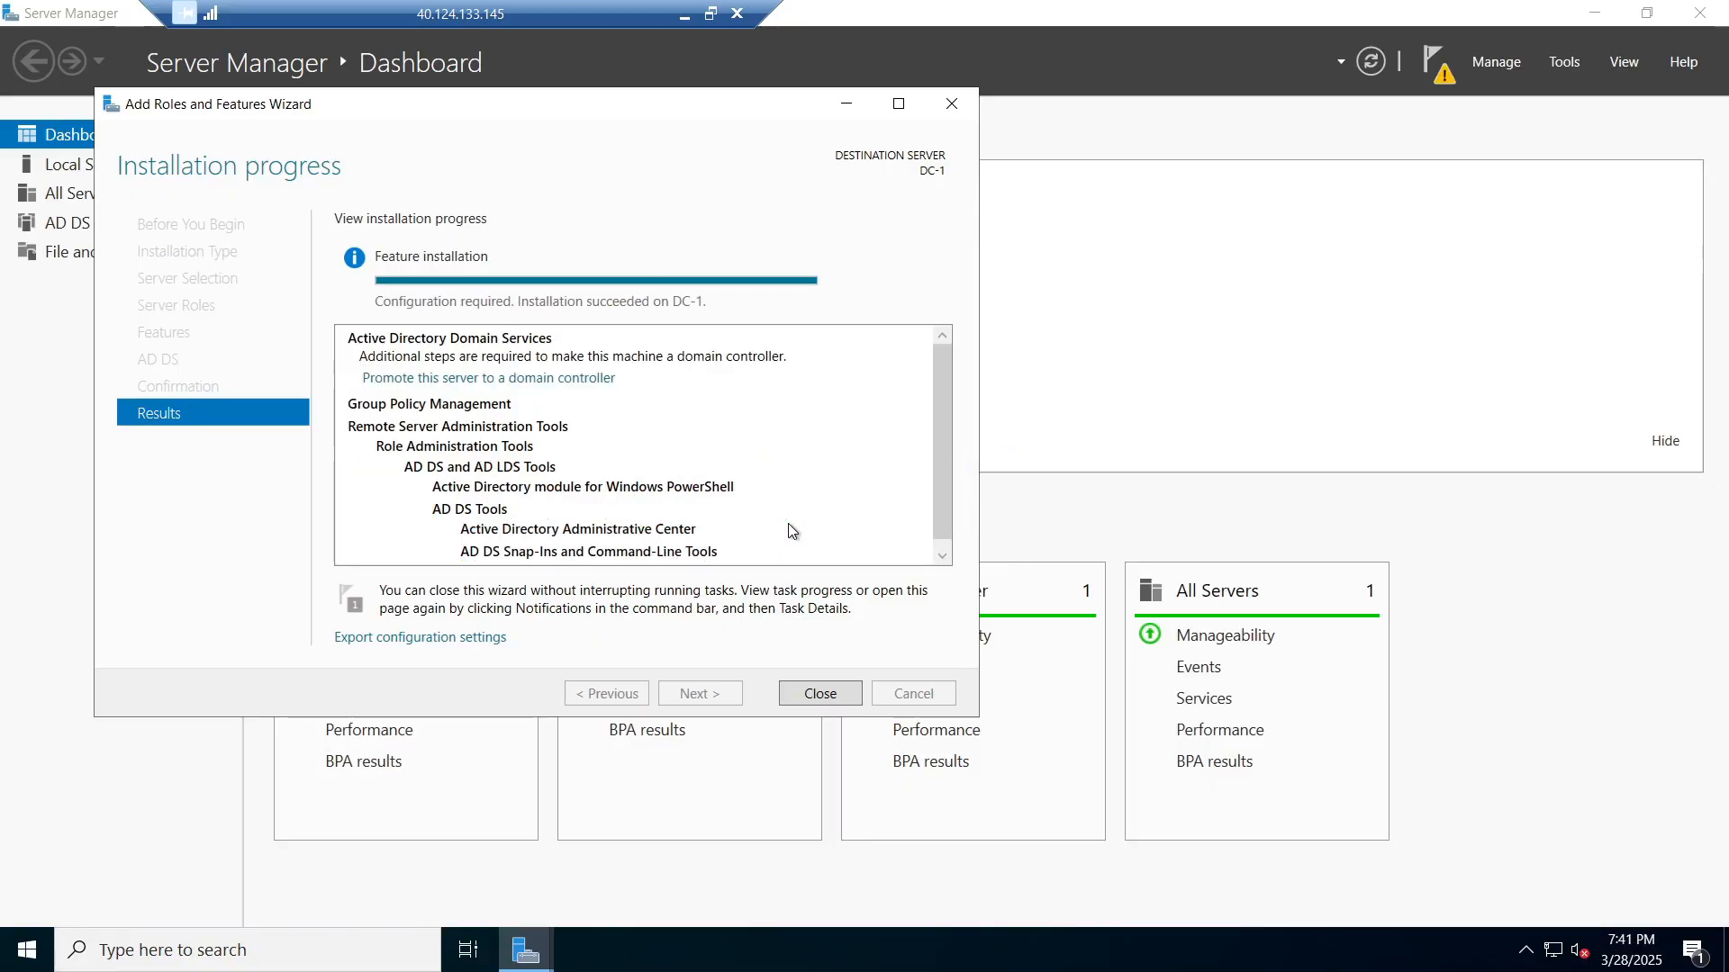
{"action": "left_click", "coordinate": [841, 694]}
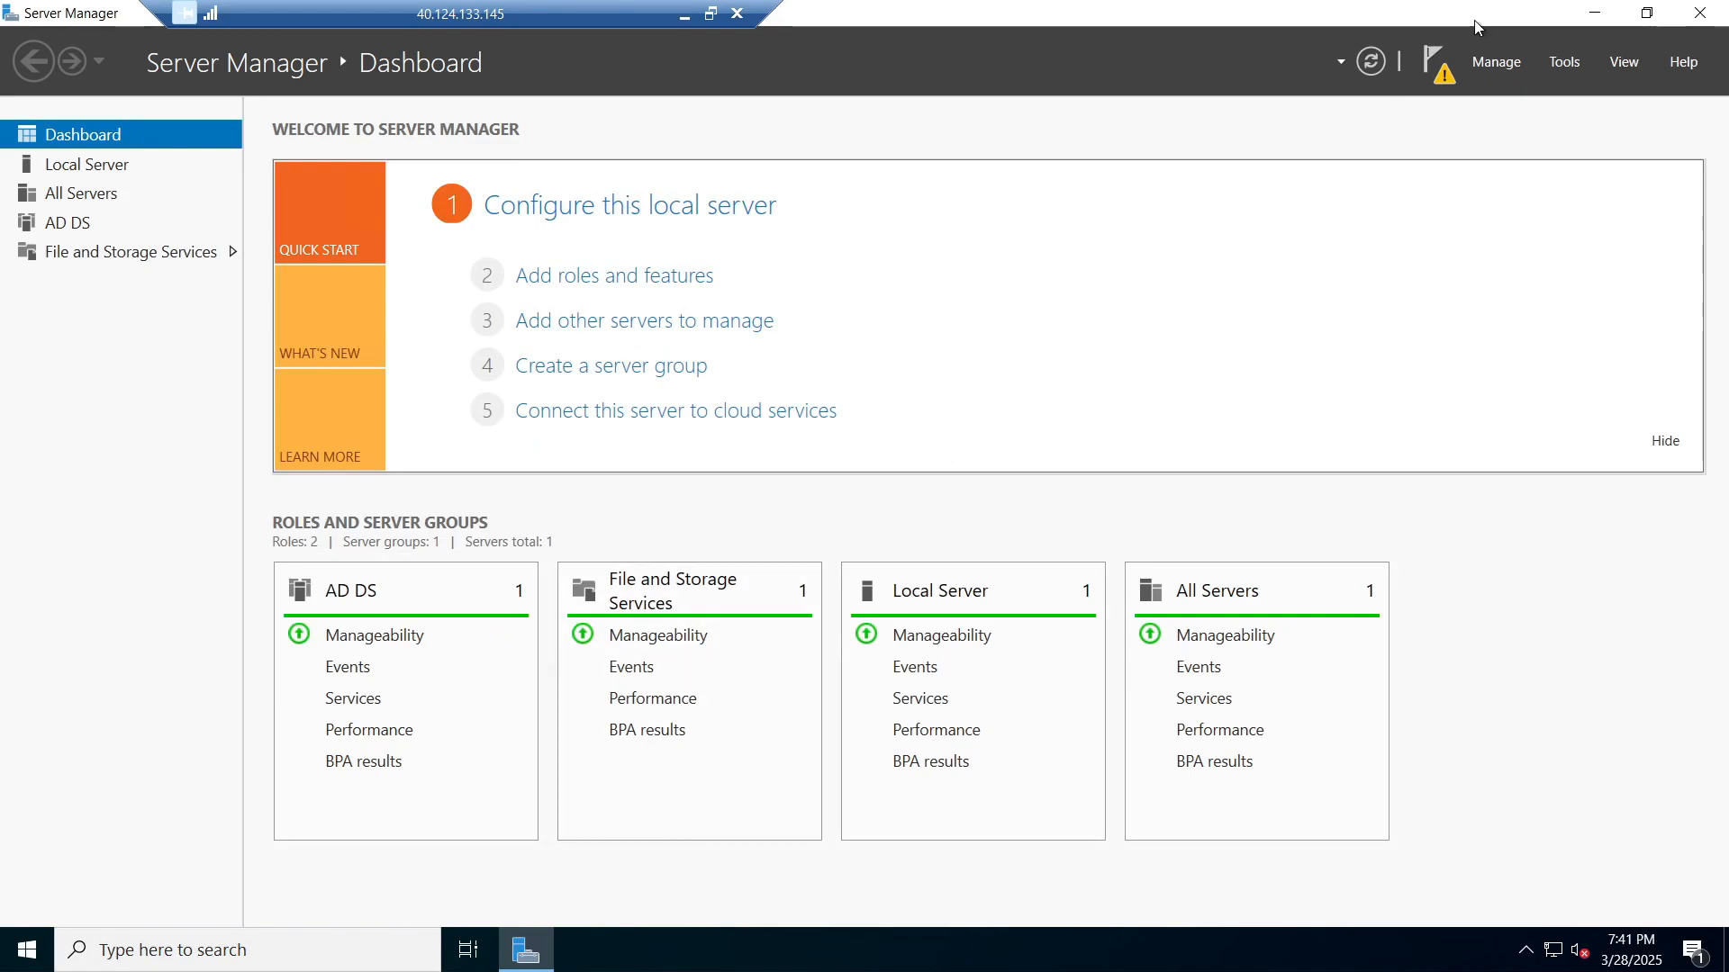
{"action": "left_click", "coordinate": [1437, 68]}
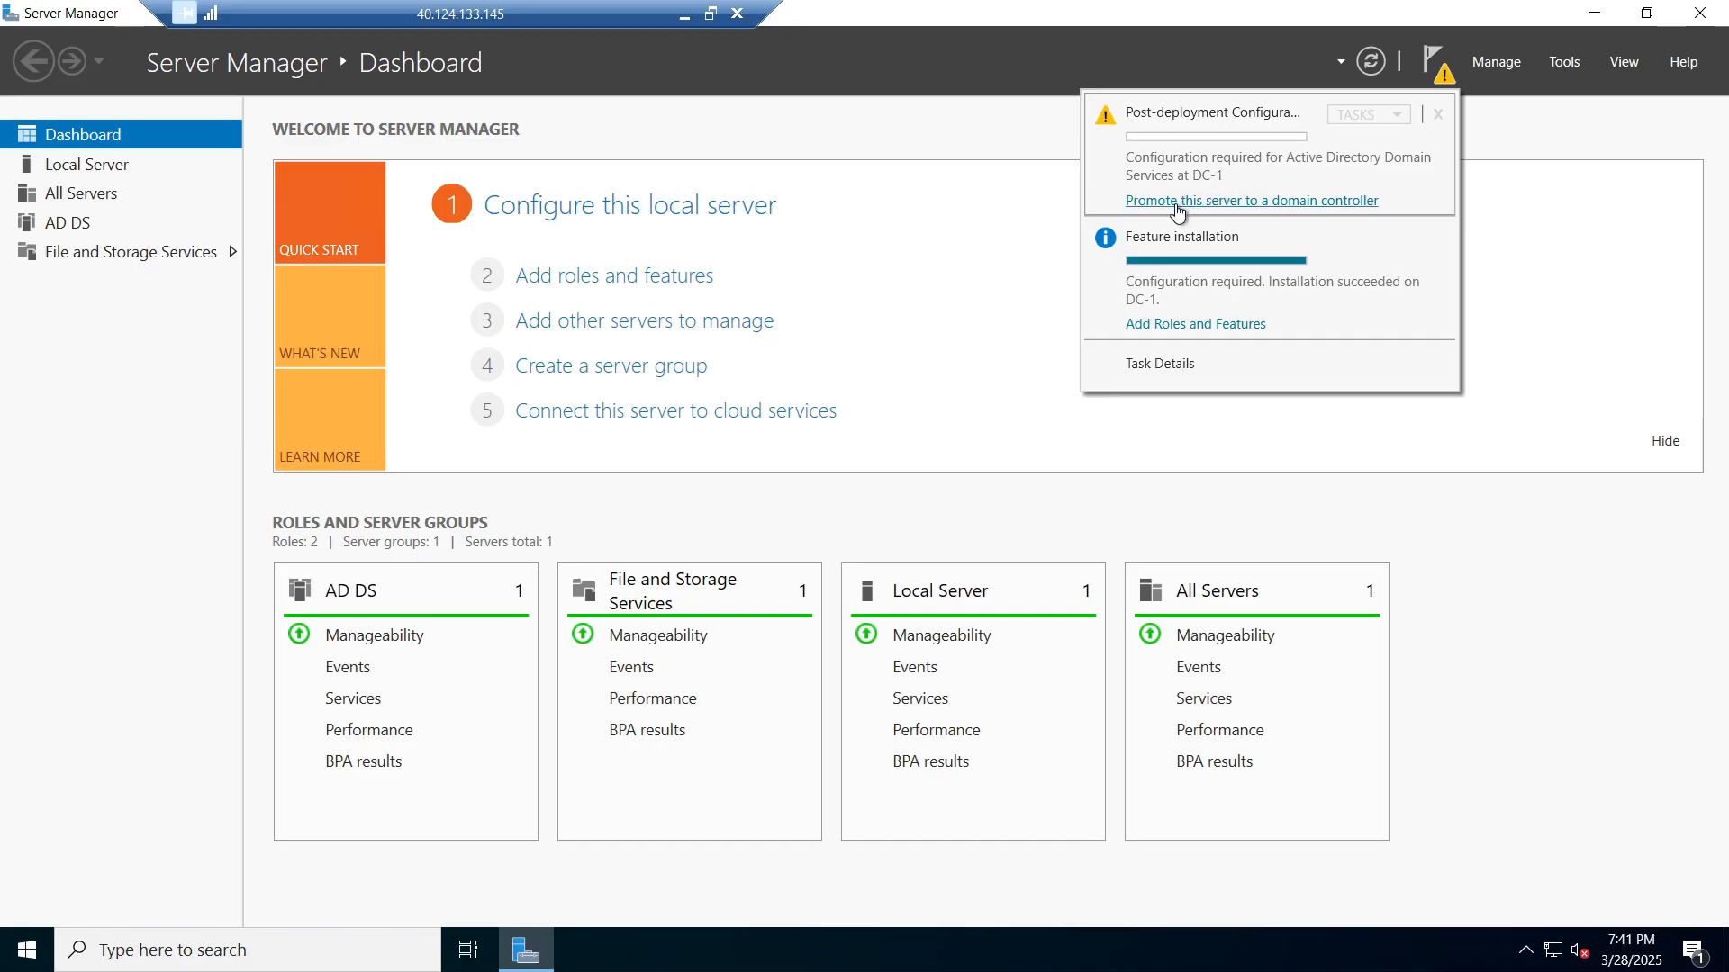
Step: Start promoting DC-1 as a new forest with root domain name mydomain
{"action": "left_click", "coordinate": [1158, 207]}
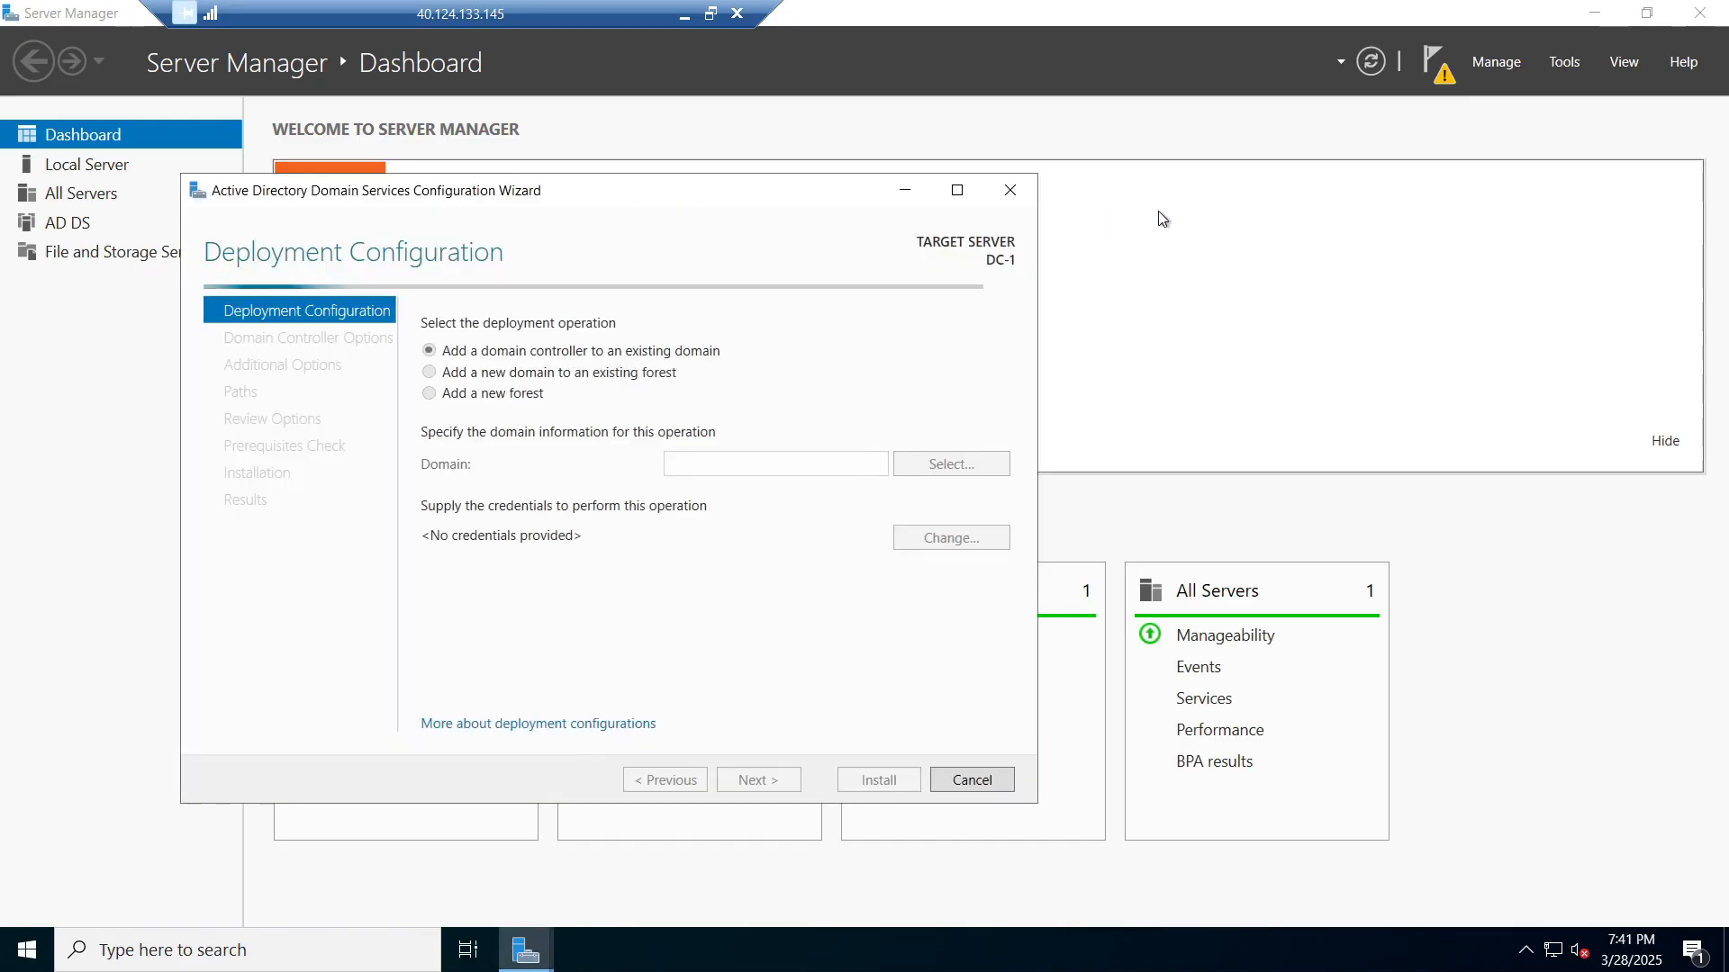
{"action": "left_click", "coordinate": [750, 461]}
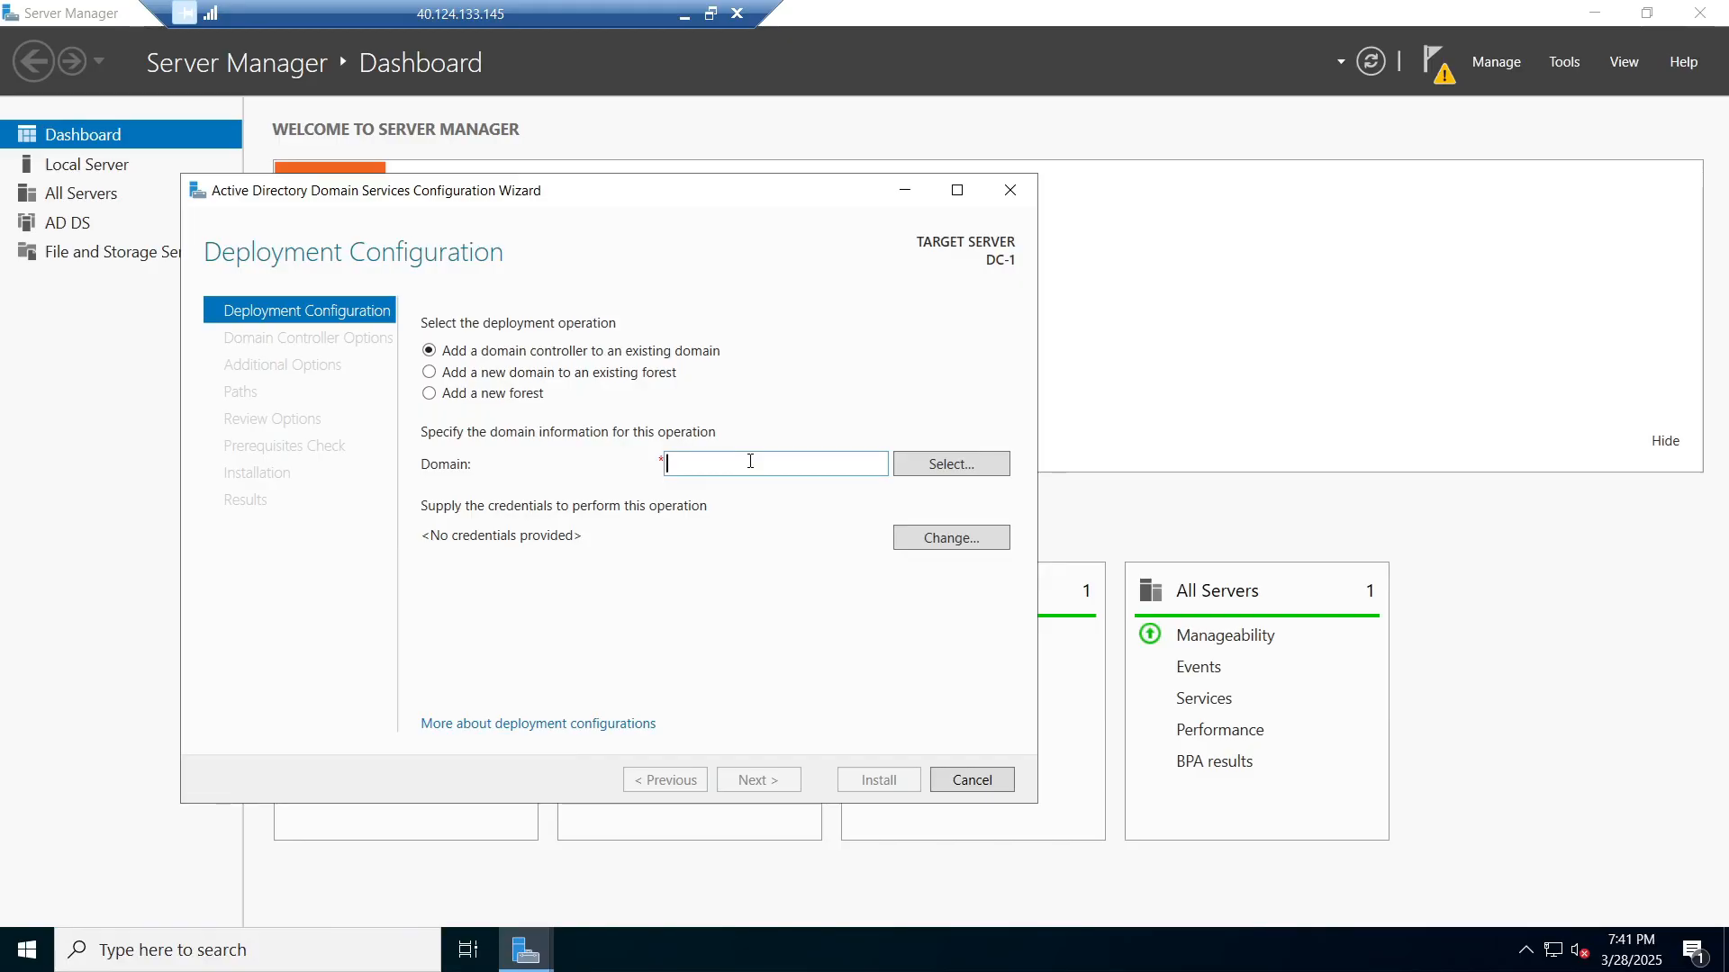
{"action": "type", "text": "mydomain"}
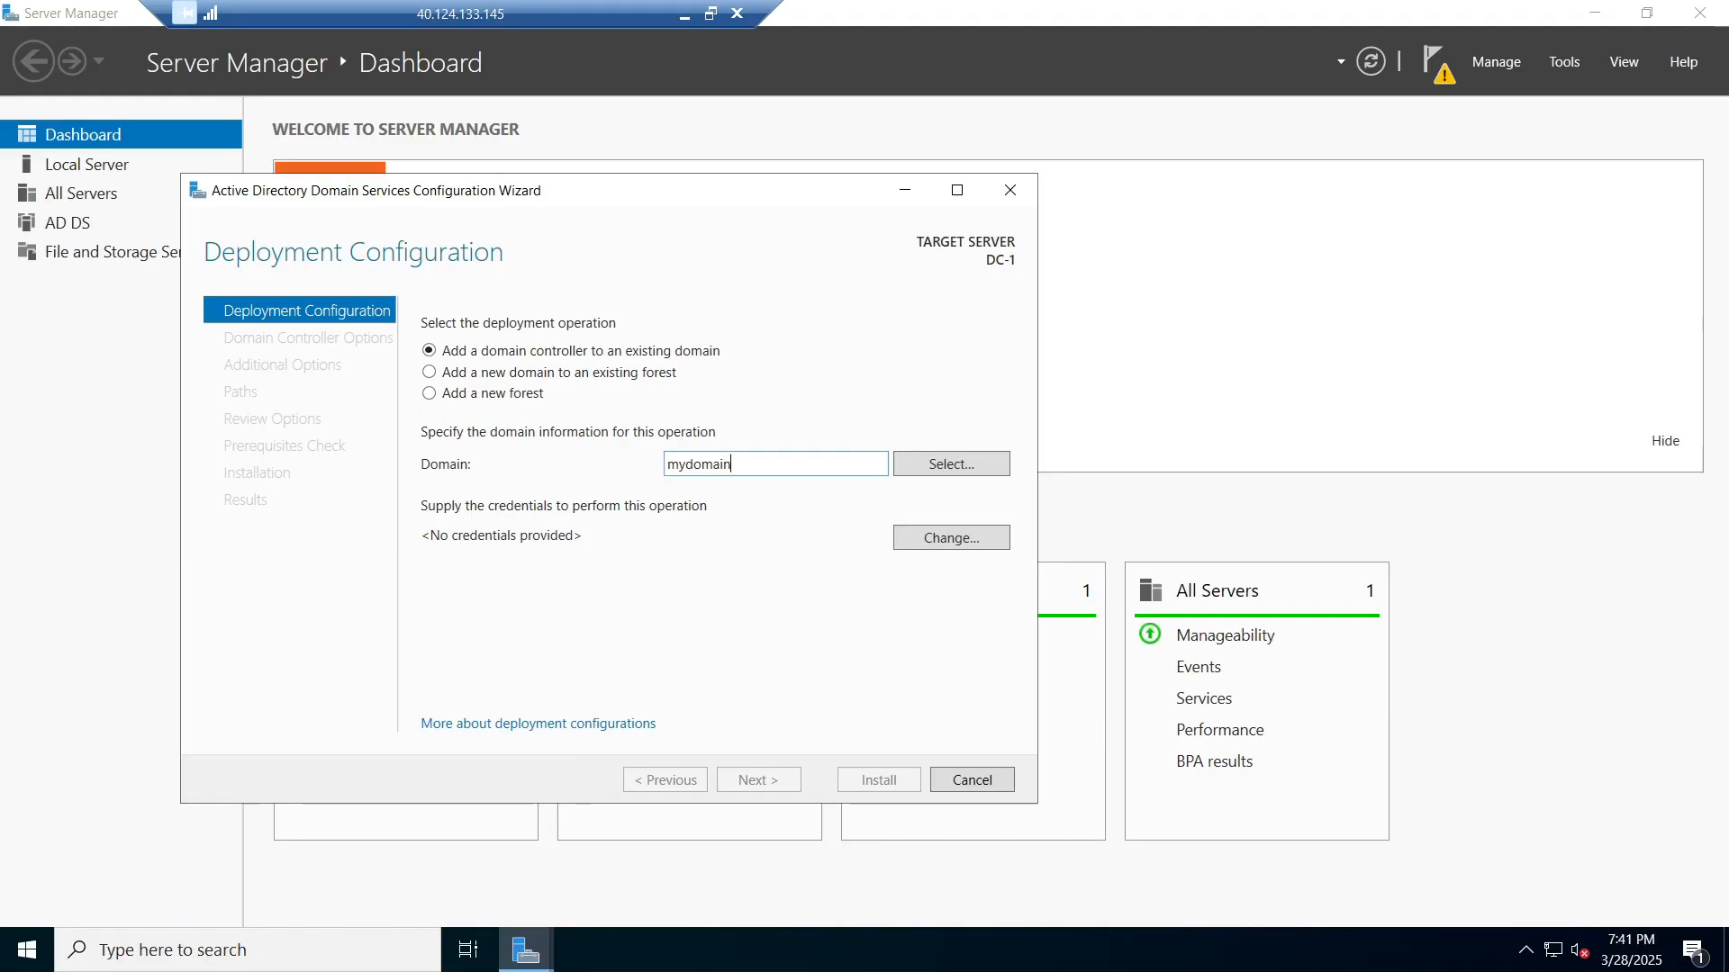
{"action": "key", "text": "BackSpace"}
{"action": "key", "text": "BackSpace"}
{"action": "key", "text": "BackSpace"}
{"action": "key", "text": "BackSpace"}
{"action": "key", "text": "BackSpace"}
{"action": "left_click", "coordinate": [430, 393]}
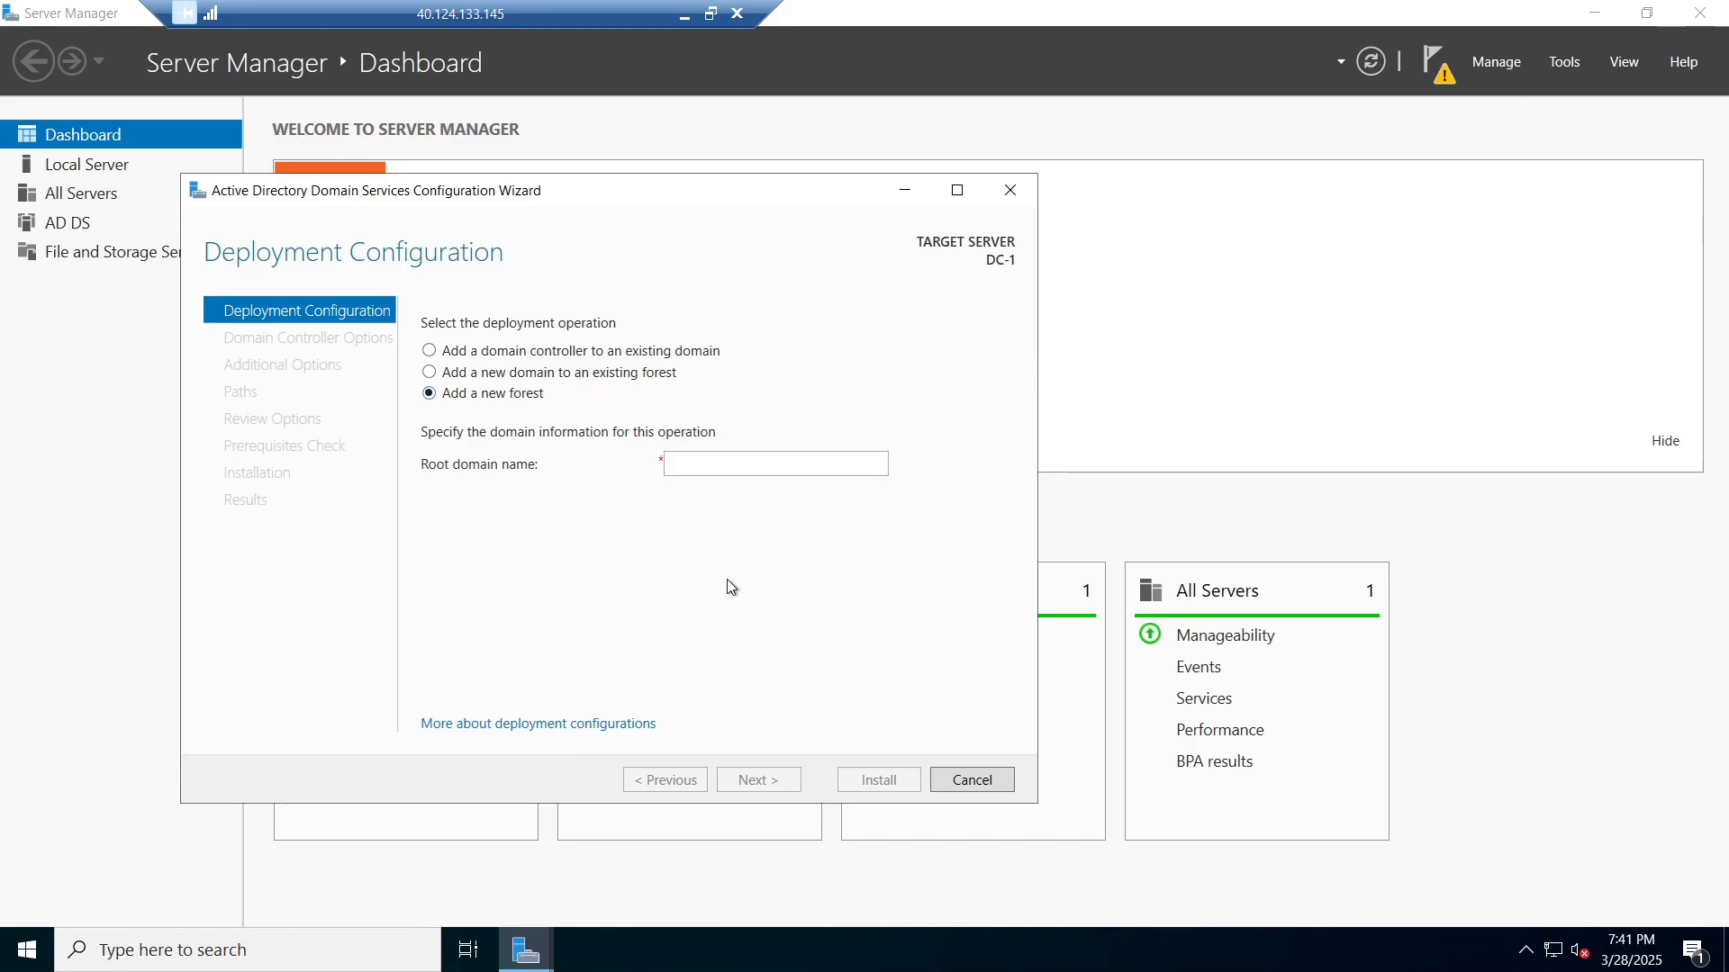
{"action": "left_click", "coordinate": [745, 463]}
{"action": "type", "text": "mydom"}
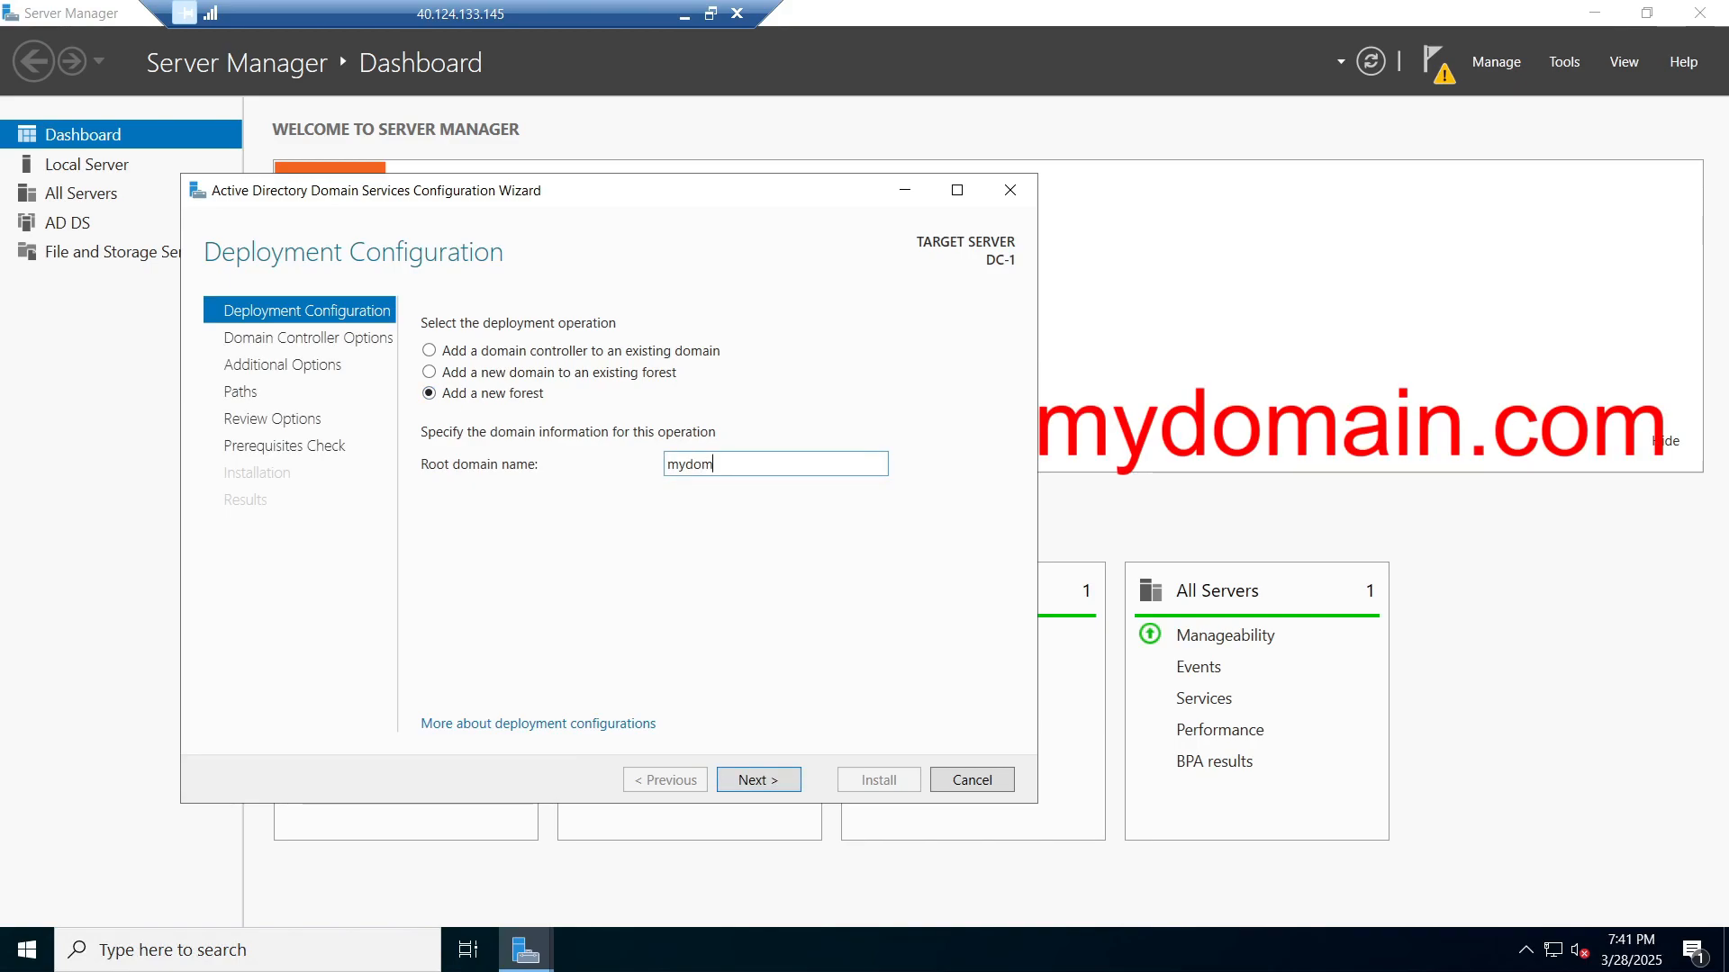
{"action": "type", "text": "ain.com"}
Step: Keep default domain controller options and enter and confirm the Directory Services Restore Mode password
{"action": "left_click", "coordinate": [781, 780]}
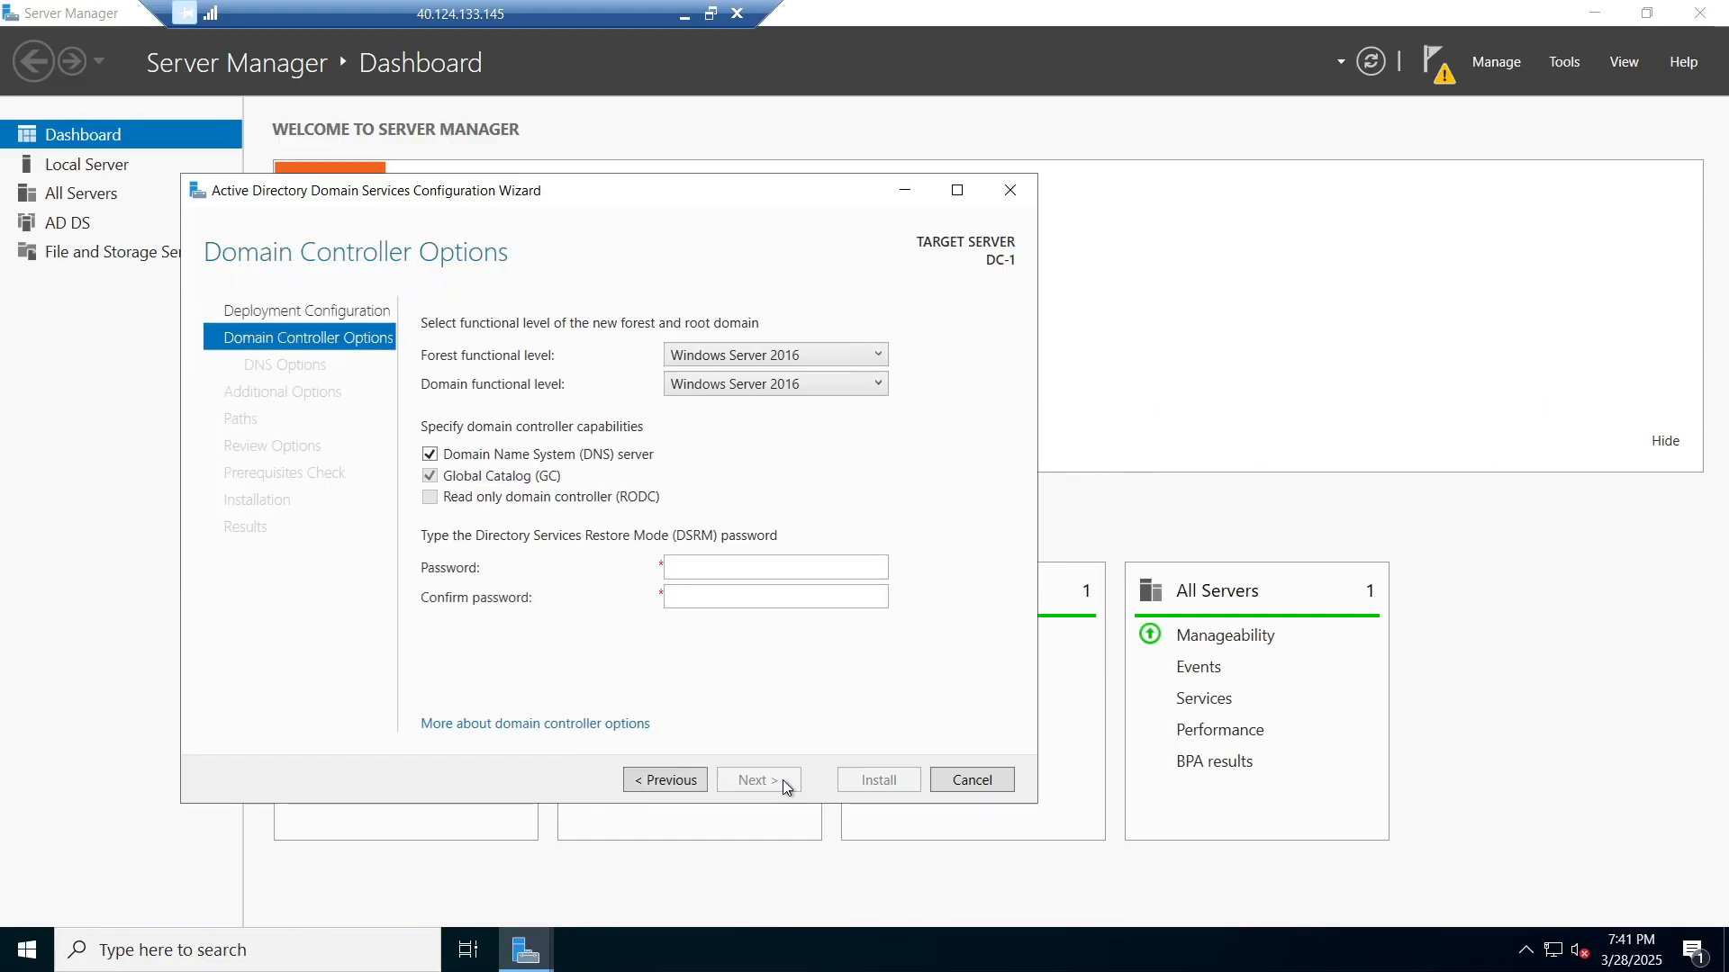
{"action": "left_click", "coordinate": [716, 567]}
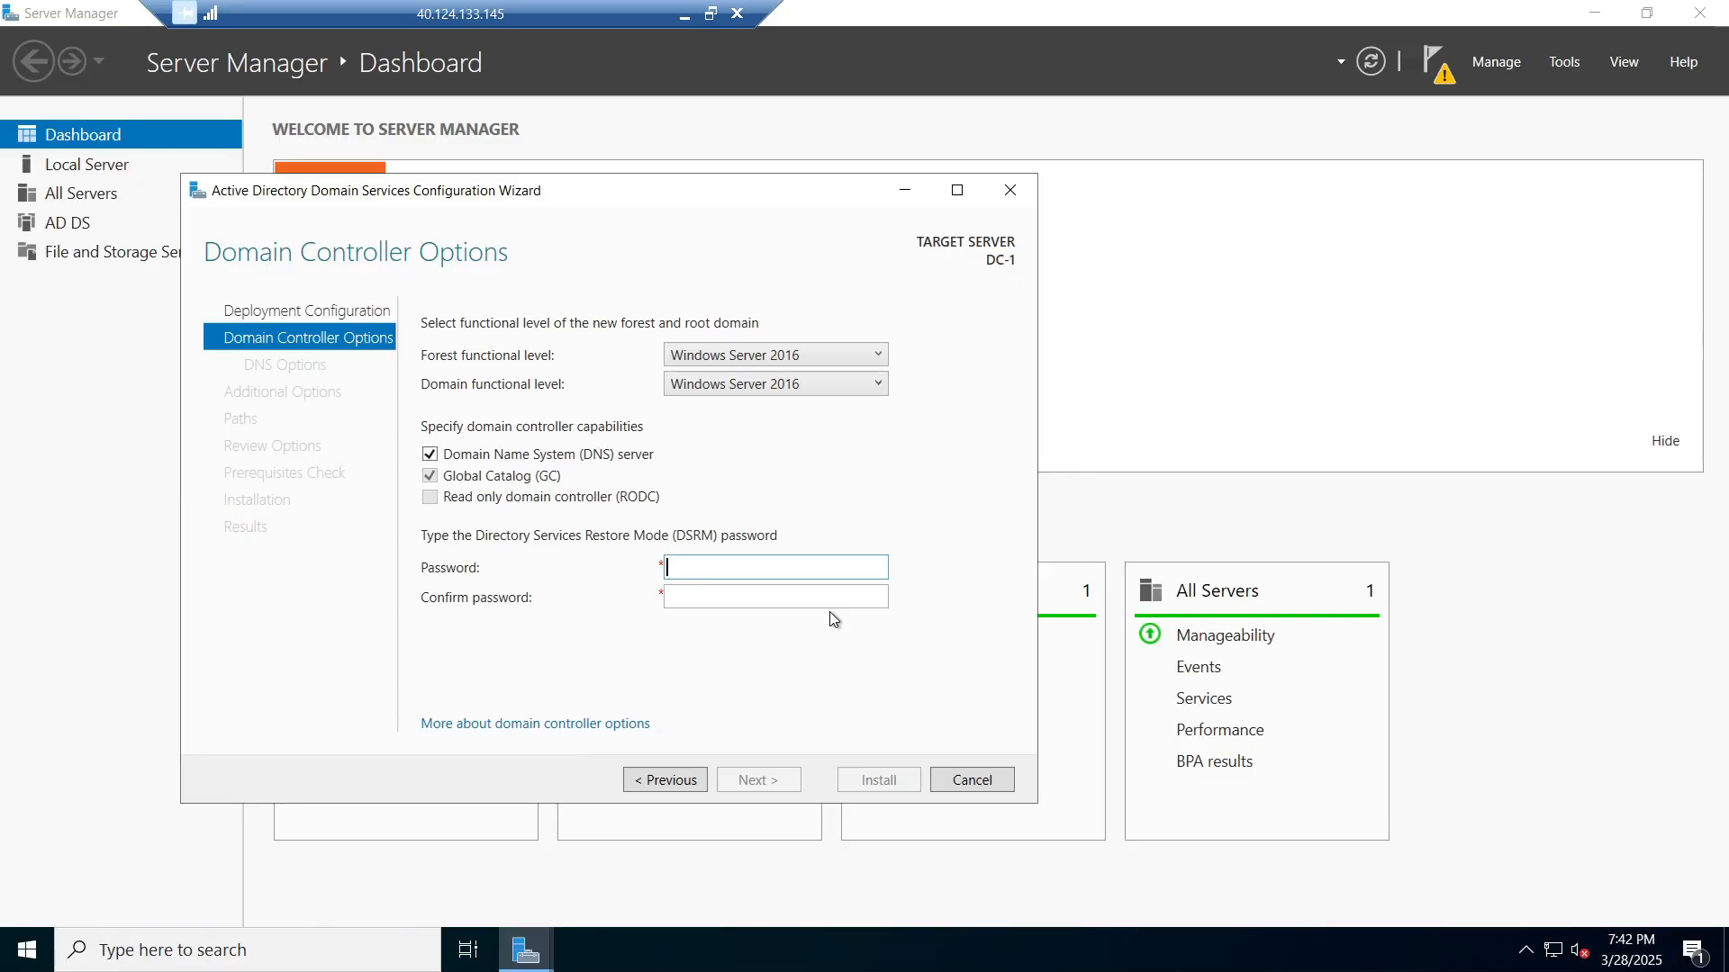
{"action": "key", "text": "Tab"}
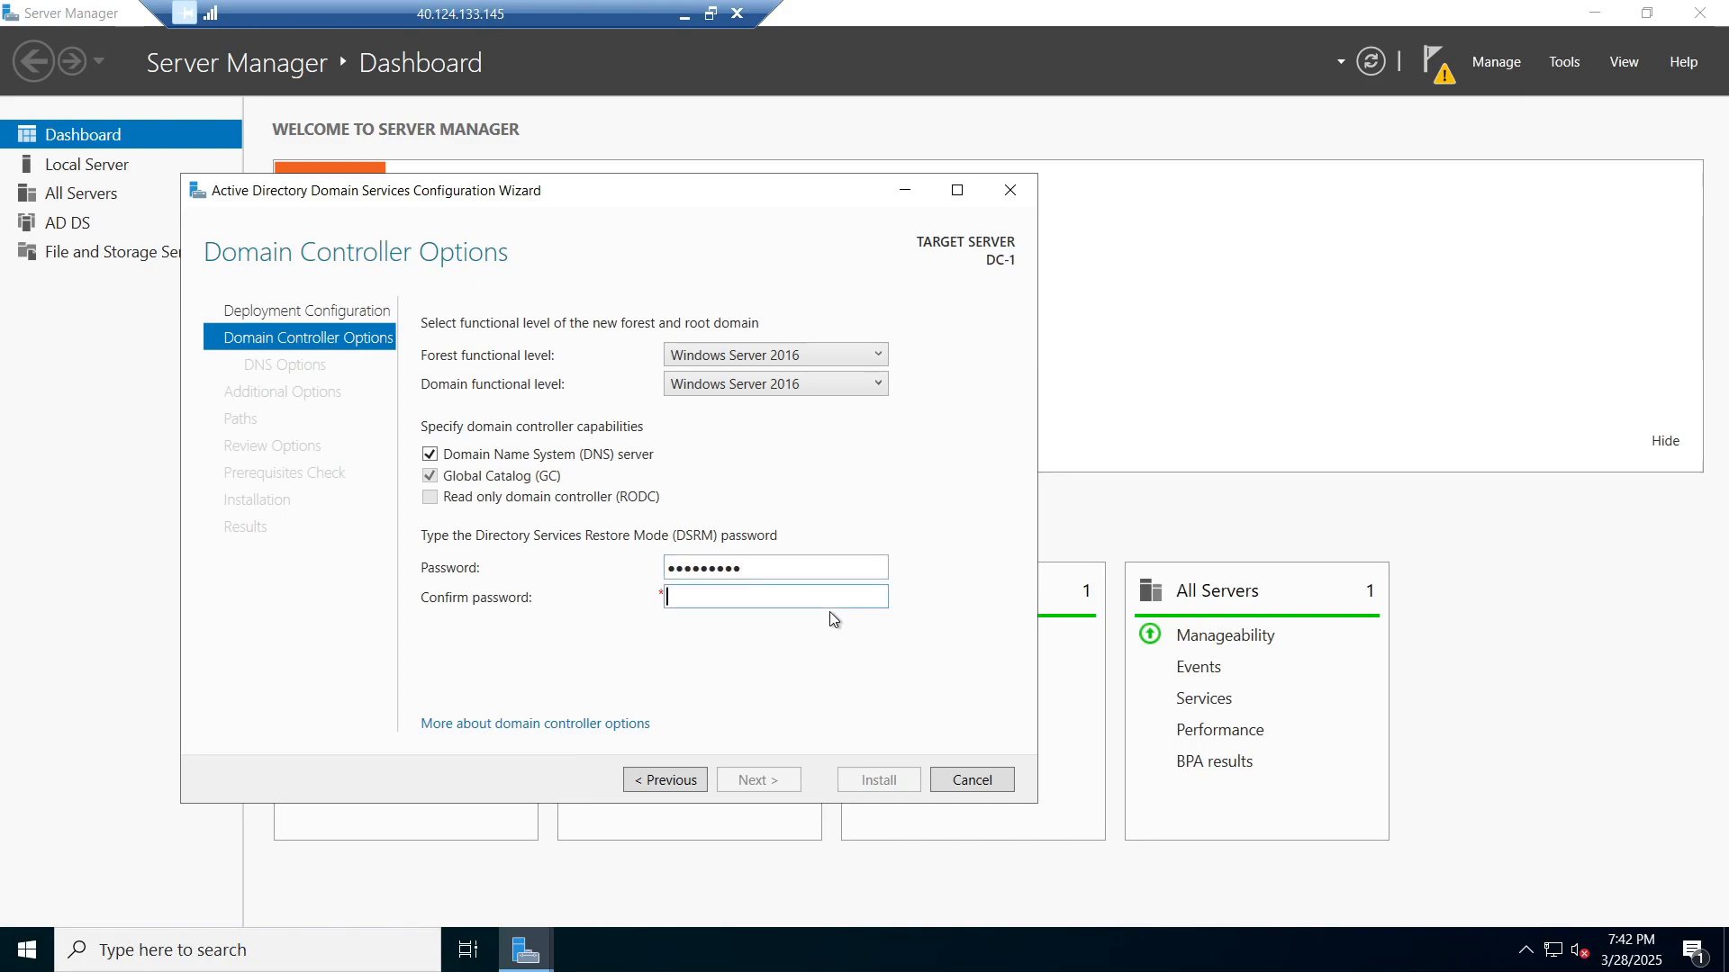
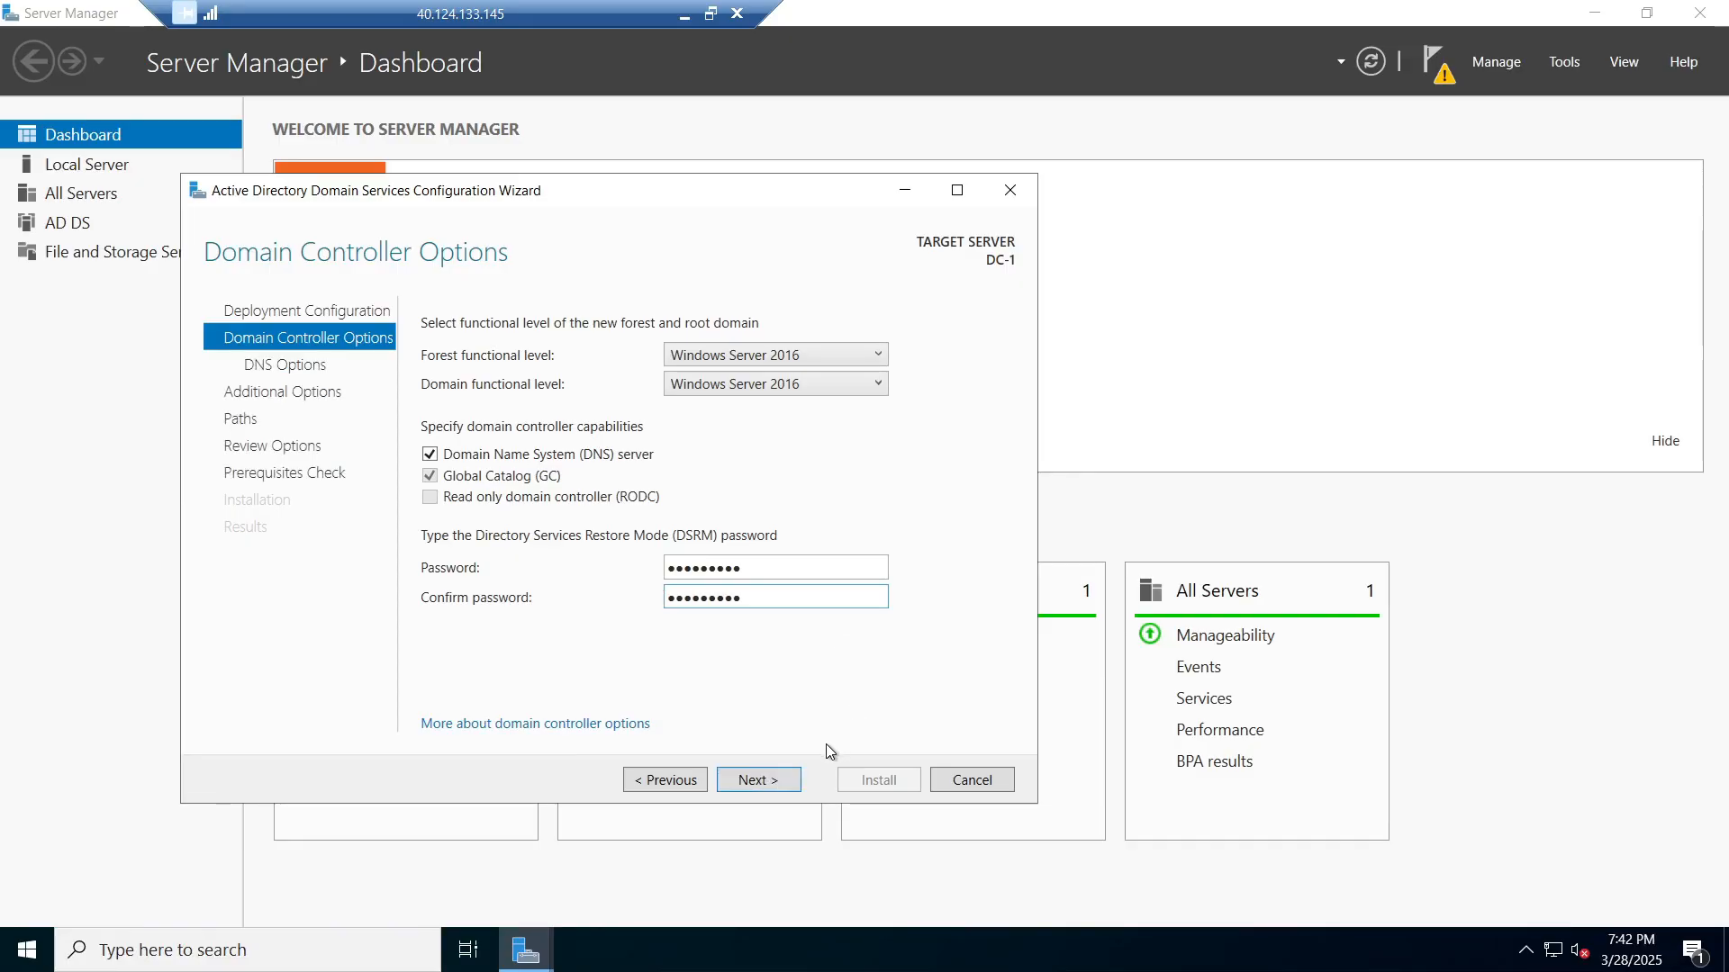
{"action": "left_click", "coordinate": [789, 780]}
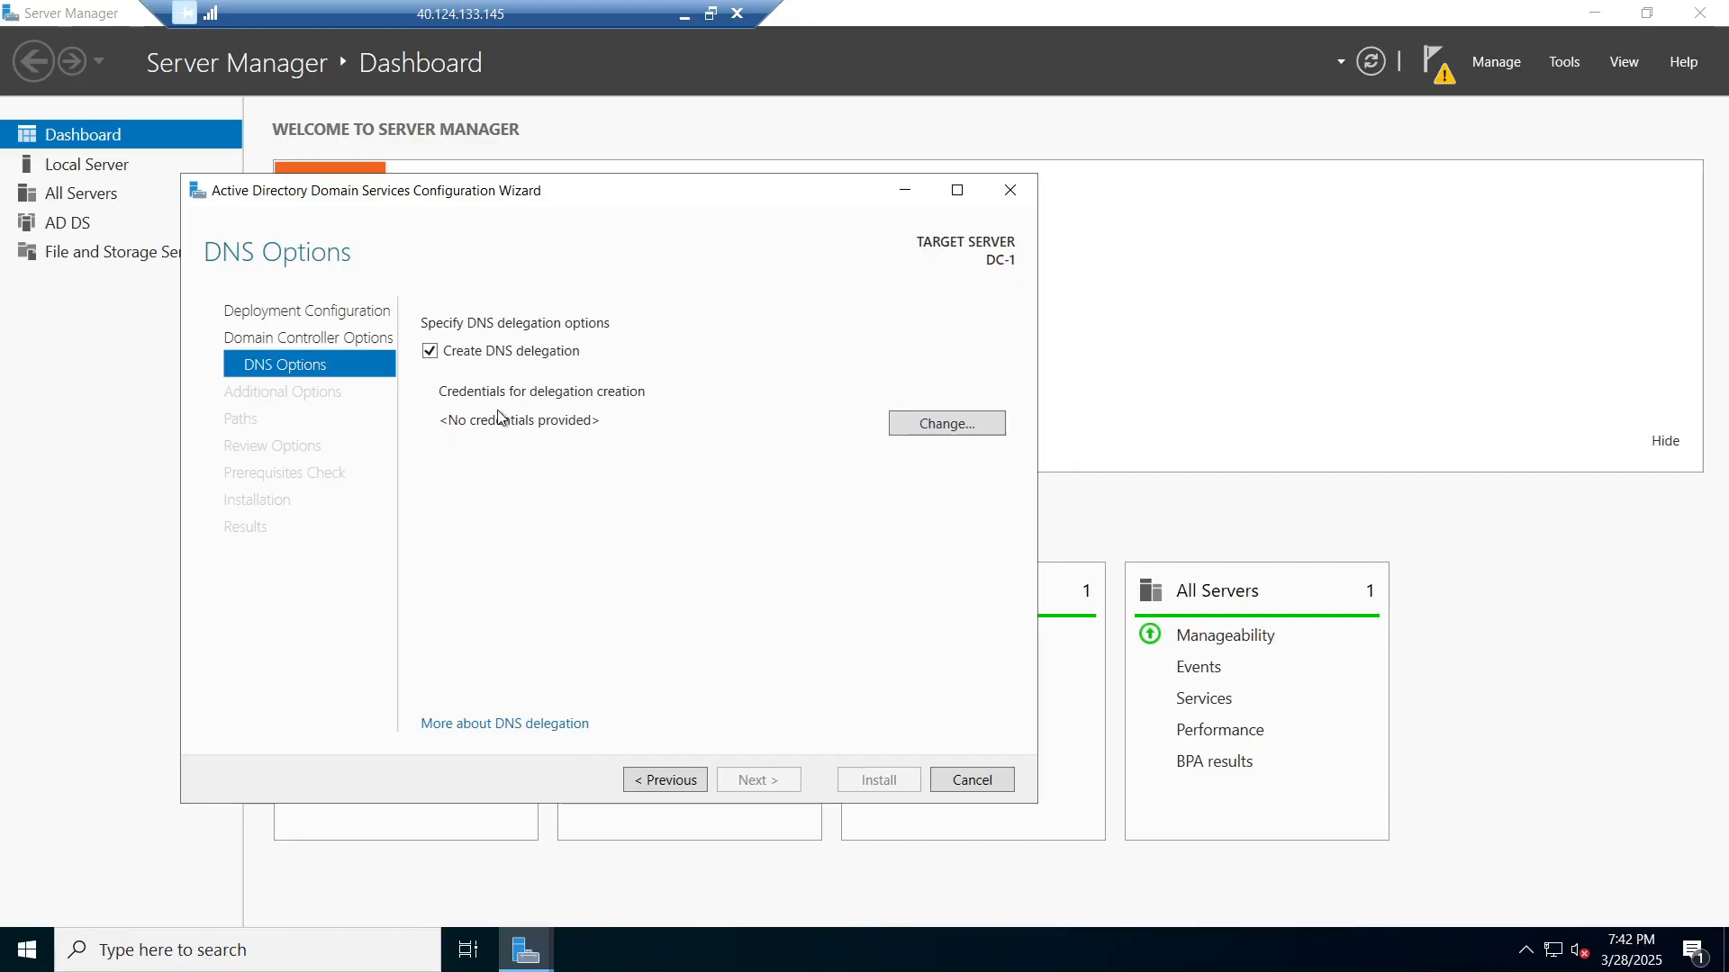
Step: Leave DNS delegation turned off on the DNS Options page and continue
{"action": "left_click", "coordinate": [433, 354]}
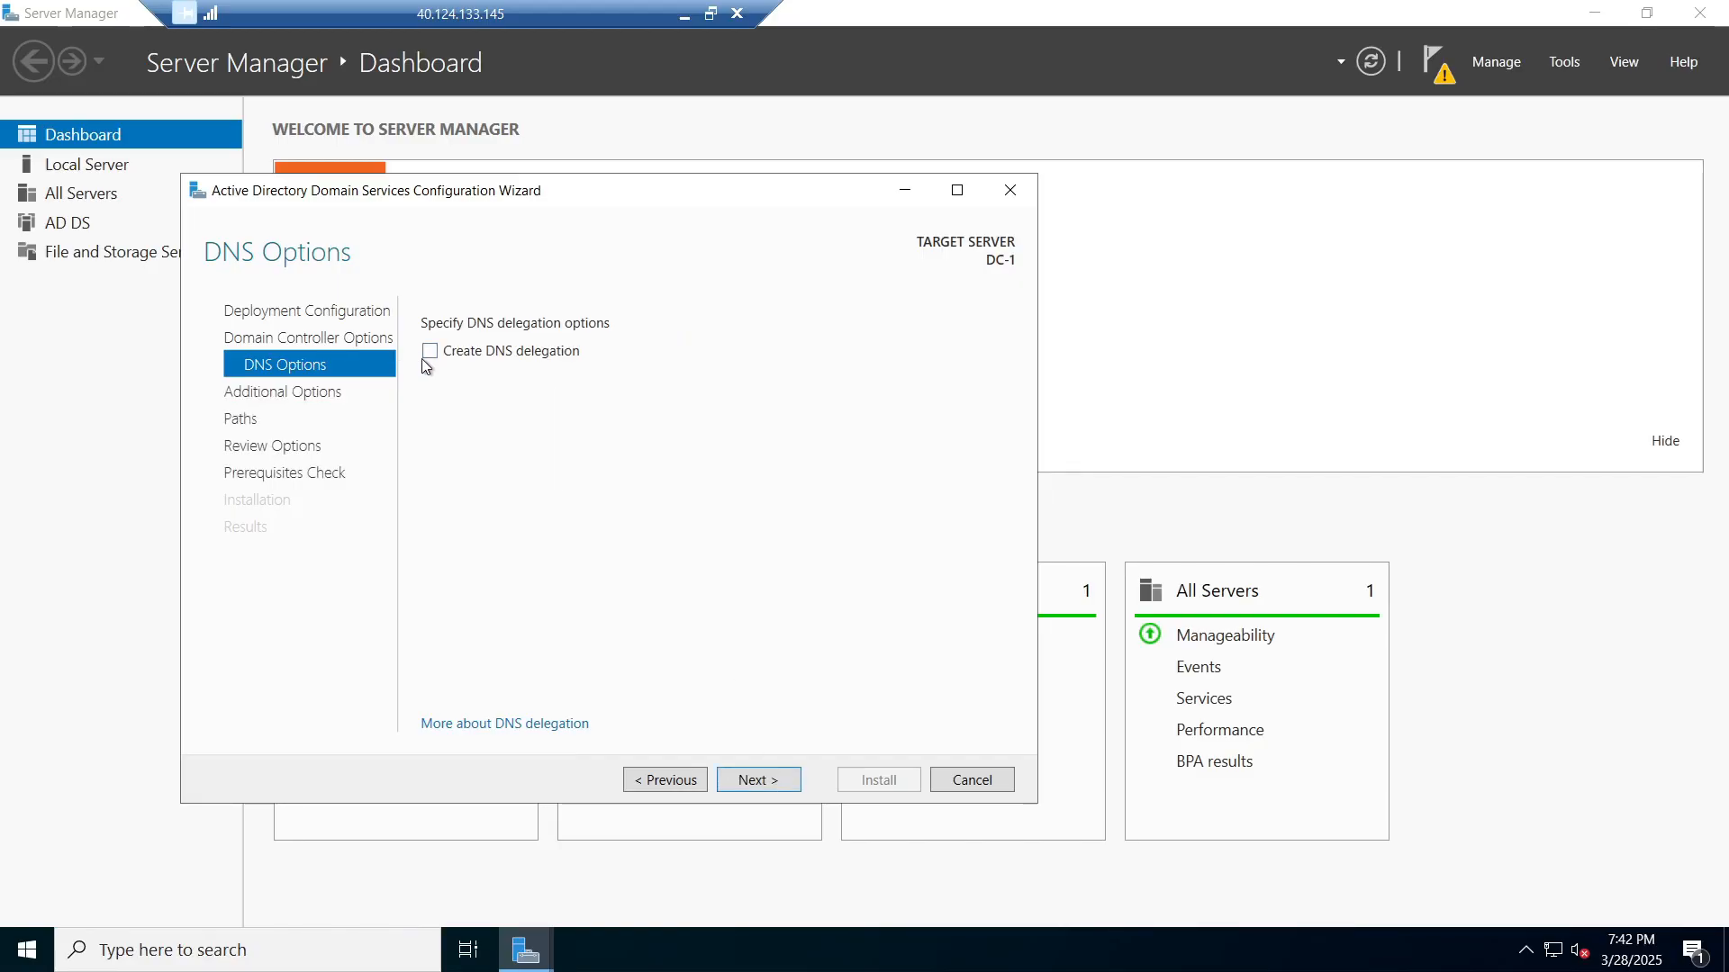
{"action": "left_click", "coordinate": [426, 358]}
{"action": "left_click", "coordinate": [426, 357]}
{"action": "left_click", "coordinate": [426, 358]}
{"action": "left_click", "coordinate": [425, 358]}
{"action": "left_click", "coordinate": [762, 785]}
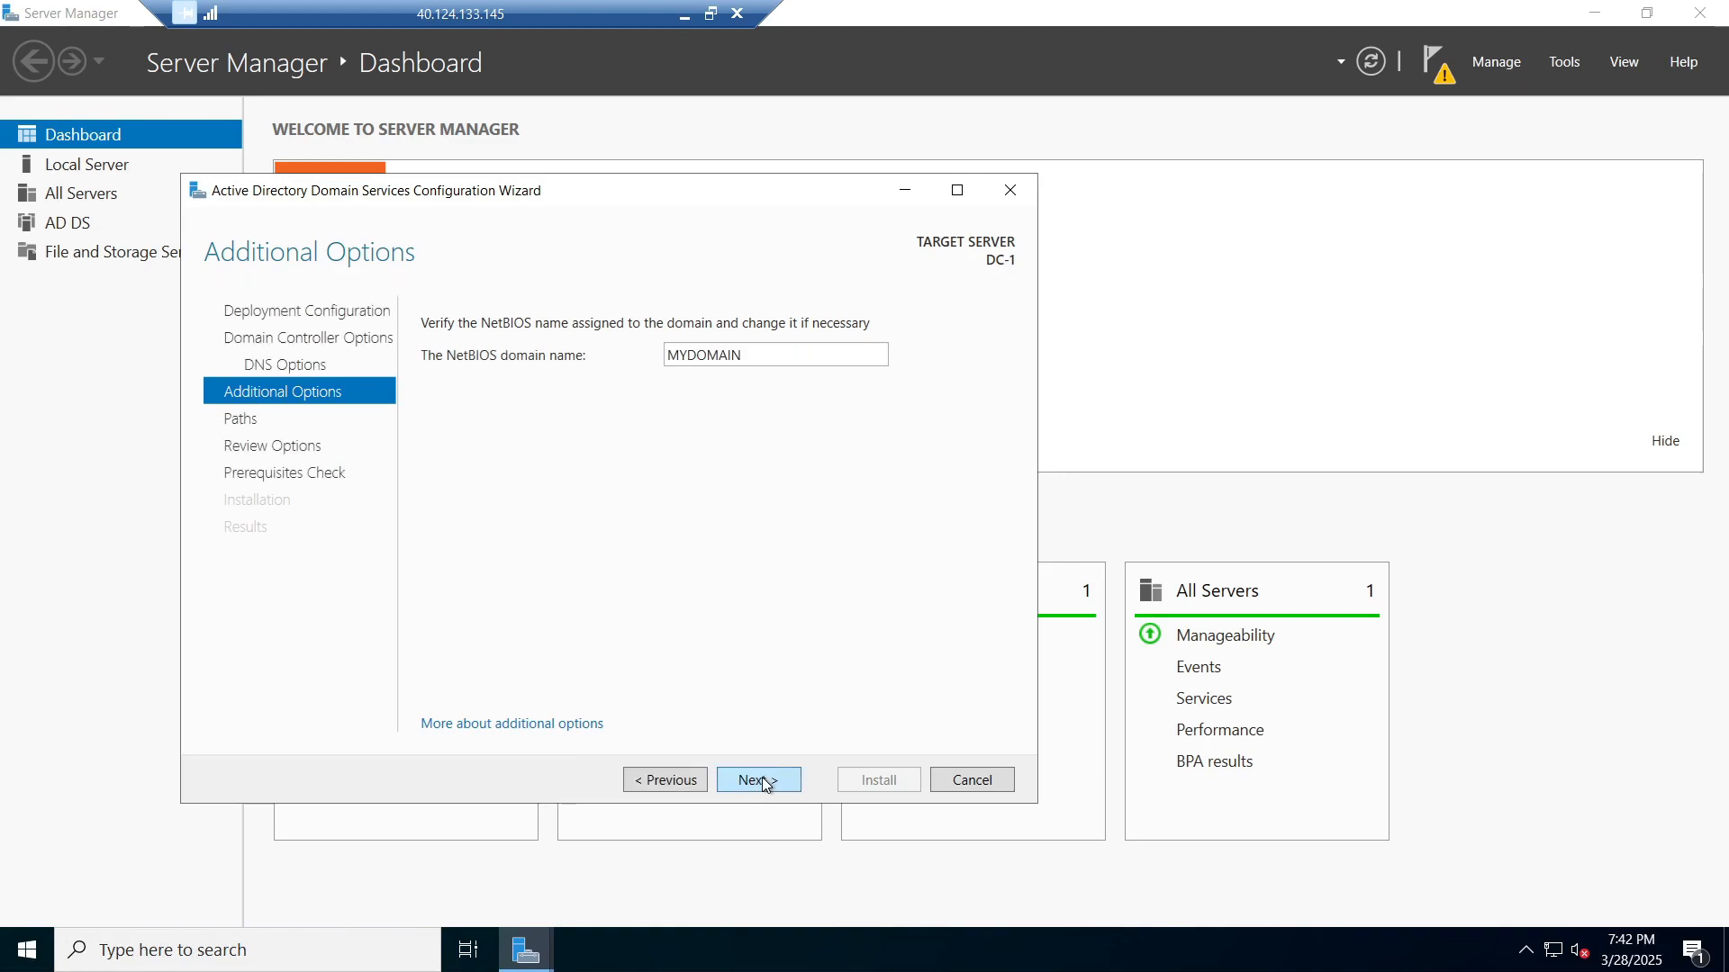
Step: Accept the MYDOMAIN NetBIOS name and default paths, then run the prerequisites check
{"action": "left_click", "coordinate": [764, 784]}
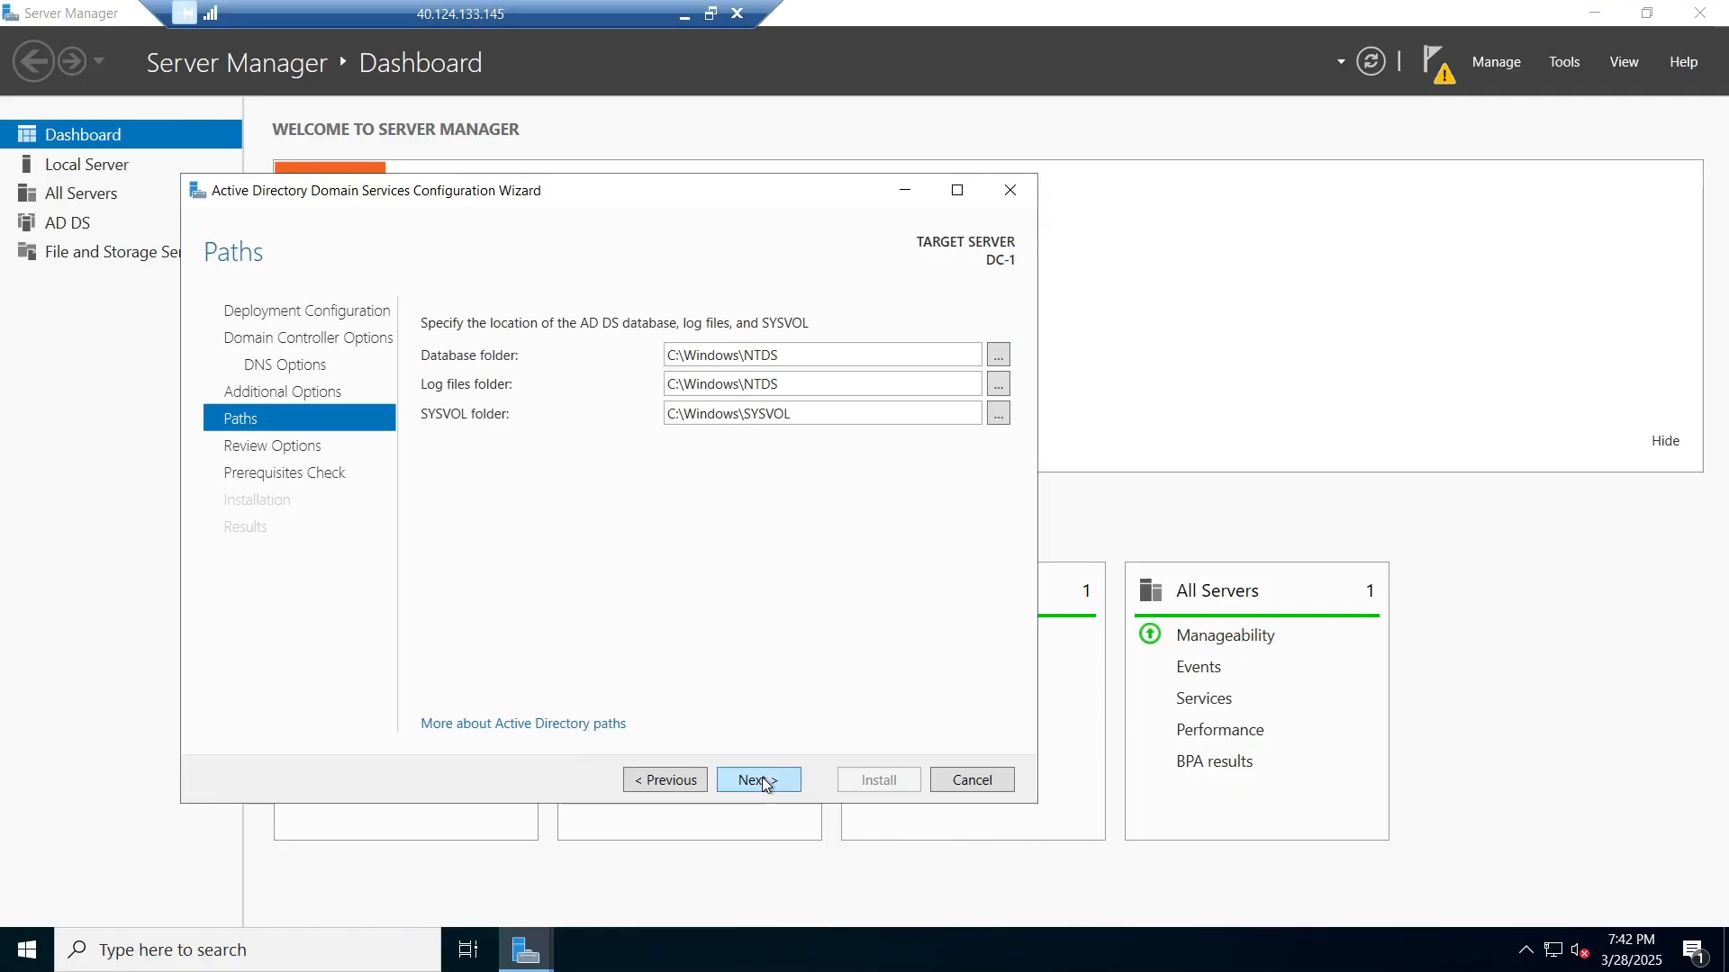
{"action": "left_click", "coordinate": [763, 779]}
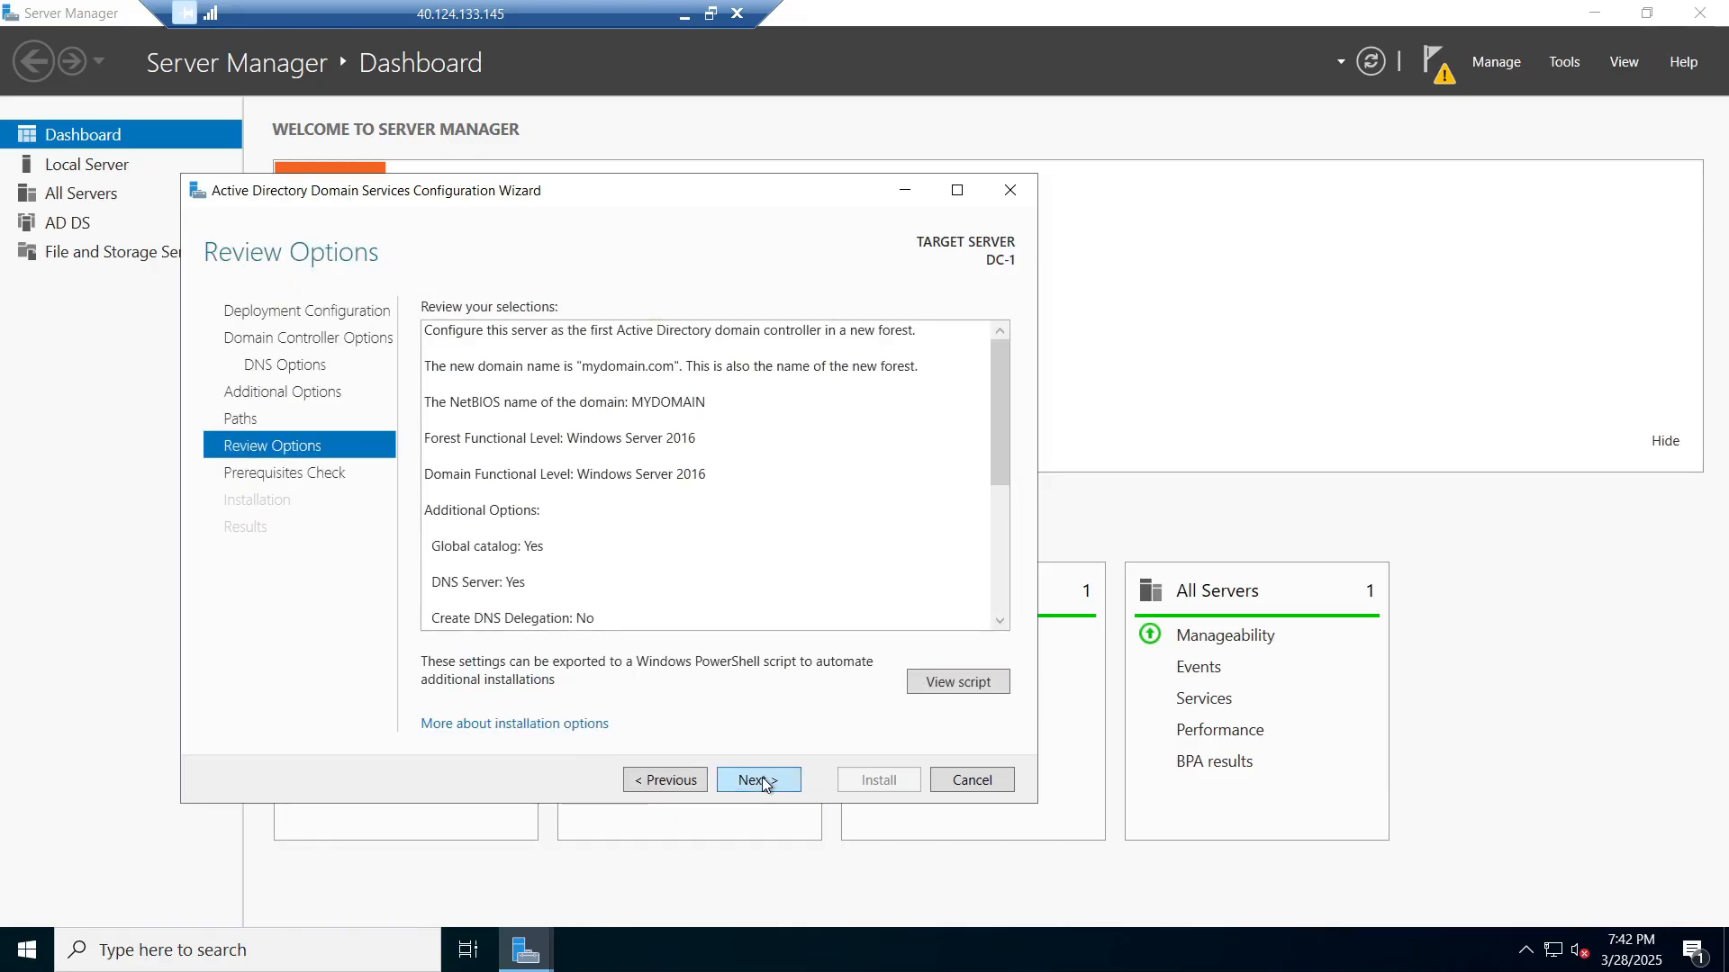
{"action": "left_click", "coordinate": [759, 780]}
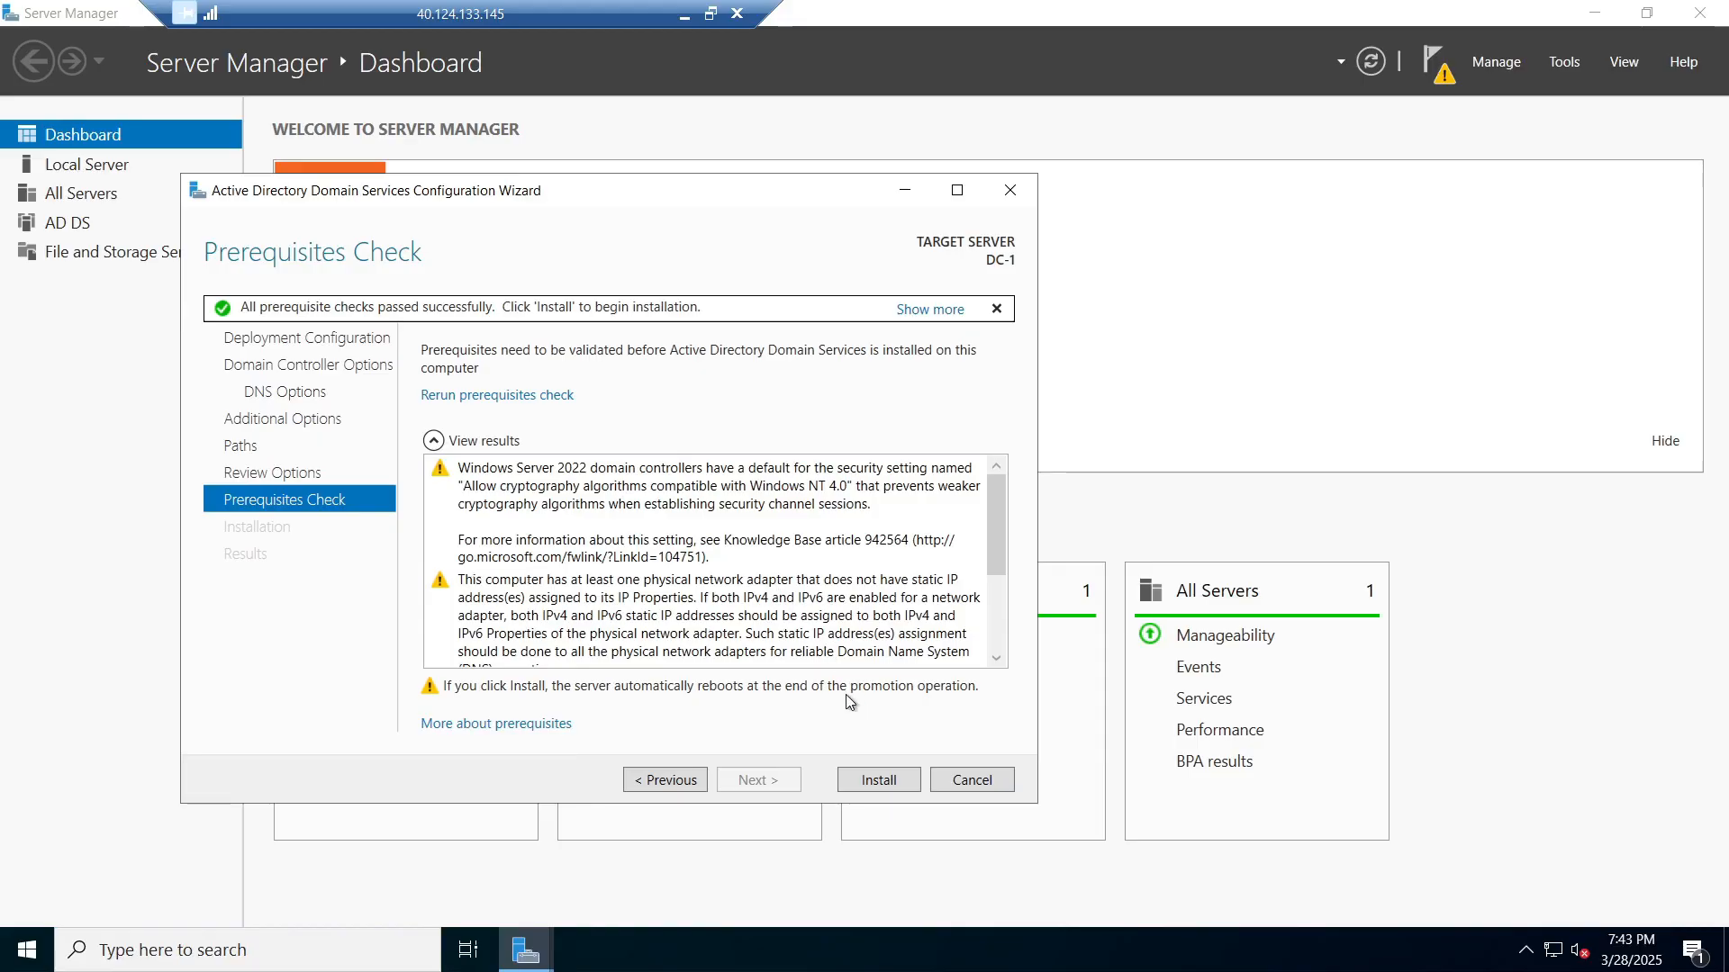
Step: Install AD DS to promote DC-1, then close the wizard and Server Manager for the restart
{"action": "left_click", "coordinate": [872, 780]}
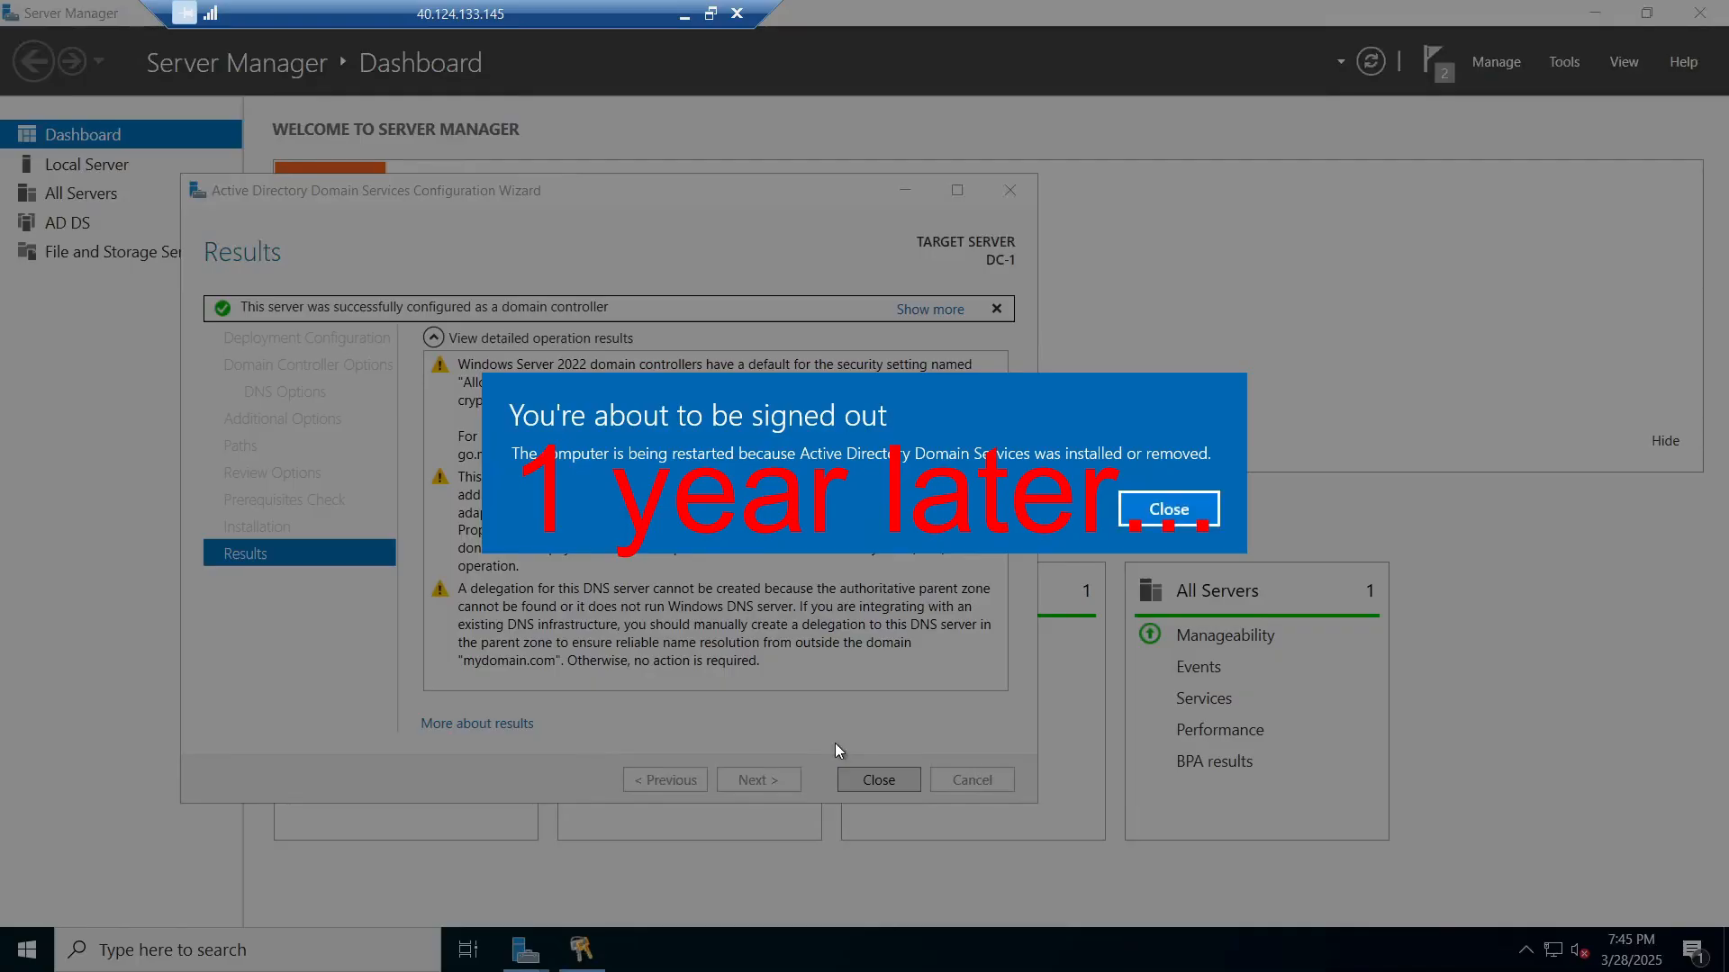
{"action": "left_click", "coordinate": [1174, 511]}
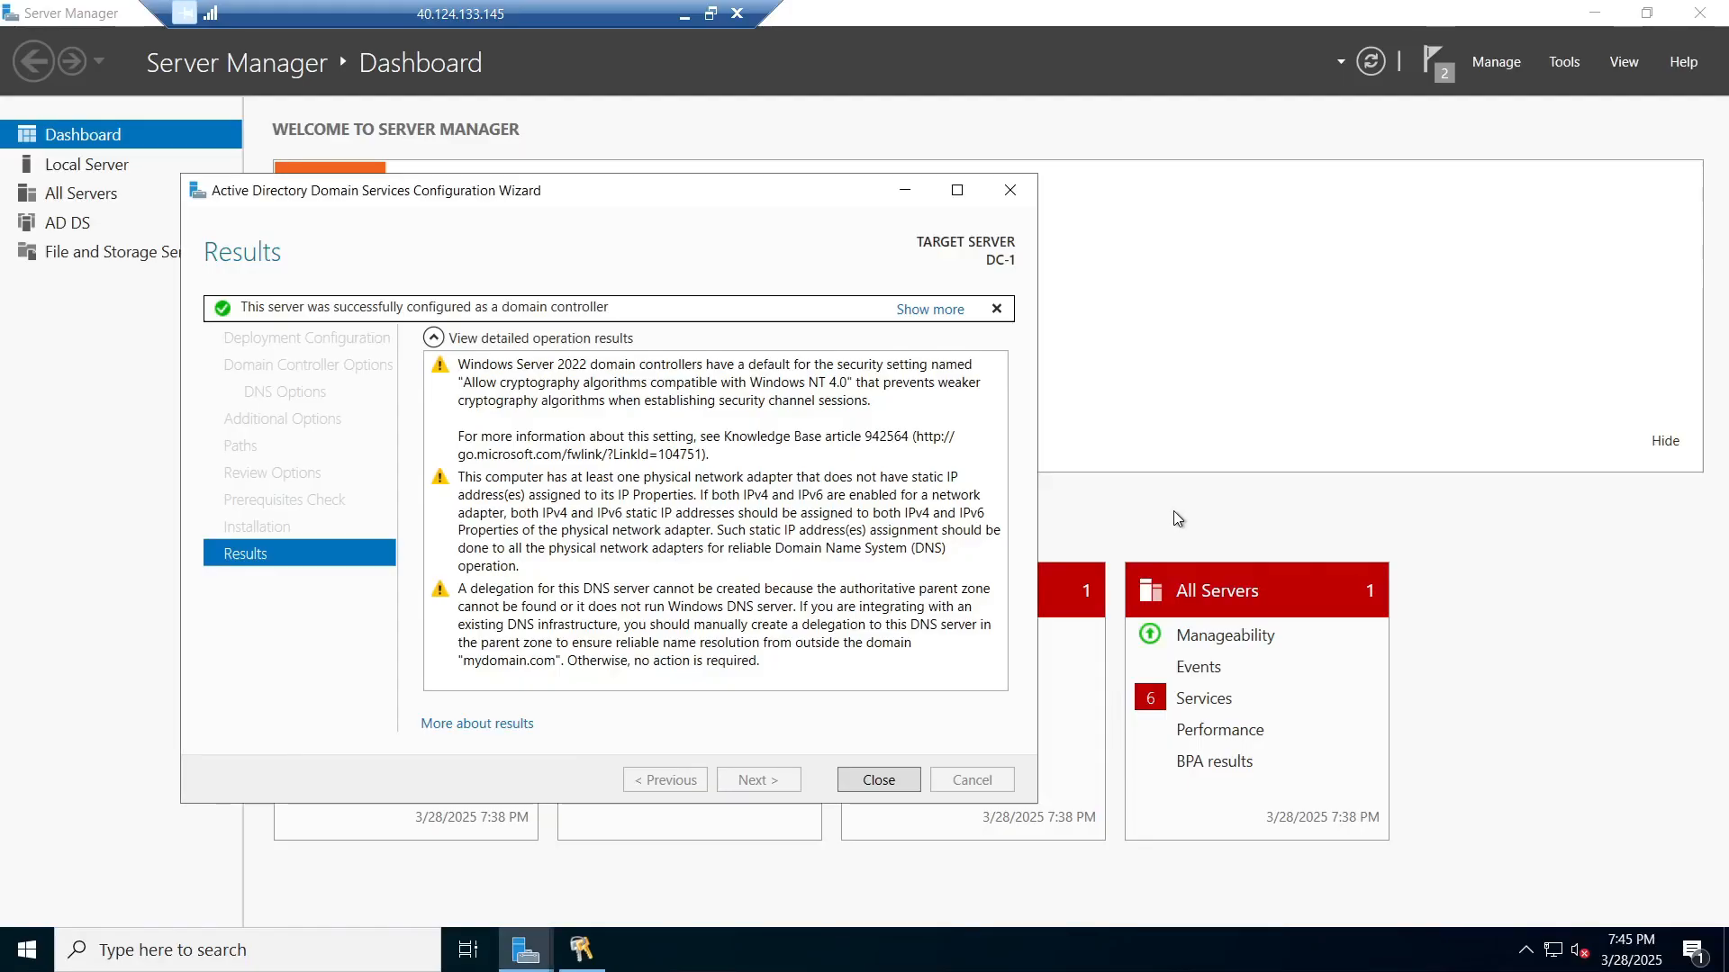
{"action": "left_click", "coordinate": [884, 779]}
{"action": "left_click", "coordinate": [1699, 20]}
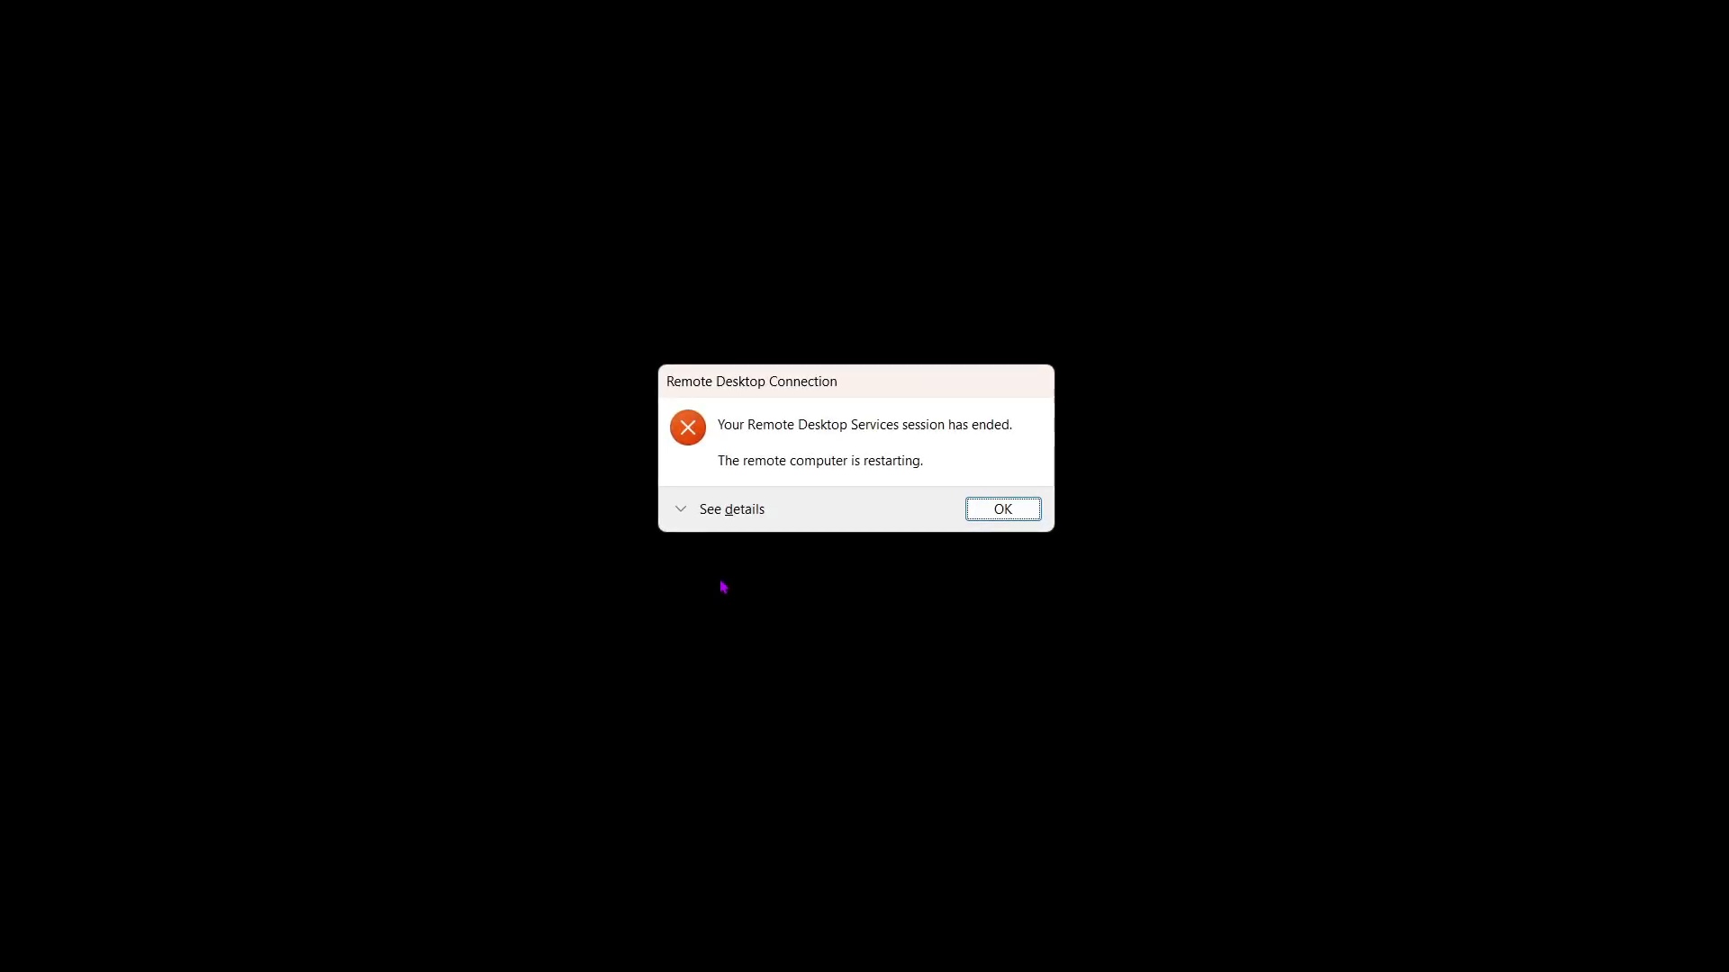
Step: Copy DC-1's public IP 40.124.133.145 from the Azure portal and return to Remote Desktop Connection
{"action": "left_click", "coordinate": [991, 513]}
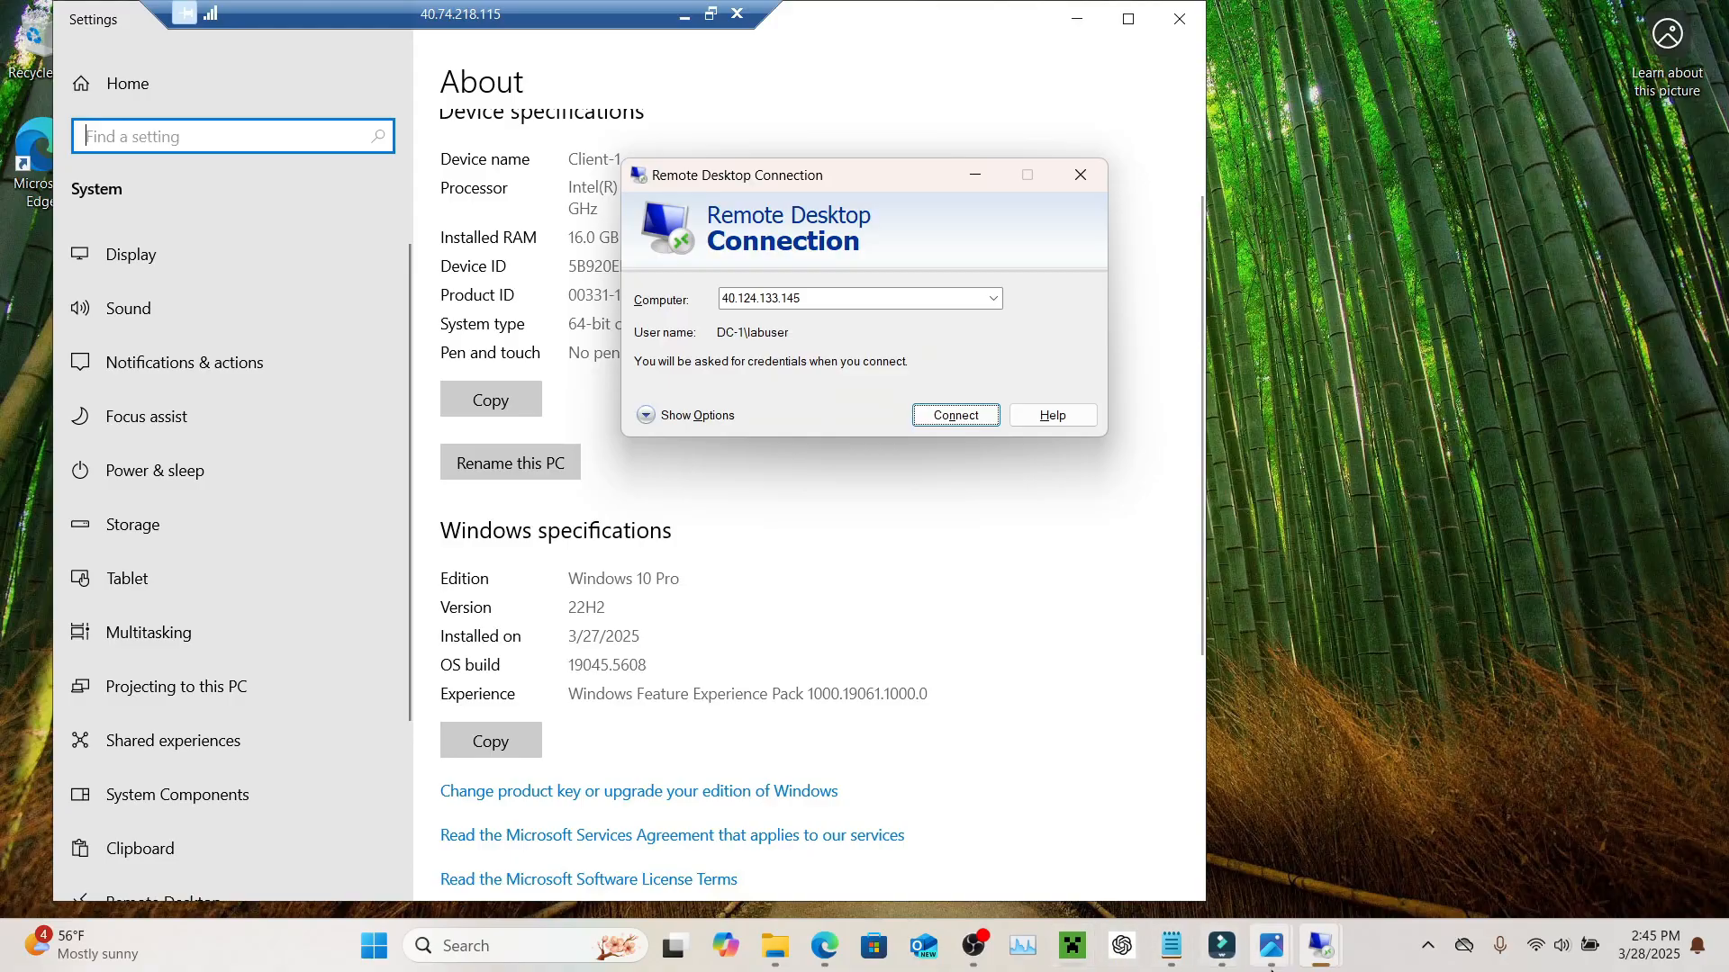
{"action": "mouse_move", "coordinate": [819, 967]}
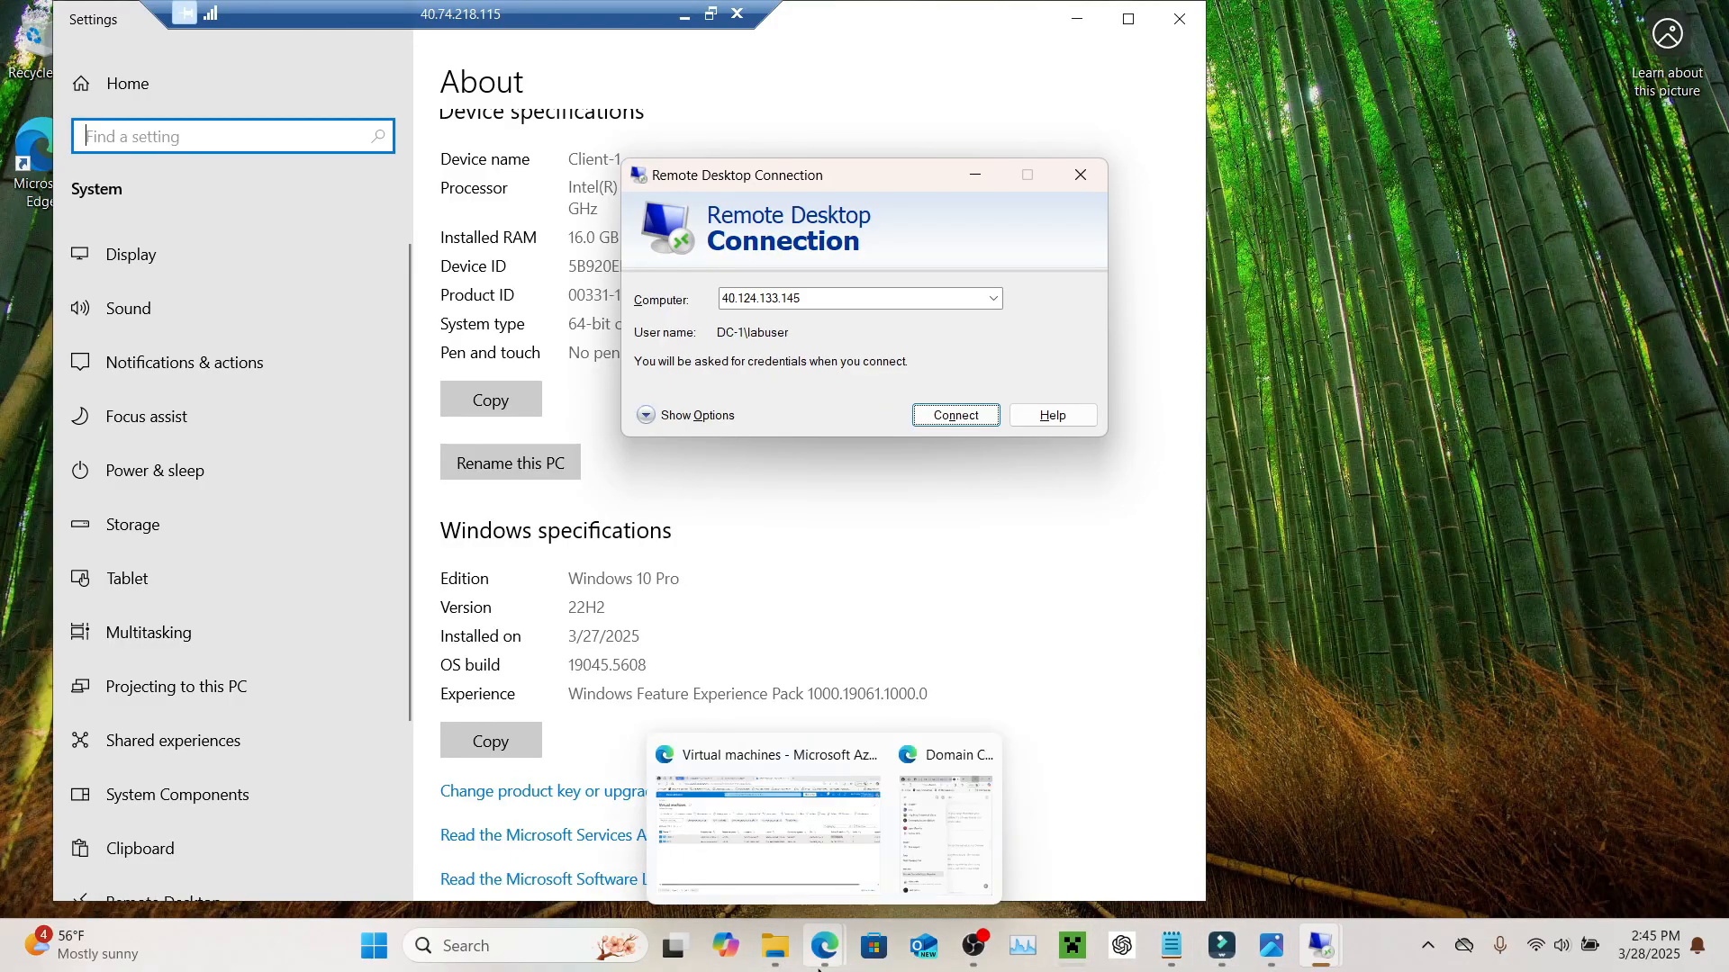
{"action": "left_click", "coordinate": [804, 881]}
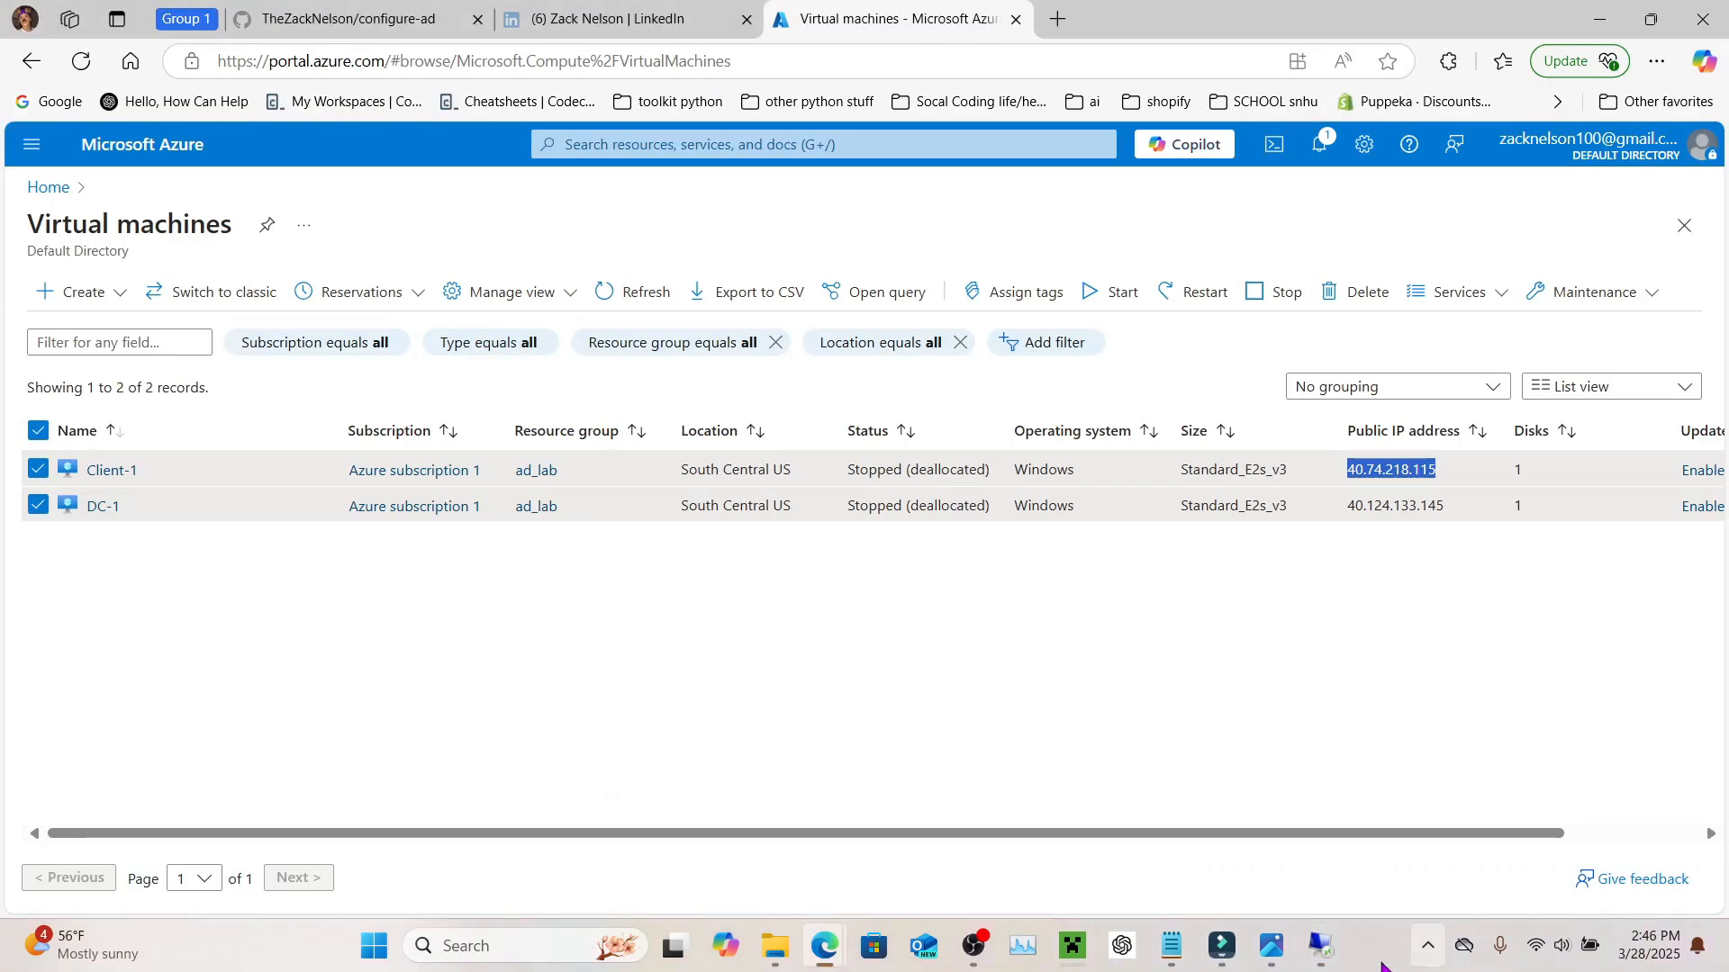
{"action": "mouse_move", "coordinate": [1320, 947]}
{"action": "left_click", "coordinate": [1411, 837]}
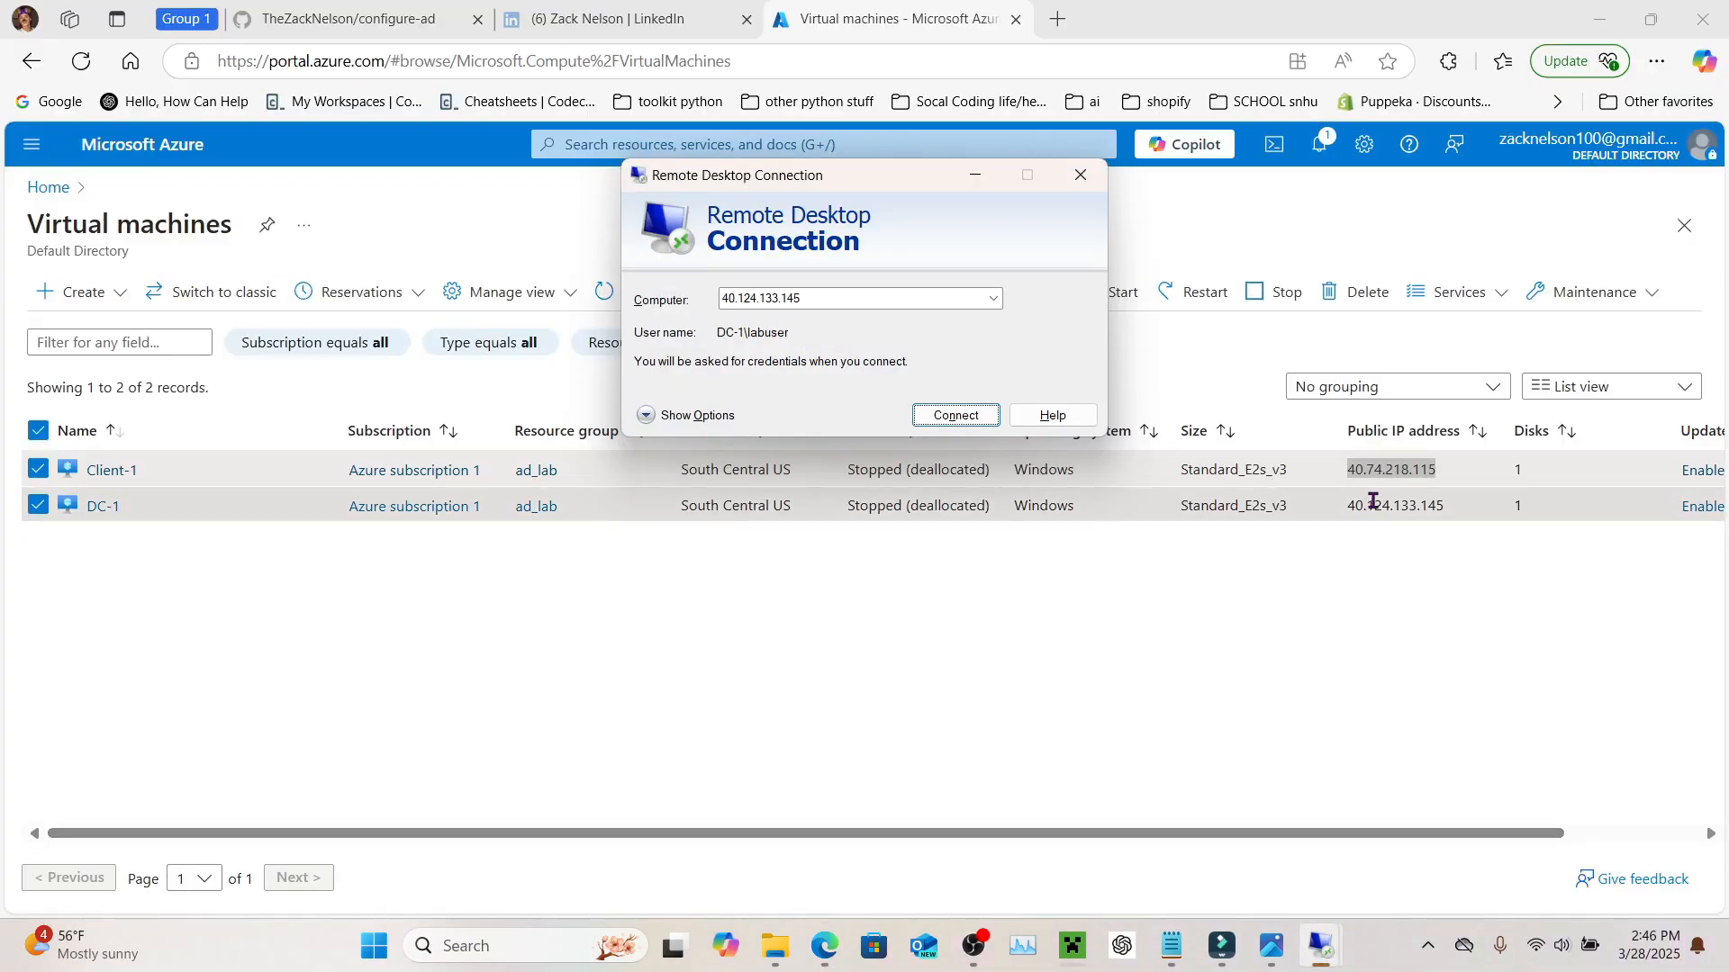
{"action": "double_click", "coordinate": [1394, 504]}
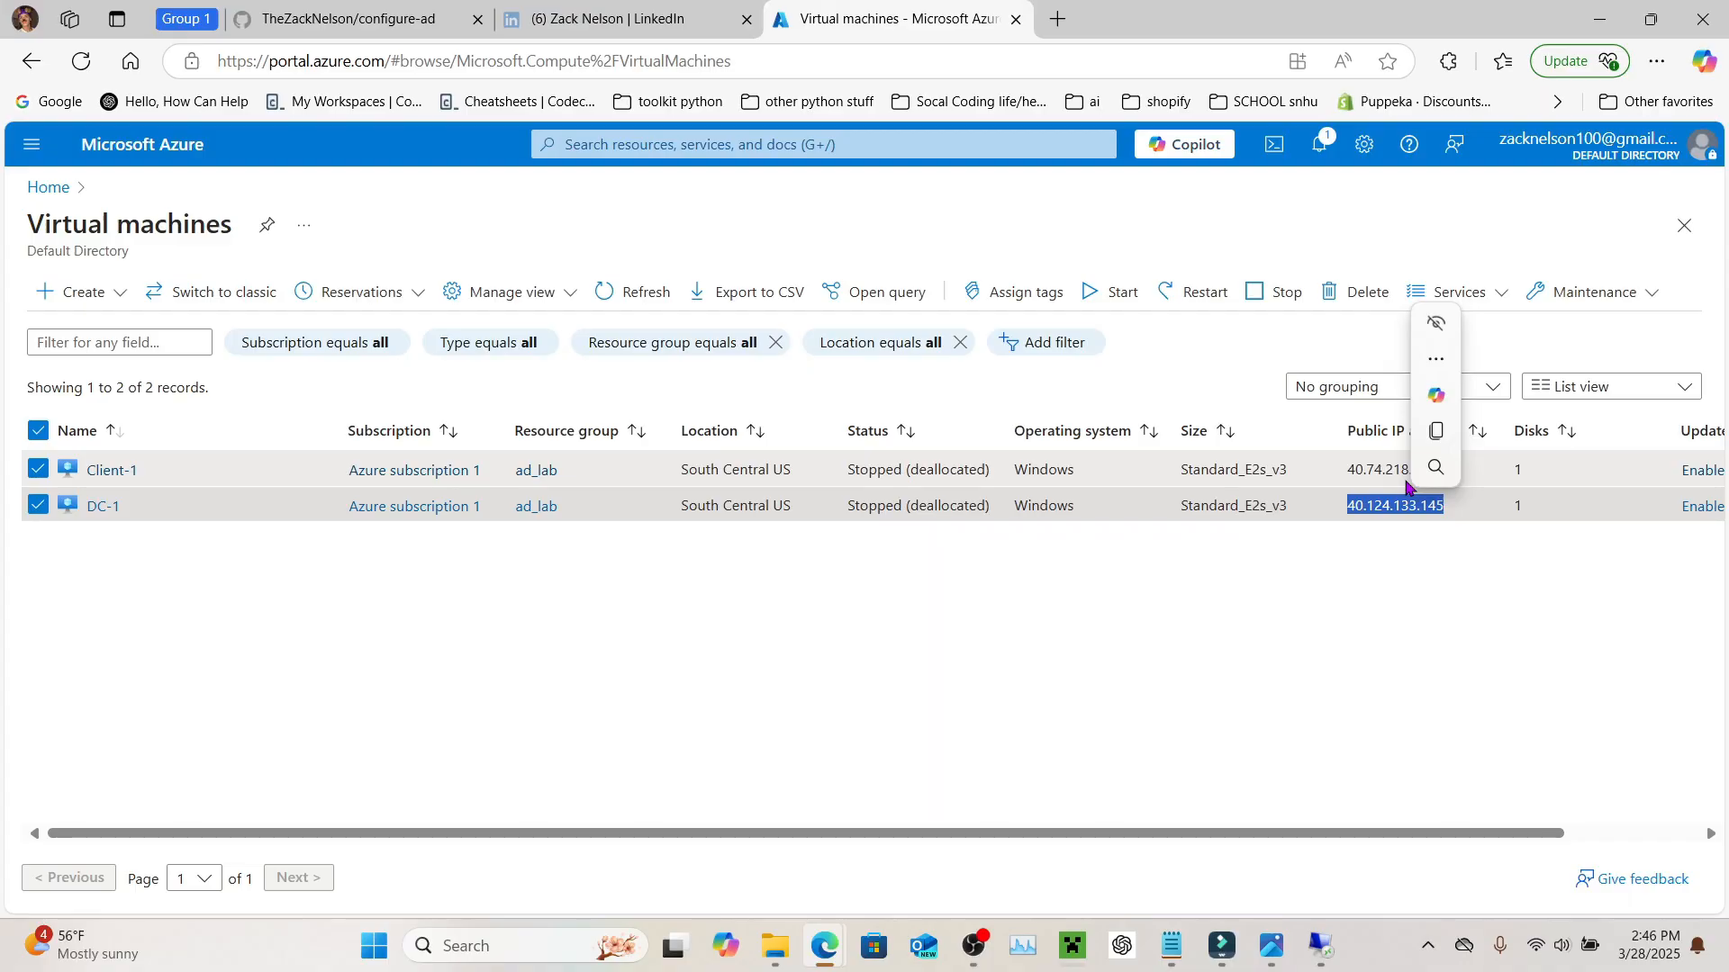
{"action": "key", "text": "ctrl+c"}
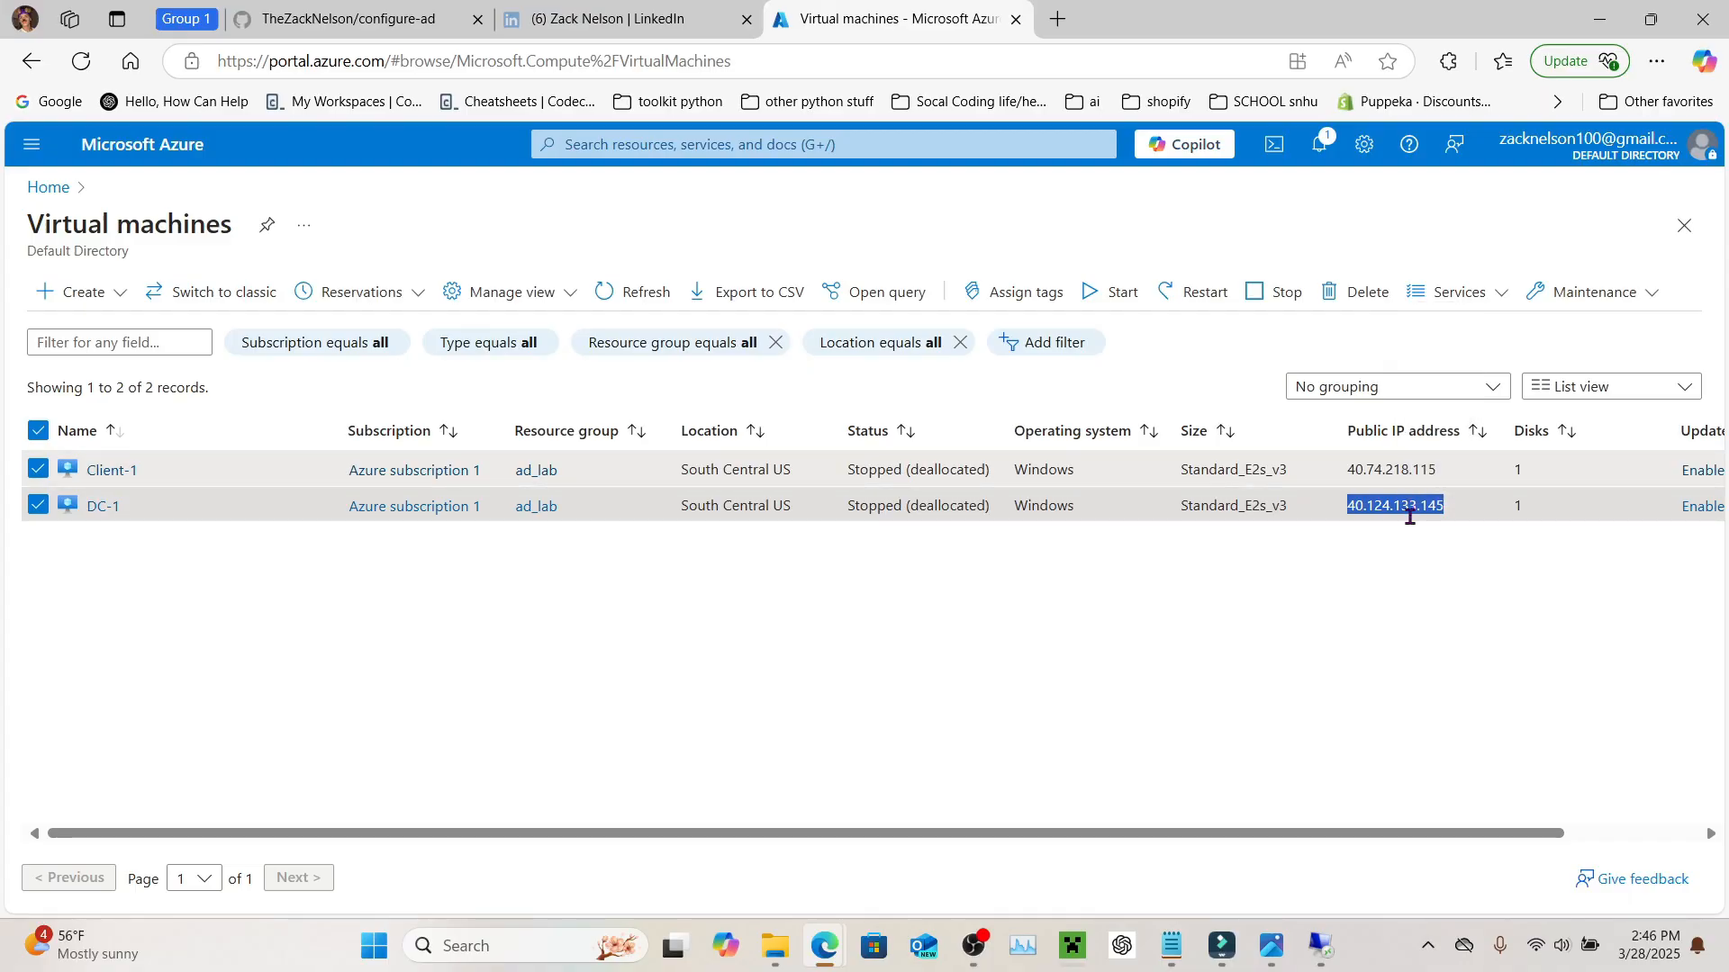
{"action": "mouse_move", "coordinate": [1311, 964]}
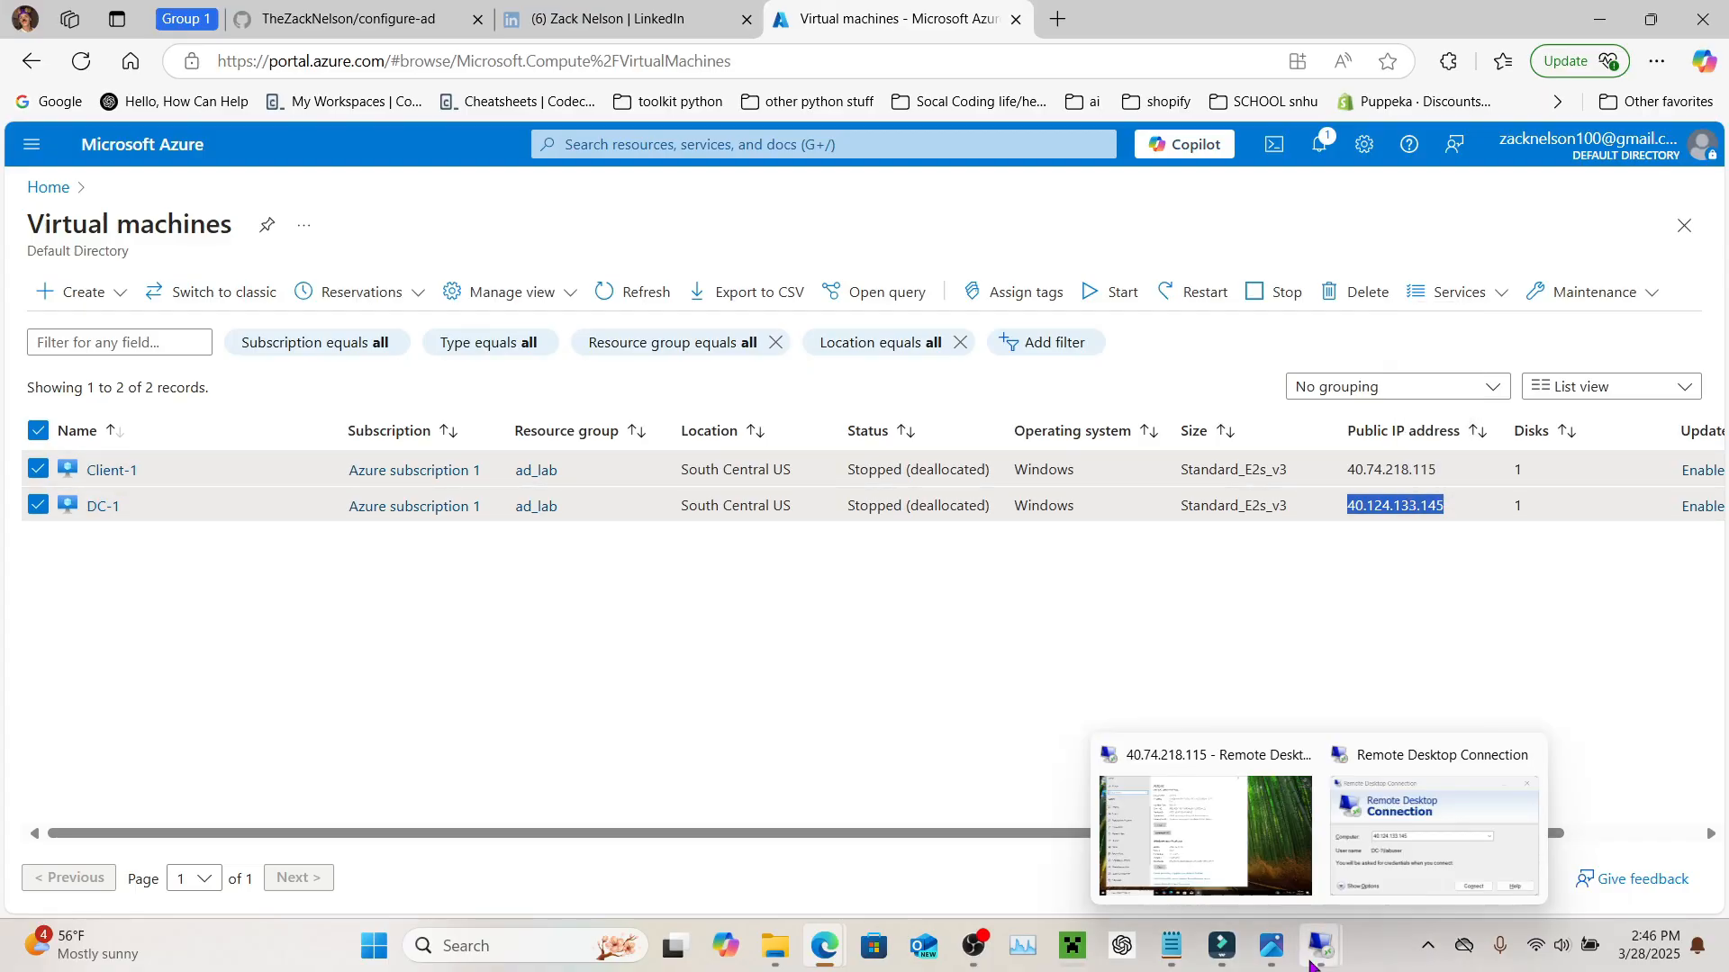
{"action": "left_click", "coordinate": [1427, 806]}
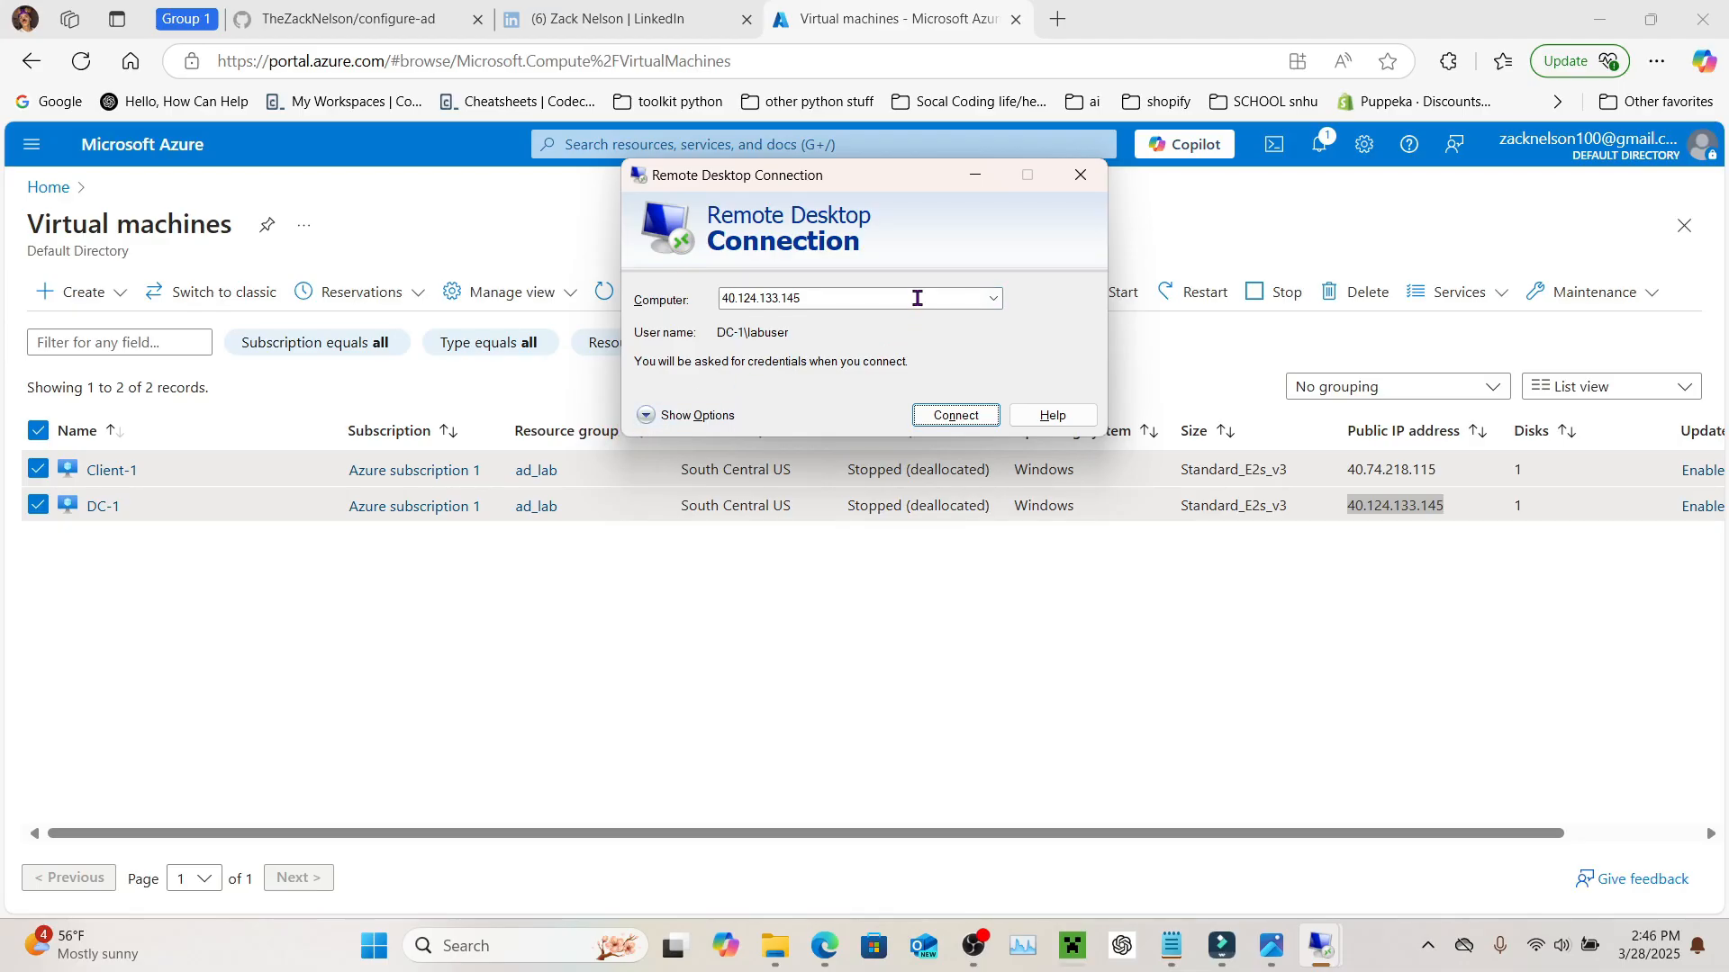
Step: Connect to 40.124.133.145 as mydomain.com\labuser and submit the account's password
{"action": "left_click", "coordinate": [646, 415]}
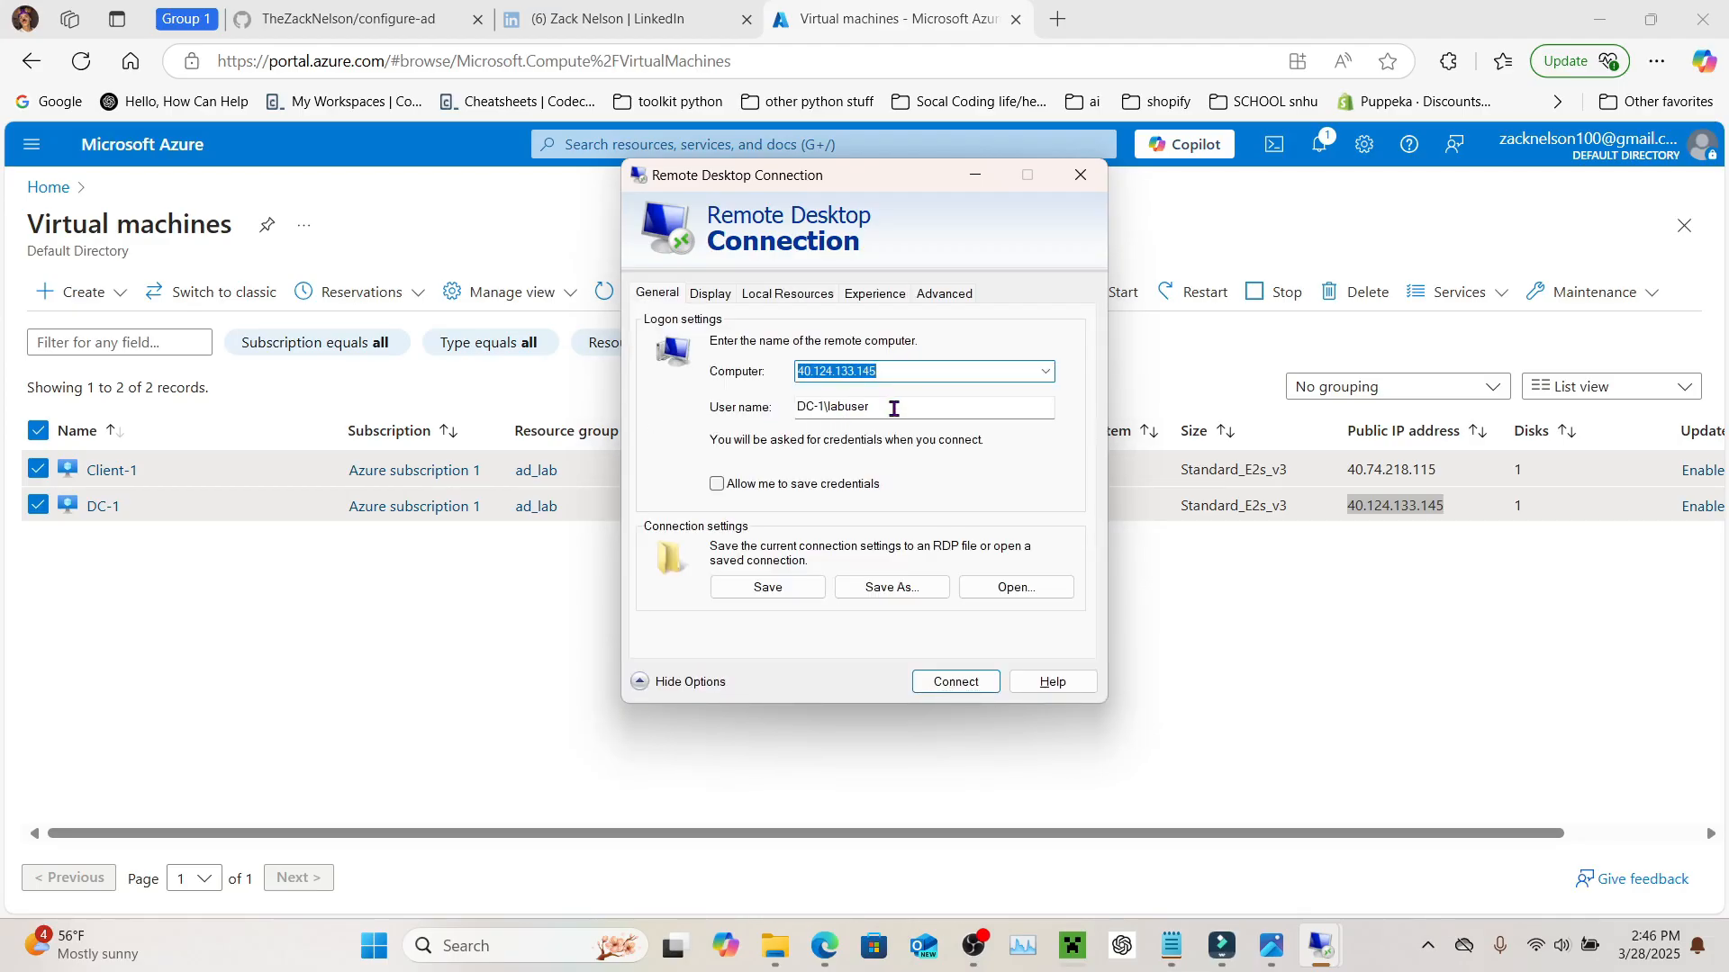
{"action": "key", "text": "Tab"}
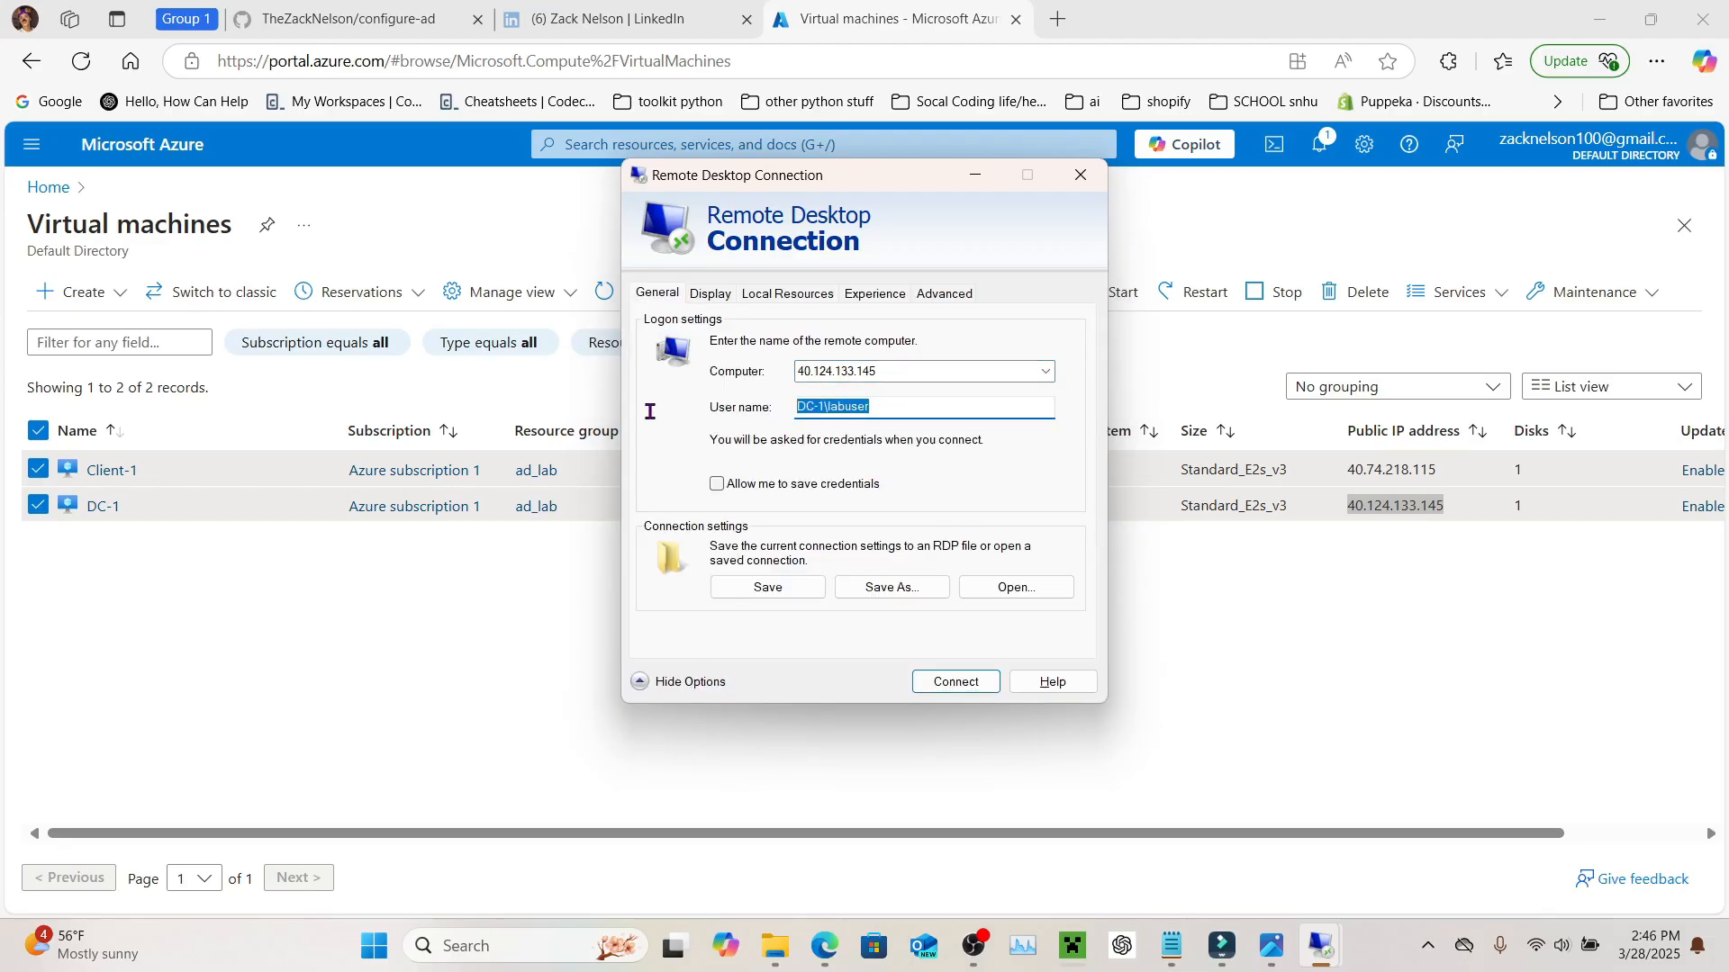
{"action": "left_click", "coordinate": [823, 407]}
{"action": "key", "text": "BackSpace"}
{"action": "key", "text": "BackSpace"}
{"action": "key", "text": "BackSpace"}
{"action": "key", "text": "BackSpace"}
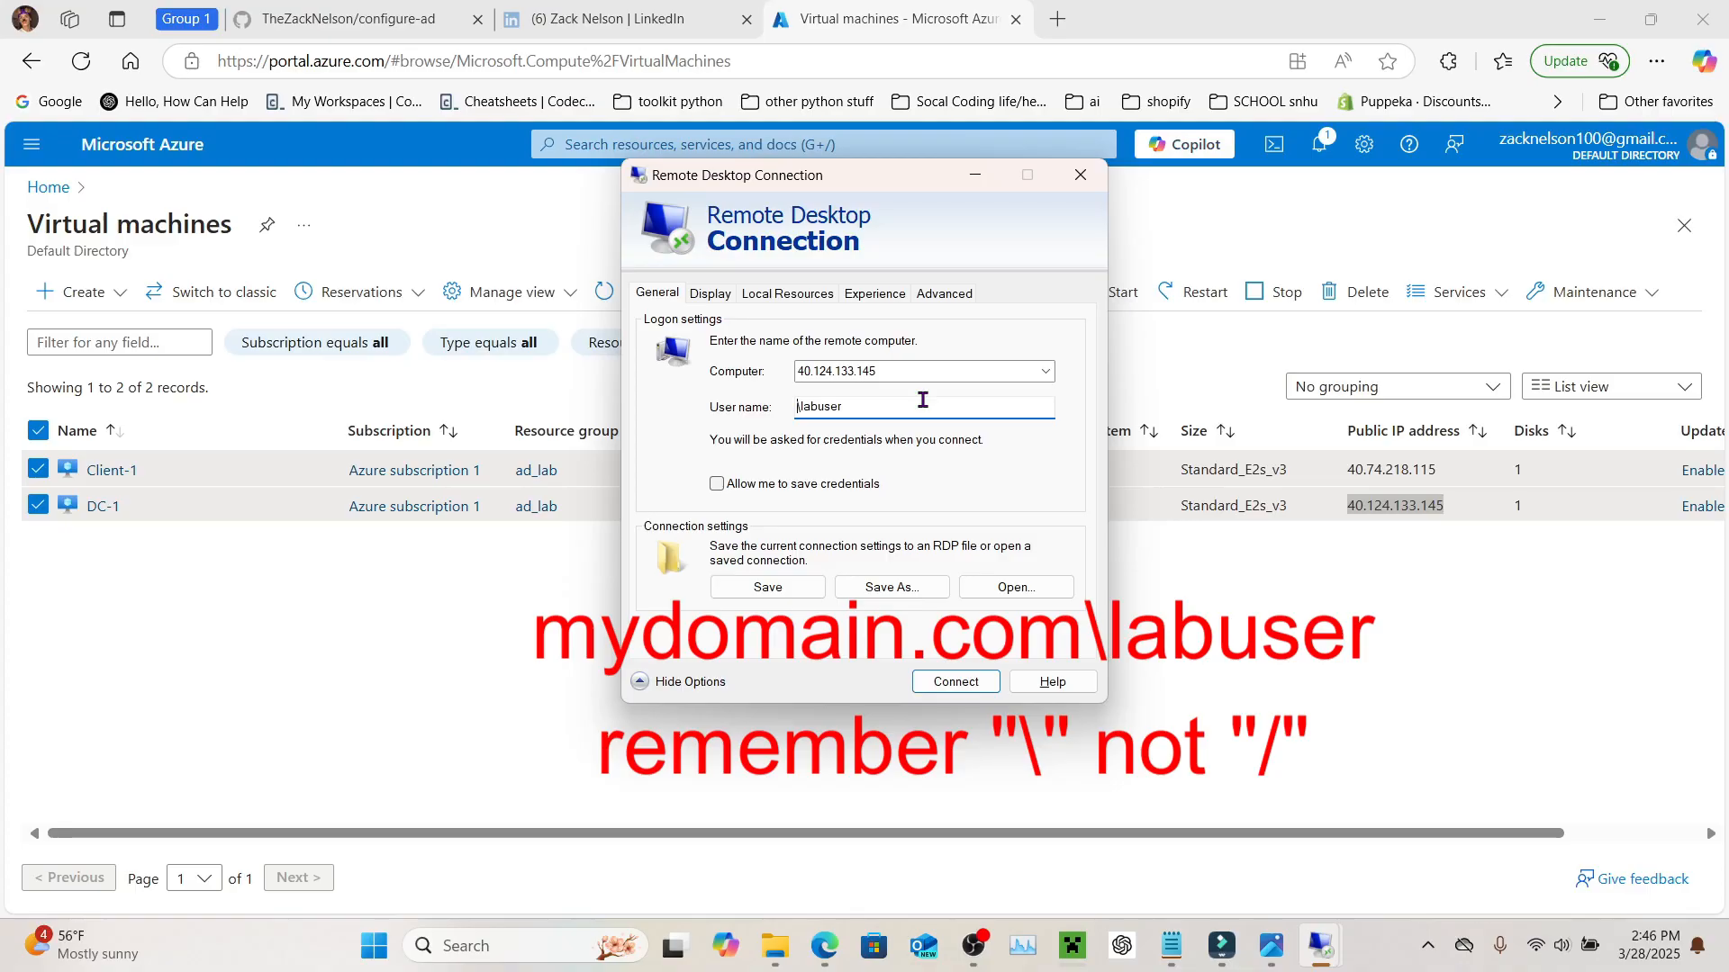
{"action": "type", "text": "mydomain.com\\"}
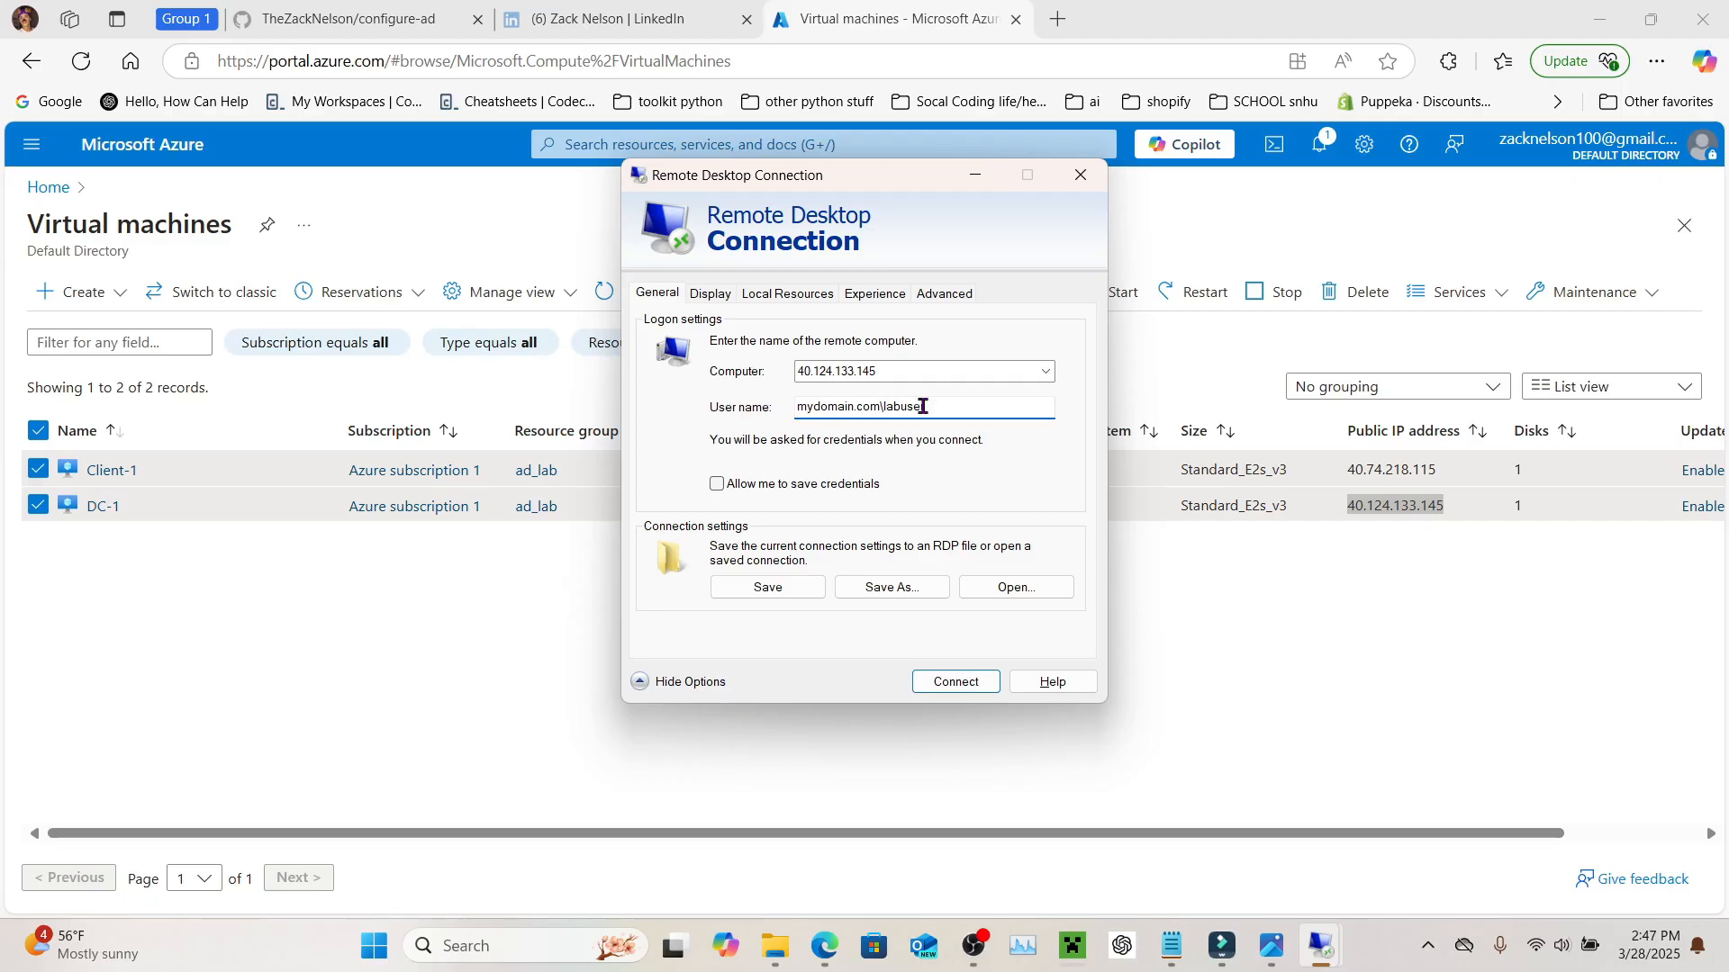
{"action": "left_click", "coordinate": [956, 682]}
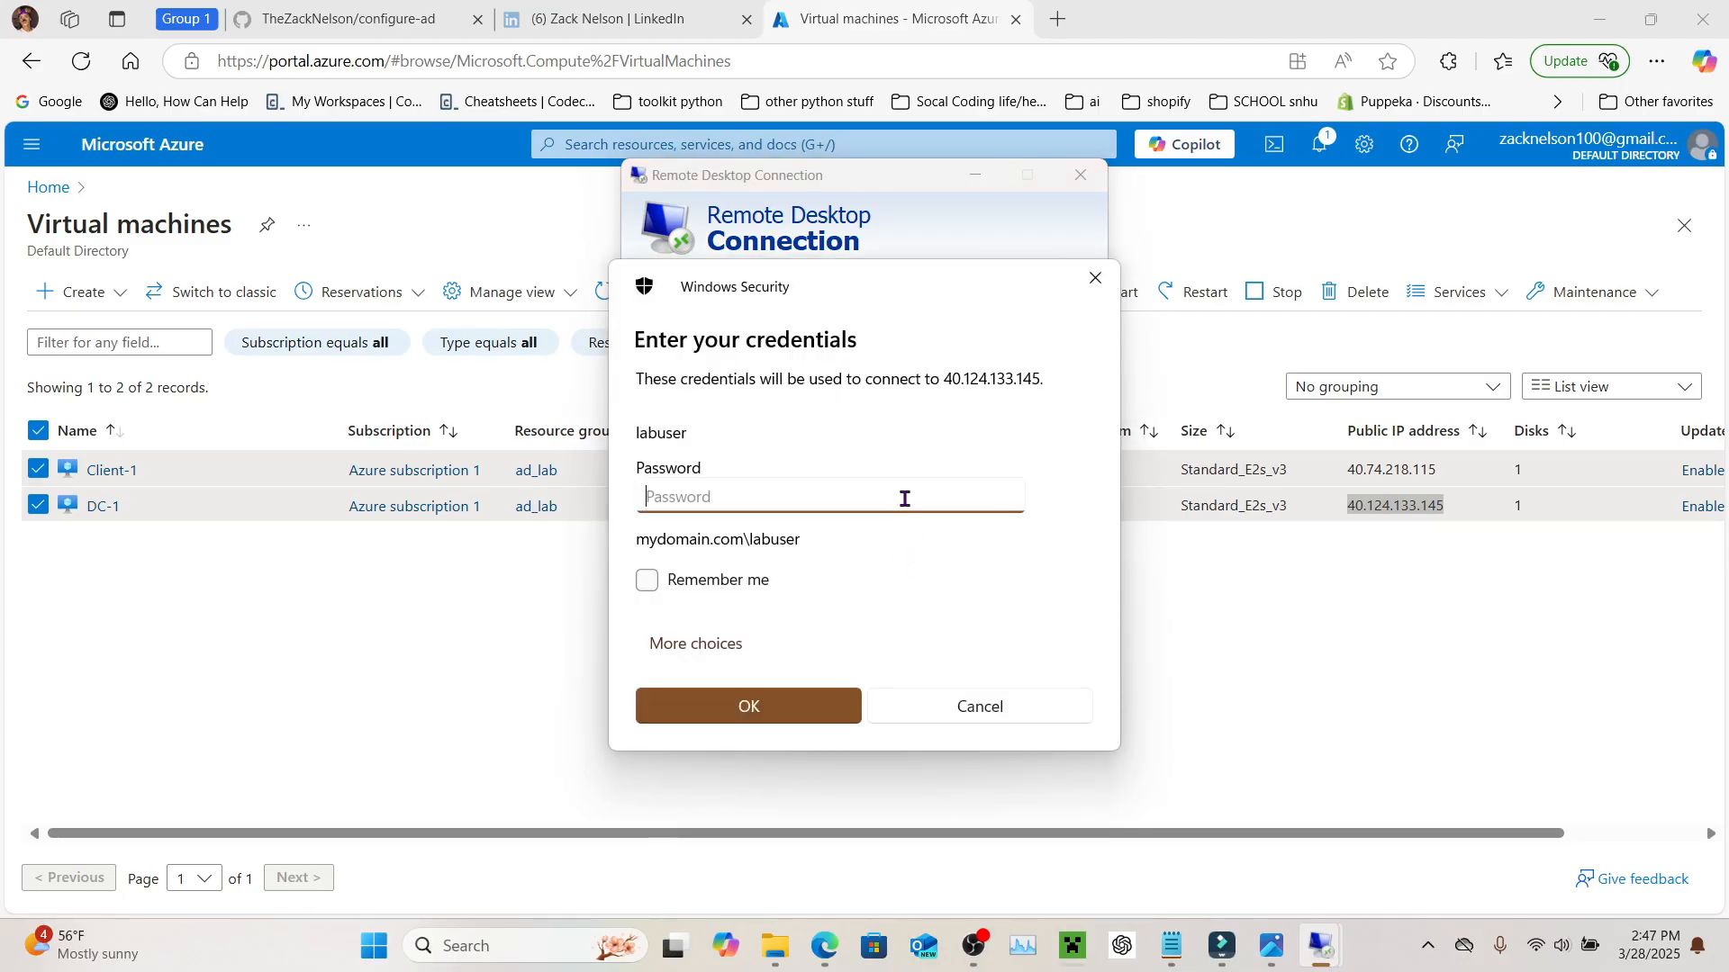
{"action": "type", "text": "*************"}
{"action": "key", "text": "Return"}
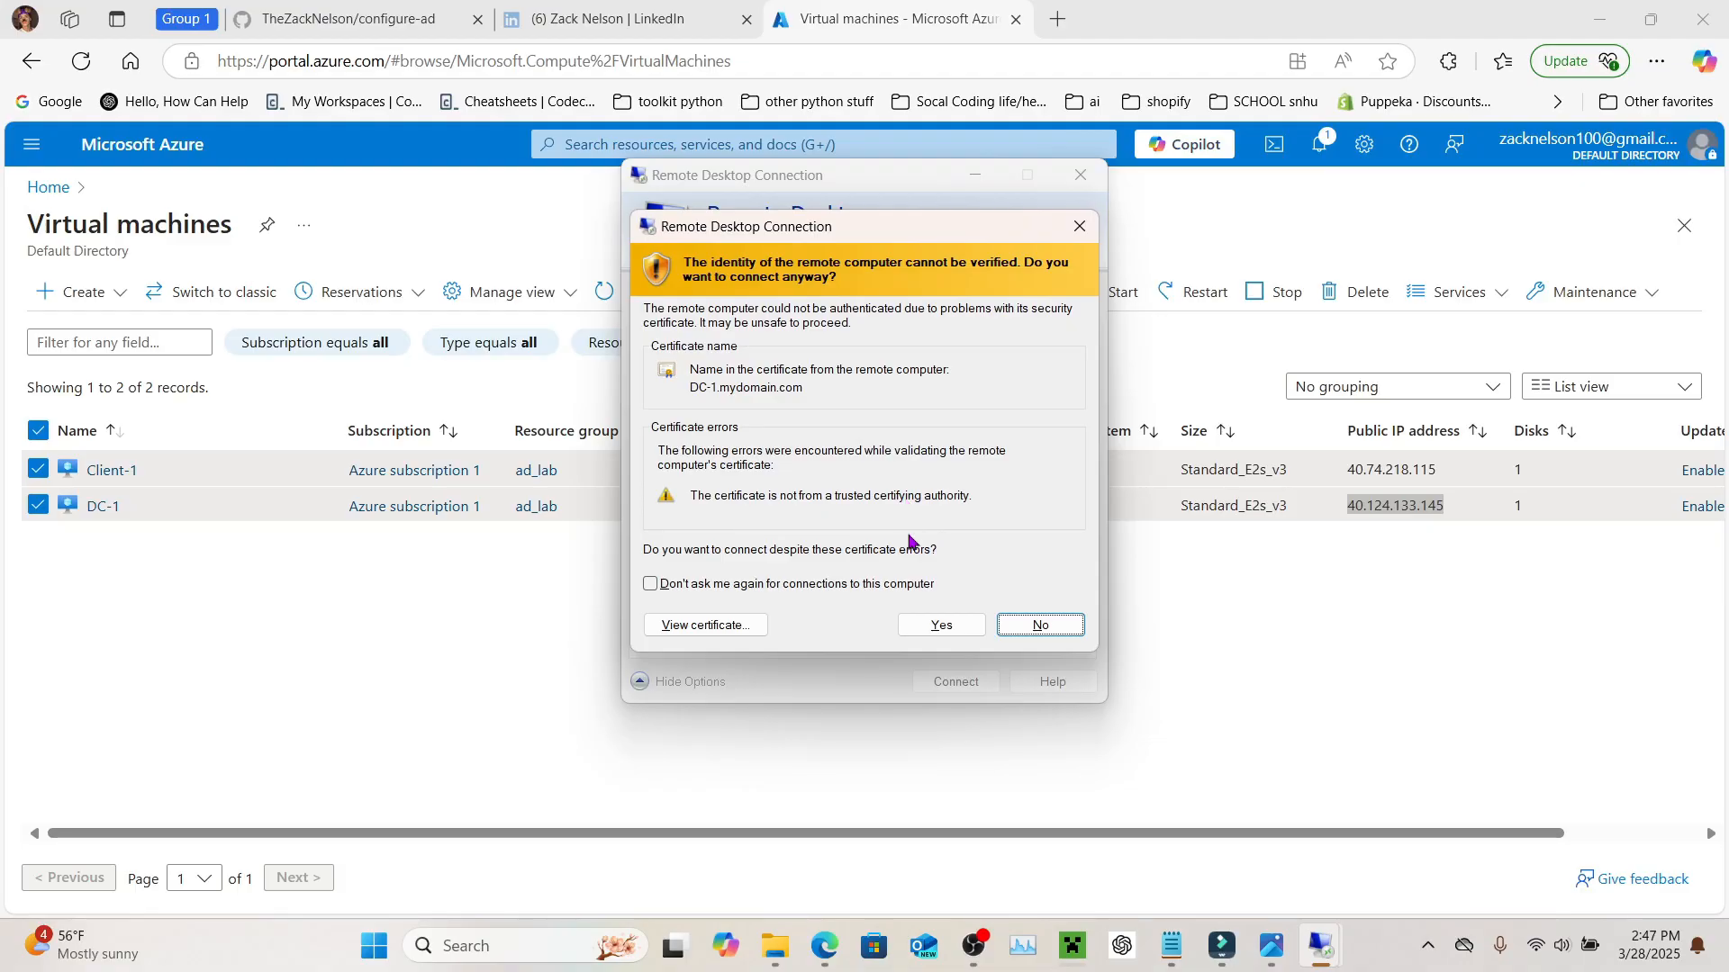
Step: Accept DC-1's certificate, close Server Manager, and expand Windows Administrative Tools in Start
{"action": "left_click", "coordinate": [938, 627]}
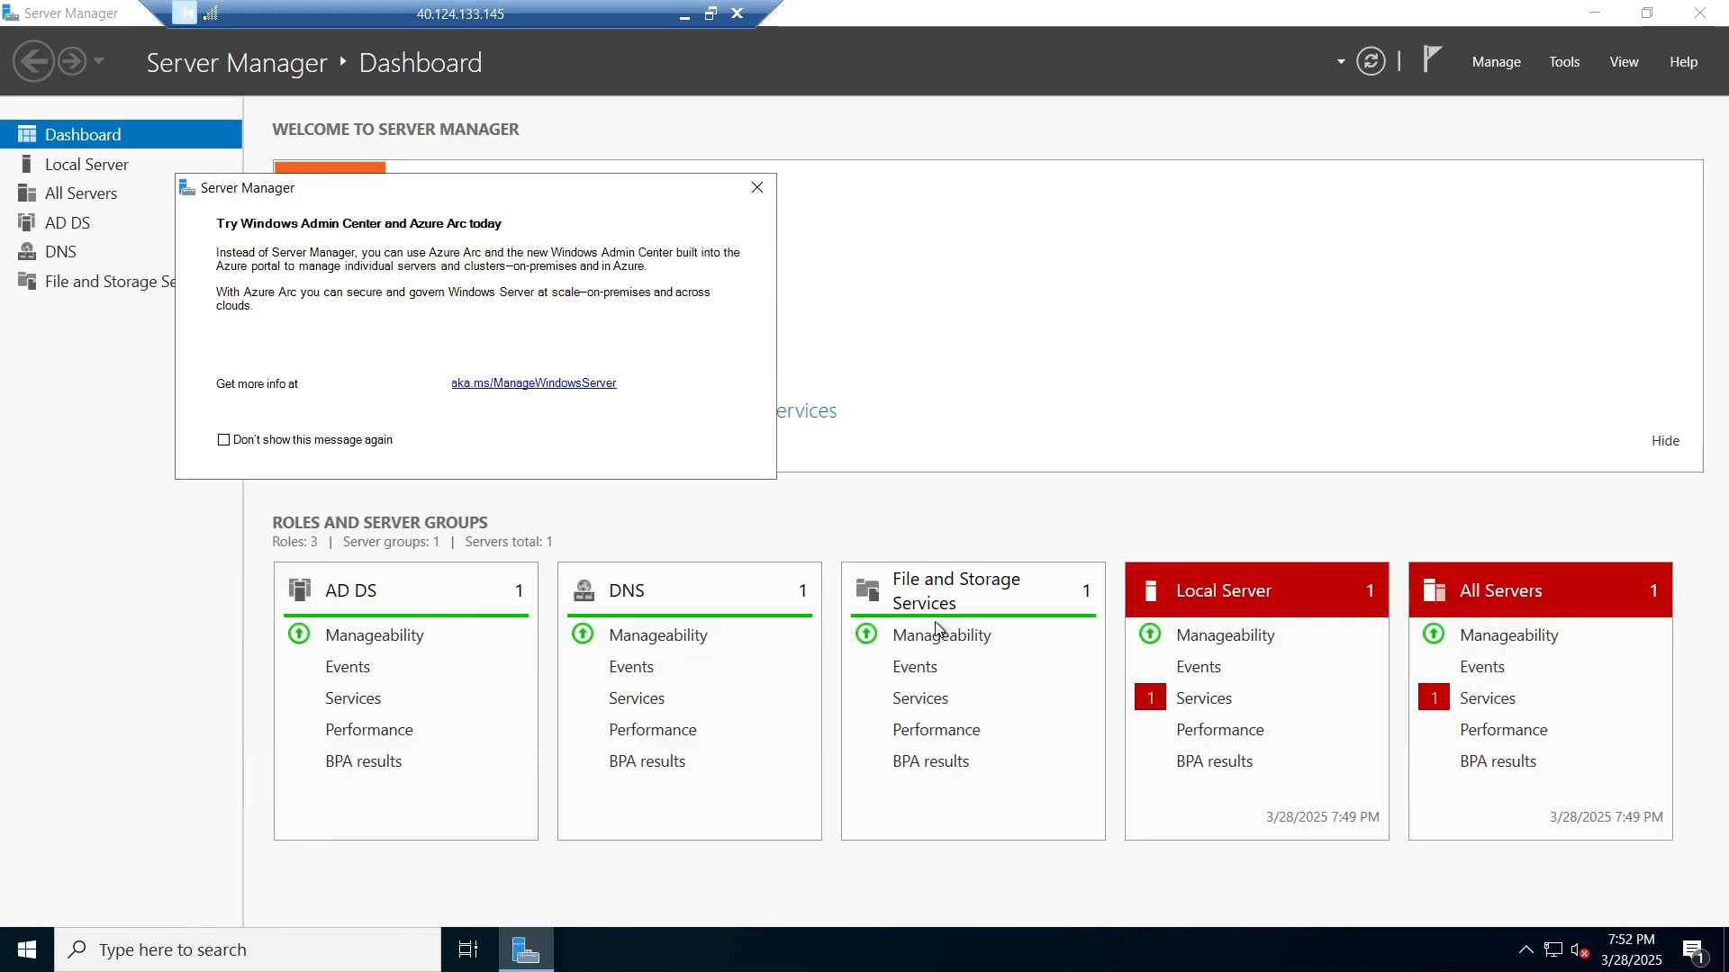
{"action": "left_click", "coordinate": [756, 189]}
{"action": "left_click", "coordinate": [1699, 12]}
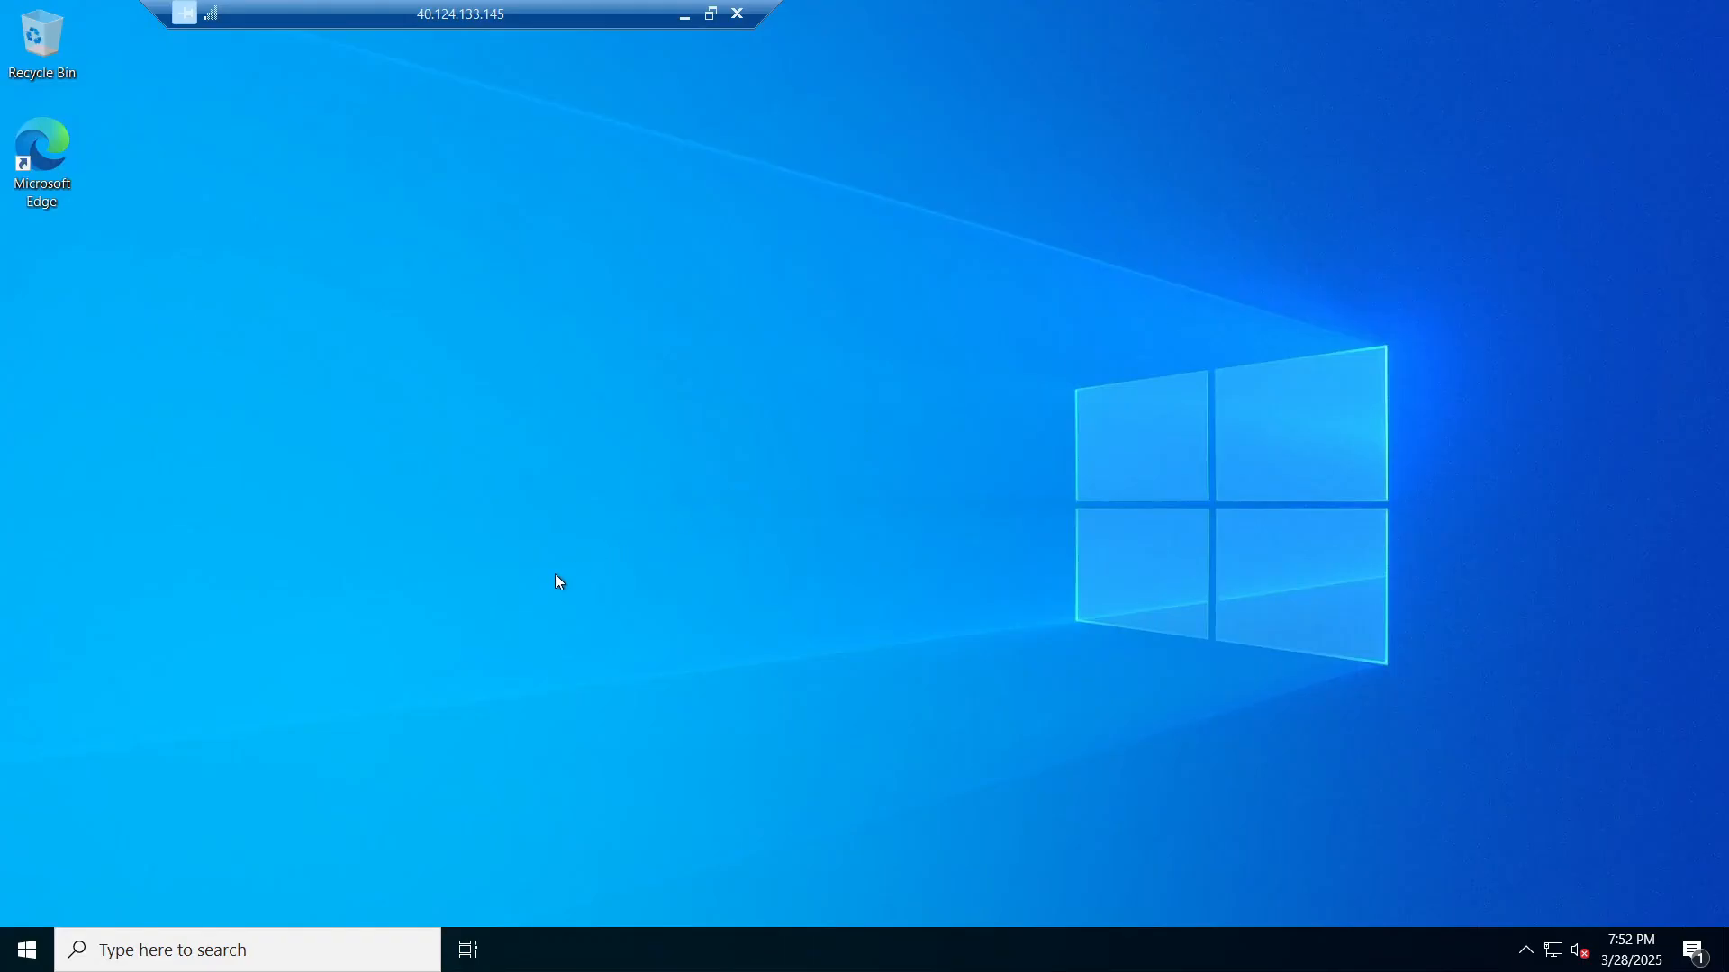
{"action": "left_click", "coordinate": [19, 960]}
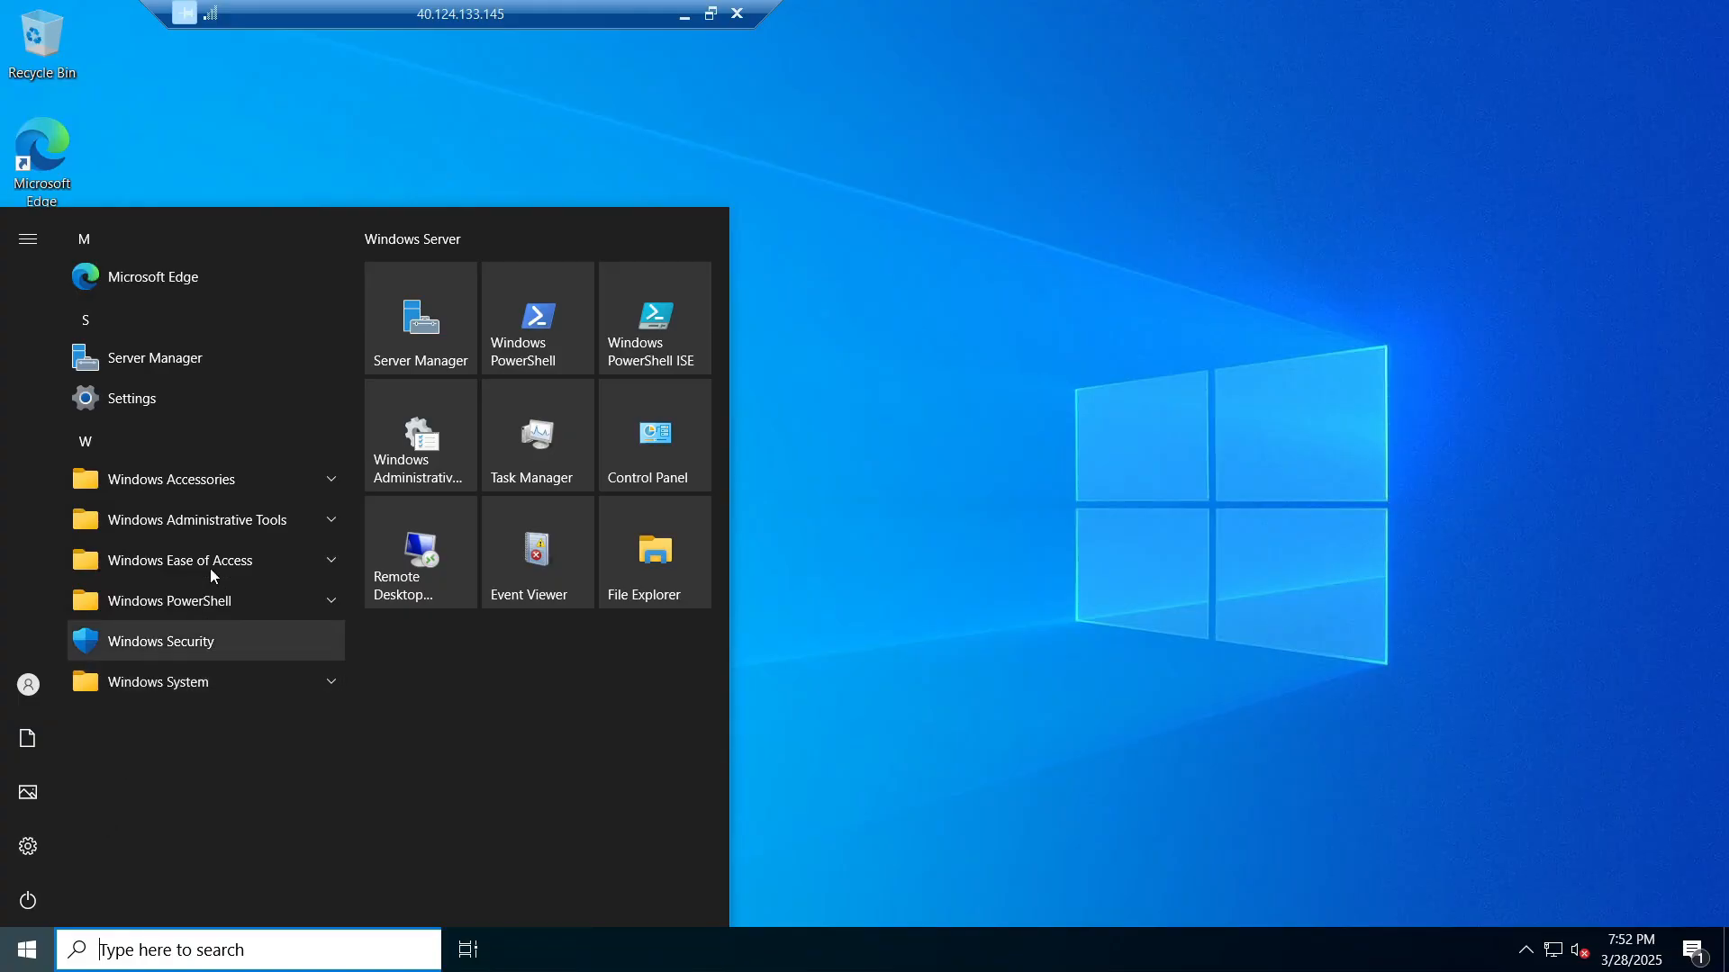
{"action": "left_click", "coordinate": [312, 530]}
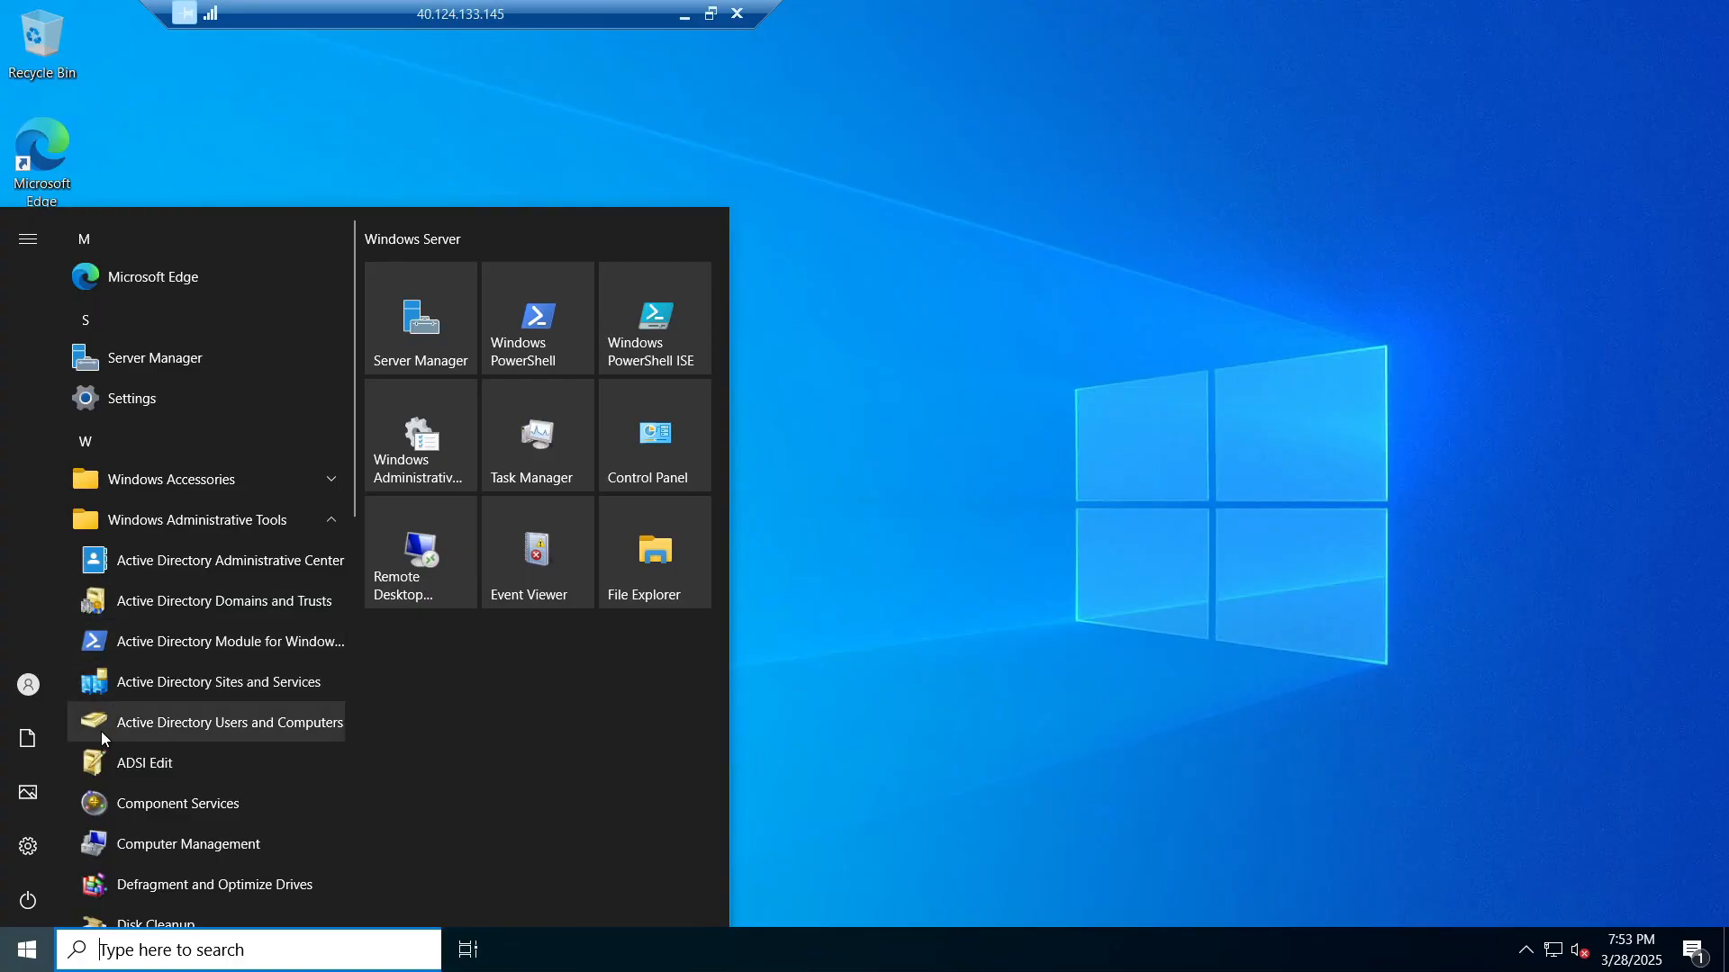
Step: Open Active Directory Users and Computers maximized and view the mydomain.com Users container
{"action": "left_click", "coordinate": [138, 726]}
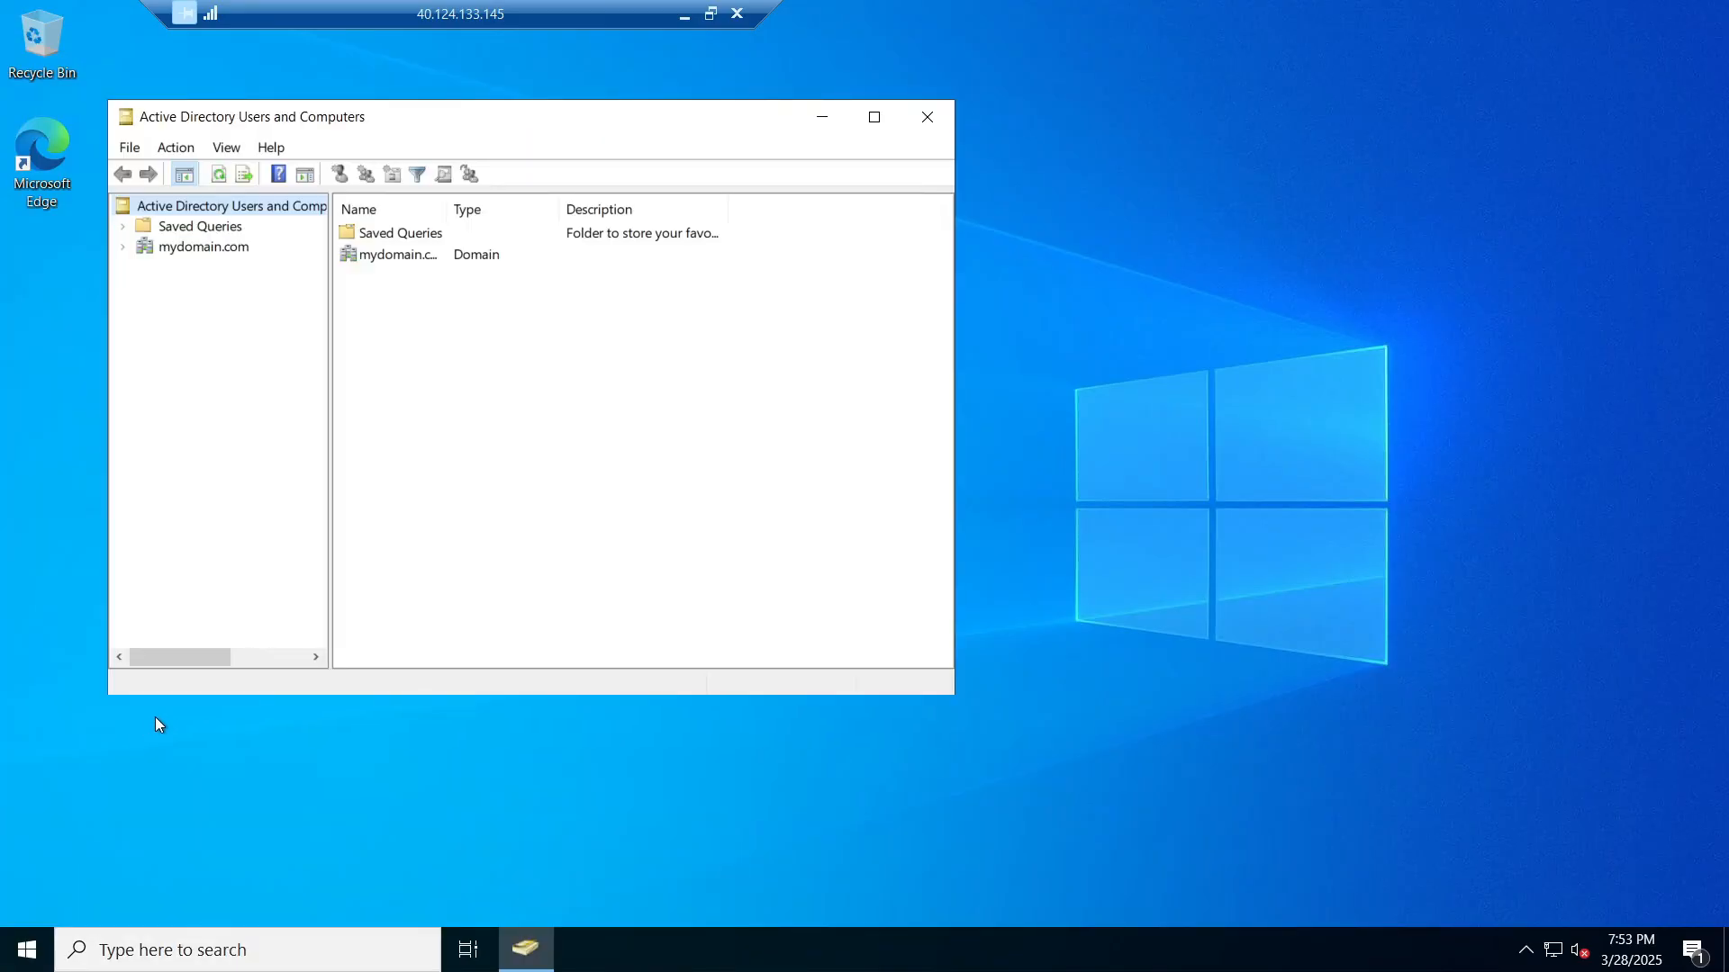
{"action": "left_click_drag", "start_coordinate": [456, 127], "coordinate": [912, 119]}
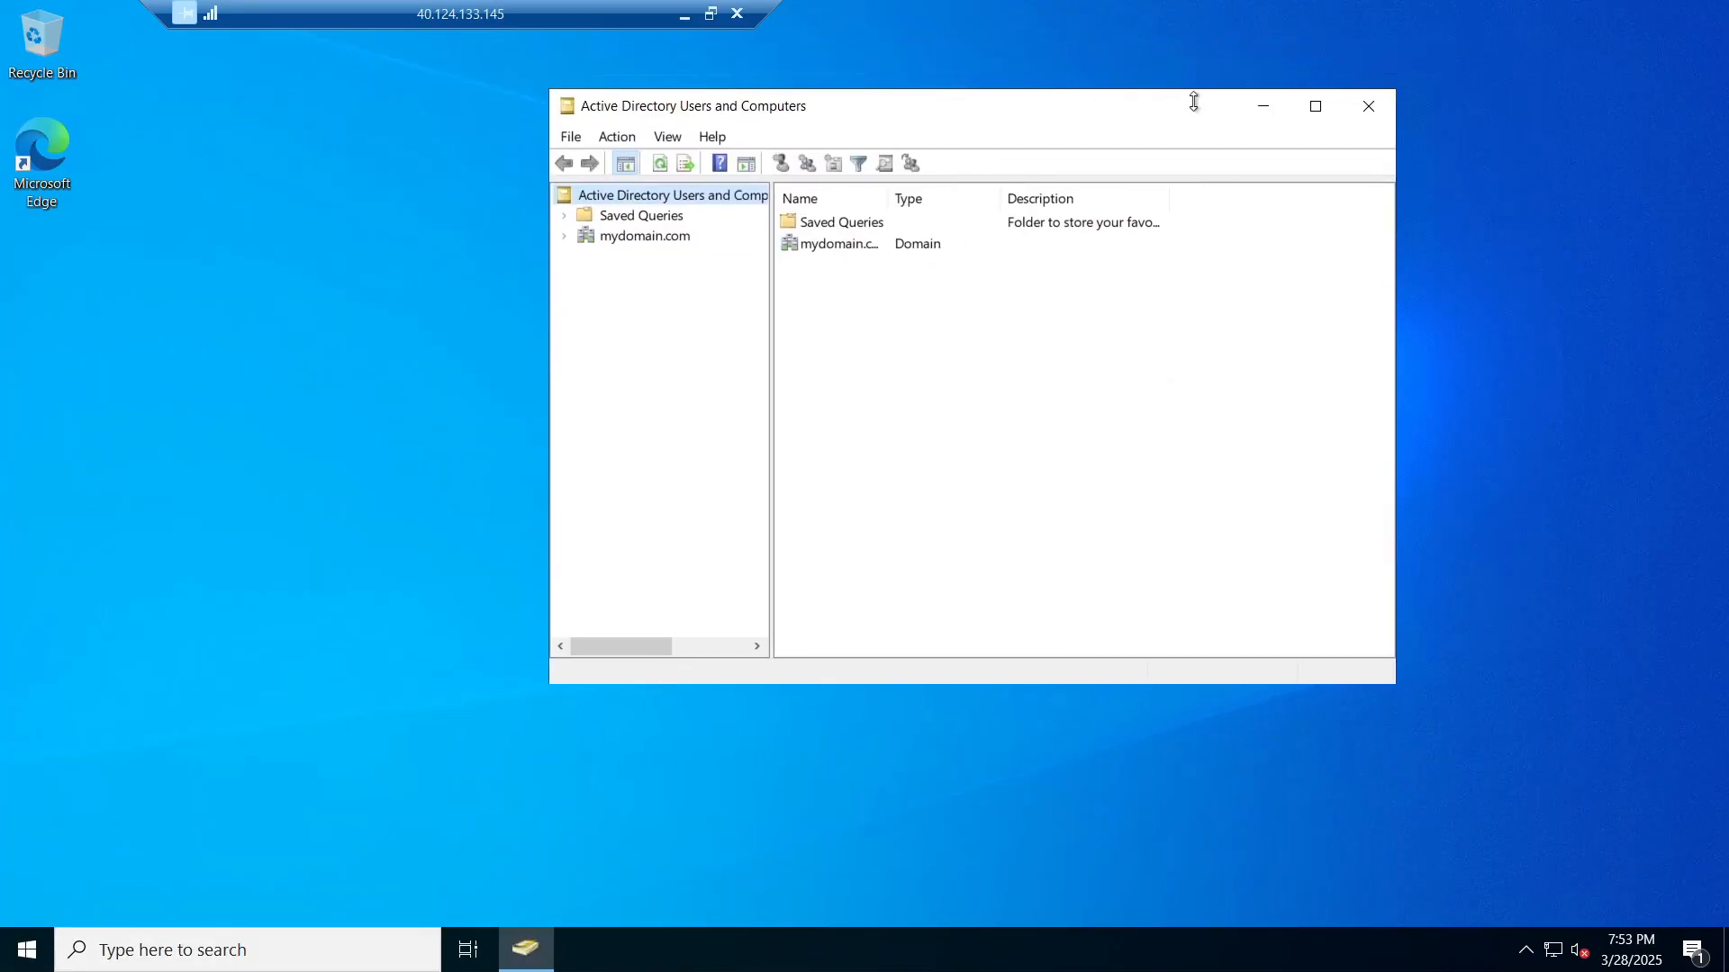
{"action": "left_click", "coordinate": [1315, 107]}
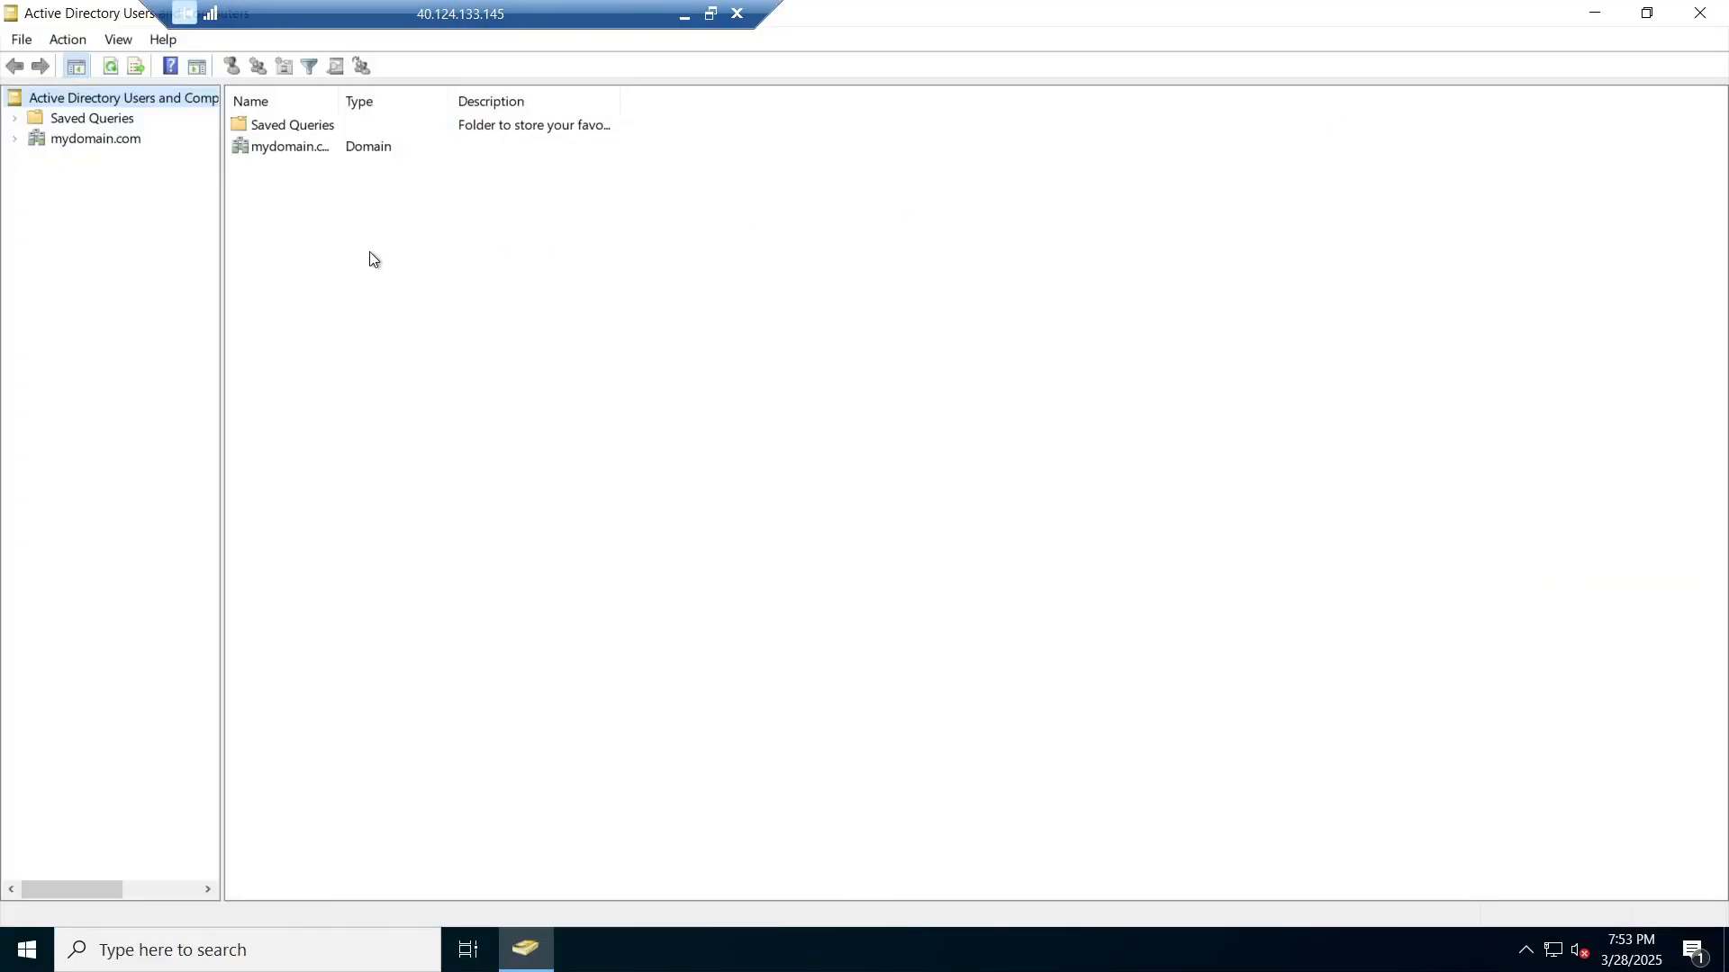
{"action": "left_click", "coordinate": [14, 143]}
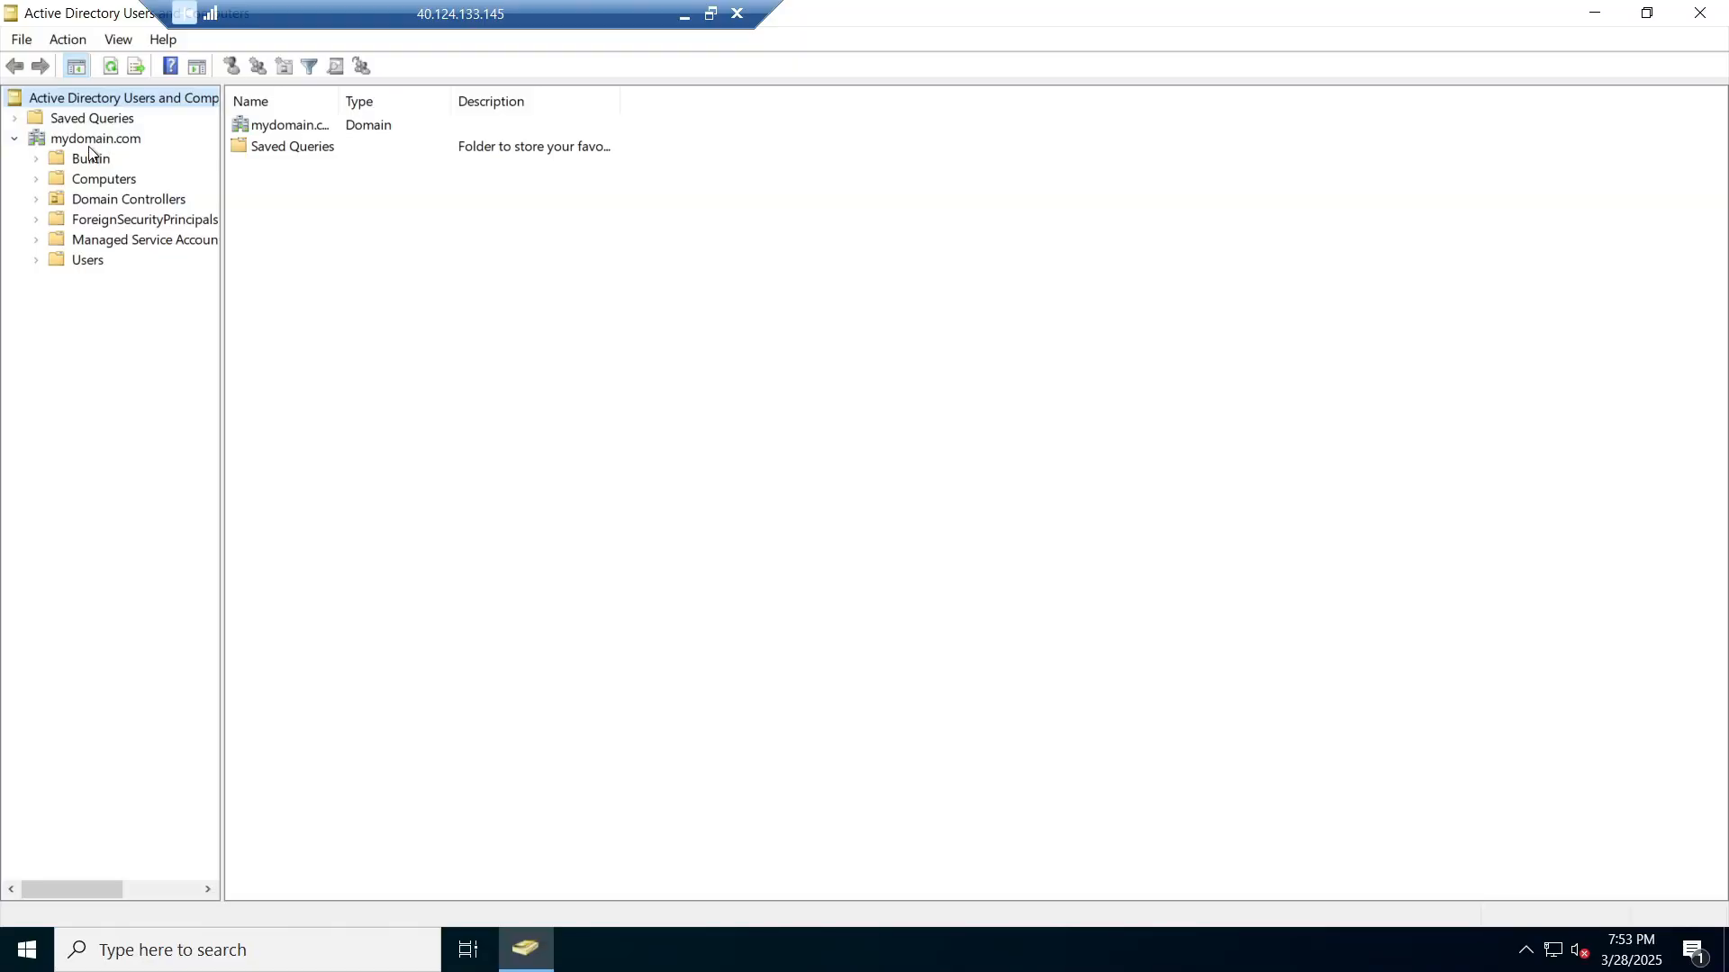
{"action": "left_click", "coordinate": [78, 261]}
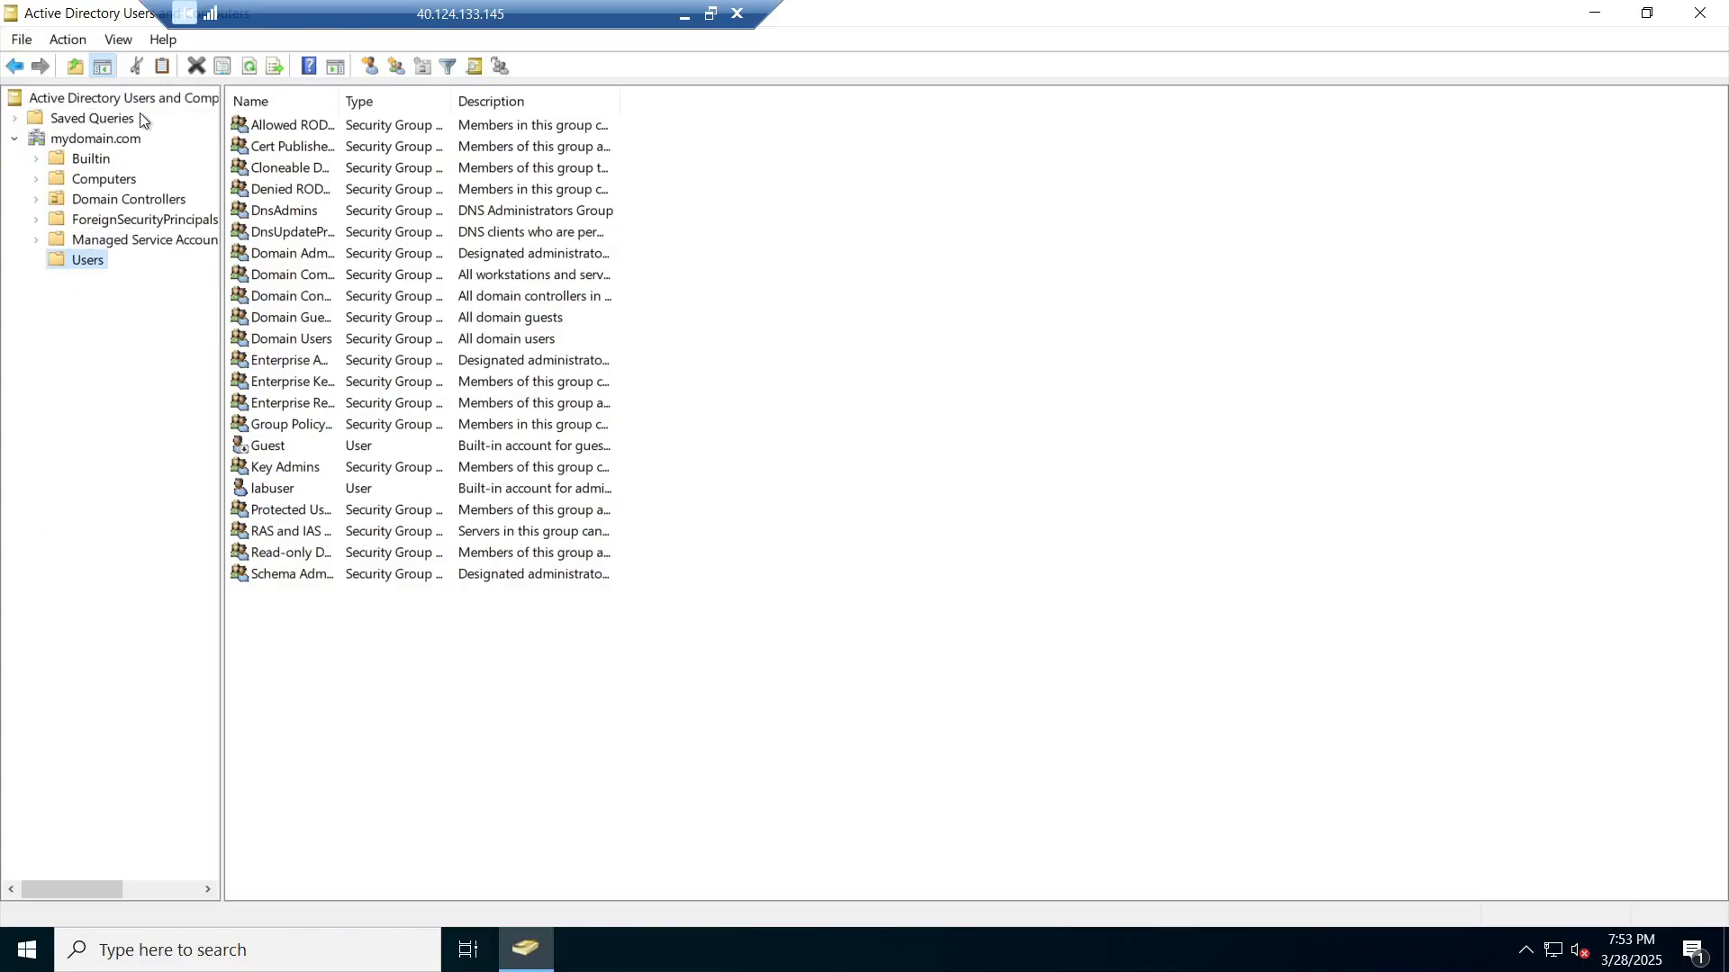
Step: Add a new organizational unit named _EMPLOYEES under the mydomain.com domain
{"action": "left_click", "coordinate": [84, 145]}
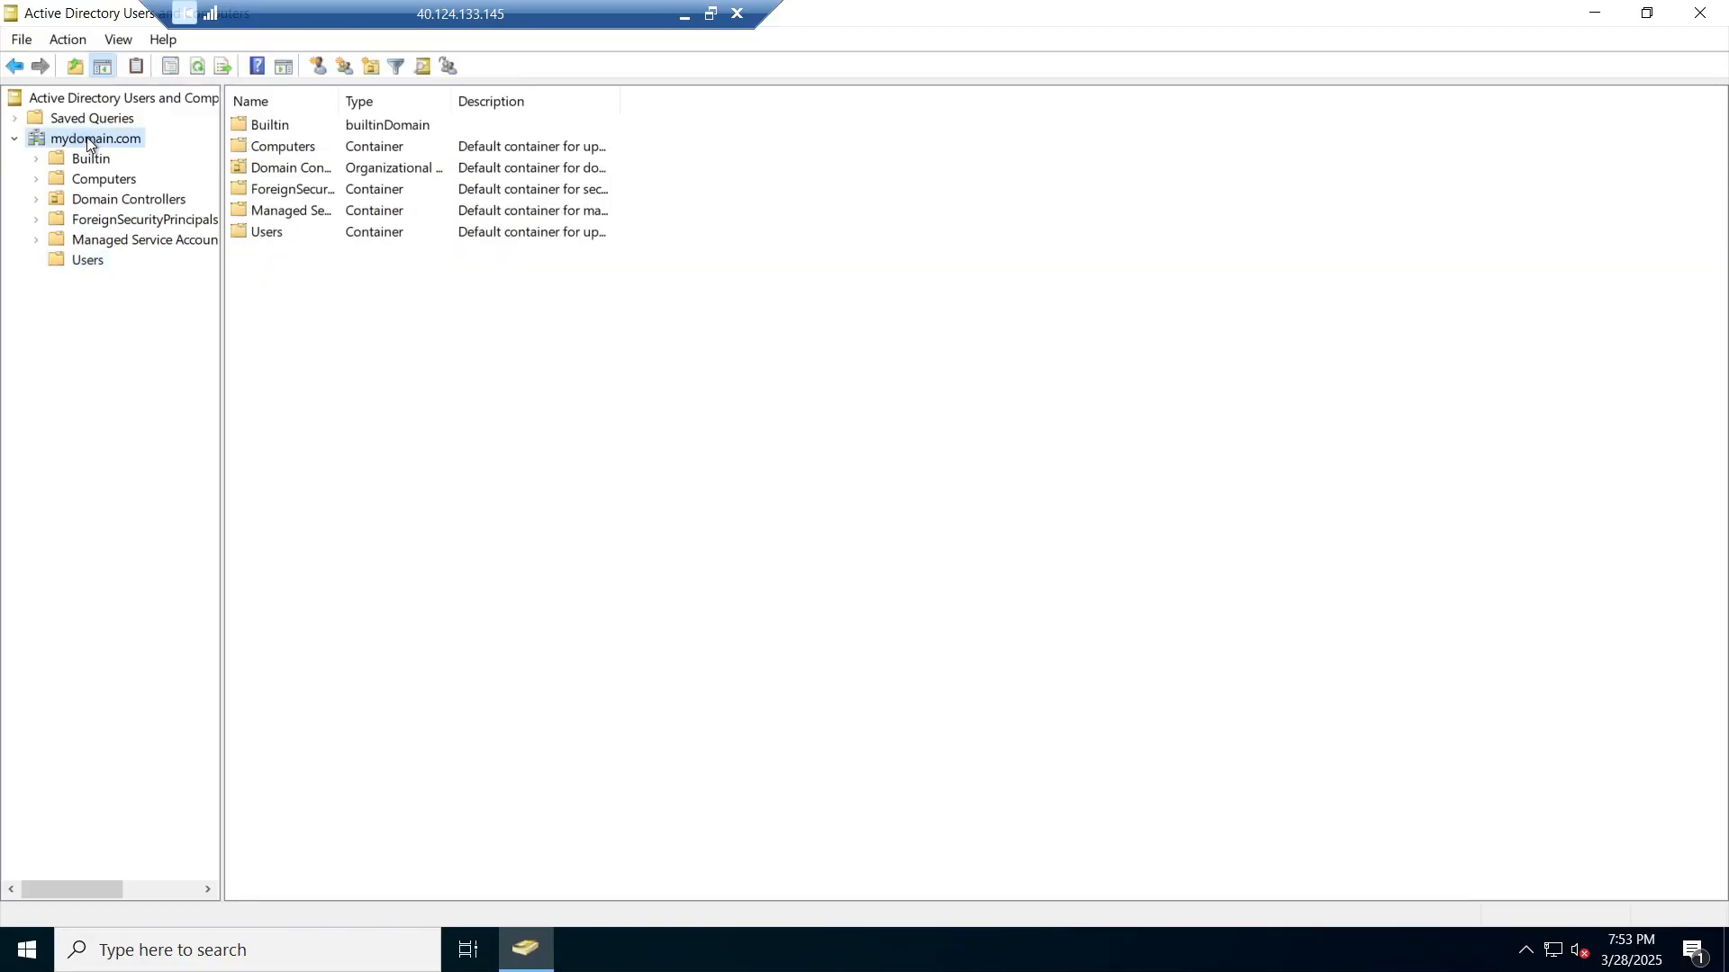
{"action": "right_click", "coordinate": [86, 137]}
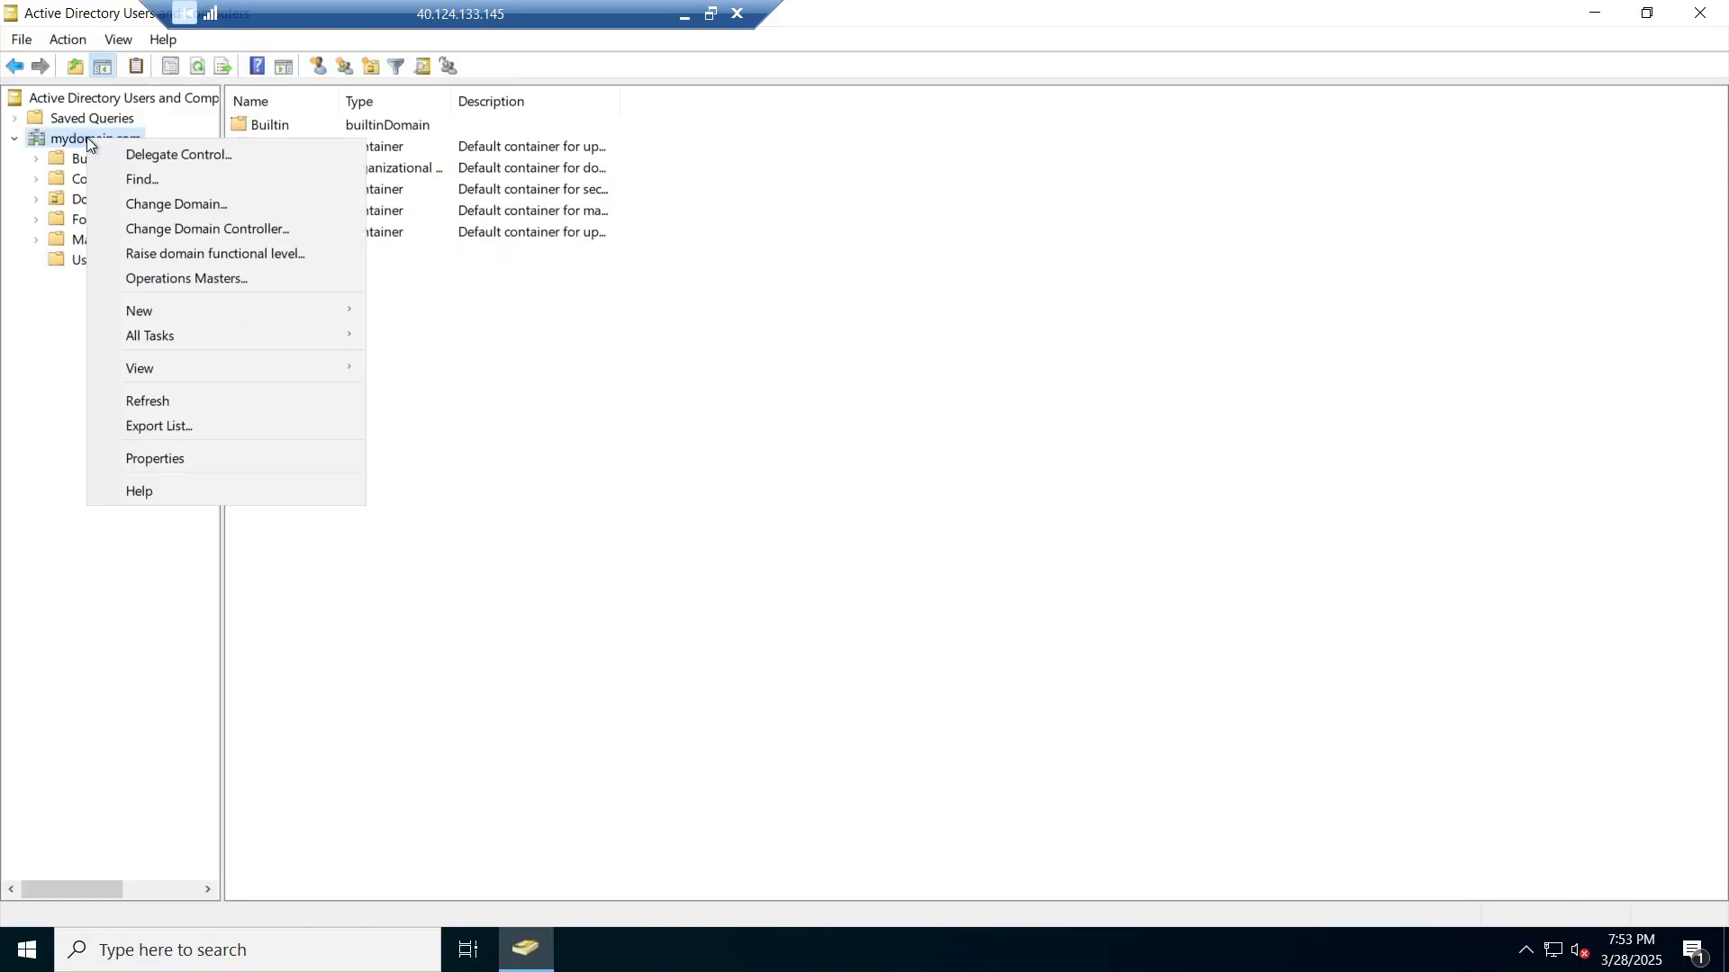
{"action": "mouse_move", "coordinate": [153, 316]}
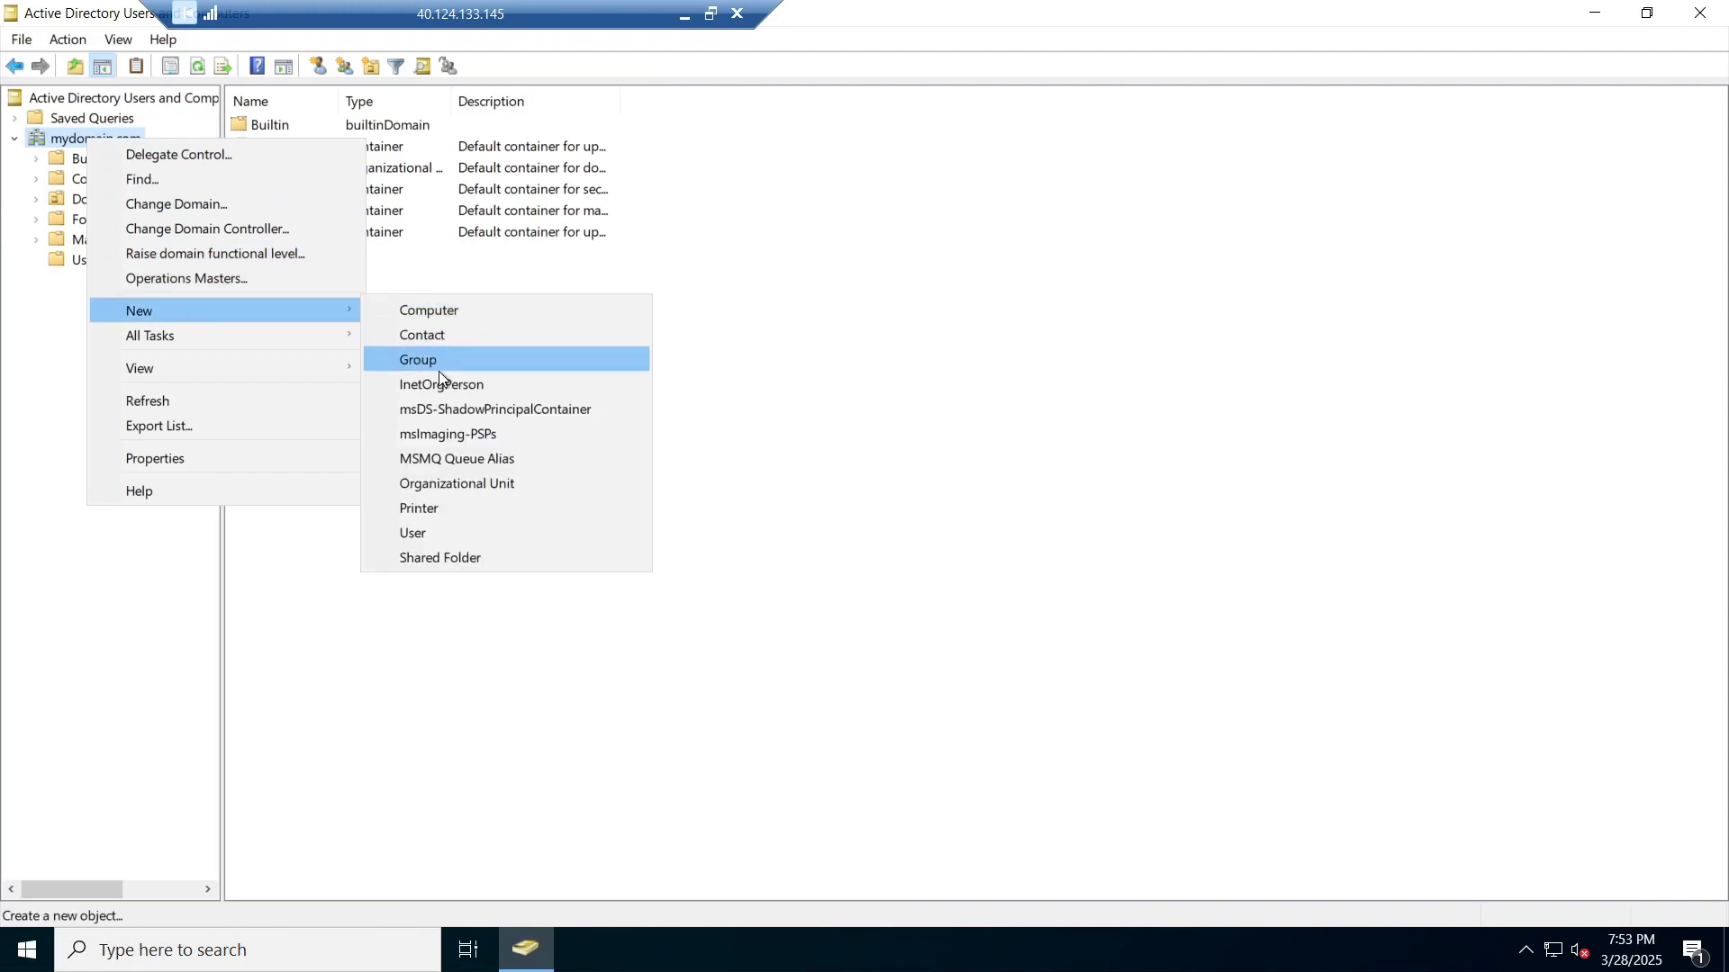
{"action": "left_click", "coordinate": [479, 484]}
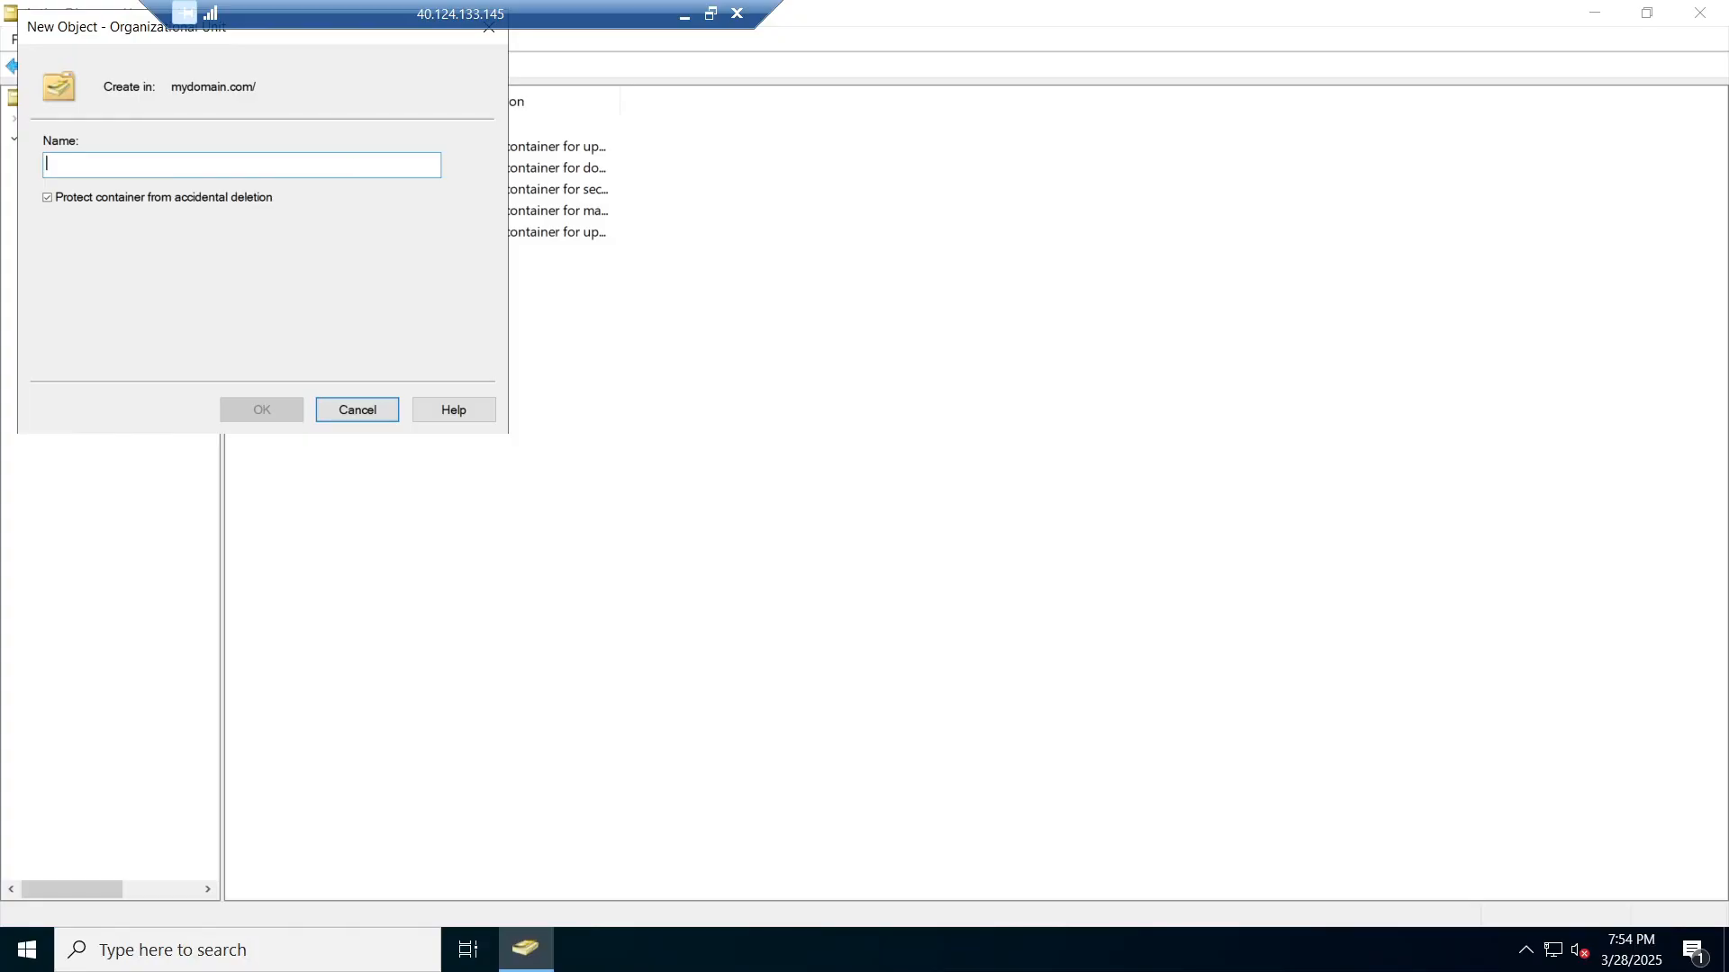
{"action": "type", "text": "_"}
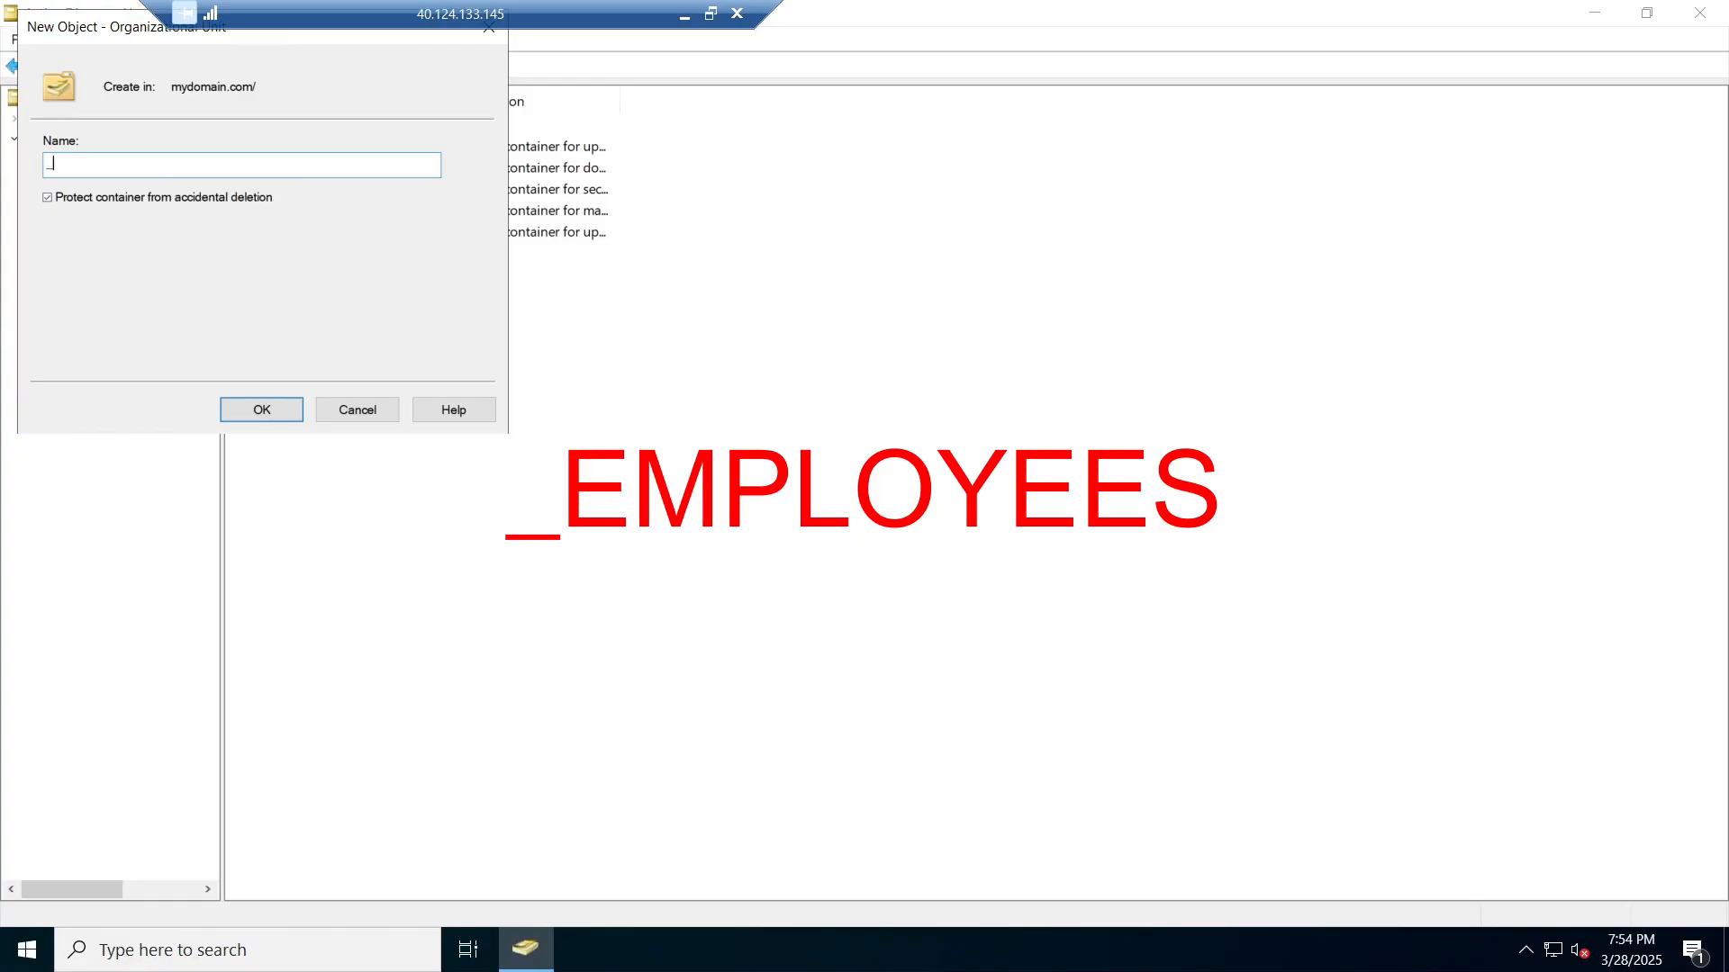
{"action": "type", "text": "EMPLOYEES"}
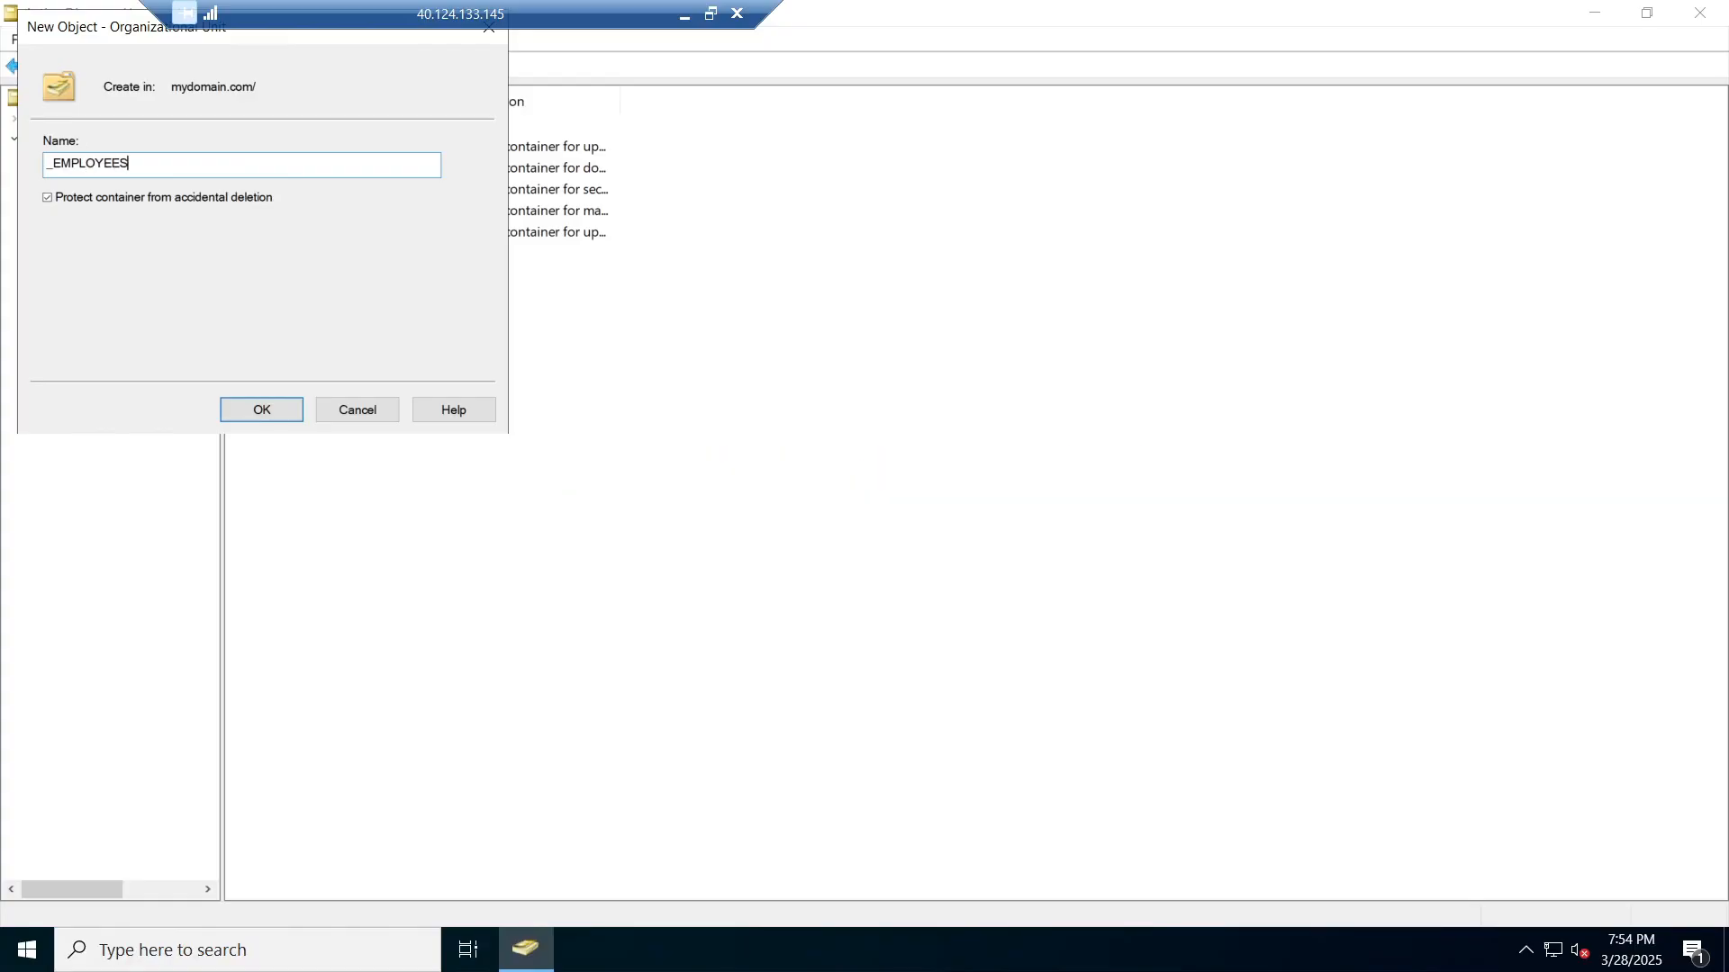
{"action": "left_click", "coordinate": [269, 419]}
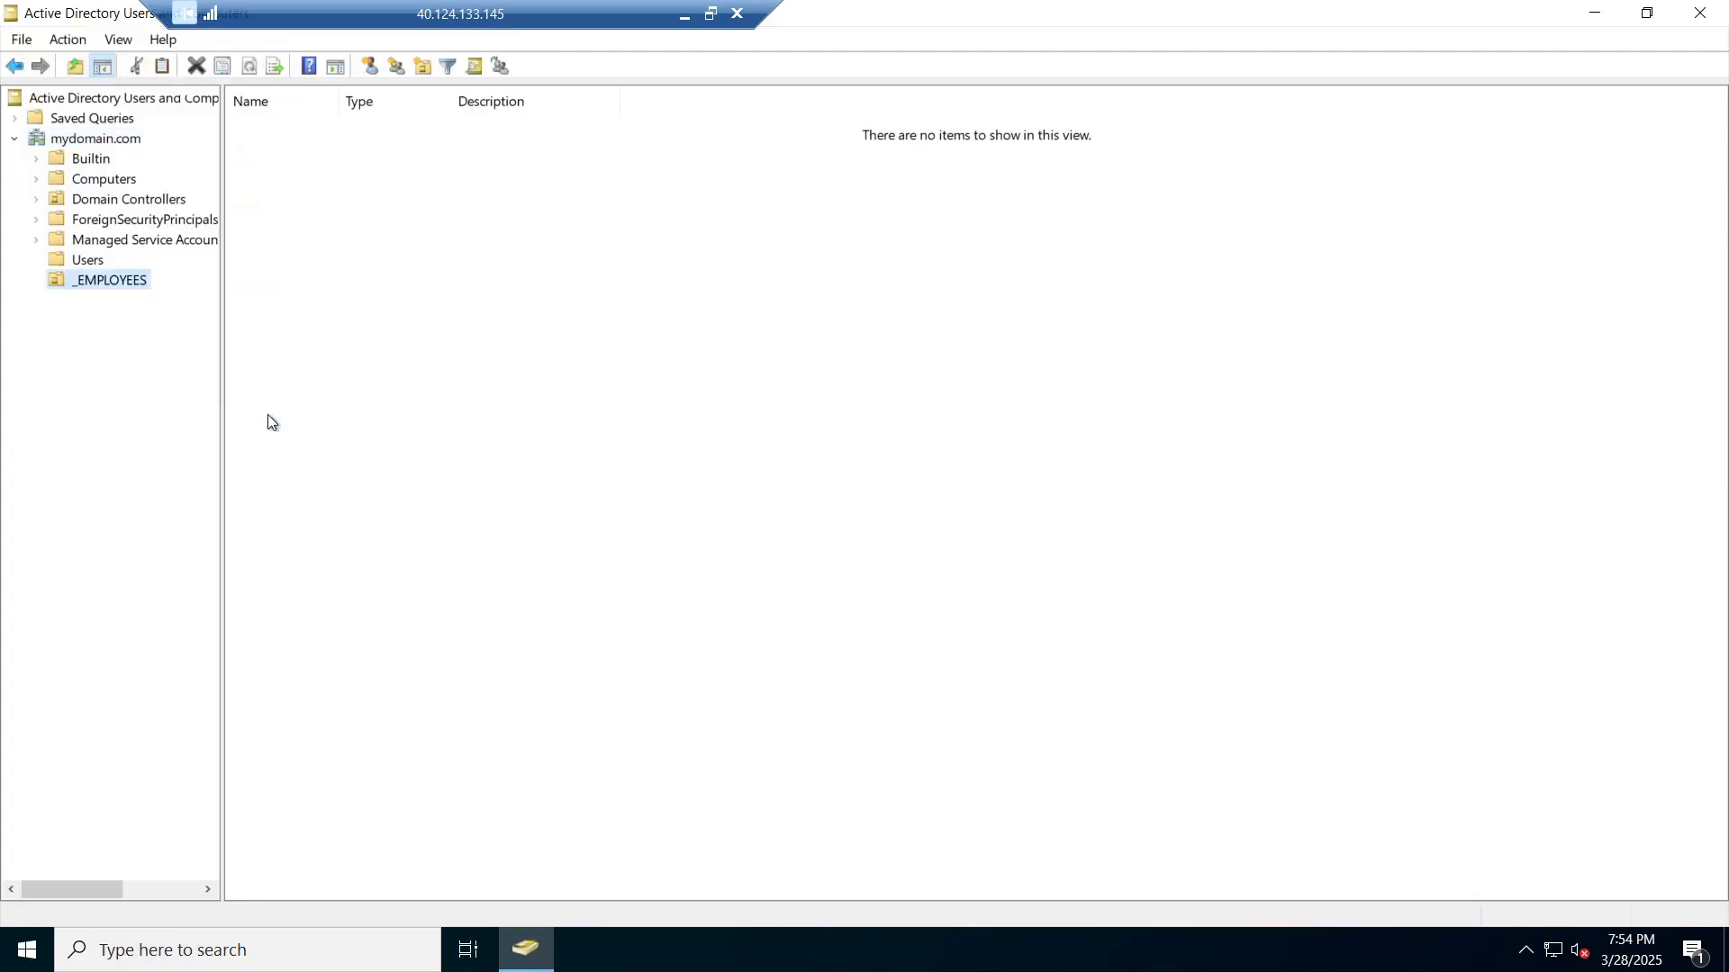
Step: Create a second organizational unit named _ADMINS under mydomain.com
{"action": "left_click", "coordinate": [121, 140]}
{"action": "right_click", "coordinate": [122, 141]}
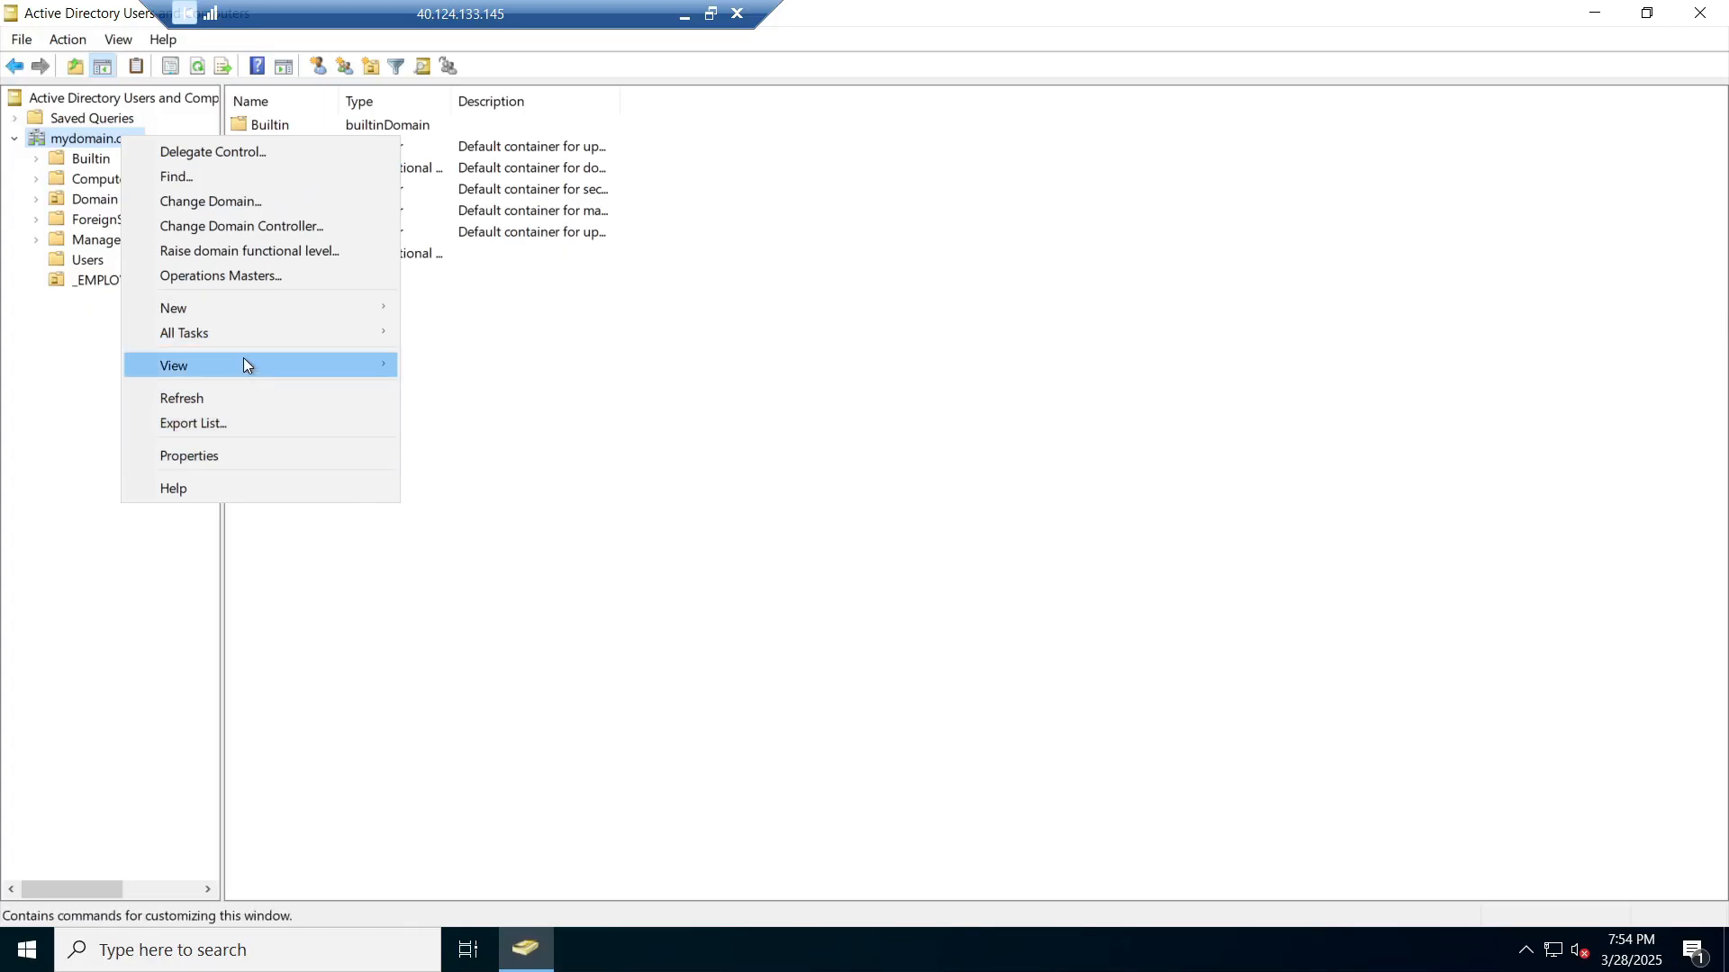
{"action": "mouse_move", "coordinate": [258, 318]}
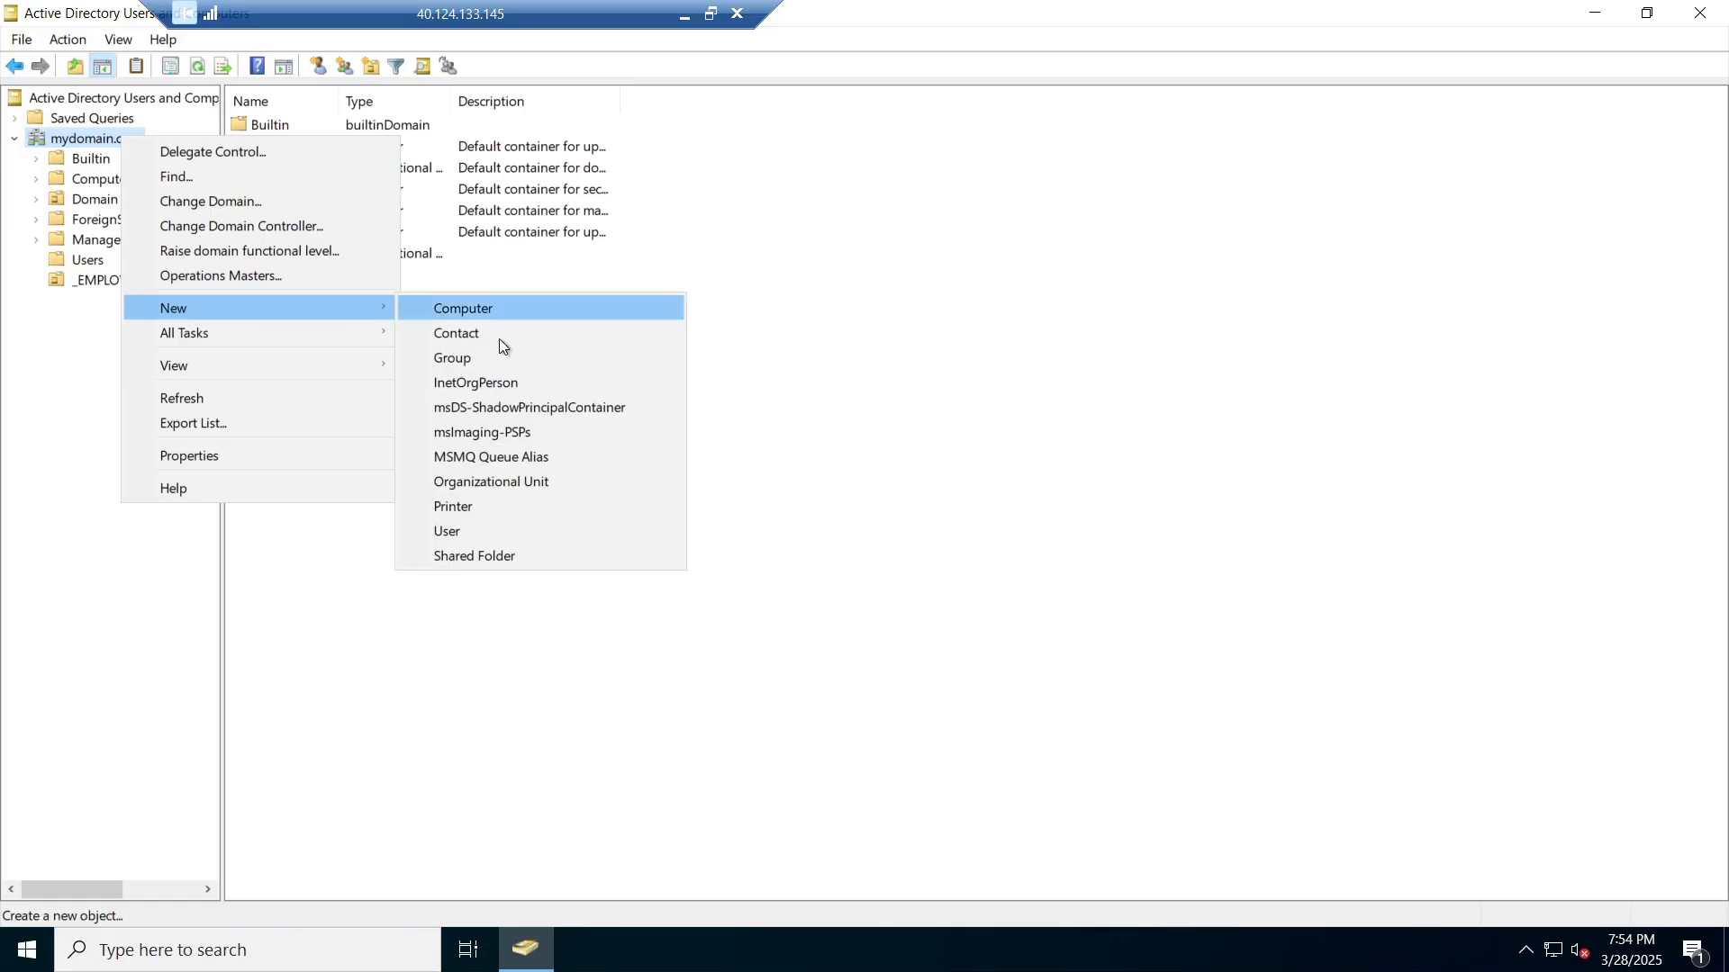
{"action": "left_click", "coordinate": [519, 492]}
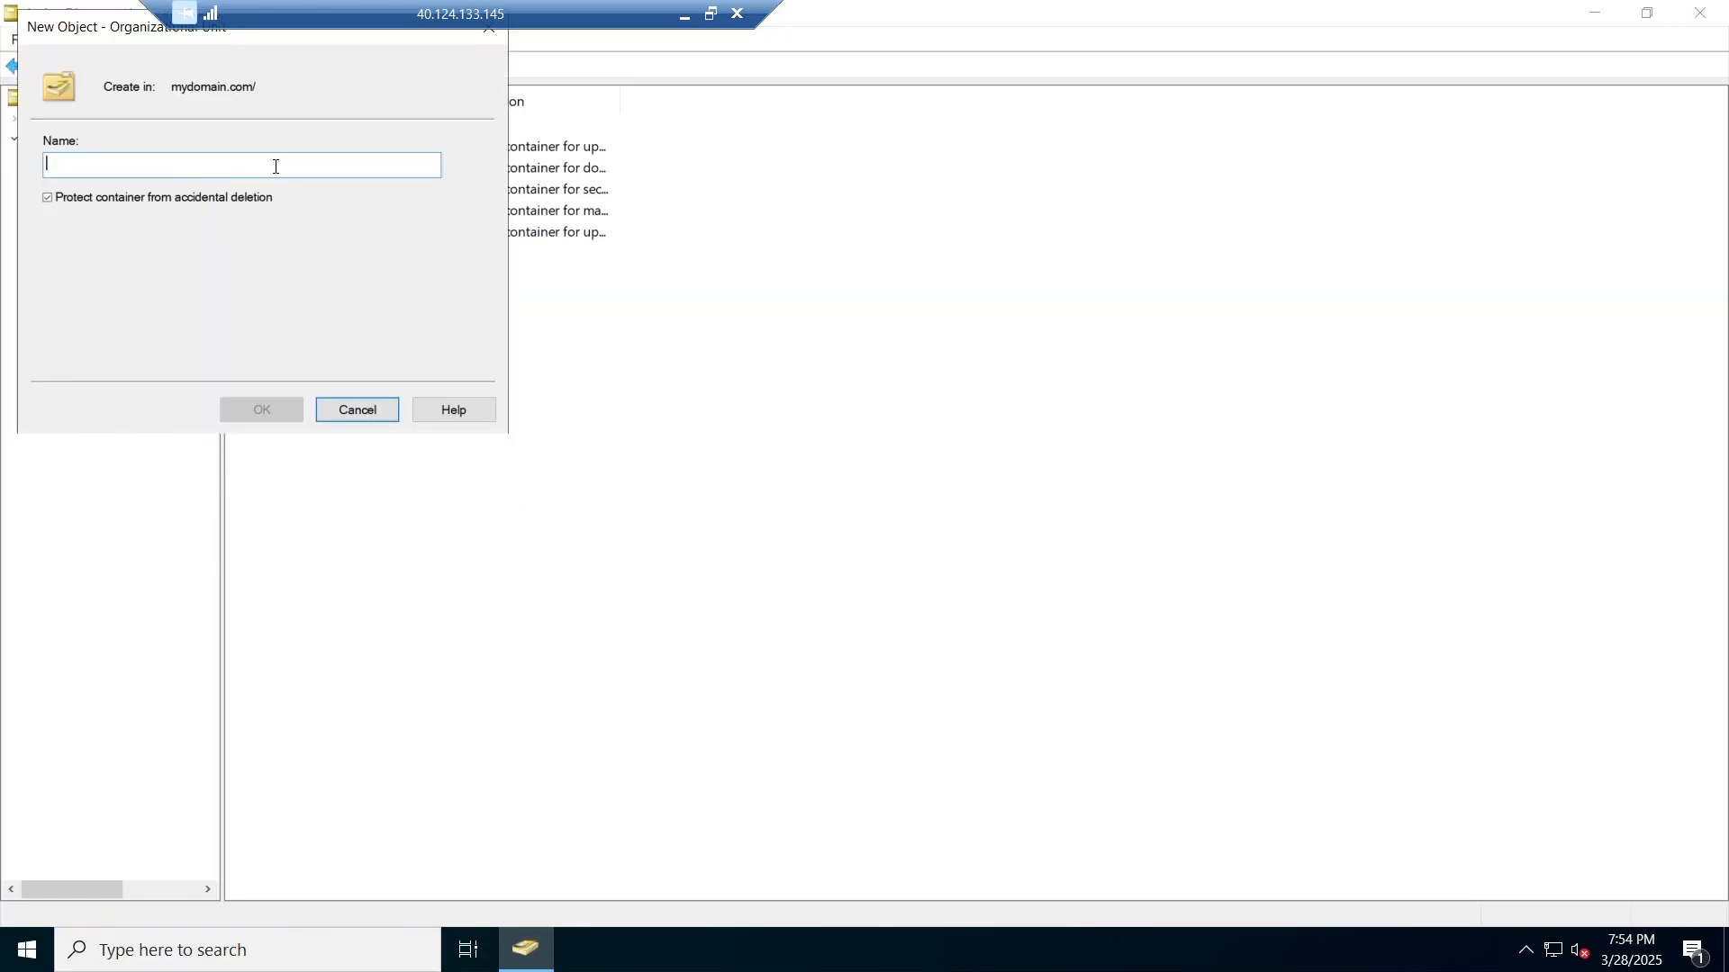
{"action": "type", "text": "_"}
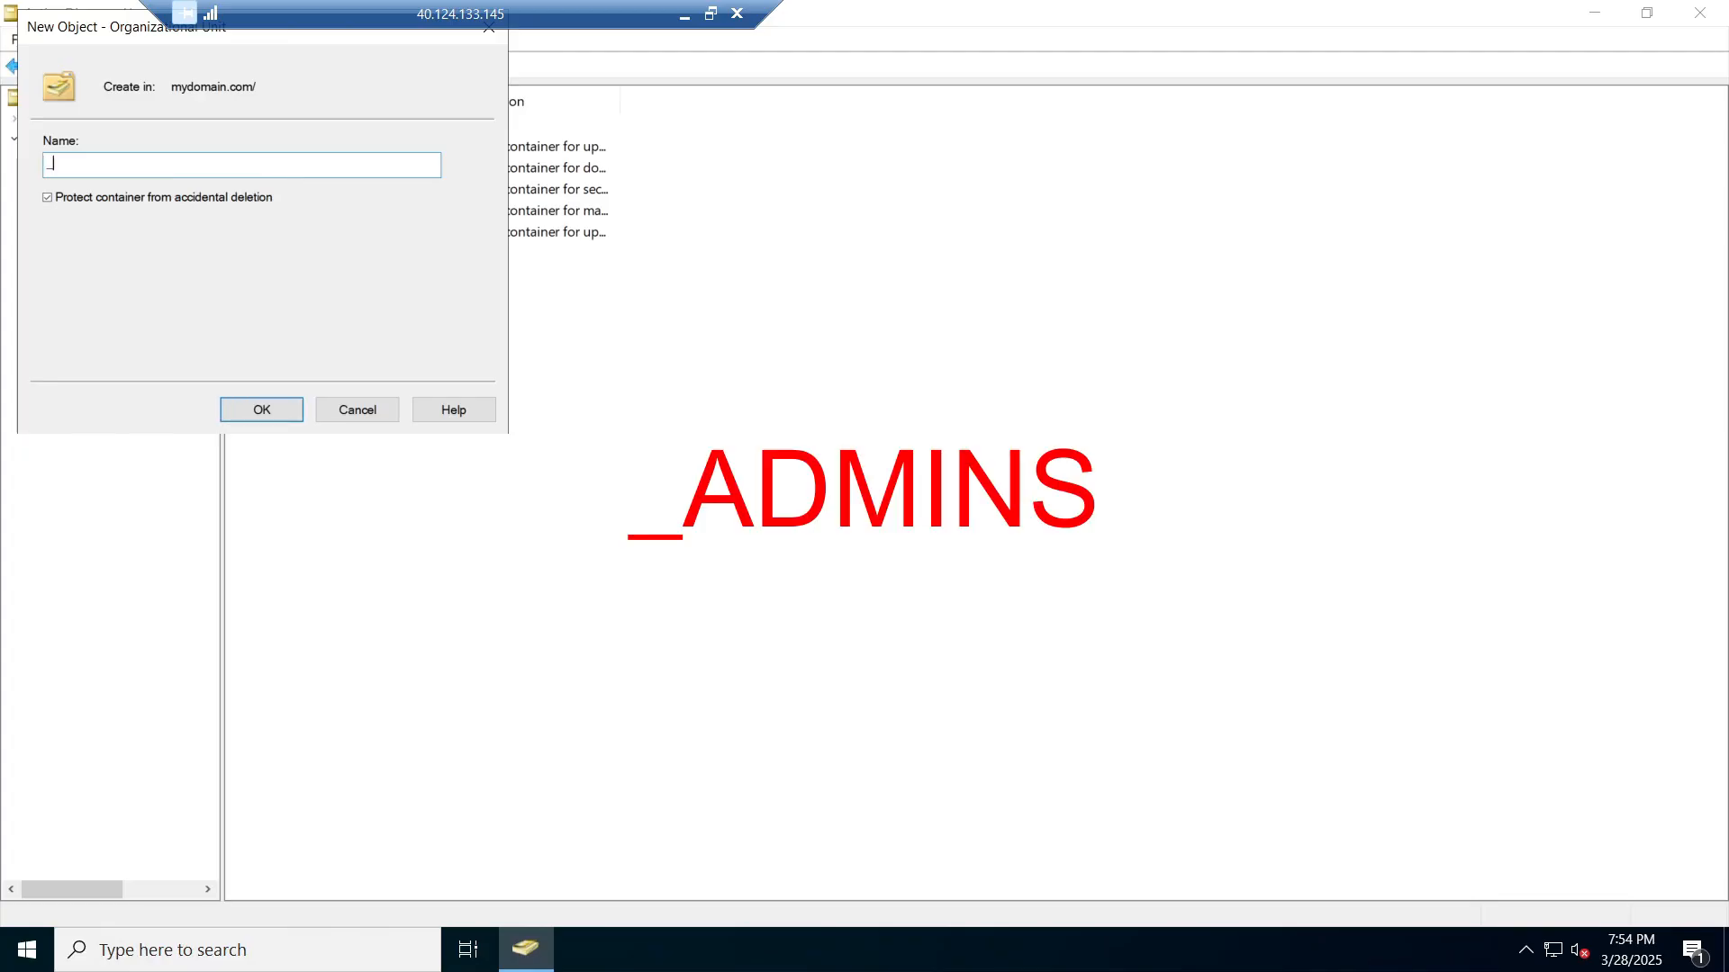
{"action": "type", "text": "a"}
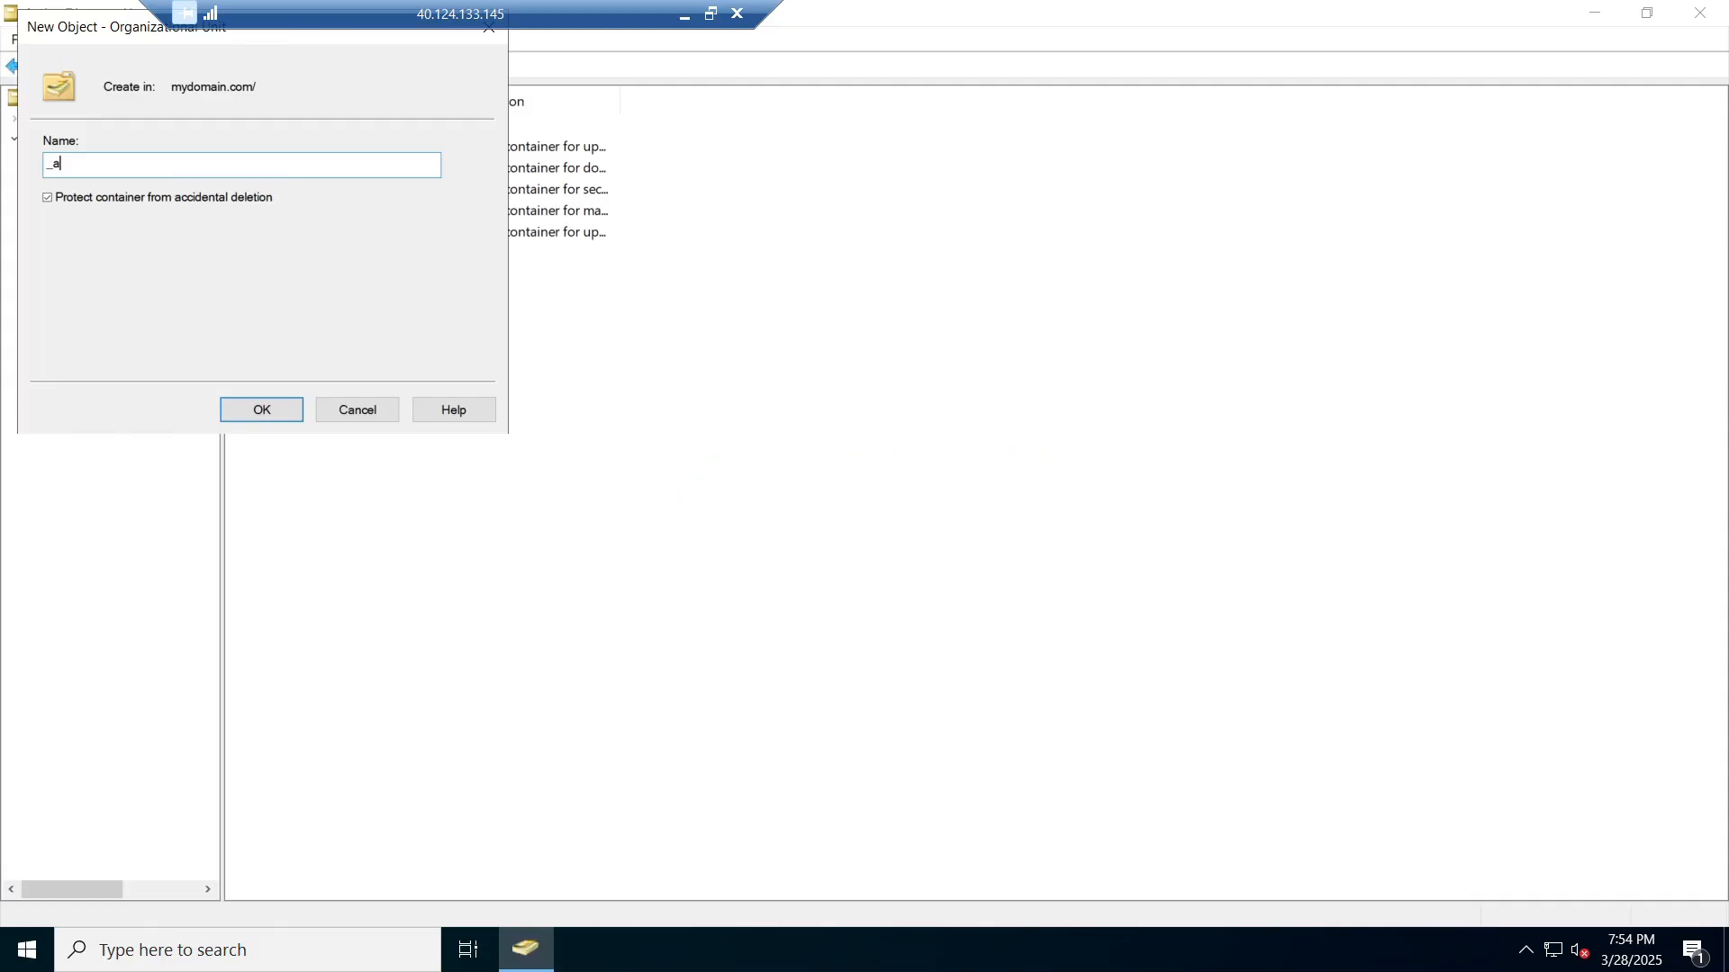
{"action": "key", "text": "BackSpace"}
{"action": "type", "text": "ADMINS"}
{"action": "left_click", "coordinate": [262, 410]}
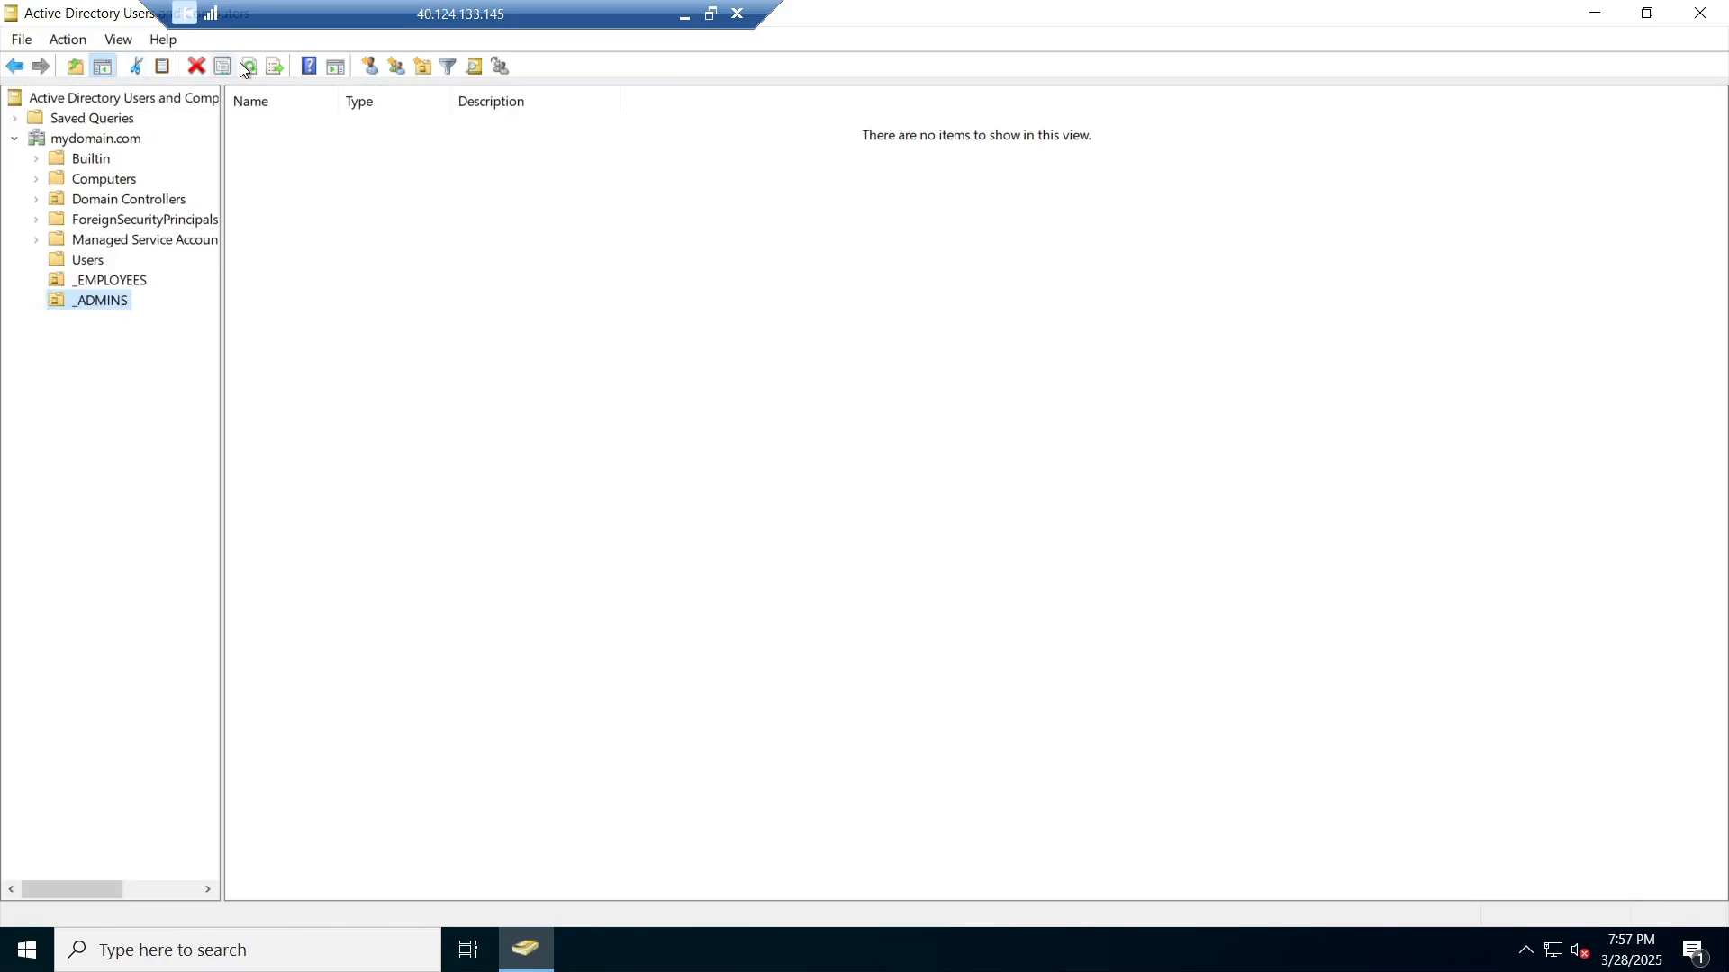
Step: Refresh the directory tree from the Action menu
{"action": "left_click", "coordinate": [16, 41]}
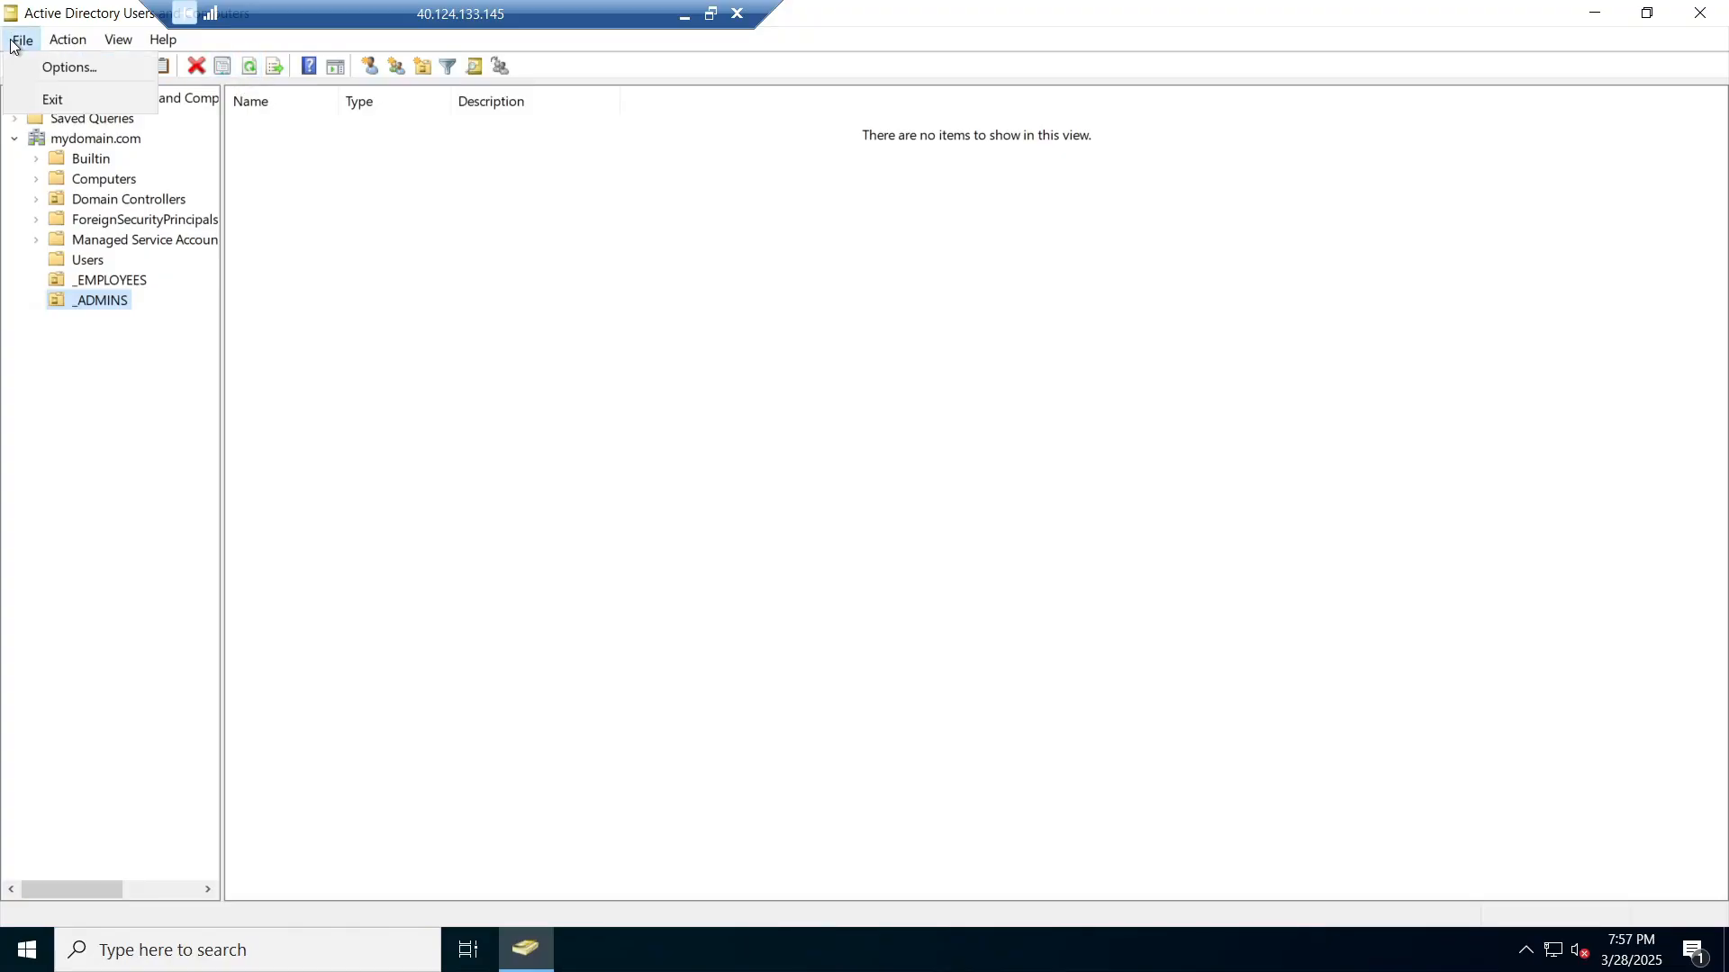
{"action": "left_click", "coordinate": [56, 41]}
{"action": "left_click", "coordinate": [102, 283]}
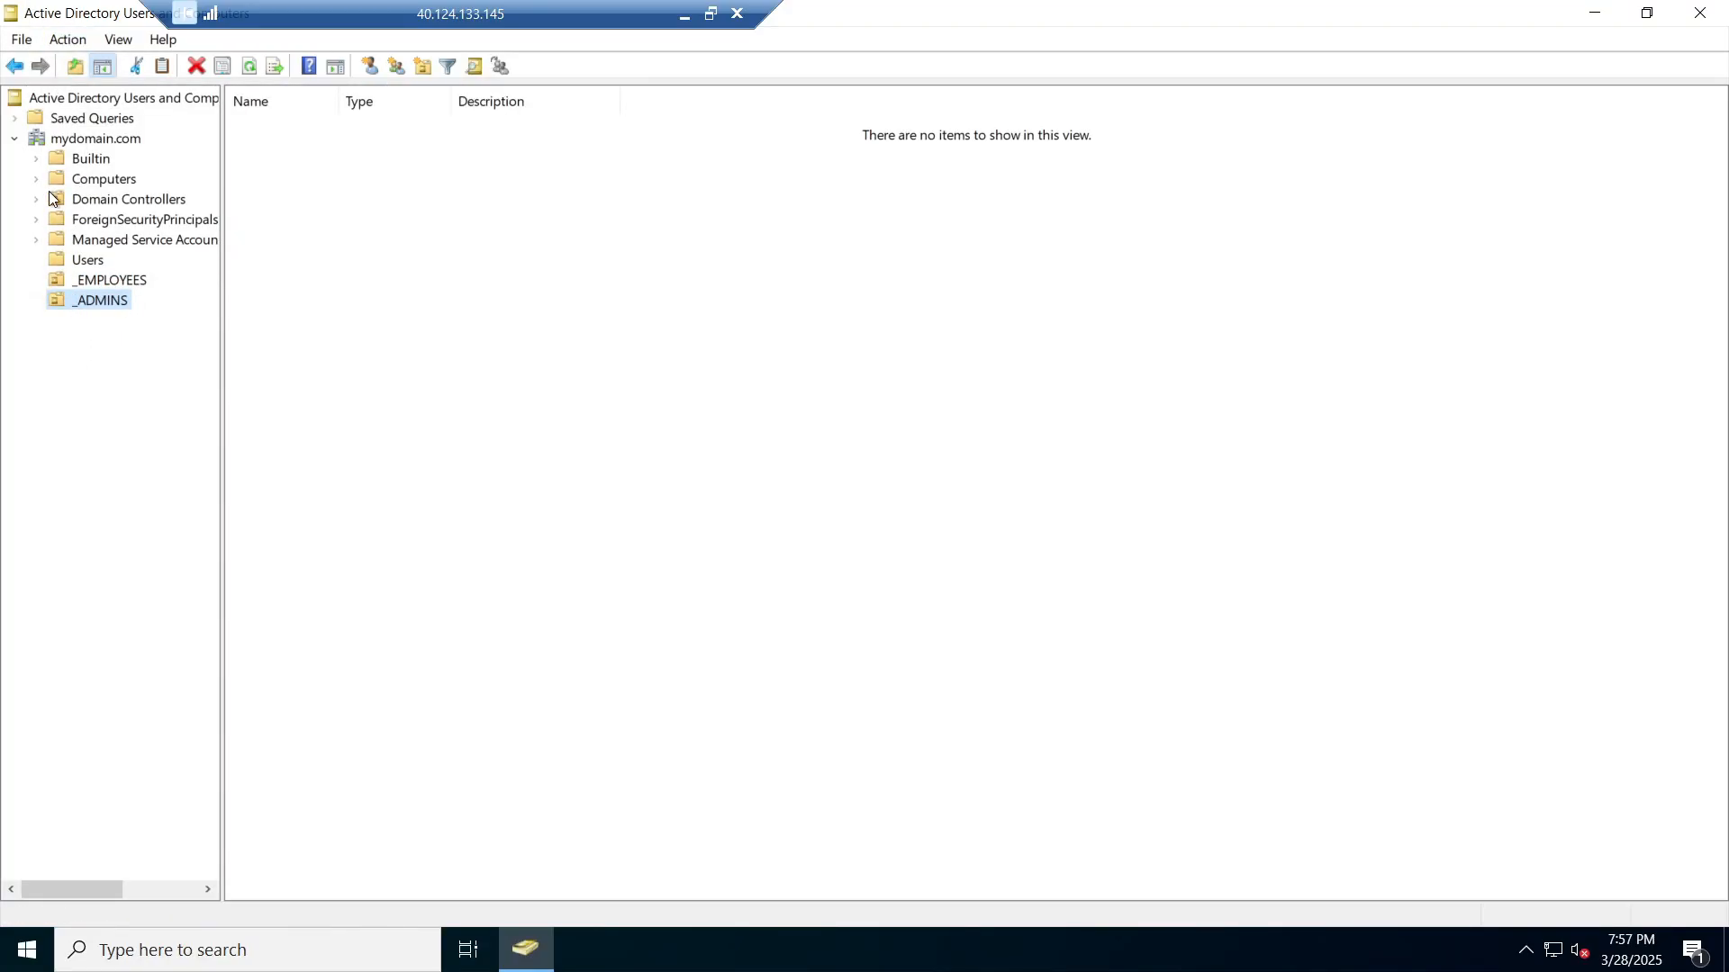
Step: Start the New User wizard inside the _ADMINS unit
{"action": "left_click", "coordinate": [101, 282]}
{"action": "left_click", "coordinate": [93, 302]}
{"action": "right_click", "coordinate": [513, 220]}
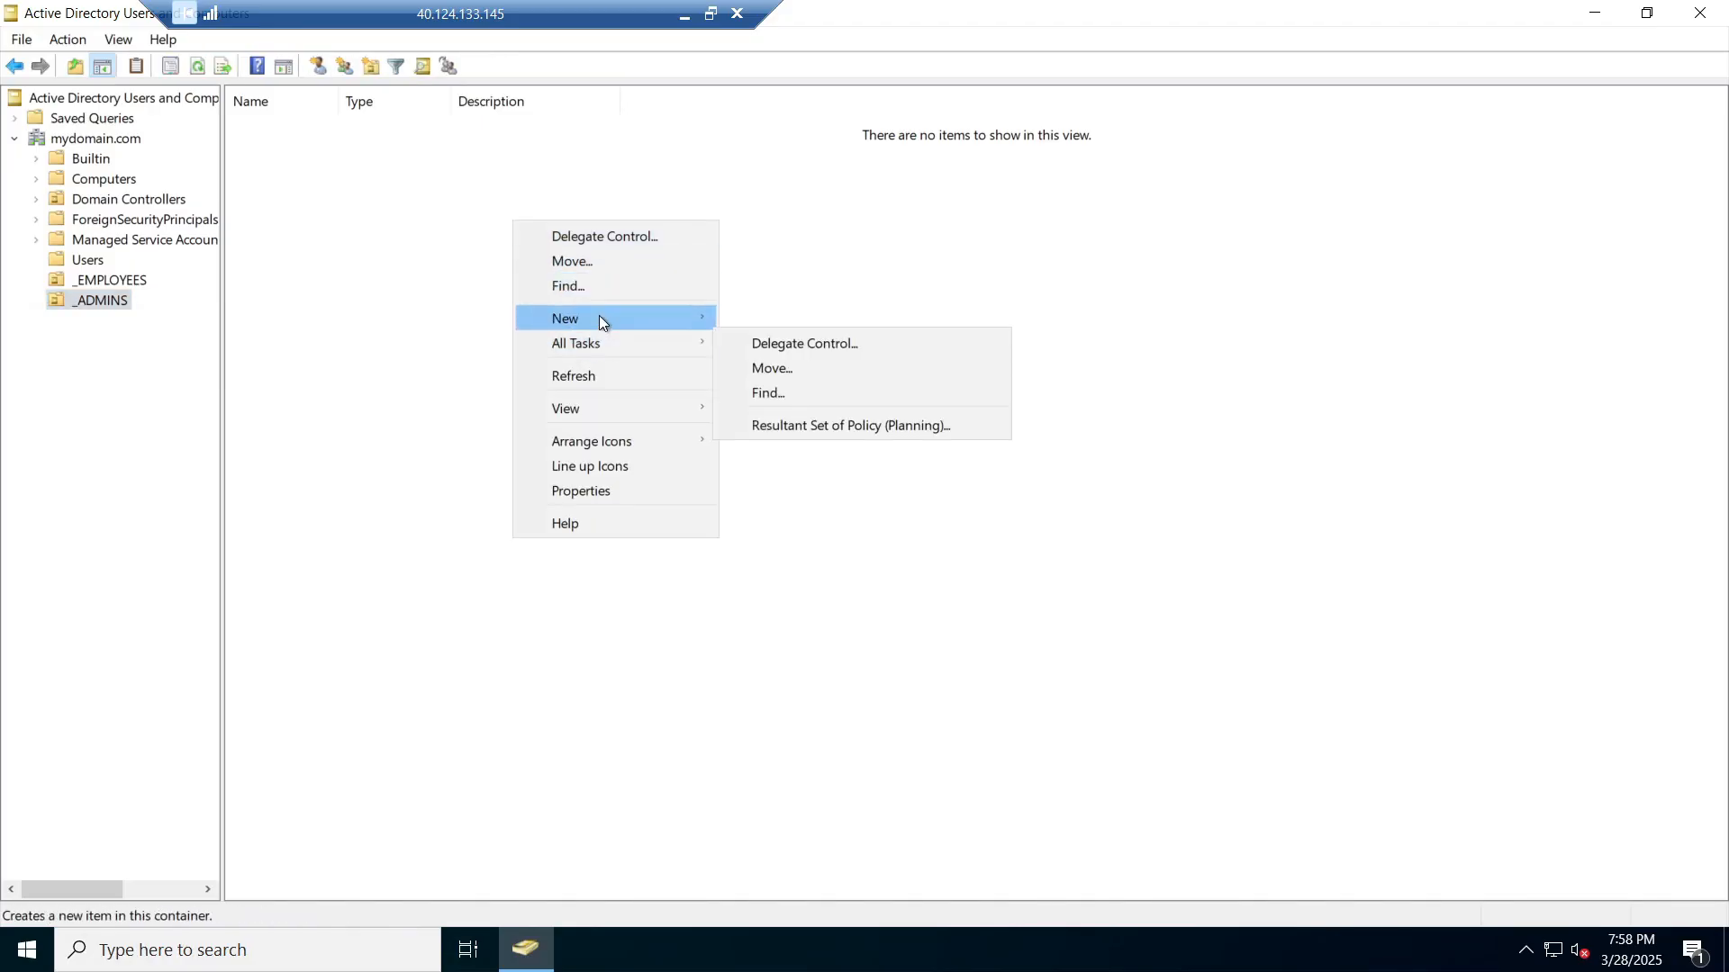
{"action": "mouse_move", "coordinate": [598, 318]}
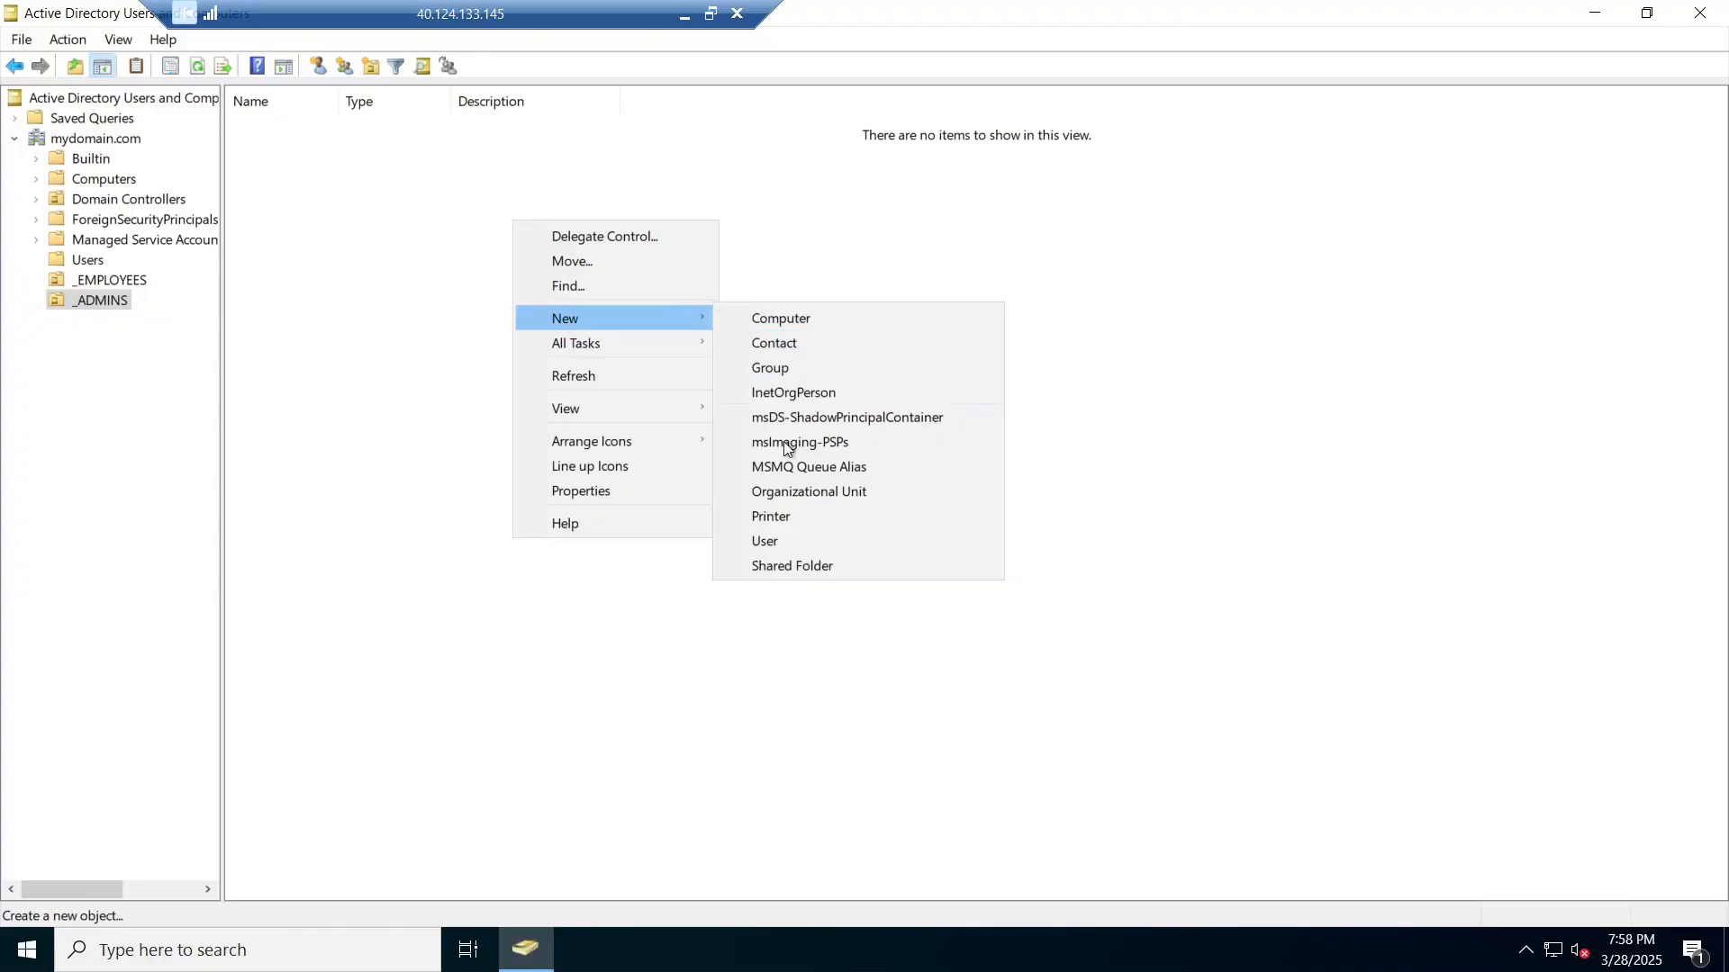
{"action": "left_click", "coordinate": [803, 544]}
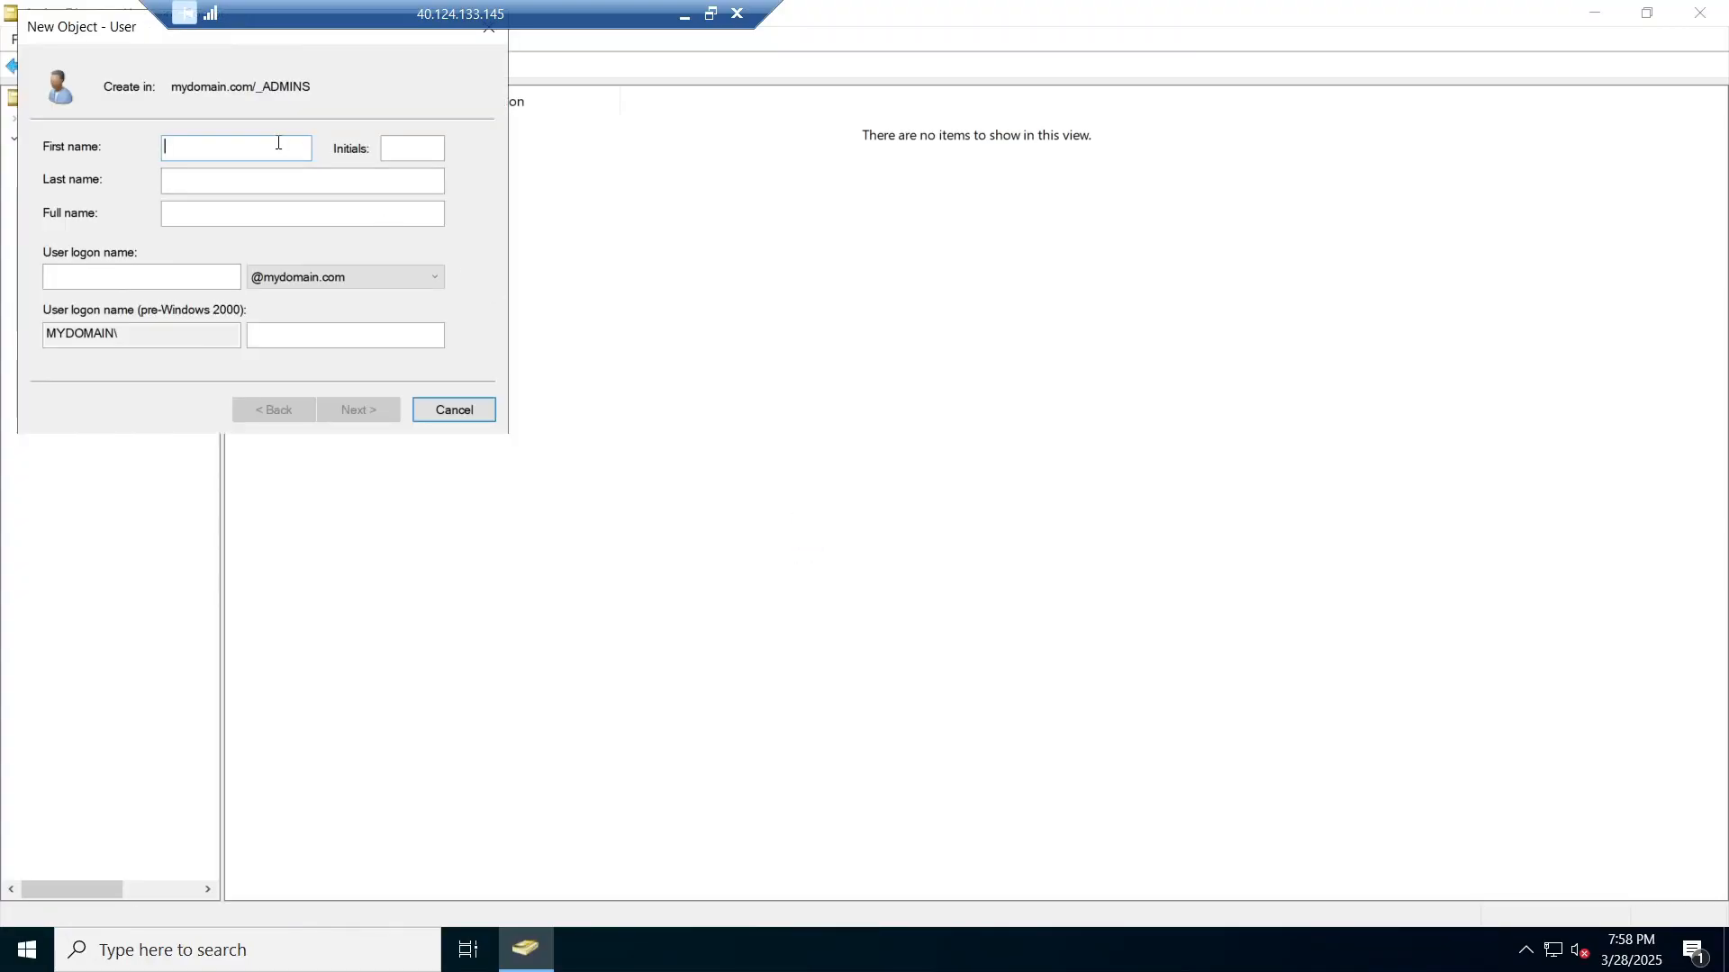
Step: Enter the test user's first name, last name and logon name, then continue to the password page
{"action": "type", "text": "JANE"}
{"action": "key", "text": "BackSpace"}
{"action": "key", "text": "BackSpace"}
{"action": "key", "text": "BackSpace"}
{"action": "key", "text": "BackSpace"}
{"action": "type", "text": "Jane"}
{"action": "key", "text": "Tab"}
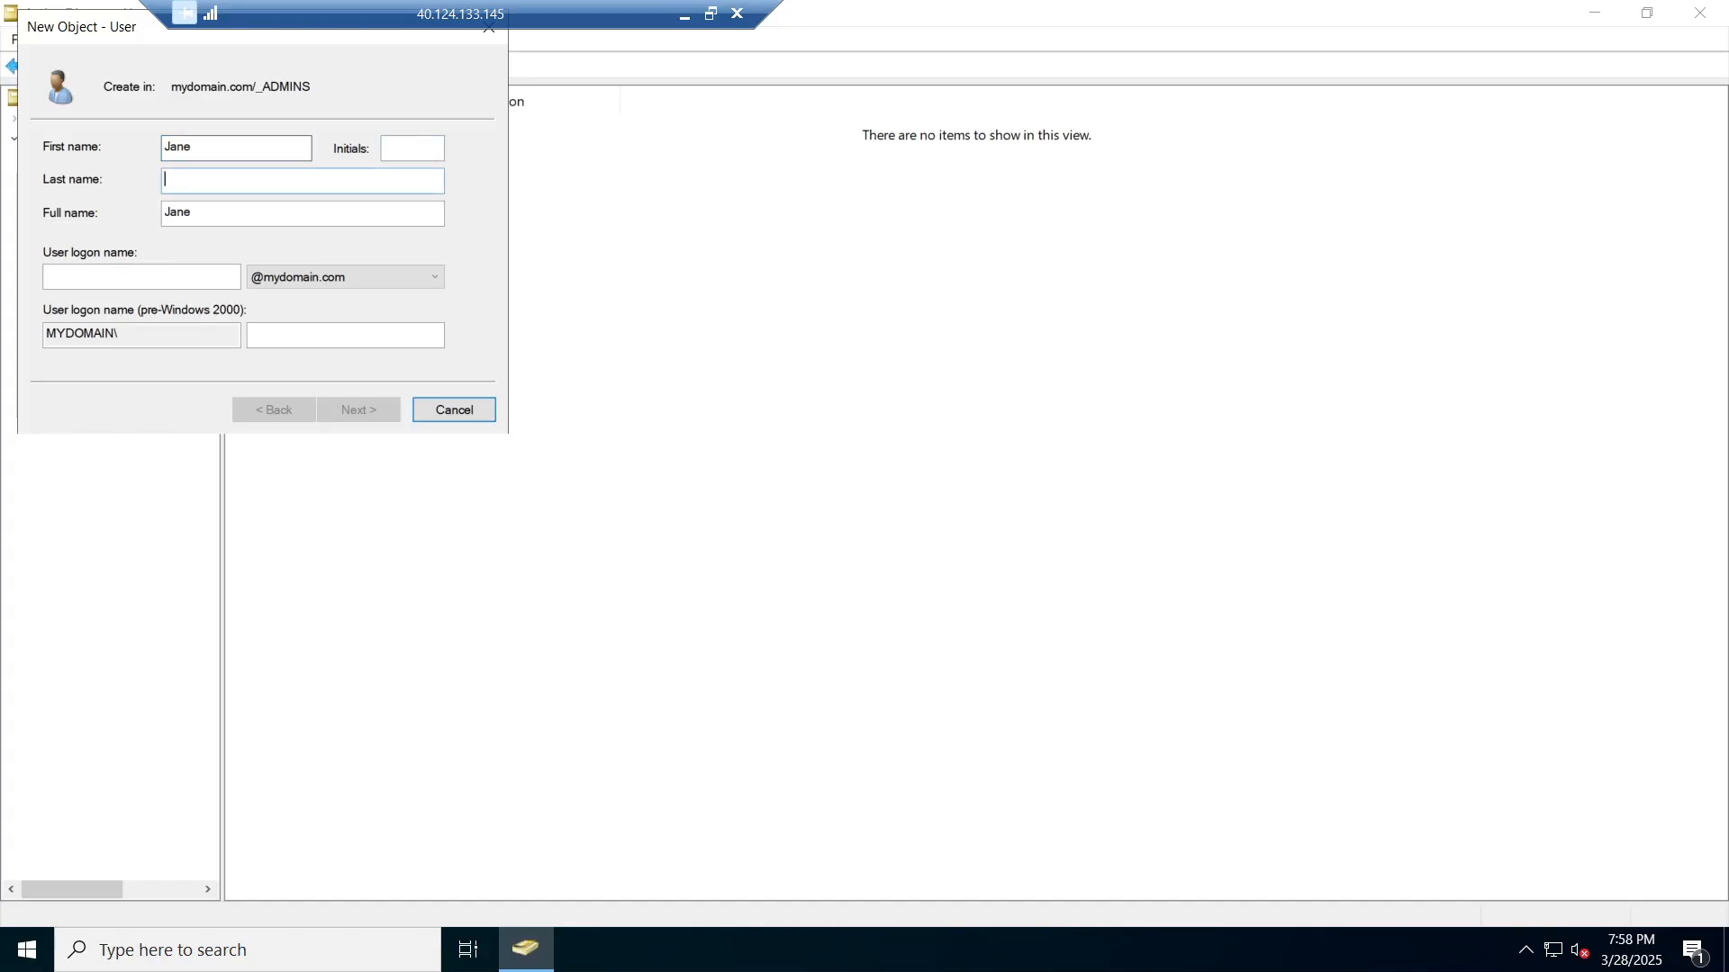
{"action": "type", "text": "Doe"}
{"action": "key", "text": "Tab"}
{"action": "key", "text": "Tab"}
{"action": "type", "text": "Jane"}
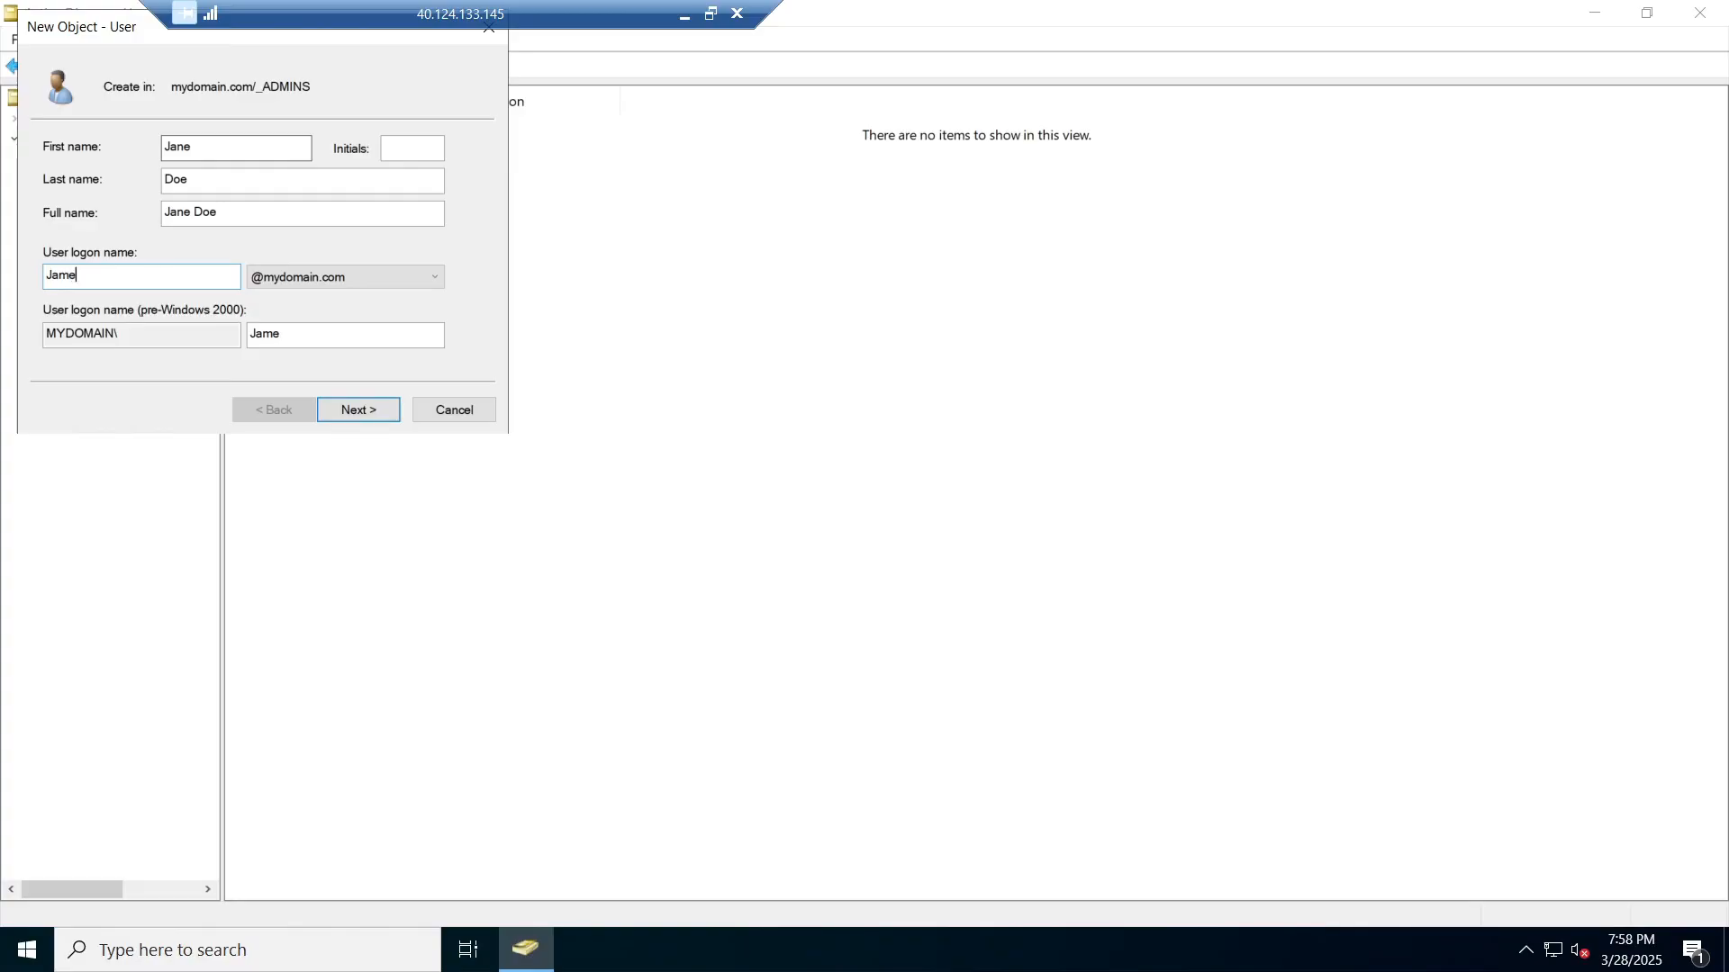
{"action": "key", "text": "BackSpace"}
{"action": "key", "text": "BackSpace"}
{"action": "type", "text": "ne_Doe"}
{"action": "left_click", "coordinate": [360, 411]}
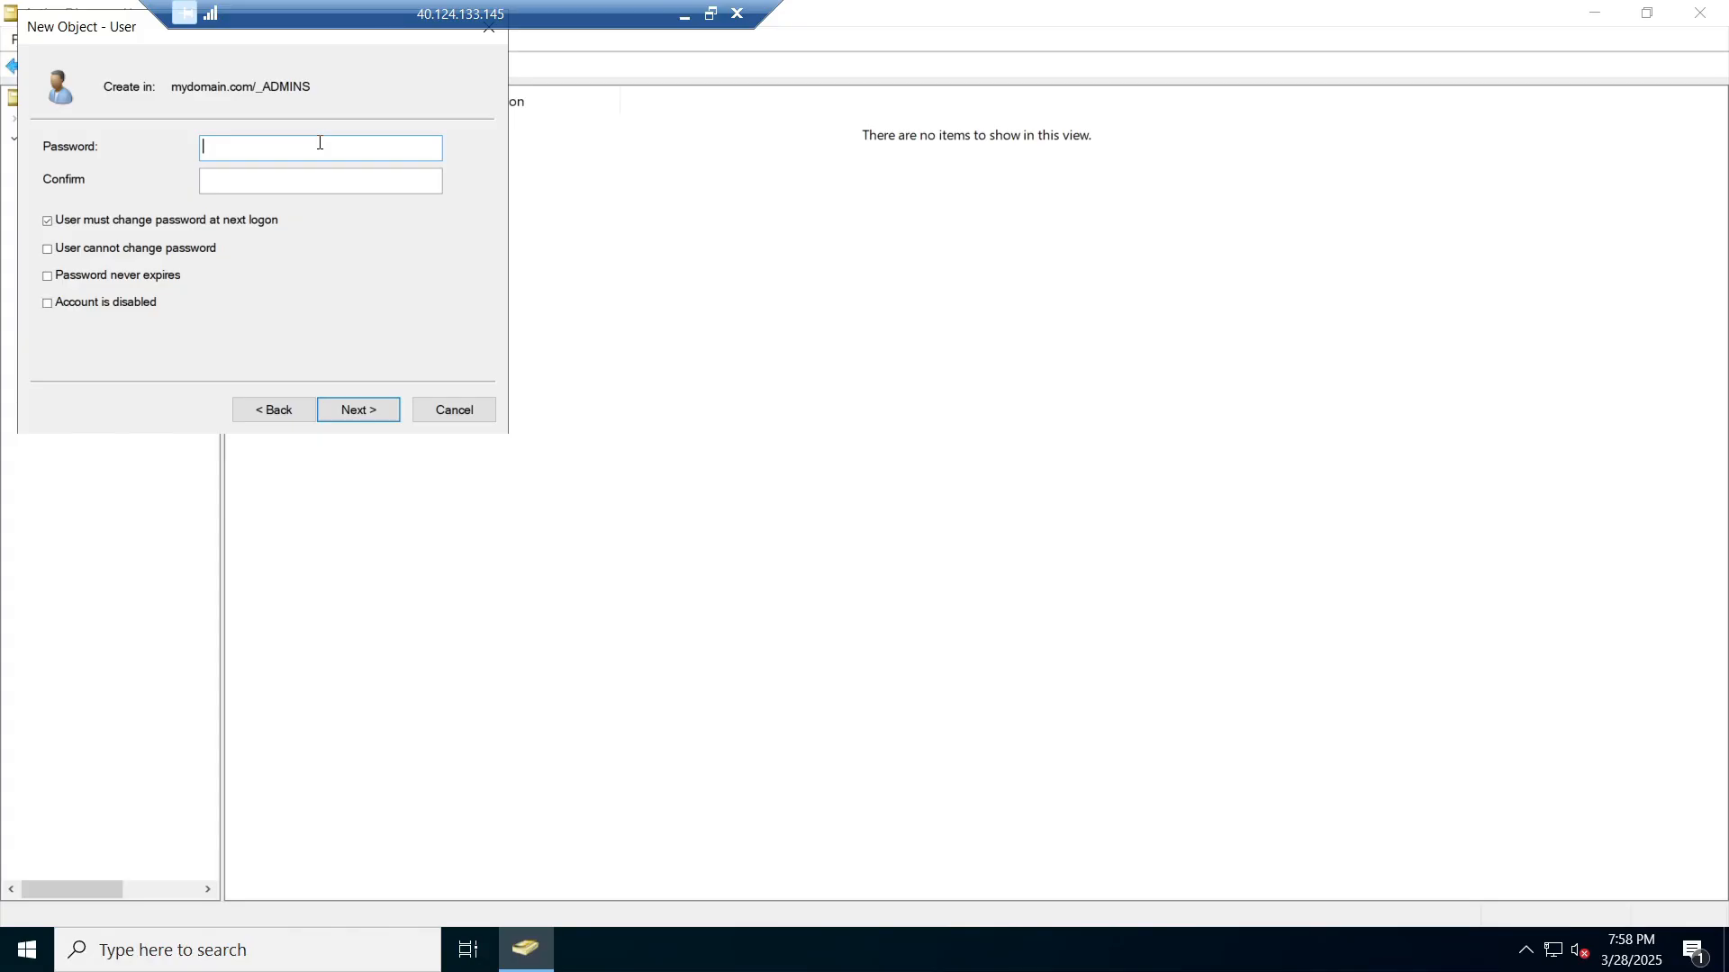
Step: Set and confirm the password, turn off forced change, enable never expires, and finish
{"action": "type", "text": "•••••••••••••"}
{"action": "key", "text": "Tab"}
{"action": "type", "text": "•••••"}
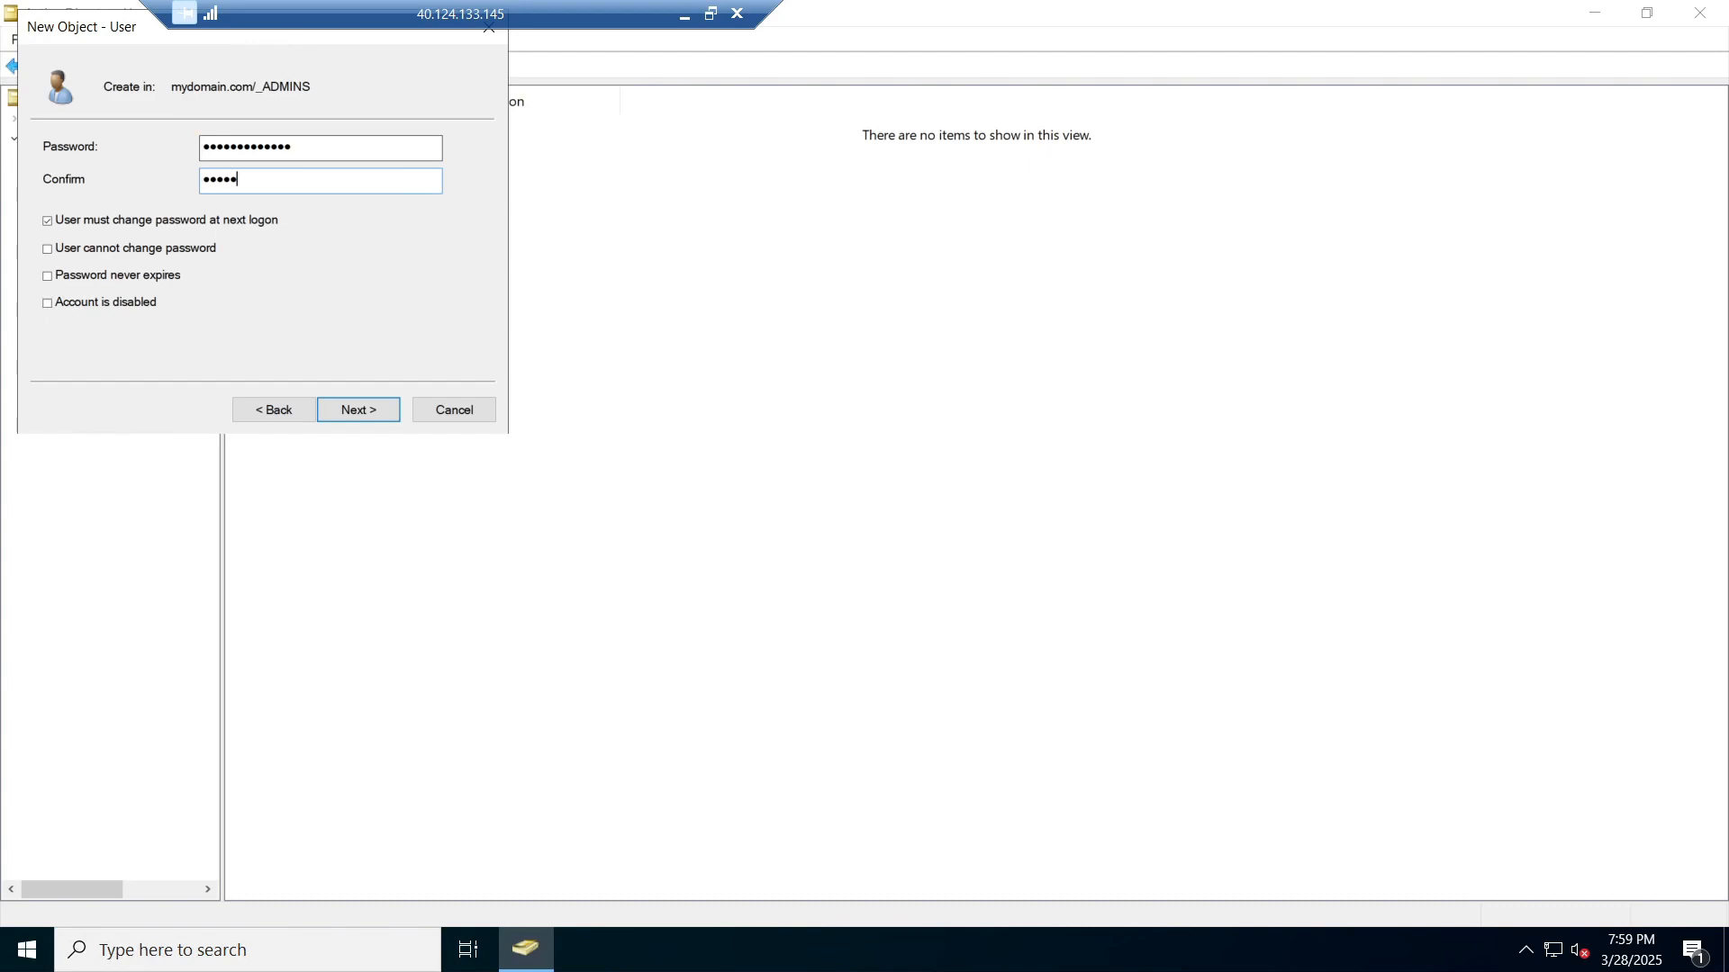
{"action": "type", "text": "••••••••"}
{"action": "left_click", "coordinate": [46, 219]}
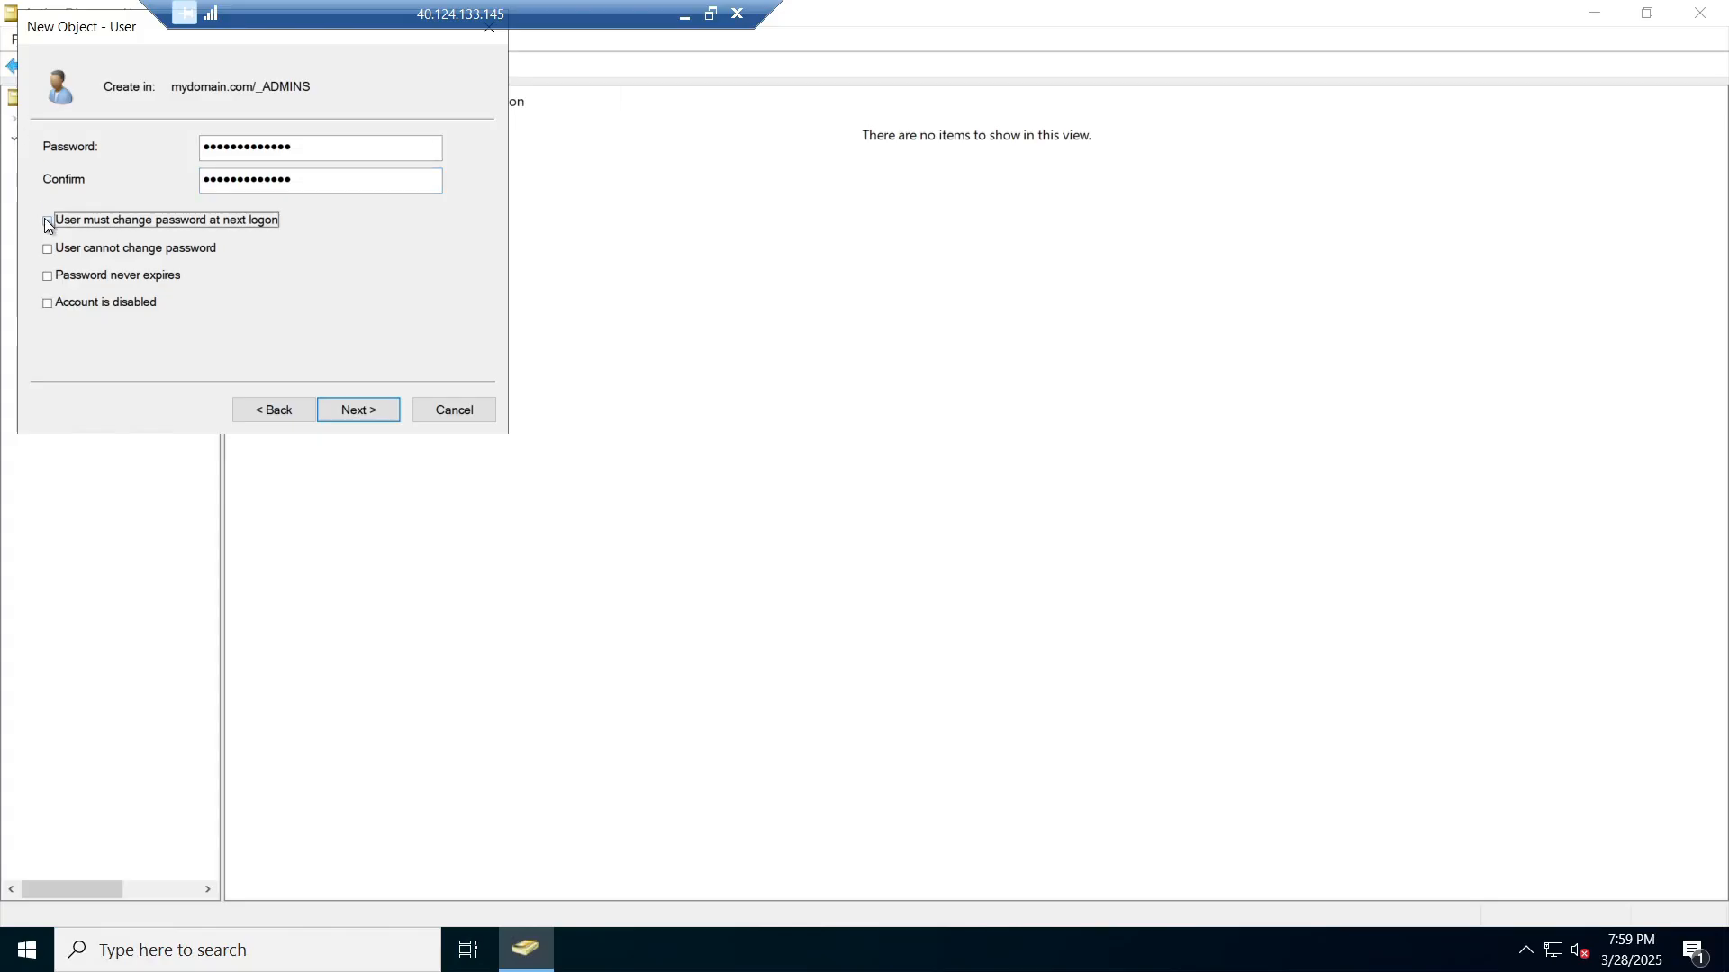
{"action": "left_click", "coordinate": [46, 275]}
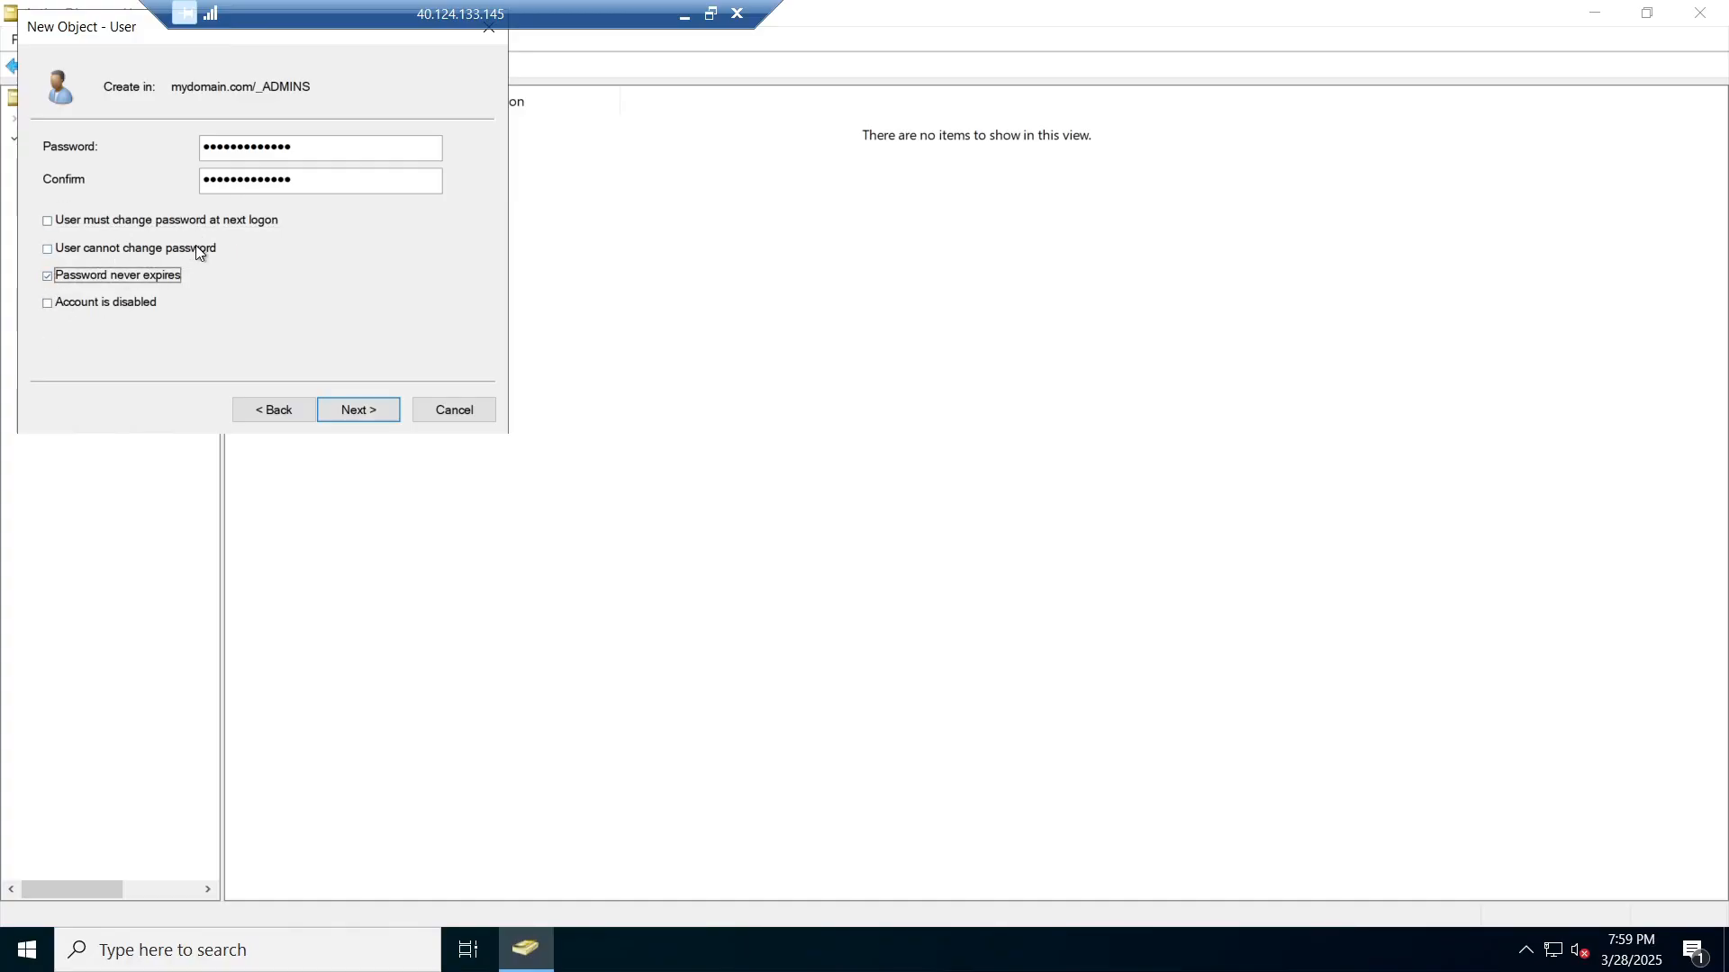
{"action": "left_click", "coordinate": [337, 413]}
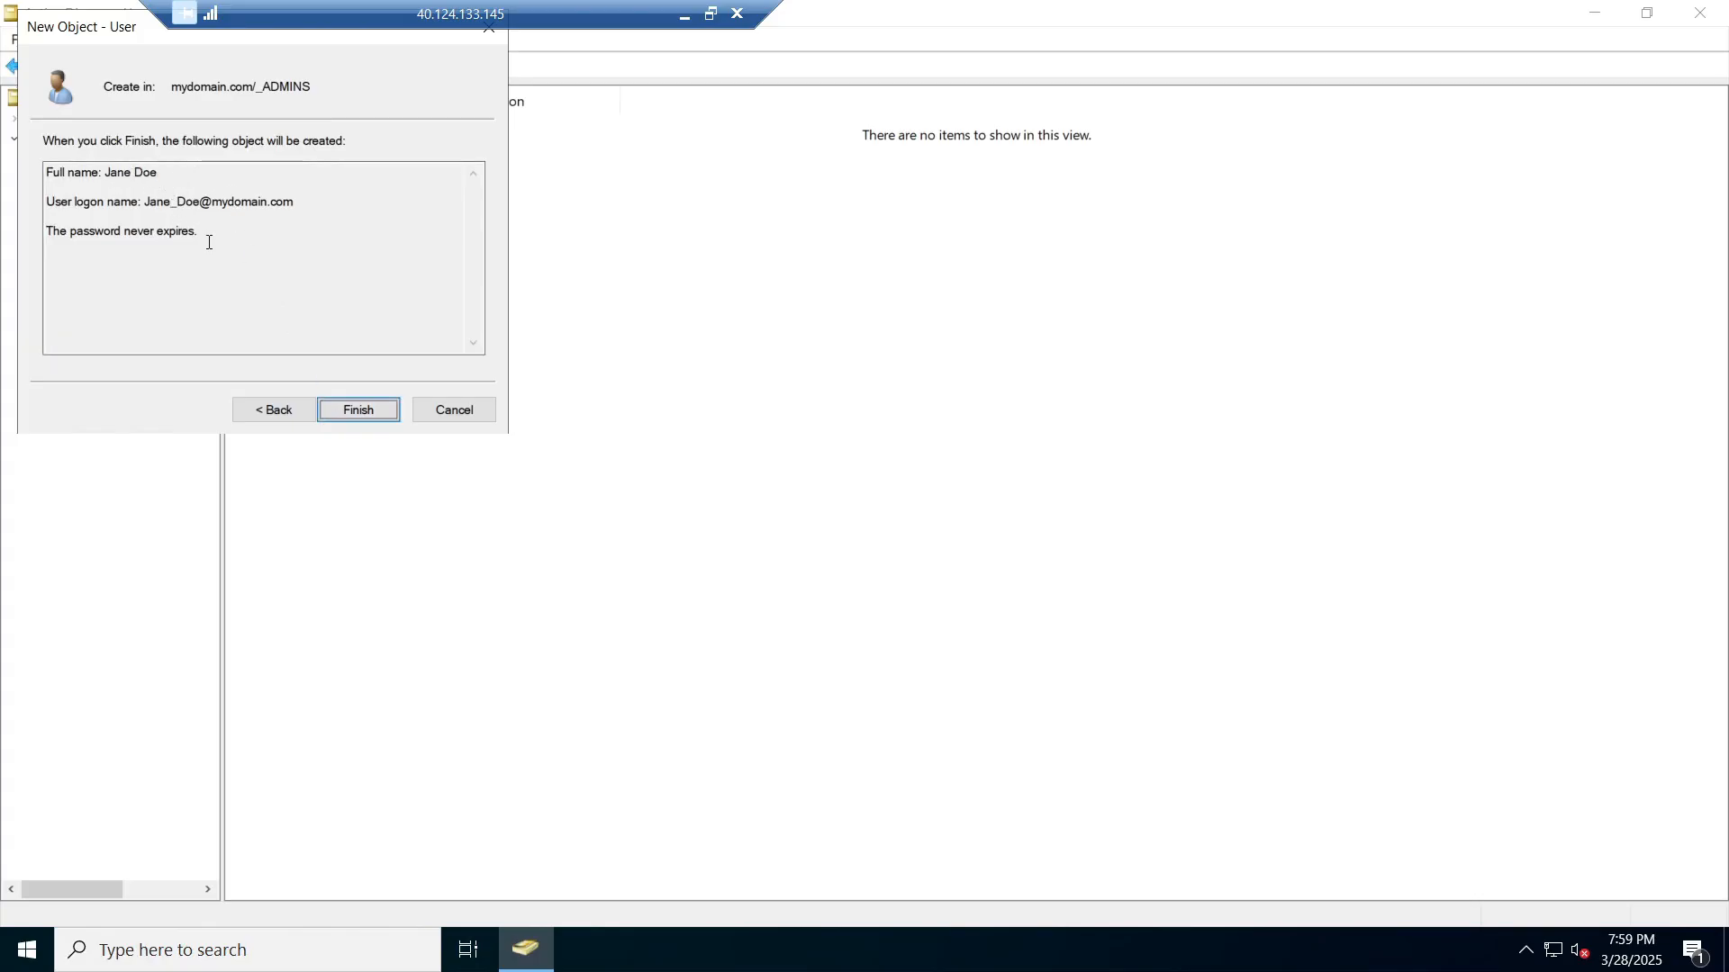
{"action": "left_click", "coordinate": [369, 409]}
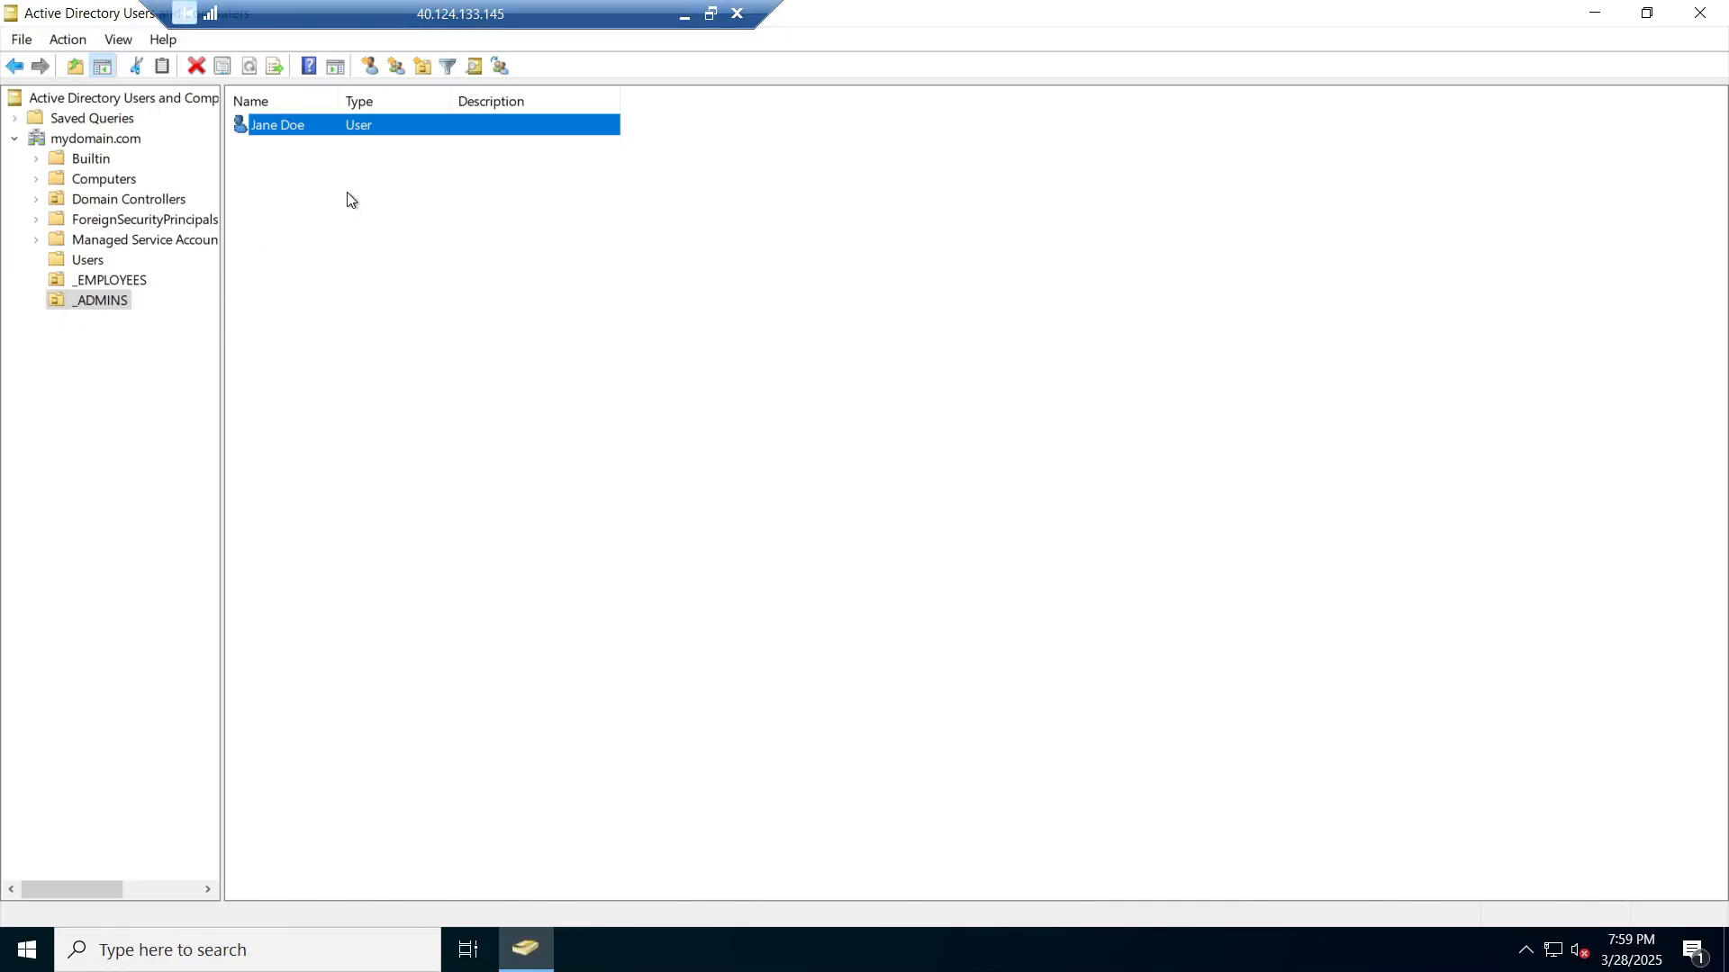
Step: Add the new user to the Domain Admins group in its Member Of tab and apply
{"action": "right_click", "coordinate": [288, 127]}
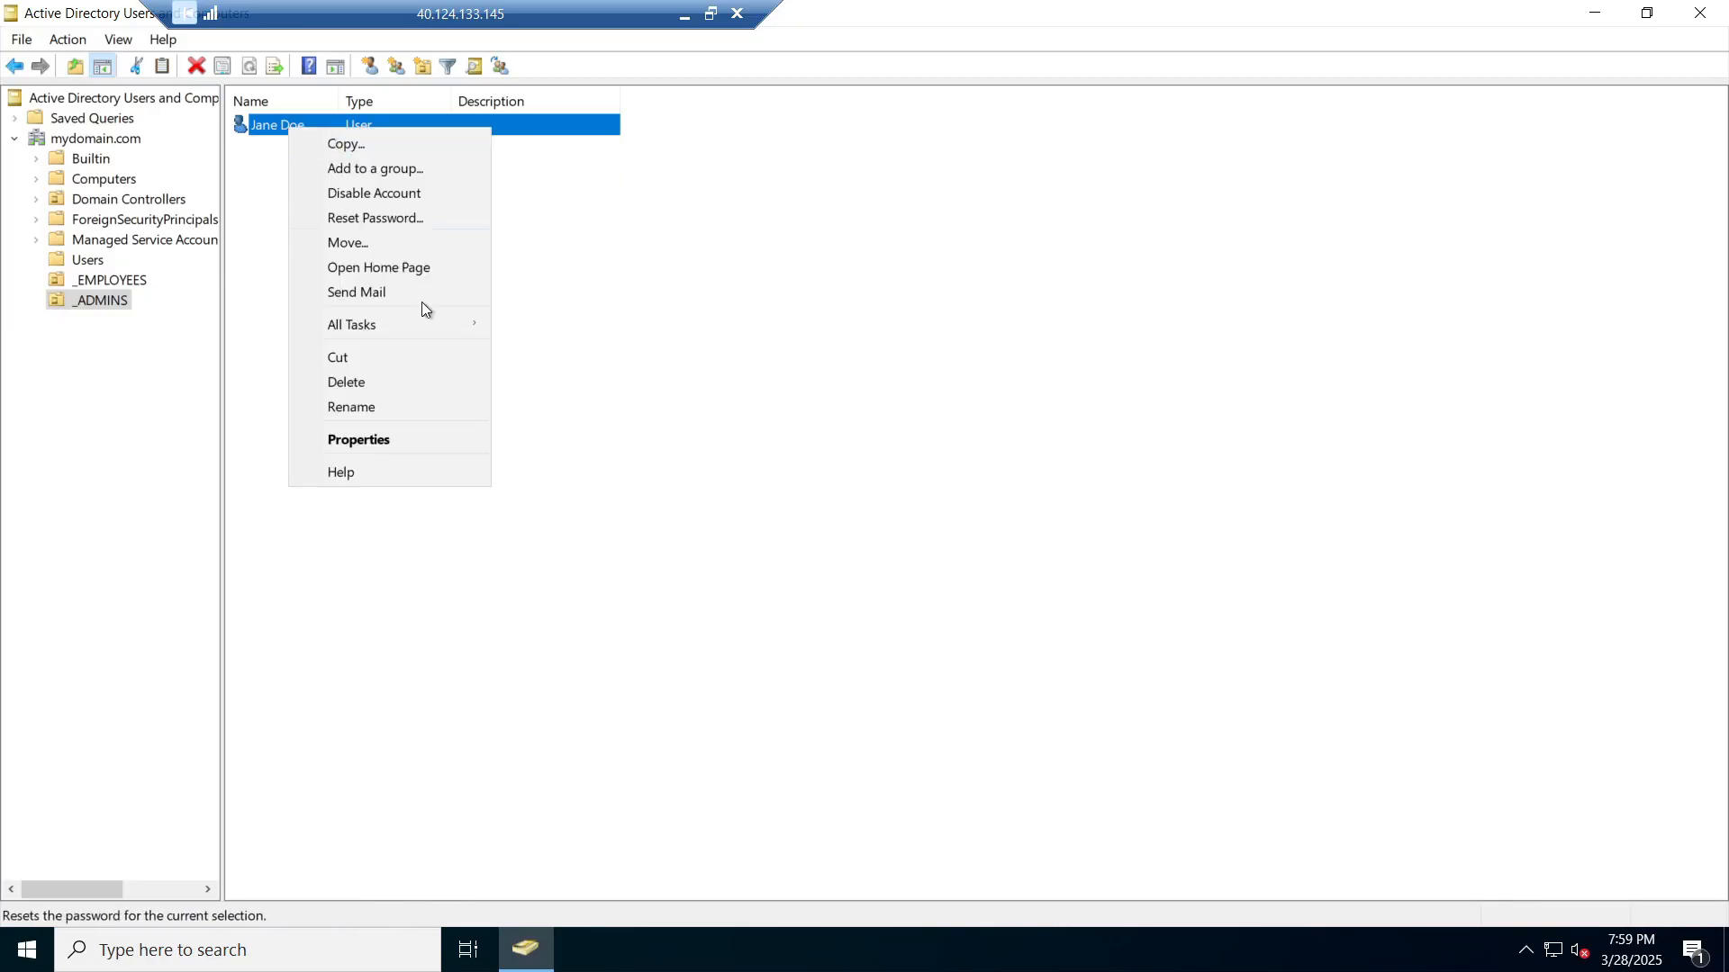
{"action": "left_click", "coordinate": [402, 441]}
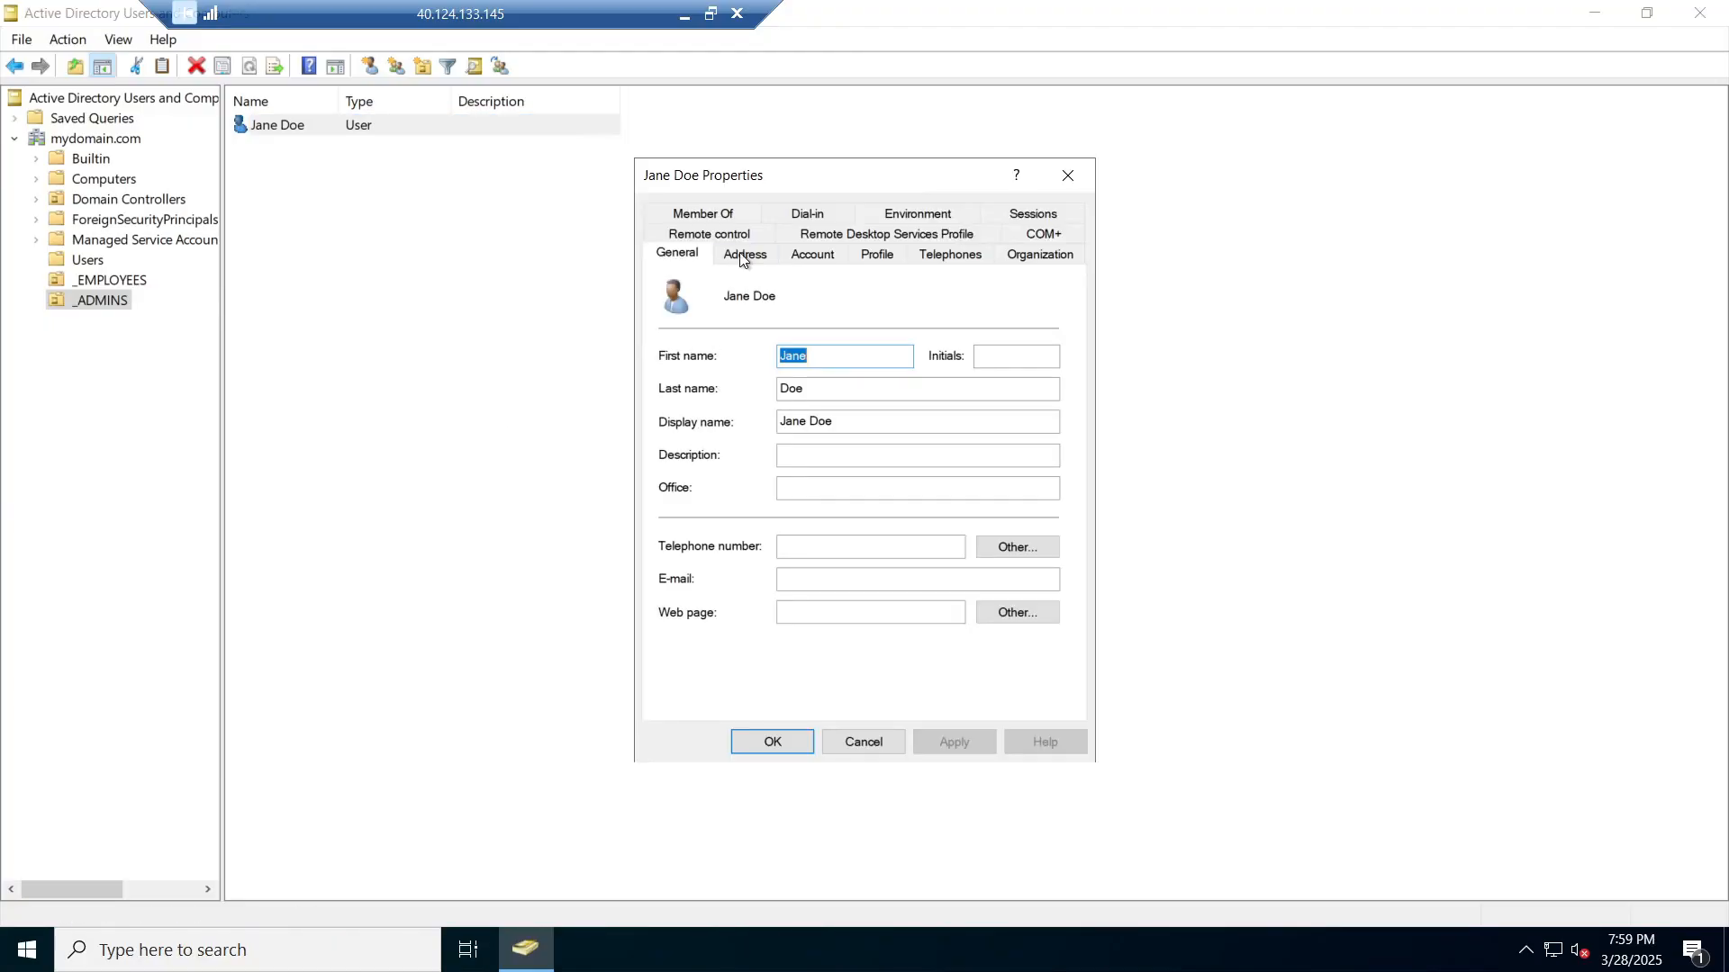
{"action": "left_click", "coordinate": [736, 214]}
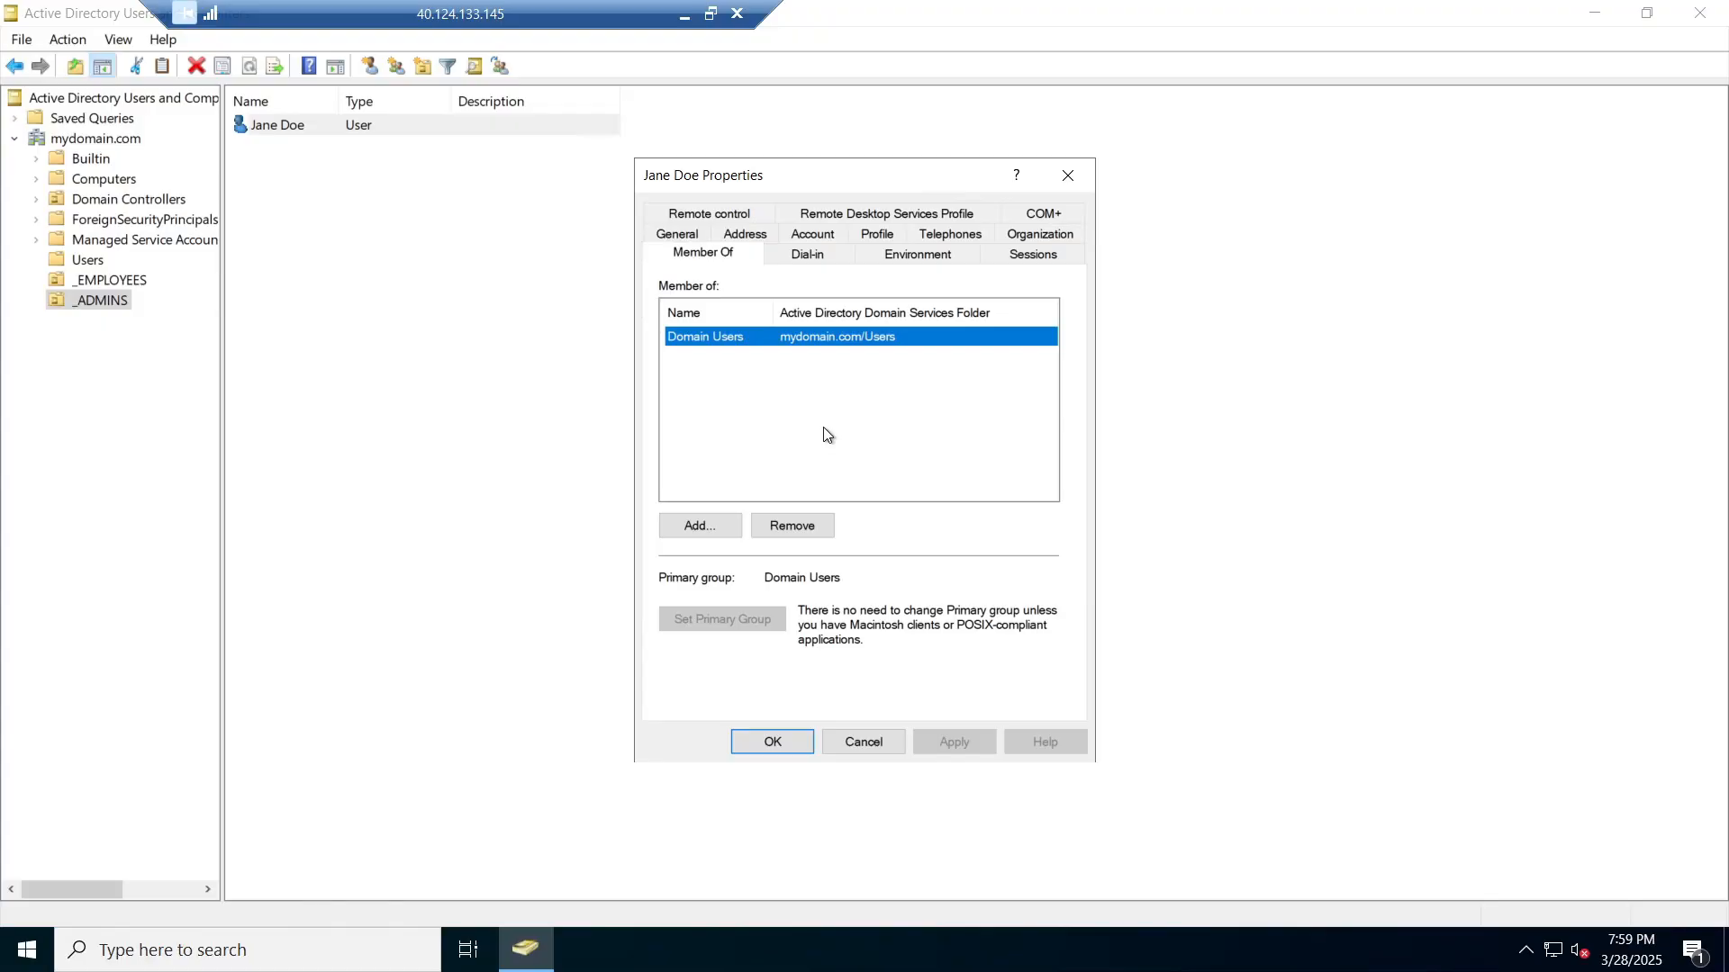
{"action": "left_click", "coordinate": [718, 530]}
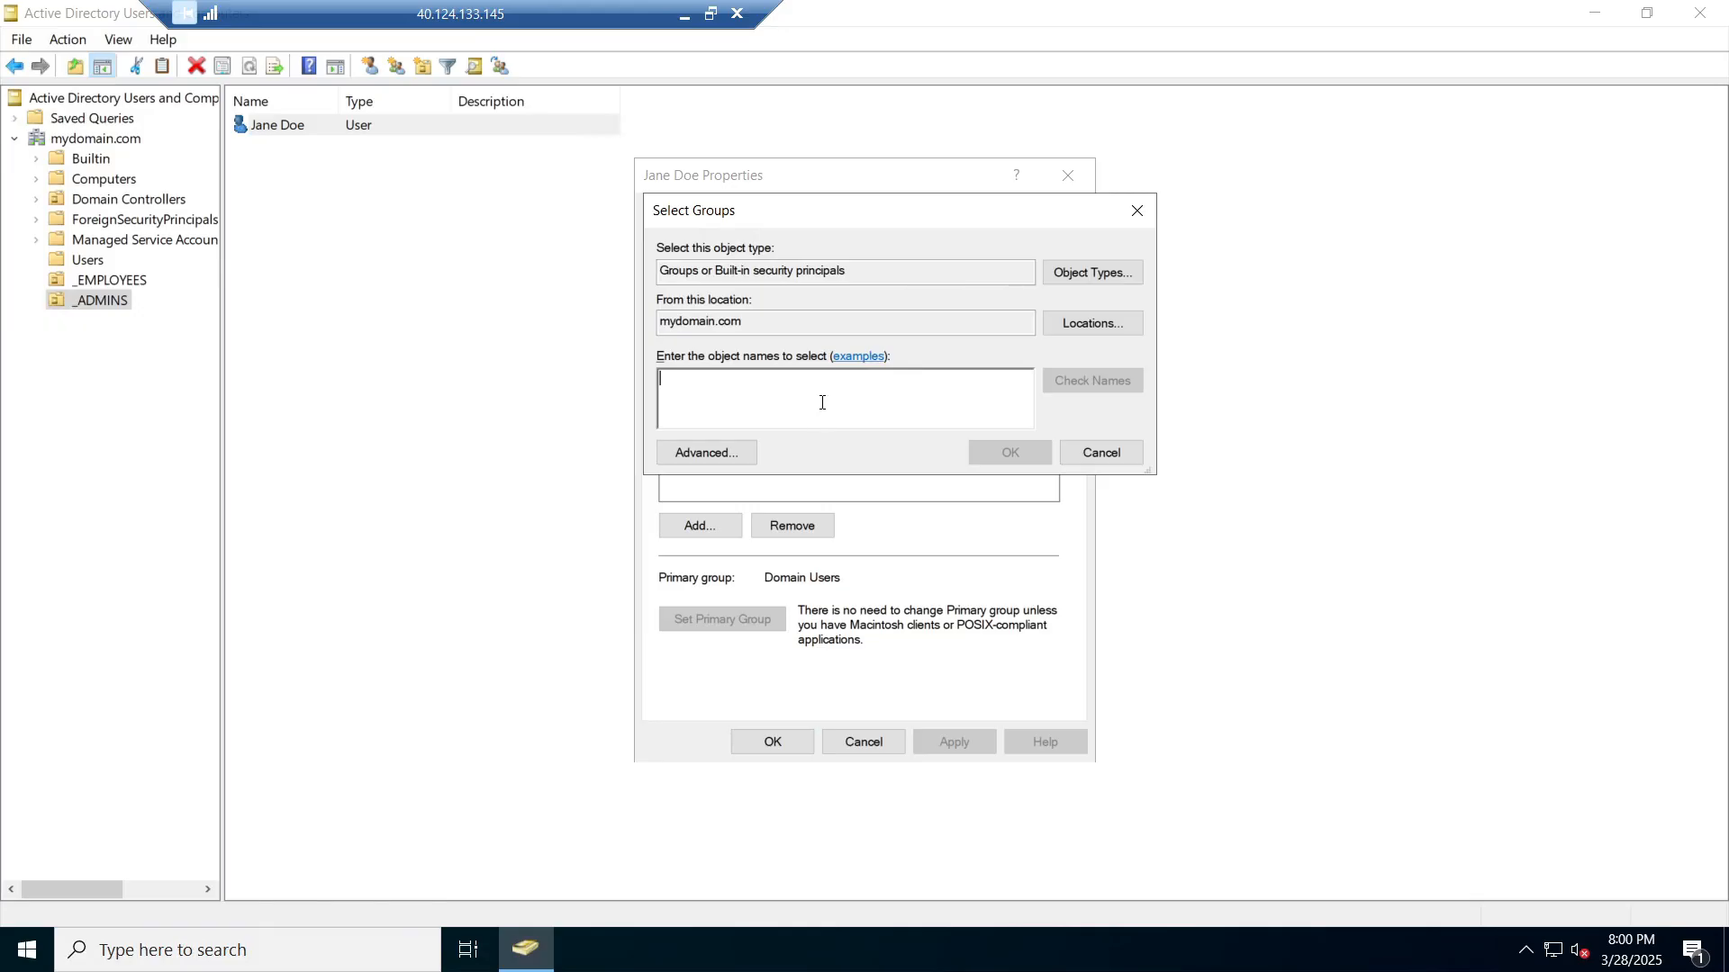
{"action": "type", "text": "Domain"}
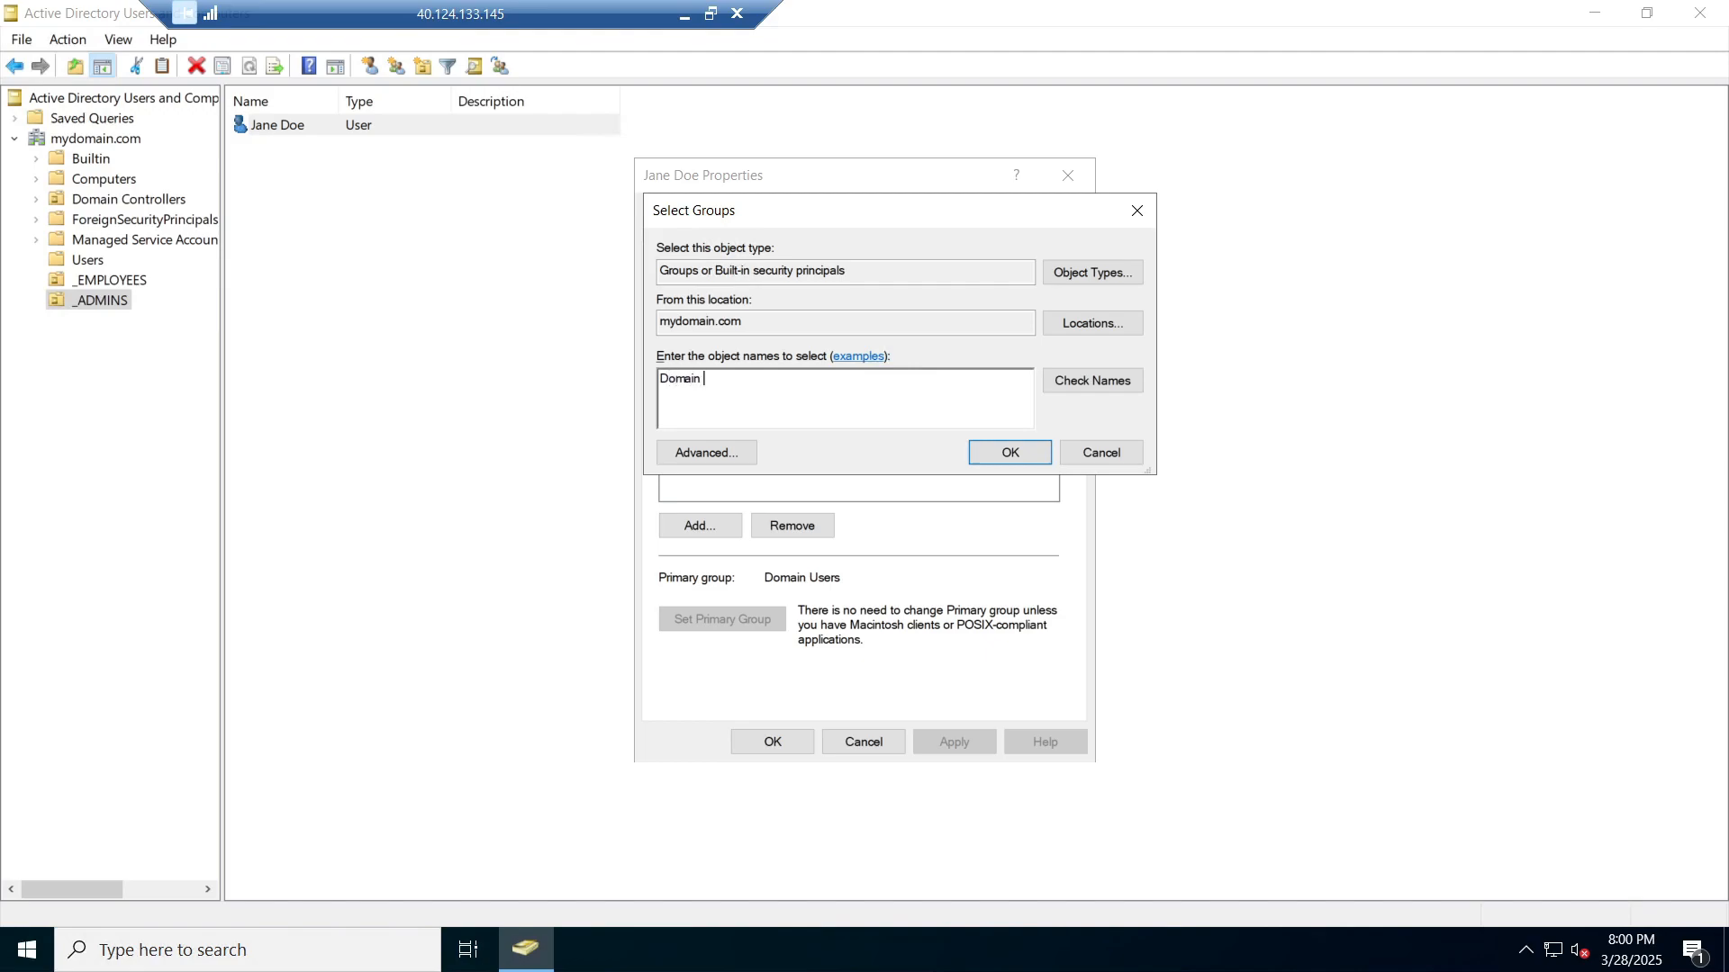
{"action": "type", "text": "Admins"}
{"action": "left_click", "coordinate": [1093, 380]}
{"action": "left_click", "coordinate": [1006, 452]}
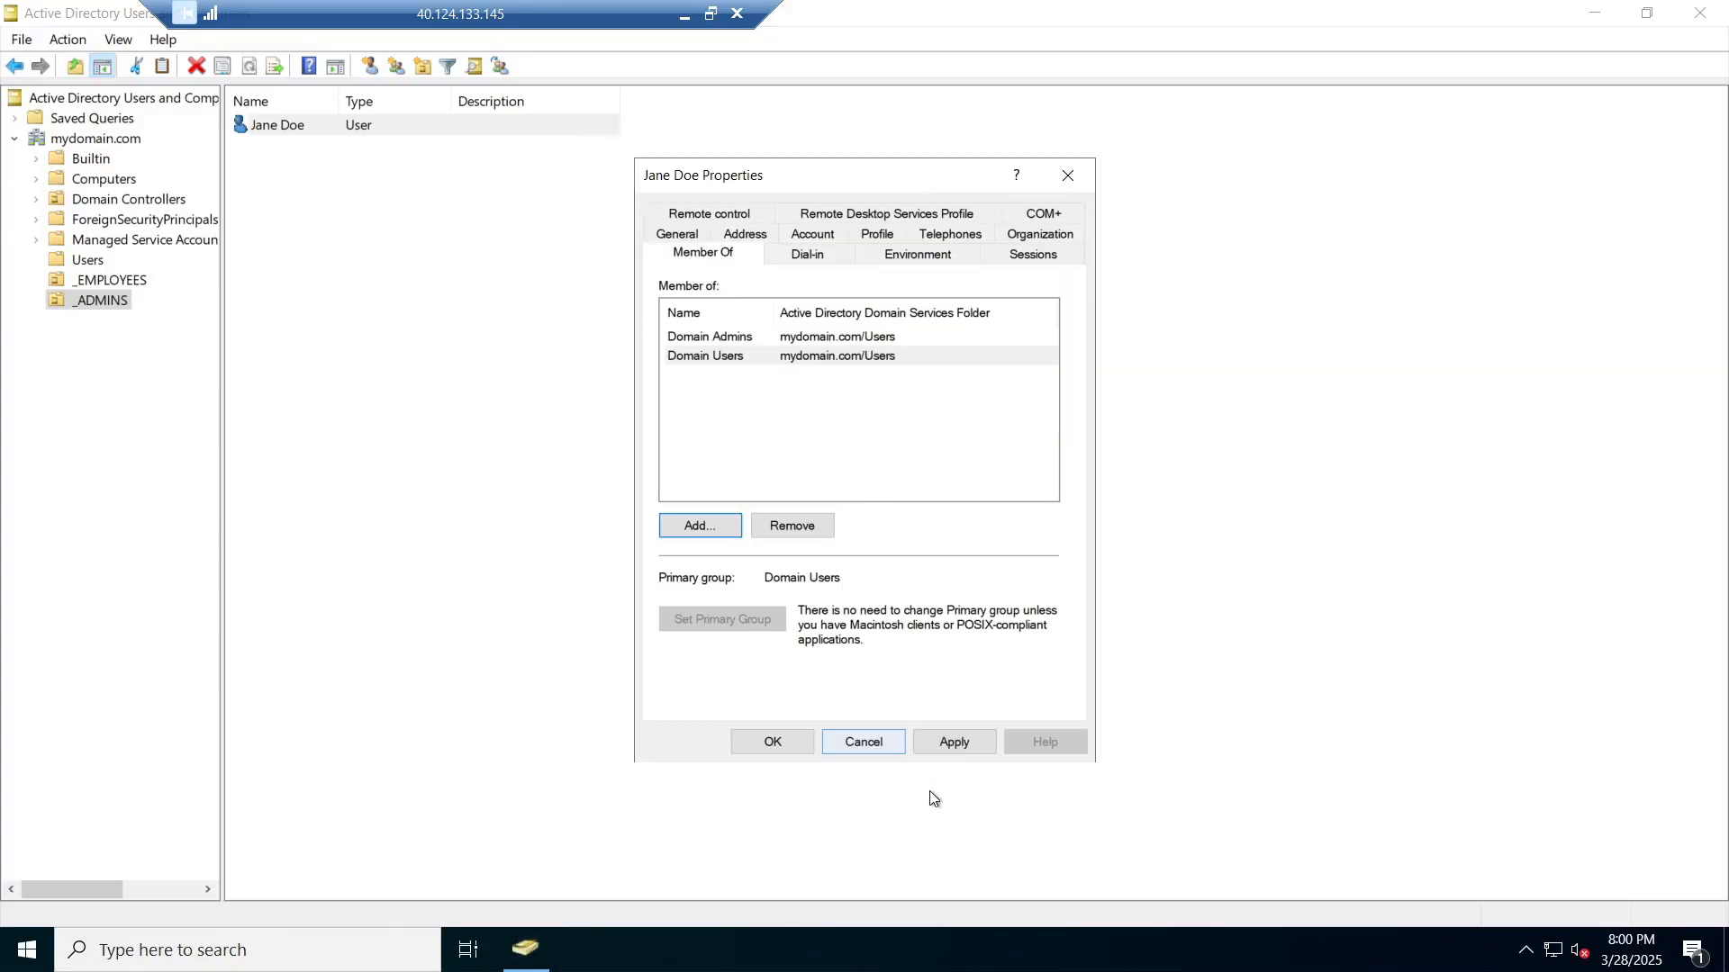
{"action": "left_click", "coordinate": [969, 747]}
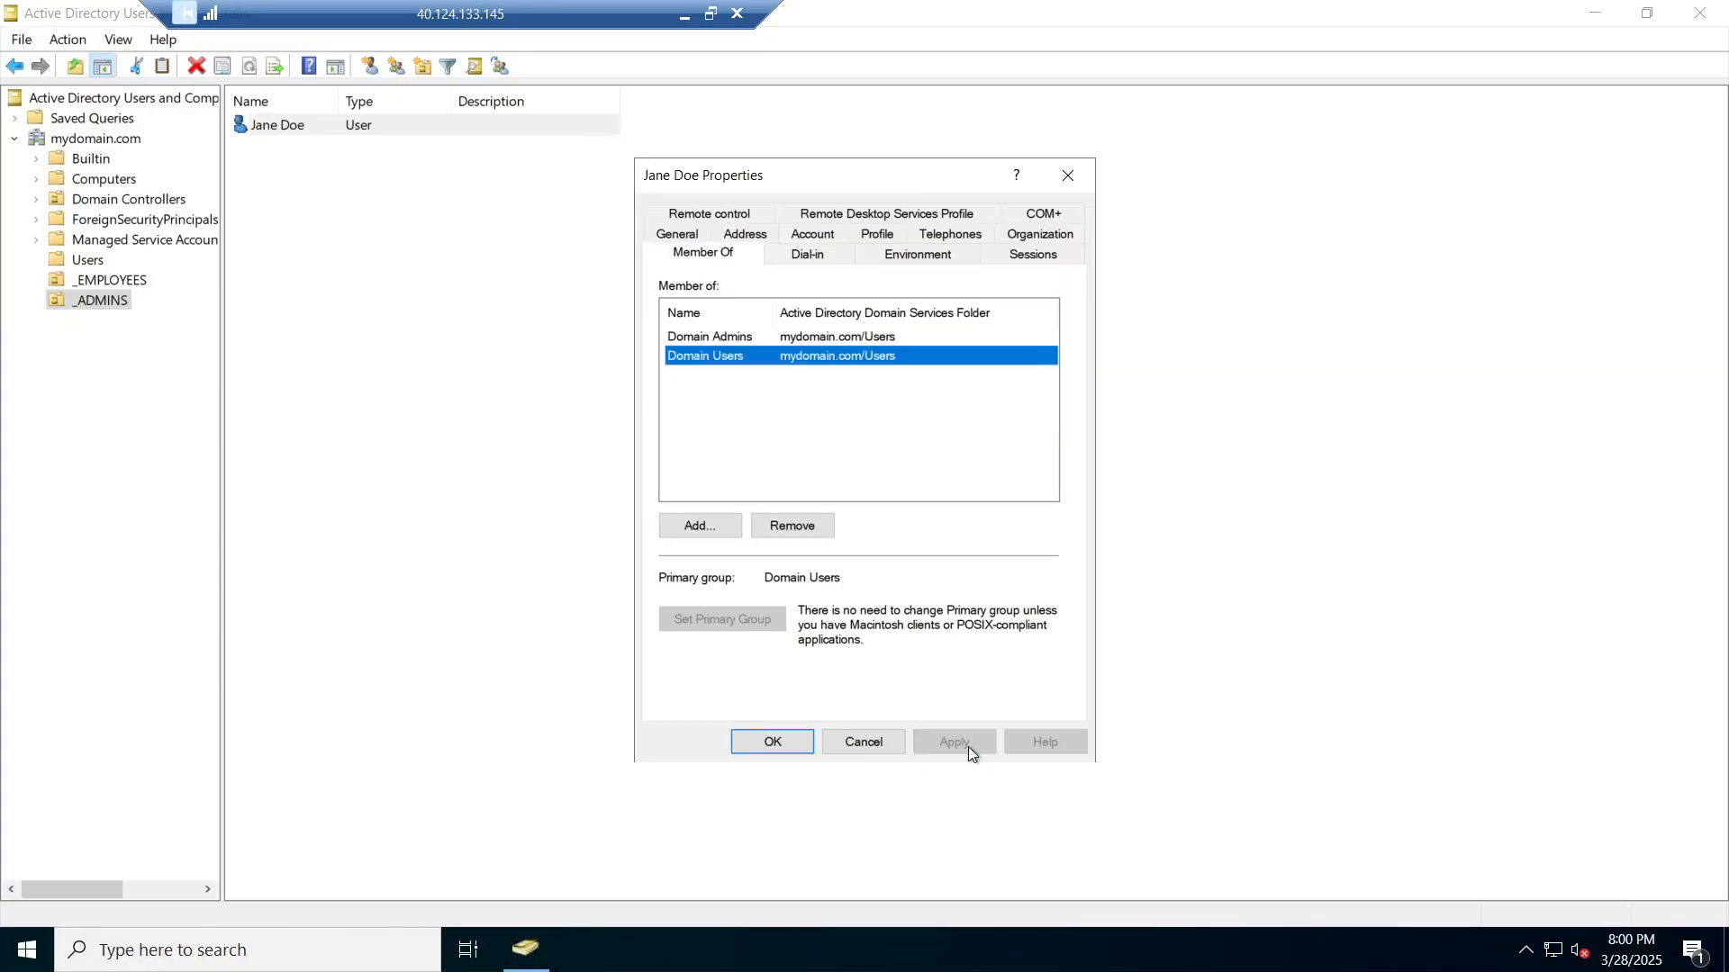
{"action": "left_click", "coordinate": [767, 742]}
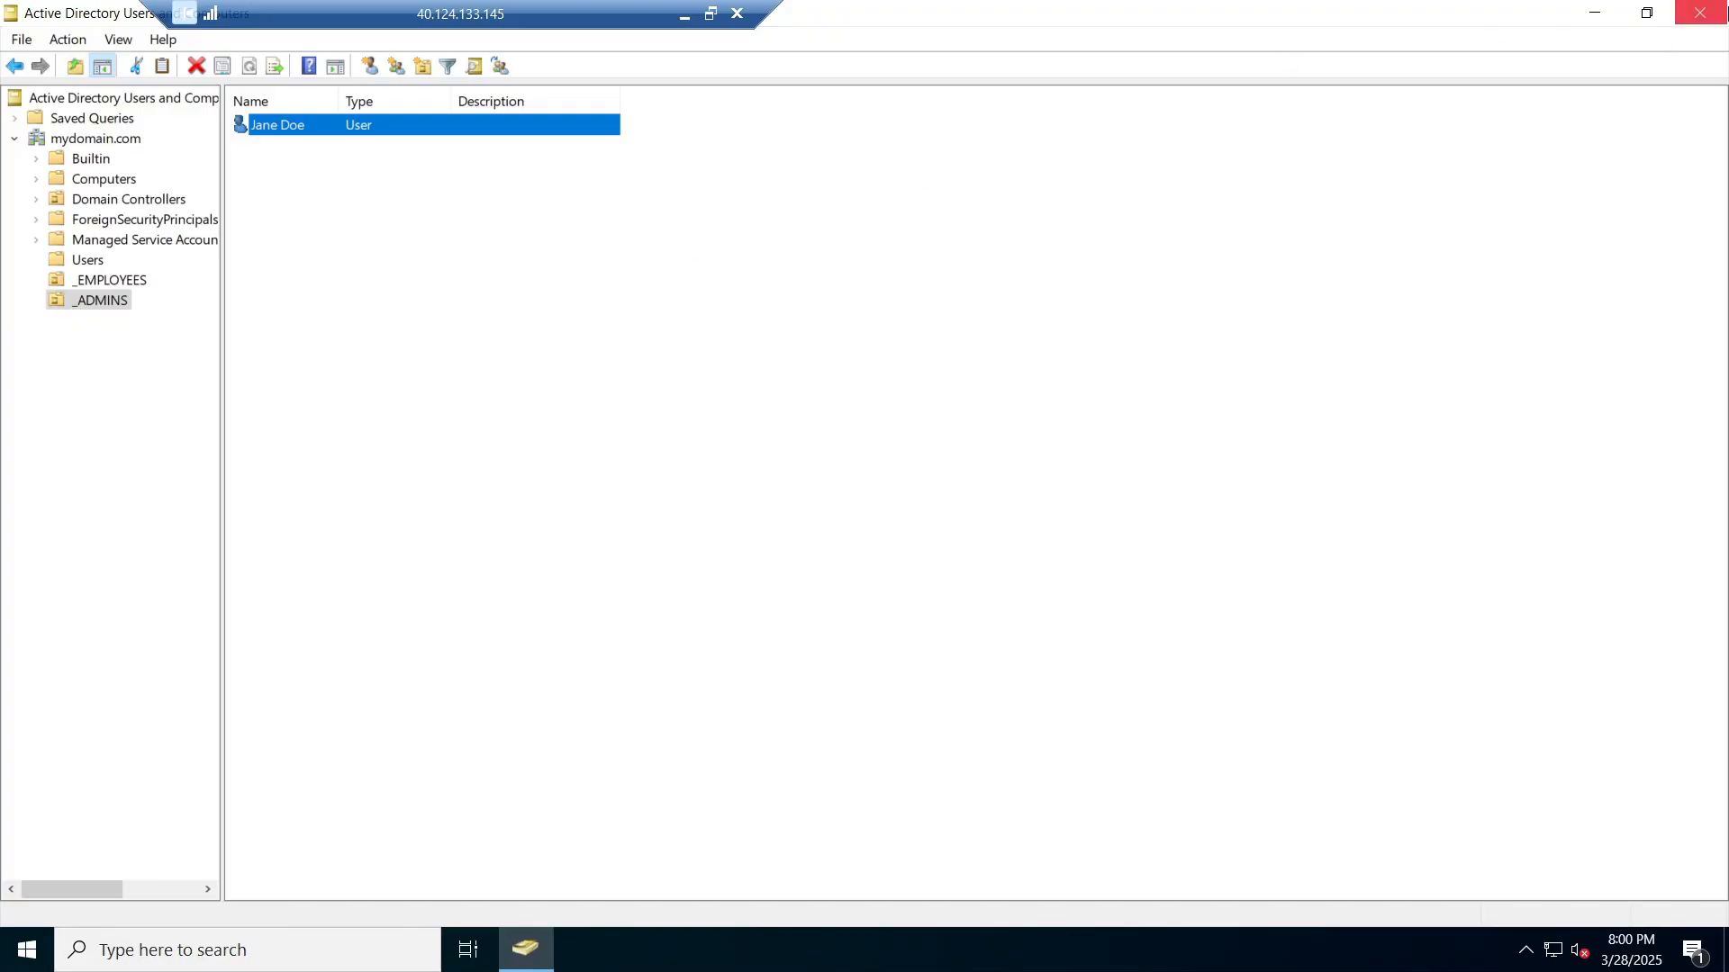
Step: Close Active Directory, sign out of DC-1, and launch Remote Desktop Connection via an 'rdp' search
{"action": "left_click", "coordinate": [1720, 4]}
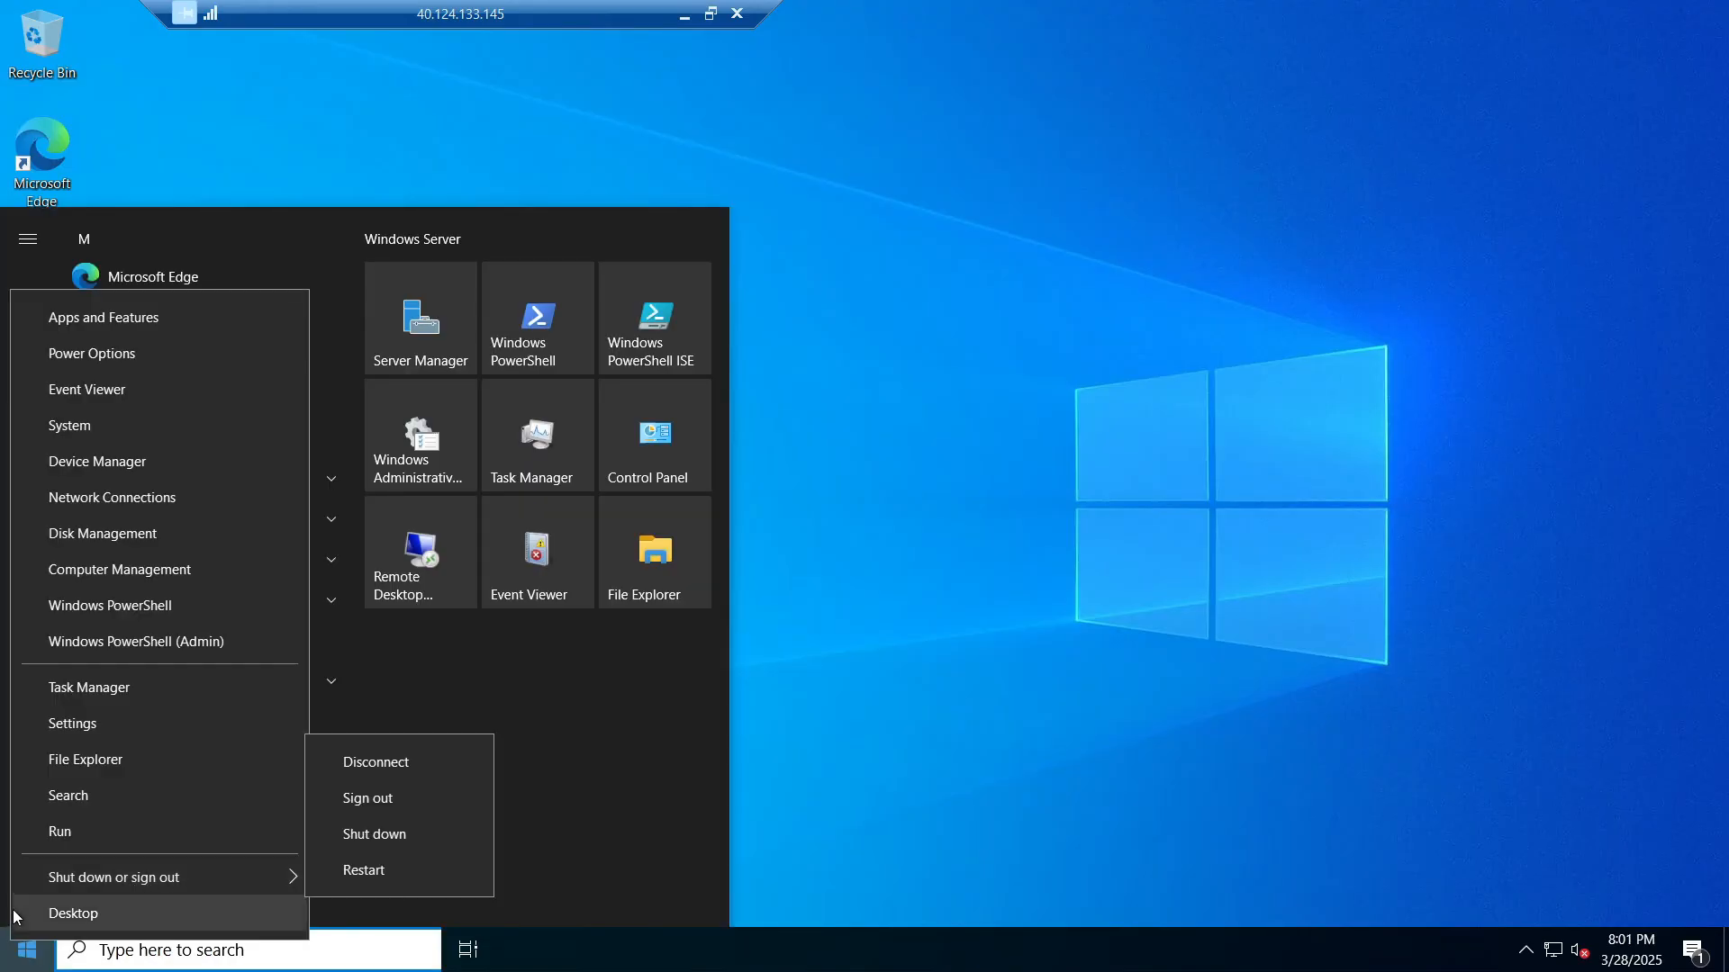
{"action": "left_click", "coordinate": [424, 806]}
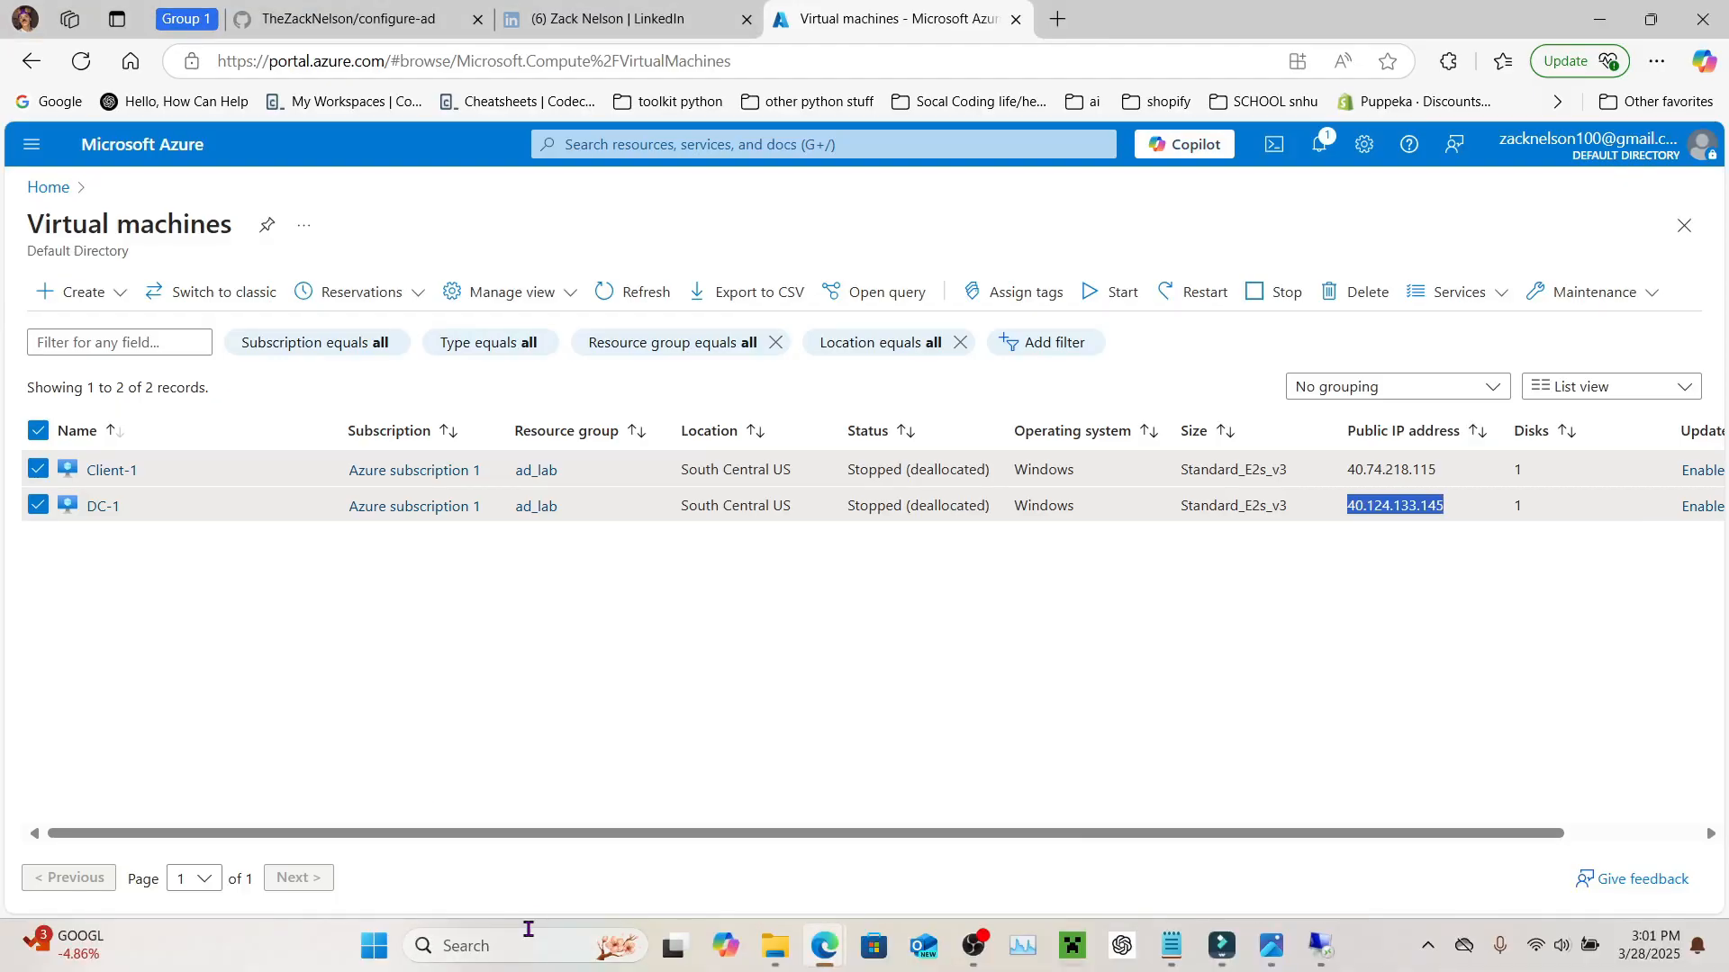
{"action": "left_click", "coordinate": [527, 941]}
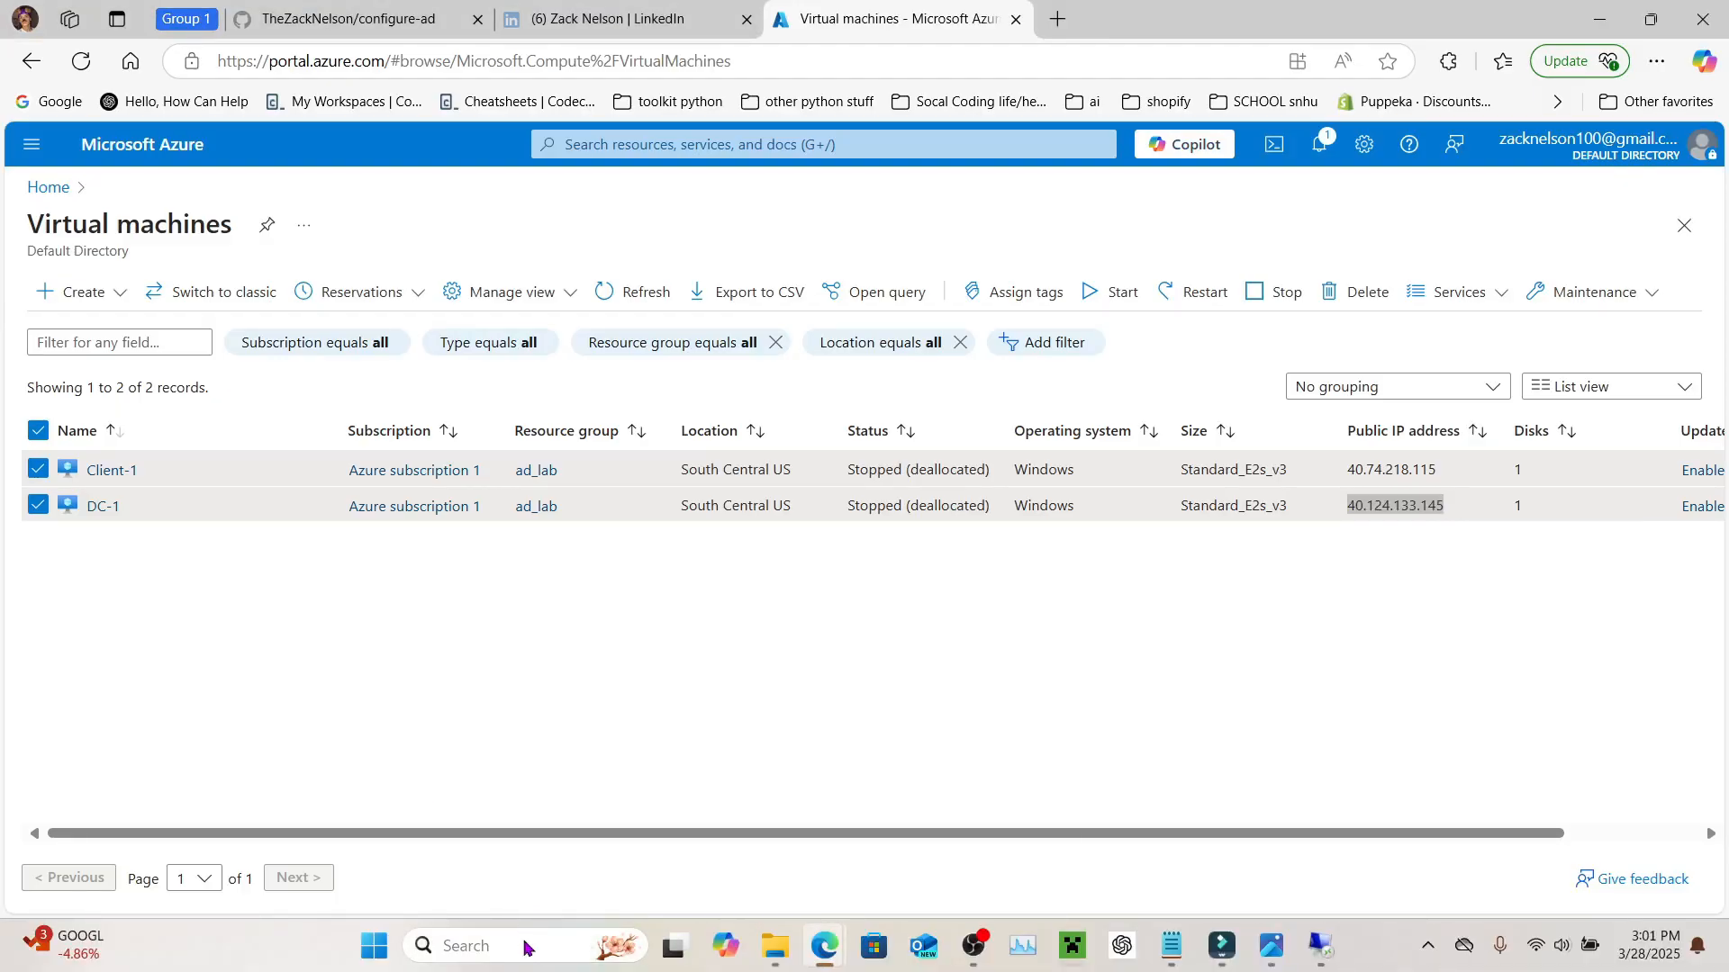
{"action": "type", "text": "rdp"}
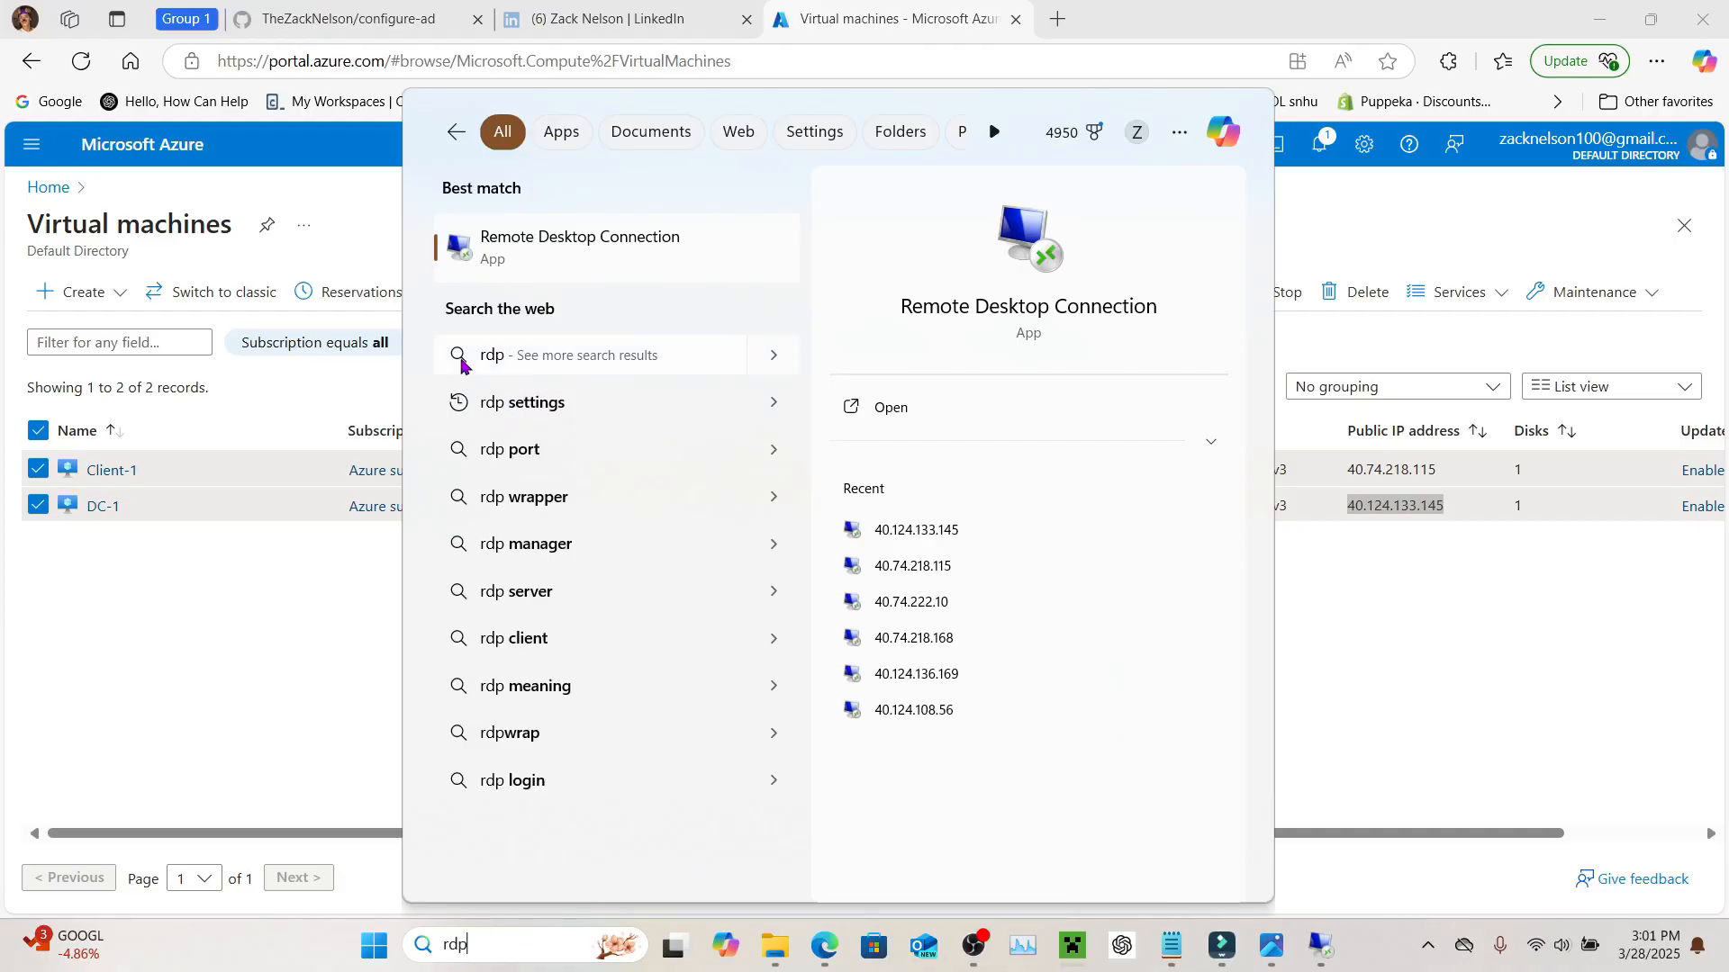
{"action": "left_click", "coordinate": [581, 247]}
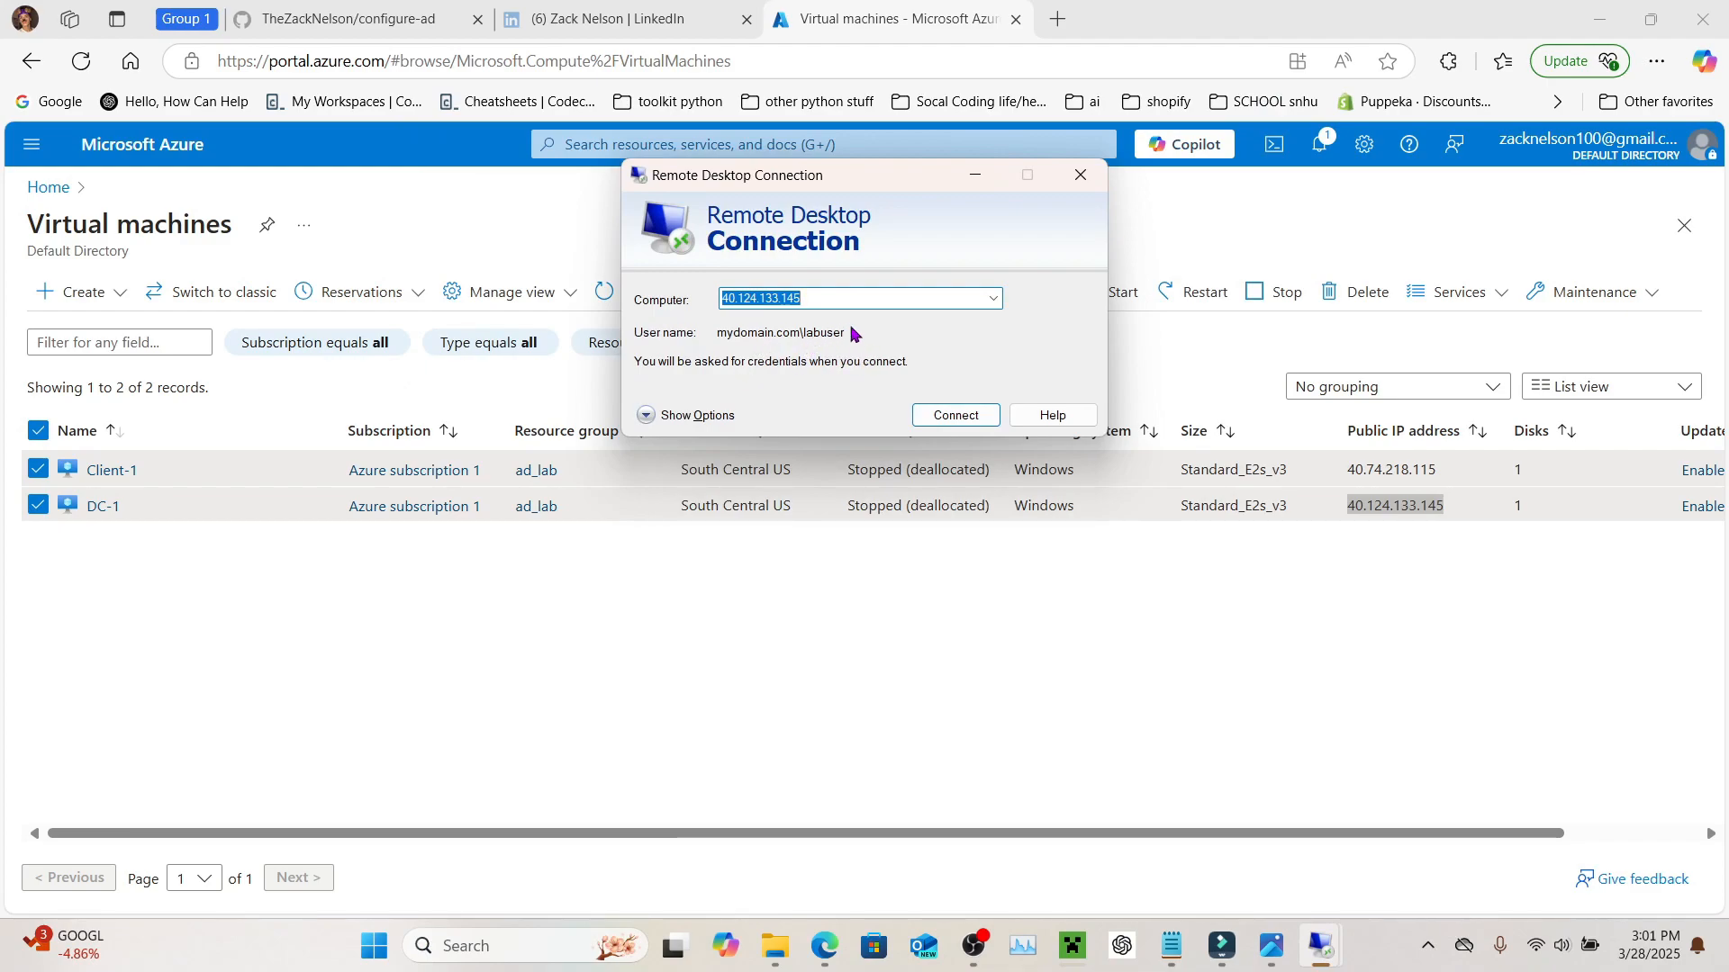
Step: Replace the account name after the domain with the new admin user's logon name
{"action": "left_click", "coordinate": [659, 417]}
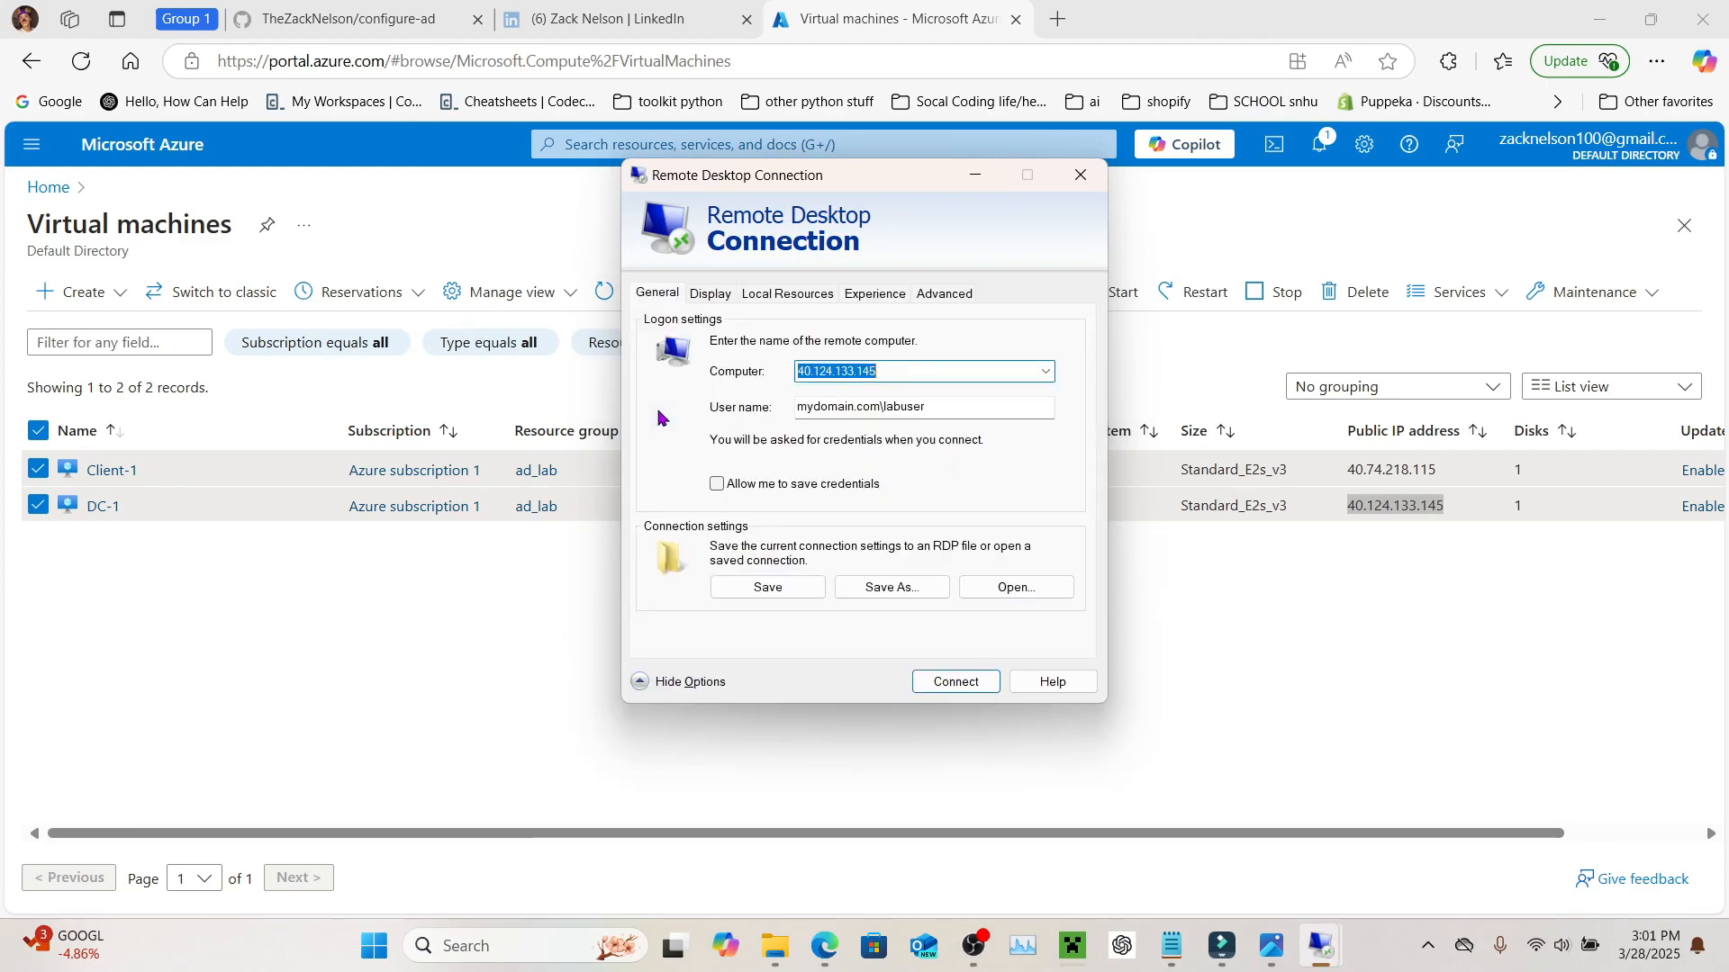
{"action": "left_click", "coordinate": [932, 409]}
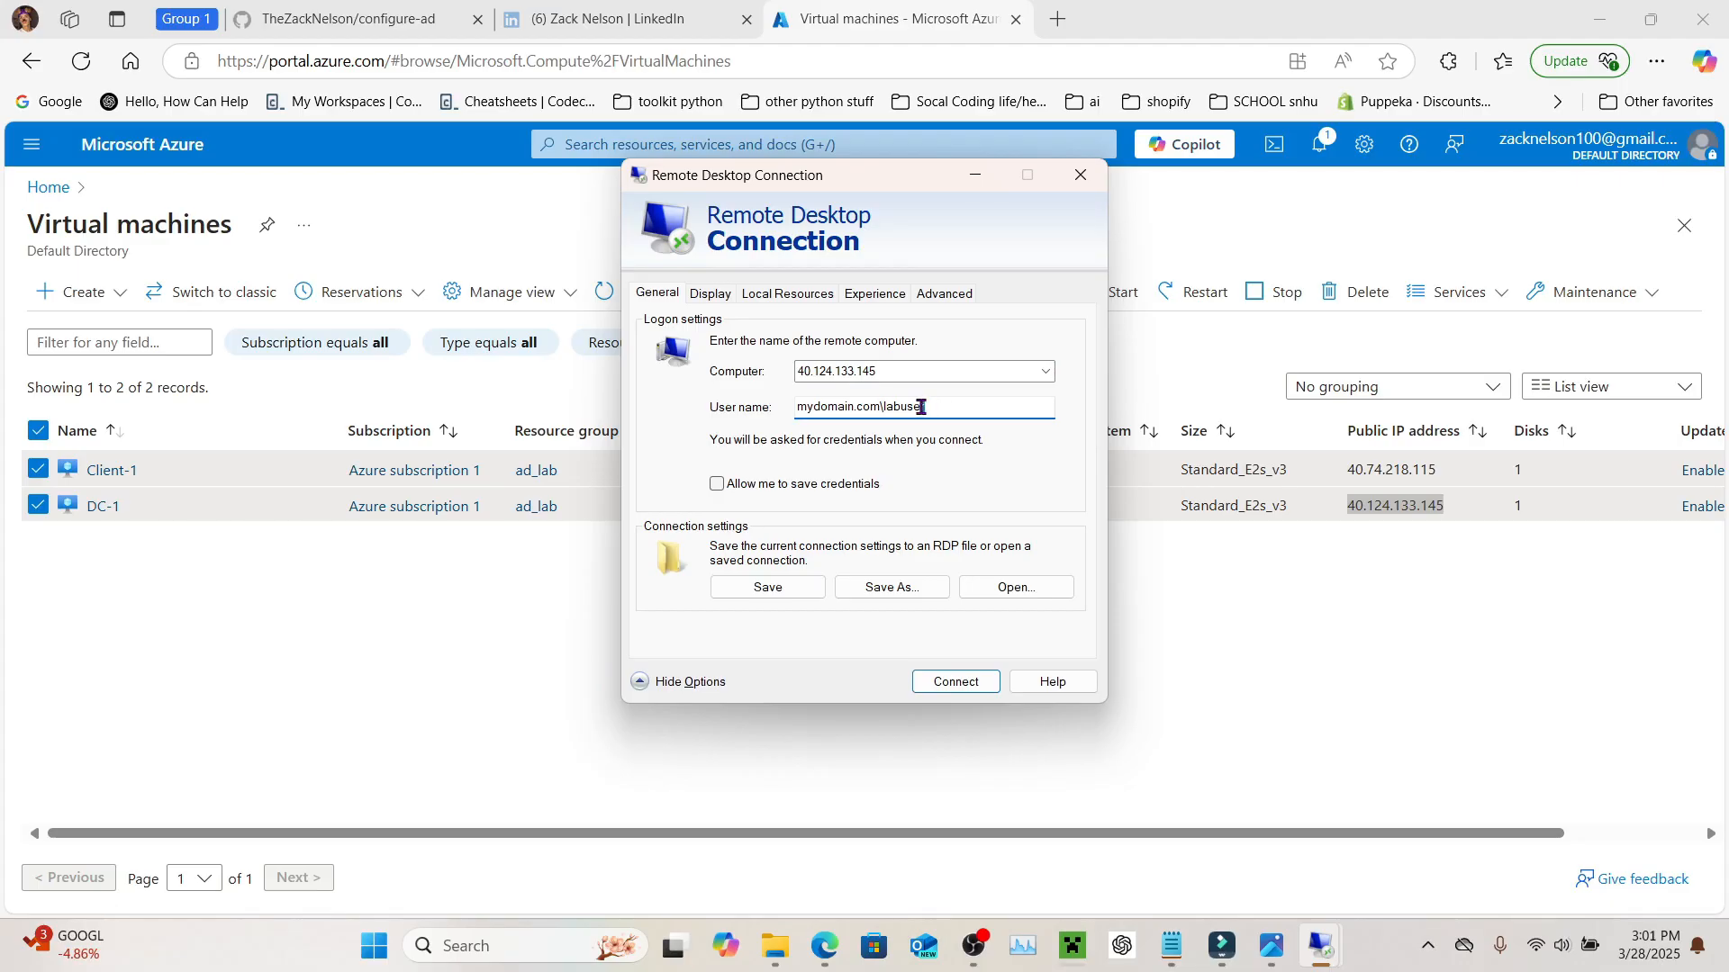
{"action": "left_click_drag", "start_coordinate": [928, 408], "coordinate": [884, 409]}
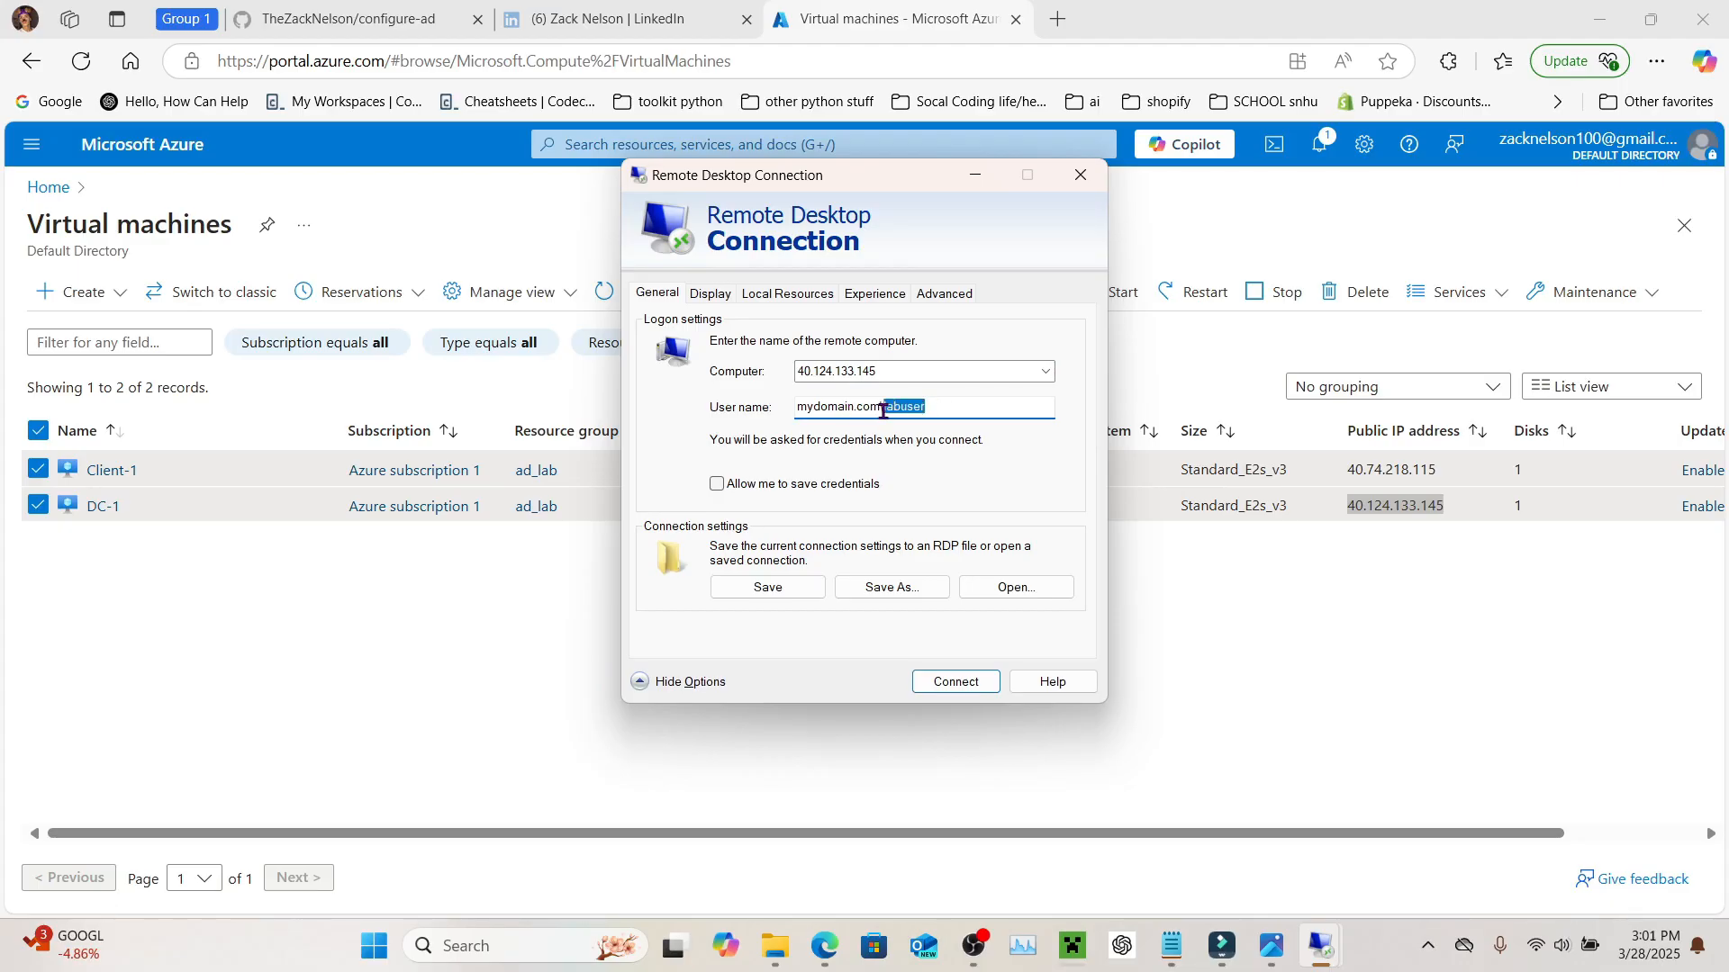
{"action": "left_click", "coordinate": [998, 410]}
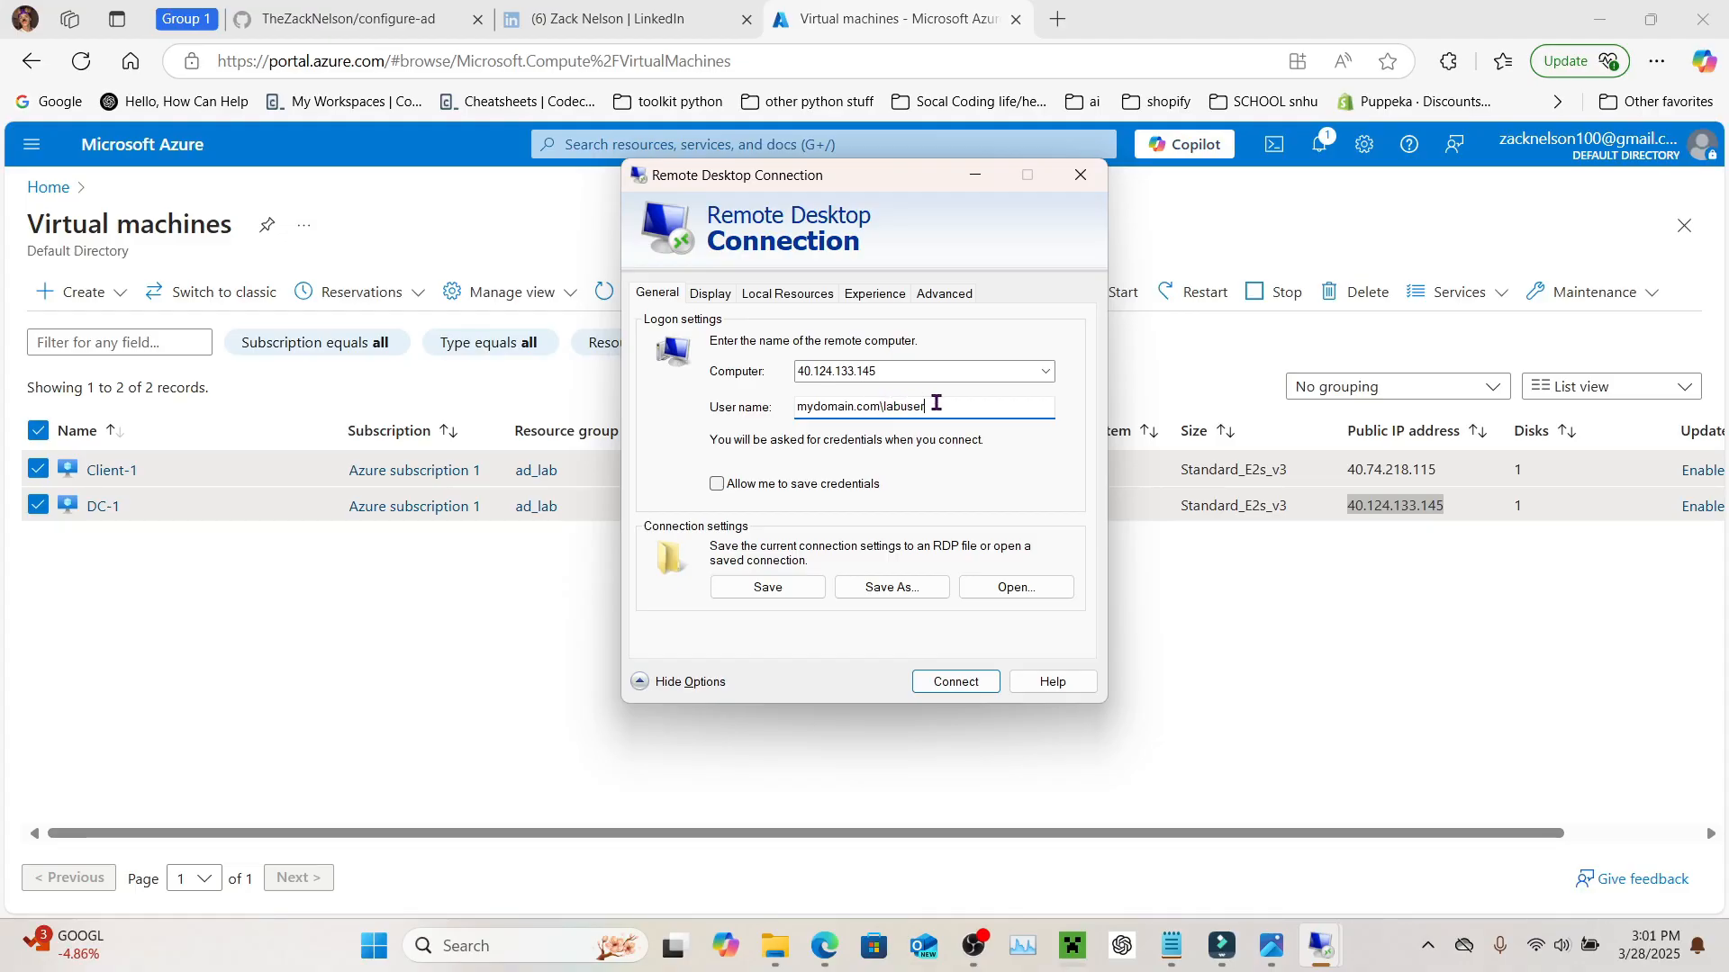
{"action": "key", "text": "BackSpace"}
{"action": "key", "text": "BackSpace"}
{"action": "key", "text": "BackSpace"}
{"action": "key", "text": "BackSpace"}
{"action": "key", "text": "BackSpace"}
{"action": "key", "text": "BackSpace"}
{"action": "key", "text": "BackSpace"}
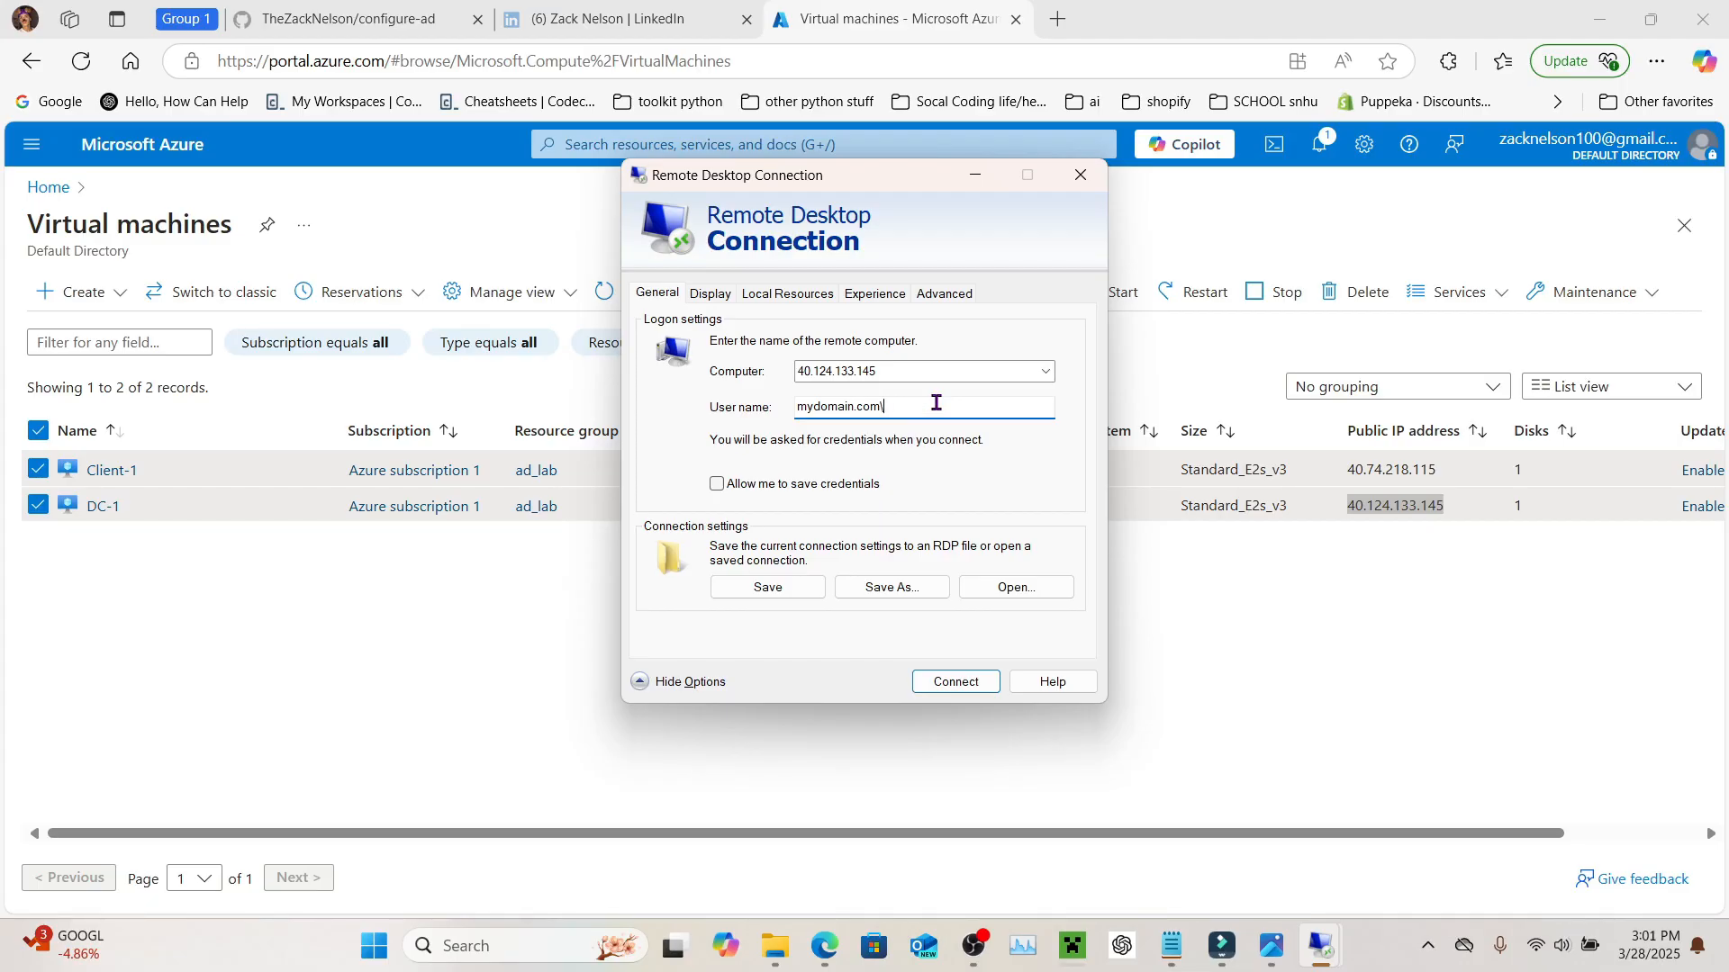
{"action": "type", "text": "Jane"}
{"action": "type", "text": "_do"}
{"action": "type", "text": "w"}
Step: Connect to 40.124.133.145, submit the admin's password, and accept the certificate warning
{"action": "left_click", "coordinate": [947, 682]}
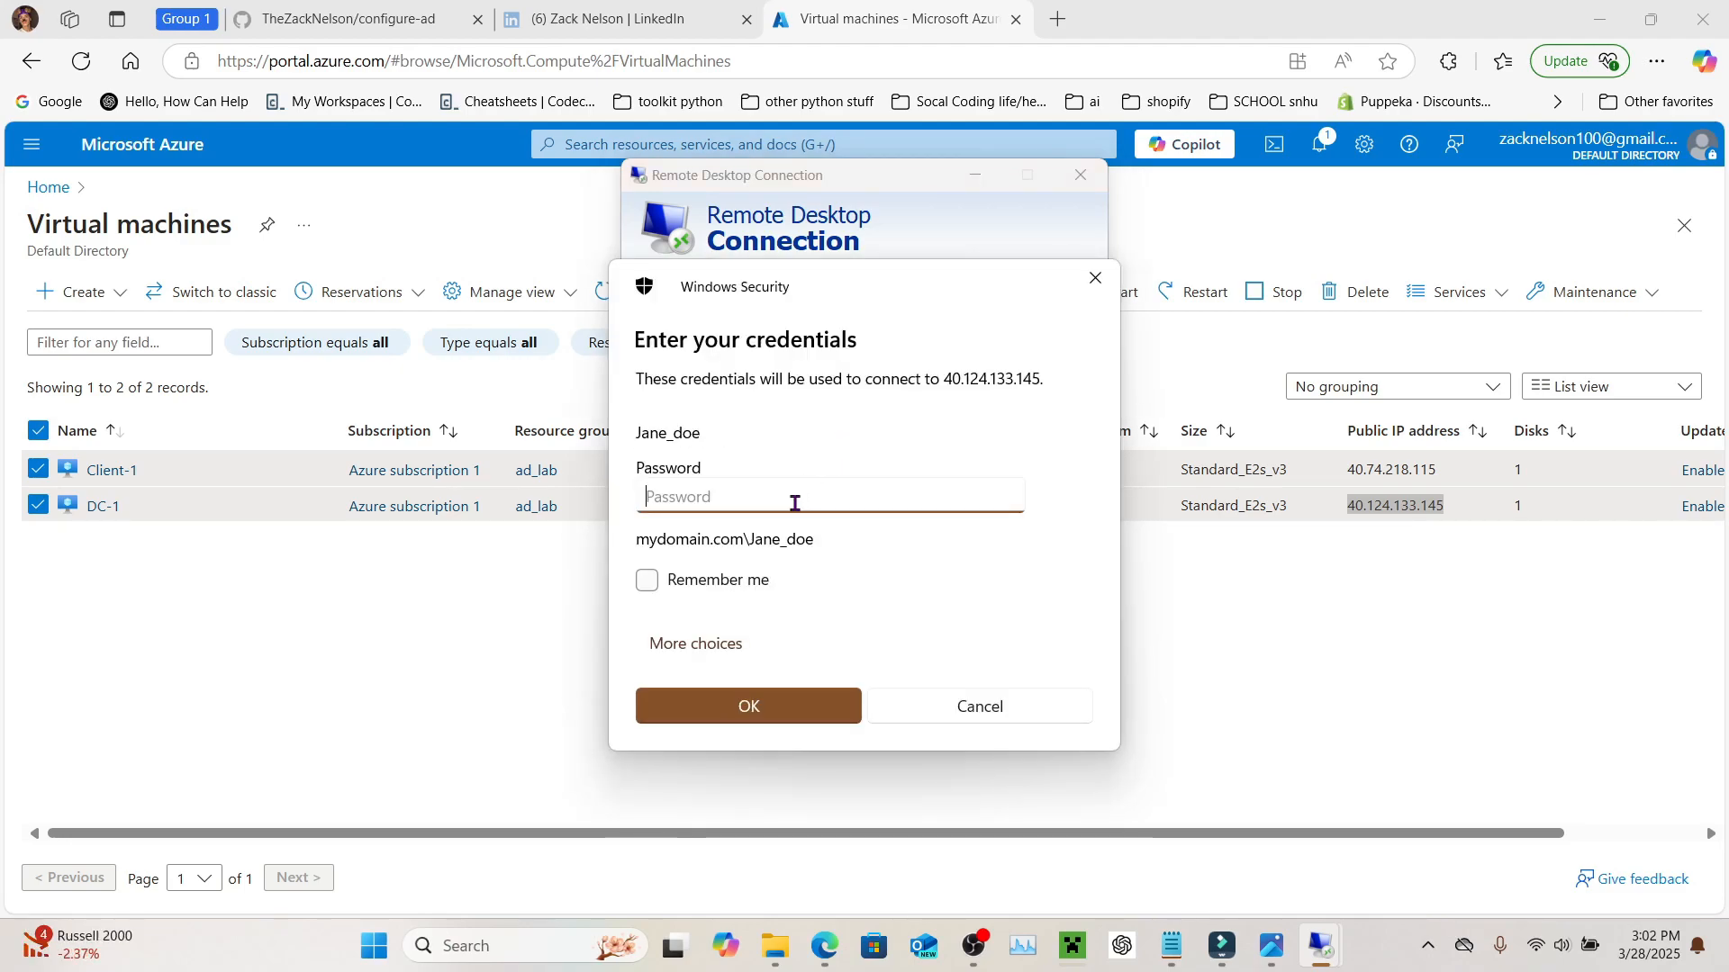
{"action": "type", "text": "*****"}
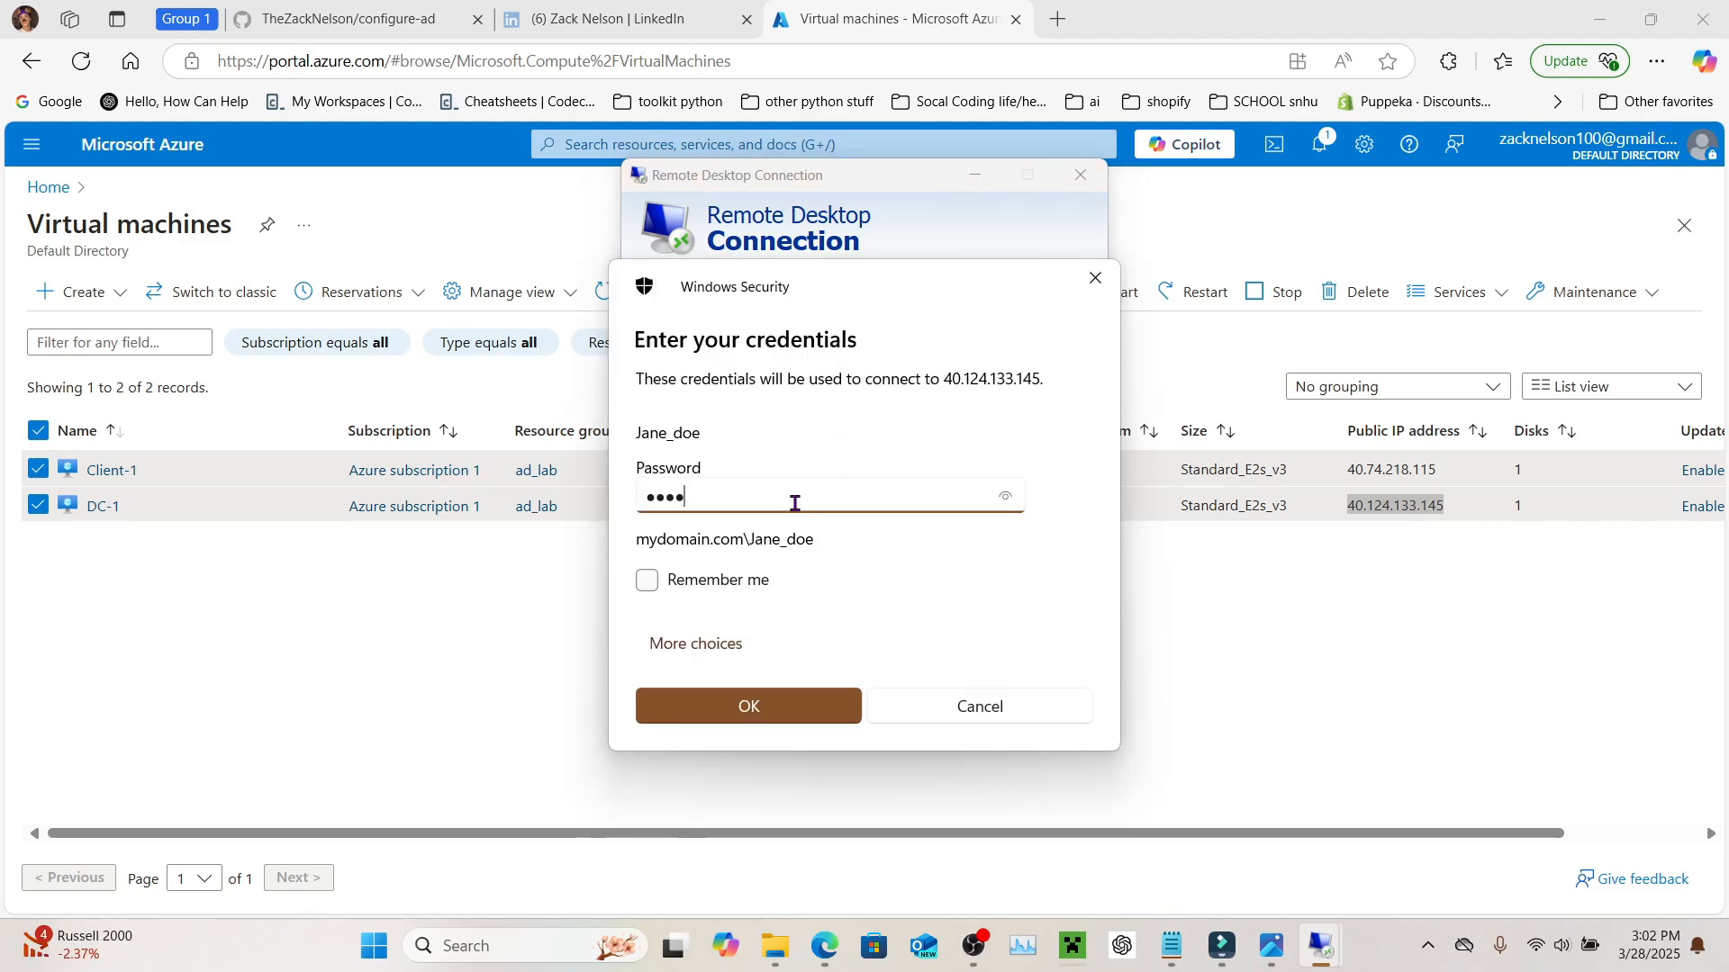
{"action": "type", "text": "*******"}
{"action": "key", "text": "Return"}
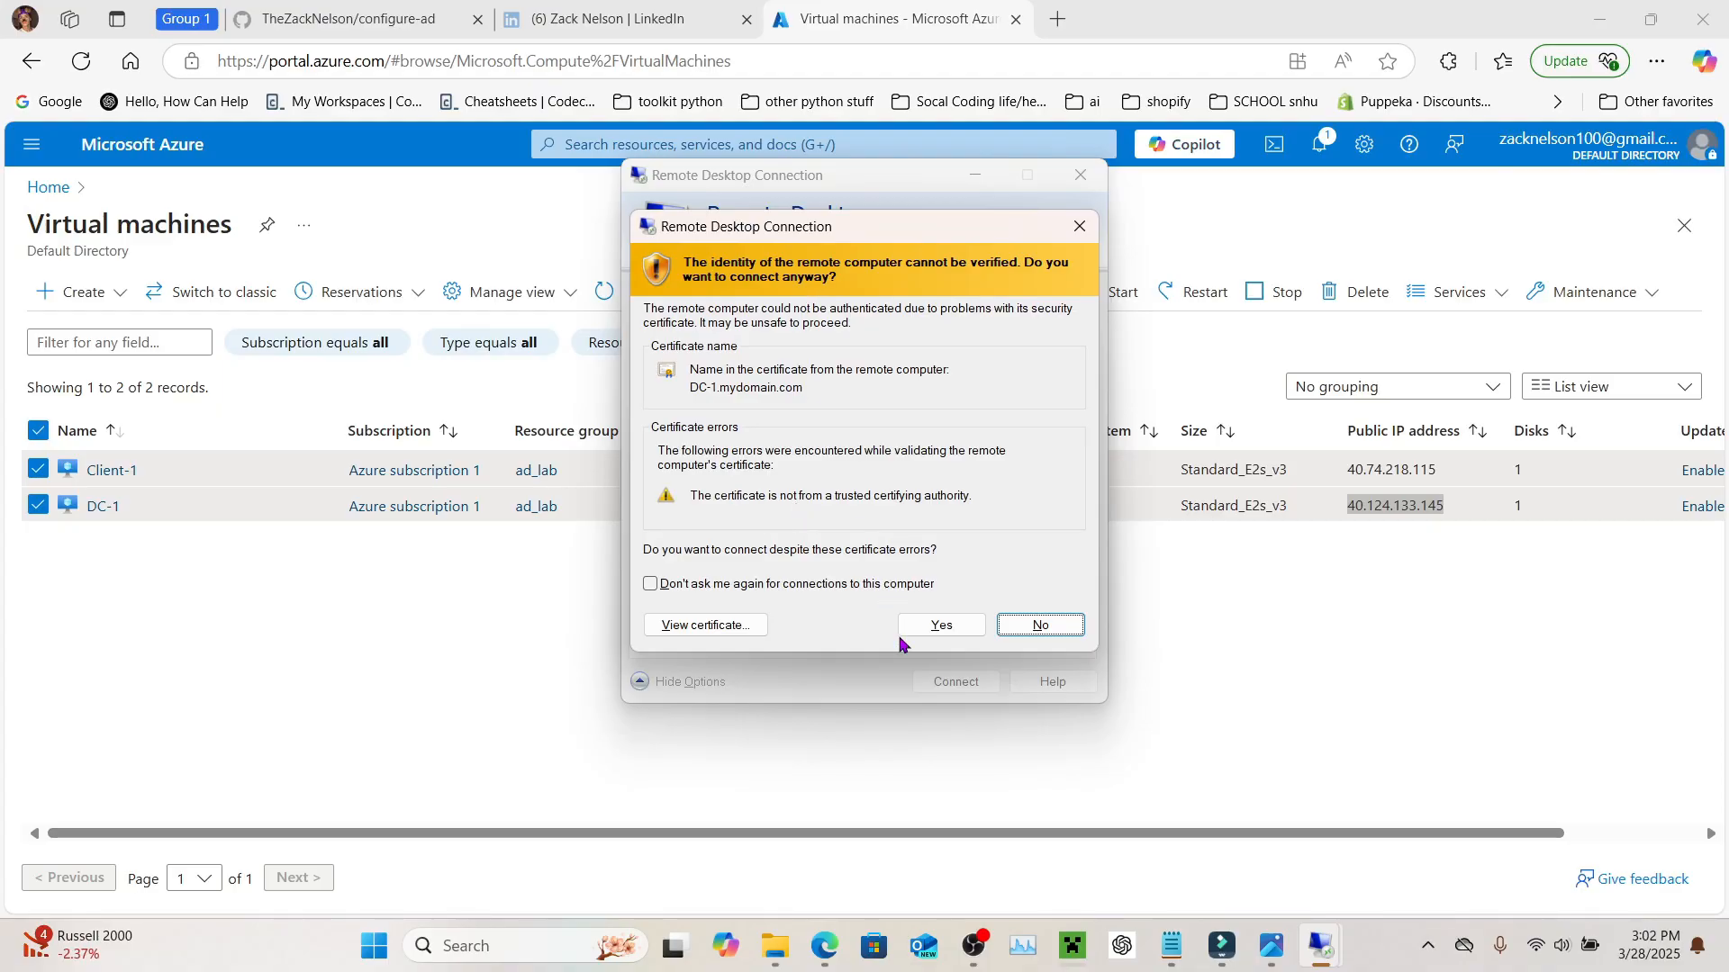
{"action": "left_click", "coordinate": [932, 630]}
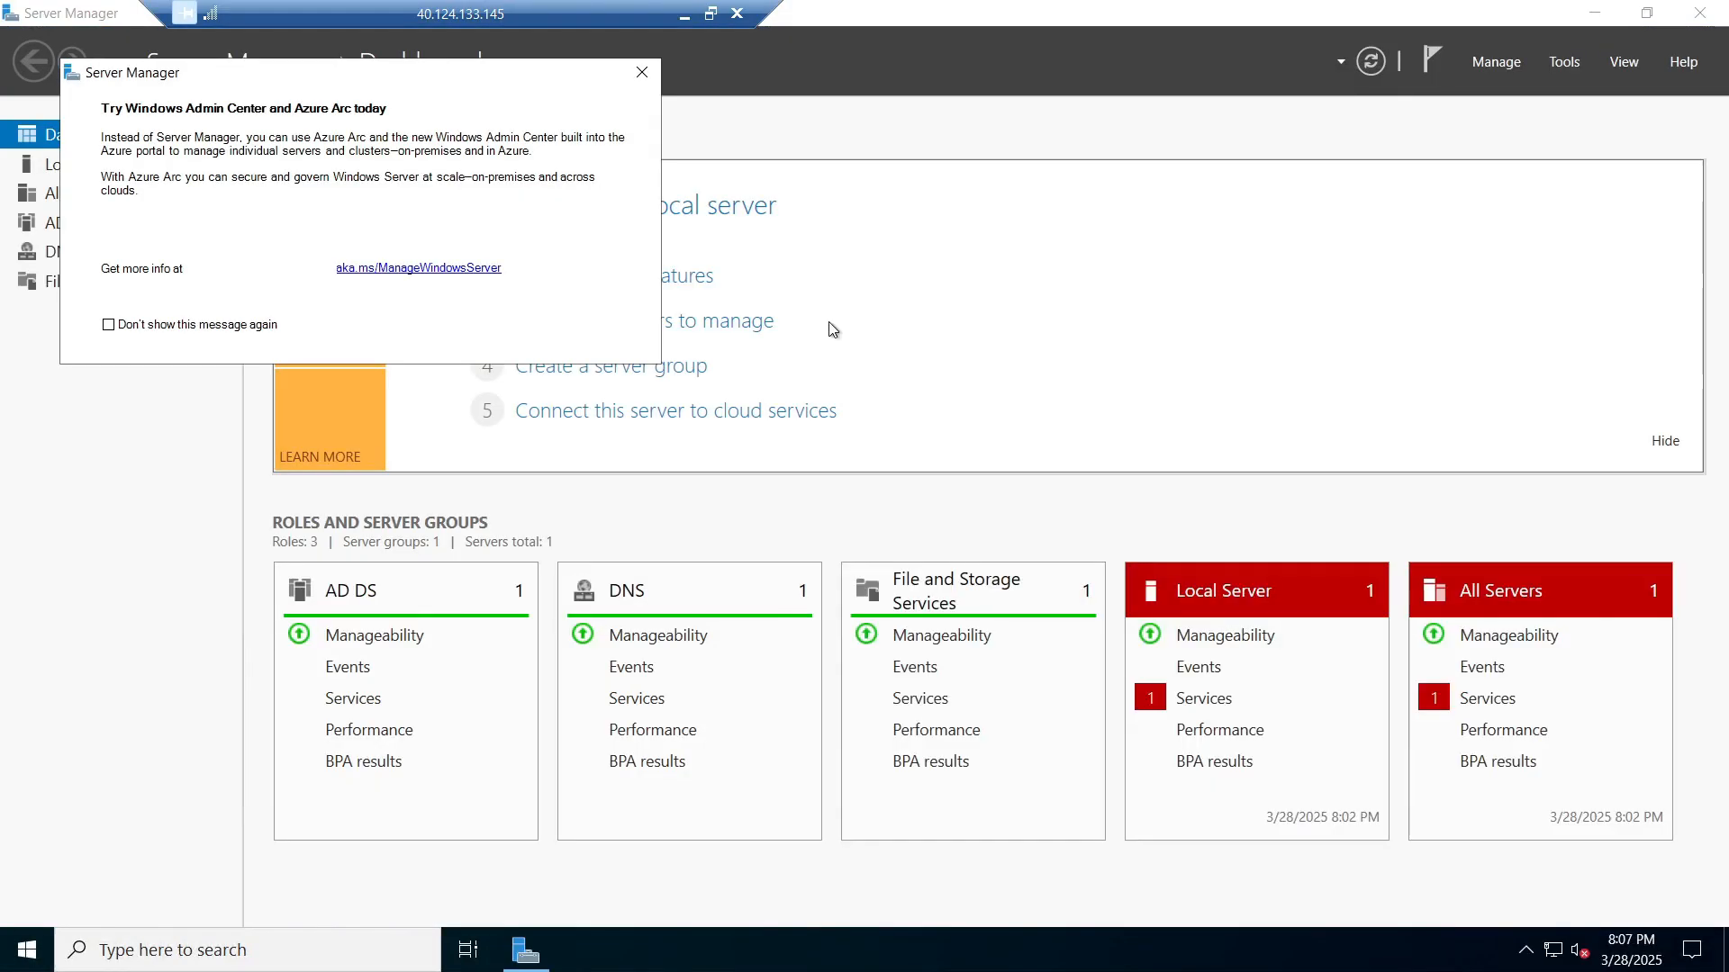
Step: Dismiss the 'Try Windows Admin Center' pop-up and close the Server Manager window
{"action": "left_click", "coordinate": [642, 72]}
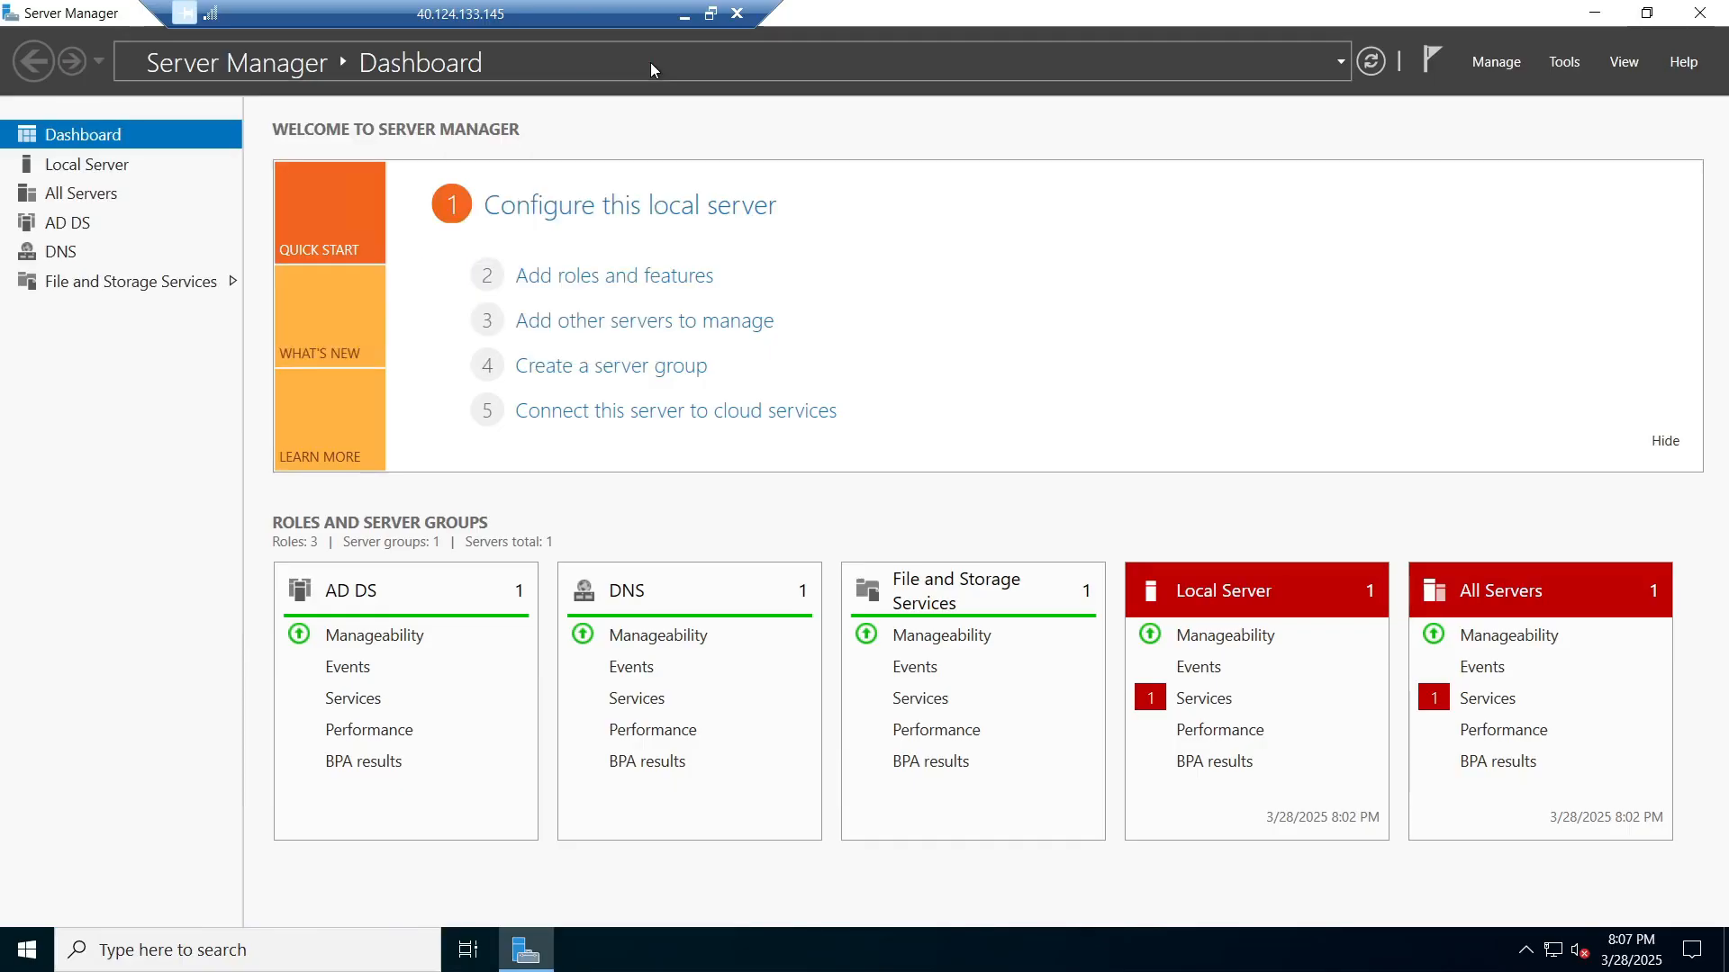
{"action": "left_click", "coordinate": [1699, 12]}
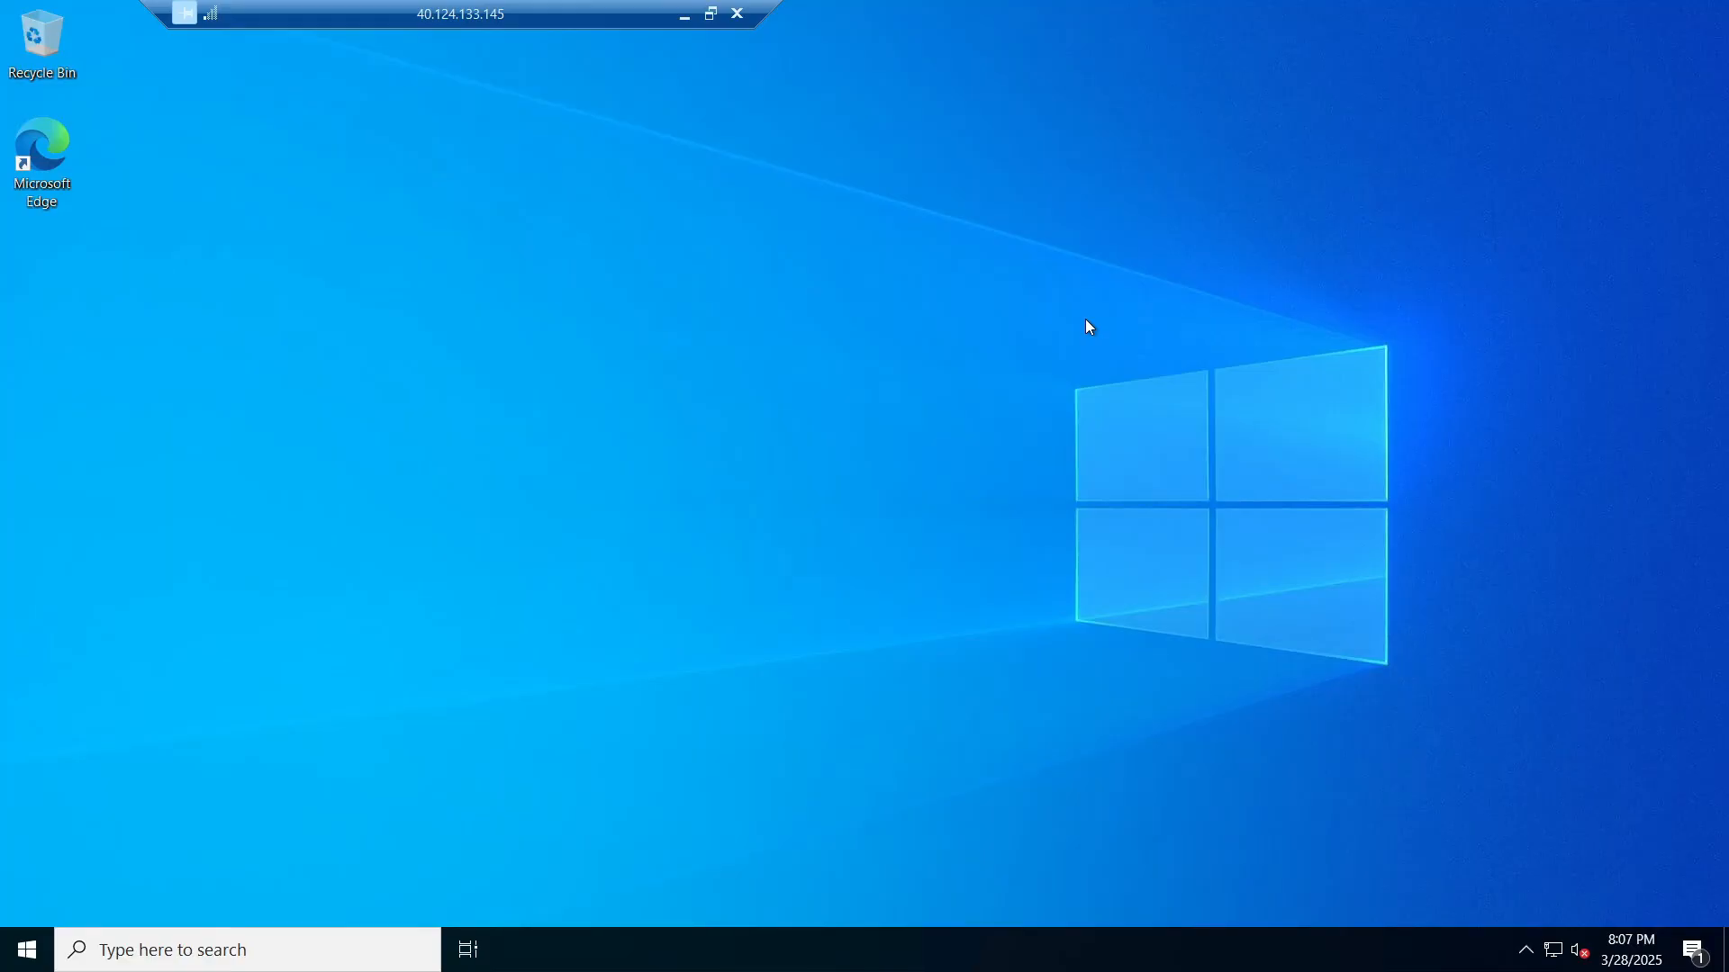
Step: Switch to the Client-1 (40.74.218.115) remote session and close its Settings window
{"action": "key", "text": "alt+Tab"}
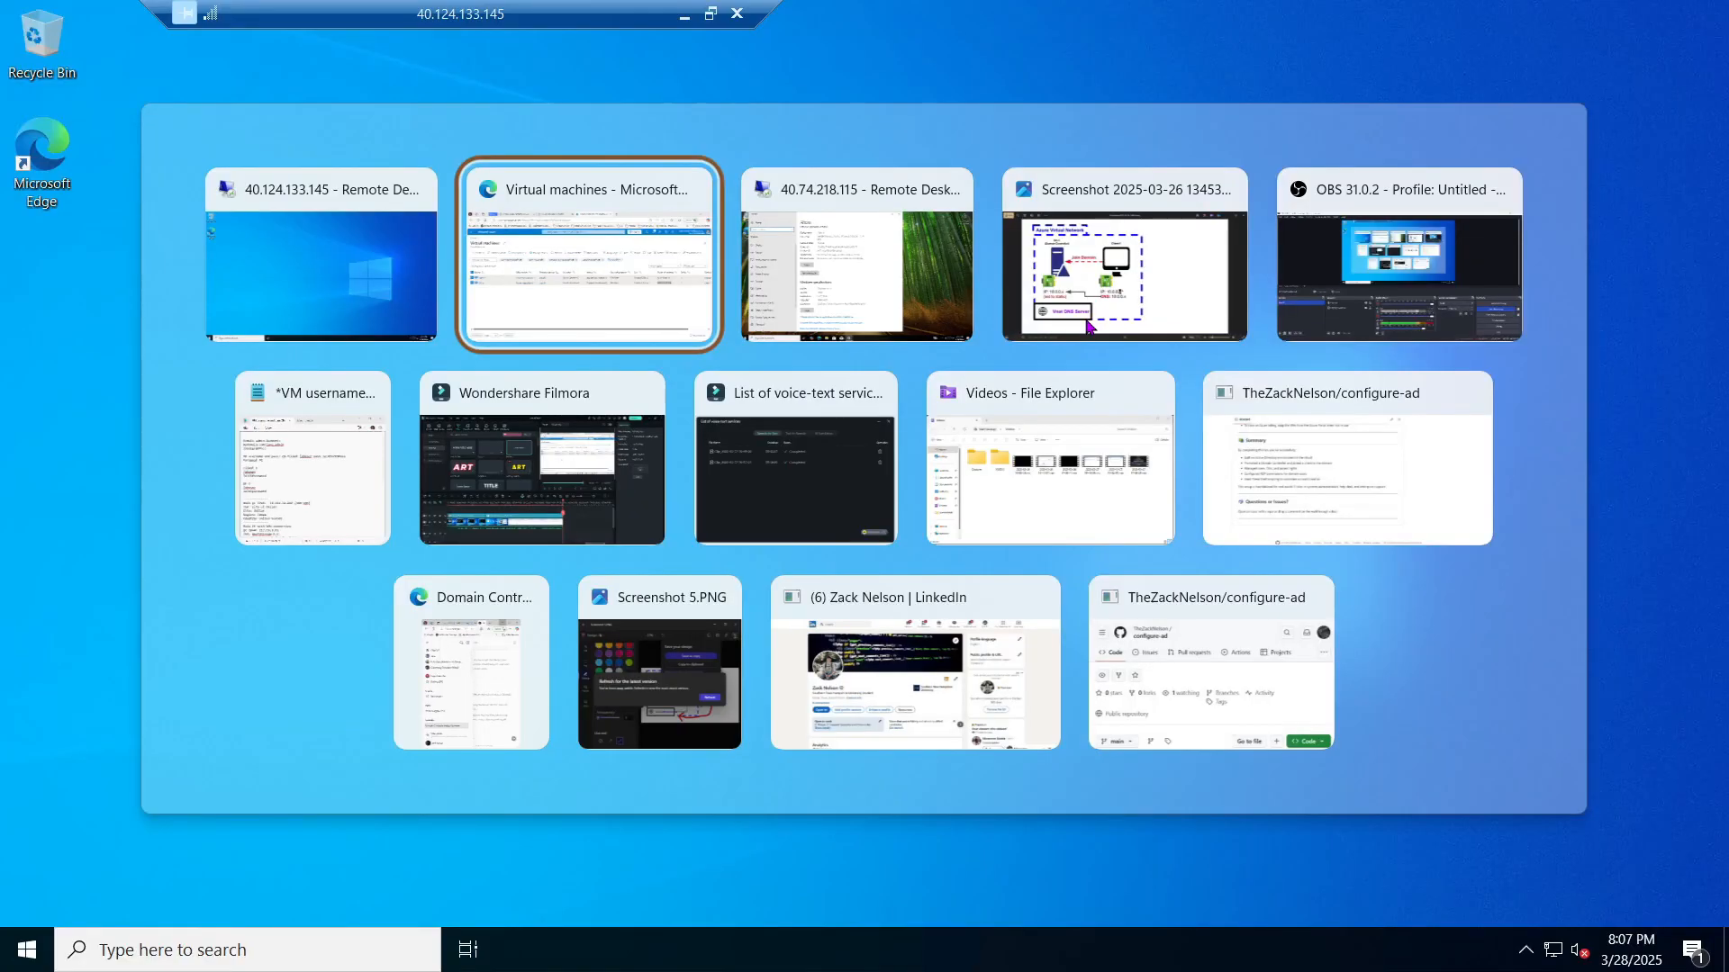
{"action": "key", "text": "alt+Tab"}
{"action": "key", "text": "alt+shift+Tab"}
{"action": "left_click", "coordinate": [1085, 320]}
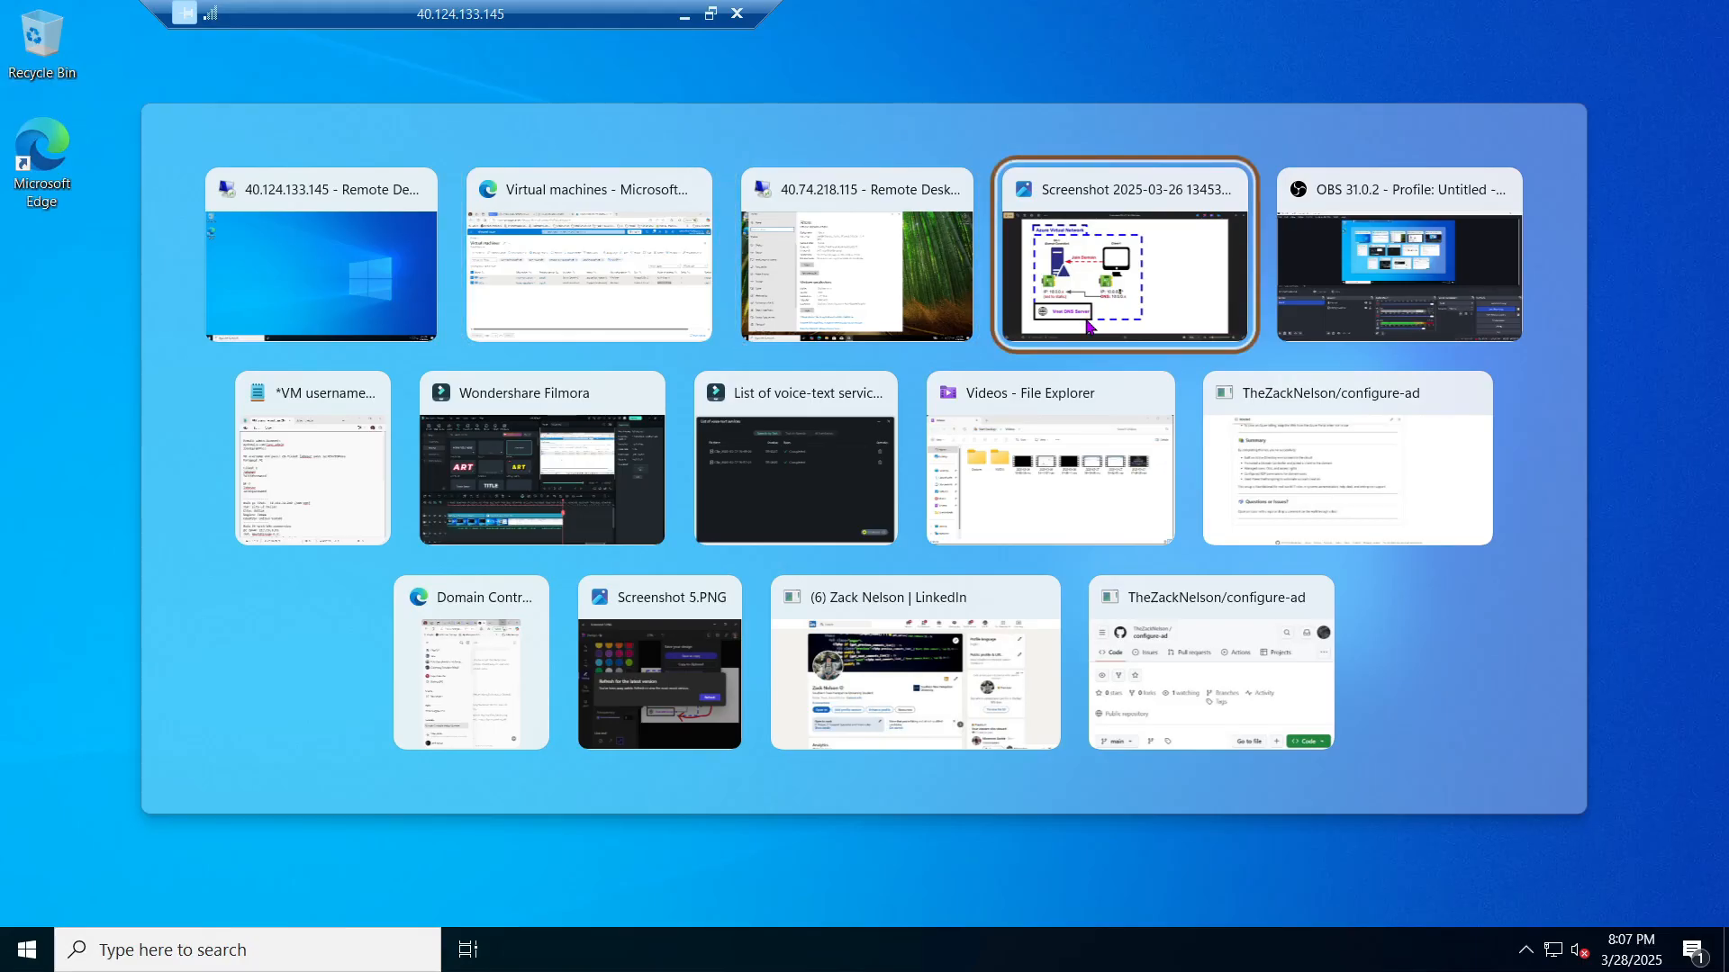
{"action": "key", "text": "alt+shift+Tab"}
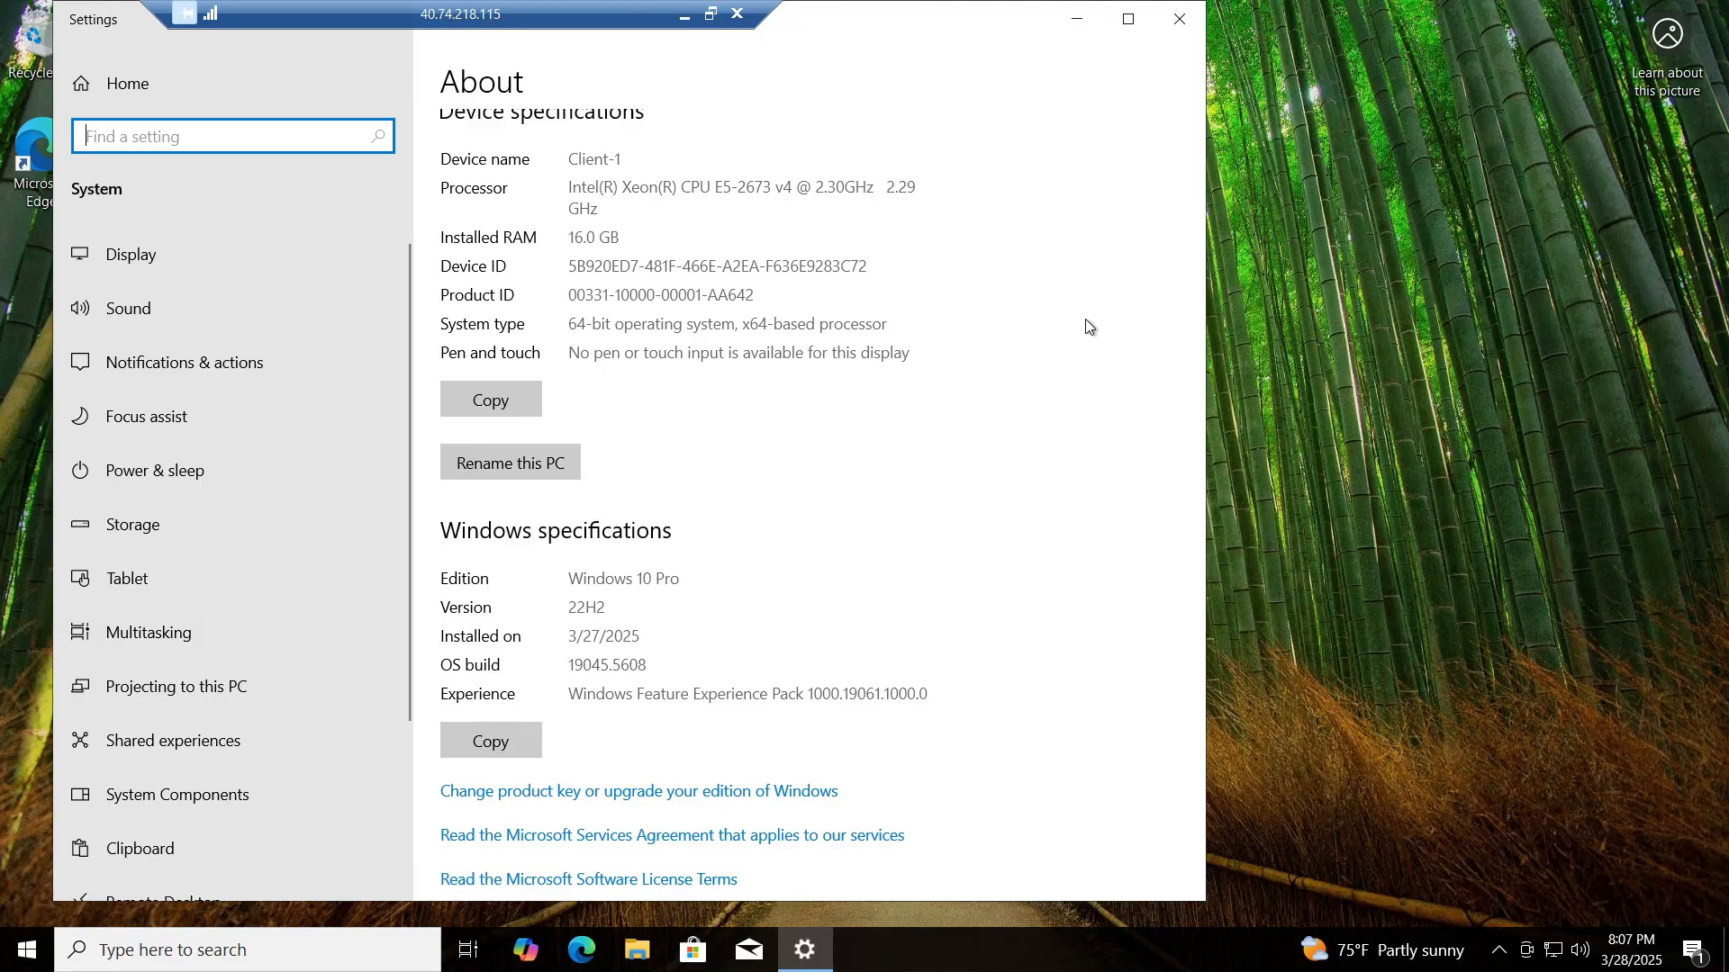
{"action": "left_click", "coordinate": [1176, 20]}
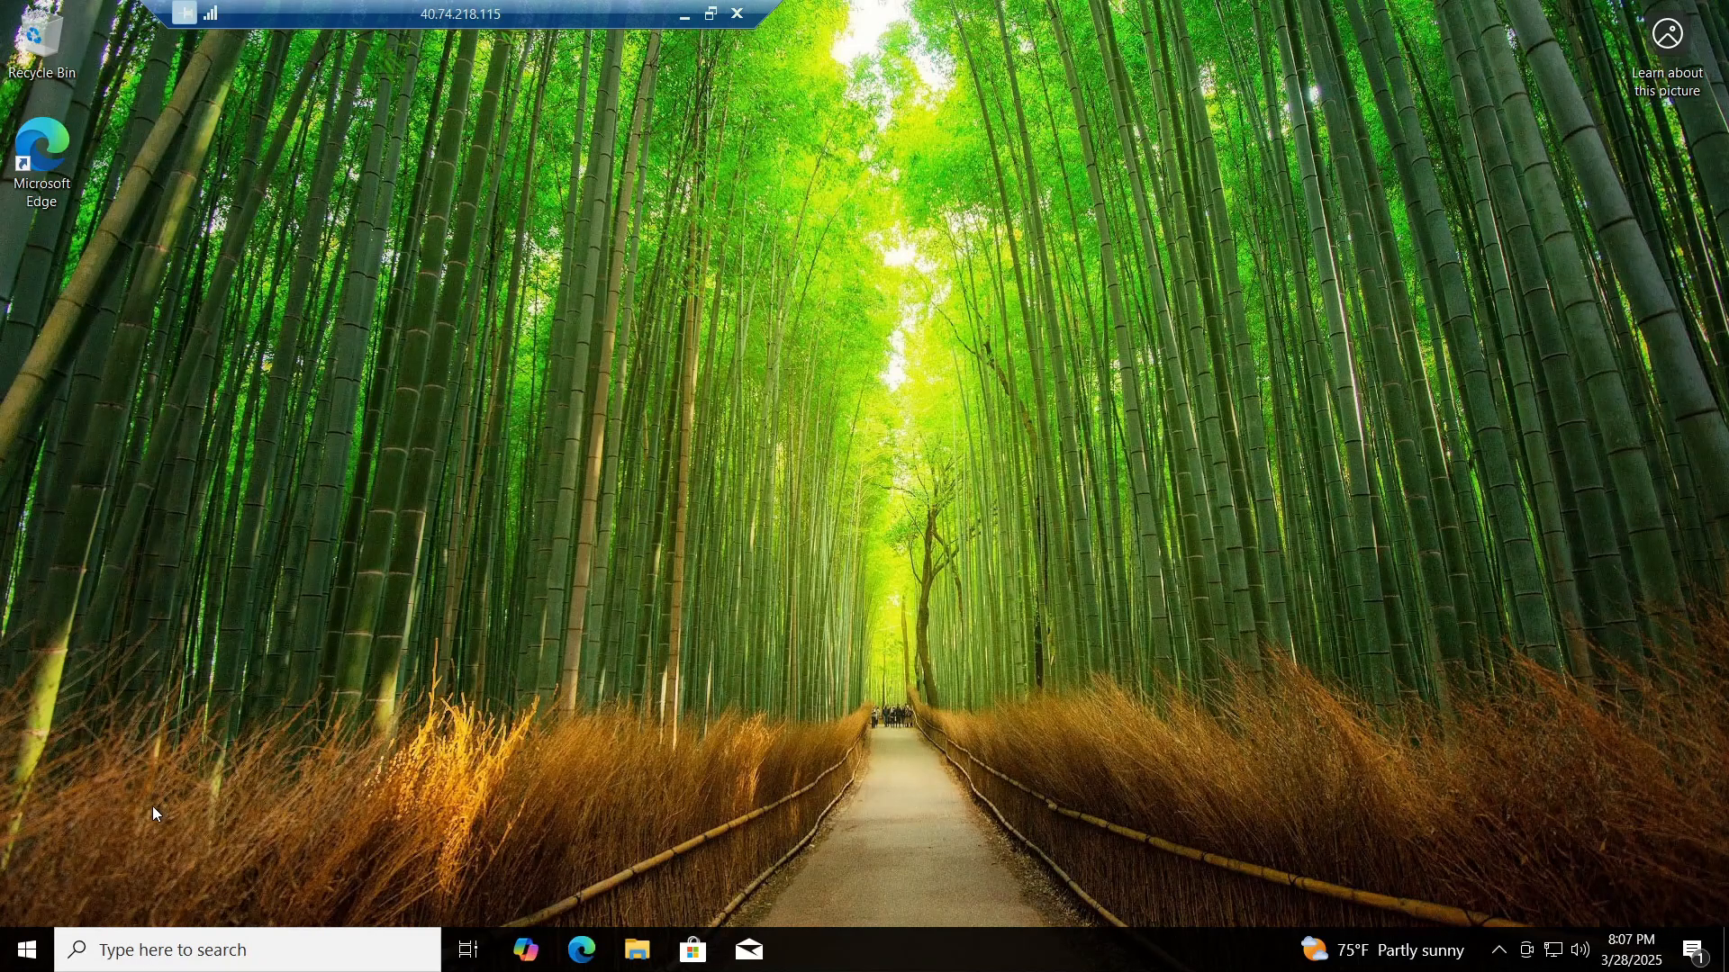
Step: Open System from the Start right-click menu and scroll down to Related settings
{"action": "right_click", "coordinate": [29, 956]}
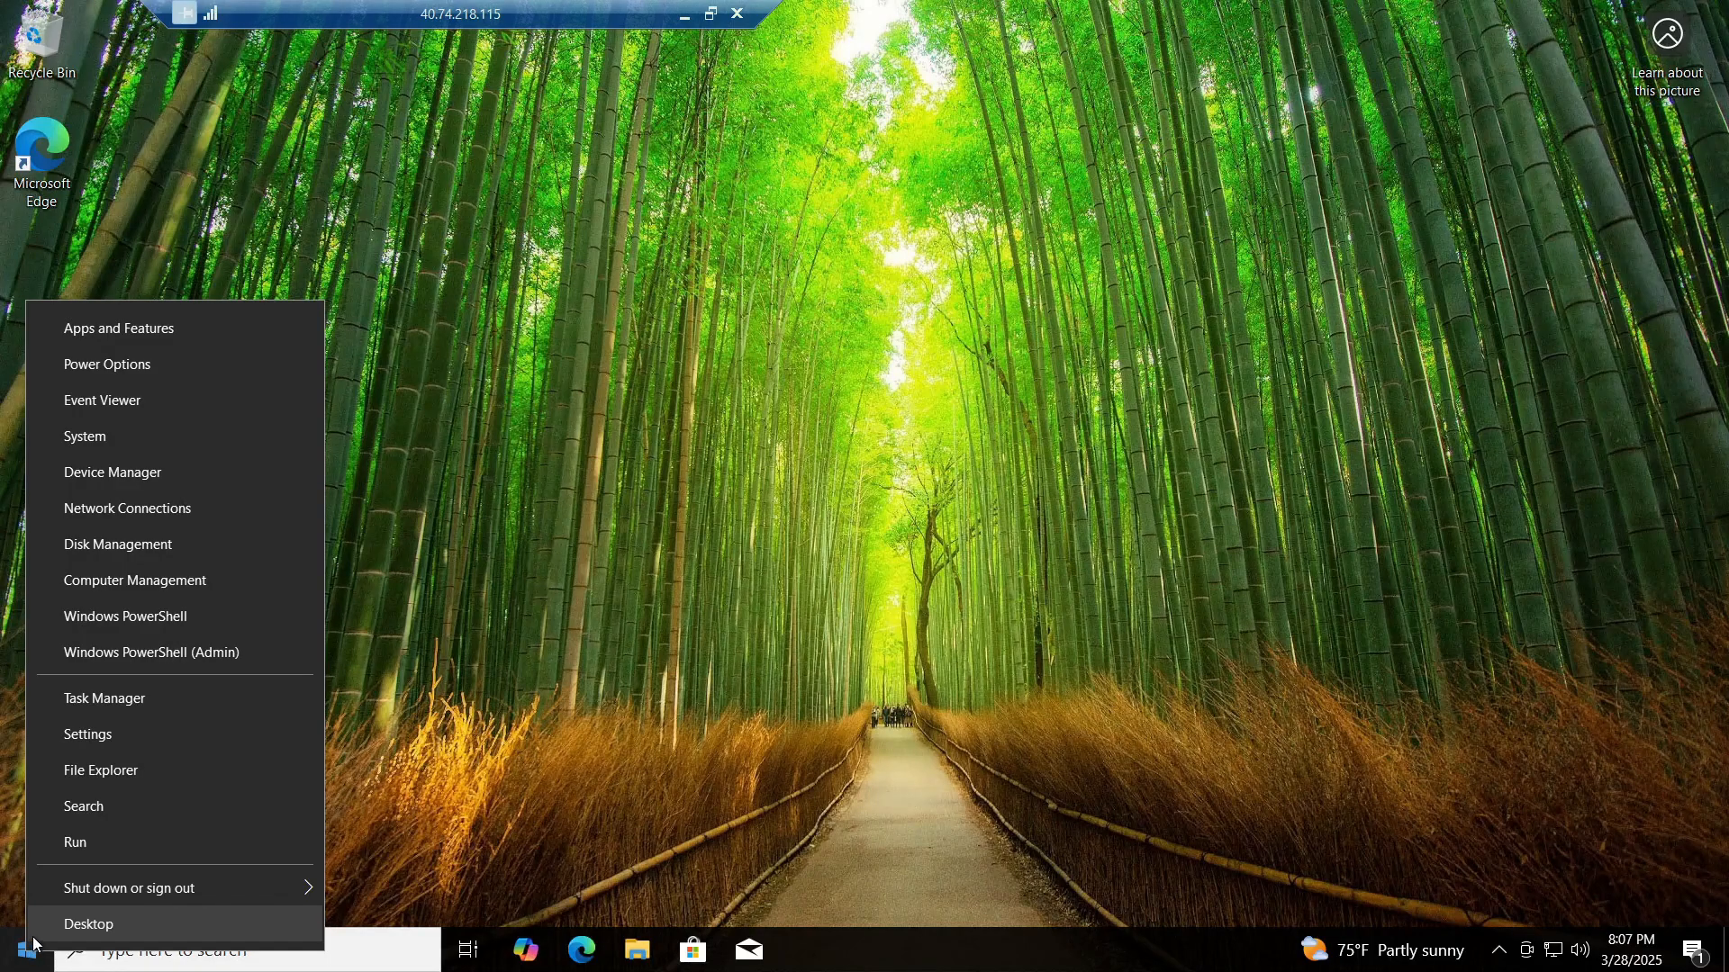
{"action": "left_click", "coordinate": [137, 445]}
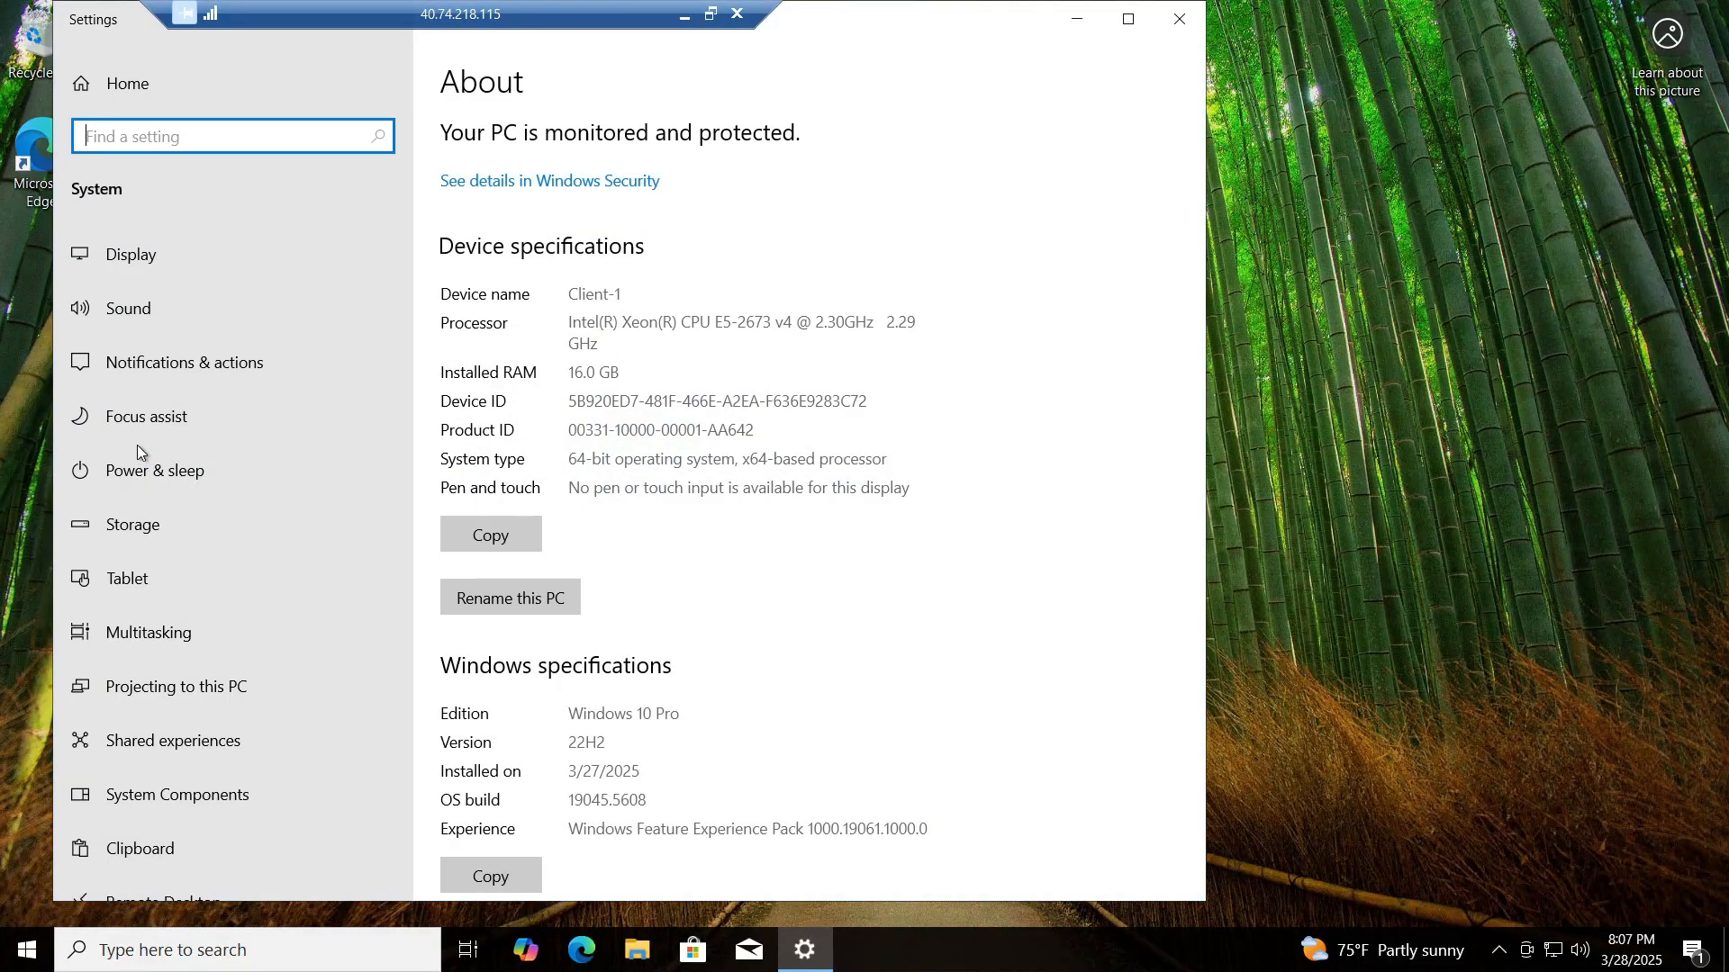
{"action": "scroll", "coordinate": [604, 387], "scroll_direction": "down", "scroll_amount": 8}
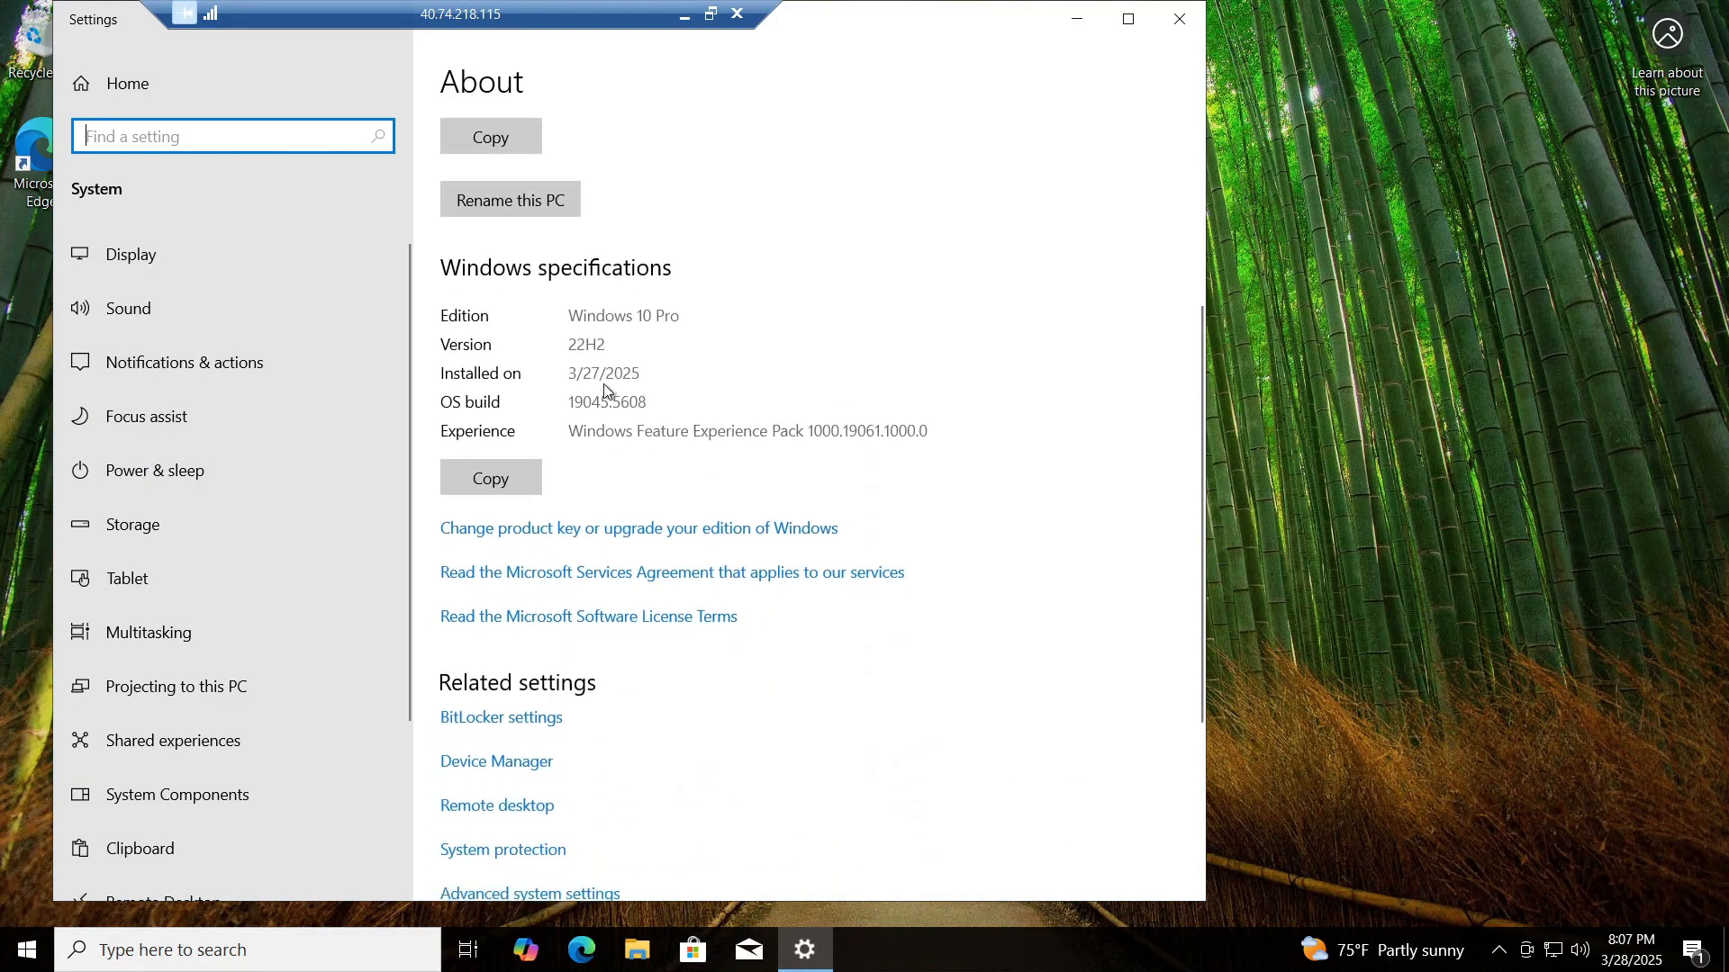
{"action": "scroll", "coordinate": [605, 391], "scroll_direction": "down", "scroll_amount": 1}
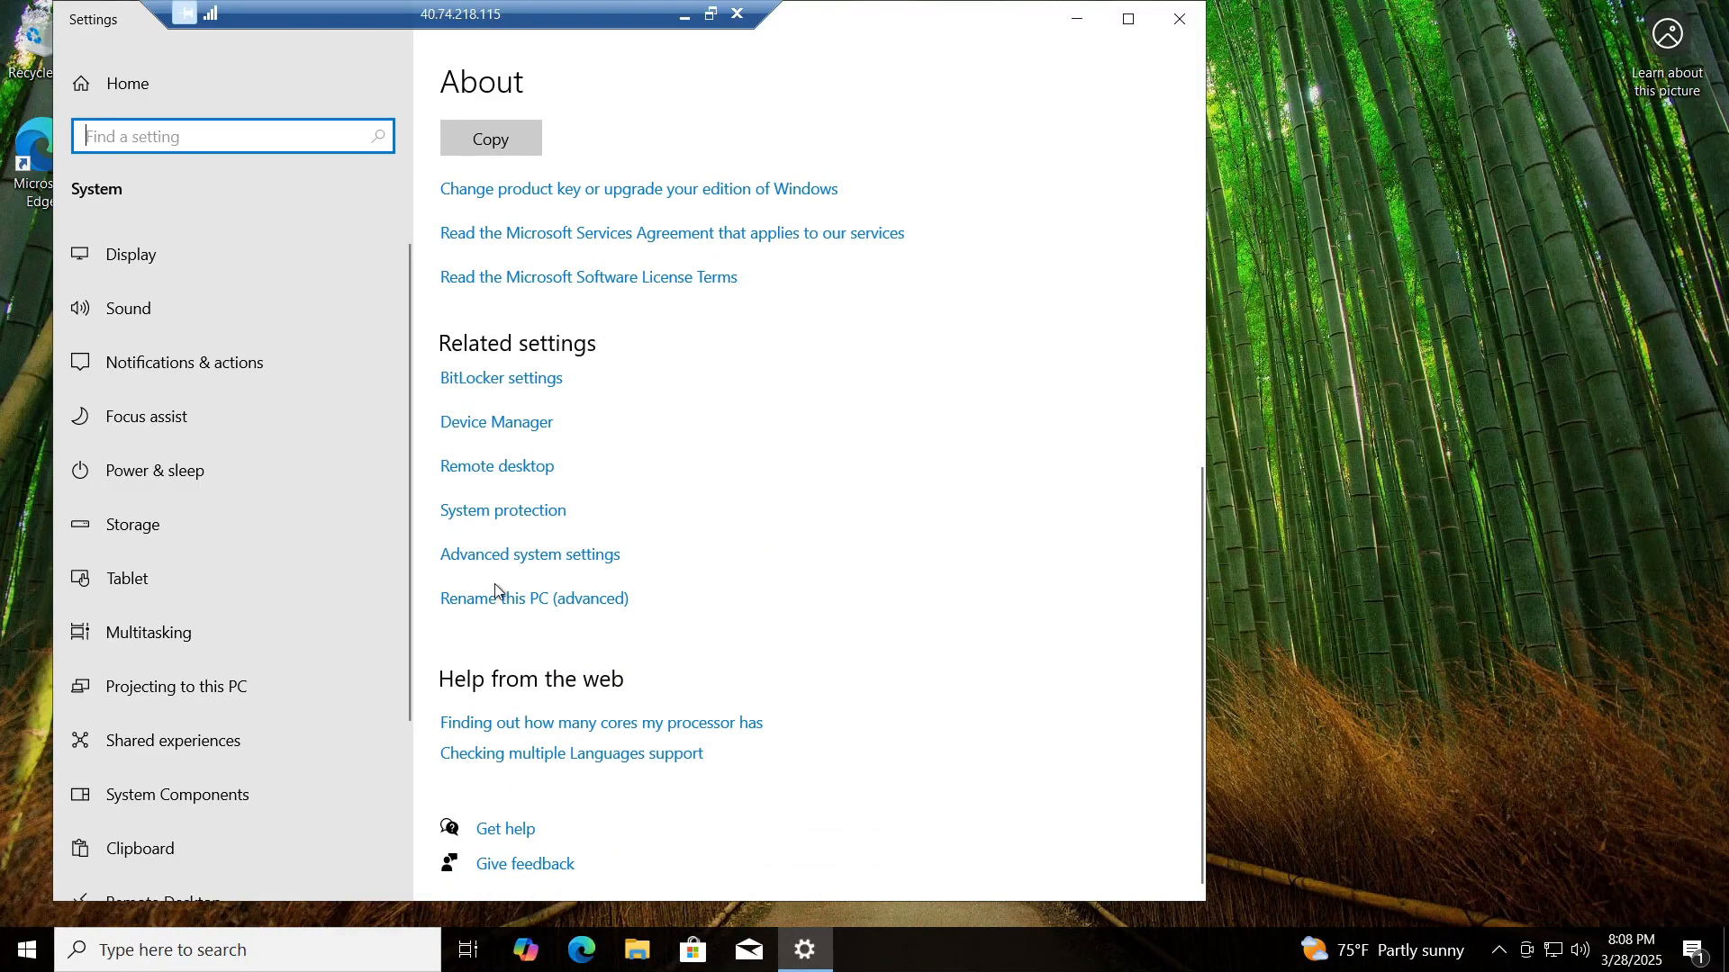
Step: Set Client-1 to join the domain mydomain.com in the Computer Name/Domain Changes dialog
{"action": "left_click", "coordinate": [554, 599]}
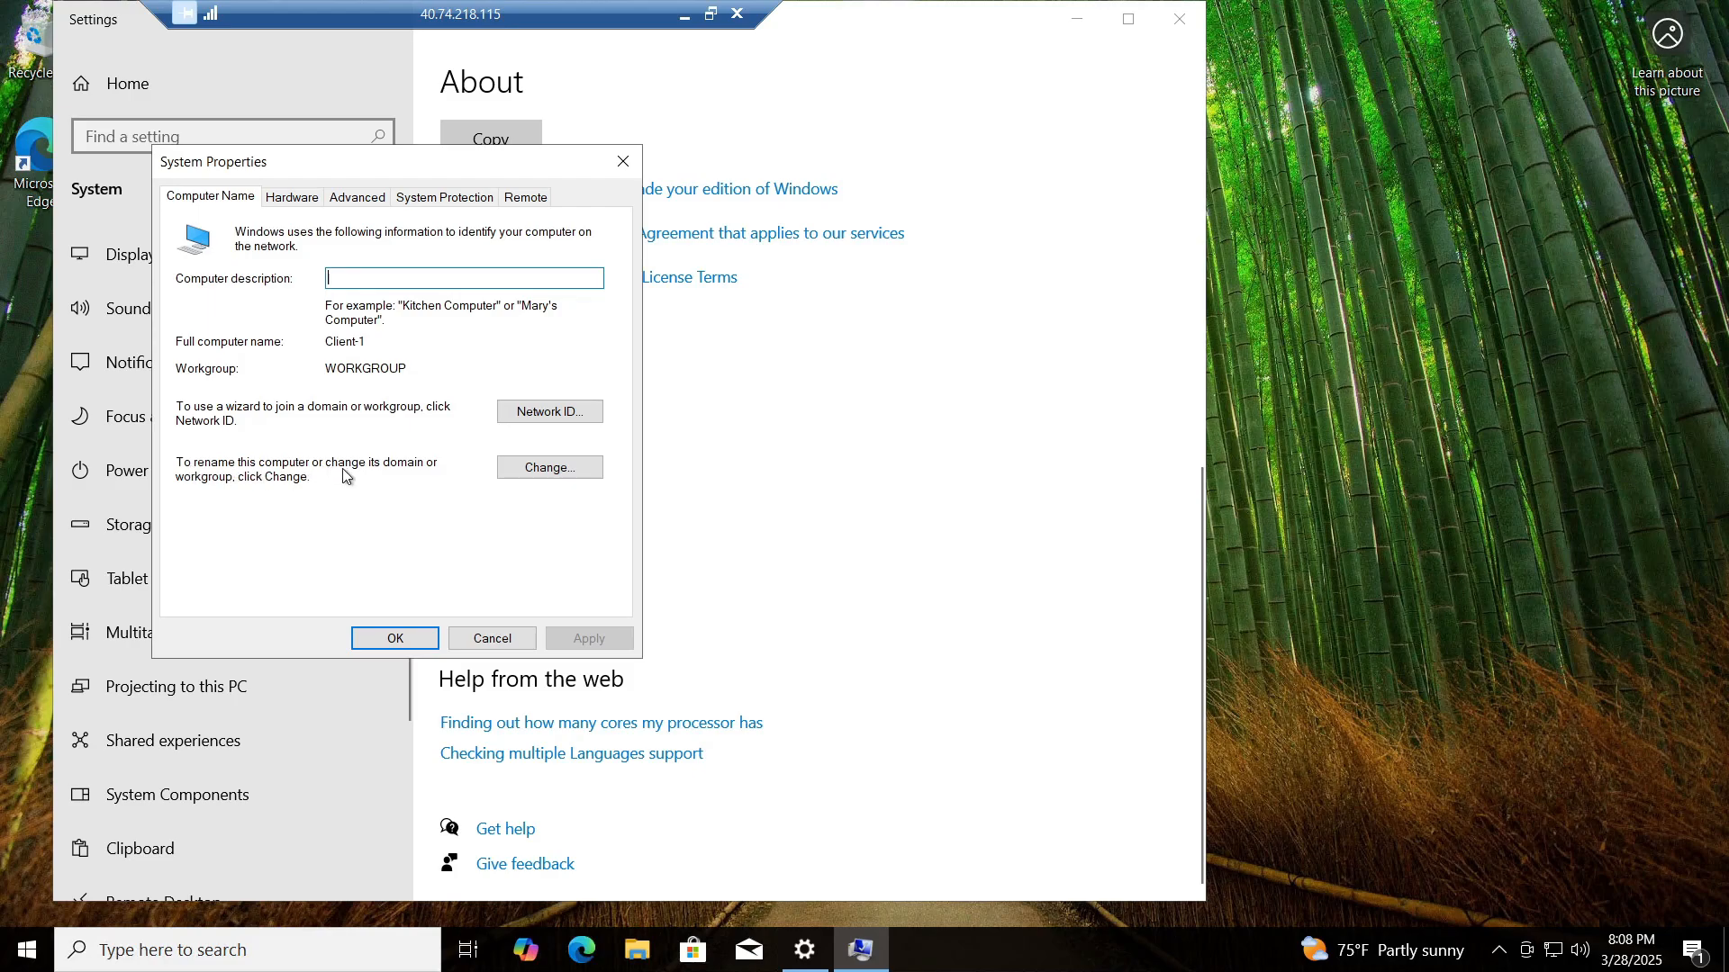
{"action": "left_click", "coordinate": [520, 469]}
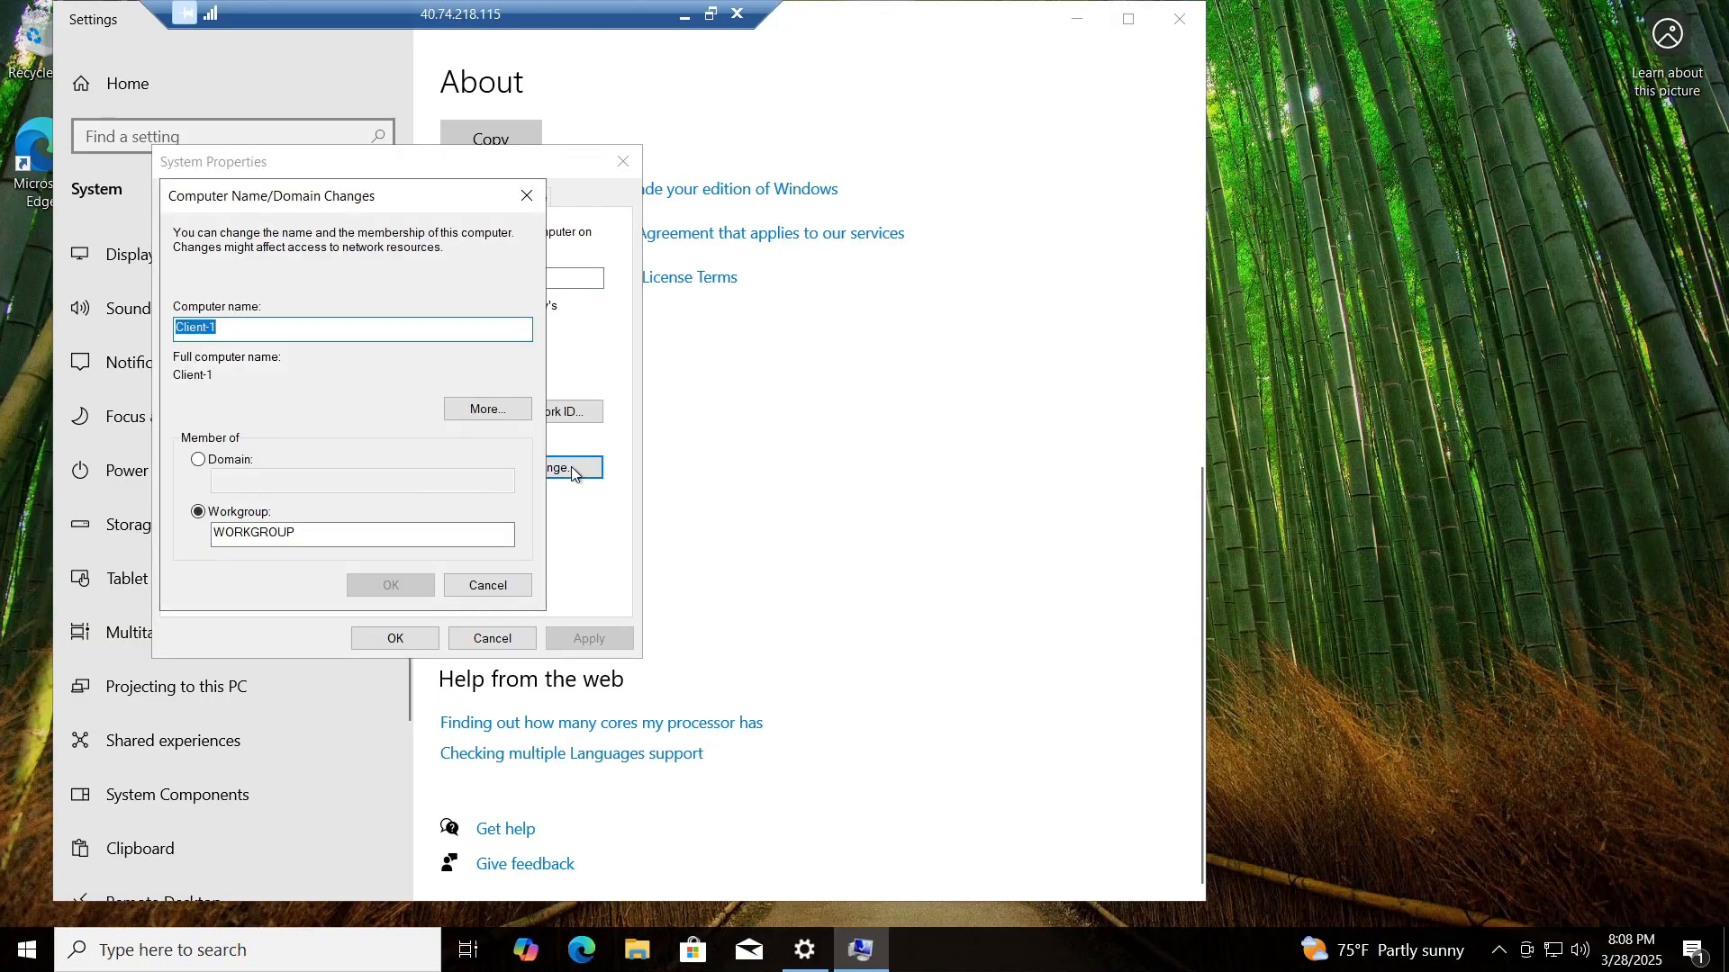
{"action": "left_click", "coordinate": [212, 461]}
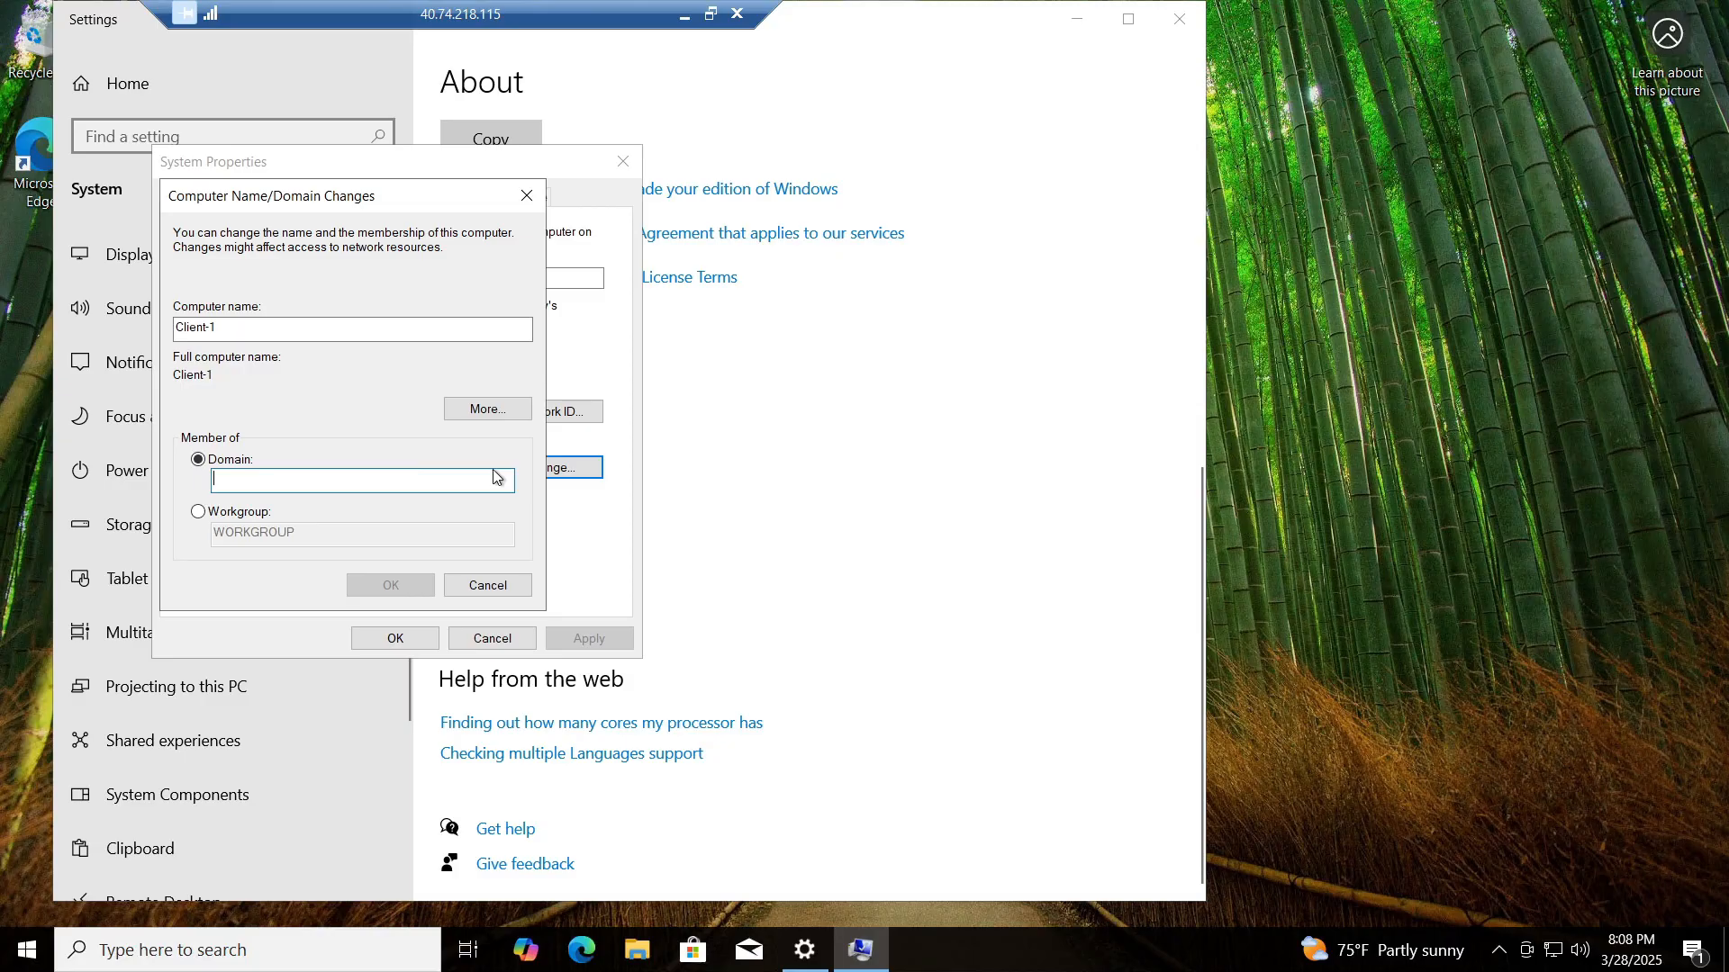
{"action": "type", "text": "my"}
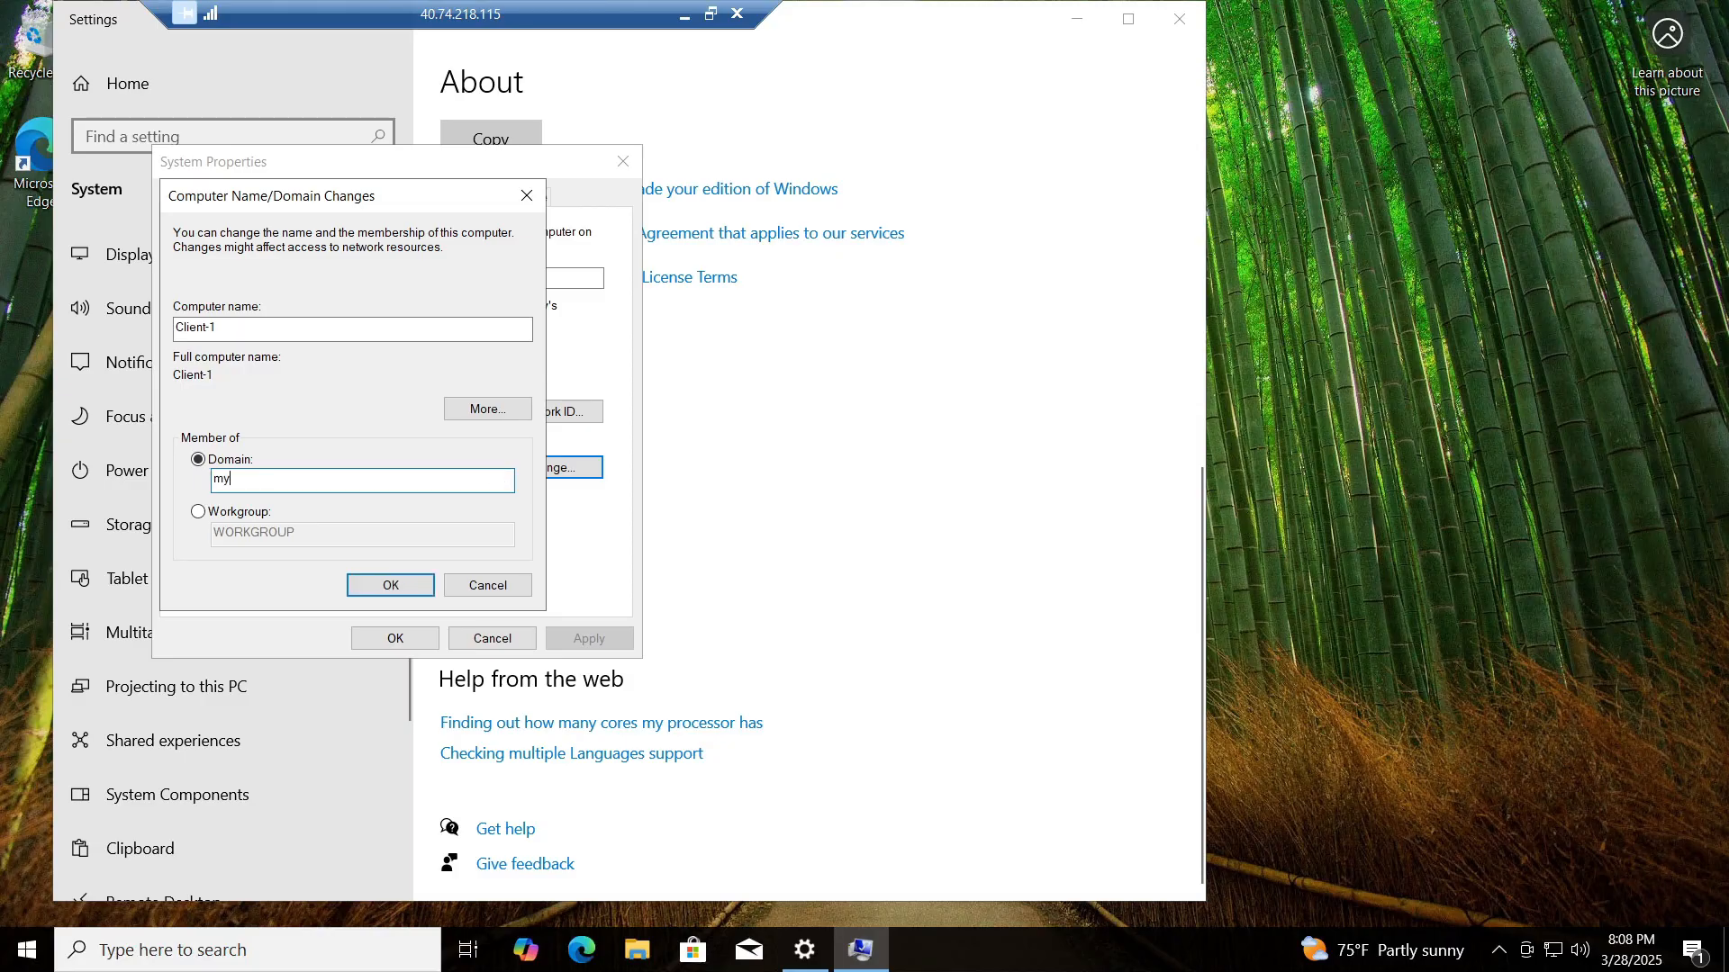
{"action": "type", "text": "domain.com"}
{"action": "left_click", "coordinate": [414, 580]}
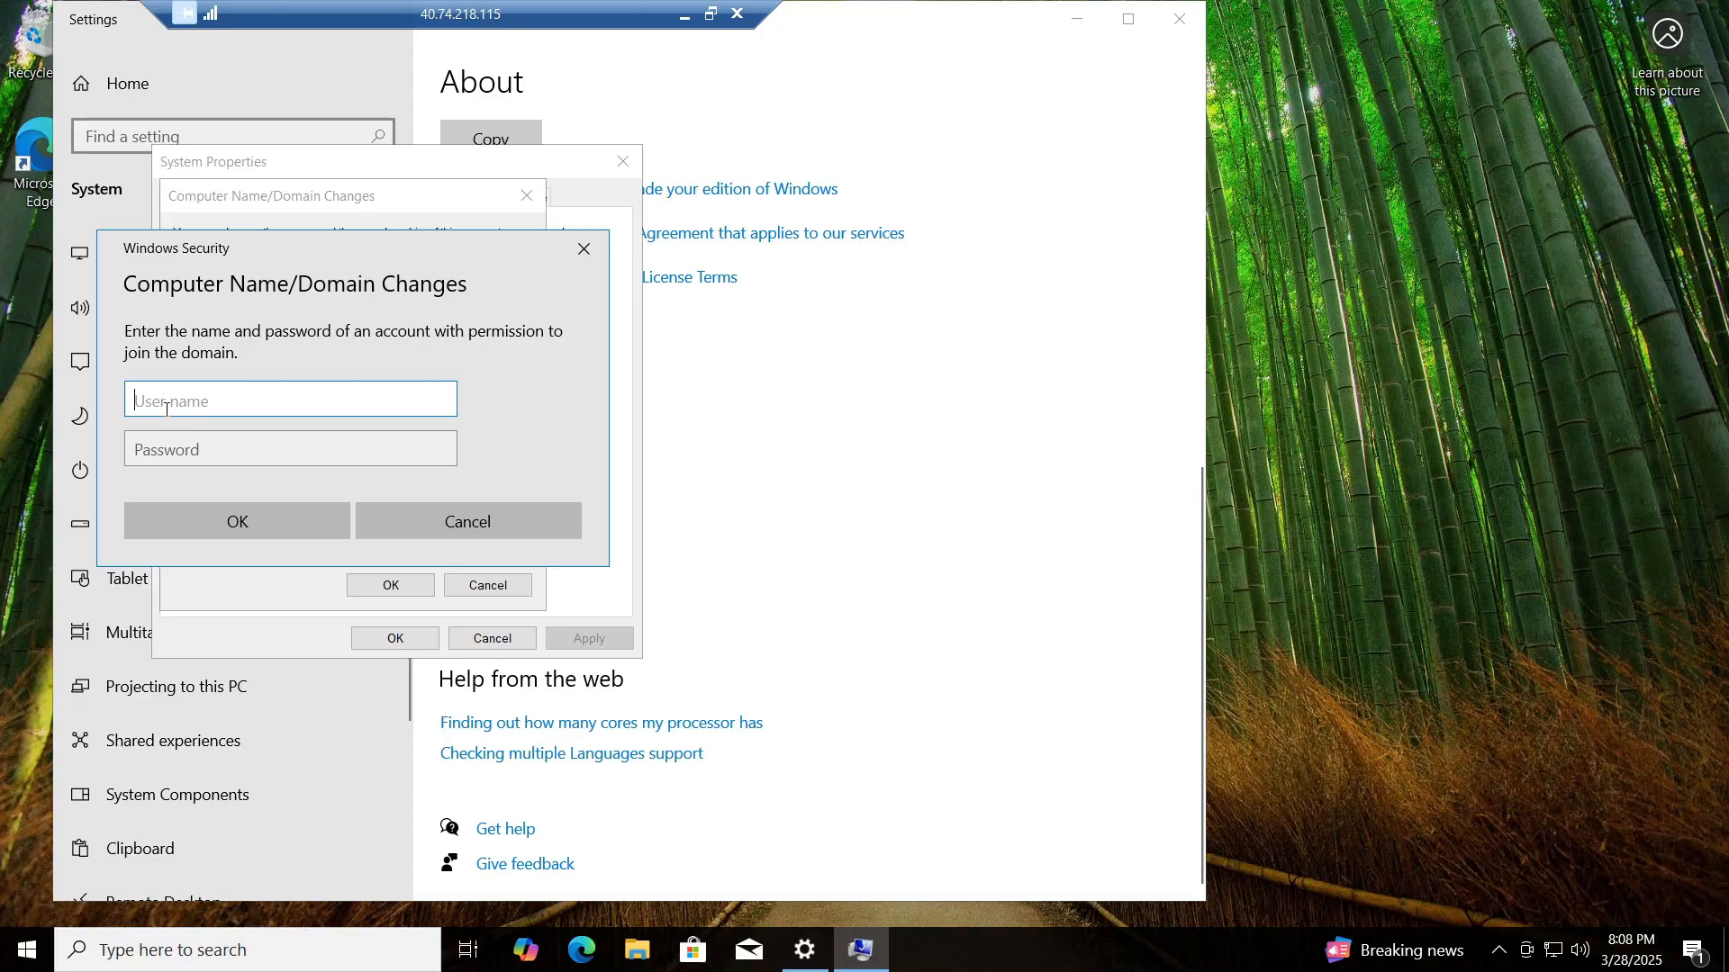
Step: Cancel the credentials prompt and resubmit the domain as mydomain.commj, which fails
{"action": "left_click", "coordinate": [593, 264]}
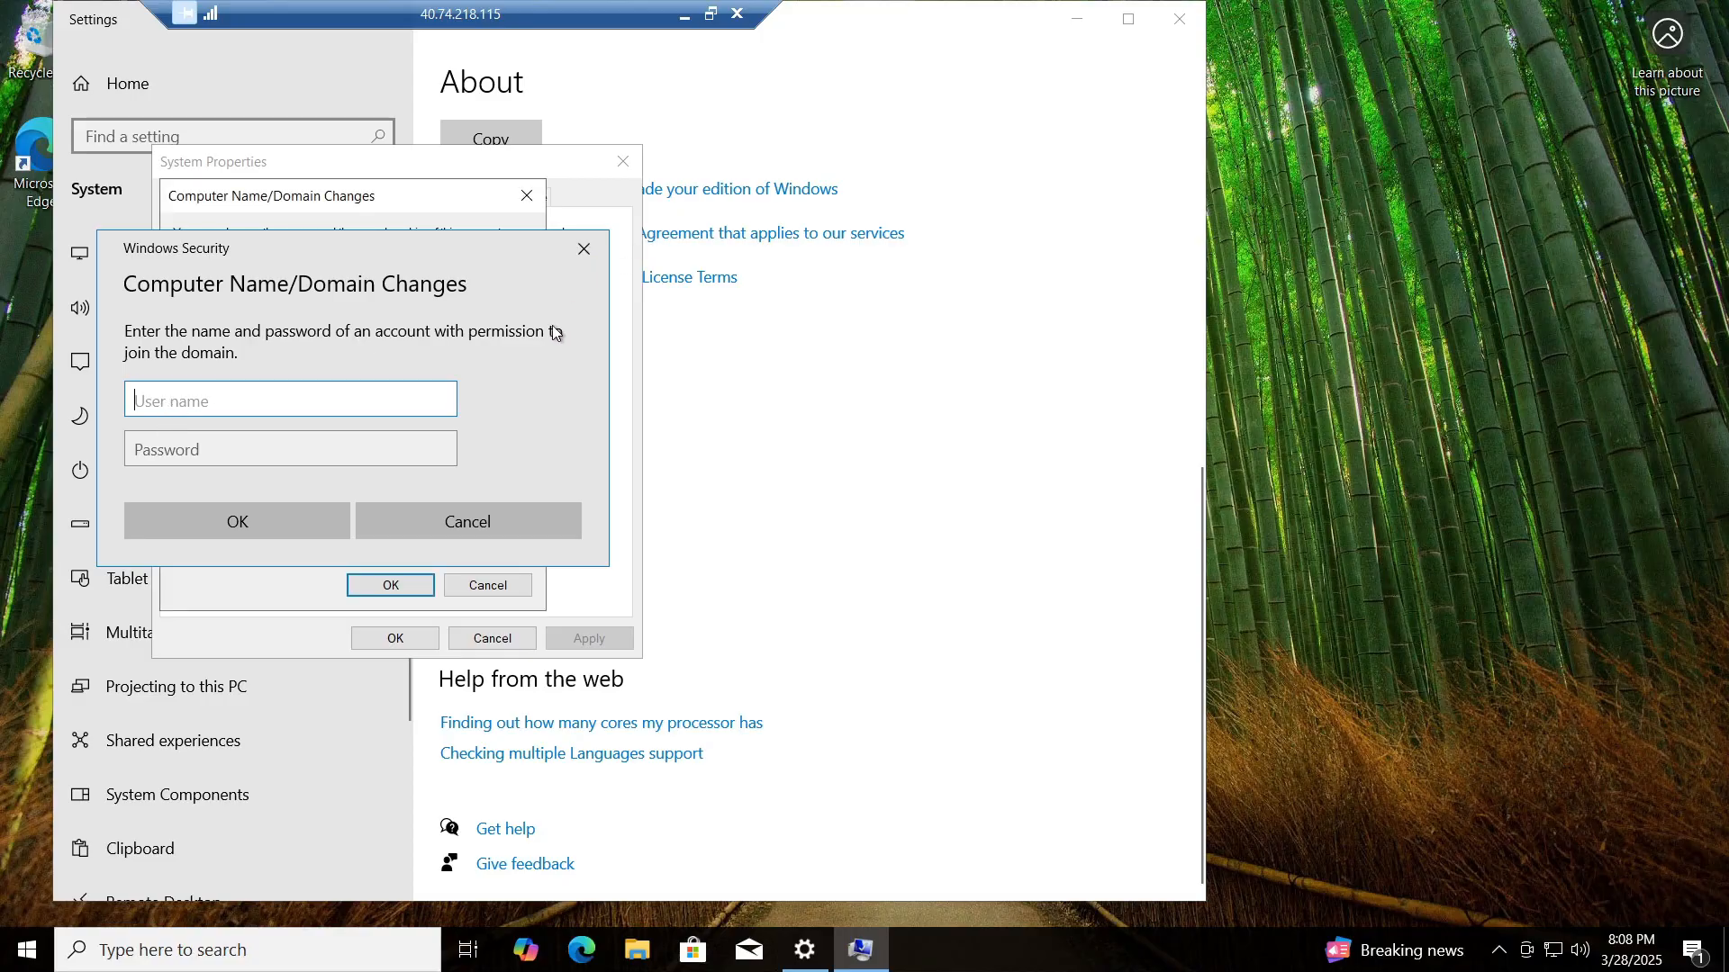
{"action": "left_click", "coordinate": [313, 482]}
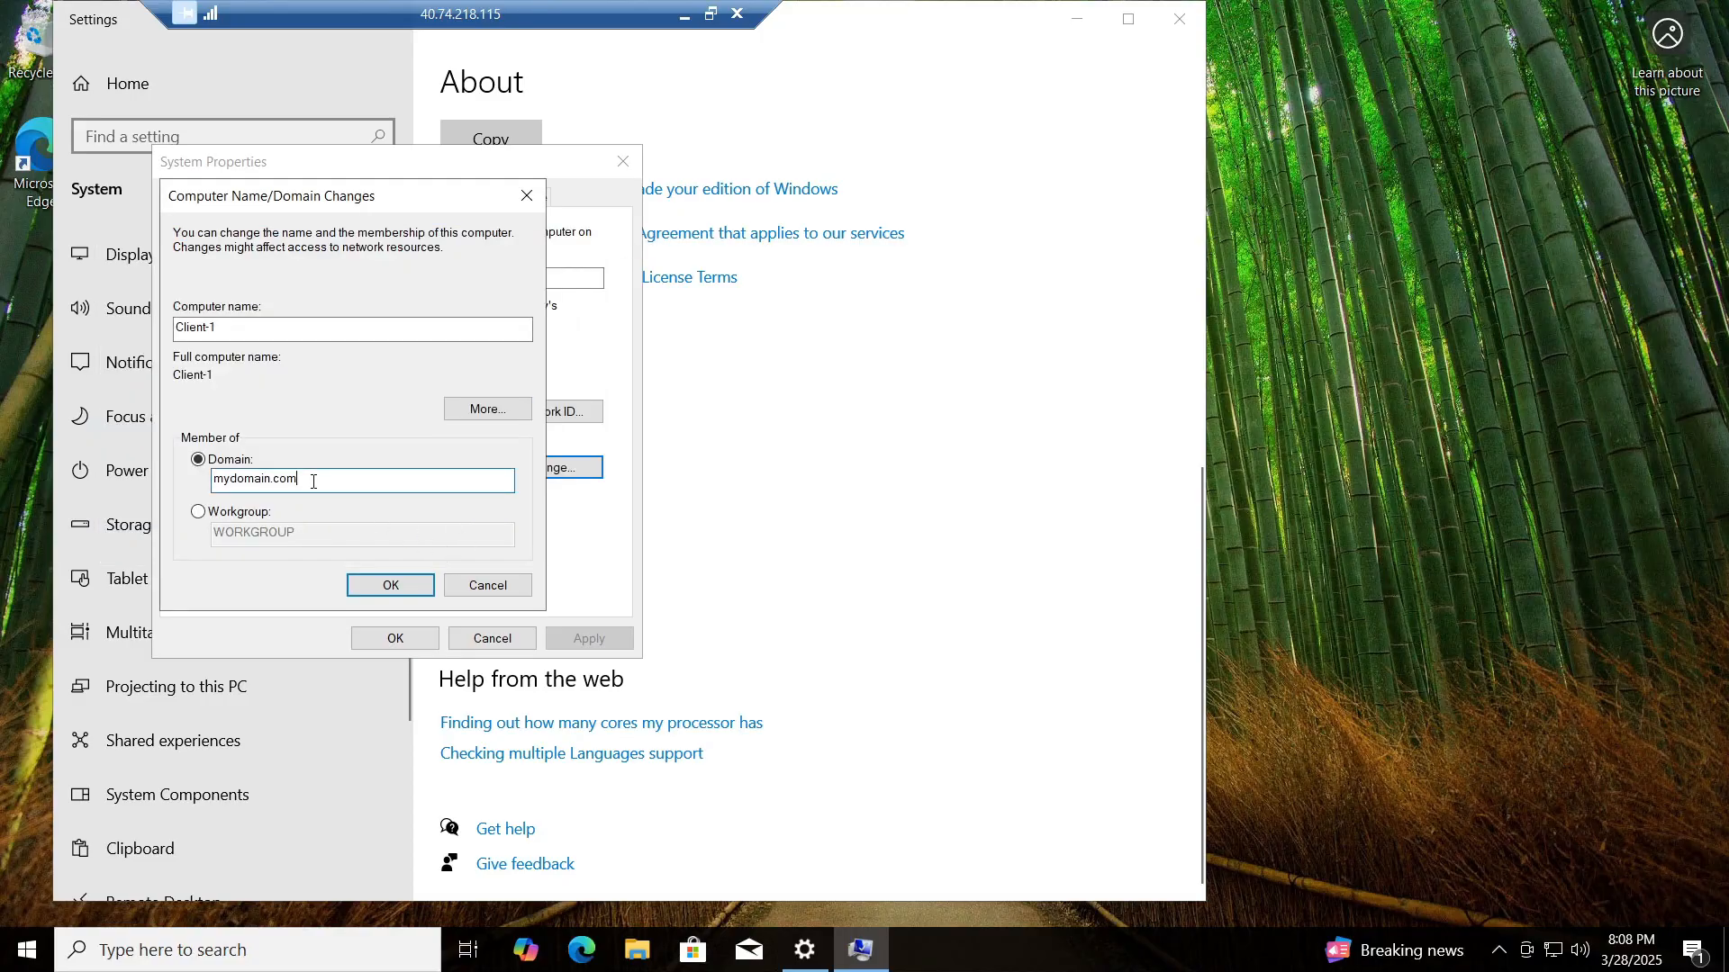
{"action": "type", "text": "mj"}
{"action": "left_click", "coordinate": [359, 589]}
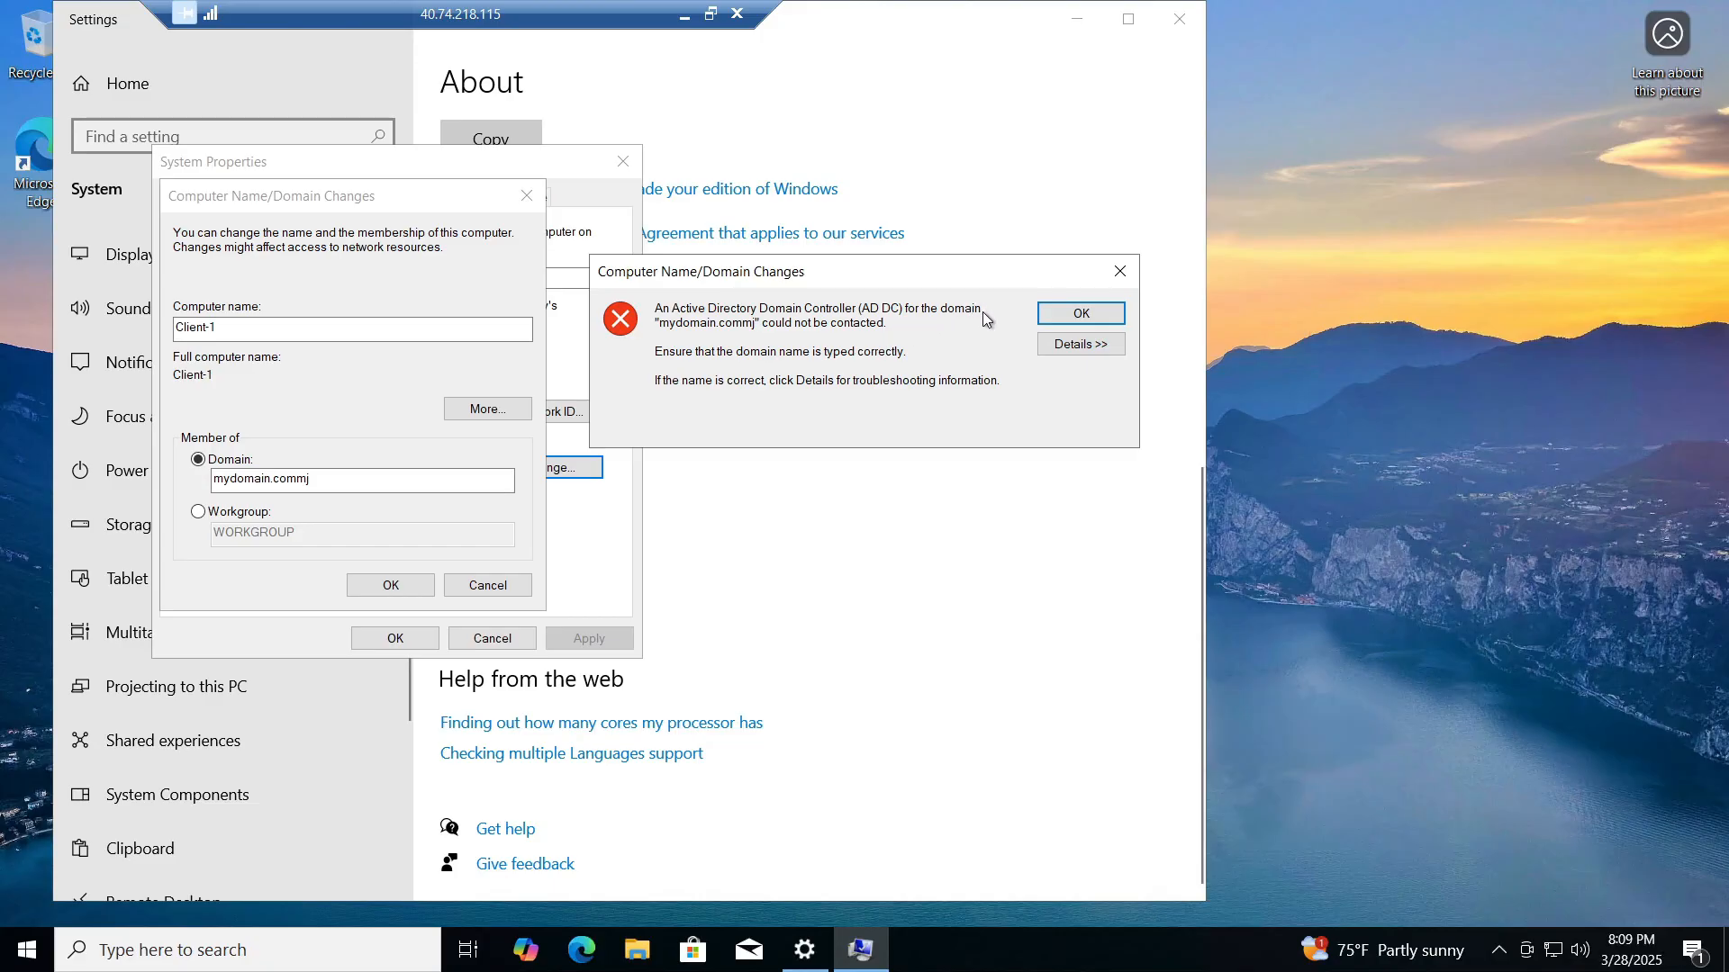
Step: Correct the domain back to mydomain.com and authenticate with the new domain admin account
{"action": "left_click", "coordinate": [1121, 272]}
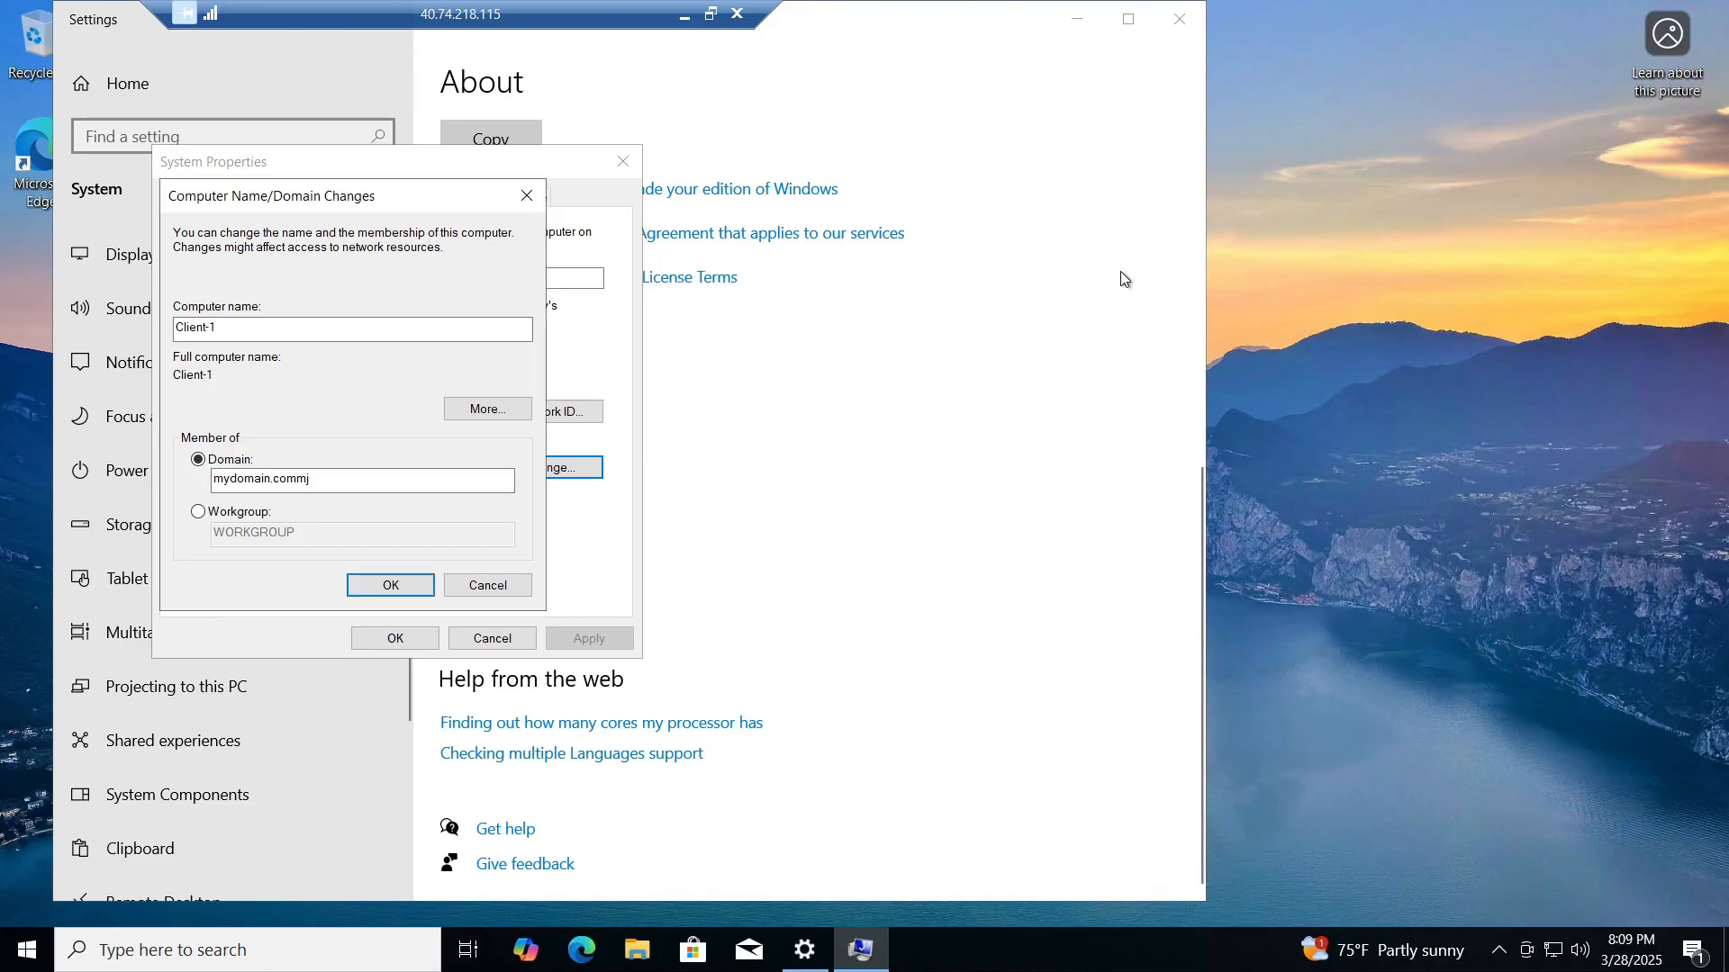
{"action": "left_click", "coordinate": [380, 481]}
{"action": "key", "text": "BackSpace"}
{"action": "key", "text": "BackSpace"}
{"action": "left_click", "coordinate": [387, 587]}
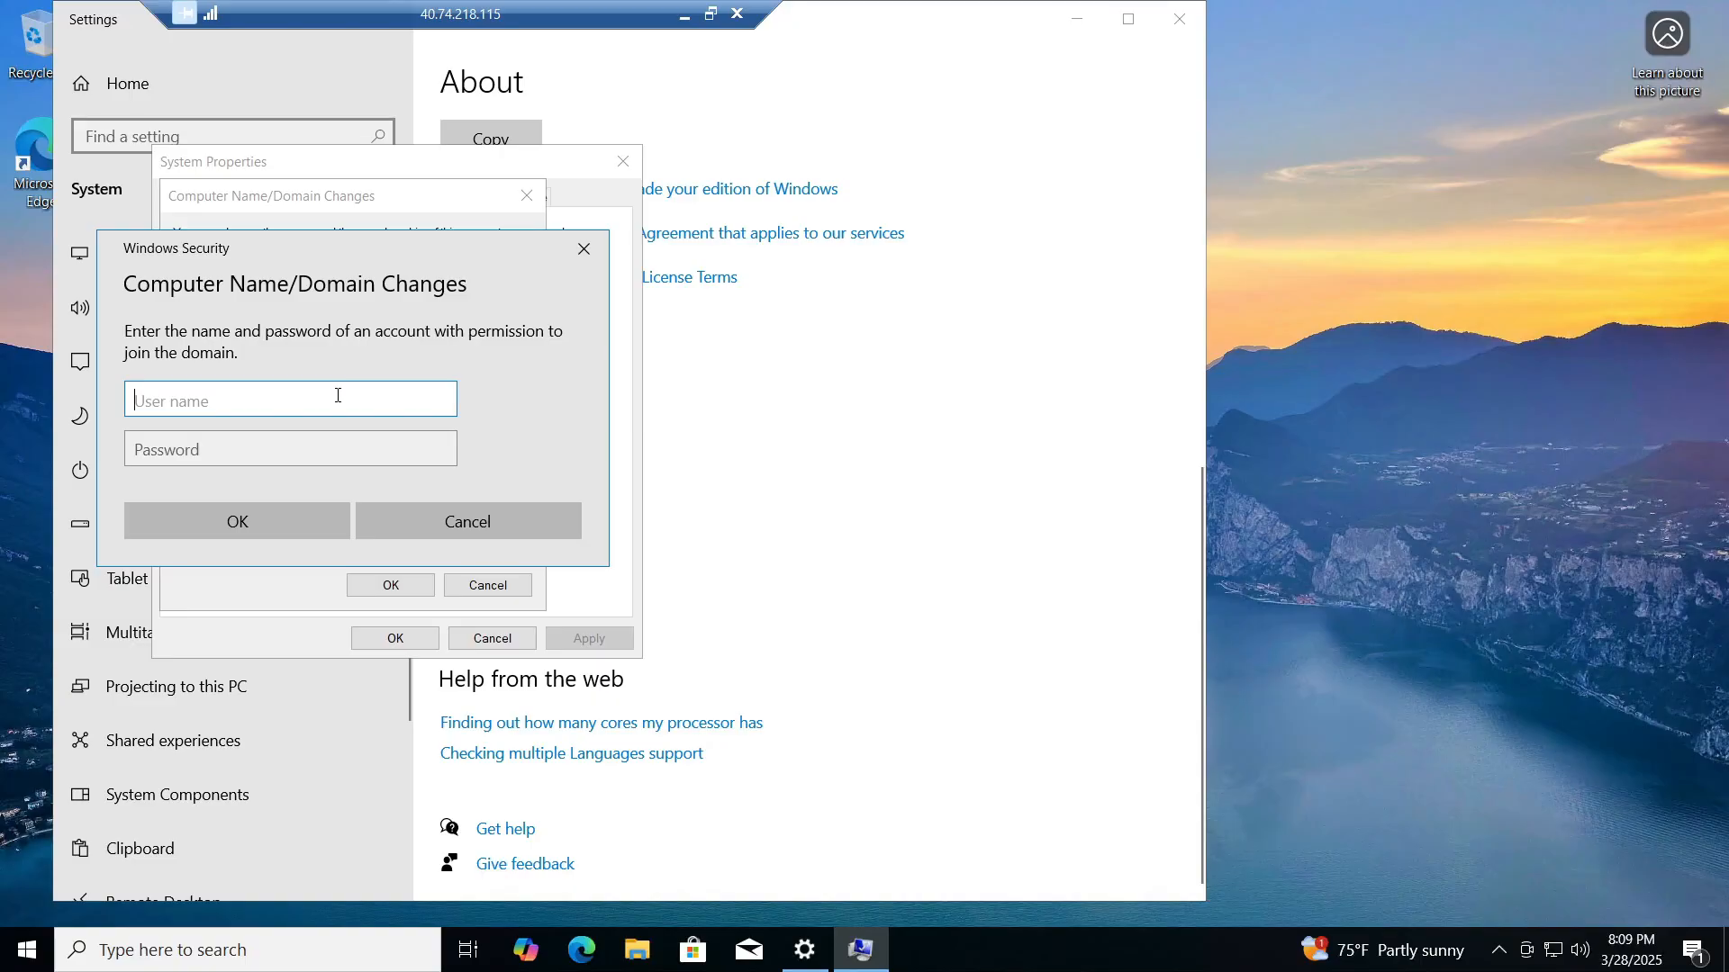
{"action": "type", "text": "mydomain.com\\Jane_Doe"}
{"action": "key", "text": "Tab"}
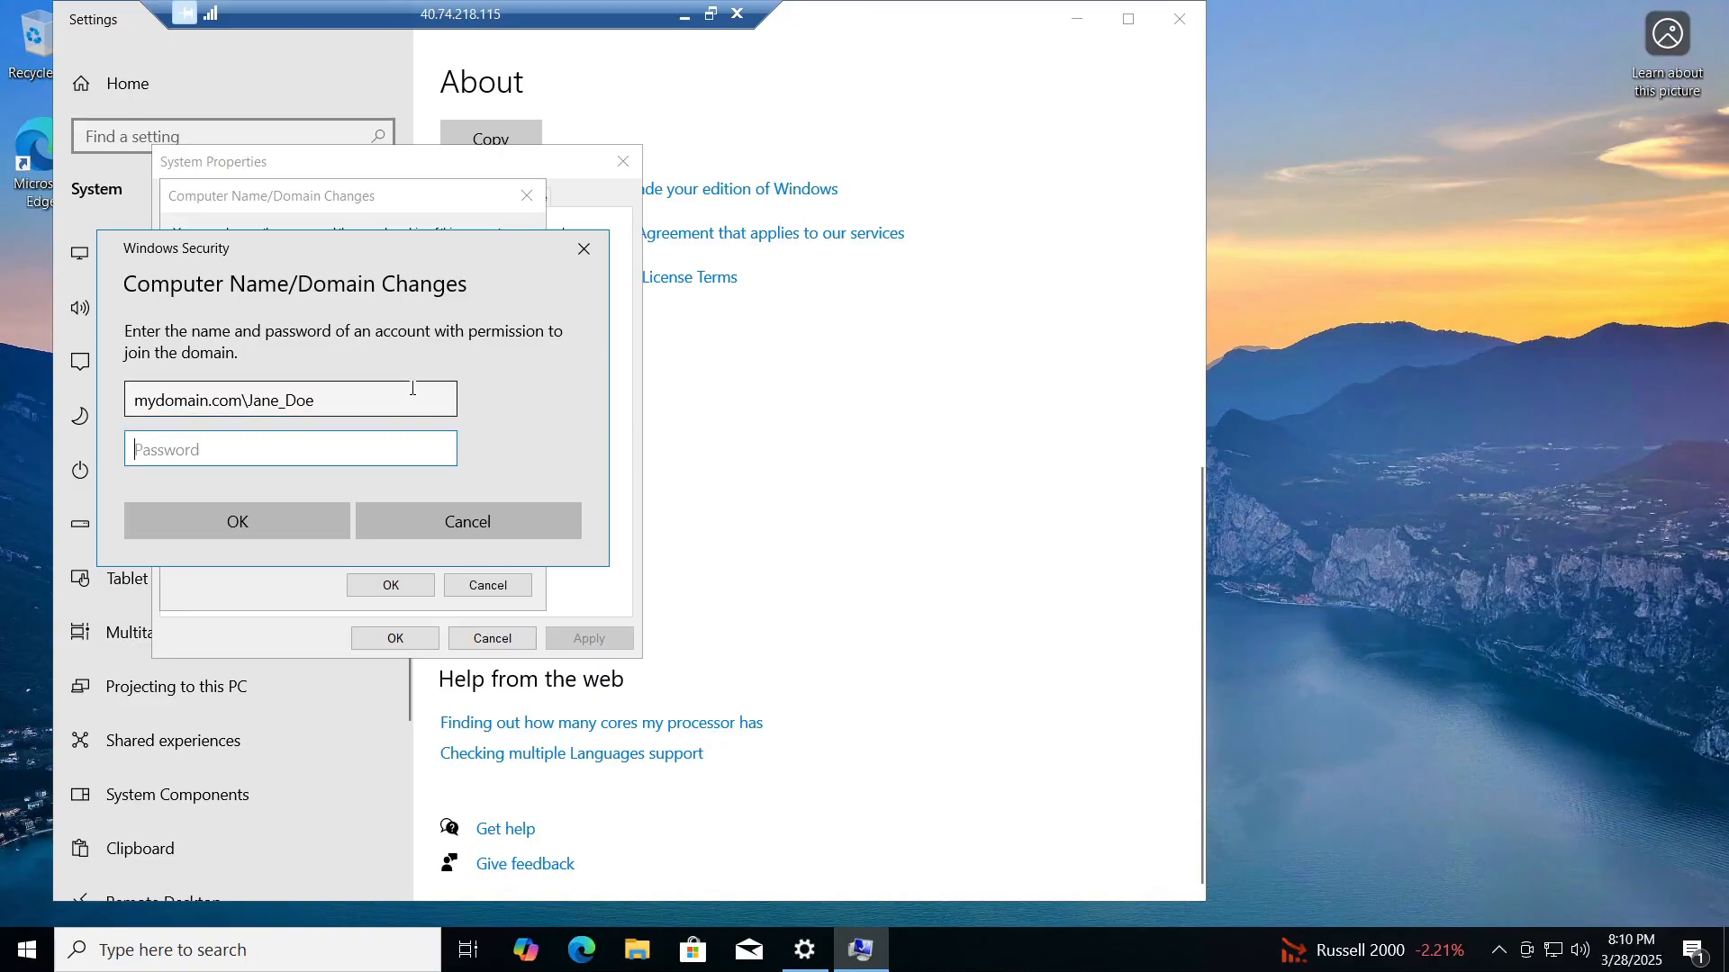
{"action": "type", "text": "*************"}
{"action": "key", "text": "Return"}
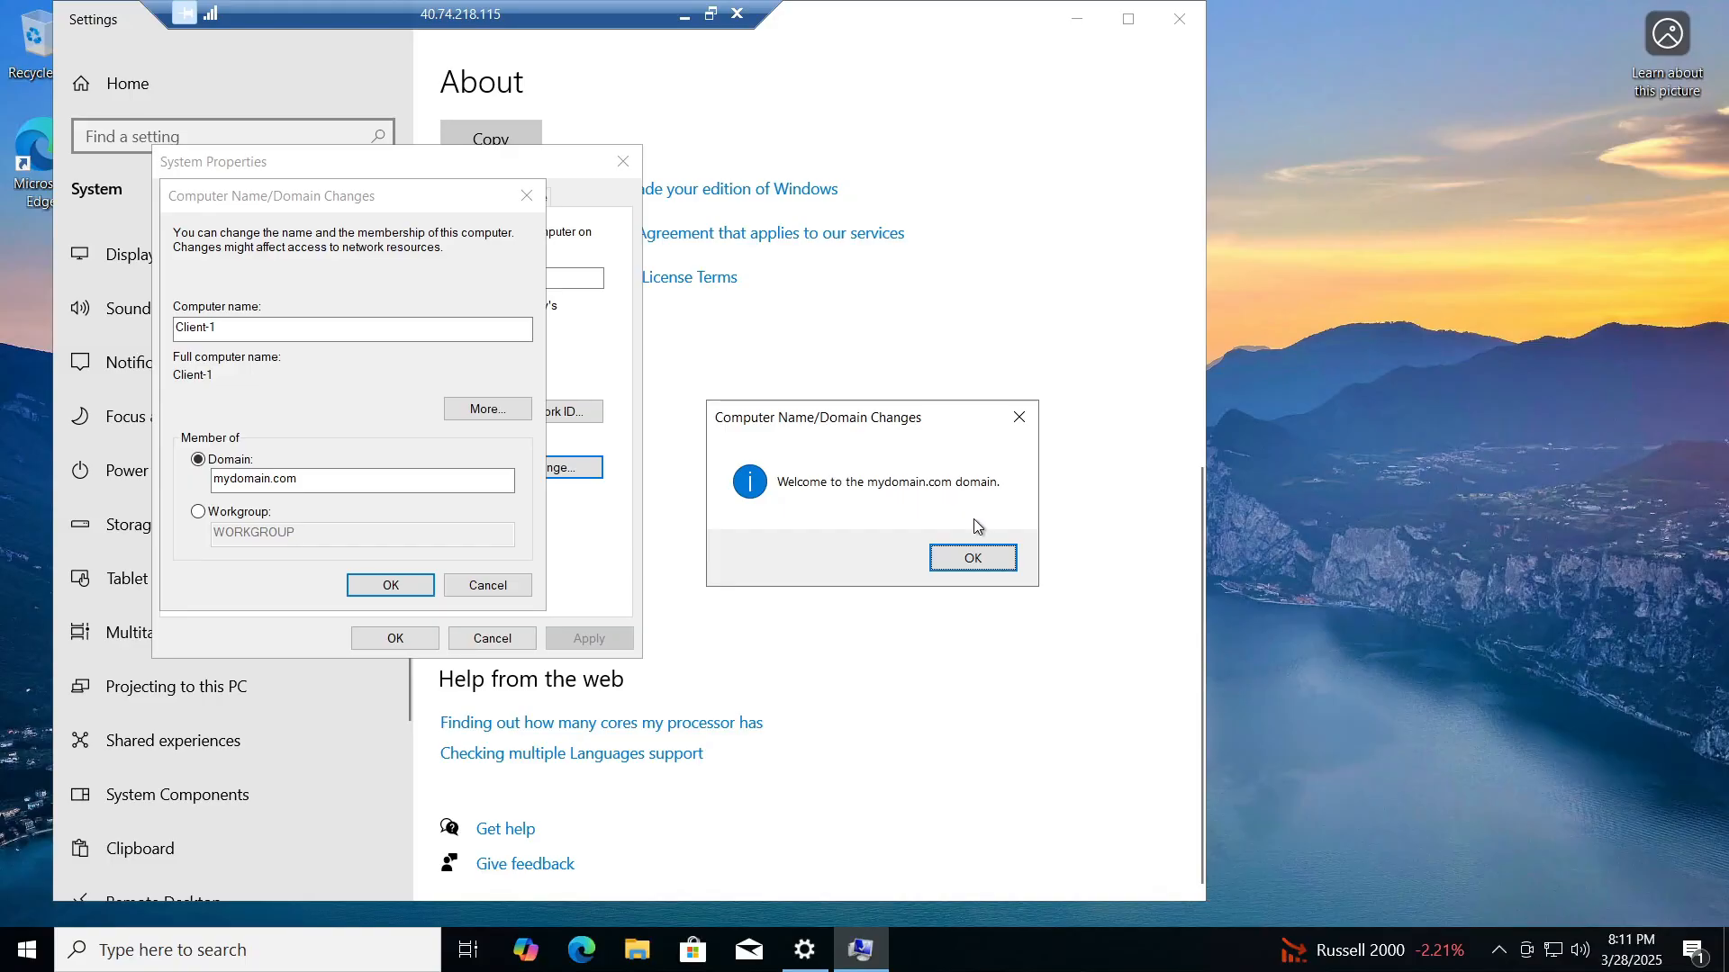
Step: Acknowledge the welcome and restart notices, close System Properties, and restart Client-1 now
{"action": "left_click", "coordinate": [971, 559]}
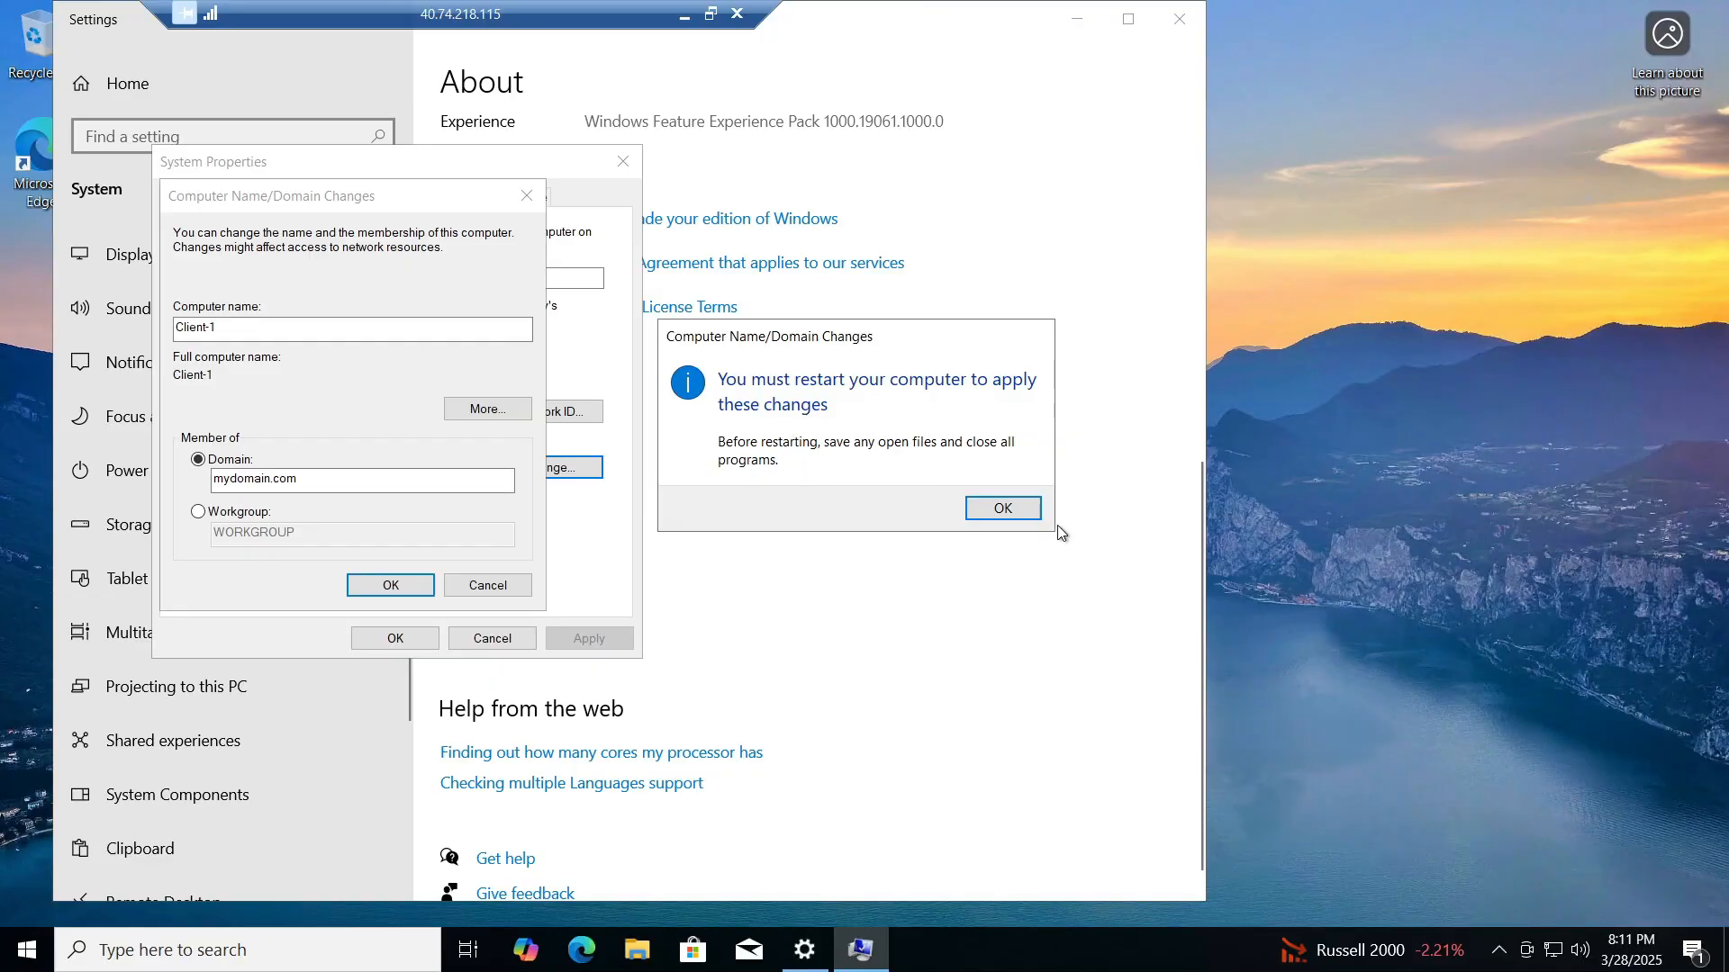
{"action": "left_click", "coordinate": [1034, 504]}
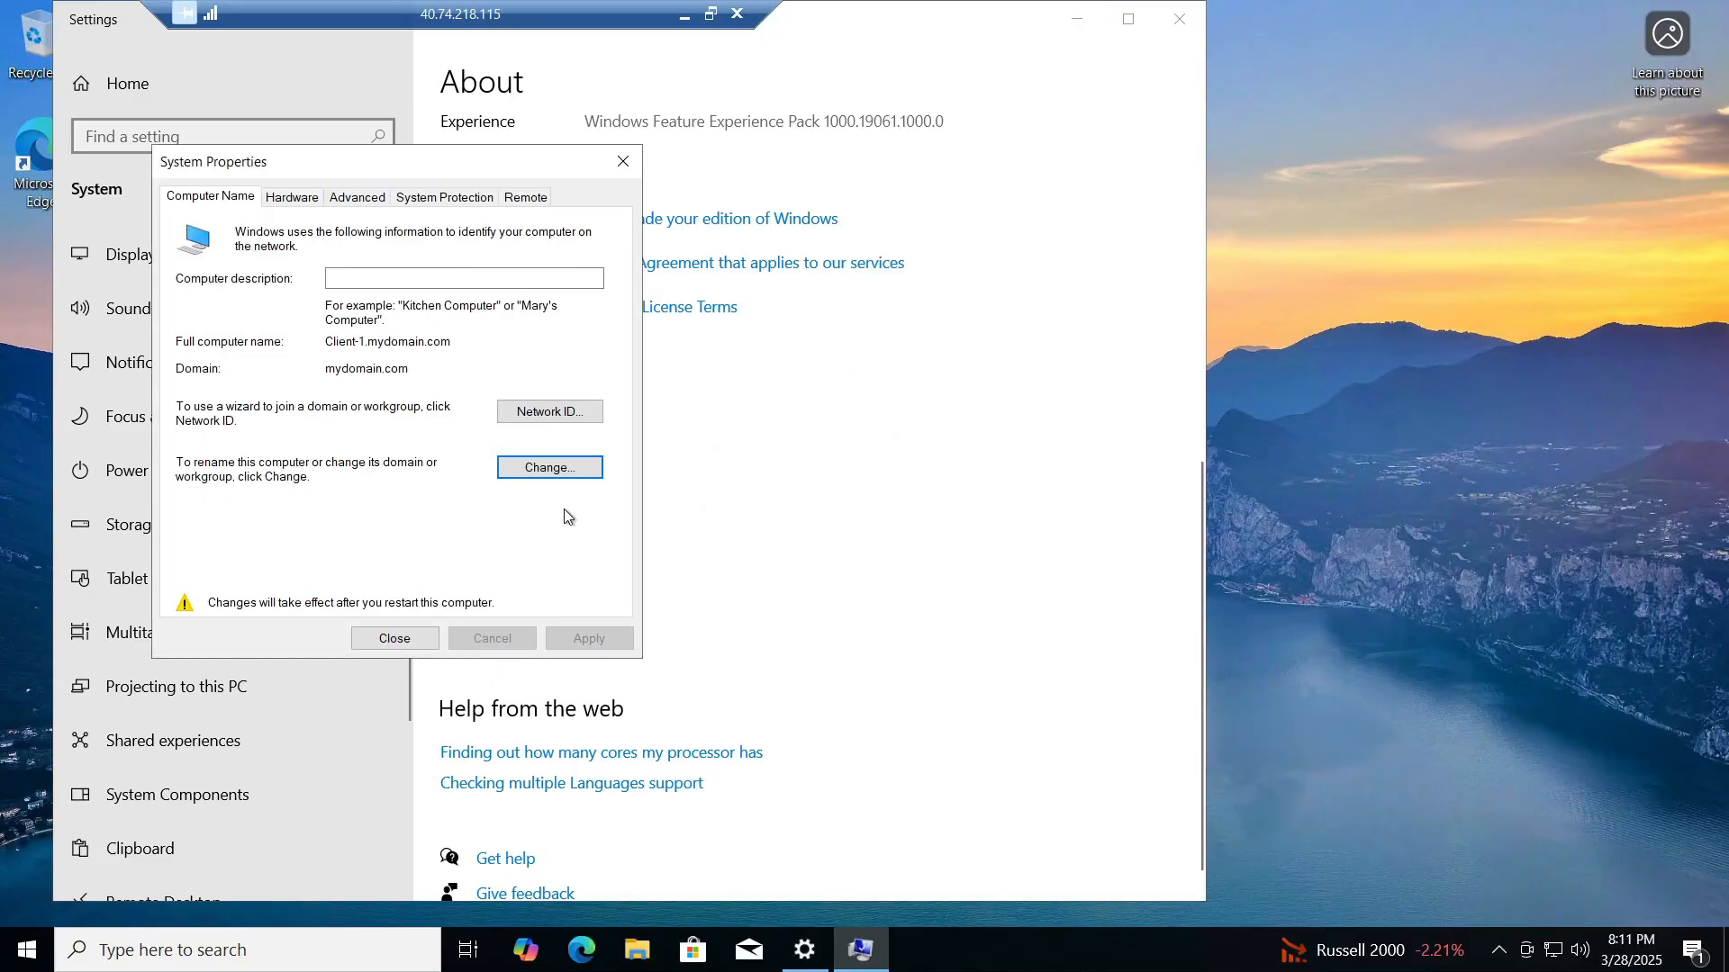
{"action": "left_click", "coordinate": [404, 639]}
{"action": "left_click", "coordinate": [894, 503]}
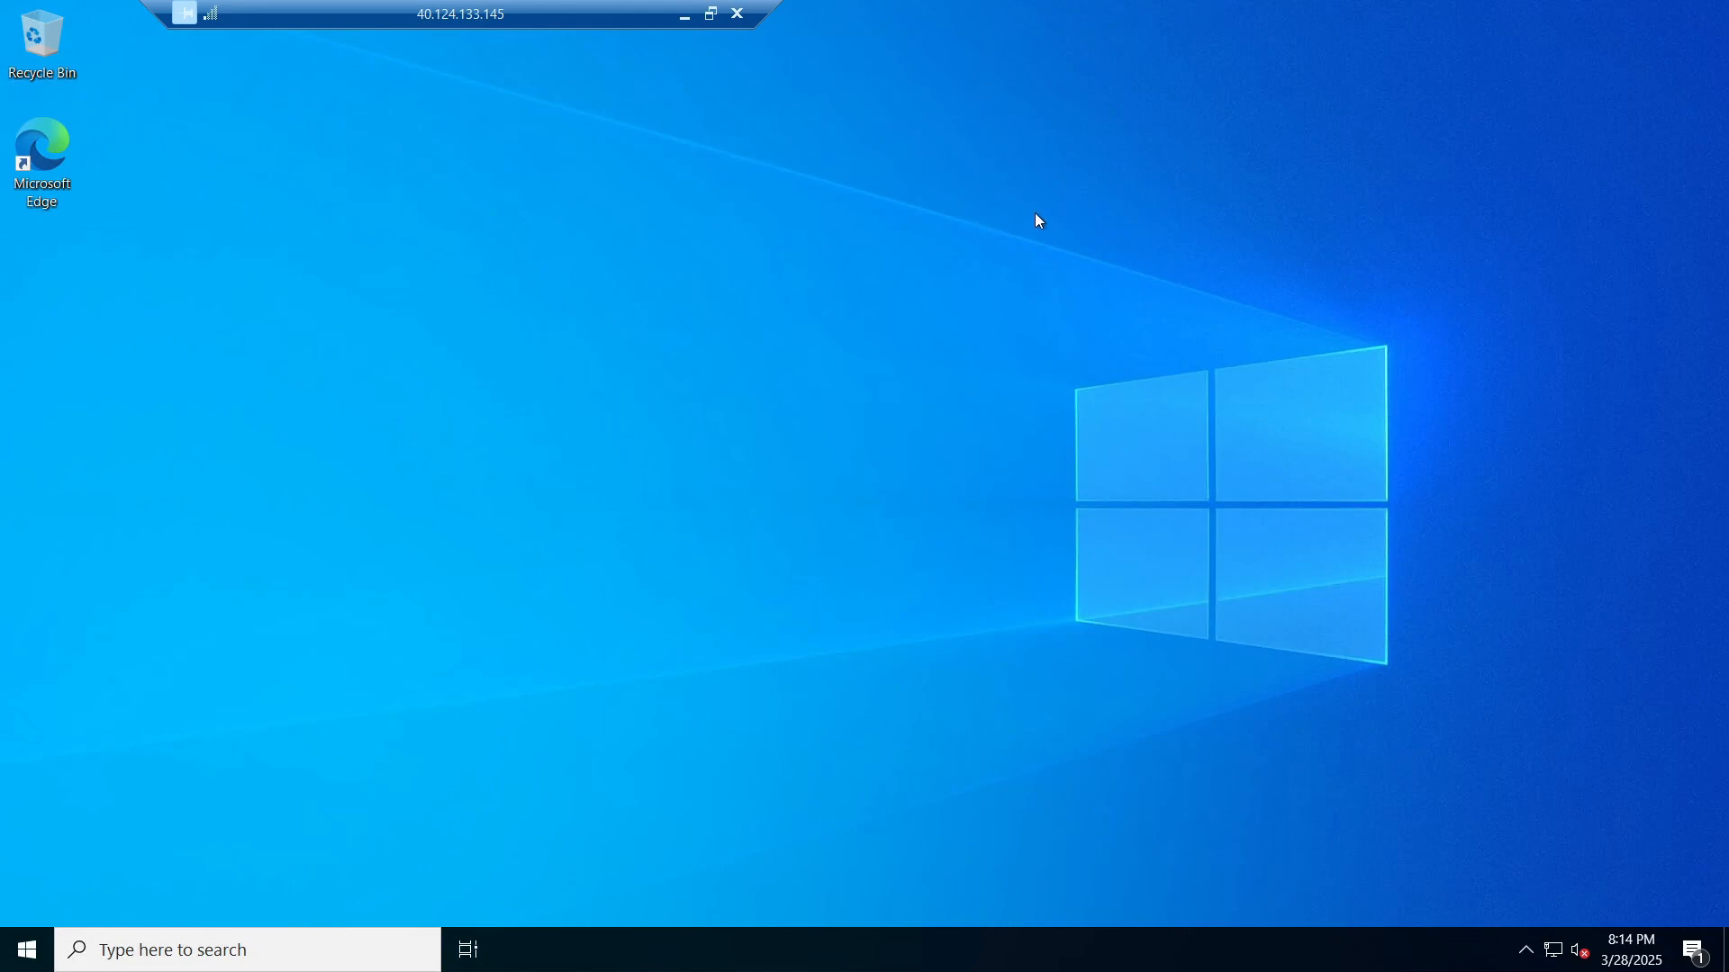
Step: Launch Active Directory Users and Computers from Windows Administrative Tools and maximize it
{"action": "key", "text": "super+Tab"}
{"action": "key", "text": "super+Tab"}
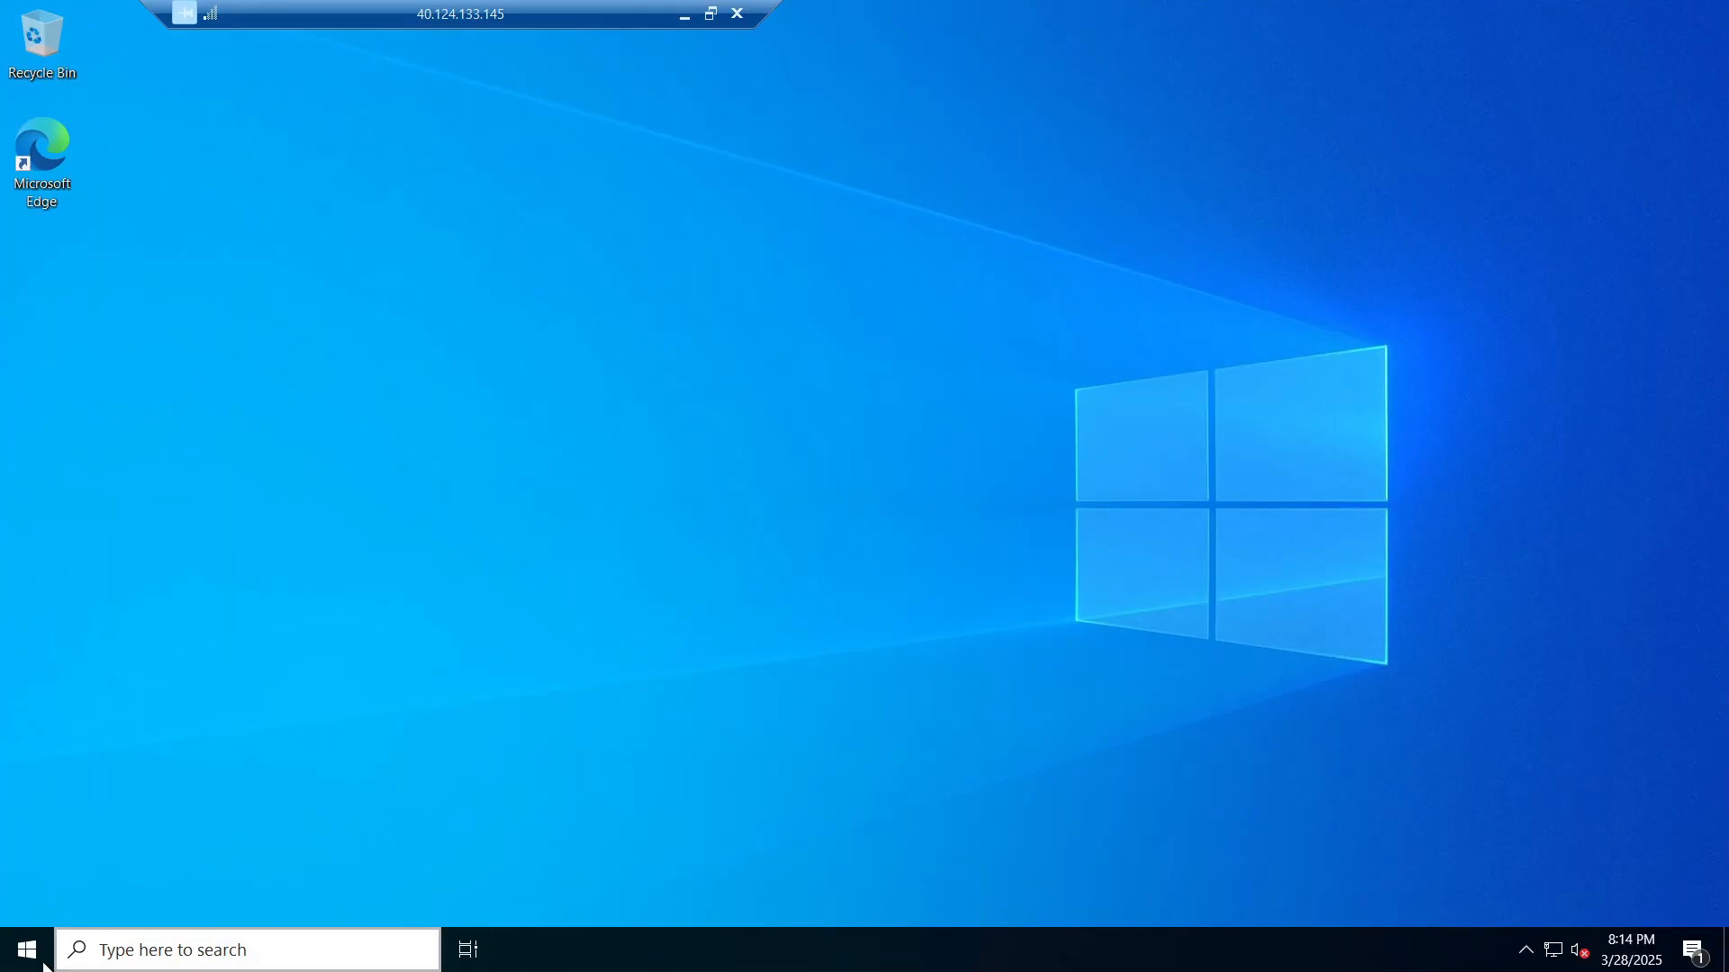
{"action": "right_click", "coordinate": [12, 951]}
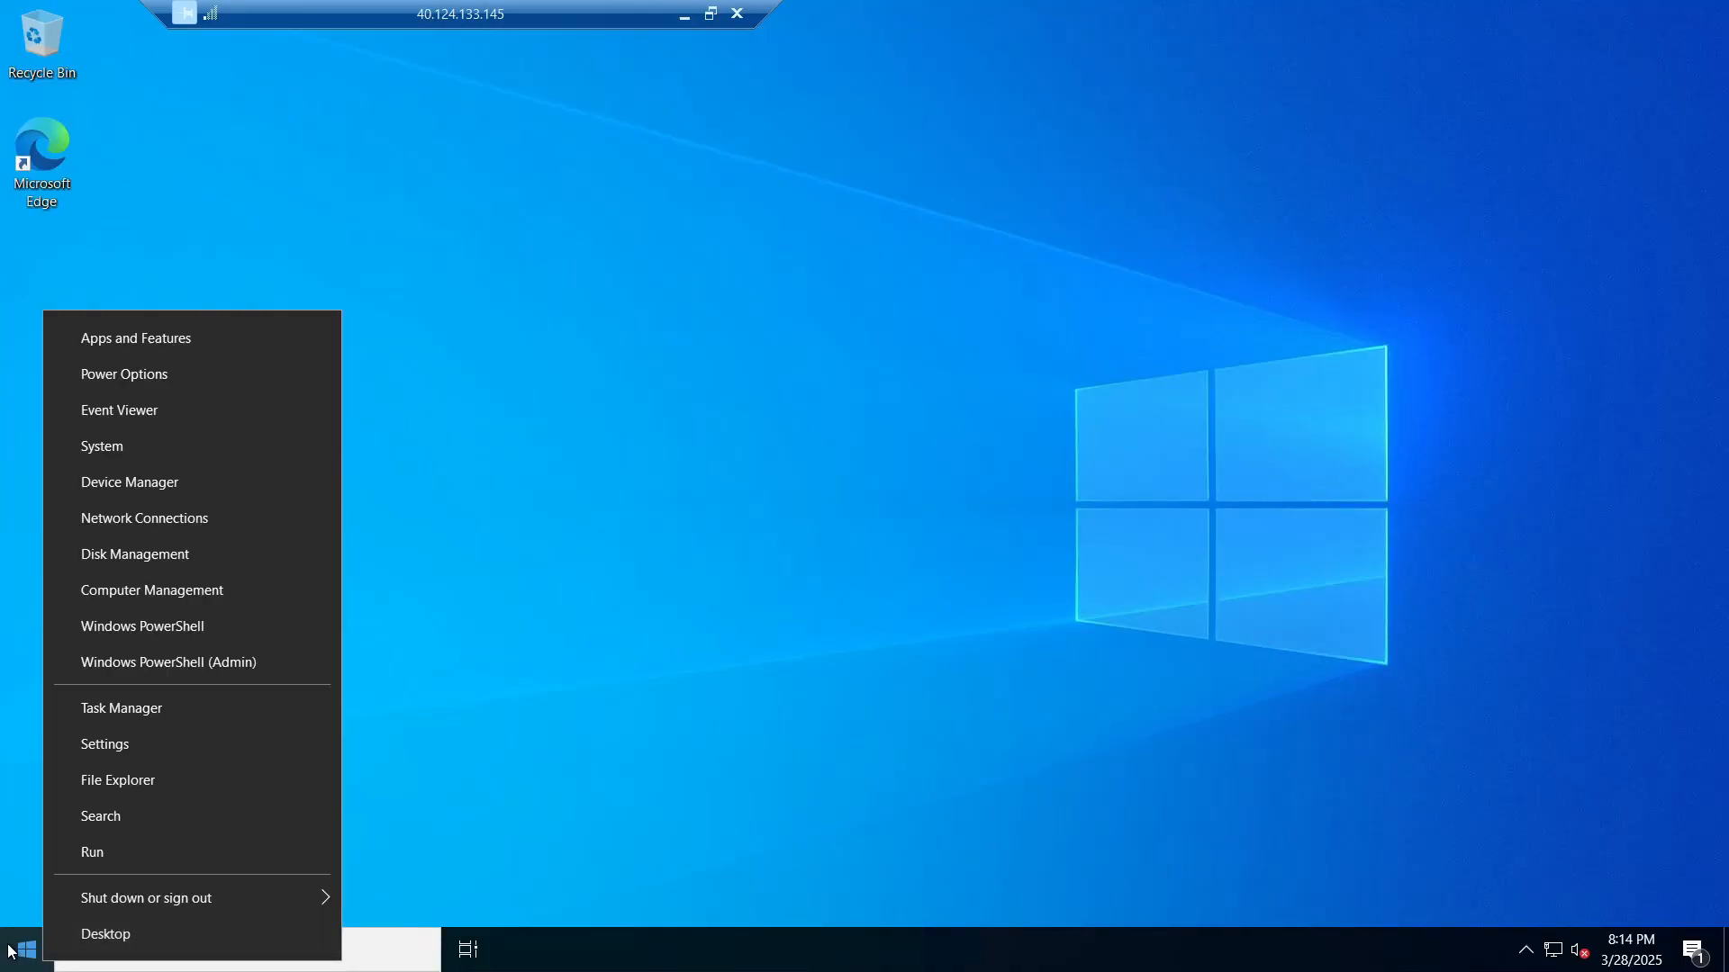
{"action": "left_click", "coordinate": [13, 951]}
{"action": "left_click", "coordinate": [18, 949]}
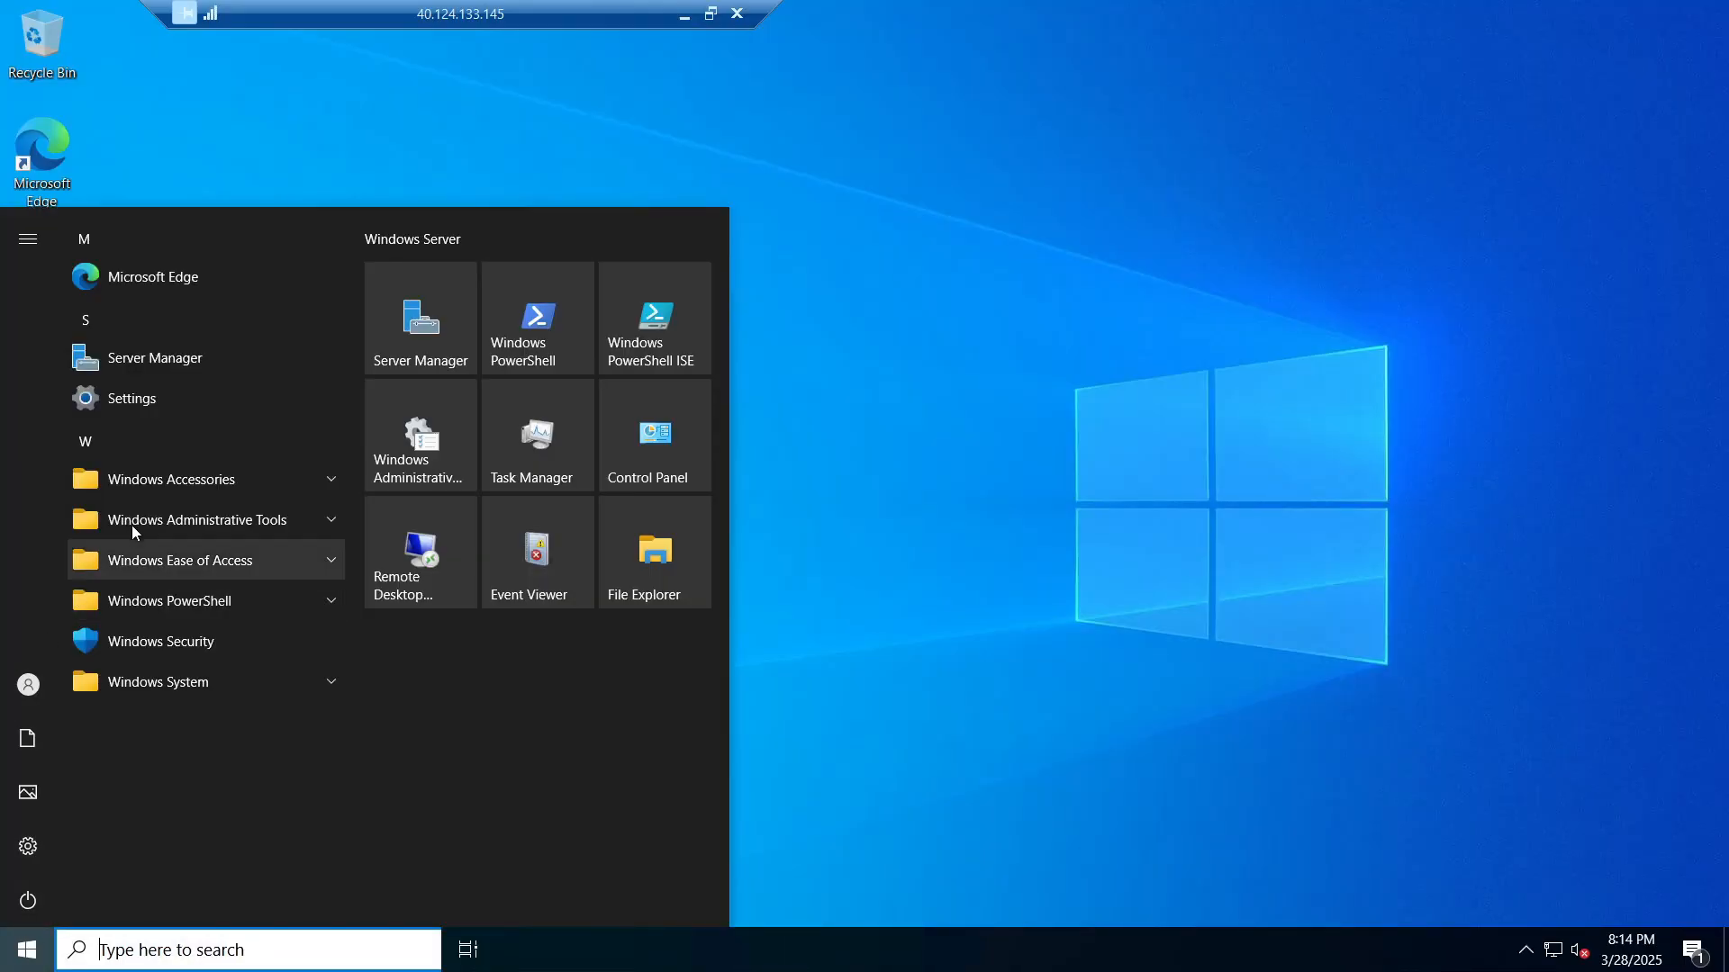
{"action": "left_click", "coordinate": [268, 524]}
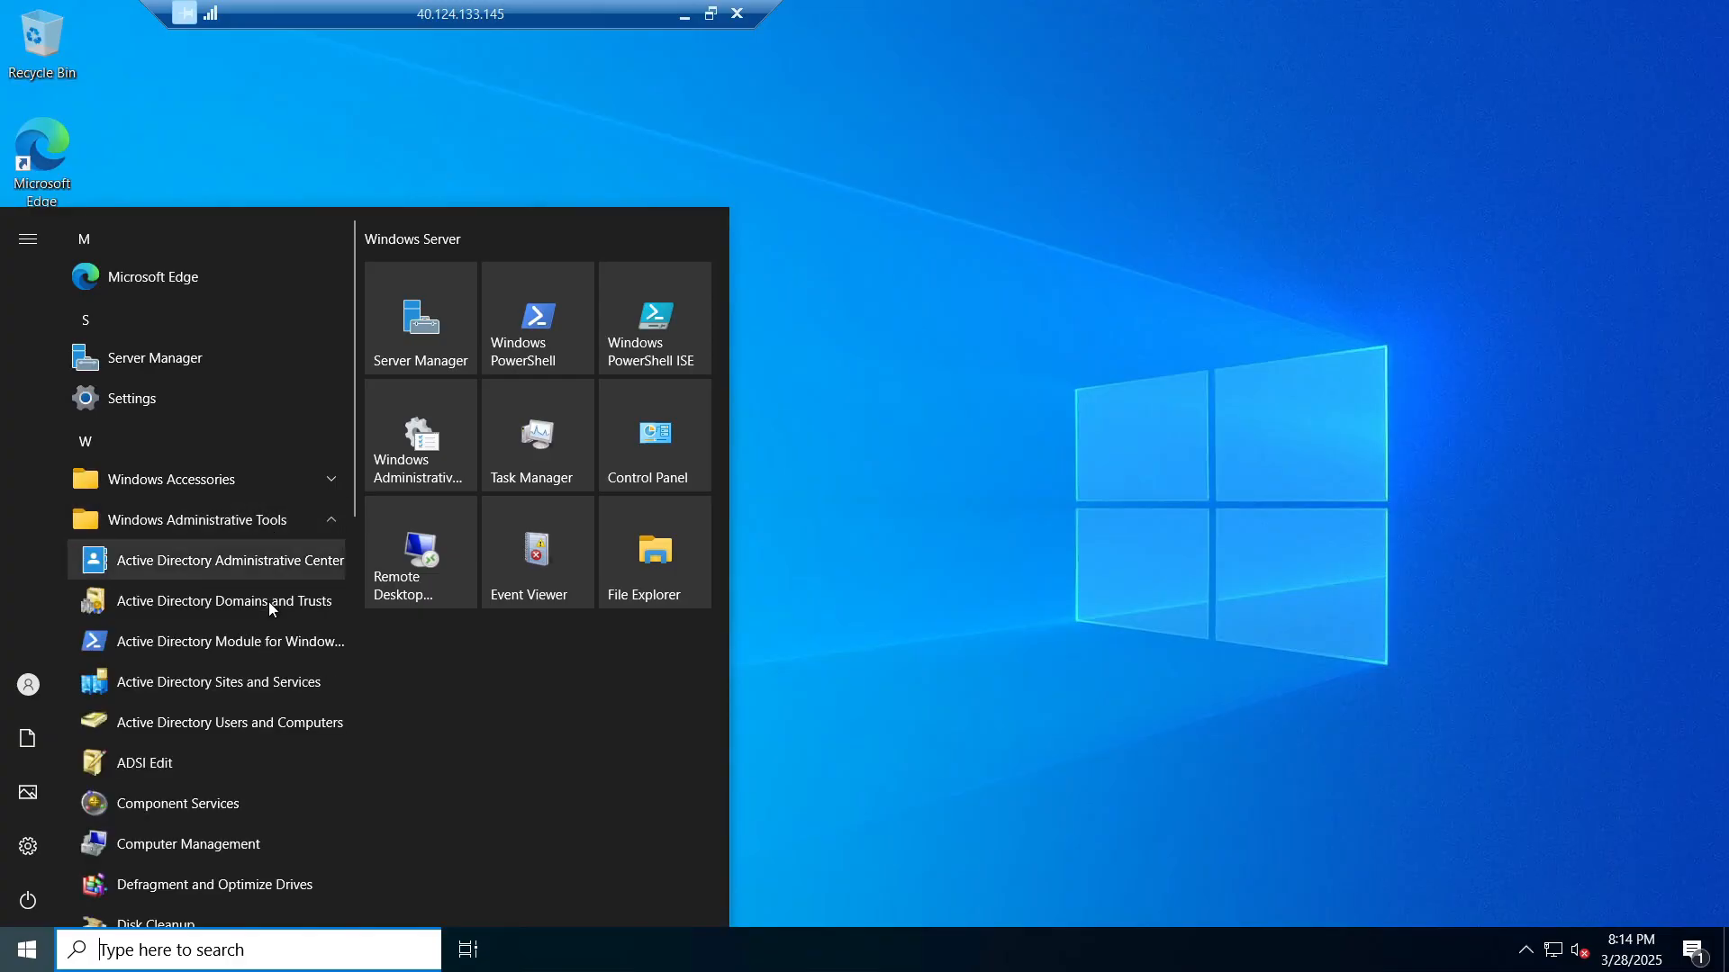
{"action": "scroll", "coordinate": [269, 650], "scroll_direction": "down", "scroll_amount": 1}
{"action": "scroll", "coordinate": [269, 650], "scroll_direction": "down", "scroll_amount": 1}
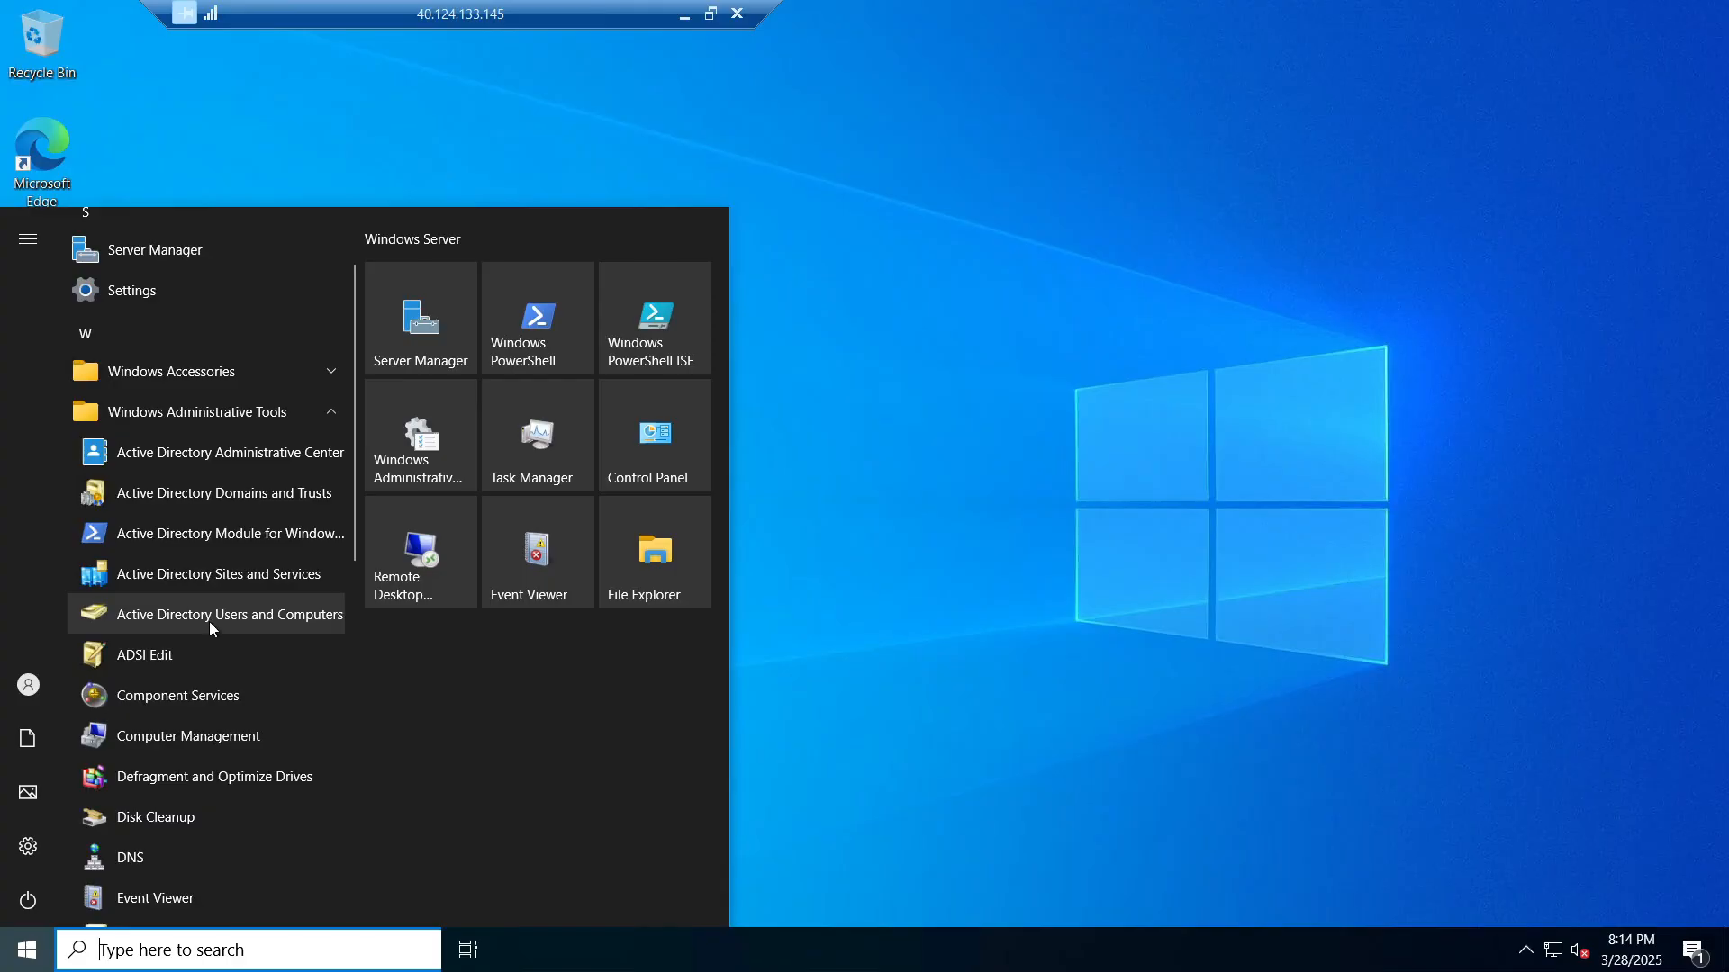
{"action": "left_click", "coordinate": [210, 623]}
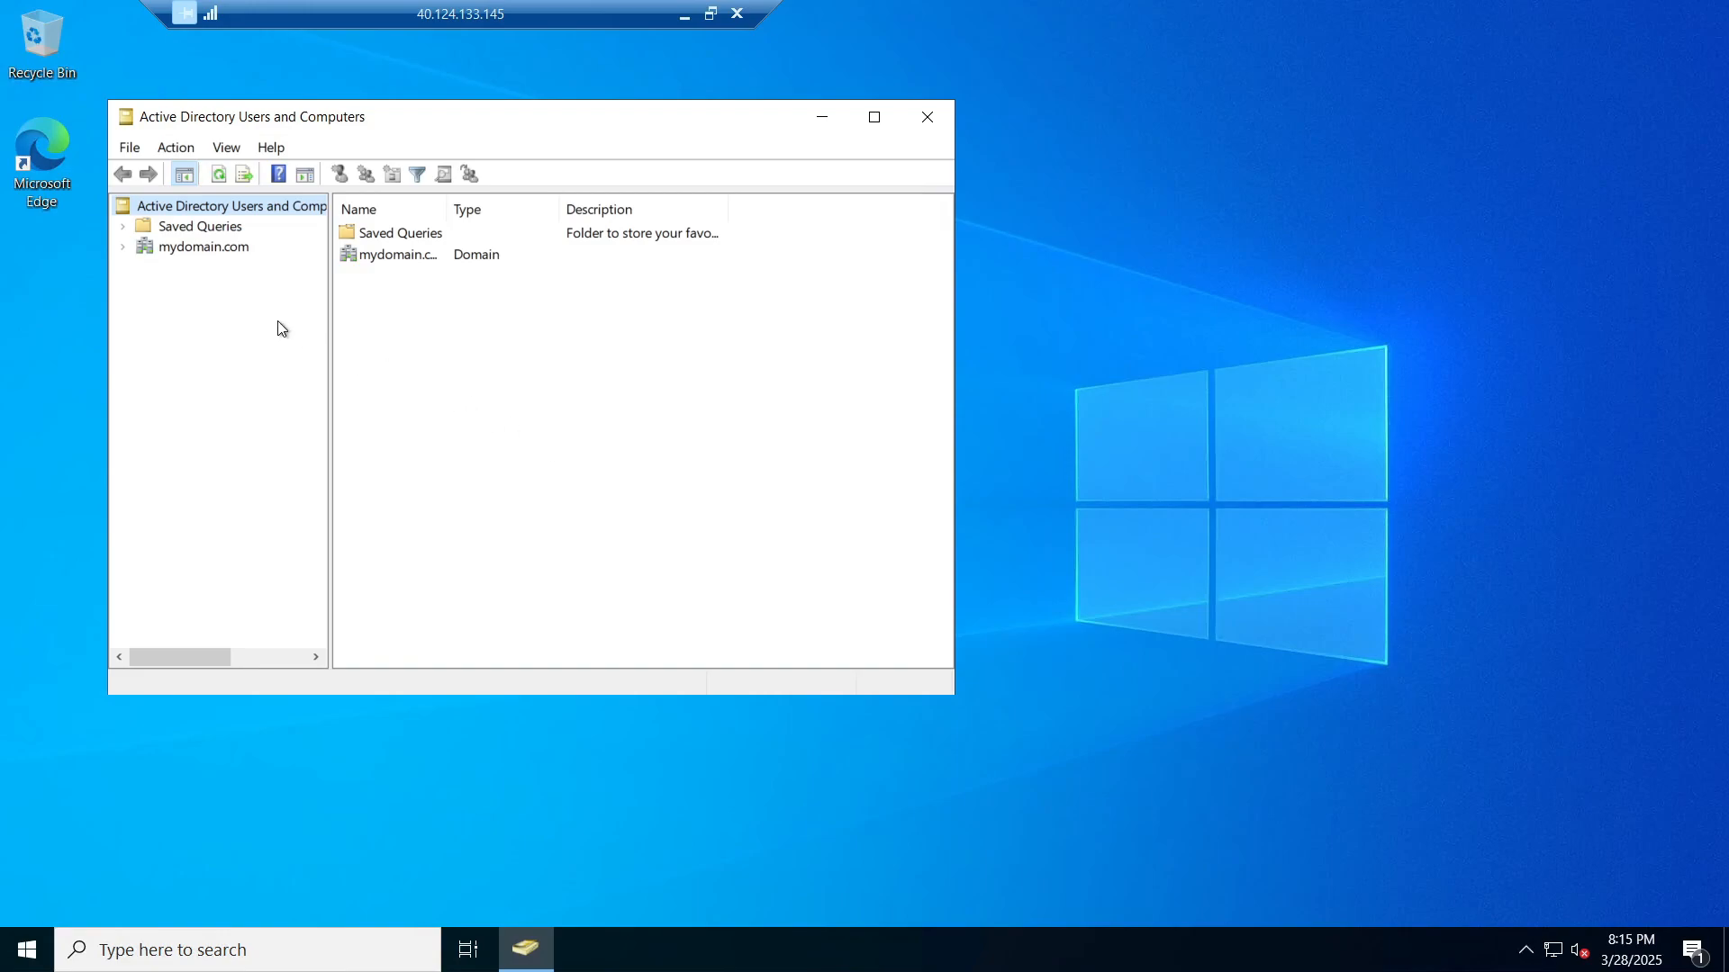
{"action": "left_click", "coordinate": [897, 123]}
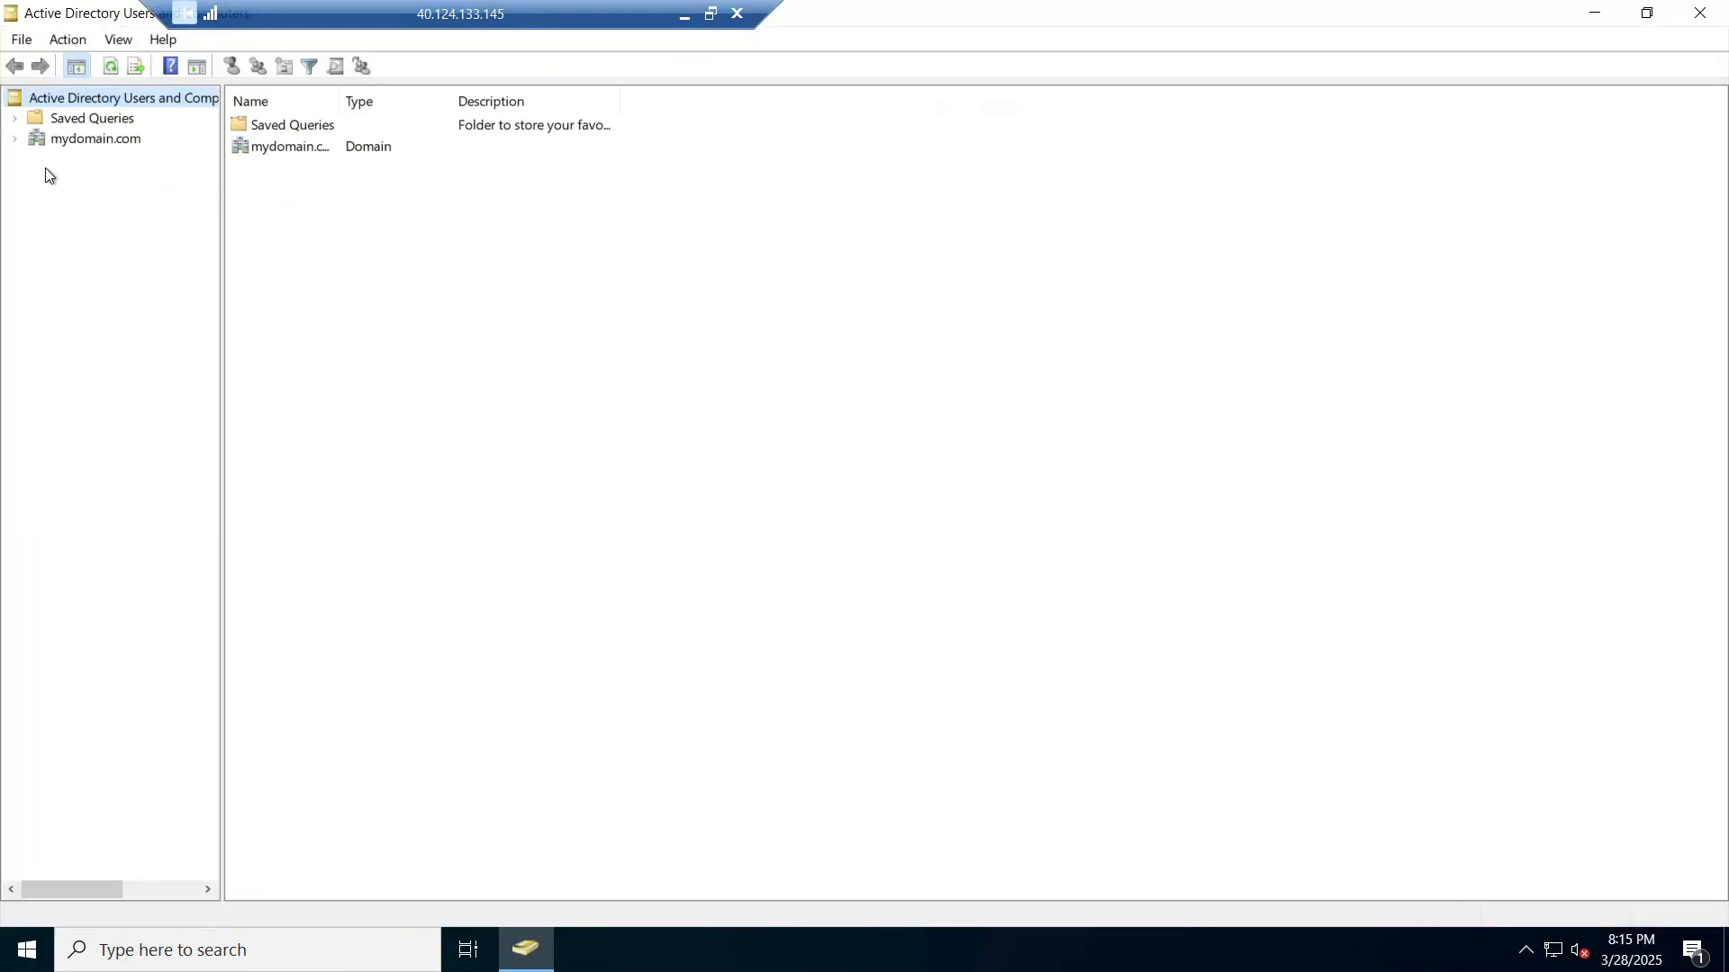
Step: Confirm Client-1 appears in mydomain.com's Computers container and review its Properties tabs
{"action": "left_click", "coordinate": [13, 140]}
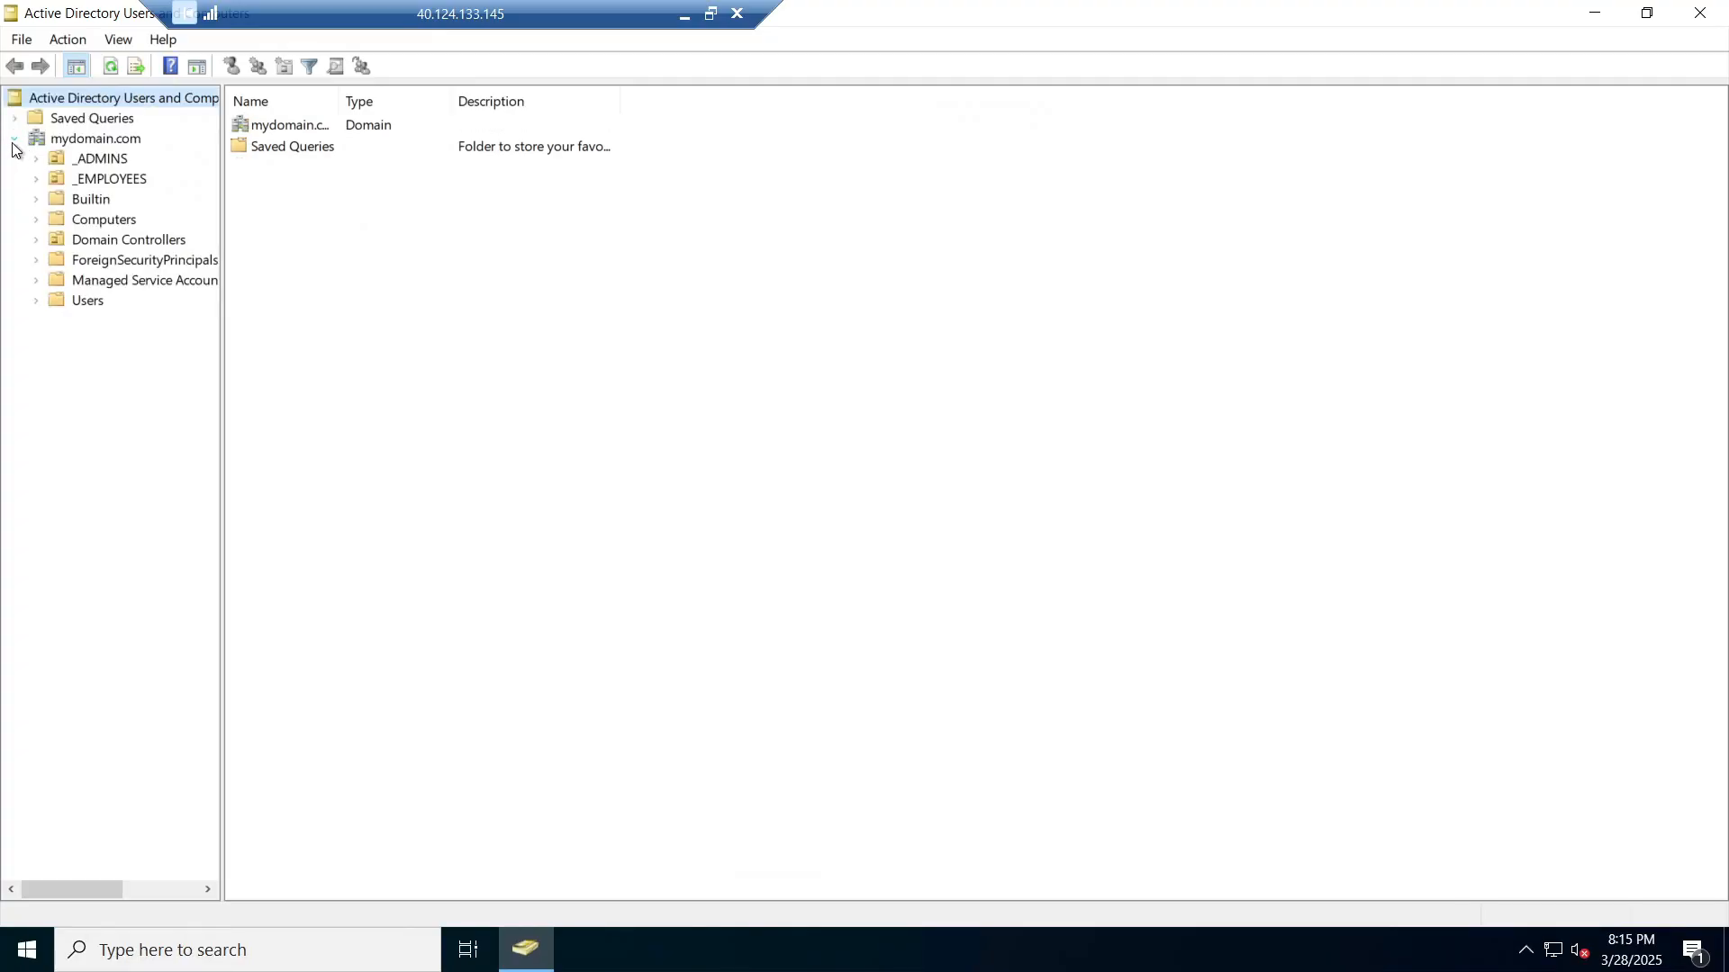
{"action": "left_click", "coordinate": [95, 220]}
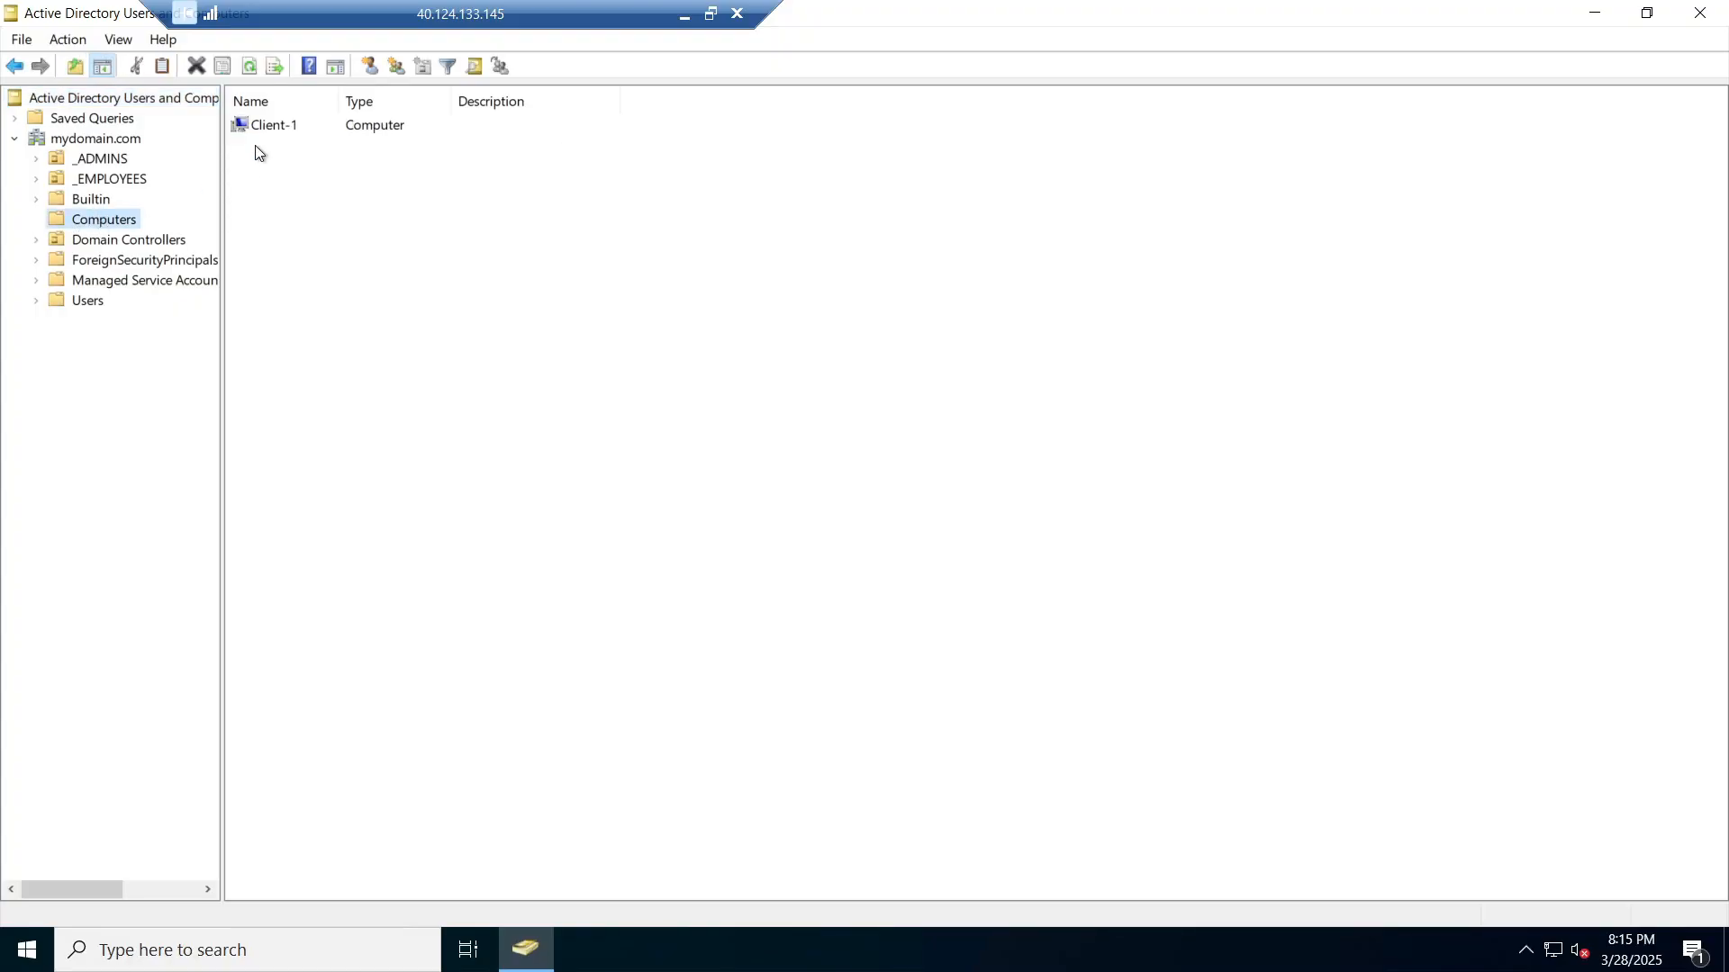
{"action": "double_click", "coordinate": [270, 127]}
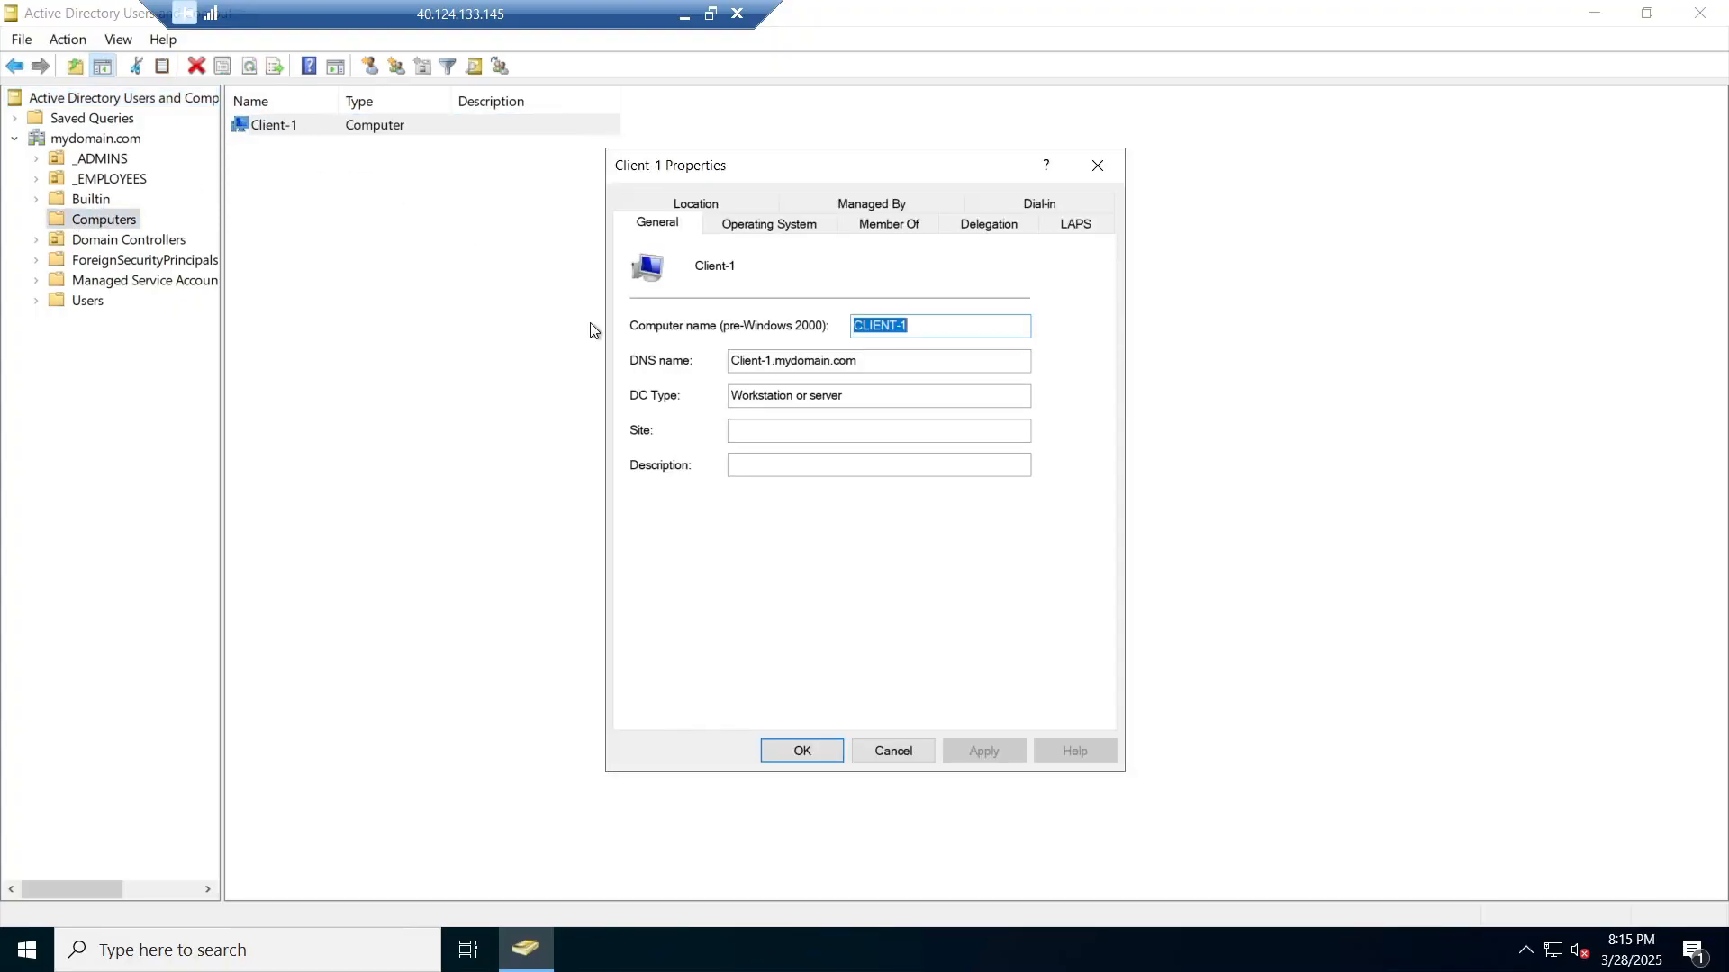
{"action": "left_click", "coordinate": [804, 224]}
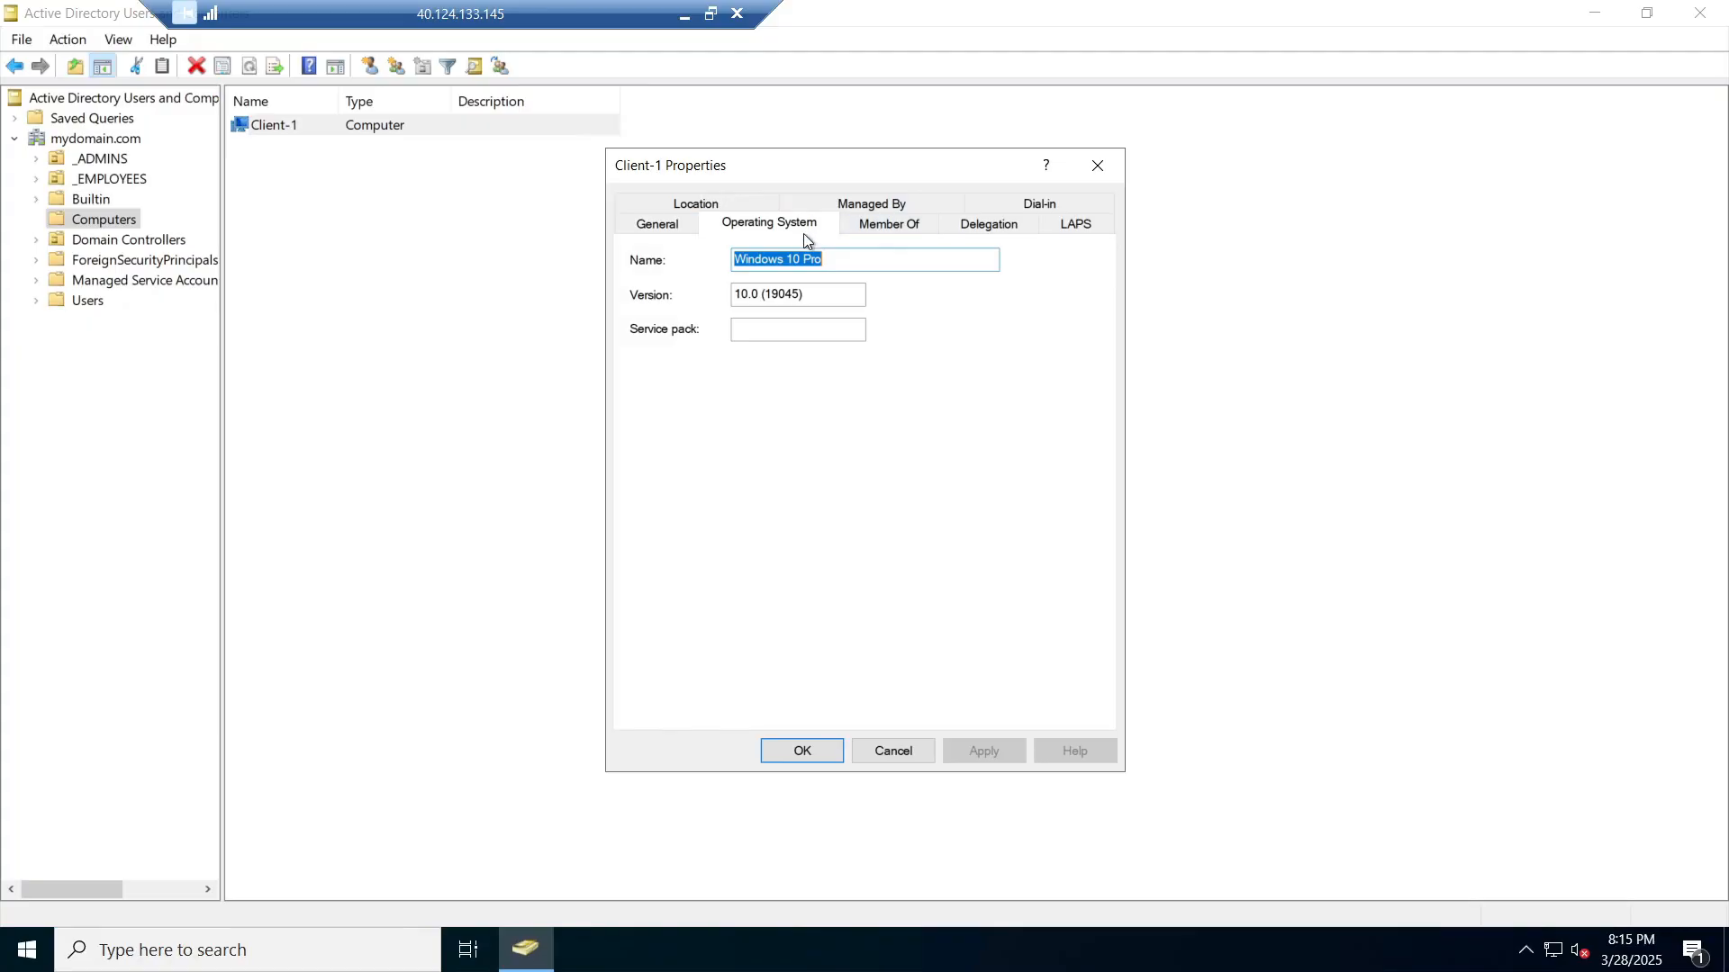
{"action": "left_click", "coordinate": [922, 225]}
{"action": "left_click", "coordinate": [990, 225]}
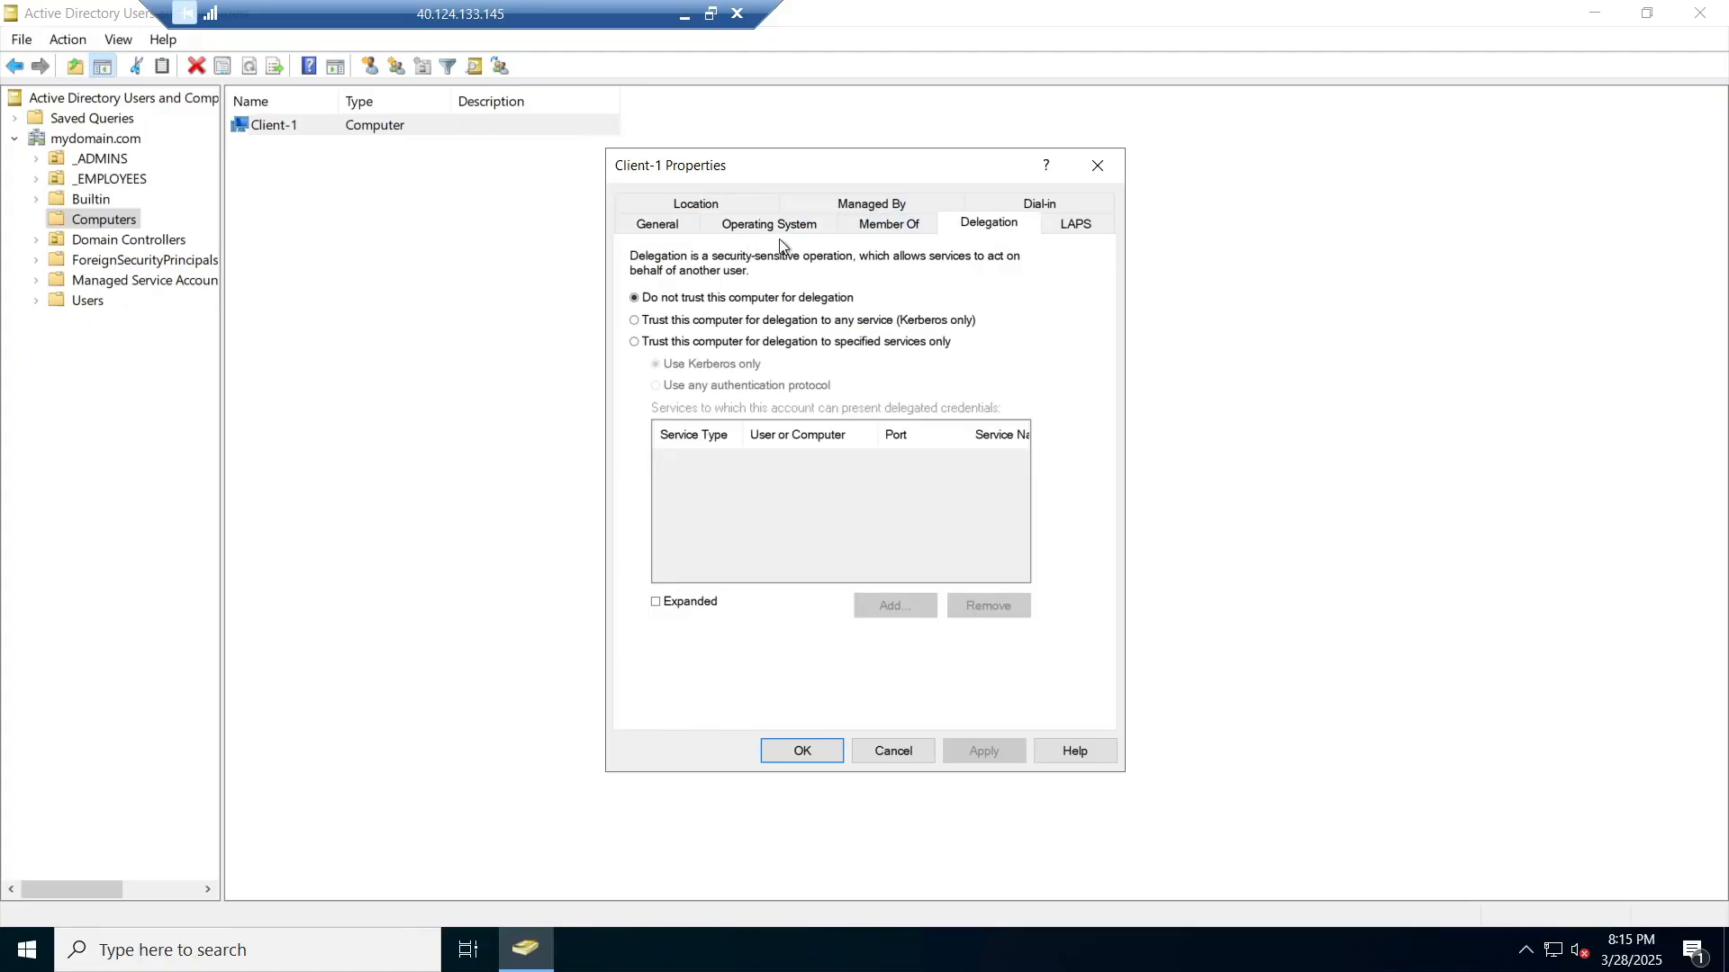
{"action": "left_click", "coordinate": [658, 225]}
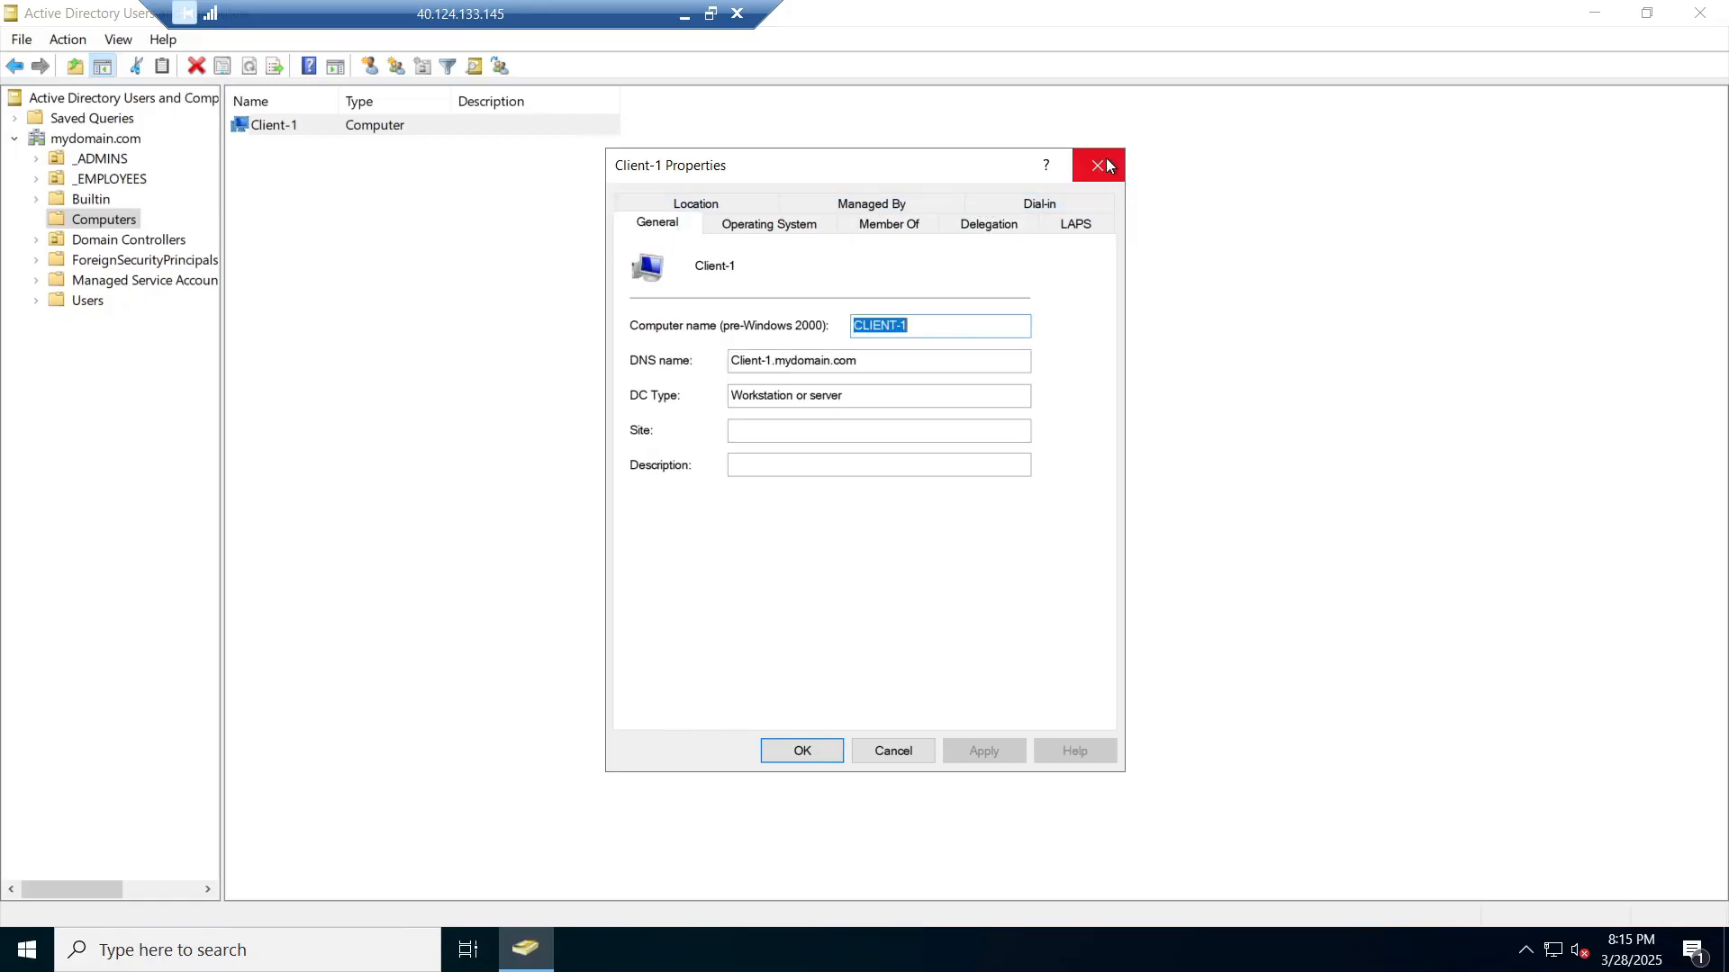
{"action": "left_click", "coordinate": [1105, 165]}
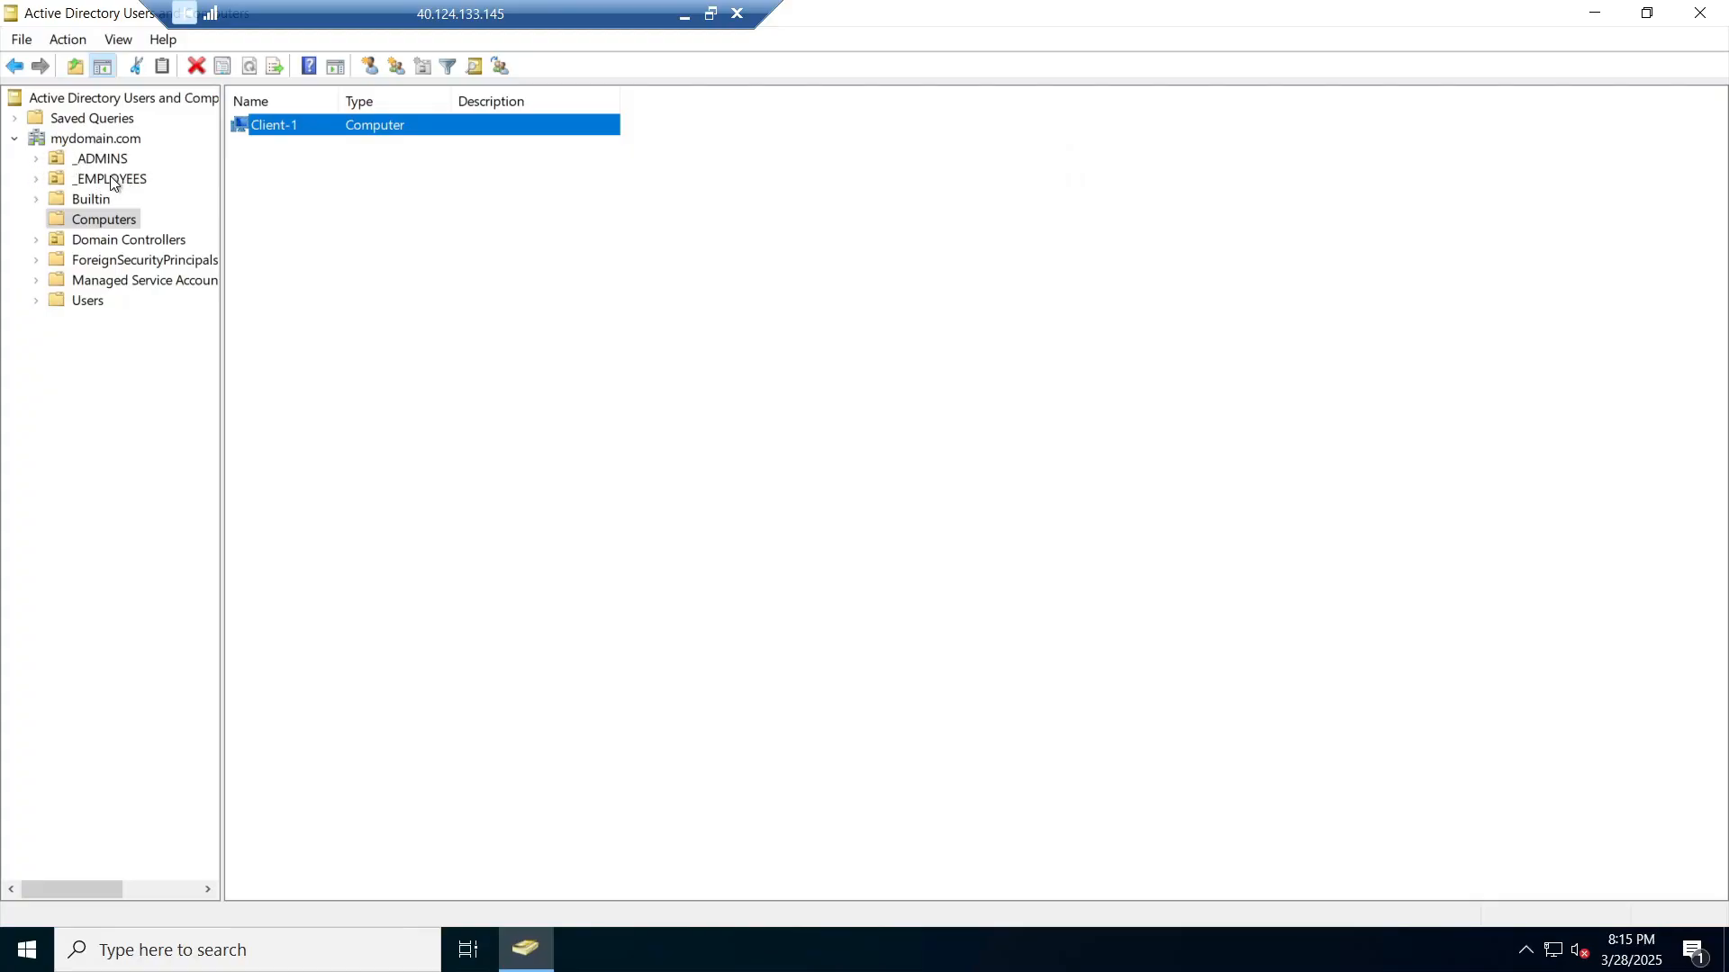
Step: Create a new organizational unit named _CLIENTS under mydomain.com
{"action": "left_click", "coordinate": [120, 141]}
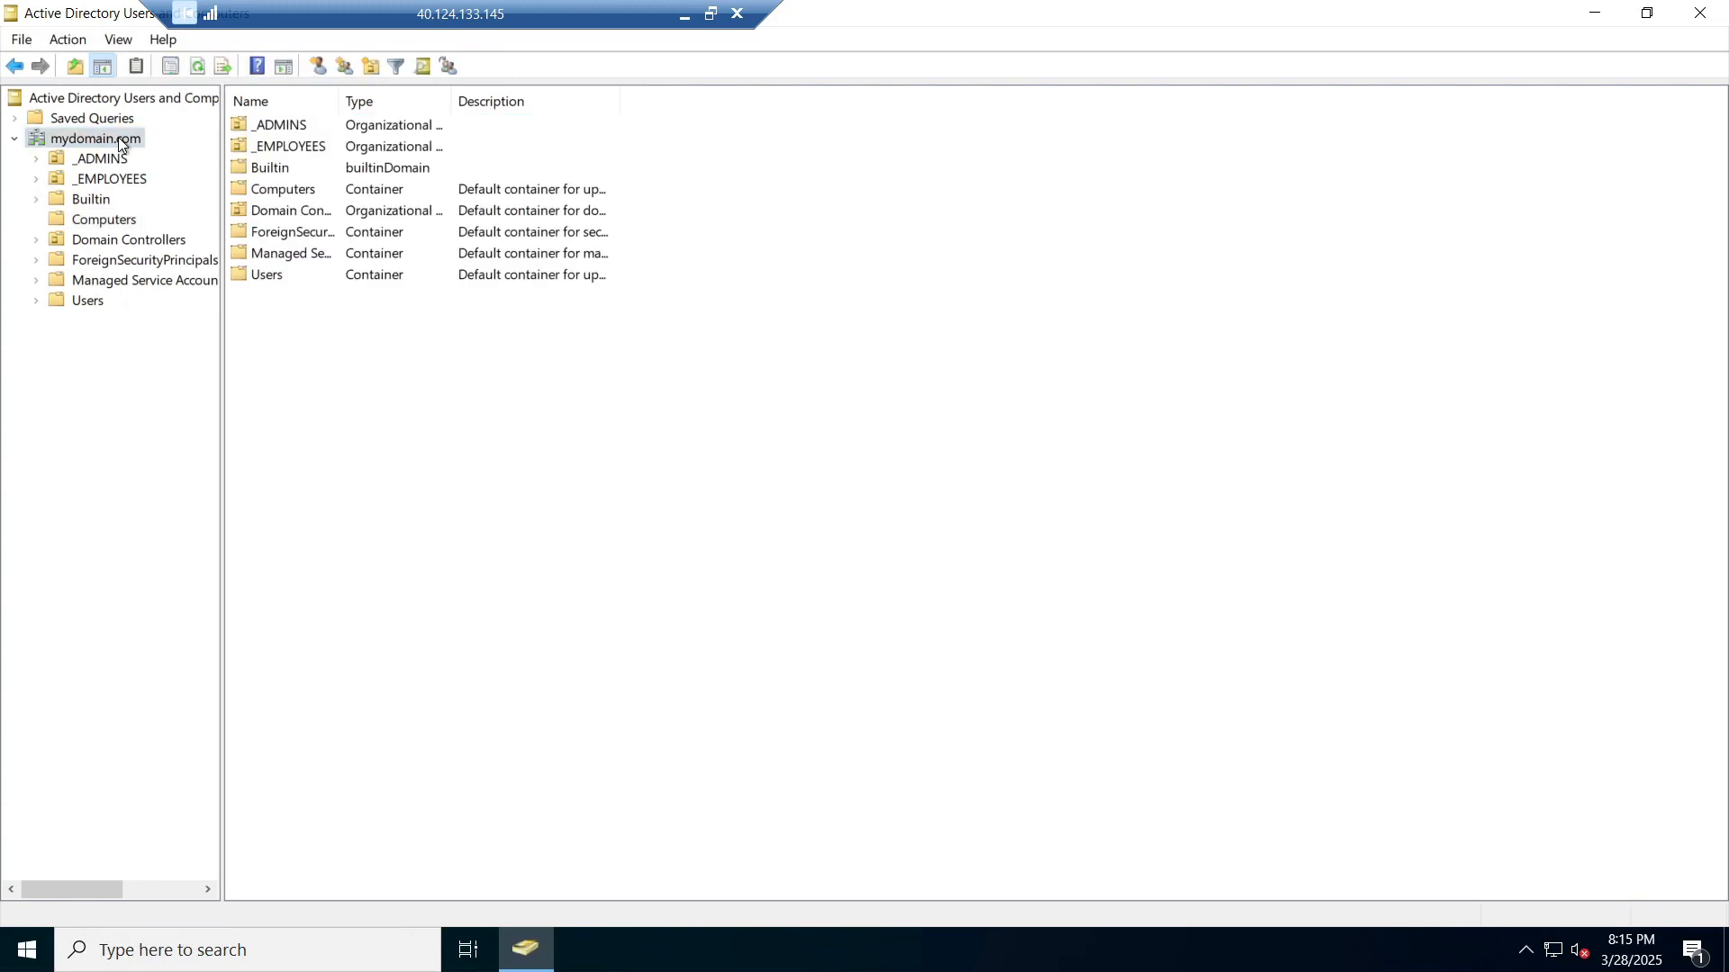
{"action": "right_click", "coordinate": [119, 141]}
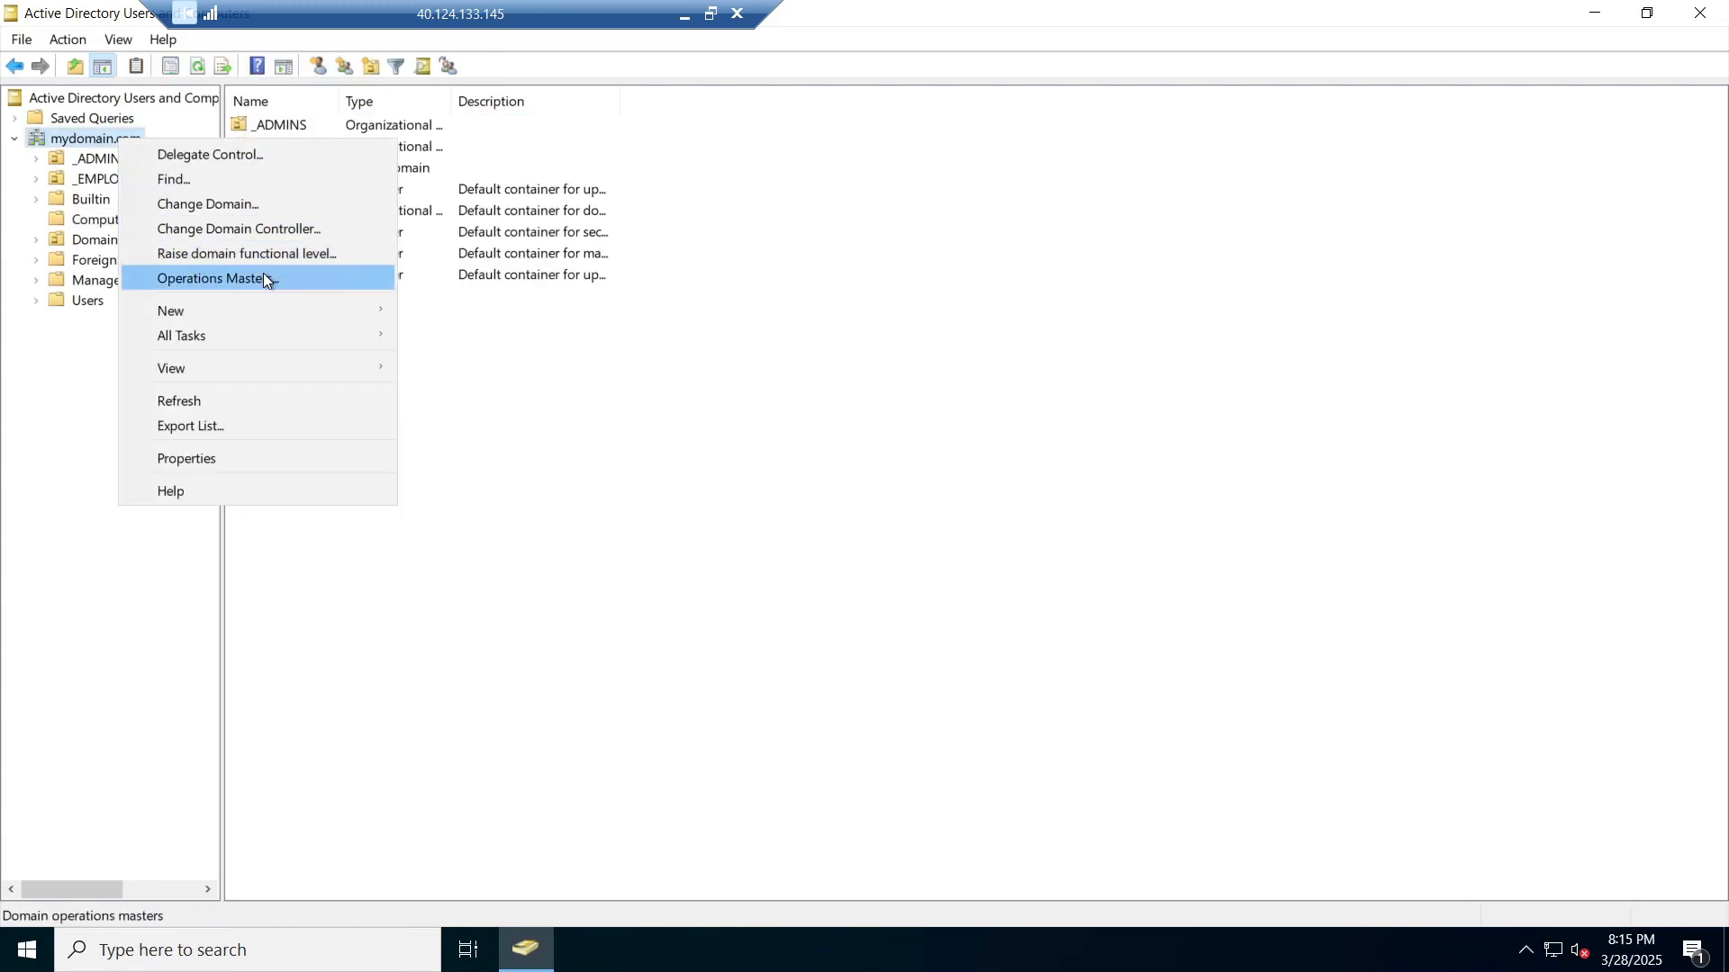
{"action": "mouse_move", "coordinate": [270, 312]}
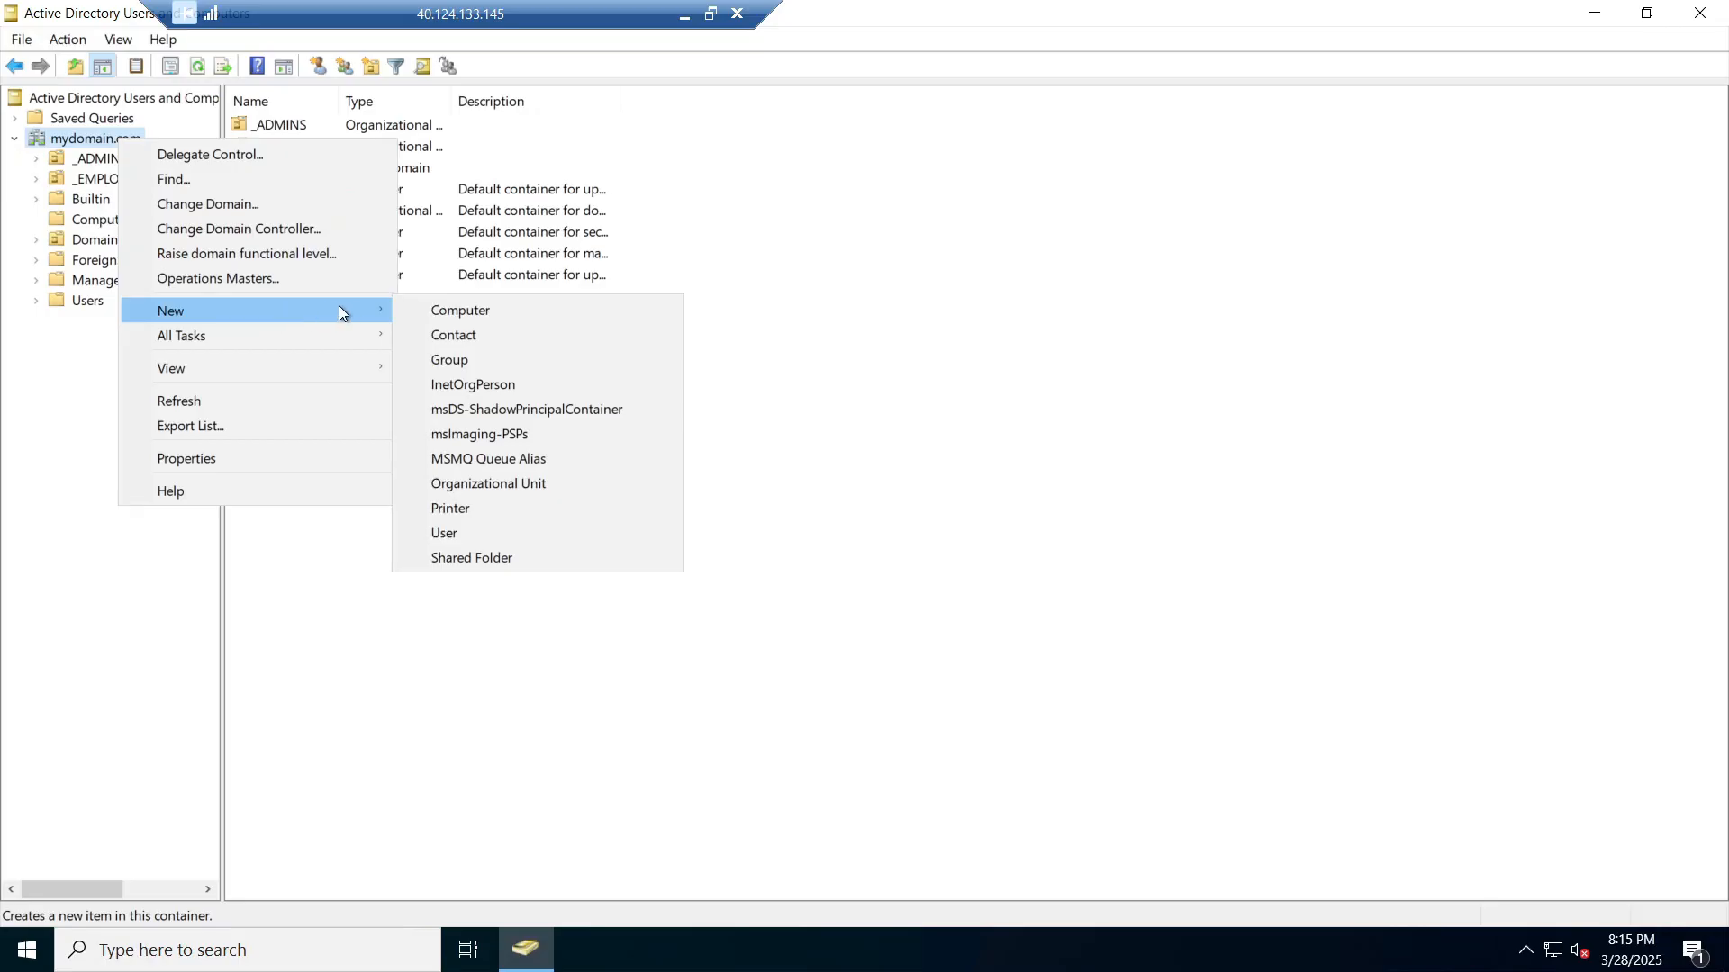
{"action": "left_click", "coordinate": [526, 485]}
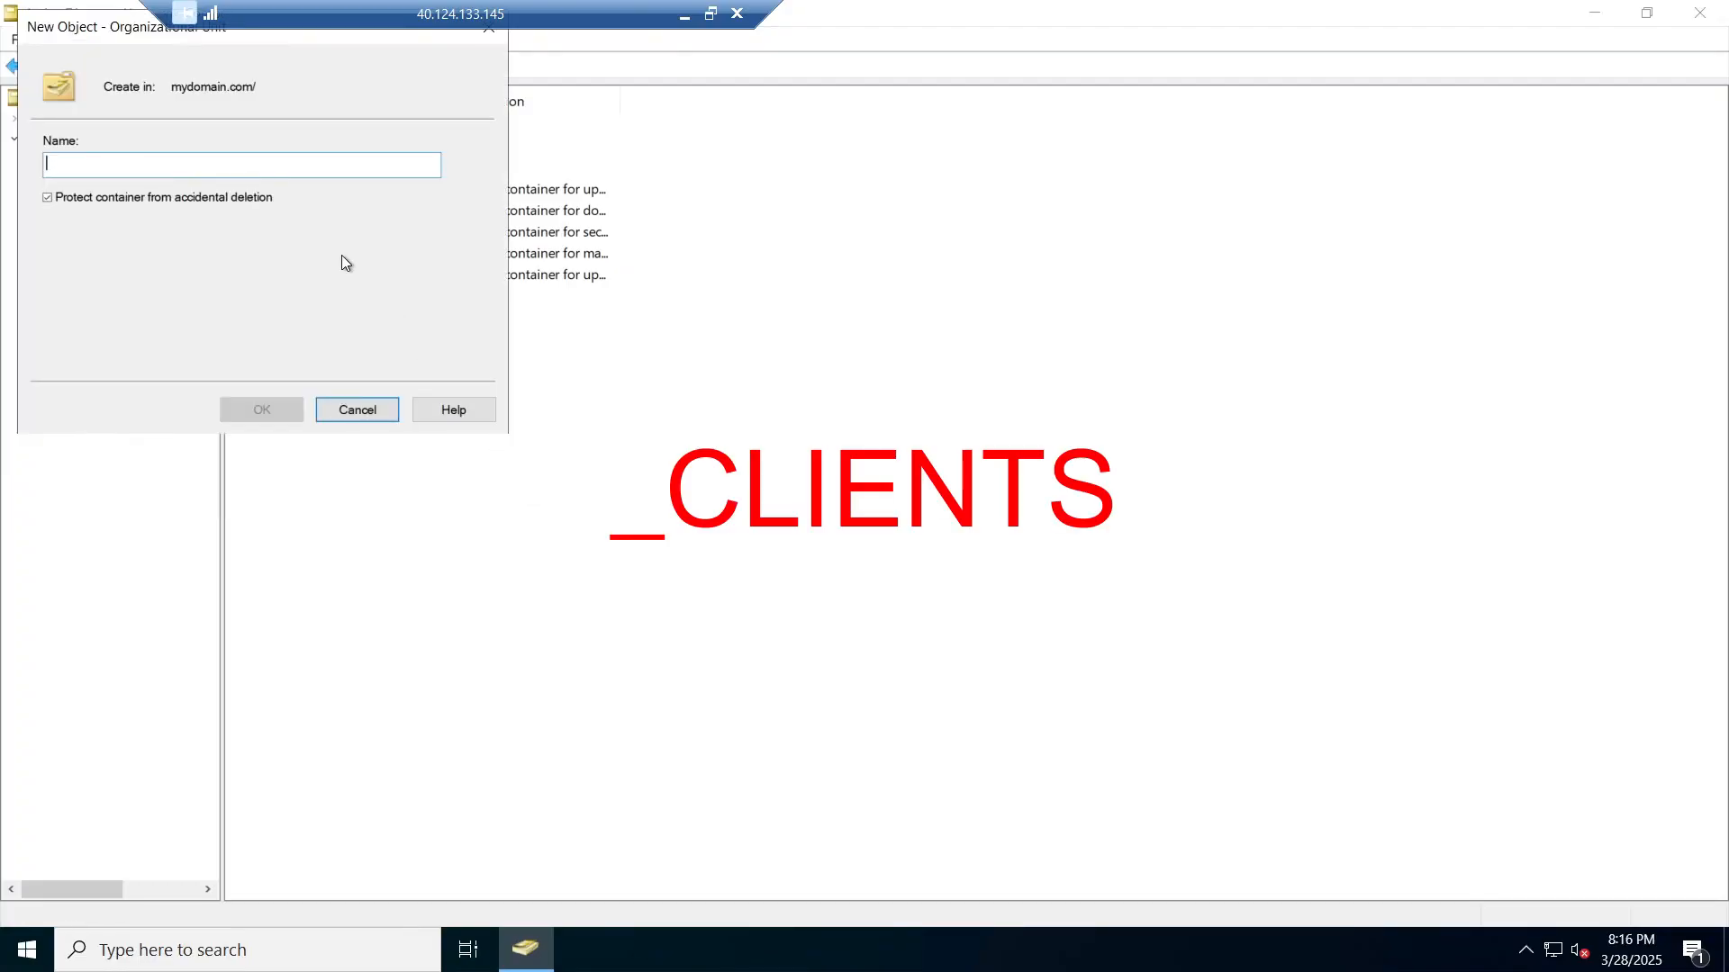
{"action": "type", "text": "_"}
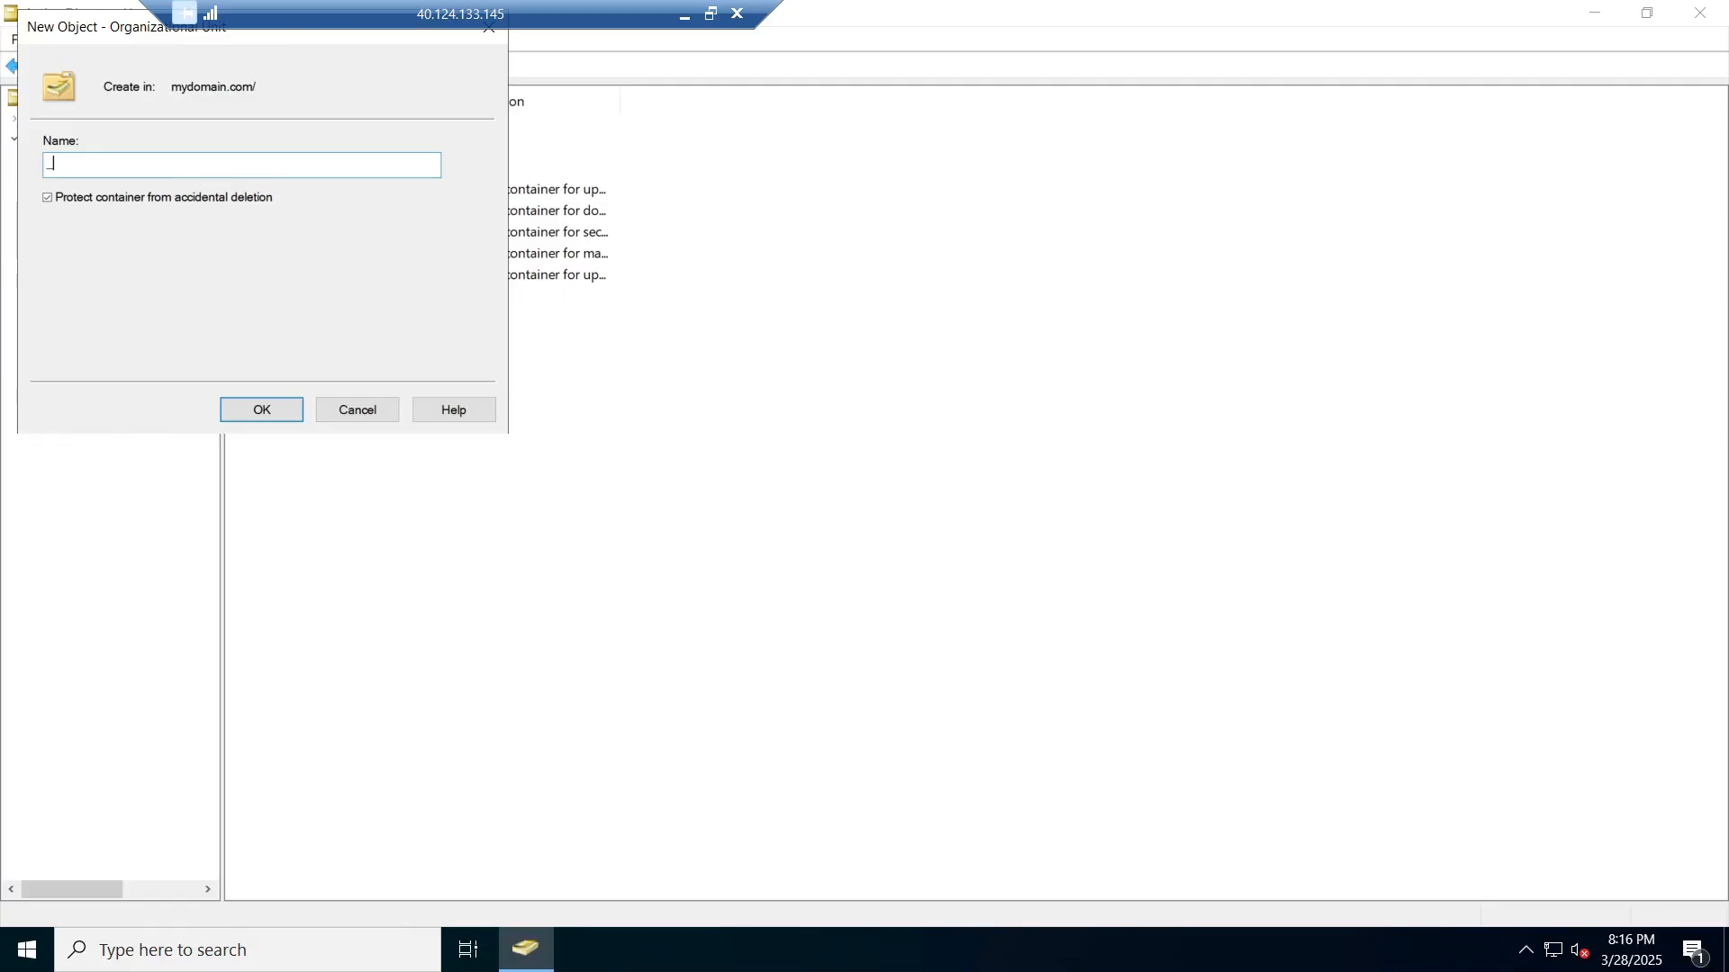
{"action": "type", "text": "CLIENTS"}
{"action": "left_click", "coordinate": [262, 411]}
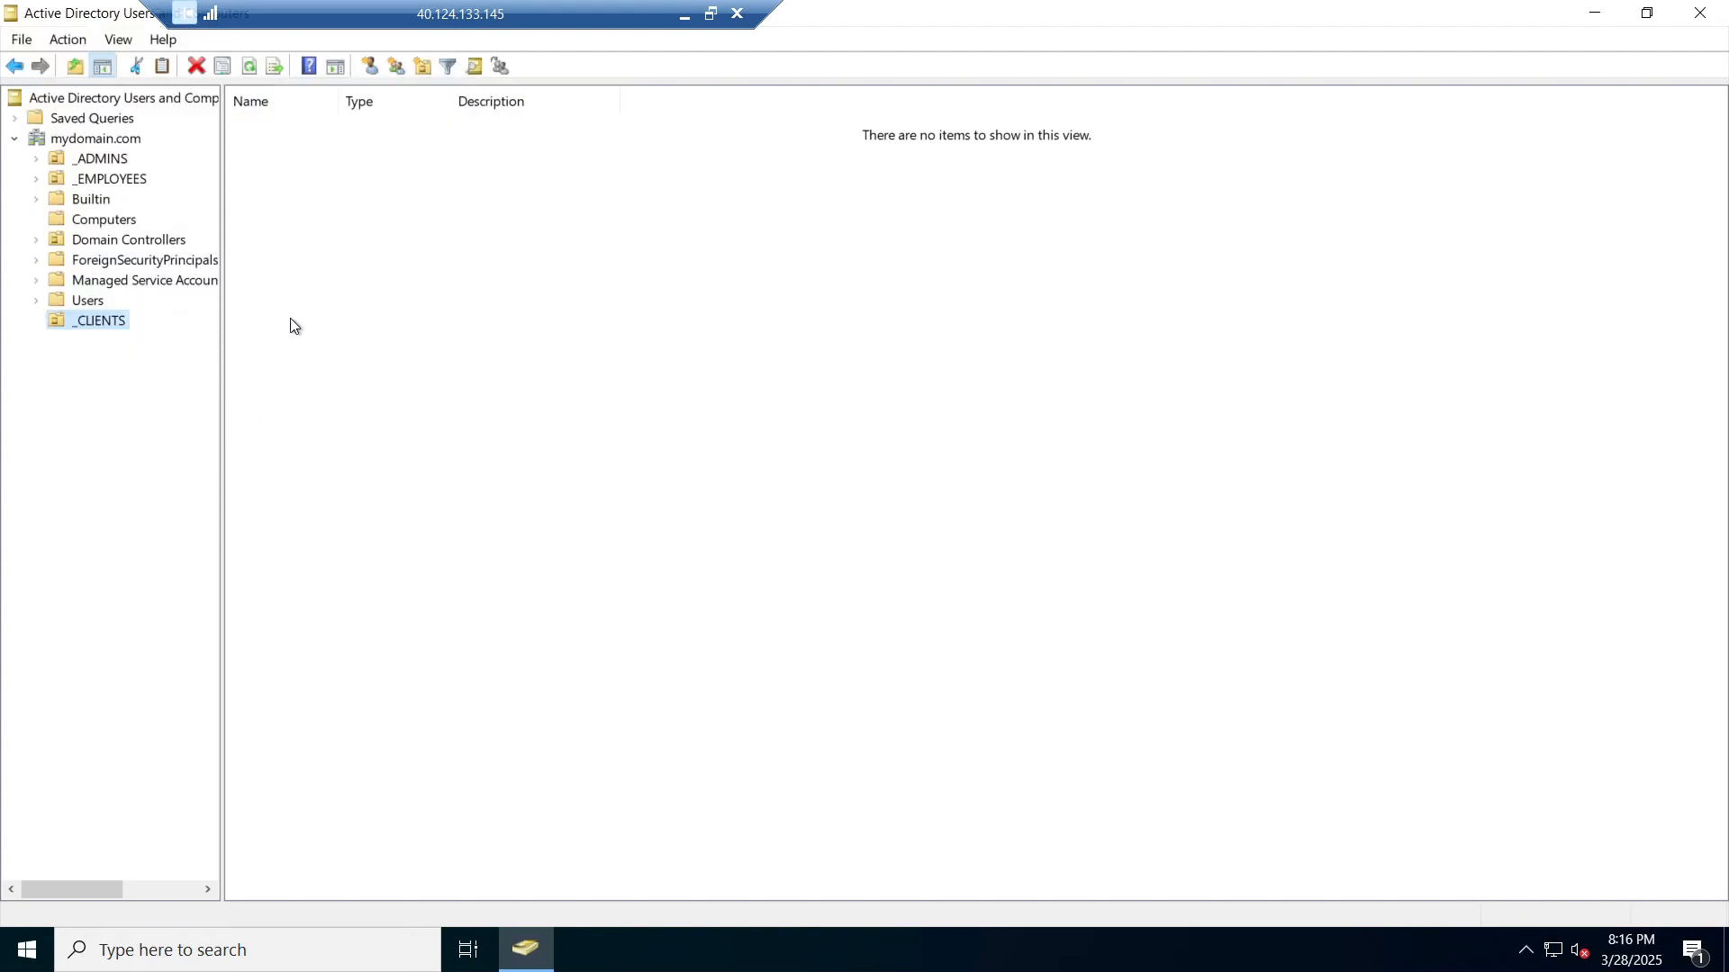
Step: Refresh mydomain.com so _CLIENTS lists alongside _ADMINS and _EMPLOYEES
{"action": "left_click", "coordinate": [101, 140]}
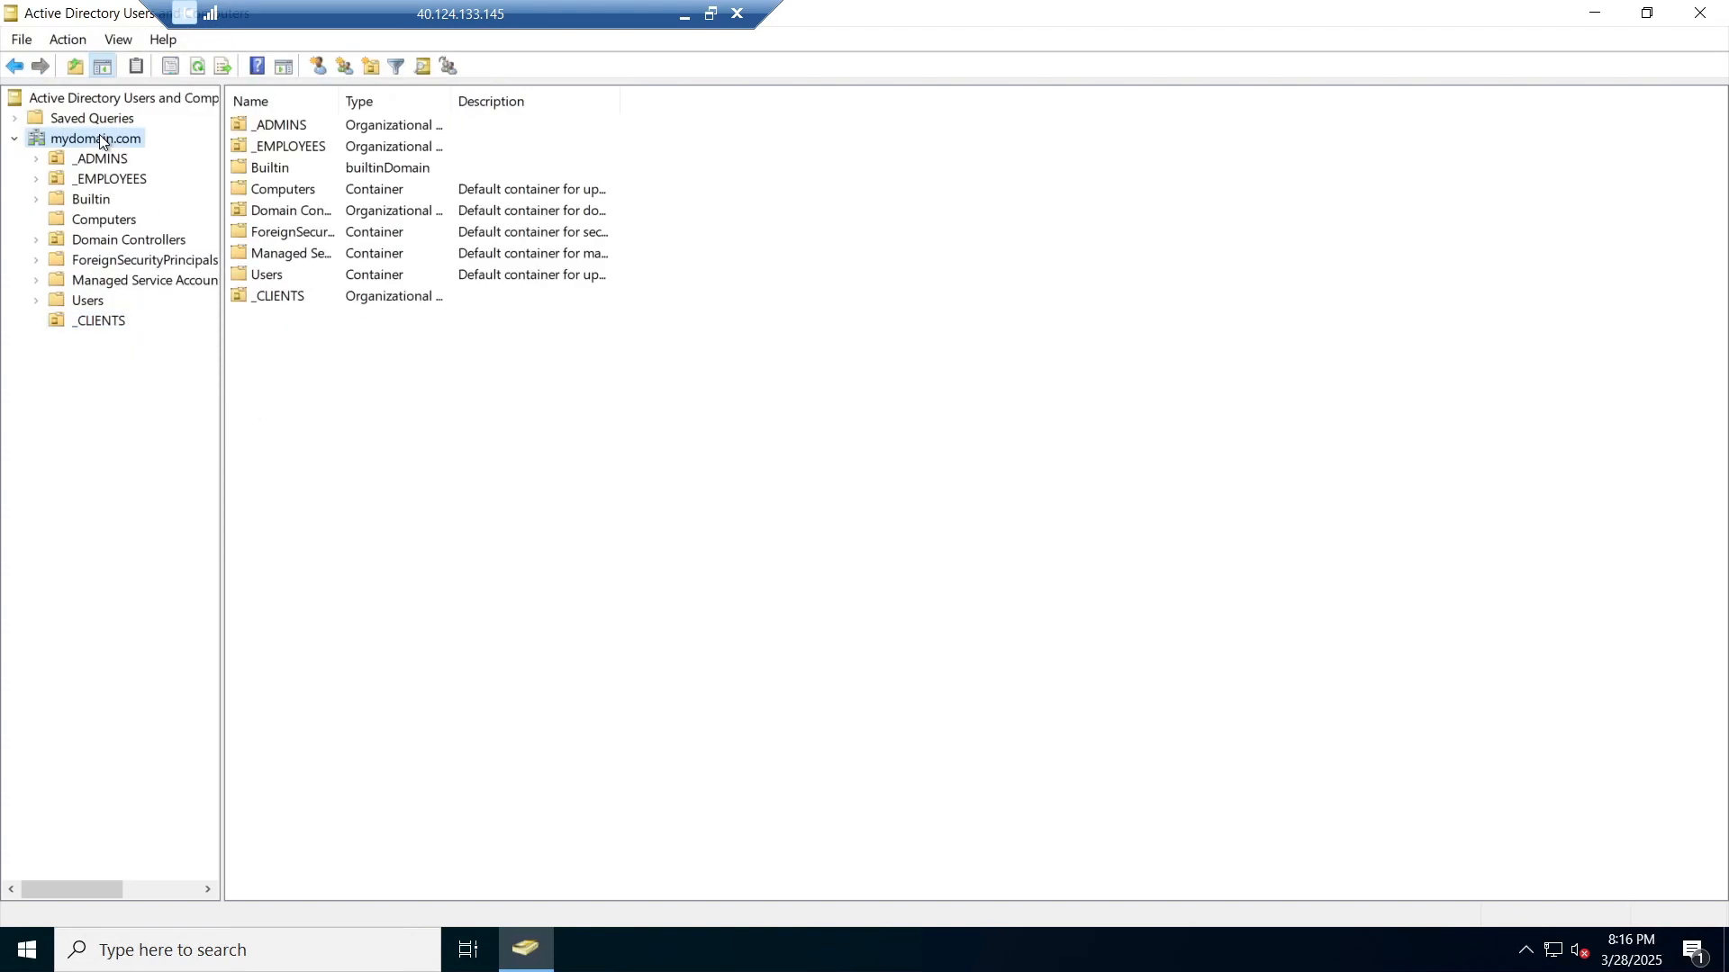
{"action": "right_click", "coordinate": [100, 139]}
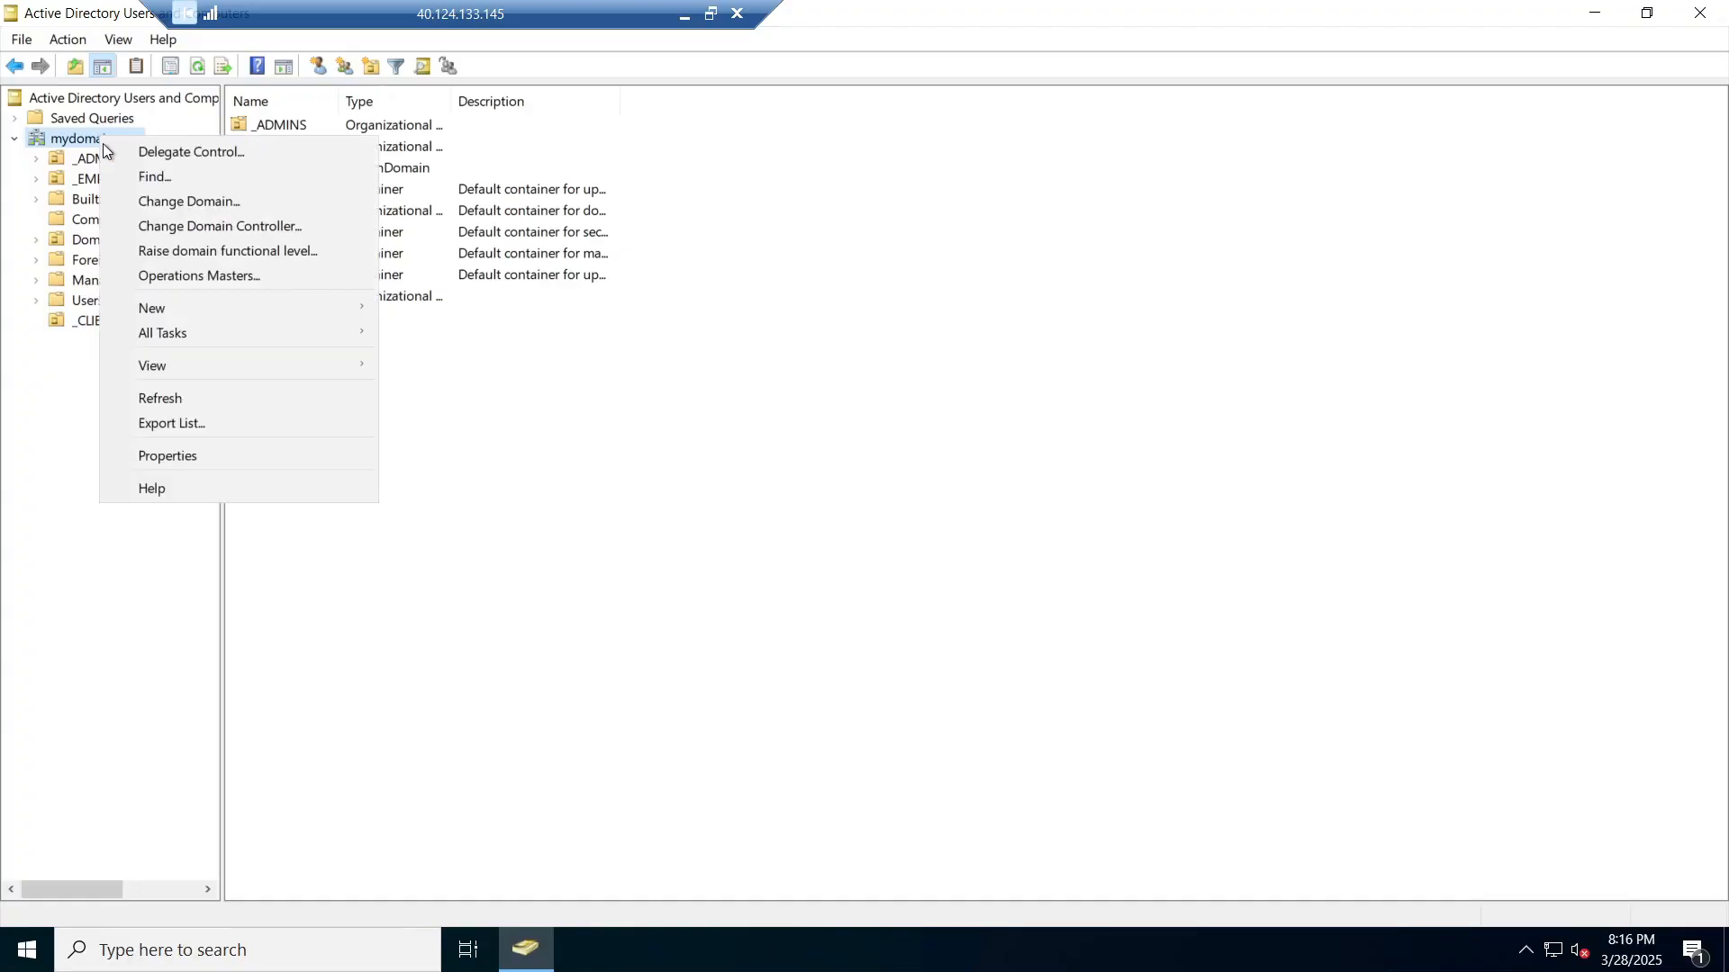
{"action": "left_click", "coordinate": [184, 396]}
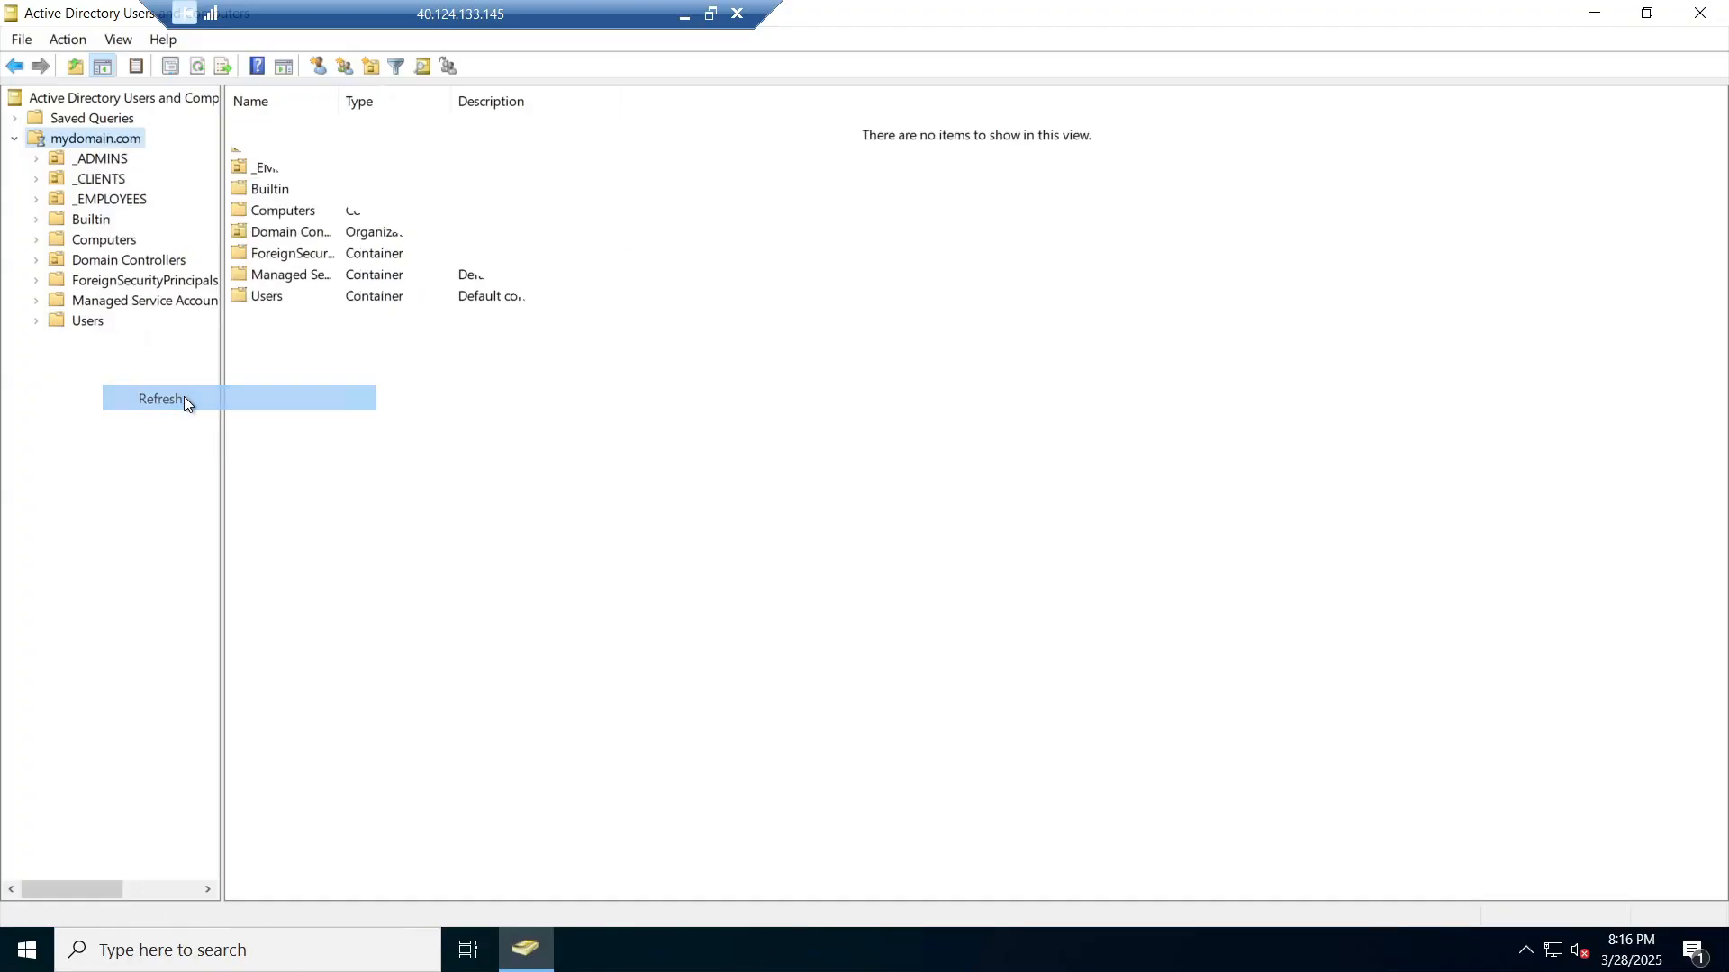
Step: Drag Client-1 from Computers into _CLIENTS, confirm the move, check _CLIENTS and _EMPLOYEES, then close the console
{"action": "left_click", "coordinate": [116, 243]}
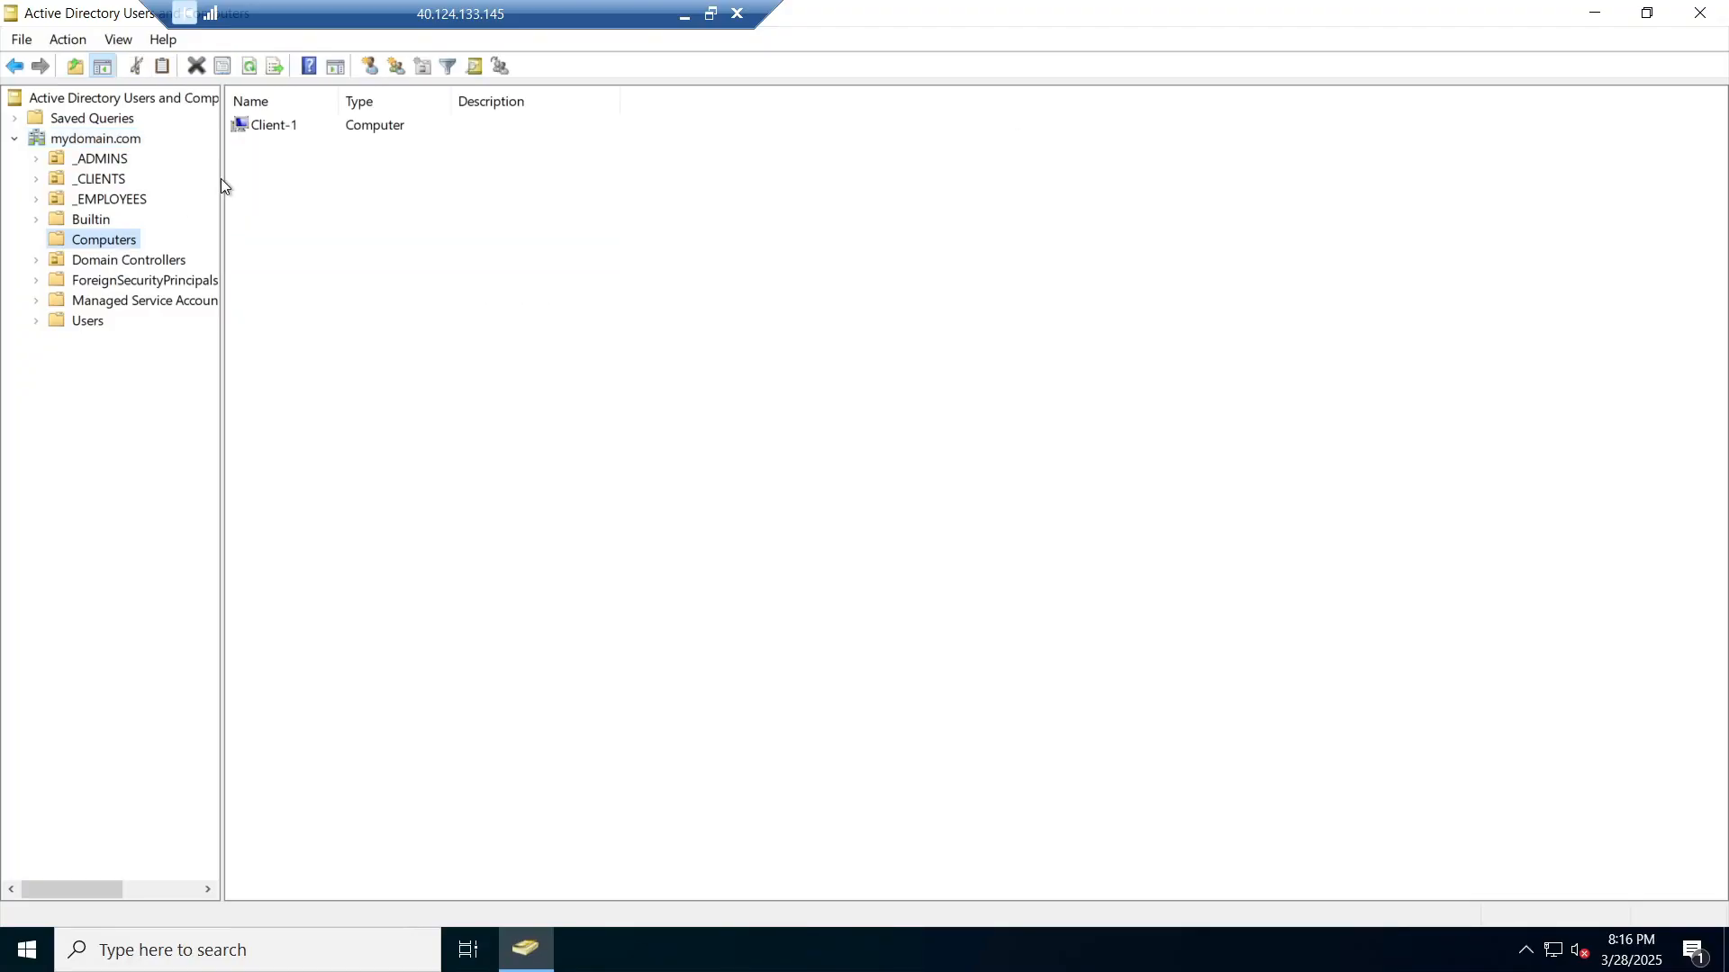
{"action": "left_click", "coordinate": [293, 124]}
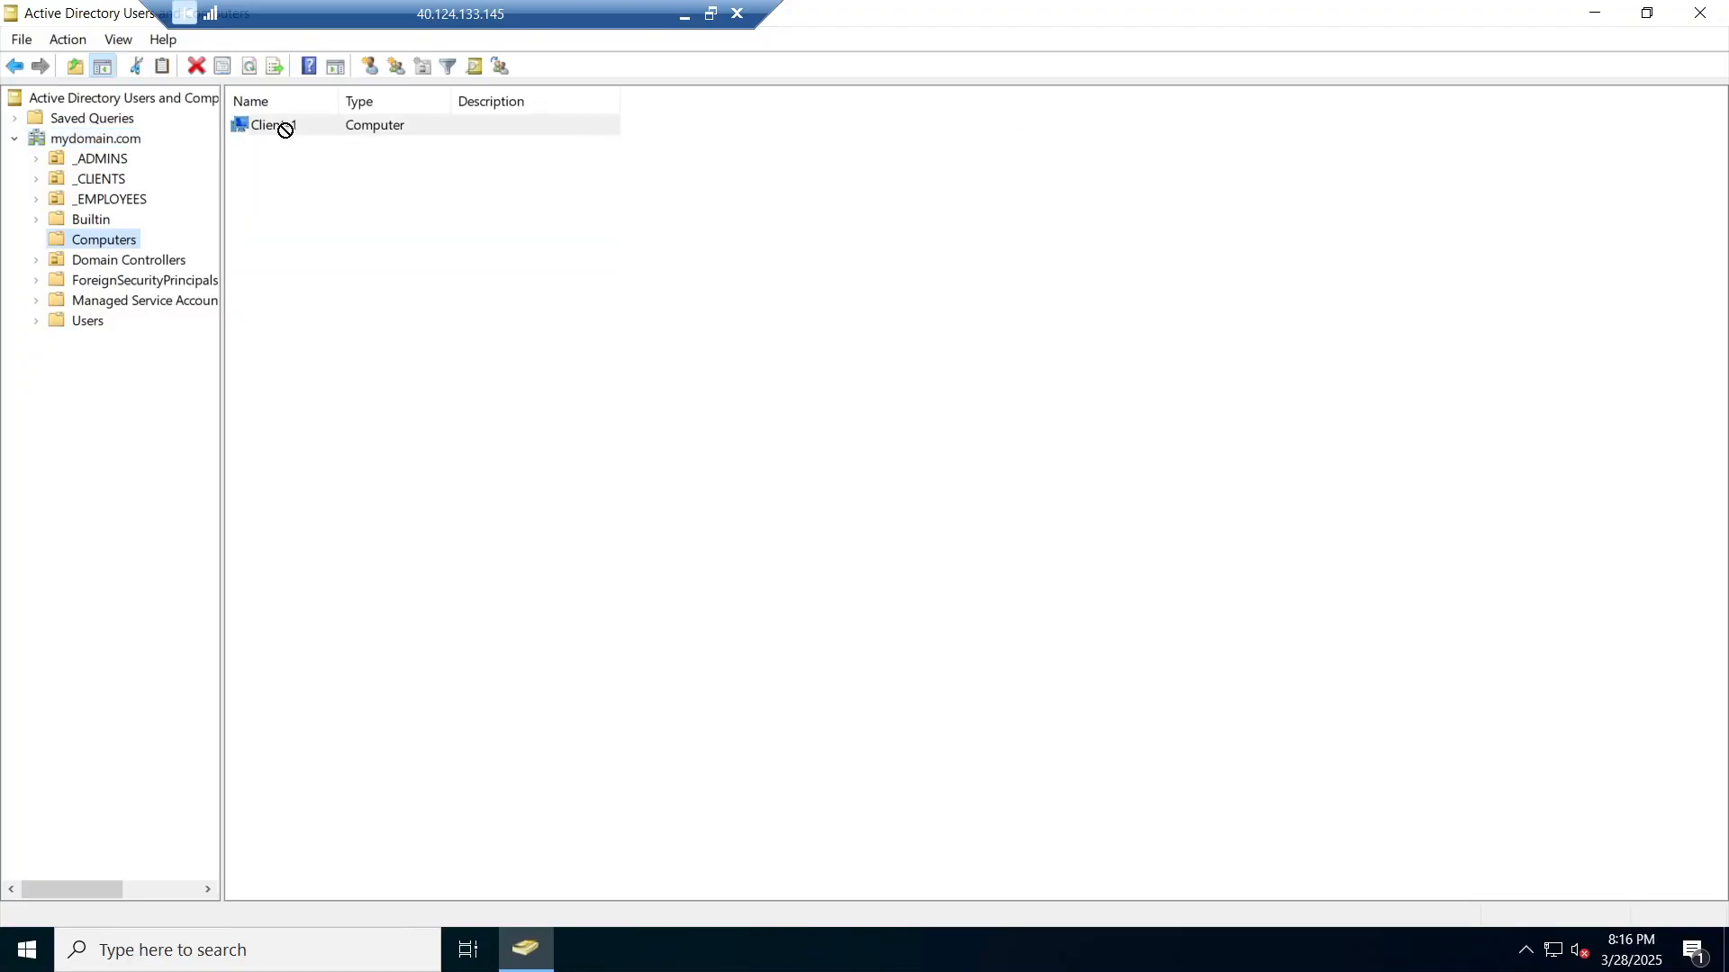
{"action": "left_click_drag", "start_coordinate": [232, 178], "coordinate": [118, 183]}
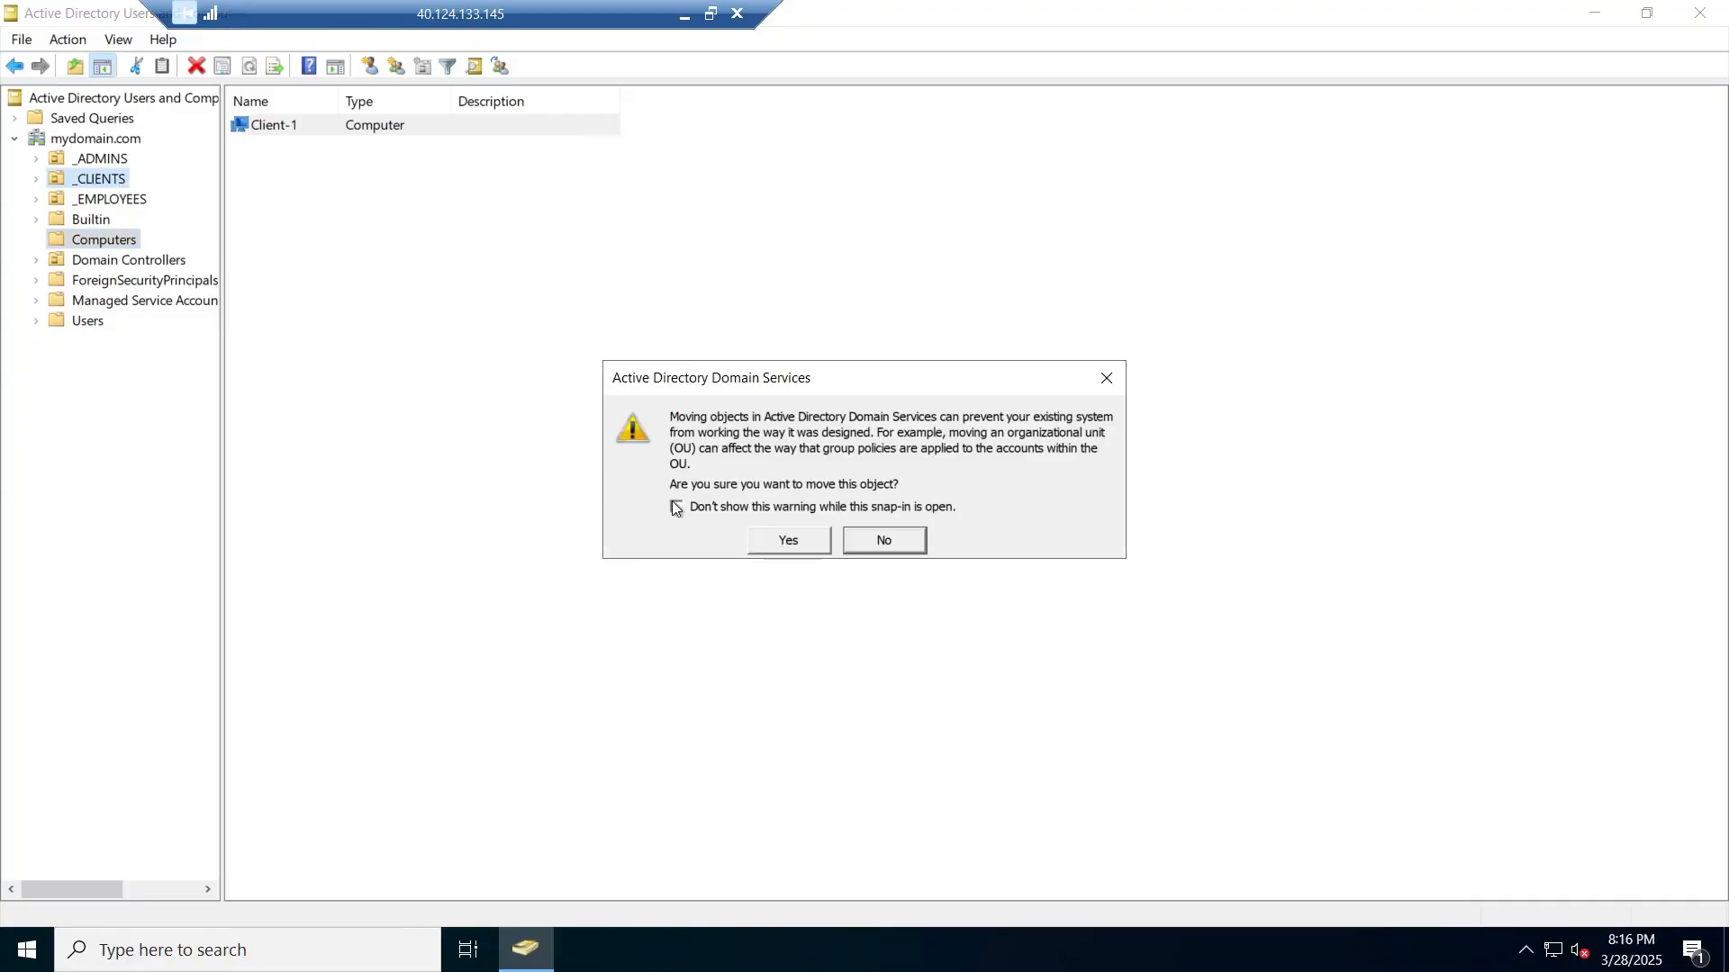
{"action": "left_click", "coordinate": [791, 541]}
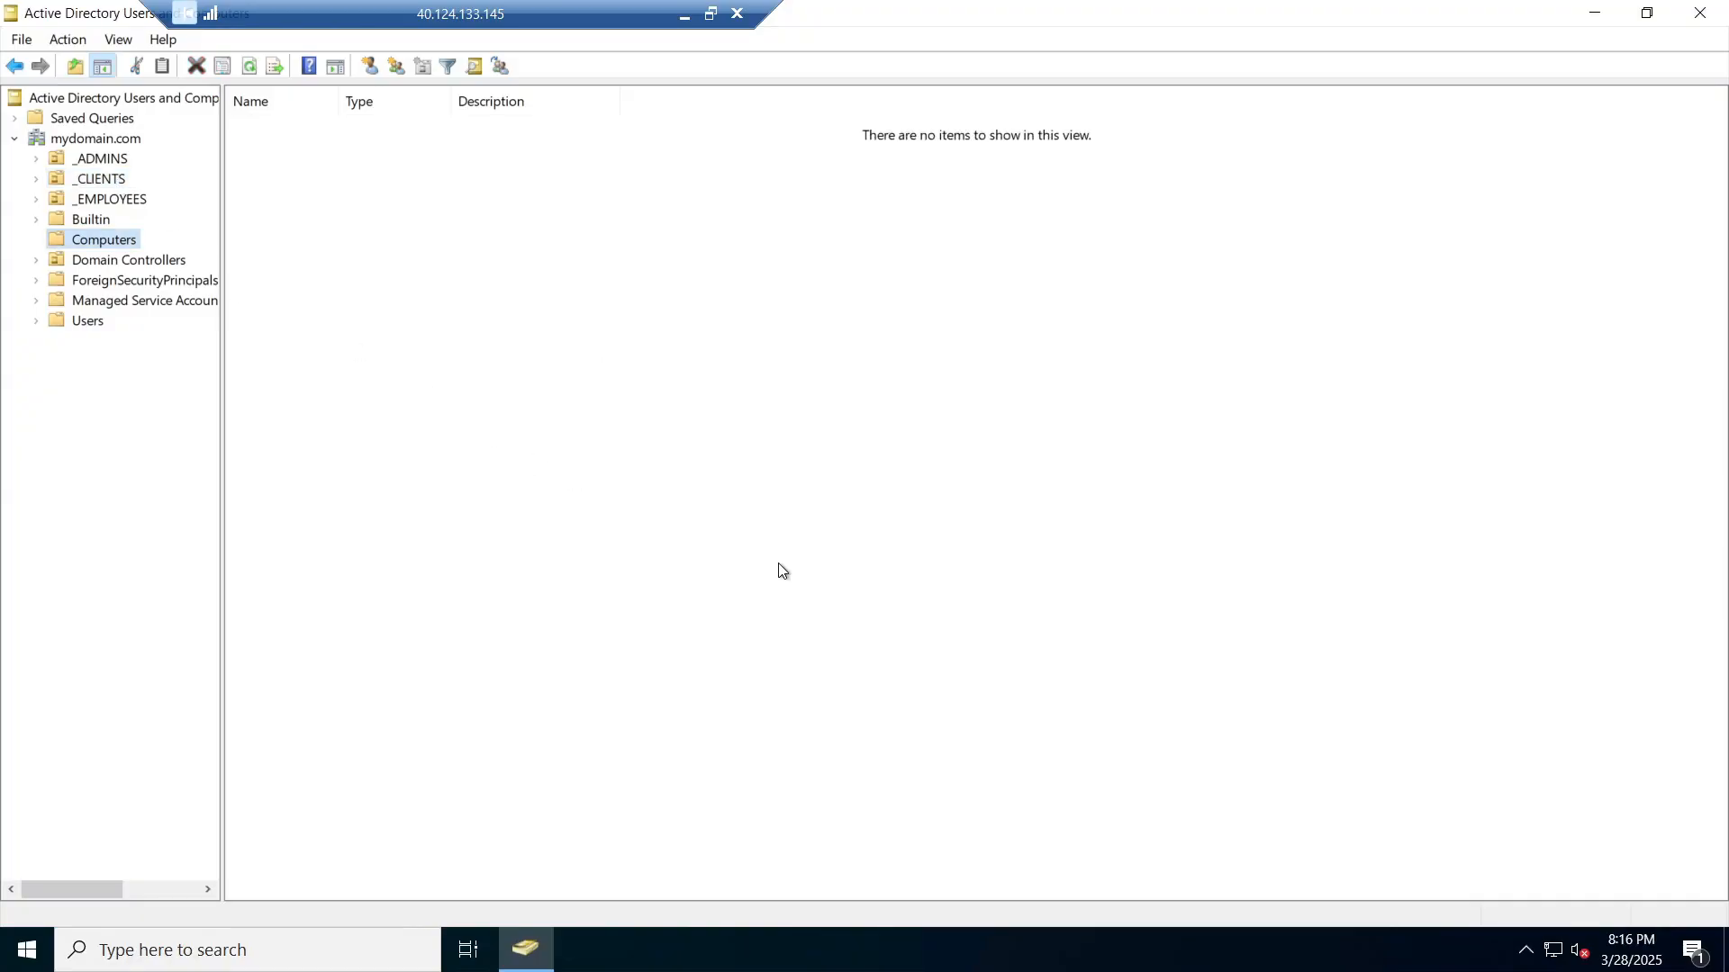
{"action": "left_click", "coordinate": [104, 184]}
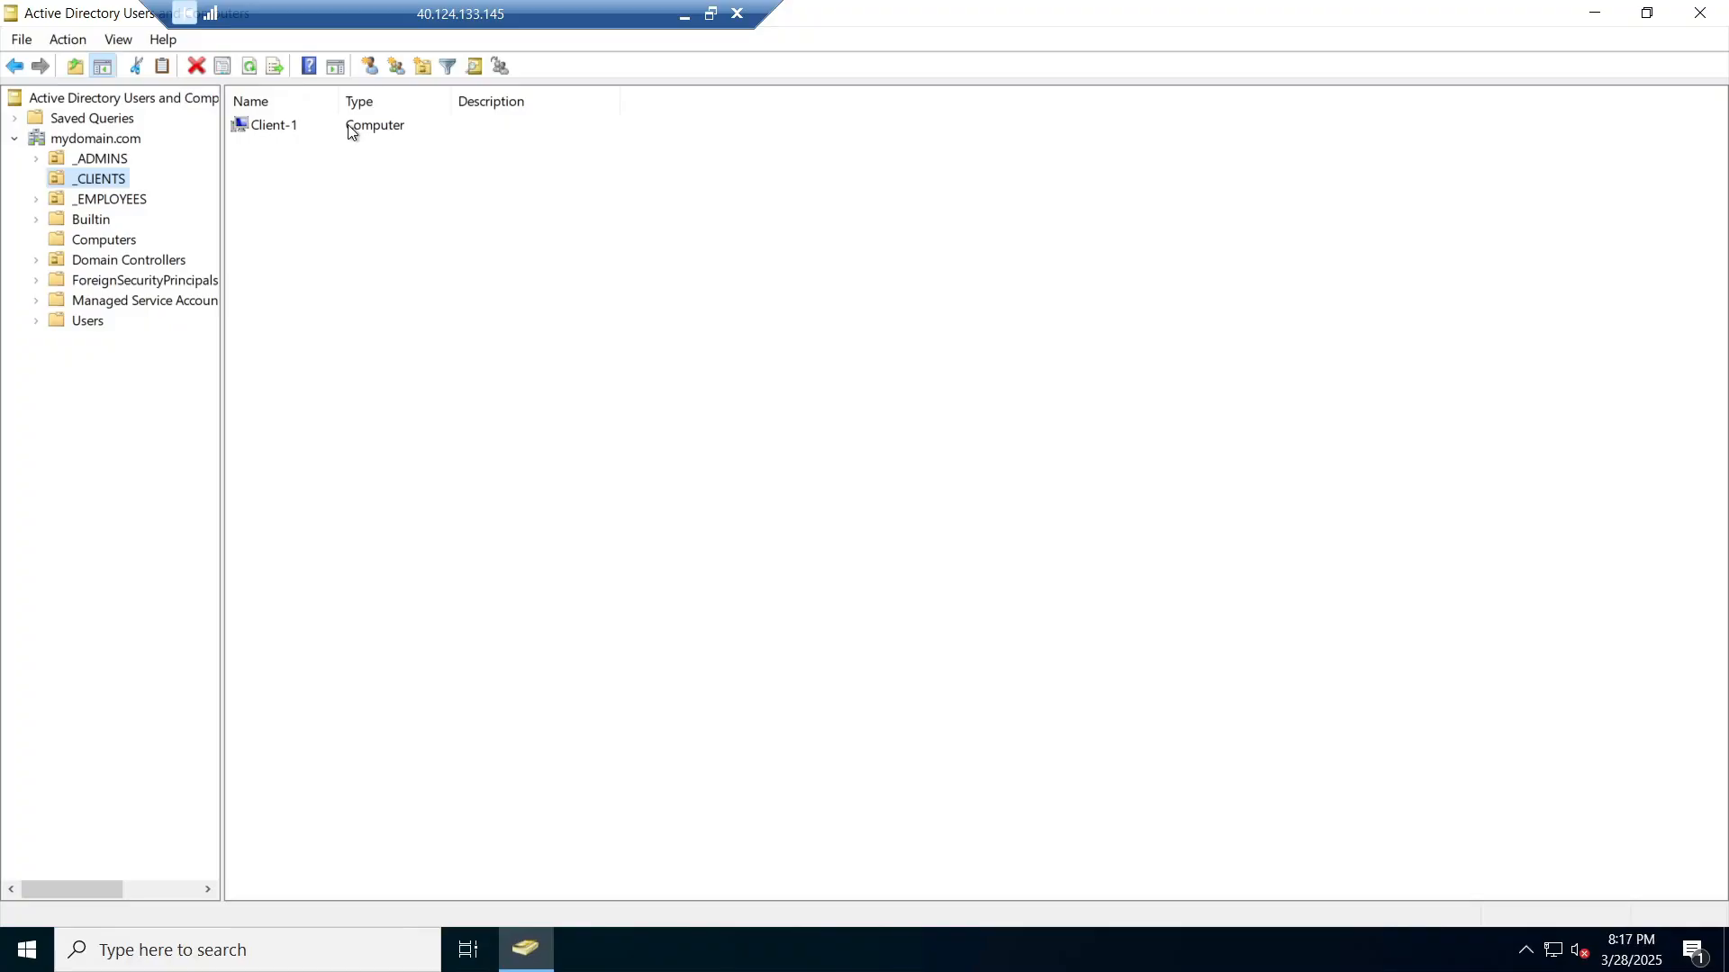
{"action": "left_click", "coordinate": [112, 202]}
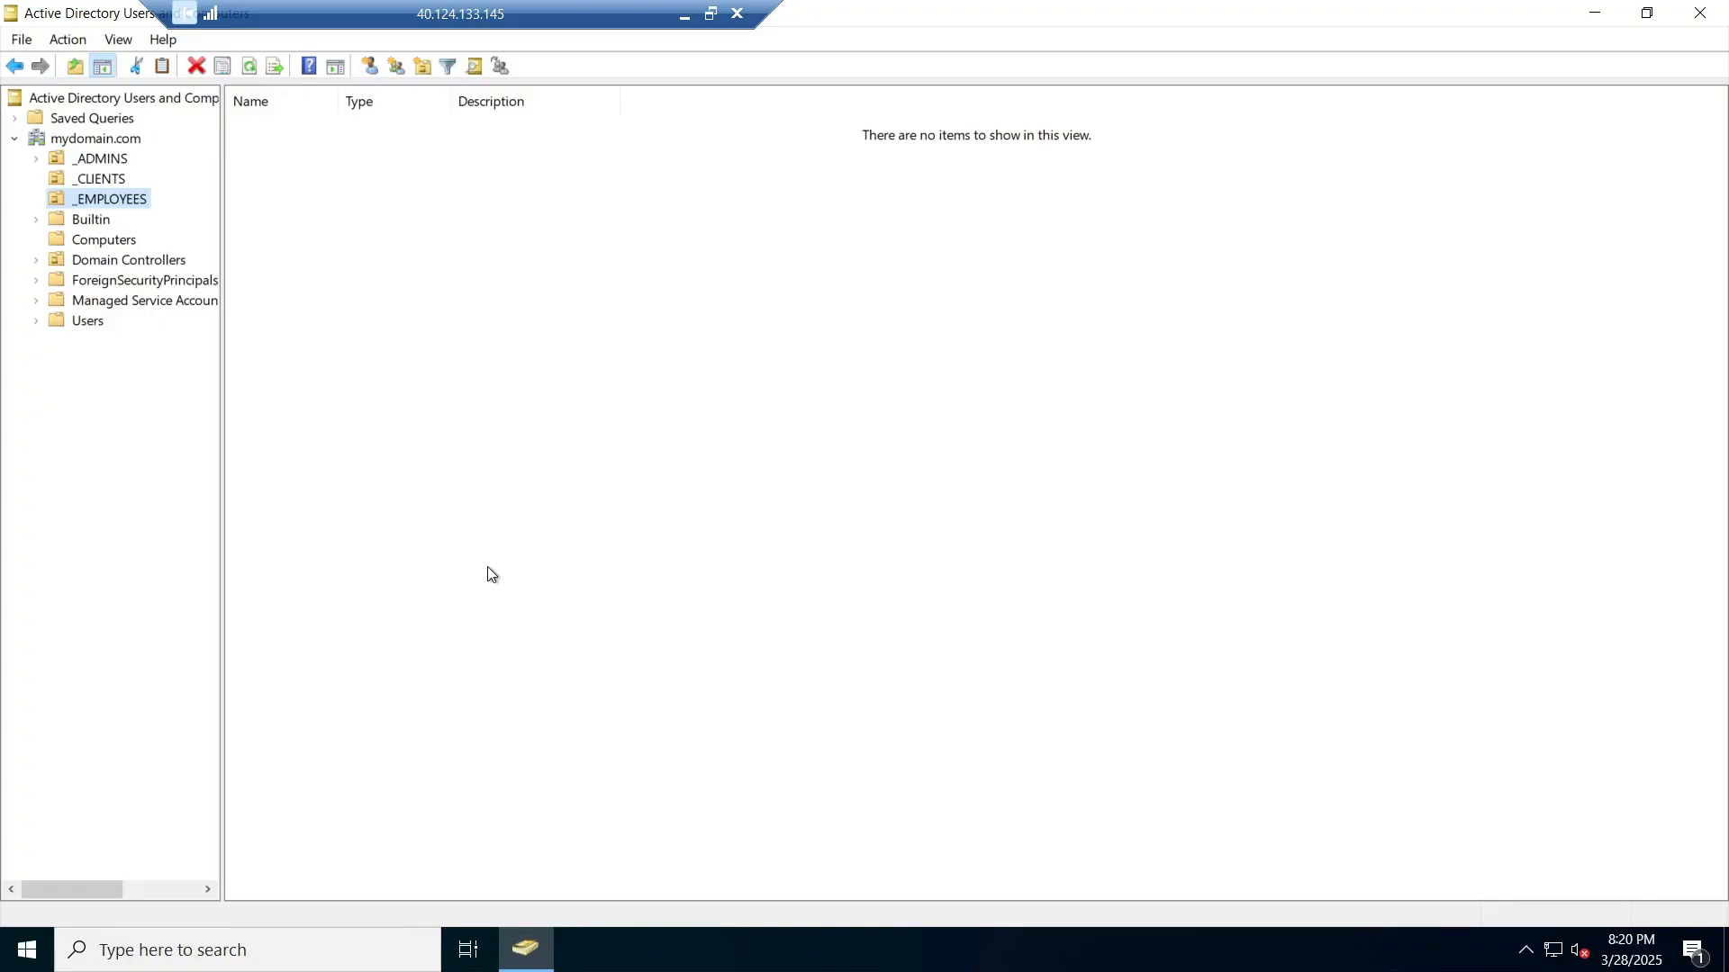
{"action": "left_click", "coordinate": [1699, 13]}
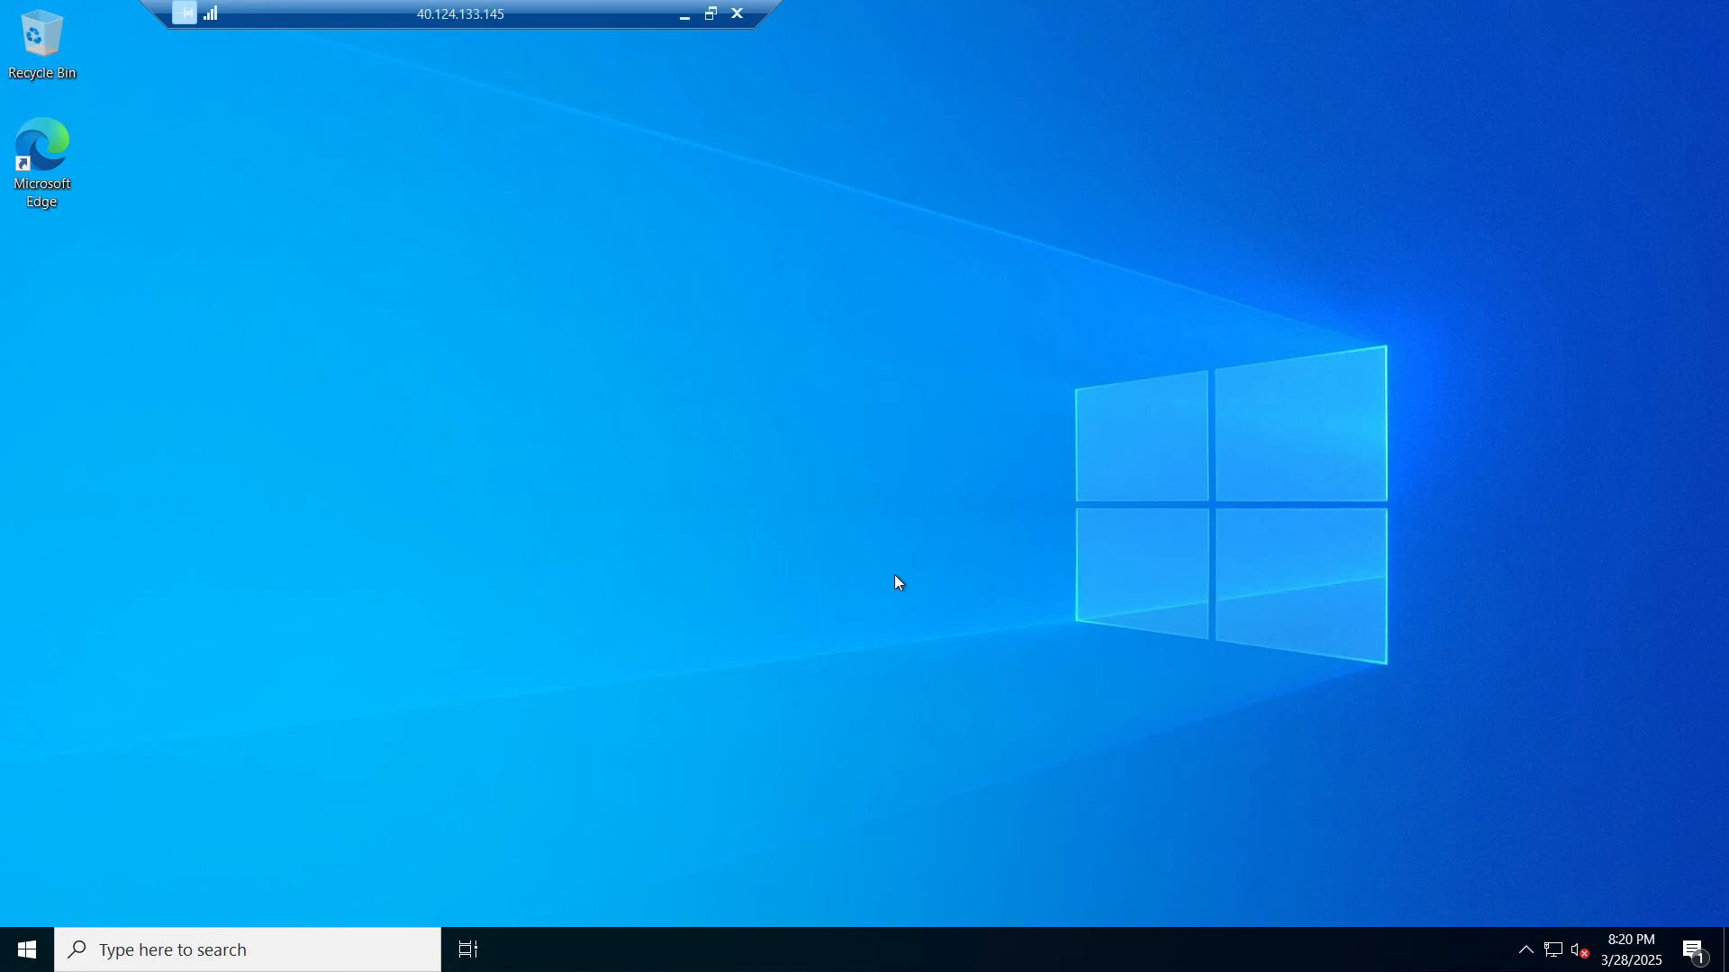
Step: Copy Client-1's public IP address 40.74.218.115 from the Azure Virtual machines page
{"action": "key", "text": "alt+Tab"}
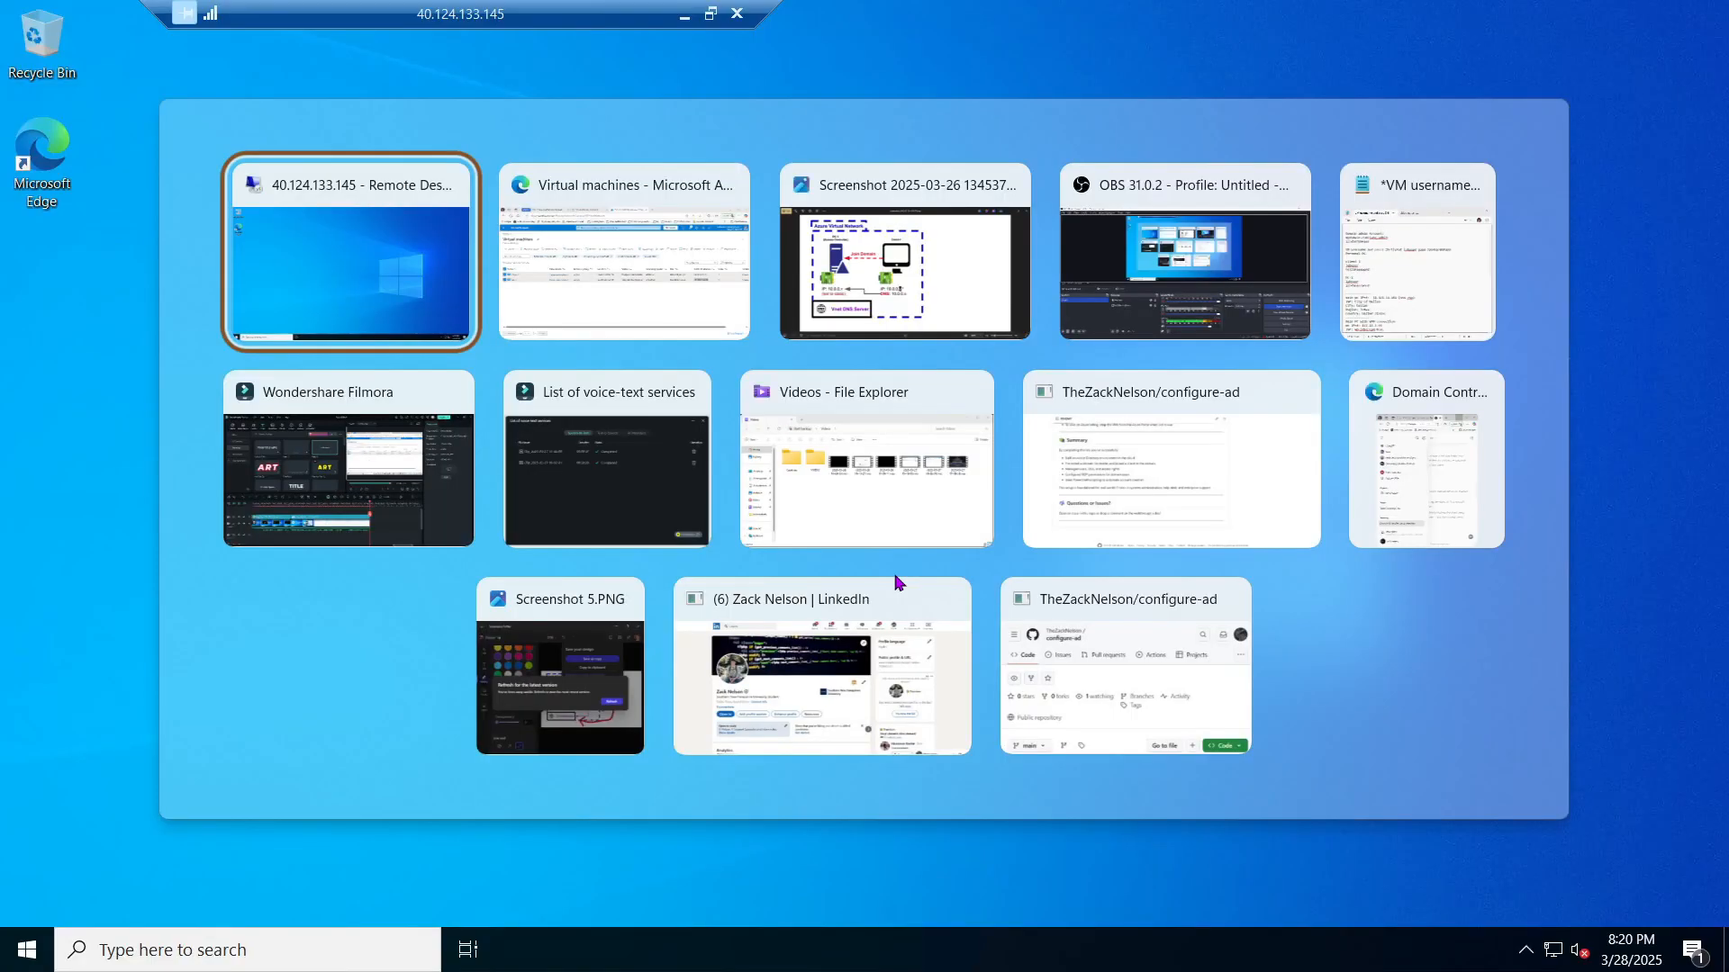
{"action": "key", "text": "Tab"}
{"action": "key", "text": "Tab"}
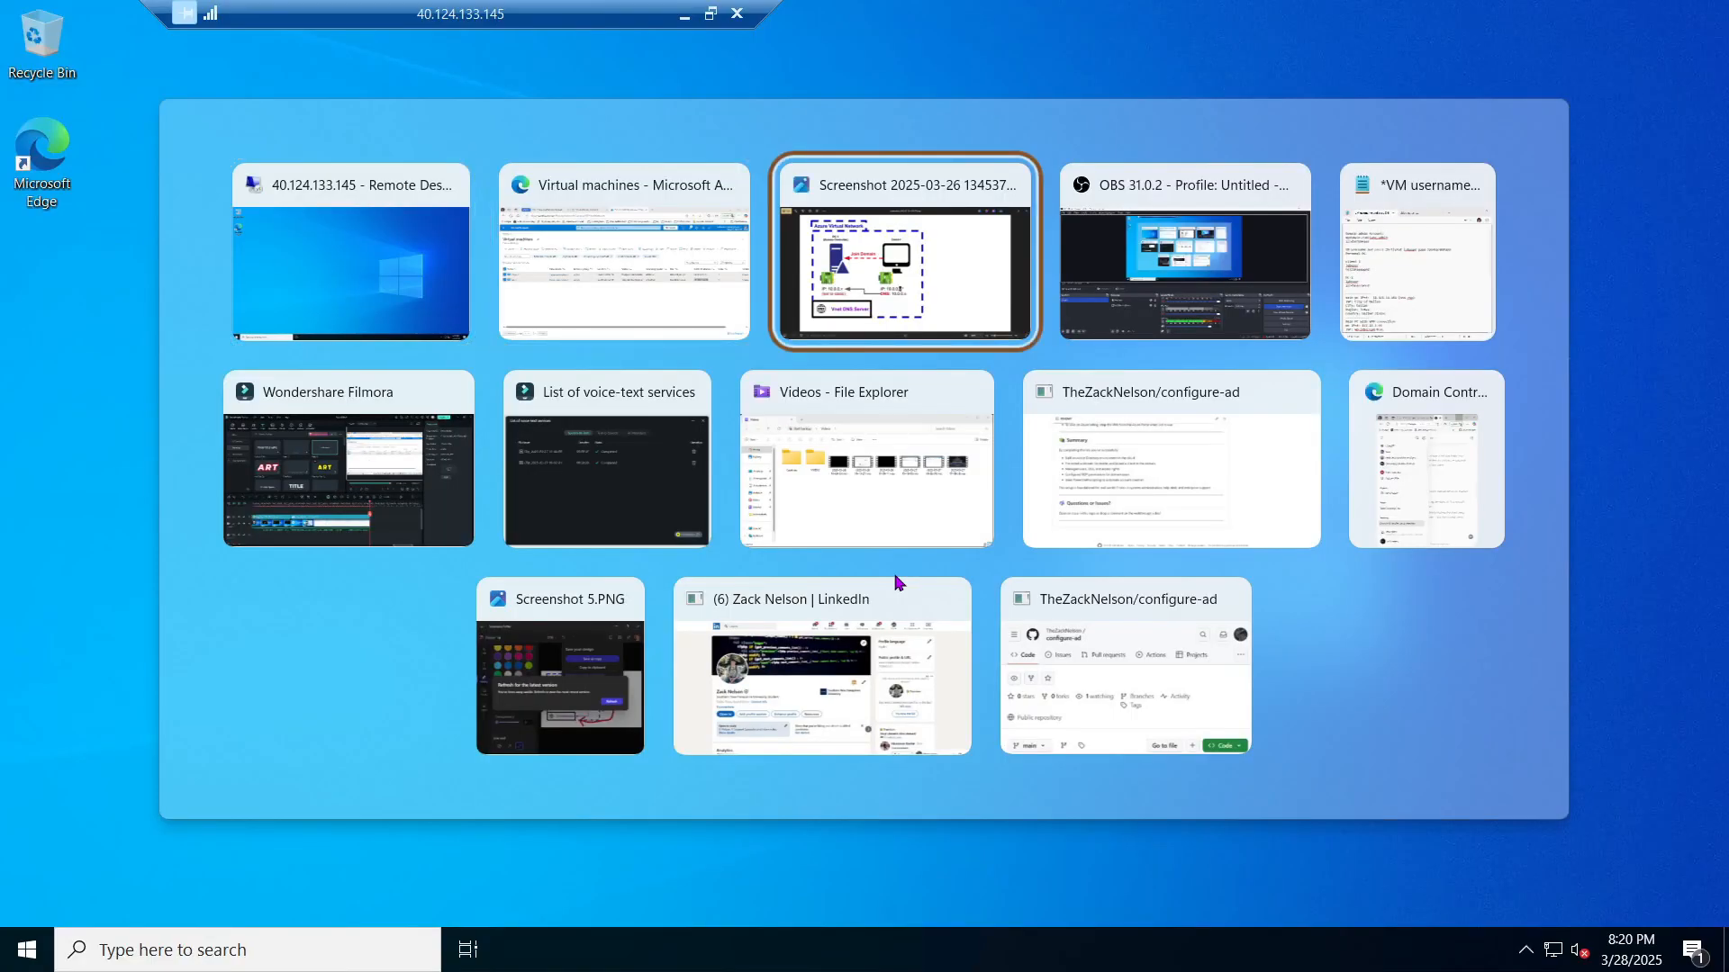
{"action": "key", "text": "shift+Tab"}
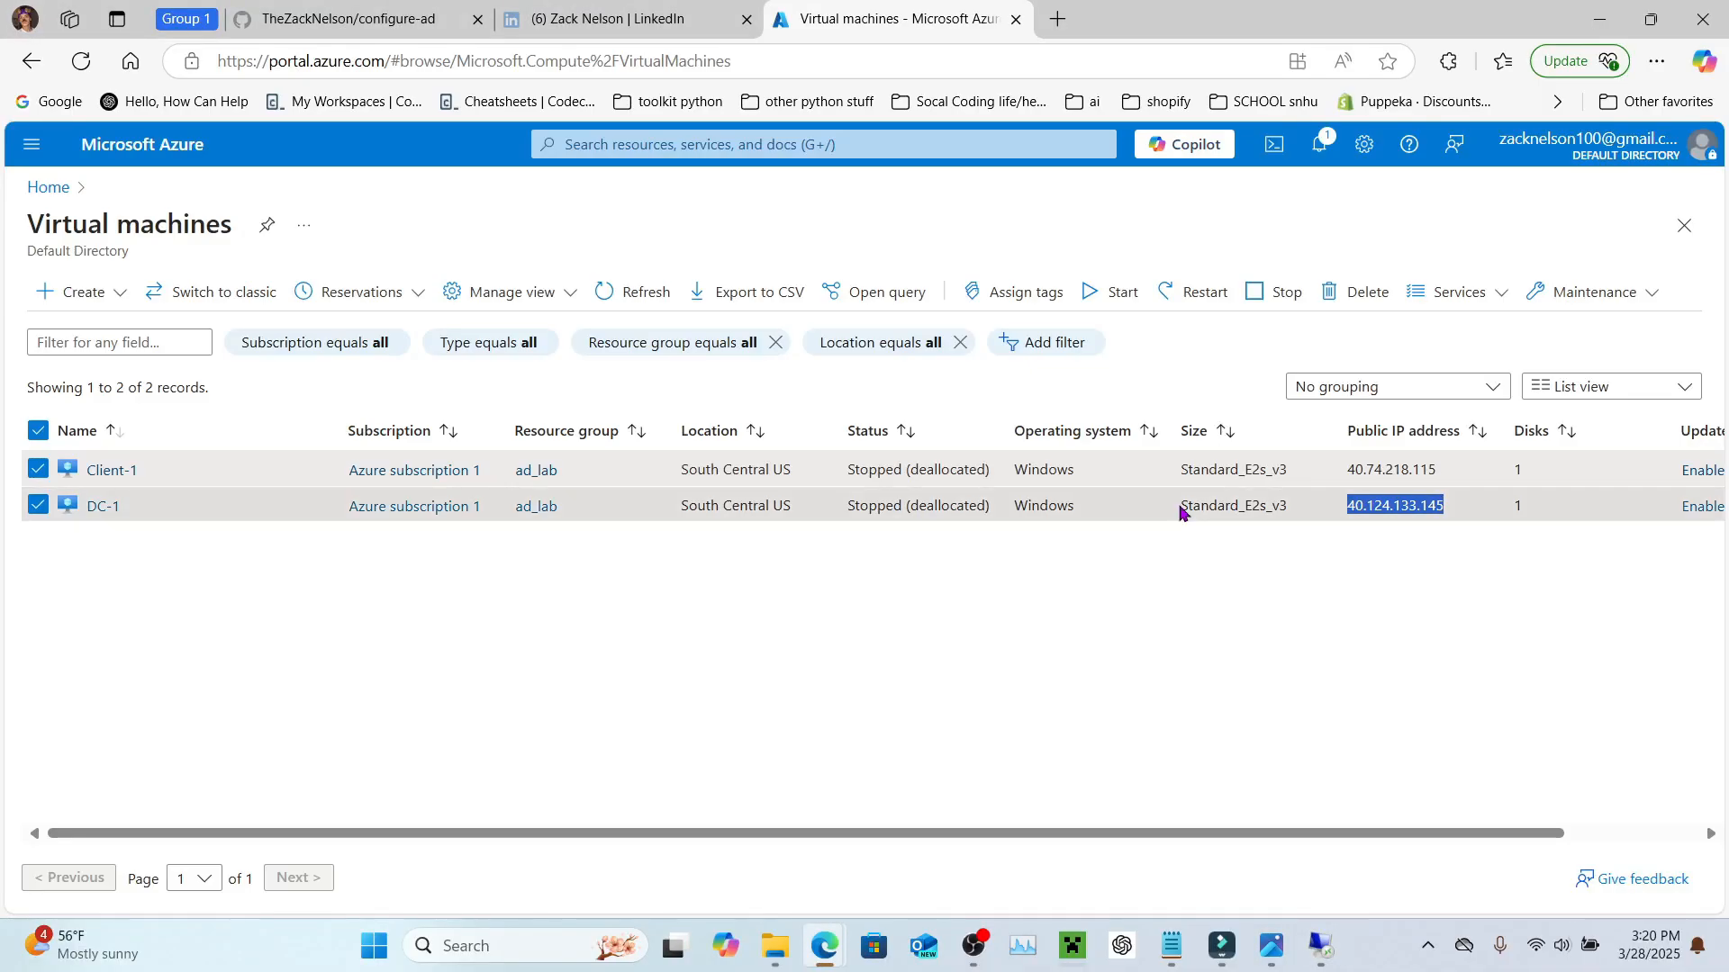
{"action": "left_click", "coordinate": [1400, 470]}
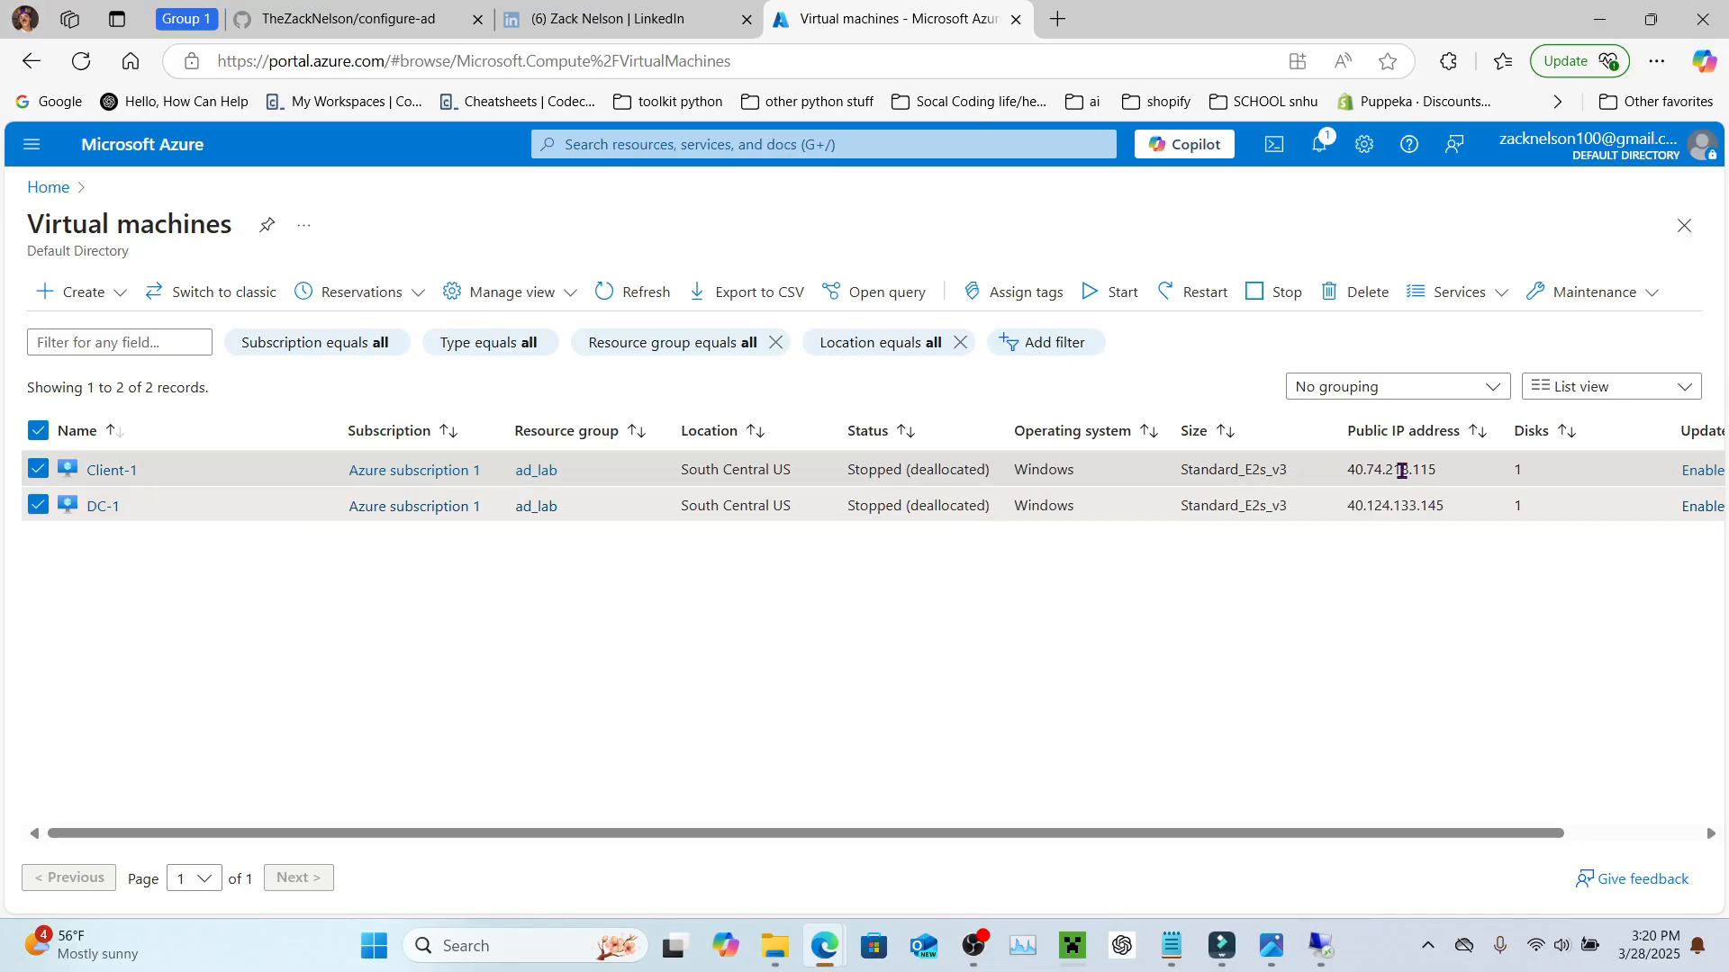
{"action": "double_click", "coordinate": [1400, 470]}
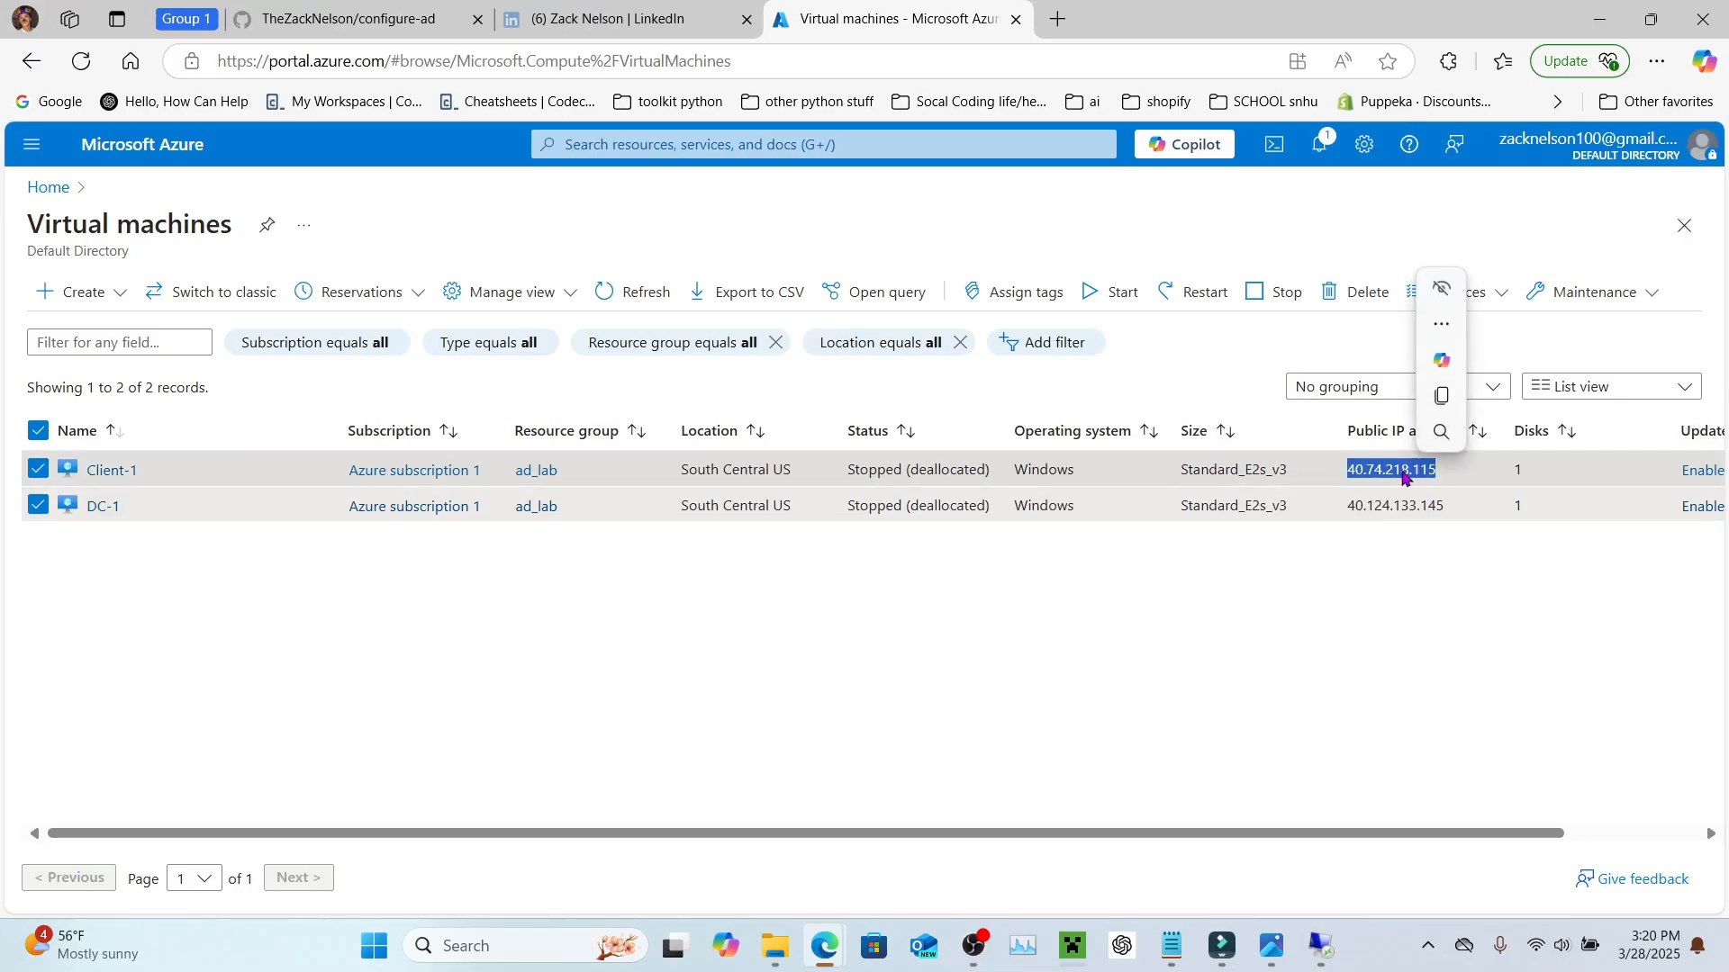
{"action": "left_click", "coordinate": [1441, 396]}
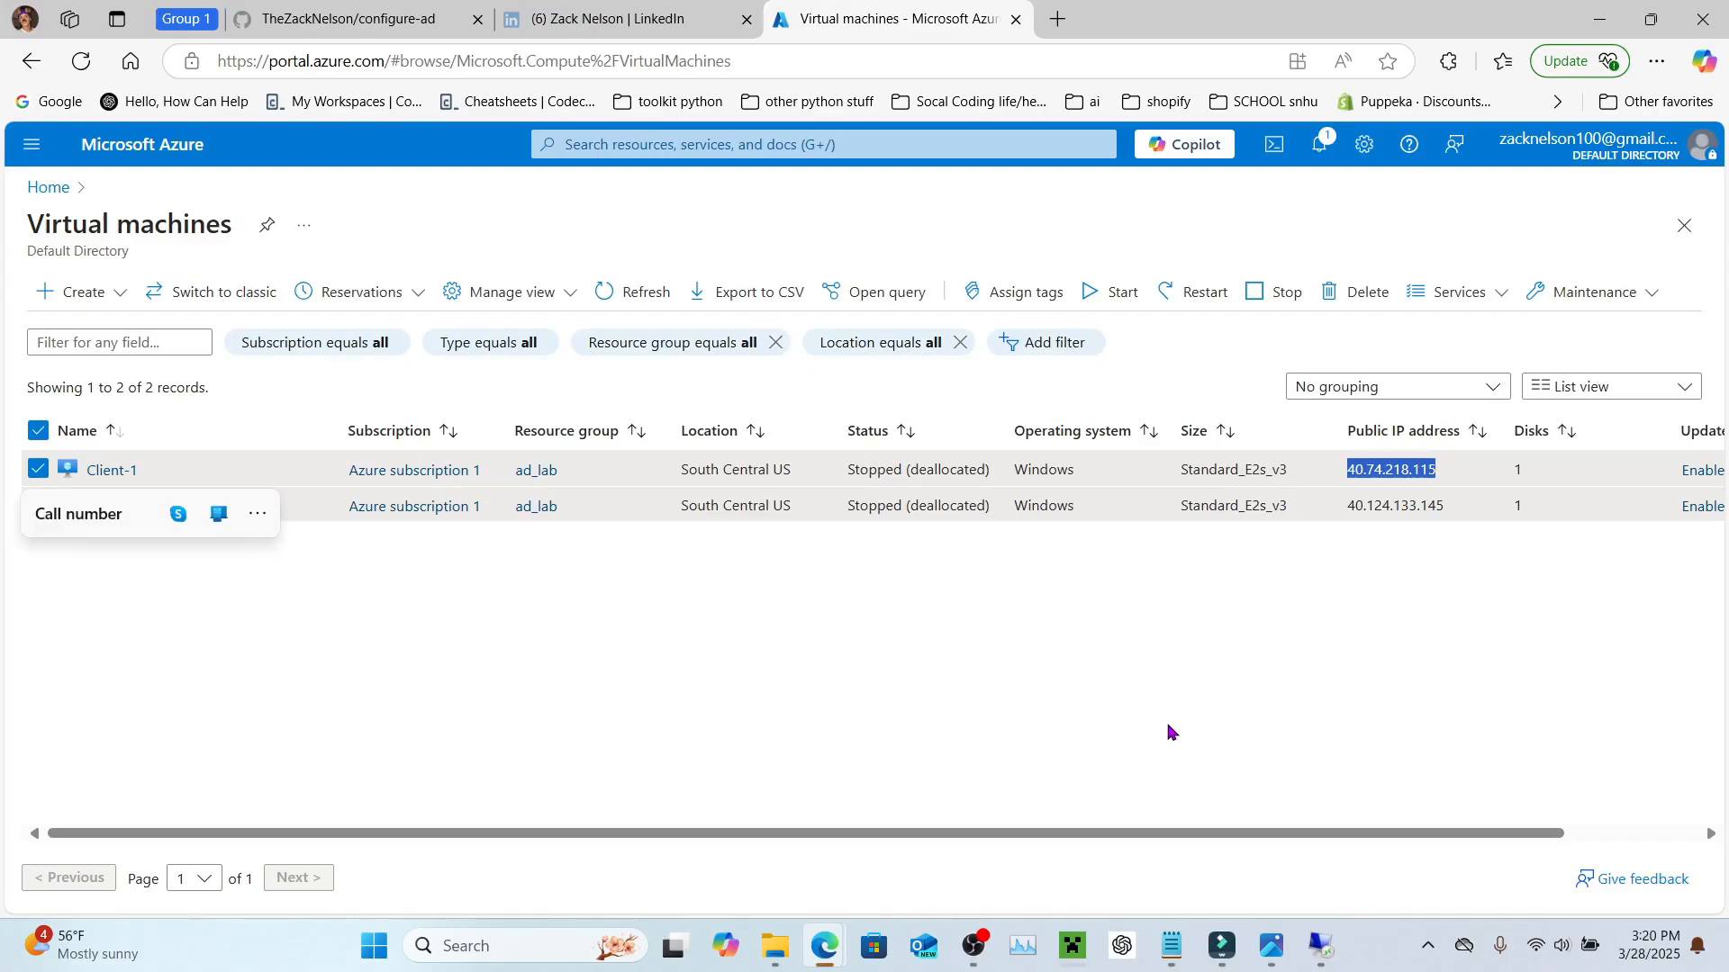
Step: Launch Remote Desktop Connection by searching 'RDP'
{"action": "left_click", "coordinate": [487, 951]}
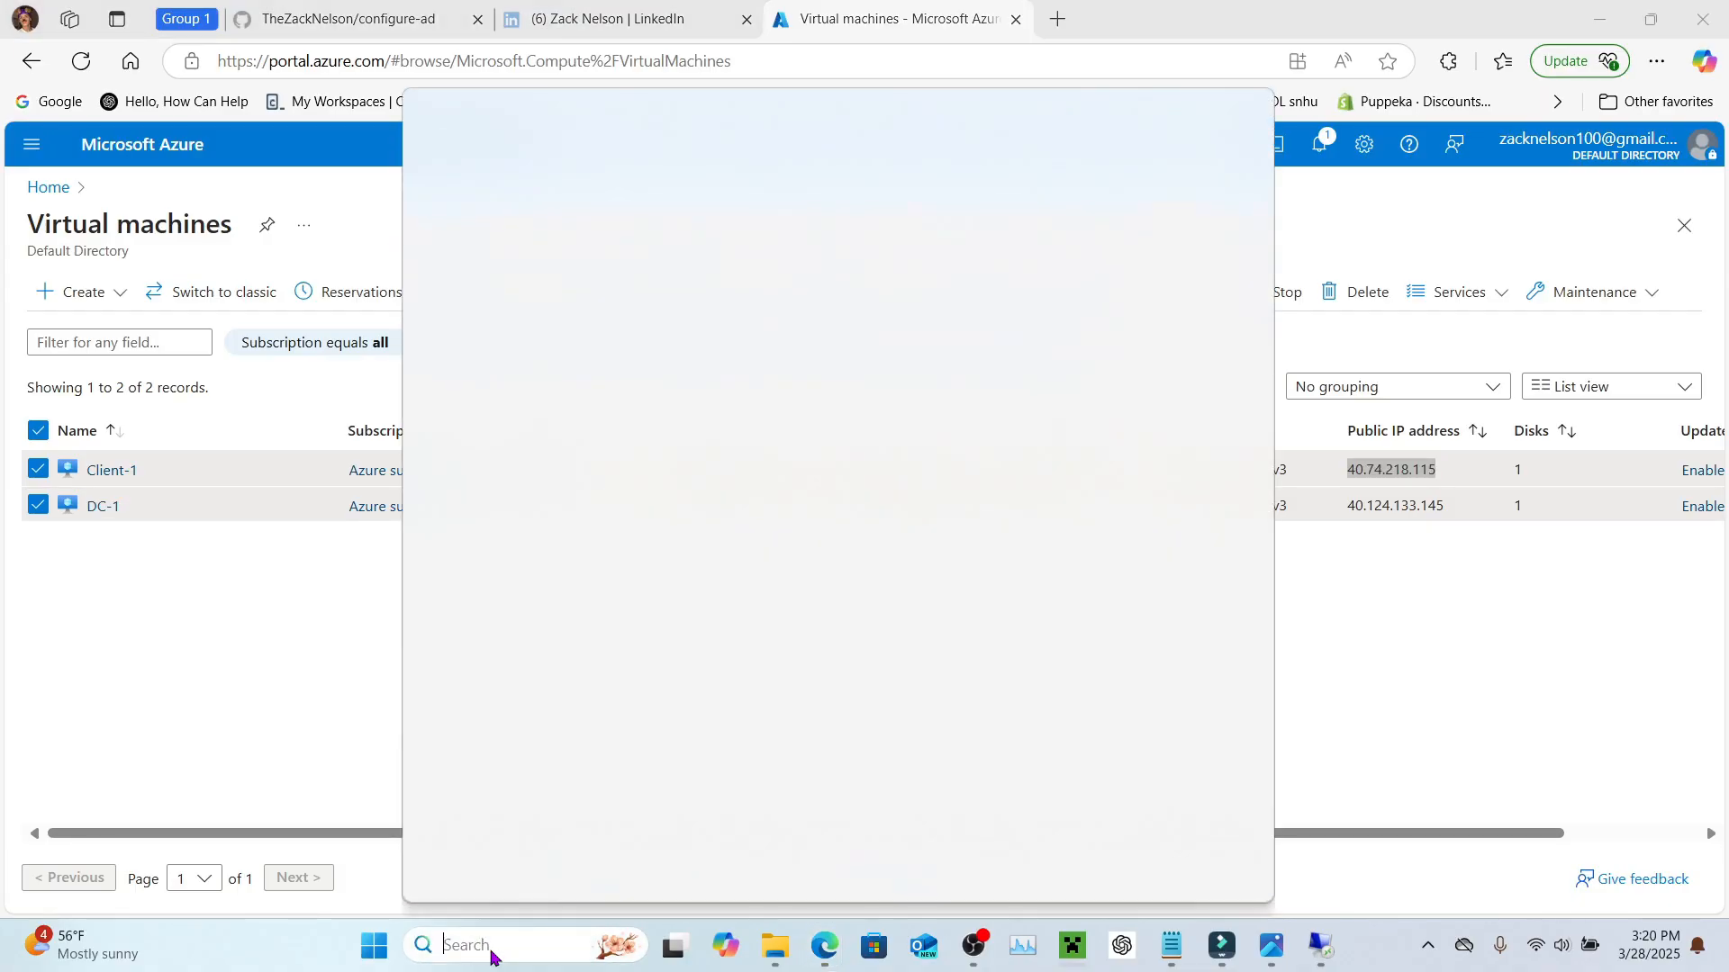
{"action": "type", "text": "RDP"}
{"action": "key", "text": "Return"}
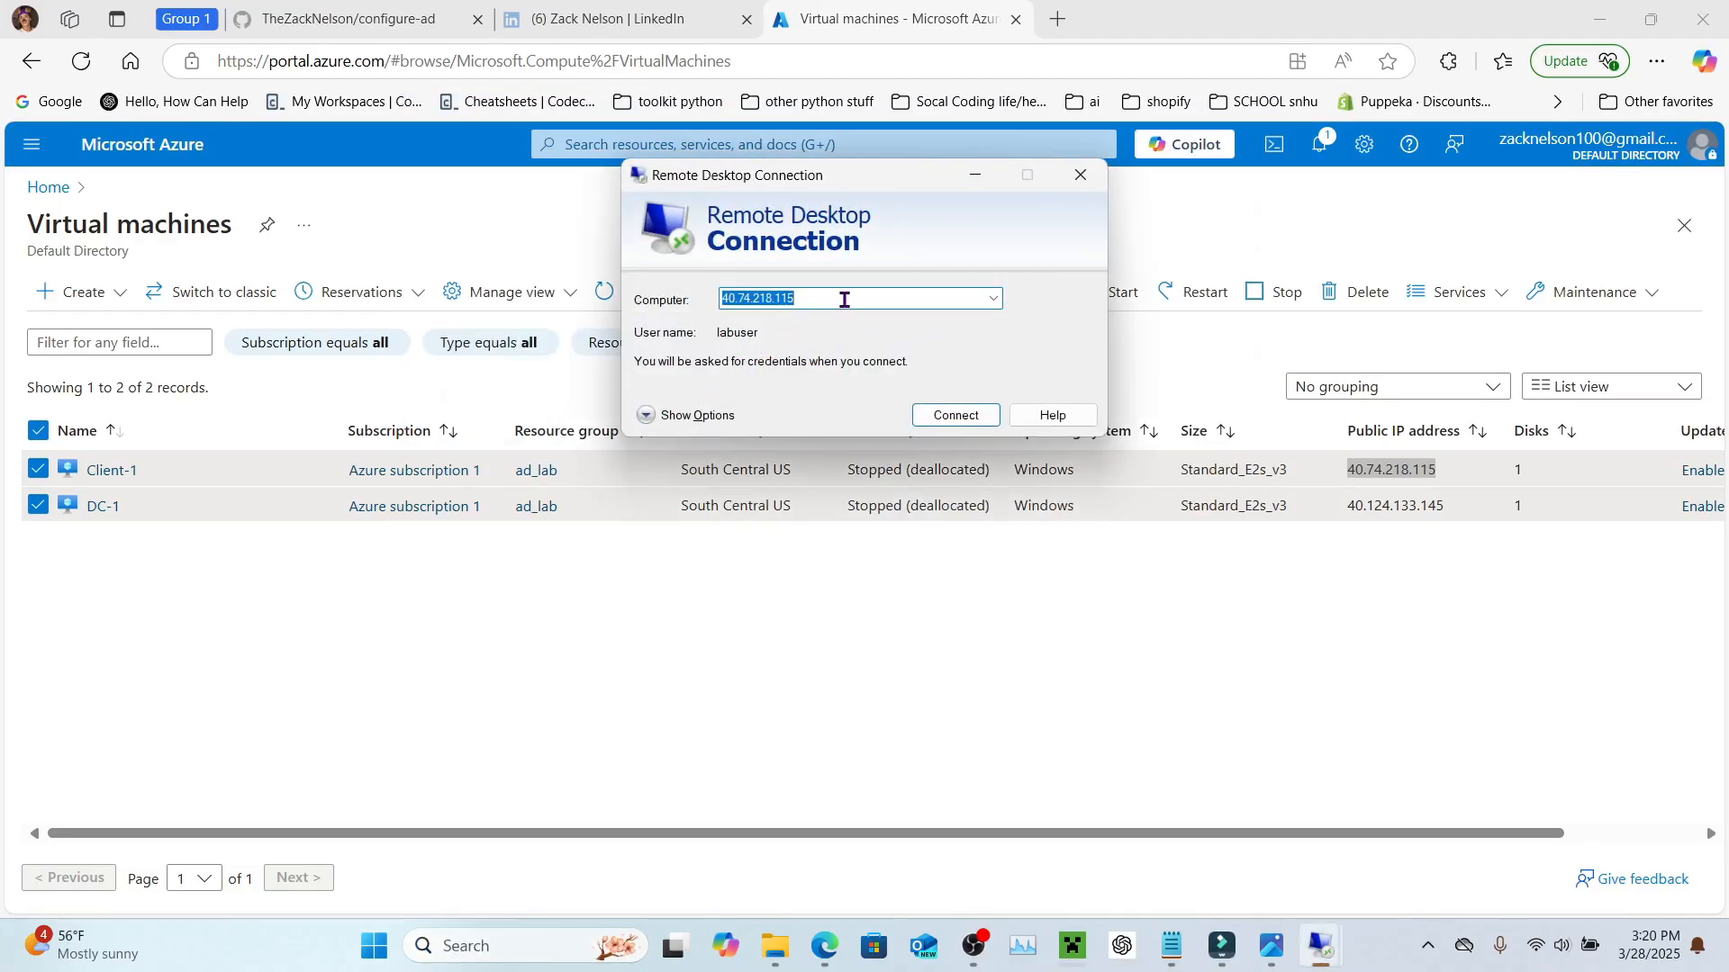
Step: Connect to Client-1 at 40.74.218.115 with the test user's mydomain.com account and password, accepting the certificate
{"action": "left_click", "coordinate": [666, 417]}
{"action": "key", "text": "Tab"}
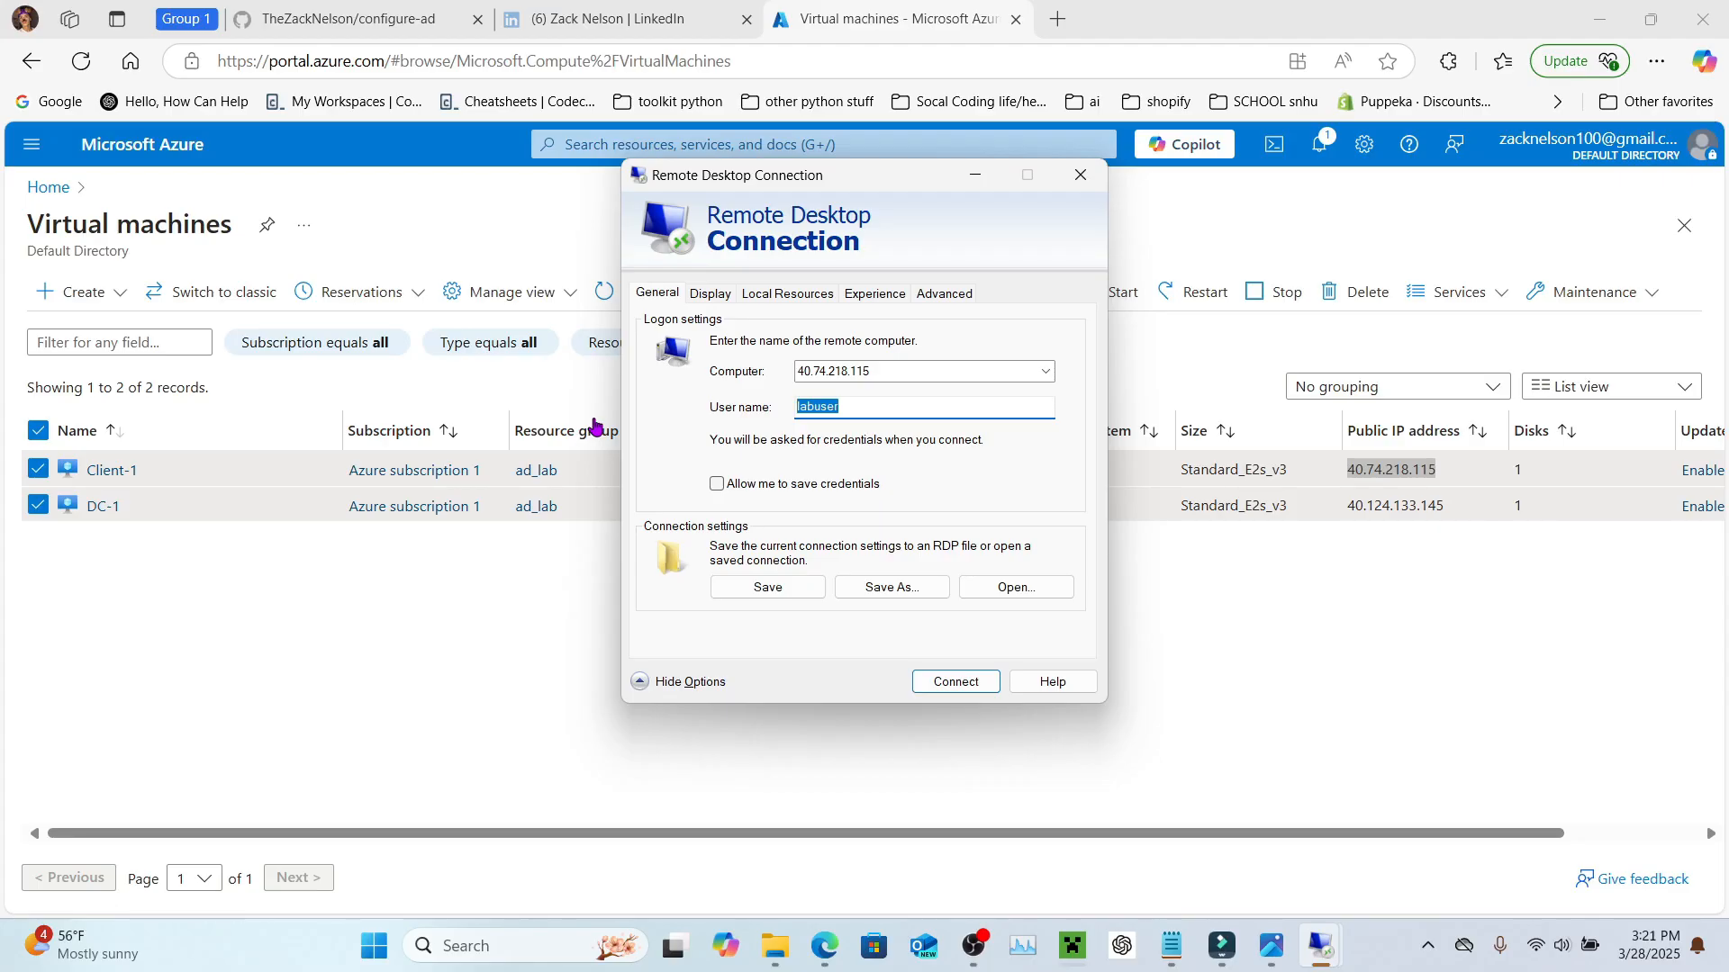
{"action": "type", "text": "MYDOMAIN.COM"}
{"action": "key", "text": "BackSpace"}
{"action": "key", "text": "BackSpace"}
{"action": "key", "text": "BackSpace"}
{"action": "key", "text": "BackSpace"}
{"action": "key", "text": "BackSpace"}
{"action": "key", "text": "BackSpace"}
{"action": "key", "text": "BackSpace"}
{"action": "key", "text": "BackSpace"}
{"action": "key", "text": "BackSpace"}
{"action": "key", "text": "BackSpace"}
{"action": "key", "text": "BackSpace"}
{"action": "key", "text": "BackSpace"}
{"action": "type", "text": "mydomain.com\\Jane_Doe"}
{"action": "left_click", "coordinate": [957, 683]}
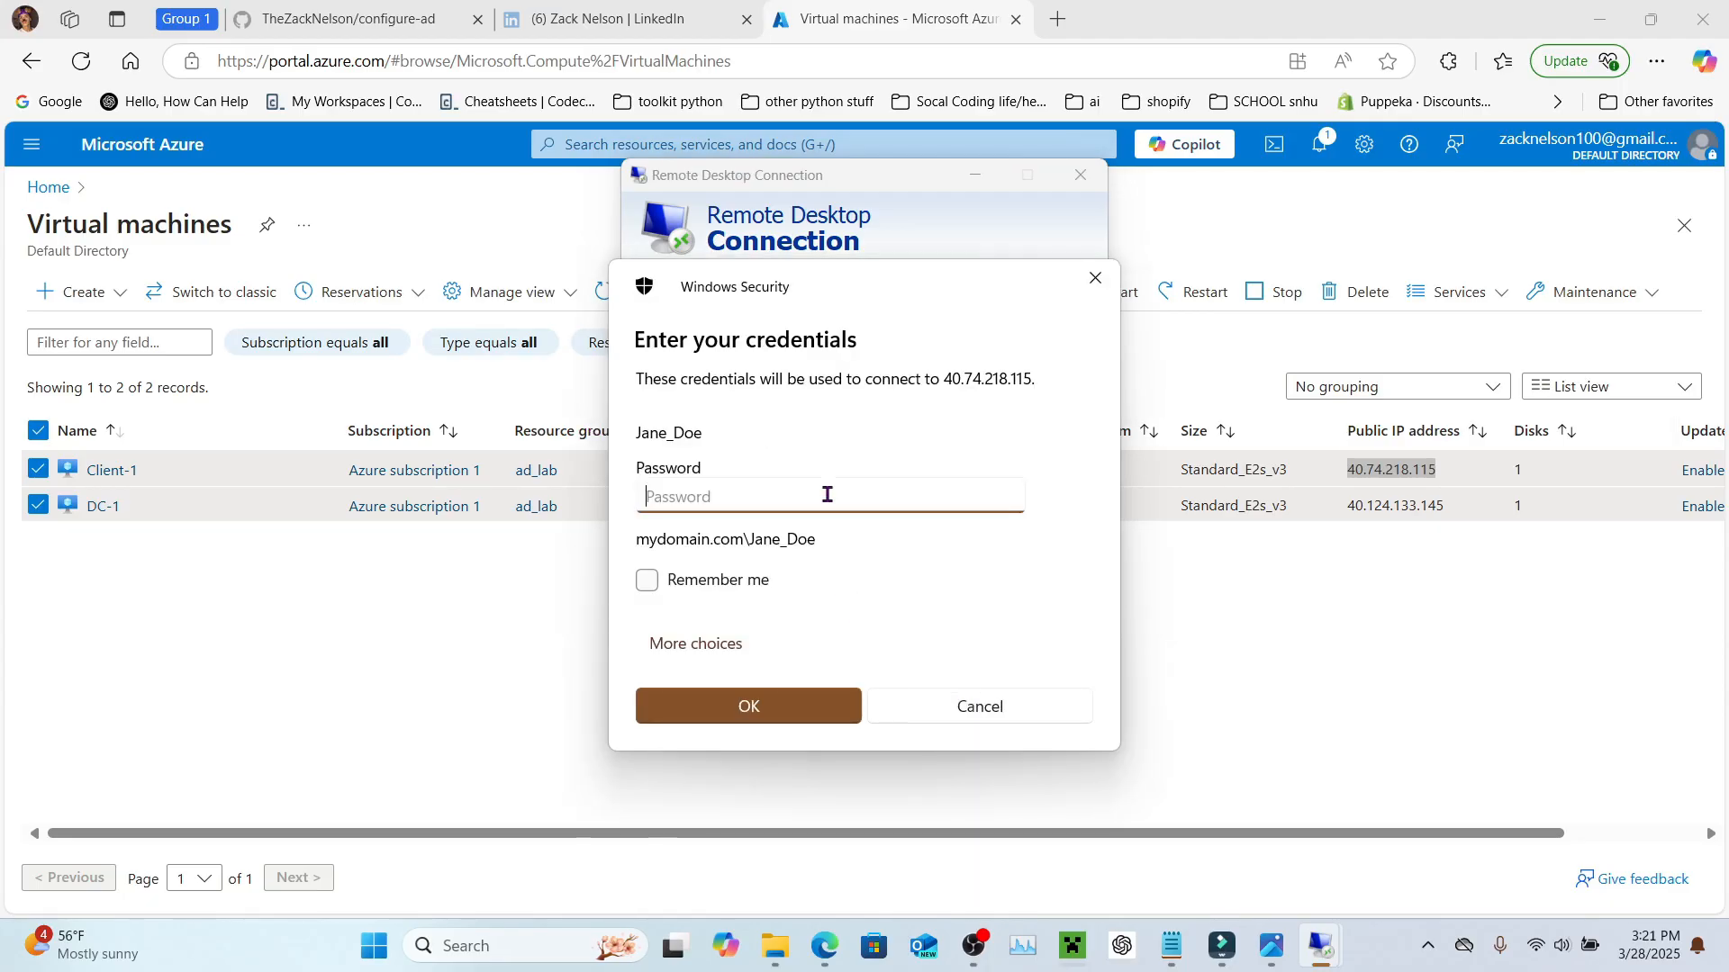
{"action": "type", "text": "*************"}
{"action": "key", "text": "Return"}
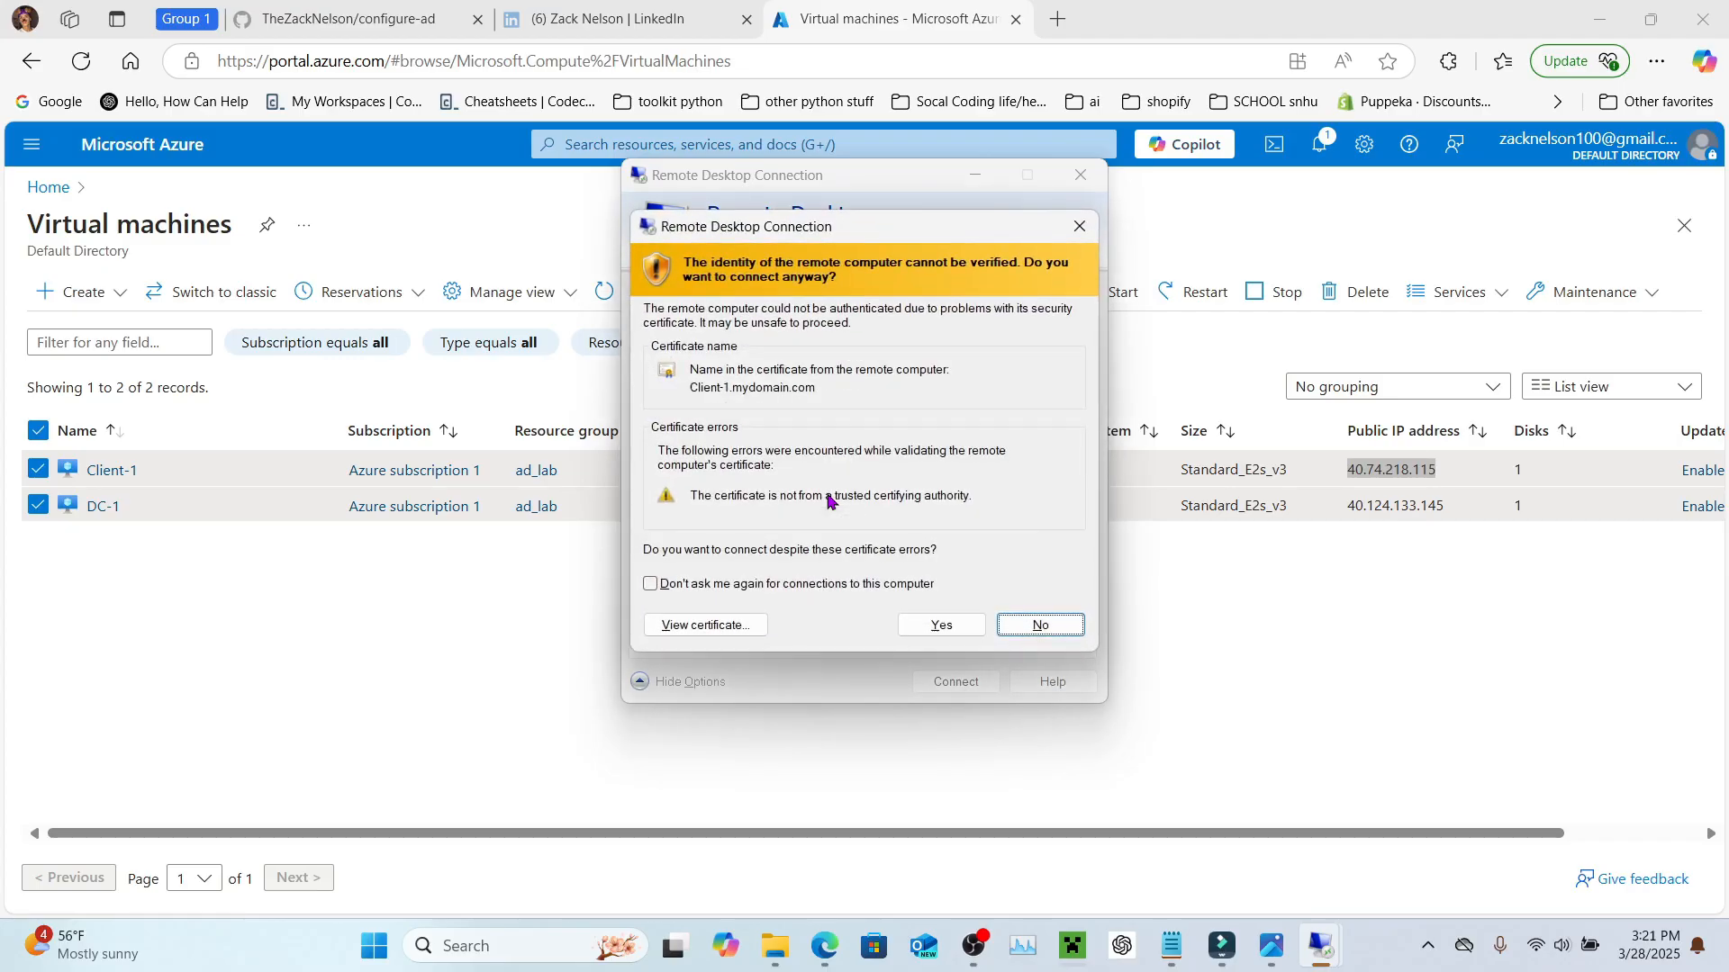
{"action": "left_click", "coordinate": [963, 623]}
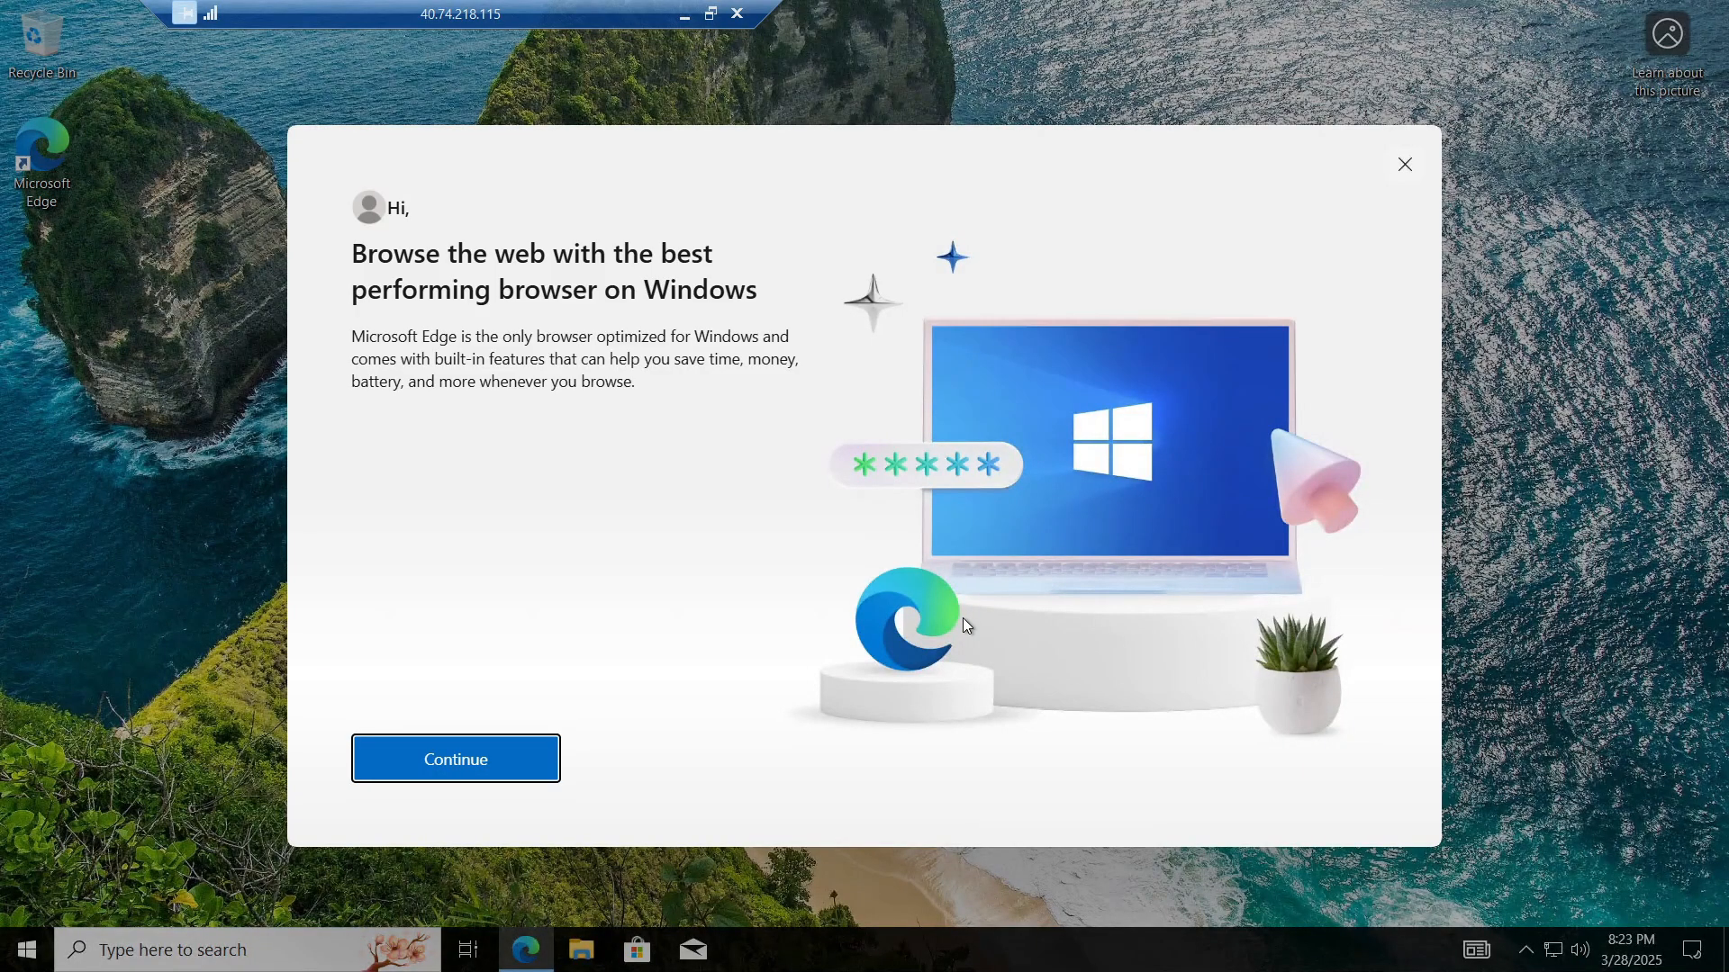
Step: Dismiss the Edge promo and open Remote desktop from the System page's Related settings
{"action": "left_click", "coordinate": [1404, 166]}
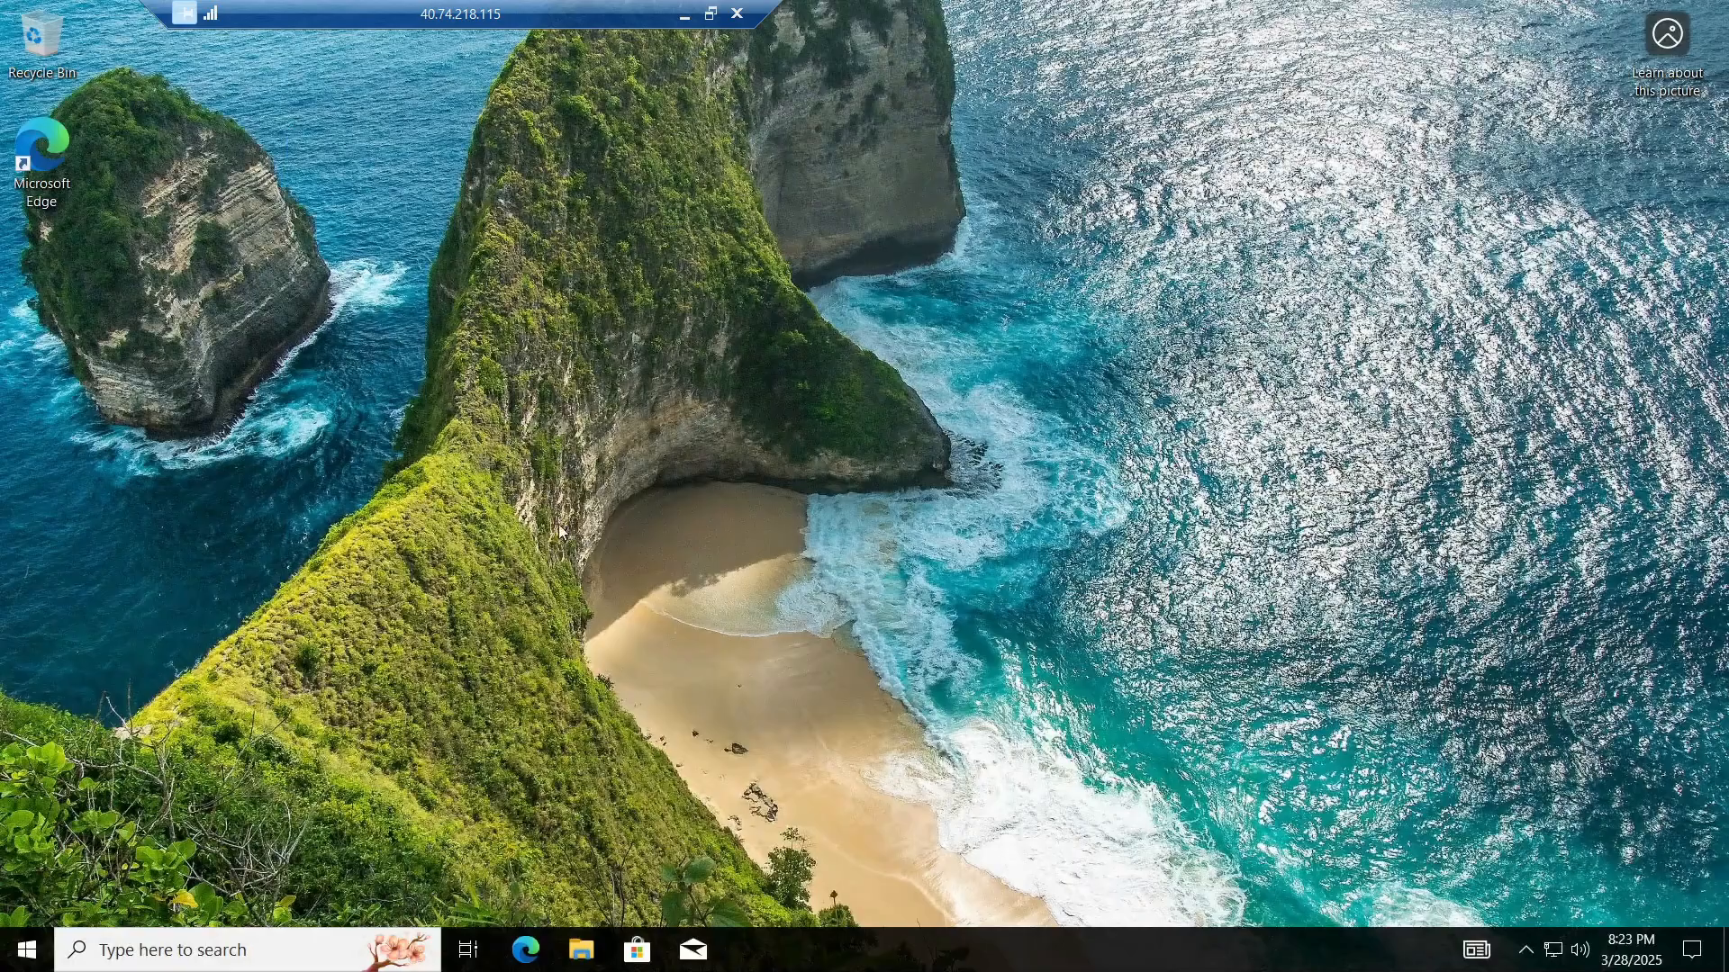
{"action": "right_click", "coordinate": [23, 961]}
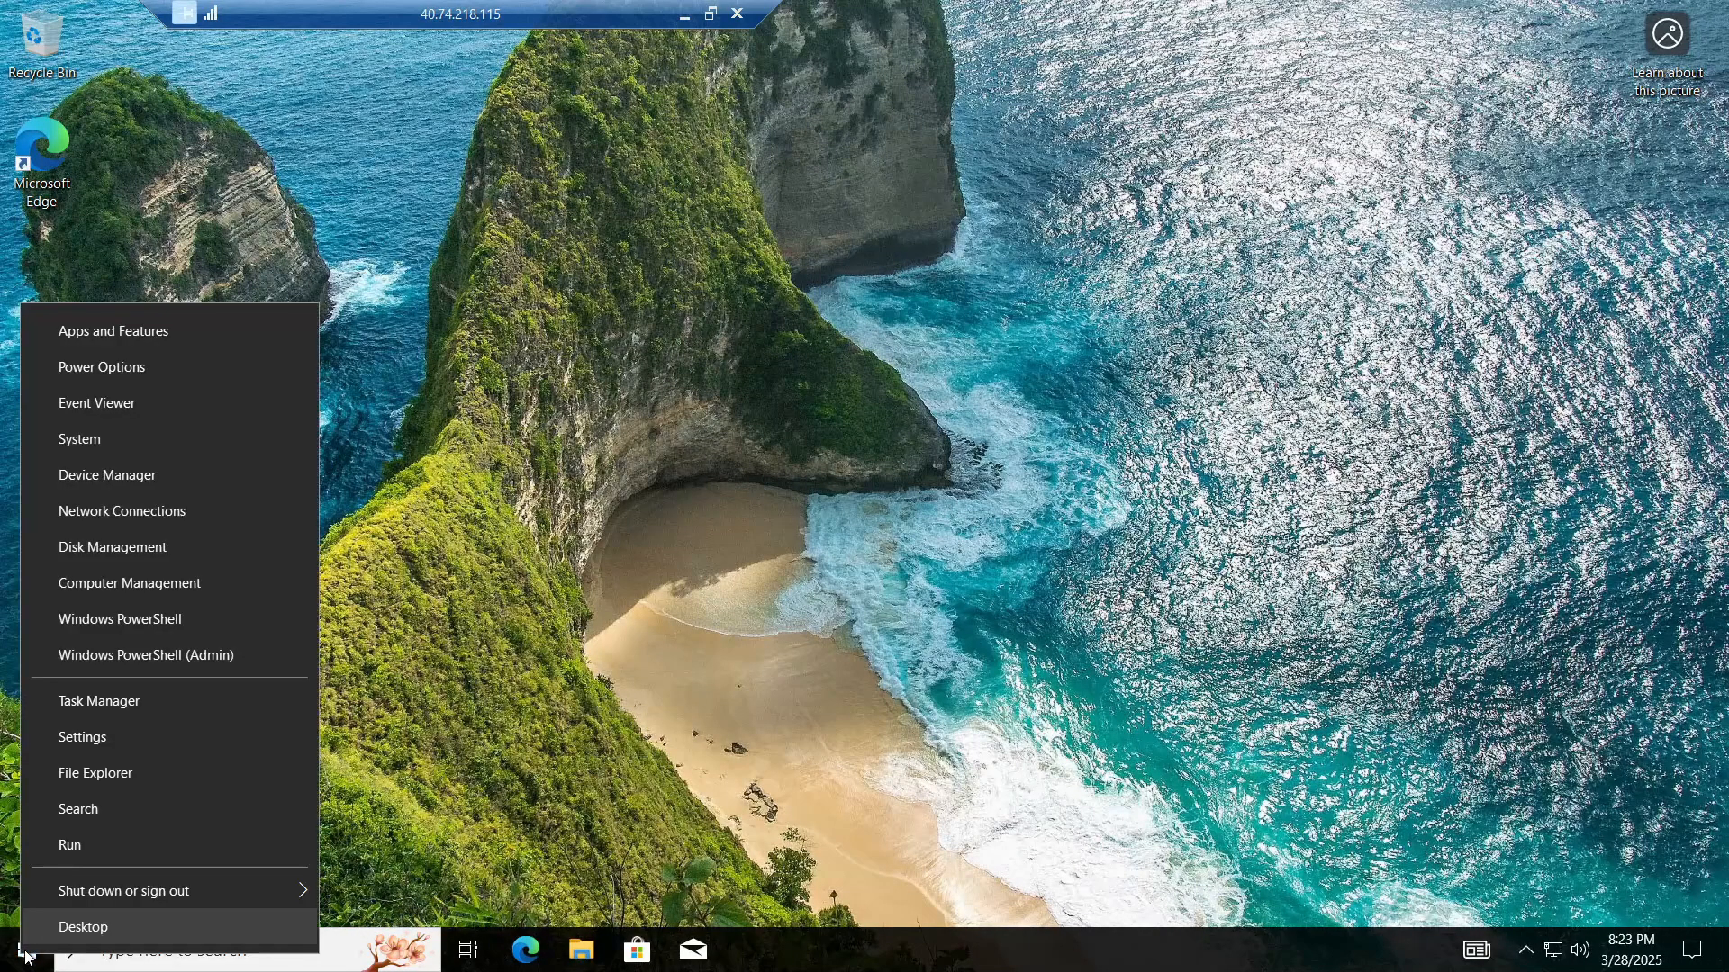
{"action": "left_click", "coordinate": [124, 450]}
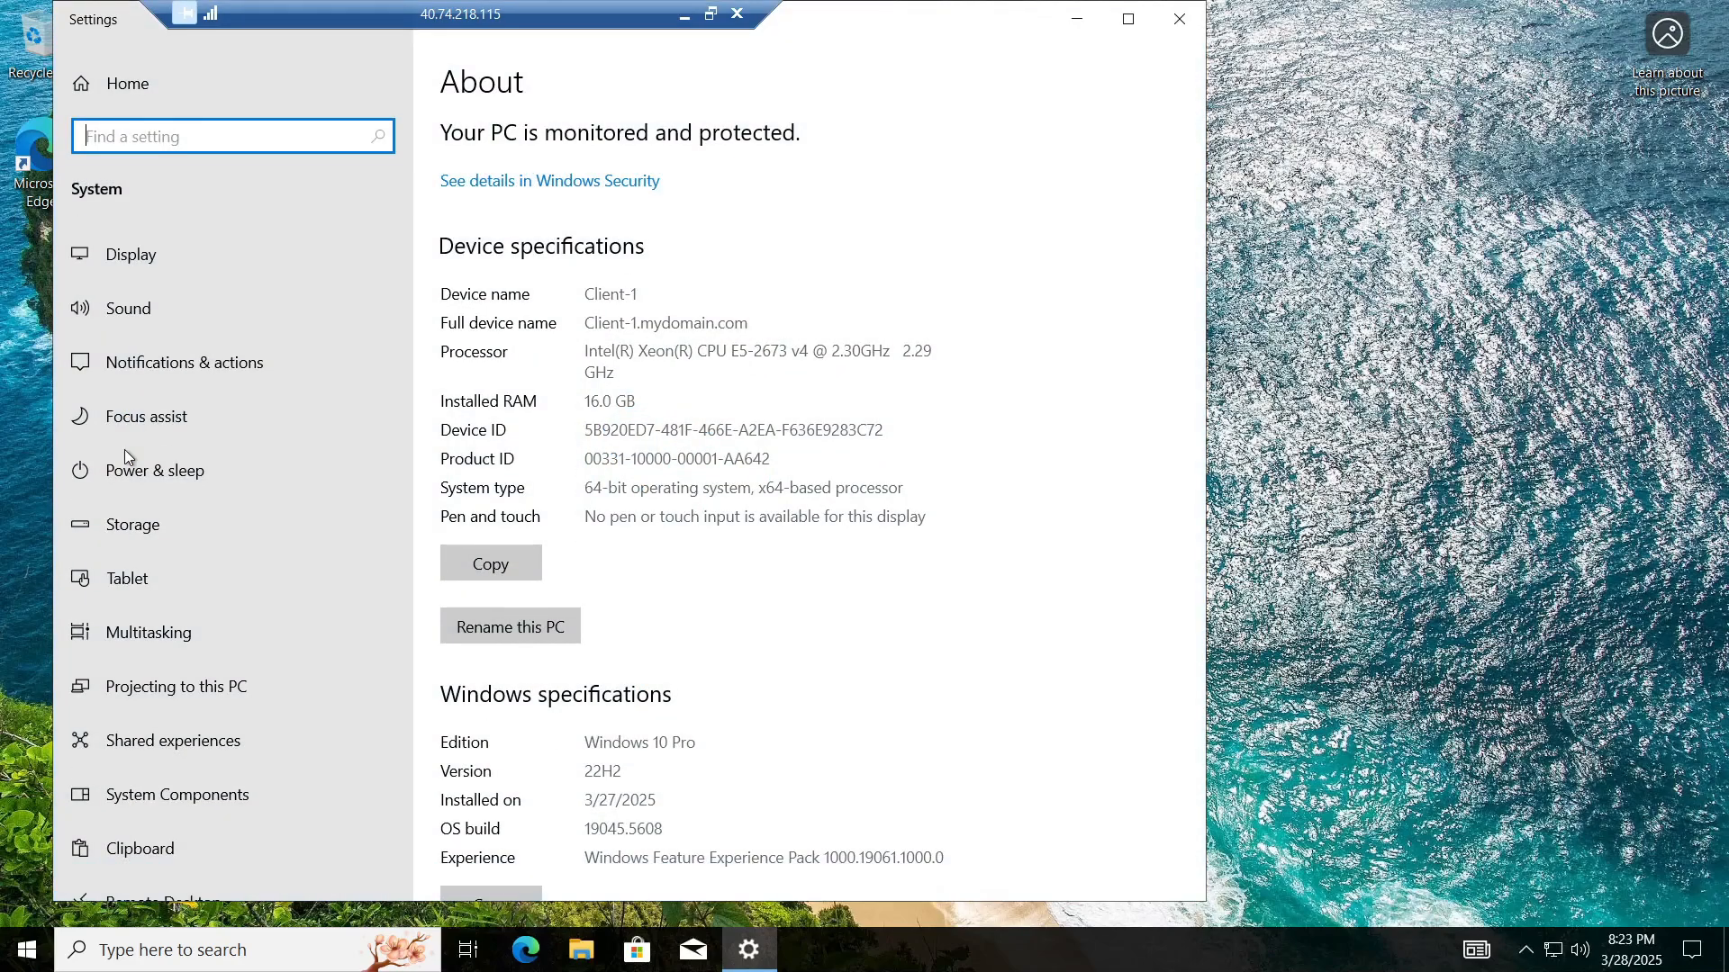
{"action": "scroll", "coordinate": [720, 511], "scroll_direction": "down", "scroll_amount": 5}
{"action": "scroll", "coordinate": [720, 511], "scroll_direction": "down", "scroll_amount": 1}
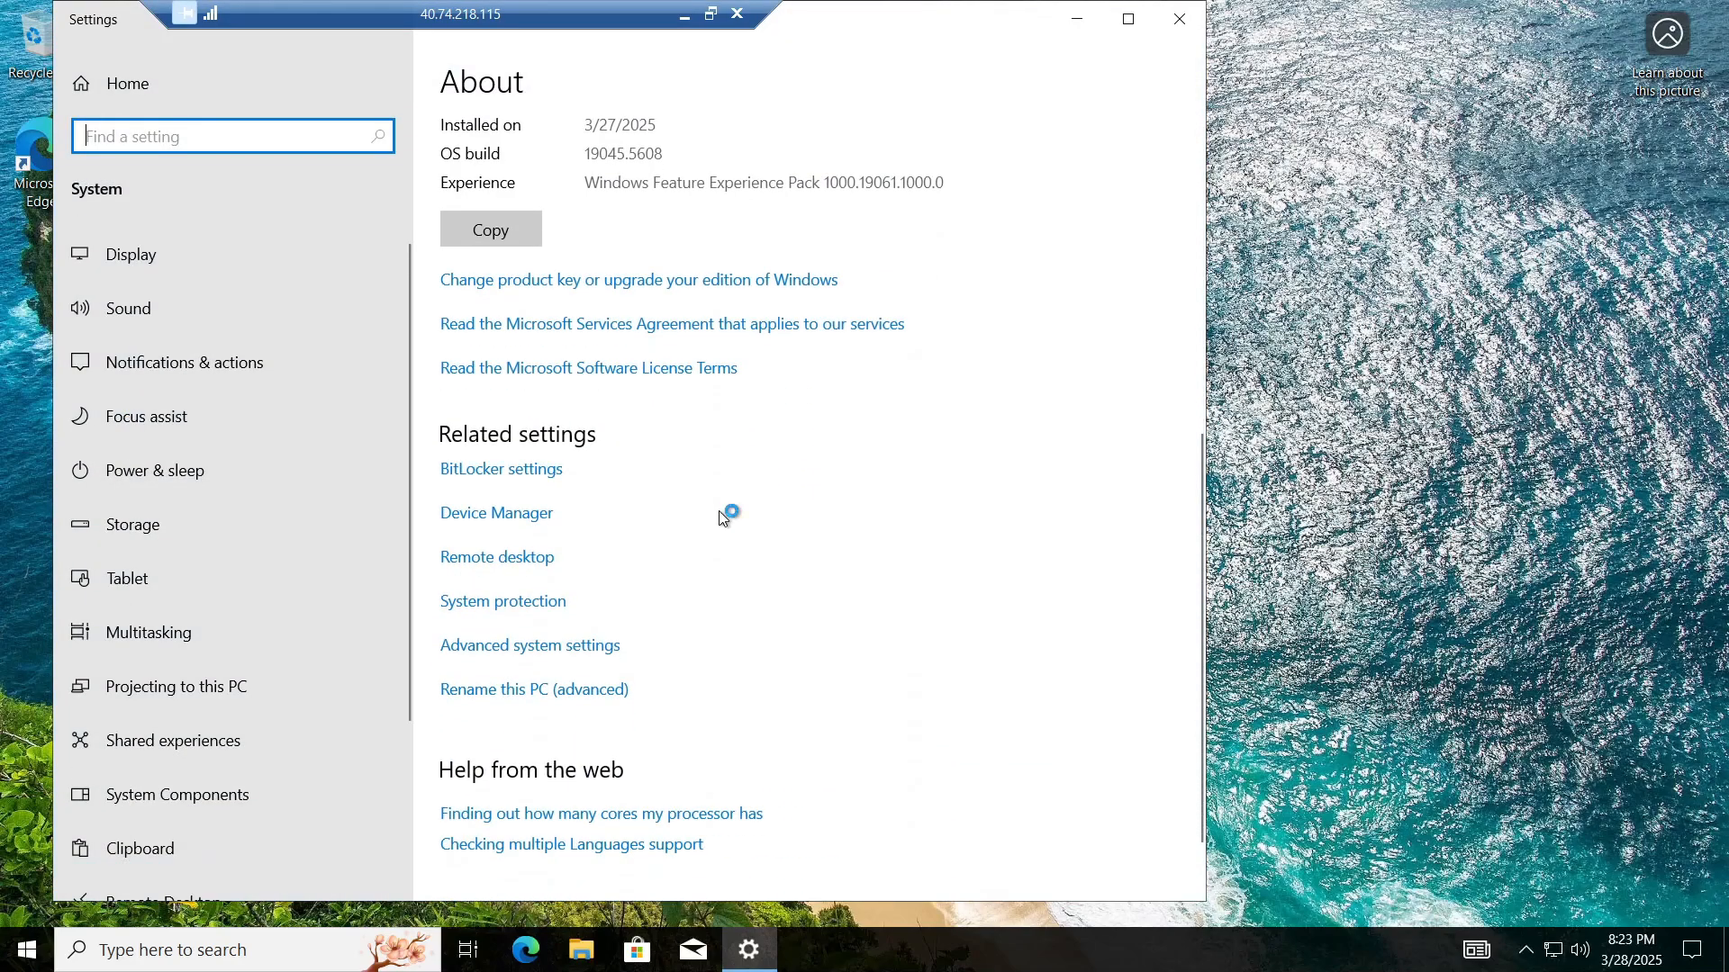
{"action": "scroll", "coordinate": [706, 500], "scroll_direction": "up", "scroll_amount": 6}
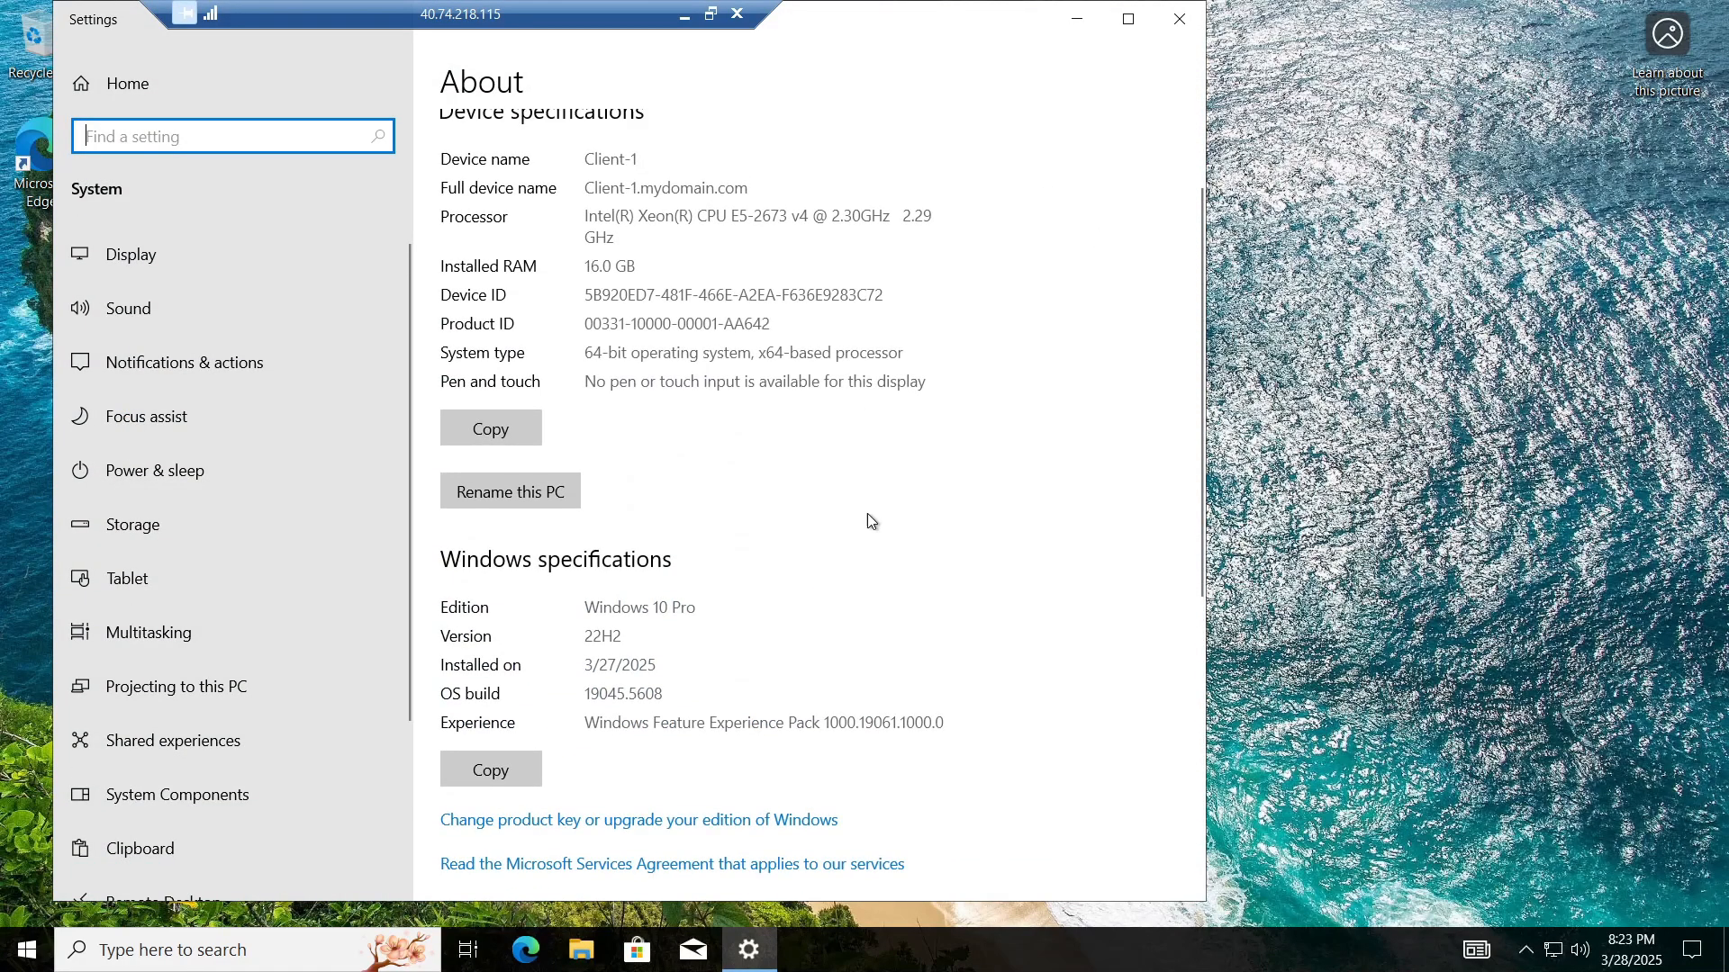
{"action": "scroll", "coordinate": [828, 513], "scroll_direction": "down", "scroll_amount": 6}
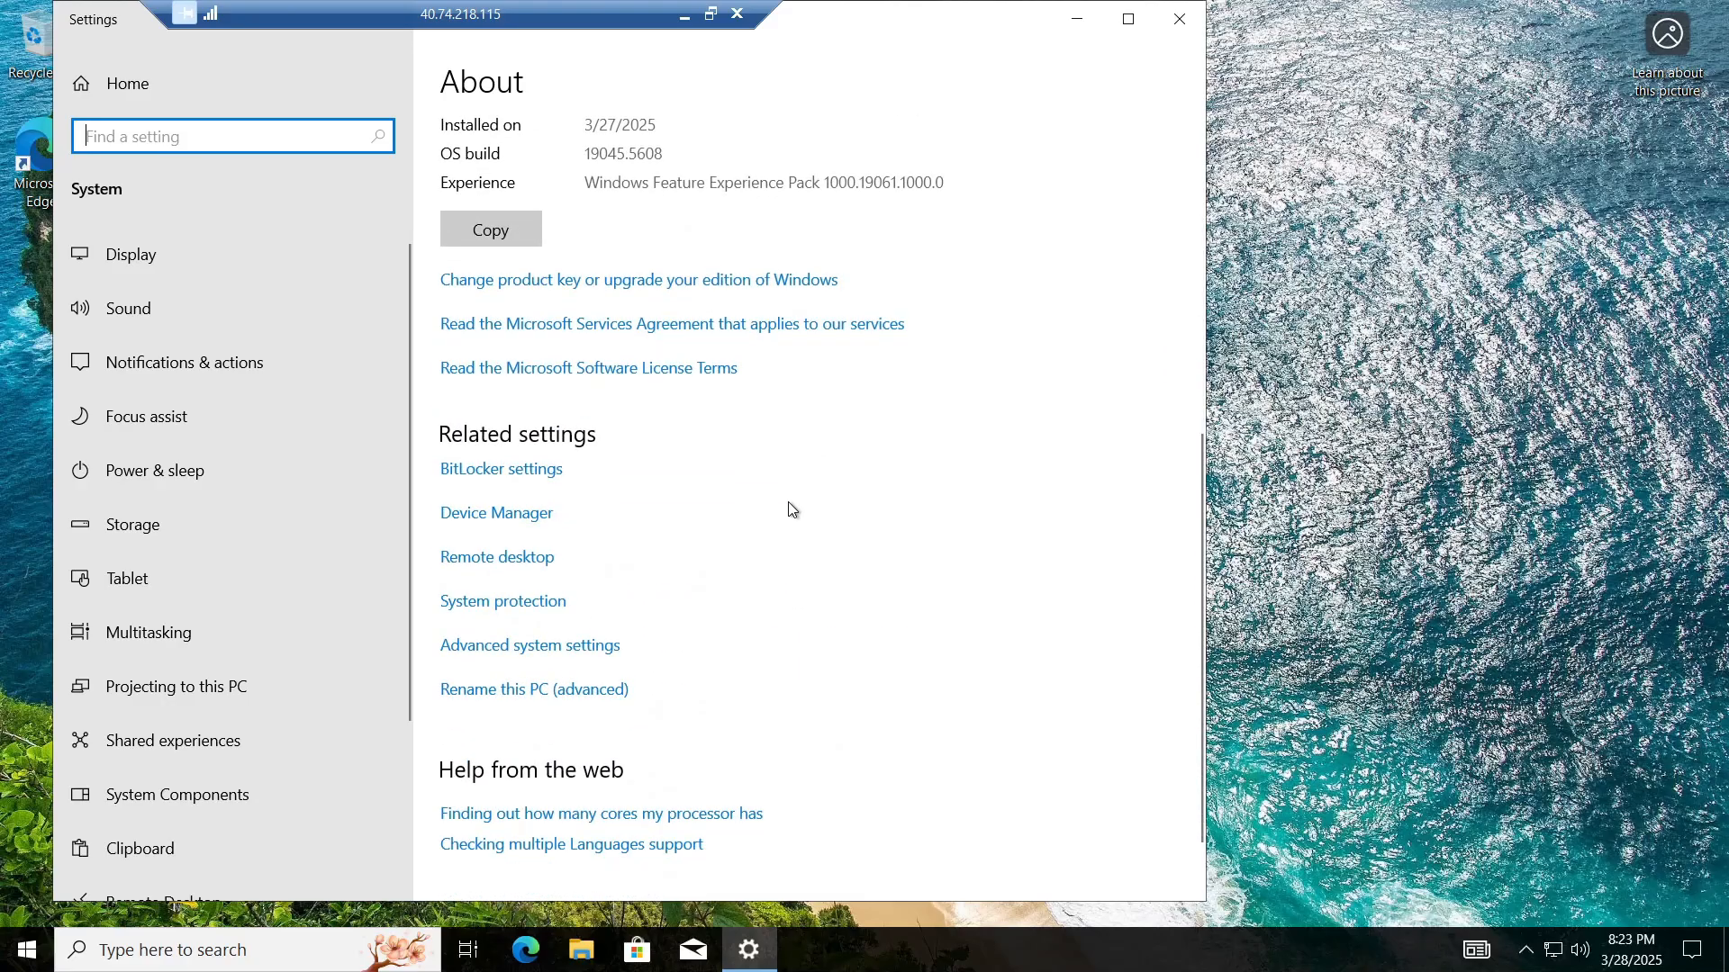
{"action": "left_click", "coordinate": [500, 559]}
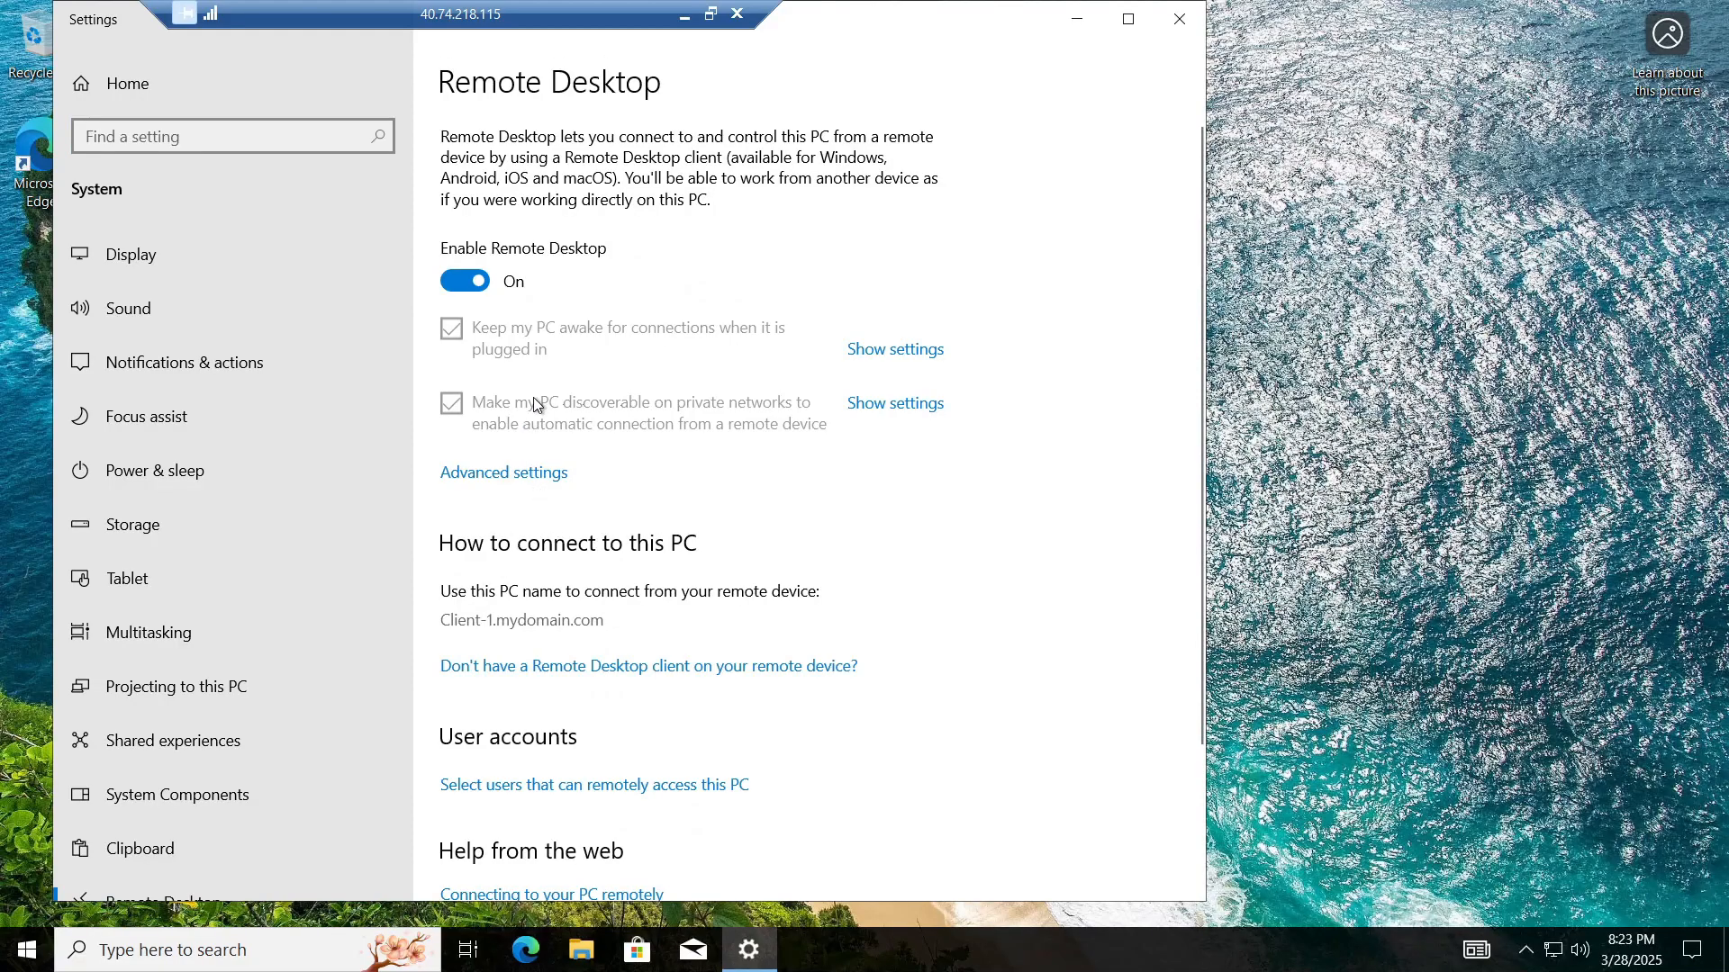
{"action": "scroll", "coordinate": [535, 404], "scroll_direction": "down", "scroll_amount": 3}
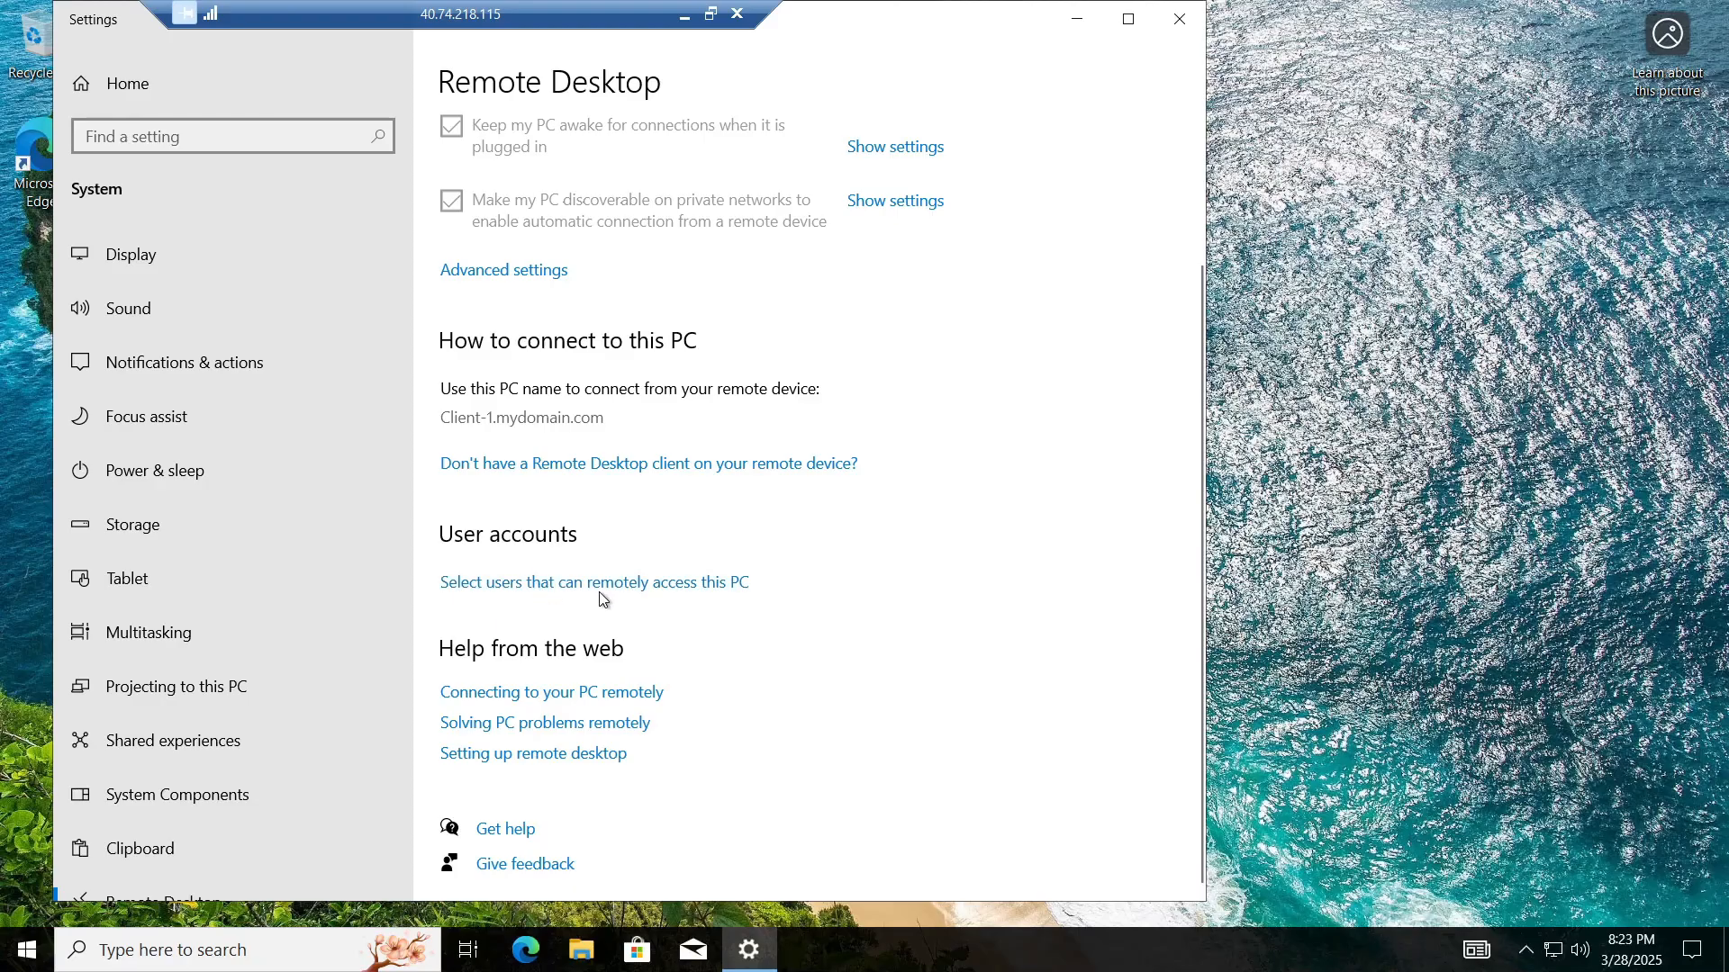
Step: Add the Domain Users group to Client-1's Remote Desktop users, then close Settings
{"action": "left_click", "coordinate": [658, 587]}
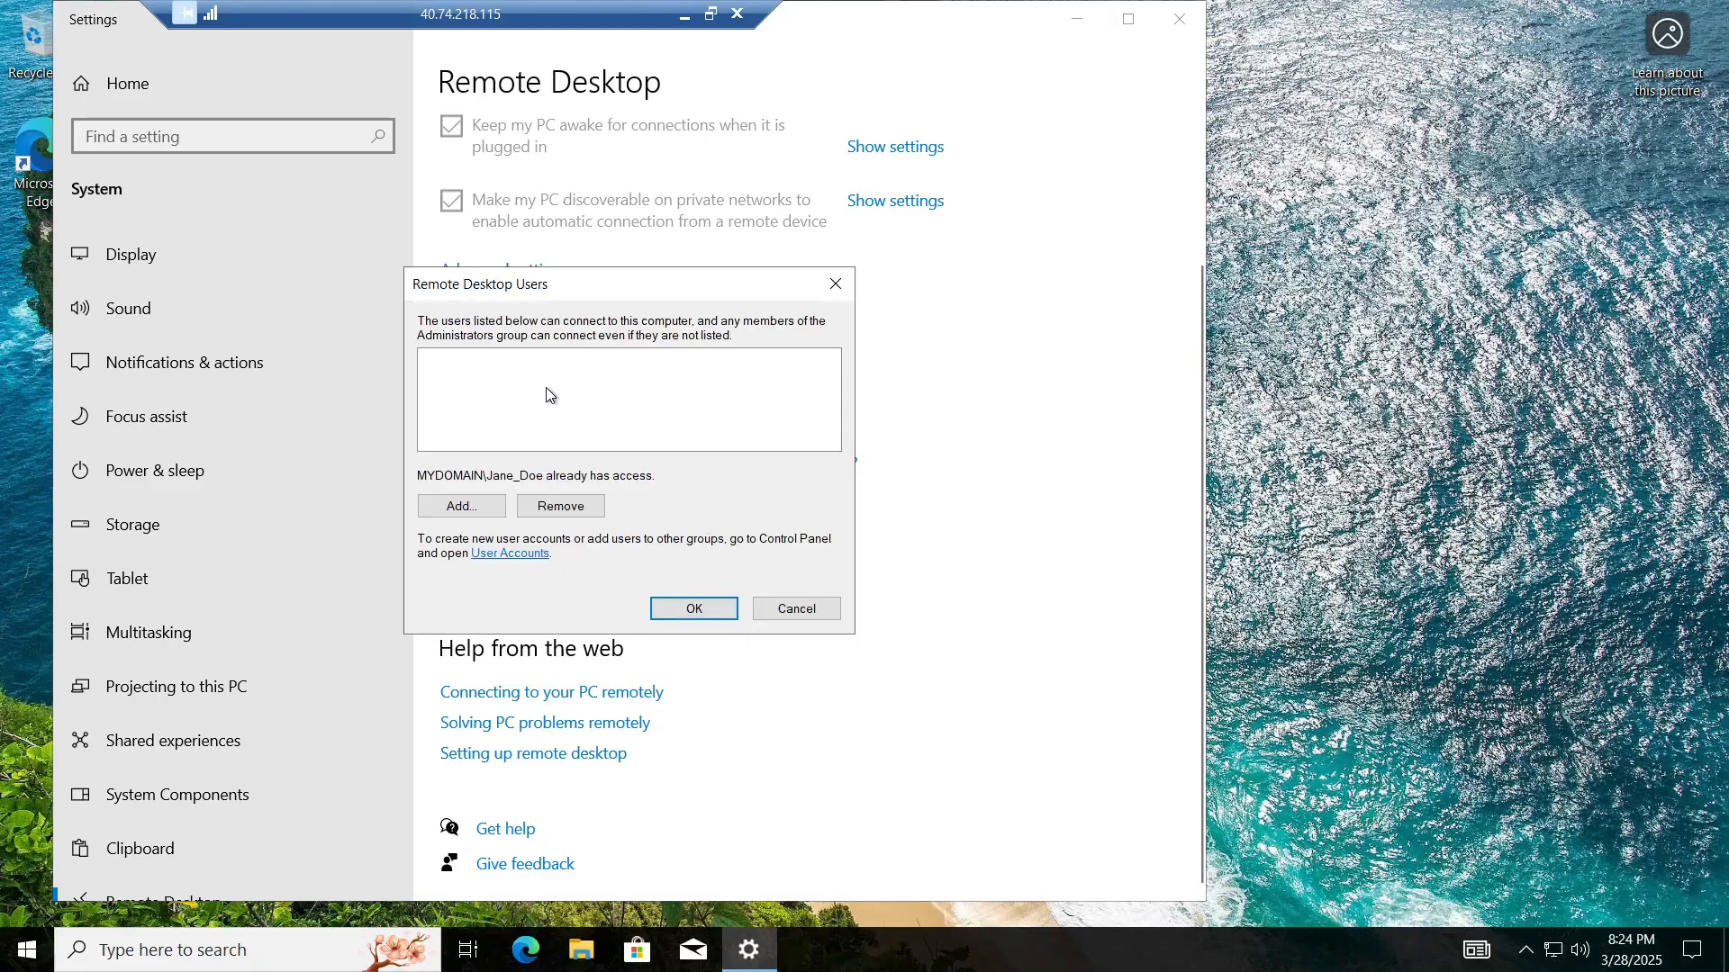
{"action": "left_click", "coordinate": [468, 506]}
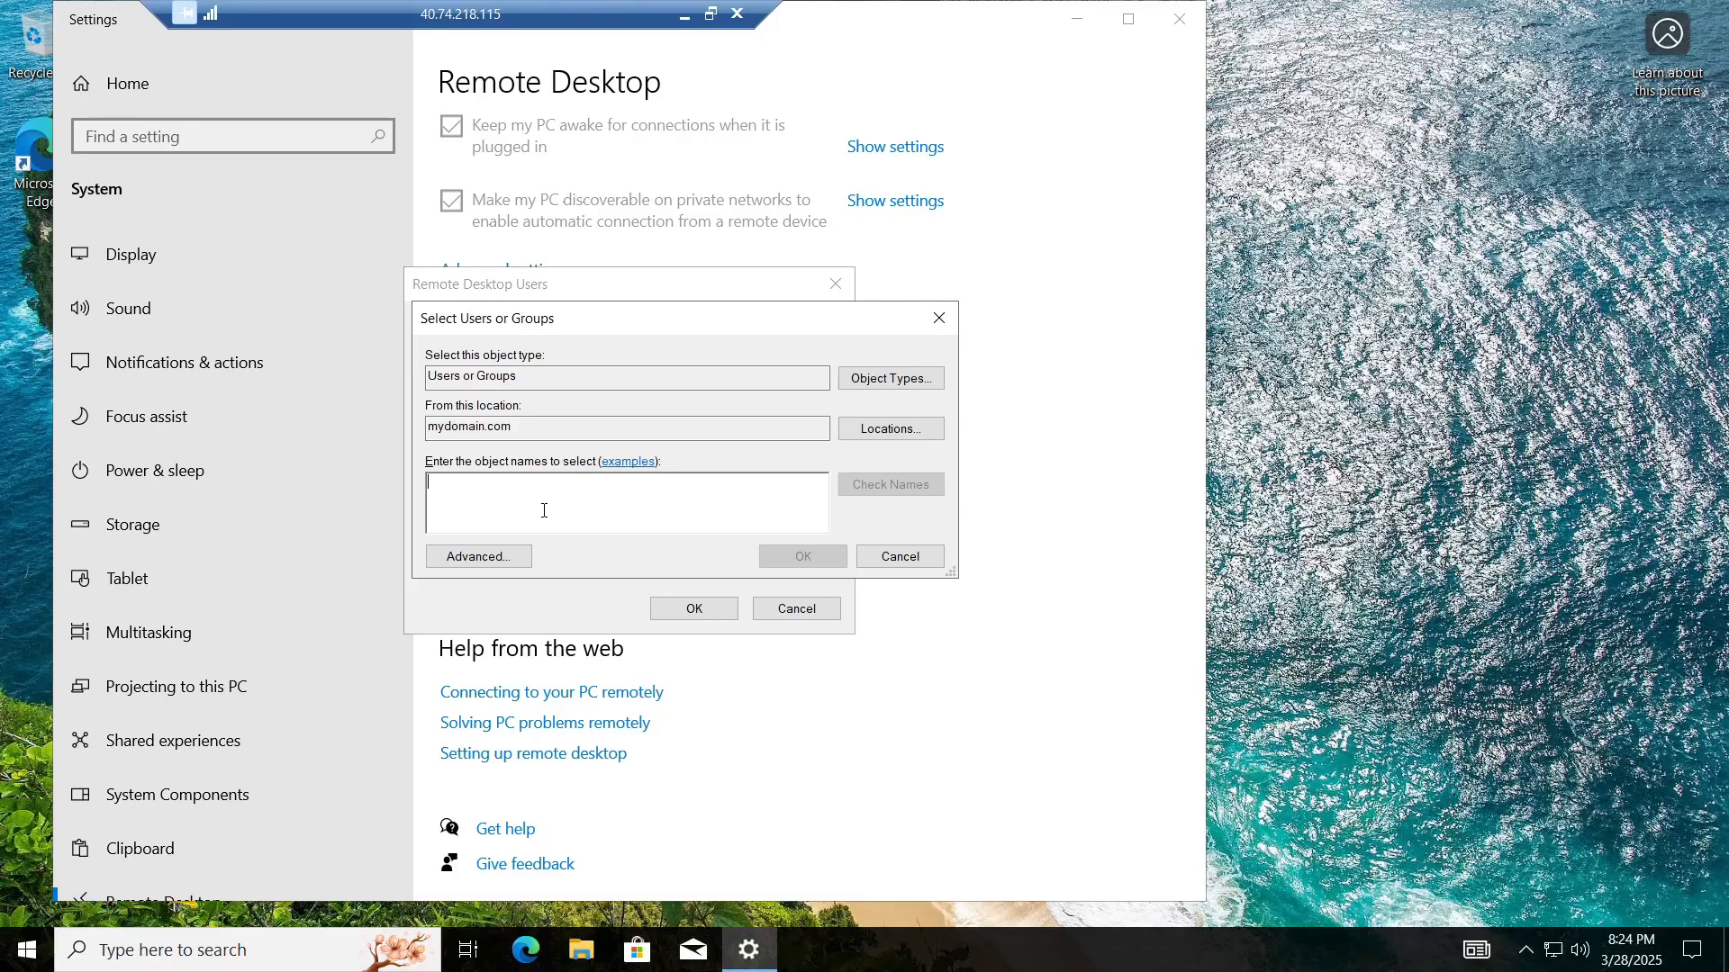
{"action": "type", "text": "d"}
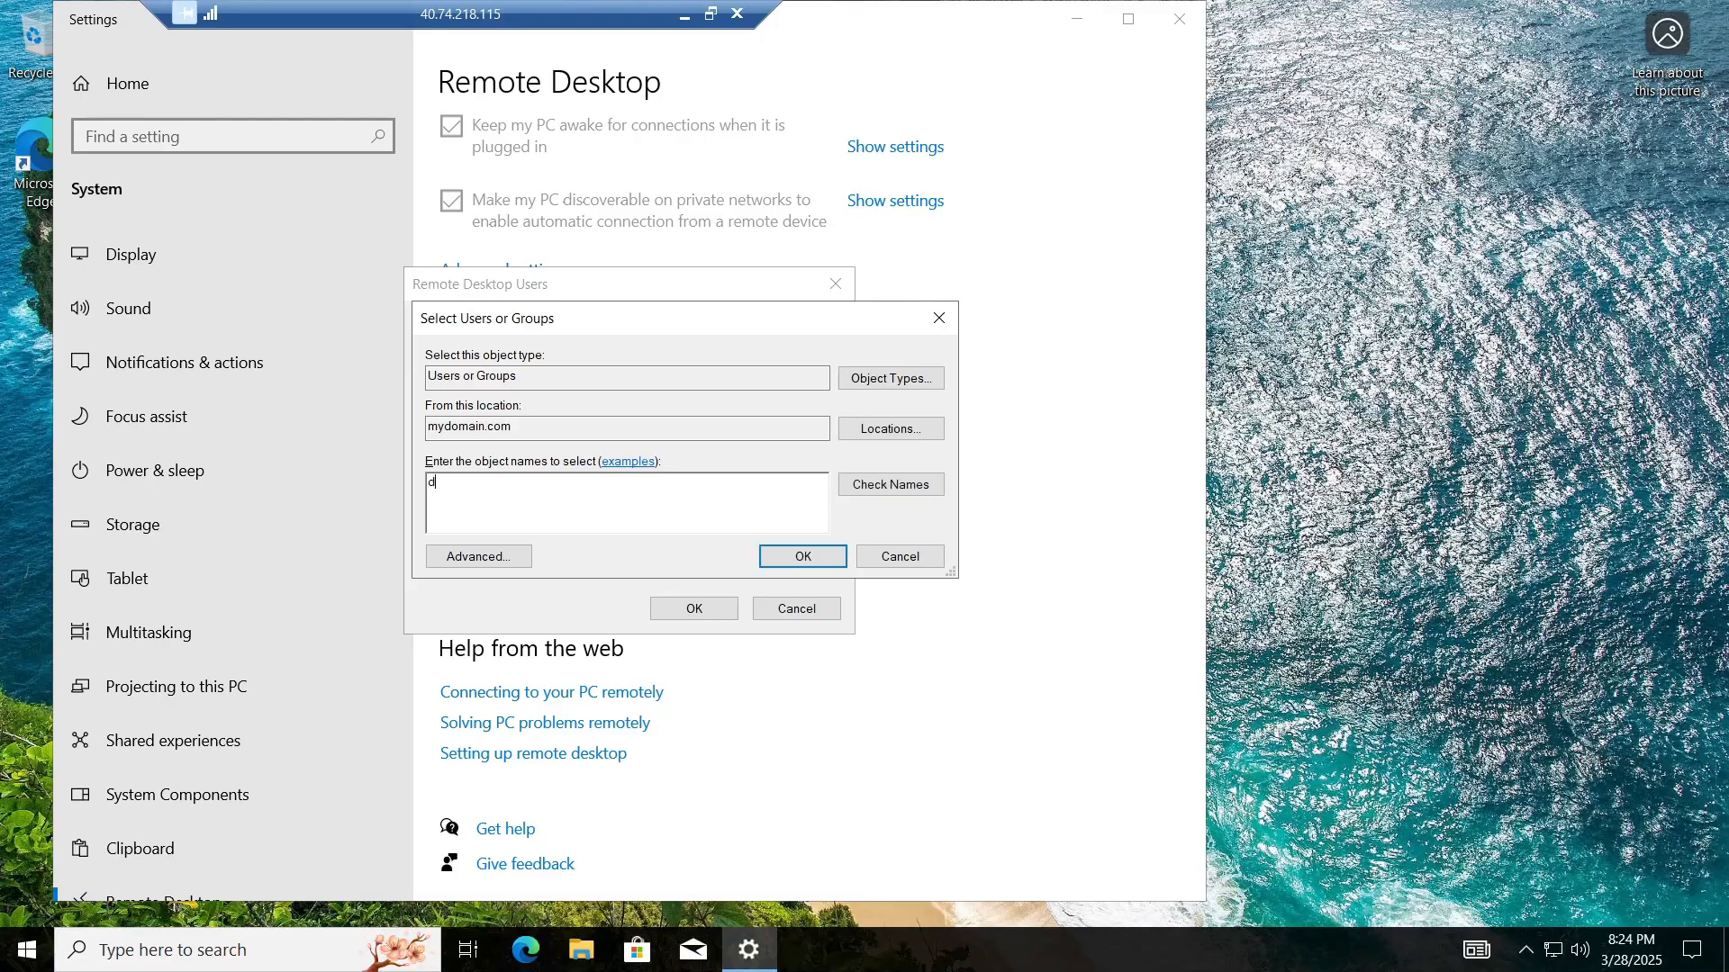
{"action": "type", "text": "omain users"}
{"action": "left_click", "coordinate": [912, 484]}
{"action": "left_click", "coordinate": [825, 560]}
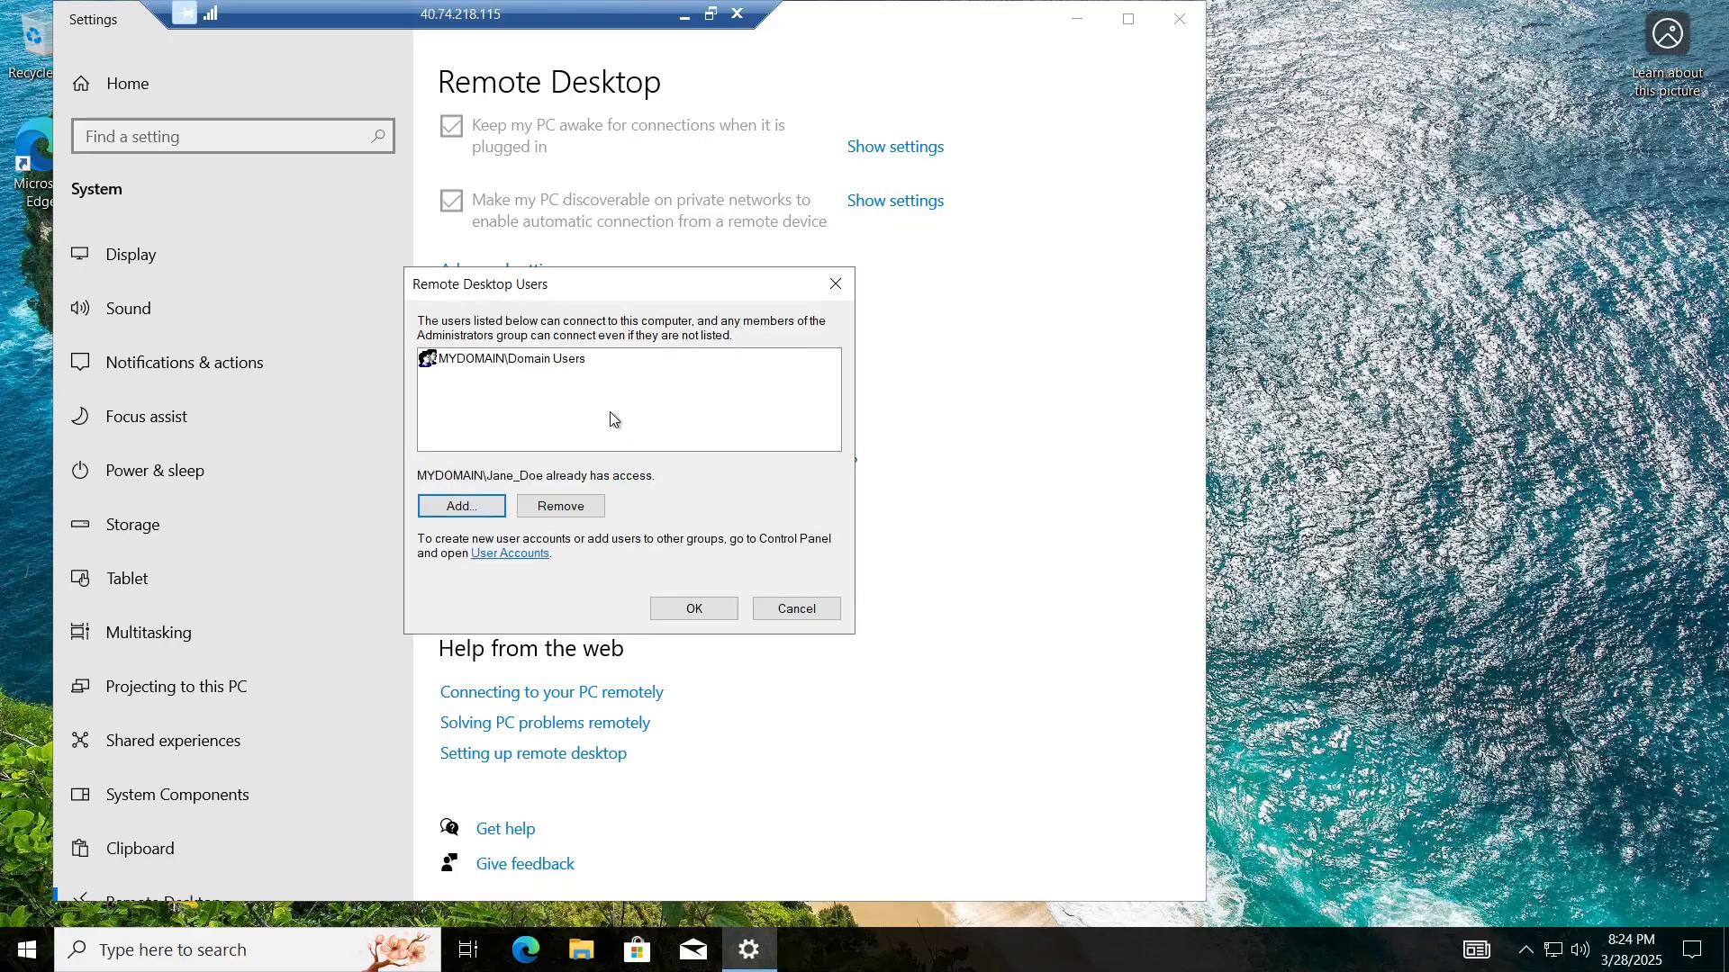
{"action": "left_click", "coordinate": [725, 610]}
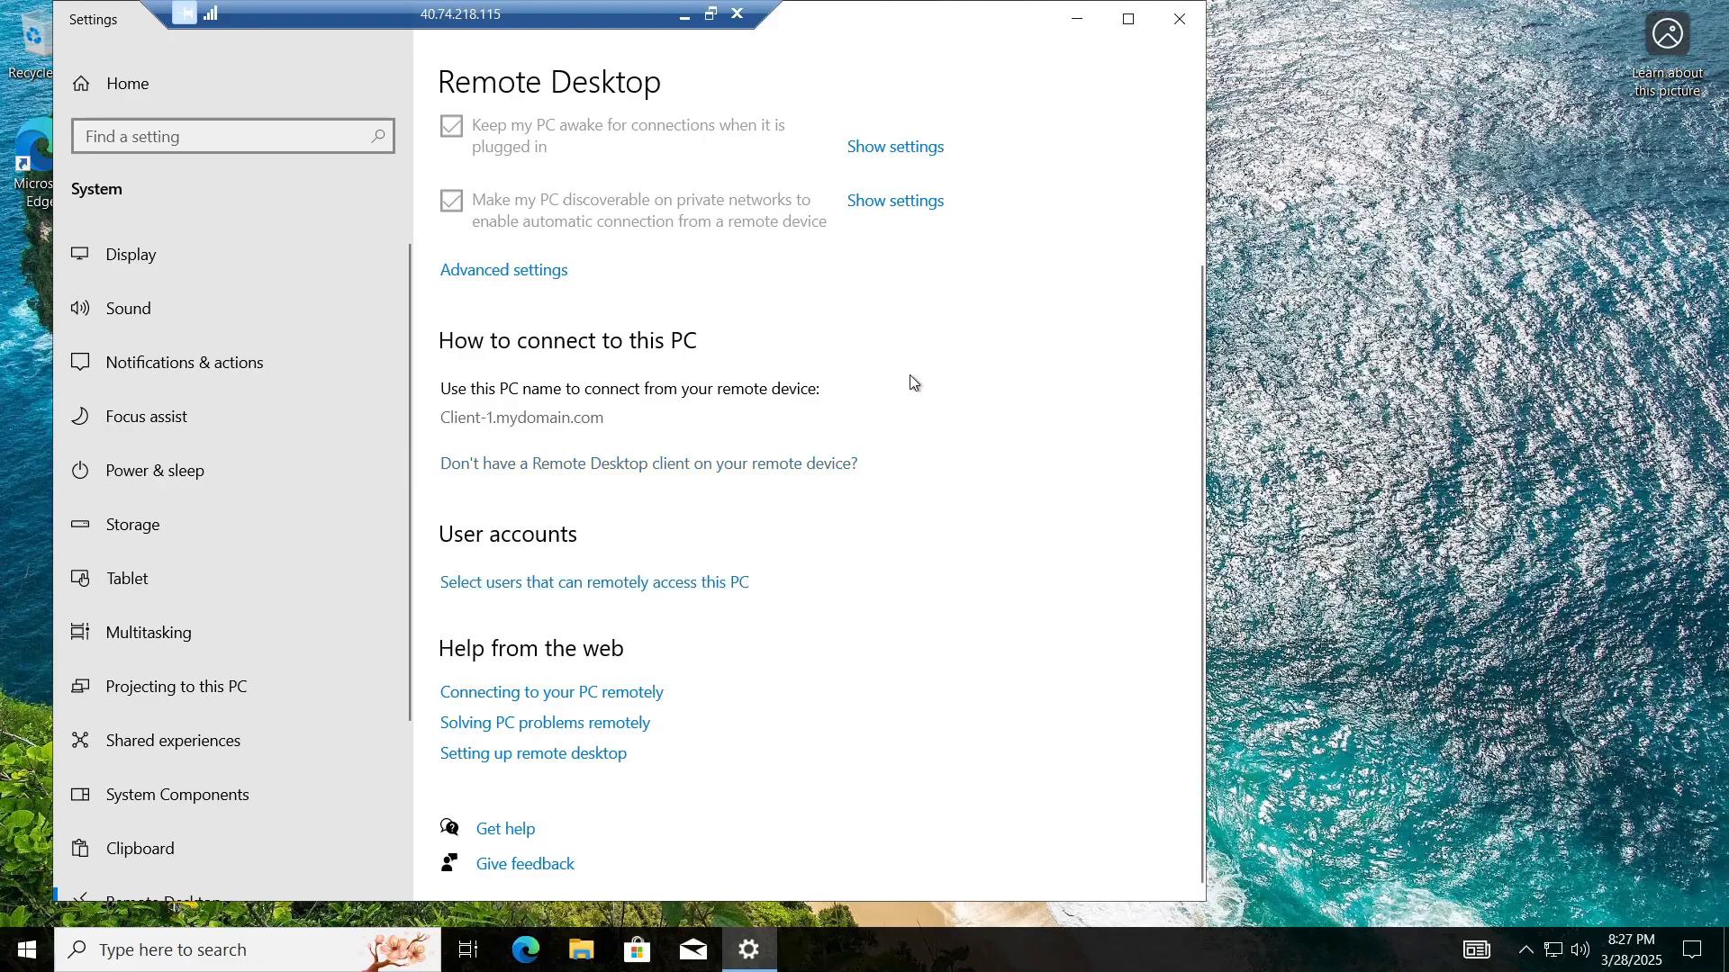
{"action": "left_click", "coordinate": [1179, 20]}
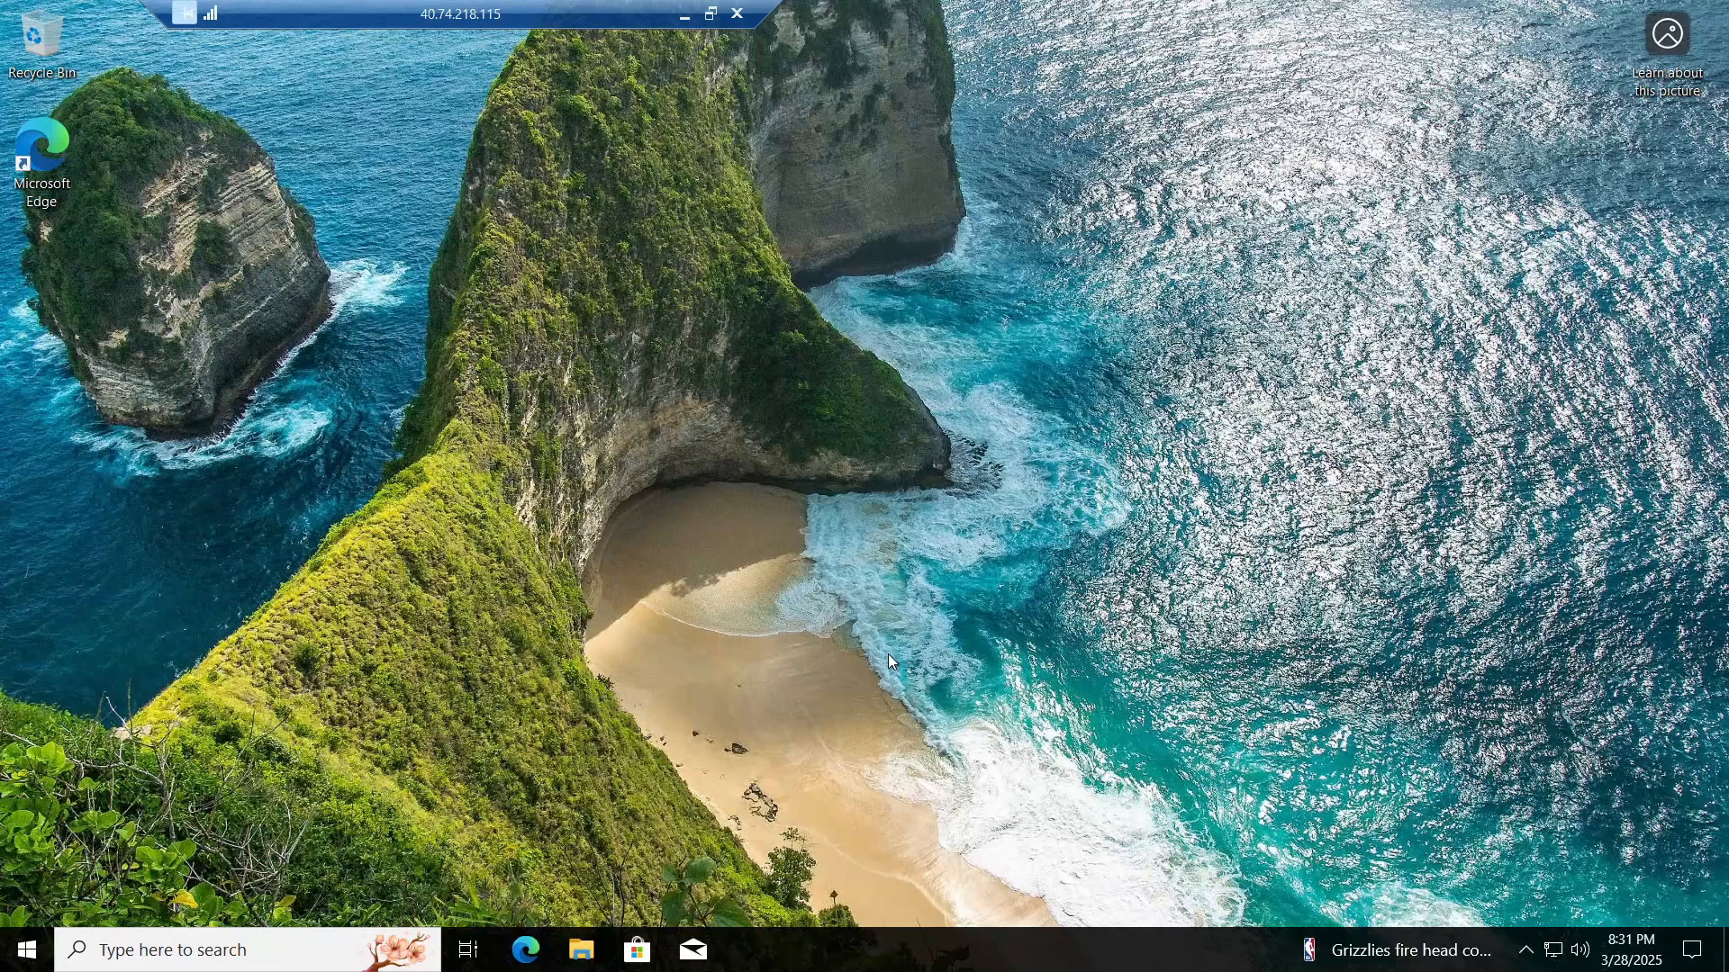
Step: Switch to the DC-1 session and run Windows PowerShell ISE as administrator, approving UAC
{"action": "key", "text": "alt+Tab"}
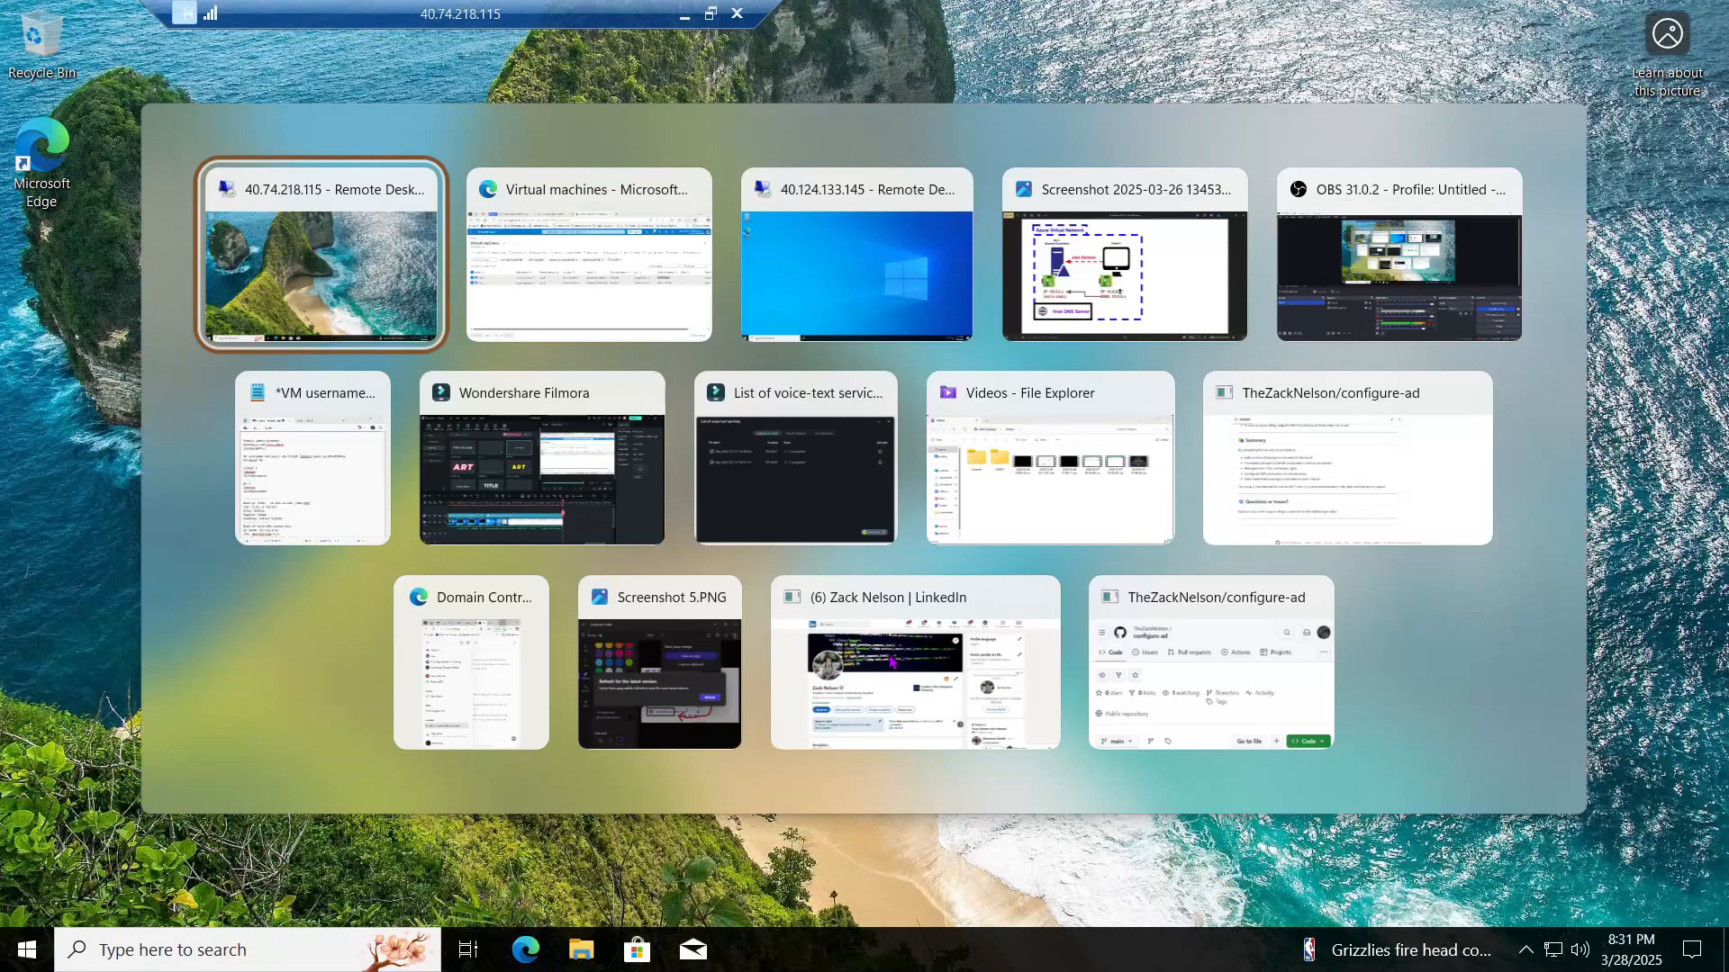
{"action": "key", "text": "alt+Tab"}
{"action": "key", "text": "alt+Tab"}
{"action": "key", "text": "alt+Tab"}
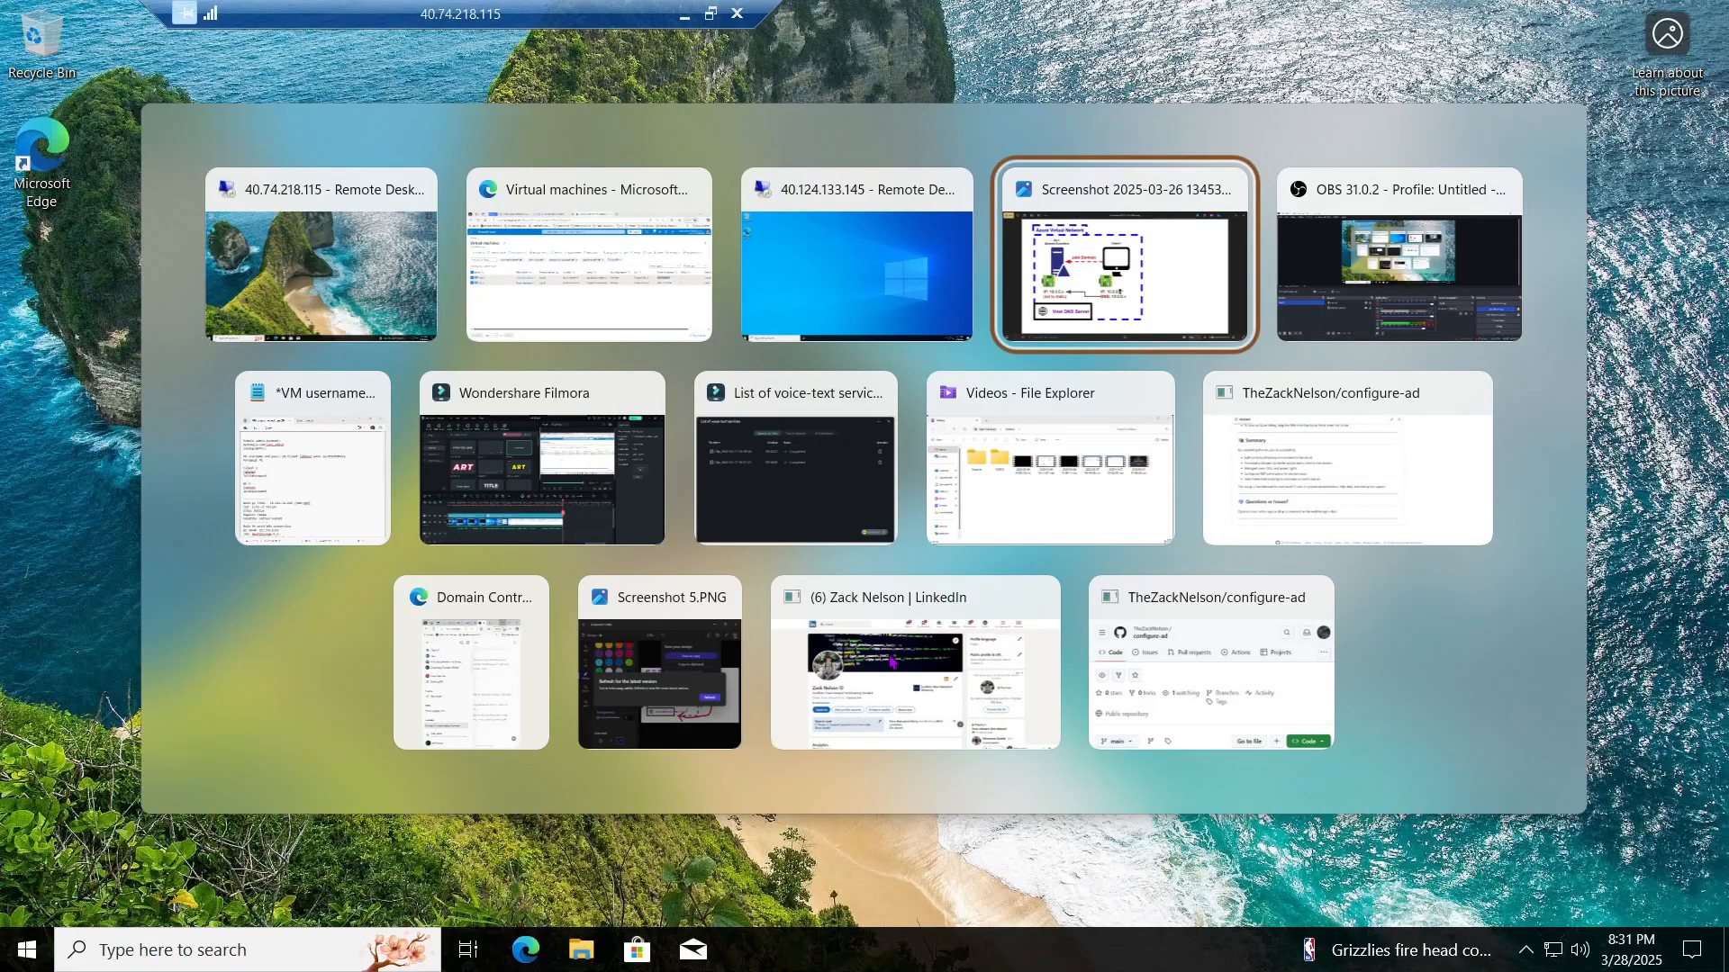
{"action": "key", "text": "alt+shift+Tab"}
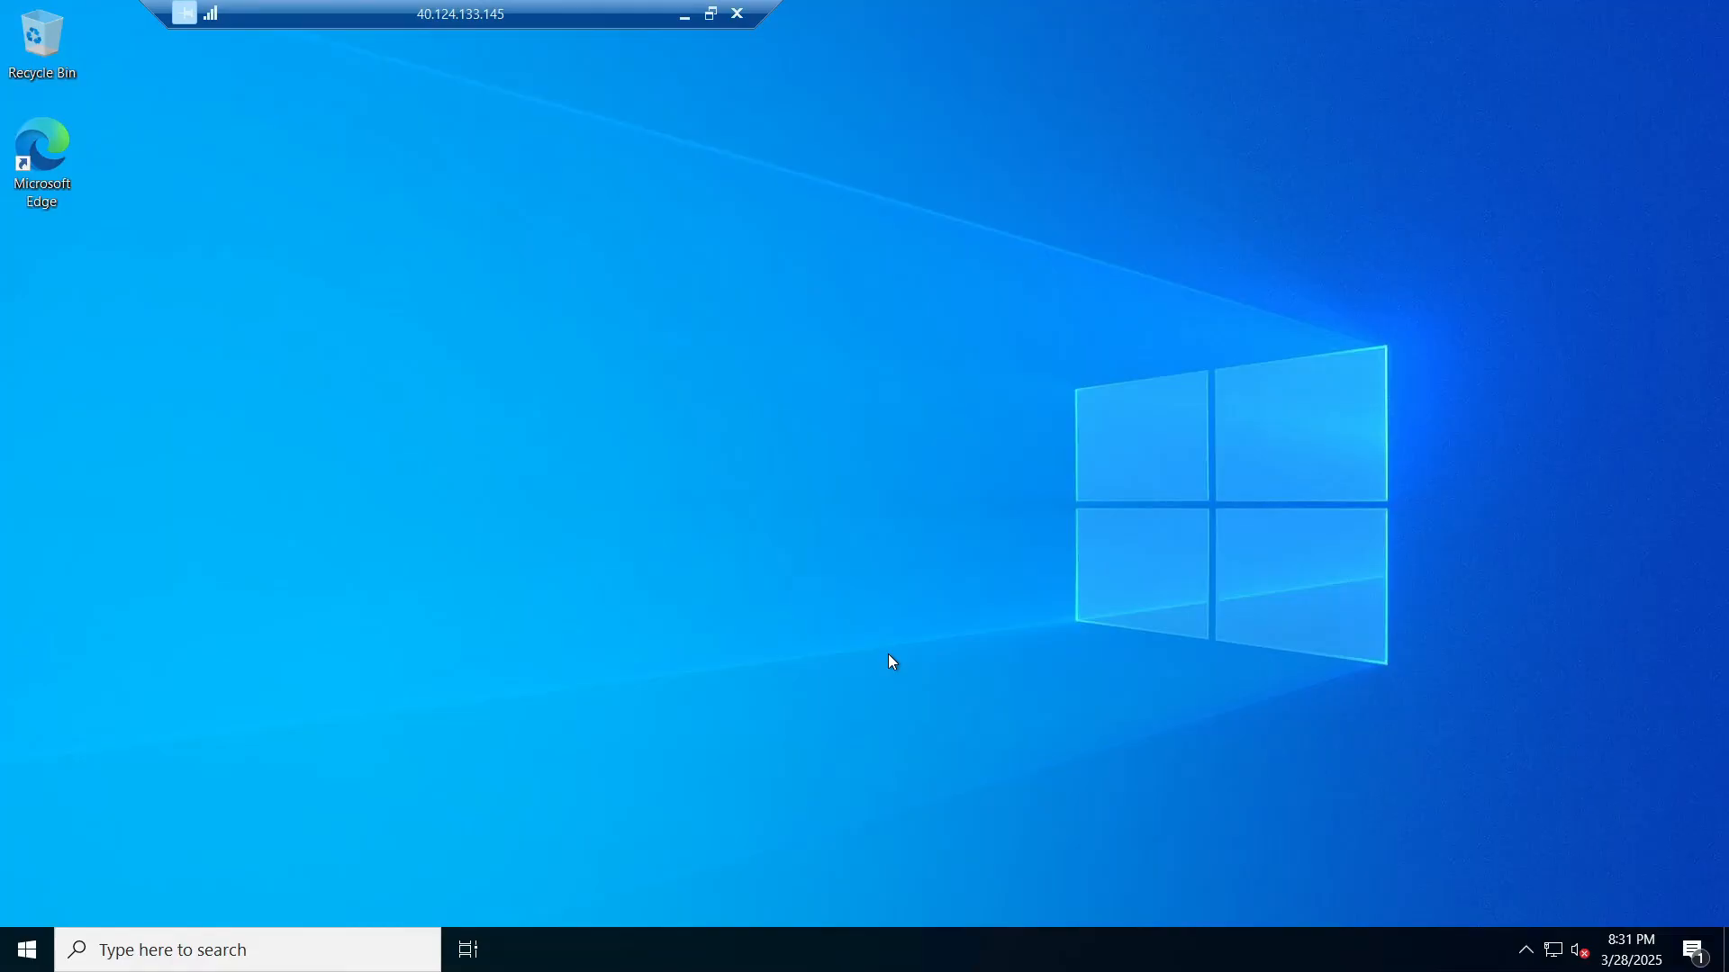
{"action": "left_click", "coordinate": [353, 943]}
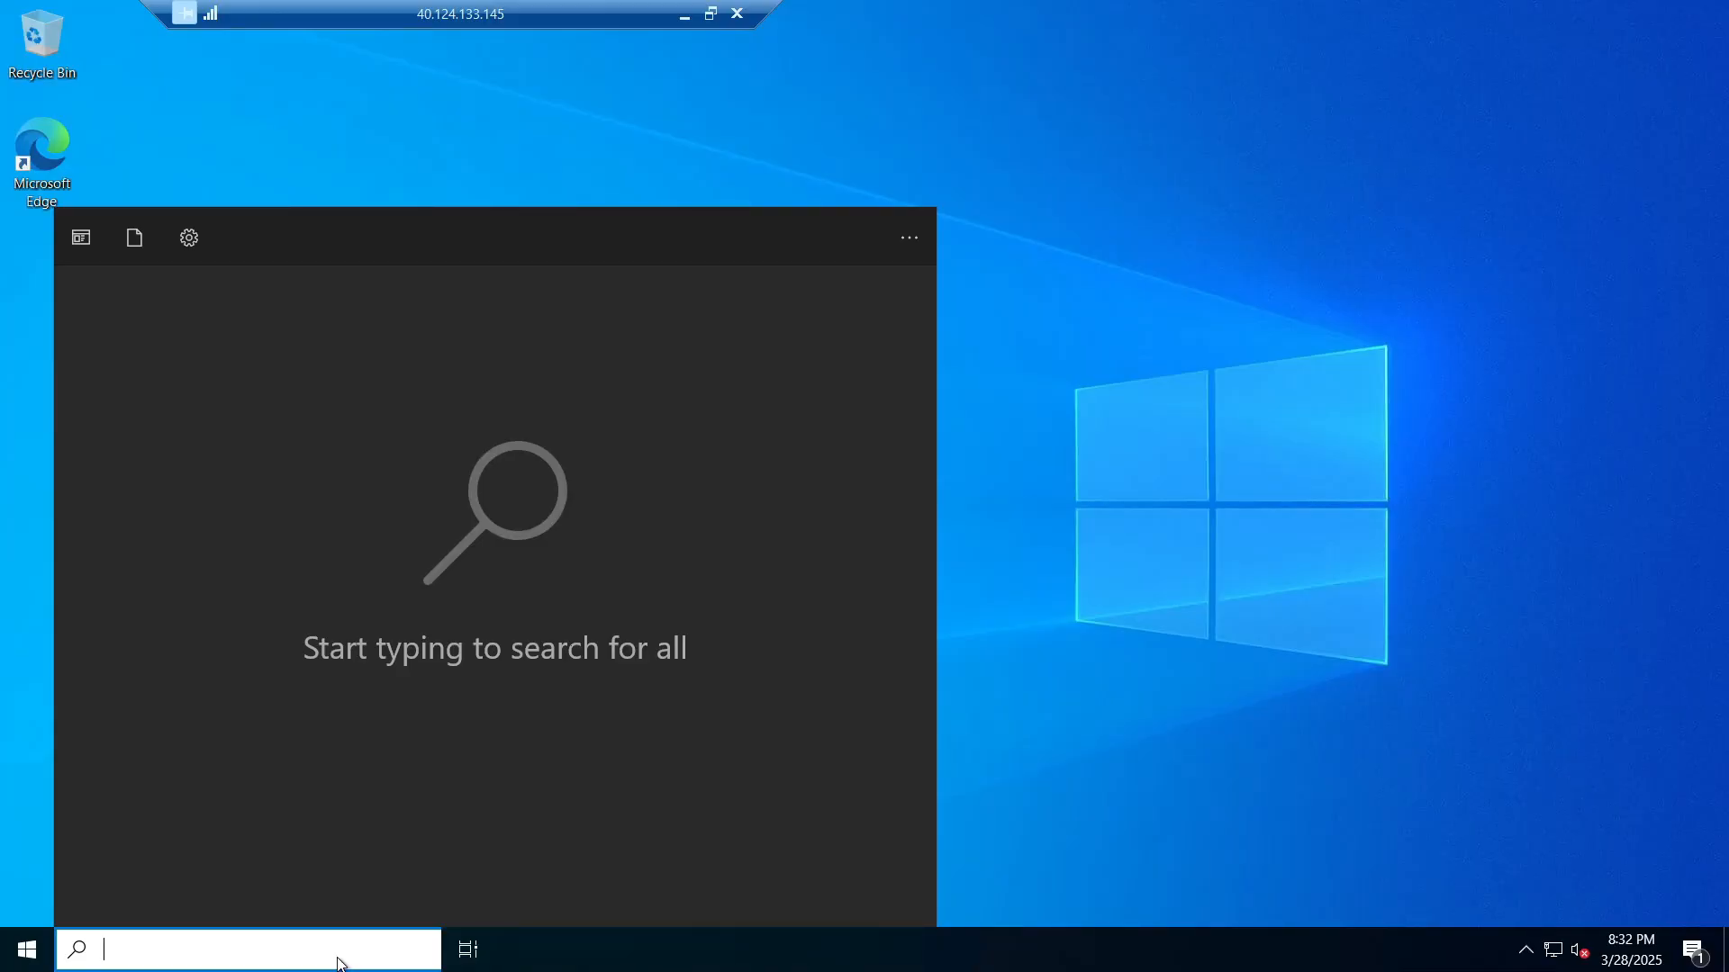
{"action": "type", "text": "Powershell"}
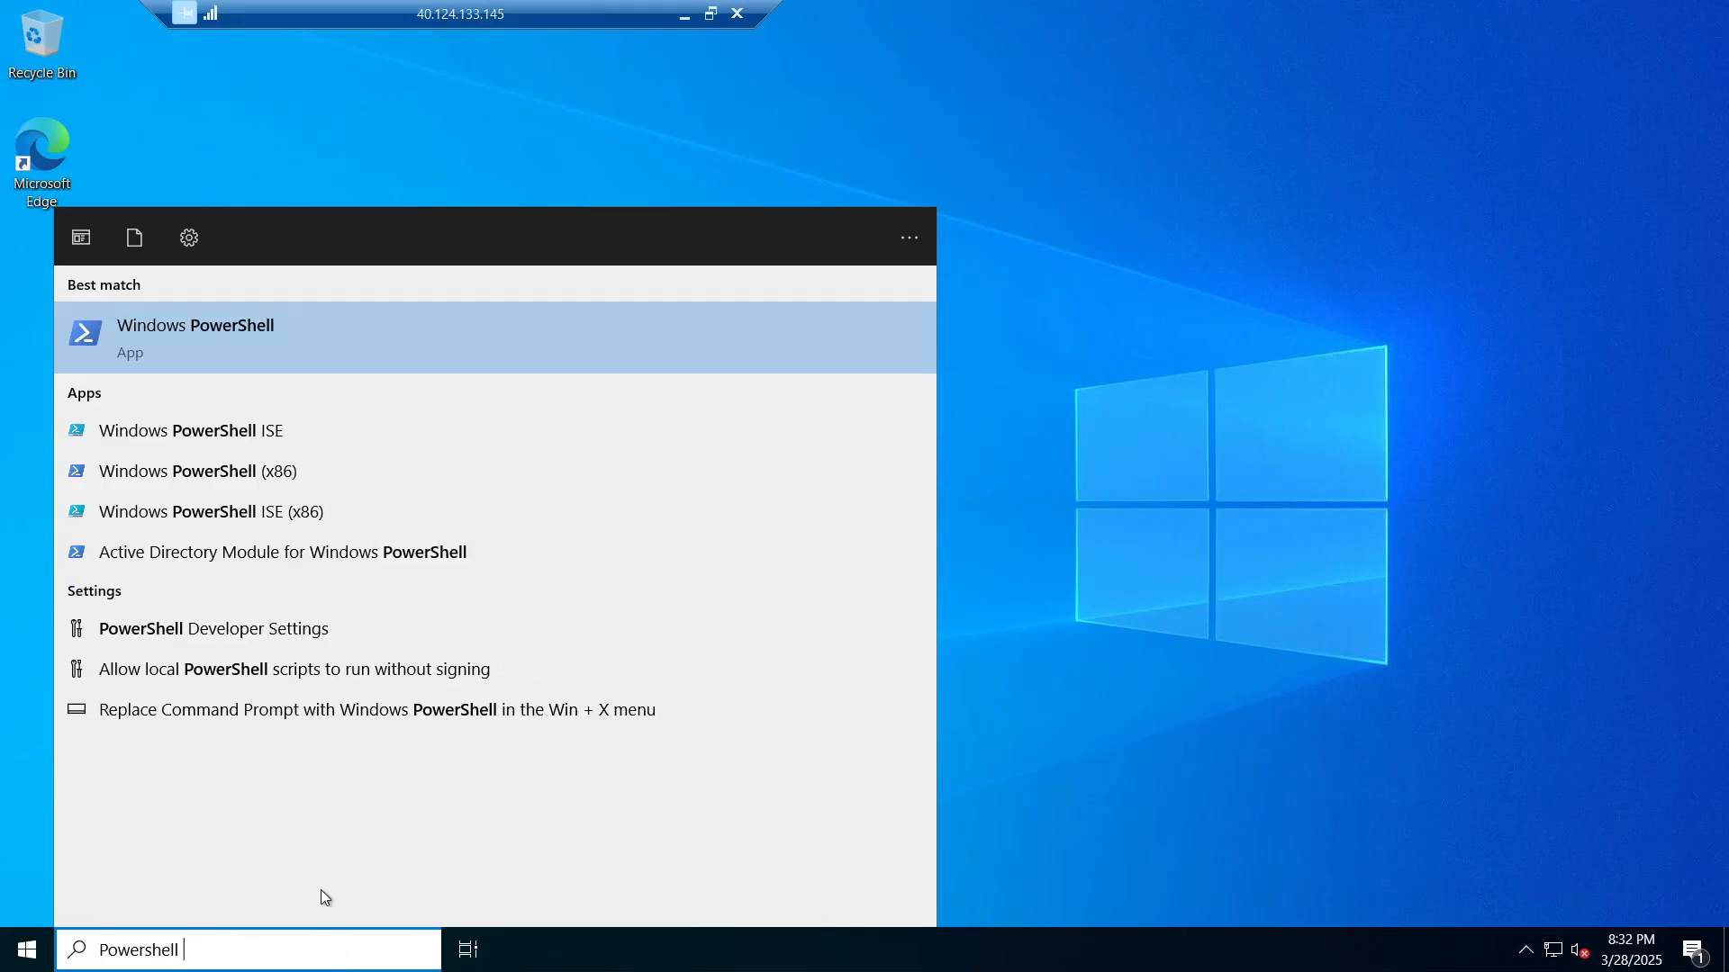
{"action": "right_click", "coordinate": [241, 435]}
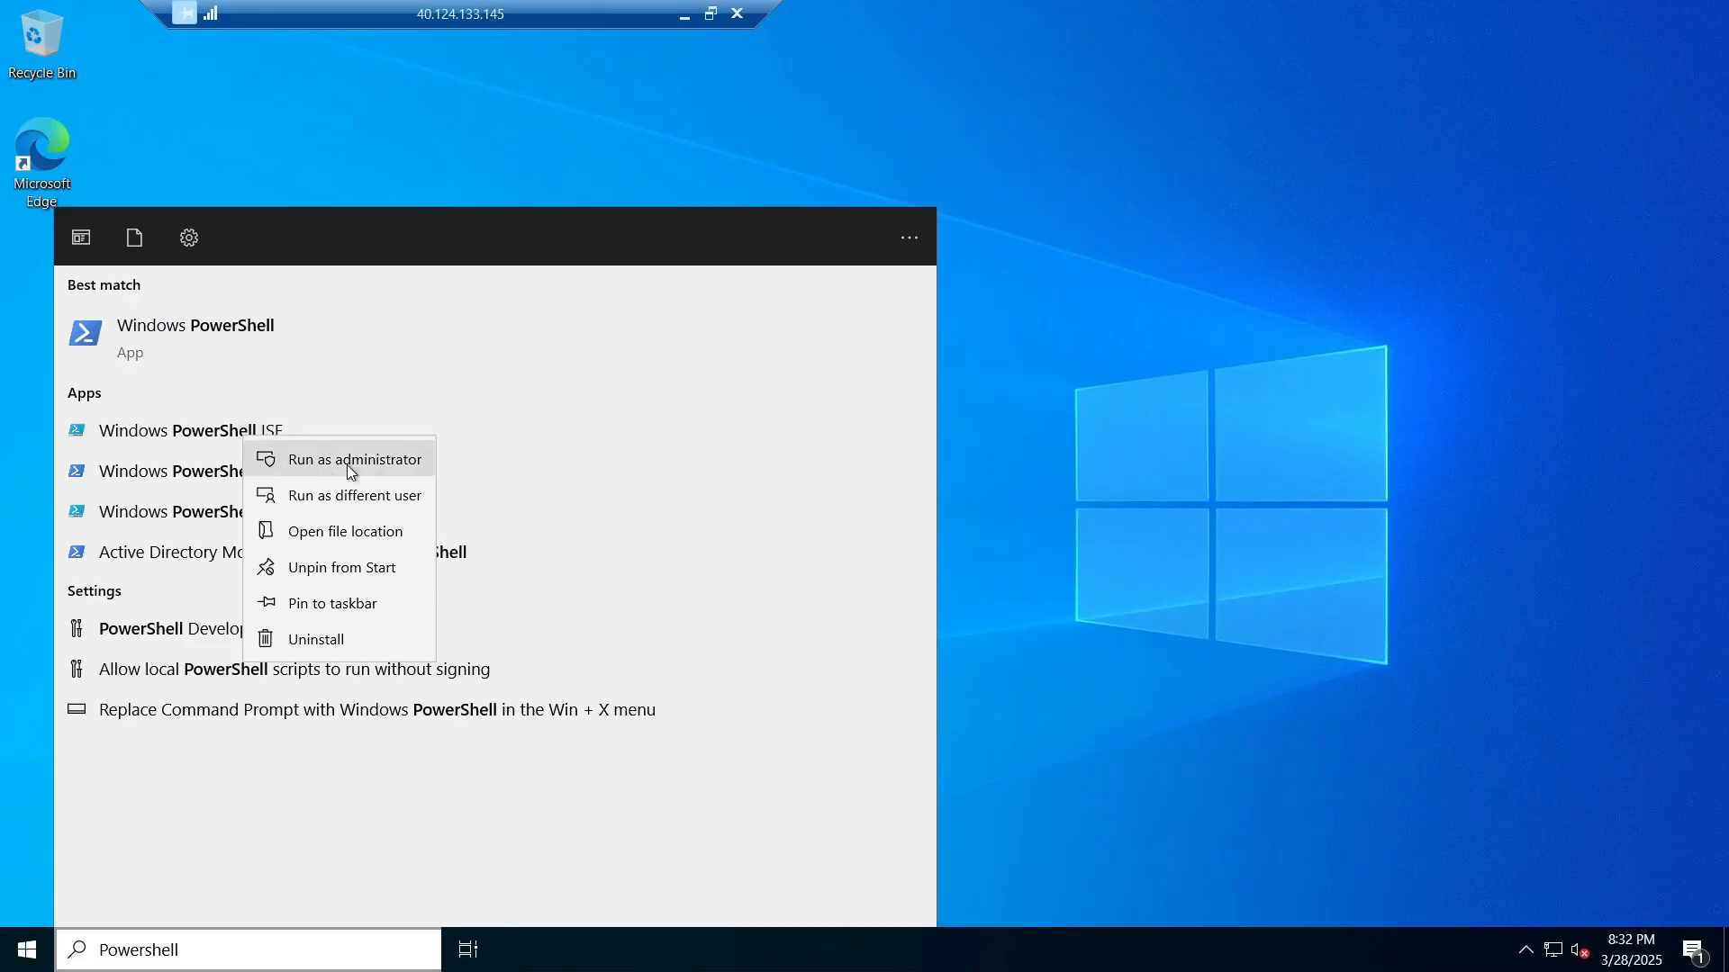
{"action": "left_click", "coordinate": [347, 464]}
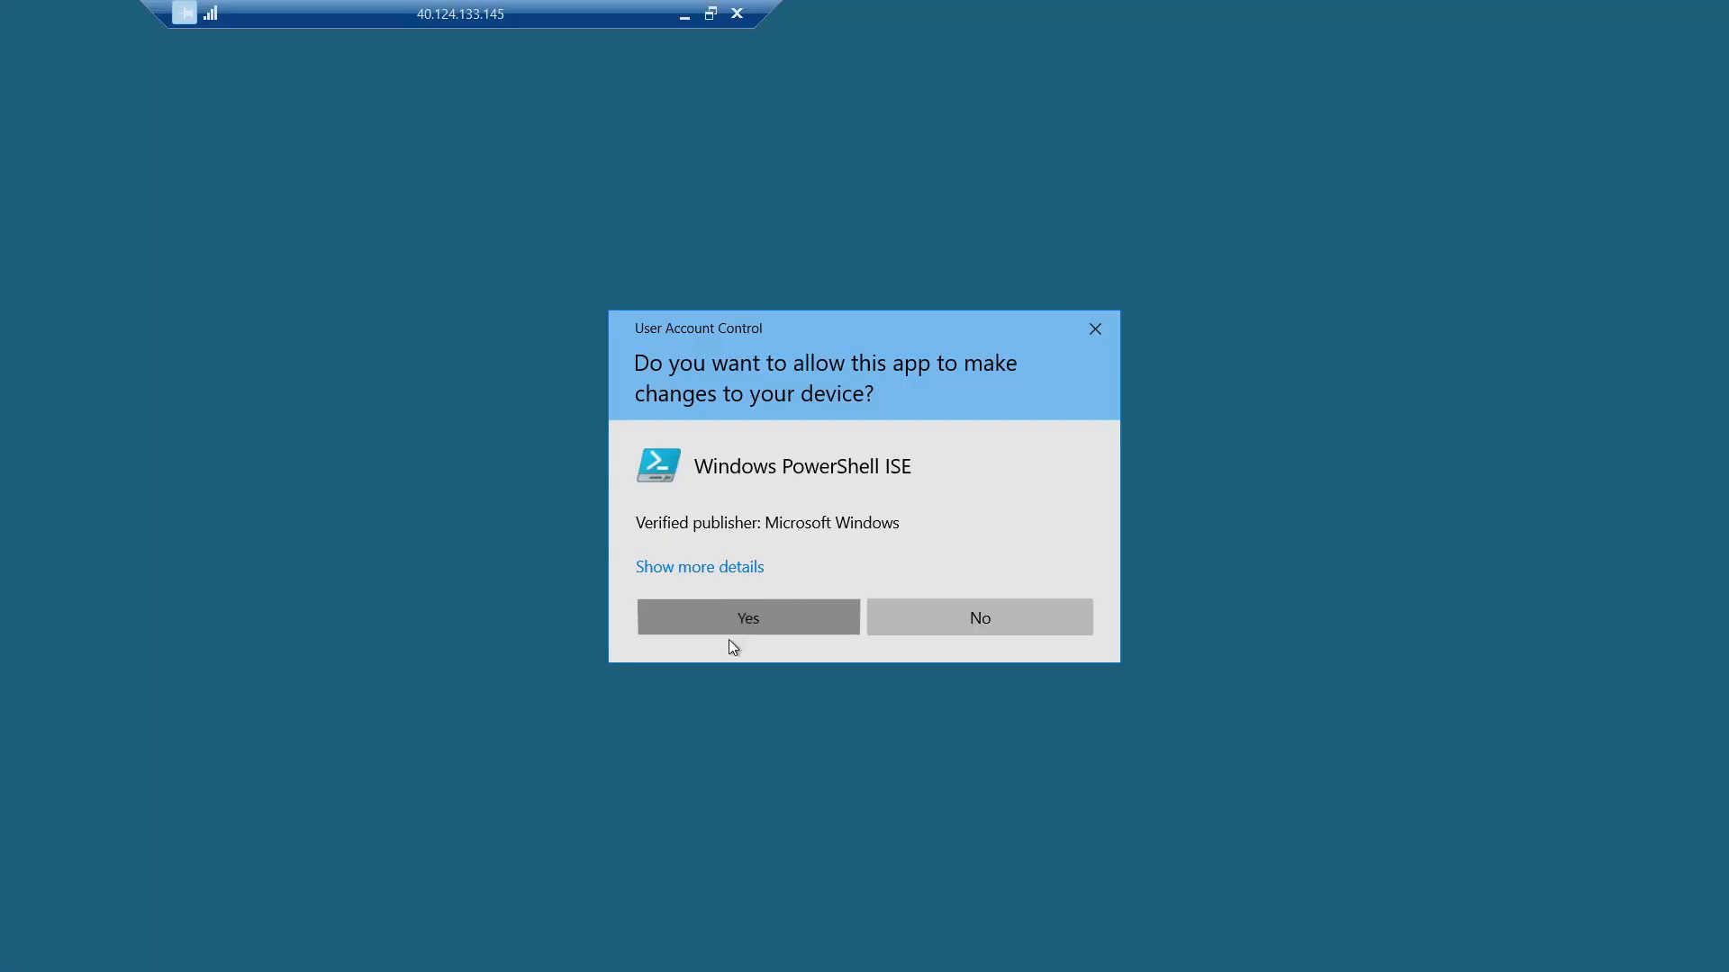
{"action": "left_click", "coordinate": [732, 632]}
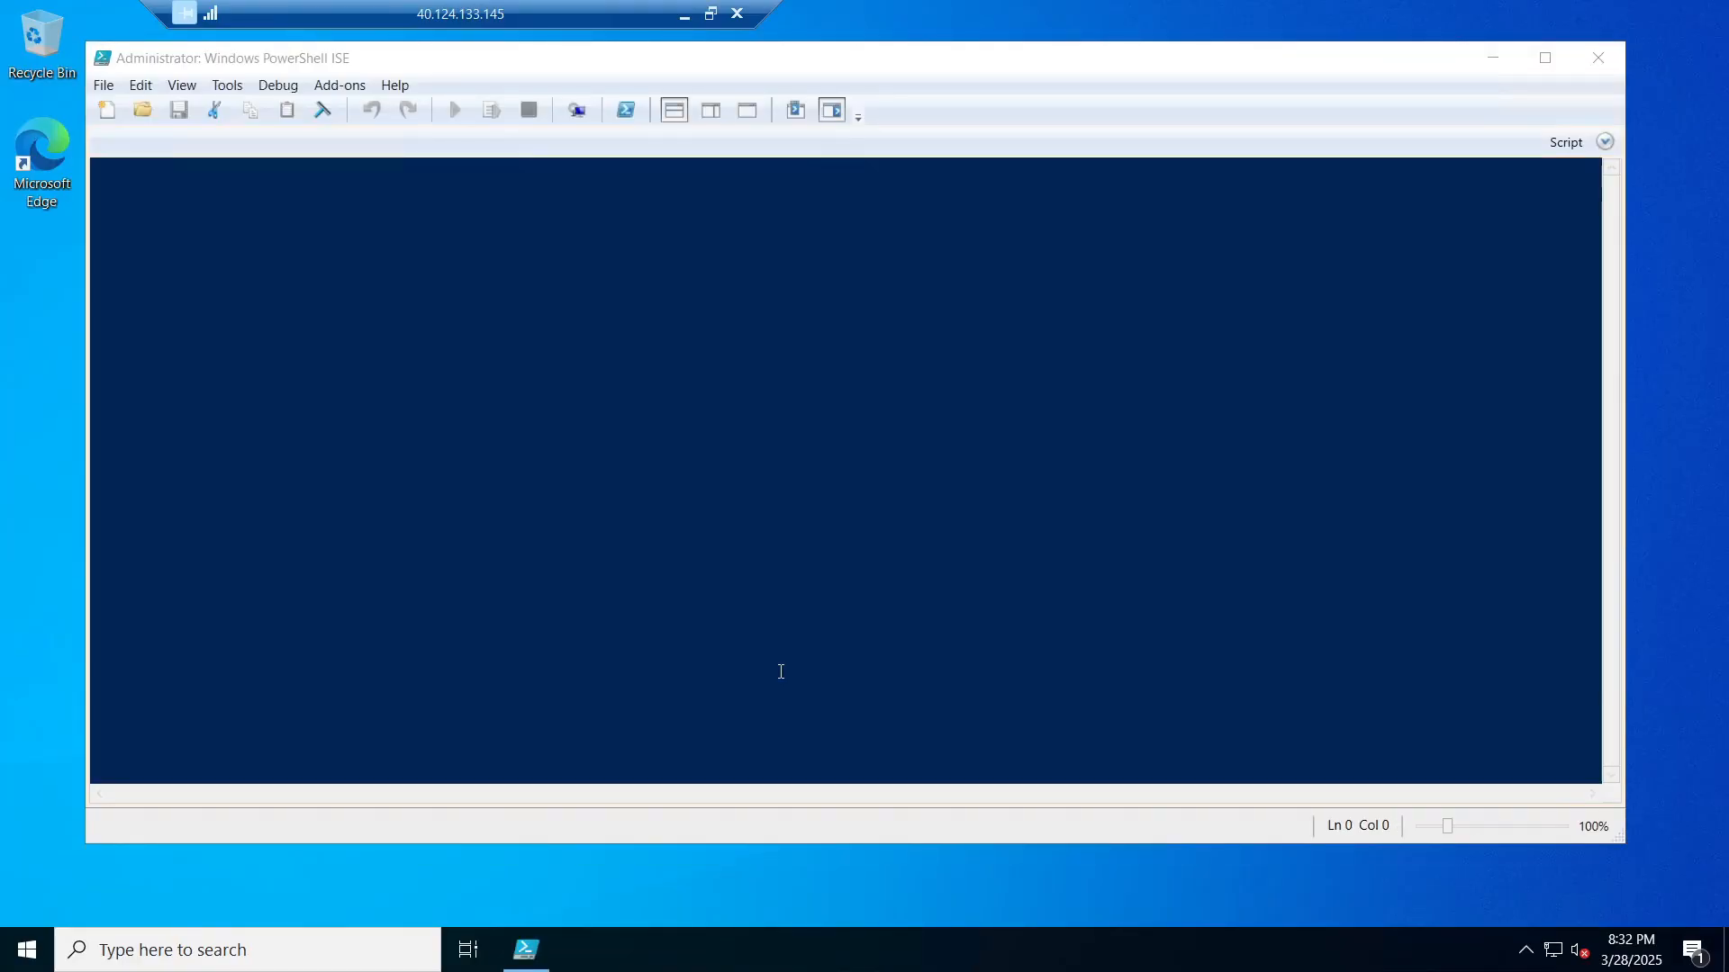
Step: Maximize PowerShell ISE, open a blank Untitled1.ps1 script and hide the Commands pane
{"action": "left_click", "coordinate": [1544, 60]}
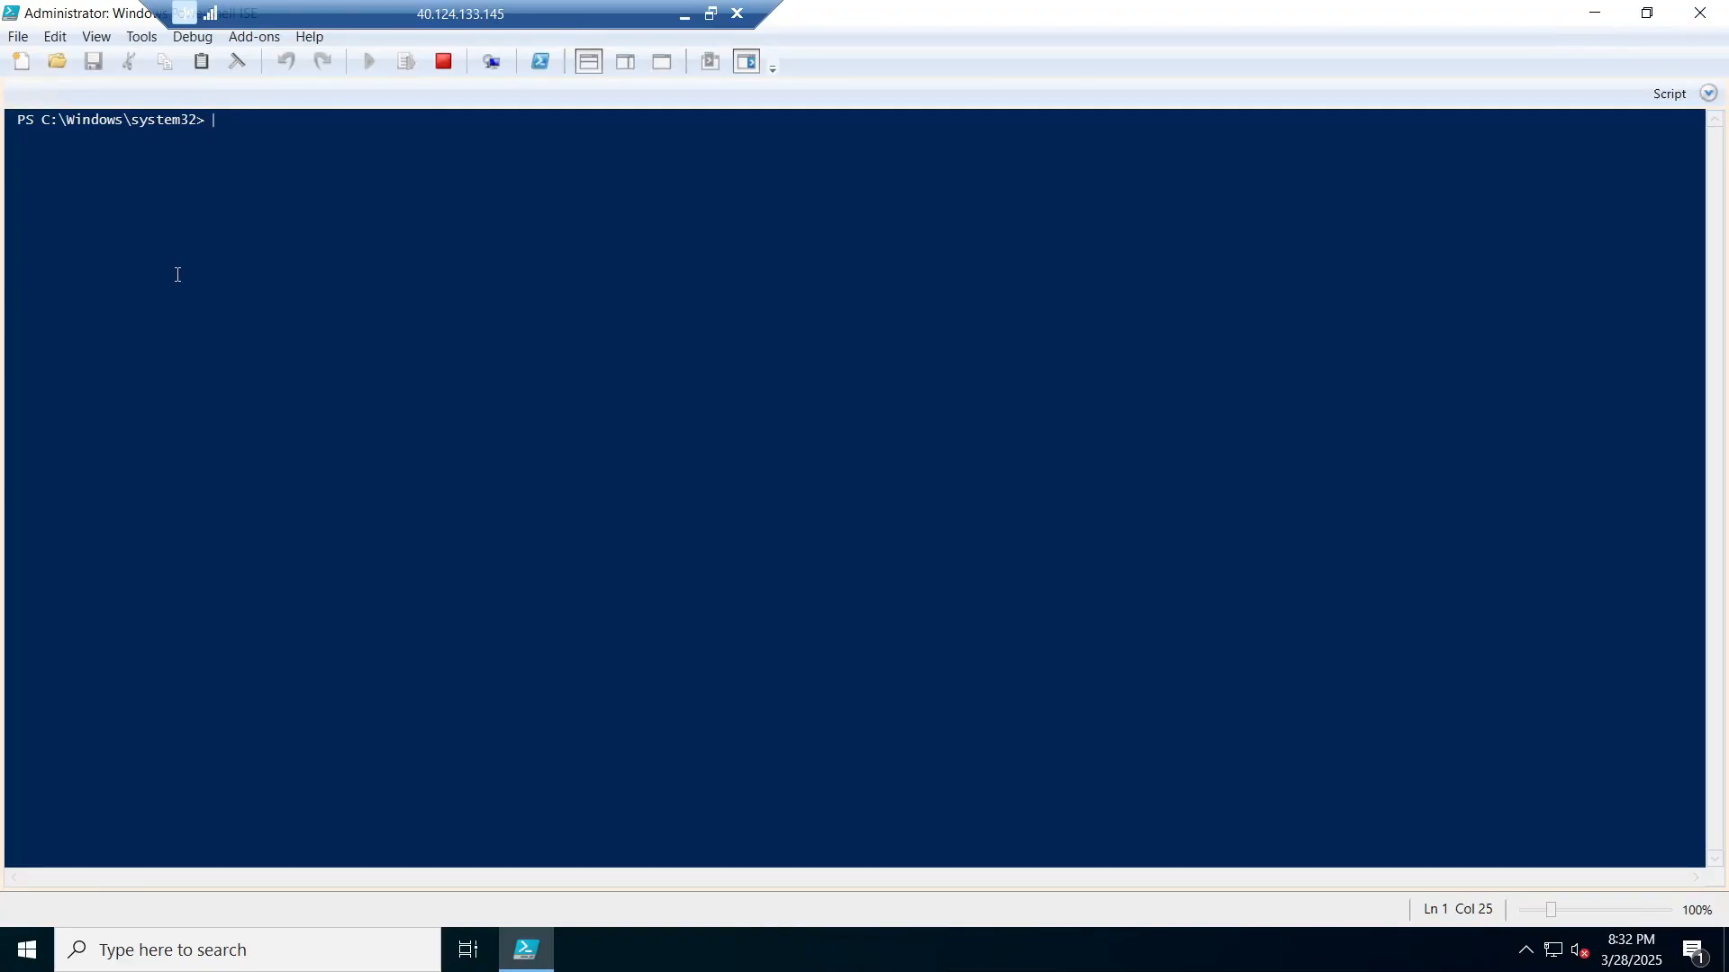
{"action": "left_click", "coordinate": [16, 70]}
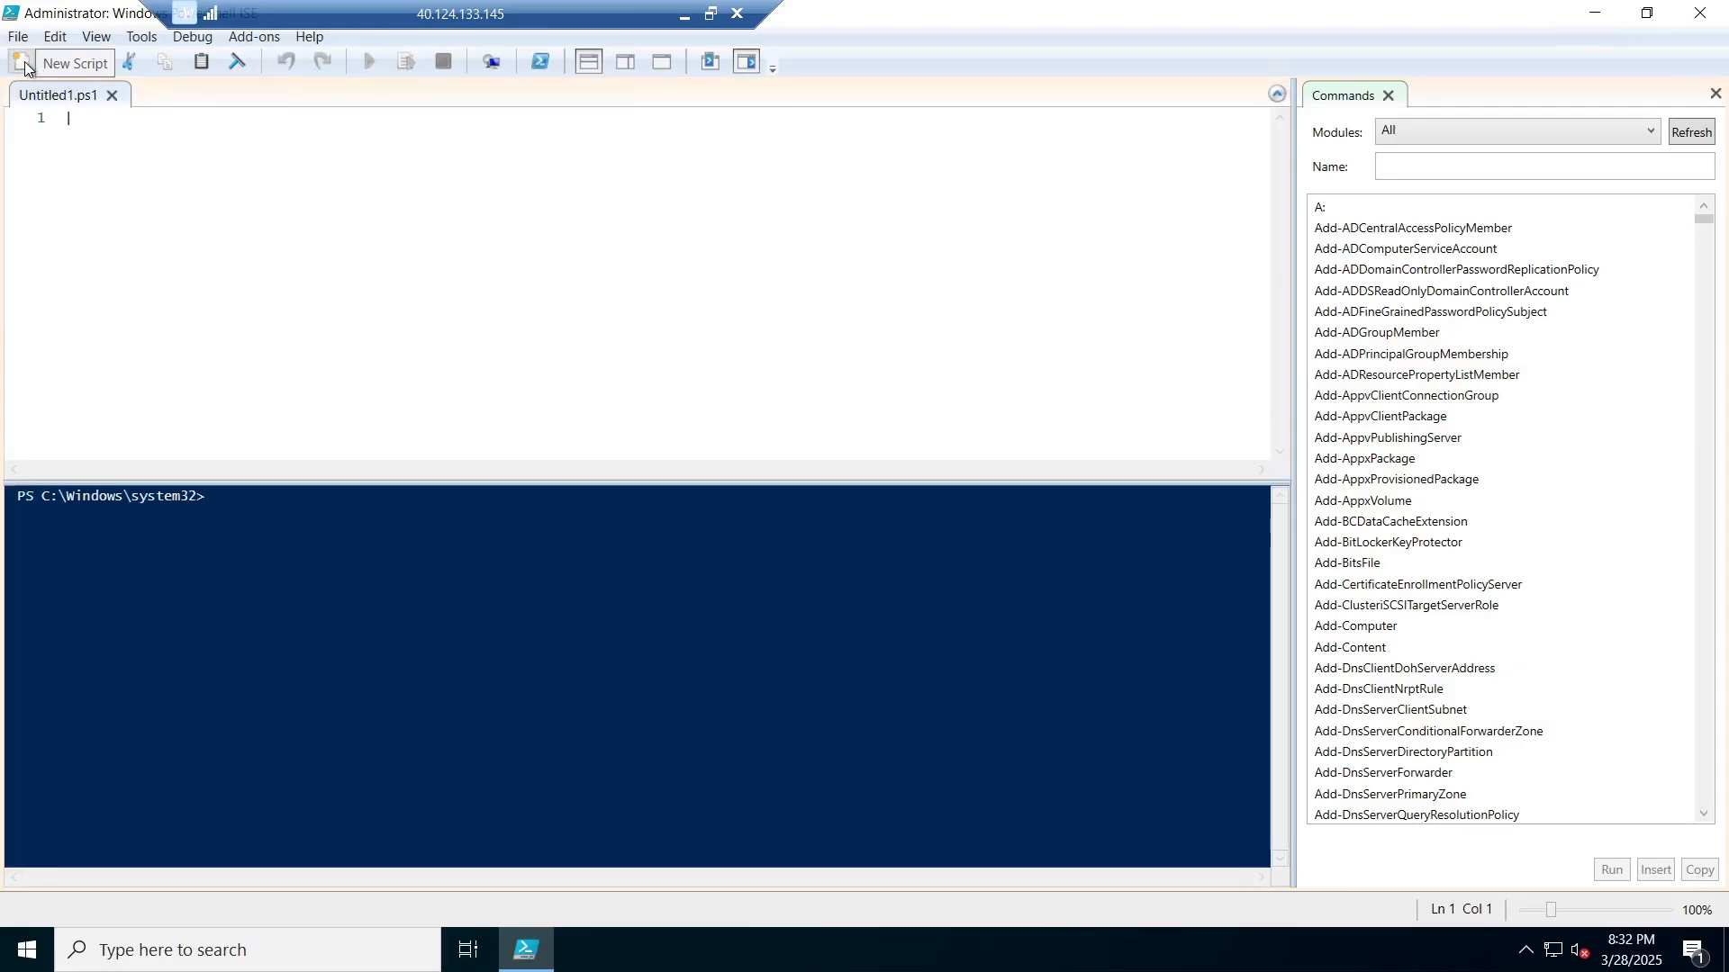
{"action": "left_click", "coordinate": [1715, 94]}
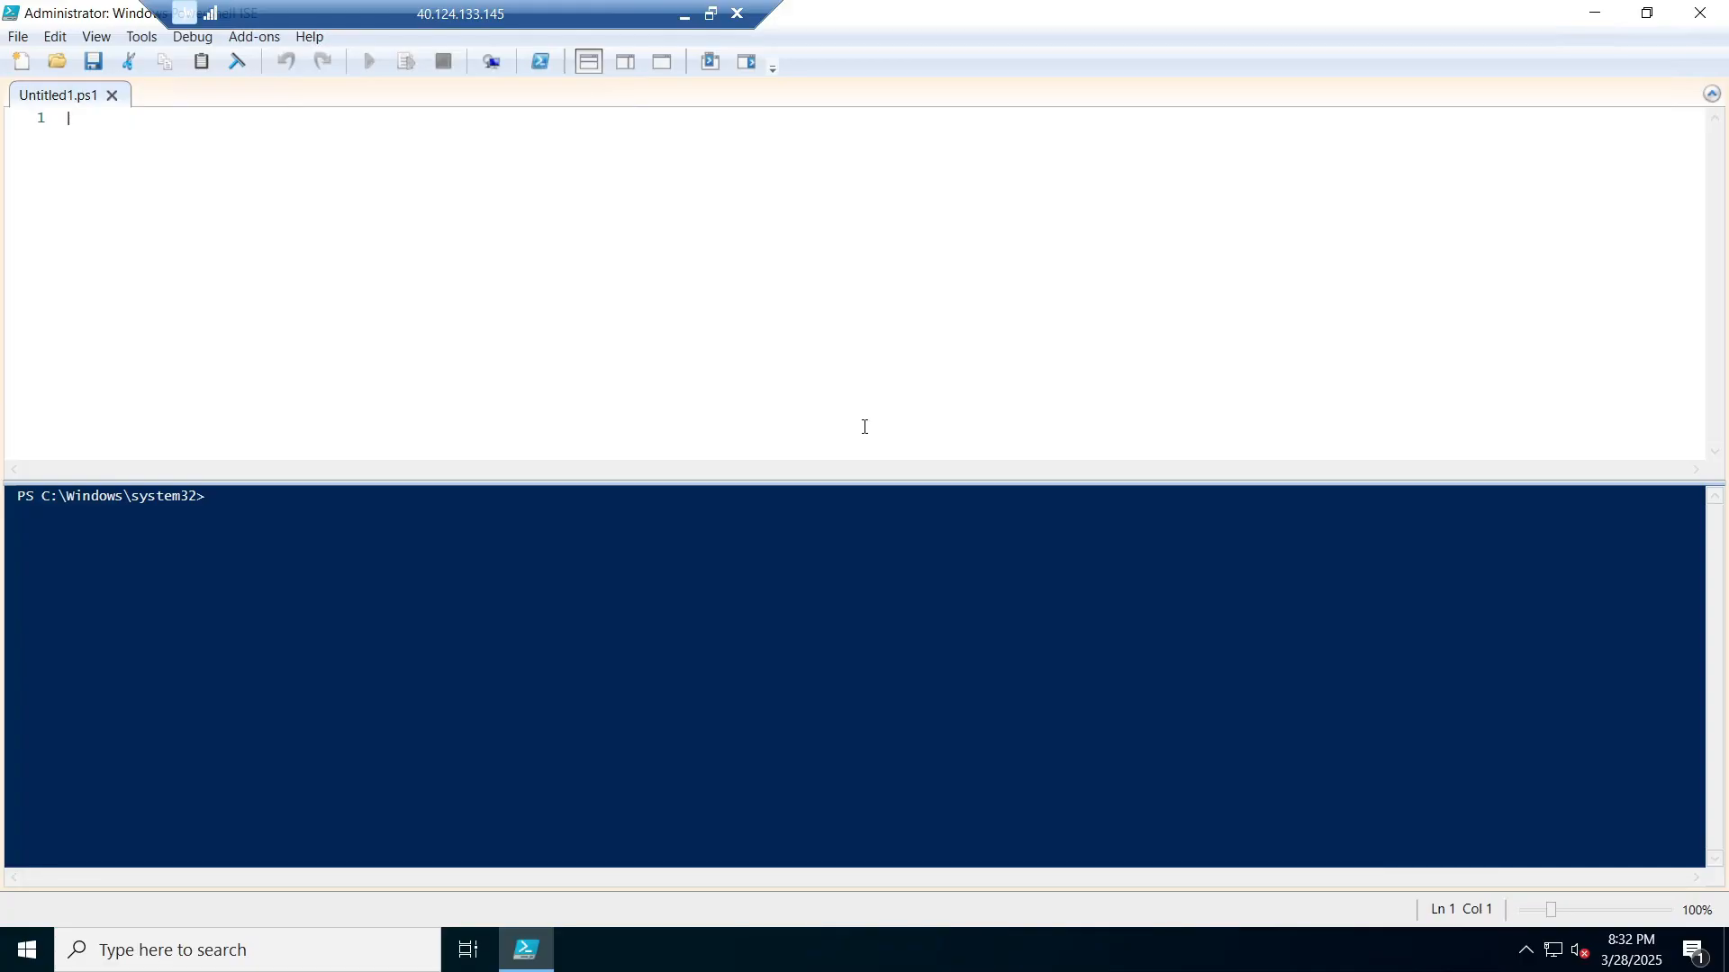
Step: Switch from the DC-1 session back to the Azure portal in the local browser
{"action": "key", "text": "super+Tab"}
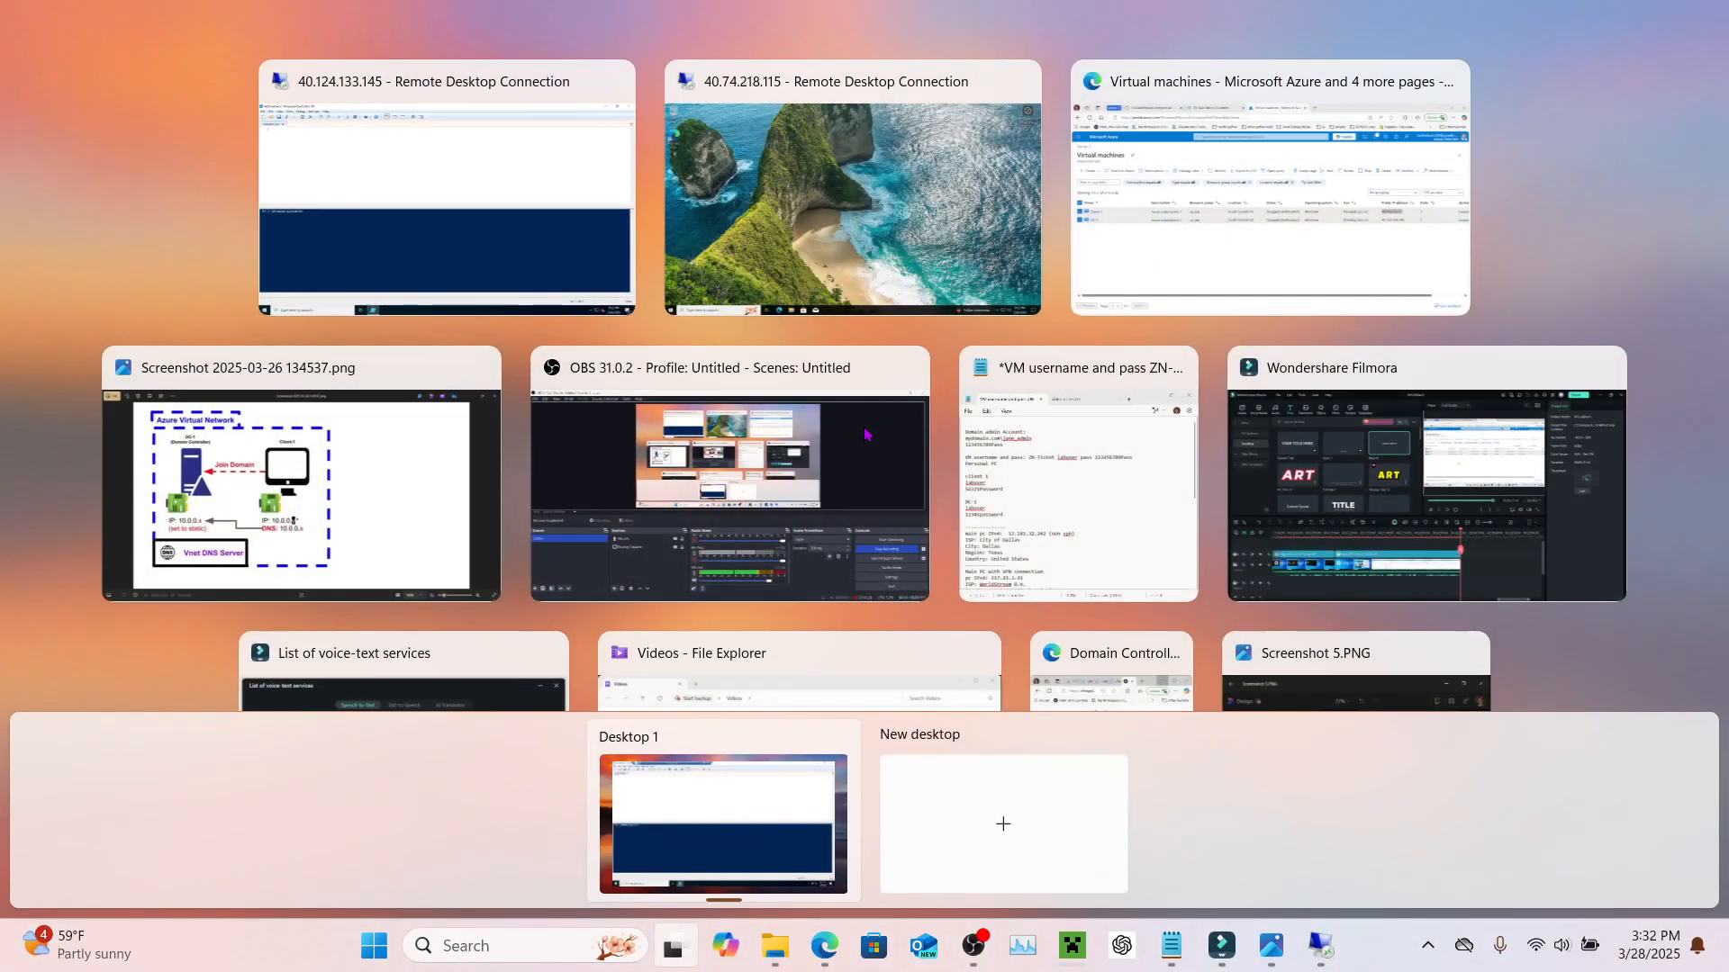
{"action": "key", "text": "Escape"}
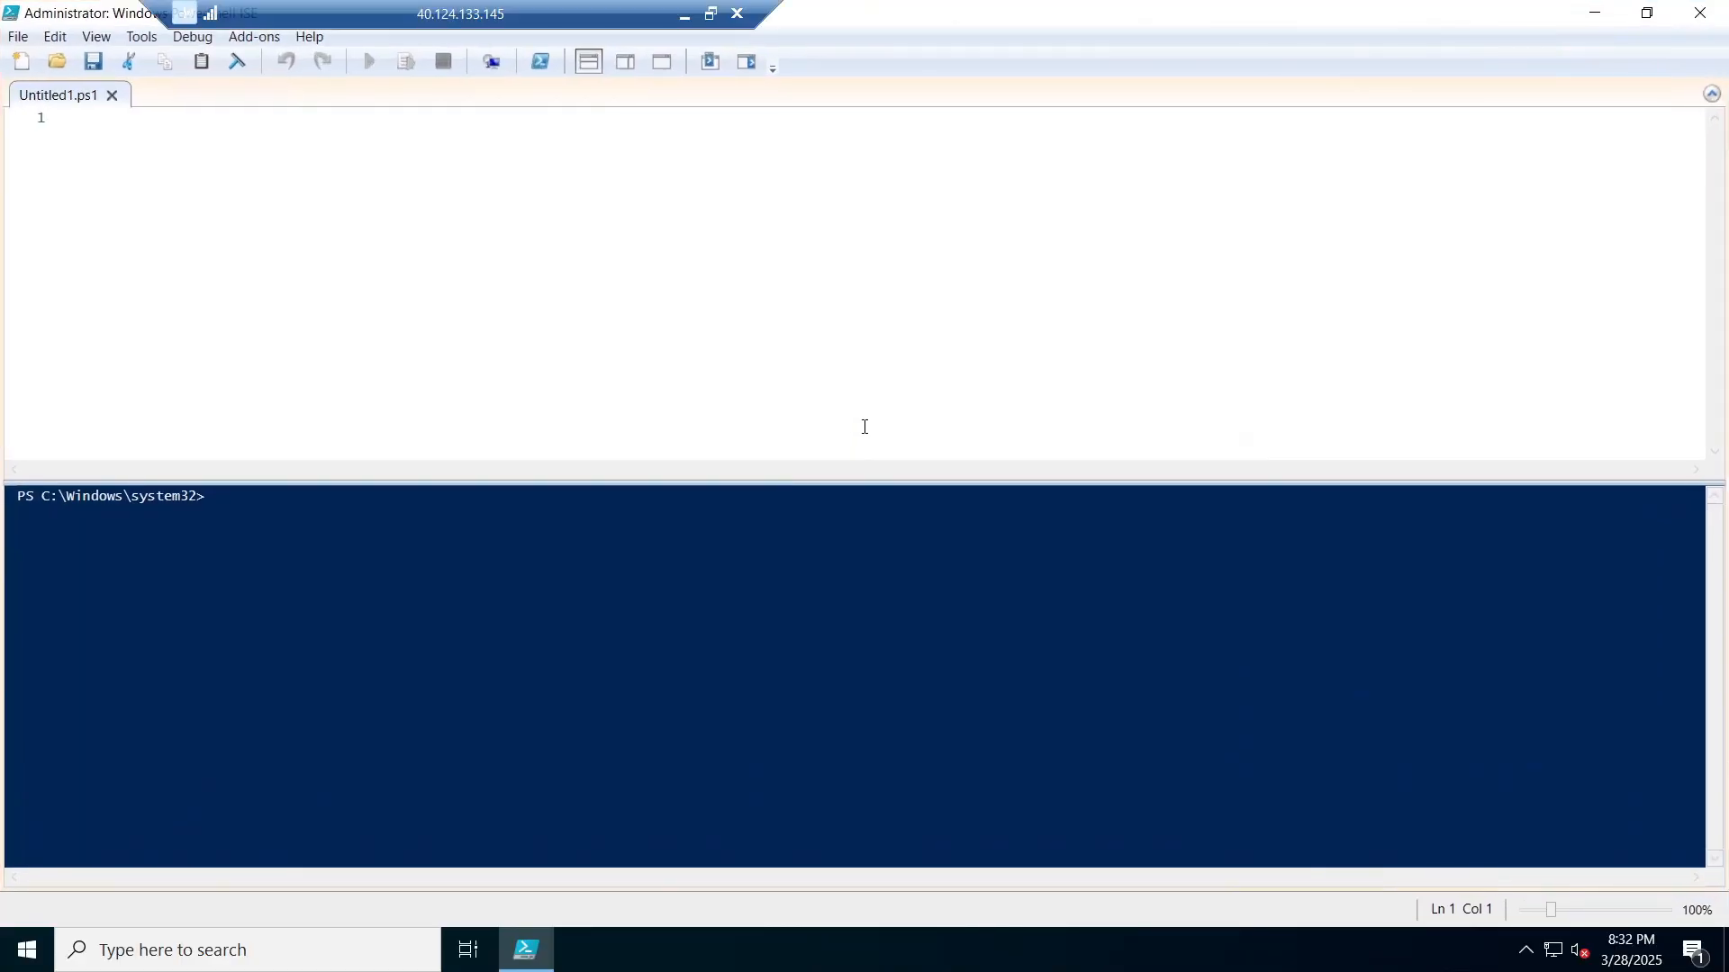
{"action": "key", "text": "super+Tab"}
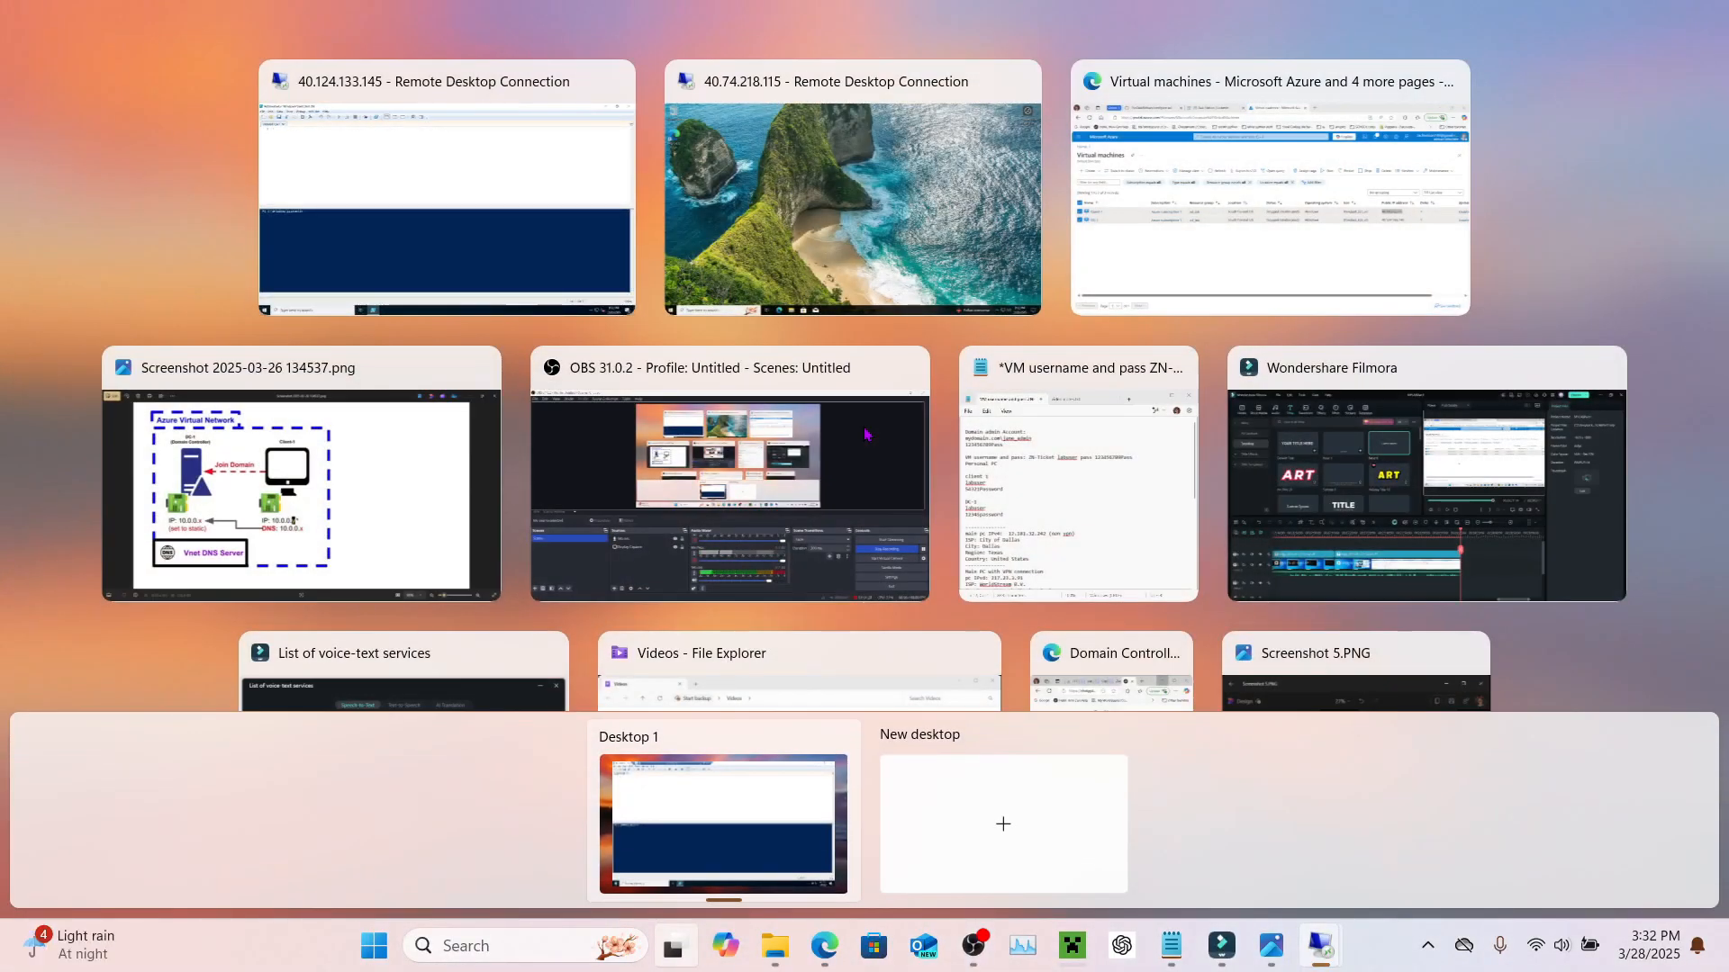
{"action": "key", "text": "Escape"}
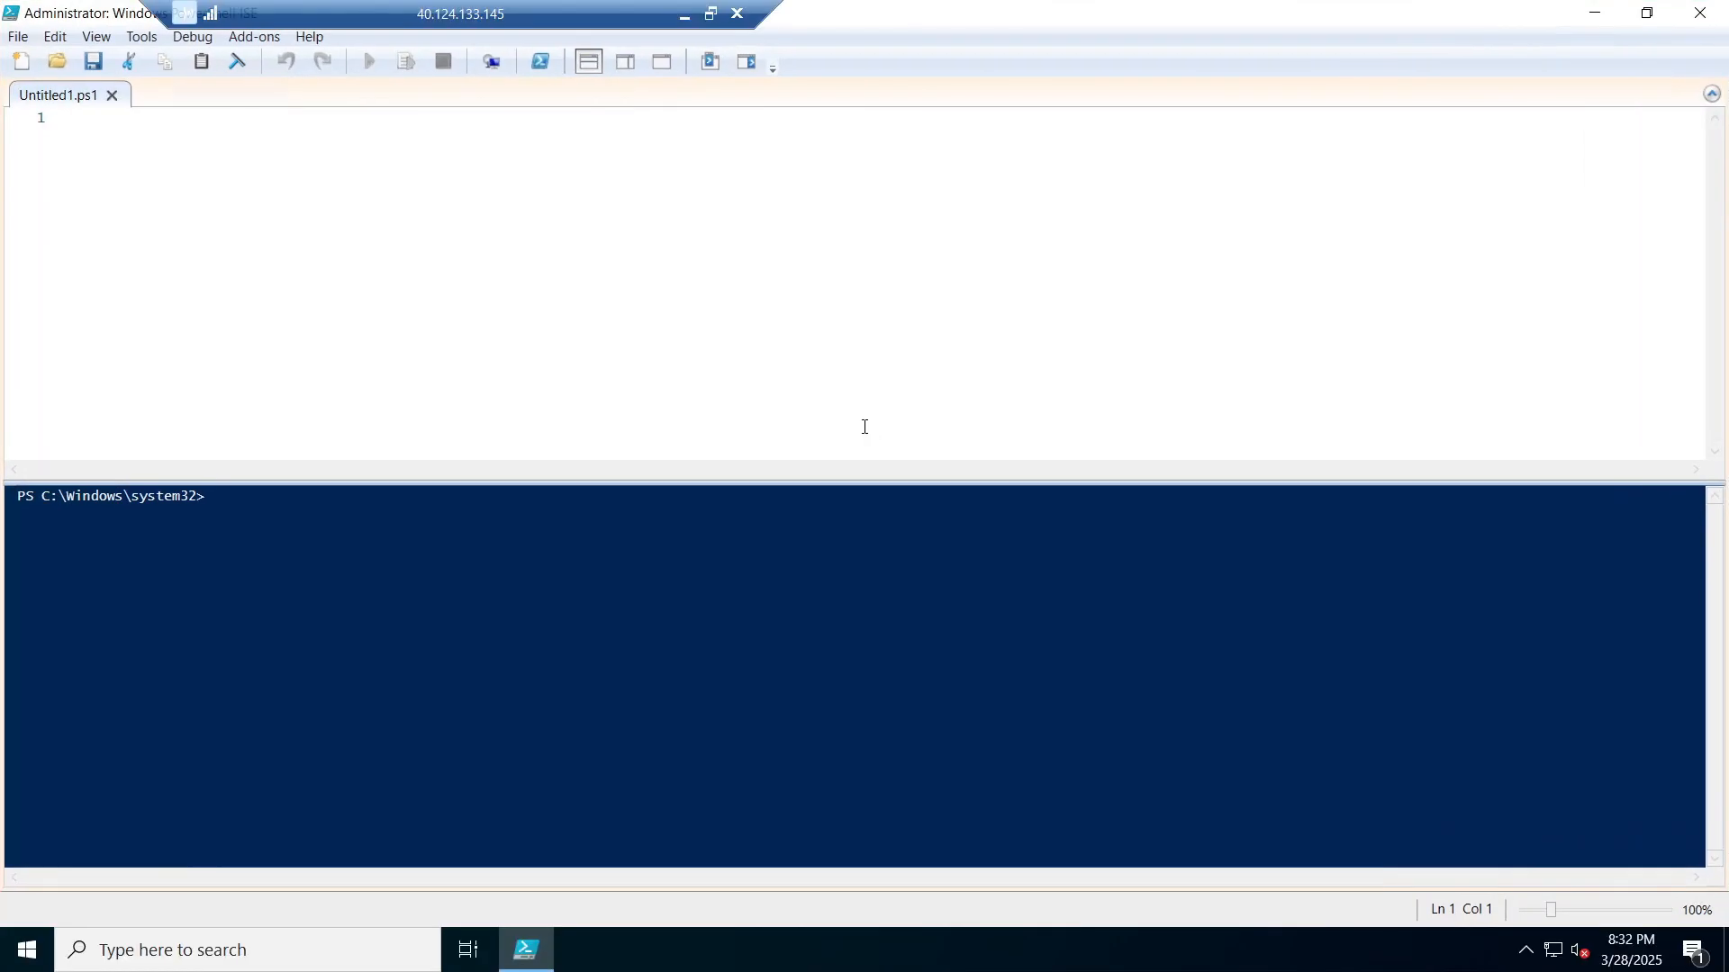
{"action": "key", "text": "alt+Tab"}
{"action": "key", "text": "alt+Tab"}
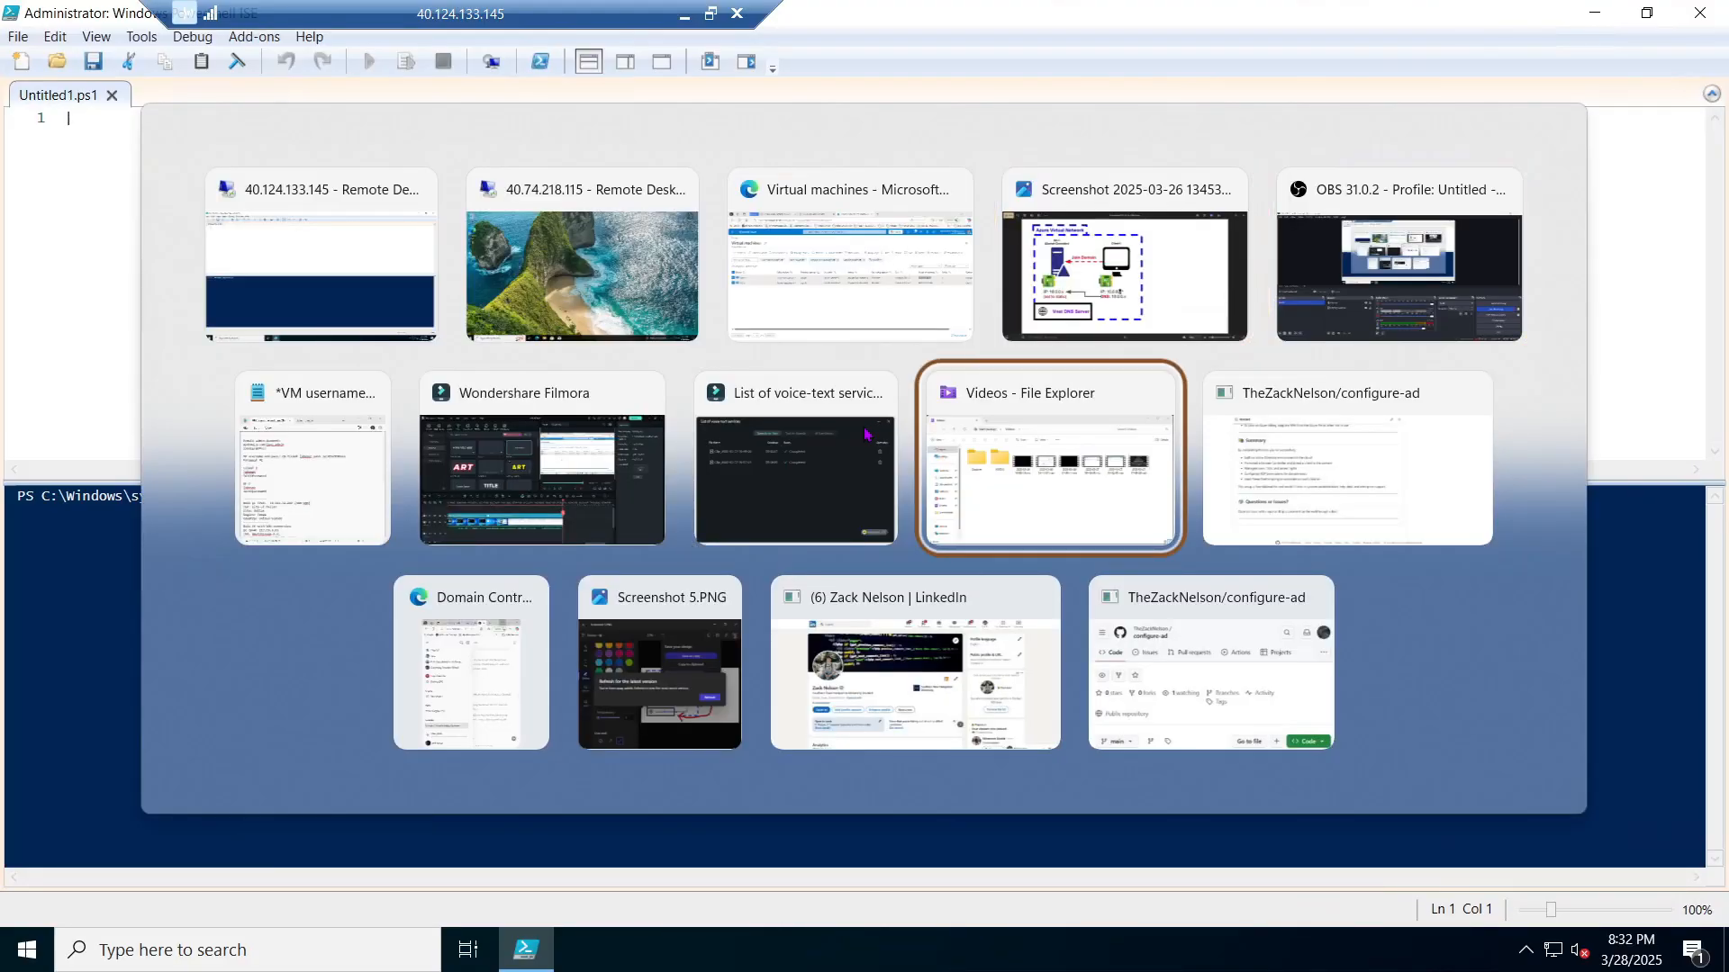
{"action": "key", "text": "alt+Up"}
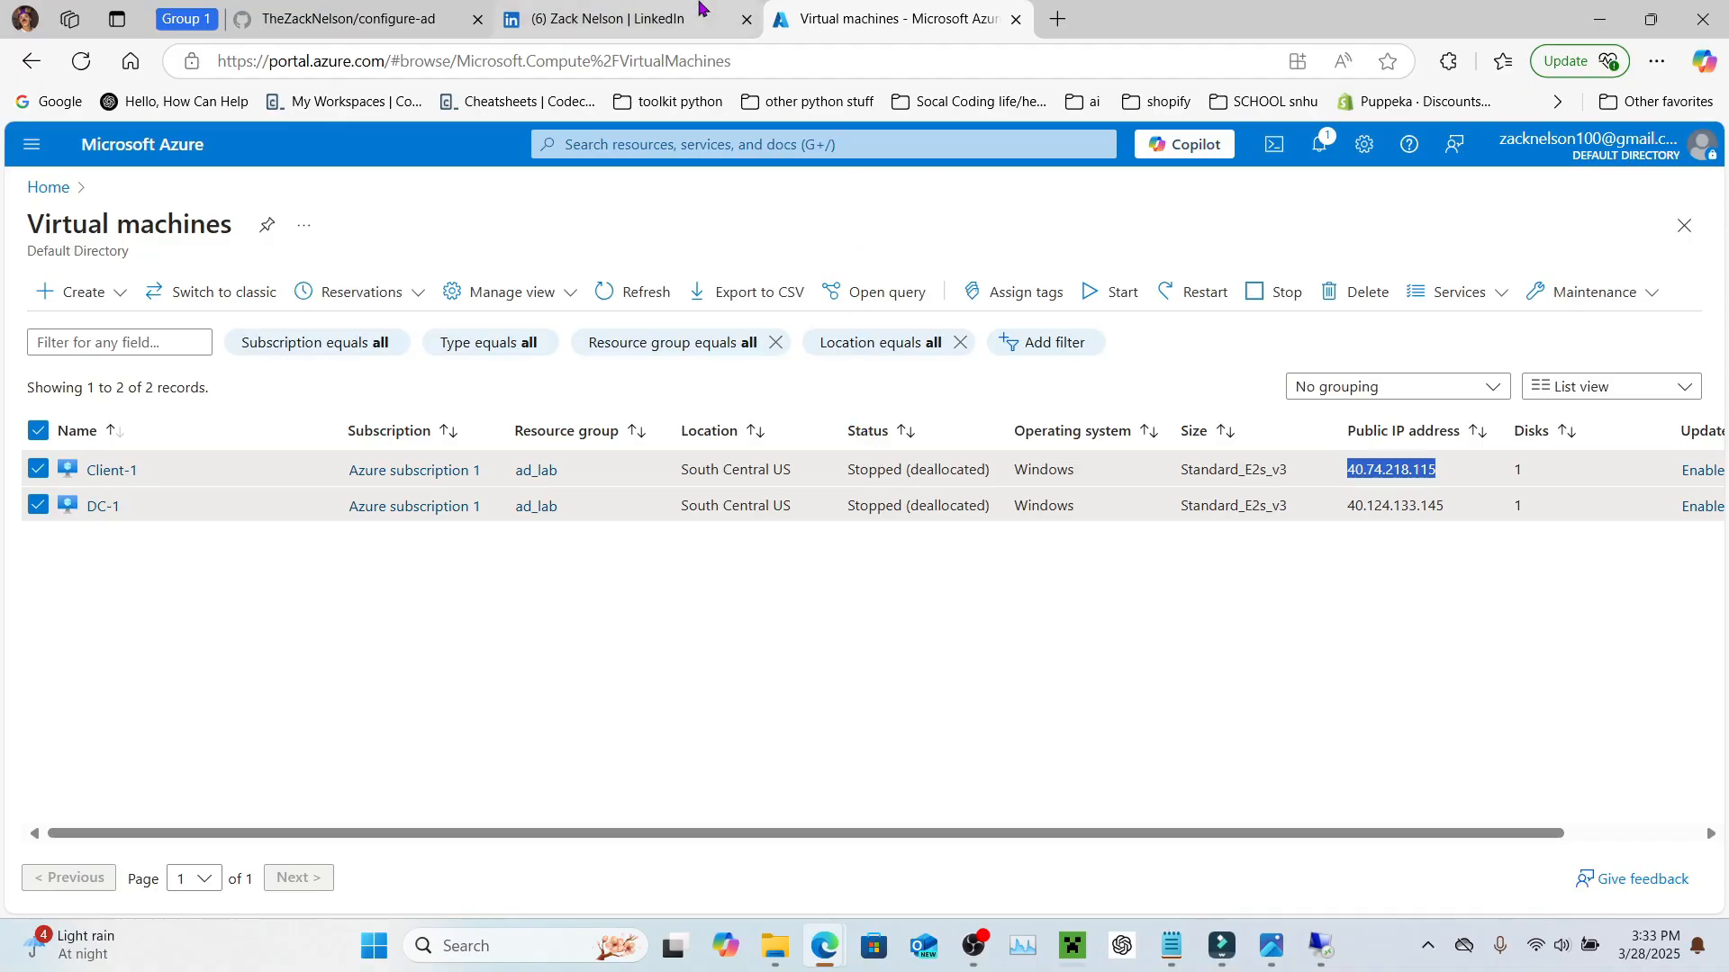
Step: Copy the raw Generate-Names-Create-Users.ps1 script linked from the configure-ad README
{"action": "left_click", "coordinate": [429, 15]}
{"action": "scroll", "coordinate": [781, 533], "scroll_direction": "up", "scroll_amount": 6}
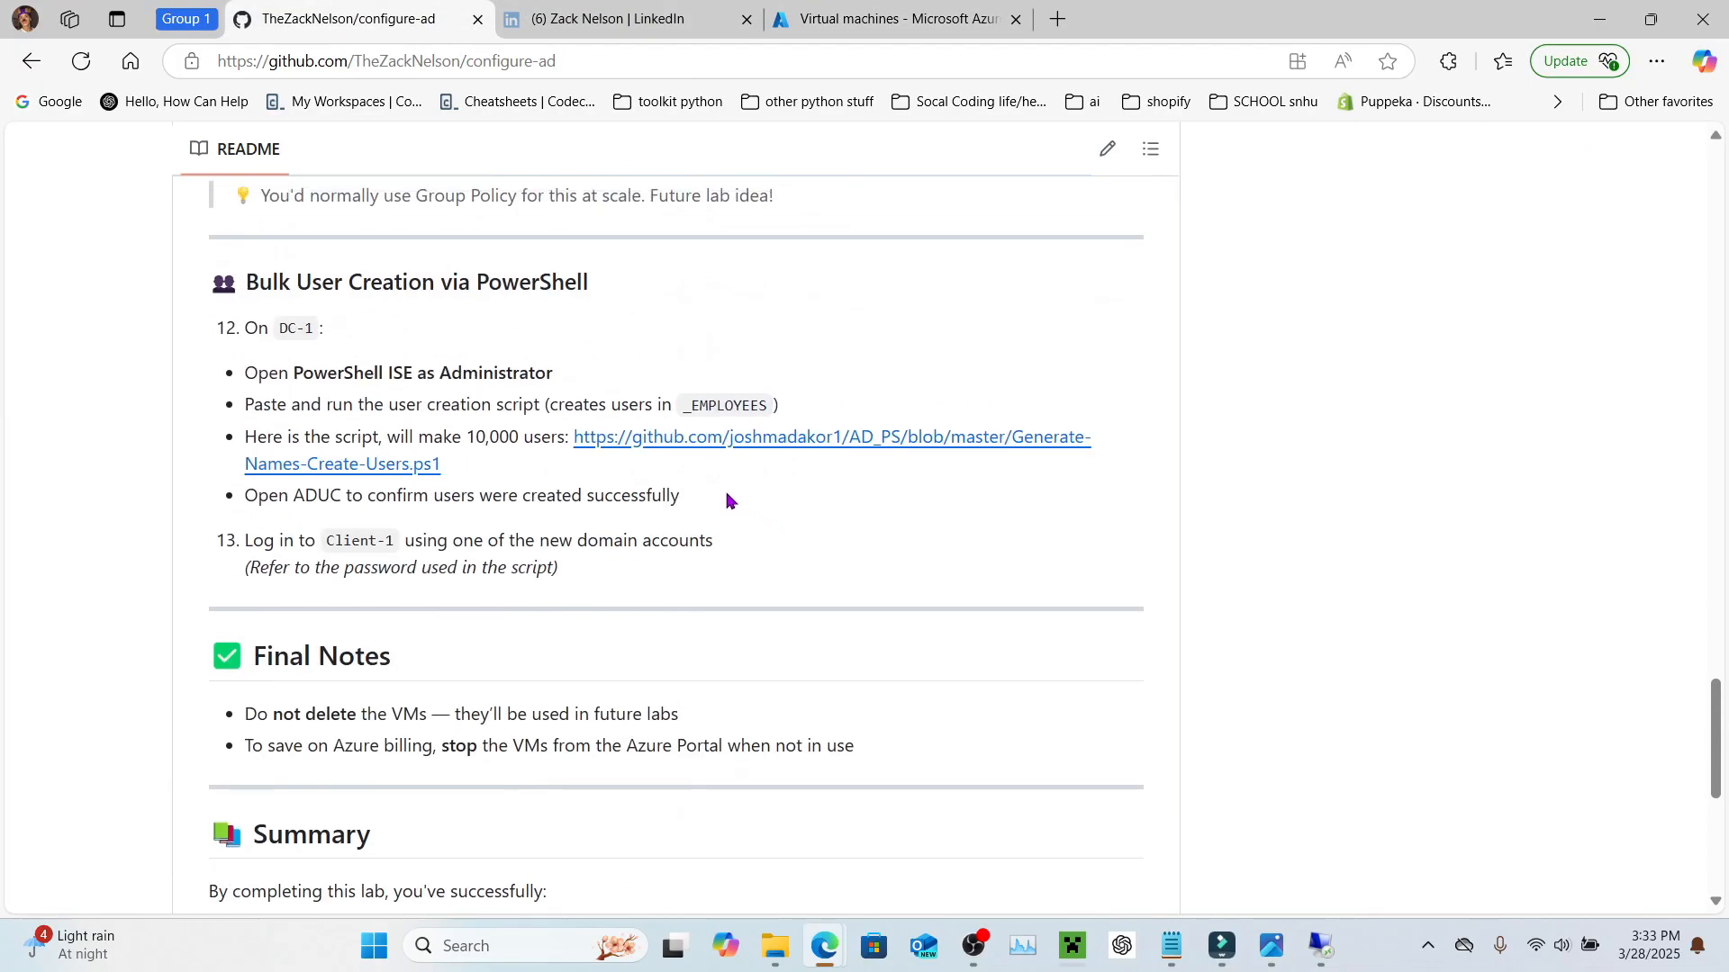
{"action": "left_click", "coordinate": [684, 444]}
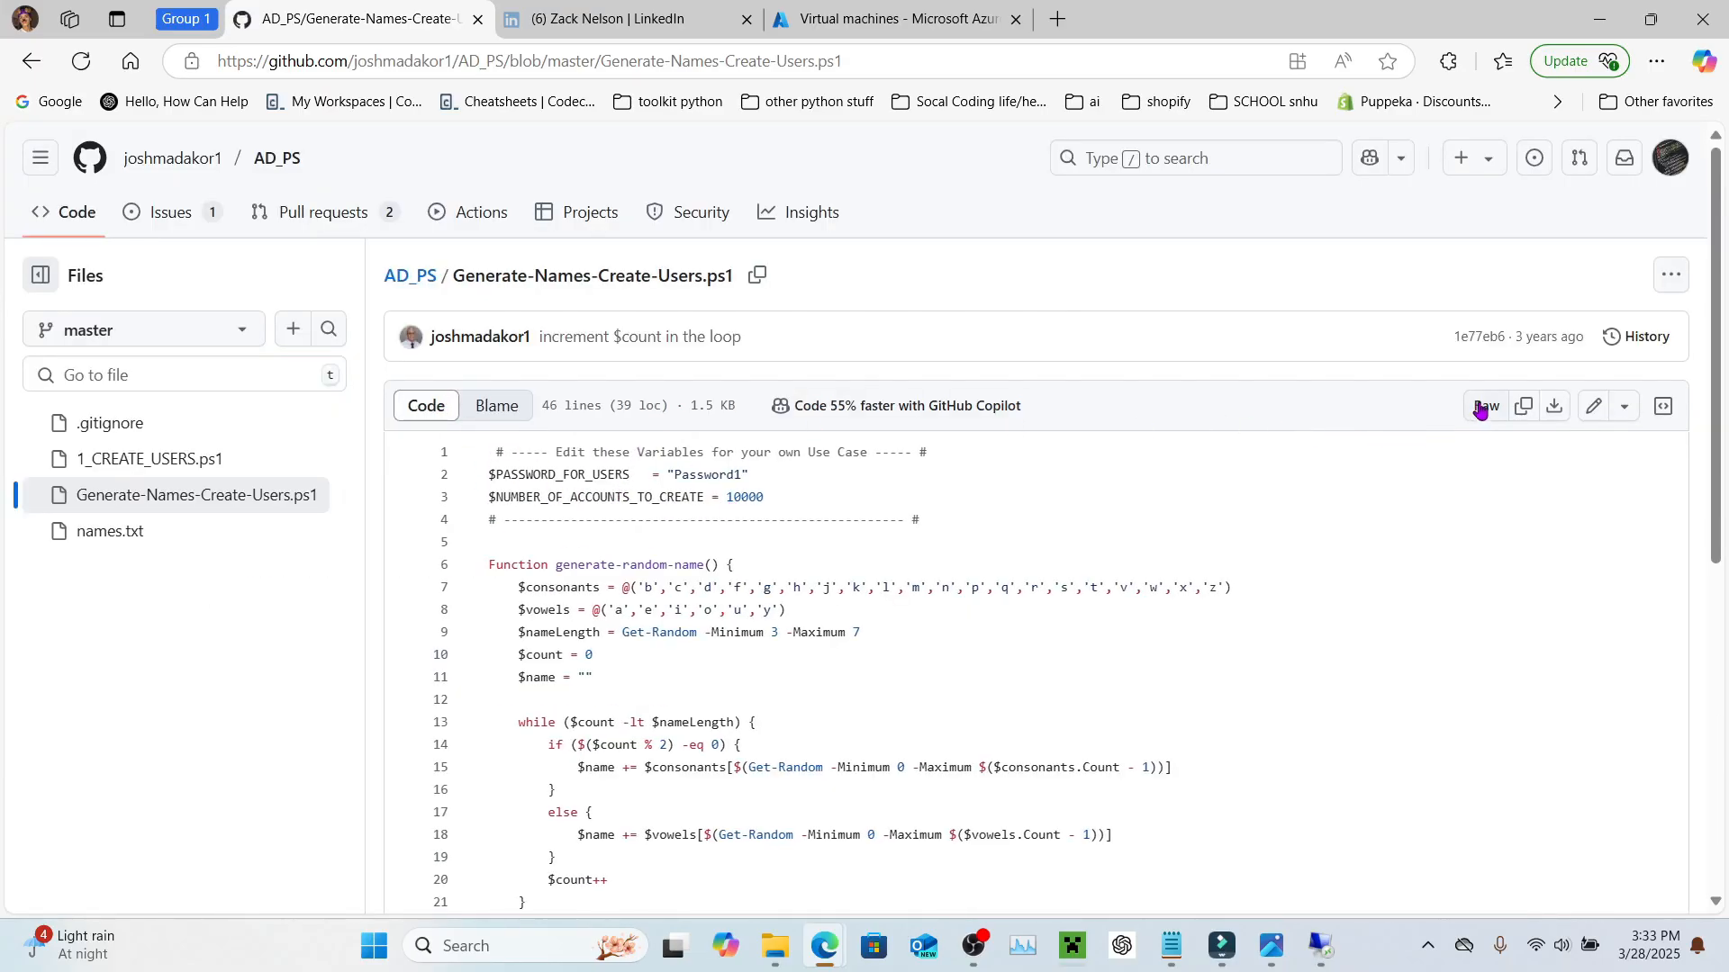
{"action": "left_click", "coordinate": [1531, 412]}
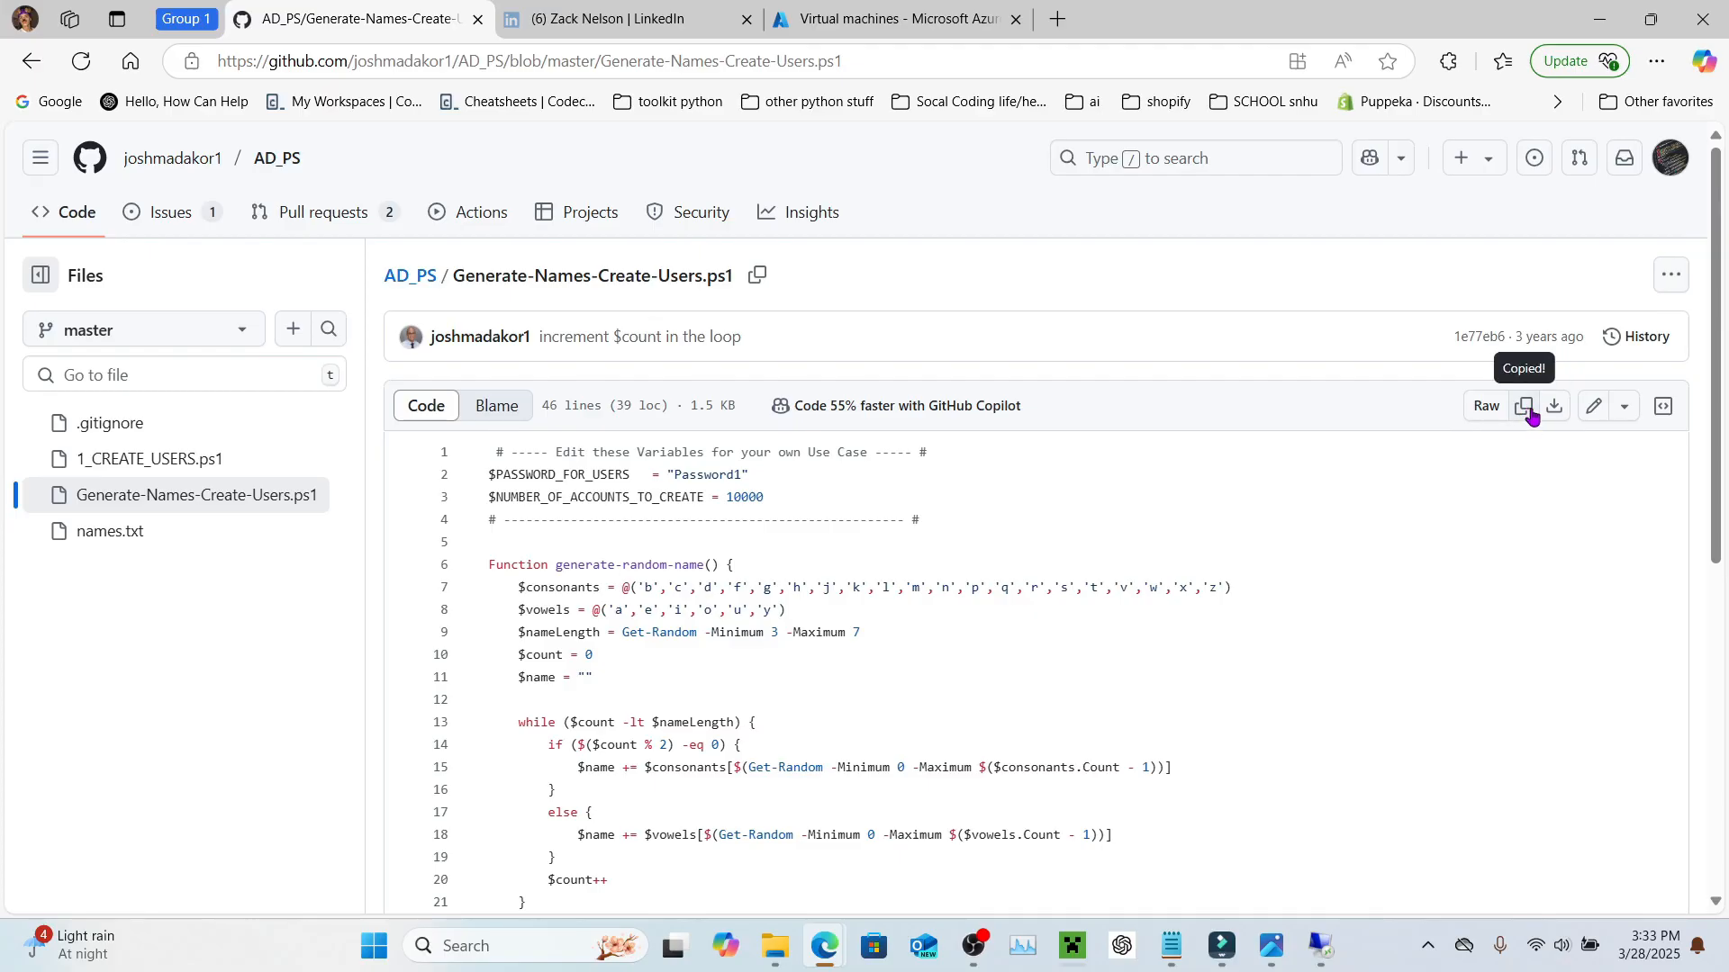
Step: Bring the DC-1 remote session with PowerShell ISE back to the front
{"action": "key", "text": "ctrl+alt+Tab"}
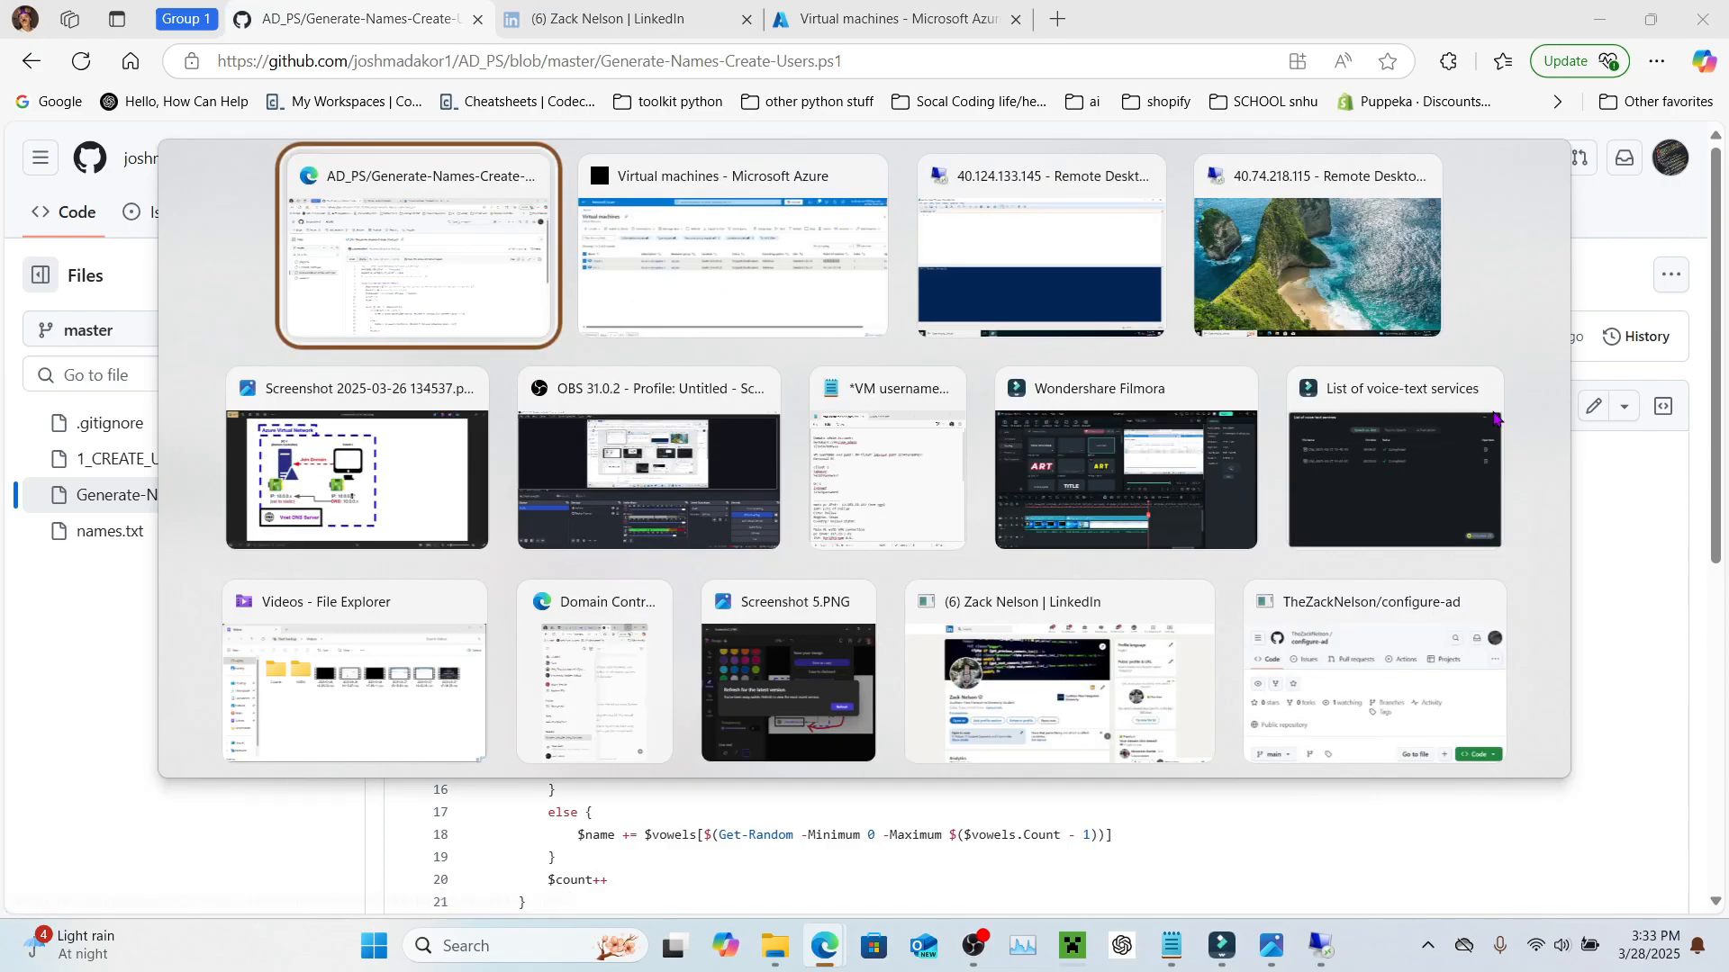
{"action": "key", "text": "Tab"}
{"action": "key", "text": "Tab"}
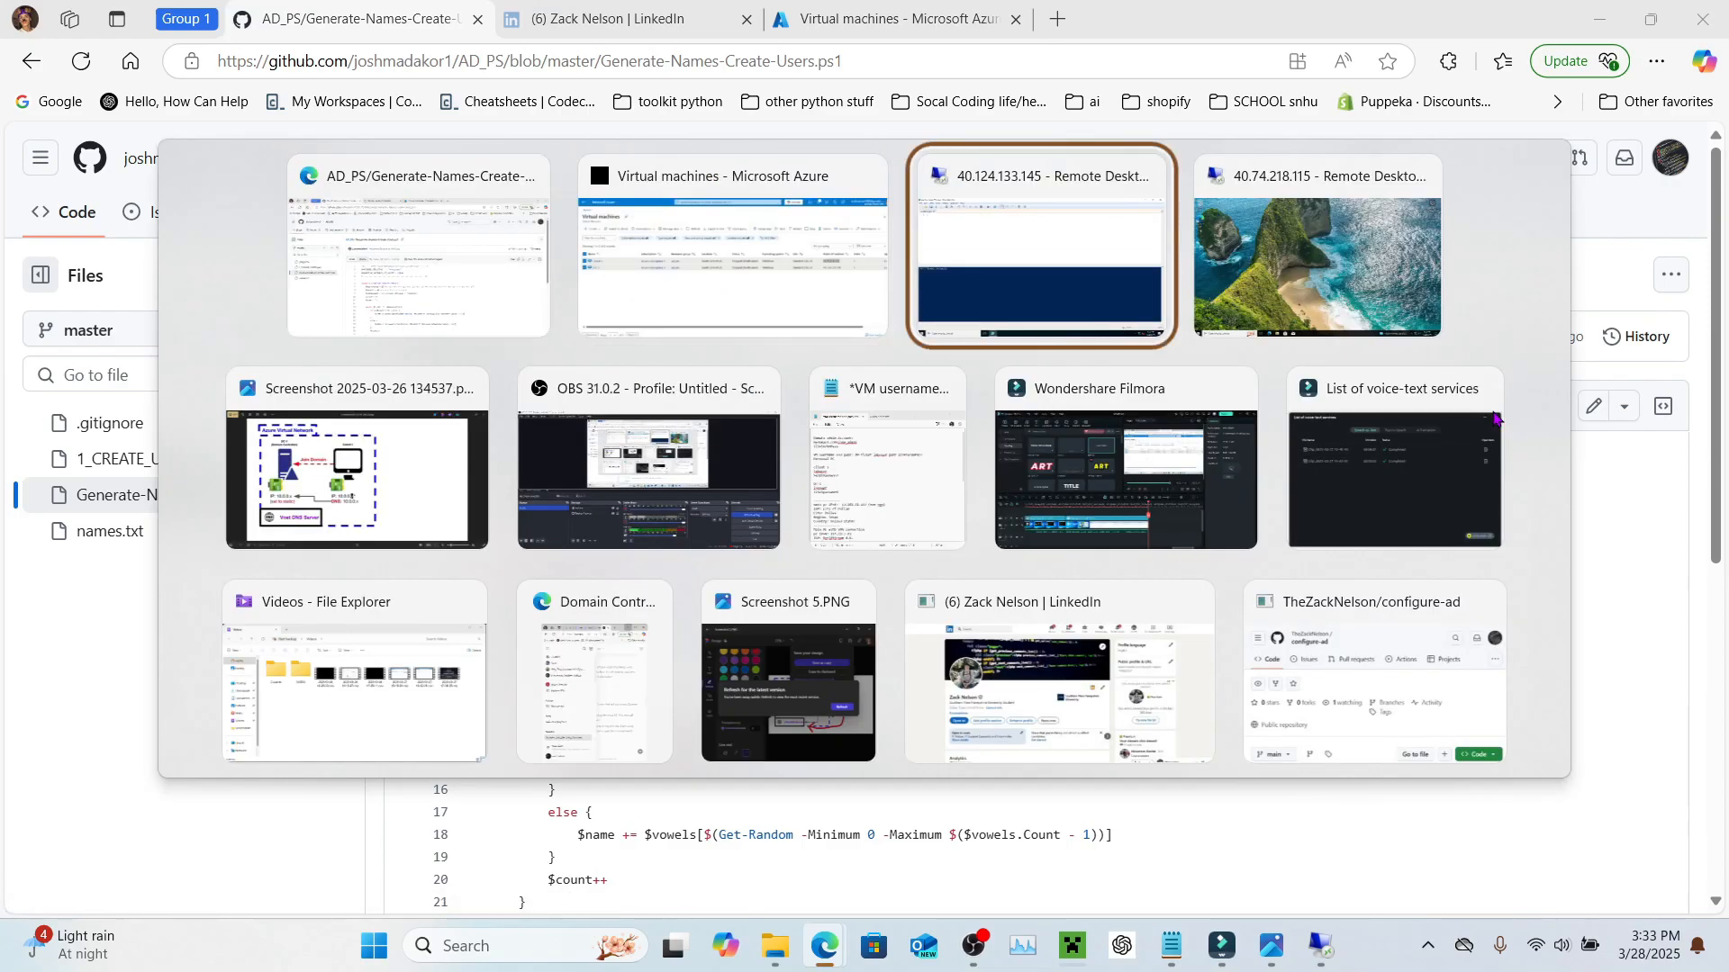
{"action": "key", "text": "Return"}
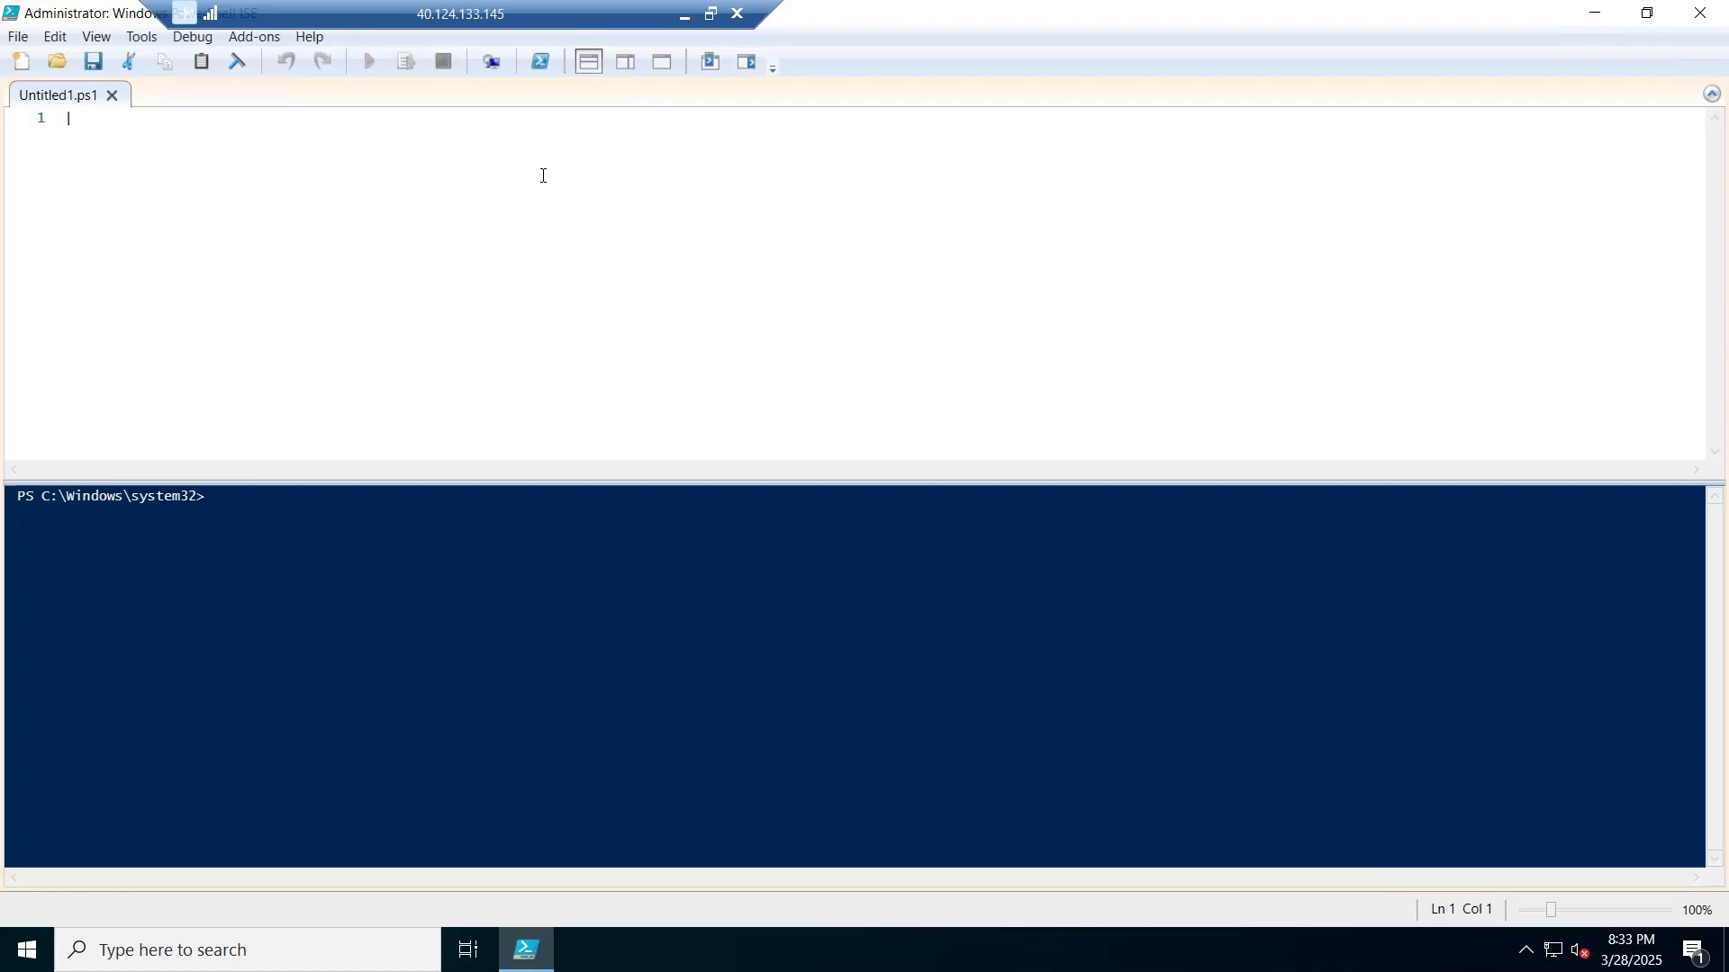
Step: Paste the 46-line user-creation script and highlight its -Path "ou=_EMPLOYEES" target on line 43
{"action": "key", "text": "ctrl+v"}
{"action": "scroll", "coordinate": [543, 176], "scroll_direction": "down", "scroll_amount": 2}
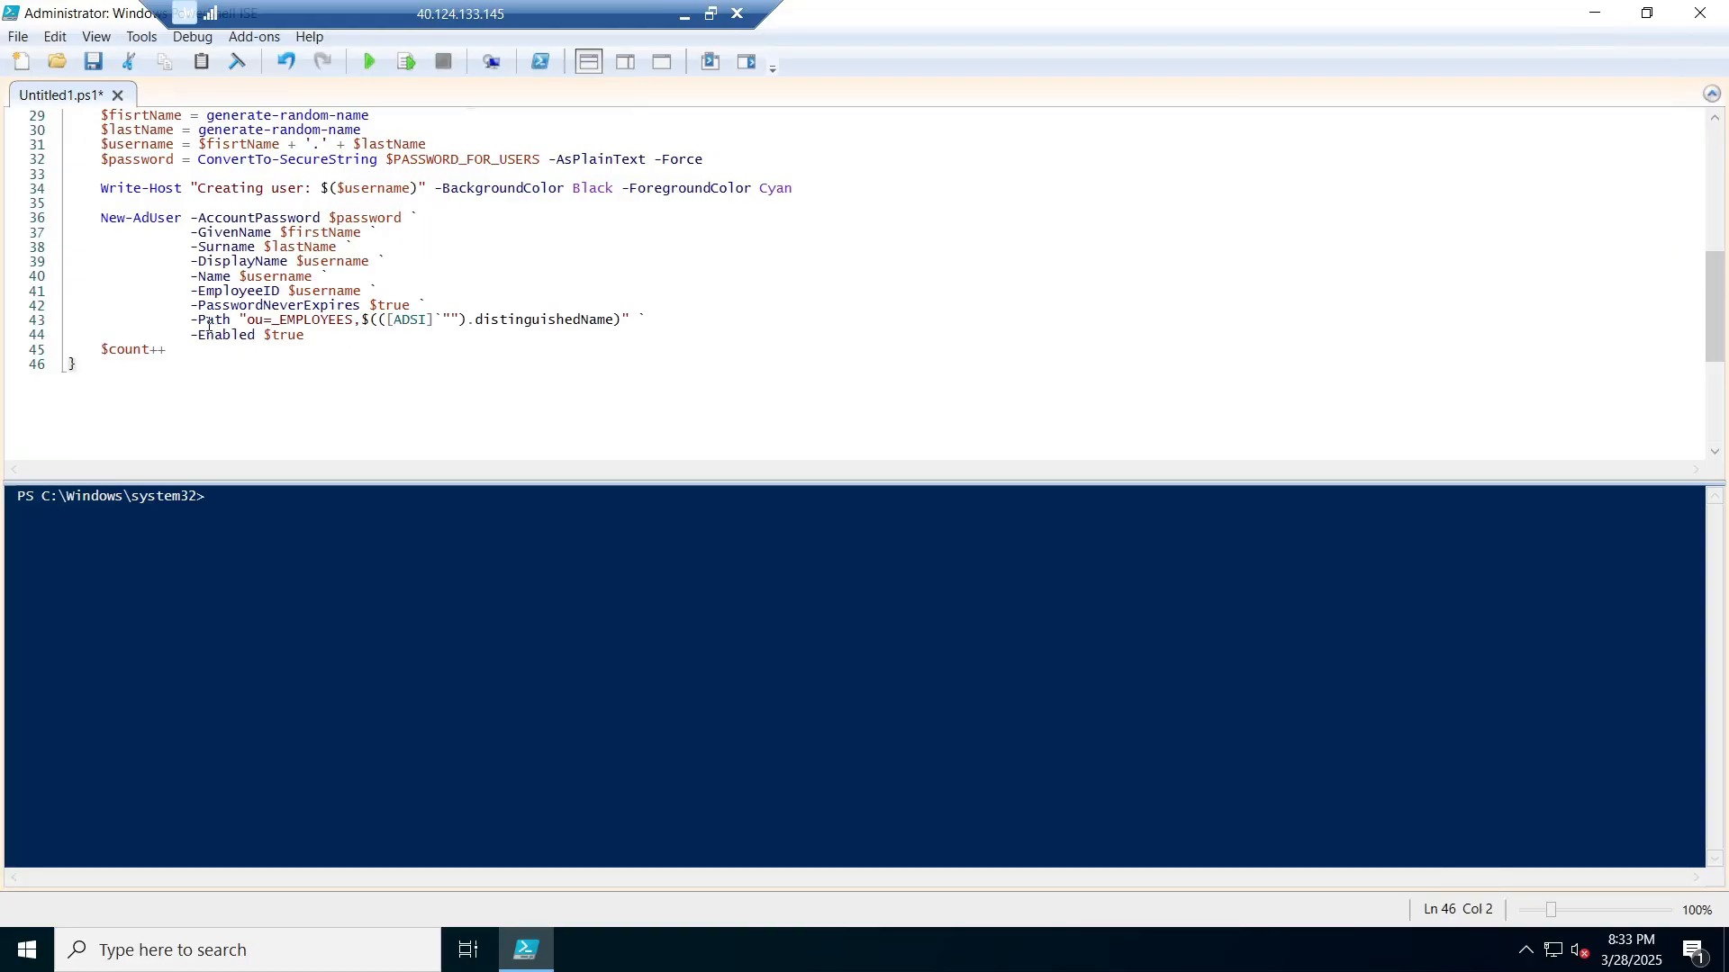
{"action": "left_click_drag", "start_coordinate": [179, 321], "coordinate": [361, 323]}
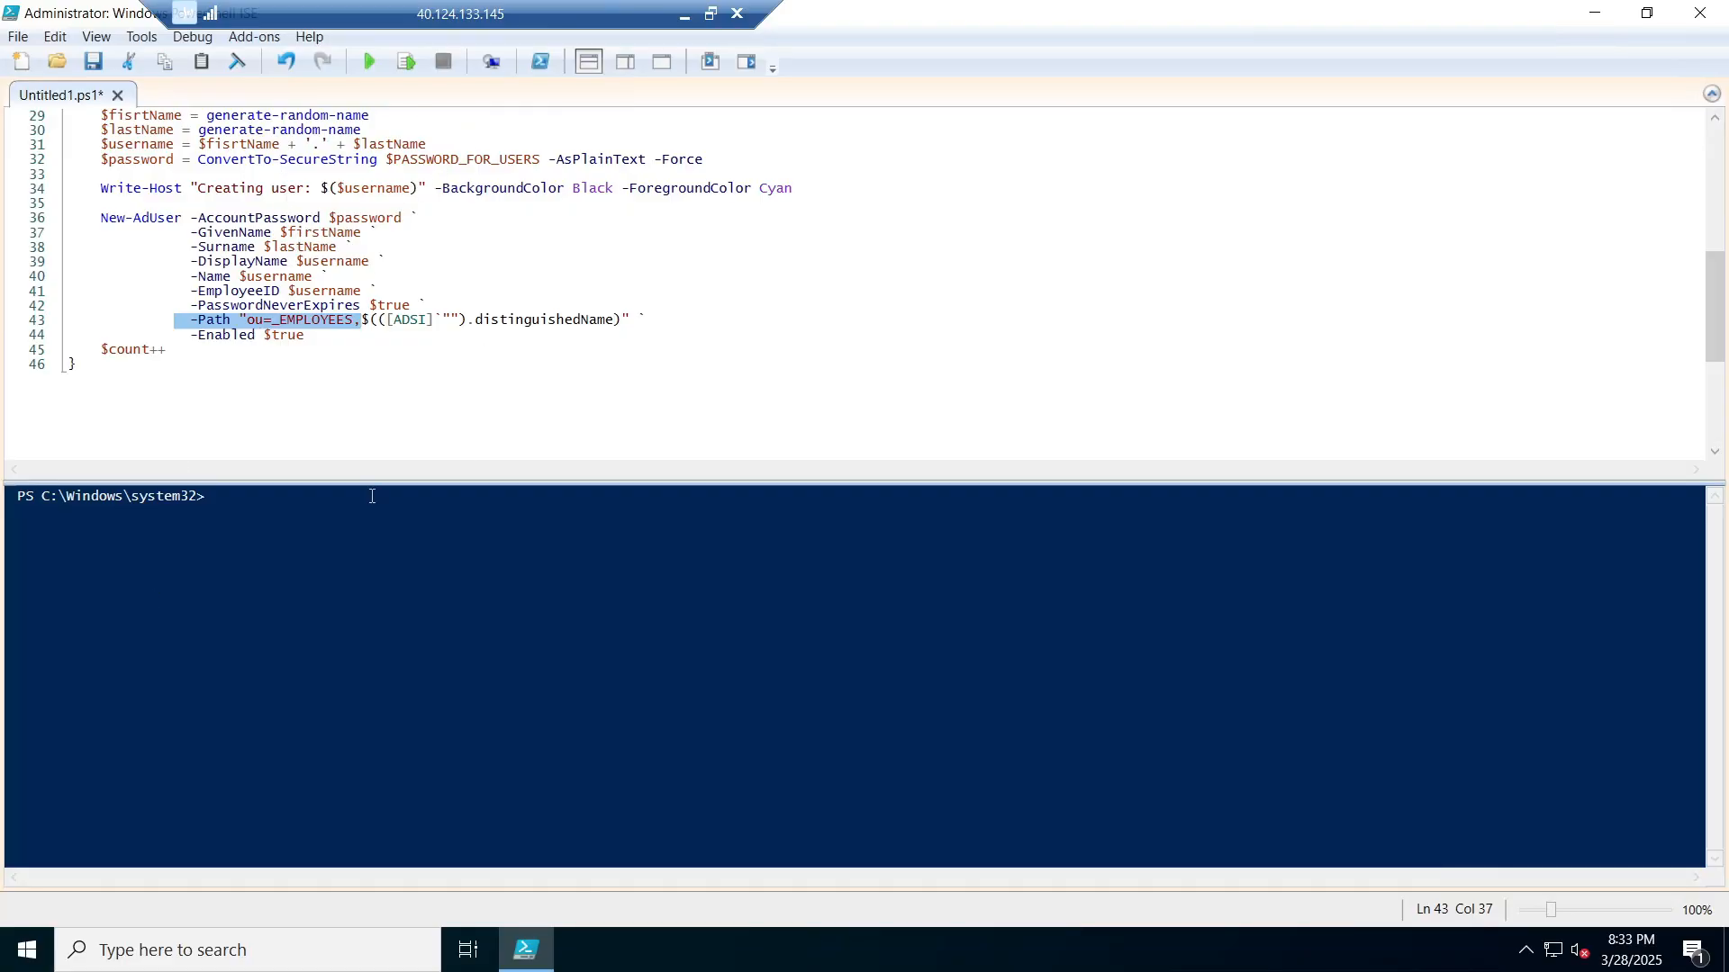
Step: Launch Active Directory Users and Computers from Windows Administrative Tools, windowed over the script
{"action": "right_click", "coordinate": [27, 962]}
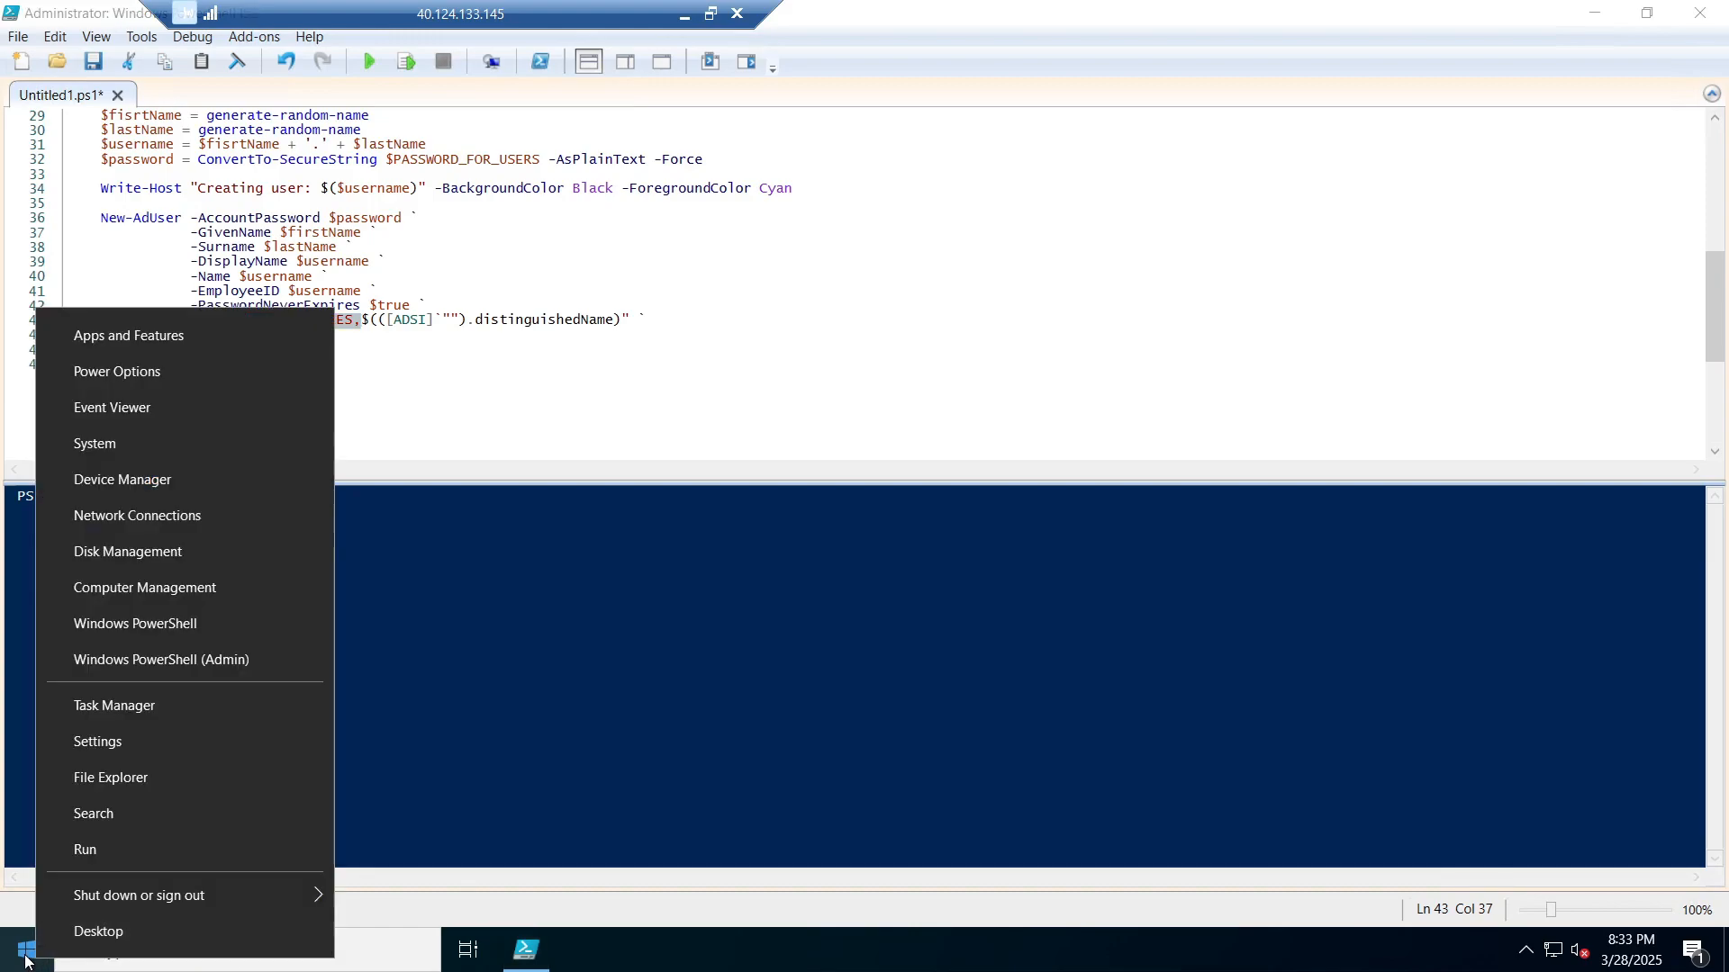
{"action": "left_click", "coordinate": [25, 964]}
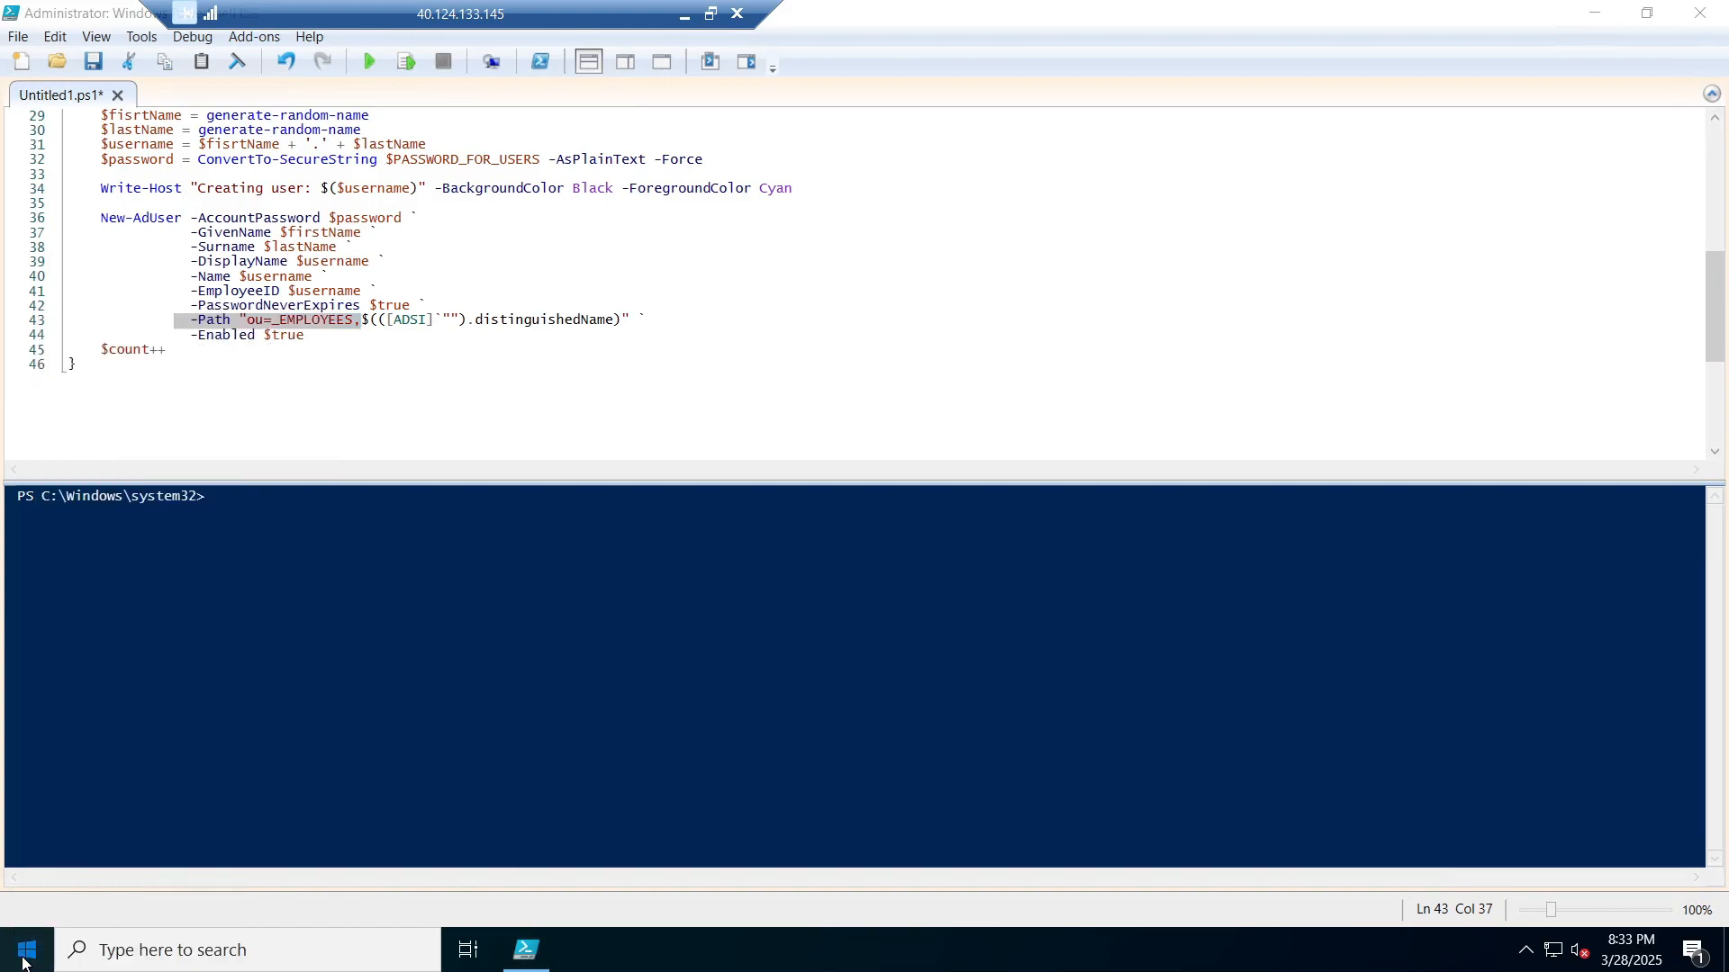
{"action": "left_click", "coordinate": [25, 964]}
{"action": "left_click", "coordinate": [194, 520]}
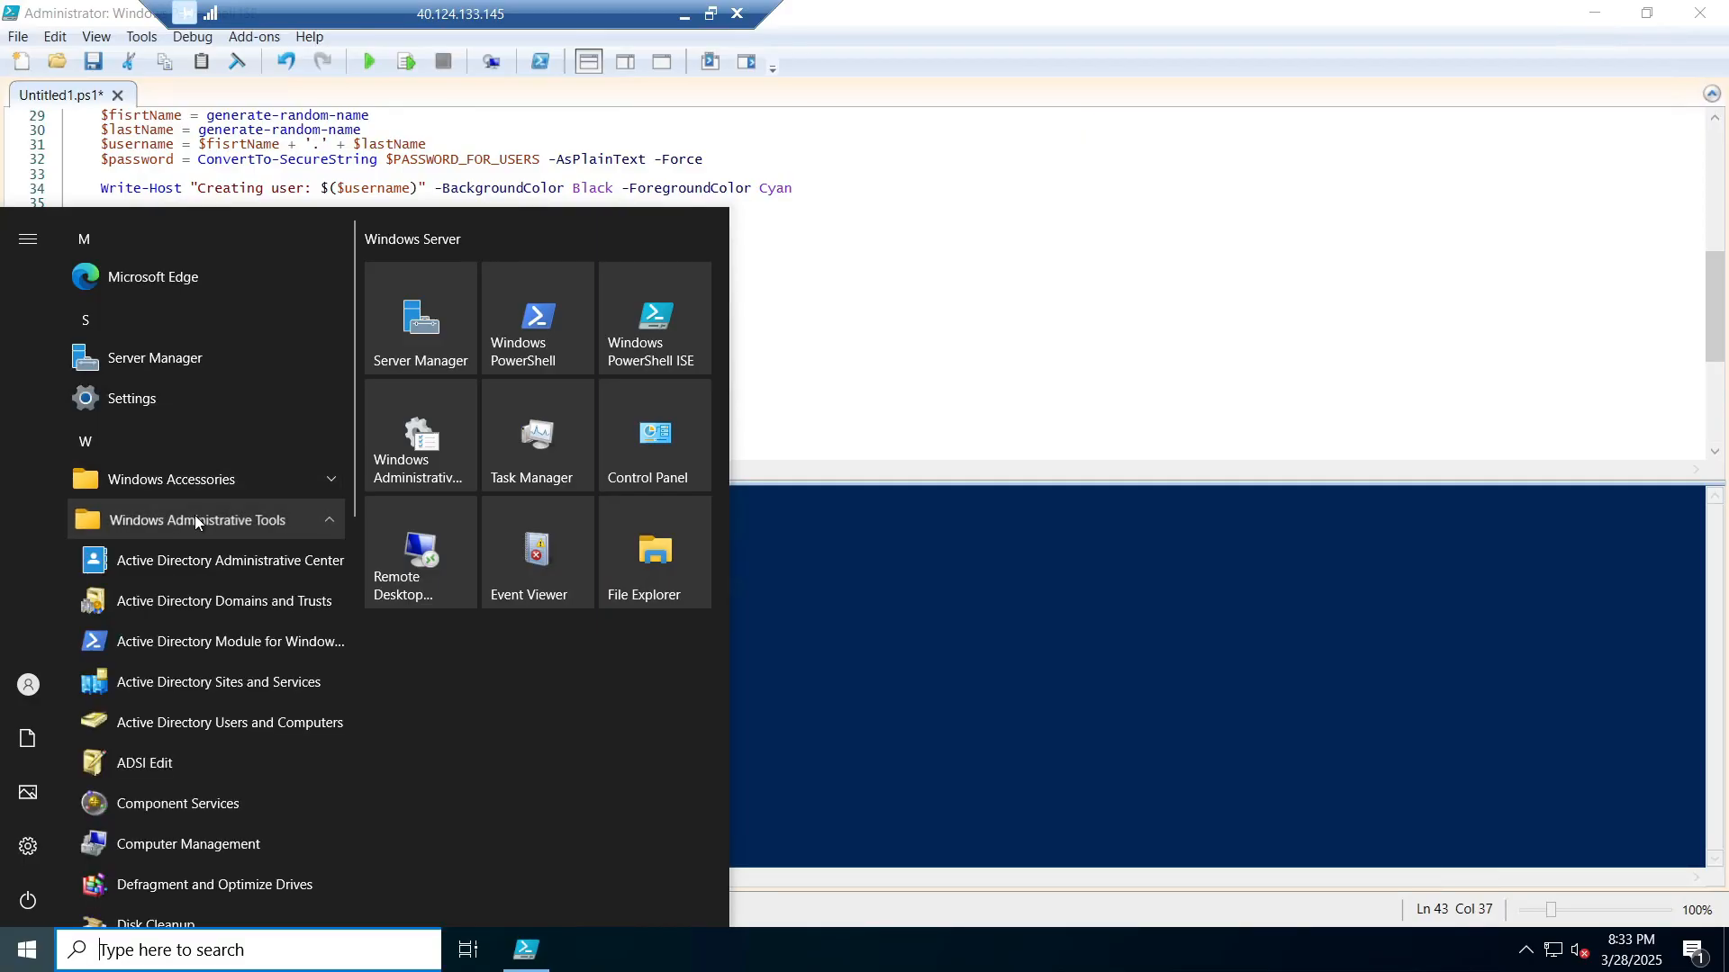
{"action": "left_click", "coordinate": [258, 726]}
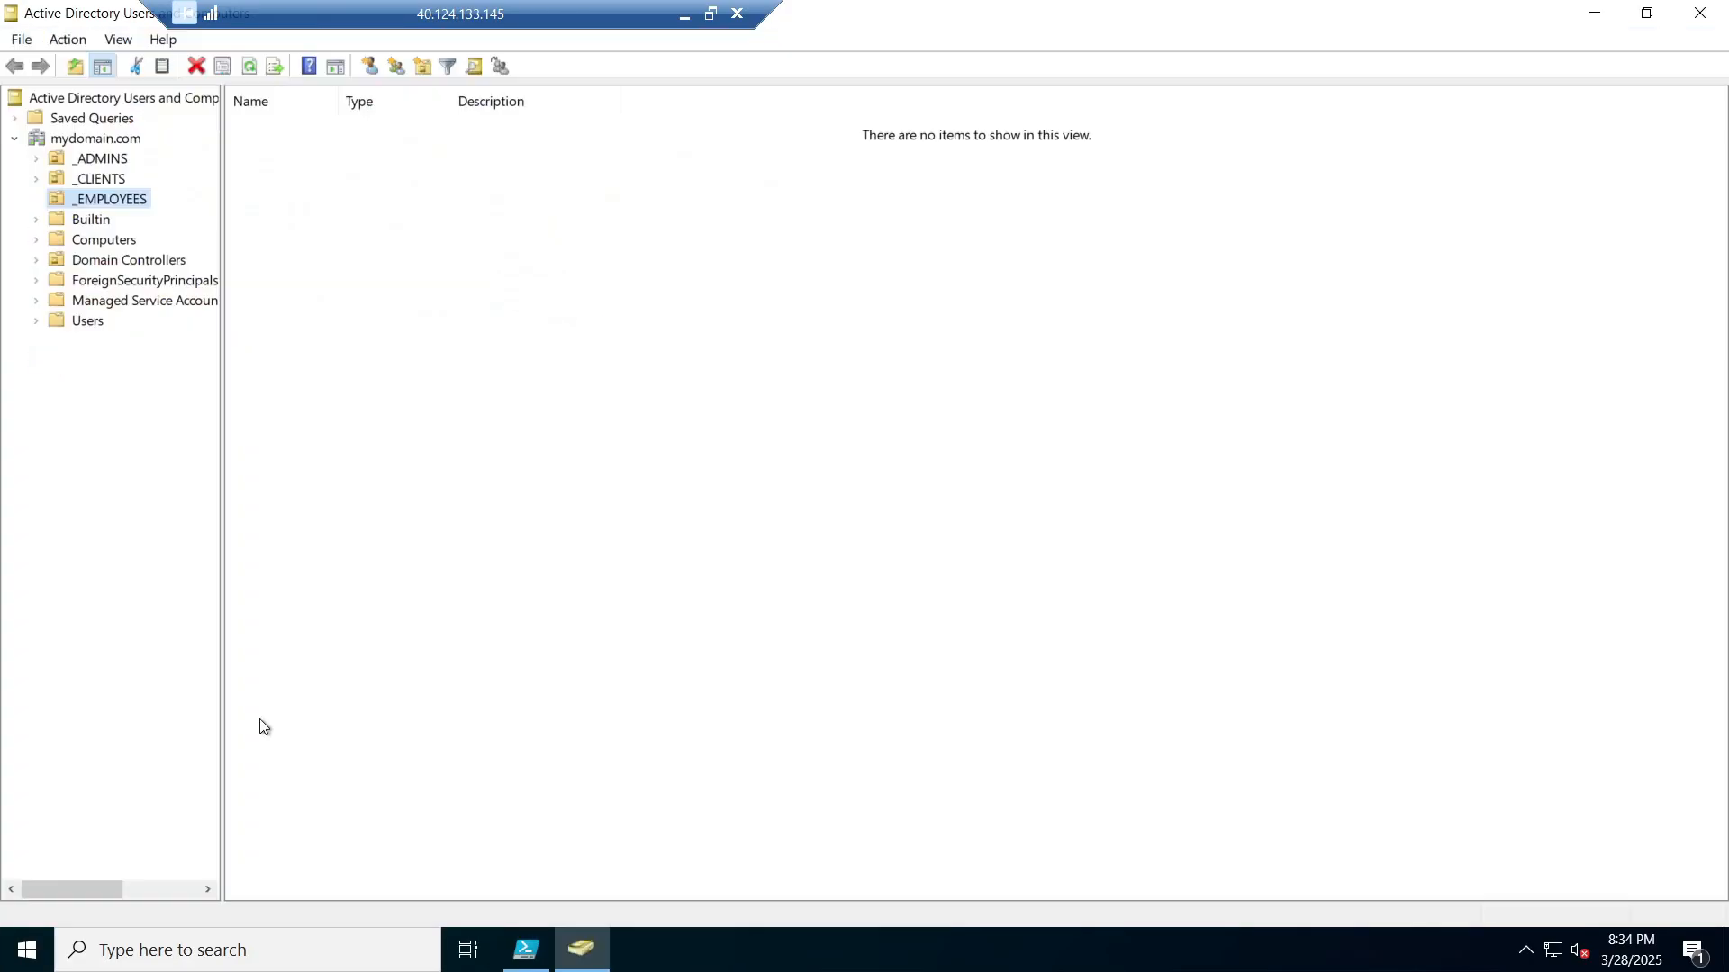
{"action": "double_click", "coordinate": [895, 22]}
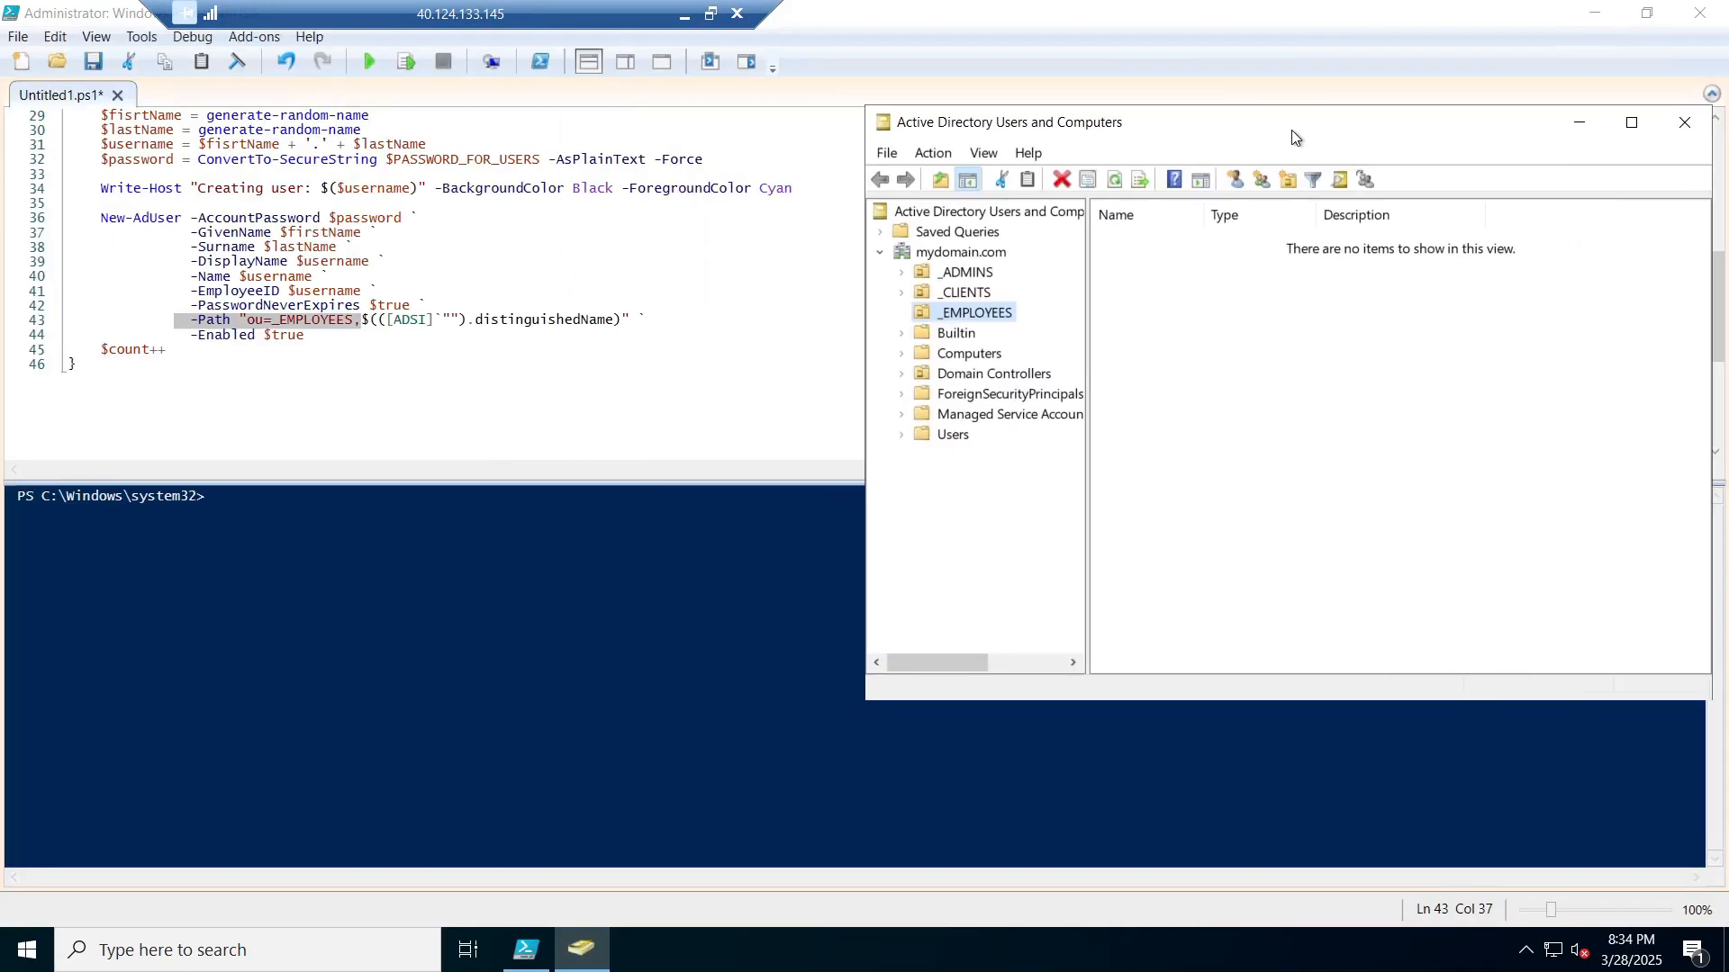
{"action": "left_click_drag", "start_coordinate": [1291, 129], "coordinate": [887, 133]}
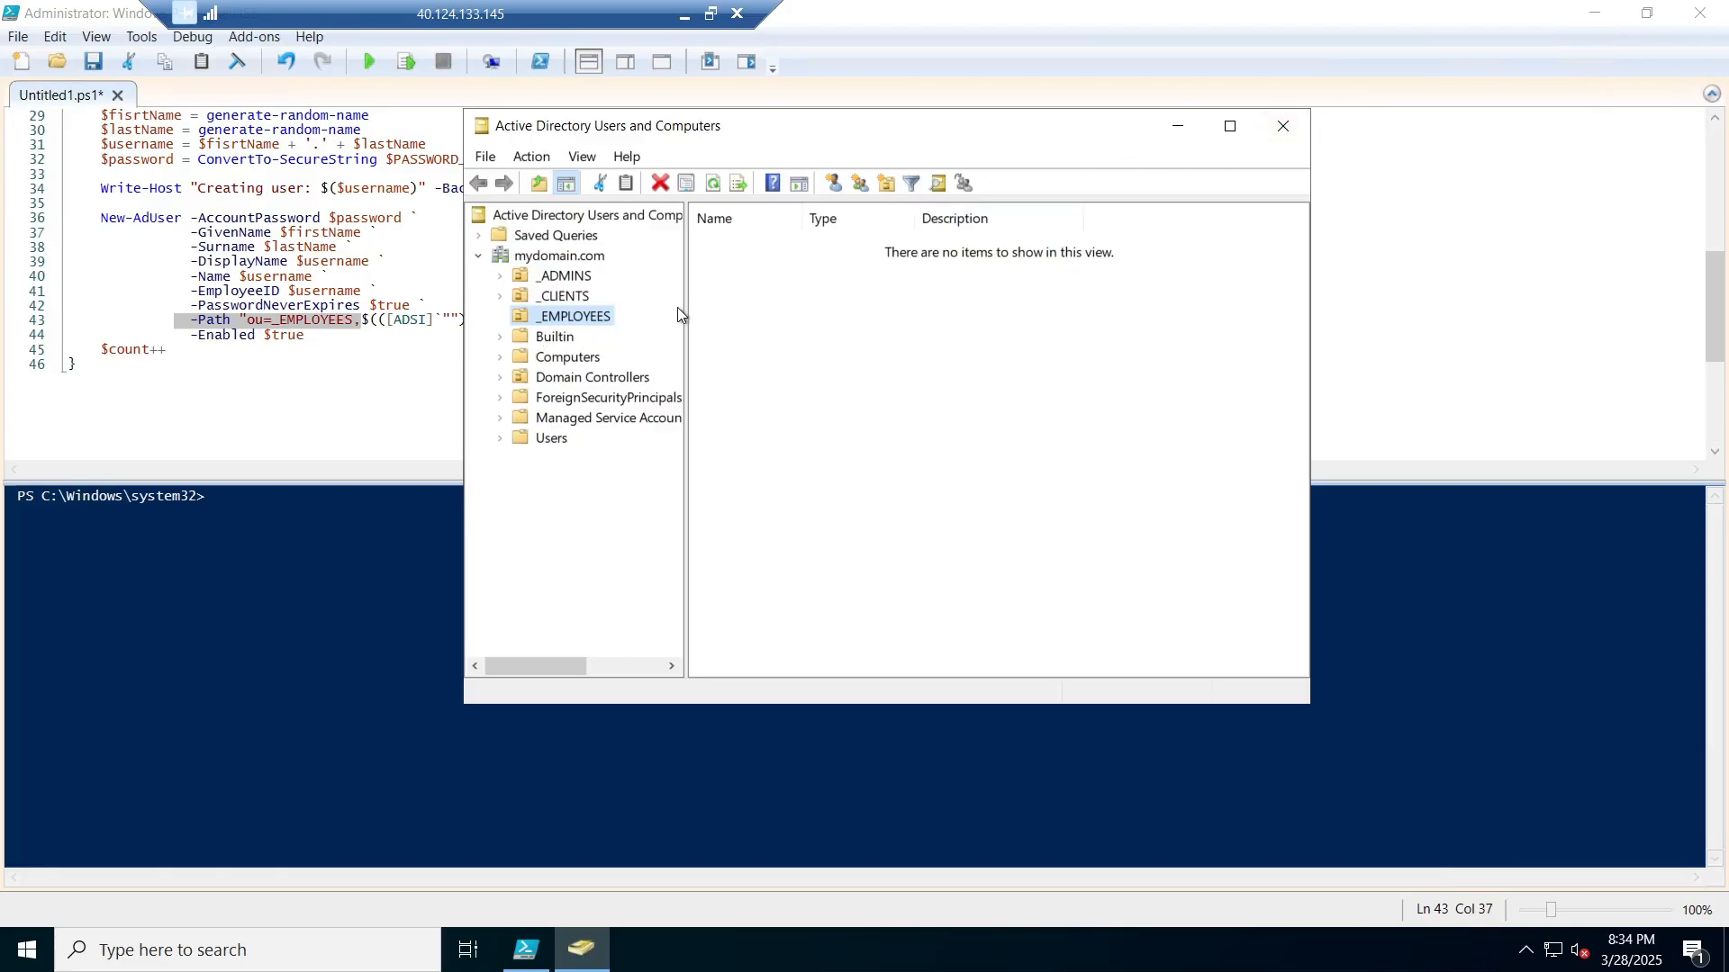
Step: Check the _EMPLOYEES OU is still empty, cancelling a rename so its name stays unchanged
{"action": "right_click", "coordinate": [583, 322]}
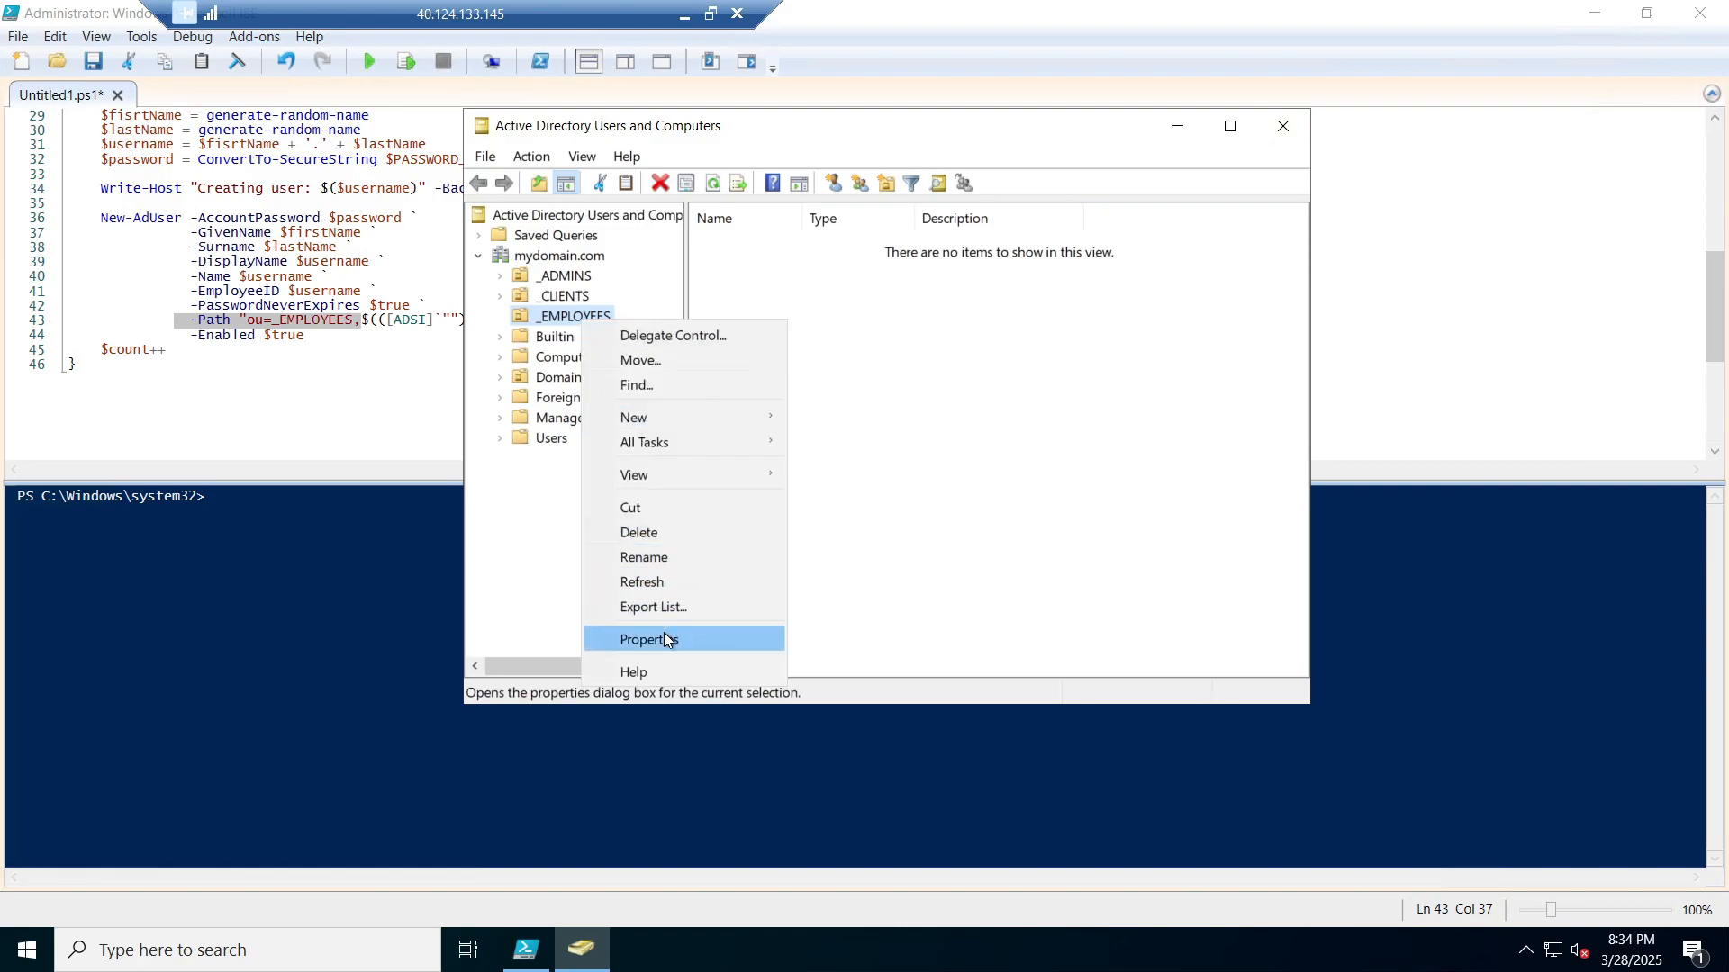
{"action": "left_click", "coordinate": [676, 558]}
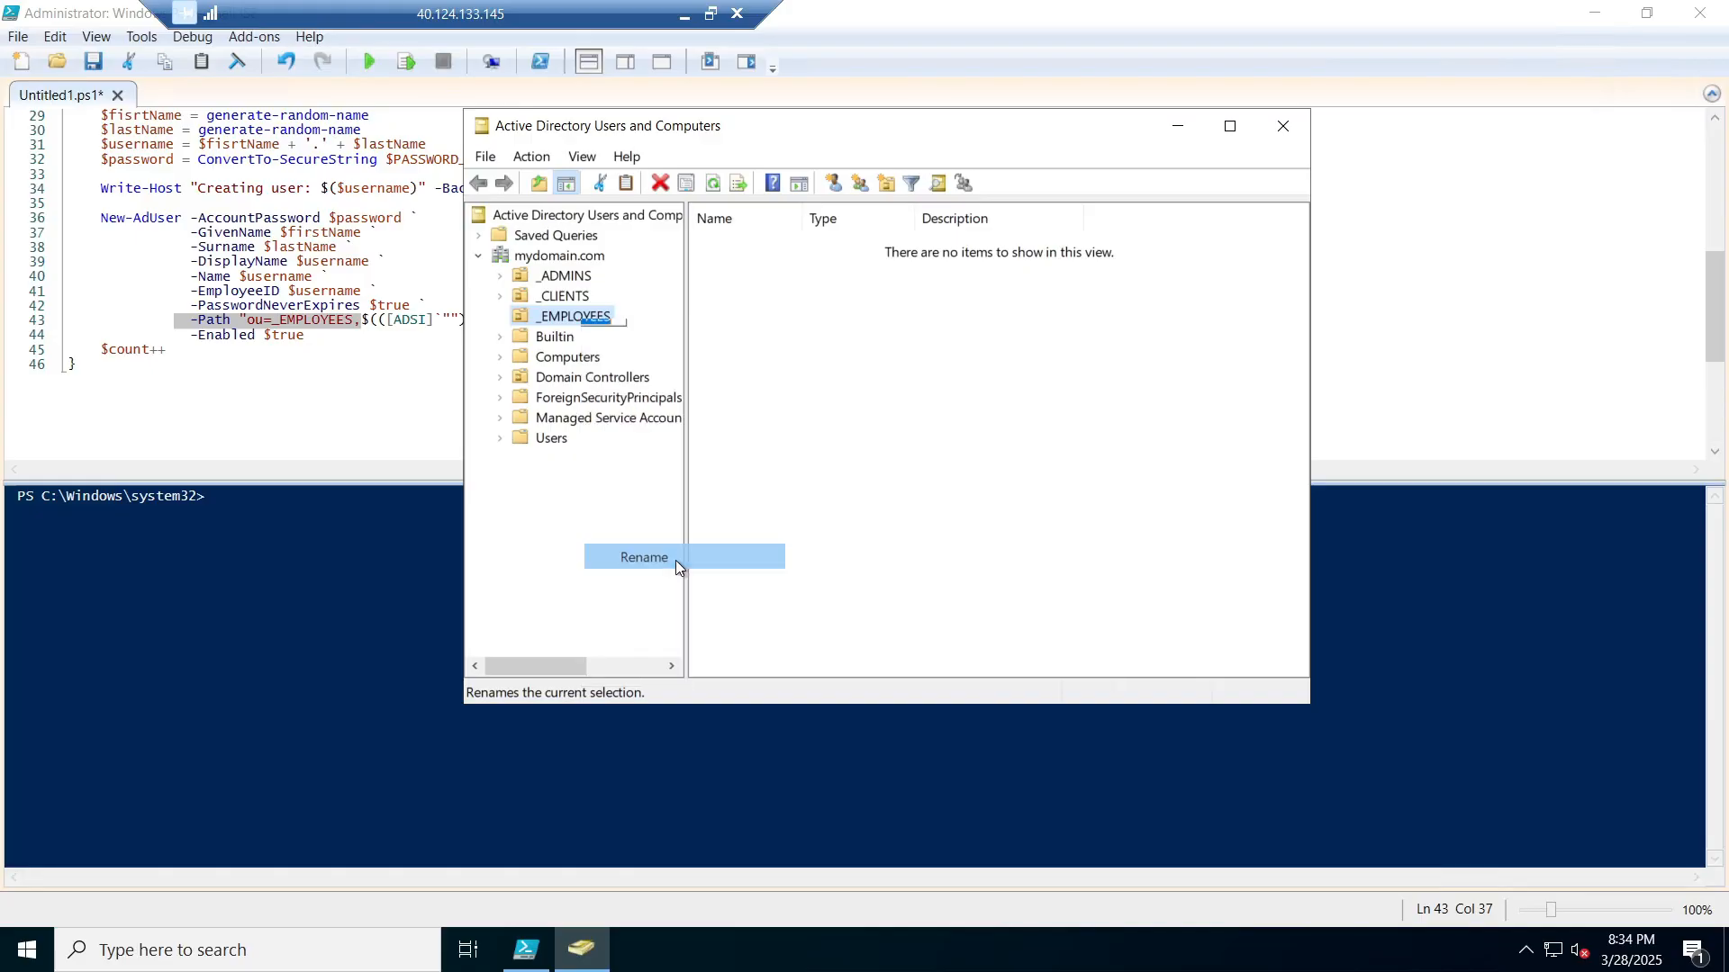
{"action": "left_click", "coordinate": [616, 517]}
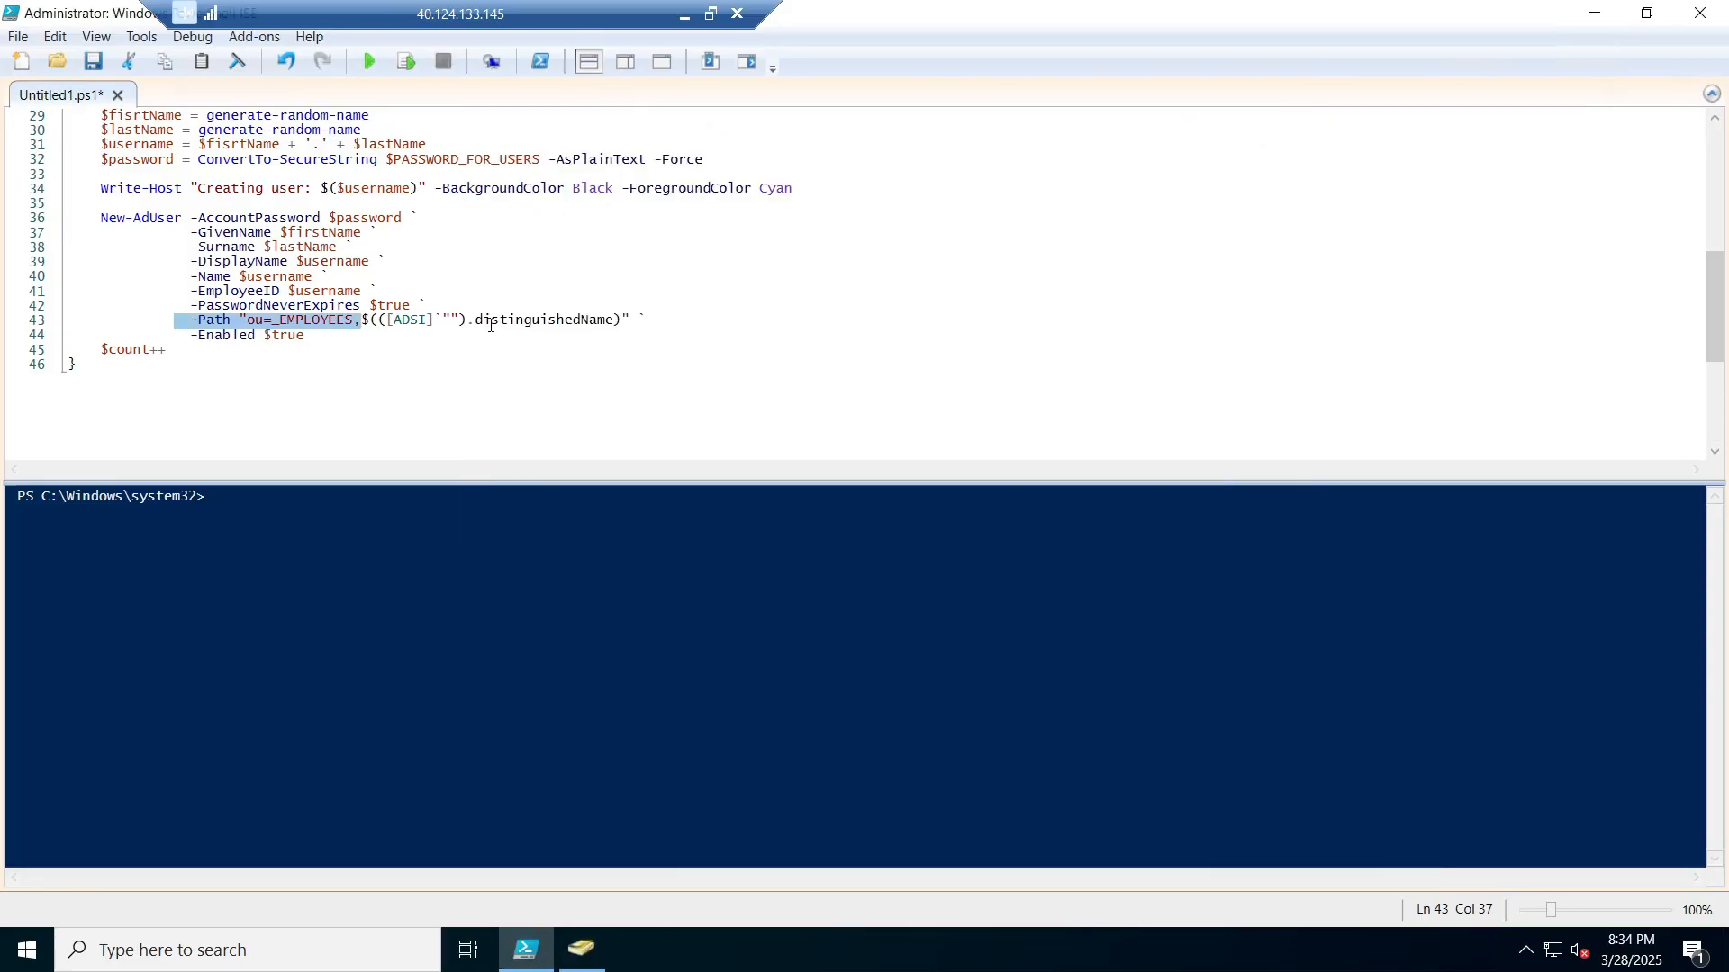
{"action": "scroll", "coordinate": [490, 326], "scroll_direction": "up", "scroll_amount": 1}
{"action": "scroll", "coordinate": [486, 351], "scroll_direction": "up", "scroll_amount": 3}
{"action": "scroll", "coordinate": [483, 358], "scroll_direction": "down", "scroll_amount": 1}
{"action": "scroll", "coordinate": [488, 364], "scroll_direction": "up", "scroll_amount": 3}
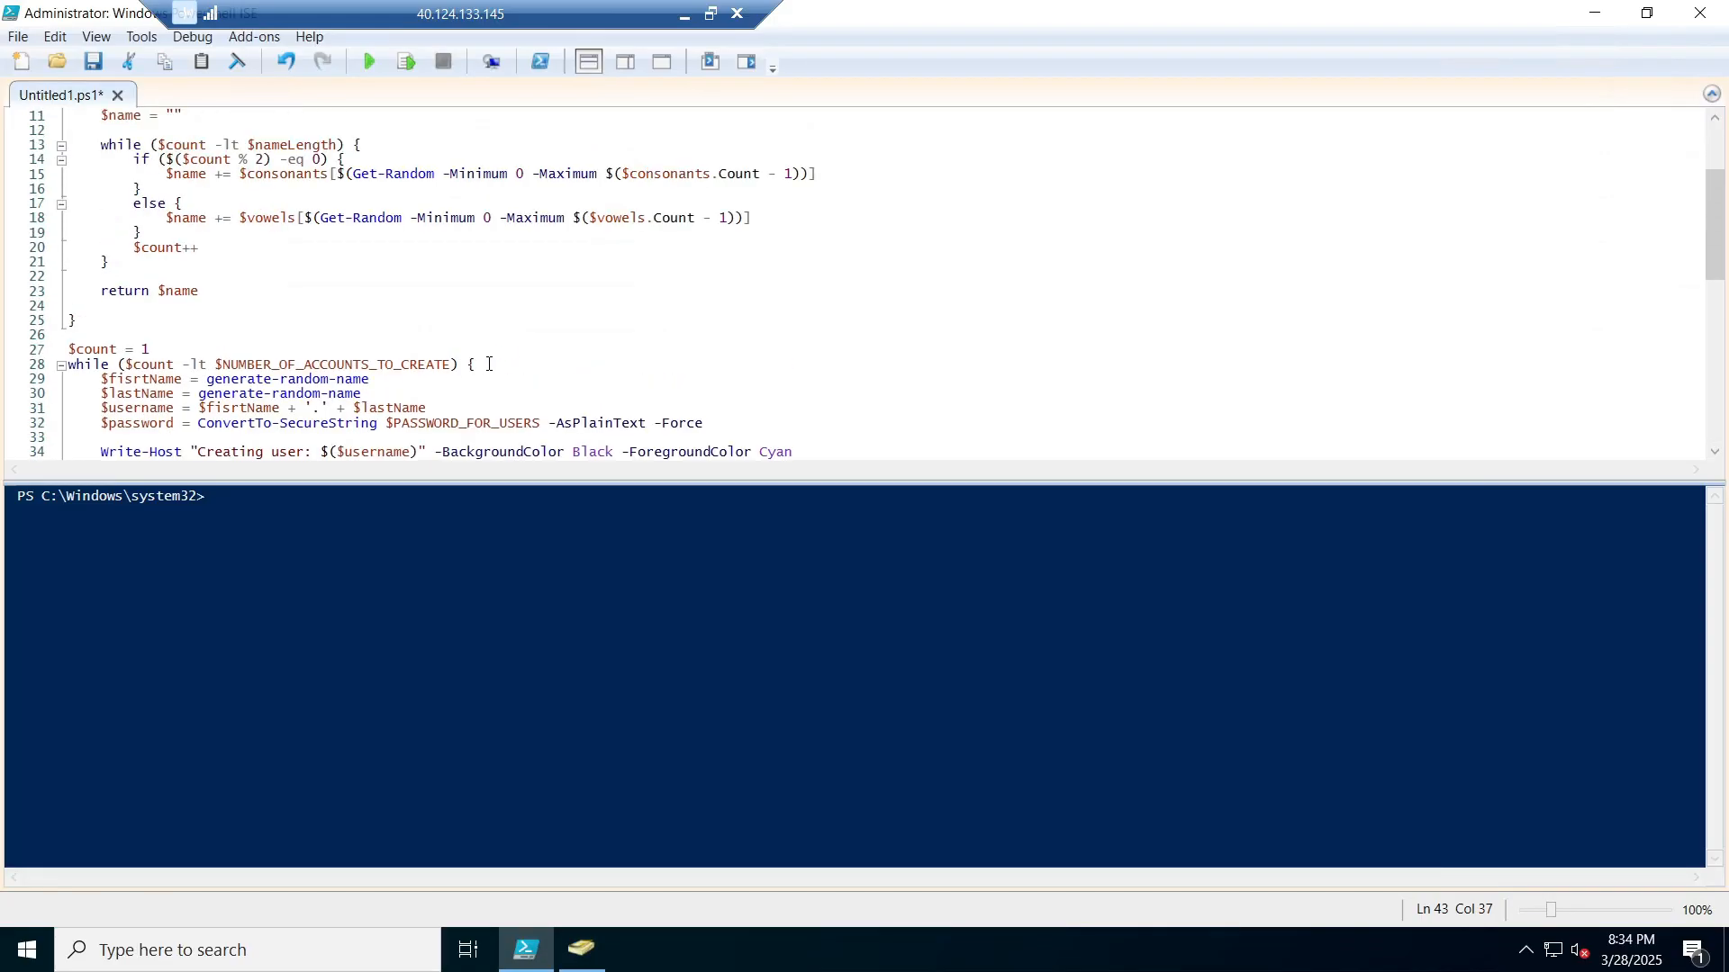
{"action": "scroll", "coordinate": [489, 363], "scroll_direction": "up", "scroll_amount": 4}
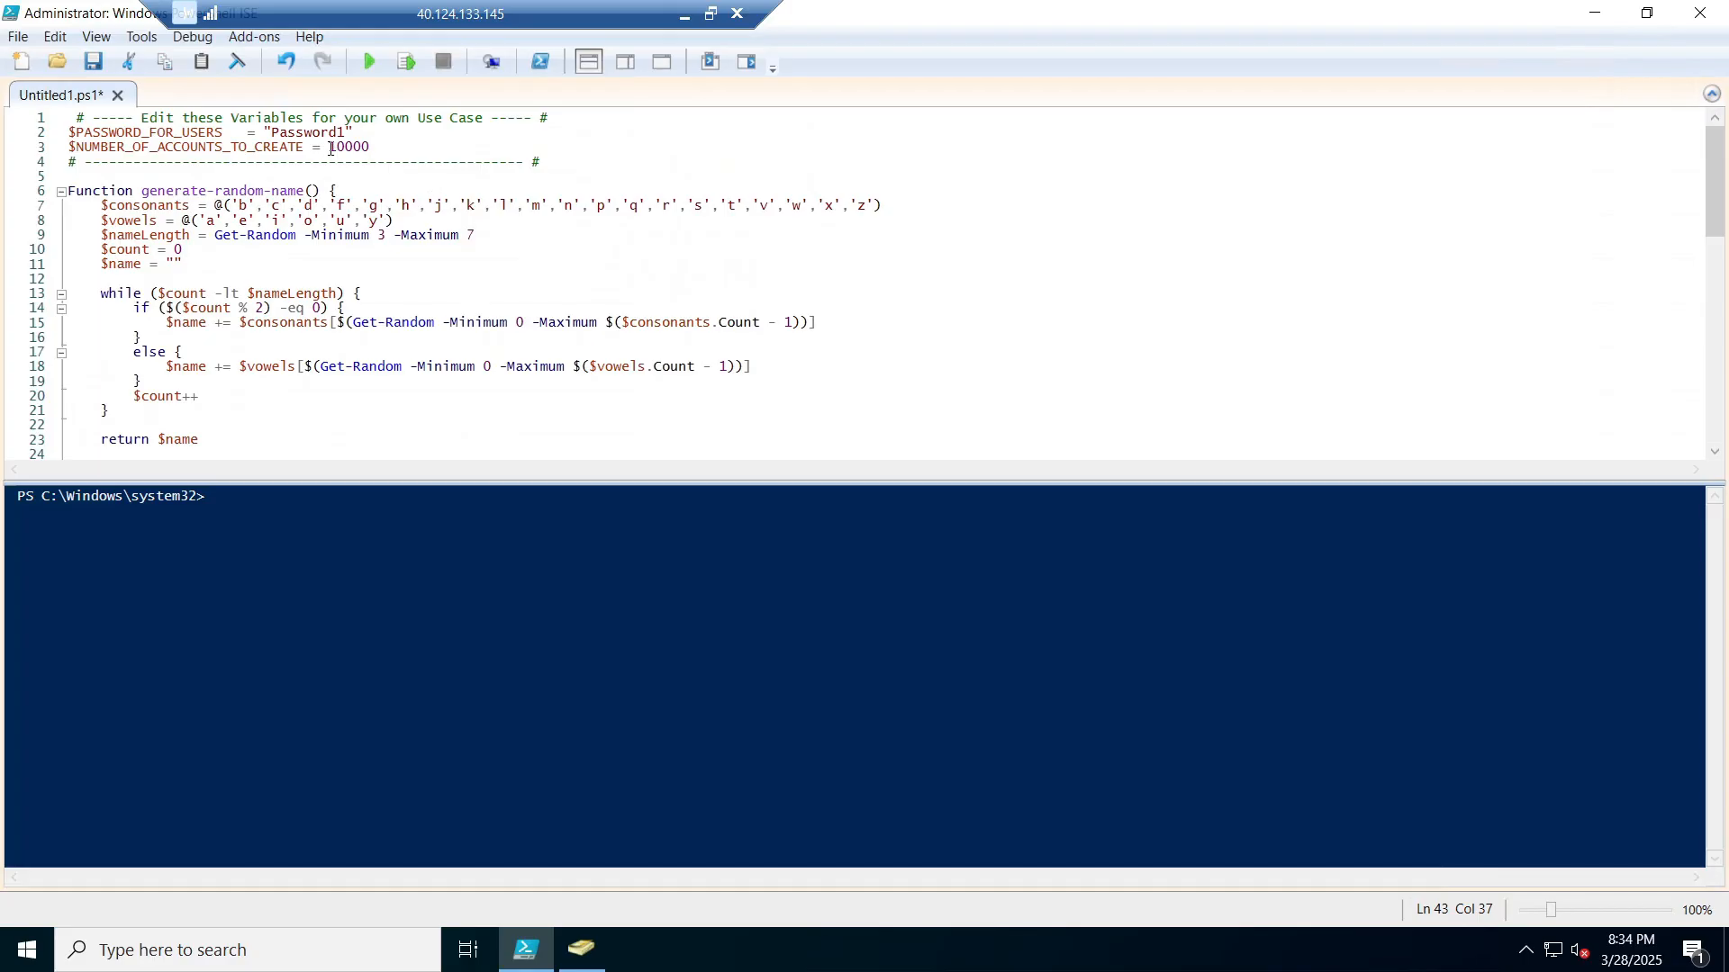
Step: Review the account-count and shared password variables at the top of the script
{"action": "left_click_drag", "start_coordinate": [331, 149], "coordinate": [387, 152]}
{"action": "double_click", "coordinate": [307, 133]}
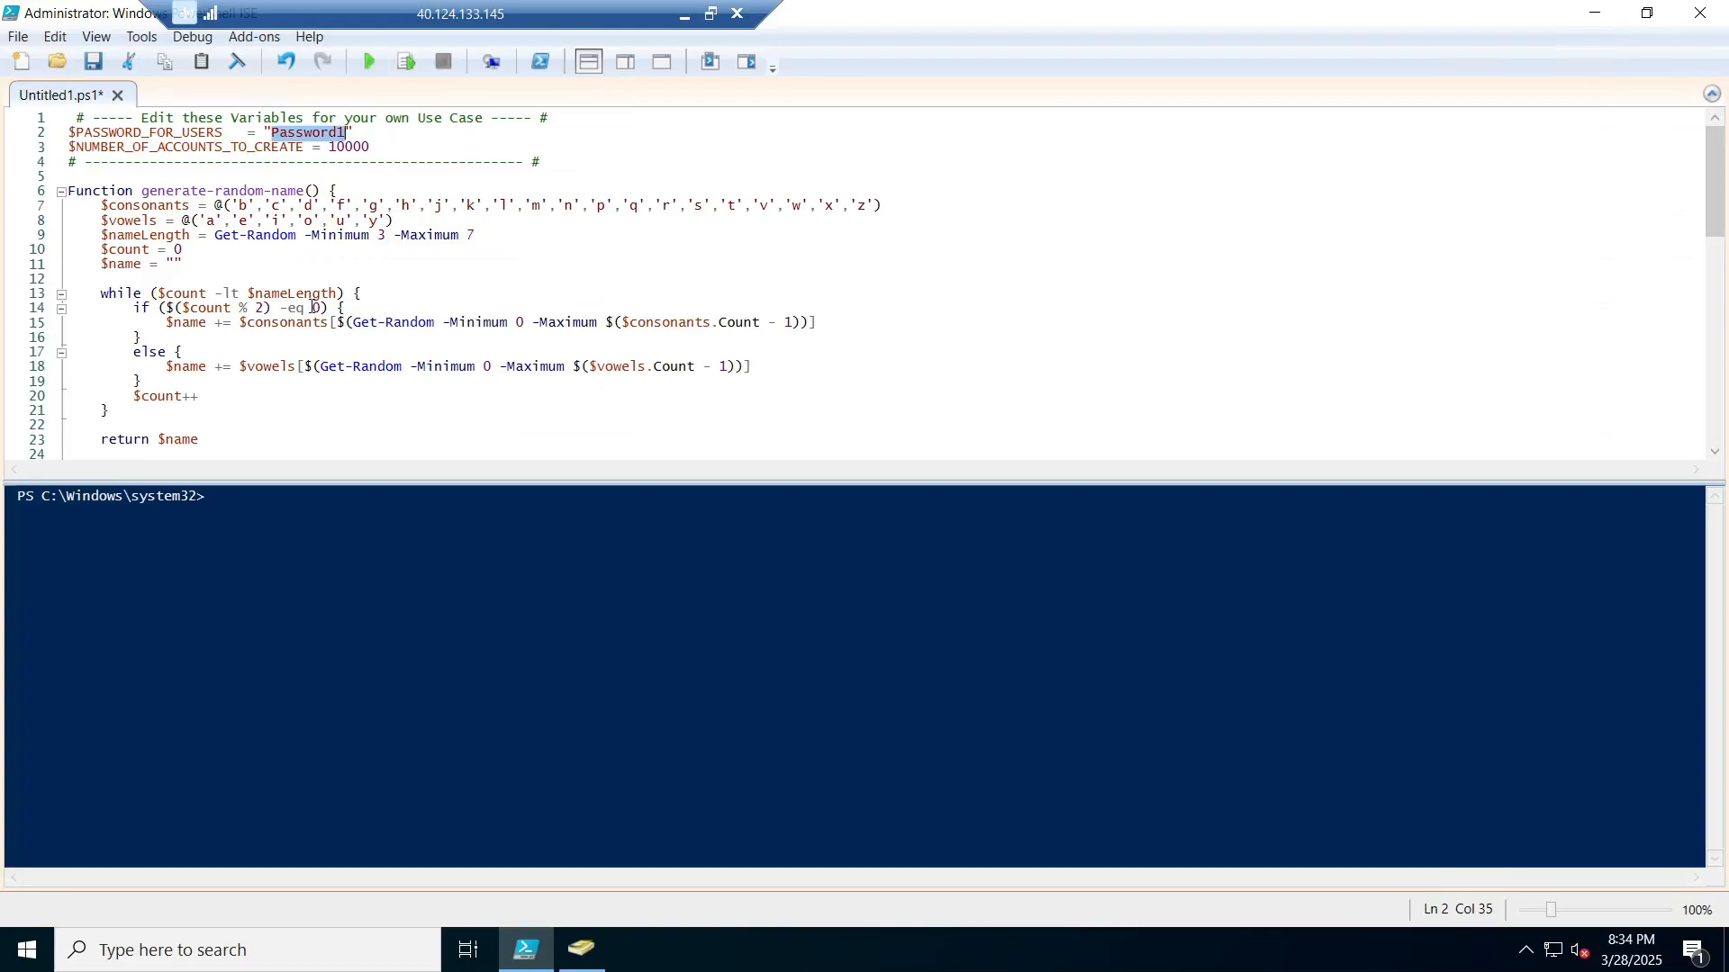
{"action": "scroll", "coordinate": [312, 307], "scroll_direction": "down", "scroll_amount": 2}
{"action": "scroll", "coordinate": [301, 301], "scroll_direction": "up", "scroll_amount": 2}
Step: Run the script to start creating 10000 random accounts, then bring Active Directory forward
{"action": "left_click", "coordinate": [367, 61]}
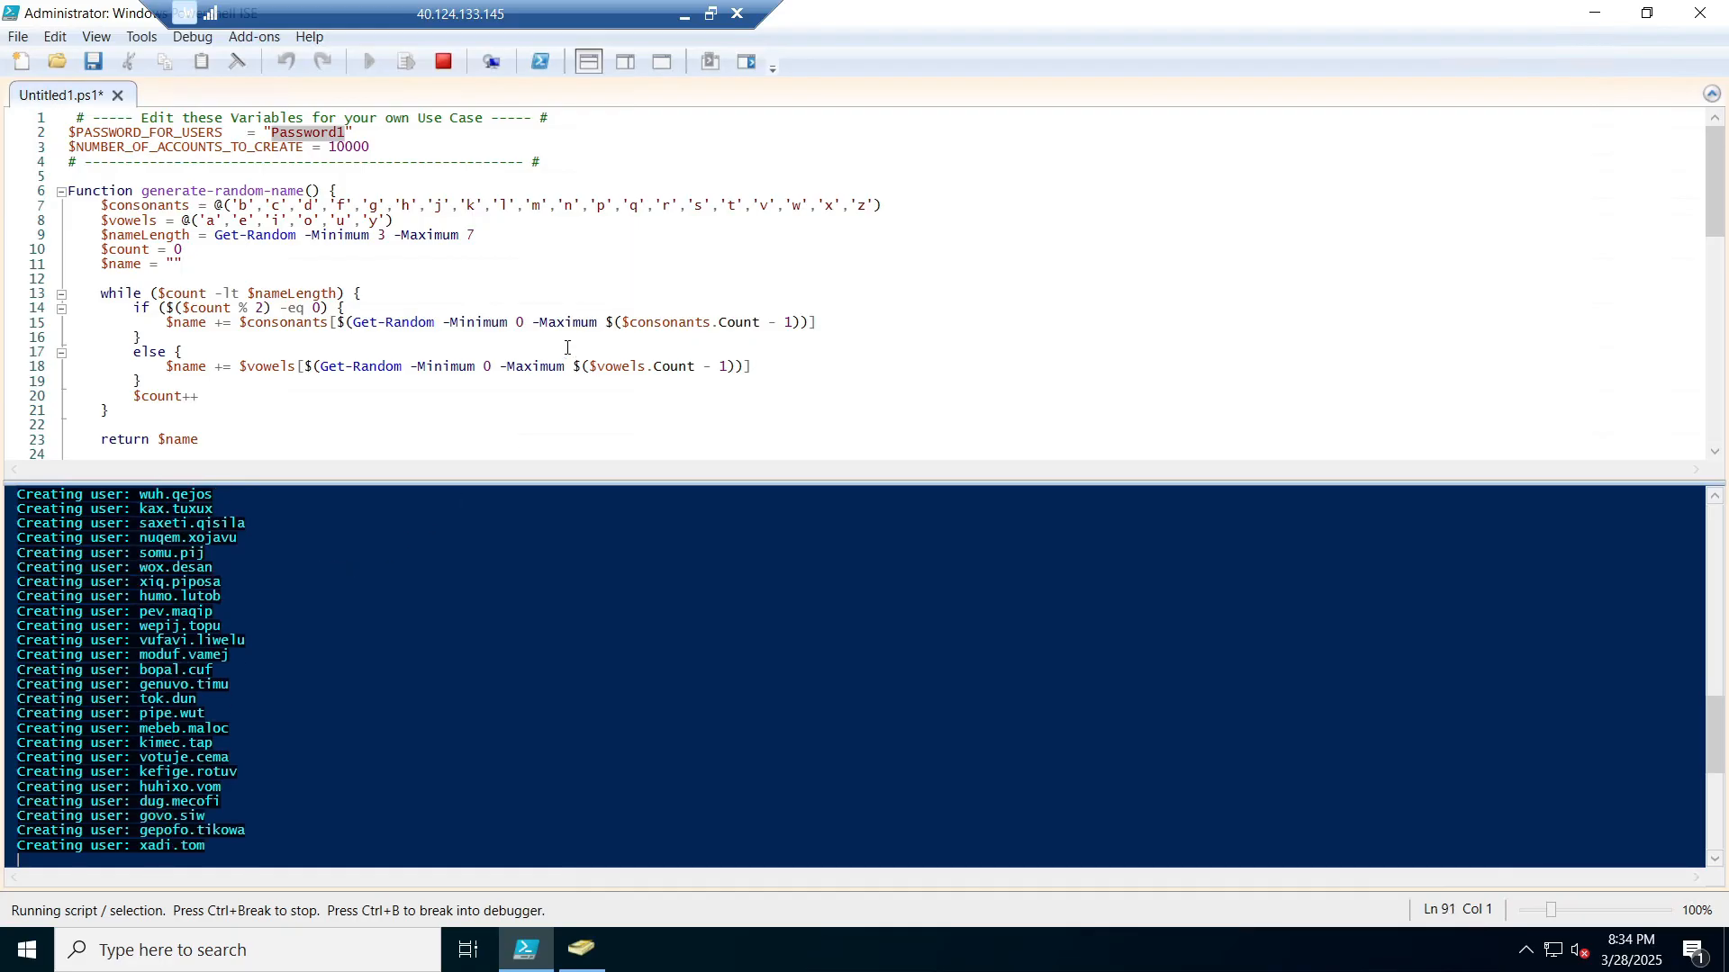
{"action": "scroll", "coordinate": [315, 351], "scroll_direction": "down", "scroll_amount": 2}
{"action": "scroll", "coordinate": [315, 396], "scroll_direction": "down", "scroll_amount": 5}
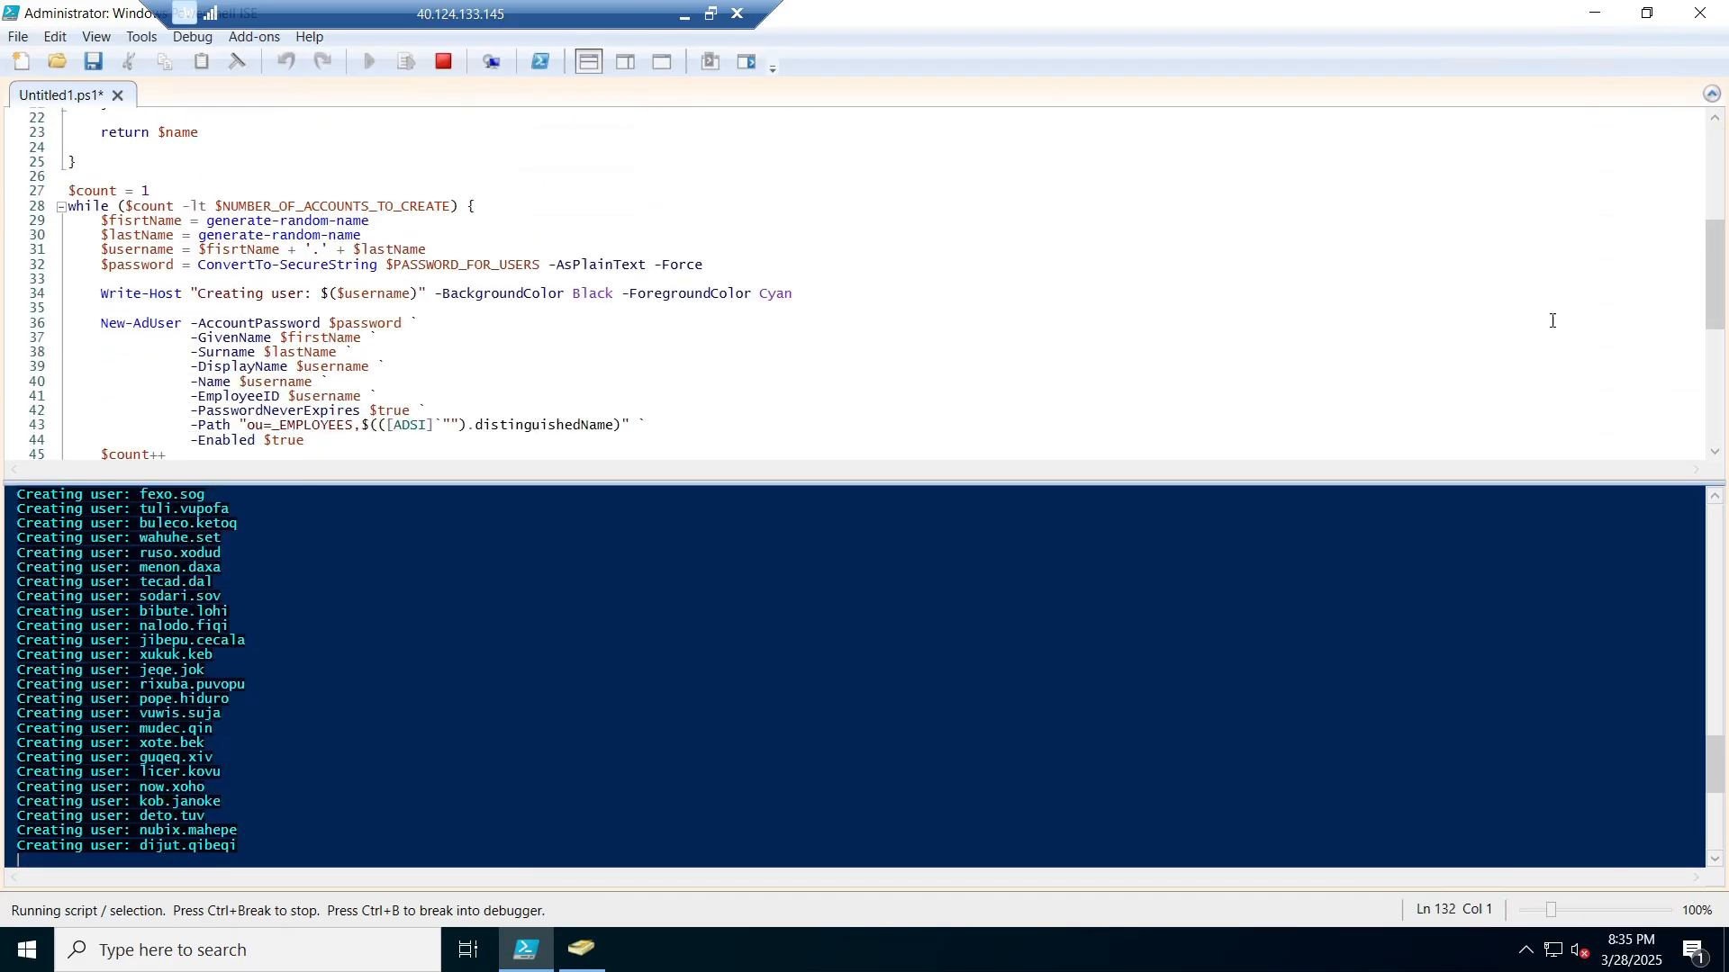
{"action": "left_click", "coordinate": [580, 950]}
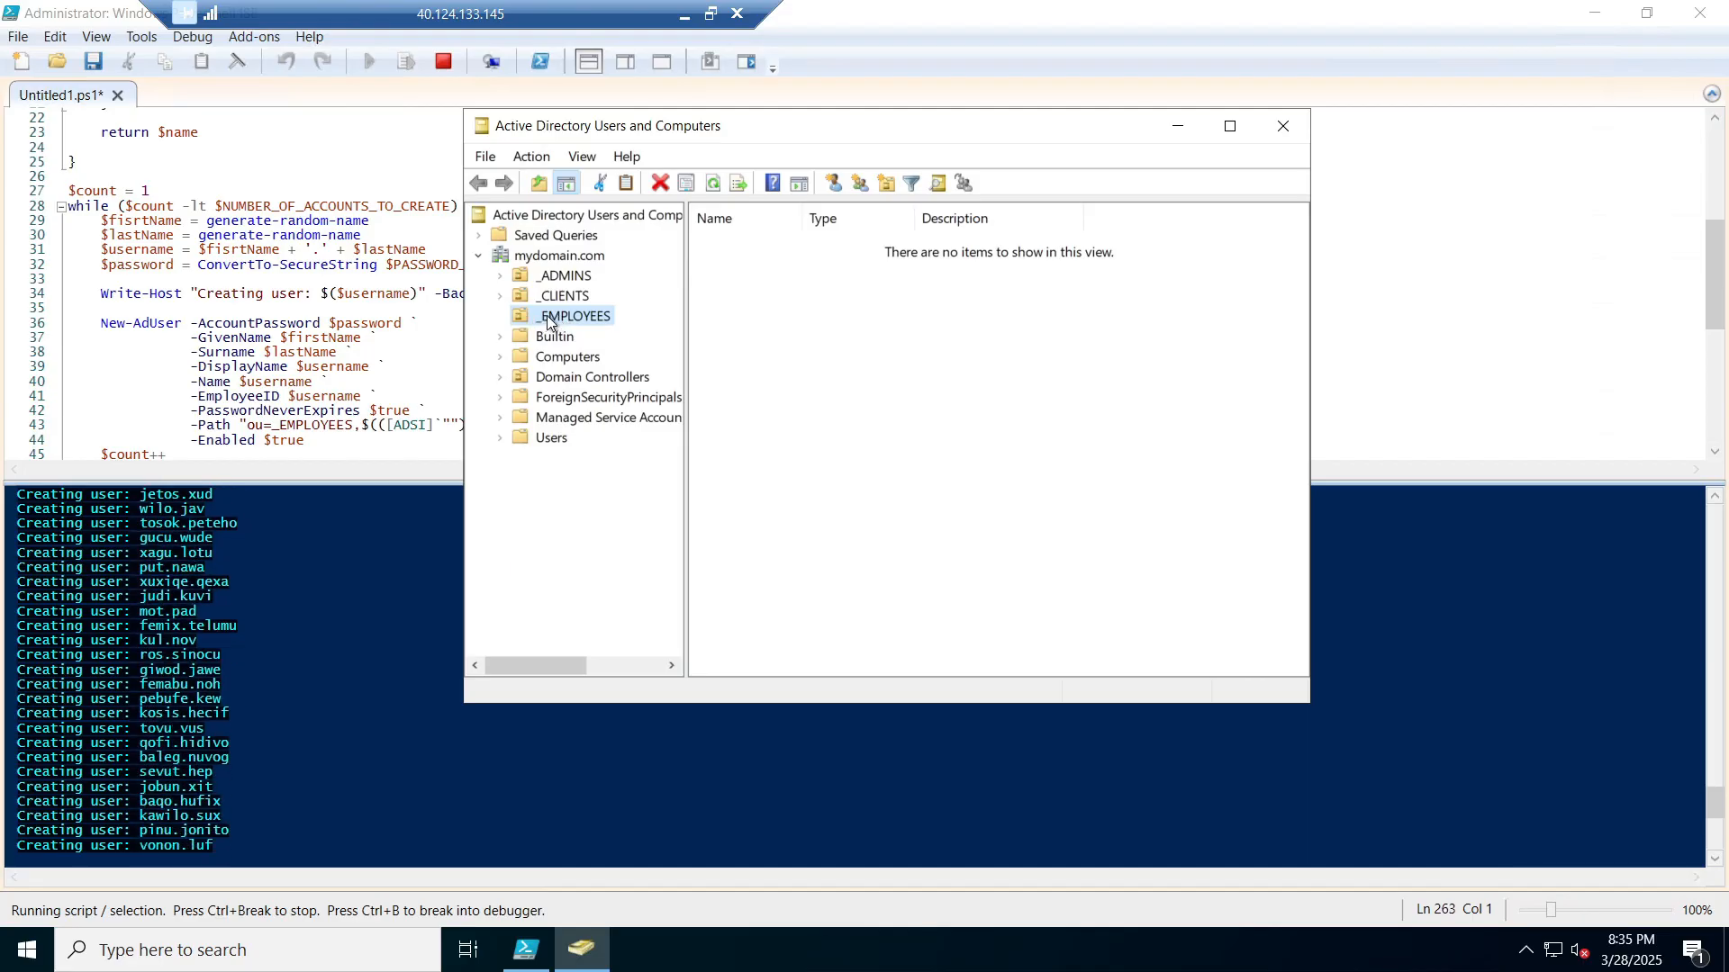
Step: Refresh mydomain.com and scroll through the newly created User accounts in _EMPLOYEES
{"action": "left_click", "coordinate": [571, 259]}
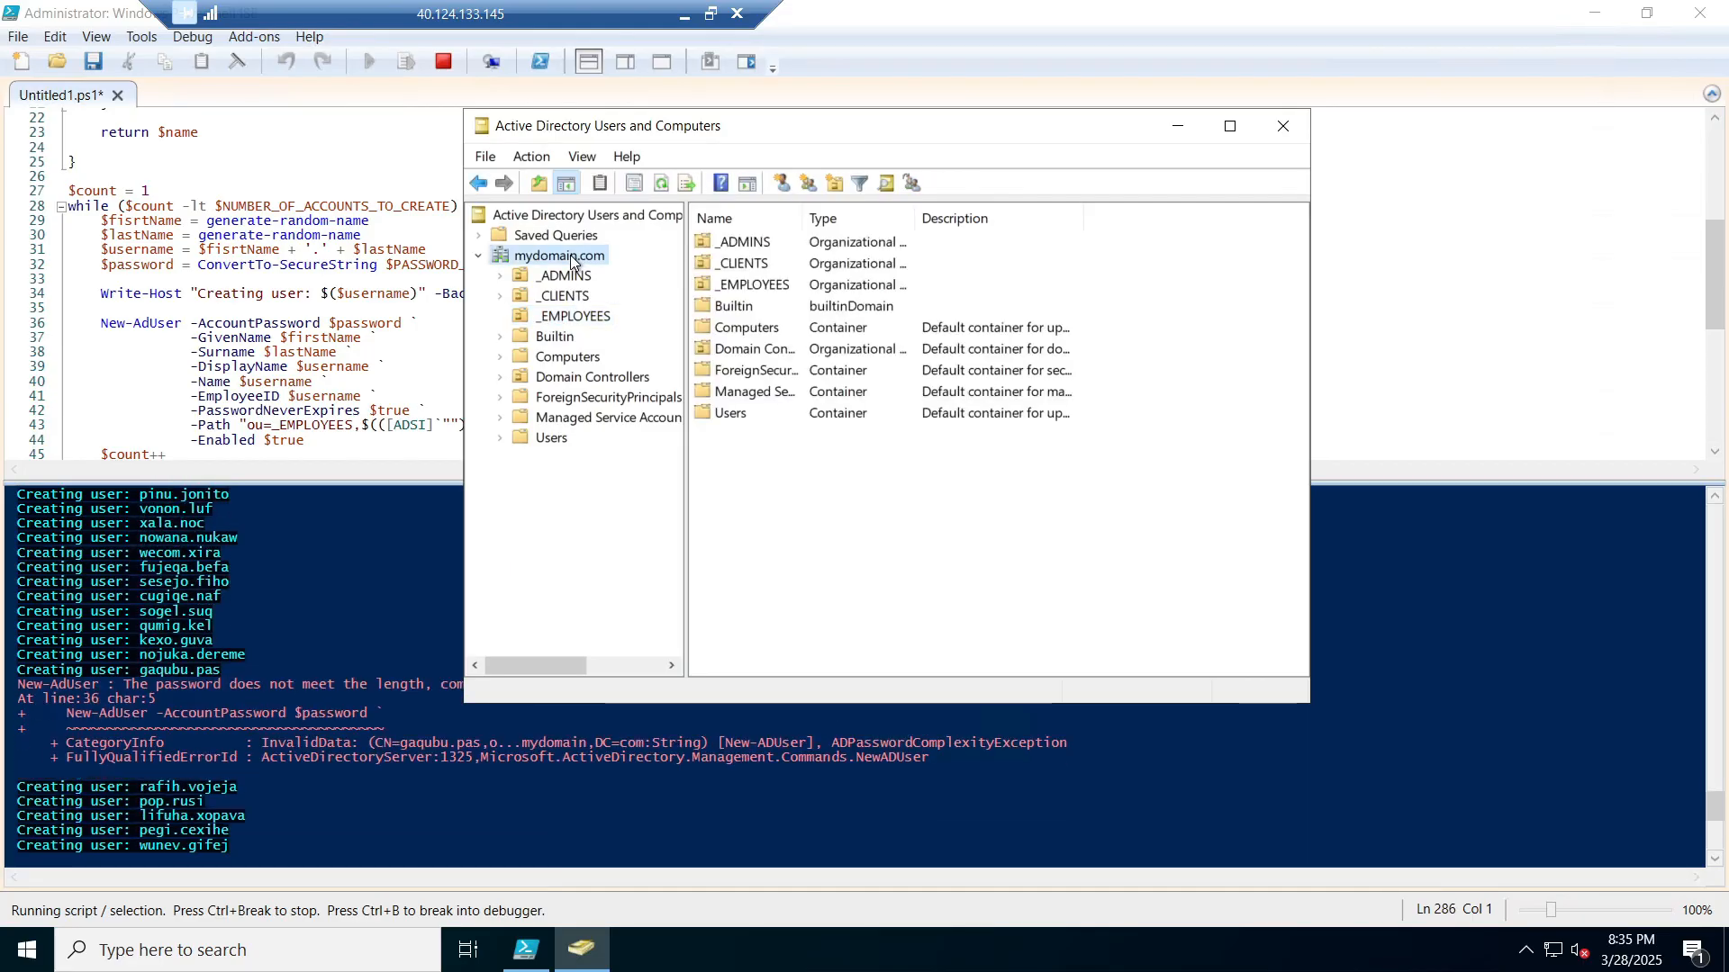
{"action": "right_click", "coordinate": [571, 258]}
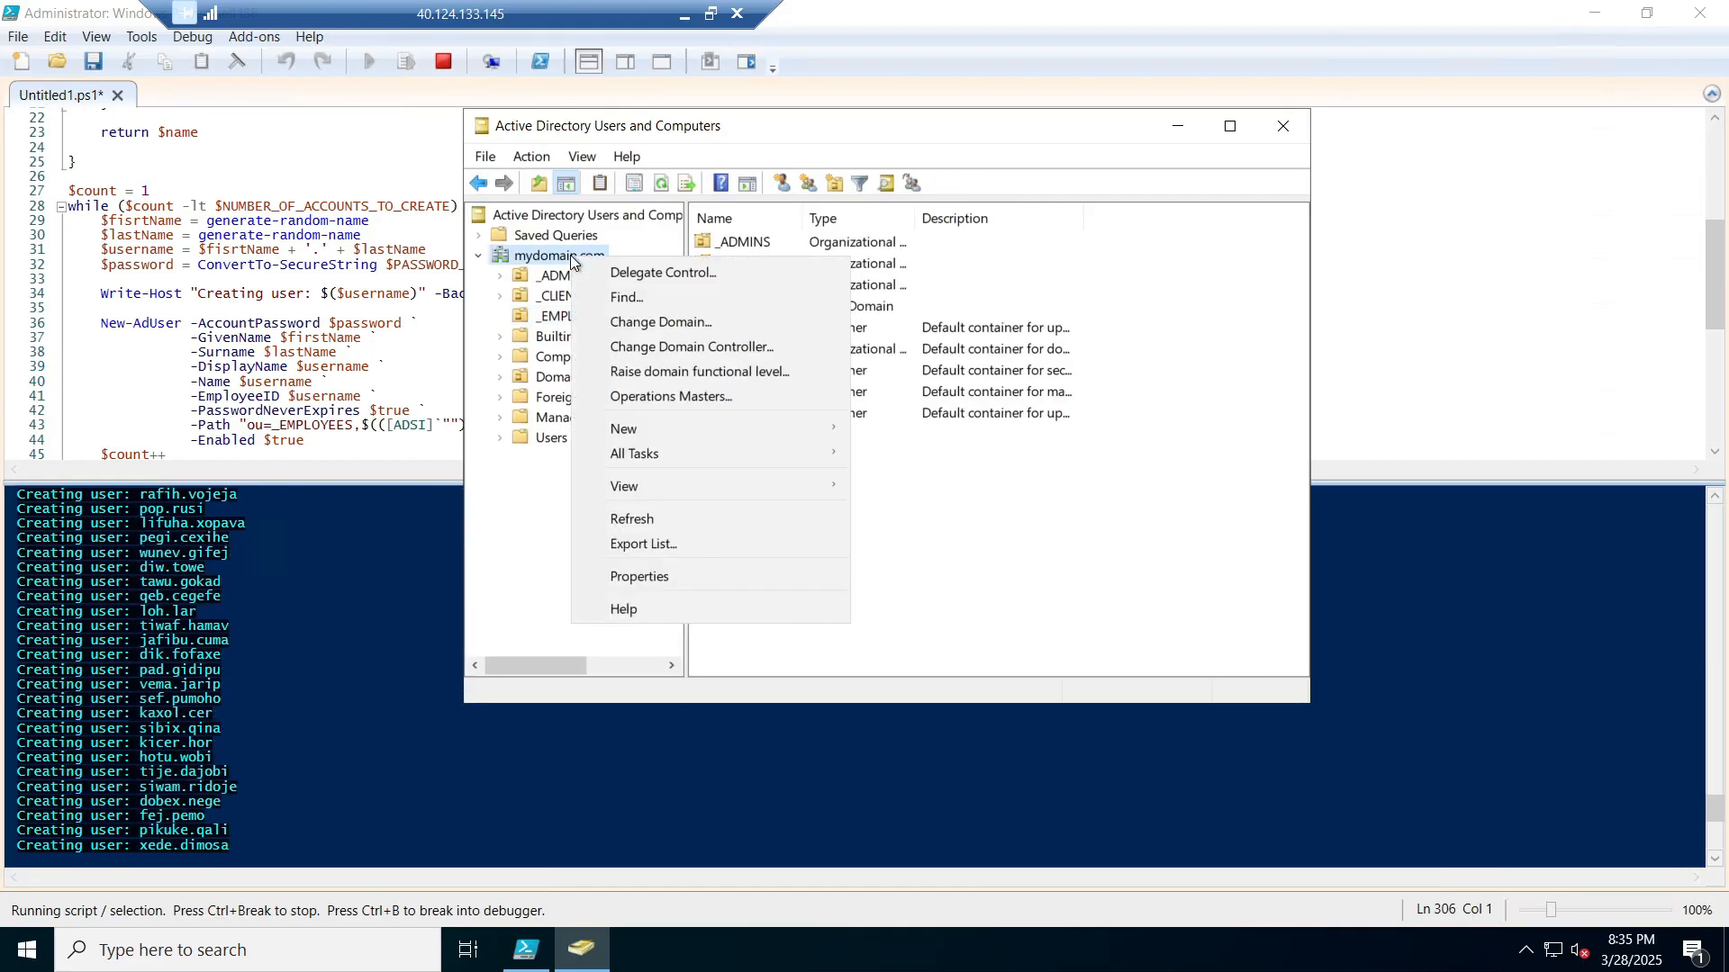
{"action": "left_click", "coordinate": [660, 516]}
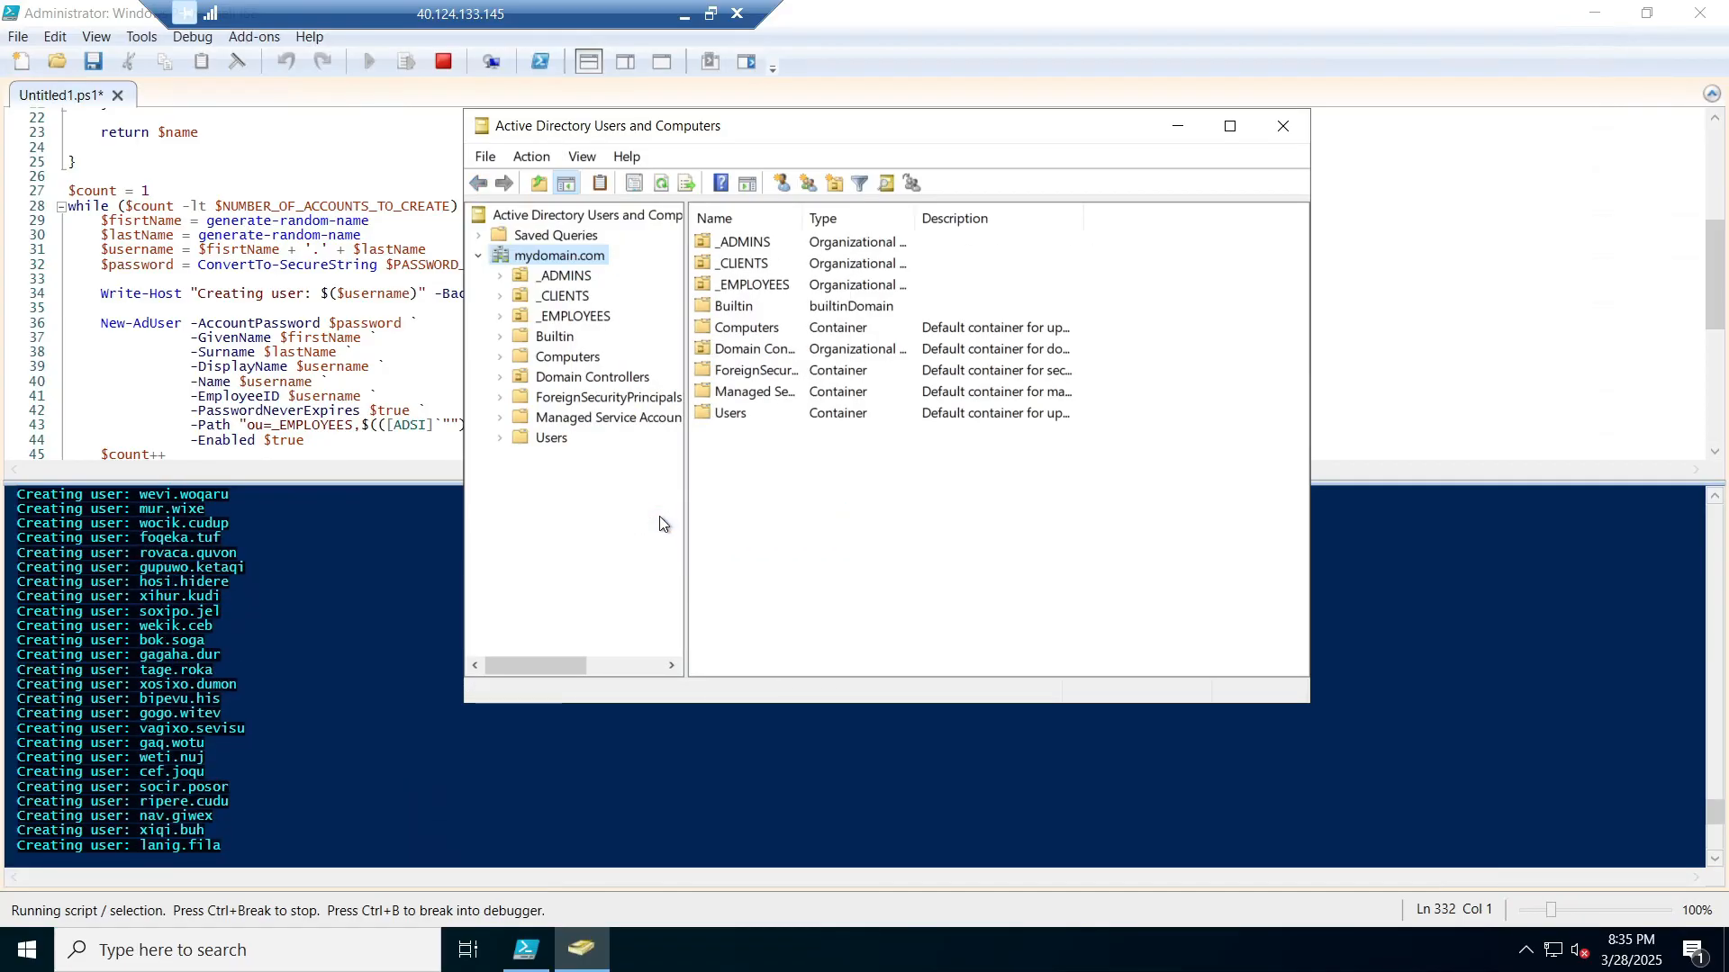
{"action": "left_click", "coordinate": [592, 320]}
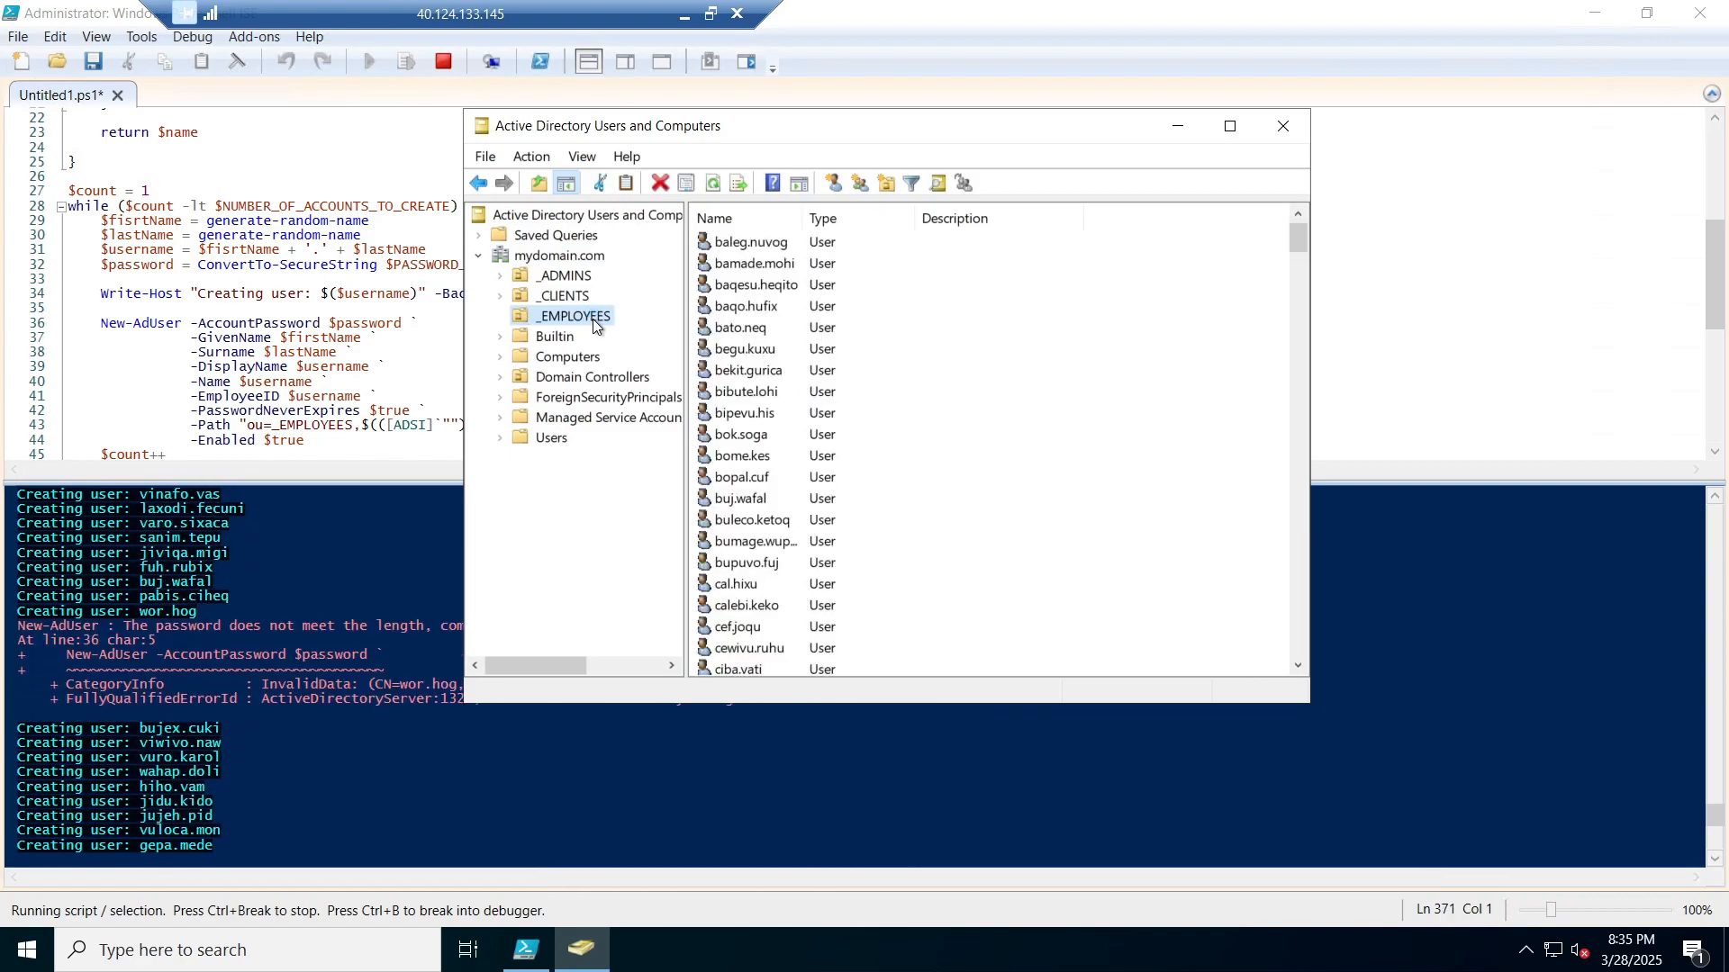
{"action": "scroll", "coordinate": [785, 281], "scroll_direction": "down", "scroll_amount": 20}
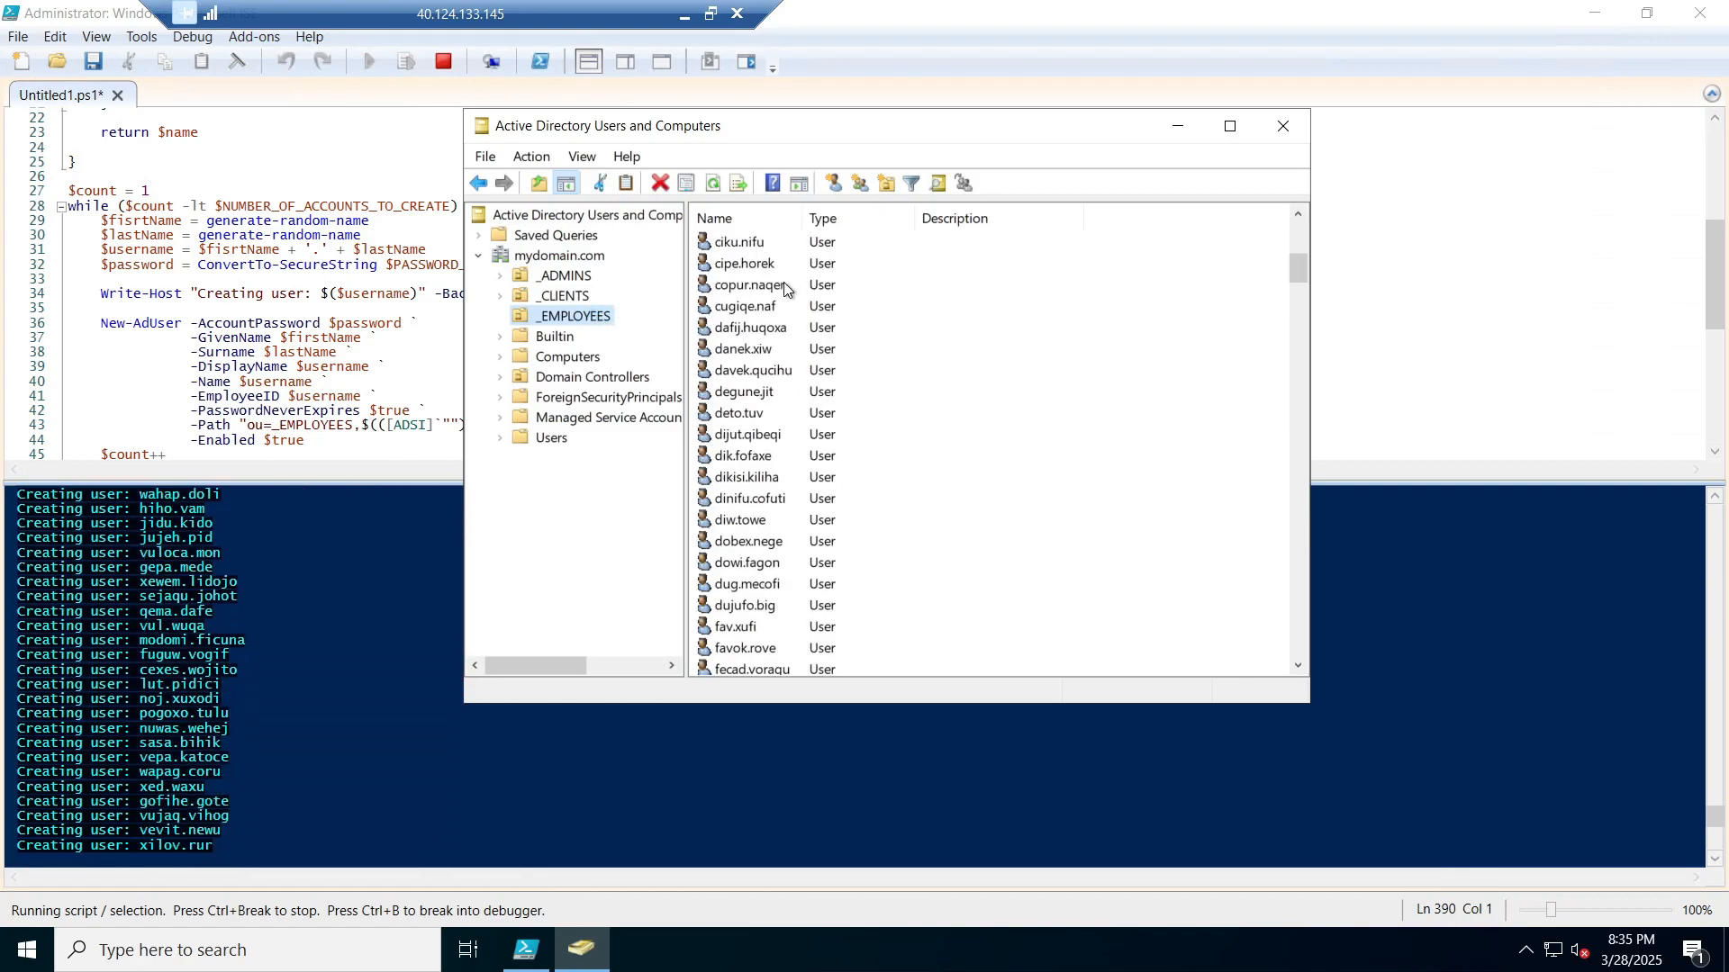
{"action": "scroll", "coordinate": [785, 286], "scroll_direction": "down", "scroll_amount": 20}
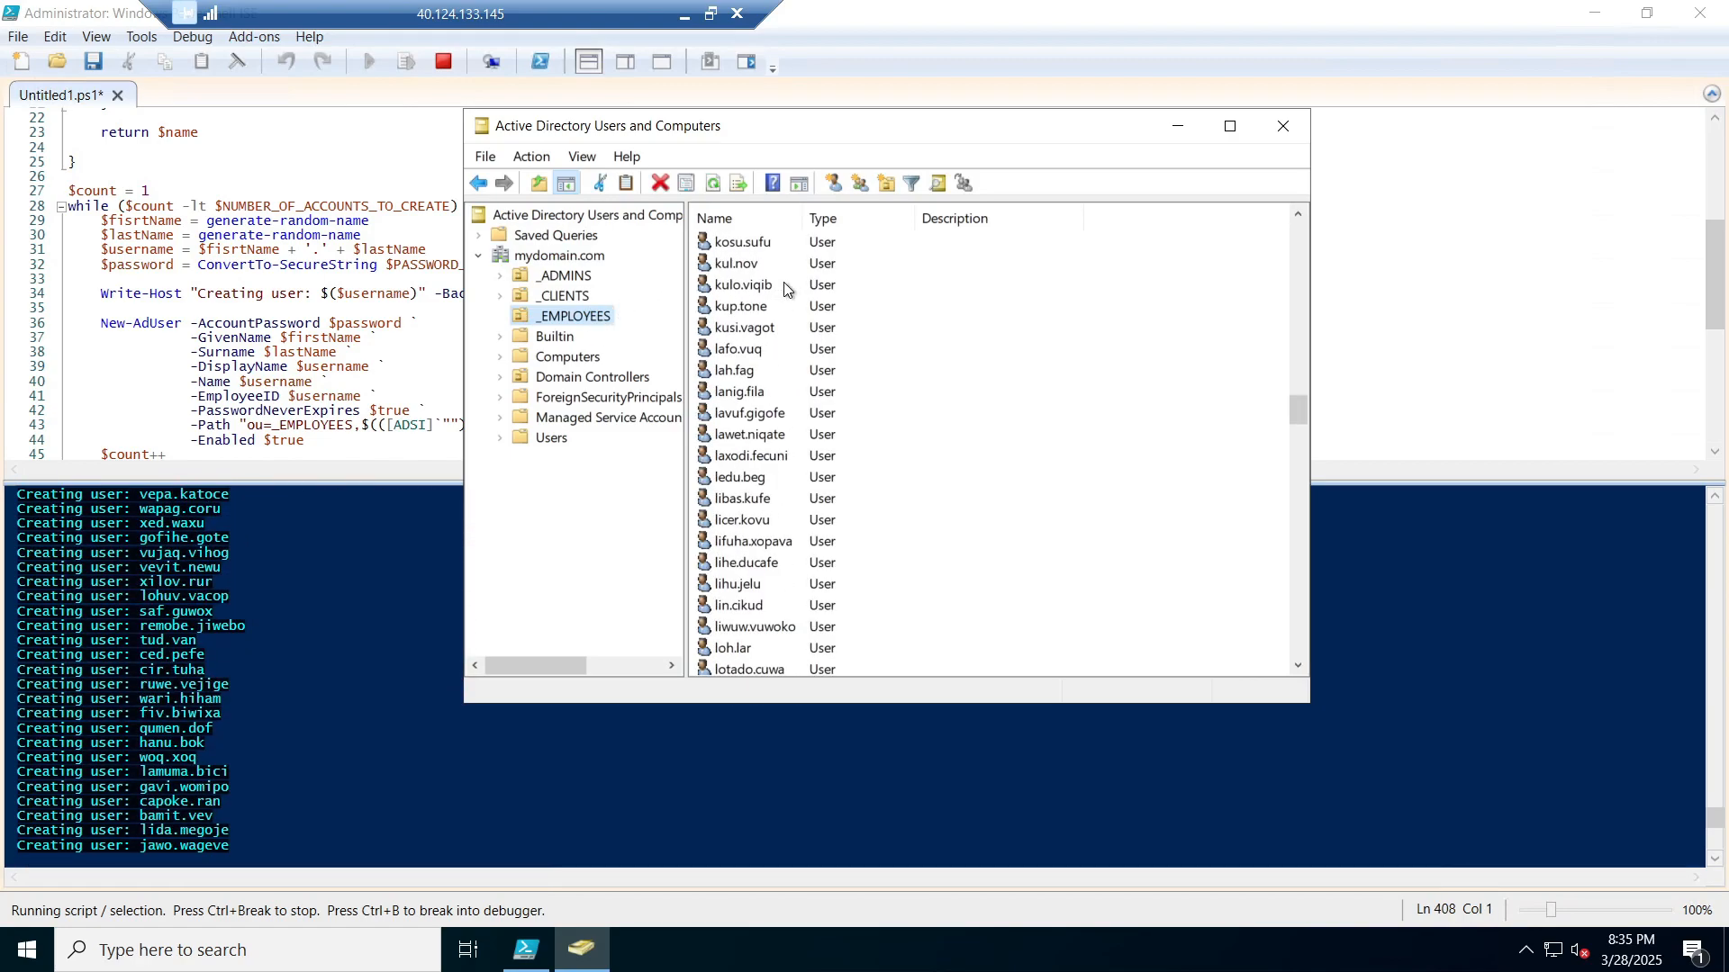
{"action": "scroll", "coordinate": [785, 288], "scroll_direction": "up", "scroll_amount": 20}
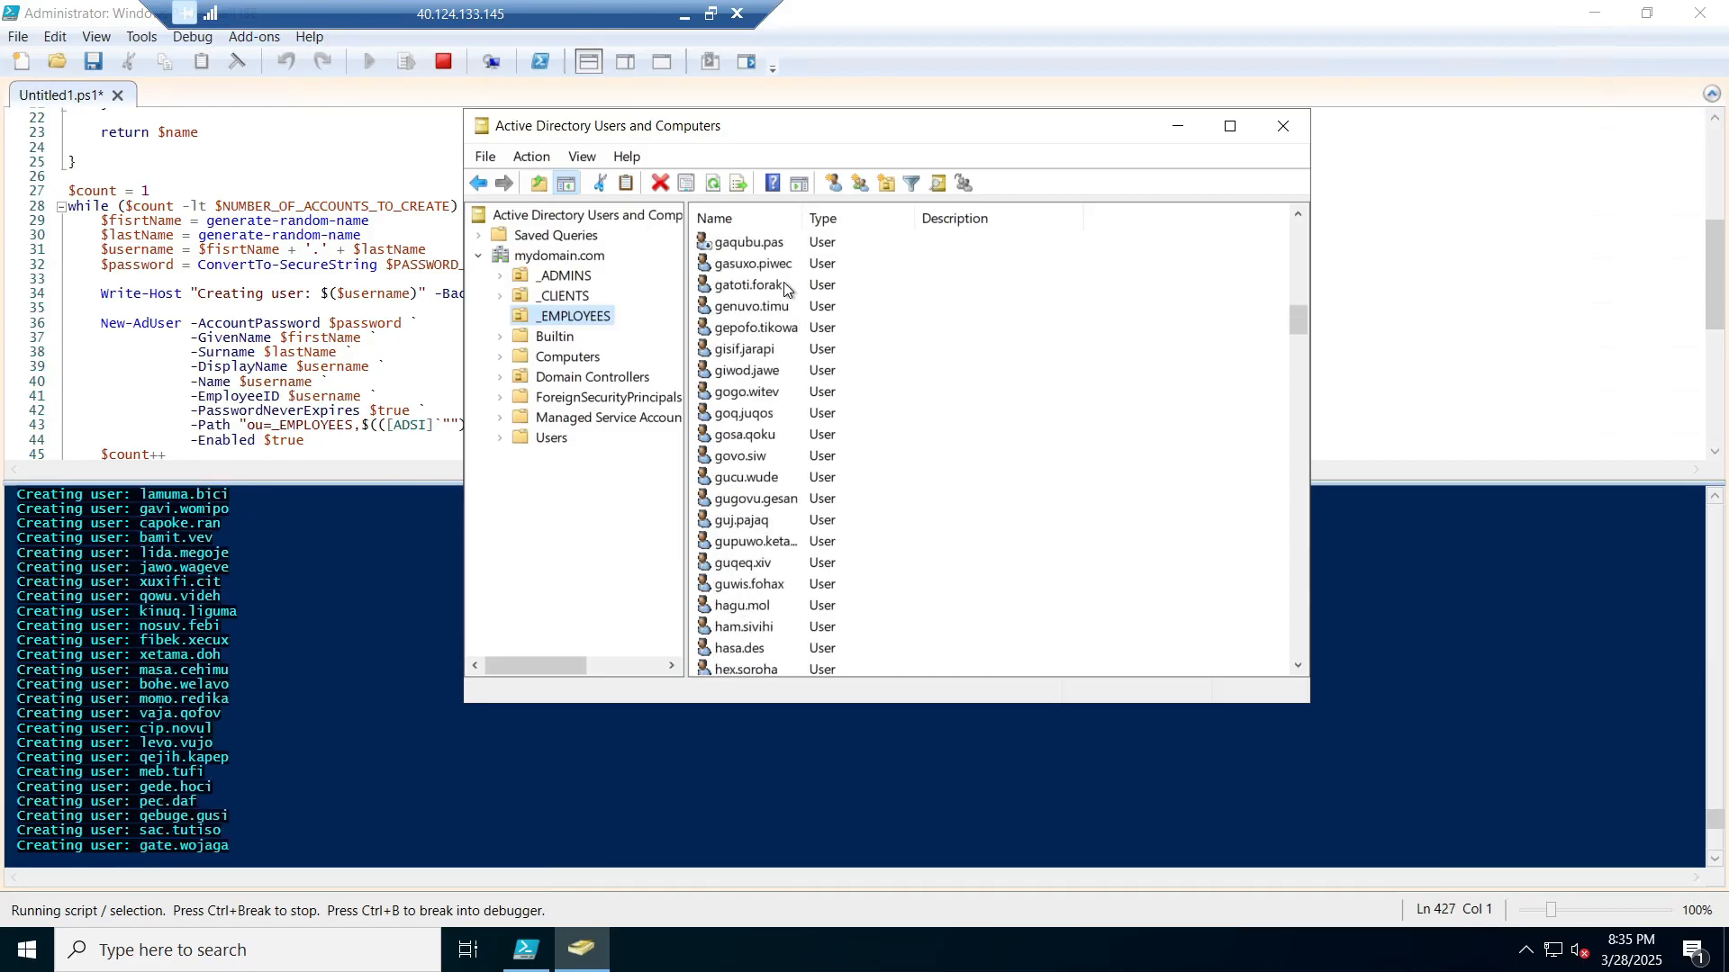
{"action": "scroll", "coordinate": [785, 288], "scroll_direction": "up", "scroll_amount": 7}
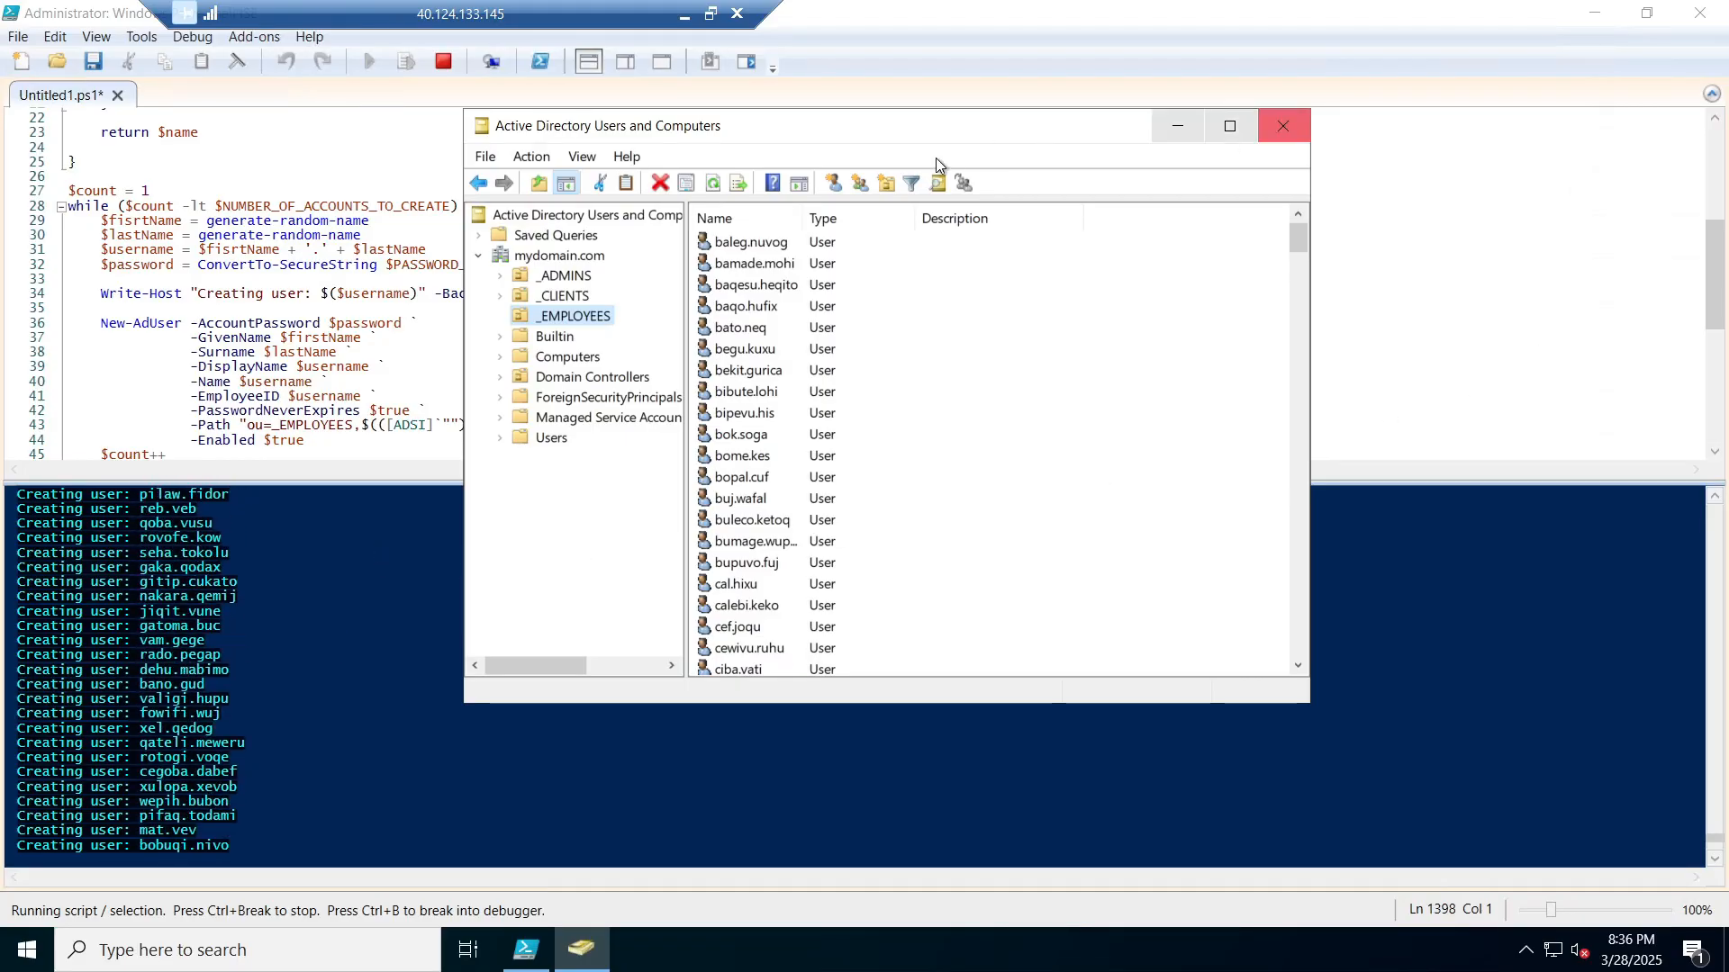
Step: Stop the running user-creation script in PowerShell ISE
{"action": "left_click", "coordinate": [1181, 127]}
{"action": "left_click", "coordinate": [688, 315]}
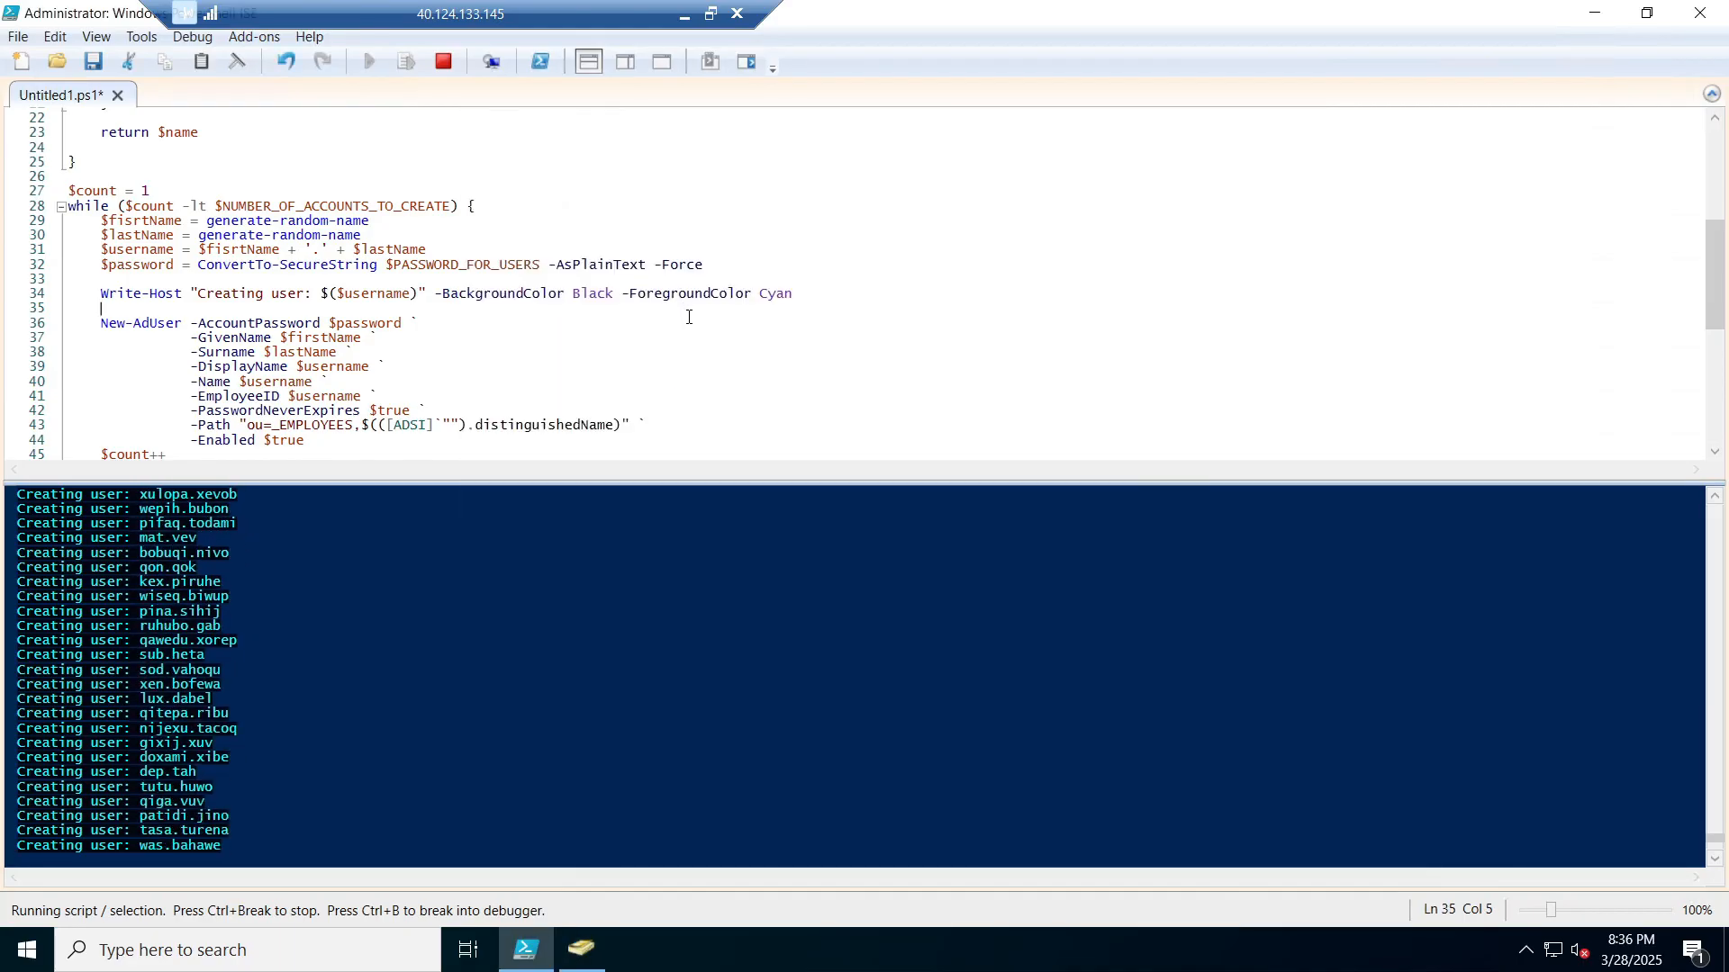
{"action": "scroll", "coordinate": [591, 379], "scroll_direction": "up", "scroll_amount": 7}
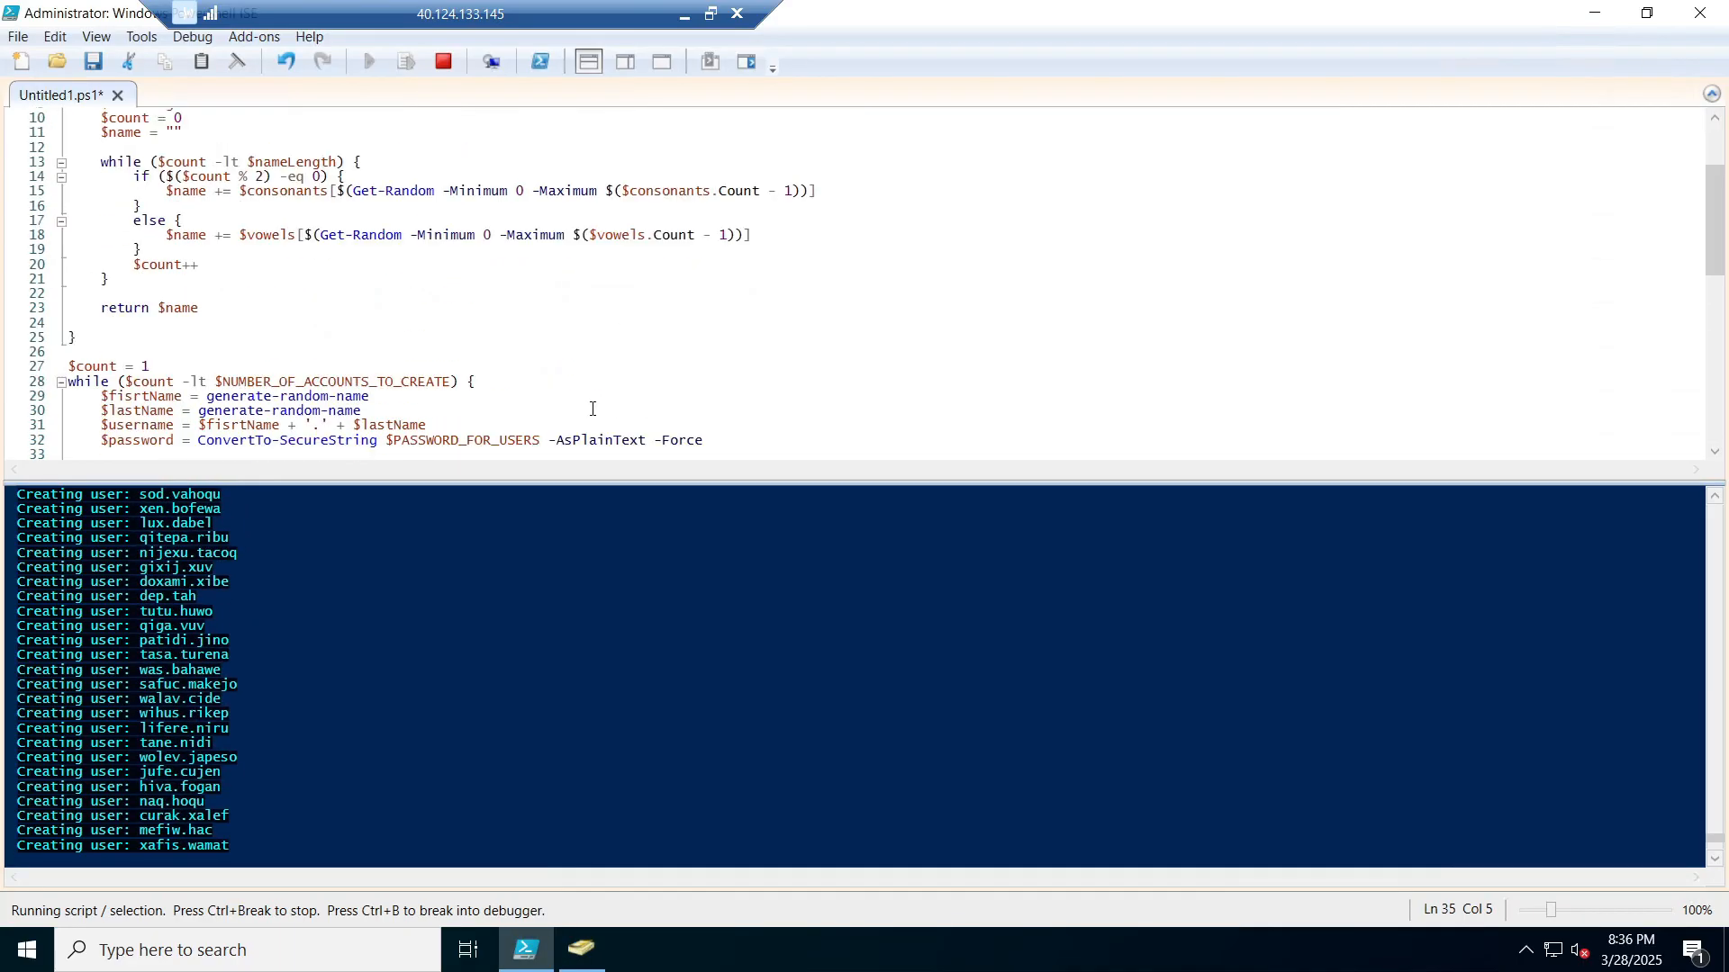
{"action": "left_click", "coordinate": [445, 72]}
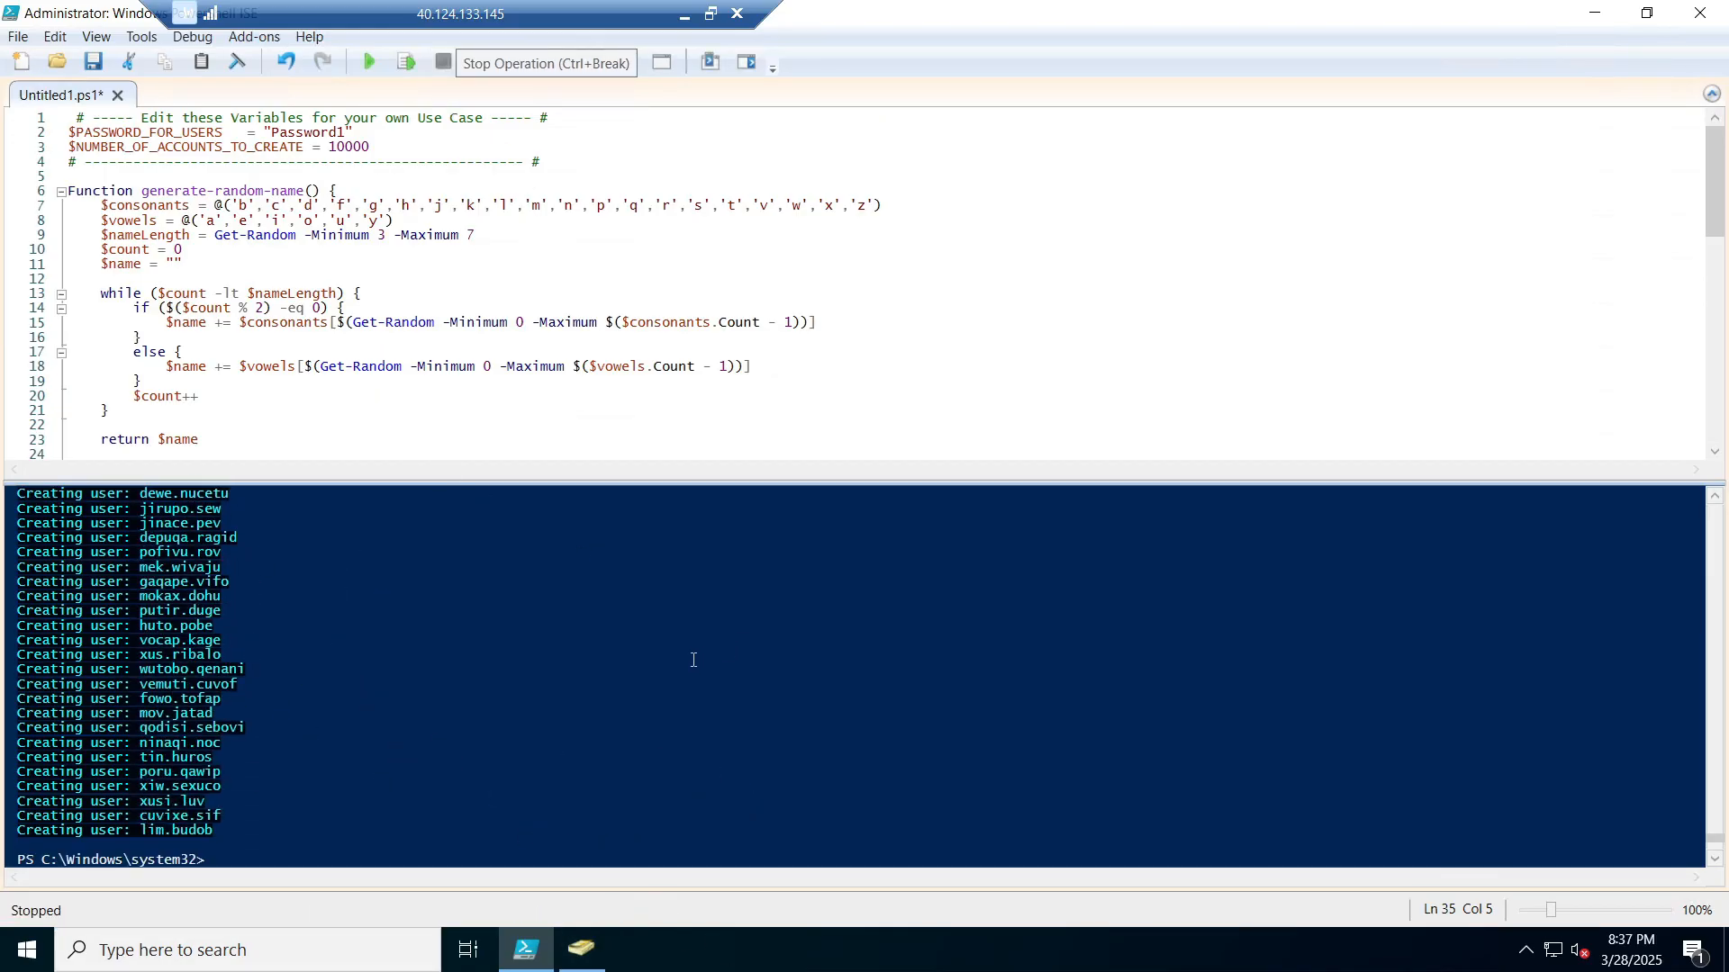
Step: Maximize Active Directory Users and Computers, refresh mydomain.com and reselect _EMPLOYEES
{"action": "left_click", "coordinate": [1592, 15]}
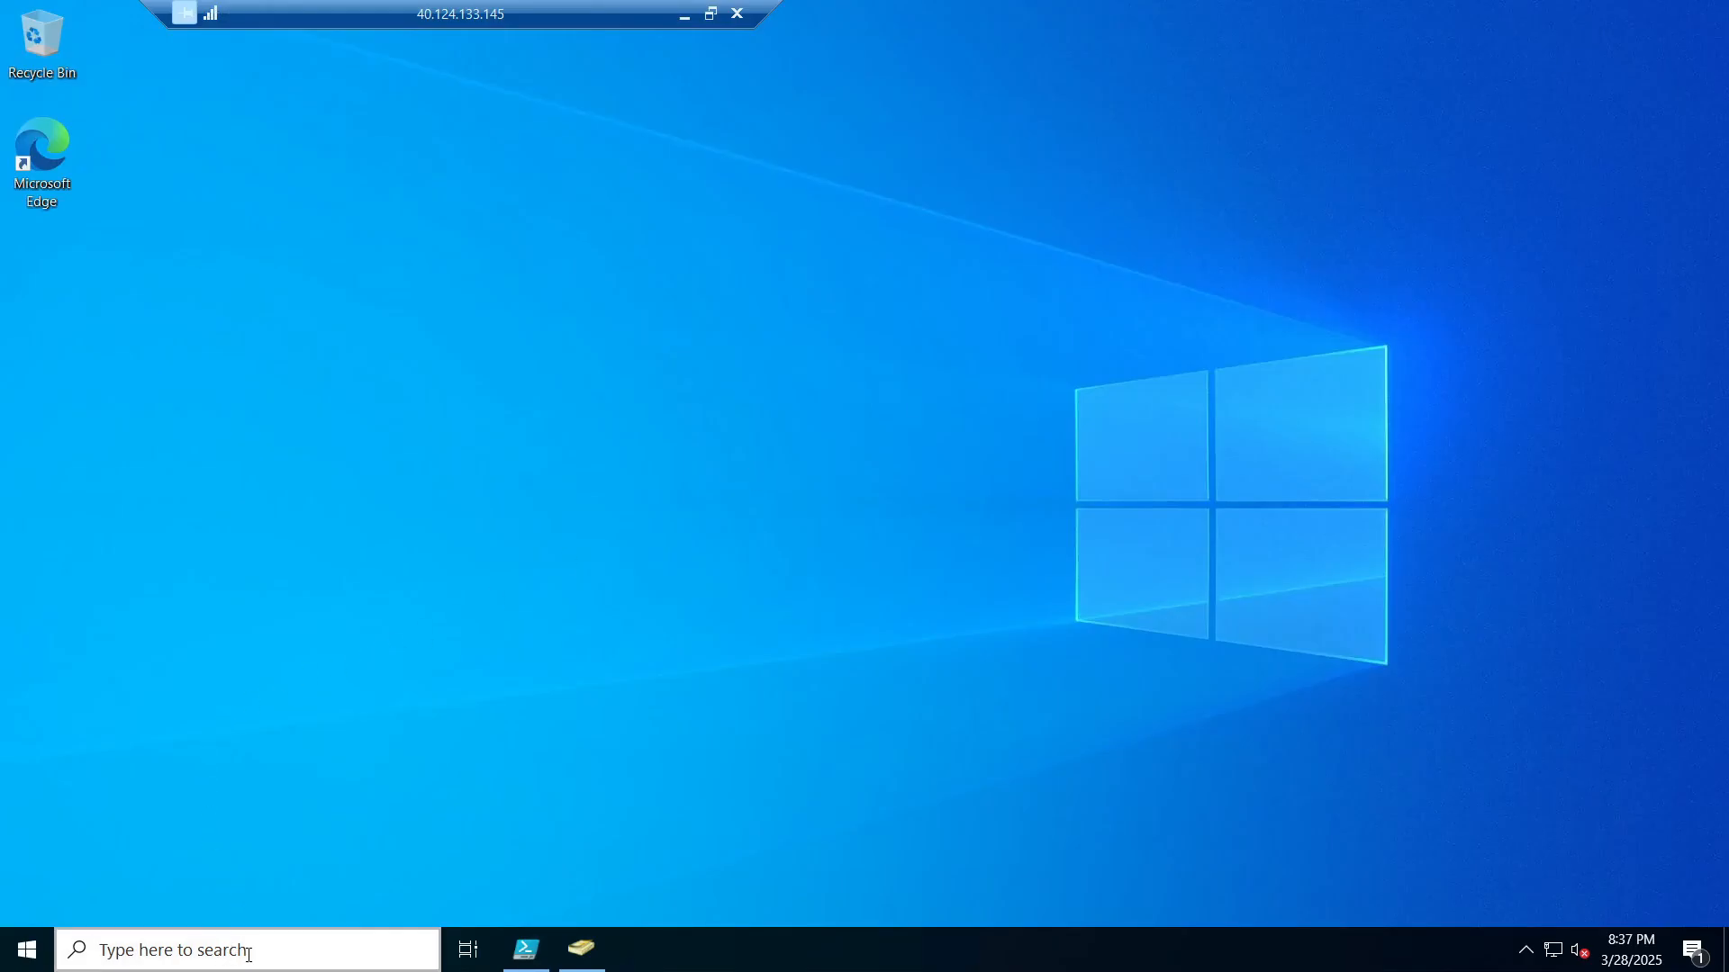
{"action": "left_click", "coordinate": [584, 950]}
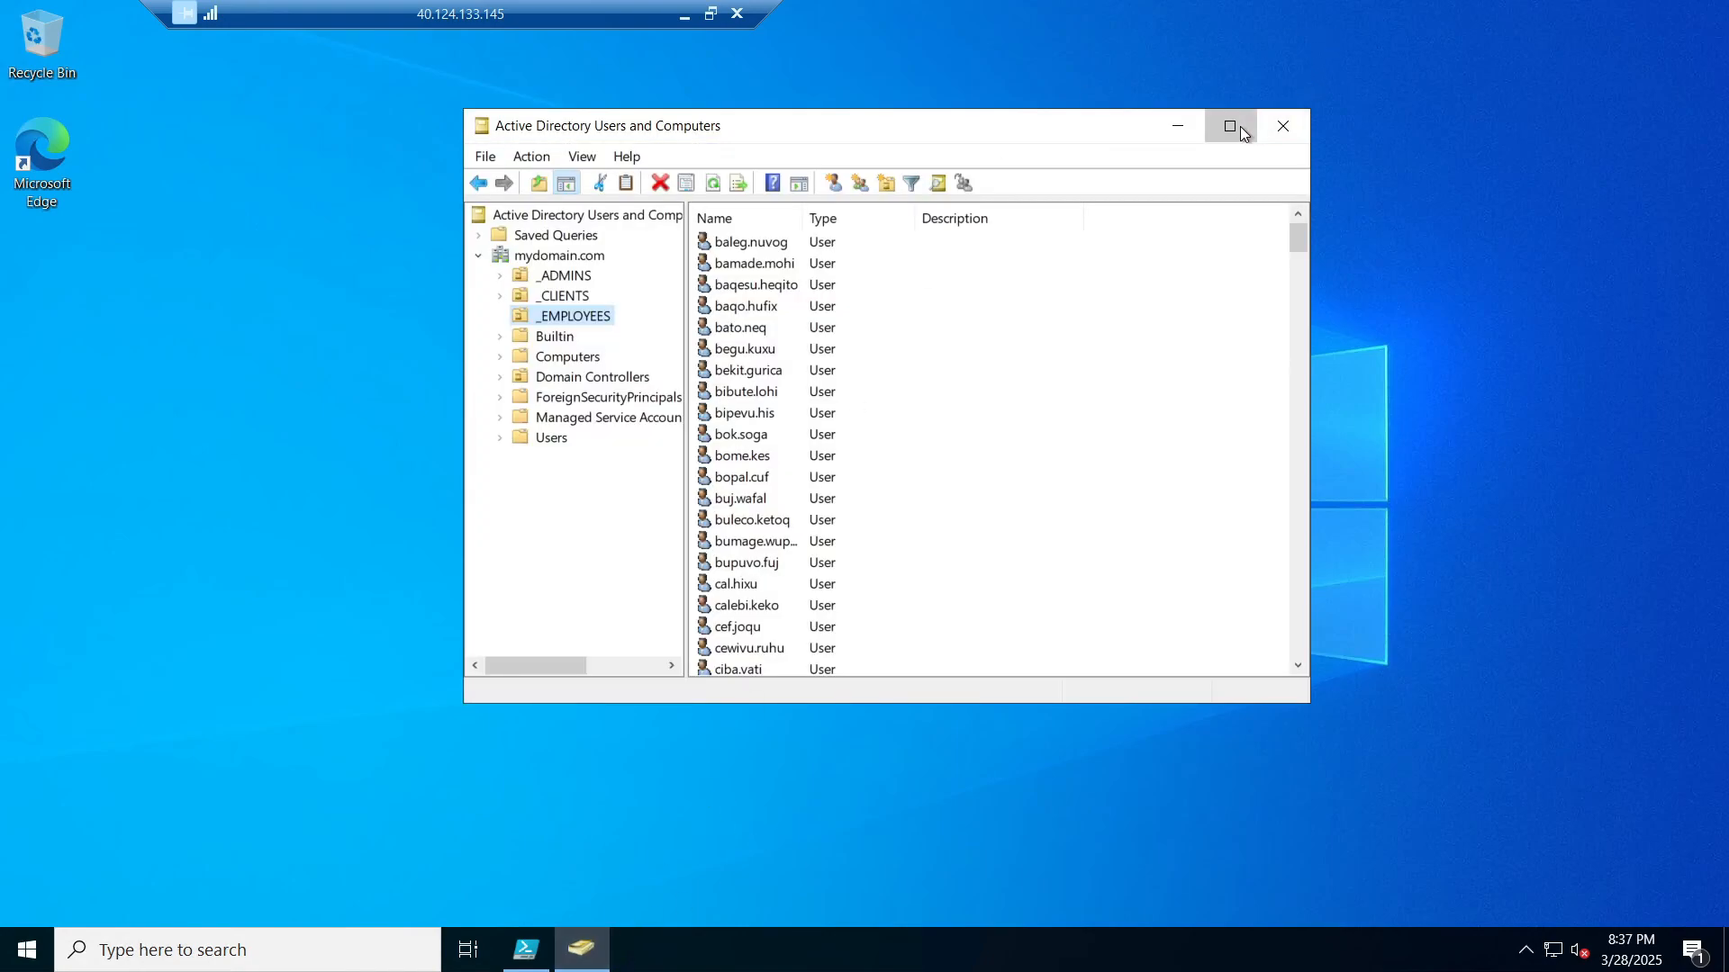
{"action": "left_click", "coordinate": [1240, 127]}
{"action": "right_click", "coordinate": [79, 142]}
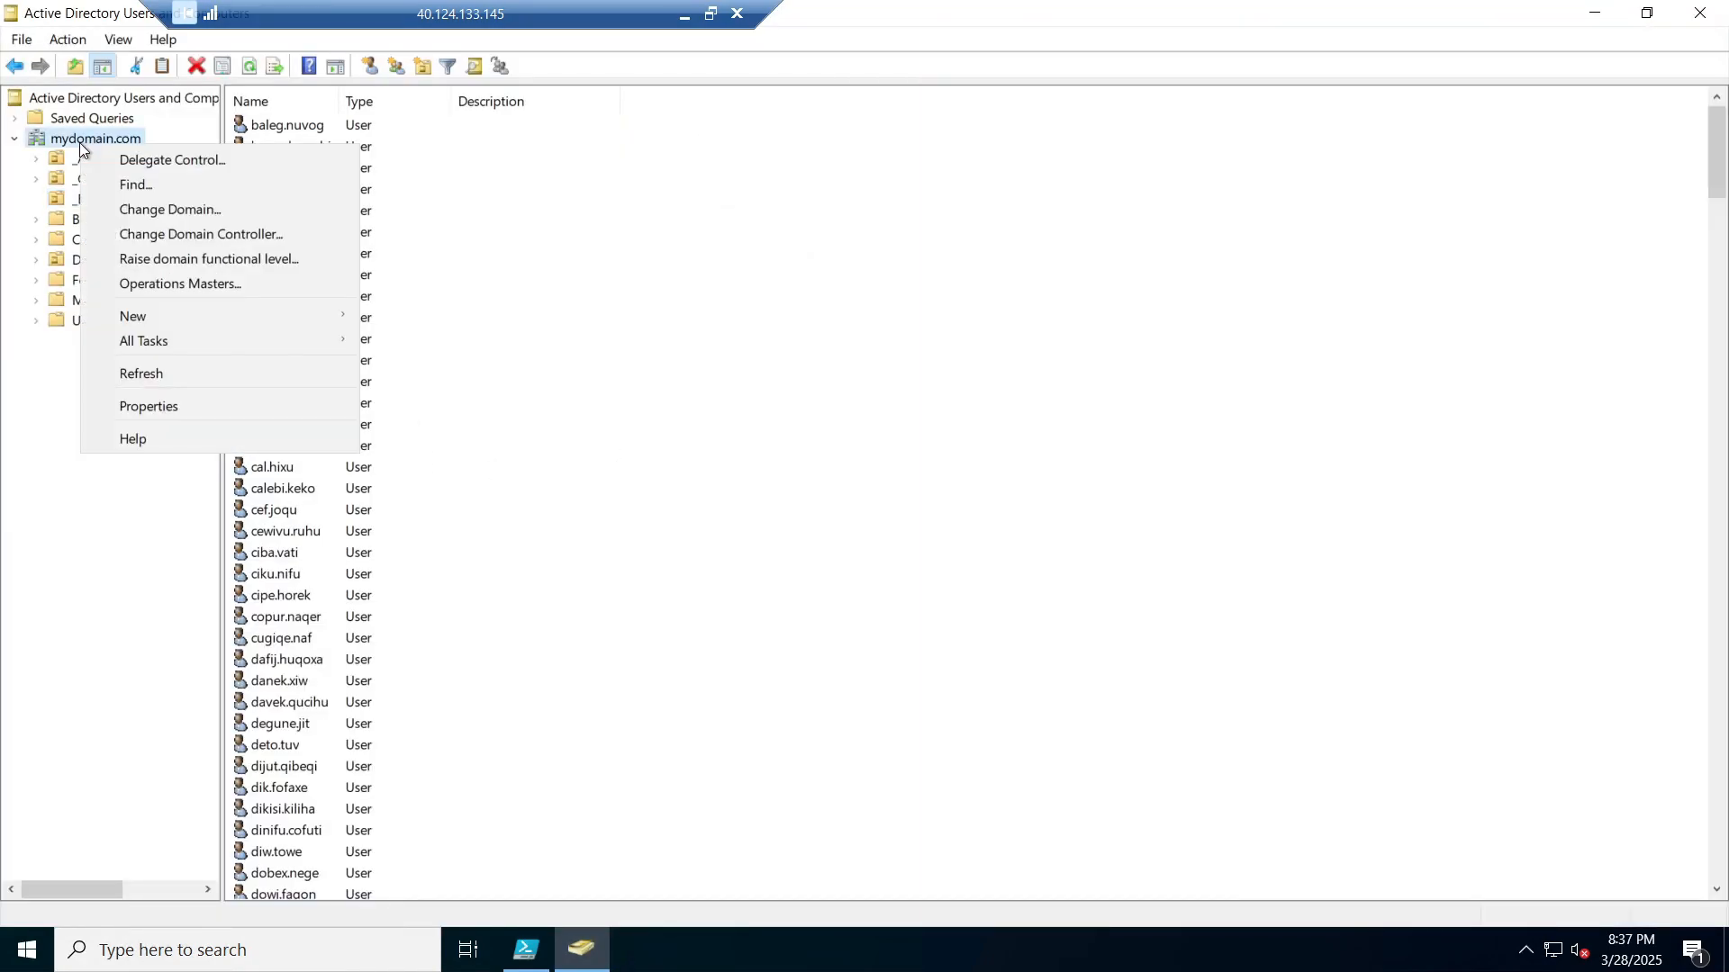
{"action": "left_click", "coordinate": [178, 378]}
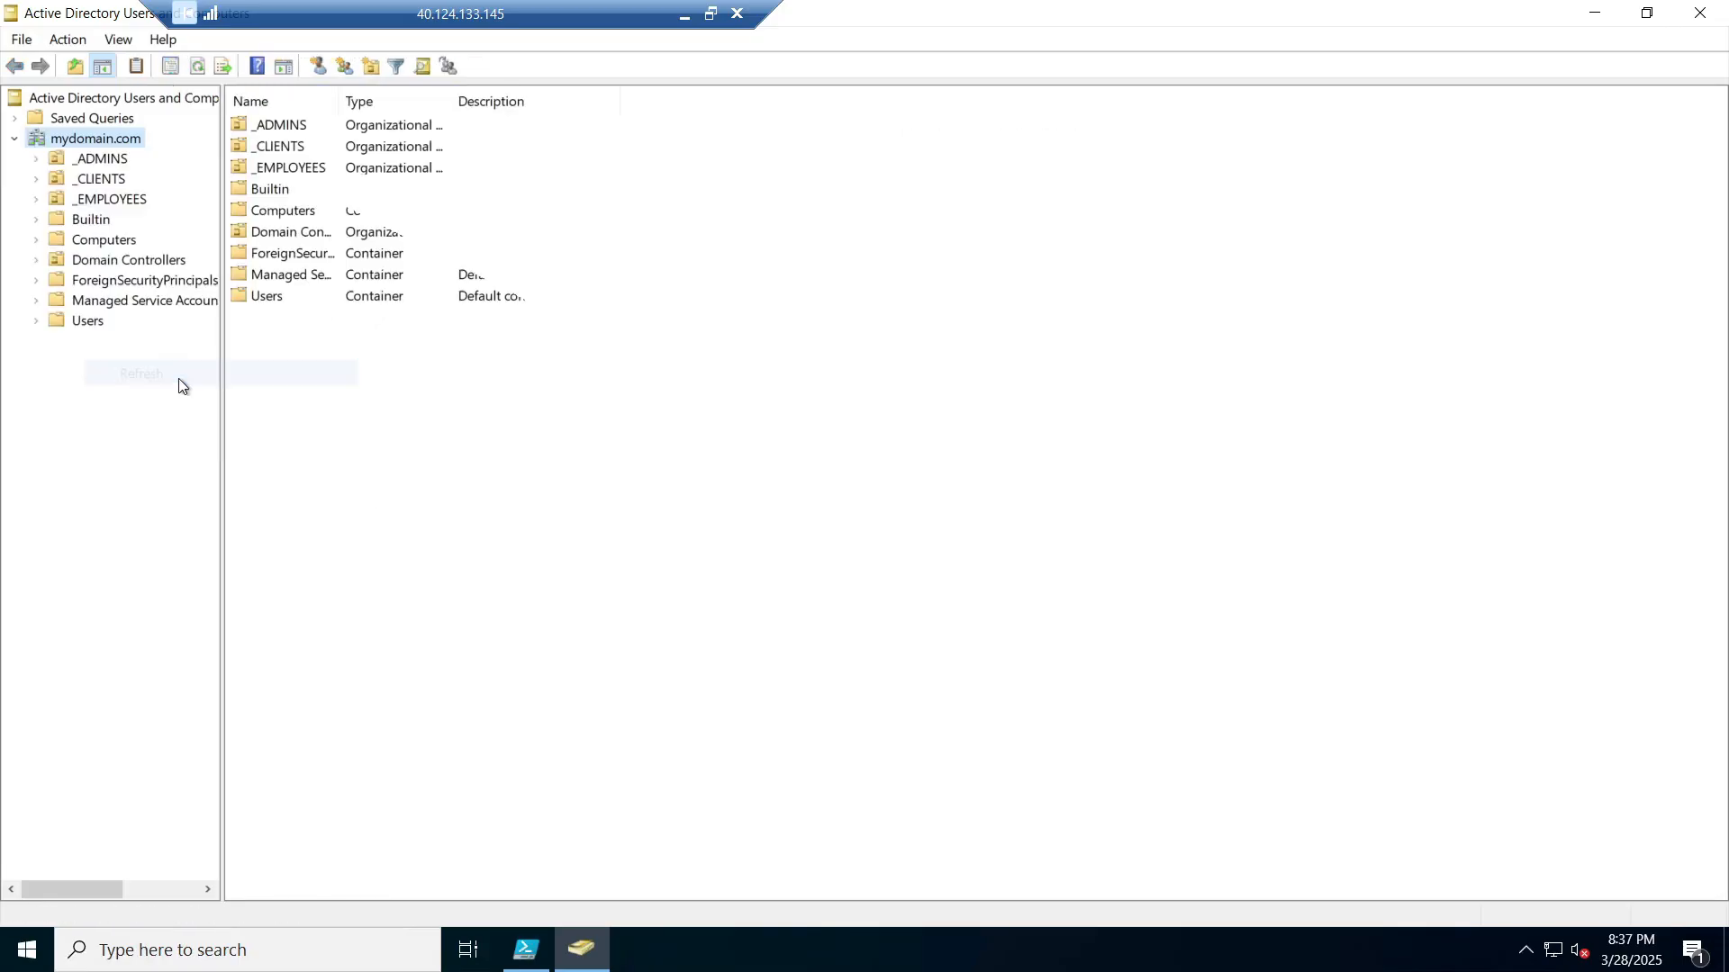
{"action": "left_click", "coordinate": [135, 198]}
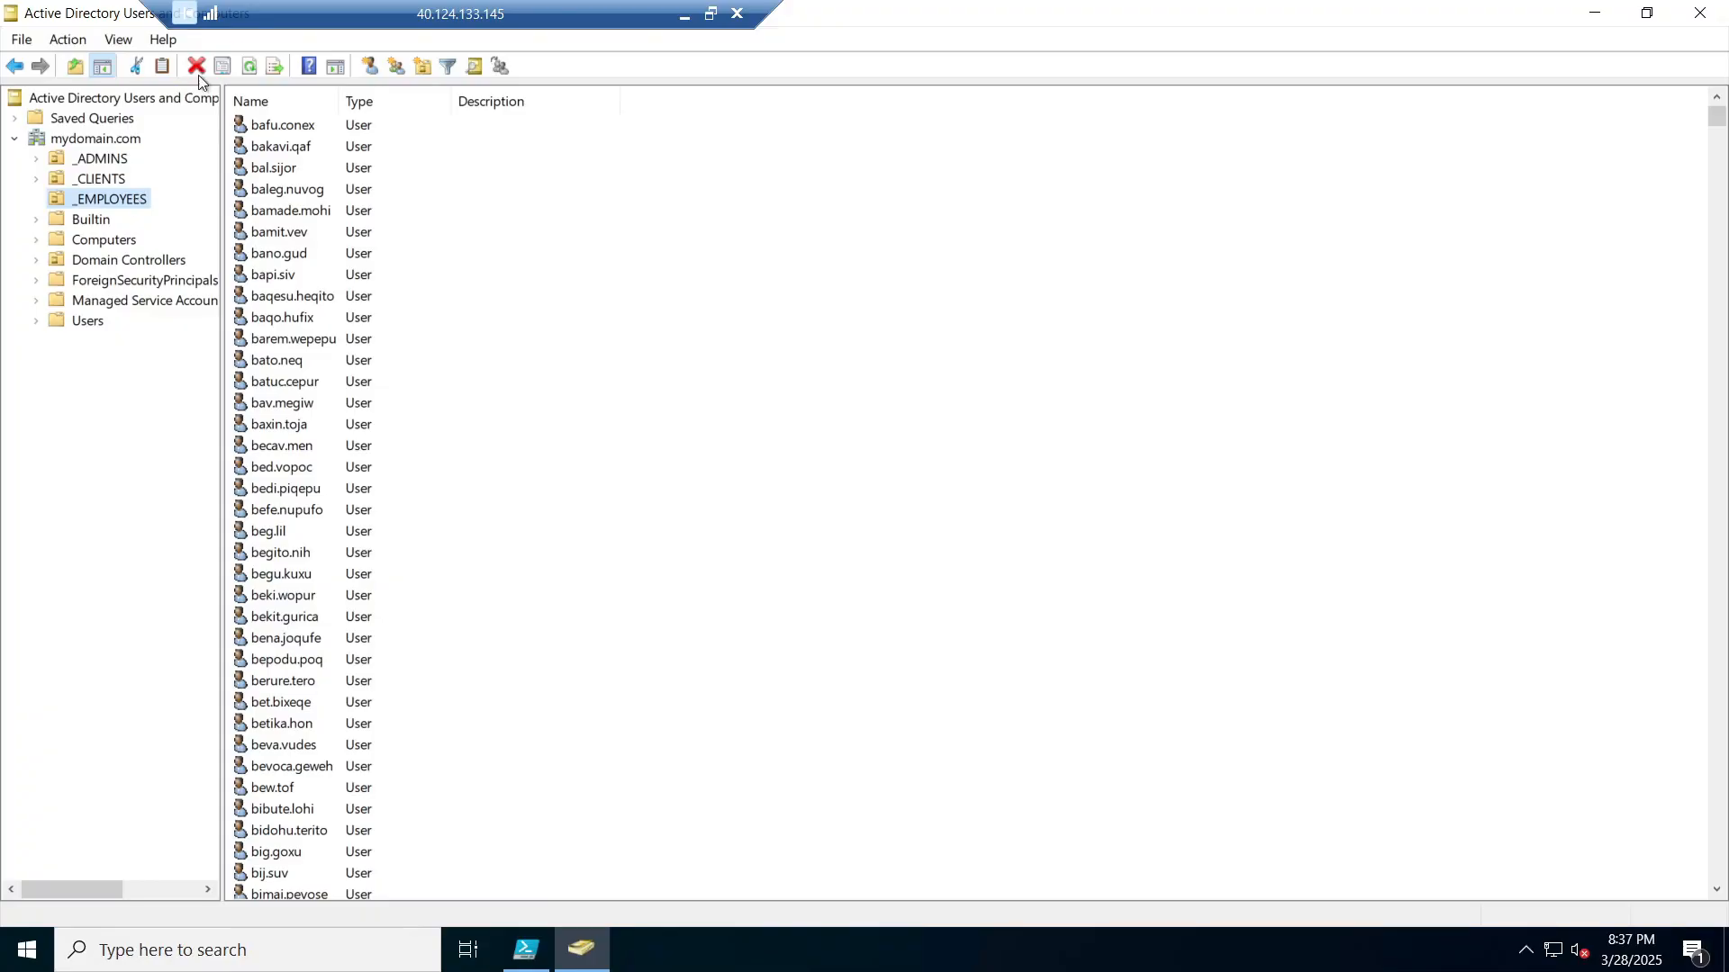
Step: Open bapi.siv's properties and confirm its Member Of tab lists only Domain Users
{"action": "double_click", "coordinate": [279, 281]}
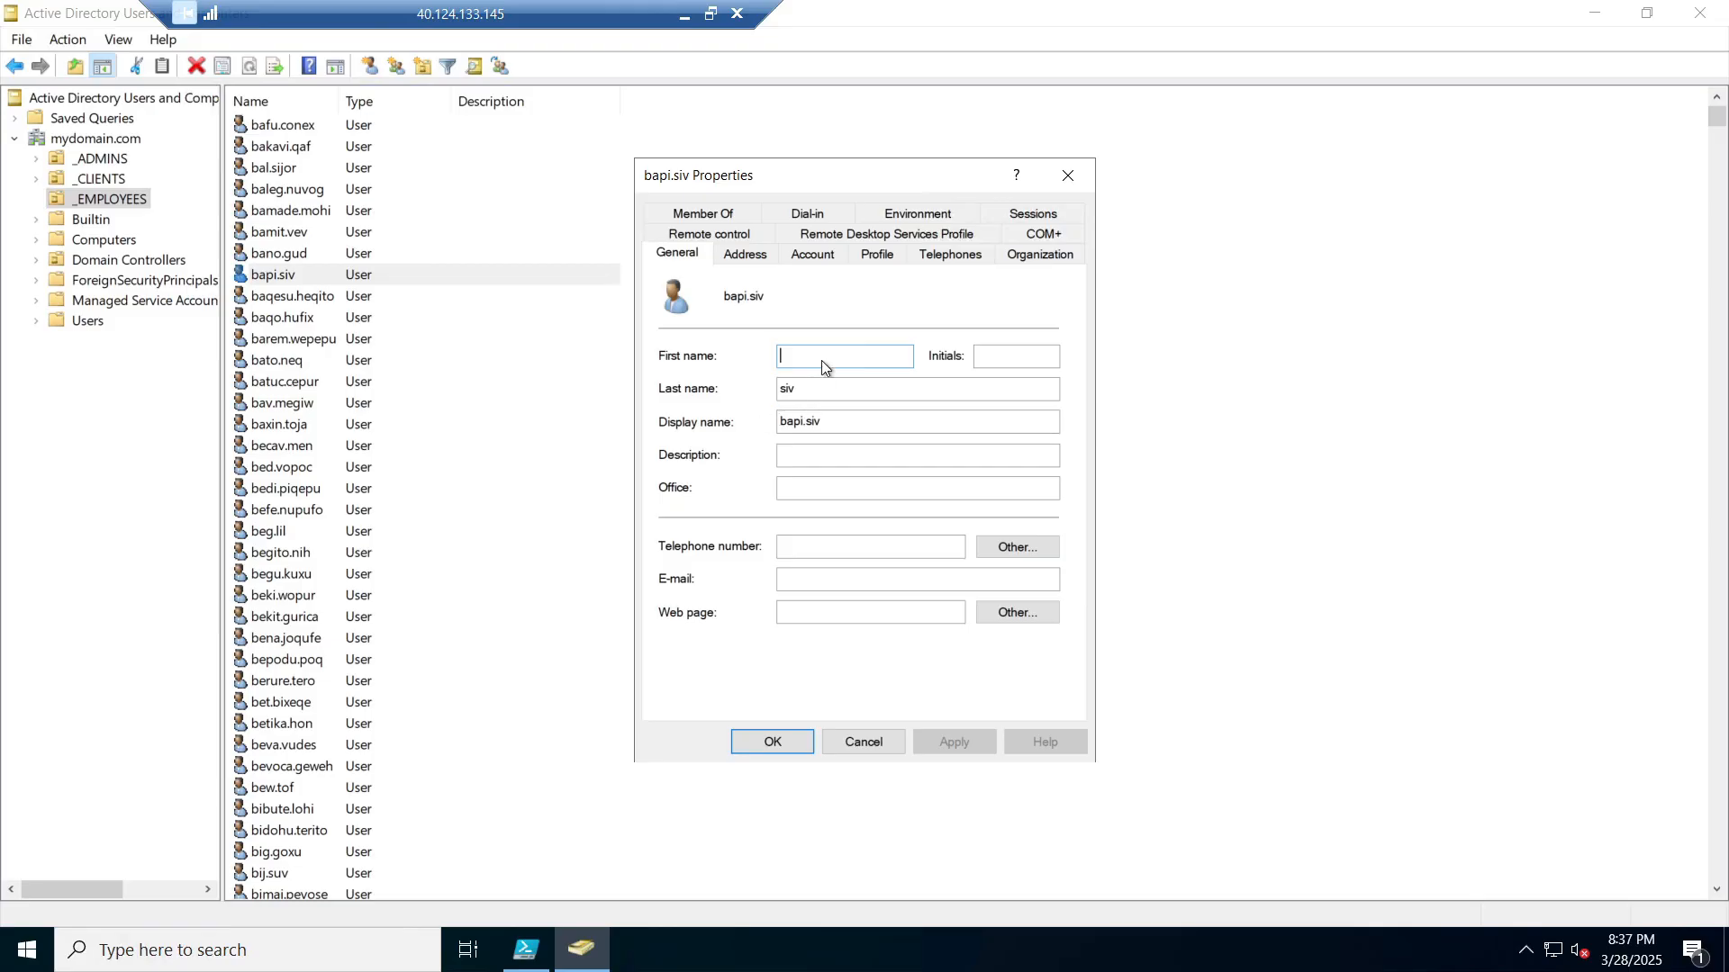
{"action": "left_click", "coordinate": [710, 219]}
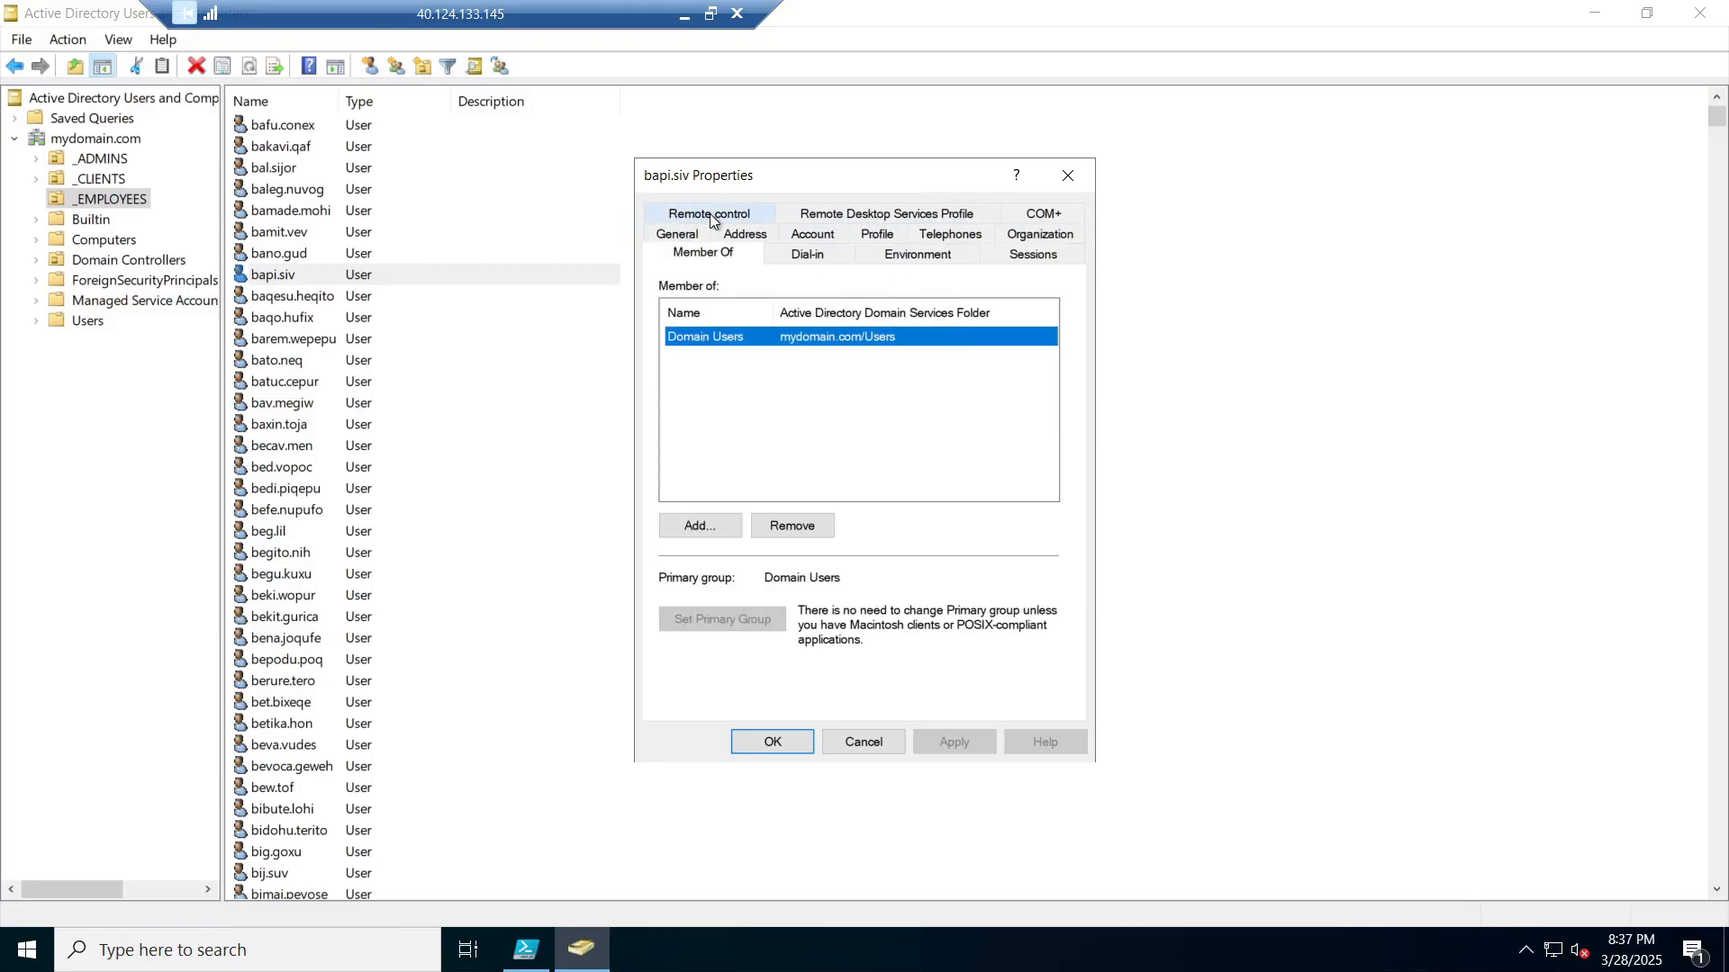
{"action": "left_click", "coordinate": [877, 235]}
{"action": "left_click", "coordinate": [953, 232]}
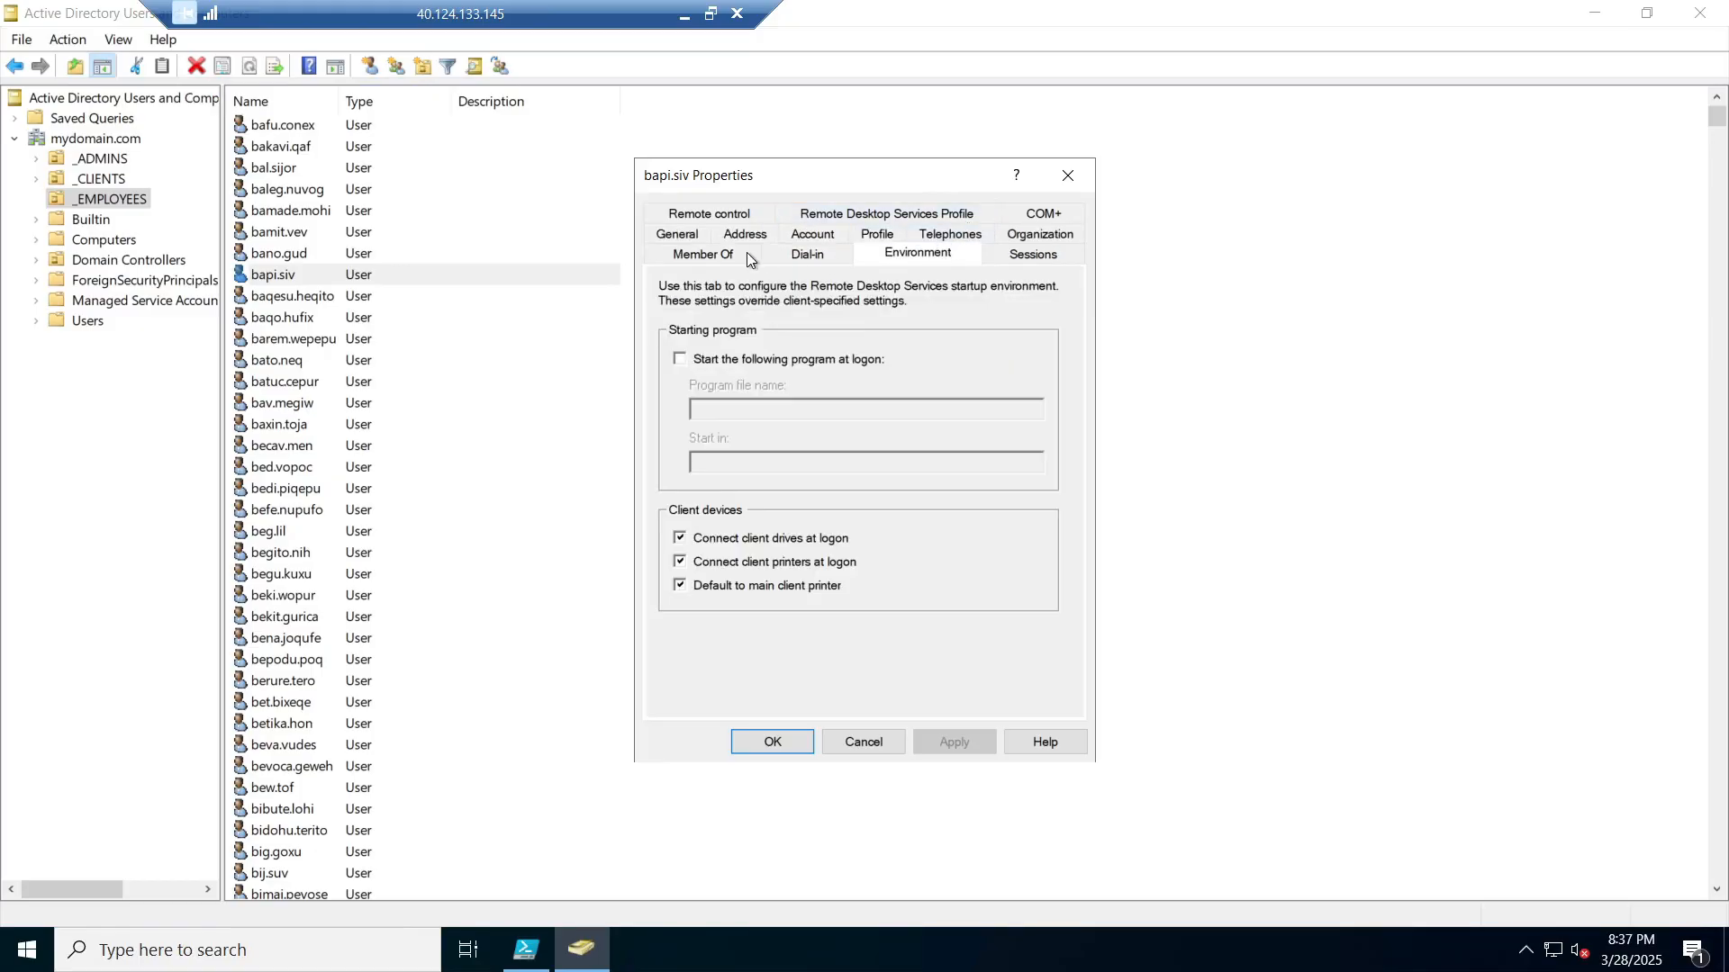
{"action": "left_click", "coordinate": [691, 259]}
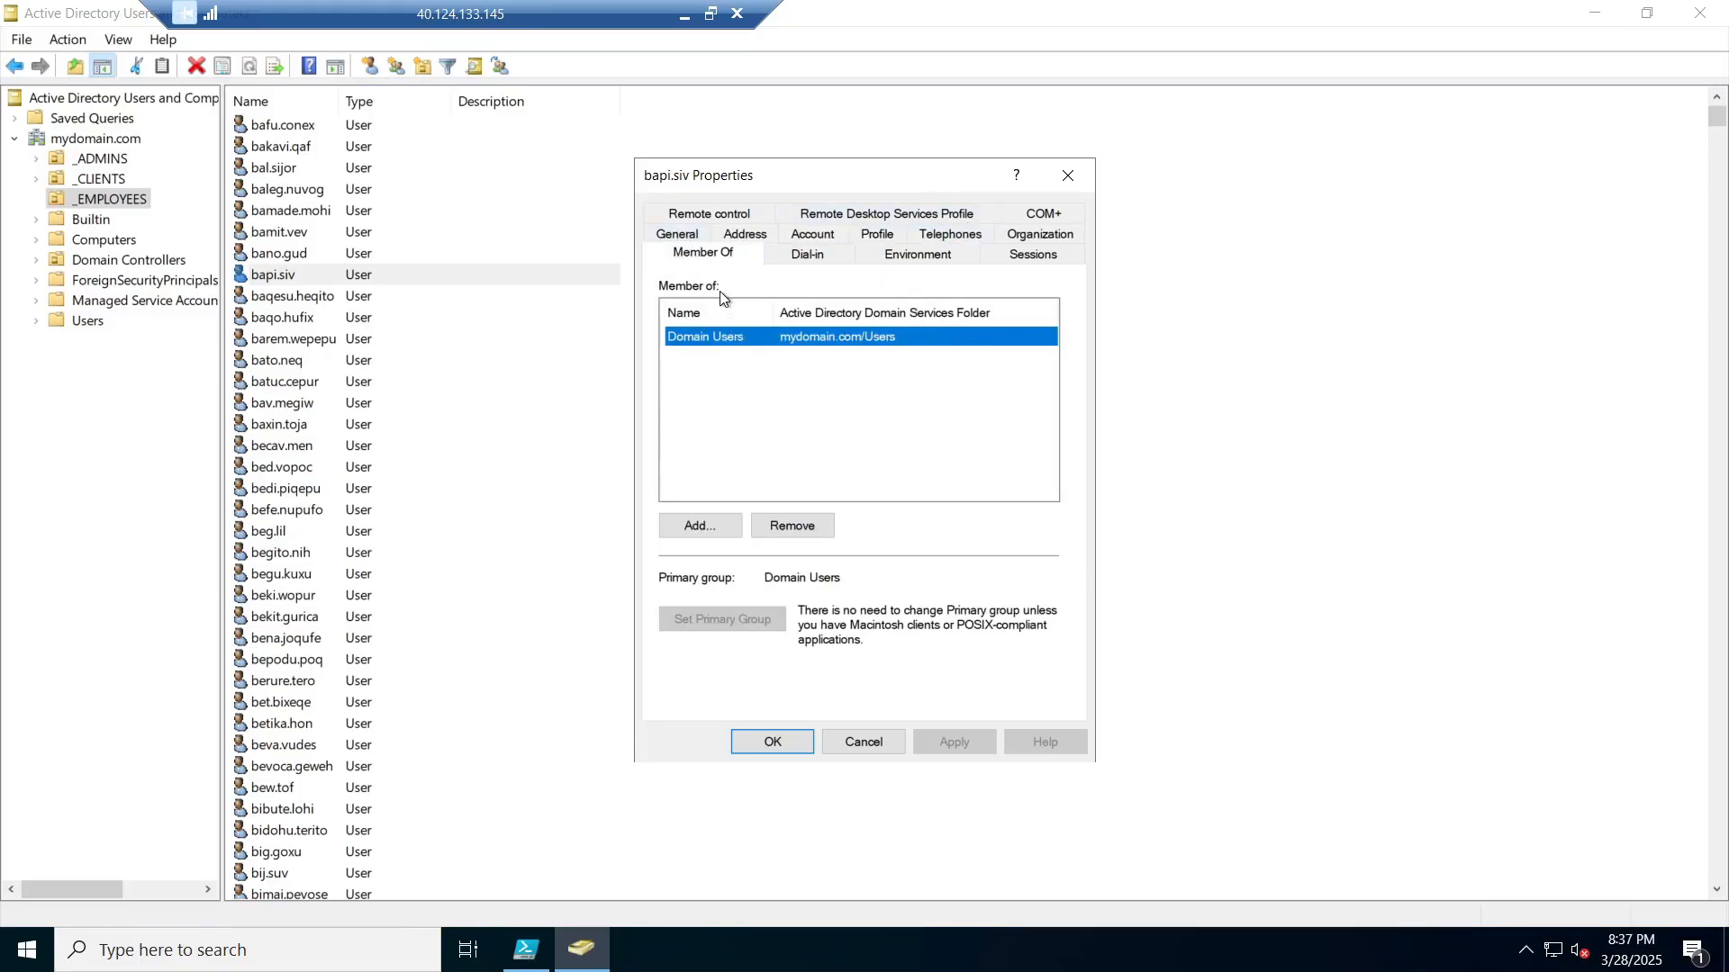
{"action": "left_click", "coordinate": [1067, 176]}
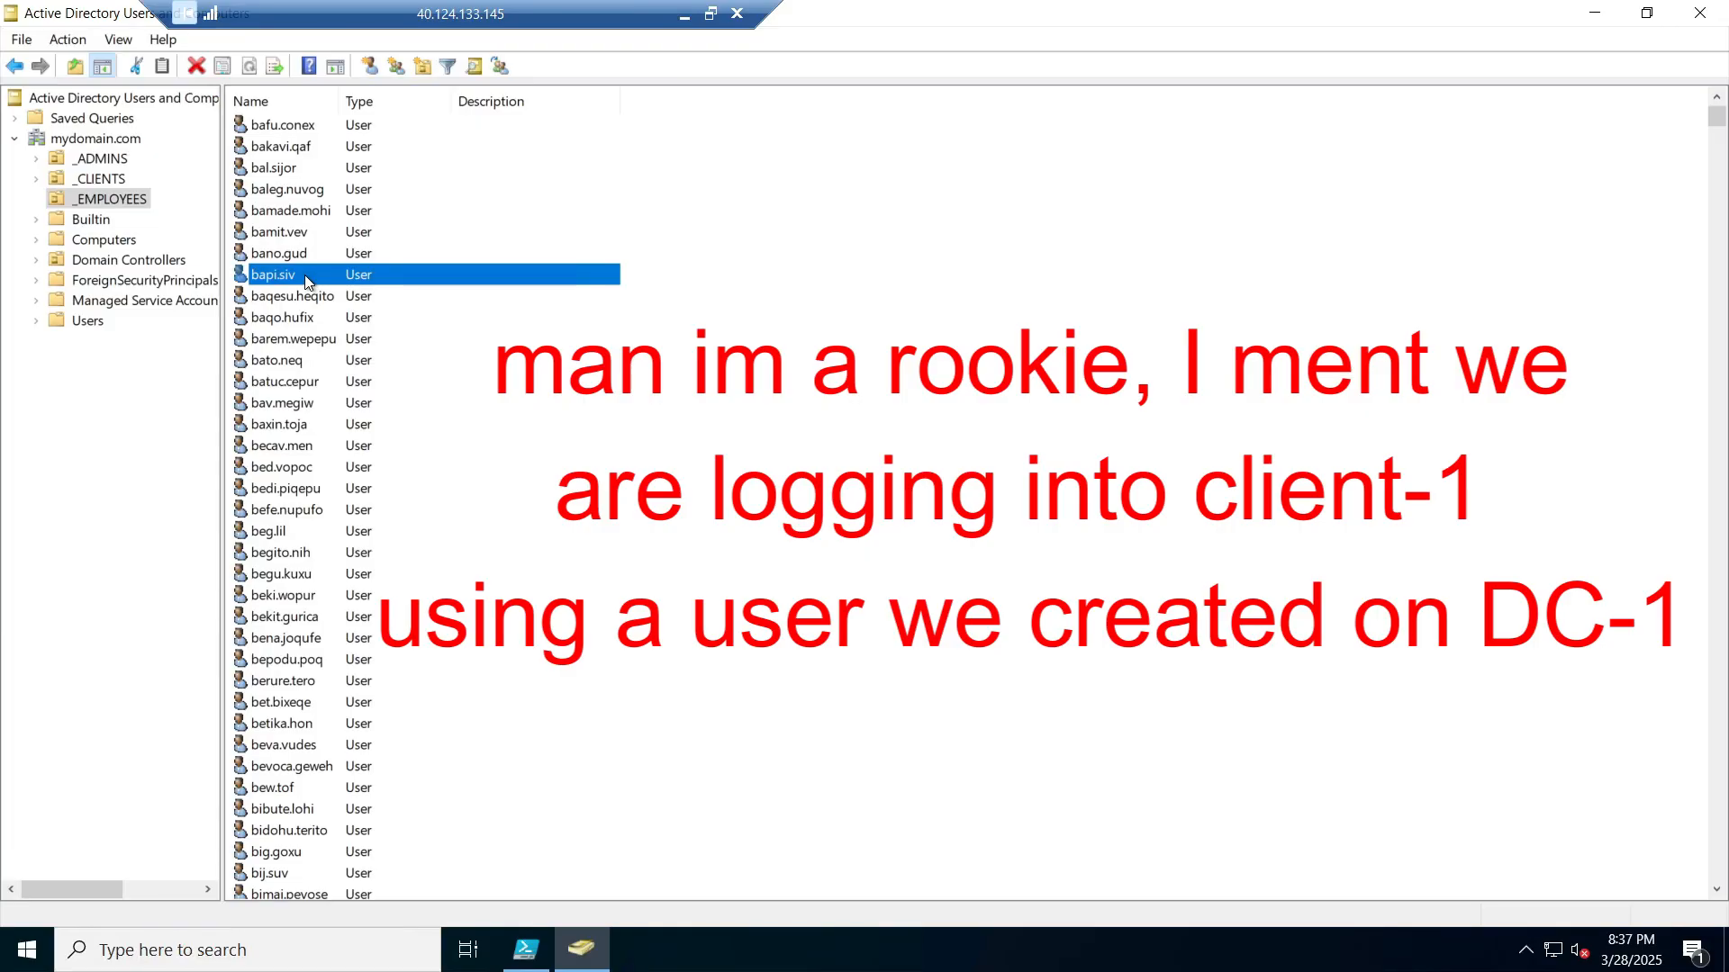
Step: Reopen bapi.siv's properties on the General tab and select its display name
{"action": "left_click", "coordinate": [305, 282]}
{"action": "right_click", "coordinate": [306, 282]}
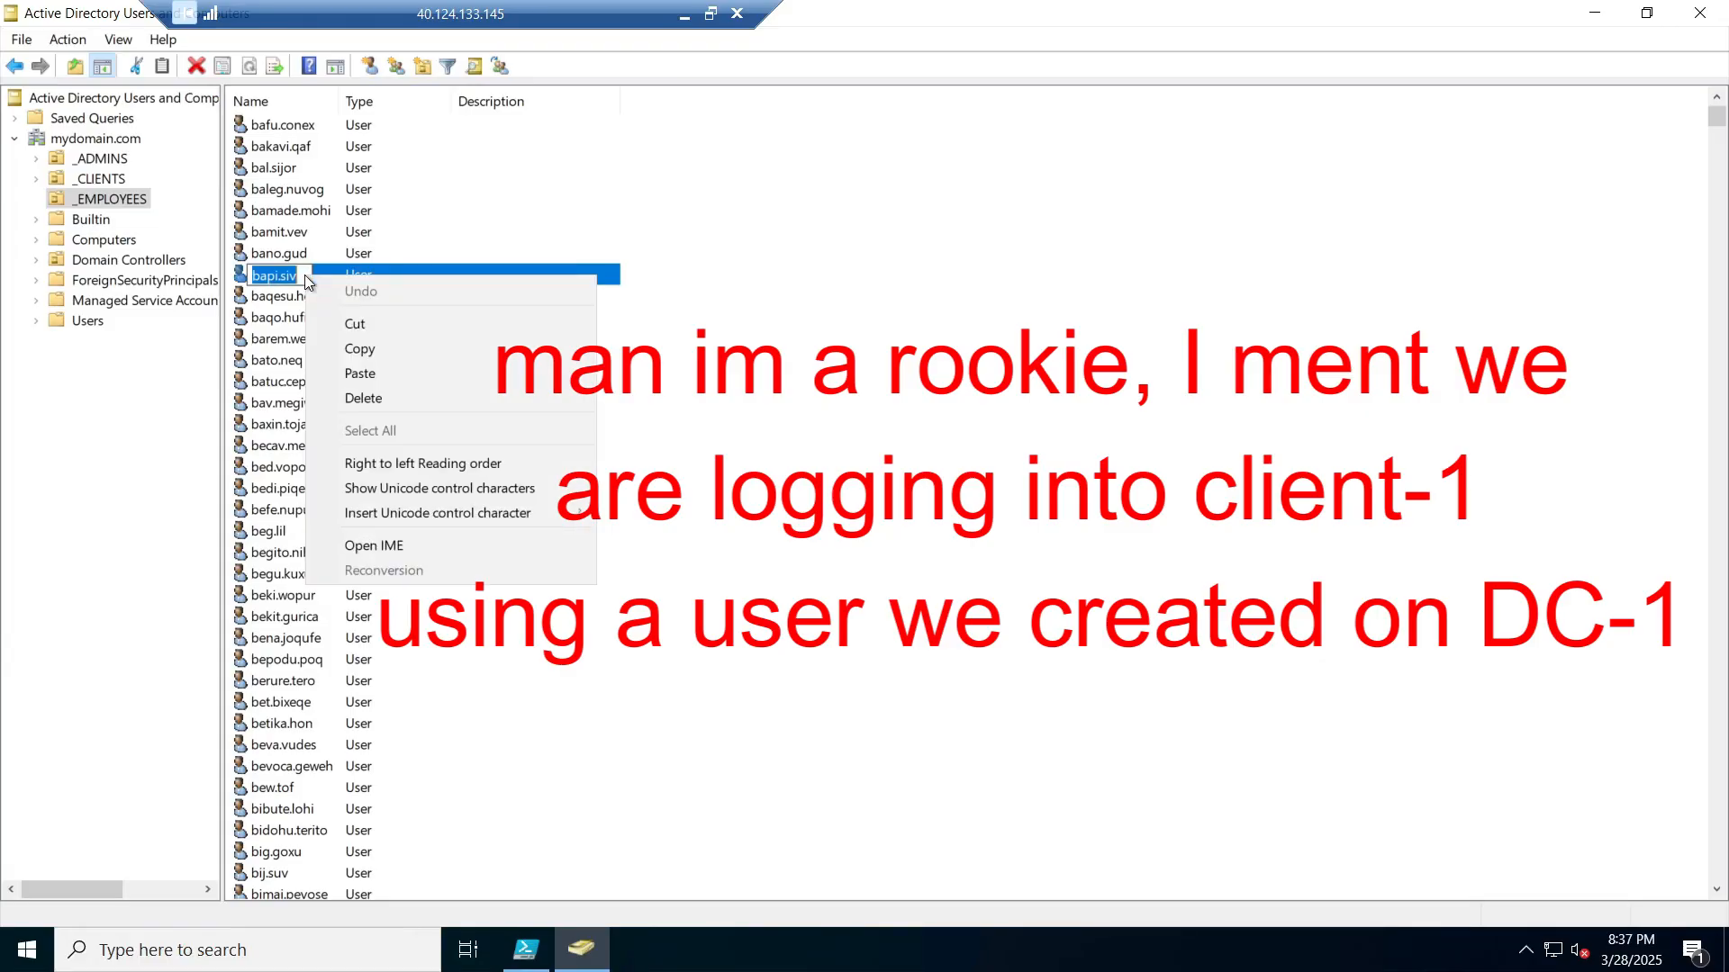
{"action": "left_click", "coordinate": [327, 272]}
{"action": "double_click", "coordinate": [328, 272]}
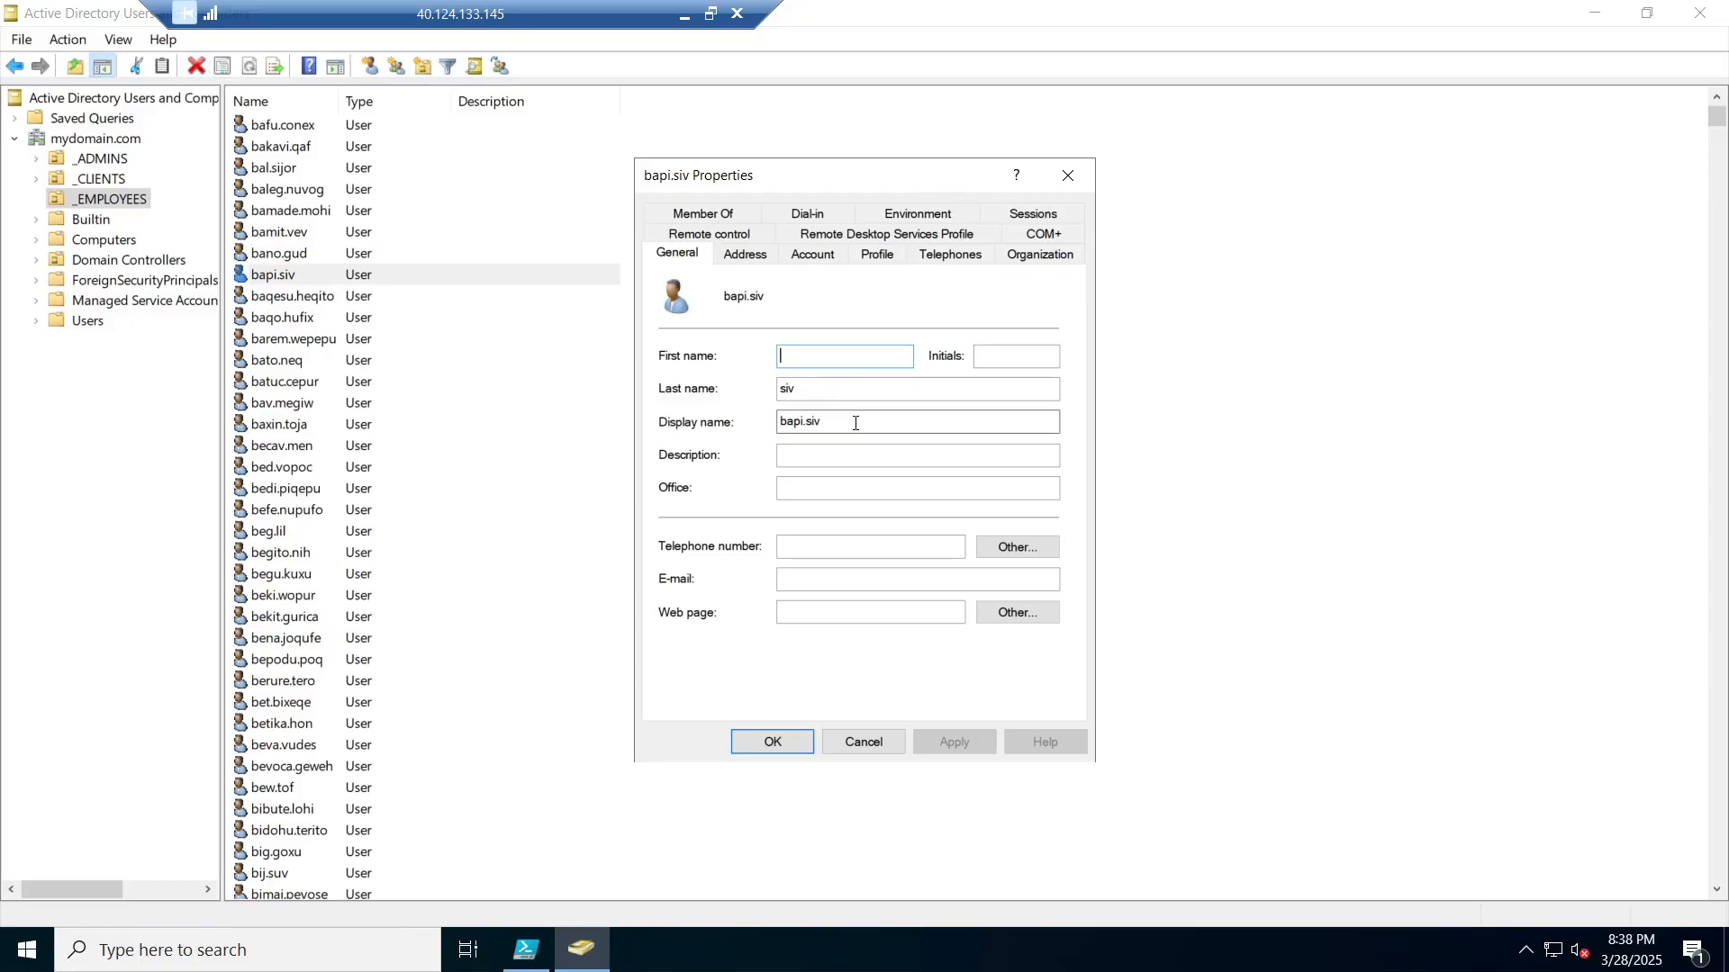
{"action": "left_click_drag", "start_coordinate": [855, 423], "coordinate": [716, 435]}
{"action": "key", "text": "ctrl+c"}
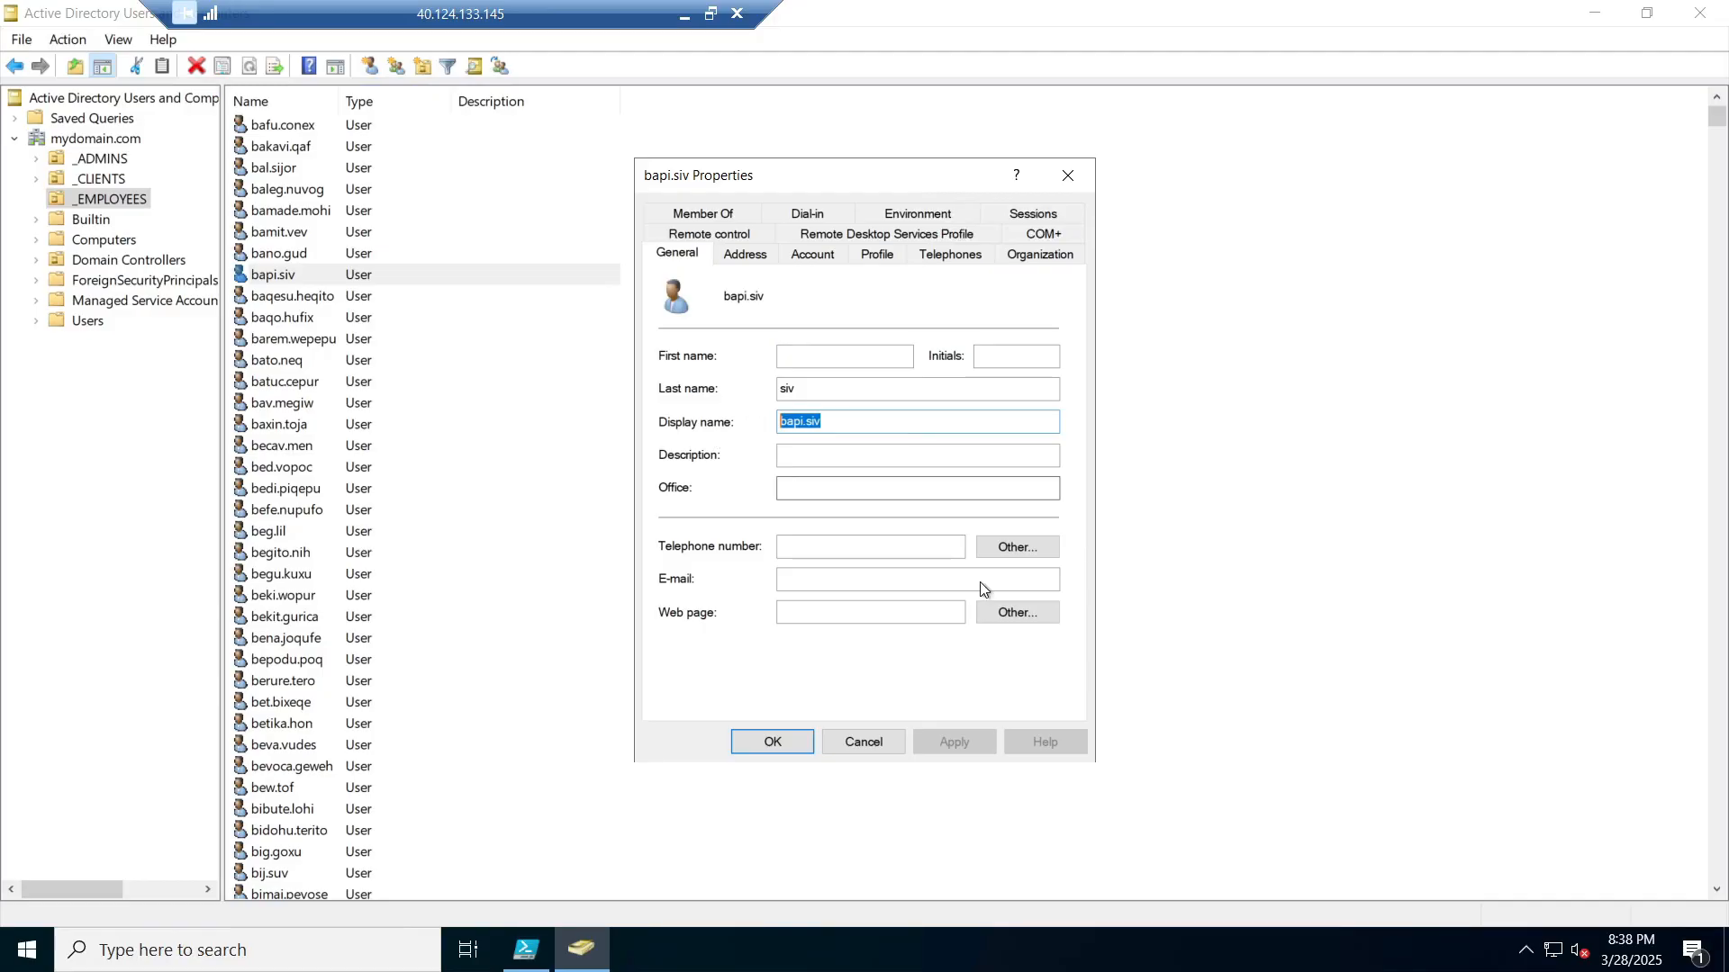
{"action": "key", "text": "super+Tab"}
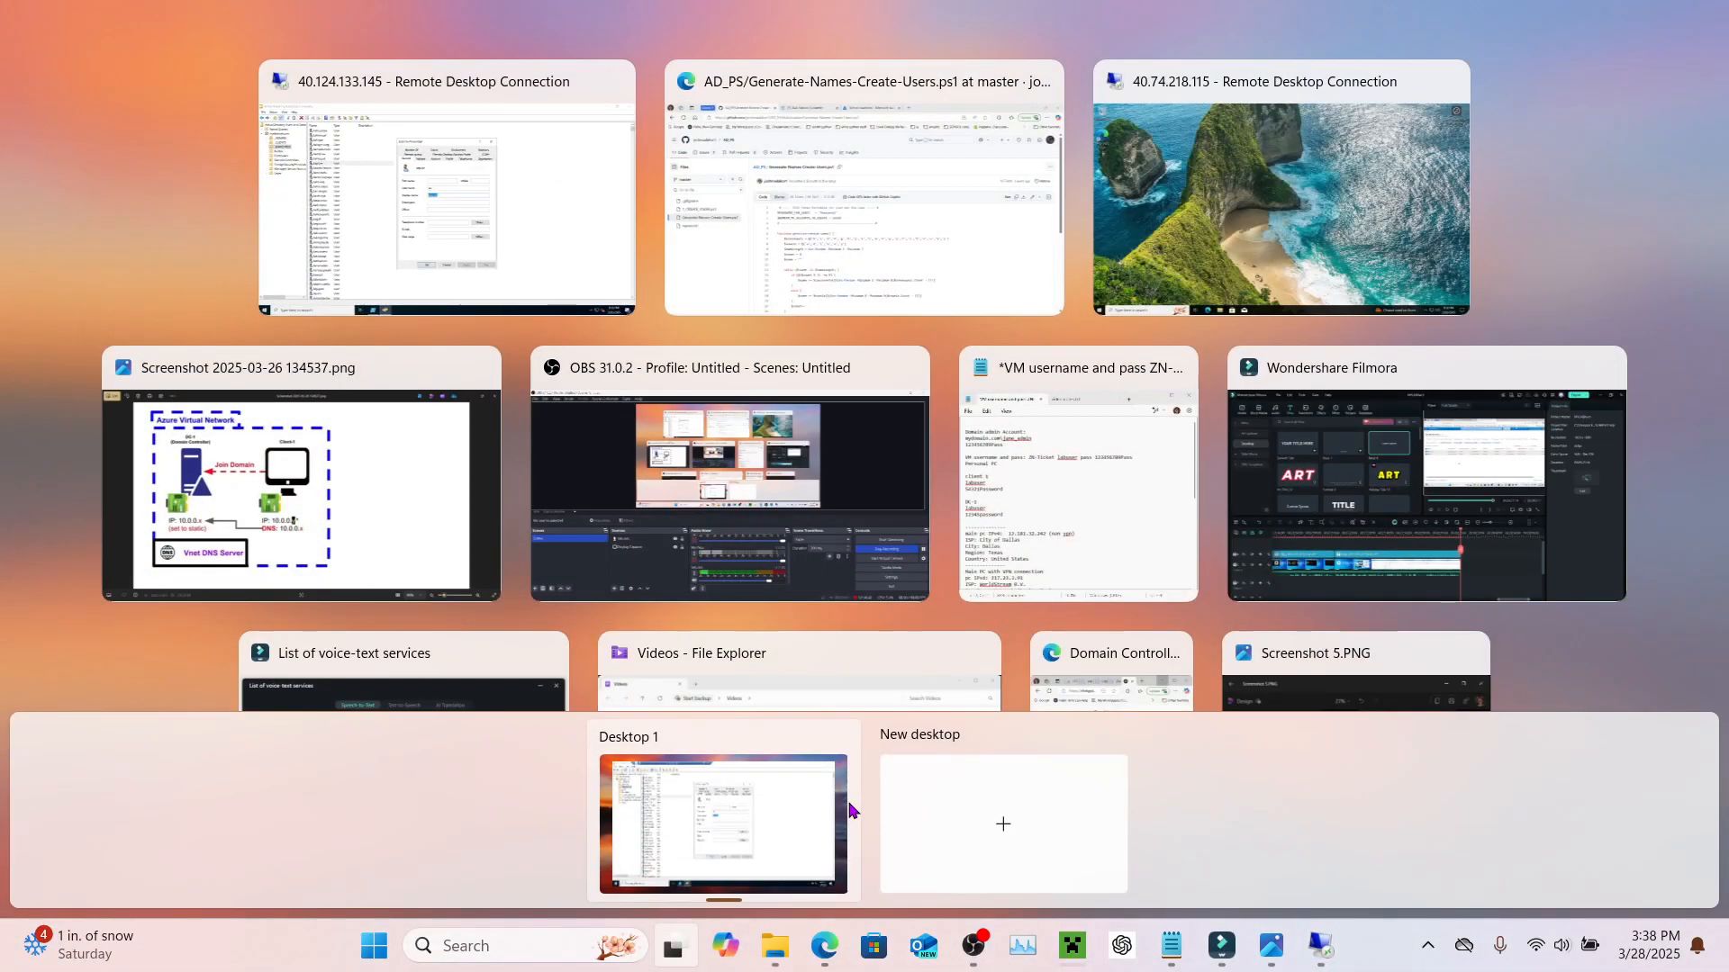
Step: Switch between open windows to bring the Notepad credentials notes forward
{"action": "key", "text": "super+Tab"}
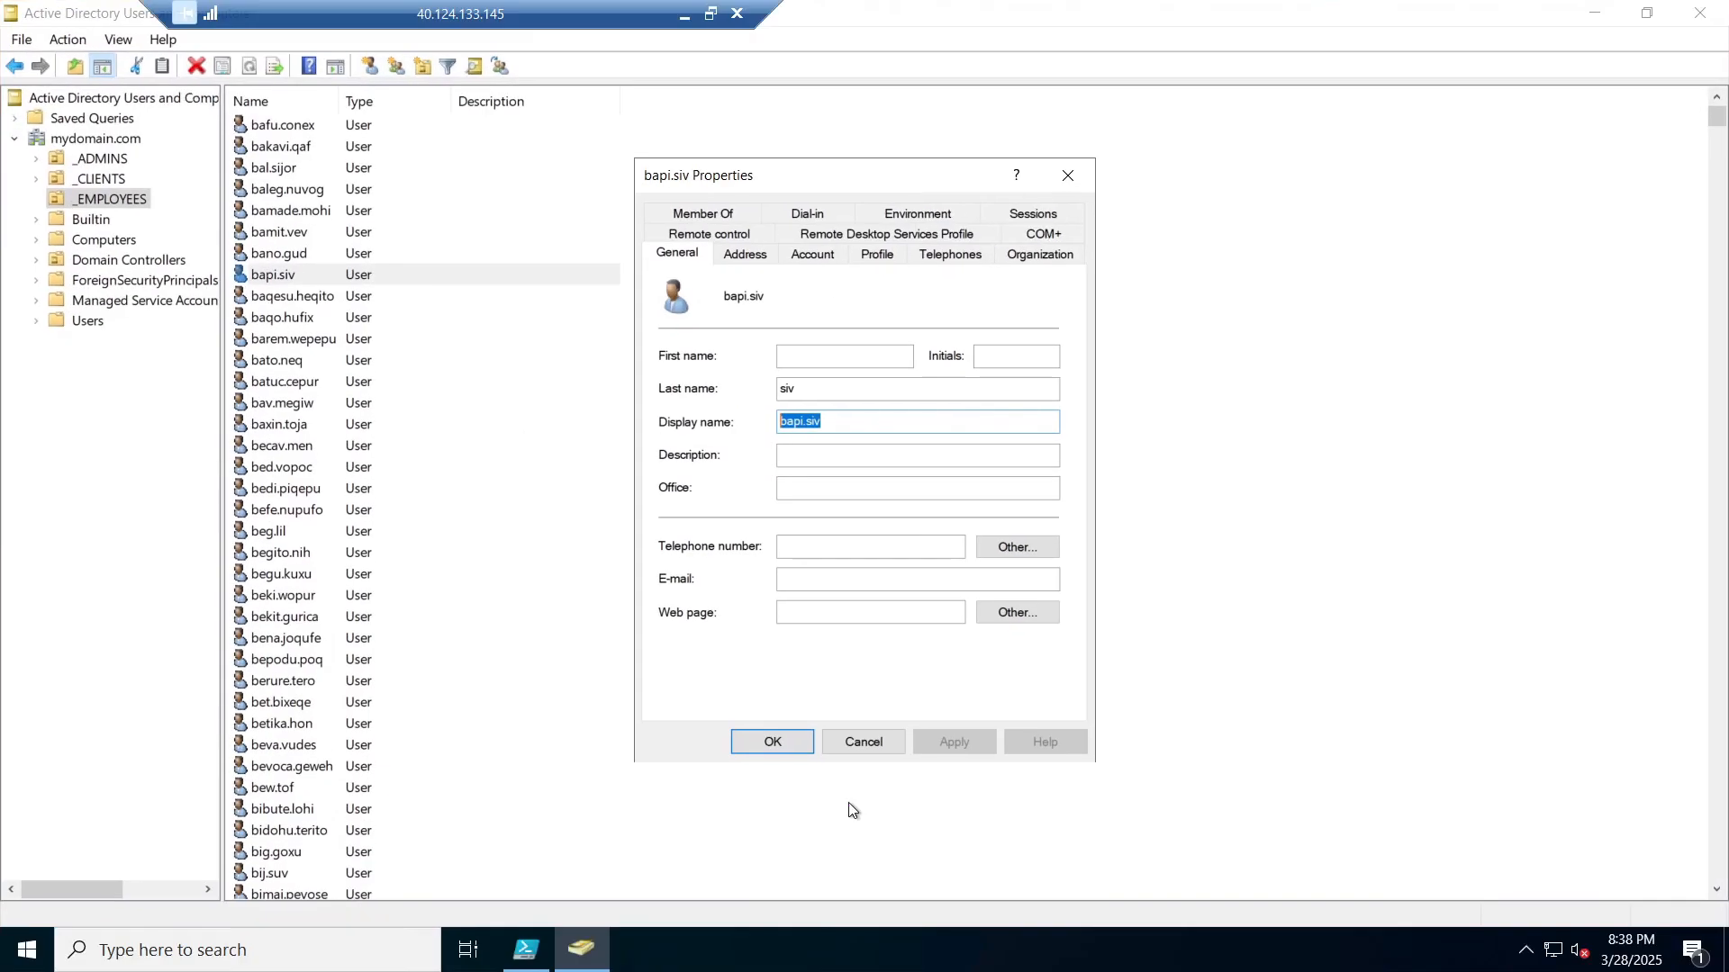
{"action": "key", "text": "alt+Tab"}
{"action": "key", "text": "alt+Tab"}
{"action": "key", "text": "alt+Tab"}
{"action": "key", "text": "alt+shift+Tab"}
{"action": "key", "text": "alt+shift+Tab"}
{"action": "key", "text": "alt+shift+Tab"}
{"action": "key", "text": "alt+Tab"}
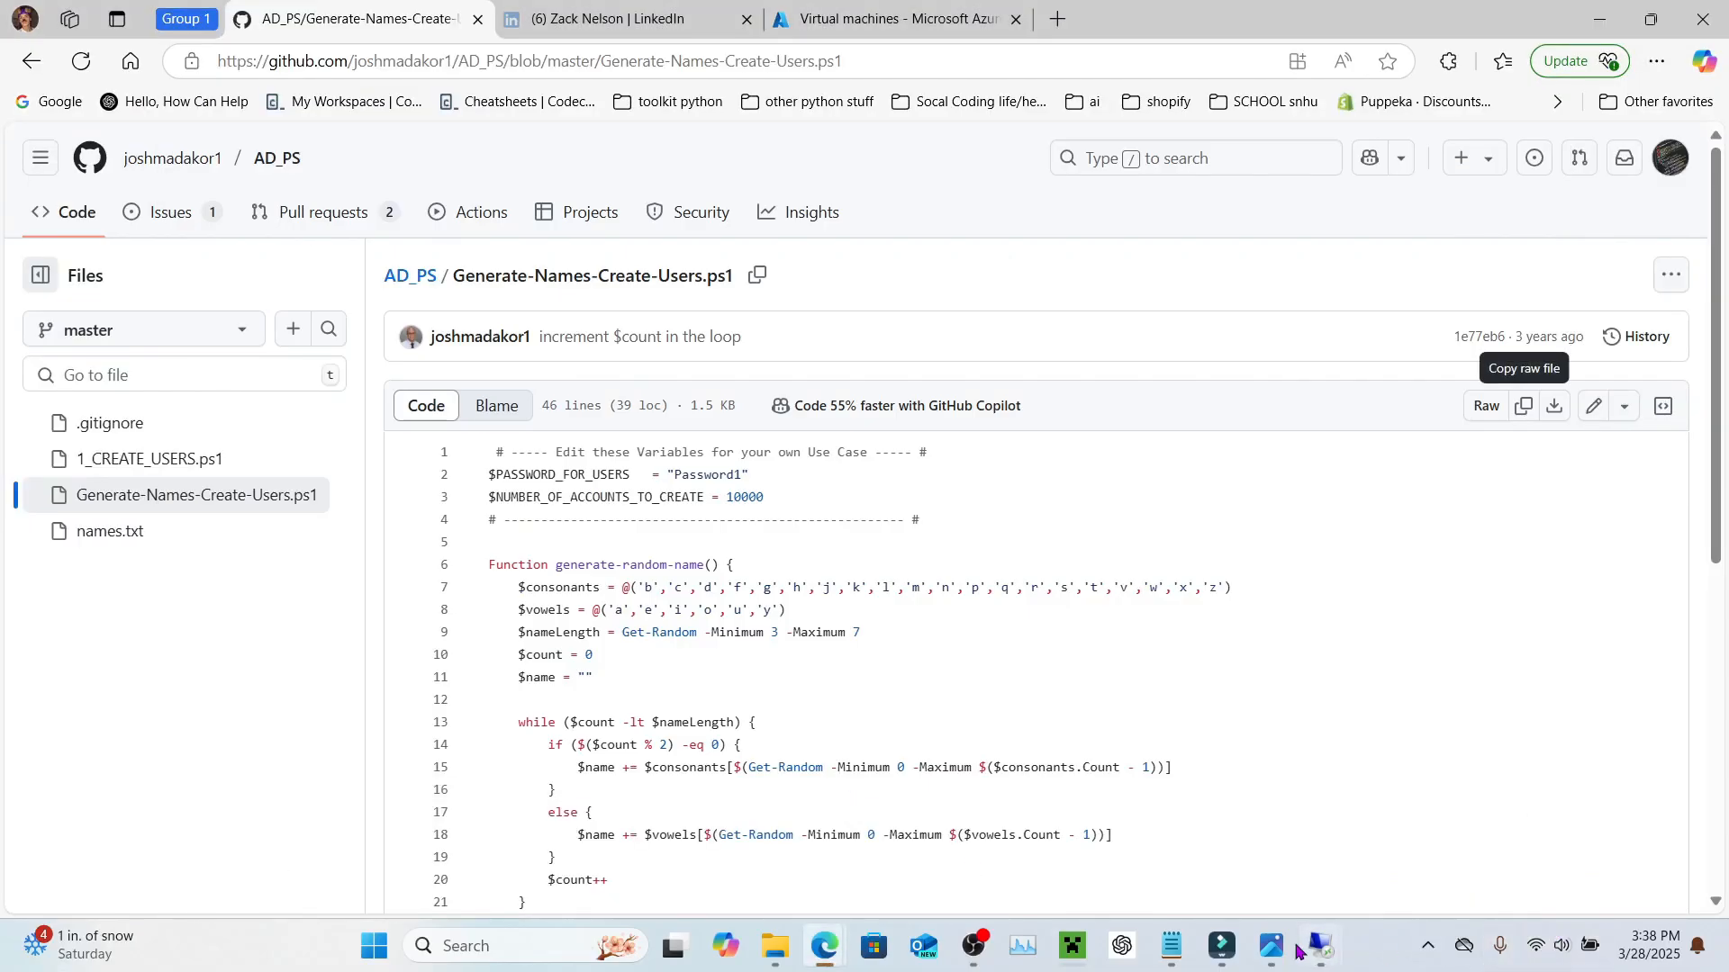
{"action": "left_click", "coordinate": [1170, 946]}
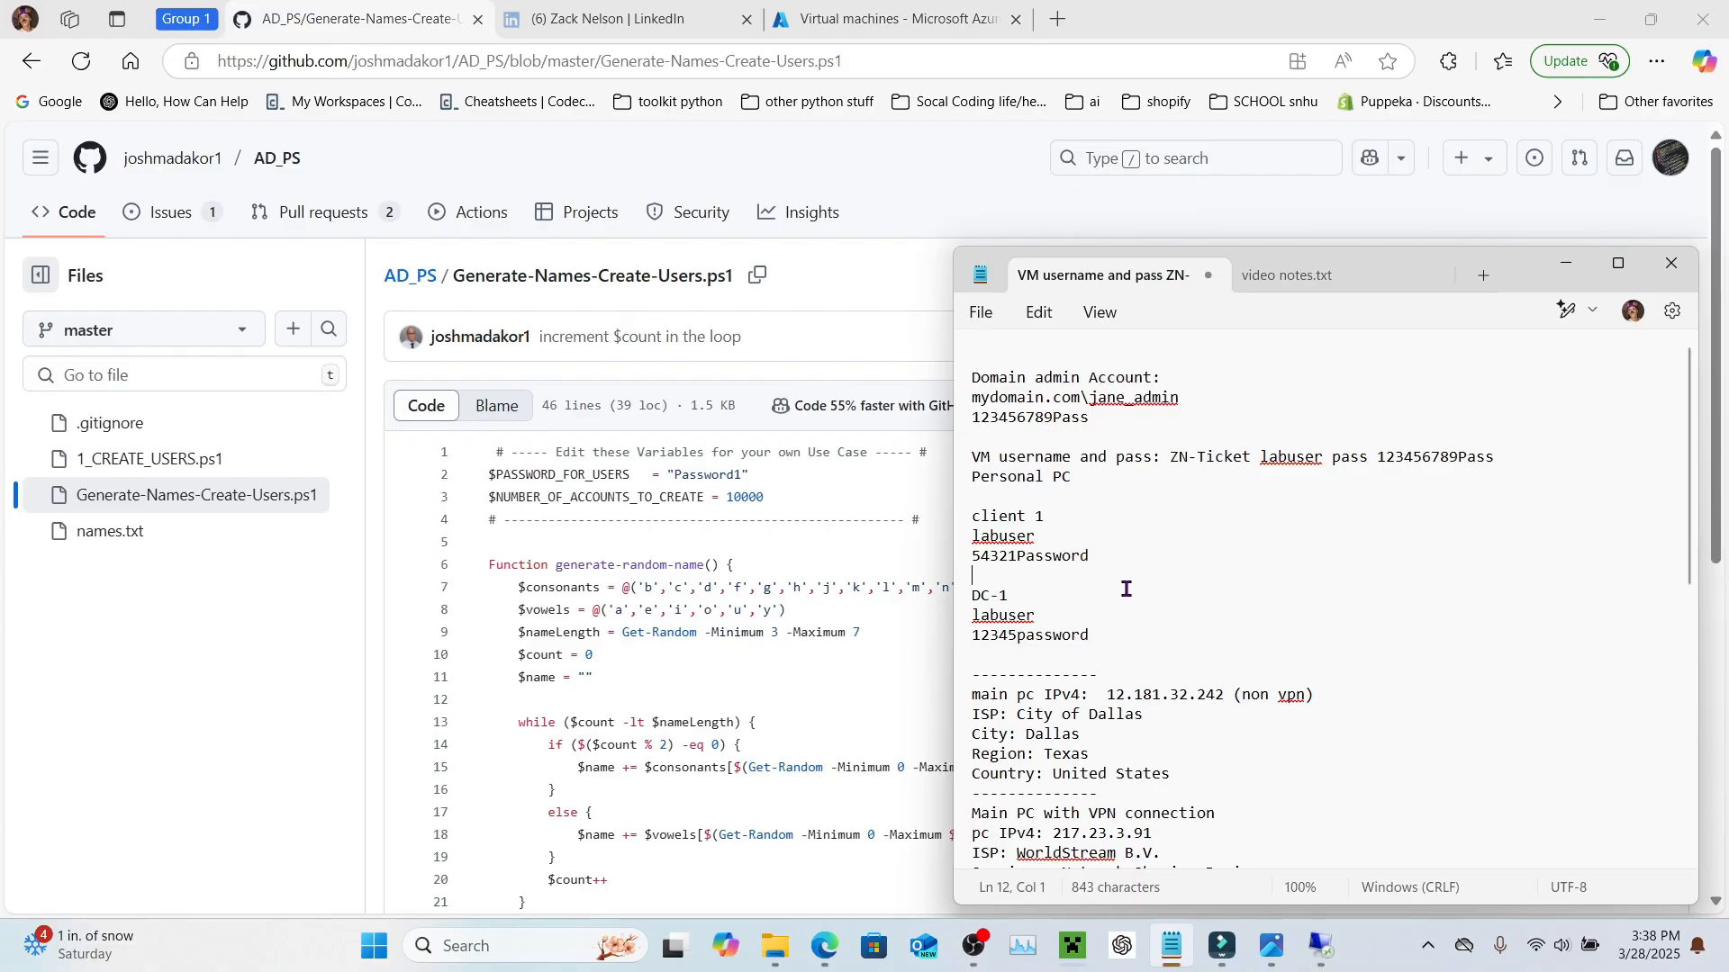
{"action": "left_click", "coordinate": [1206, 637]}
{"action": "left_click", "coordinate": [1186, 670]}
{"action": "left_click", "coordinate": [1185, 653]}
{"action": "key", "text": "Return"}
{"action": "key", "text": "Return"}
{"action": "key", "text": "Return"}
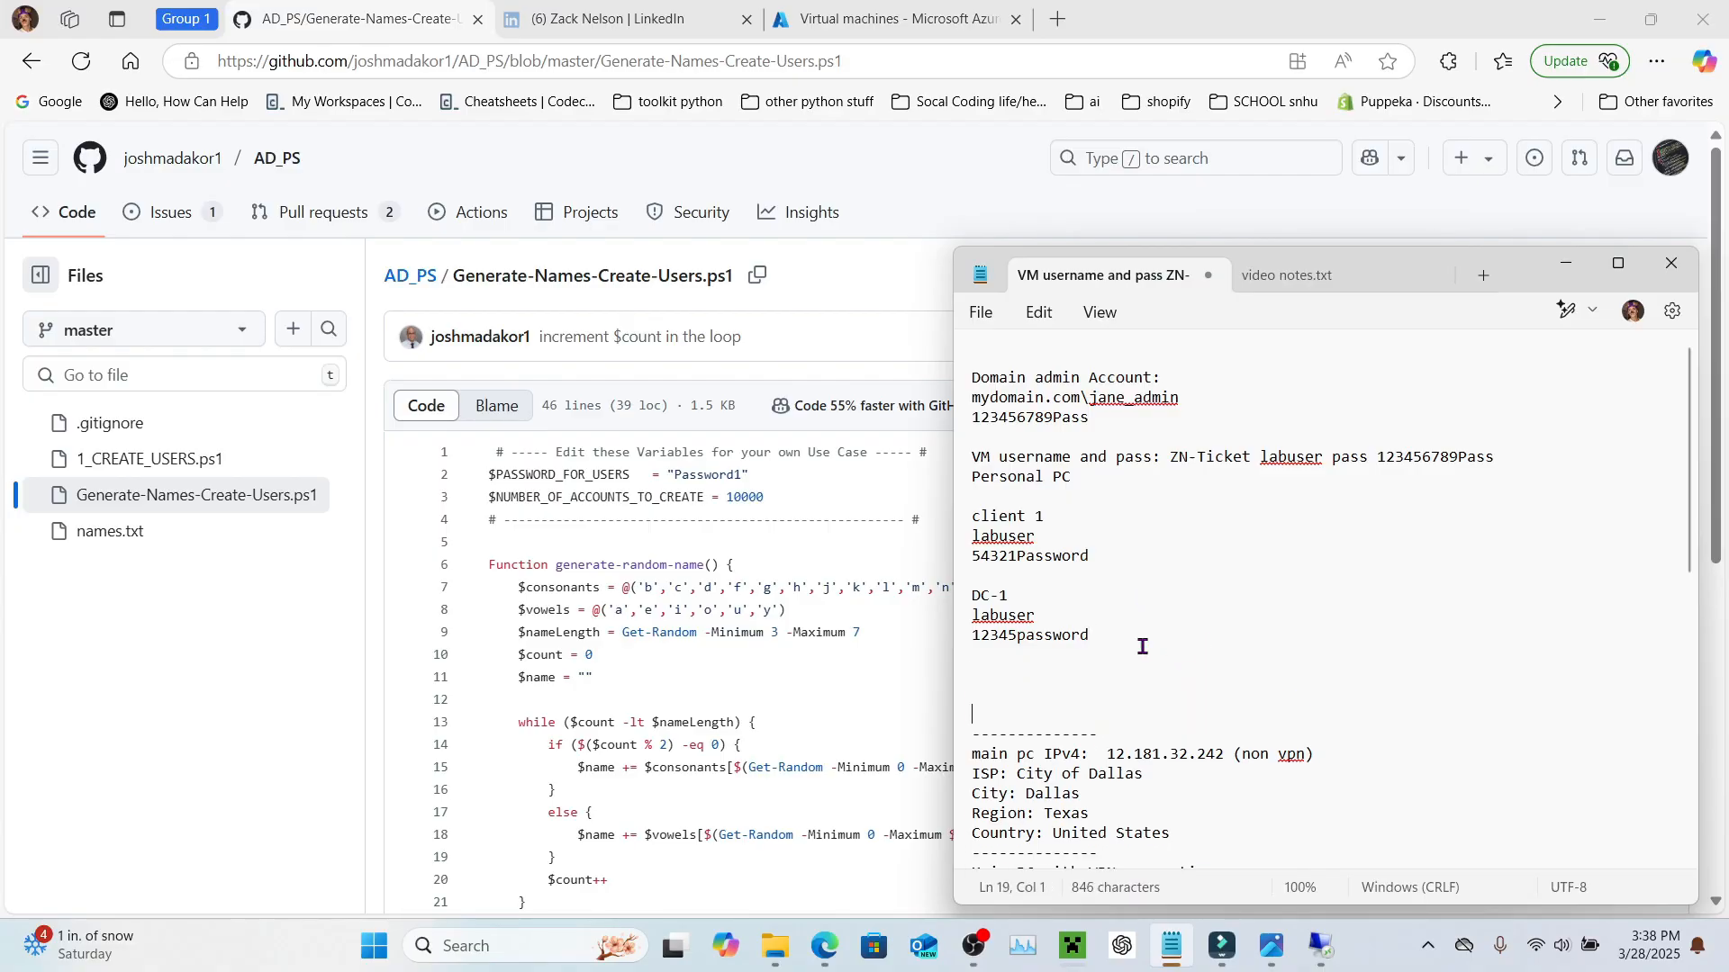
{"action": "left_click", "coordinate": [1077, 668]}
{"action": "type", "text": "bapi.siv"}
{"action": "key", "text": "Return"}
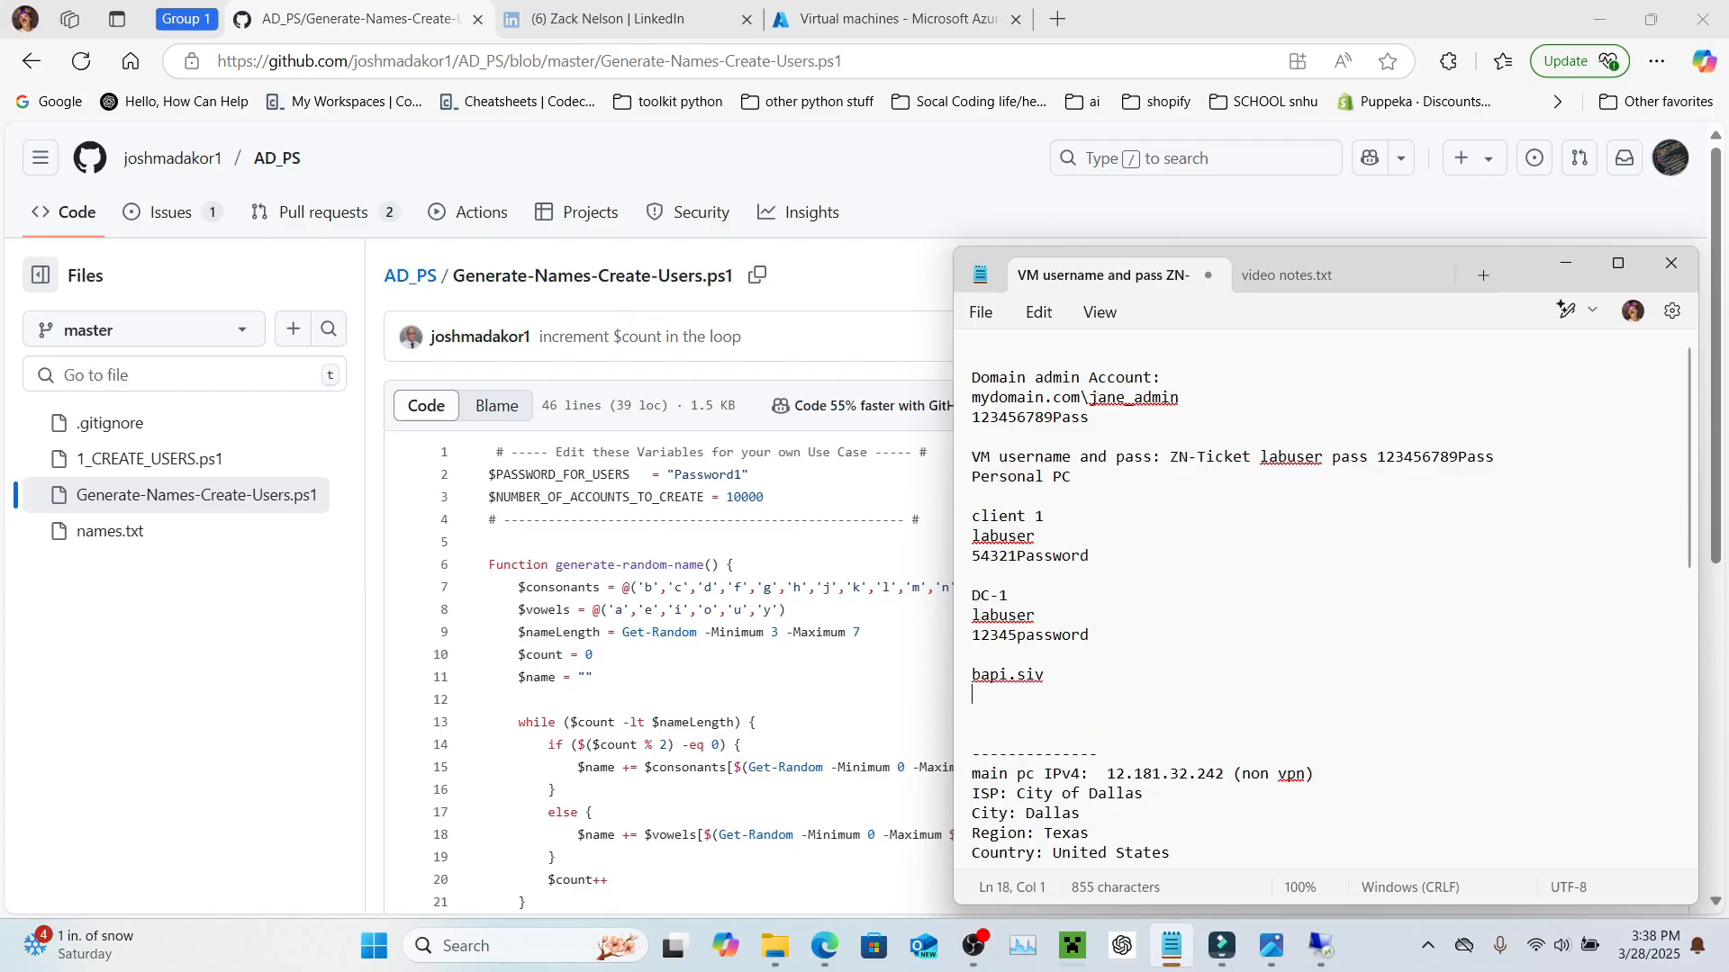
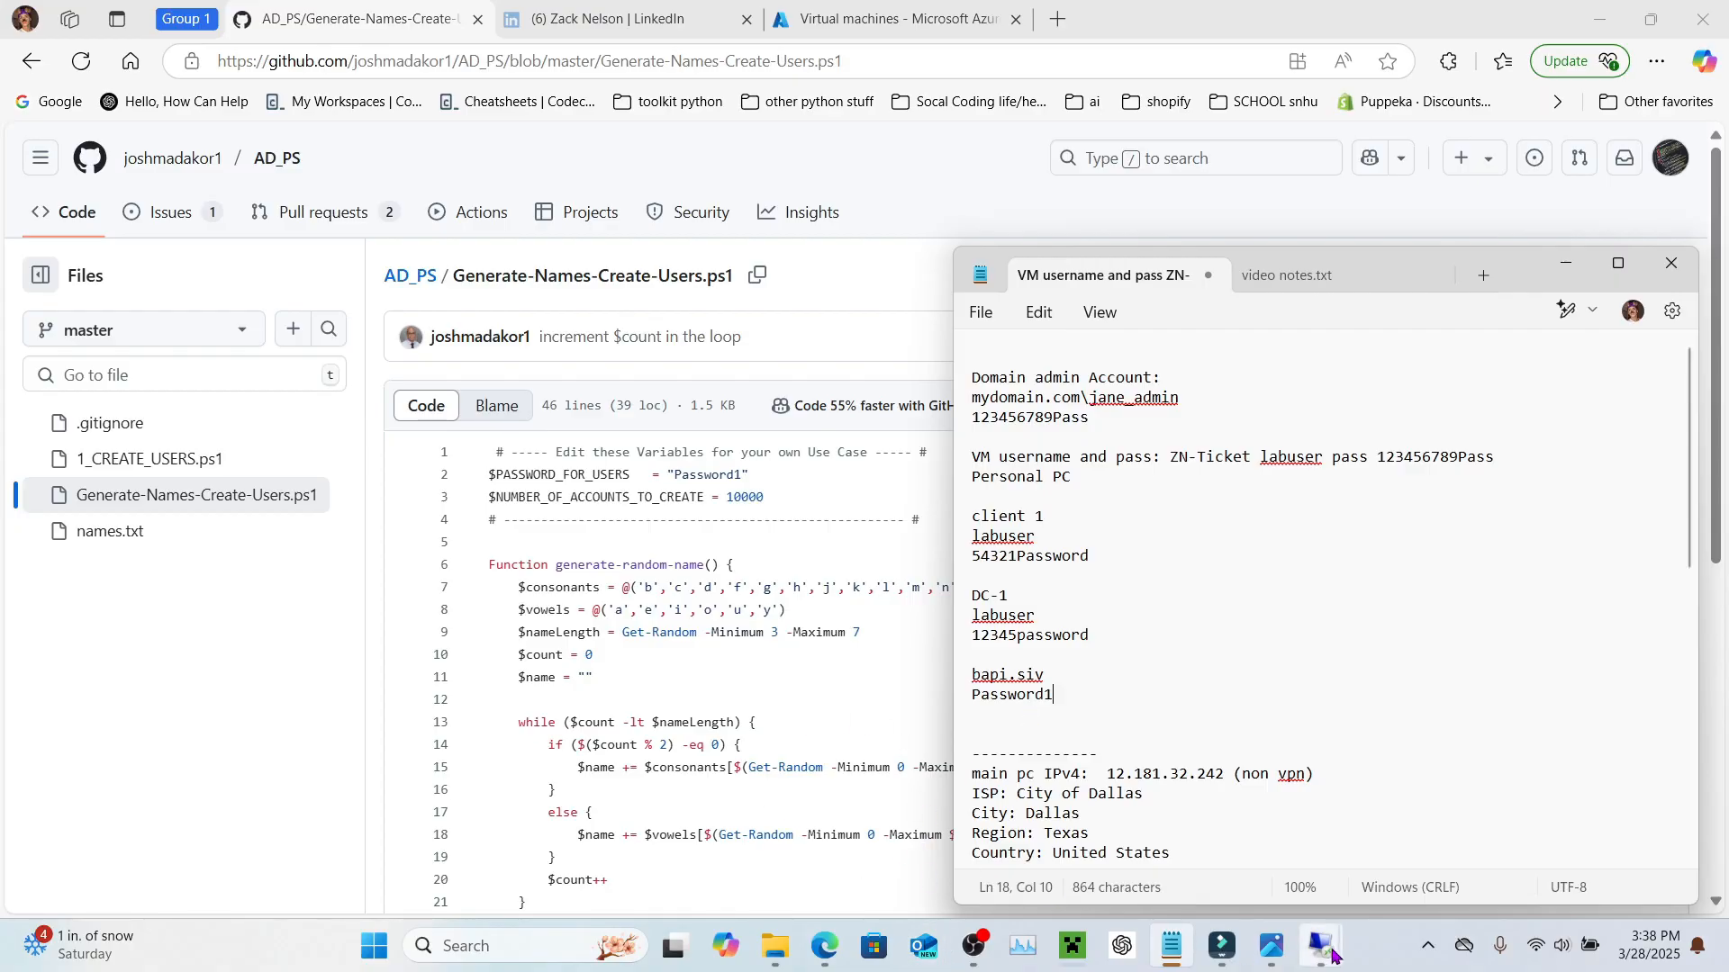
{"action": "mouse_move", "coordinate": [1324, 947]}
{"action": "left_click", "coordinate": [1434, 832]}
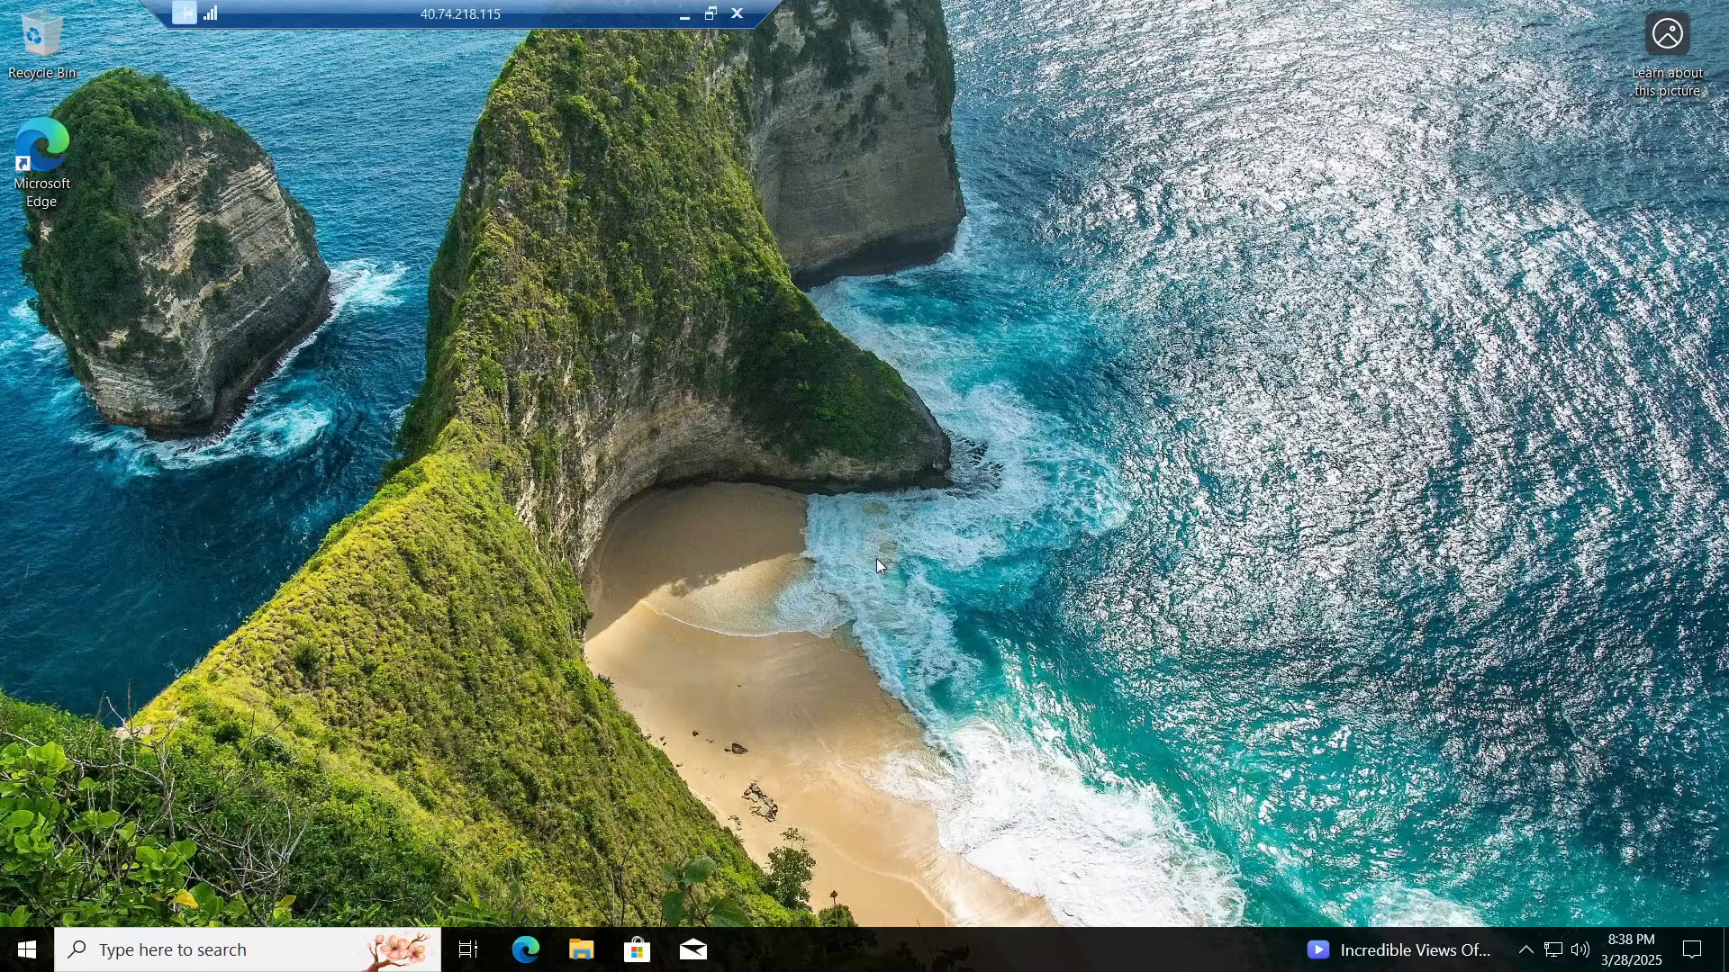
Step: Sign out of the Client-1 session at 40.74.218.115 and return to the Azure portal
{"action": "right_click", "coordinate": [25, 950]}
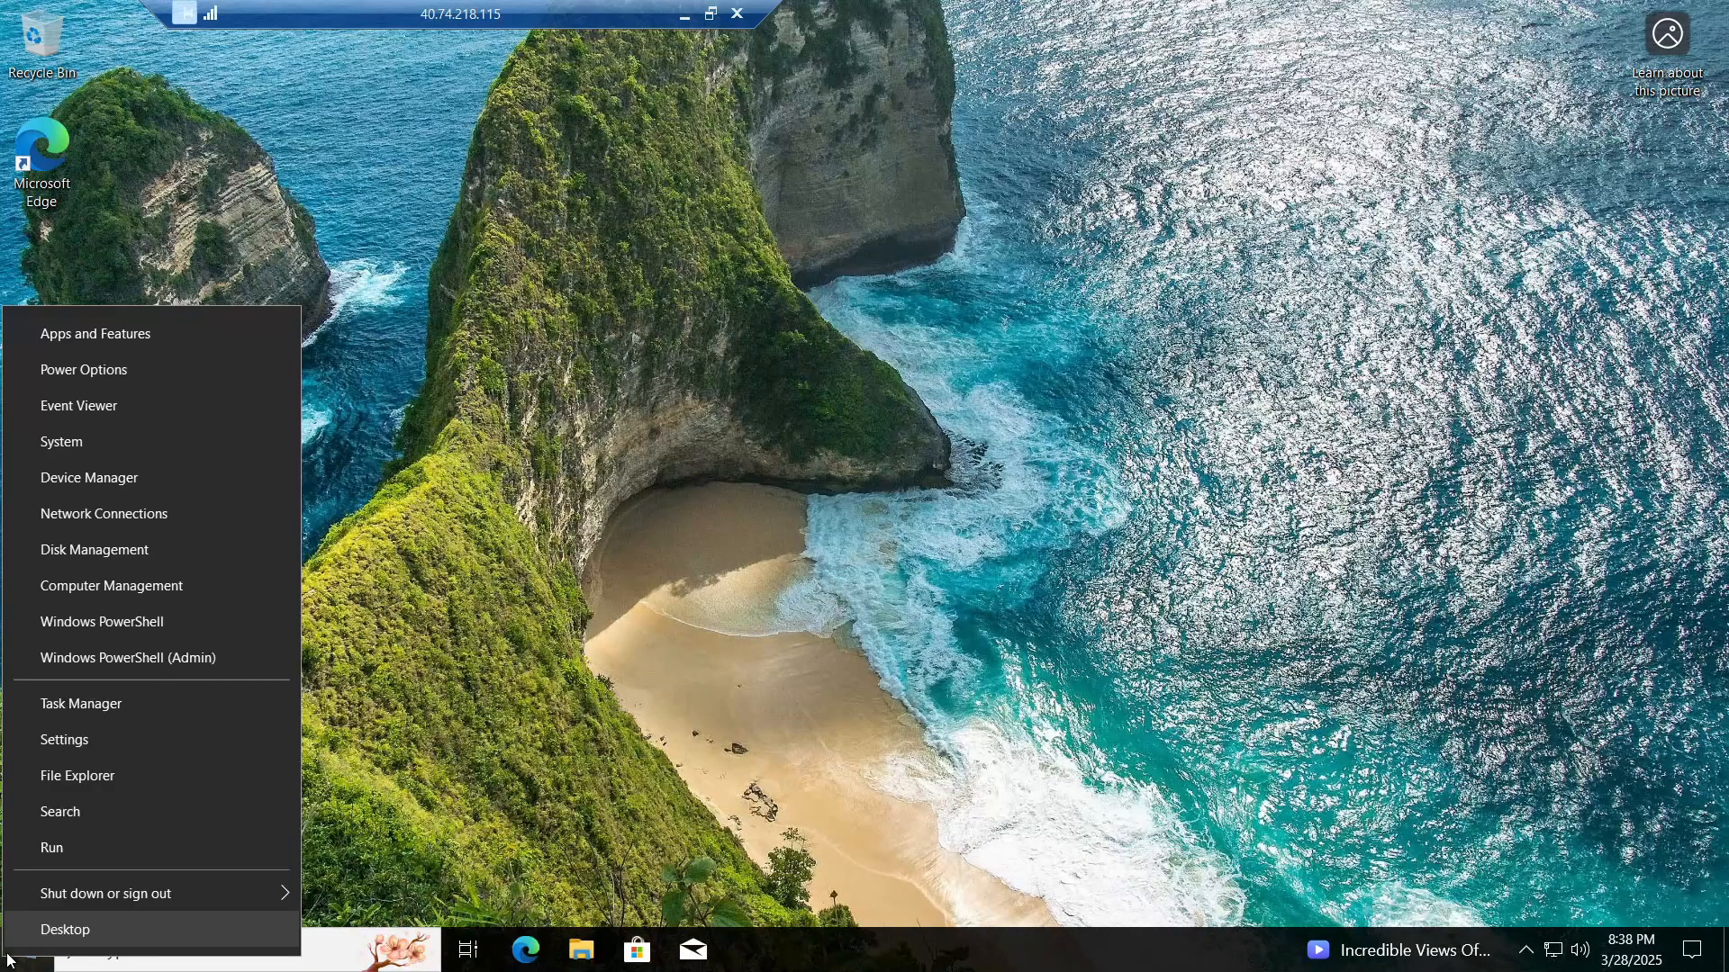
{"action": "mouse_move", "coordinate": [88, 903]}
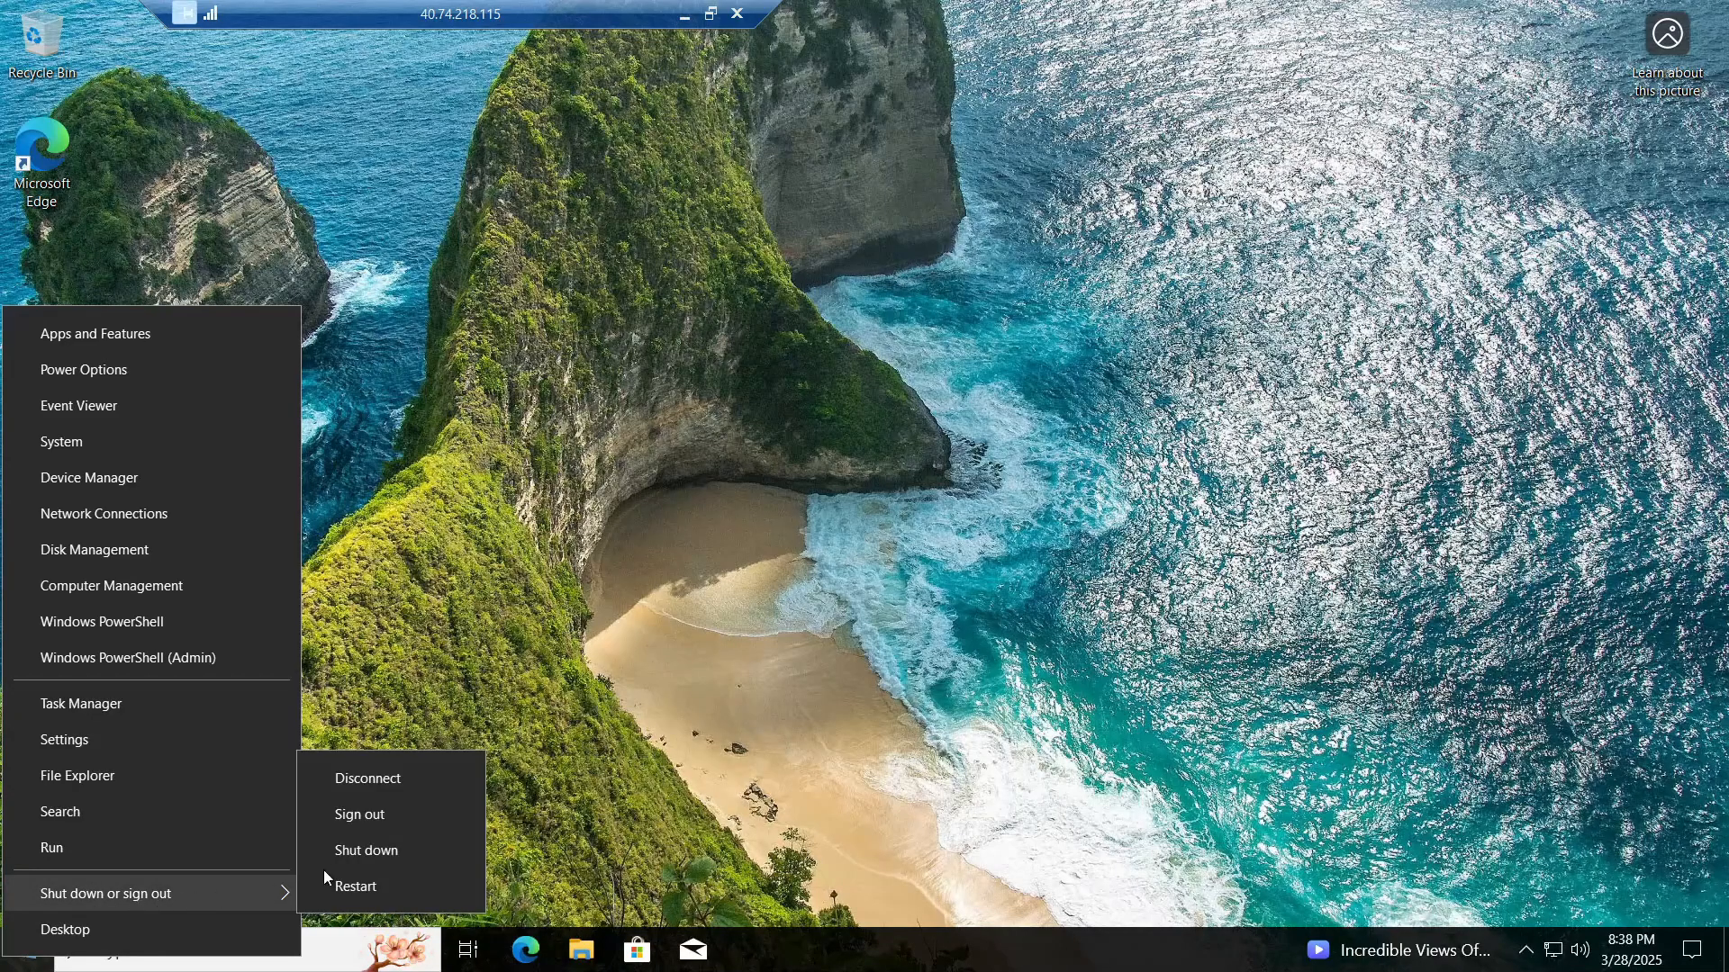
{"action": "left_click", "coordinate": [356, 816]}
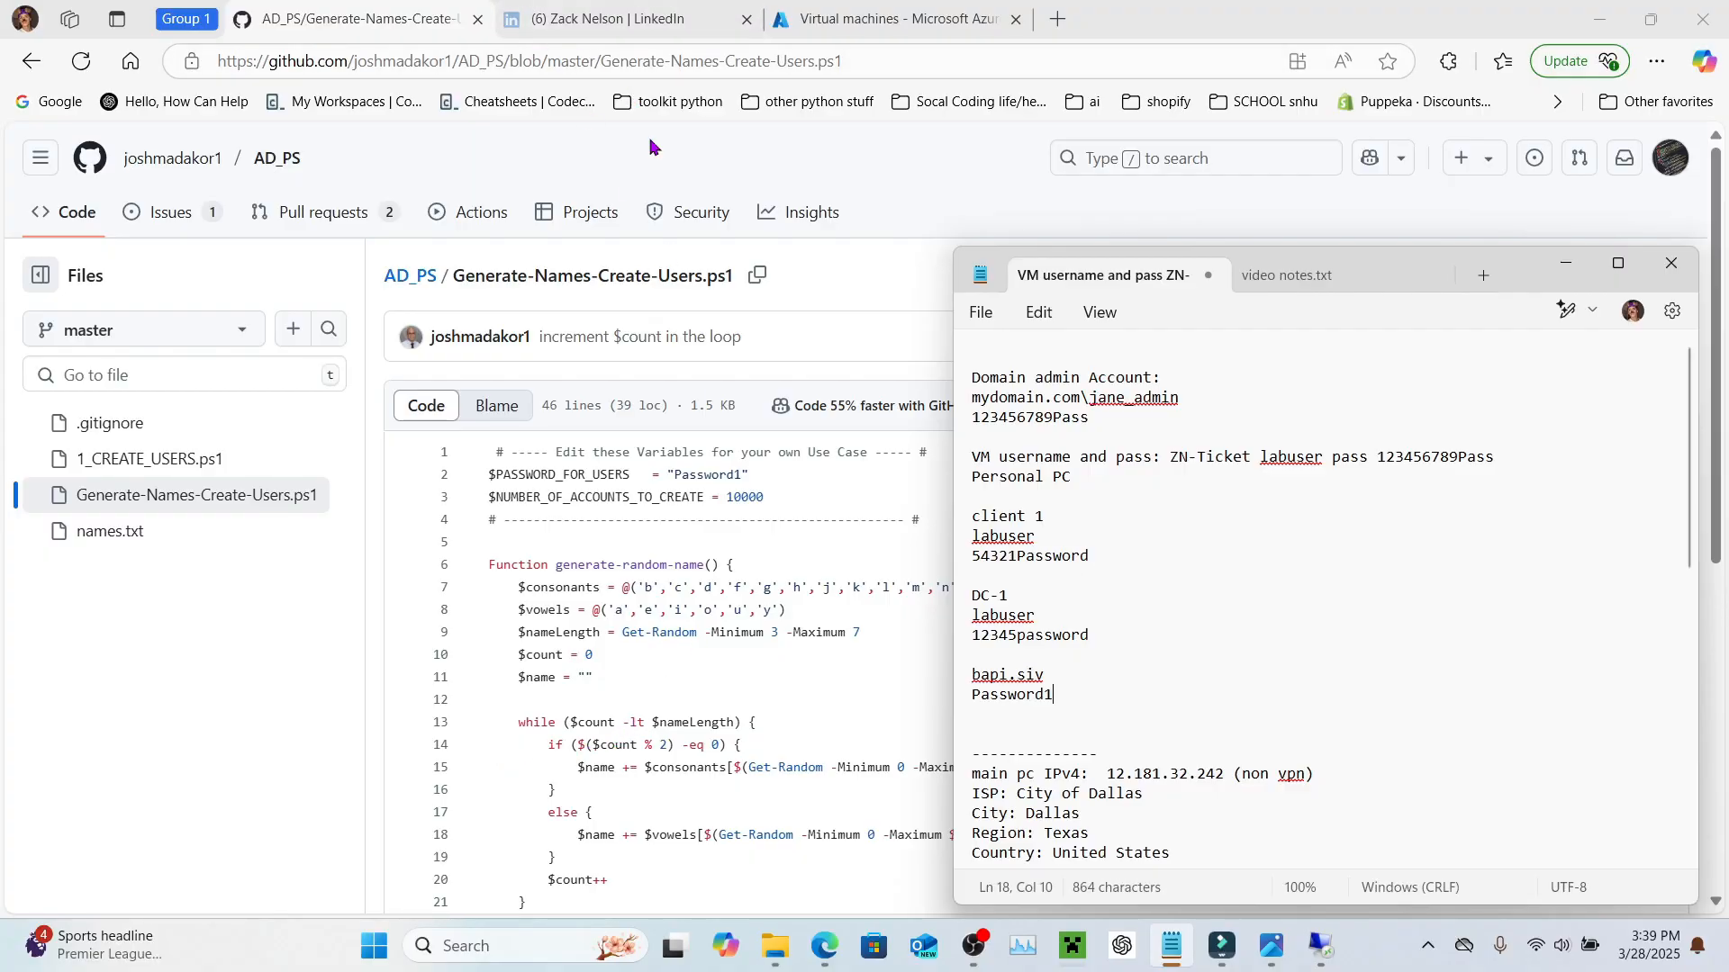
{"action": "left_click", "coordinate": [882, 18]}
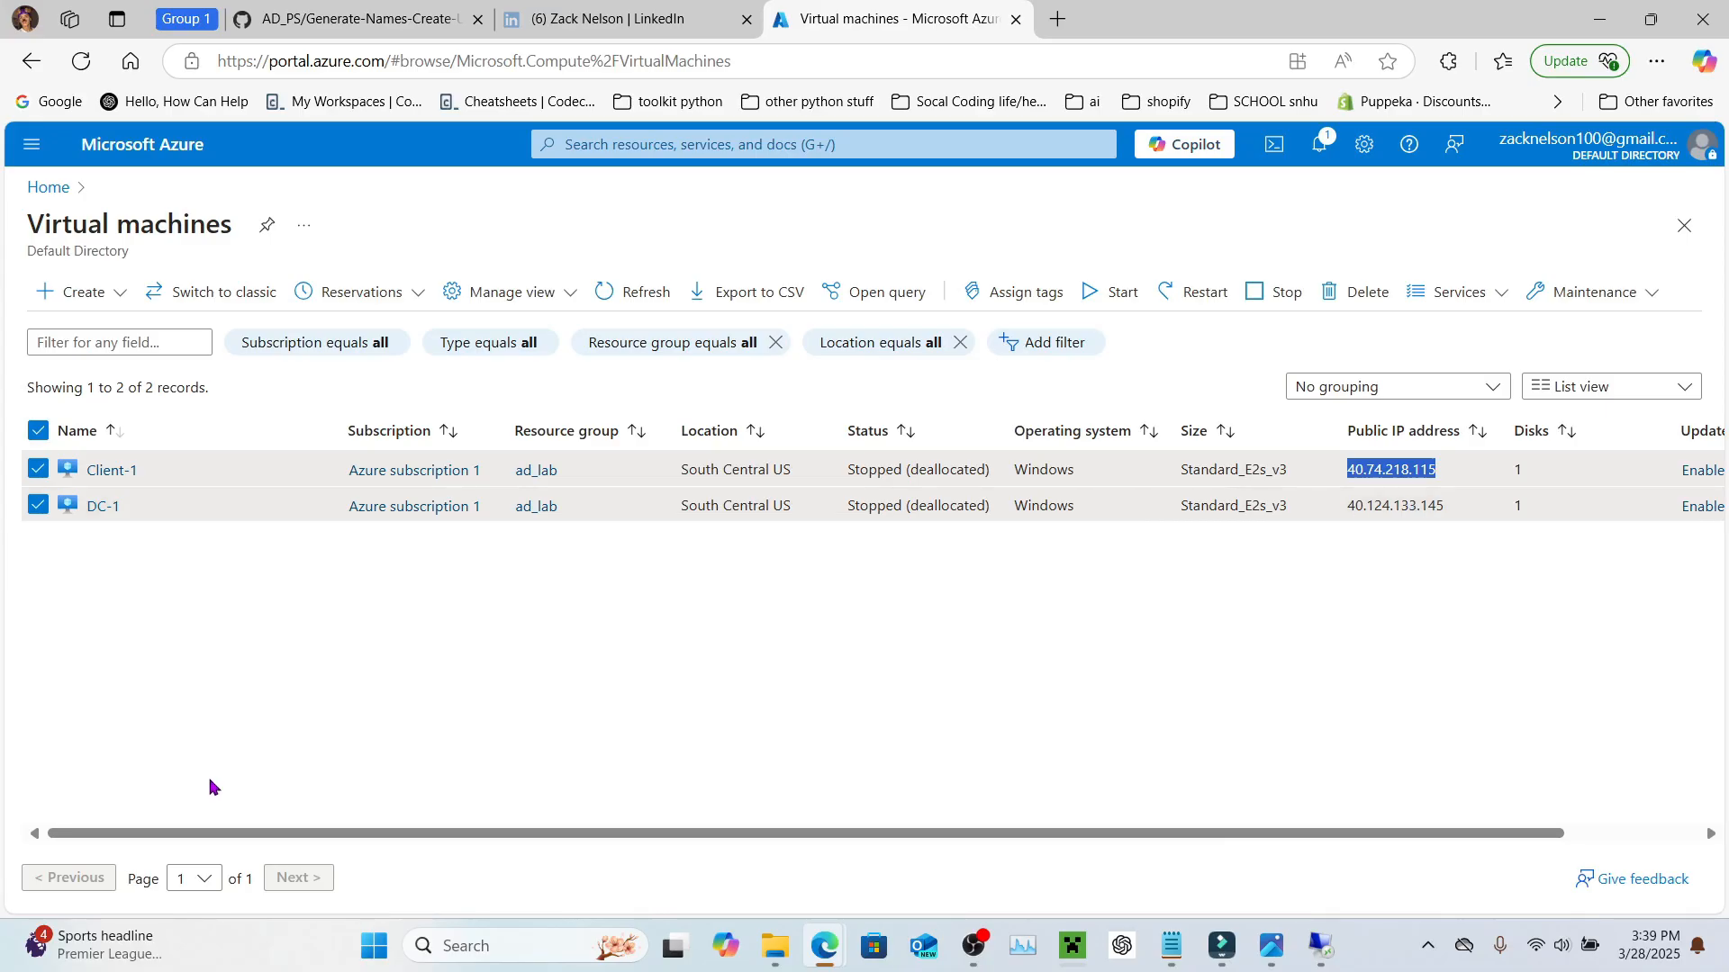
{"action": "left_click", "coordinate": [474, 954]}
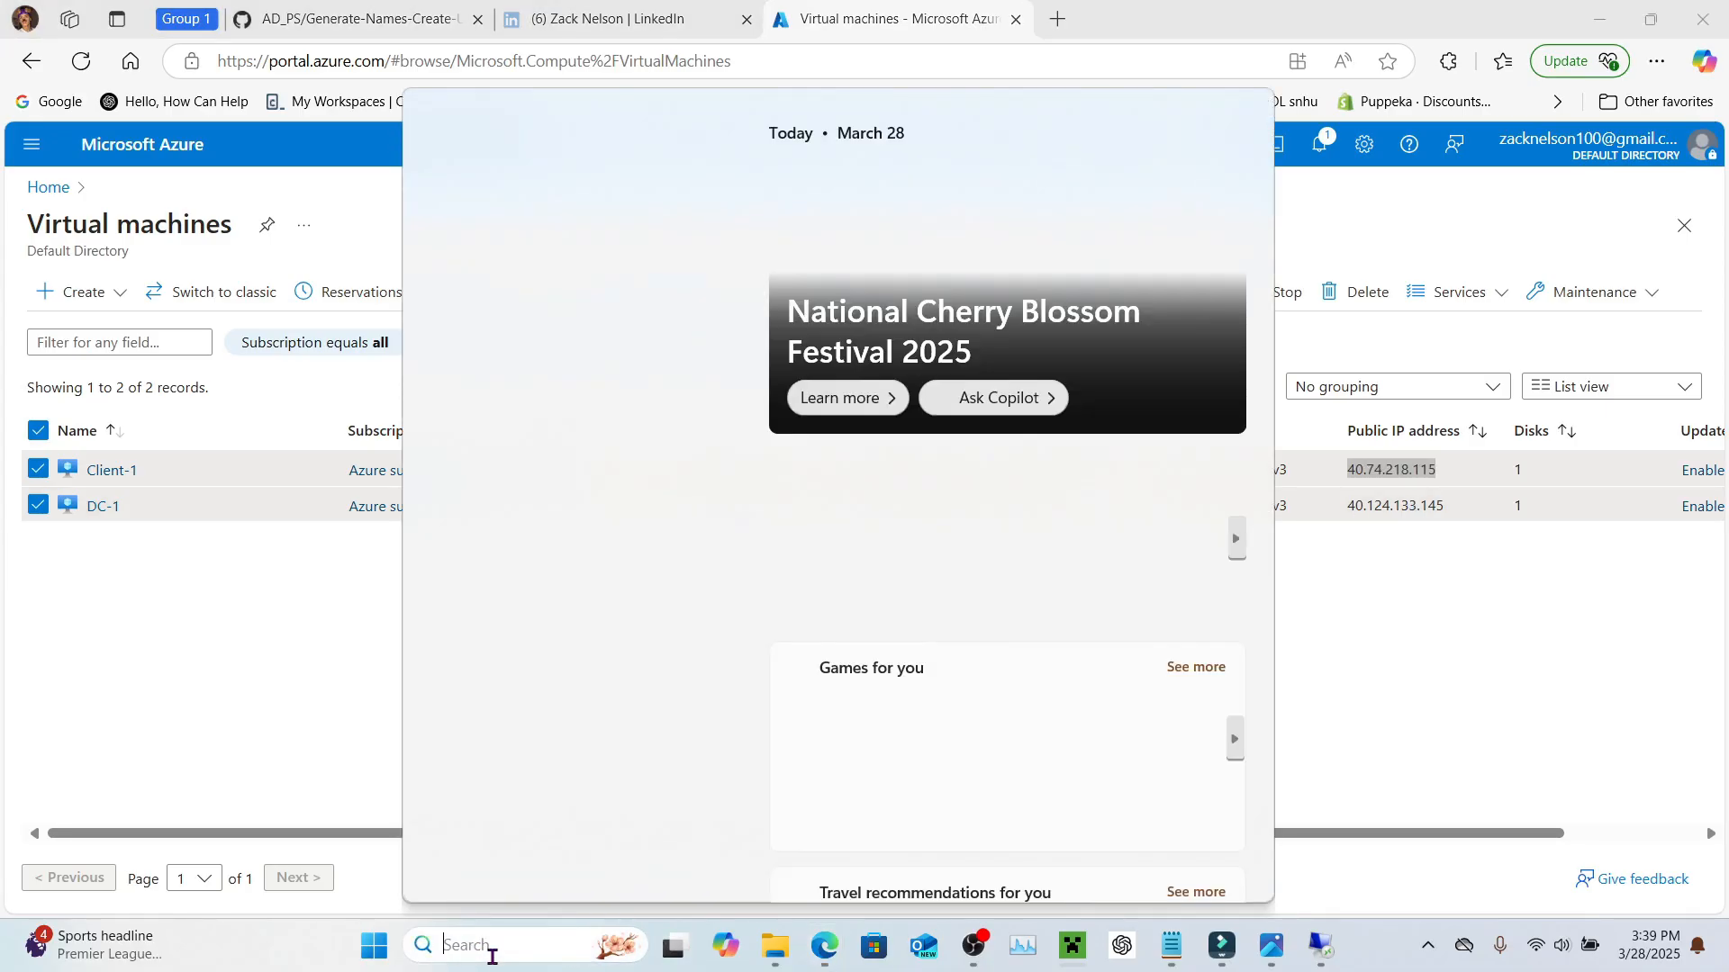
{"action": "type", "text": "r"}
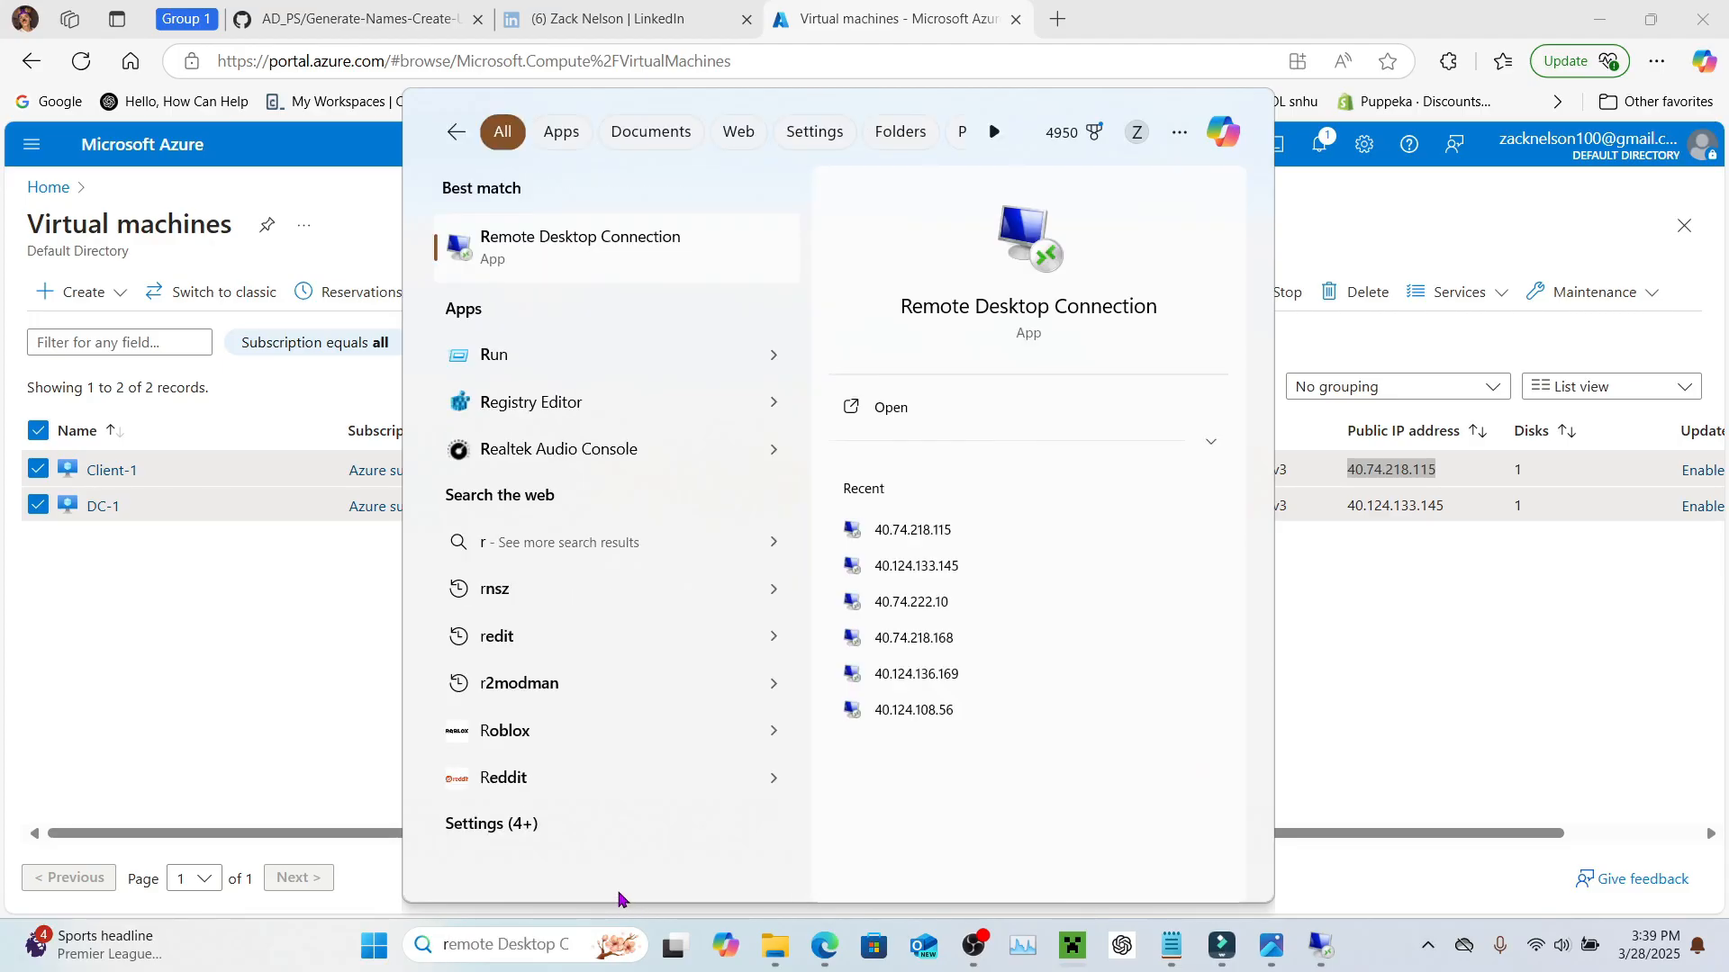
{"action": "type", "text": "dp"}
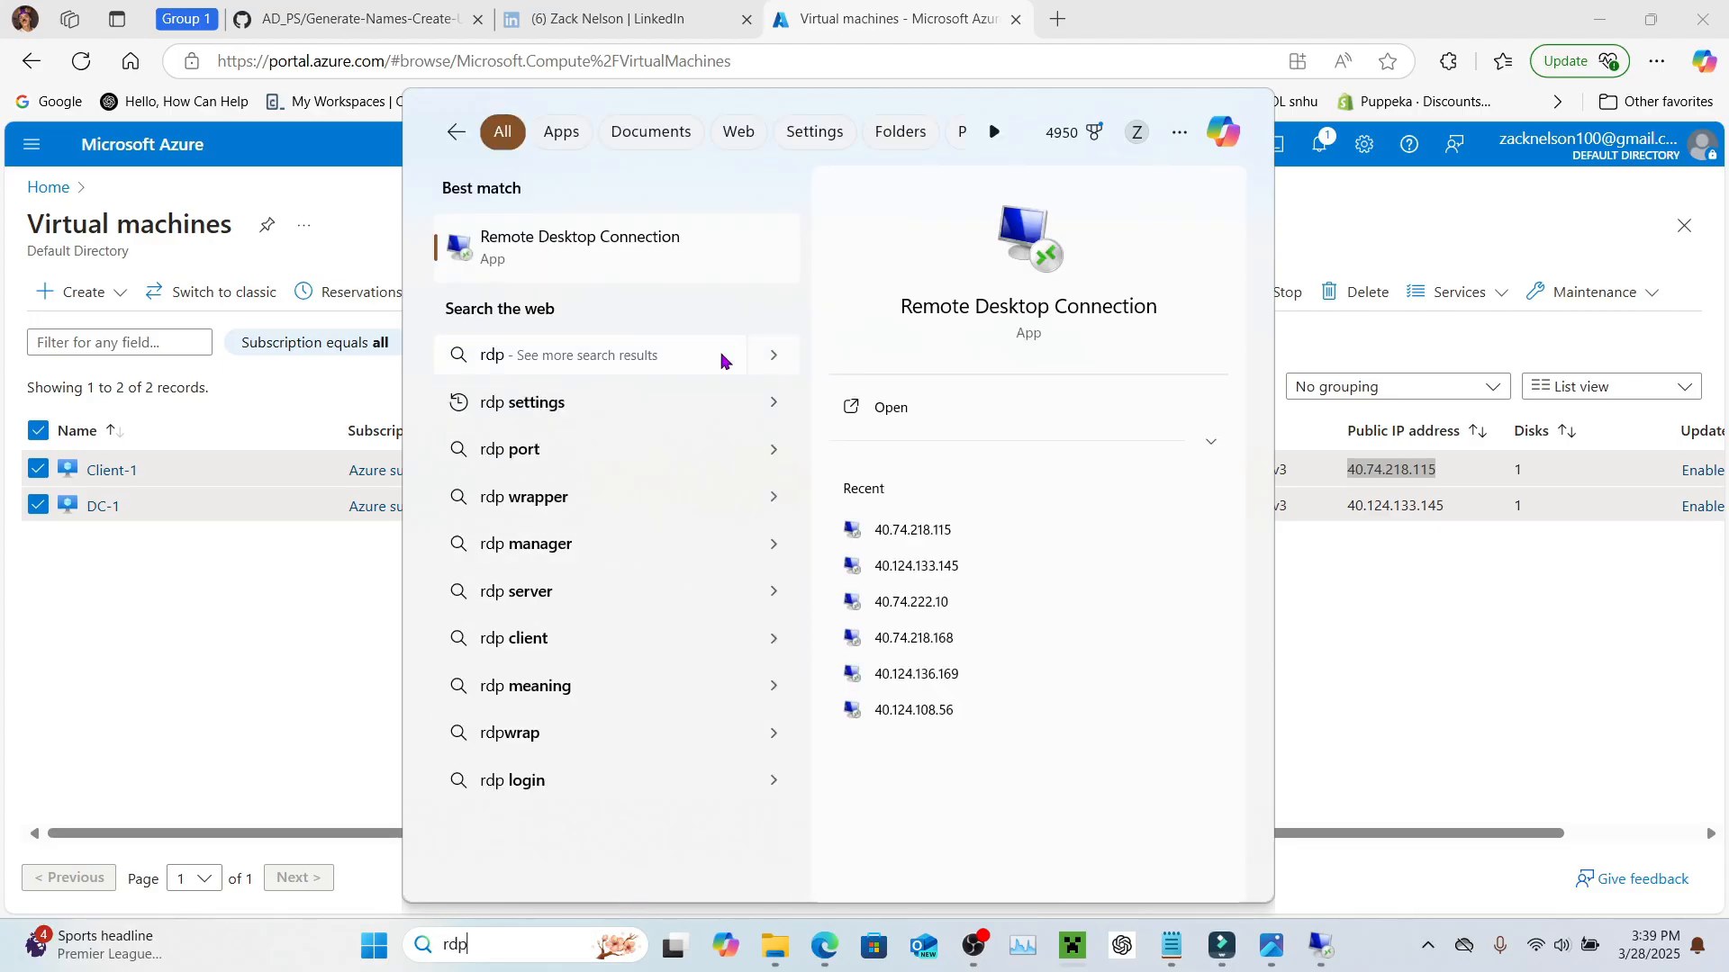
{"action": "key", "text": "Return"}
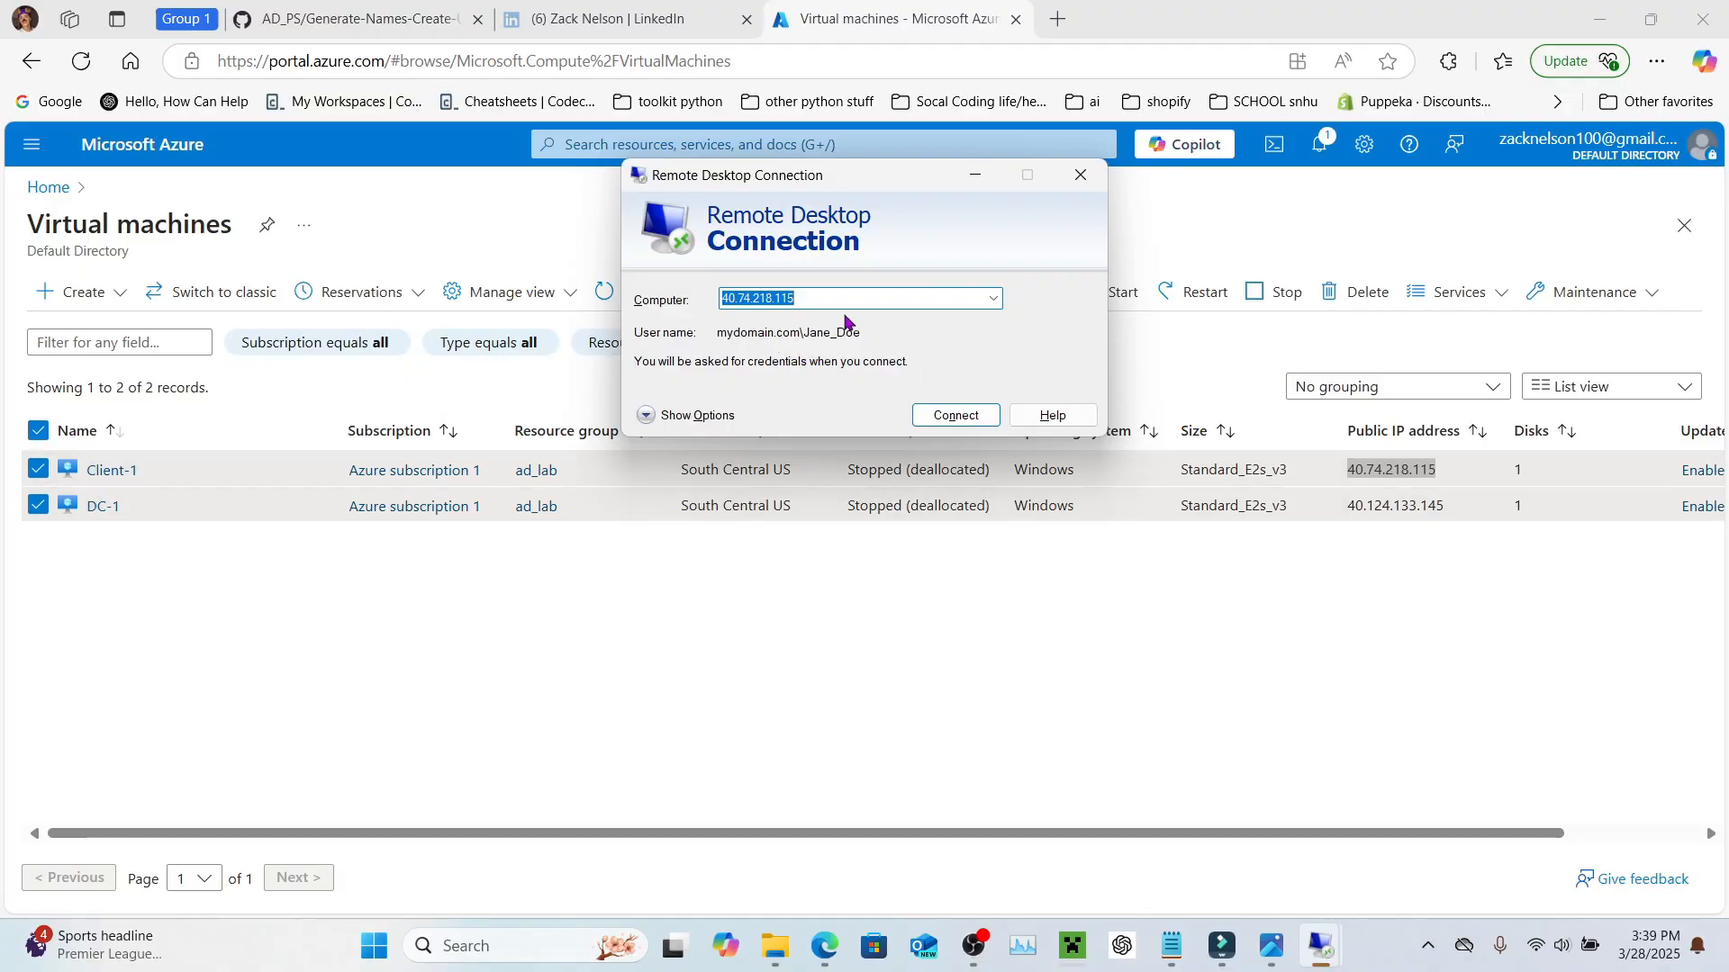
{"action": "left_click", "coordinate": [654, 416]}
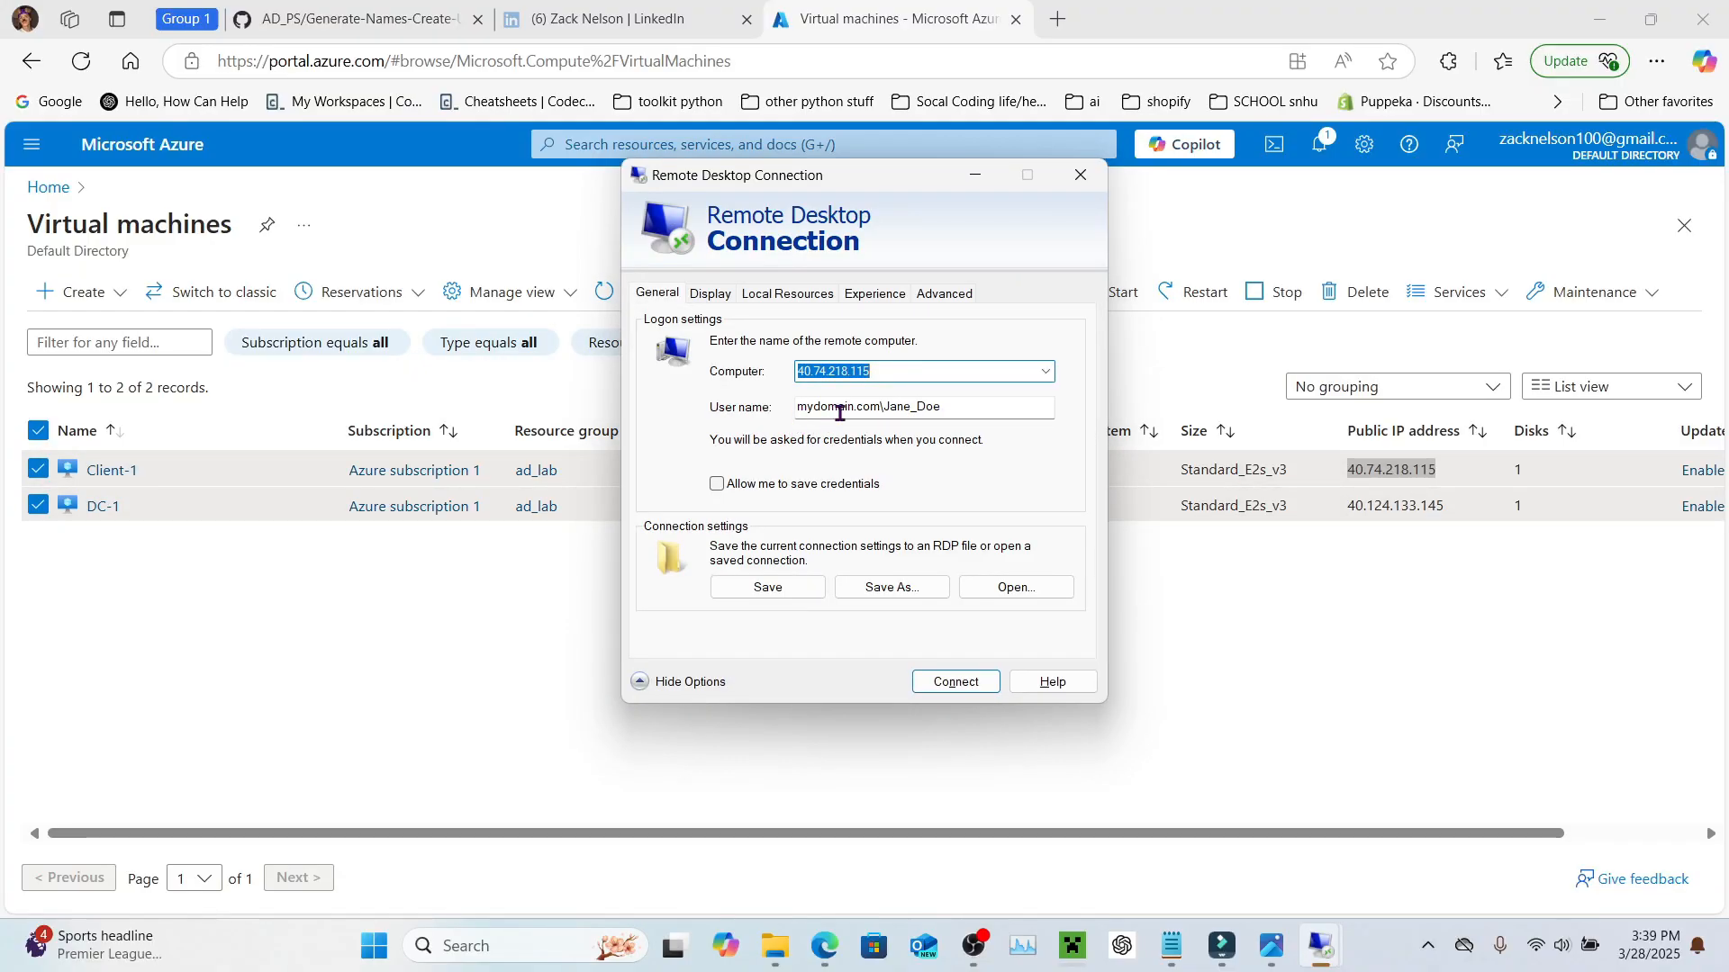
{"action": "left_click", "coordinate": [936, 408]}
{"action": "left_click_drag", "start_coordinate": [937, 408], "coordinate": [890, 407]}
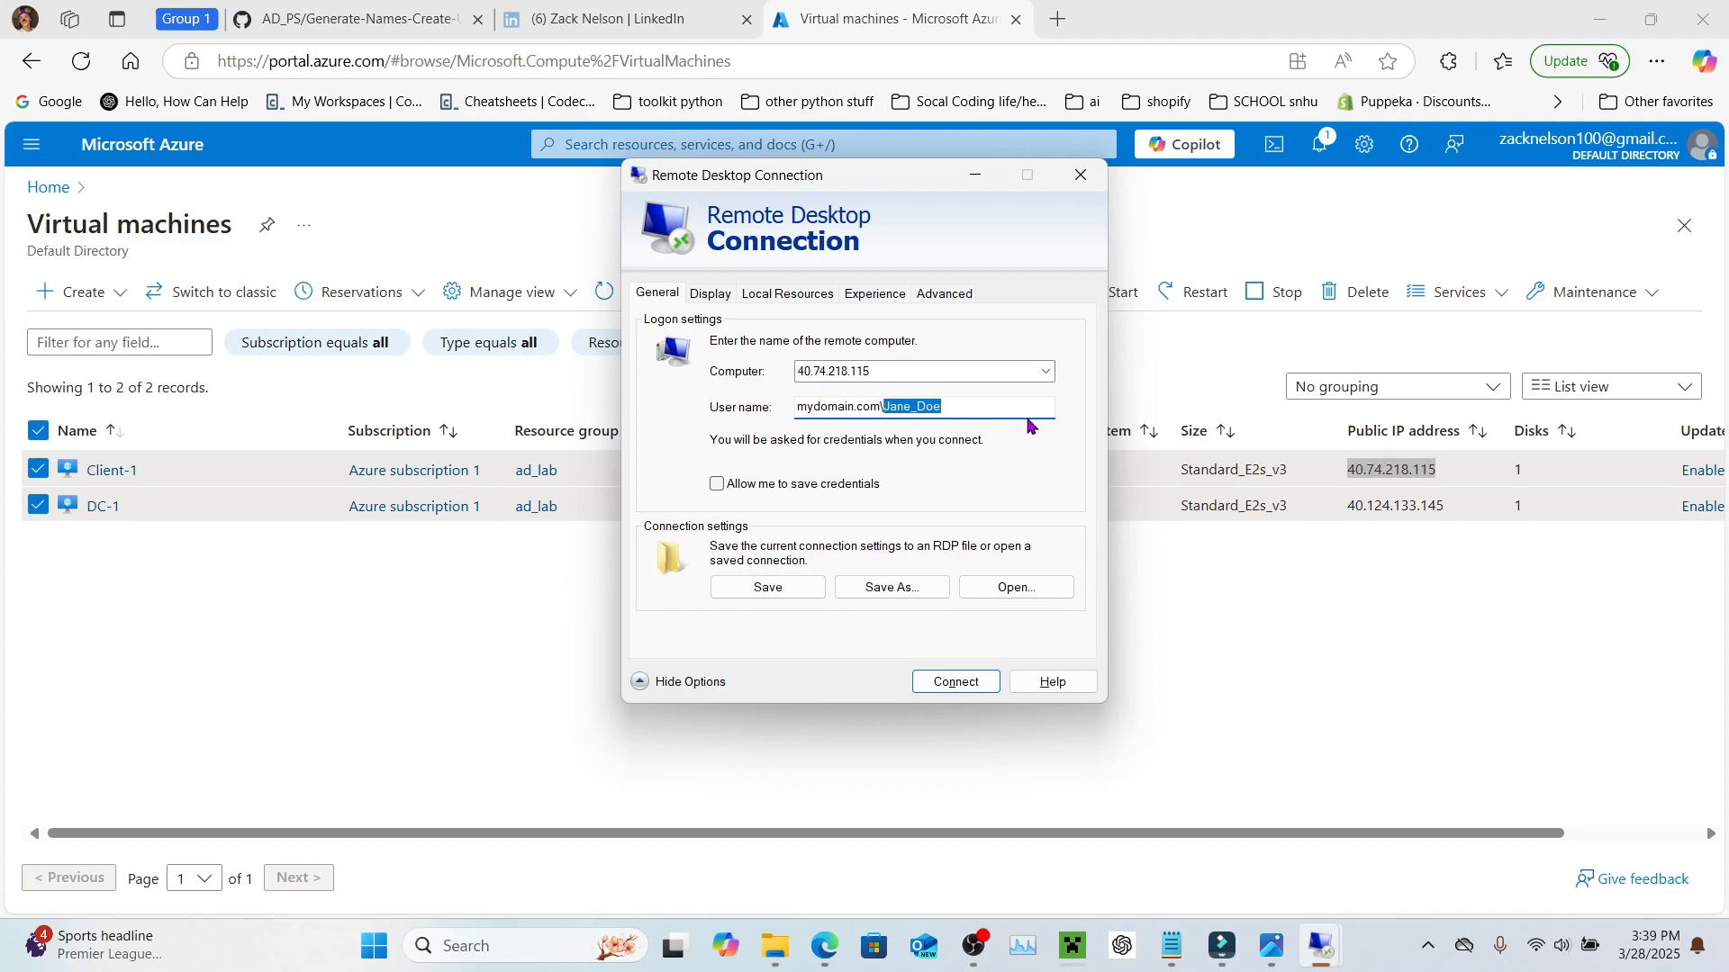
{"action": "key", "text": "ctrl+v"}
{"action": "left_click", "coordinate": [950, 683]}
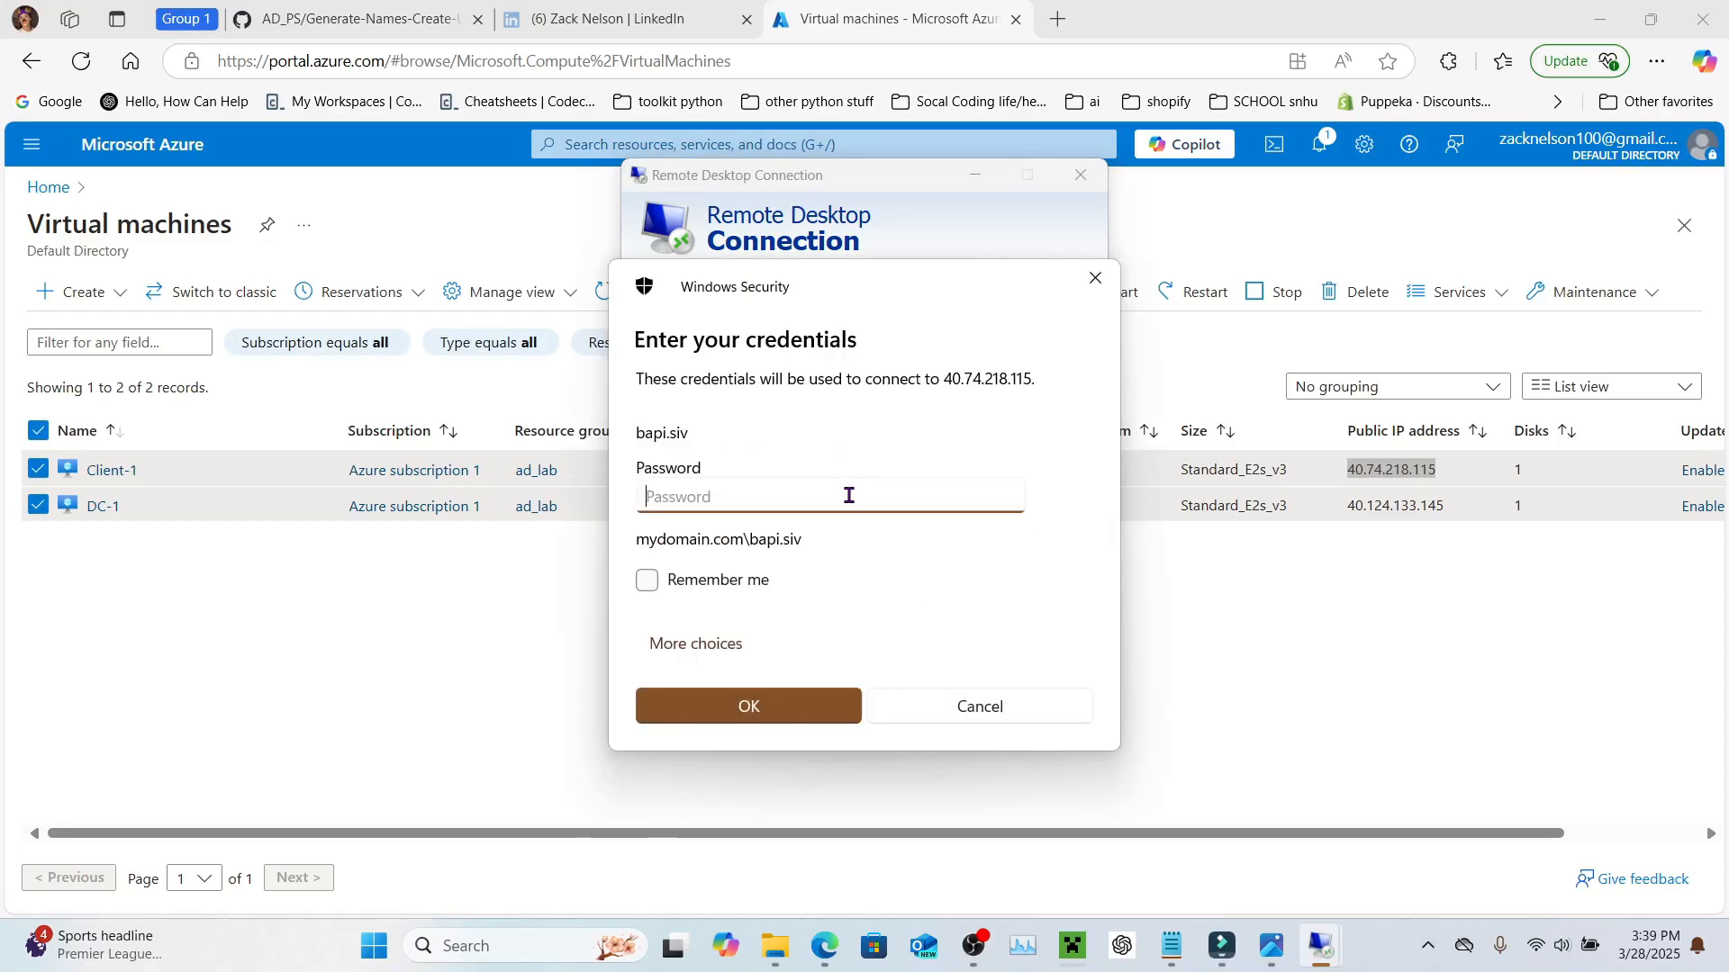
{"action": "type", "text": "******"}
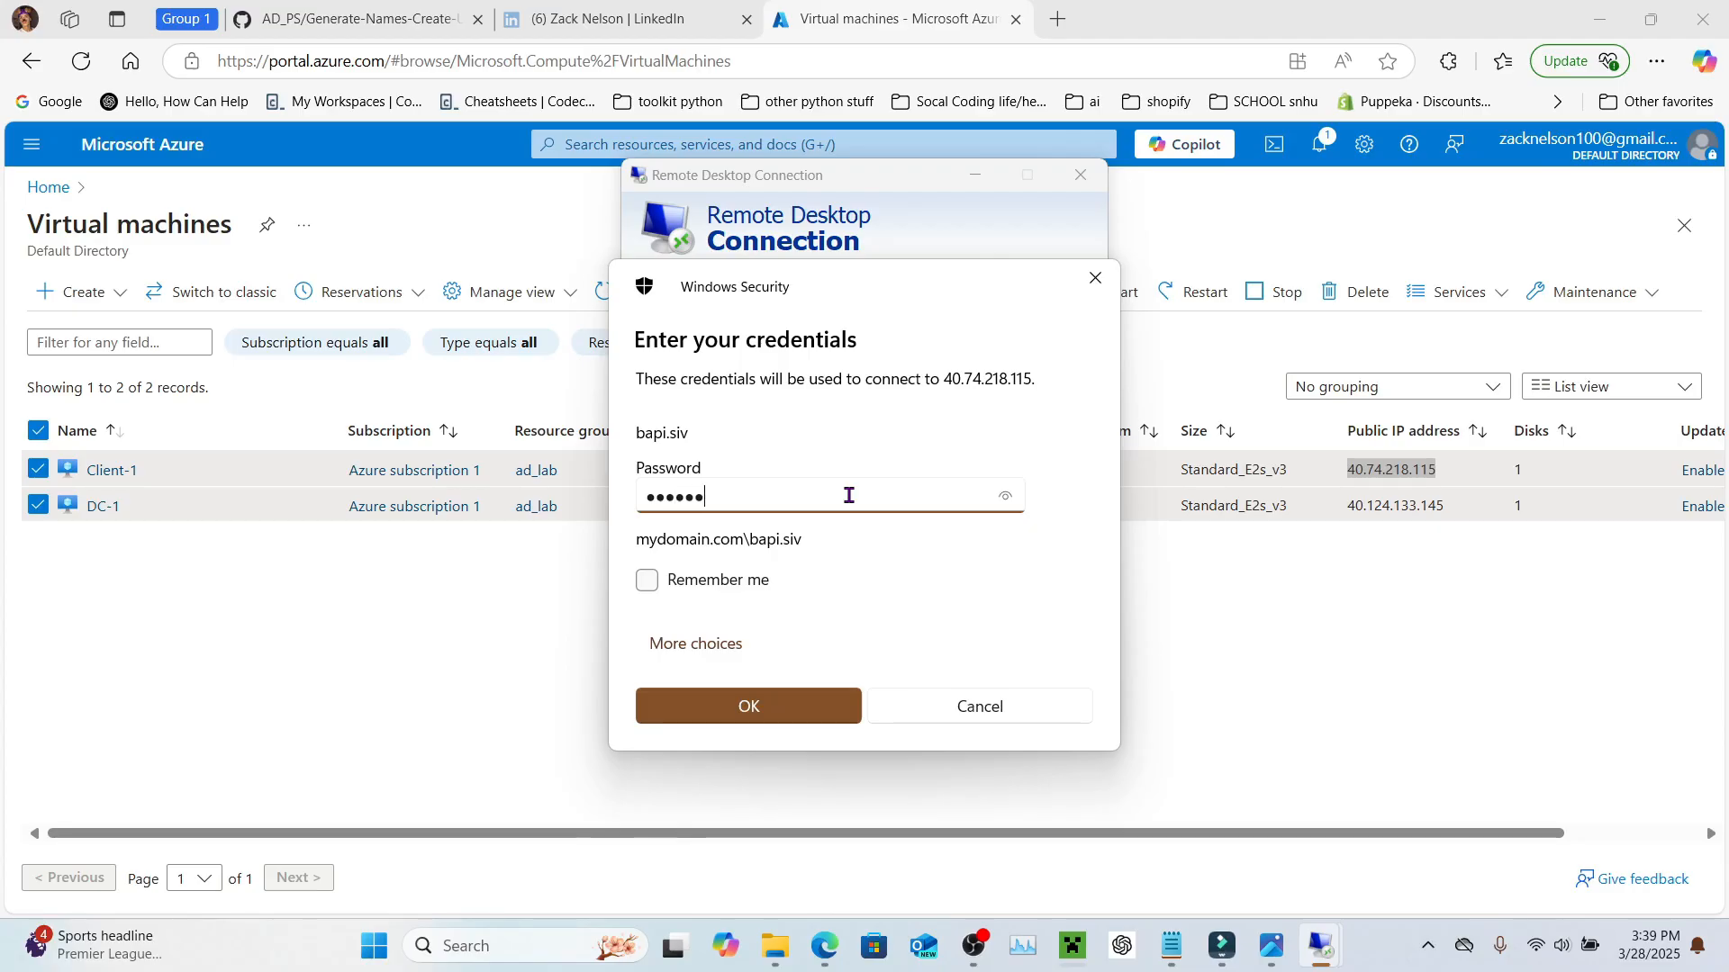
{"action": "type", "text": "***"}
{"action": "key", "text": "Return"}
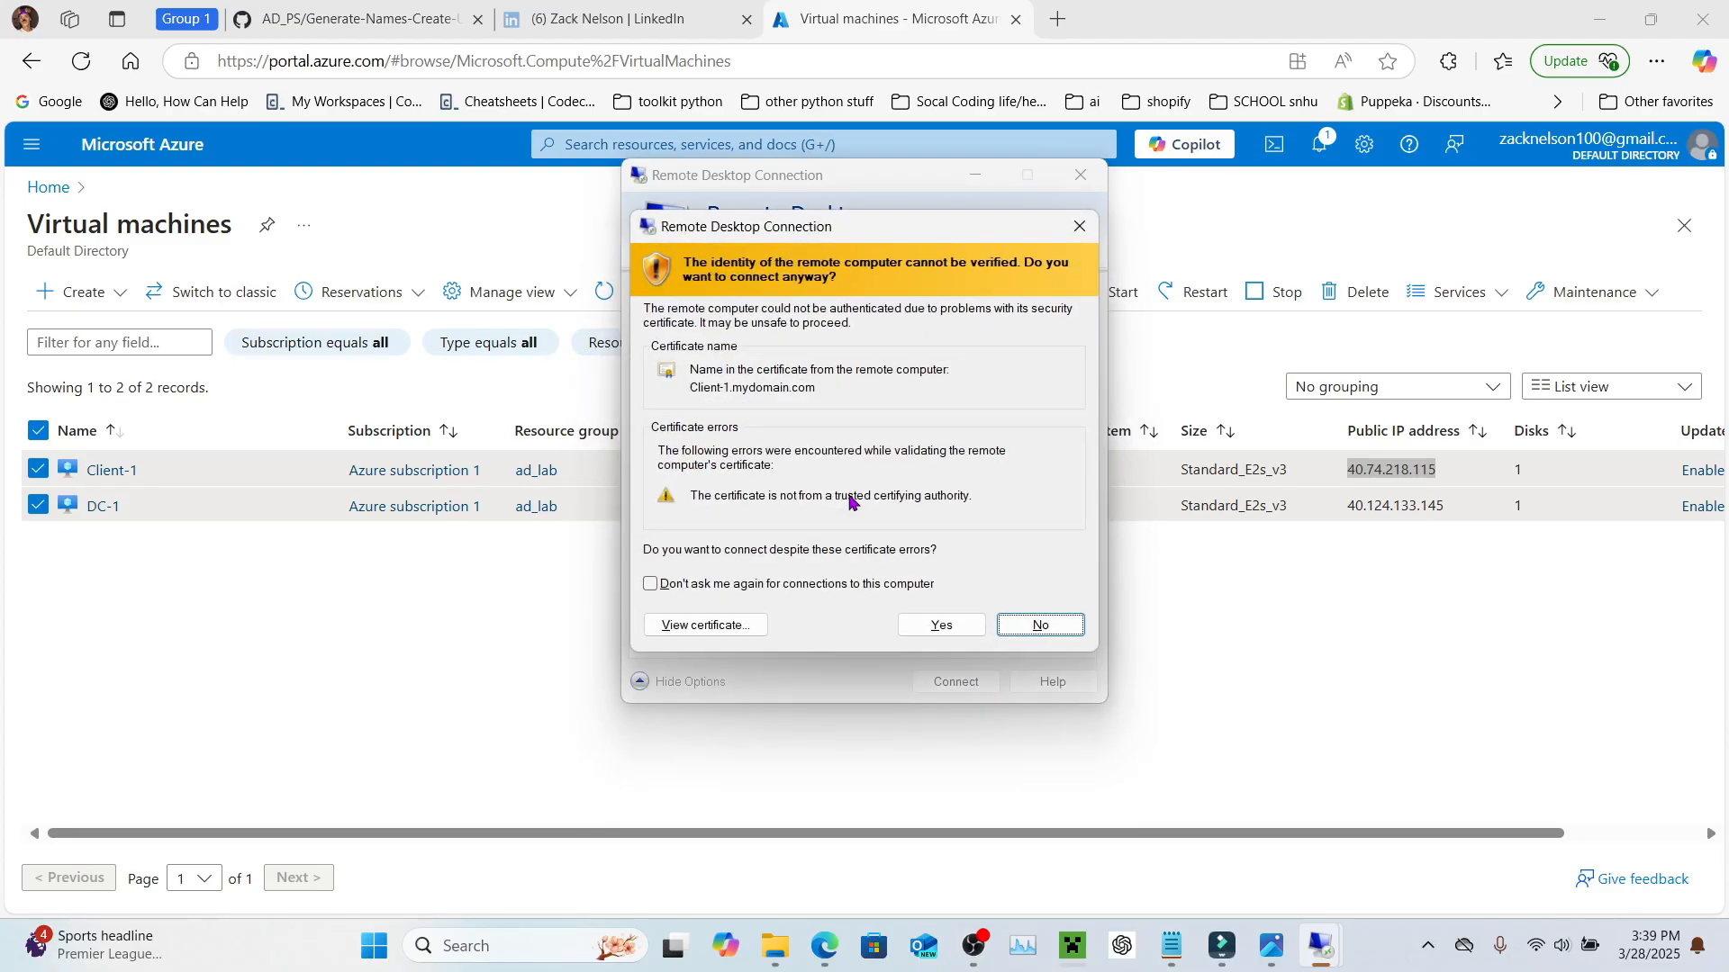
Step: Accept the certificate warning, dismiss the Edge promo, and open Command Prompt via a 'comman' search
{"action": "left_click", "coordinate": [940, 628]}
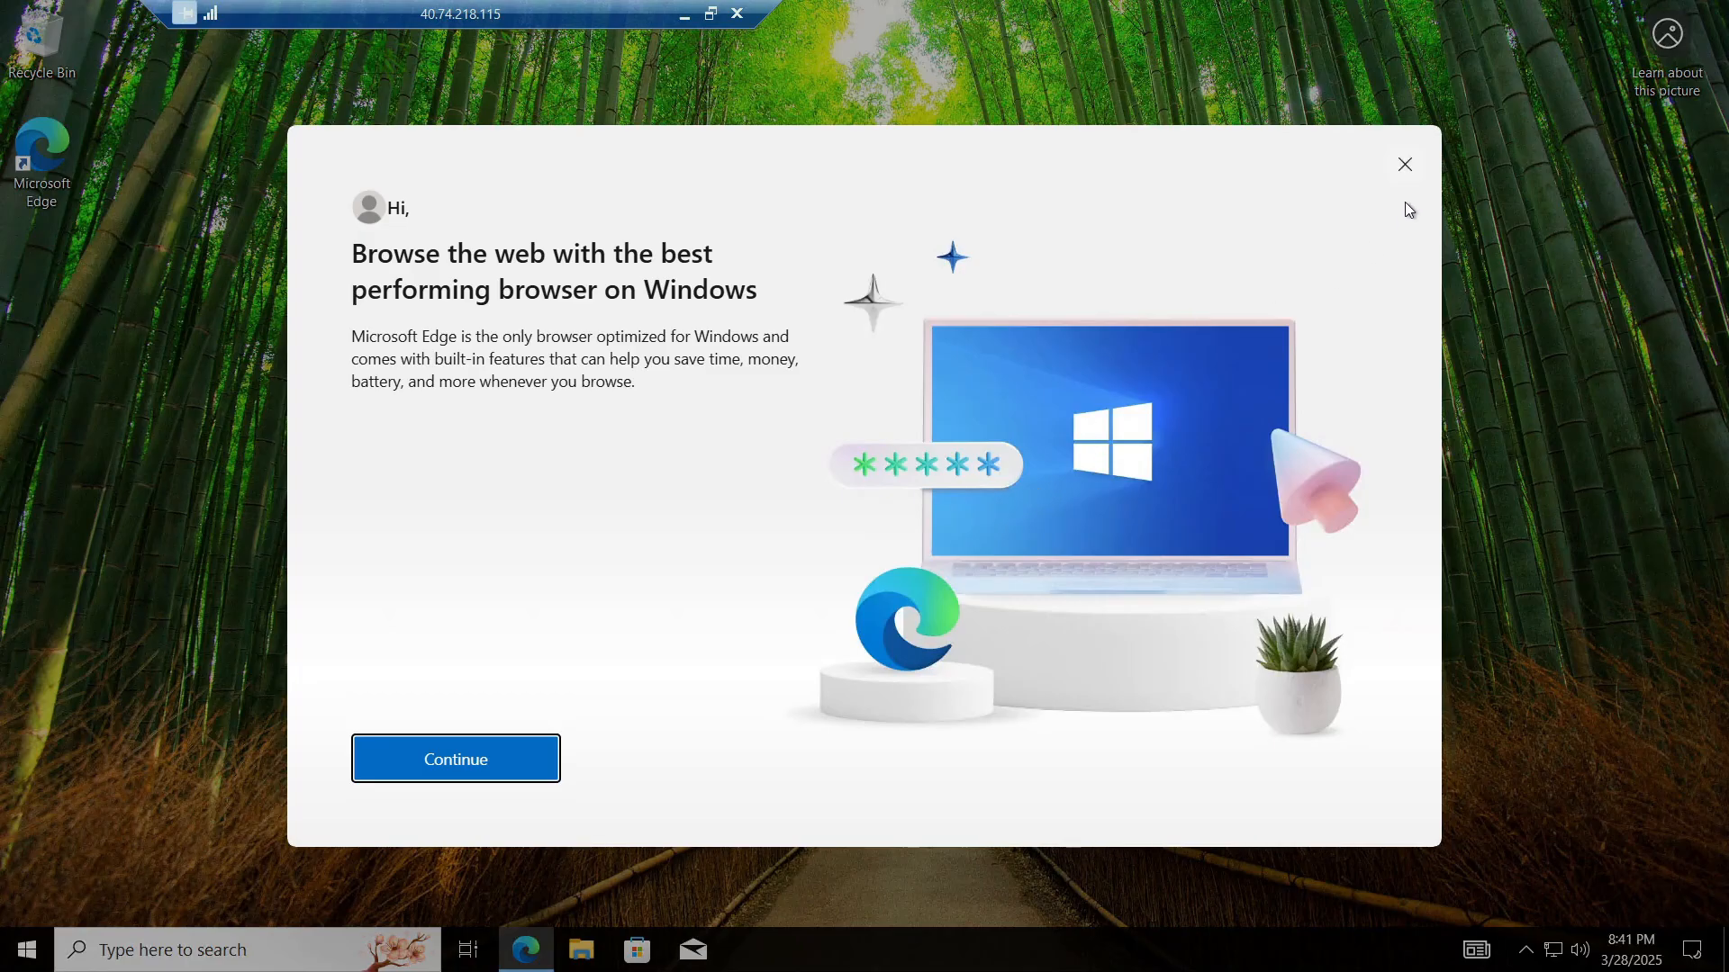
{"action": "left_click", "coordinate": [1405, 164]}
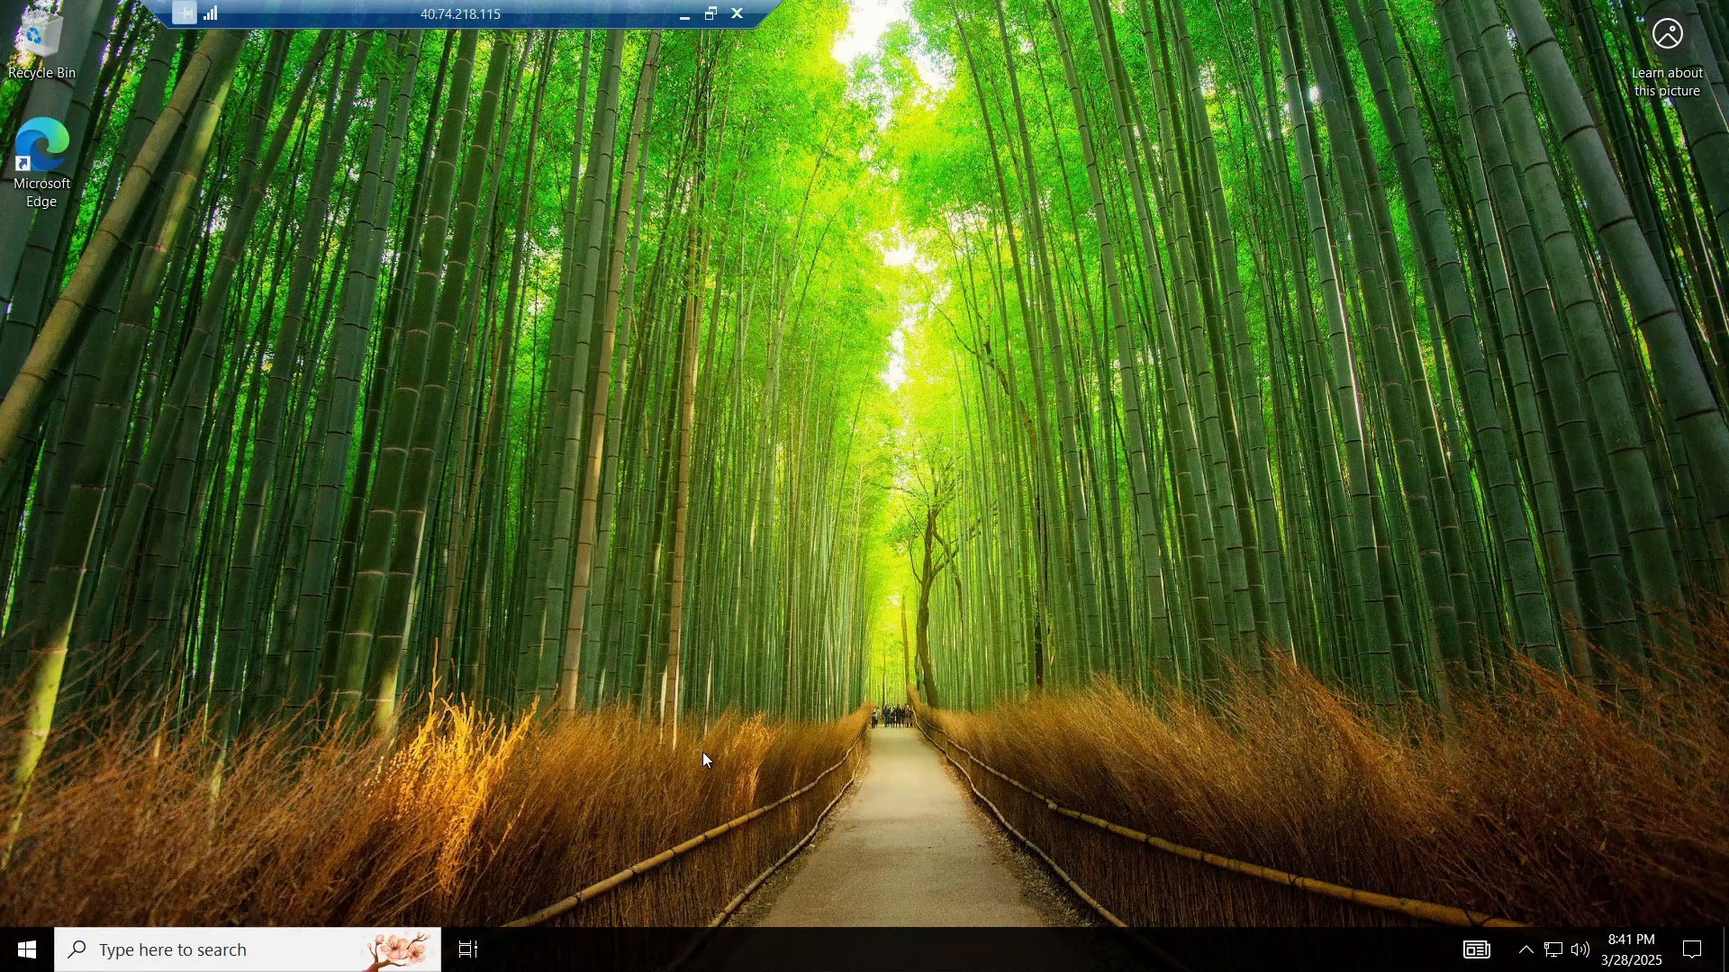
{"action": "left_click", "coordinate": [161, 947]}
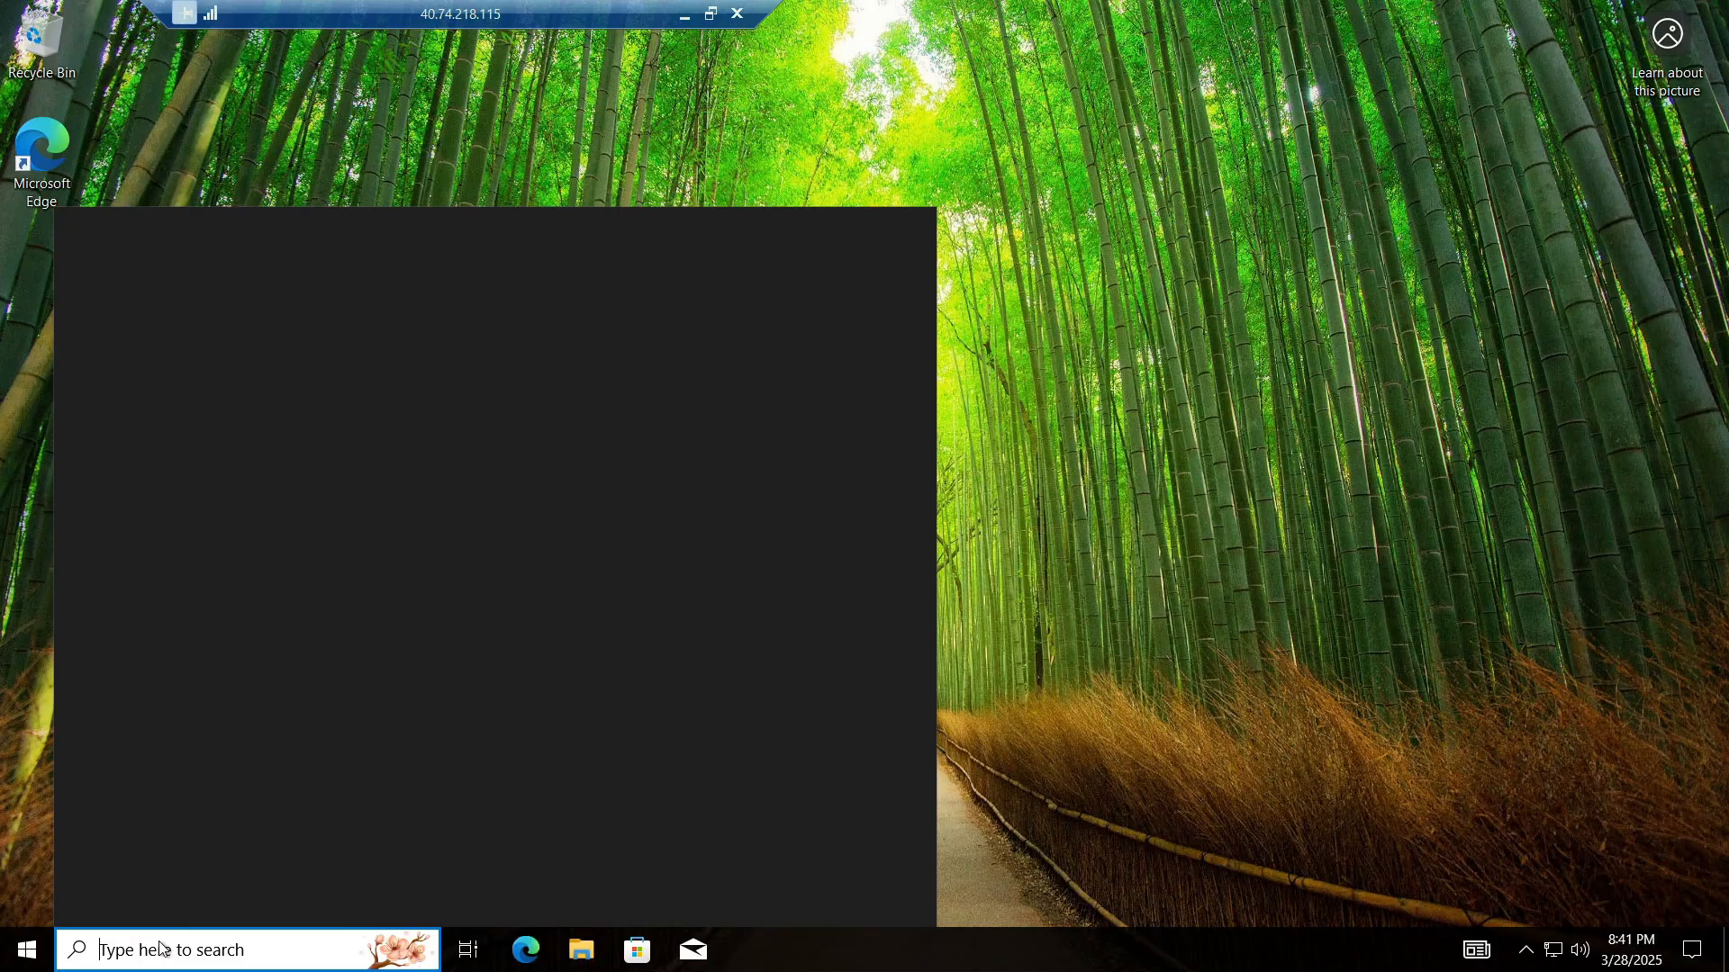
{"action": "type", "text": "comman"}
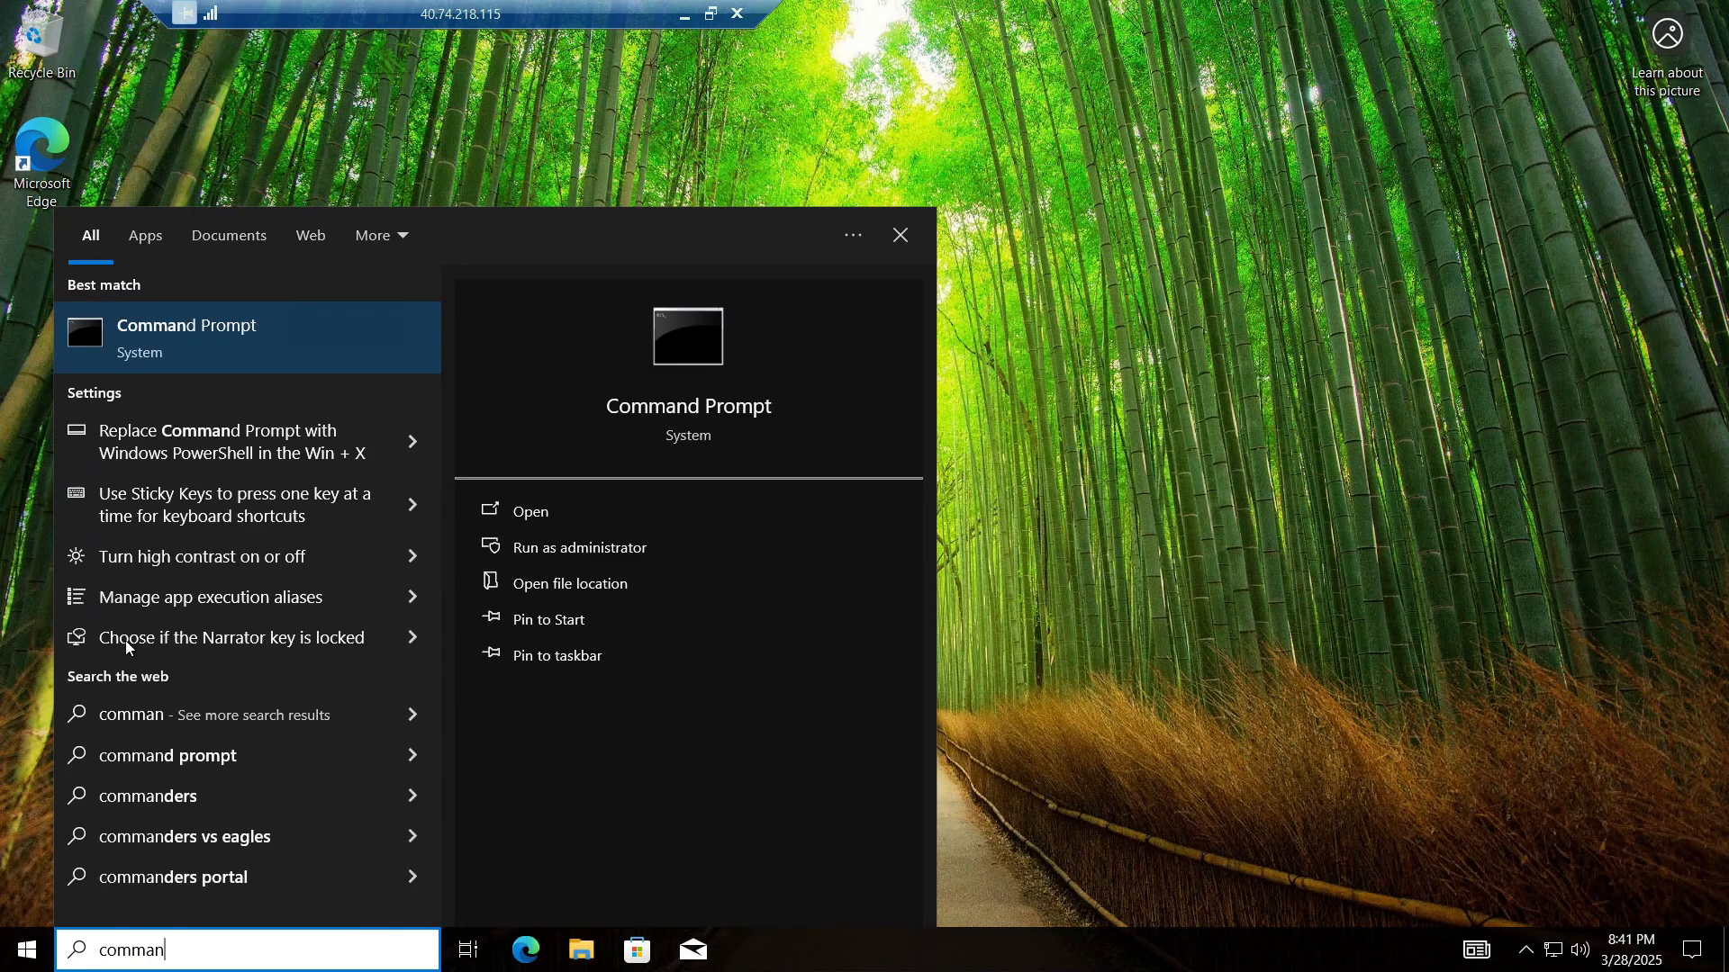
{"action": "left_click", "coordinate": [235, 327]}
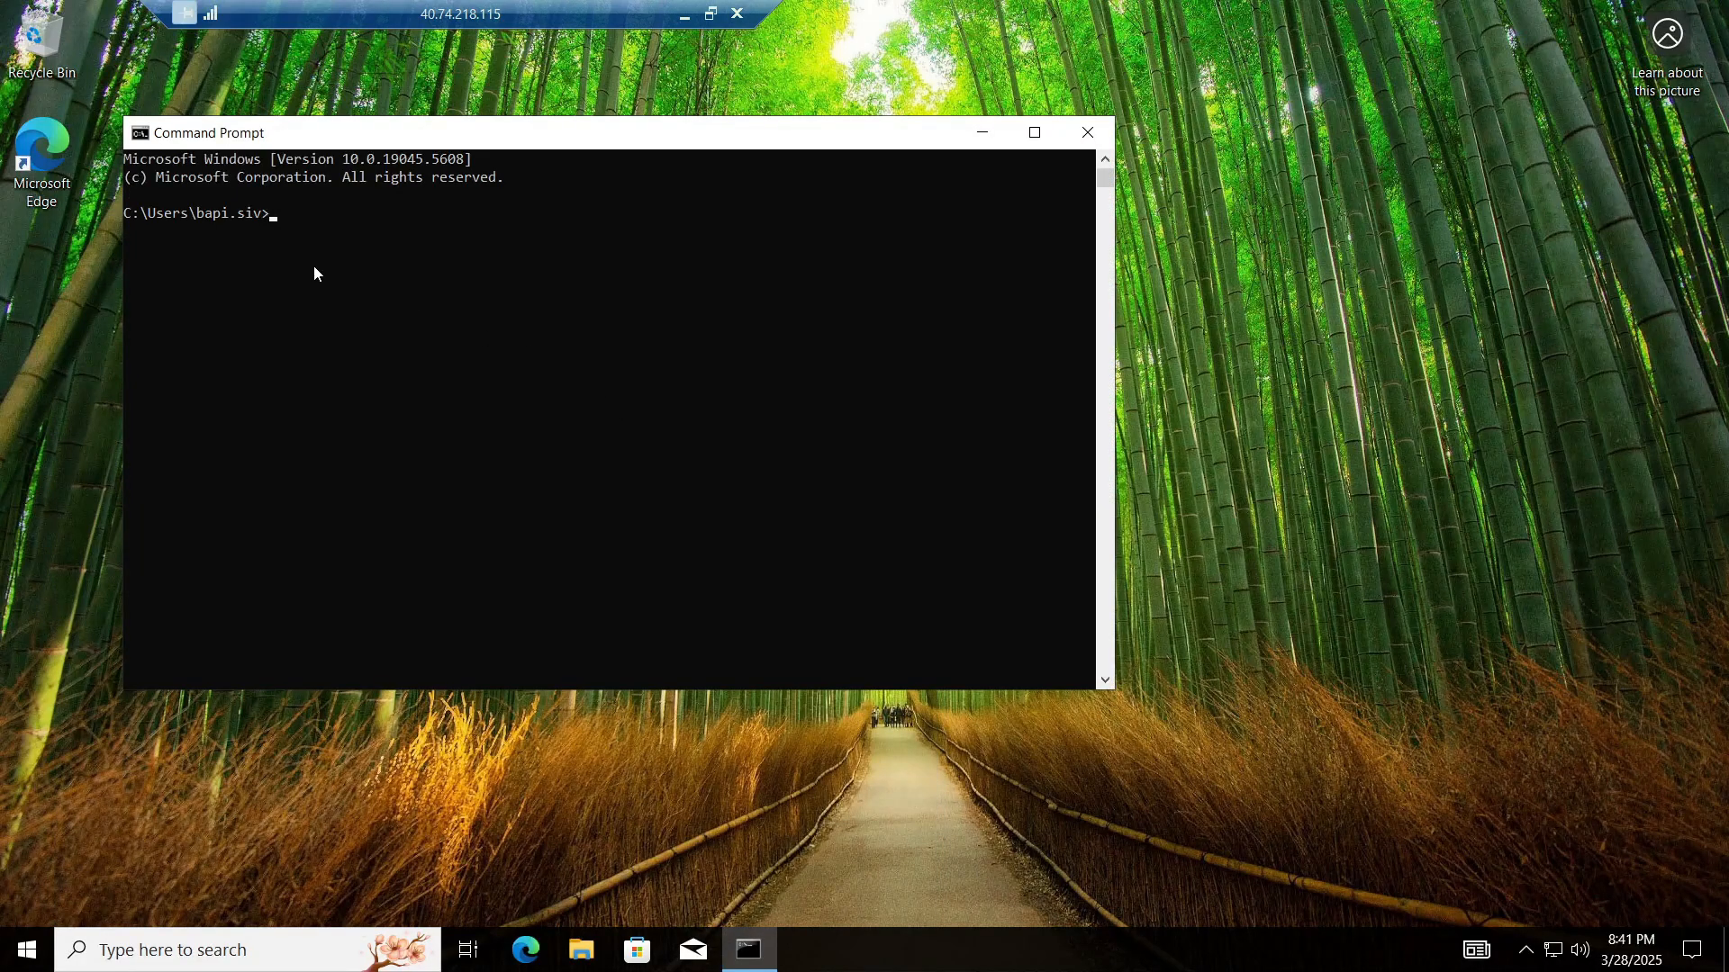
{"action": "left_click_drag", "start_coordinate": [209, 216], "coordinate": [246, 225]}
Step: In File Explorer, browse to This PC > Windows (C:) > Users
{"action": "left_click", "coordinate": [591, 969]}
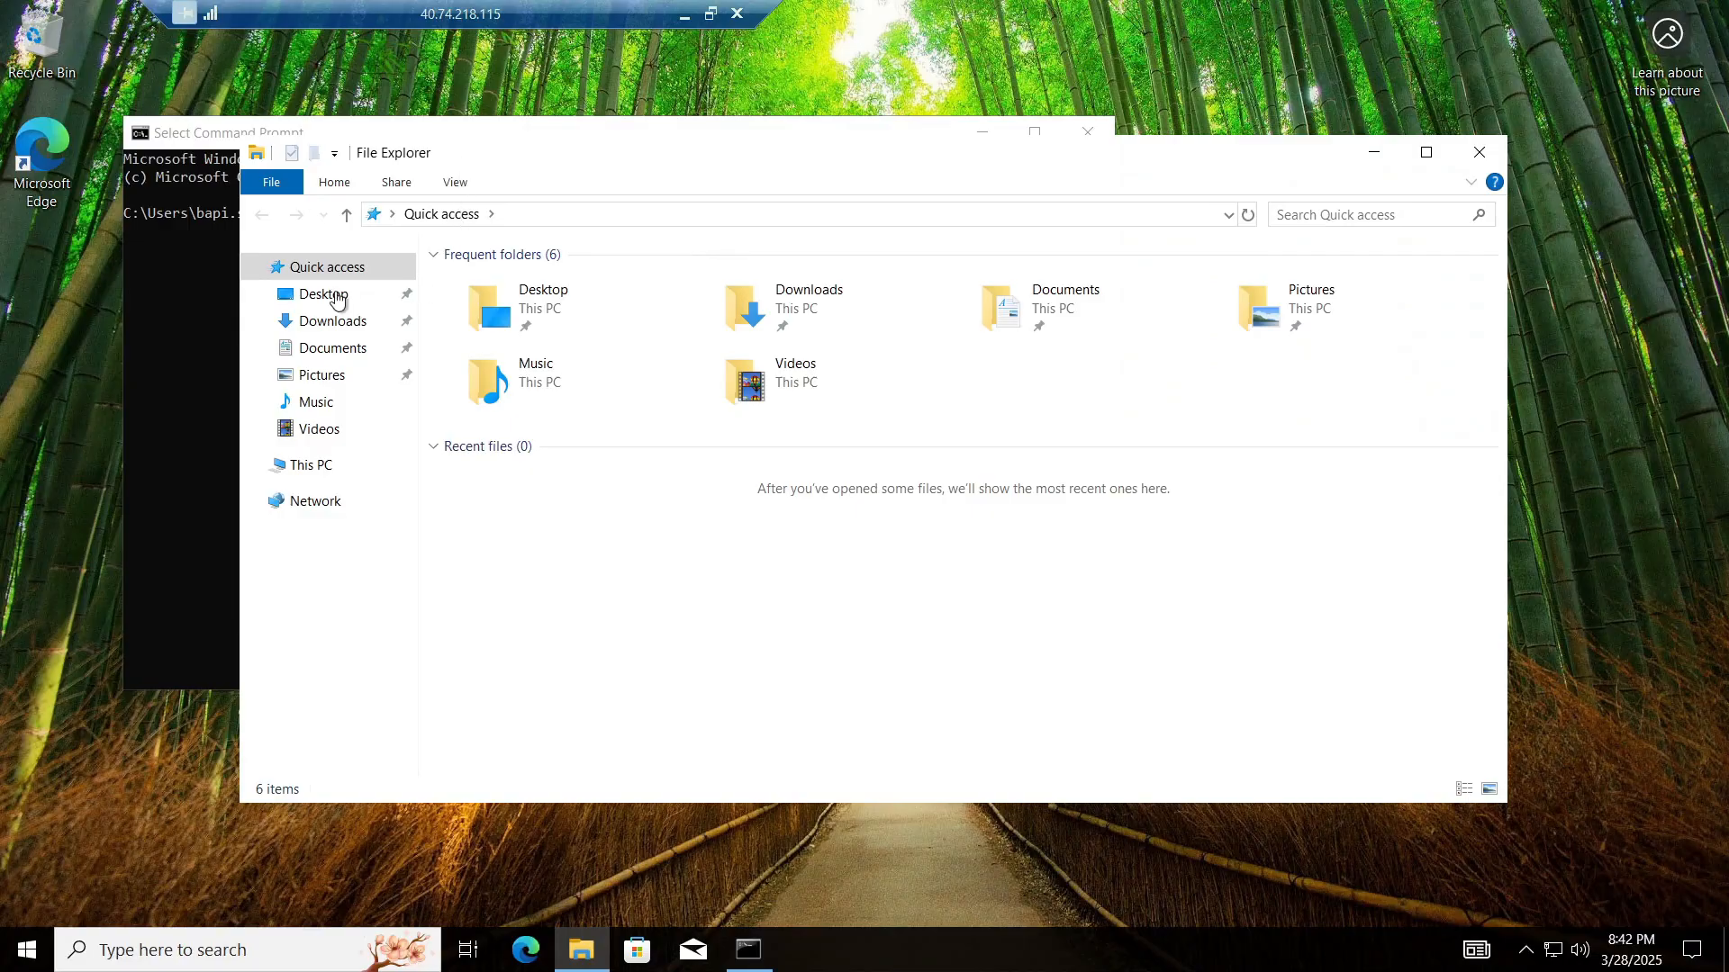
{"action": "left_click", "coordinate": [313, 465]}
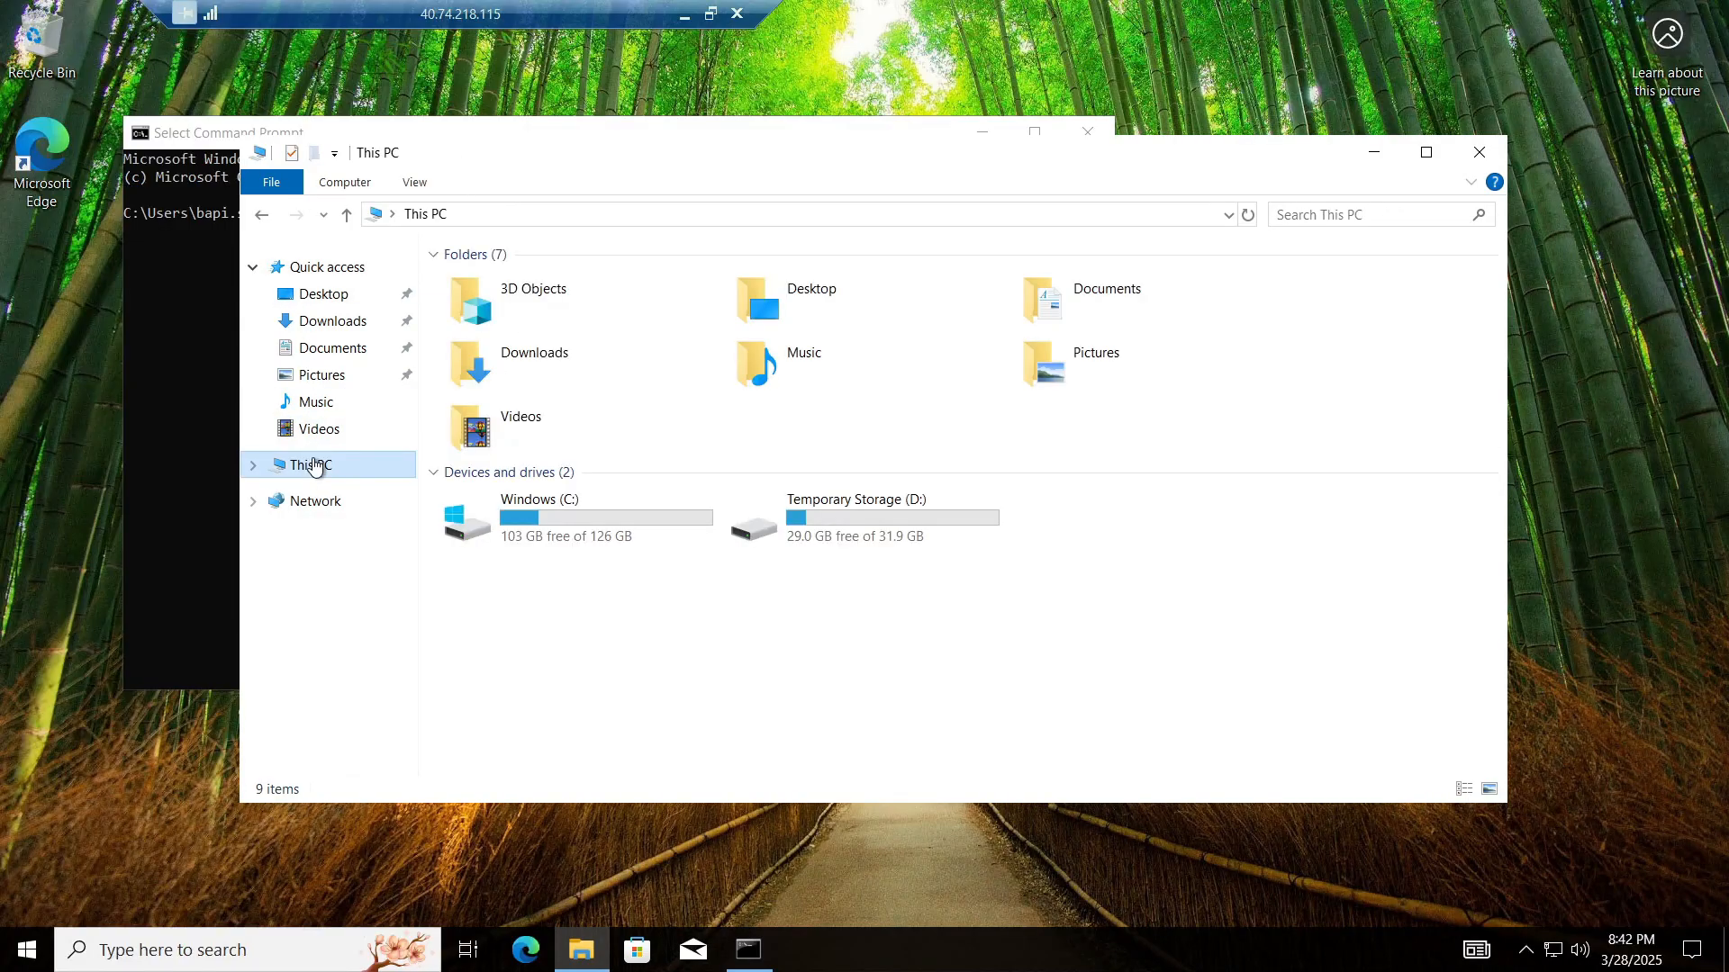
{"action": "double_click", "coordinate": [614, 528]}
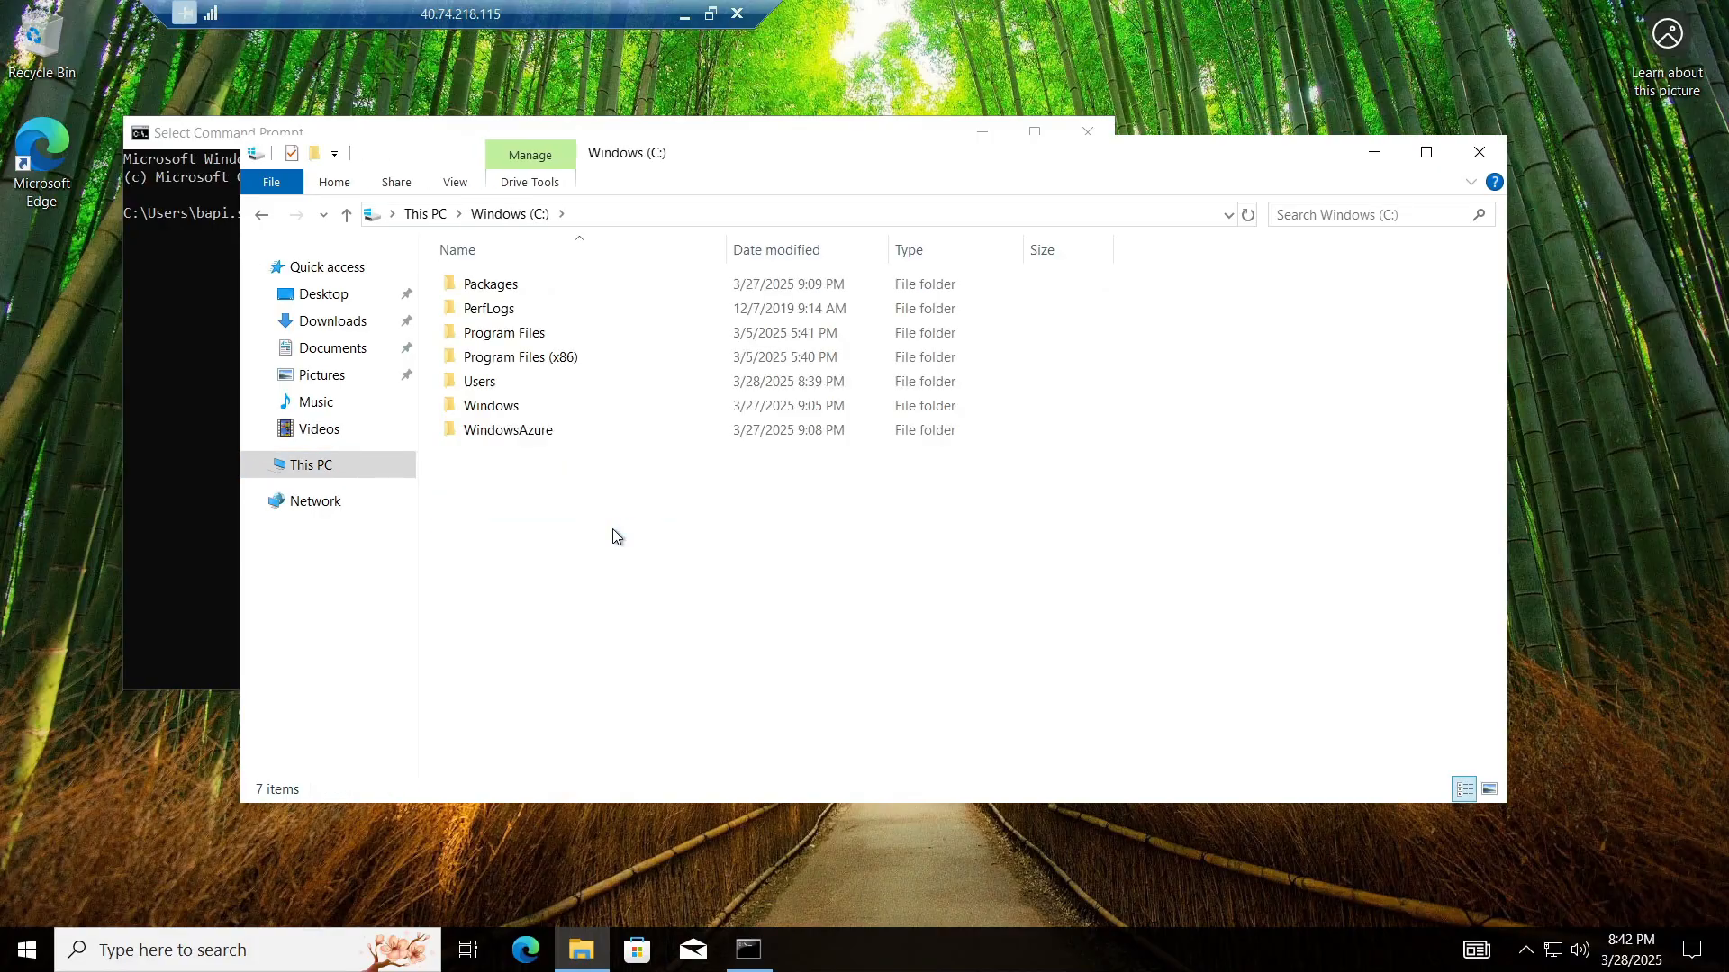
{"action": "double_click", "coordinate": [497, 389]}
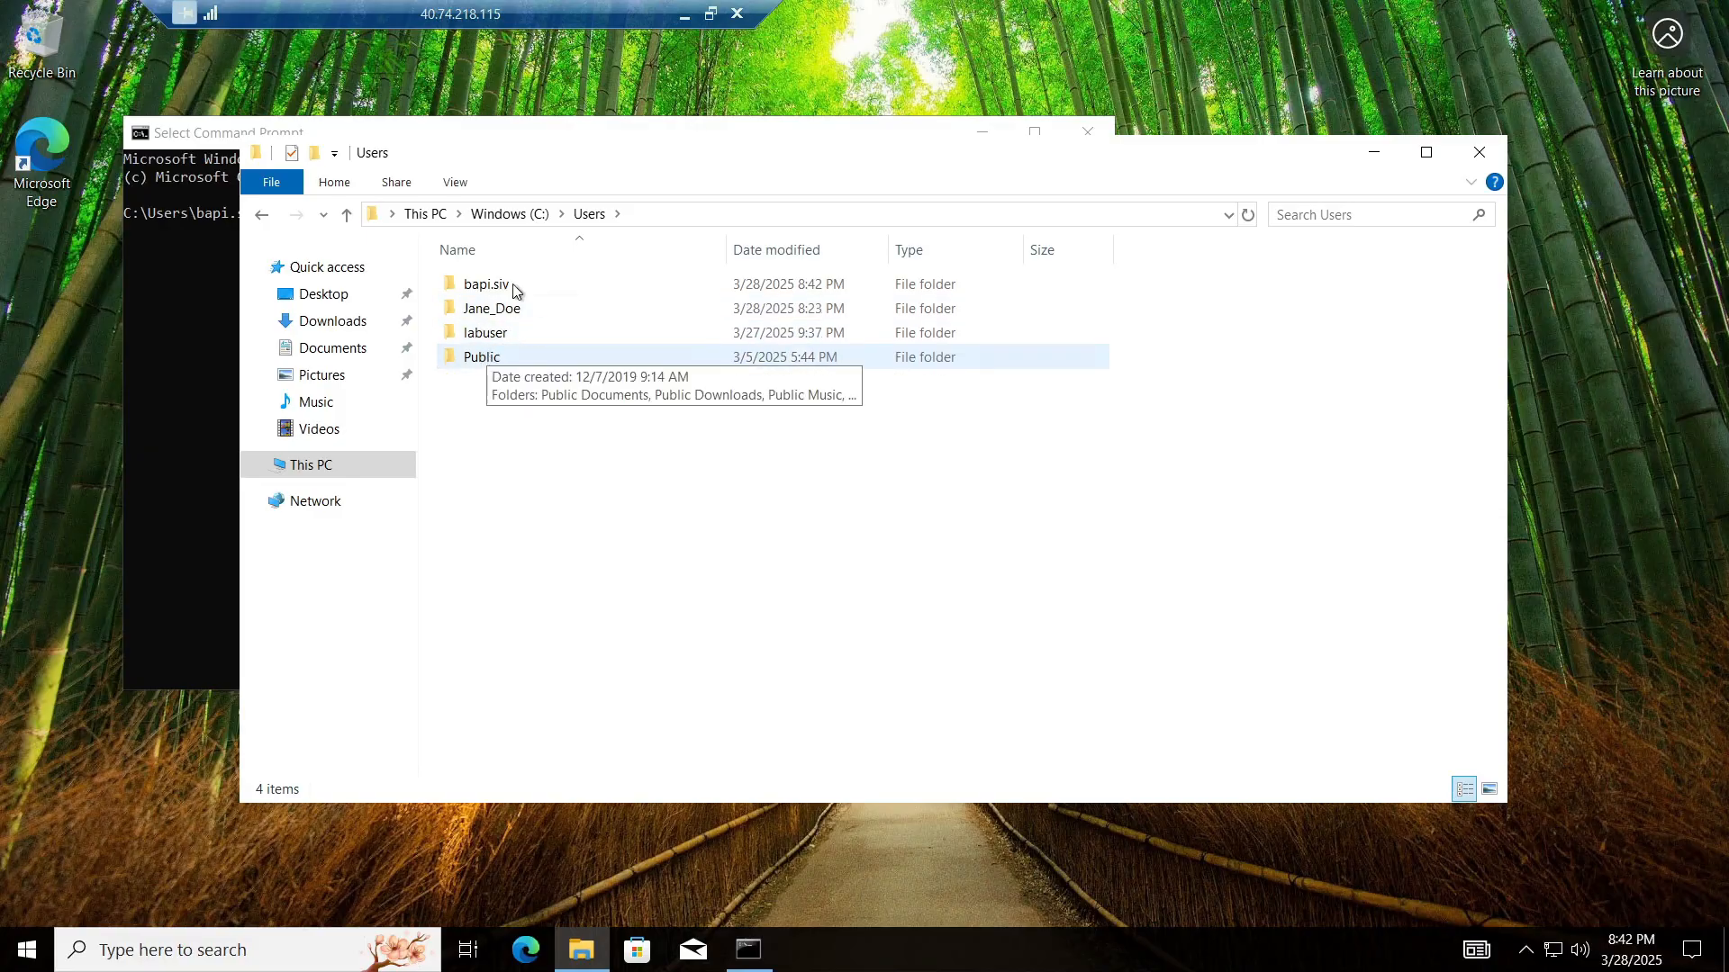
Step: Try to open the other test user's profile folder, then cancel the admin credential prompt
{"action": "left_click", "coordinate": [533, 309]}
{"action": "double_click", "coordinate": [534, 308]}
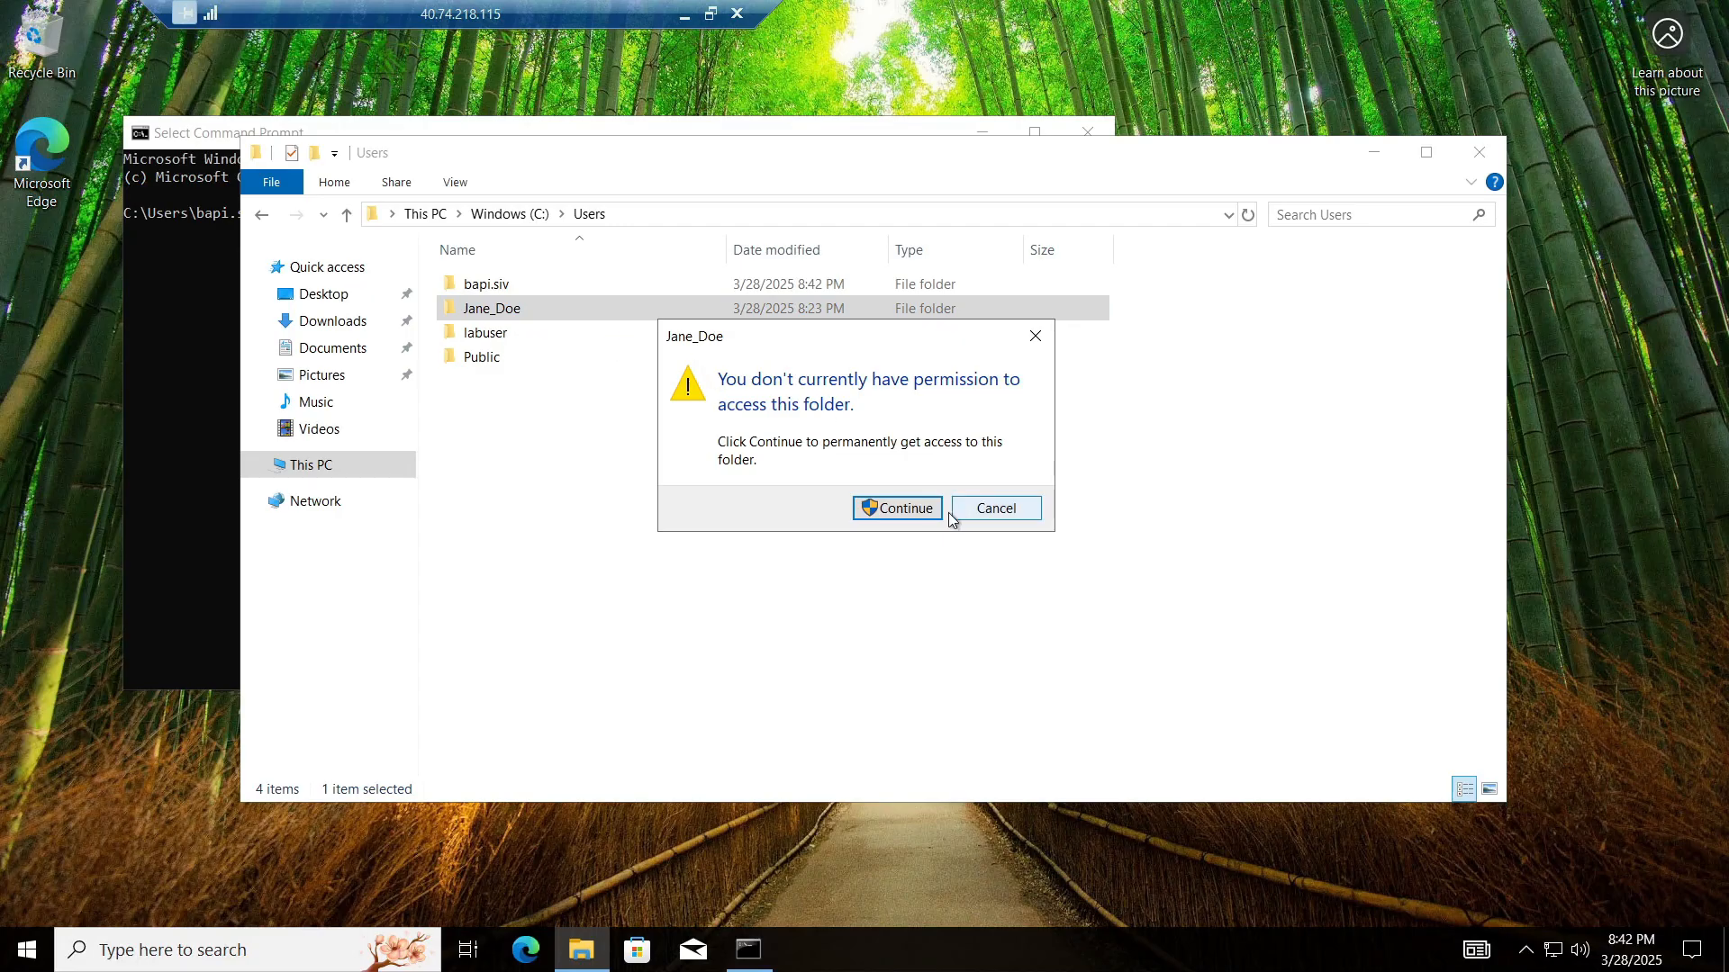
{"action": "left_click", "coordinate": [889, 510]}
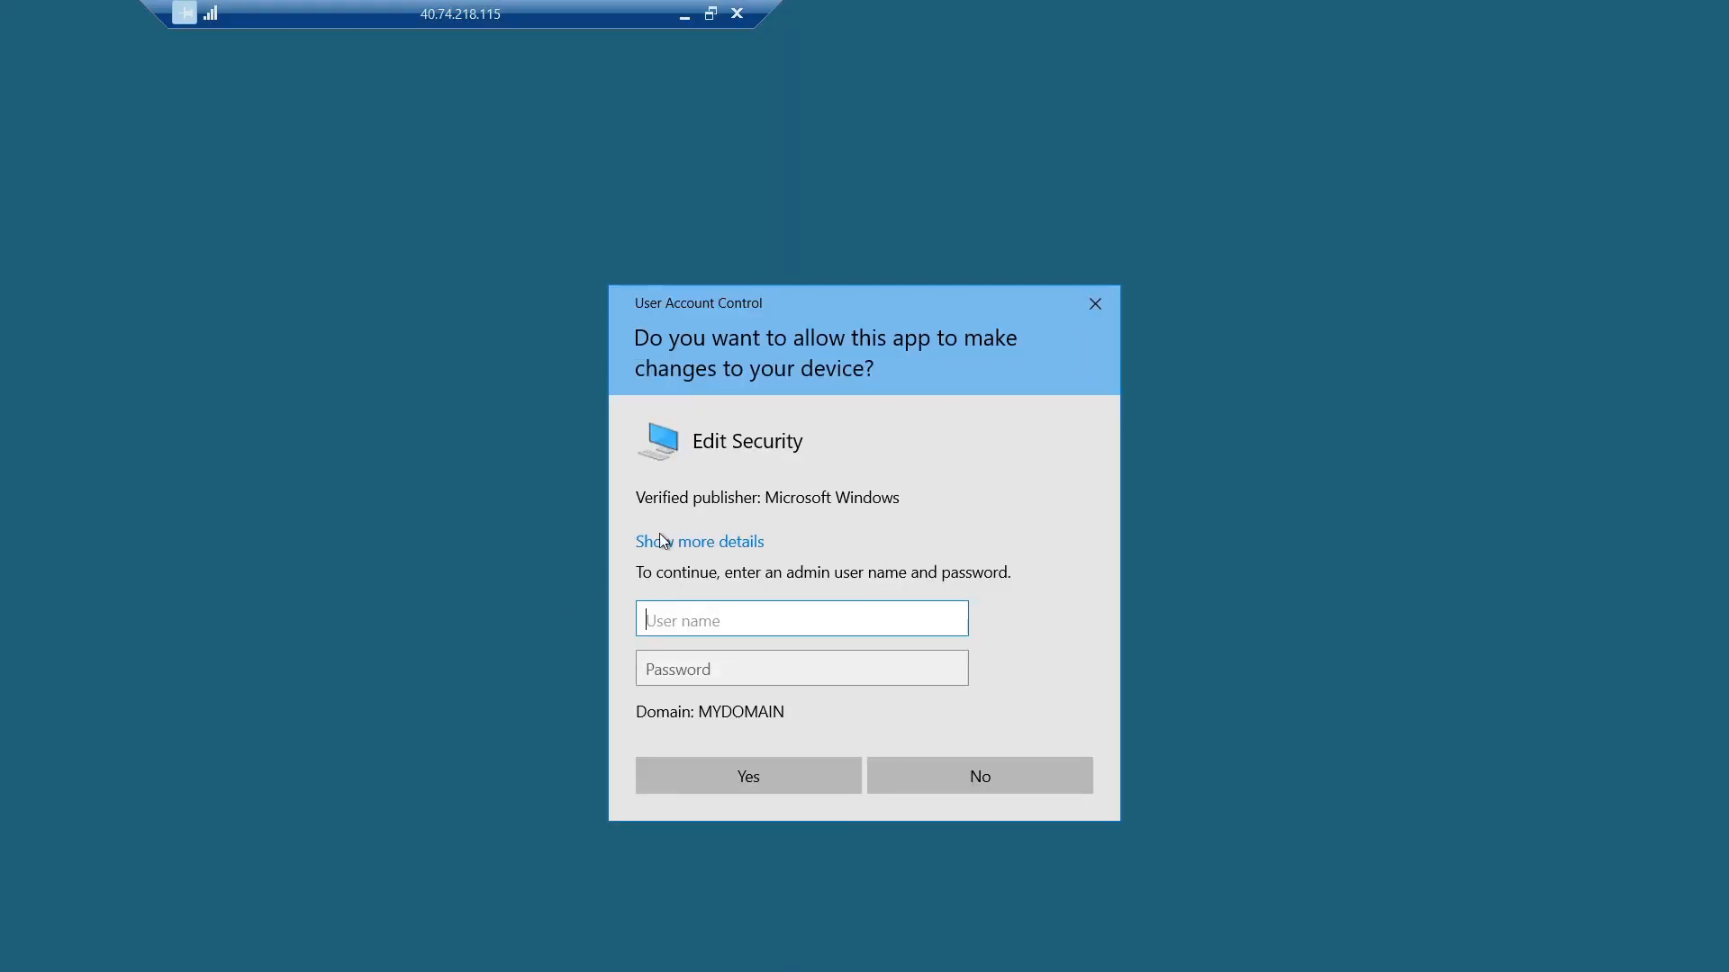
{"action": "left_click", "coordinate": [1094, 306]}
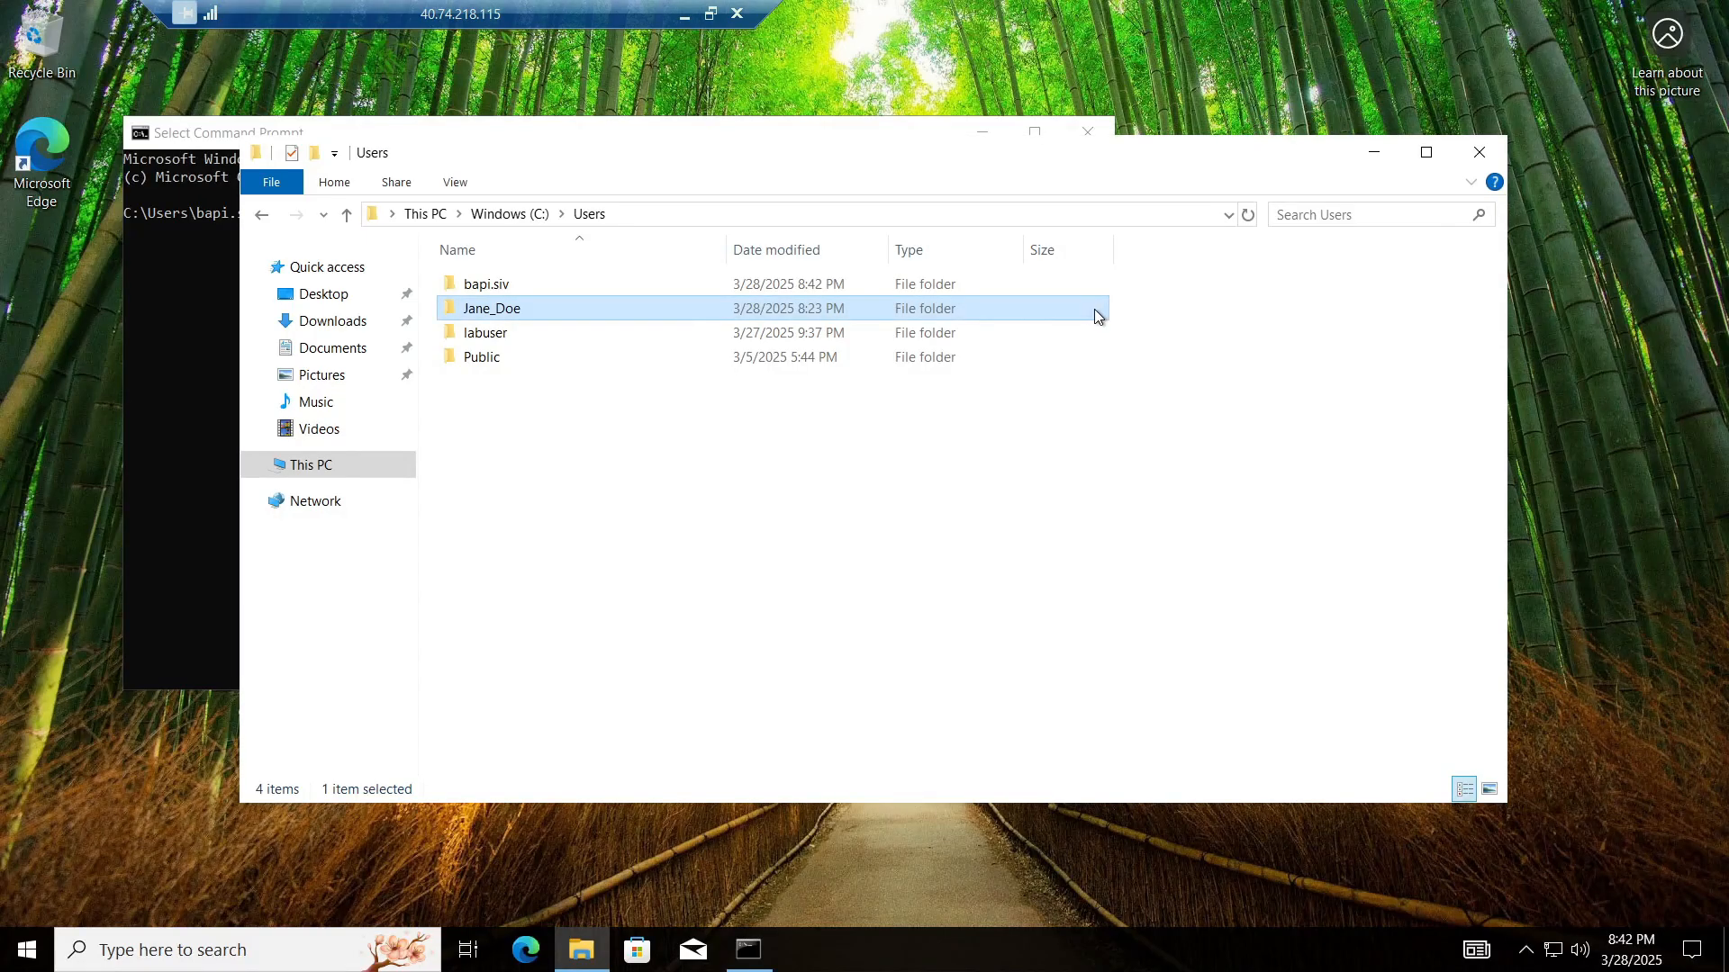
Step: Close File Explorer and the Command Prompt window
{"action": "left_click", "coordinate": [1467, 151]}
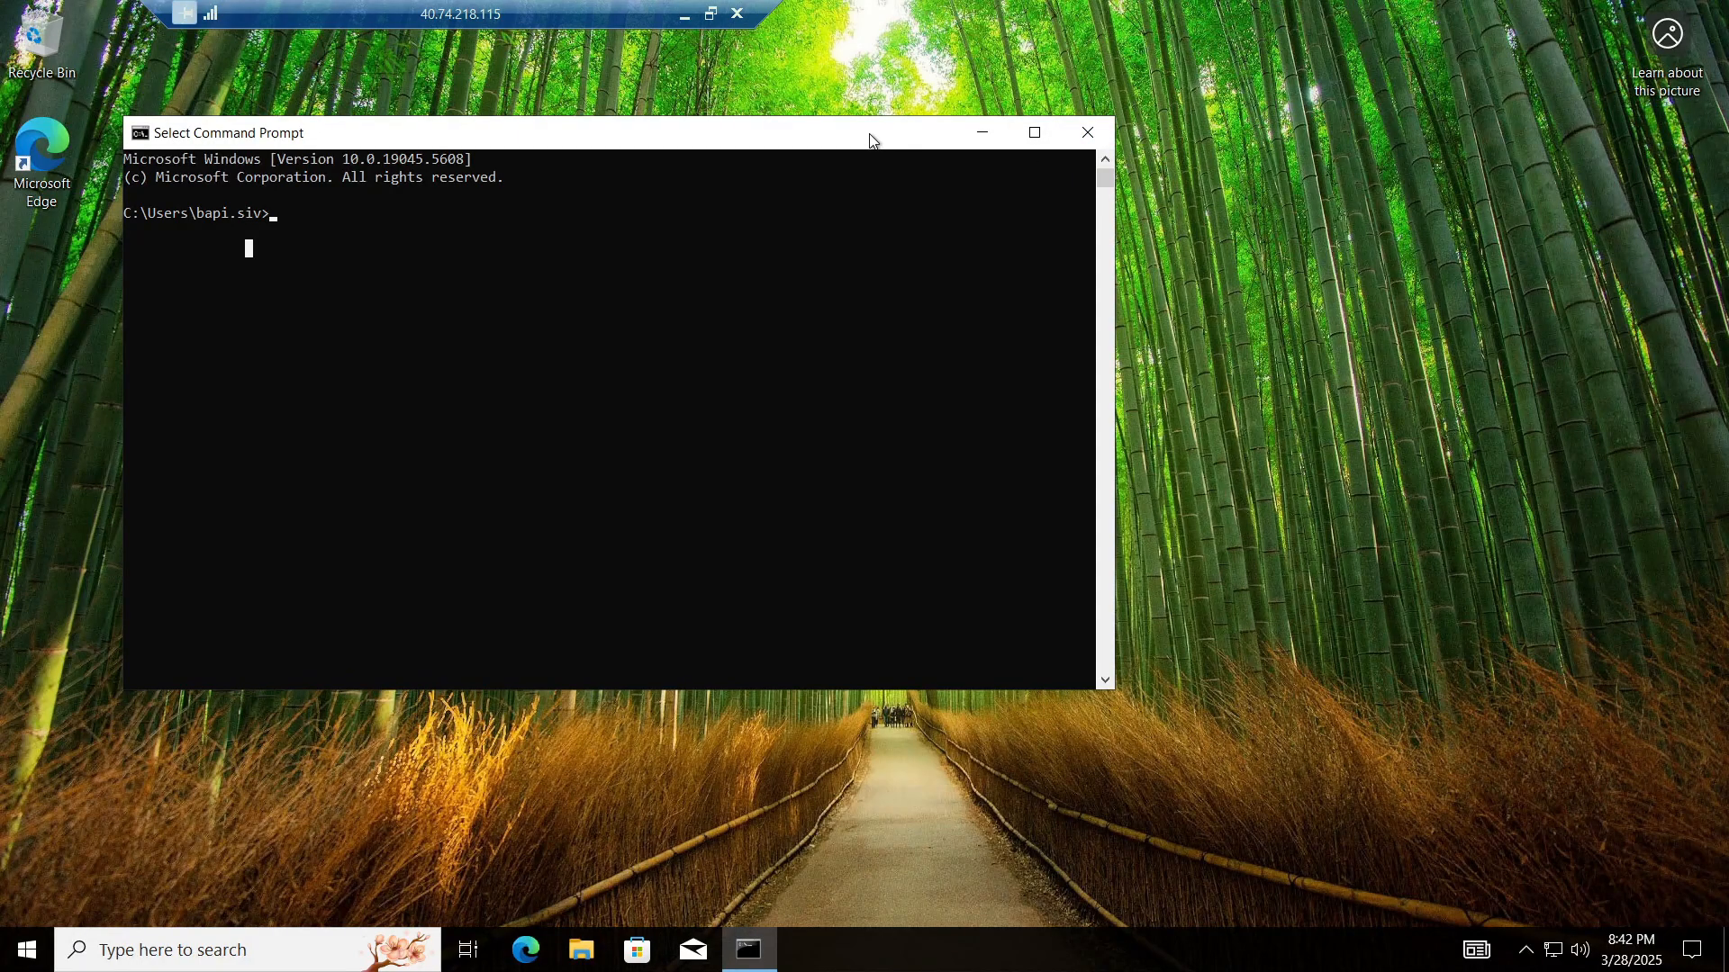
{"action": "left_click_drag", "start_coordinate": [872, 137], "coordinate": [1116, 144]}
{"action": "left_click", "coordinate": [1334, 142]}
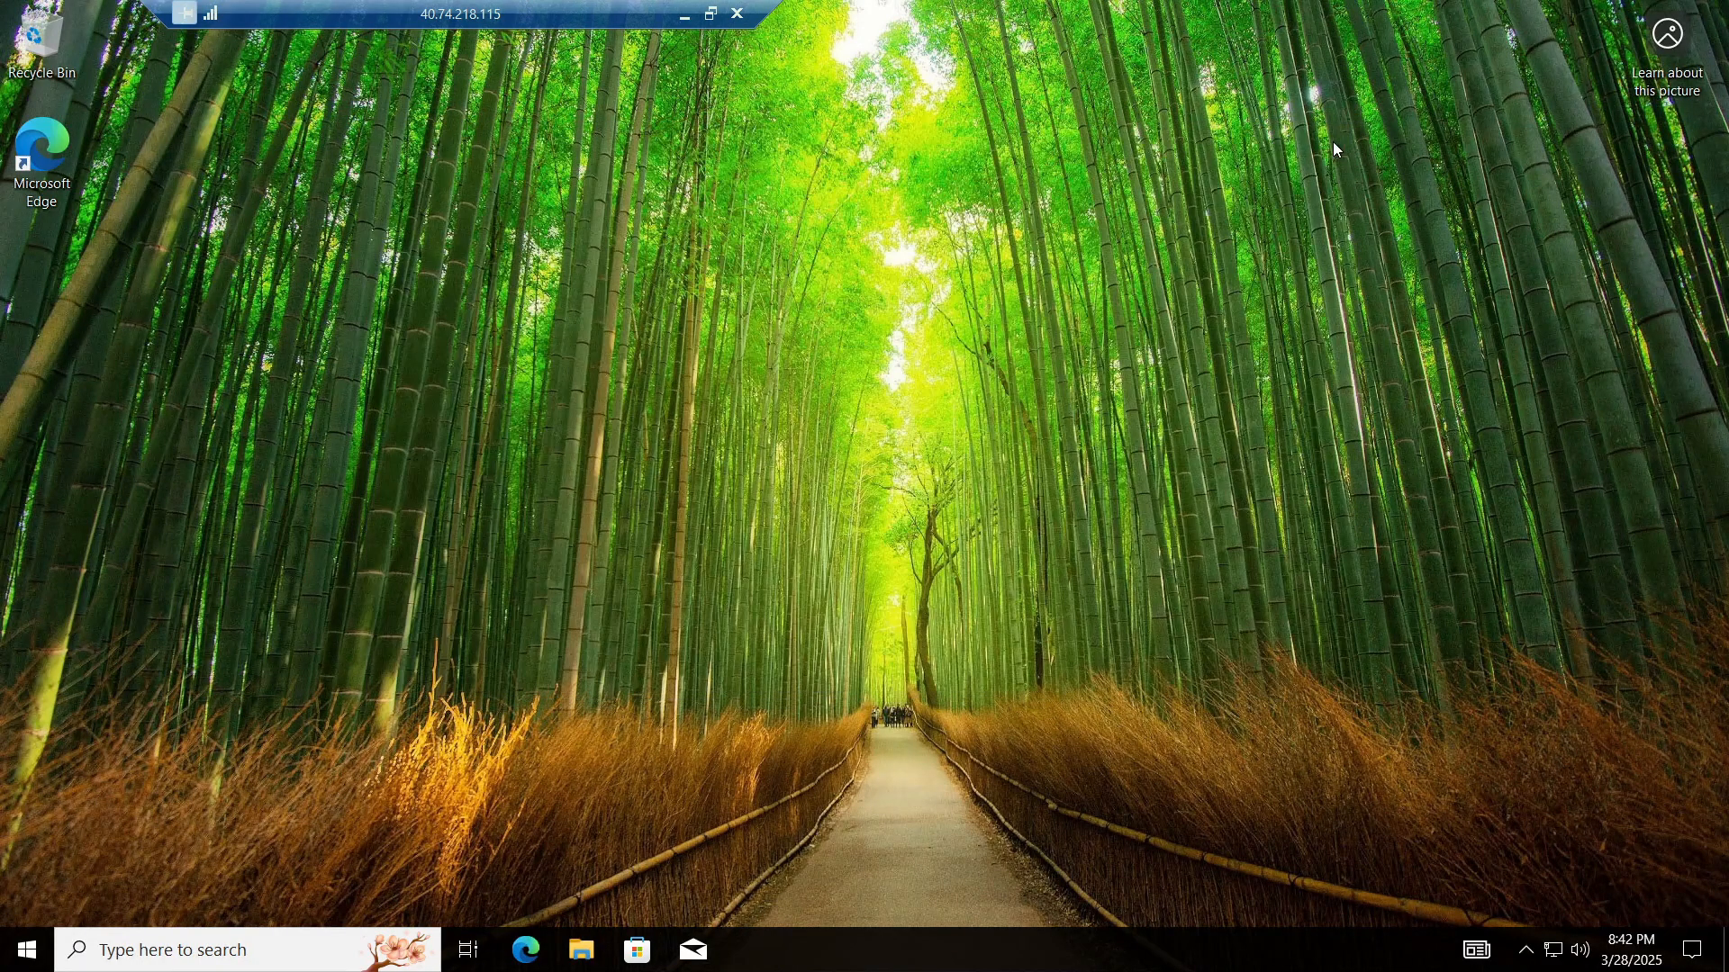
Step: Sign the test user out of Client-1 from the Start button's right-click menu
{"action": "right_click", "coordinate": [26, 950]}
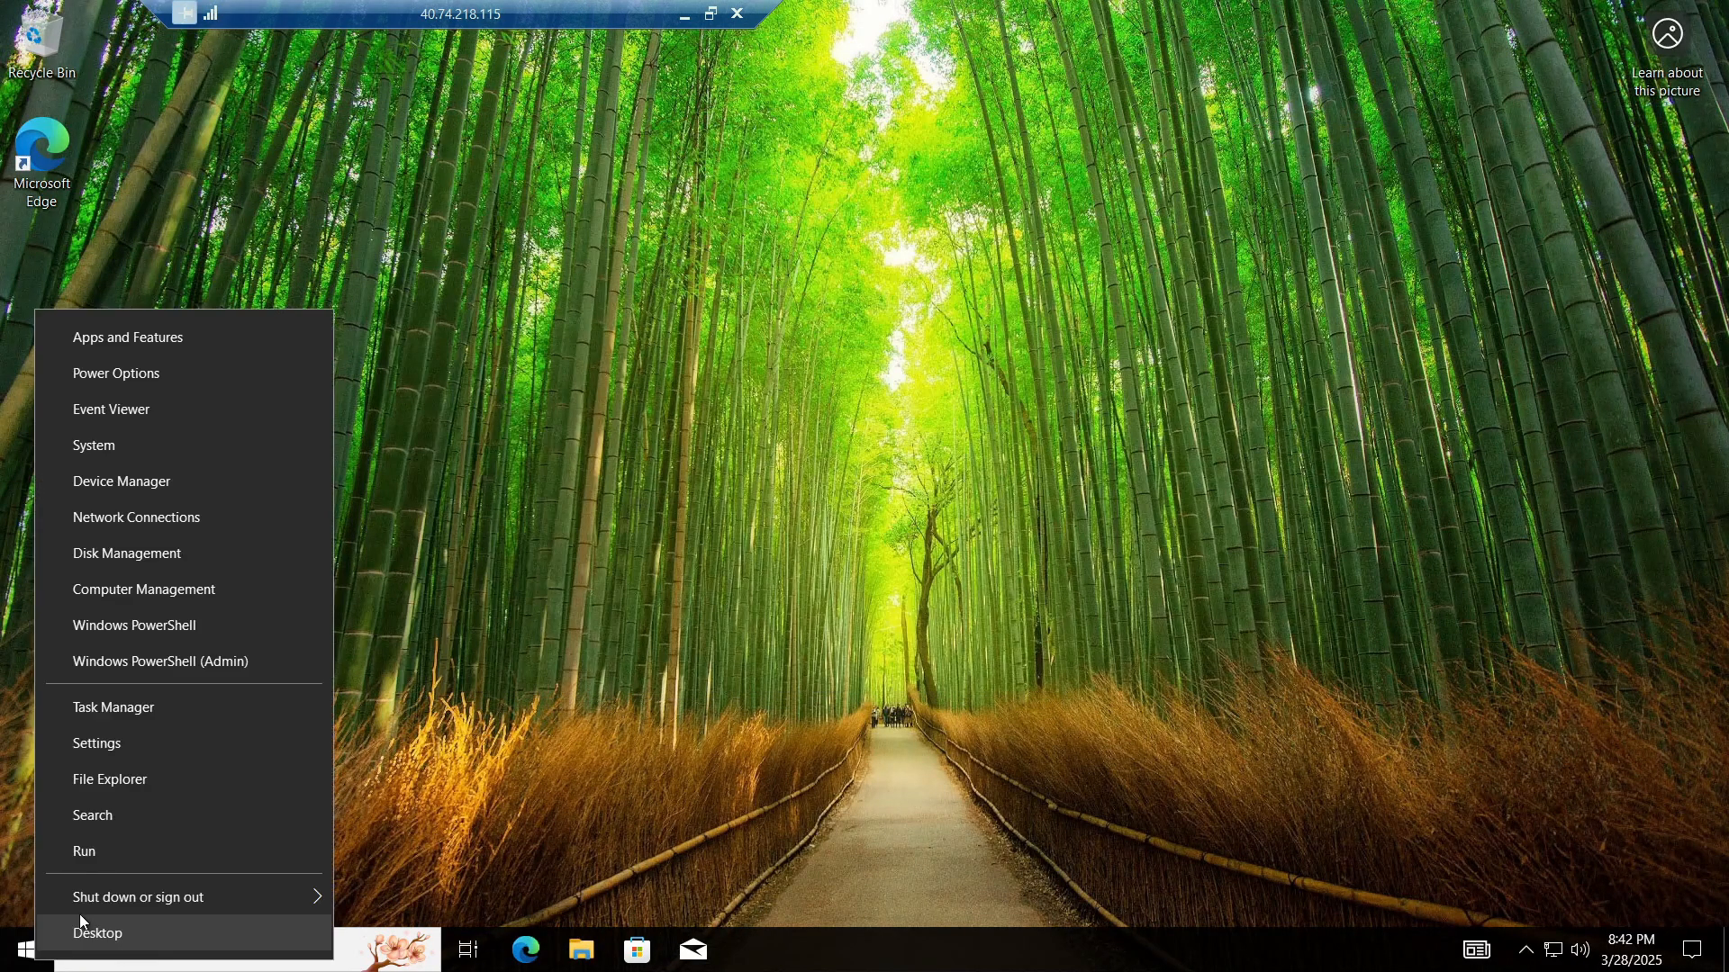
{"action": "mouse_move", "coordinate": [173, 889]}
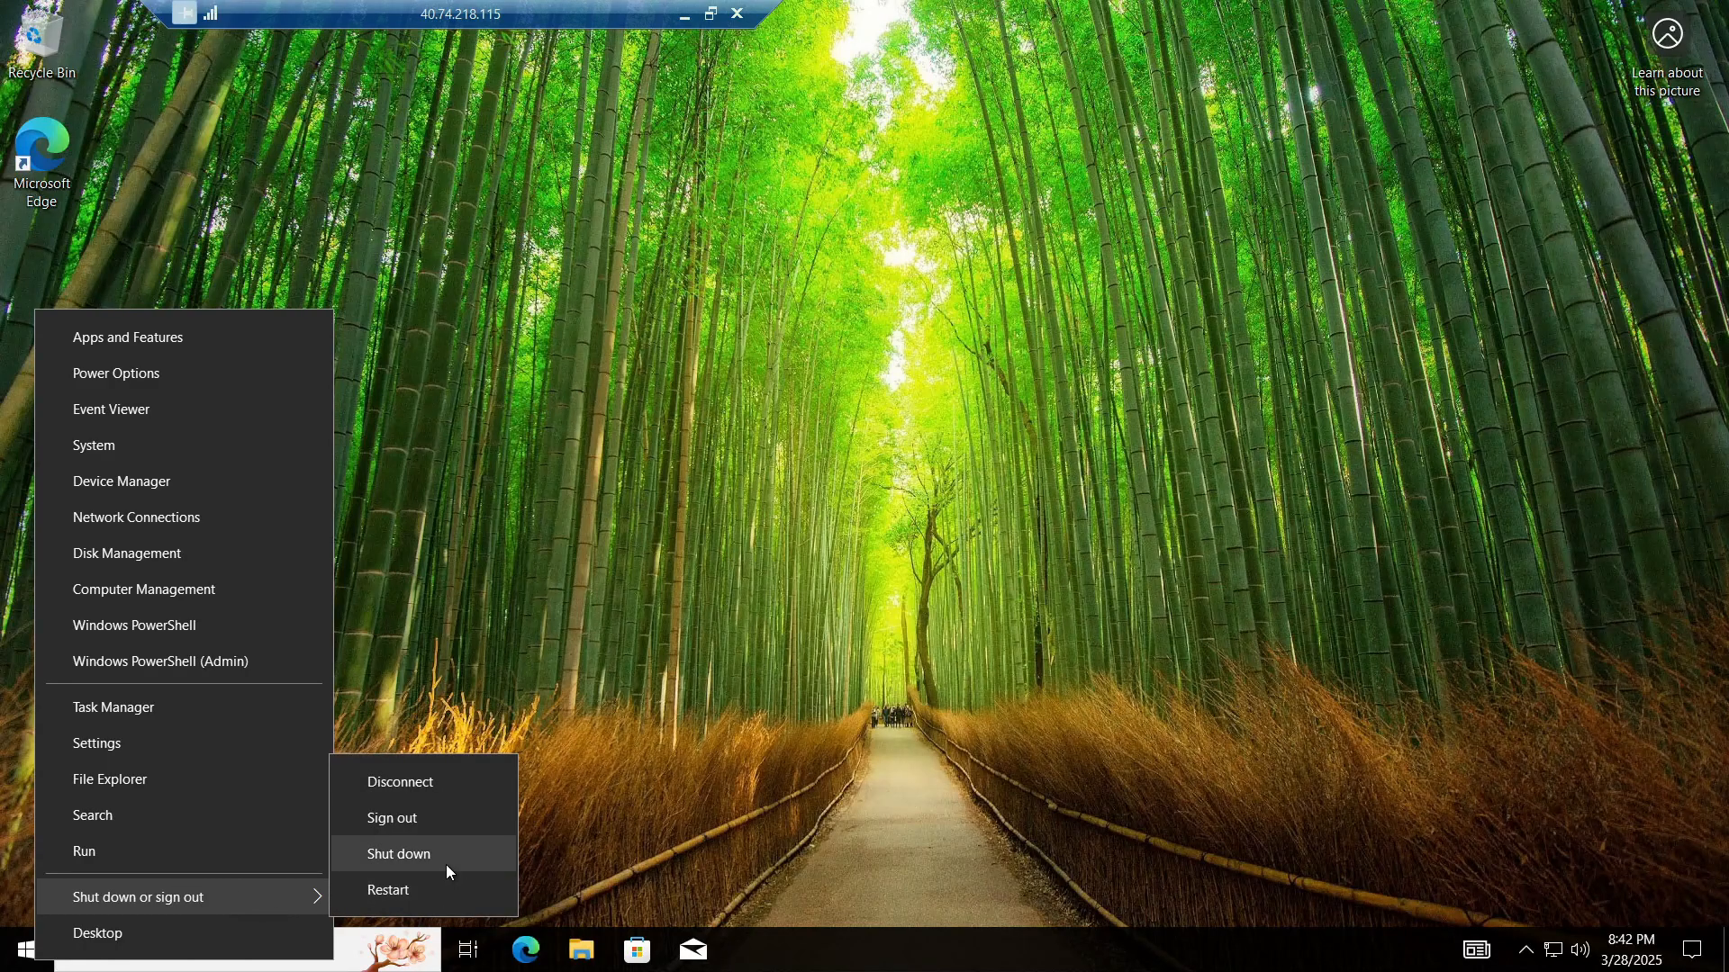
{"action": "left_click", "coordinate": [448, 819]}
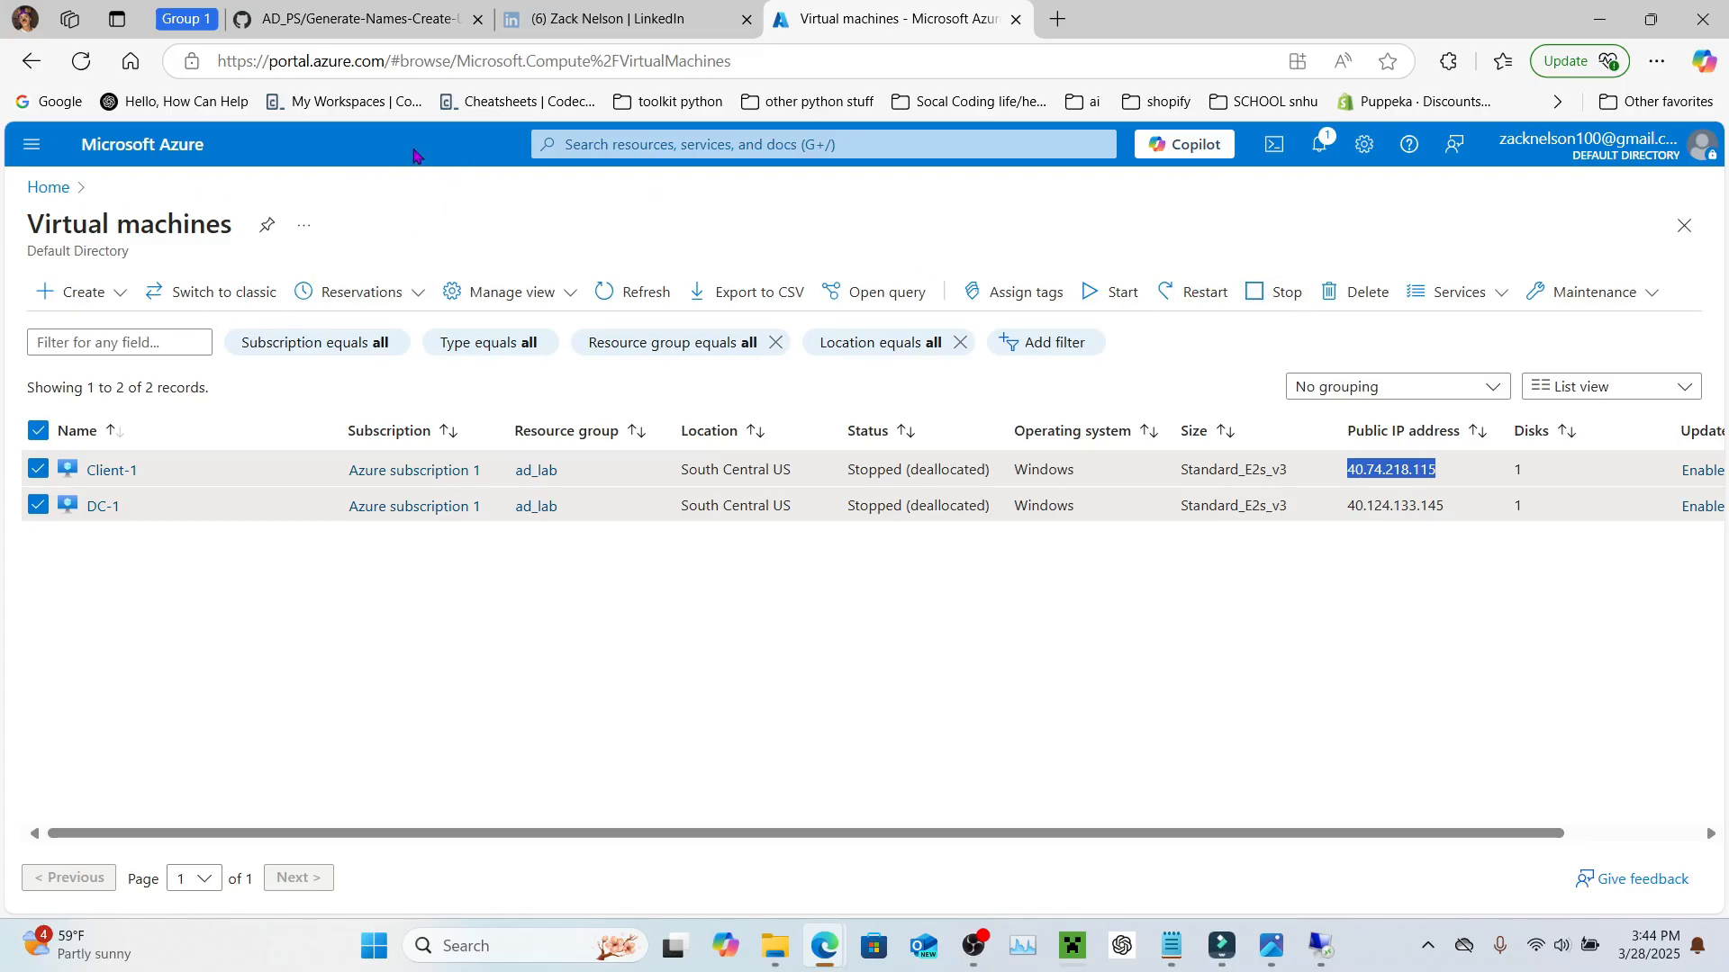
Step: Delete the ad_lab resource group, pasting 'ad_lab' as the confirmation name
{"action": "left_click", "coordinate": [702, 147]}
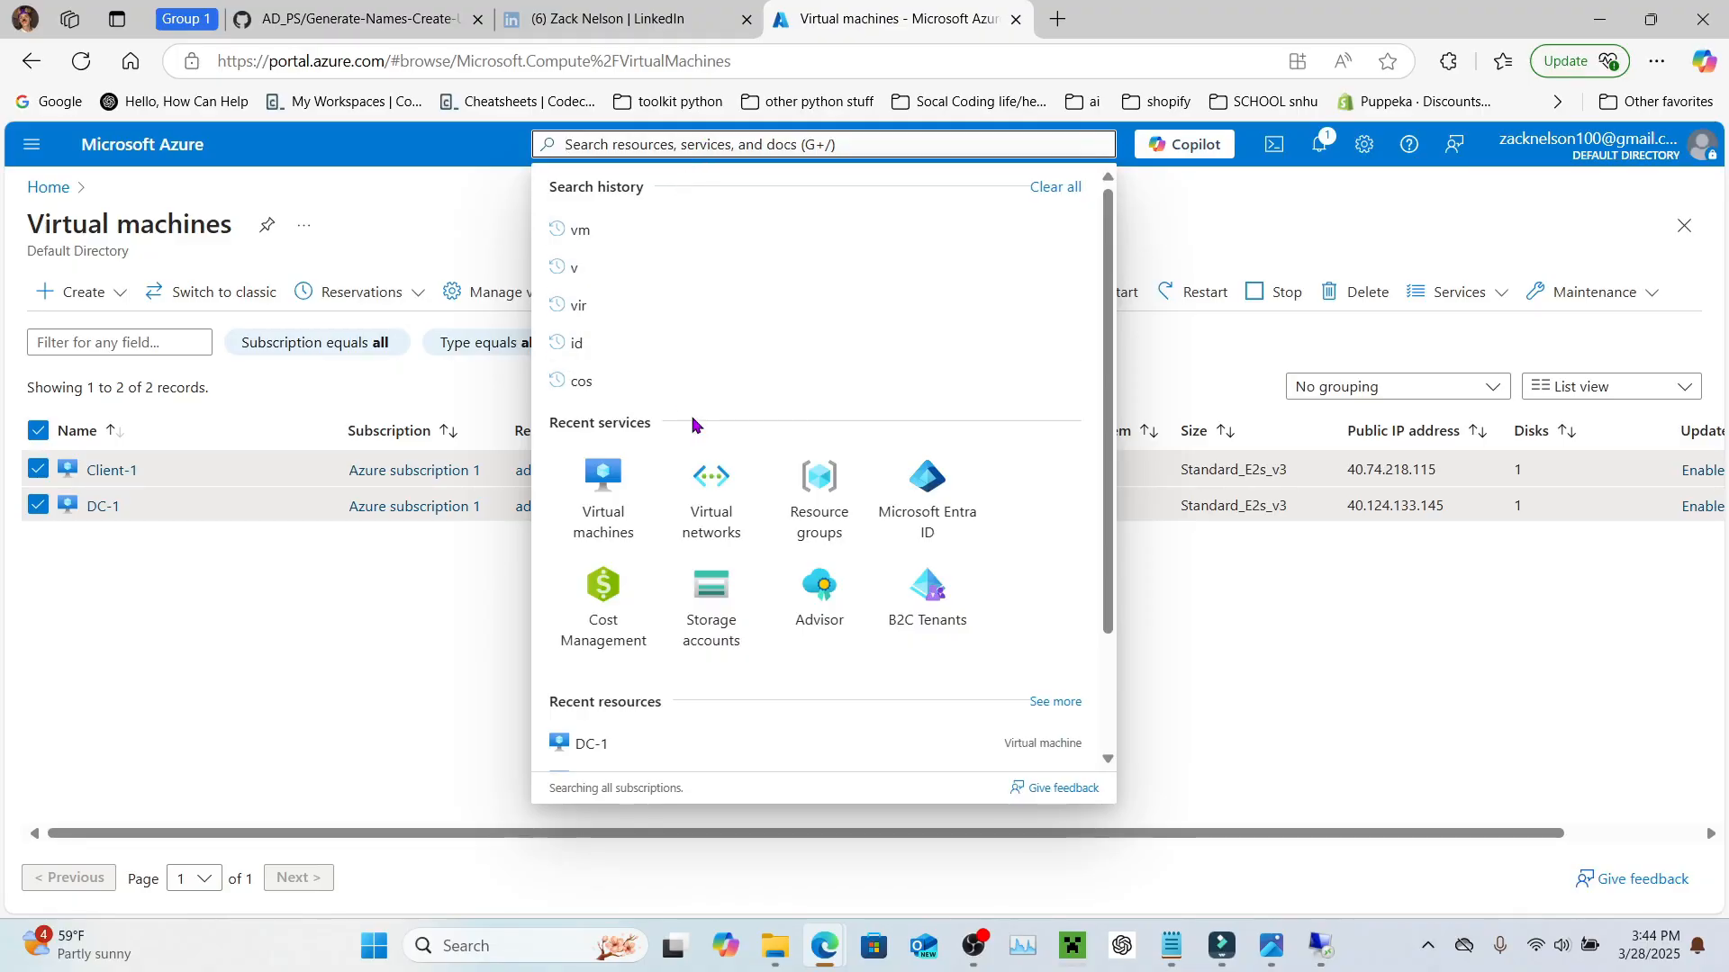
{"action": "left_click", "coordinate": [821, 529]}
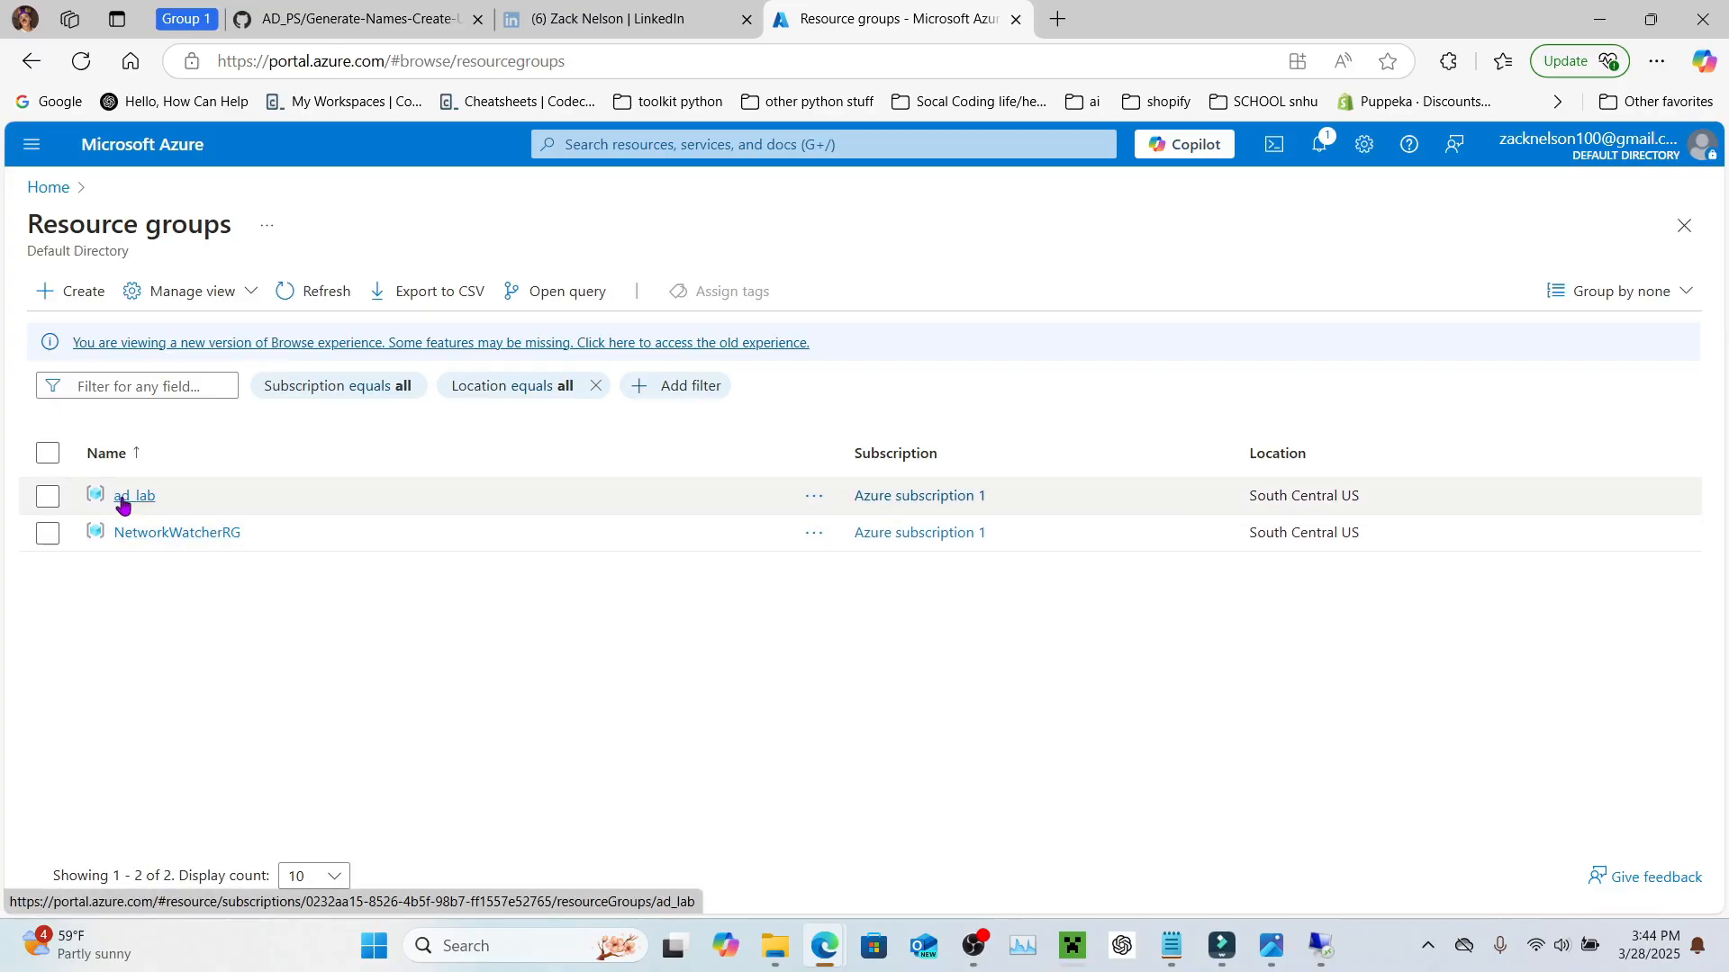
{"action": "left_click", "coordinate": [122, 498]}
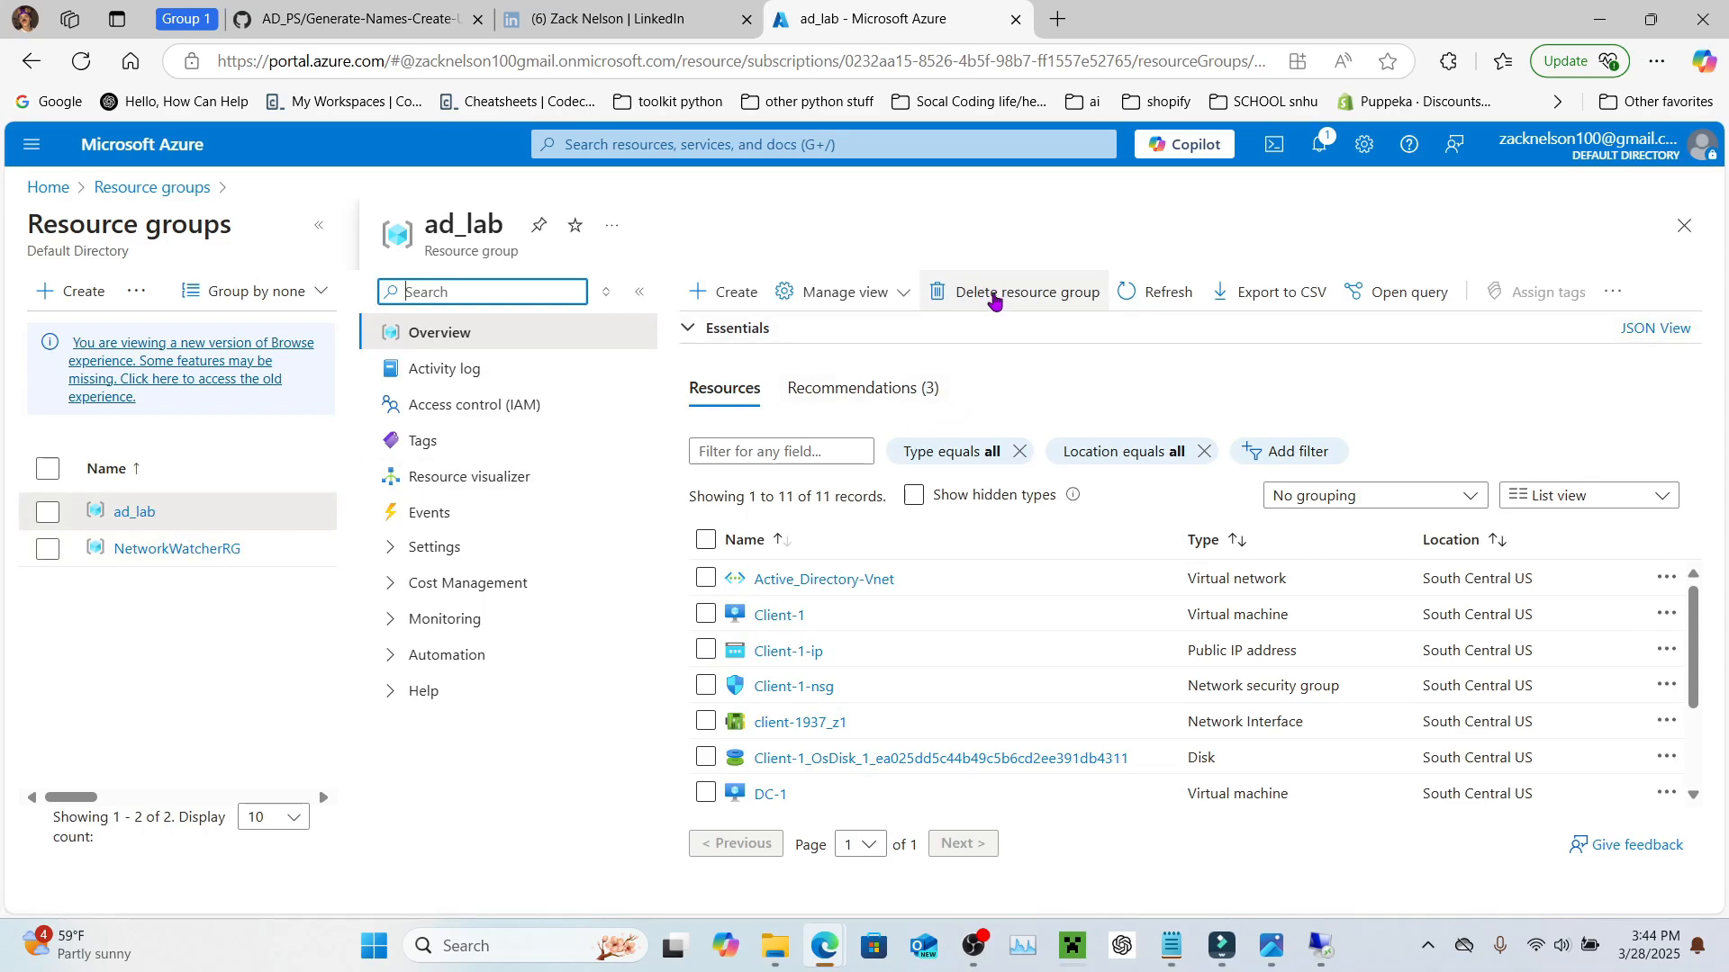
{"action": "left_click", "coordinate": [995, 298]}
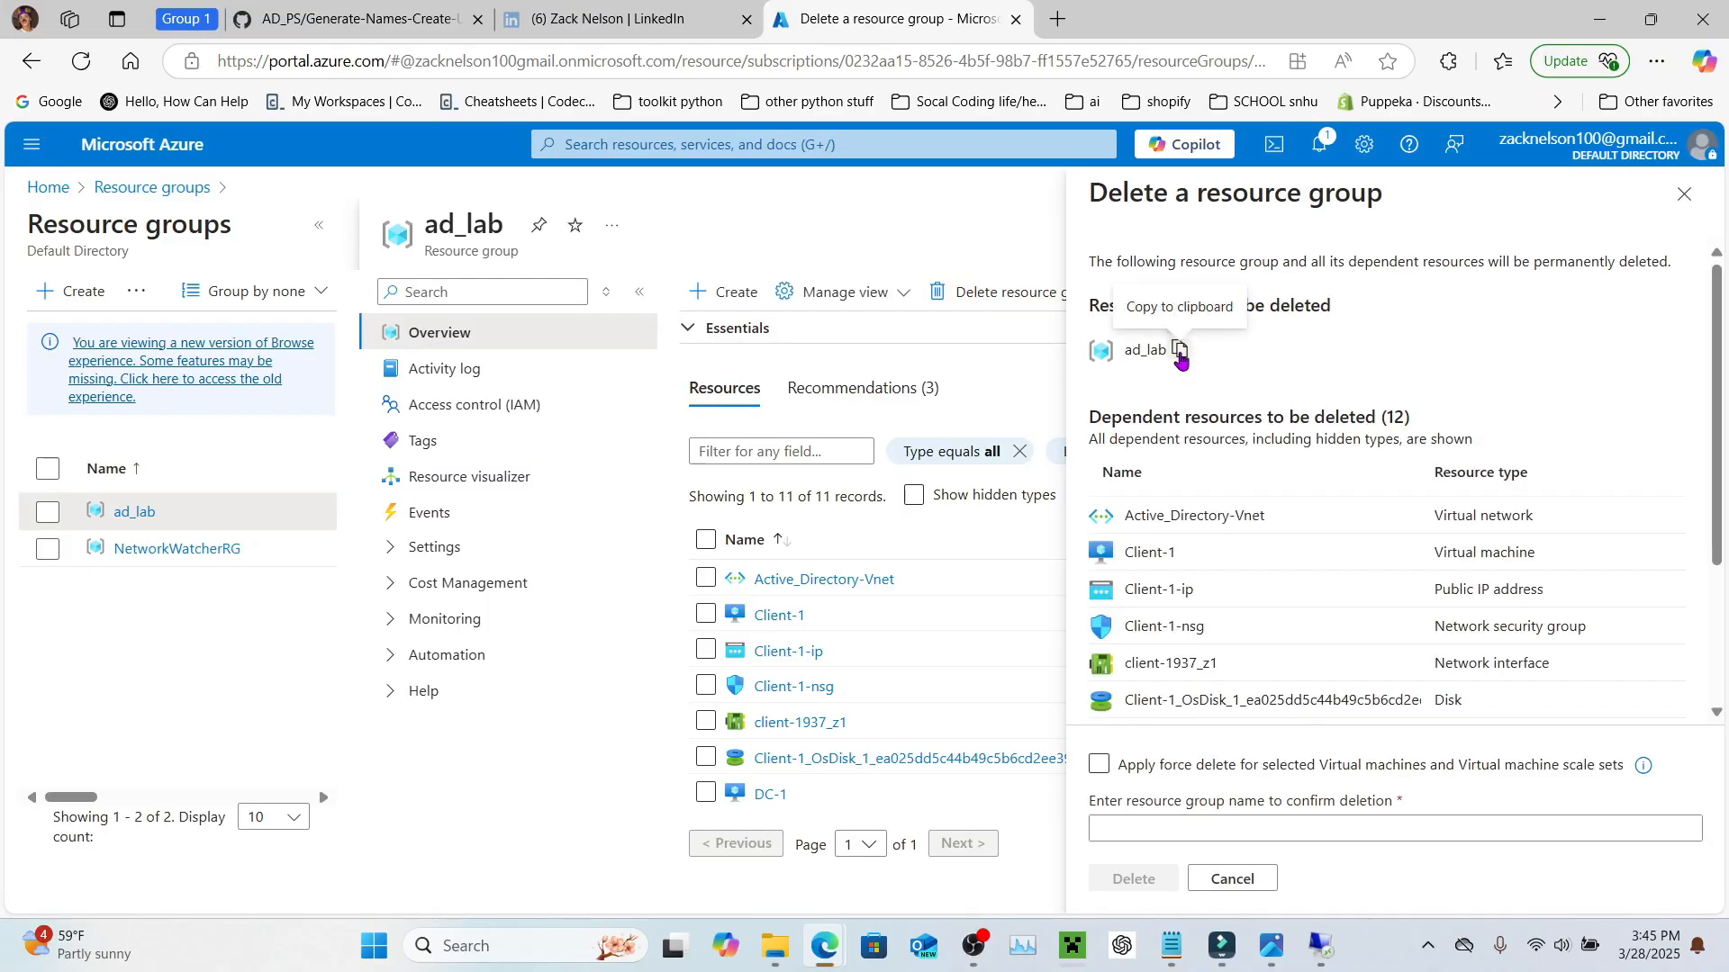
{"action": "left_click", "coordinate": [1180, 351]}
{"action": "left_click", "coordinate": [1225, 830]}
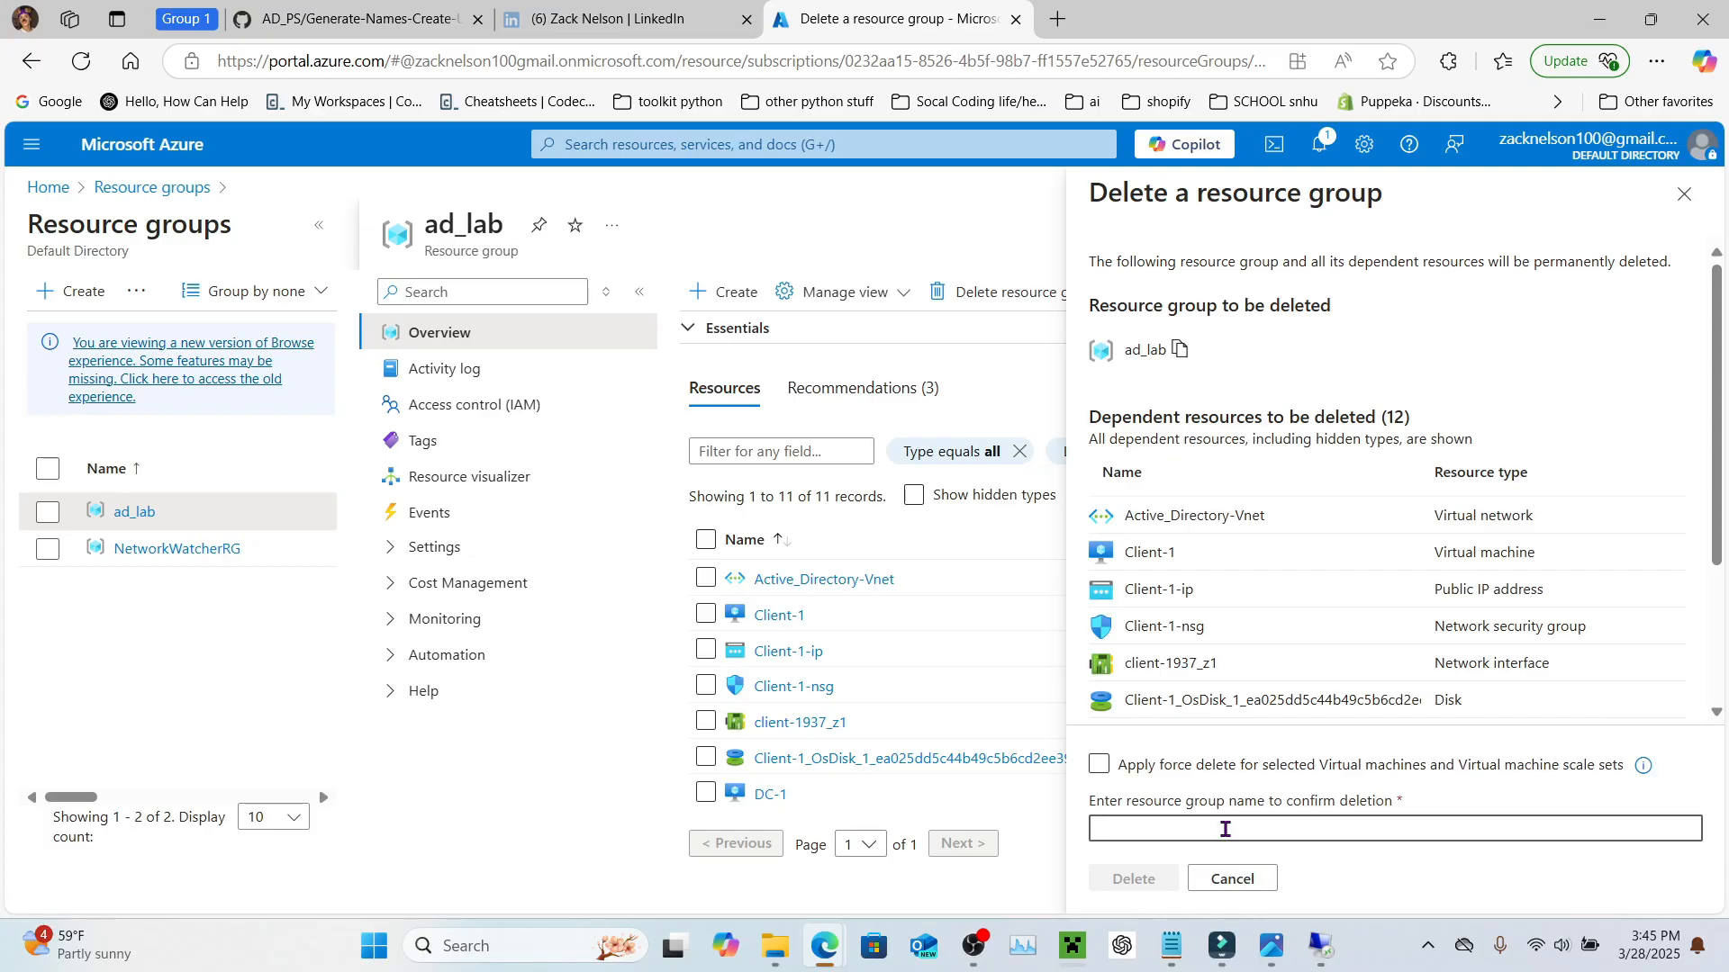
{"action": "key", "text": "ctrl+v"}
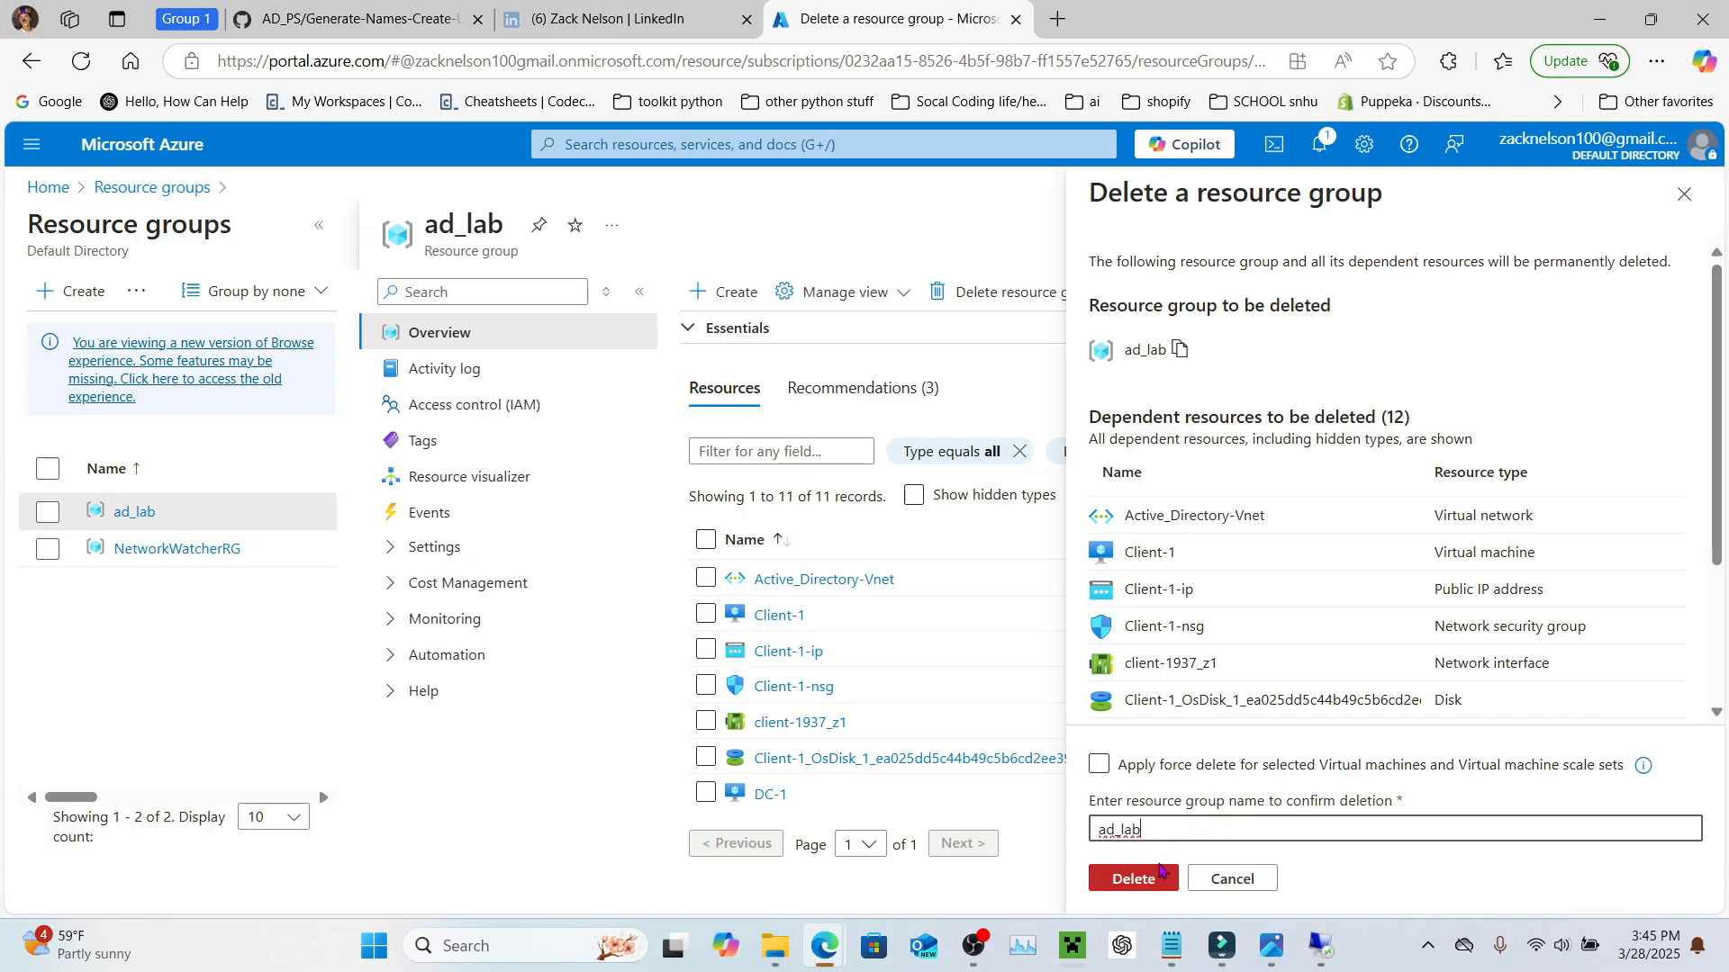
{"action": "left_click", "coordinate": [1134, 878]}
{"action": "left_click", "coordinate": [1400, 646]}
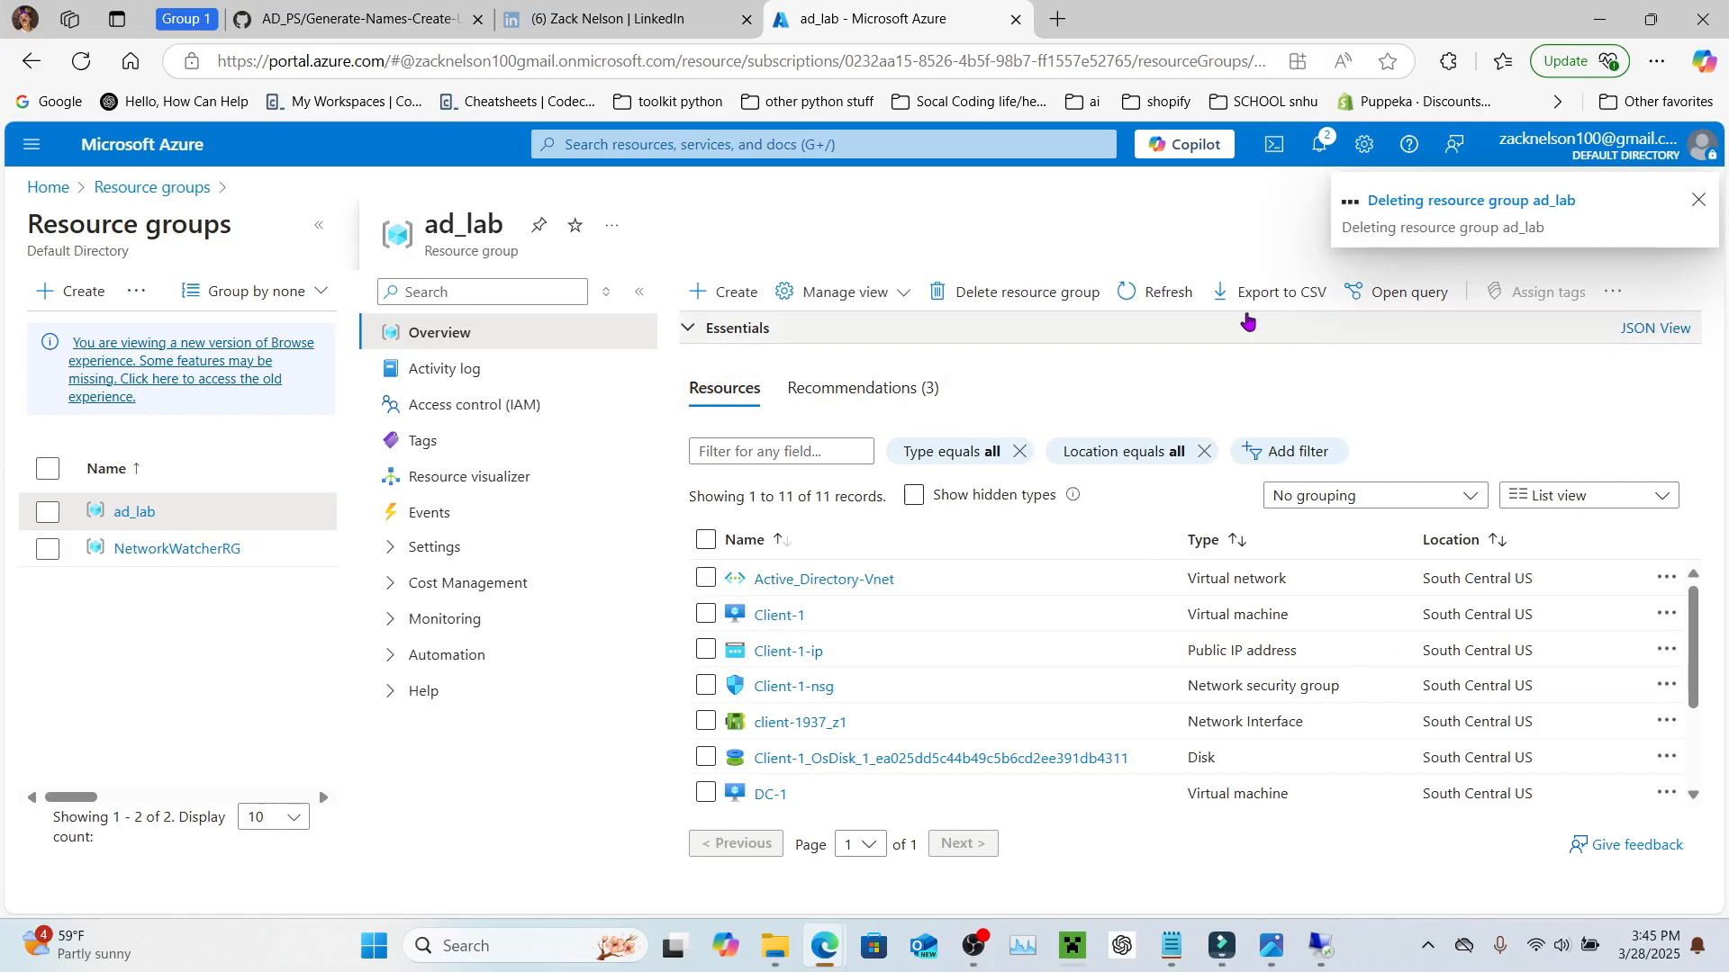
Step: Delete the NetworkWatcherRG resource group, pasting 'NetworkWatcherRG' as the confirmation name
{"action": "left_click", "coordinate": [164, 551]}
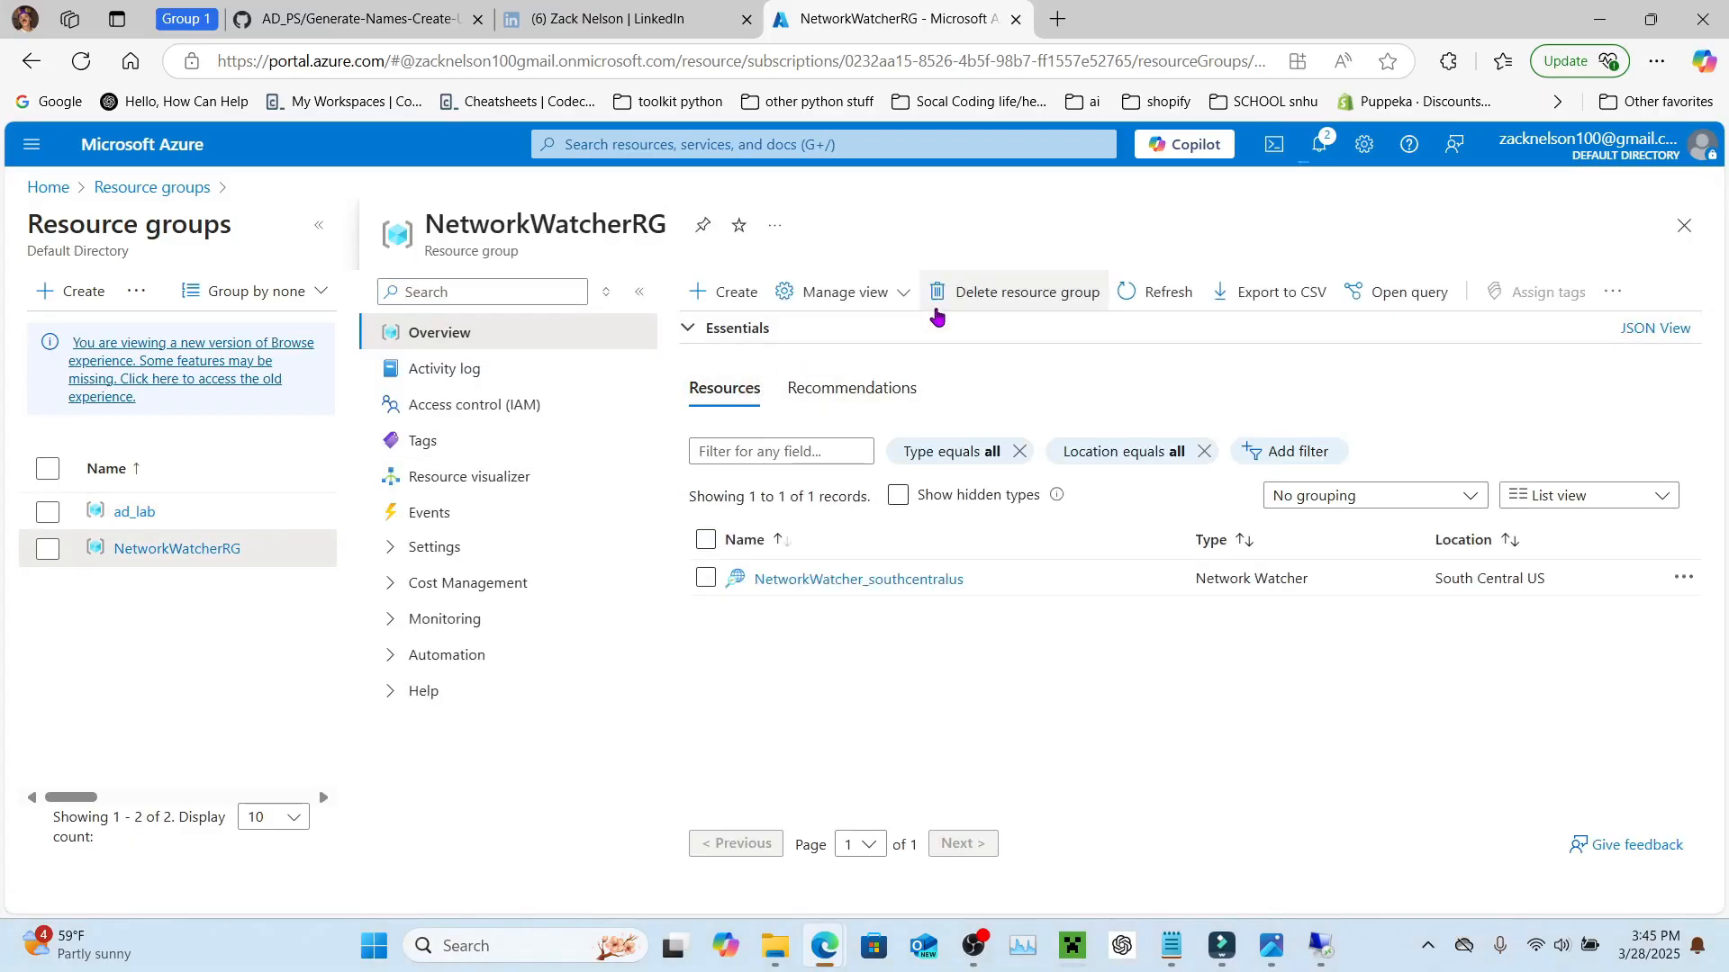
{"action": "left_click", "coordinate": [981, 293]}
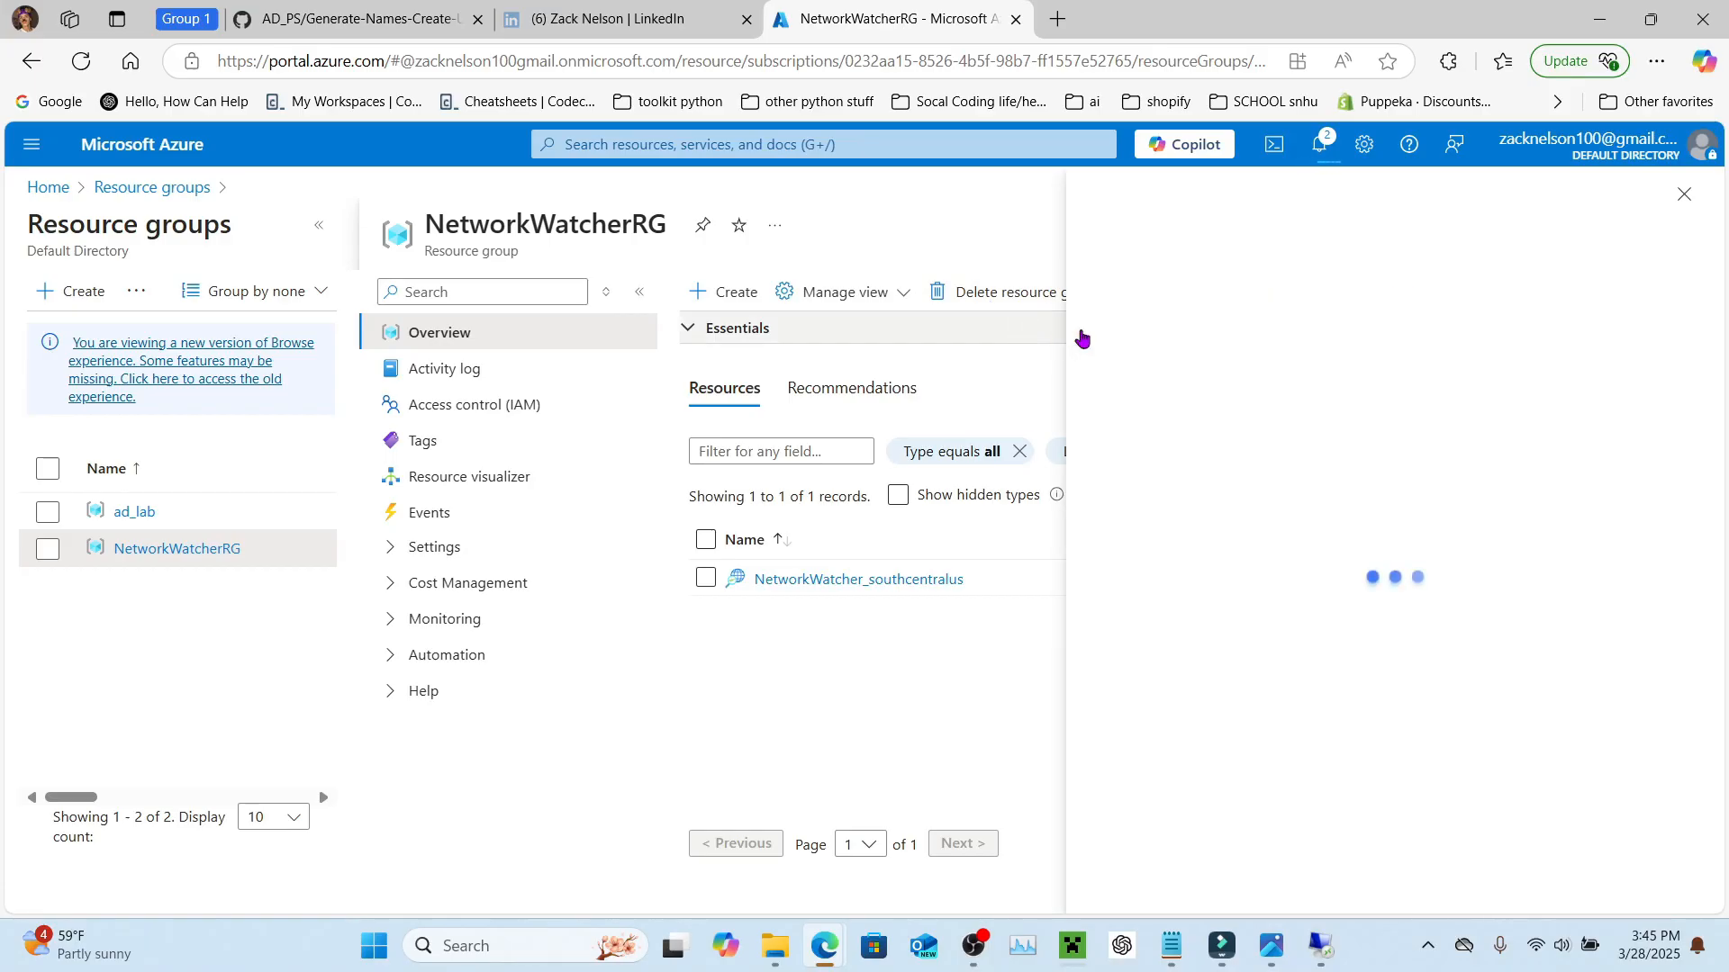
{"action": "left_click", "coordinate": [1265, 351]}
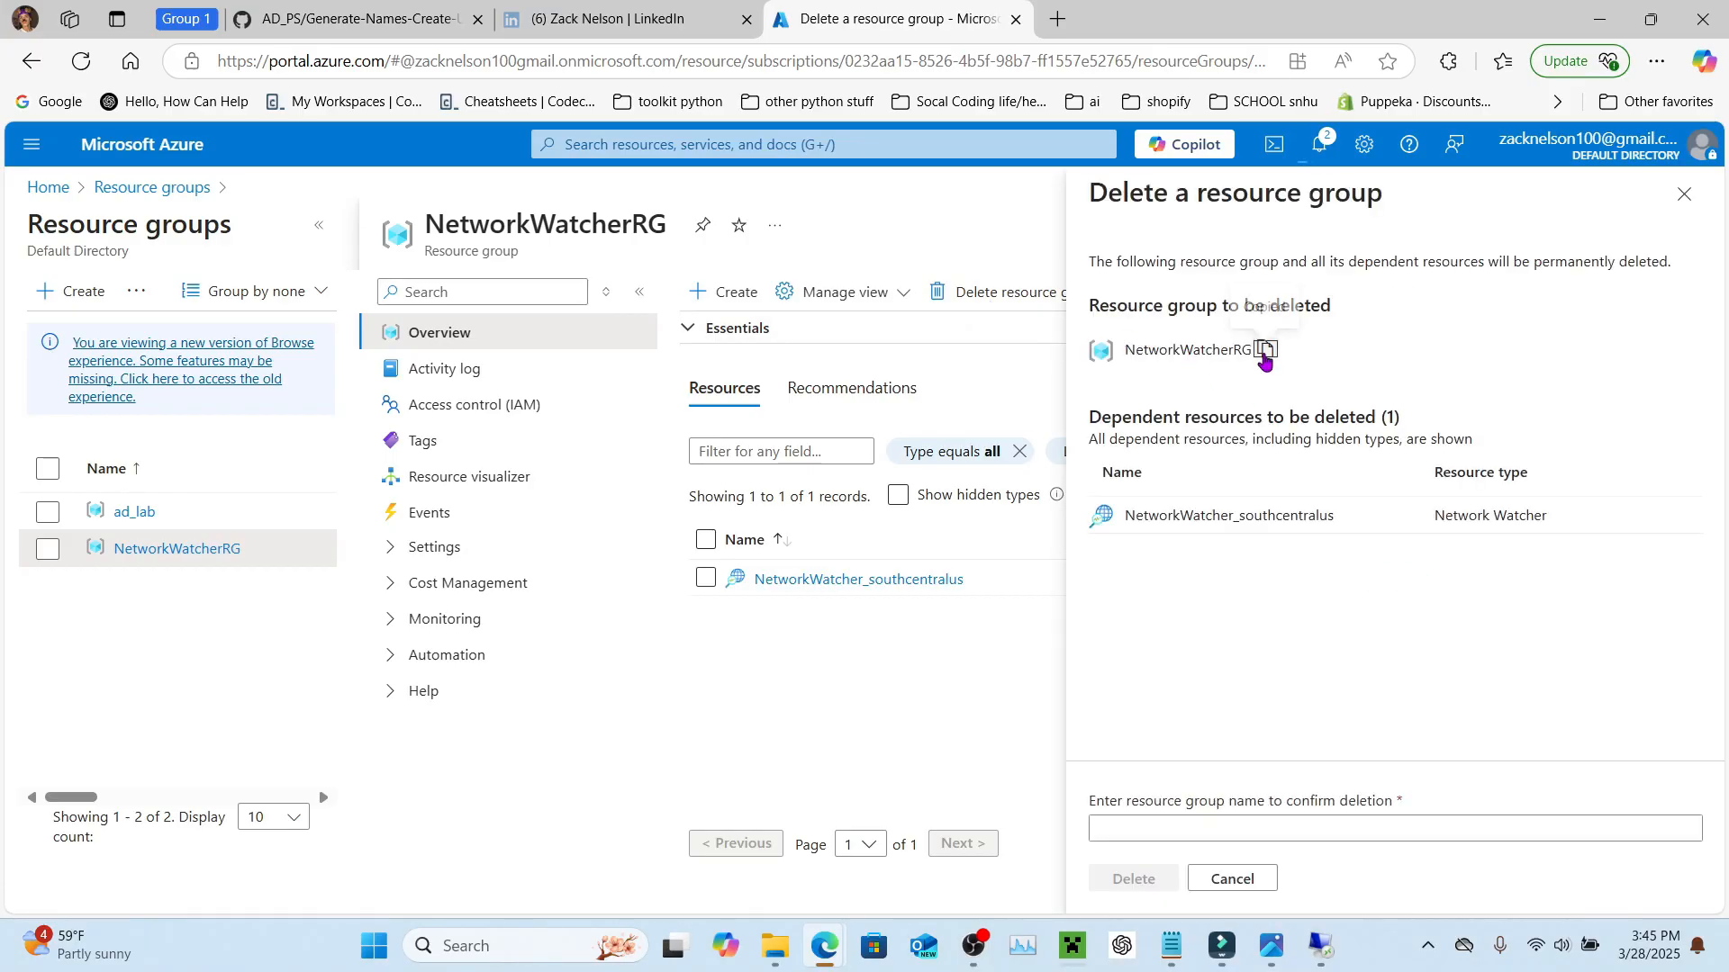
{"action": "left_click", "coordinate": [1213, 820]}
{"action": "key", "text": "ctrl+v"}
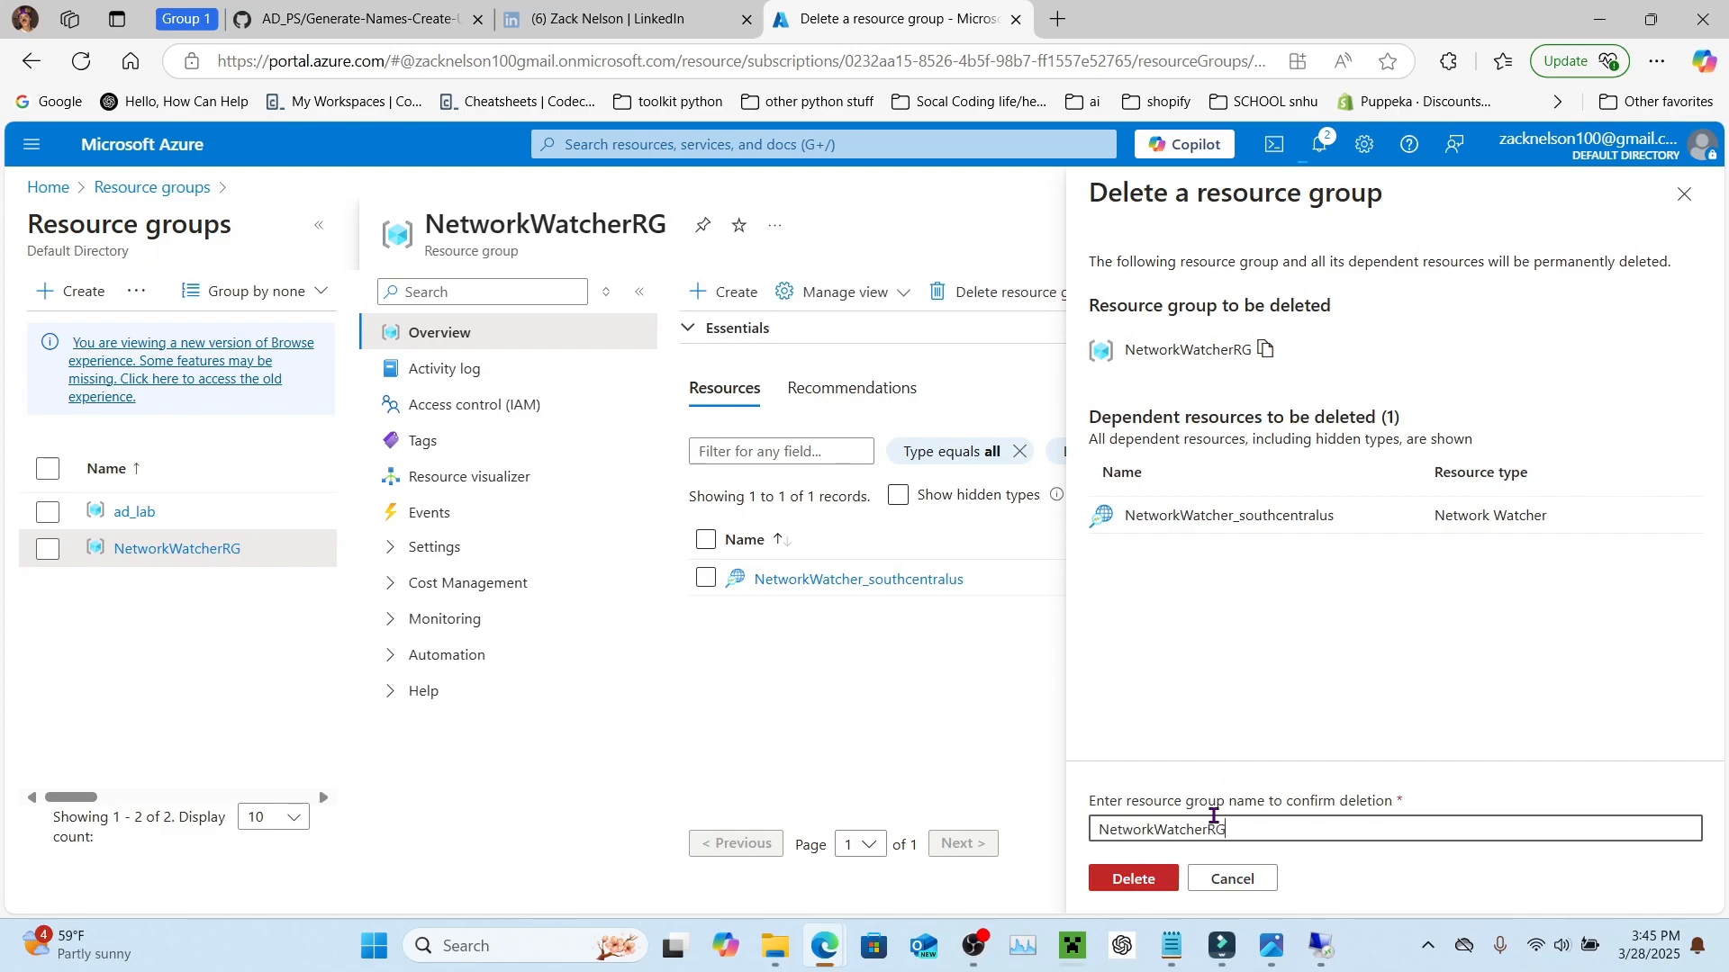
{"action": "left_click", "coordinate": [1133, 880]}
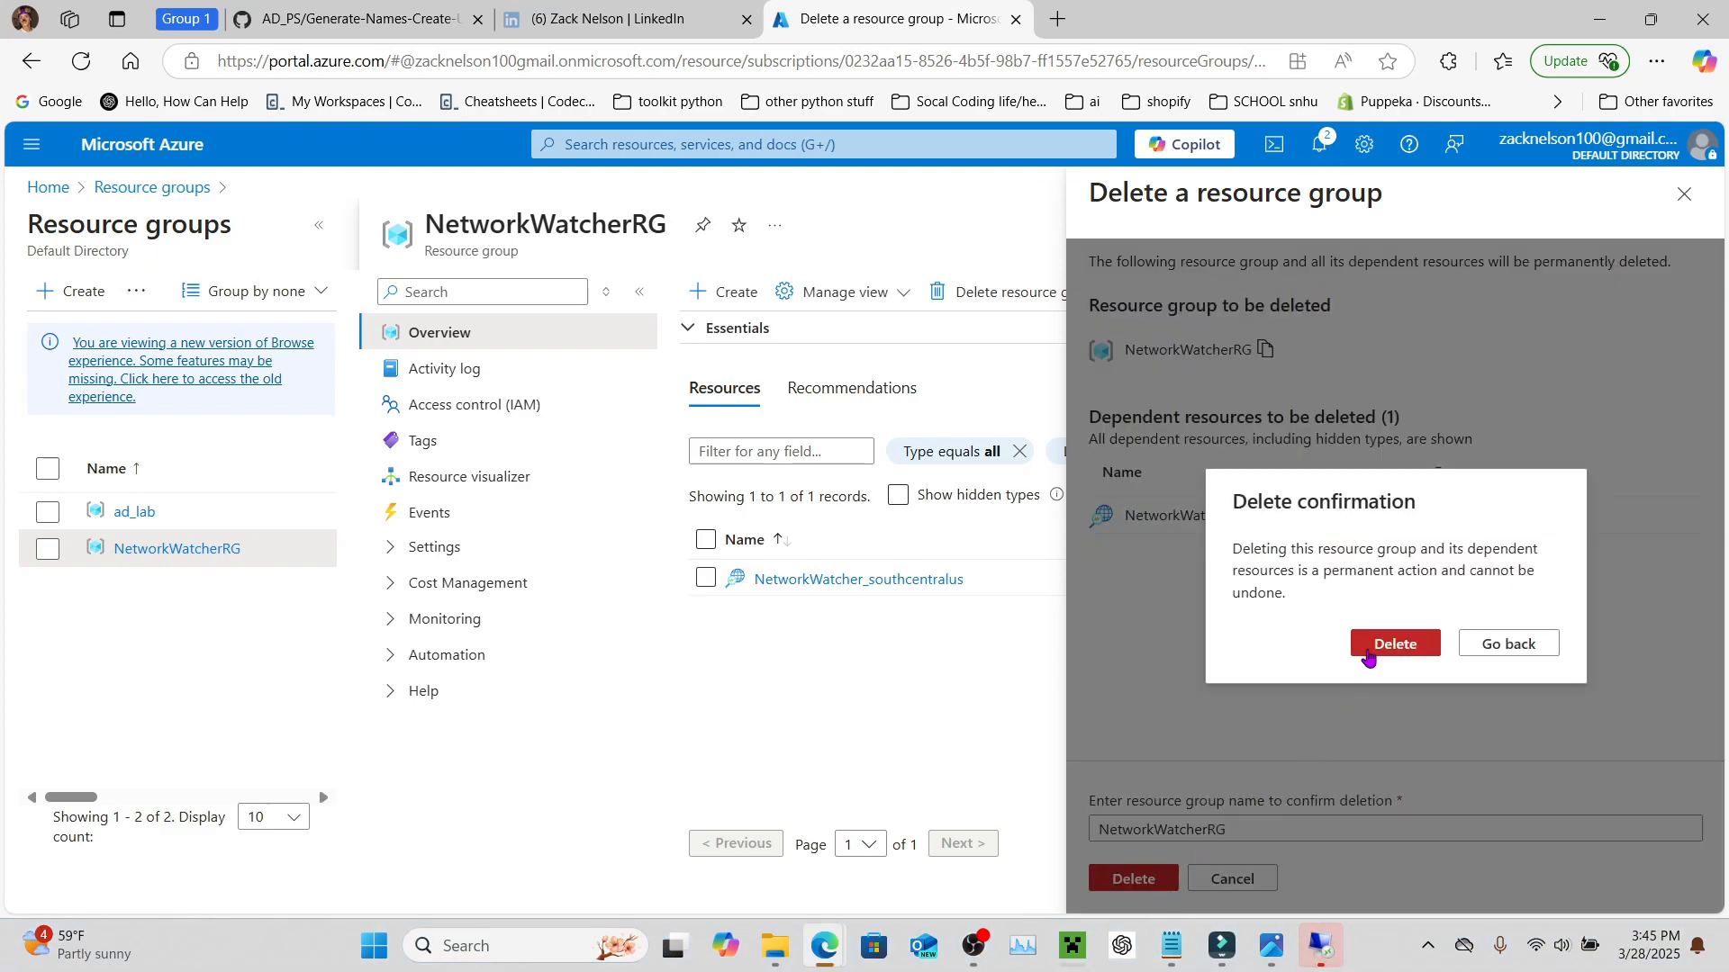
{"action": "left_click", "coordinate": [1366, 653]}
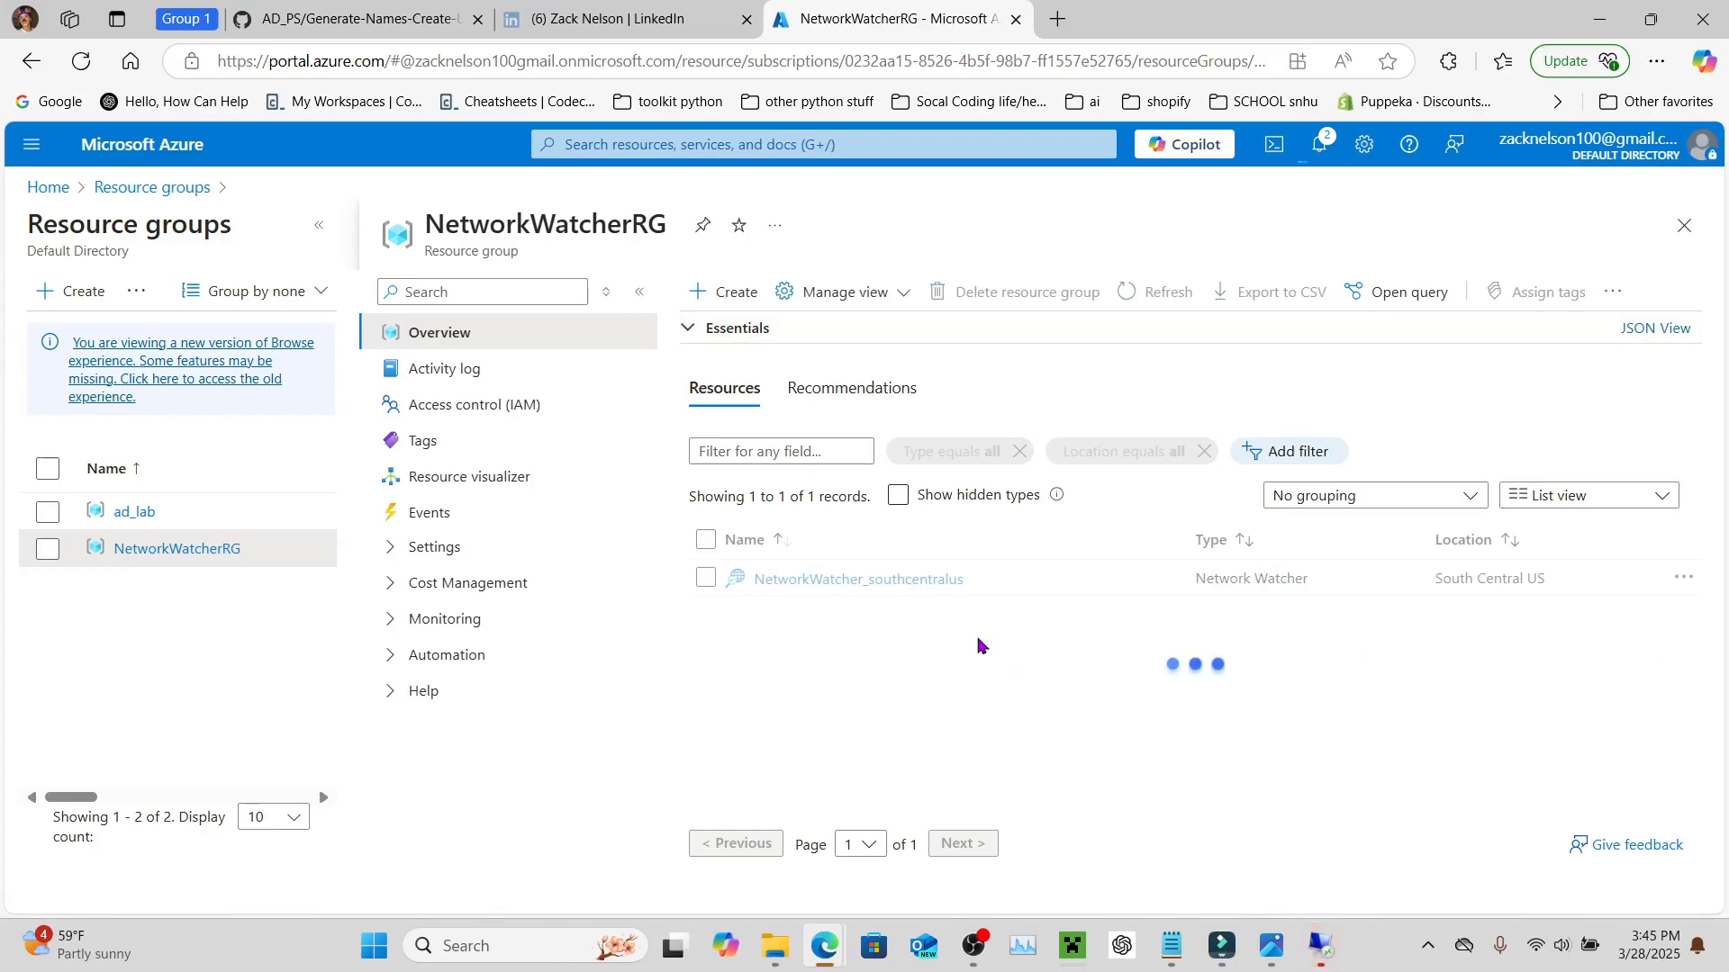